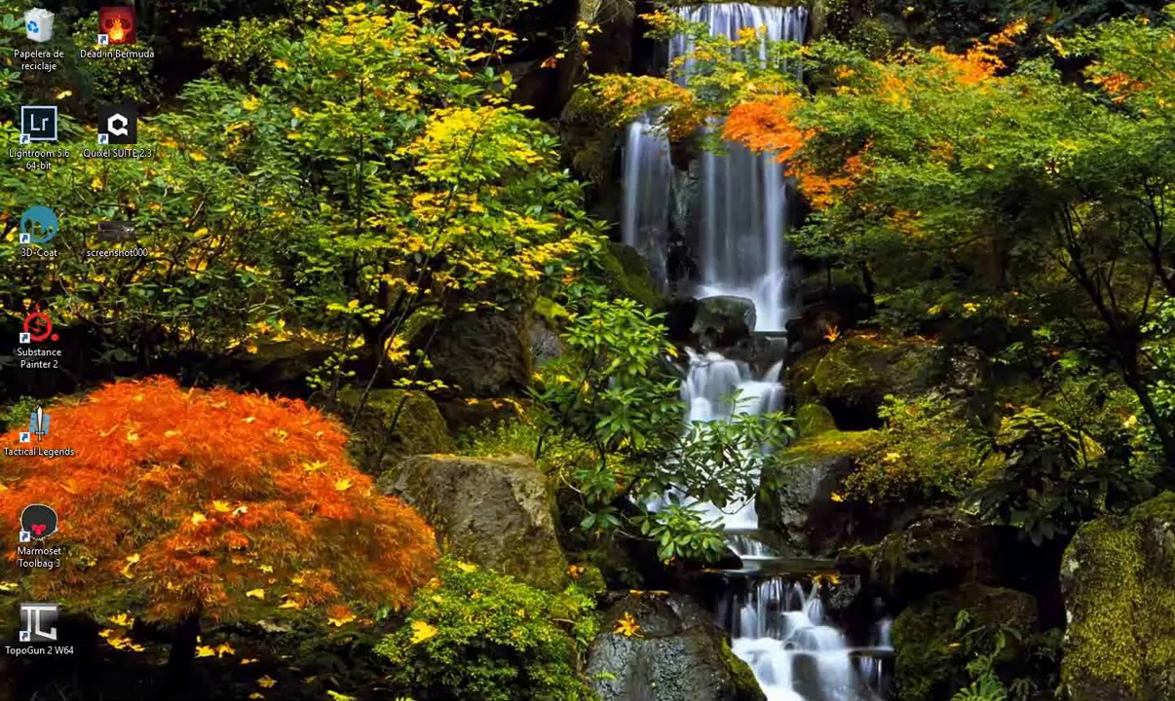
Create a new polygon cylinder, pCylinder12, from the Polygons shelf in the Rocket Launcher 01 scene
left_click(507, 623)
left_click_drag(585, 409, 708, 396, "alt")
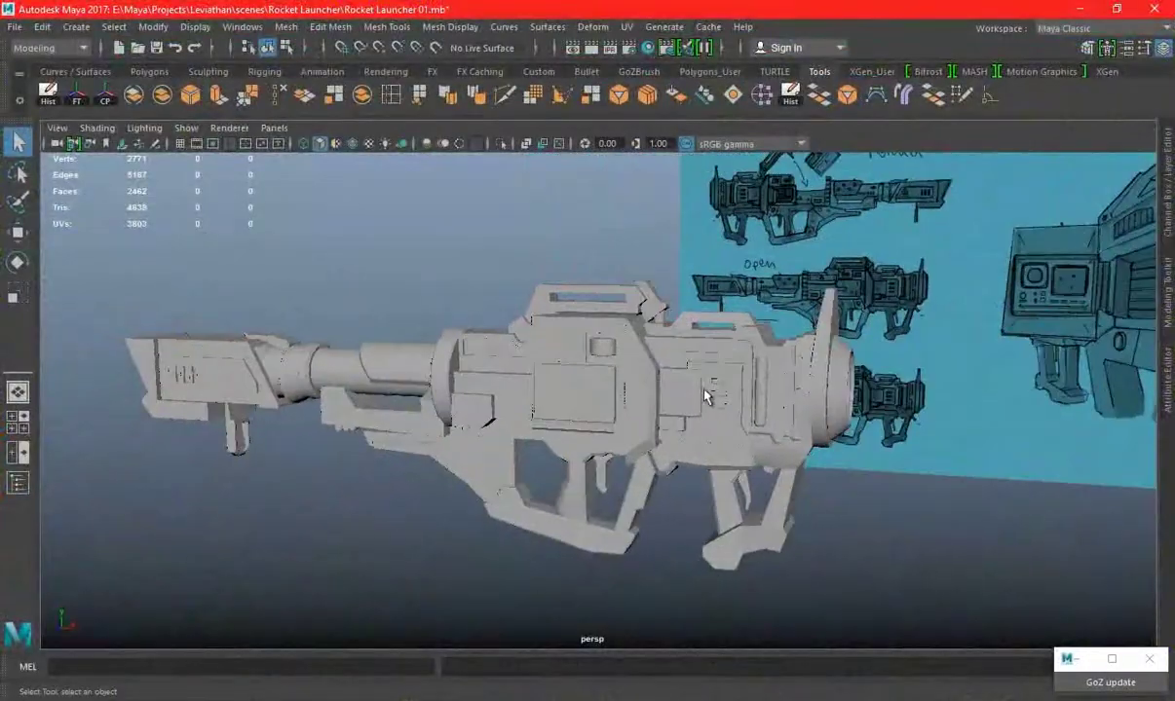
key("space")
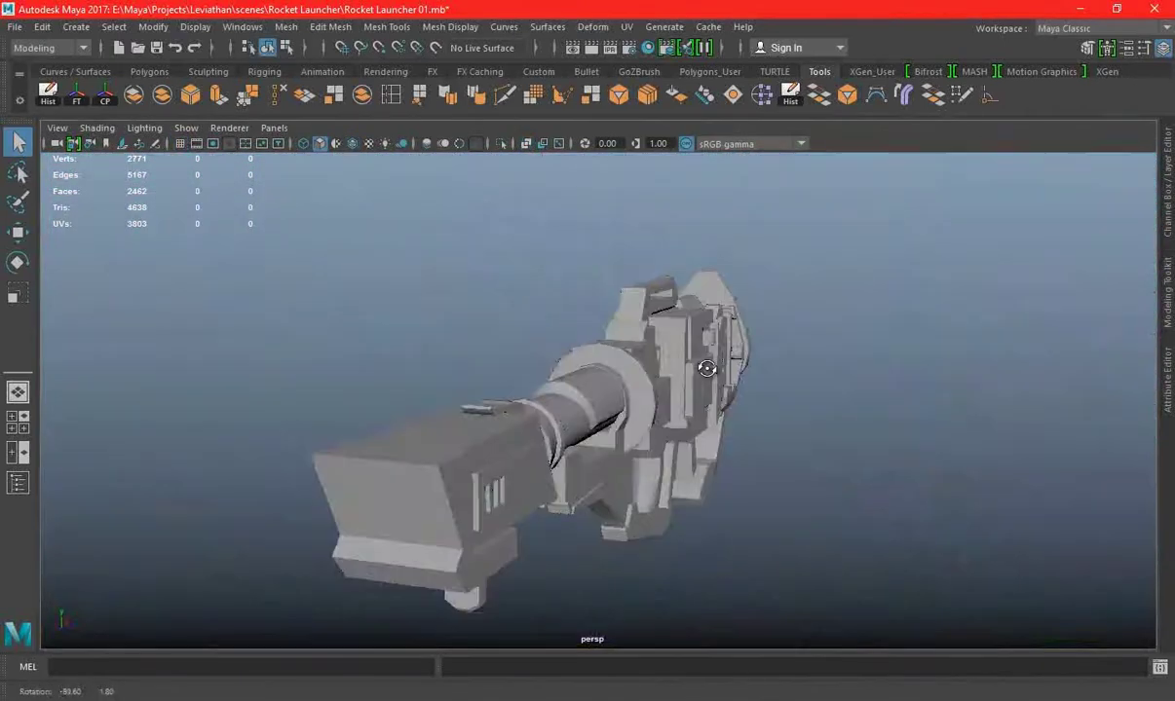
left_click_drag(842, 294, 744, 363, "alt")
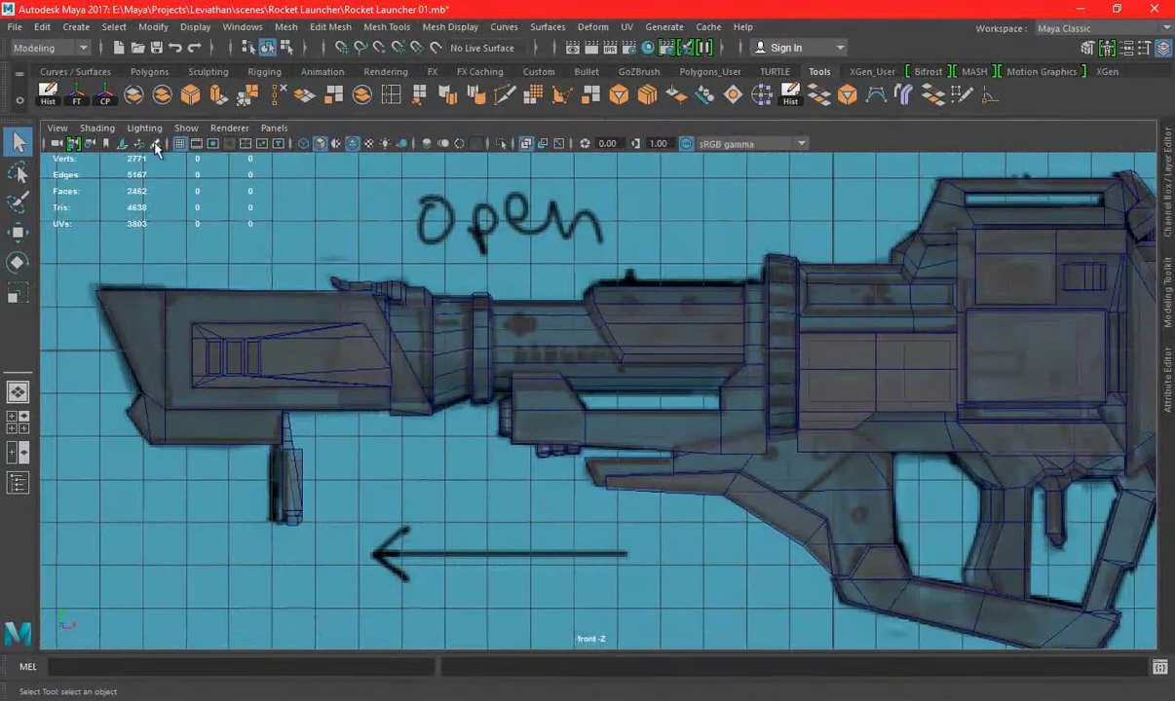
left_click(149, 71)
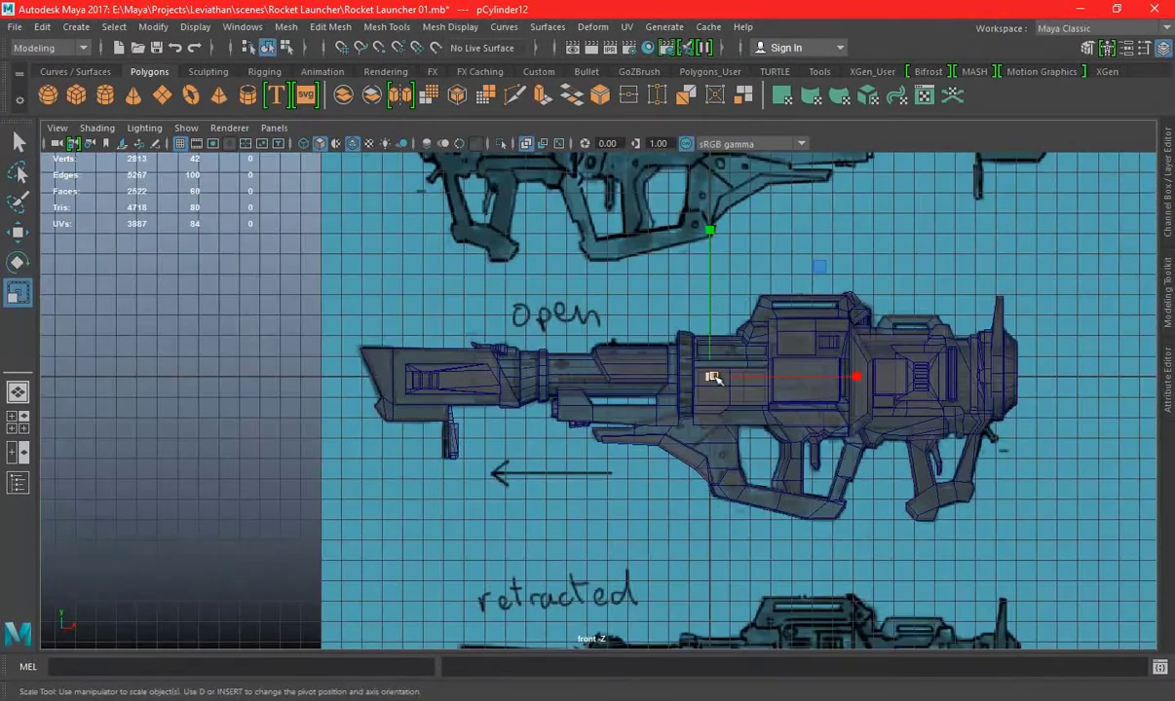
Set the new cylinder's Subdivisions Axis to 12
key("ctrl+a")
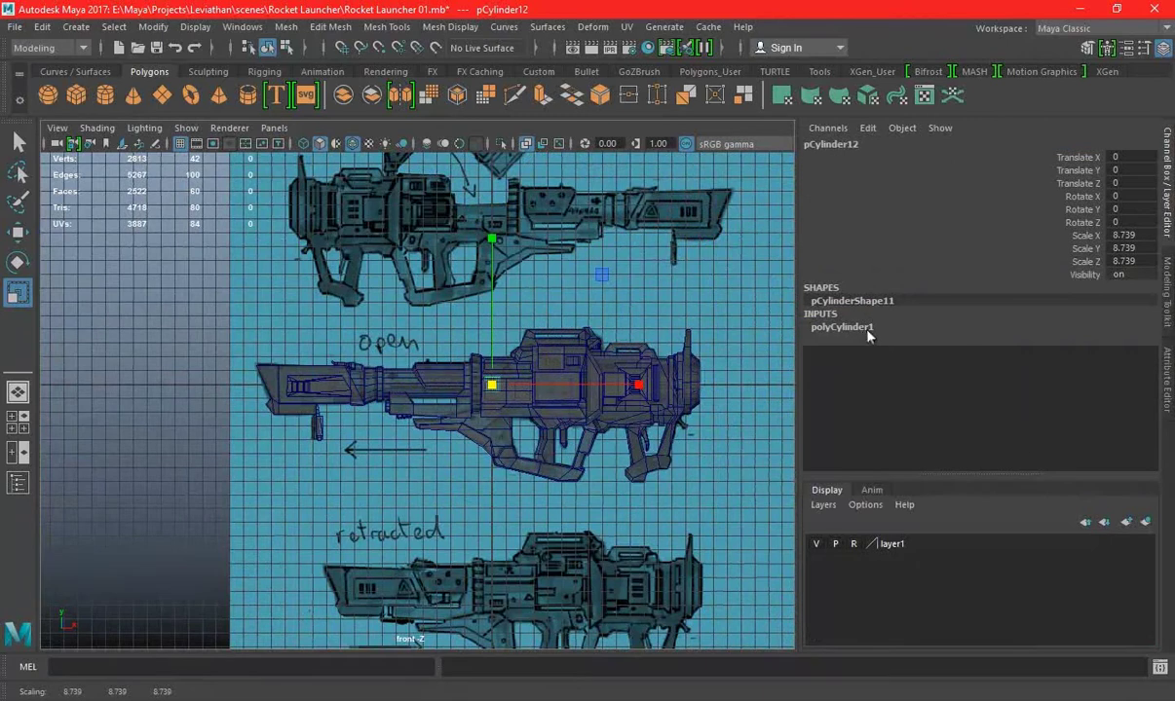
left_click(865, 332)
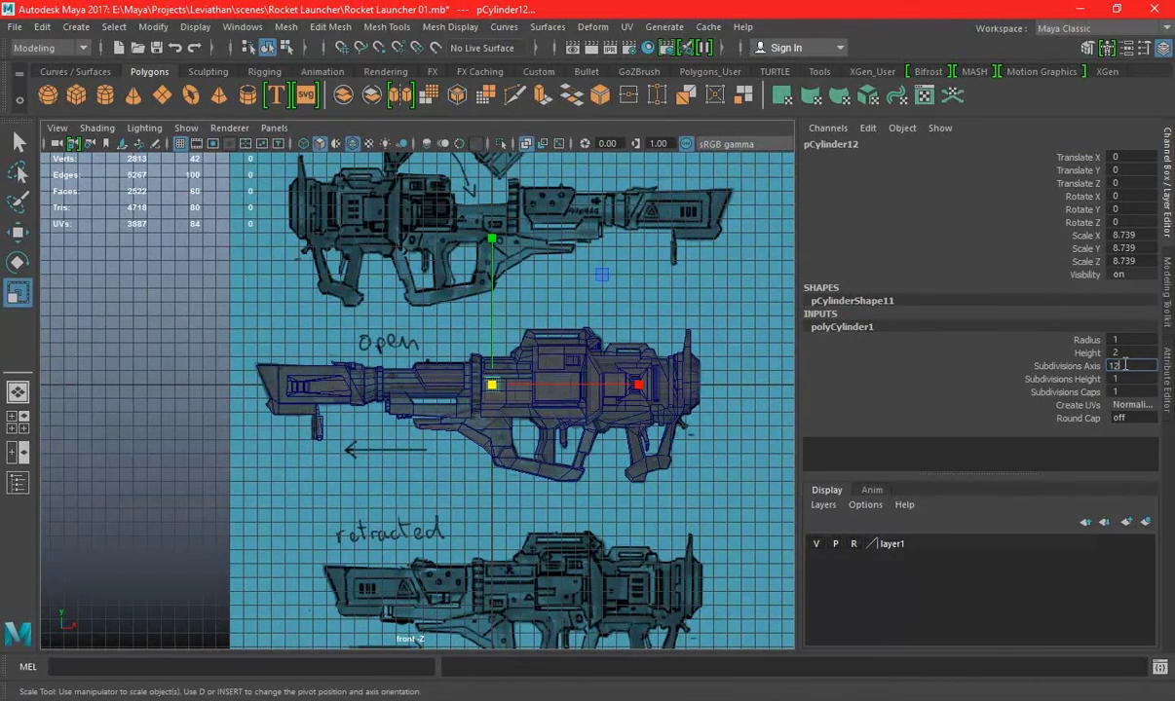
key("ctrl+a")
scroll(778, 461, "up", 2)
scroll(650, 343, "up", 2)
Rotate the cylinder in X to face the camera and move it down onto the grip
key("e")
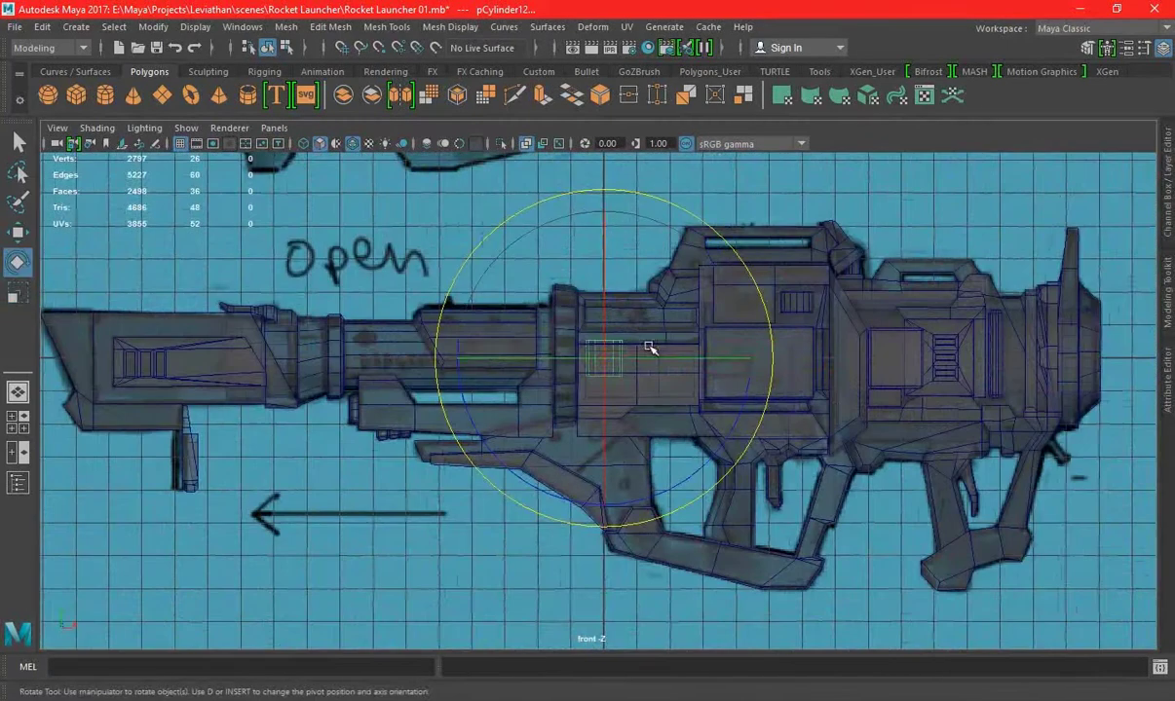
left_click_drag(608, 293, 614, 346)
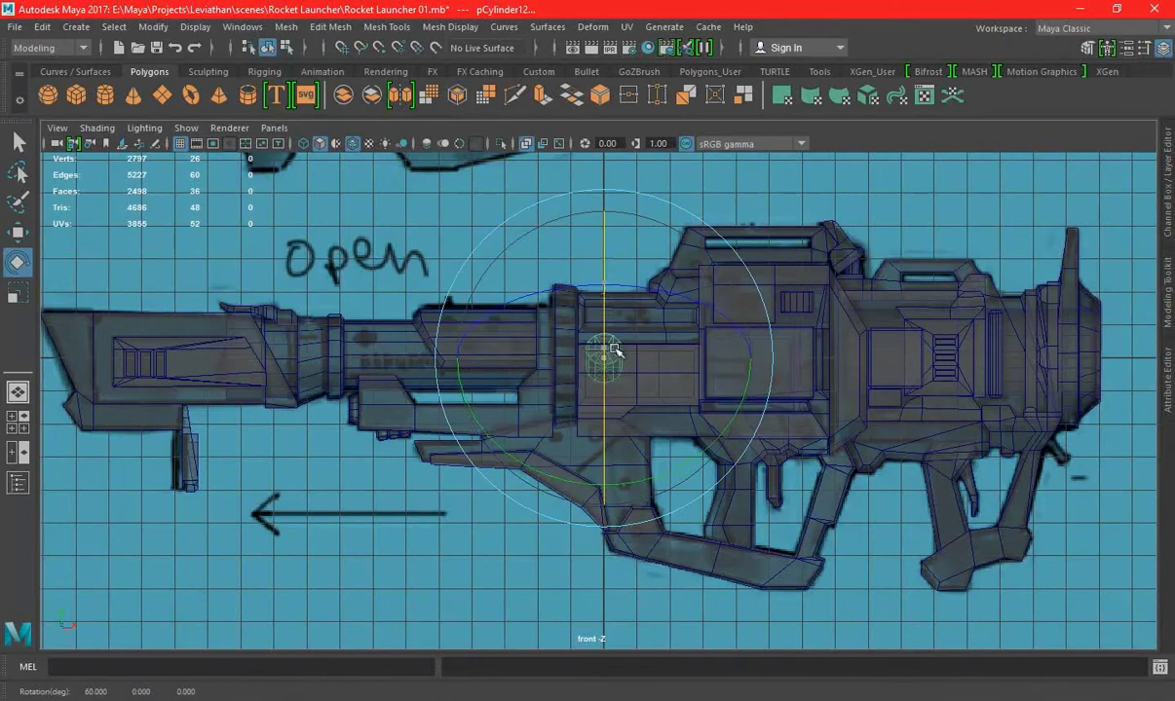
scroll(606, 389, "up", 3)
key("w")
left_click_drag(608, 302, 609, 401)
scroll(415, 419, "up", 2)
middle_click_drag(415, 419, 493, 333, "alt")
scroll(575, 409, "up", 2)
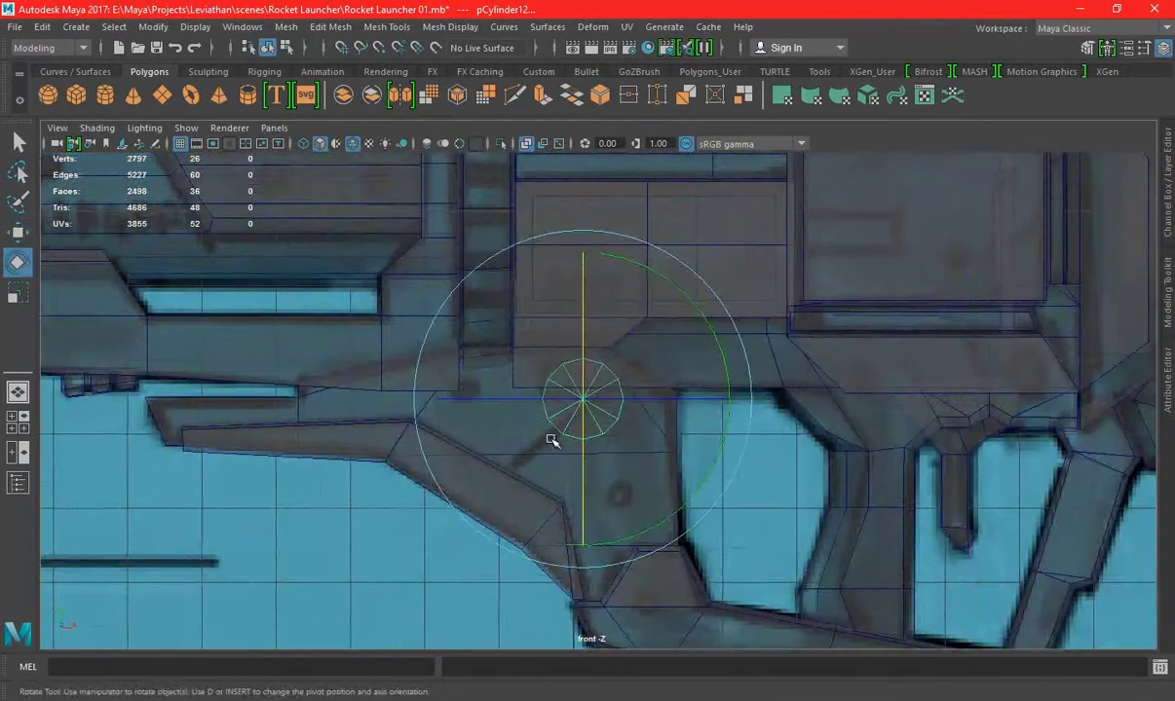
Scale the cylinder down to bolt size
key("r")
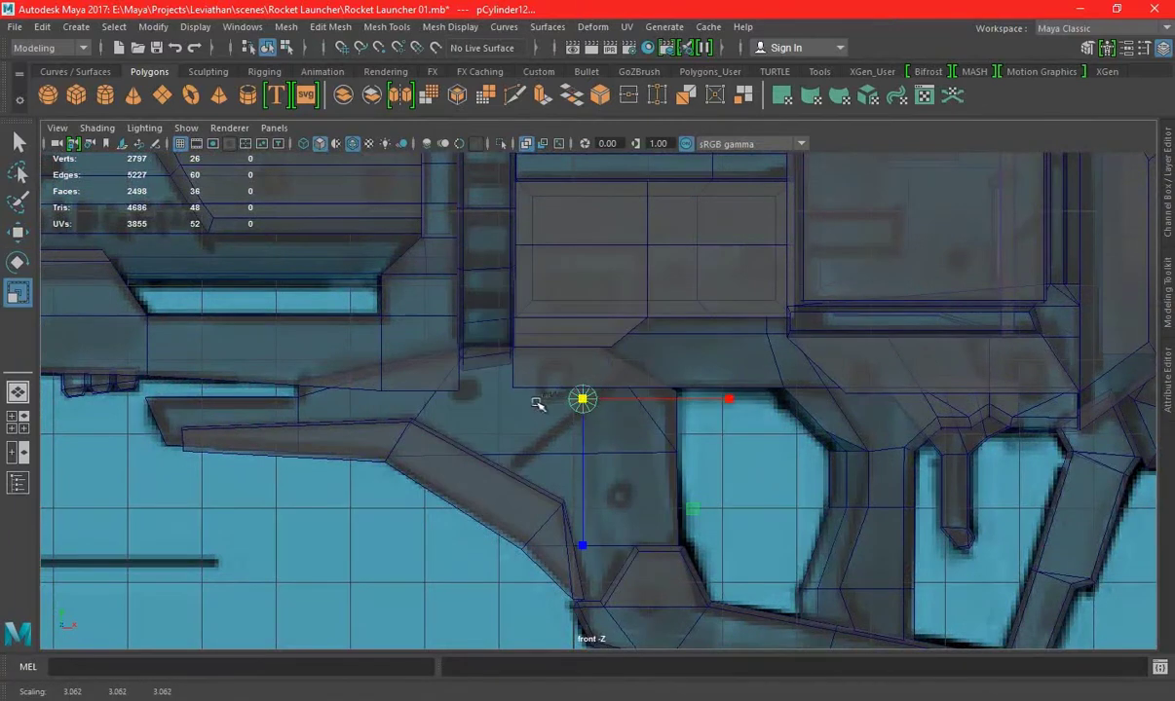
scroll(538, 405, "up", 1)
scroll(603, 419, "up", 1)
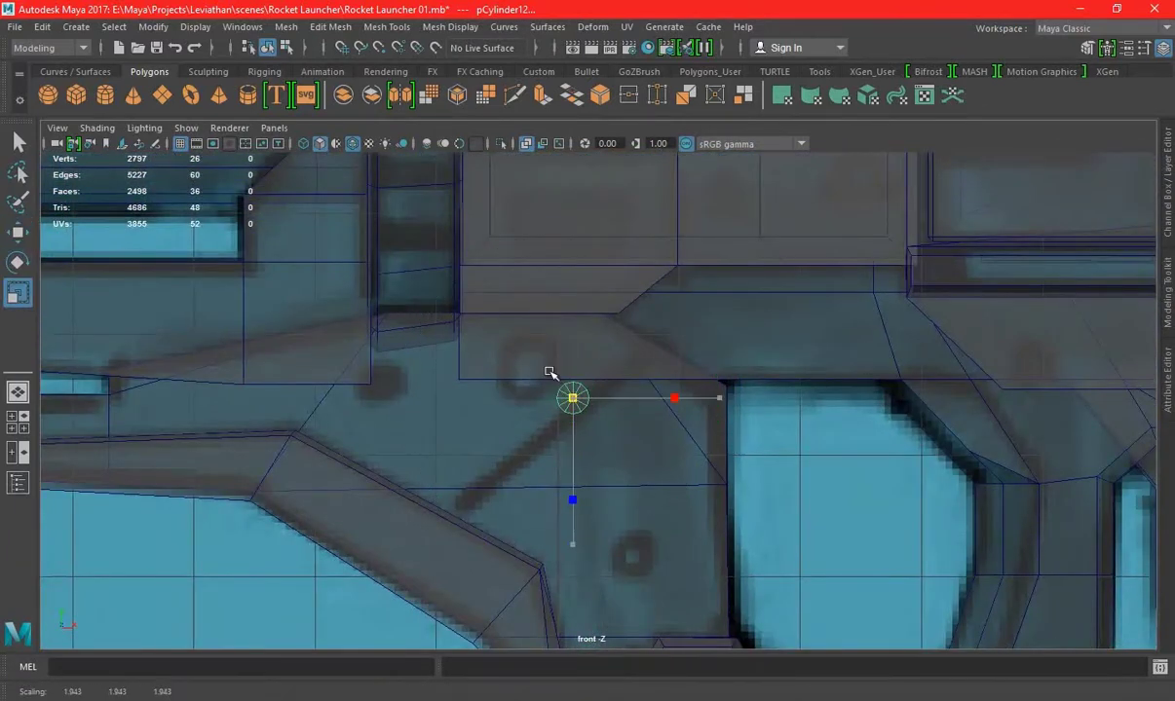
key("w")
key("r")
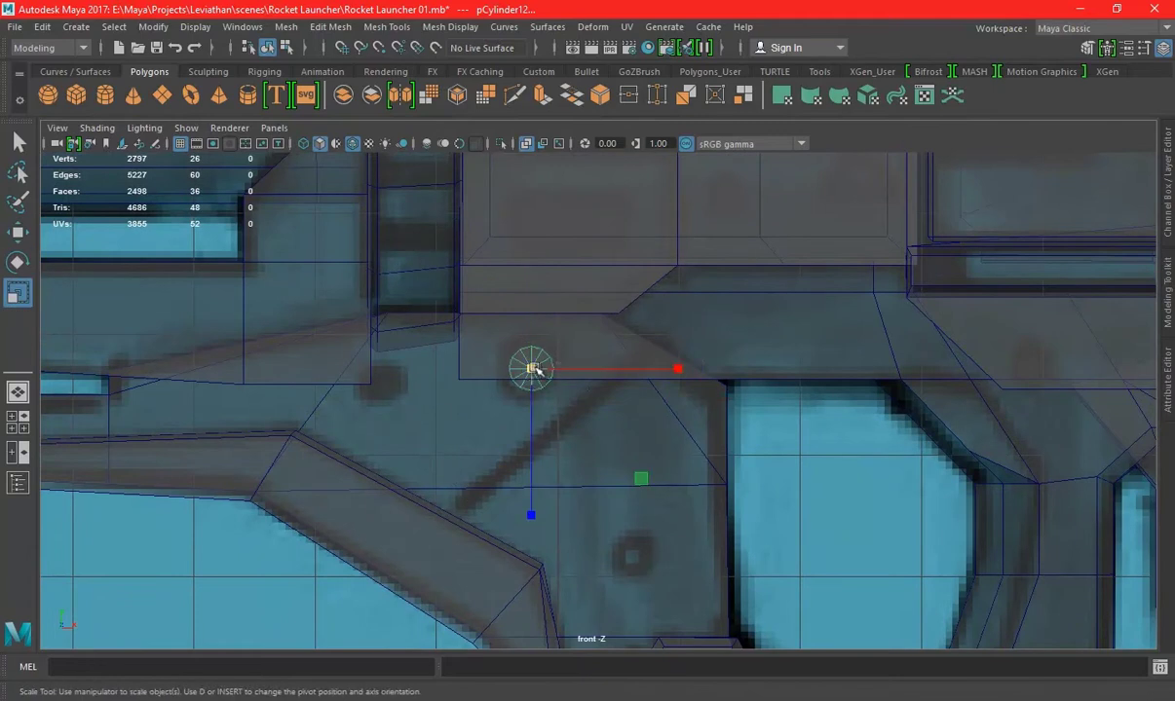
Slide the cylinder along its X axis to seat it on the grip
key("space")
key("space")
key("f")
mouse_move(592, 293)
left_mouse_down("alt")
mouse_move(584, 328)
mouse_move(668, 288)
mouse_move(672, 419)
mouse_move(687, 369)
mouse_move(597, 386)
left_mouse_up("alt")
key("w")
key("space")
key("space")
mouse_move(823, 296)
left_mouse_down("alt")
mouse_move(723, 318)
mouse_move(600, 307)
mouse_move(668, 333)
left_mouse_up("alt")
mouse_move(668, 333)
right_mouse_down("alt")
mouse_move(795, 370)
mouse_move(501, 398)
right_mouse_up("alt")
left_click_drag(501, 397, 375, 357)
key("e")
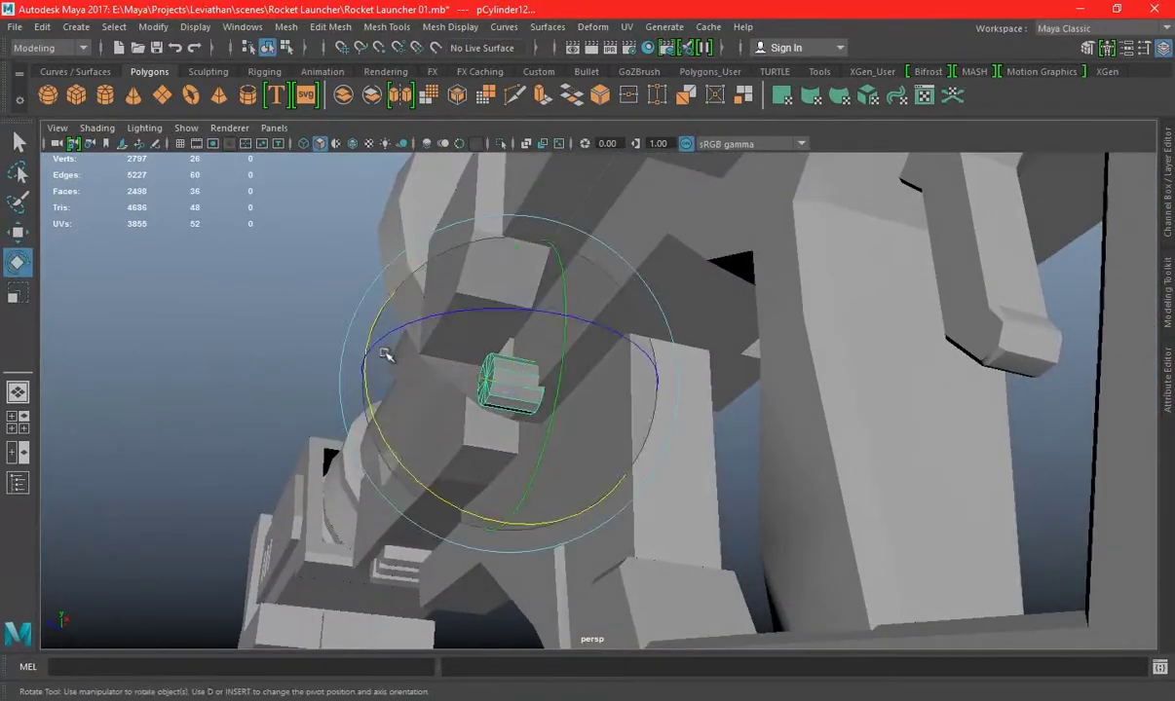
key("r")
key("w")
mouse_move(445, 369)
left_mouse_down("alt")
mouse_move(440, 344)
mouse_move(318, 385)
left_mouse_up("alt")
left_click(322, 371)
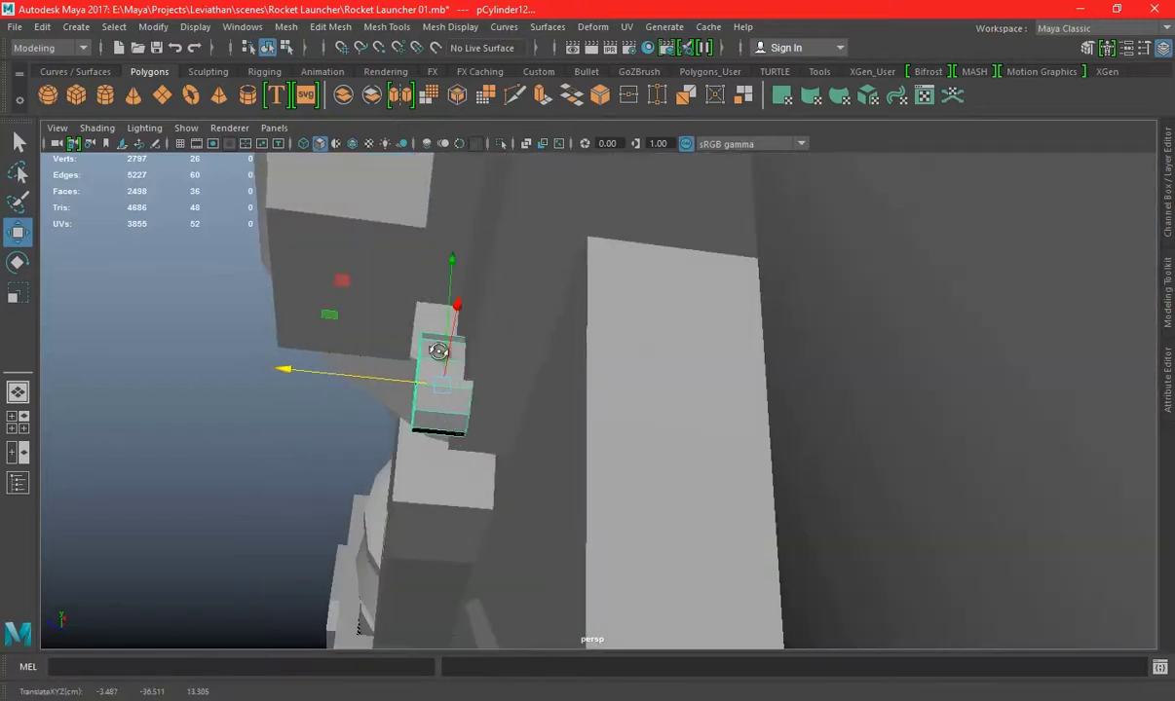
Select the cylinder's 12 back cap faces and delete them
key("space")
key("space")
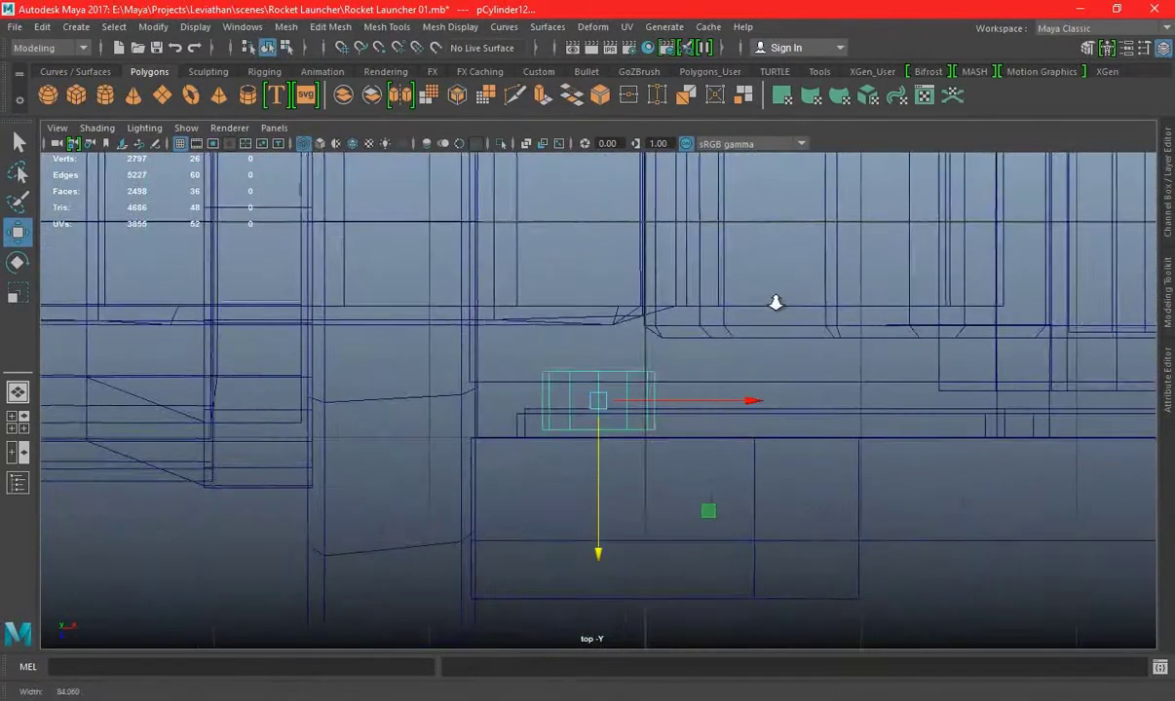
scroll(775, 303, "down", 5)
right_click_drag(765, 245, 584, 371)
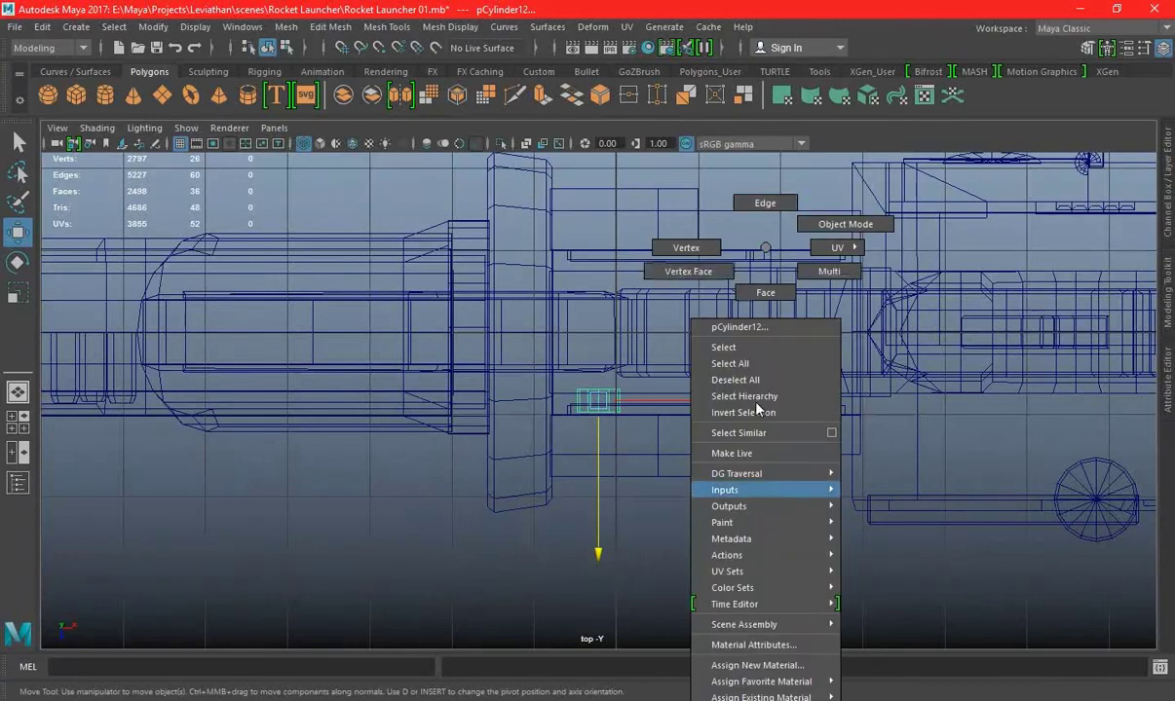
right_click_drag(709, 246, 711, 288)
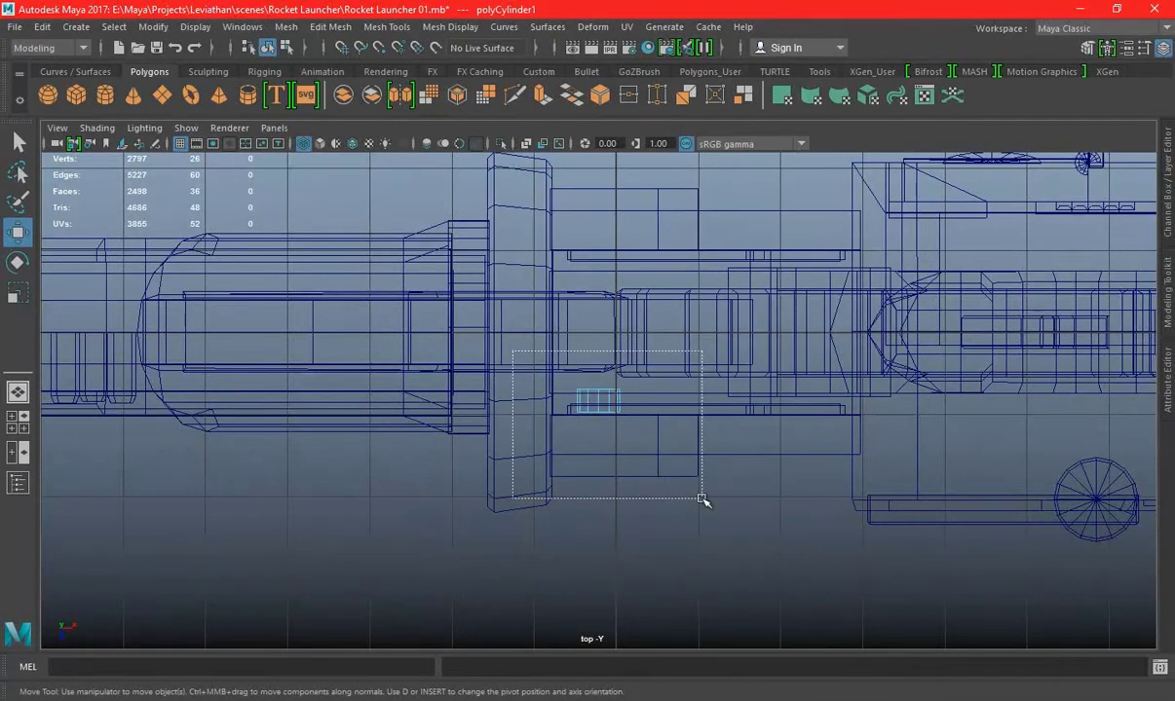
scroll(700, 493, "up", 4)
left_click_drag(643, 425, 552, 388)
left_click_drag(472, 390, 890, 565, "ctrl")
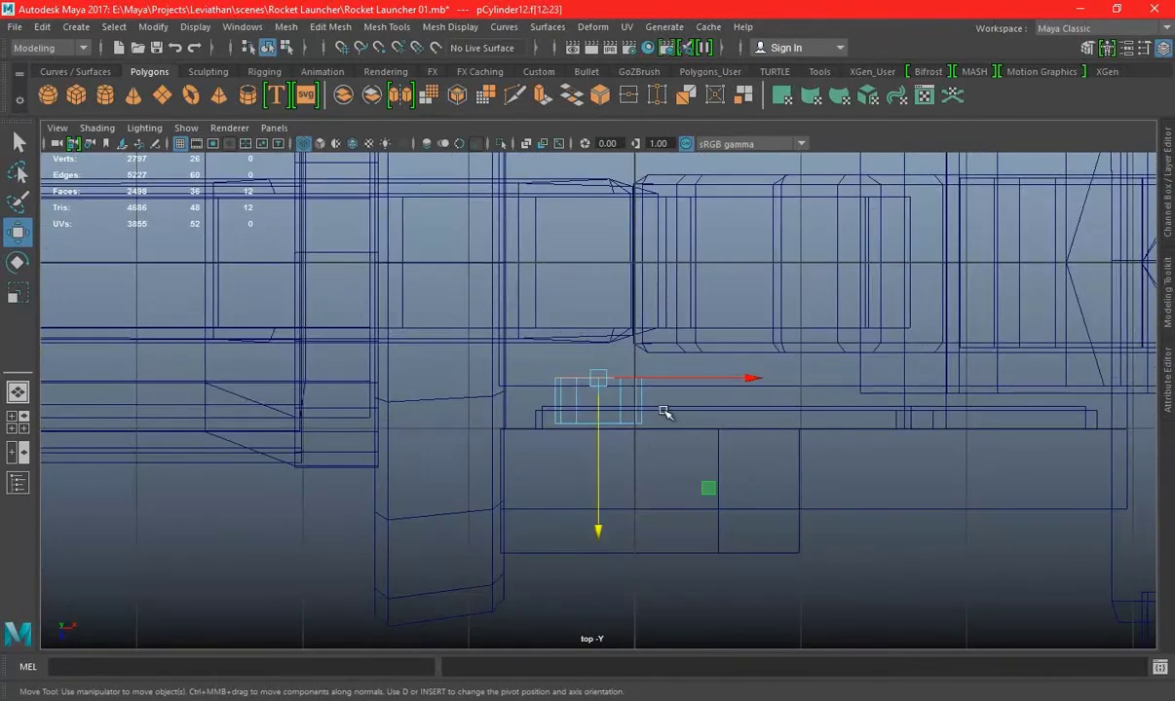
key("Delete")
key("space")
key("space")
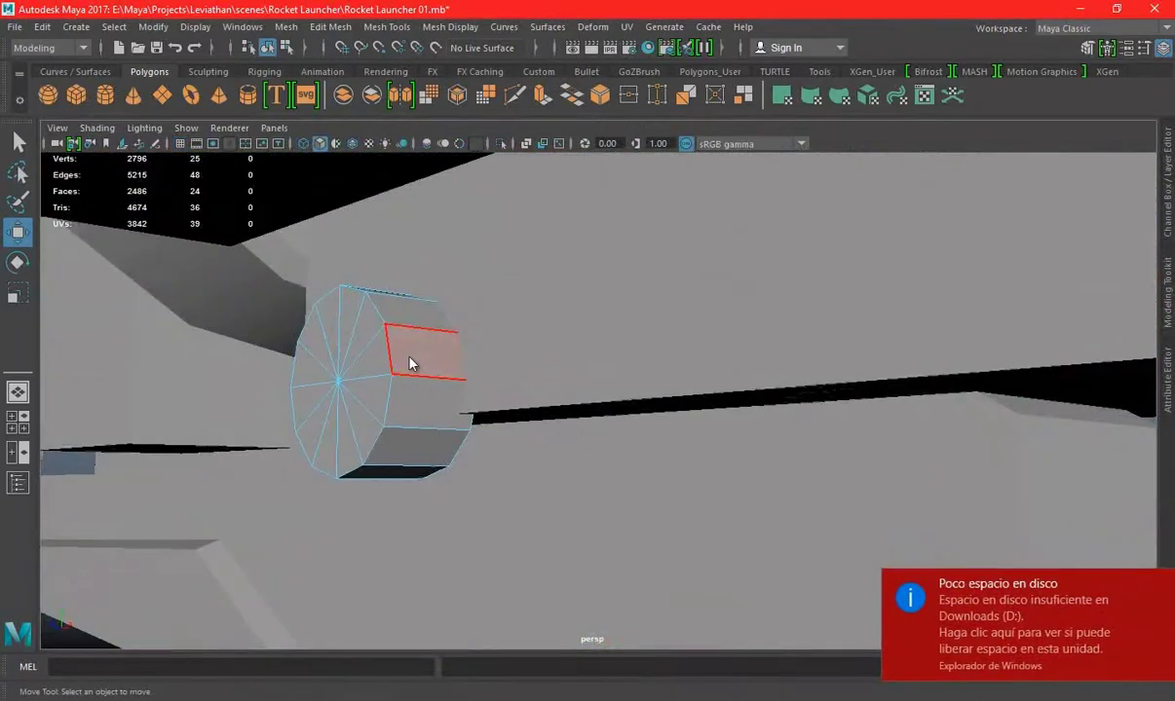
Bevel the bolt's front rim edge loop with the Tools shelf Bevel
left_click(384, 351)
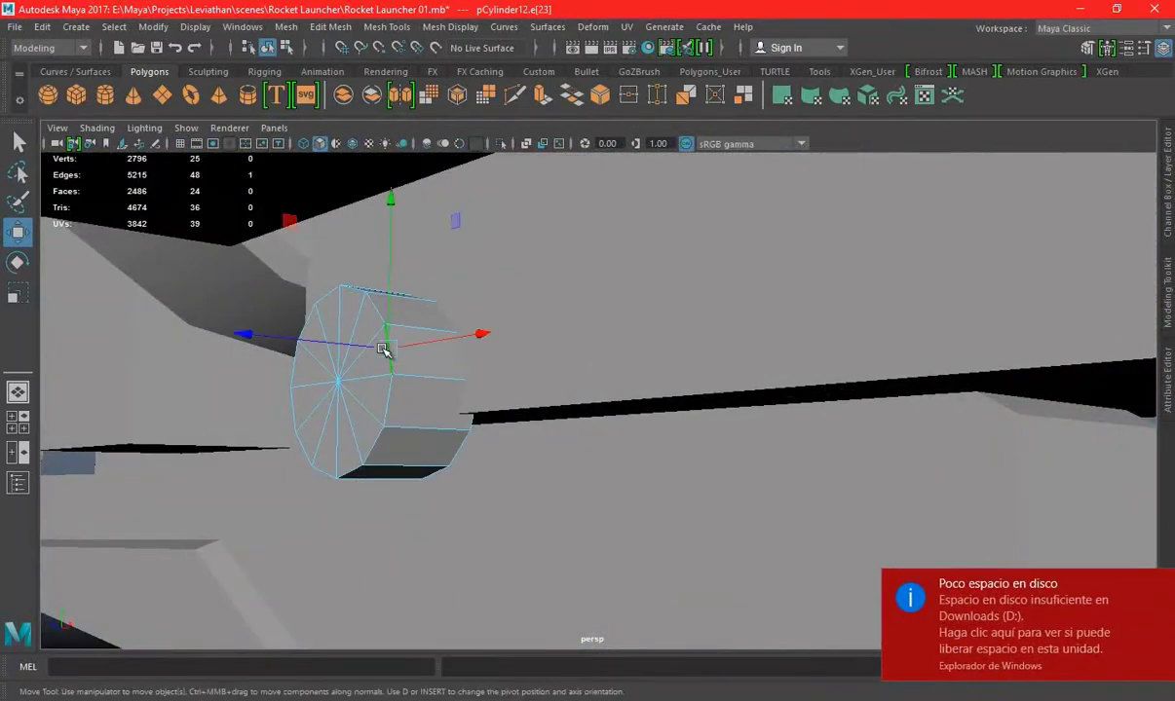
left_click(826, 72)
left_click(194, 99)
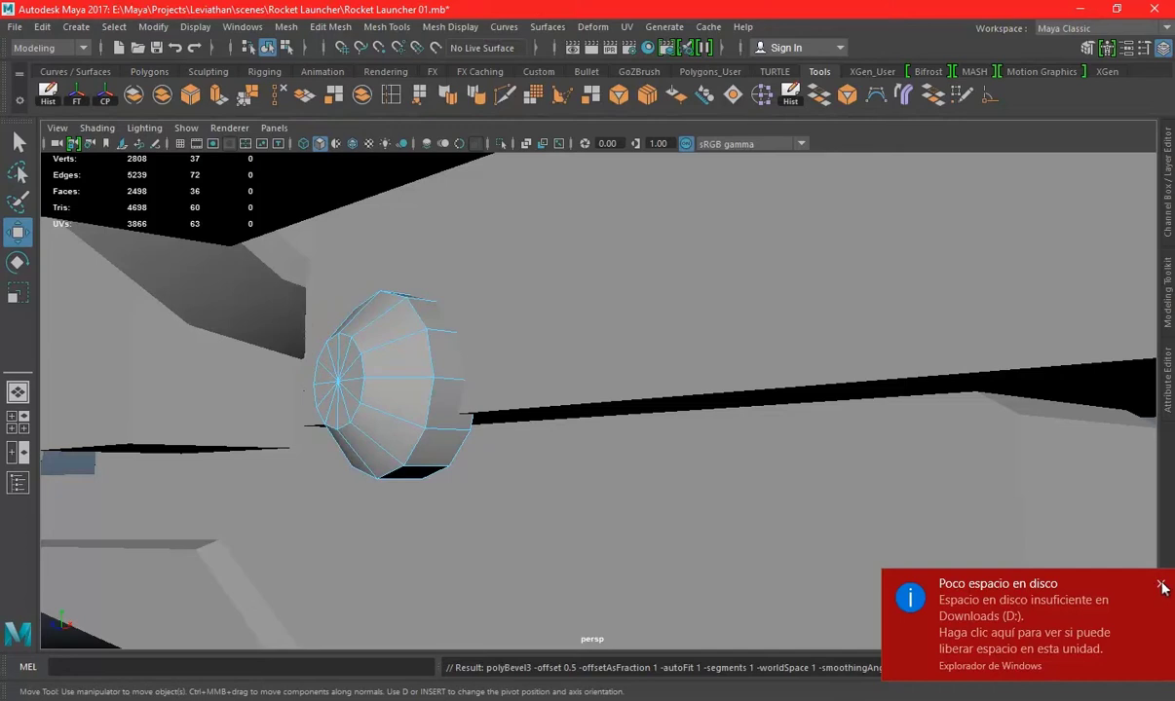
left_click(1161, 586)
Raise the polyBevel Fraction to 0.1 in the Channel Box
key("ctrl+a")
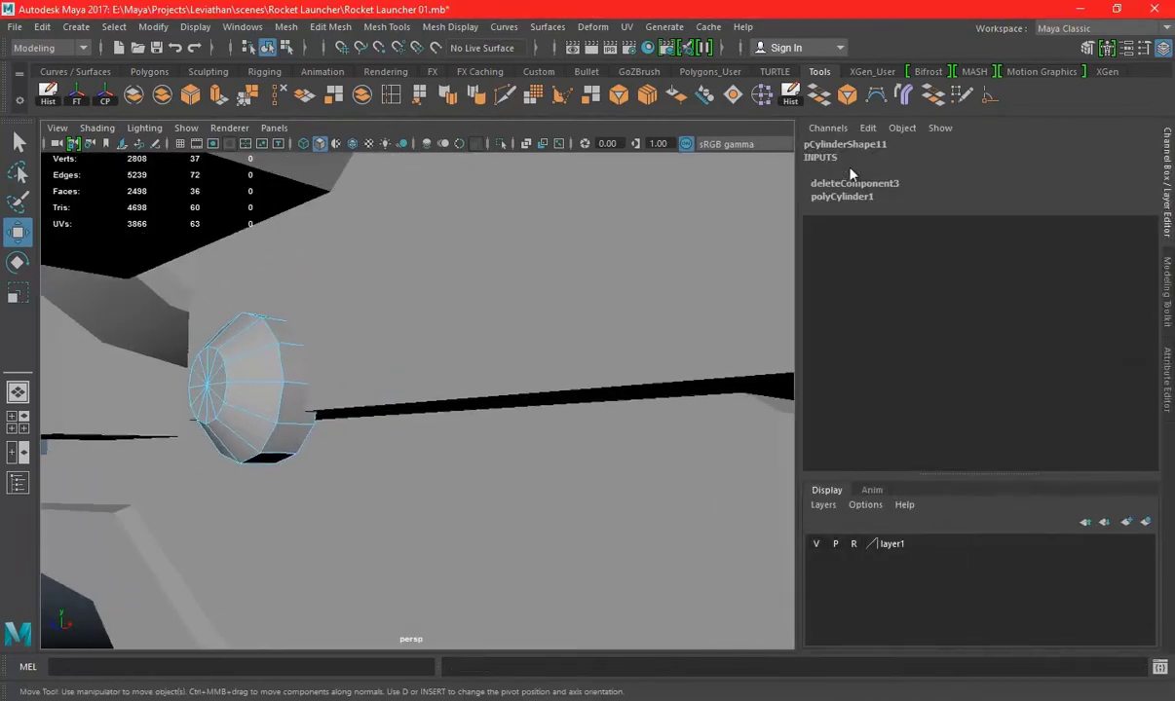
left_click(849, 171)
left_click(1081, 222)
middle_click_drag(290, 318, 278, 320)
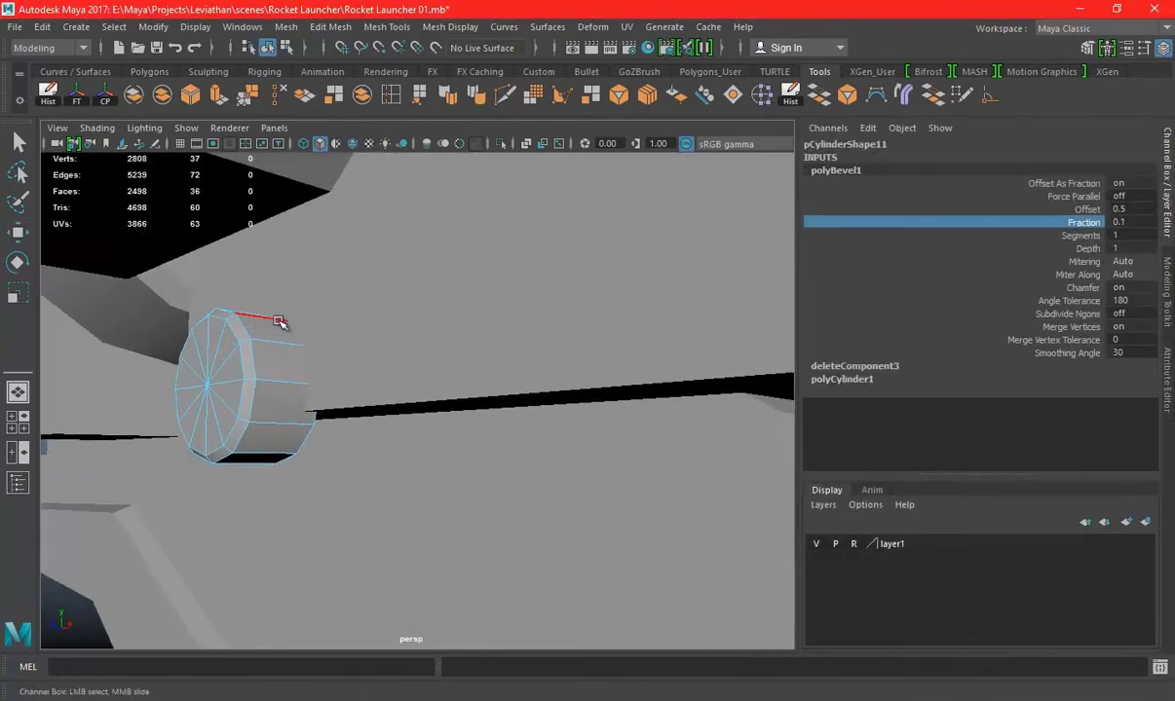
right_click_drag(279, 322, 309, 220)
scroll(309, 220, "down", 5)
key("ctrl+a")
Select the grip plate piece with the Move tool
left_click_drag(904, 487, 643, 446, "alt")
left_click(642, 446)
key("w")
mouse_move(697, 406)
left_mouse_down("alt")
mouse_move(556, 397)
mouse_move(625, 406)
mouse_move(760, 375)
left_mouse_up("alt")
scroll(748, 404, "up", 3)
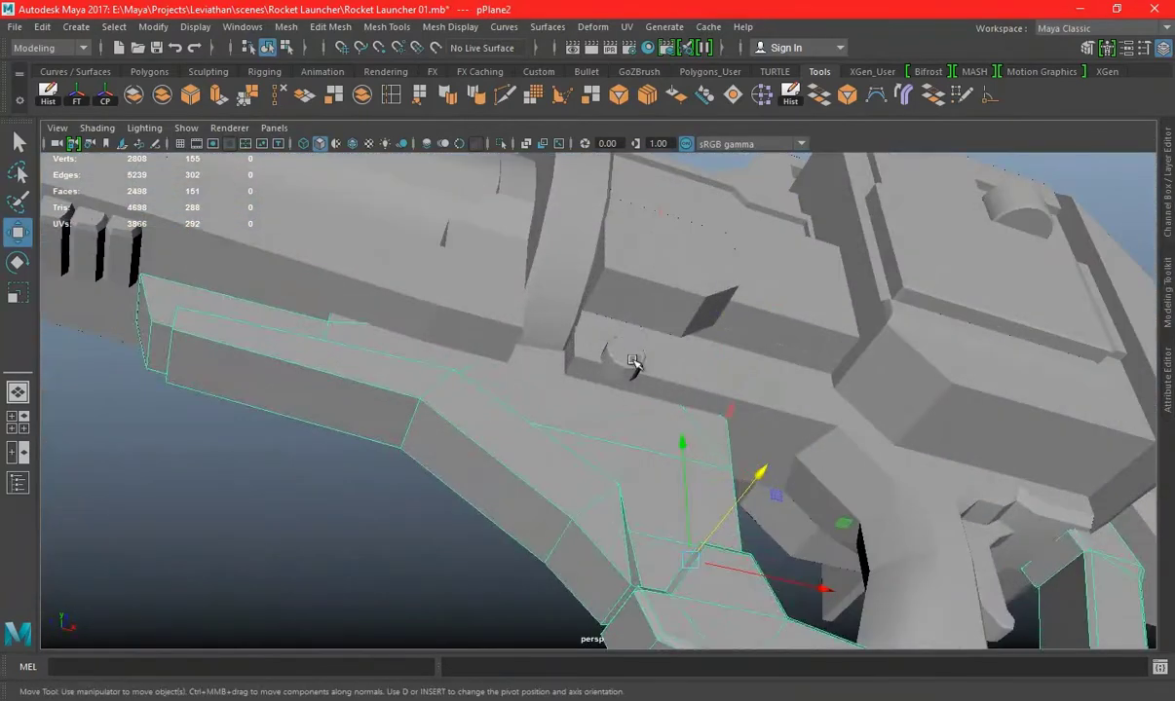
Frame the bolt, then select the grip plate pPlane2 and go to the front view
left_click(632, 363)
key("f")
key("space")
key("space")
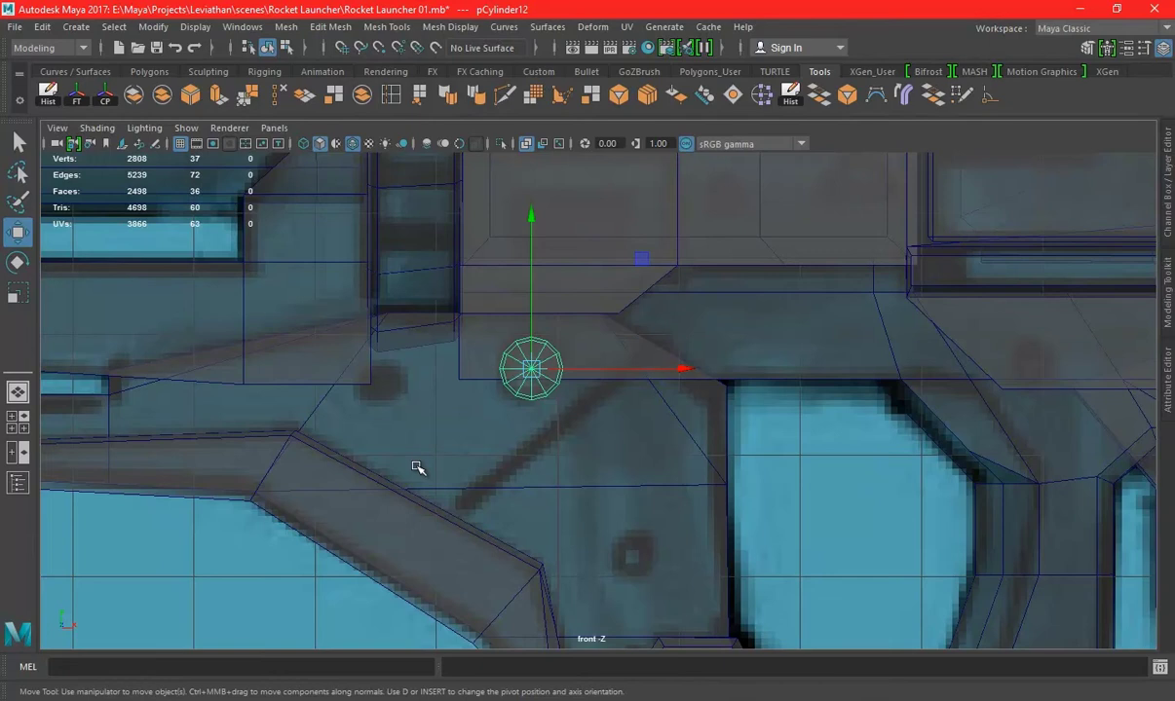
key("space")
key("space")
mouse_move(747, 308)
left_mouse_down("alt")
mouse_move(598, 336)
mouse_move(475, 382)
mouse_move(800, 485)
mouse_move(634, 440)
mouse_move(723, 427)
left_mouse_up("alt")
left_click(692, 420)
key("space")
key("space")
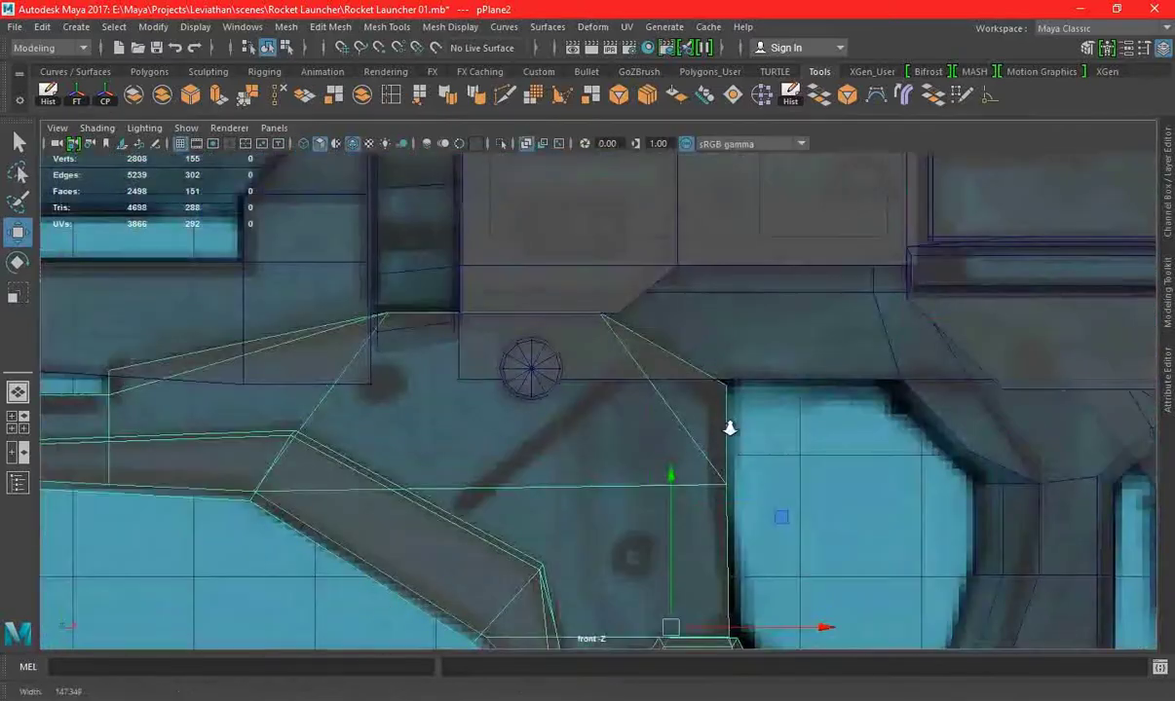
scroll(634, 493, "down", 1)
key("space")
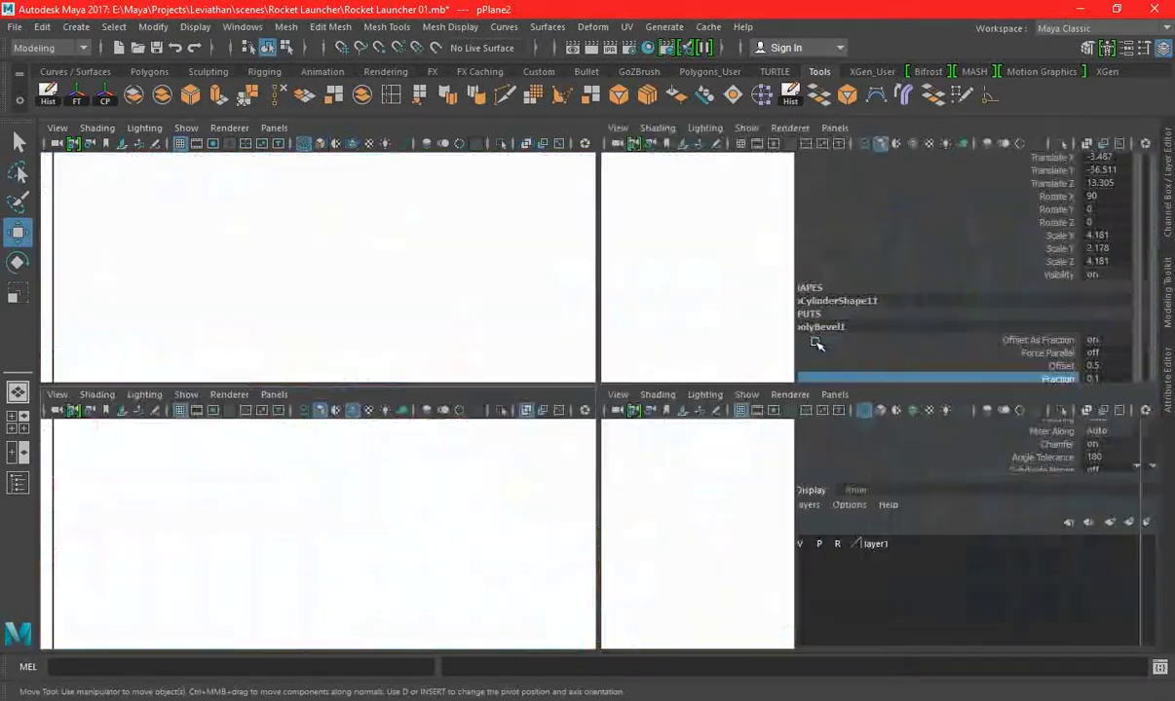
key("space")
left_click_drag(681, 355, 625, 341, "alt")
key("space")
key("space")
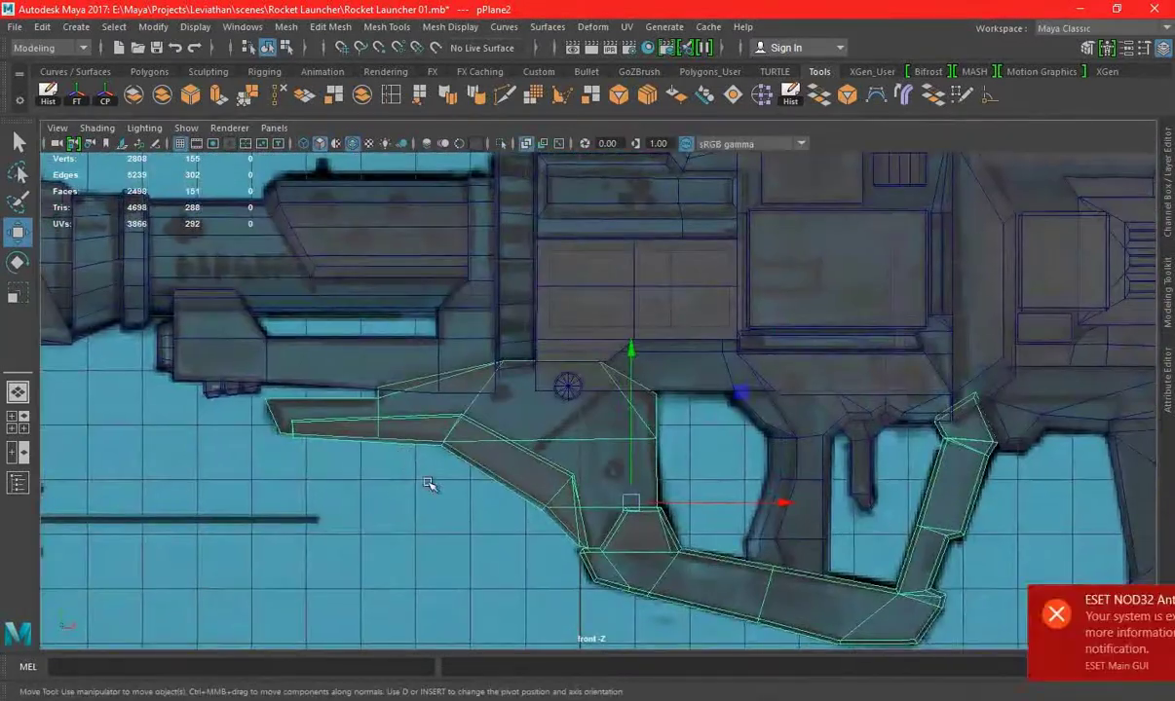
key("space")
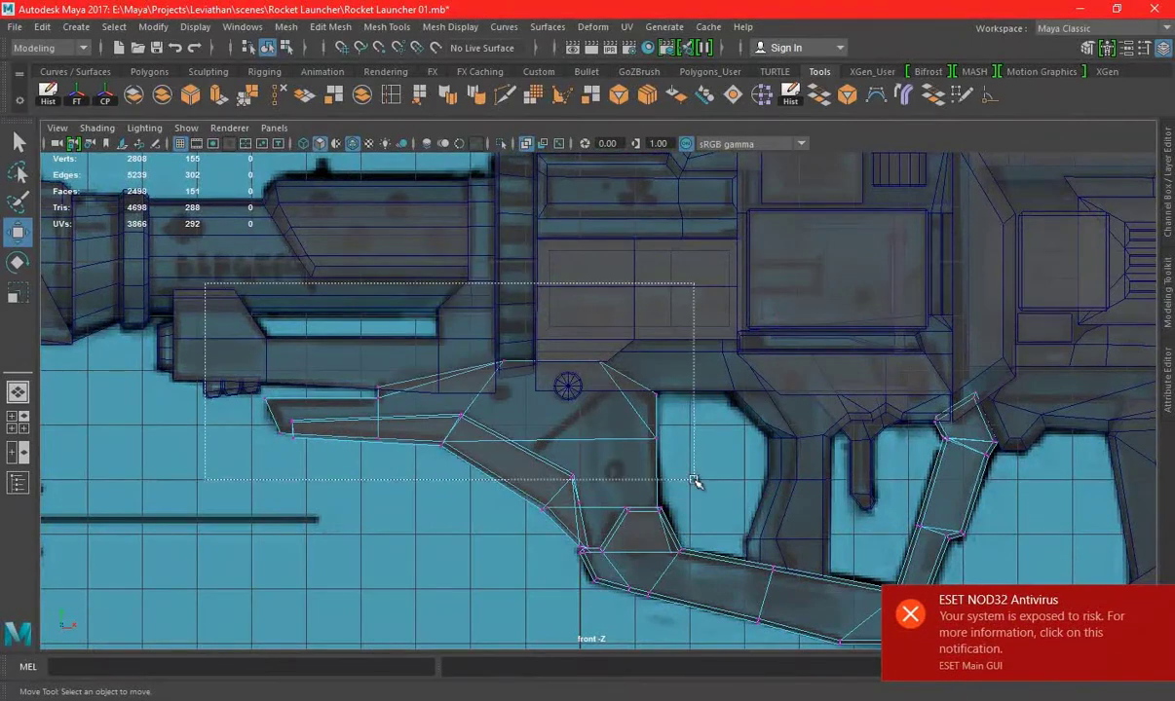
Select the vertices along the grip's upper section and ready them for scaling
left_click_drag(705, 485, 705, 486)
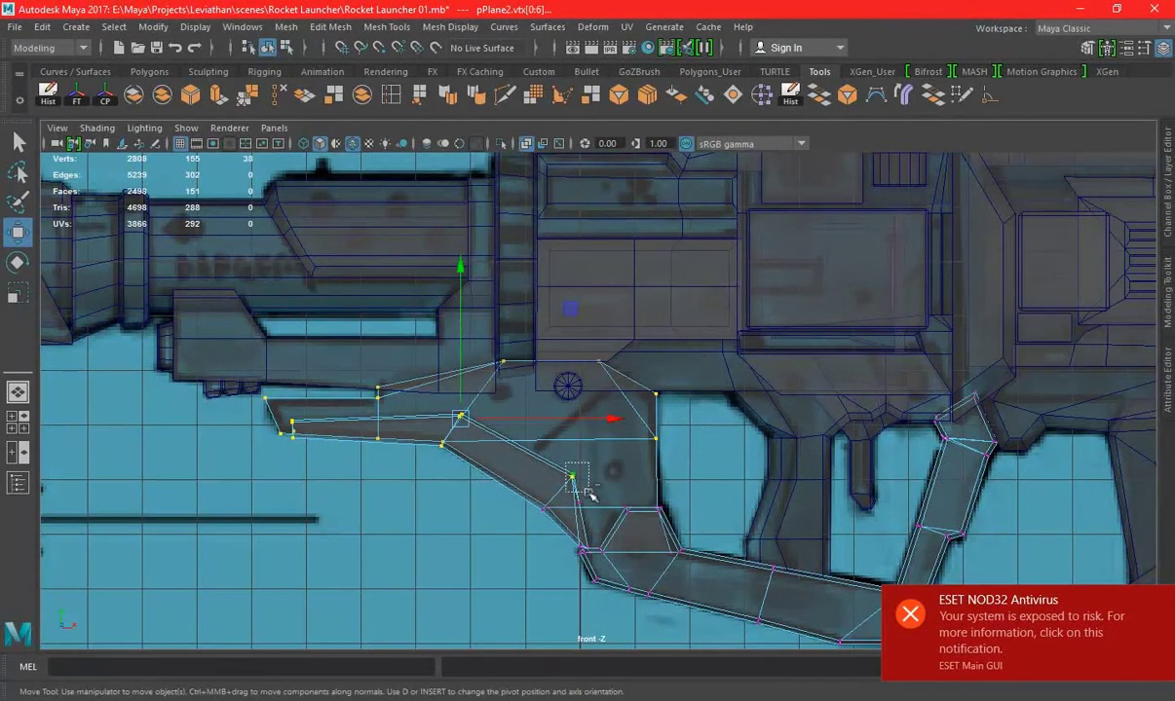
key("space")
key("space")
key("e")
key("r")
mouse_move(580, 455)
left_mouse_down("alt")
mouse_move(429, 417)
mouse_move(380, 421)
left_mouse_up("alt")
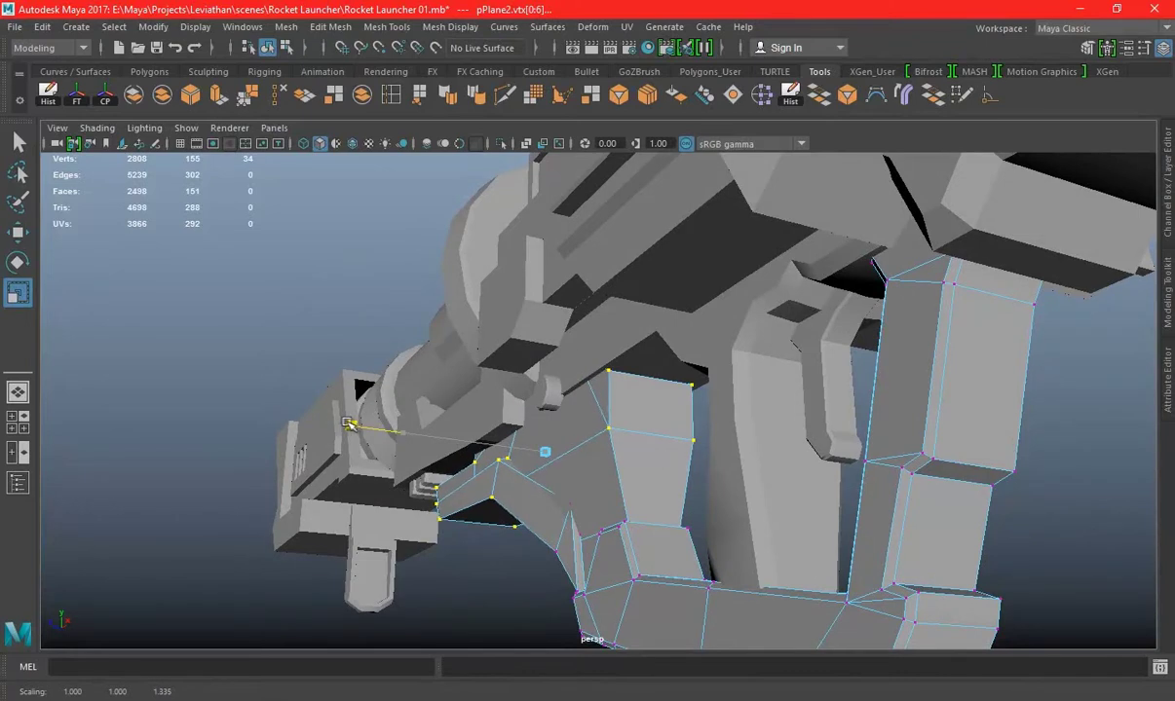
Check the plate's shape against the front blueprint and from below in perspective
key("space")
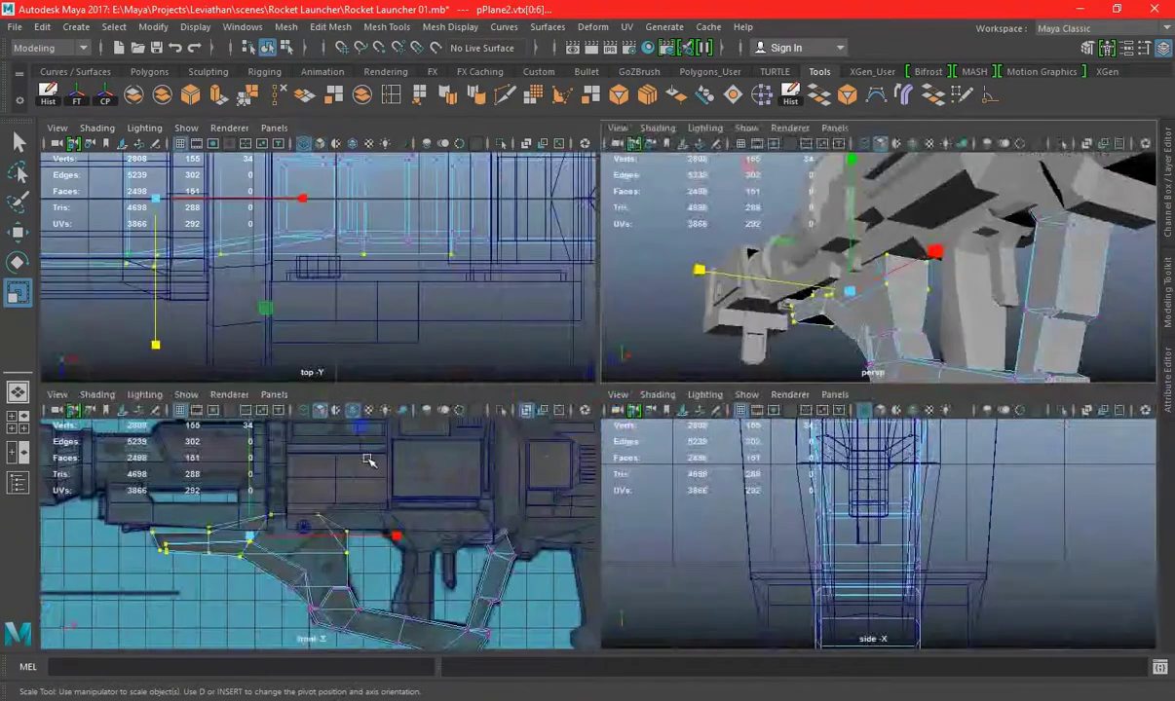
key("space")
key("space")
key("space")
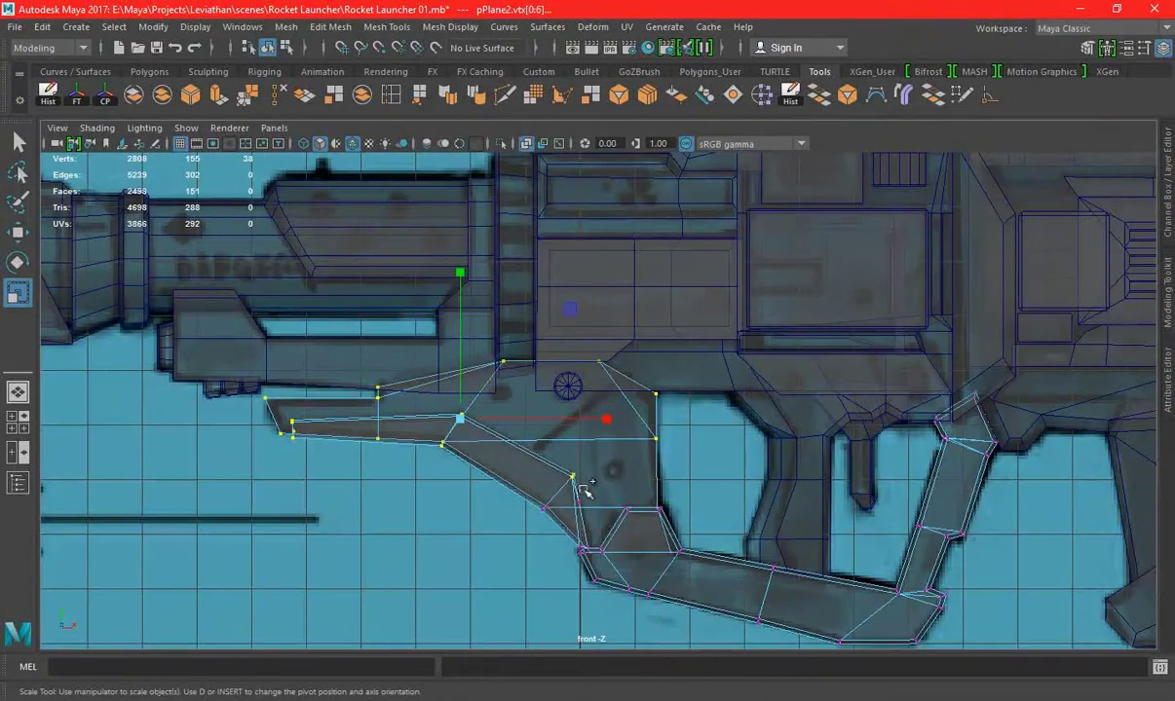
key("space")
key("space")
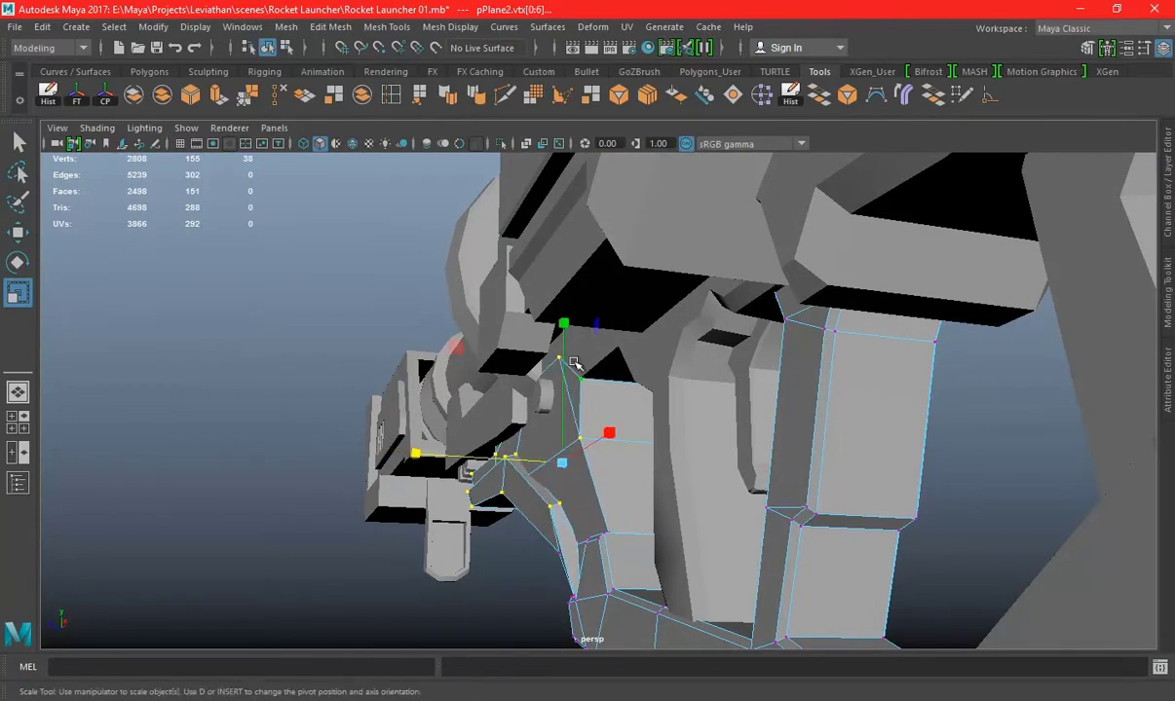
key("space")
key("space")
key("space")
key("space")
mouse_move(687, 372)
left_mouse_down("alt")
mouse_move(740, 374)
mouse_move(857, 350)
mouse_move(558, 367)
mouse_move(723, 365)
mouse_move(721, 380)
mouse_move(579, 391)
mouse_move(614, 375)
left_mouse_up("alt")
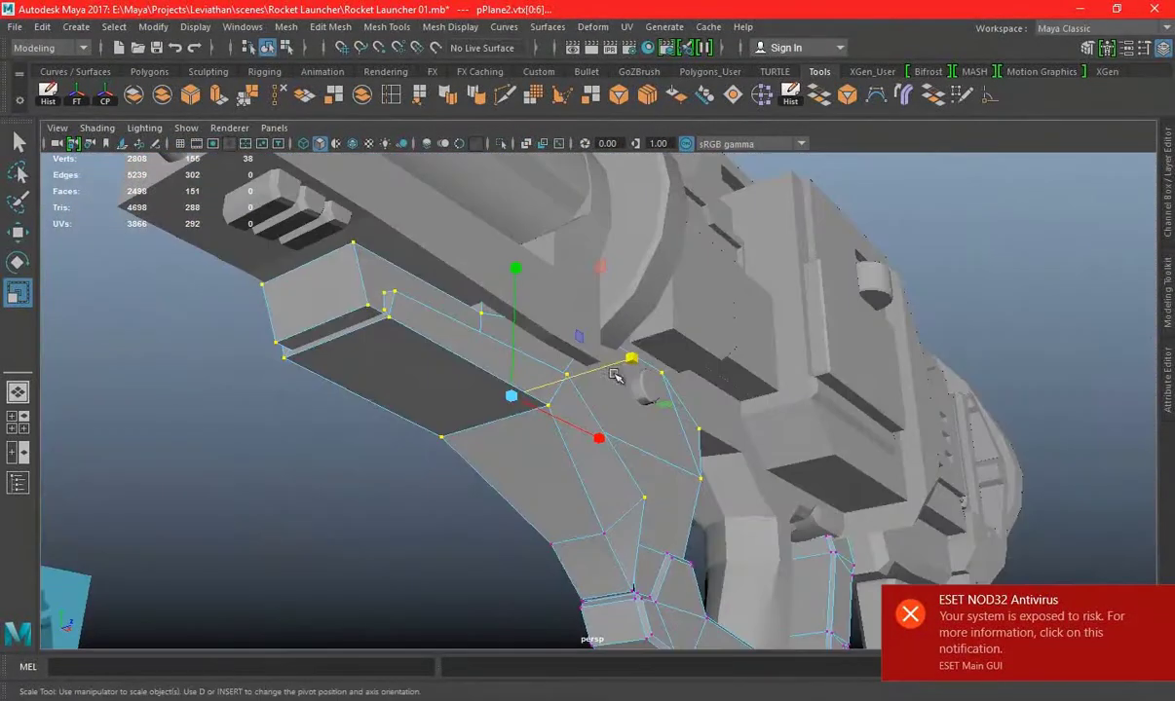
key("space")
key("space")
key("space")
key("space")
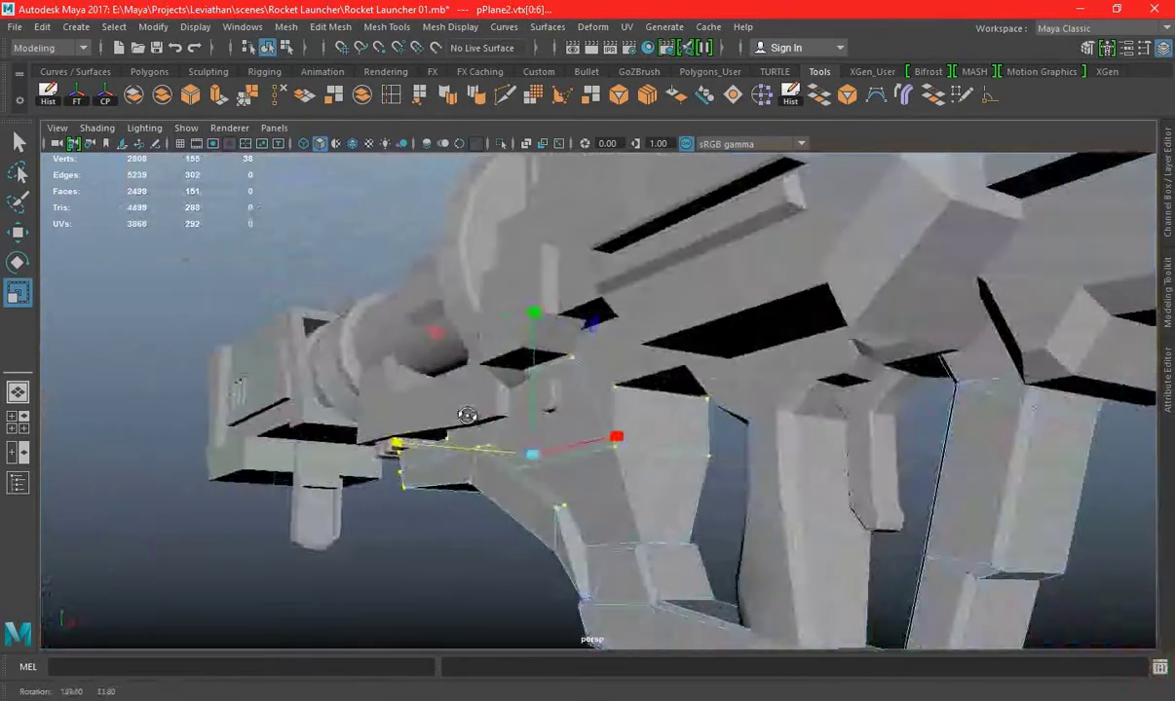
key("space")
key("space")
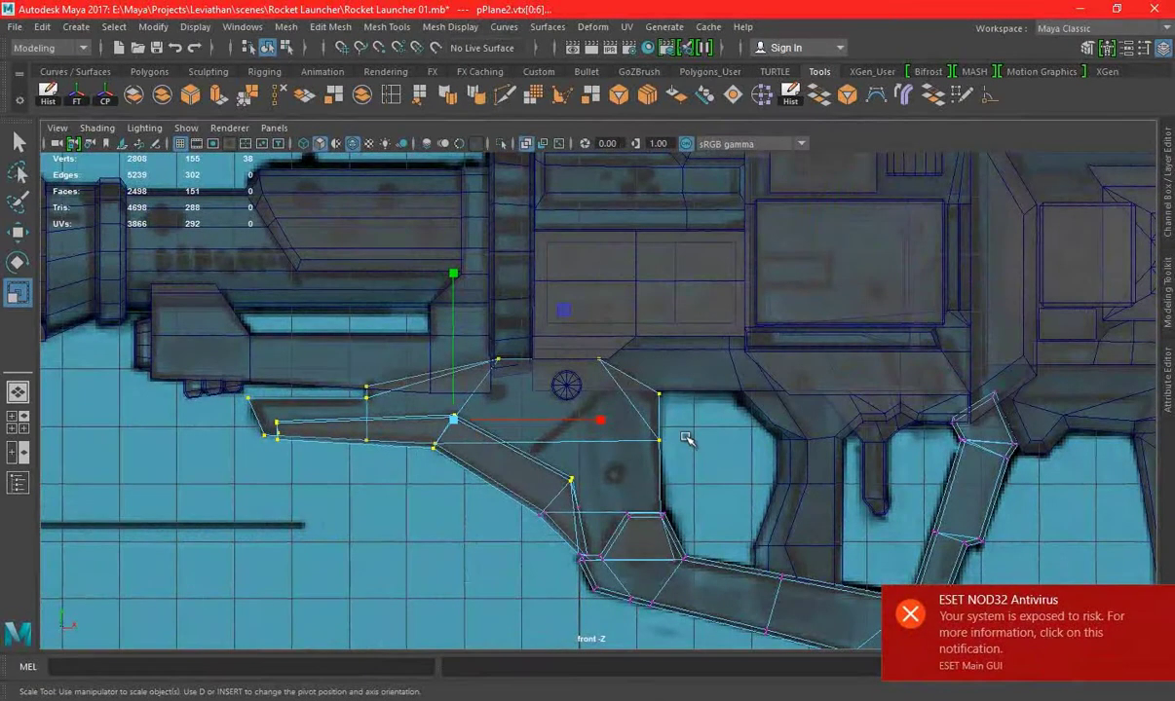
key("space")
key("space")
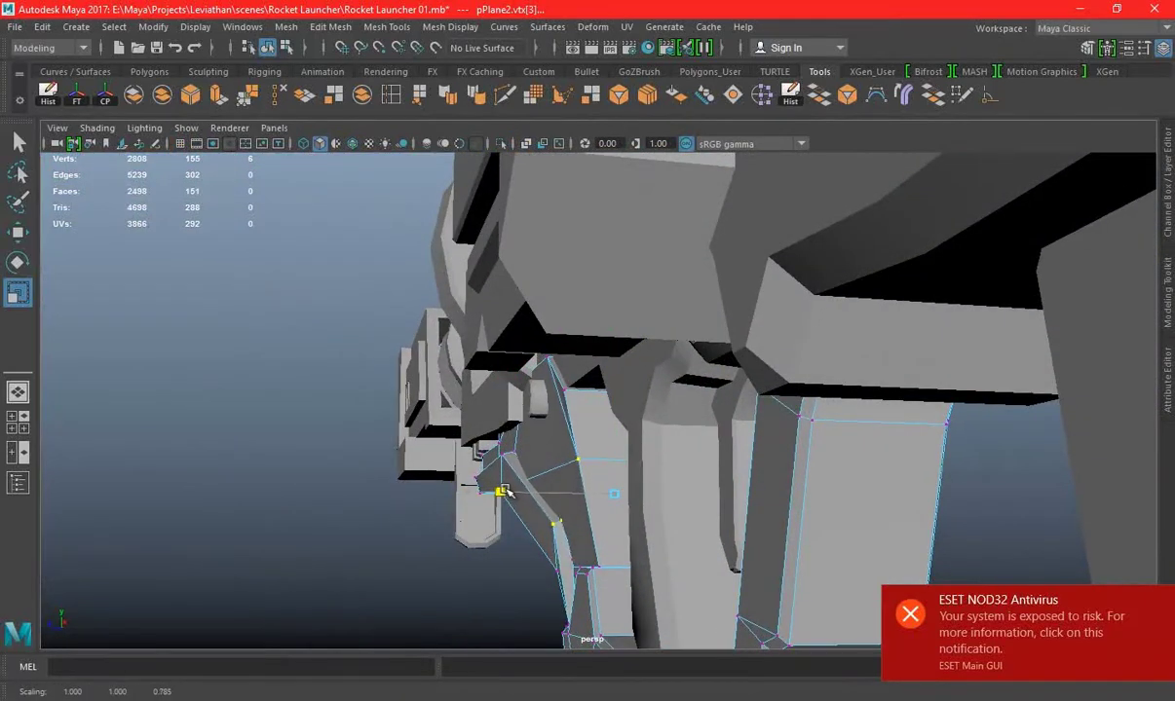
Flatten the selected grip plate vertices along one axis
left_click_drag(514, 492, 524, 461)
right_click_drag(603, 301, 589, 411)
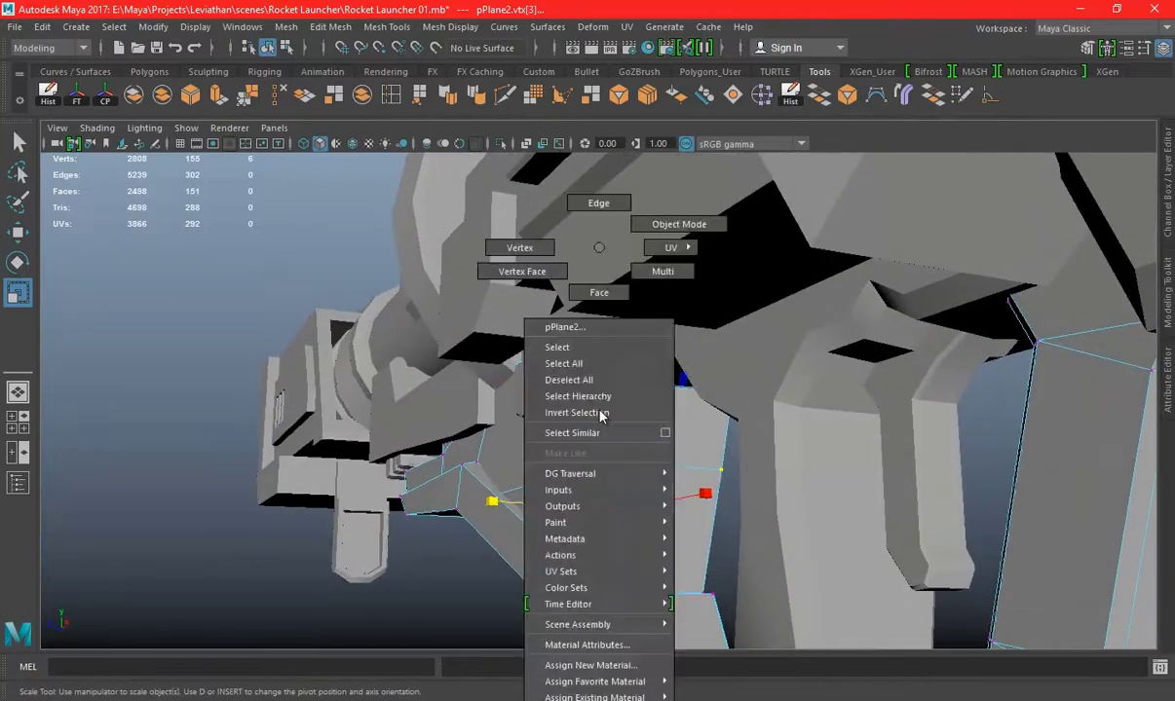
mouse_move(737, 517)
left_mouse_down("alt")
mouse_move(742, 429)
mouse_move(681, 467)
mouse_move(619, 386)
mouse_move(693, 367)
left_mouse_up("alt")
Select the larger plate faces and scale them slightly along one axis
right_click_drag(679, 251, 682, 292)
left_click(703, 283)
mouse_move(702, 318)
left_mouse_down("alt")
mouse_move(701, 344)
mouse_move(726, 343)
mouse_move(493, 311)
left_mouse_up("alt")
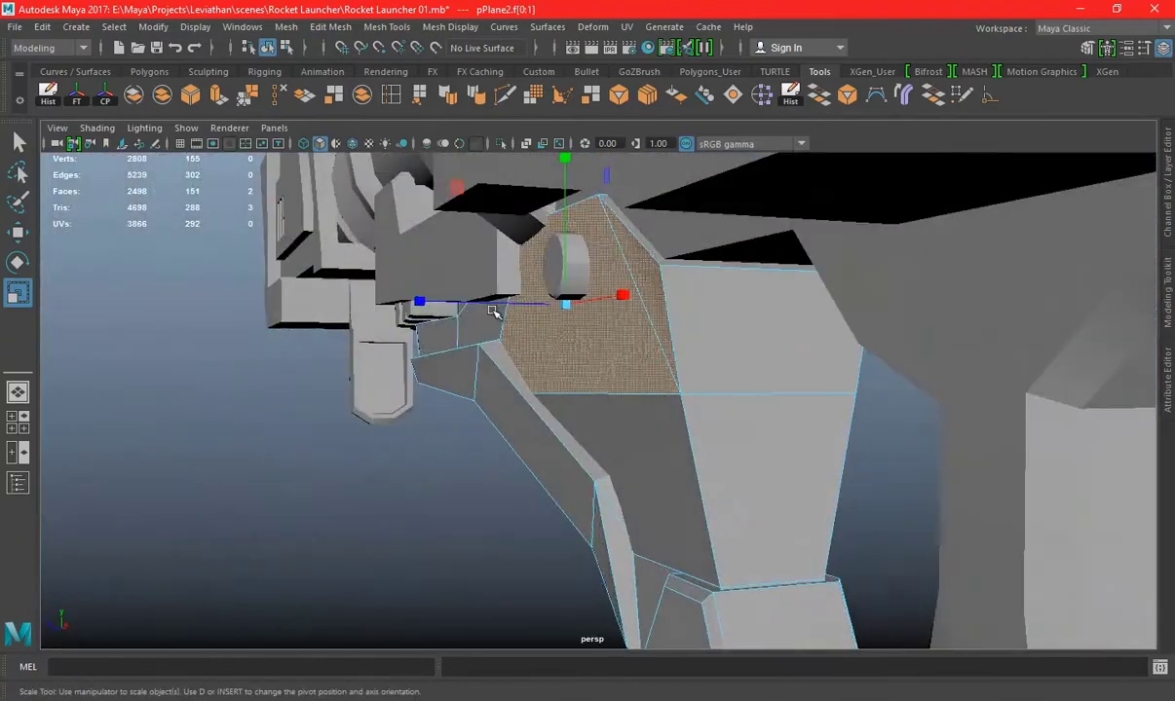
mouse_move(667, 327)
left_mouse_down("alt")
mouse_move(765, 333)
mouse_move(682, 343)
mouse_move(624, 302)
mouse_move(772, 310)
mouse_move(719, 283)
mouse_move(625, 316)
mouse_move(649, 296)
left_mouse_up("alt")
left_click(659, 298)
mouse_move(502, 304)
left_mouse_down()
mouse_move(629, 293)
mouse_move(582, 296)
mouse_move(769, 314)
left_mouse_up()
Apply Soften/Harden Edge to two edges of pPlane2
right_click_drag(761, 248, 923, 201)
mouse_move(923, 202)
left_mouse_down("alt")
mouse_move(785, 375)
mouse_move(606, 326)
left_mouse_up("alt")
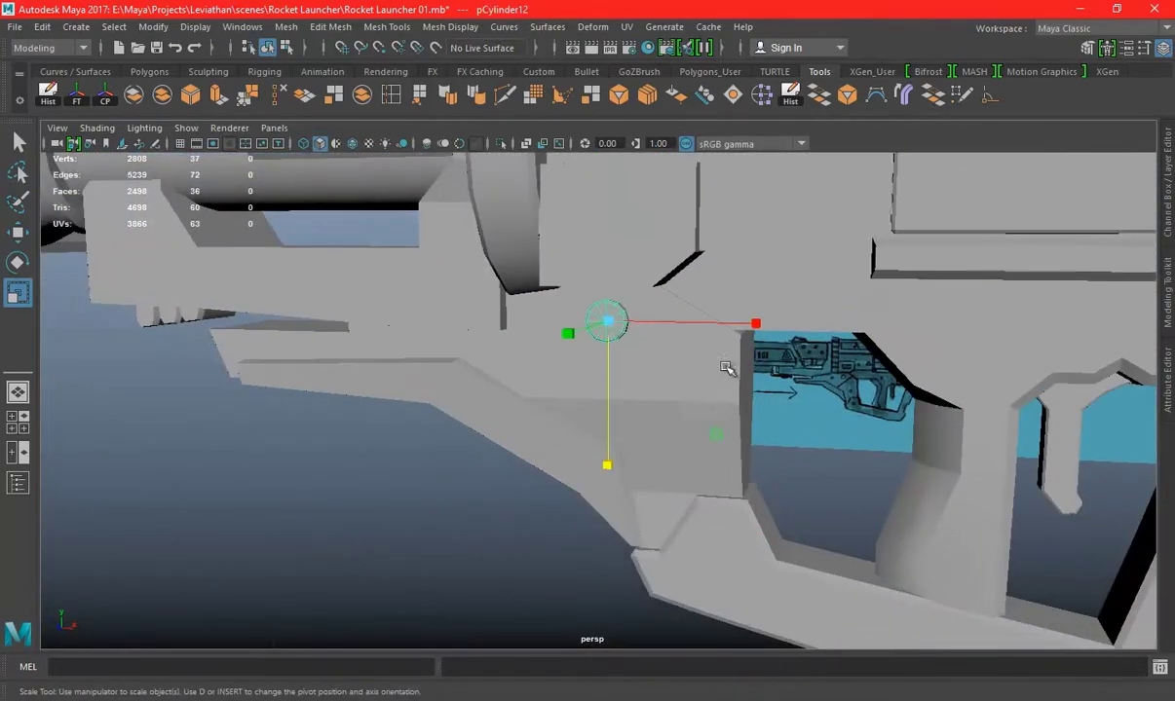
key("space")
key("space")
left_click_drag(634, 406, 656, 365, "alt")
left_click(657, 366)
left_click(649, 187)
left_click(611, 404)
mouse_move(611, 405)
left_mouse_down("alt")
mouse_move(676, 412)
mouse_move(655, 380)
left_mouse_up("alt")
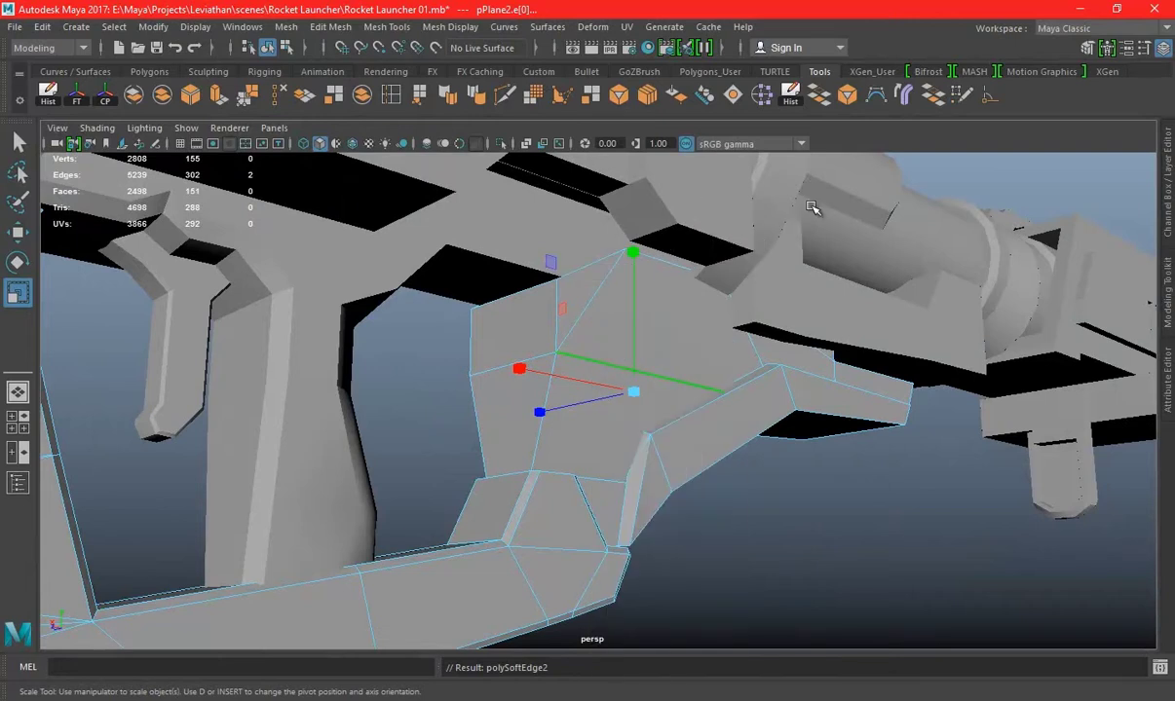
left_click(618, 400)
mouse_move(619, 400)
left_mouse_down("alt")
mouse_move(810, 407)
mouse_move(598, 322)
left_mouse_up("alt")
Select the small cylinder pCylinder12 and save the scene
left_click(615, 339)
key("space")
key("space")
left_click(598, 323)
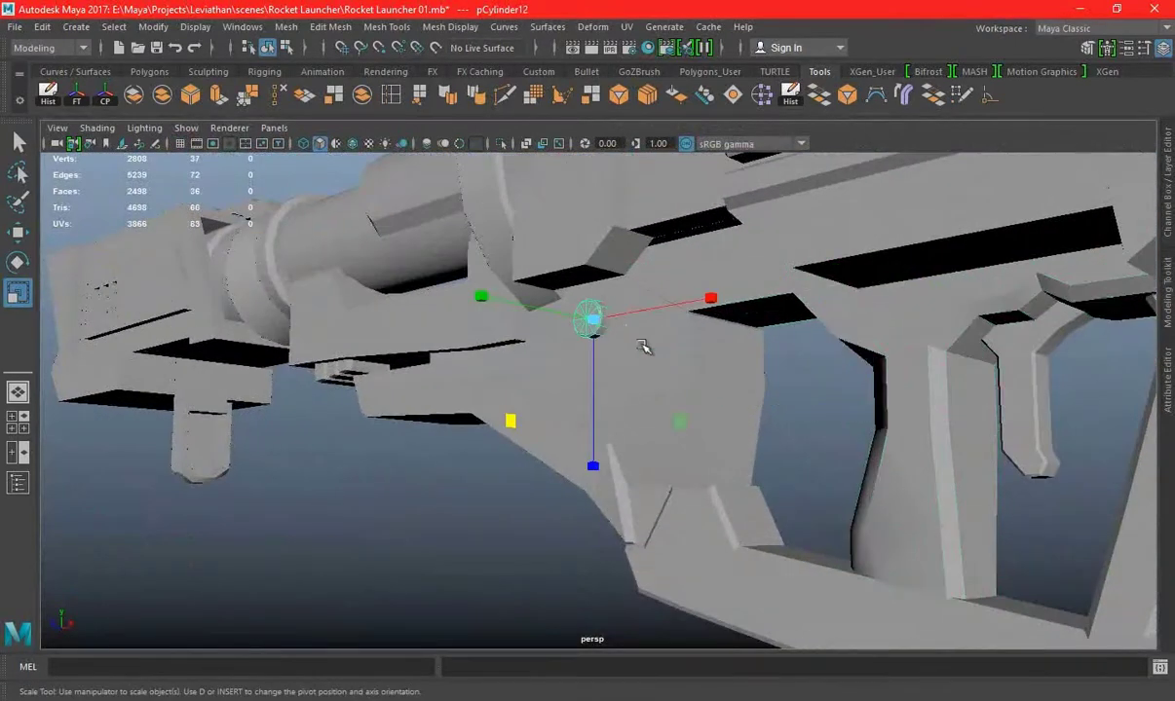
key("space")
key("space")
key("ctrl+s")
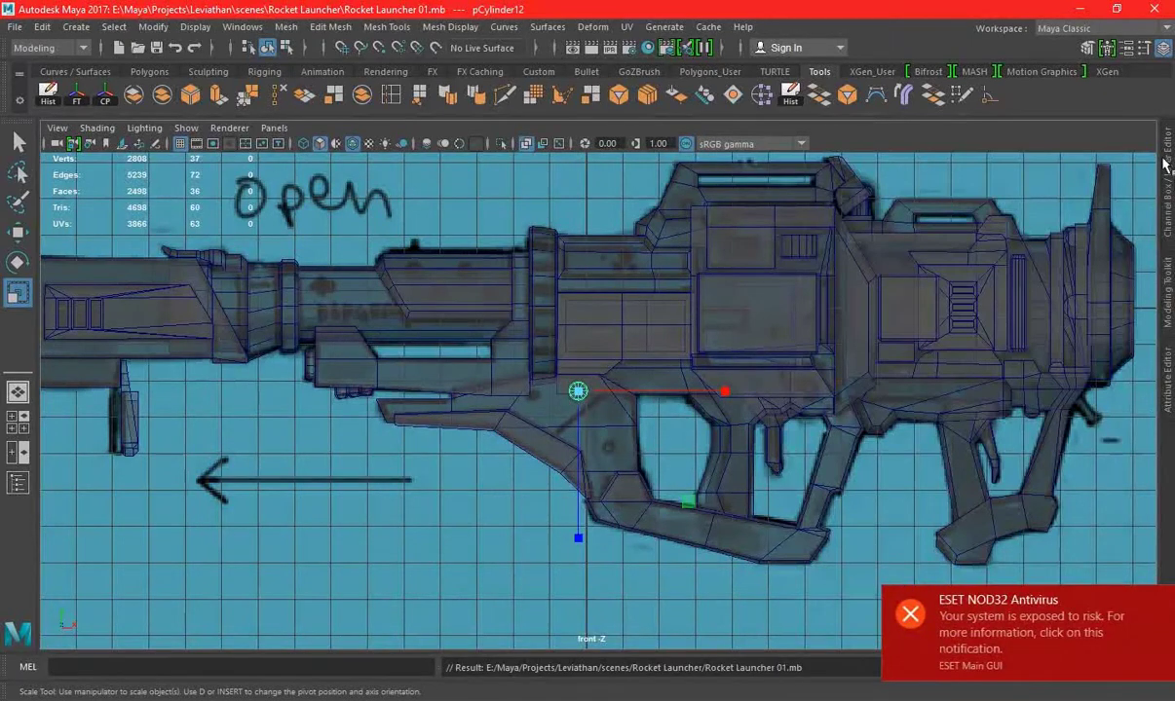
Freeze the cylinder's transforms, delete its history and rename it Bolt_00
left_click(1165, 163)
left_click(79, 100)
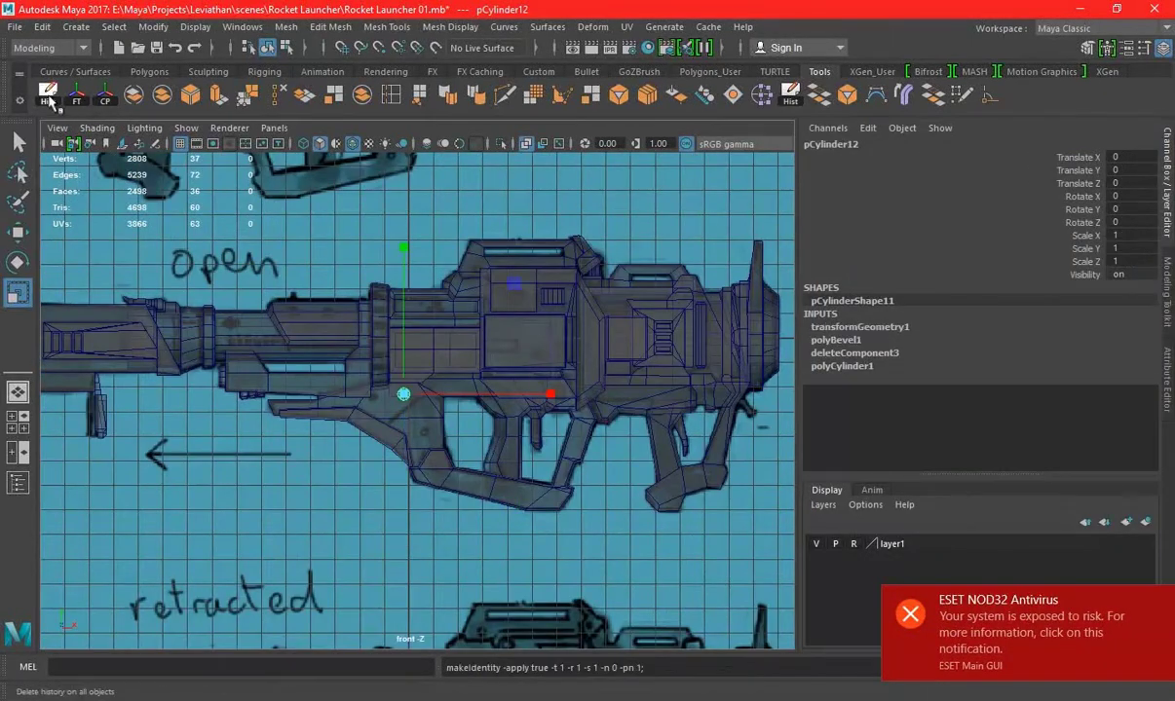
left_click(48, 94)
type("Bolt")
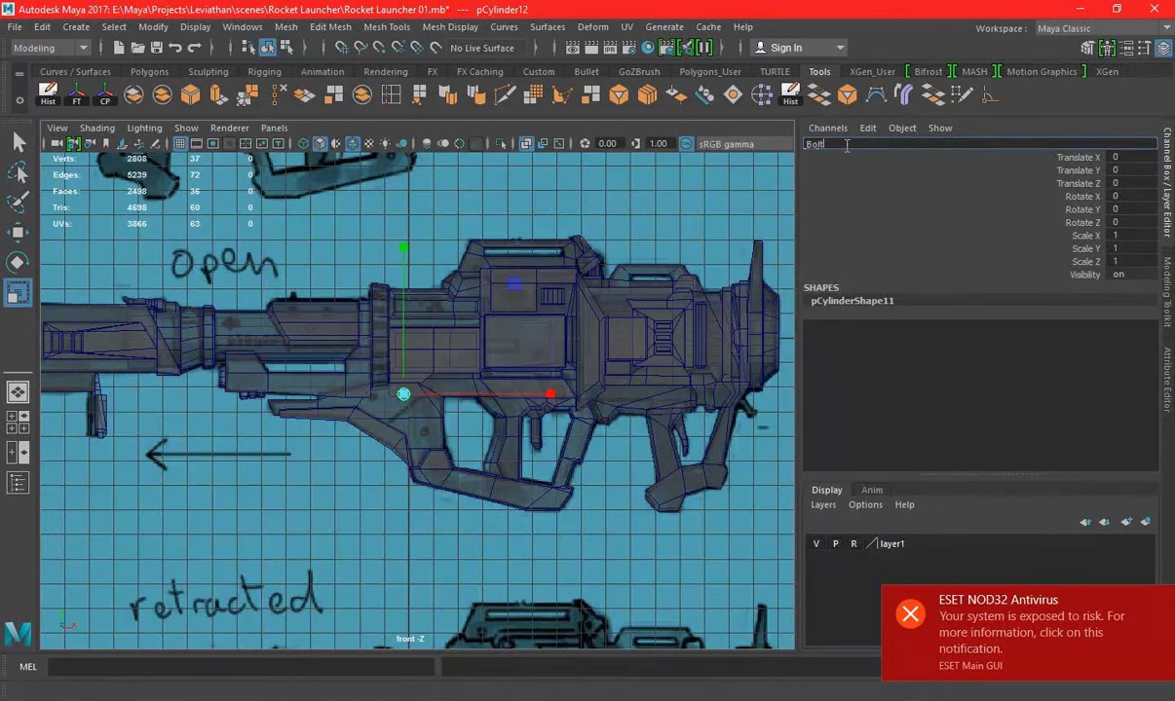
key("Return")
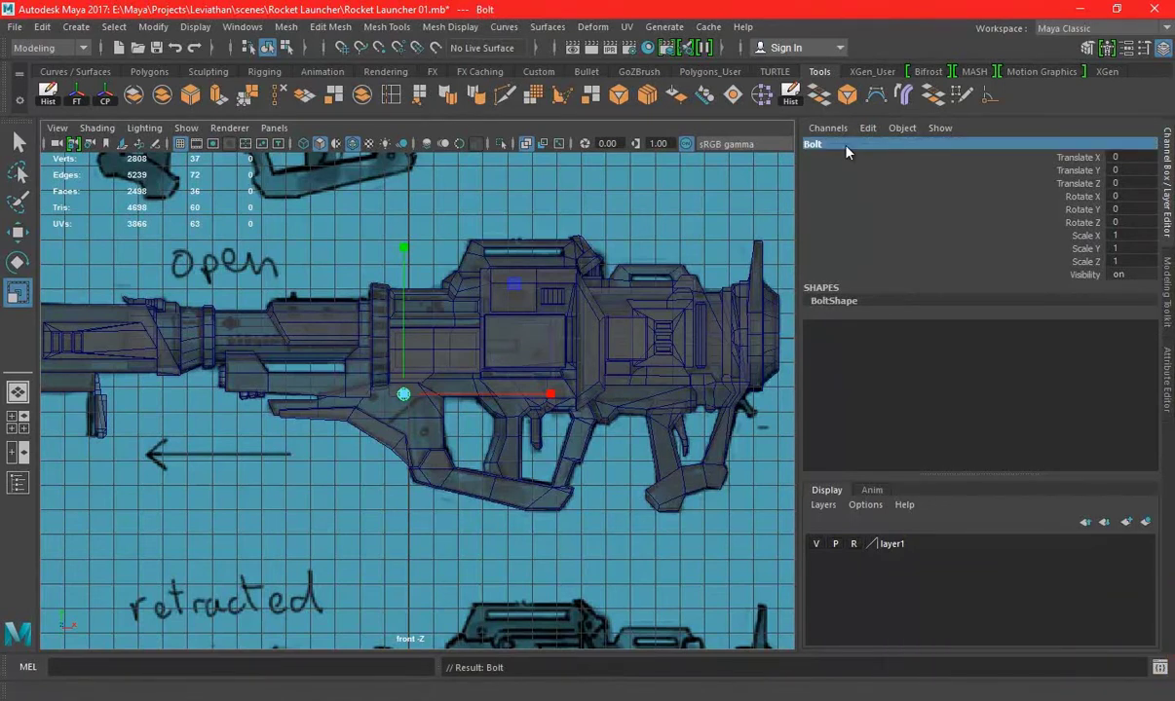
left_click(846, 147)
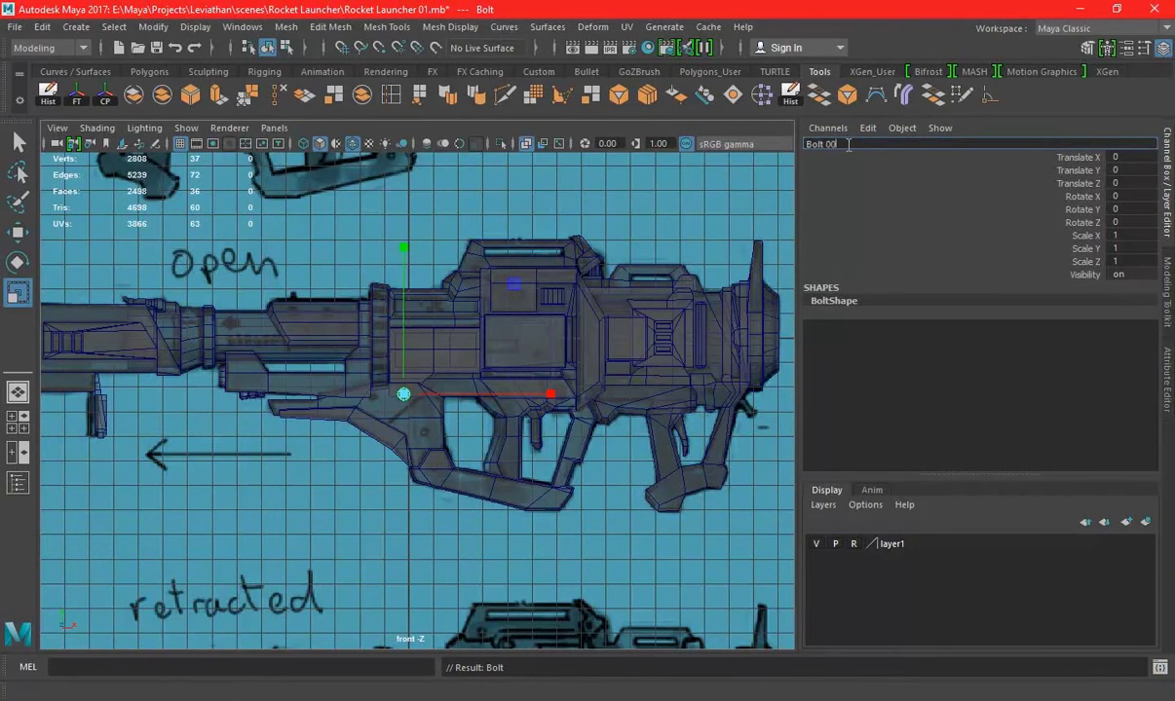
left_click(1169, 185)
scroll(696, 431, "up", 5)
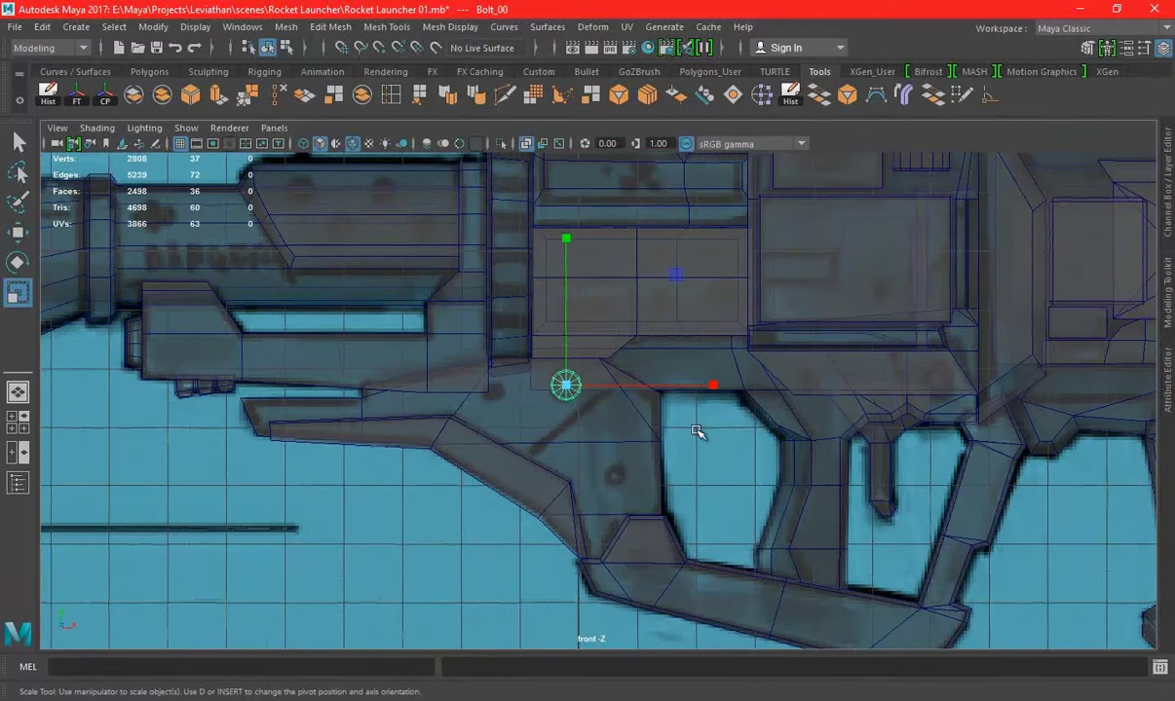
Duplicate the bolt with Ctrl+D and nudge the copy down into the trigger-guard corner
middle_click_drag(745, 413, 603, 407, "alt")
key("w")
middle_click_drag(506, 354, 456, 375, "alt")
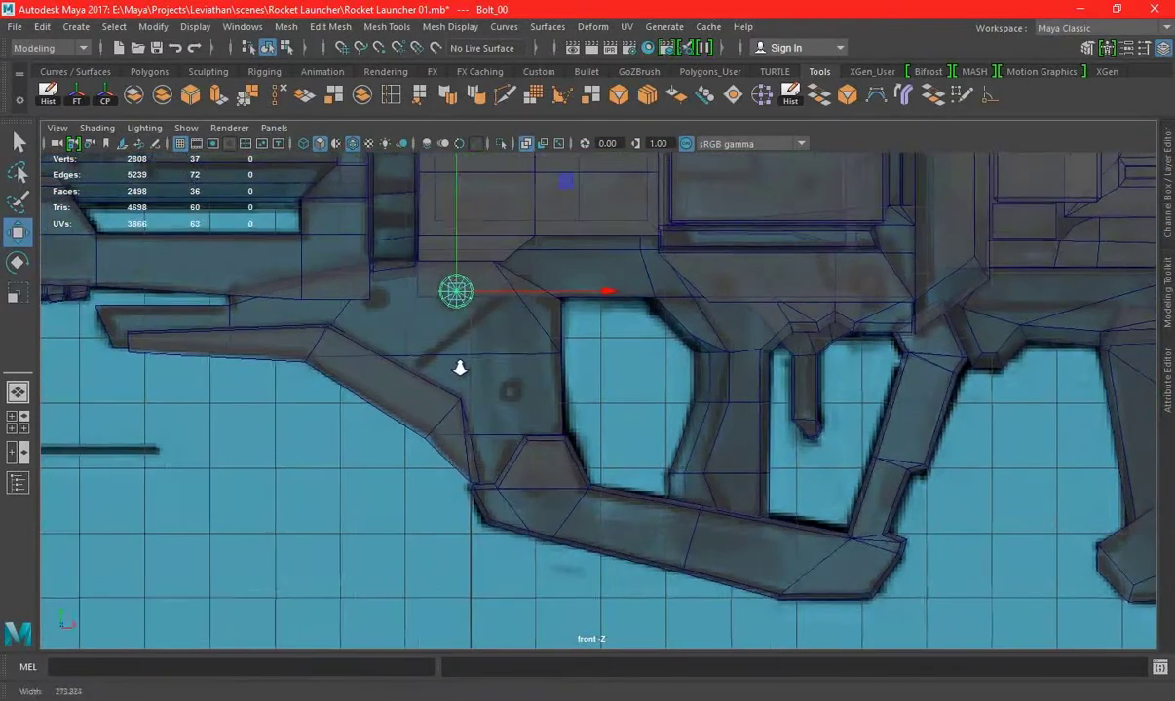
key("ctrl+d")
left_click(464, 300)
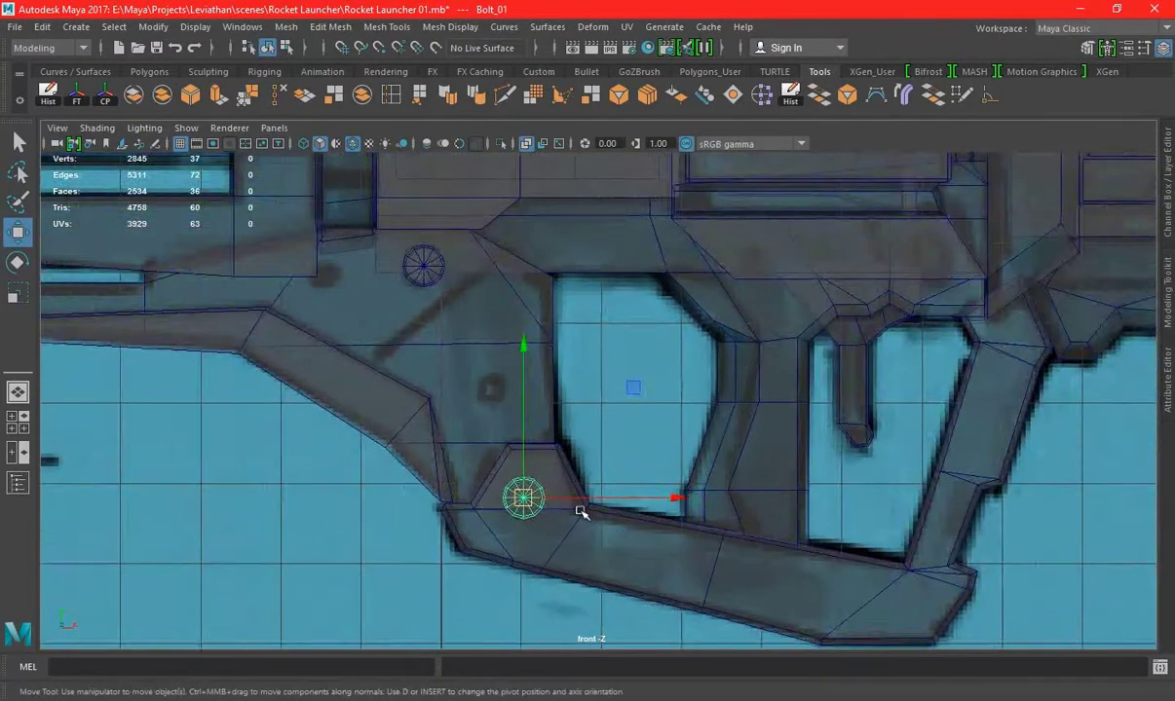
scroll(582, 511, "up", 3)
key("e")
key("r")
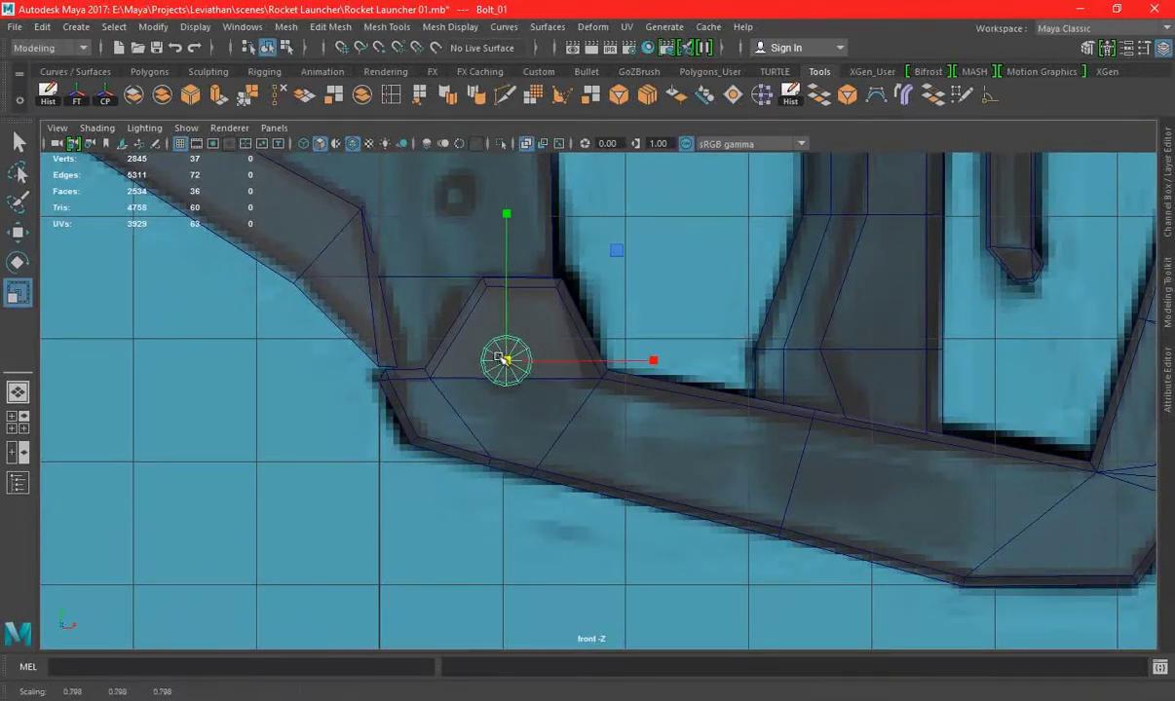
key("w")
left_click_drag(498, 357, 508, 376)
Check the bolt copy's depth in the perspective view, then zoom the front view back in
key("space")
key("space")
key("f")
mouse_move(834, 328)
left_mouse_down("alt")
mouse_move(723, 367)
mouse_move(654, 413)
mouse_move(446, 400)
mouse_move(538, 402)
mouse_move(487, 386)
mouse_move(564, 394)
left_mouse_up("alt")
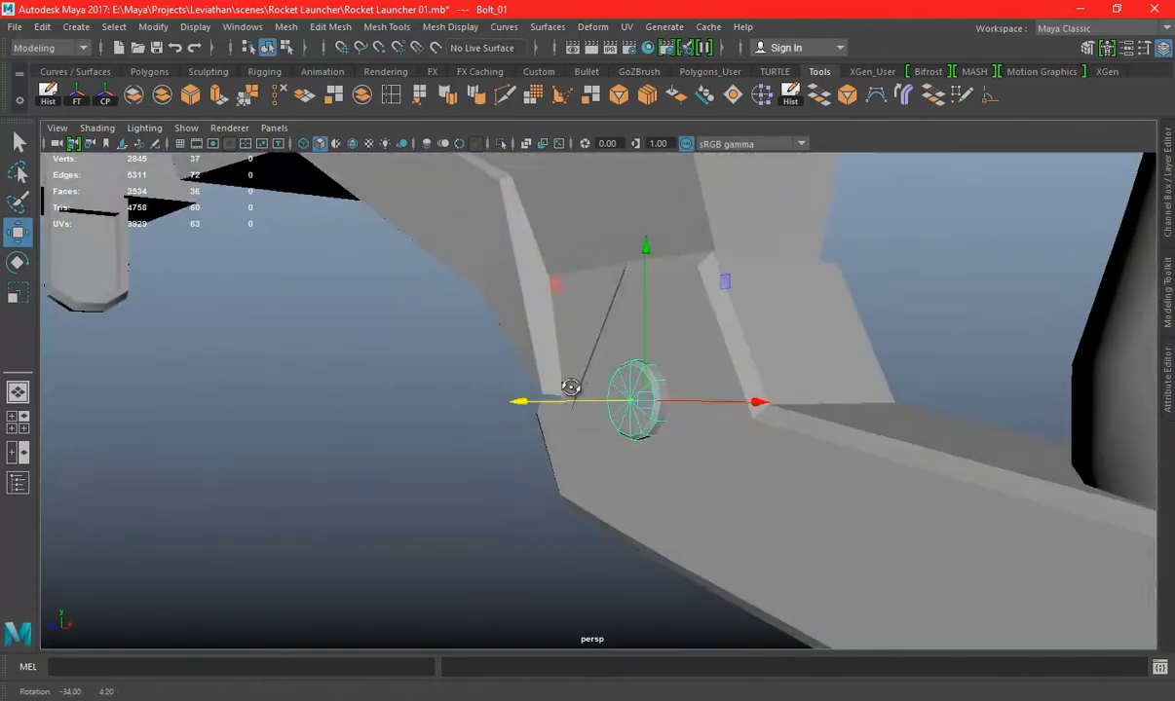
key("space")
key("space")
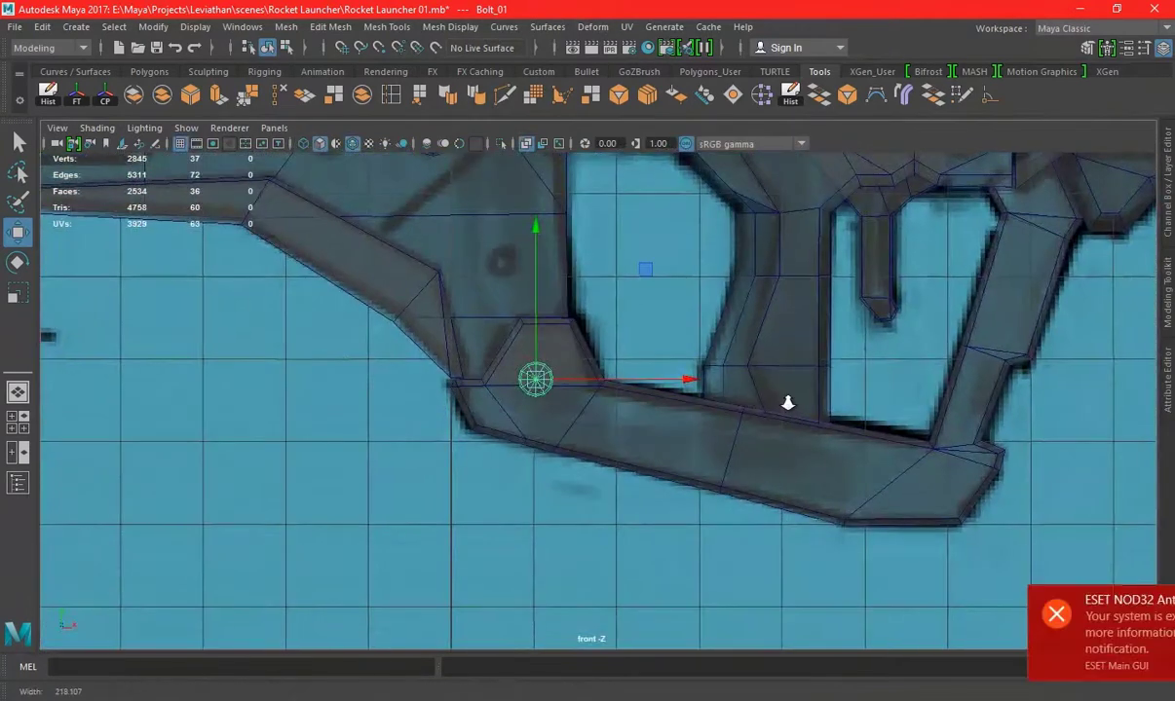
scroll(676, 386, "up", 2)
scroll(648, 414, "up", 2)
scroll(643, 417, "up", 1)
scroll(553, 488, "up", 1)
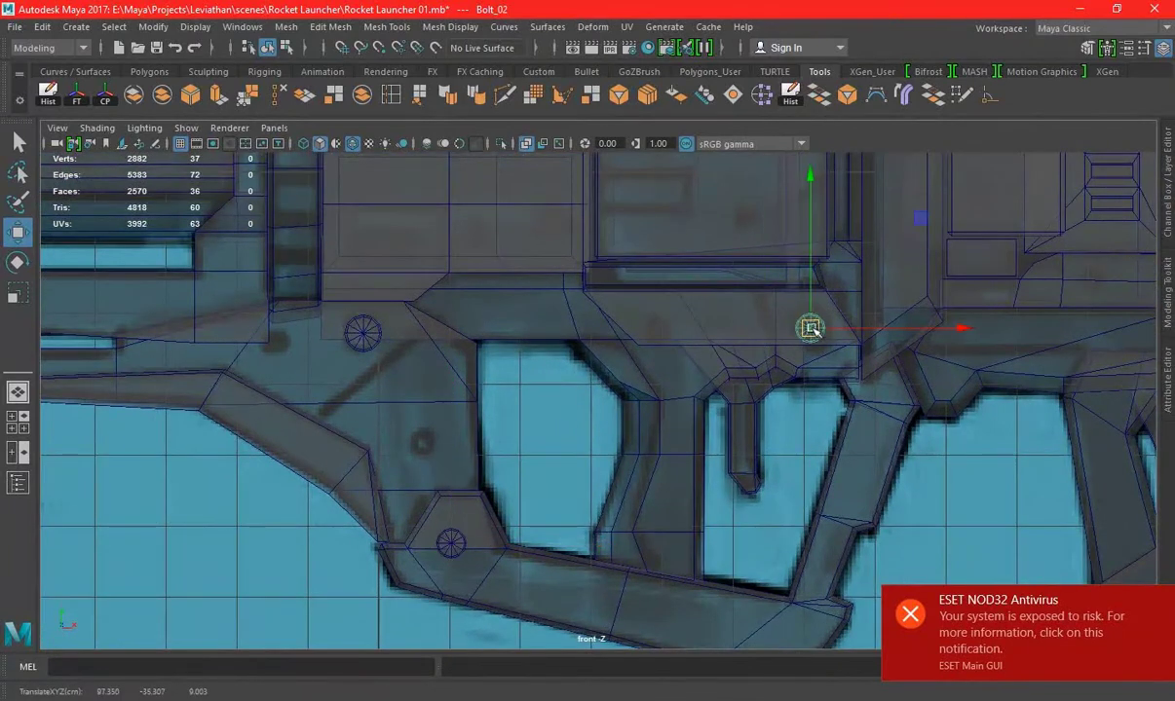
scroll(923, 471, "up", 2)
scroll(598, 428, "up", 2)
key("e")
key("r")
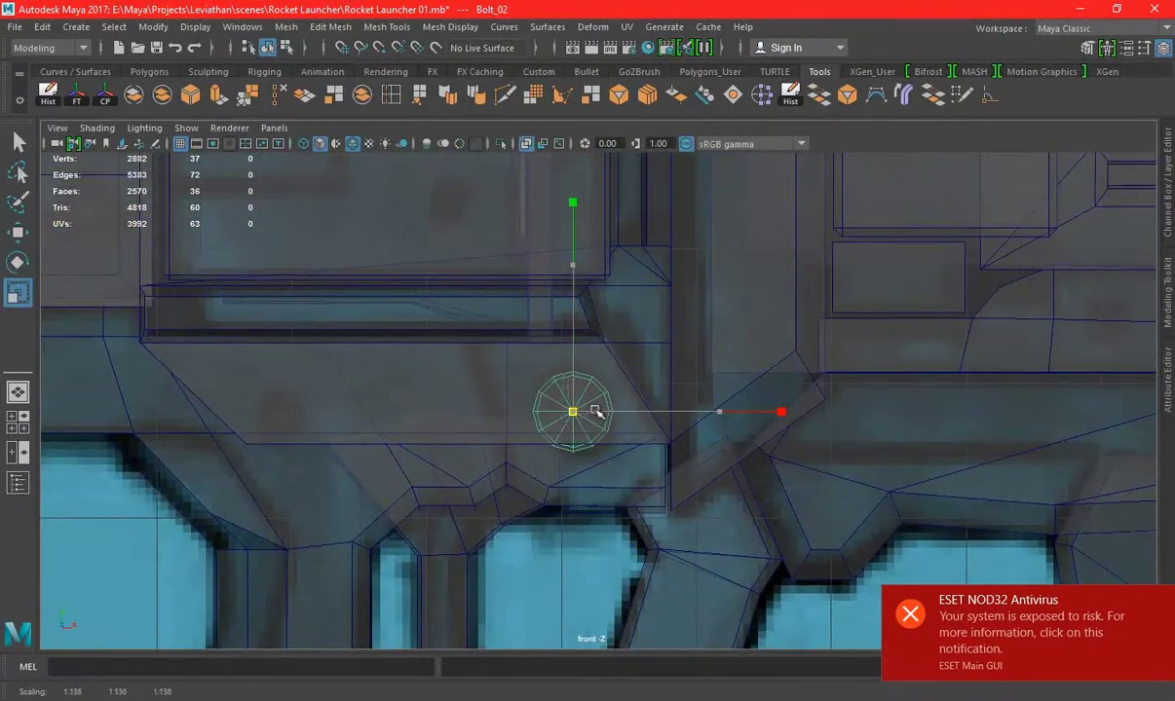
Inspect the copy up close in perspective, then slide it left of the previous bolt along the upper panel
key("space")
right_click_drag(952, 365, 688, 295, "alt")
mouse_move(688, 295)
left_mouse_down("alt")
mouse_move(550, 341)
mouse_move(658, 329)
left_mouse_up("alt")
left_click_drag(550, 373, 452, 305, "alt")
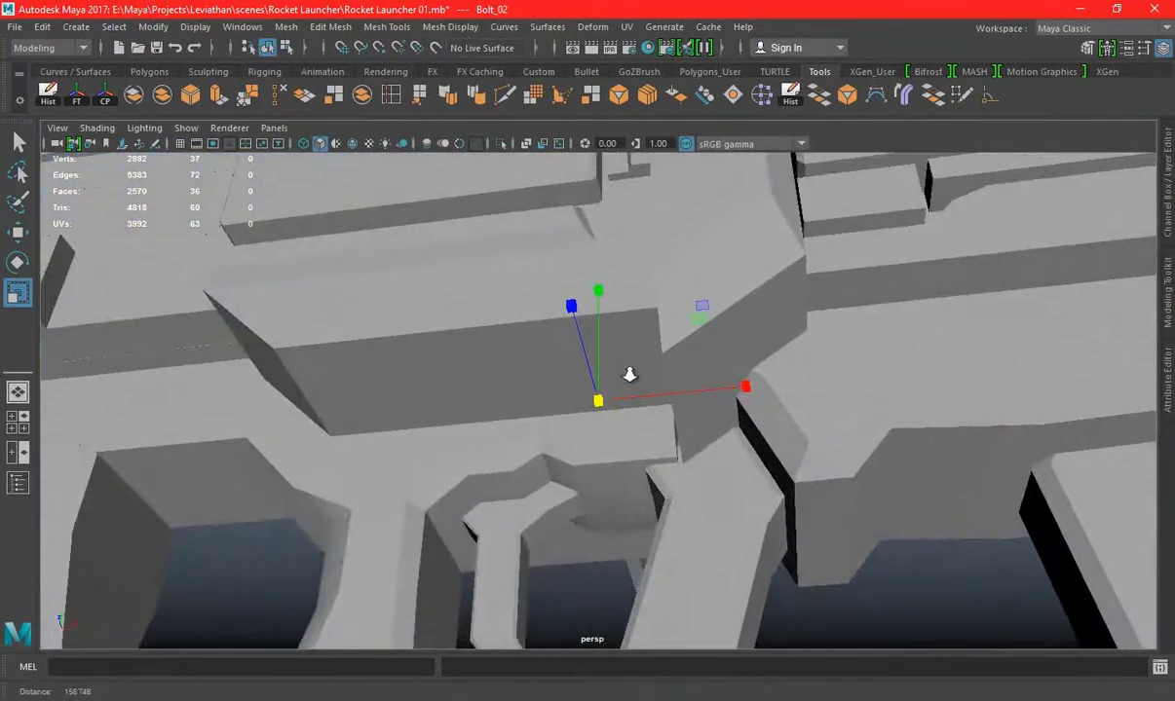
key("w")
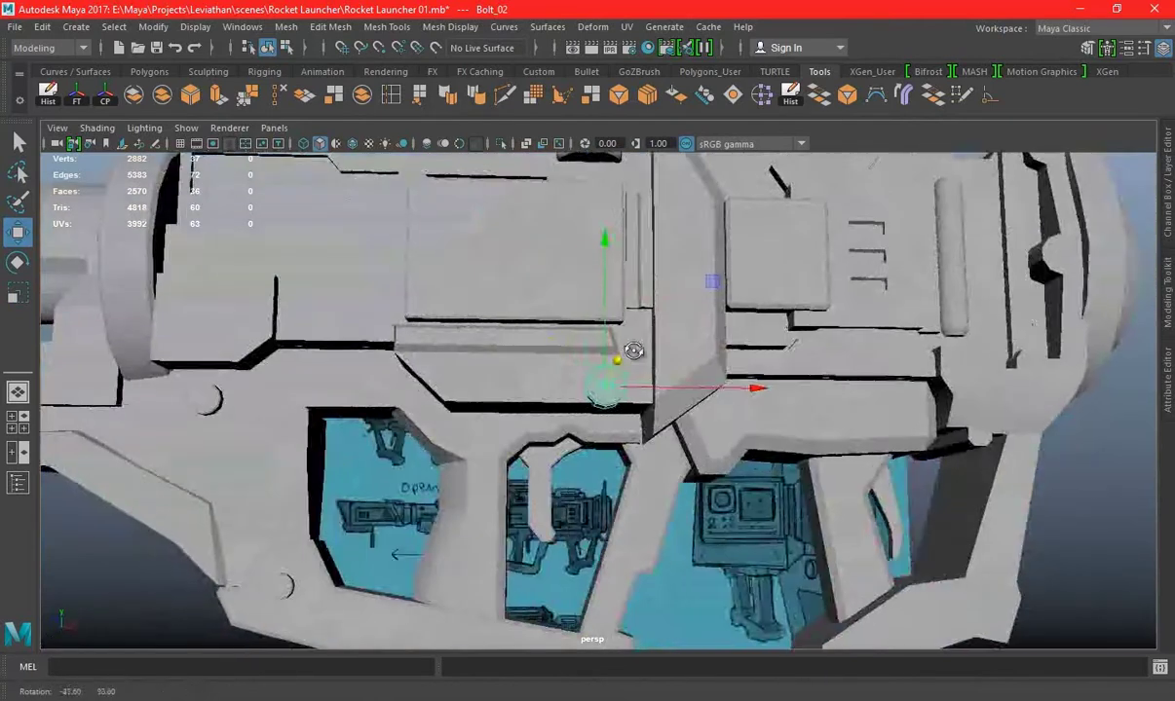
key("space")
key("space")
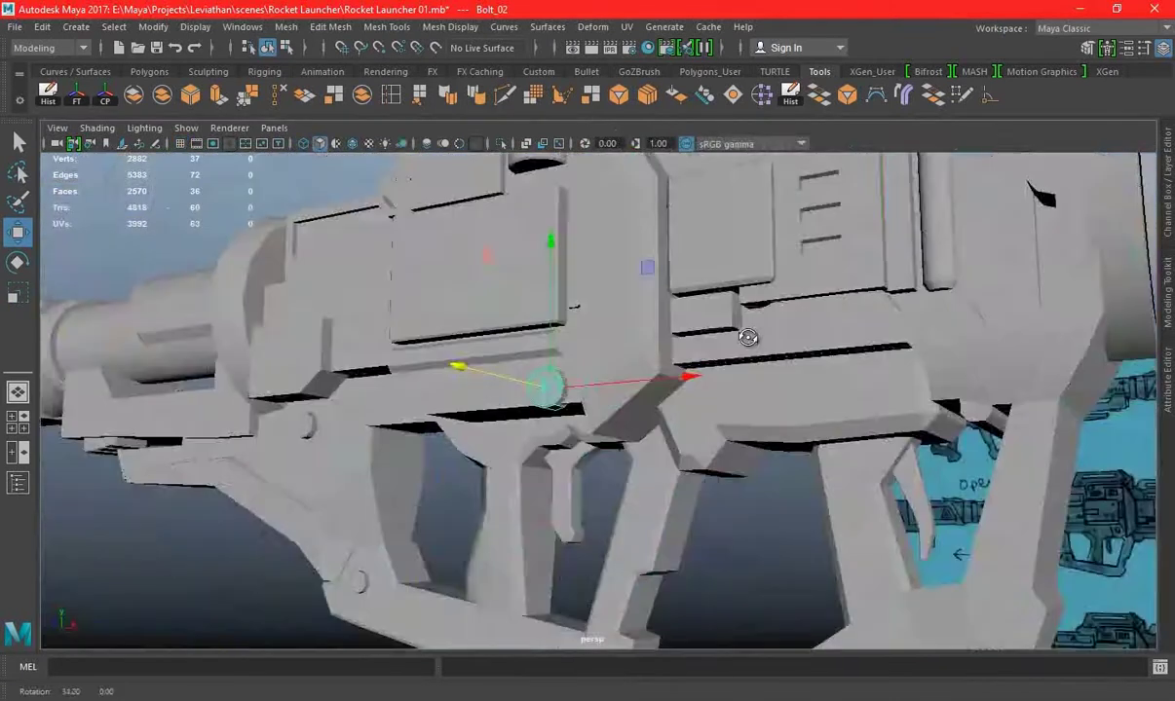
left_click_drag(747, 336, 516, 297, "alt")
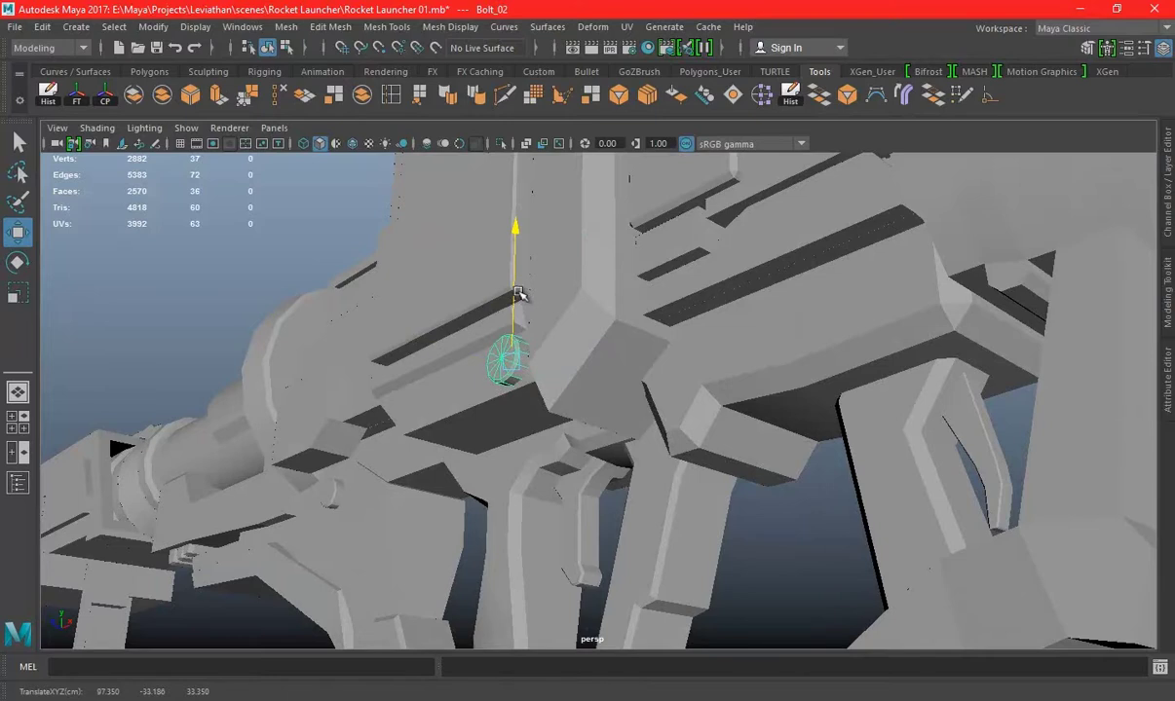
right_click_drag(527, 279, 660, 365, "alt")
left_click_drag(660, 365, 541, 373, "alt")
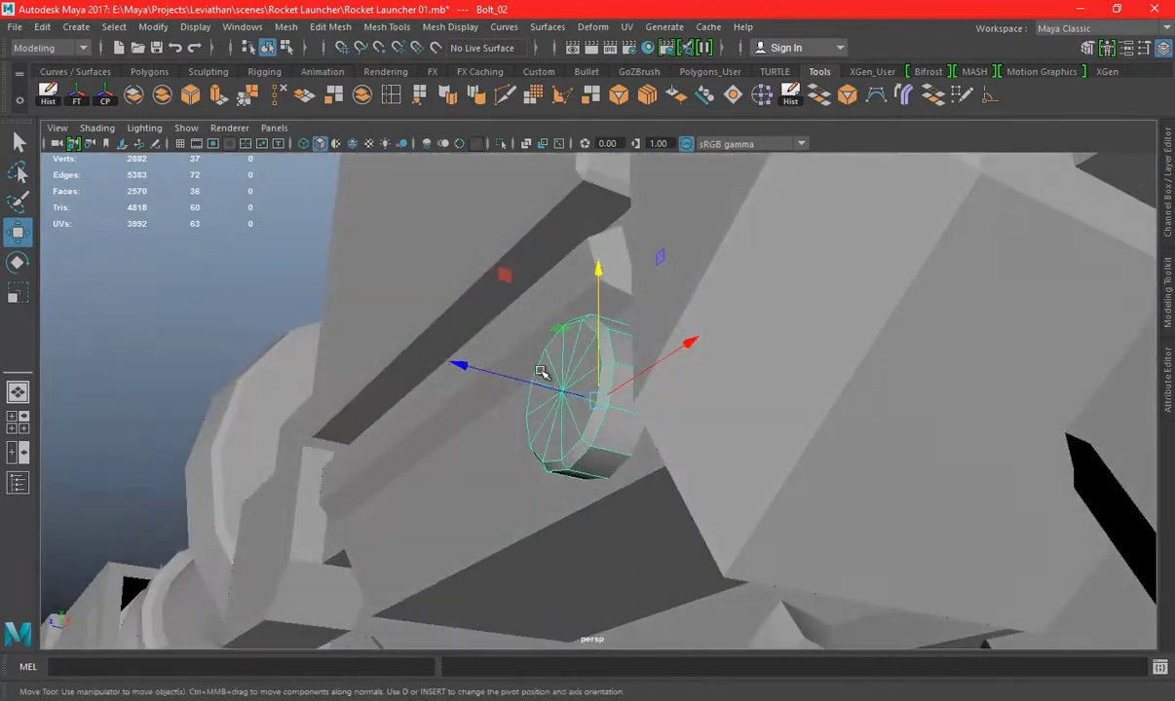
key("space")
key("space")
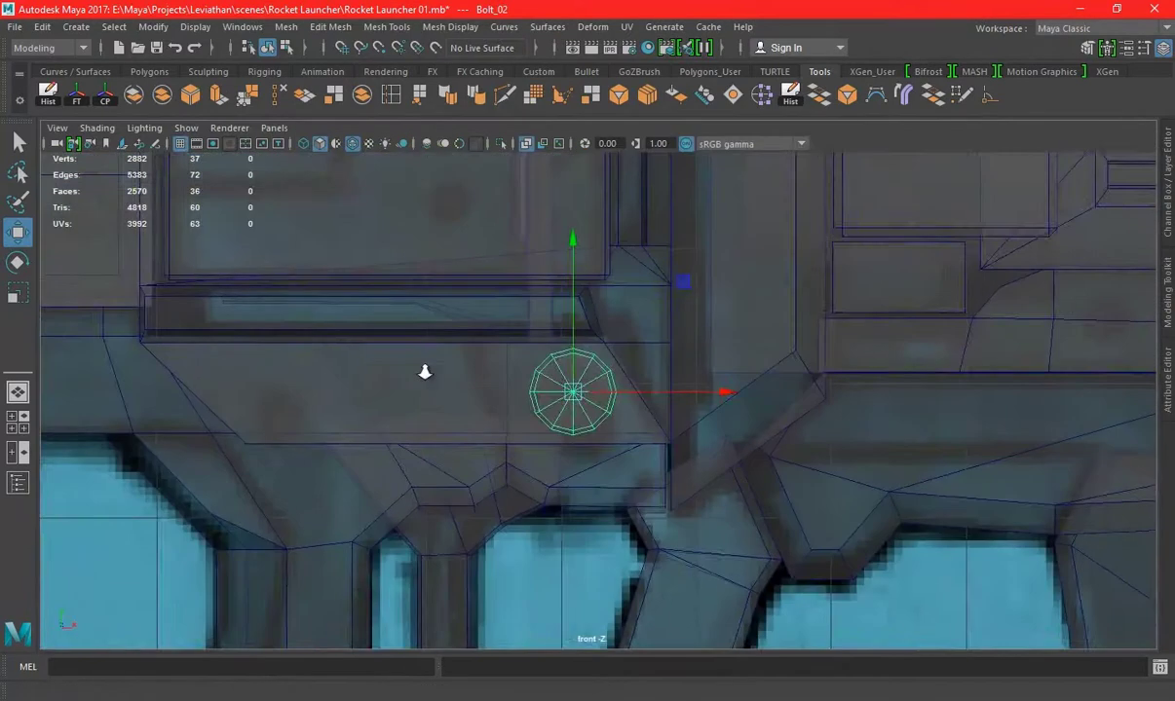
middle_click_drag(380, 375, 529, 367, "alt")
left_click_drag(720, 391, 450, 402)
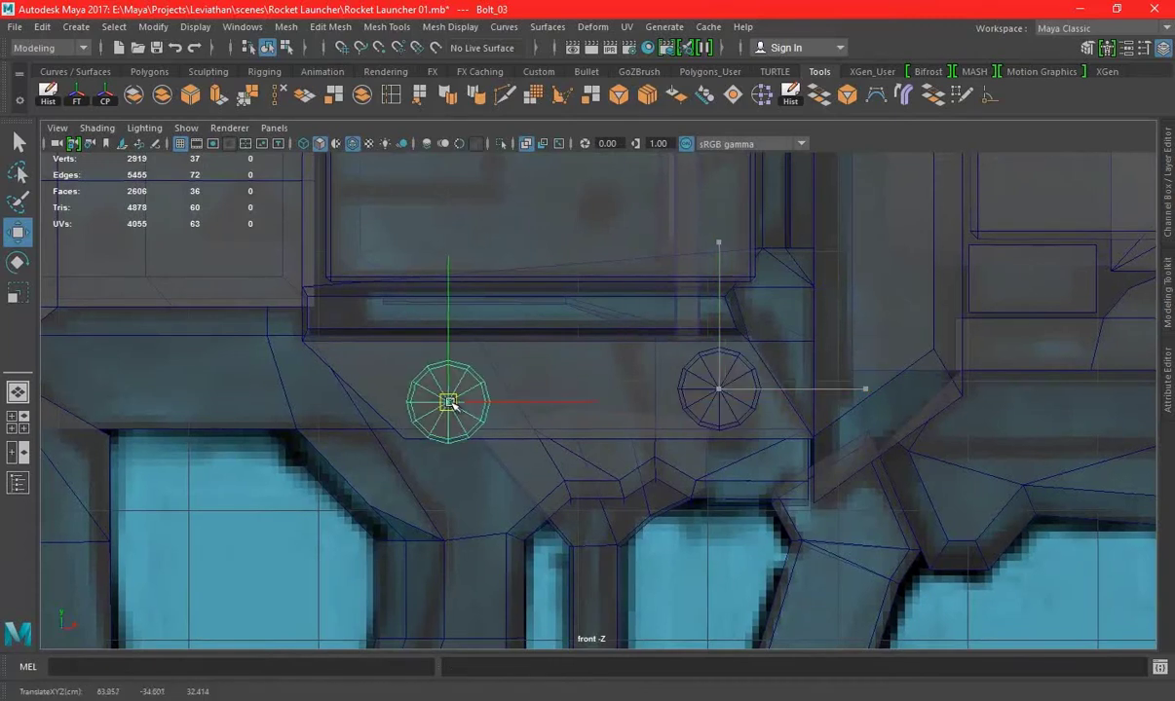
key("r")
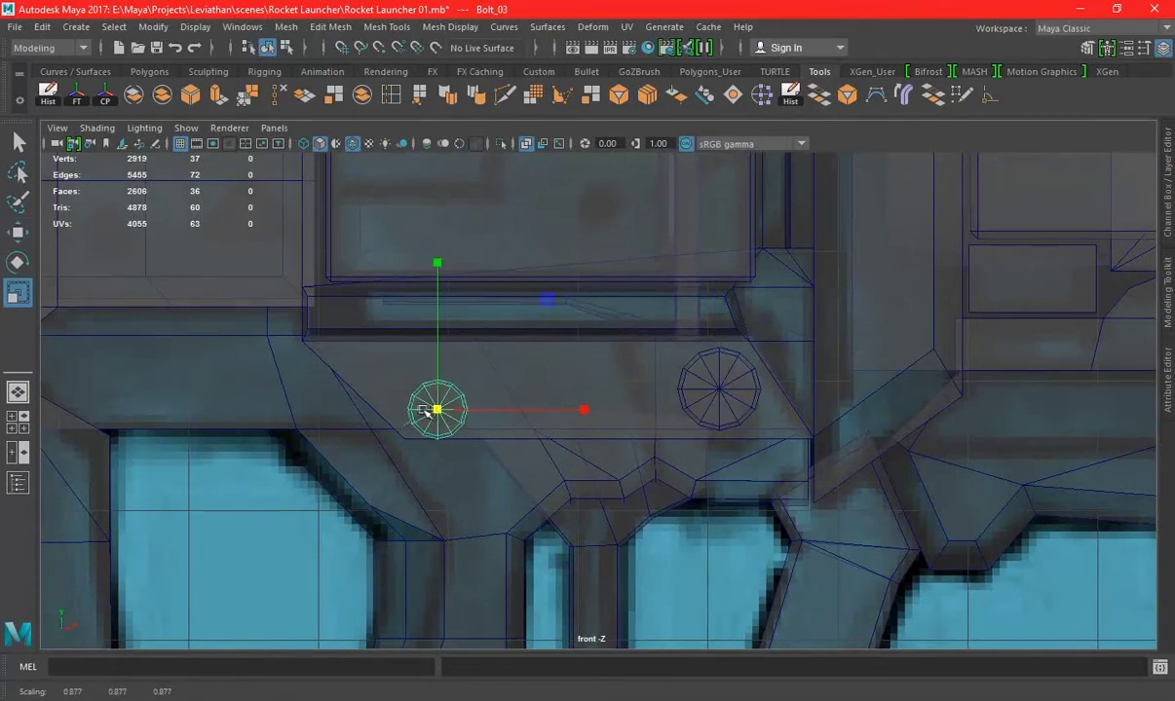
key("w")
Duplicate the bolt again and move the new copy down-left onto the side plate
right_click_drag(426, 412, 291, 275, "alt")
middle_click_drag(506, 376, 637, 380, "alt")
right_click_drag(637, 380, 851, 413, "alt")
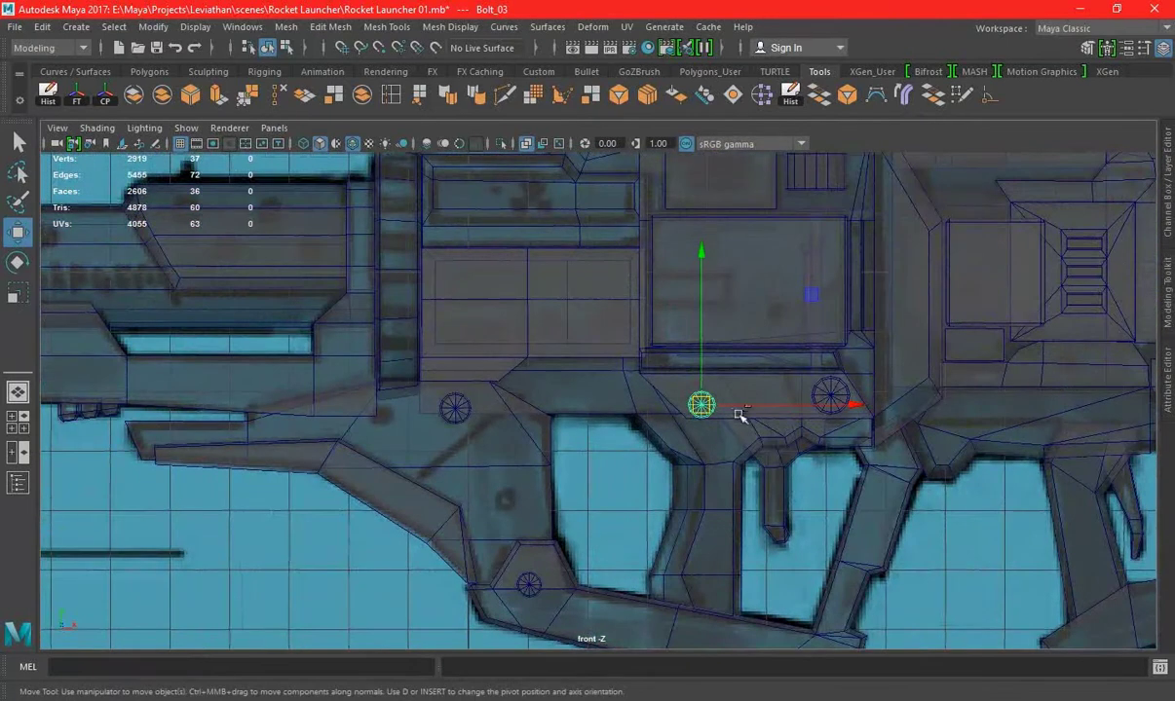
key("ctrl+d")
middle_click_drag(738, 414, 607, 447)
Orbit around the newest bolt in perspective to check its placement from several angles
key("space")
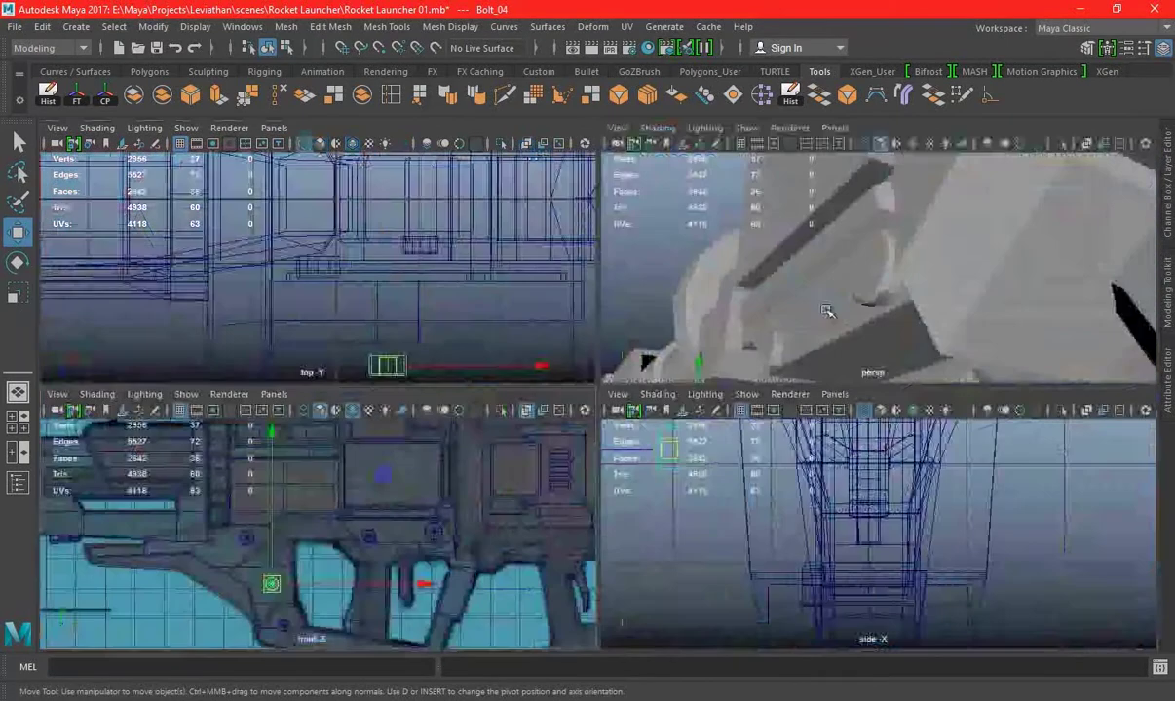
key("space")
mouse_move(800, 291)
left_mouse_down("alt")
mouse_move(487, 363)
mouse_move(449, 394)
mouse_move(570, 402)
left_mouse_up("alt")
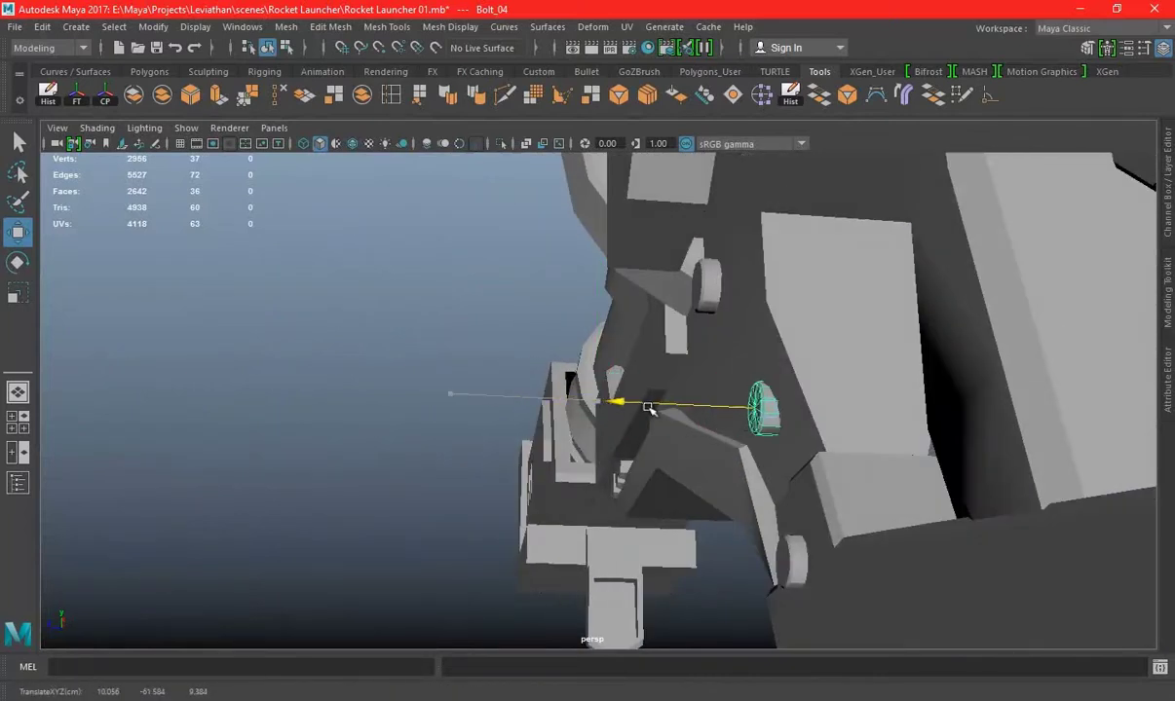
left_click_drag(644, 405, 593, 399, "alt")
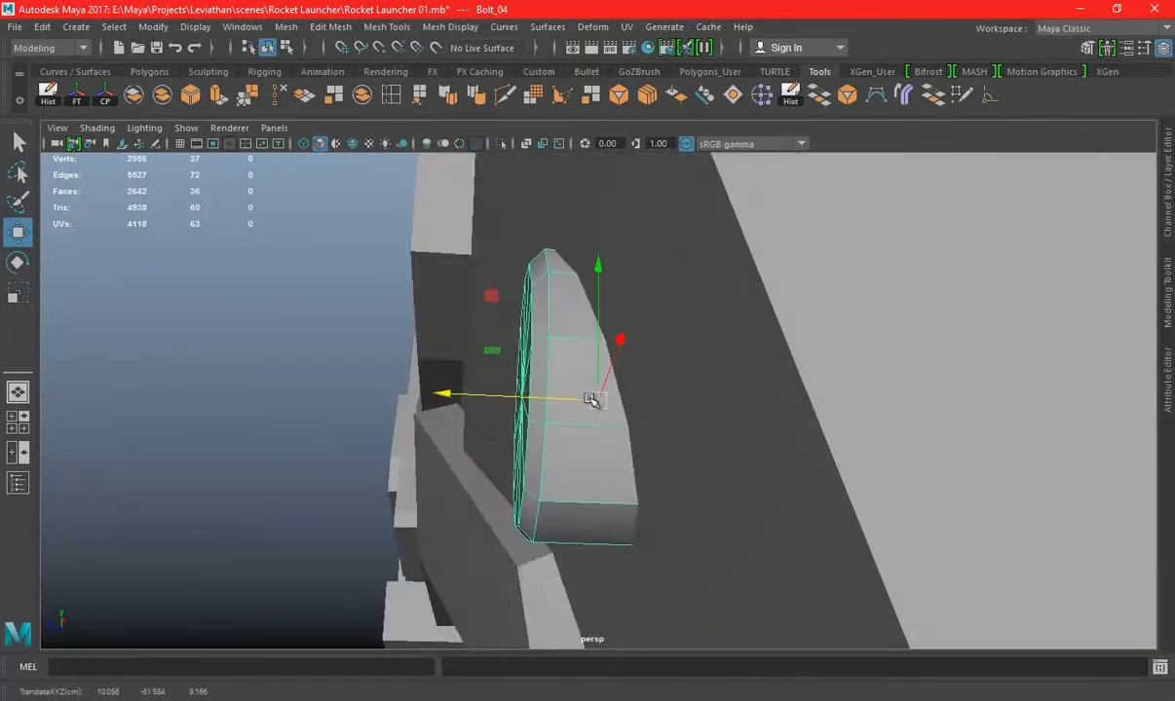
key("f")
mouse_move(768, 401)
left_mouse_down("alt")
mouse_move(645, 367)
mouse_move(699, 400)
mouse_move(650, 334)
left_mouse_up("alt")
key("space")
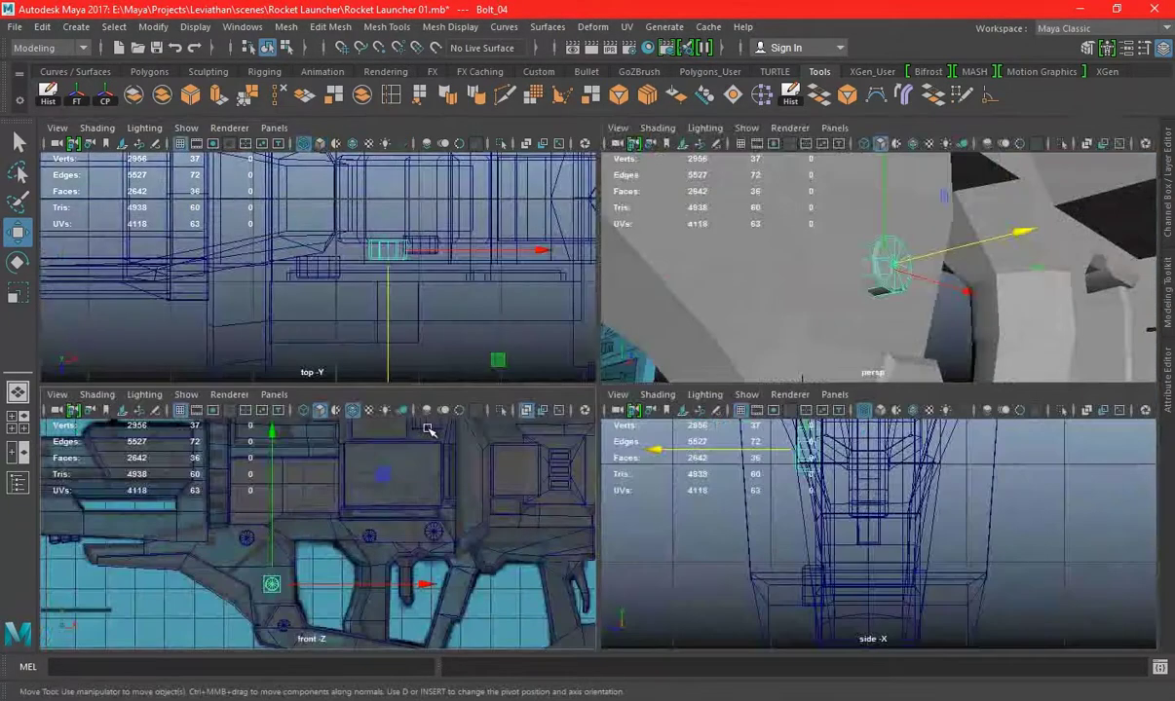
key("space")
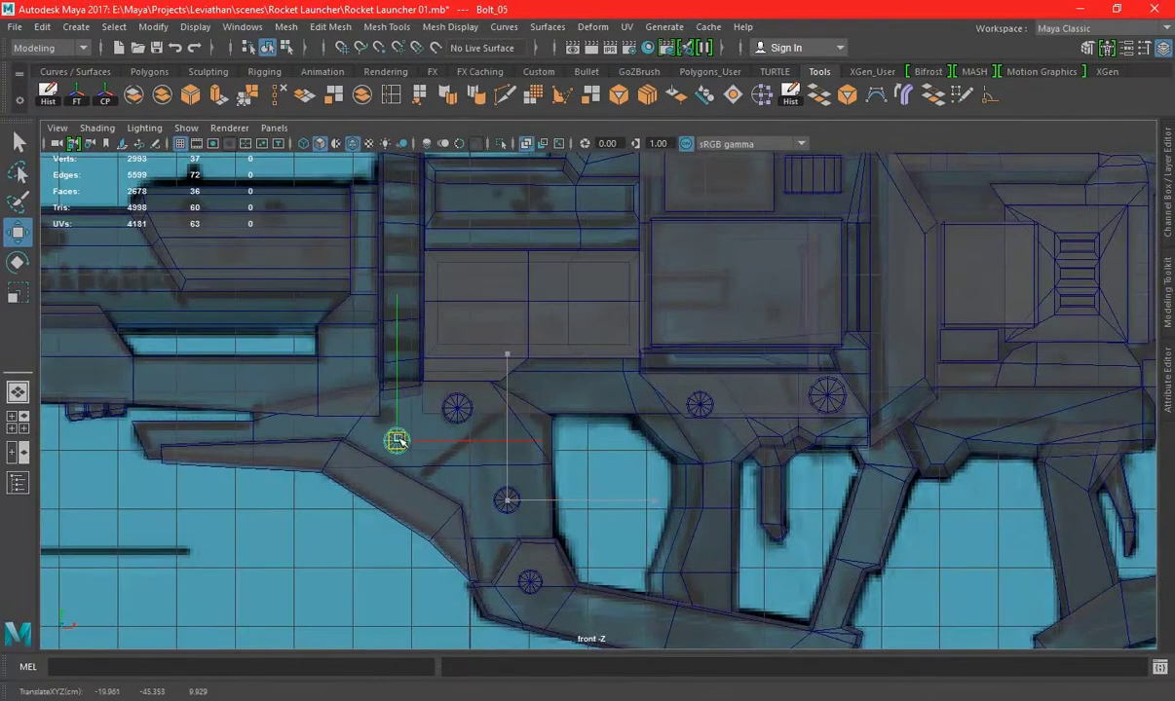
key("space")
key("space")
mouse_move(755, 281)
left_mouse_down("alt")
mouse_move(479, 362)
mouse_move(639, 347)
mouse_move(606, 315)
mouse_move(628, 248)
mouse_move(584, 343)
mouse_move(532, 367)
mouse_move(560, 377)
left_mouse_up("alt")
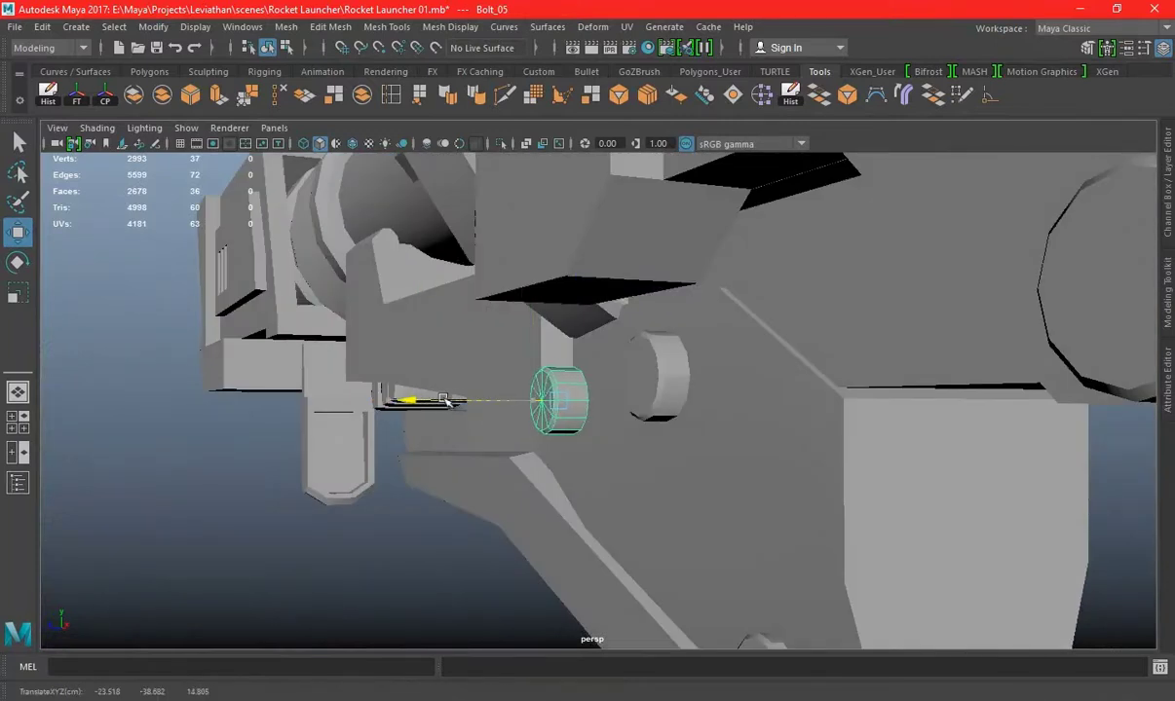
mouse_move(443, 399)
left_mouse_down("alt")
mouse_move(556, 398)
mouse_move(682, 375)
mouse_move(676, 338)
mouse_move(517, 355)
left_mouse_up("alt")
key("space")
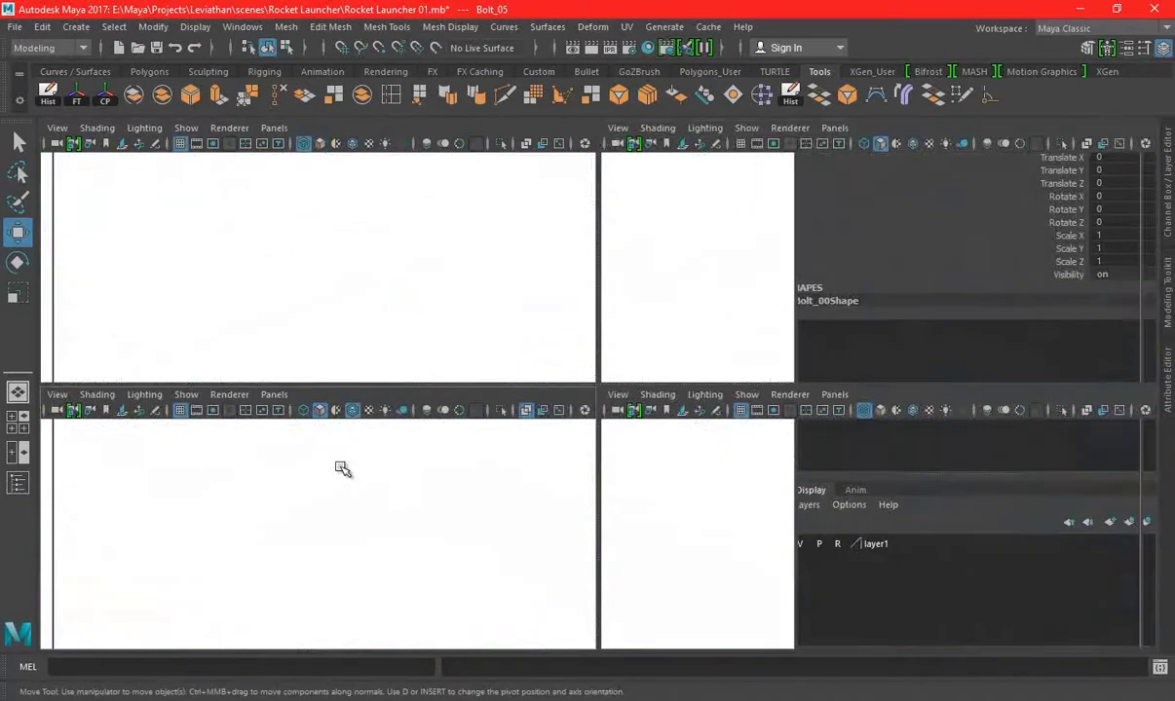
key("space")
key("space")
key("space")
mouse_move(676, 387)
left_mouse_down("alt")
mouse_move(633, 390)
mouse_move(701, 389)
mouse_move(777, 410)
mouse_move(614, 398)
left_mouse_up("alt")
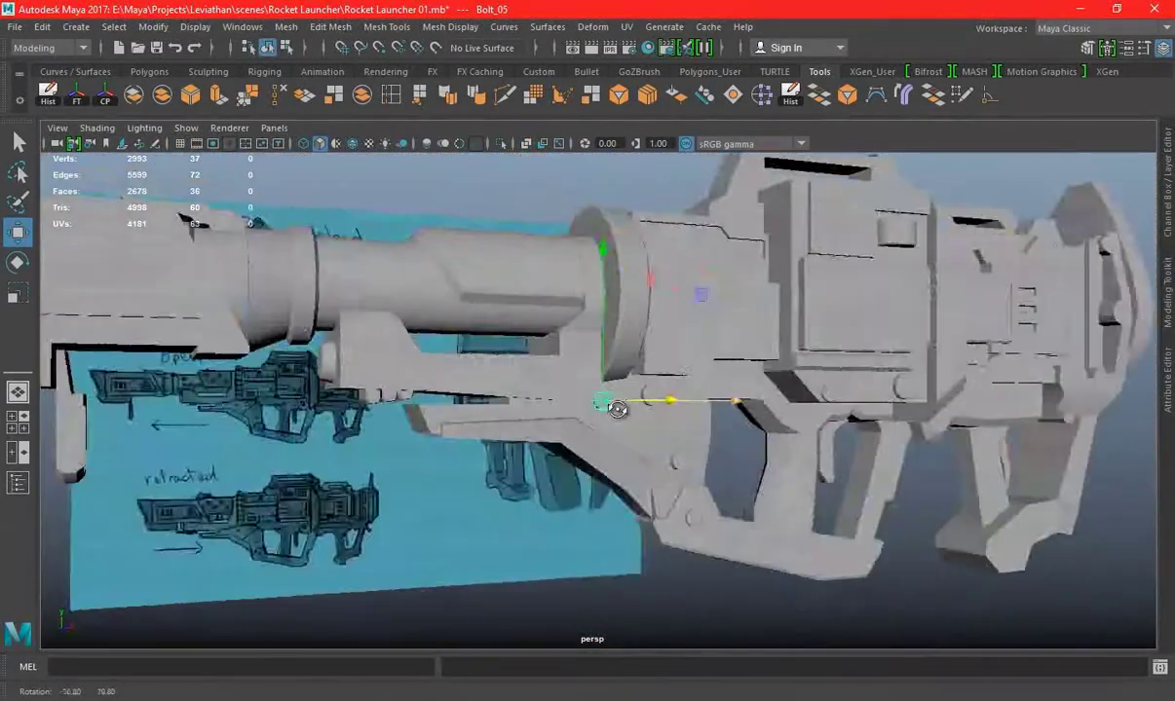
Select the lower side plate pPlane2 and its front-end vertices
left_click(623, 418)
scroll(667, 426, "up", 3)
key("space")
key("space")
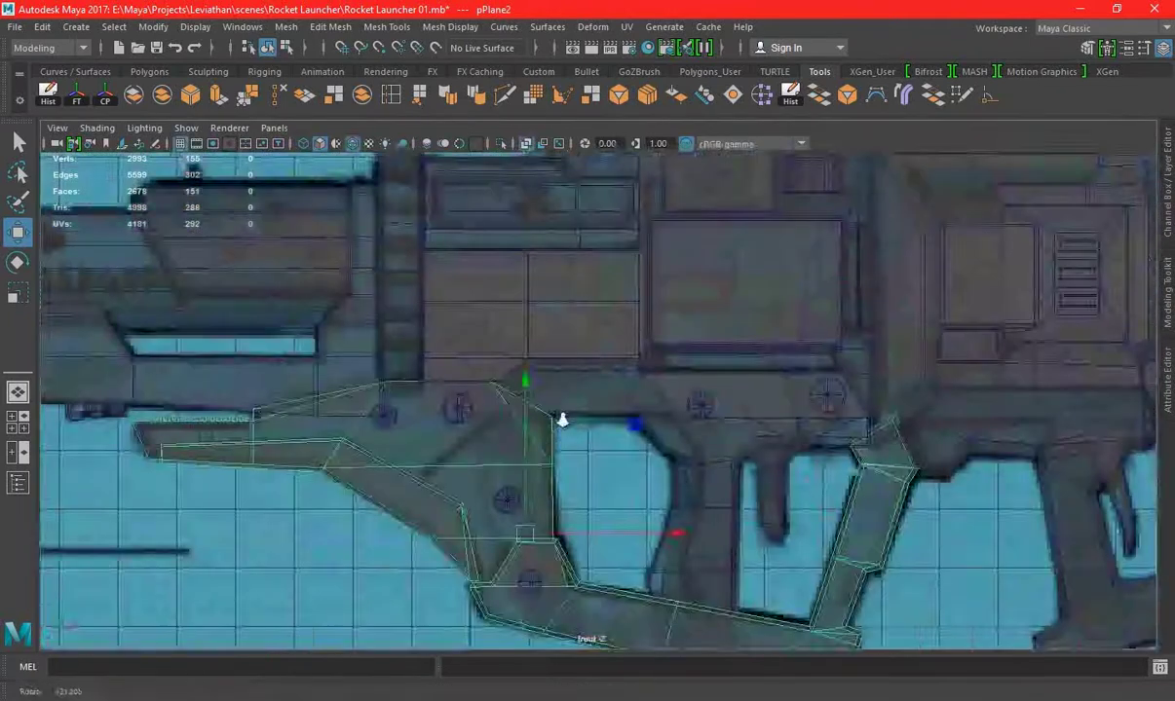
left_click_drag(425, 558, 427, 559)
key("space")
key("space")
left_click_drag(663, 340, 616, 395, "alt")
Rotate and scale the front vertices to reshape the plate tip, then reselect Bolt_05
key("e")
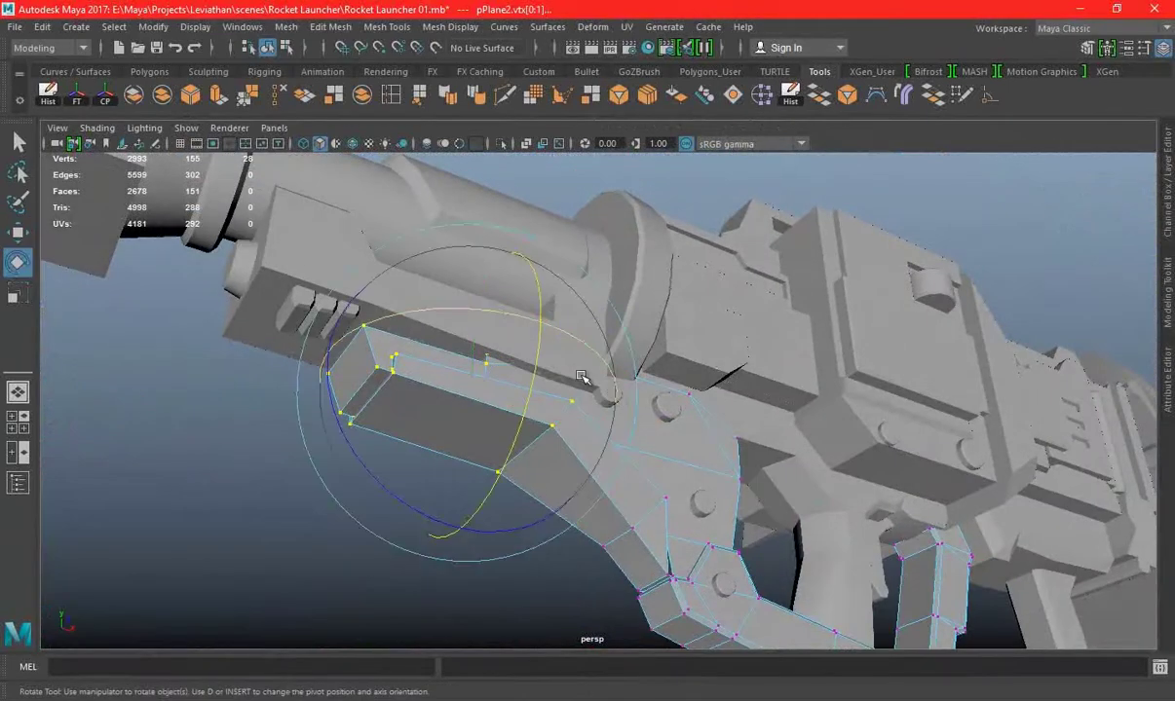
key("r")
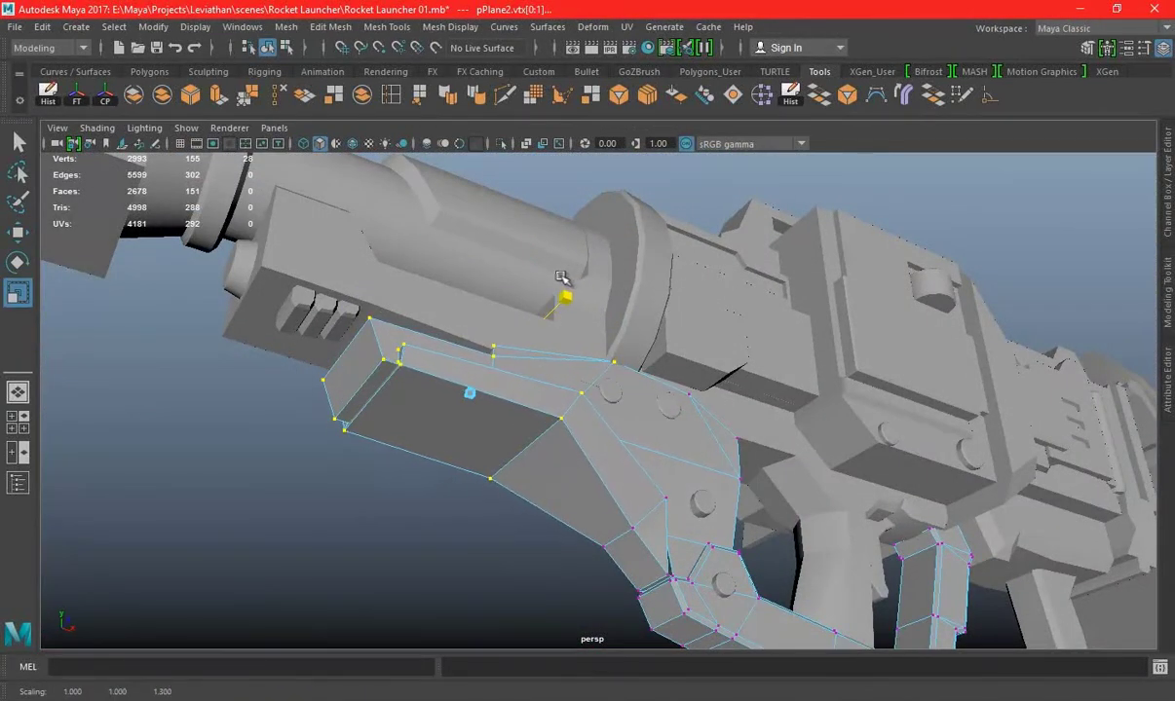
mouse_move(563, 276)
left_mouse_down("alt")
mouse_move(485, 388)
mouse_move(608, 462)
mouse_move(545, 479)
mouse_move(722, 482)
mouse_move(706, 460)
left_mouse_up("alt")
key("space")
key("space")
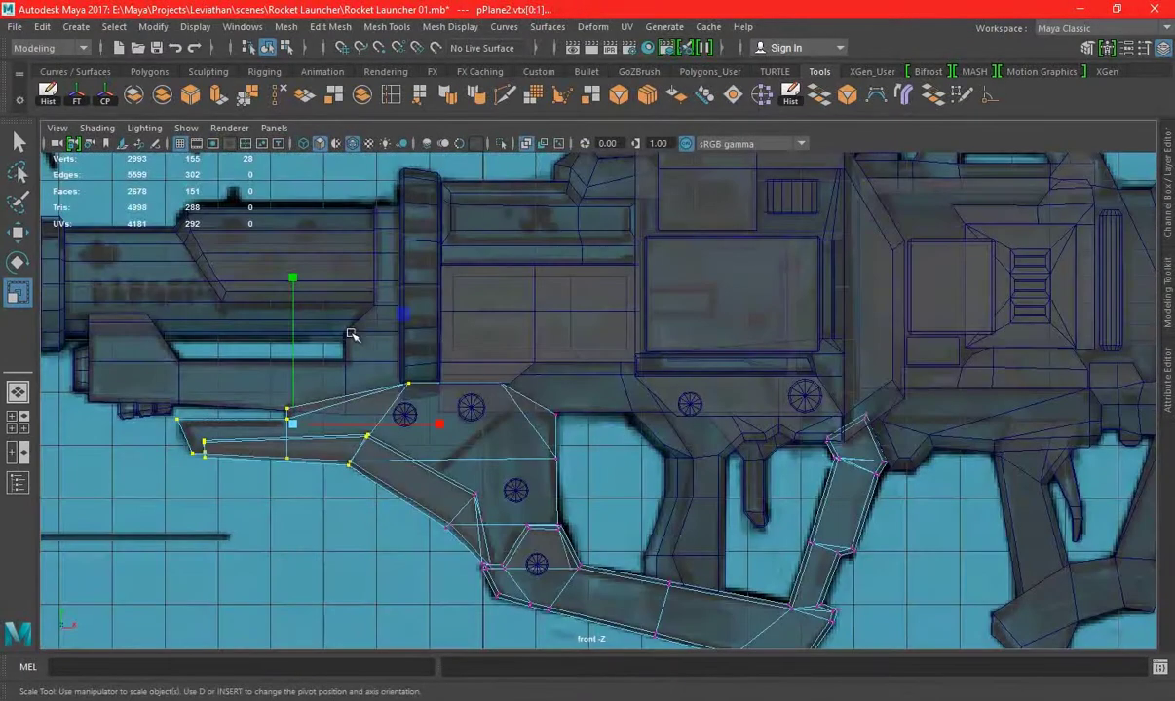
key("space")
key("space")
mouse_move(702, 335)
left_mouse_down("alt")
mouse_move(783, 391)
mouse_move(718, 323)
left_mouse_up("alt")
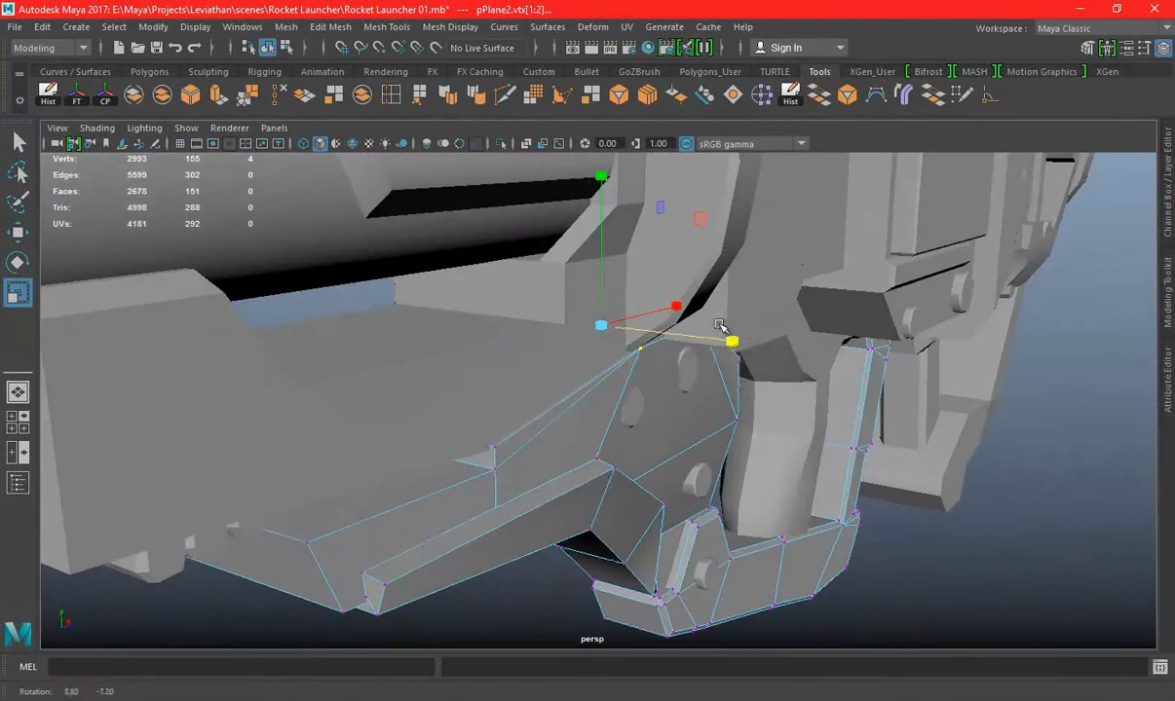
left_click(623, 338)
key("f")
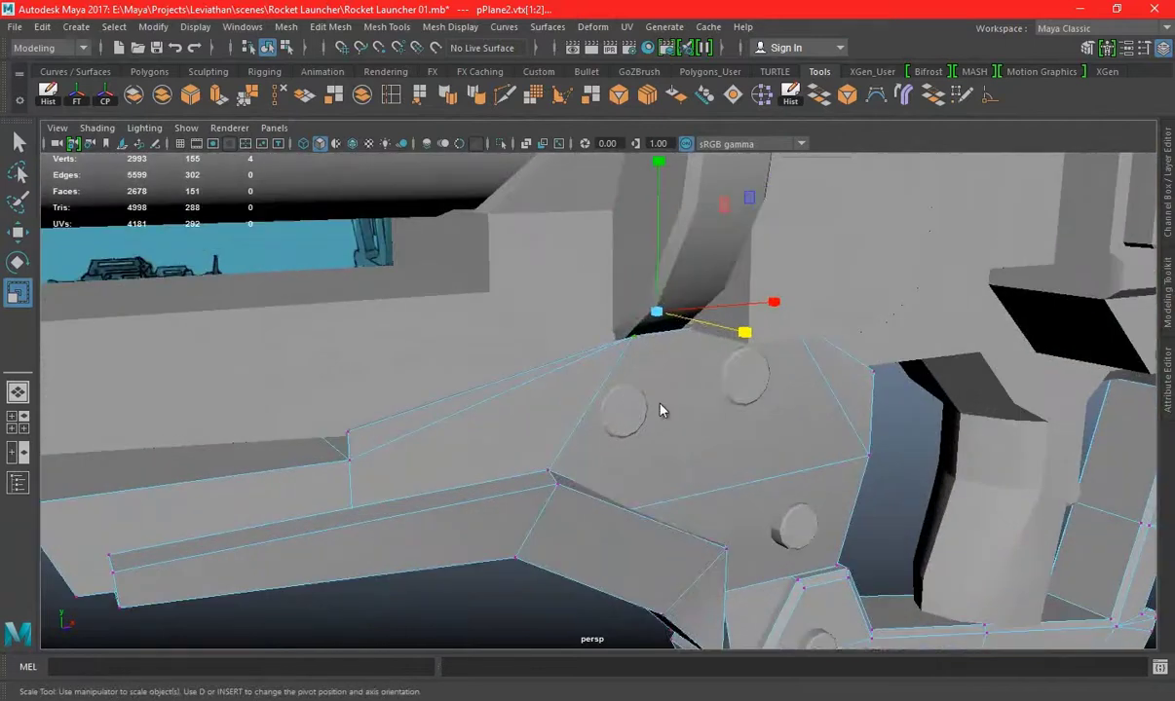
left_click(629, 410)
Reselect Bolt_05 and check its placement in the front and perspective views
key("w")
left_click_drag(705, 435, 735, 416, "alt")
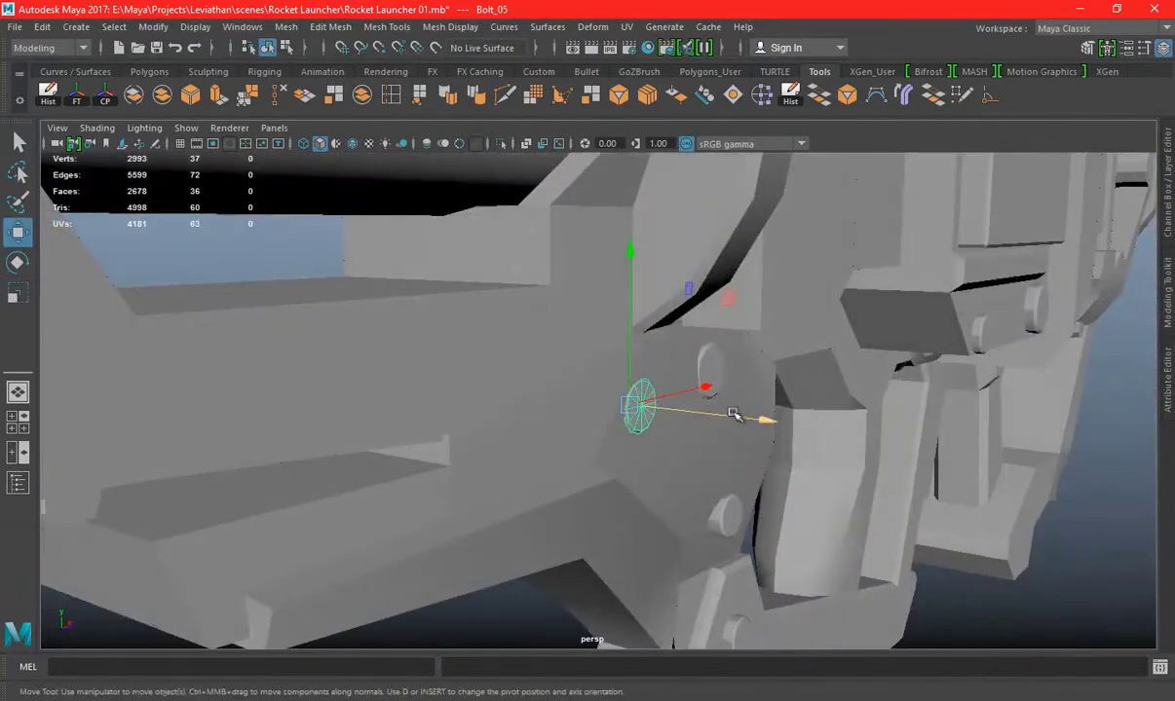
left_click(553, 618)
mouse_move(553, 618)
left_mouse_down("alt")
mouse_move(592, 406)
mouse_move(758, 367)
mouse_move(608, 383)
mouse_move(779, 381)
mouse_move(624, 400)
left_mouse_up("alt")
left_click(624, 400)
key("space")
key("space")
mouse_move(305, 387)
middle_mouse_down("alt")
mouse_move(445, 451)
mouse_move(582, 422)
mouse_move(197, 406)
mouse_move(310, 420)
mouse_move(314, 435)
middle_mouse_up("alt")
right_click_drag(315, 436, 440, 454, "alt")
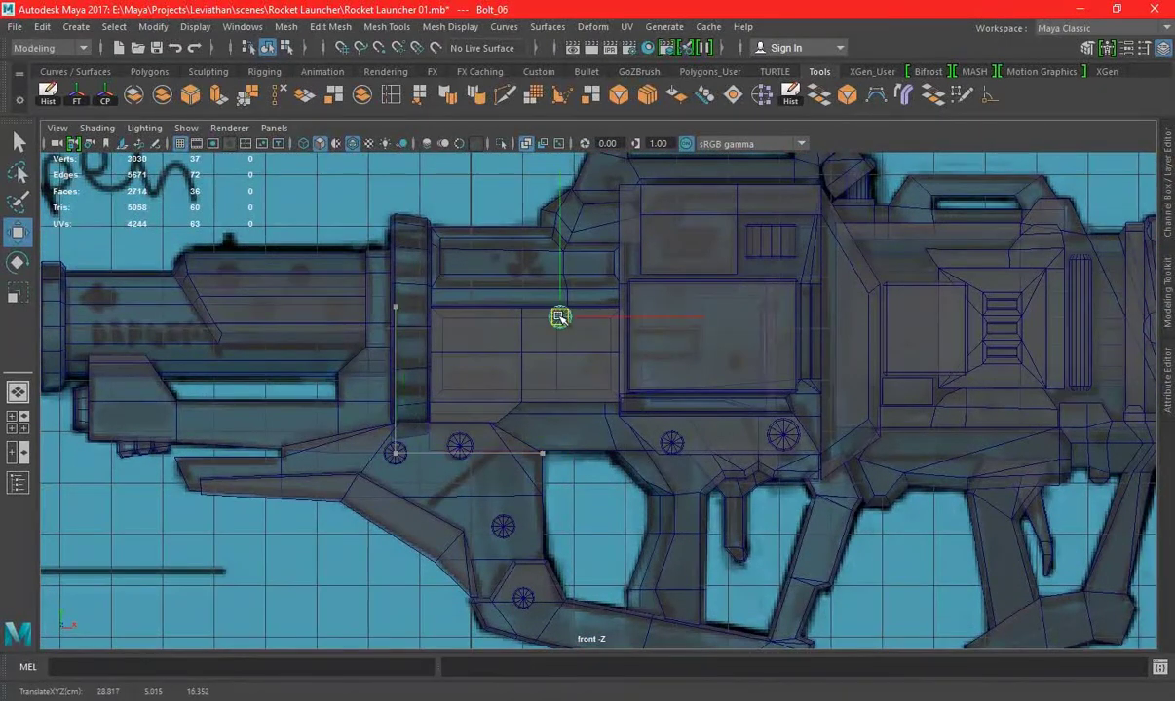
right_click_drag(621, 229, 624, 451, "alt")
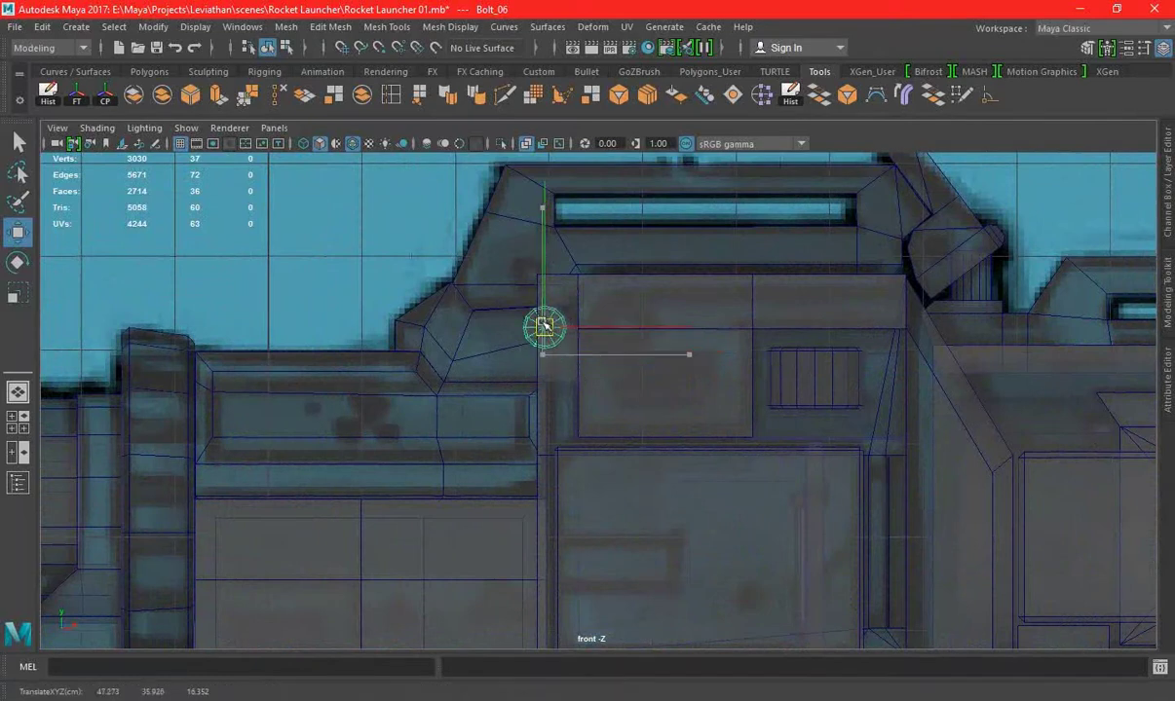
key("space")
key("space")
mouse_move(952, 367)
left_mouse_down("alt")
mouse_move(700, 386)
mouse_move(717, 432)
left_mouse_up("alt")
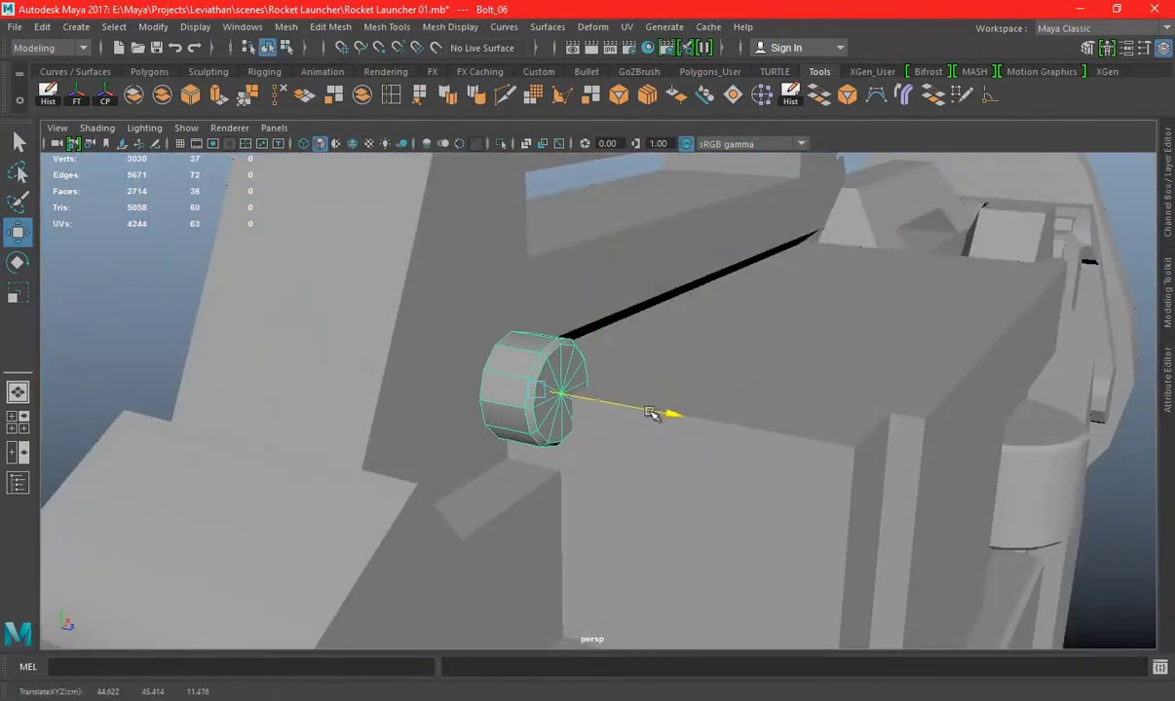
left_click_drag(608, 403, 615, 400, "alt")
key("space")
key("space")
Zoom out and pan the front view upward, then frame and orbit closer to the bolt in perspective
scroll(597, 430, "up", 2)
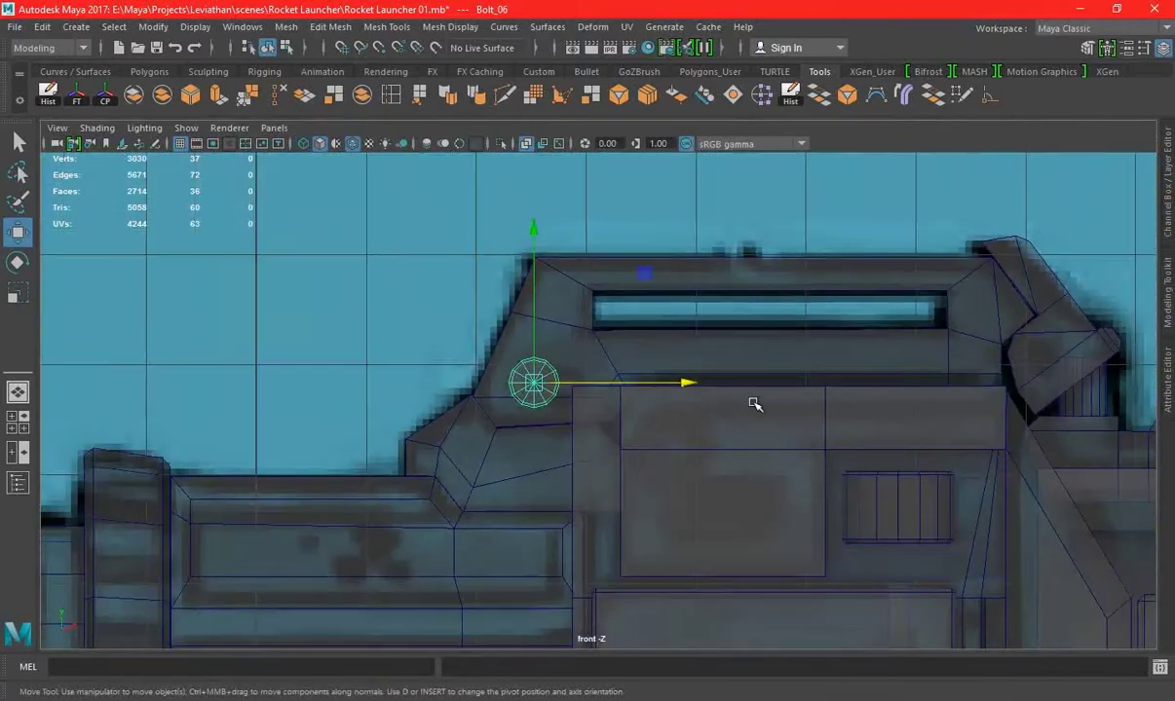
scroll(755, 404, "down", 2)
scroll(564, 382, "down", 1)
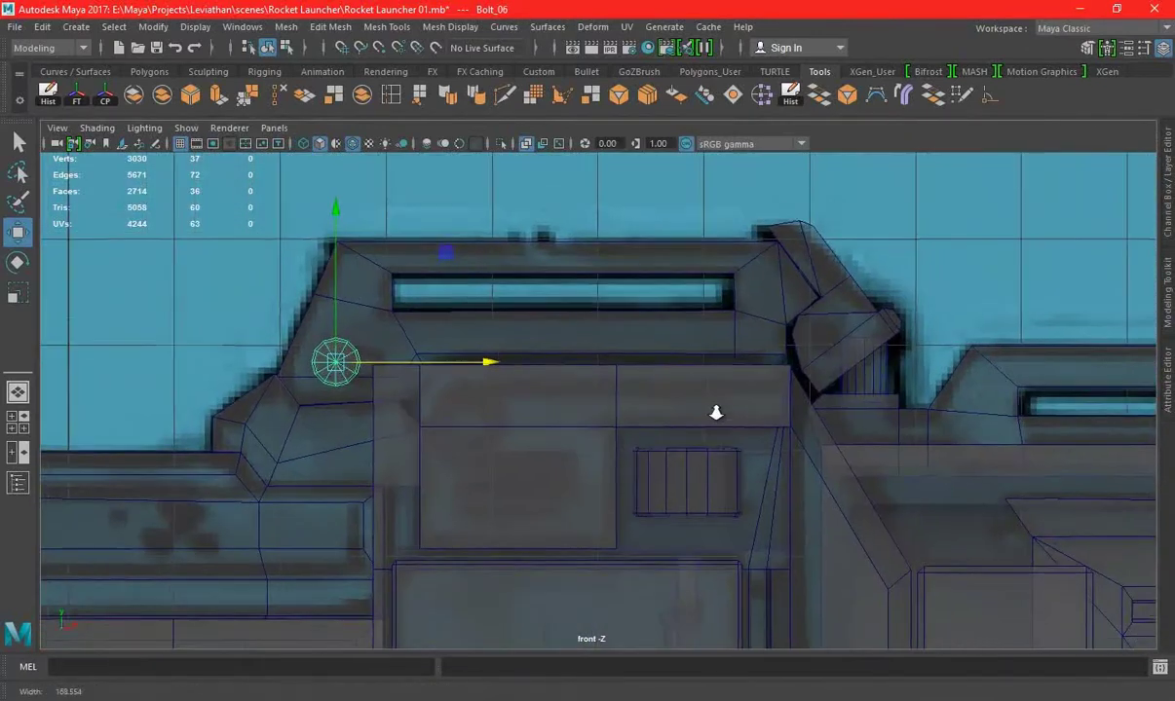
scroll(713, 412, "down", 1)
scroll(564, 427, "down", 1)
scroll(545, 286, "down", 1)
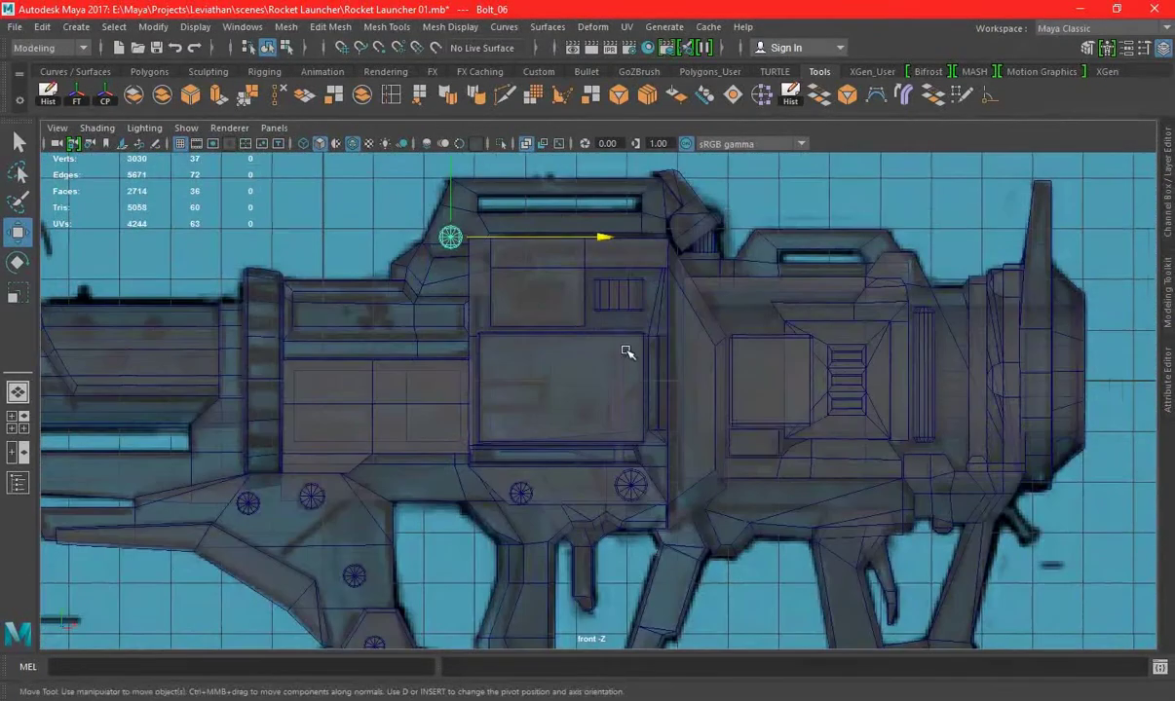
scroll(624, 386, "down", 1)
scroll(645, 424, "up", 2)
scroll(490, 370, "down", 1)
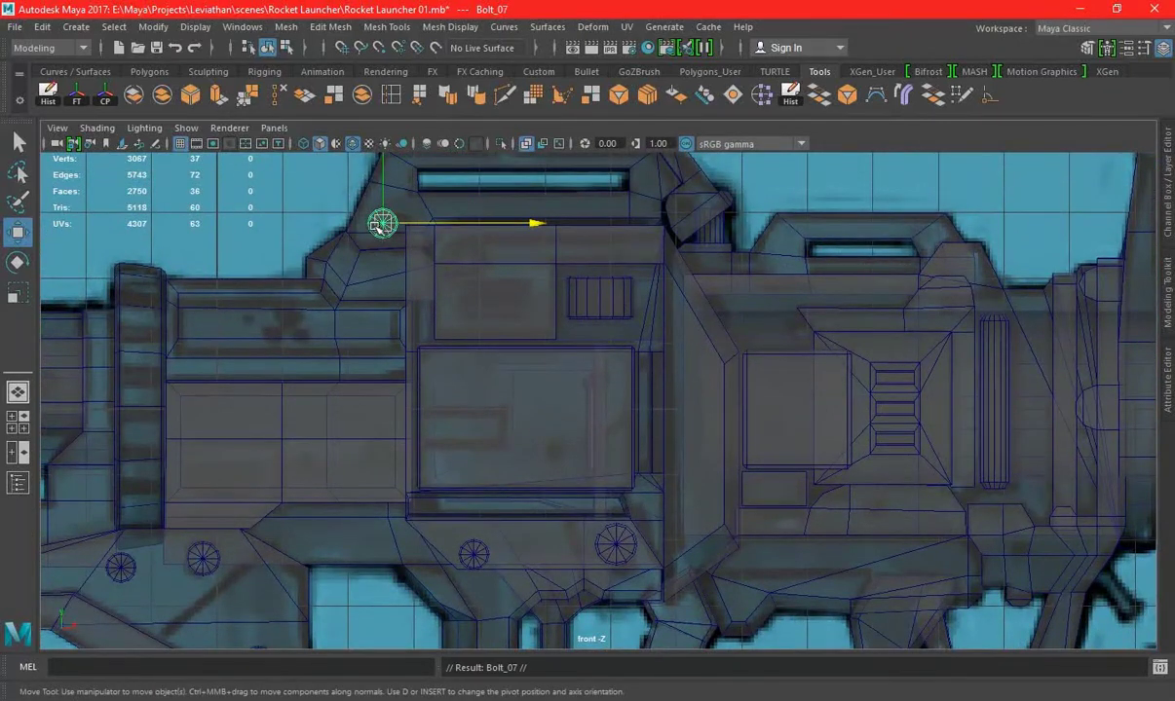
middle_click_drag(909, 502, 576, 335, "alt")
scroll(661, 320, "up", 2)
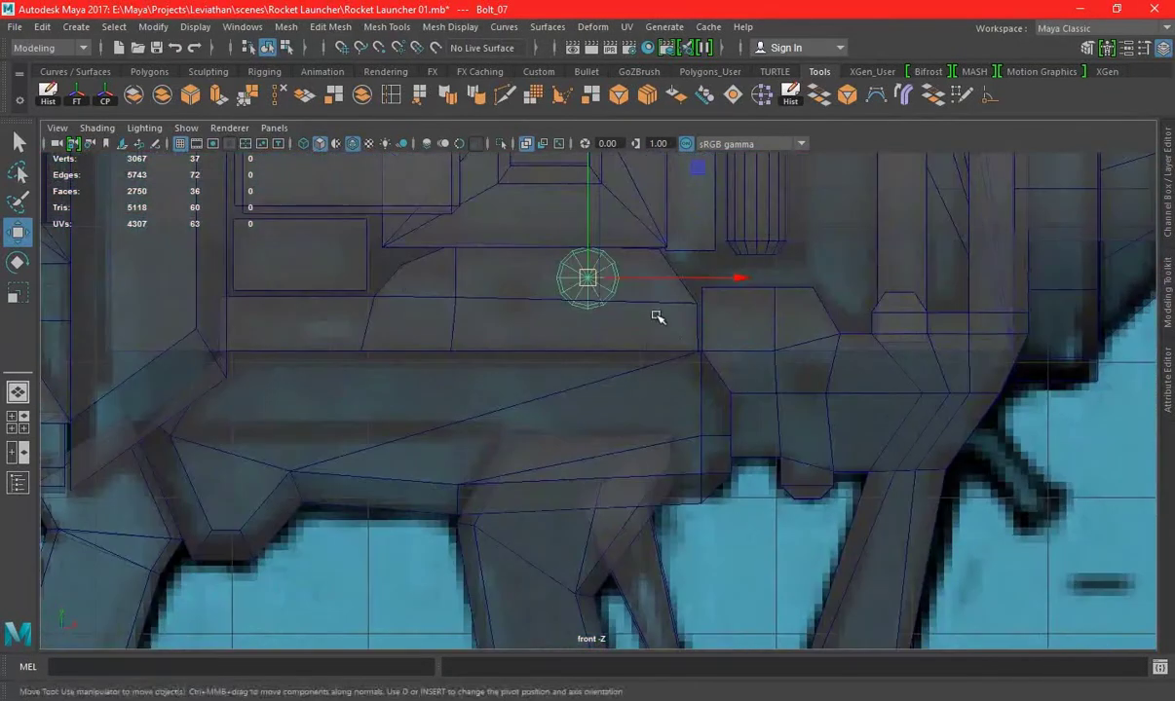
scroll(650, 459, "up", 1)
scroll(668, 386, "up", 1)
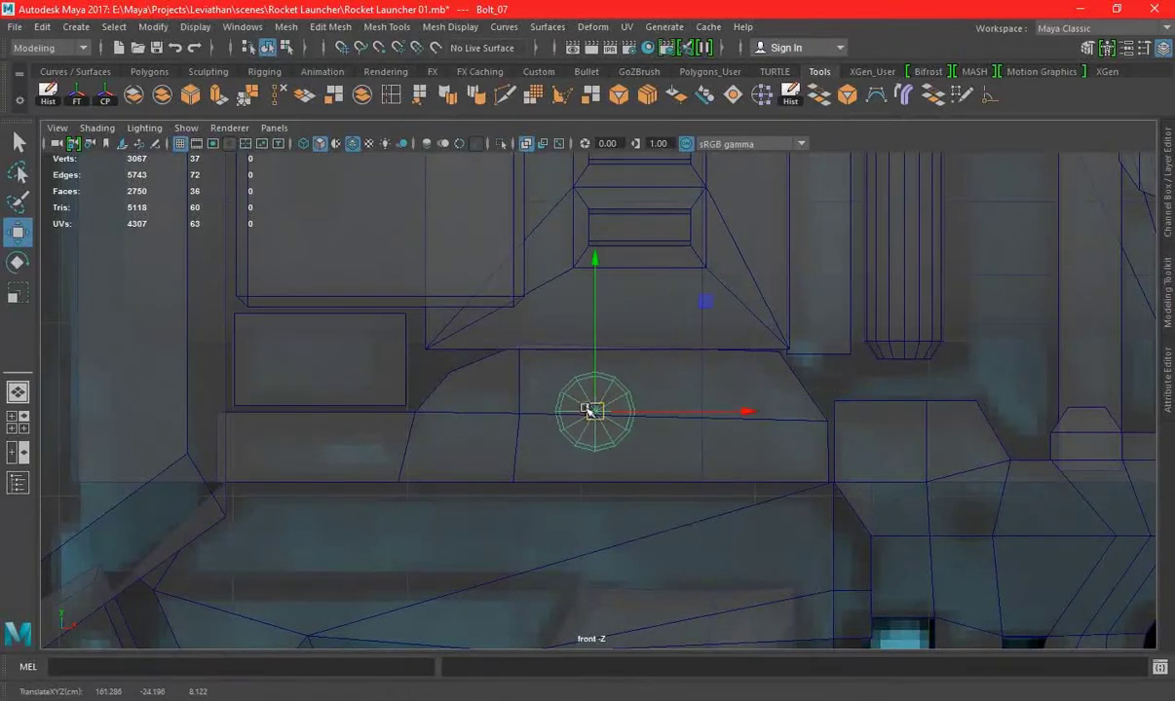
key("space")
key("space")
key("f")
left_click_drag(686, 347, 719, 432, "alt")
mouse_move(797, 446)
left_mouse_down("alt")
mouse_move(950, 438)
mouse_move(349, 238)
left_mouse_up("alt")
key("f")
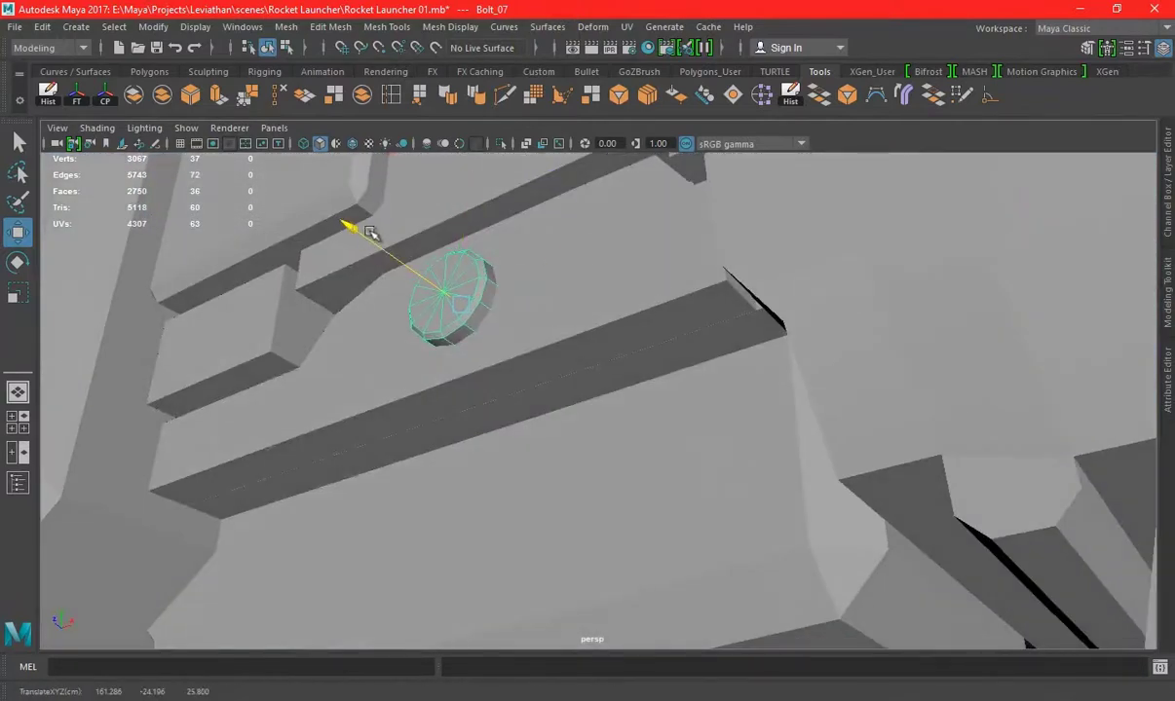
Frame the bolt in the four-view layout and zoom the front view onto the side plate area
key("space")
key("space")
middle_click_drag(600, 420, 562, 320, "alt")
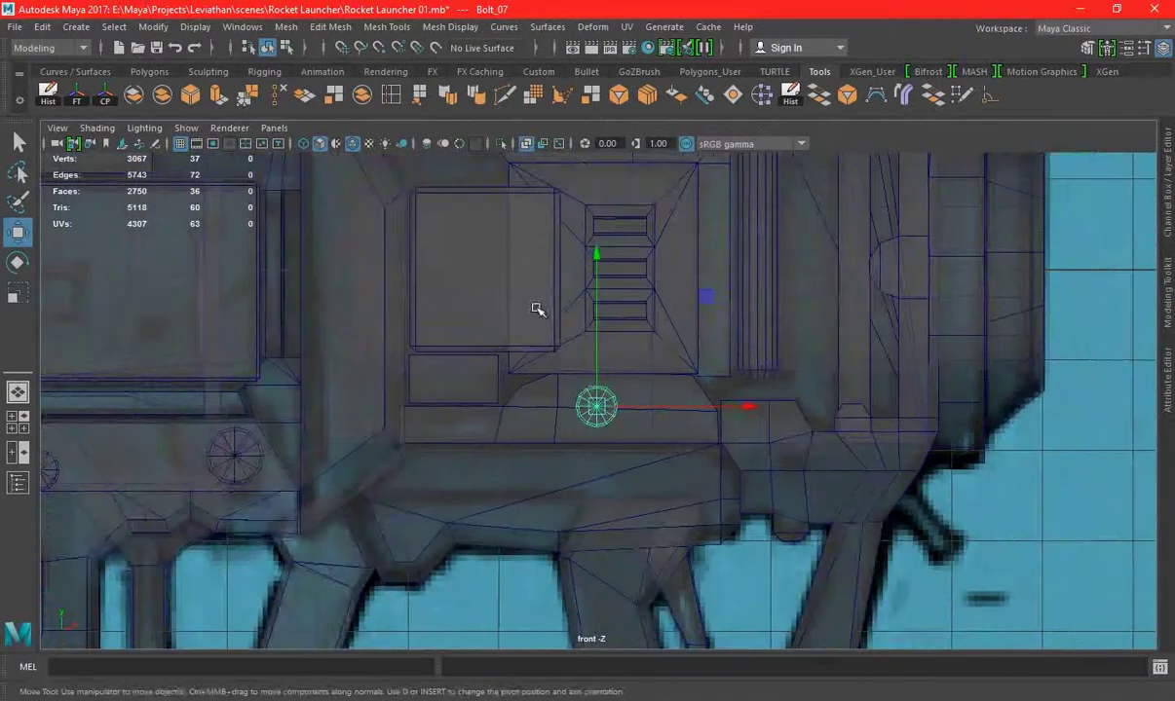
scroll(542, 349, "up", 1)
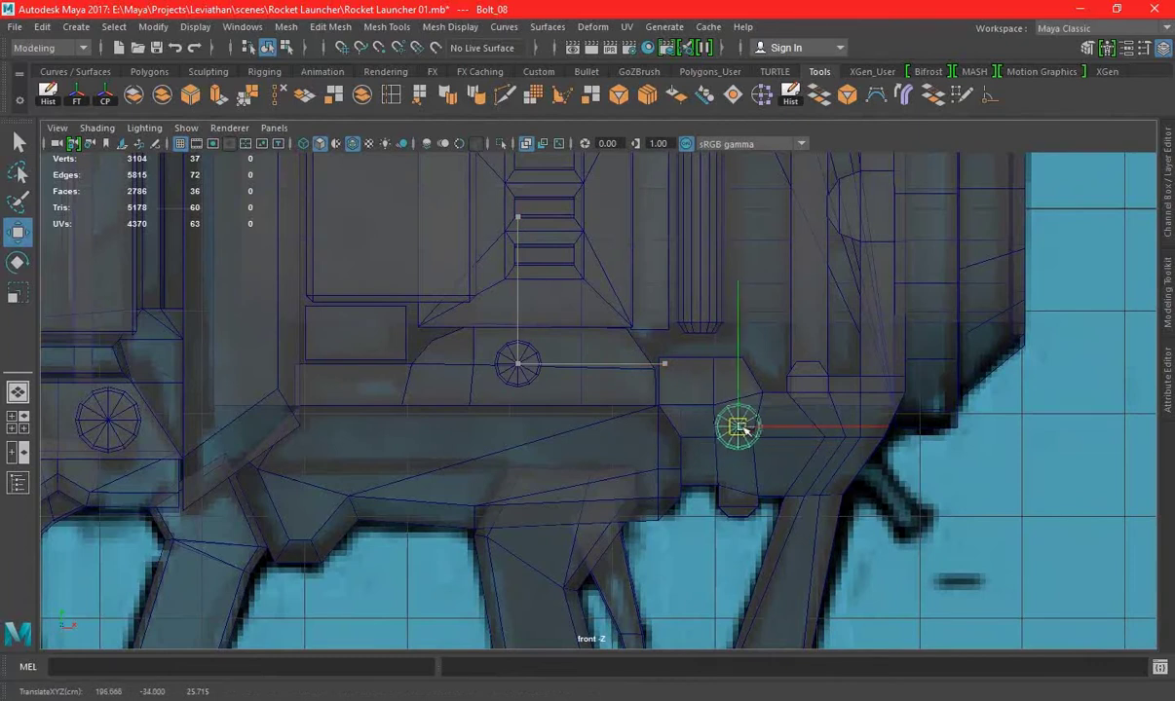
key("space")
key("space")
key("f")
left_click_drag(406, 257, 617, 413, "alt")
key("space")
key("space")
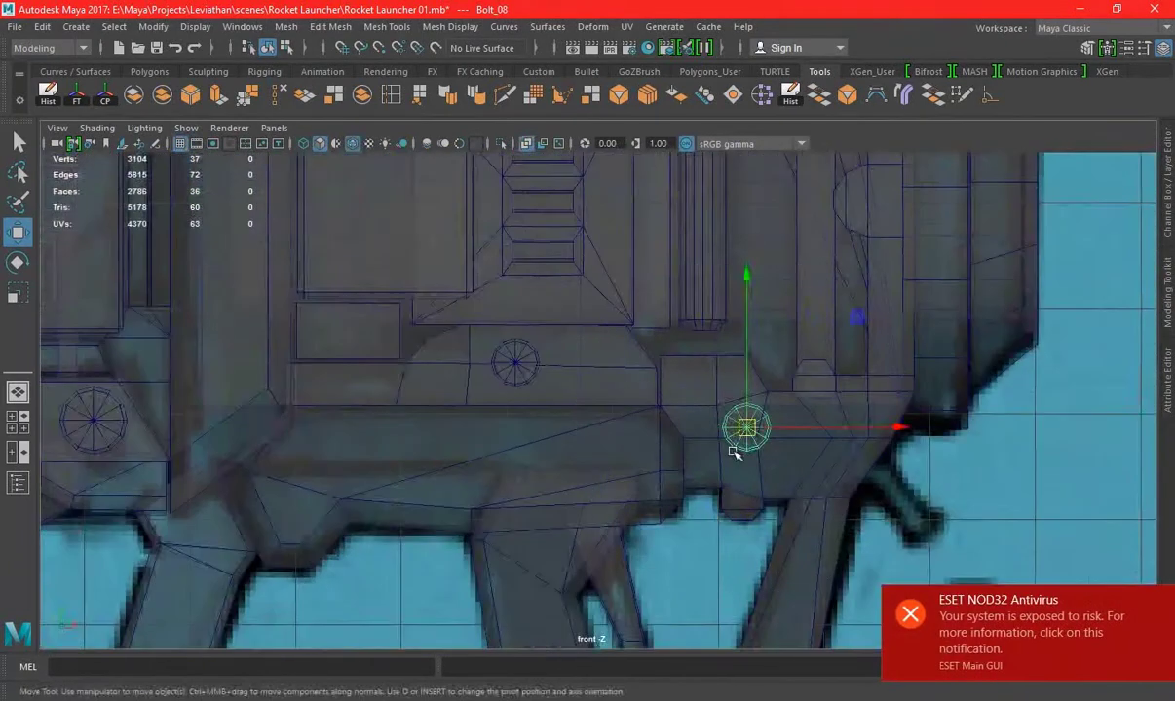
key("r")
key("w")
key("space")
key("space")
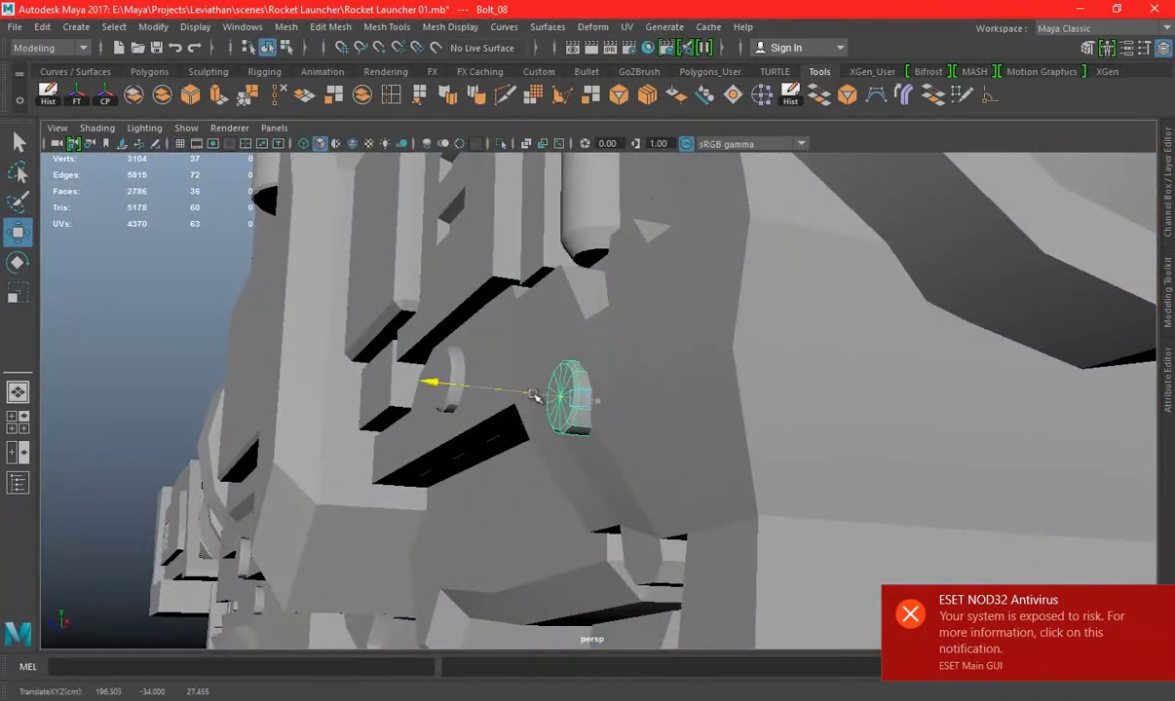
key("space")
key("space")
scroll(691, 404, "down", 3)
key("space")
key("space")
scroll(710, 457, "down", 3)
middle_click_drag(388, 330, 480, 341, "alt")
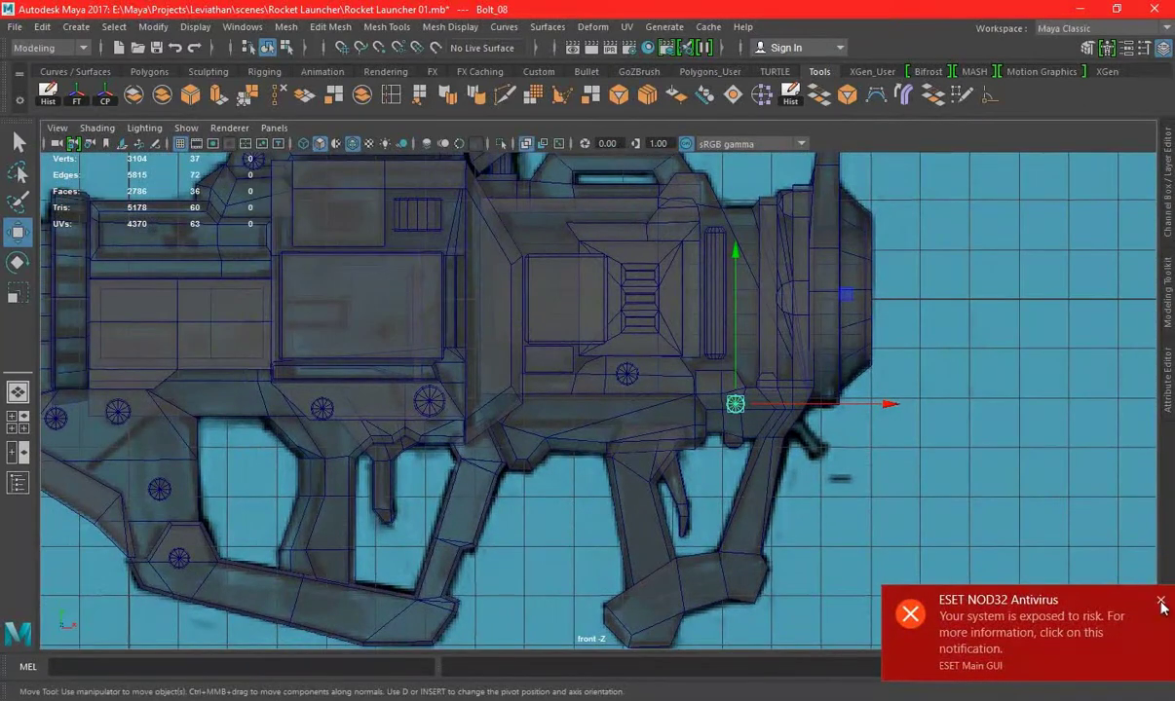
Move the bolt onto the rectangular side plate and check it from the perspective view
left_click(1160, 602)
right_click_drag(557, 405, 881, 510, "alt")
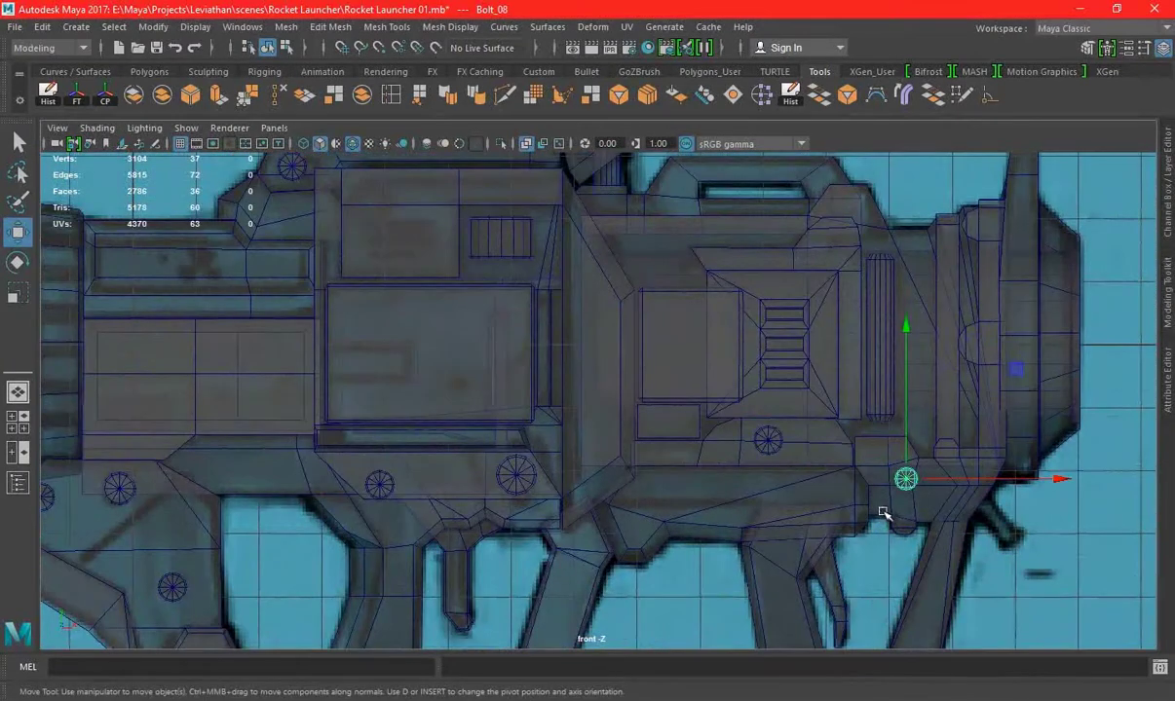
left_click_drag(905, 478, 912, 477)
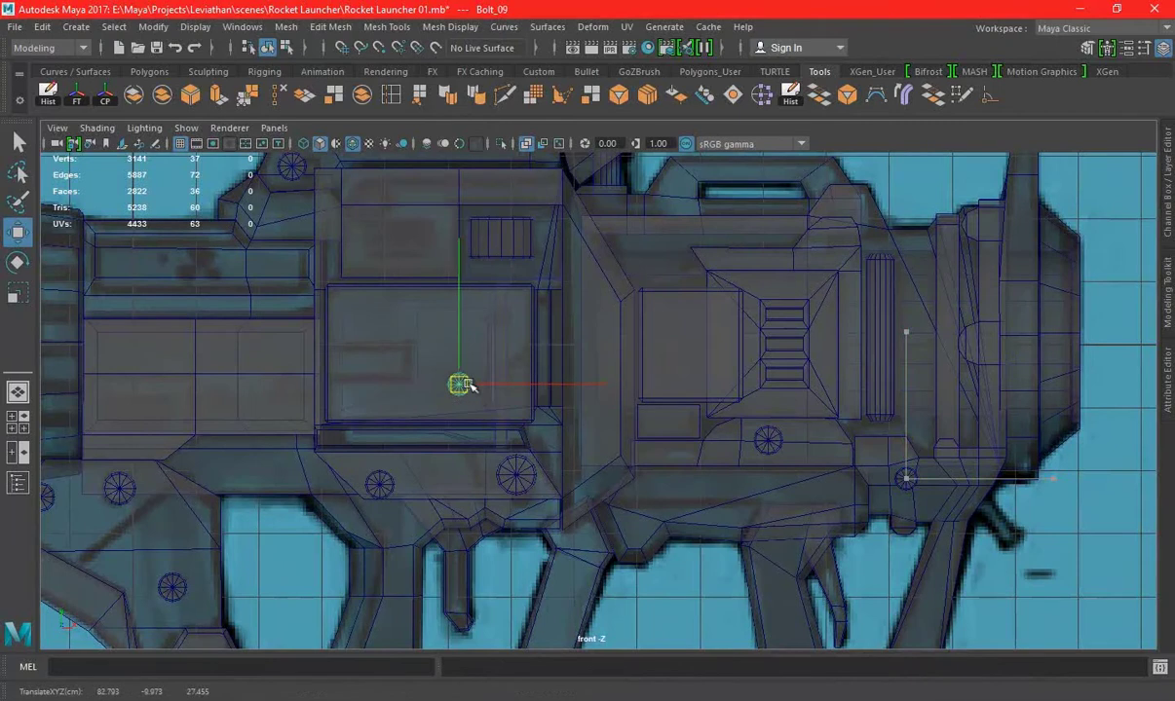
scroll(470, 386, "up", 3)
key("e")
key("r")
key("w")
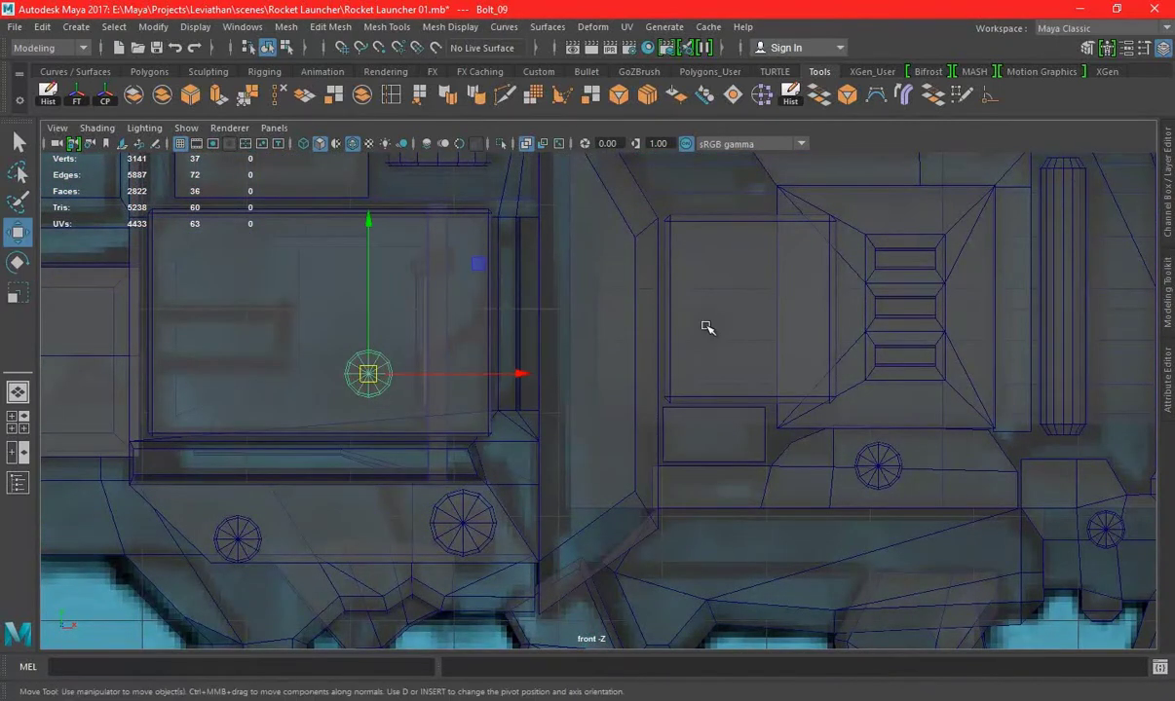
key("space")
key("space")
mouse_move(762, 286)
left_mouse_down("alt")
mouse_move(561, 322)
mouse_move(704, 406)
mouse_move(523, 417)
left_mouse_up("alt")
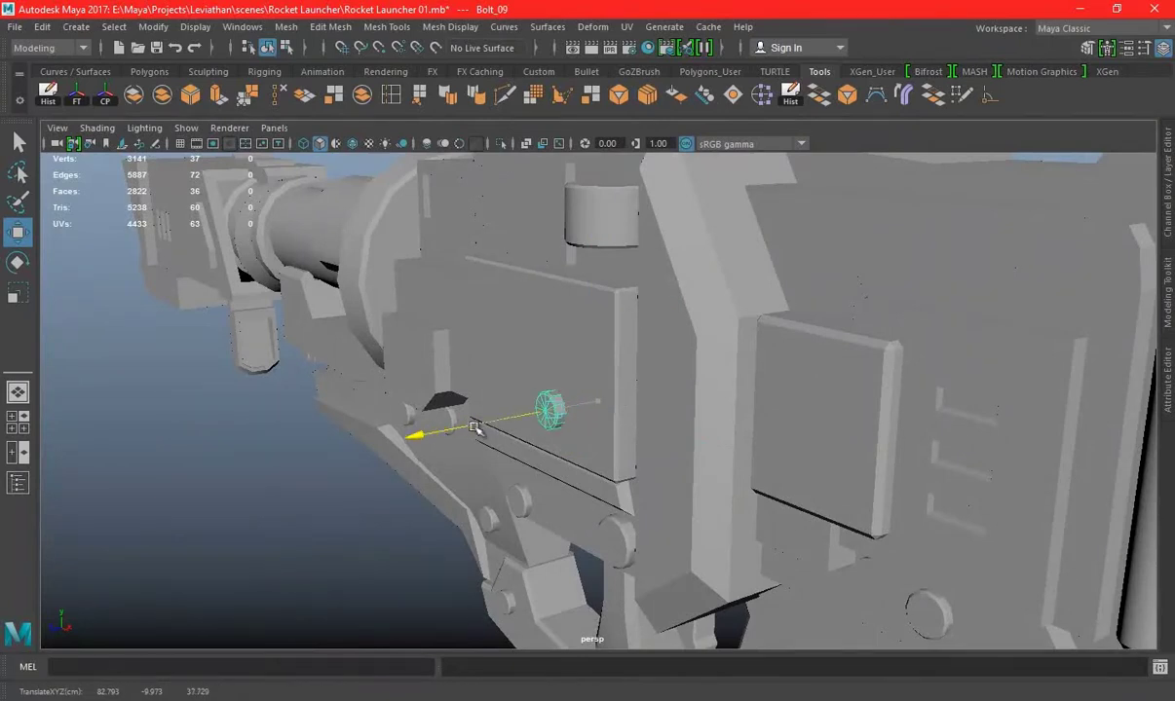
left_click_drag(400, 572, 564, 349, "alt")
Duplicate the side plate's front face as a new separate surface
left_click(614, 343)
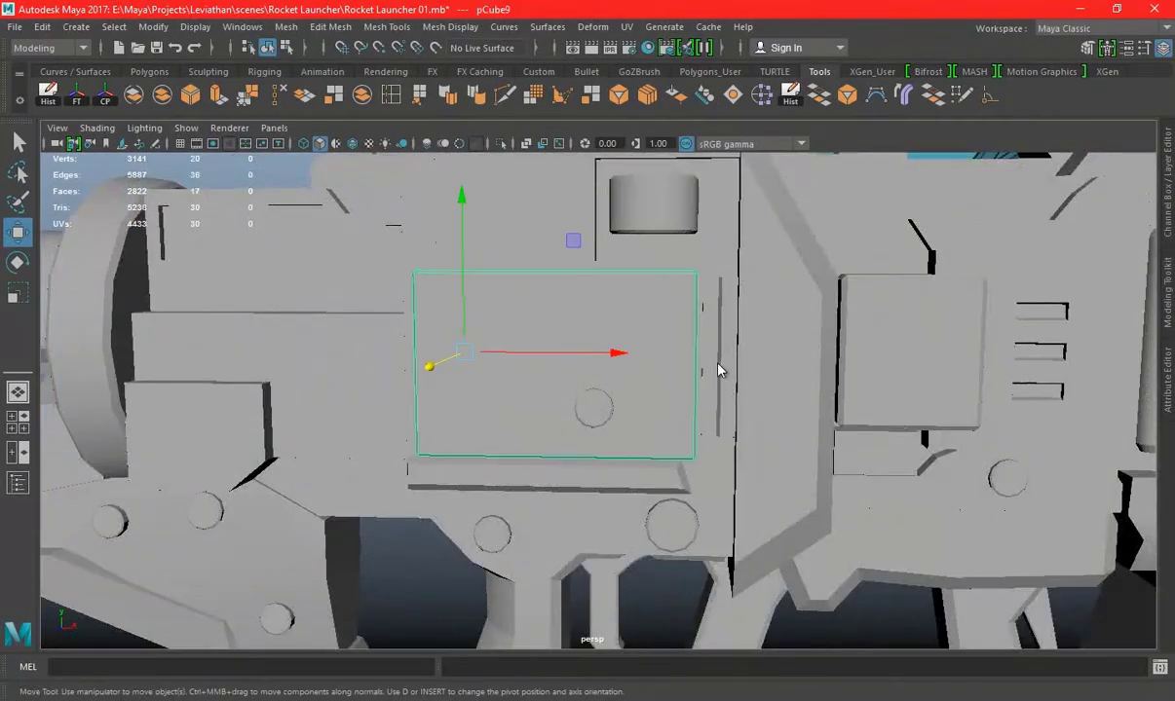
key("space")
key("space")
scroll(505, 410, "down", 2)
scroll(508, 422, "down", 3)
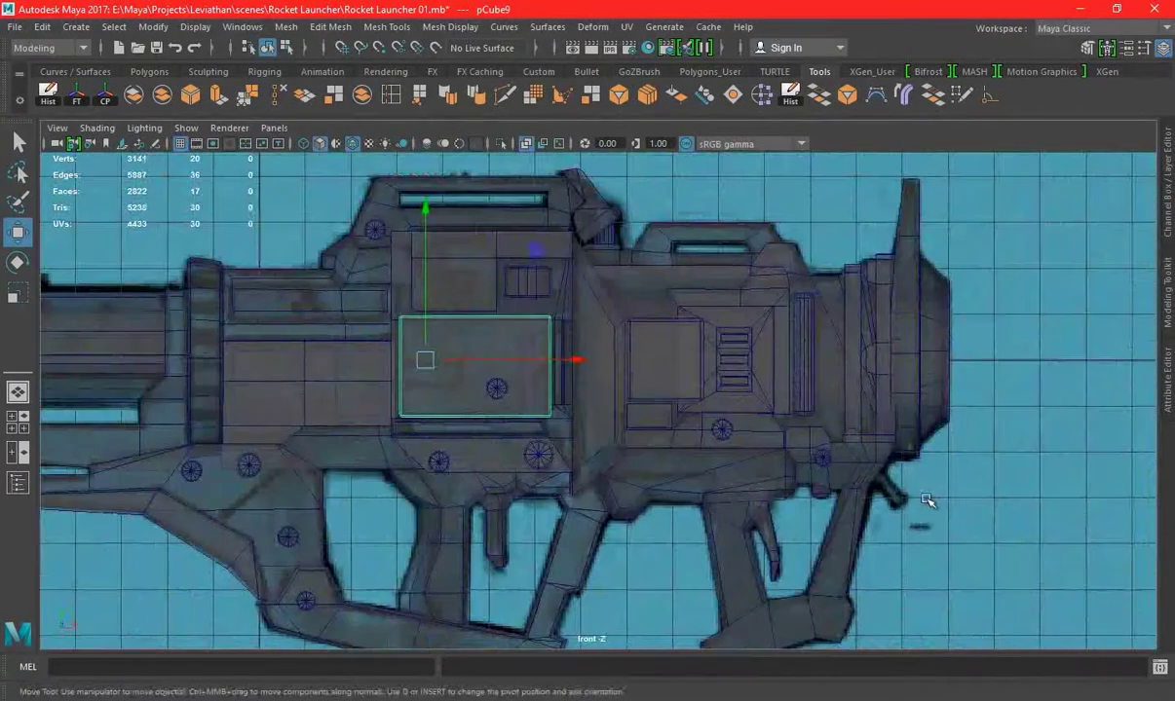
right_click_drag(974, 248, 975, 509)
right_click_drag(971, 312, 972, 307)
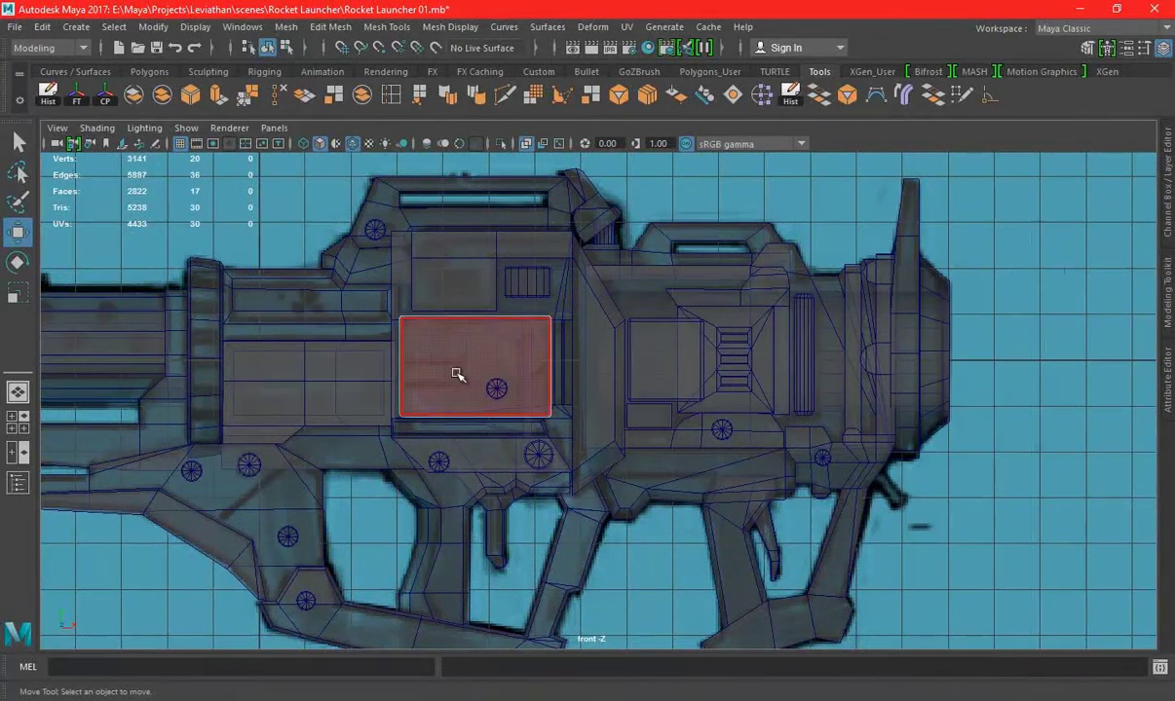
left_click(456, 374)
scroll(590, 439, "up", 2)
left_click(315, 29)
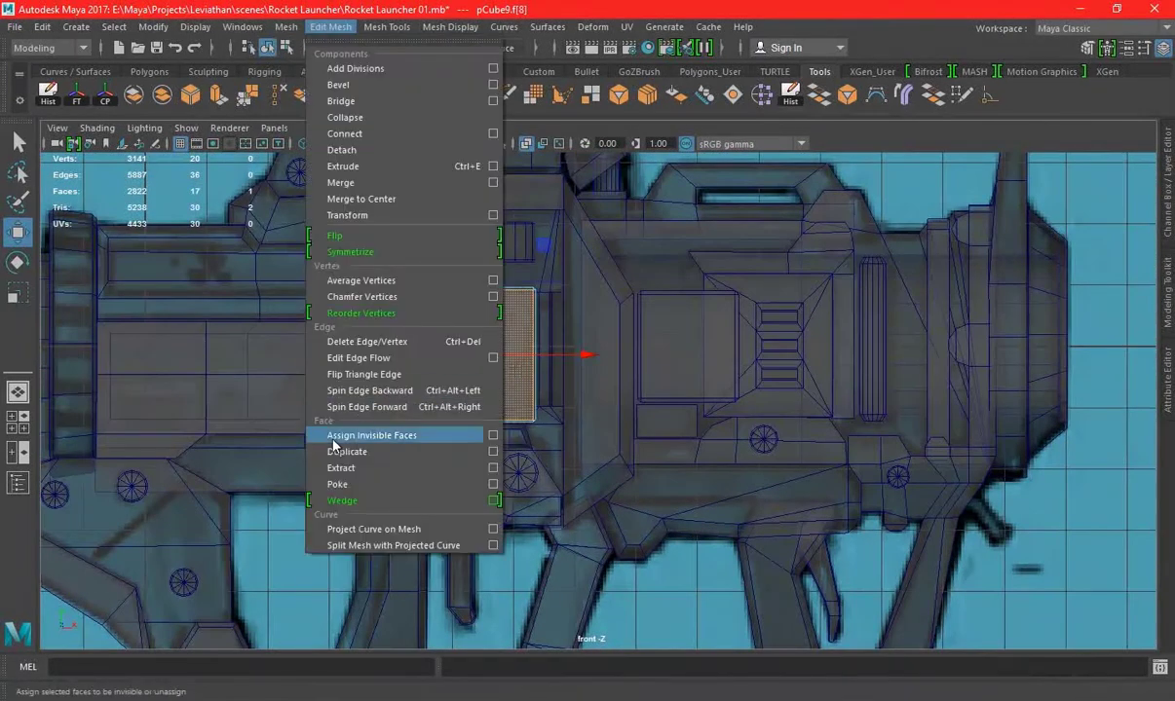
left_click(346, 451)
Select the duplicated panel in the perspective view
key("space")
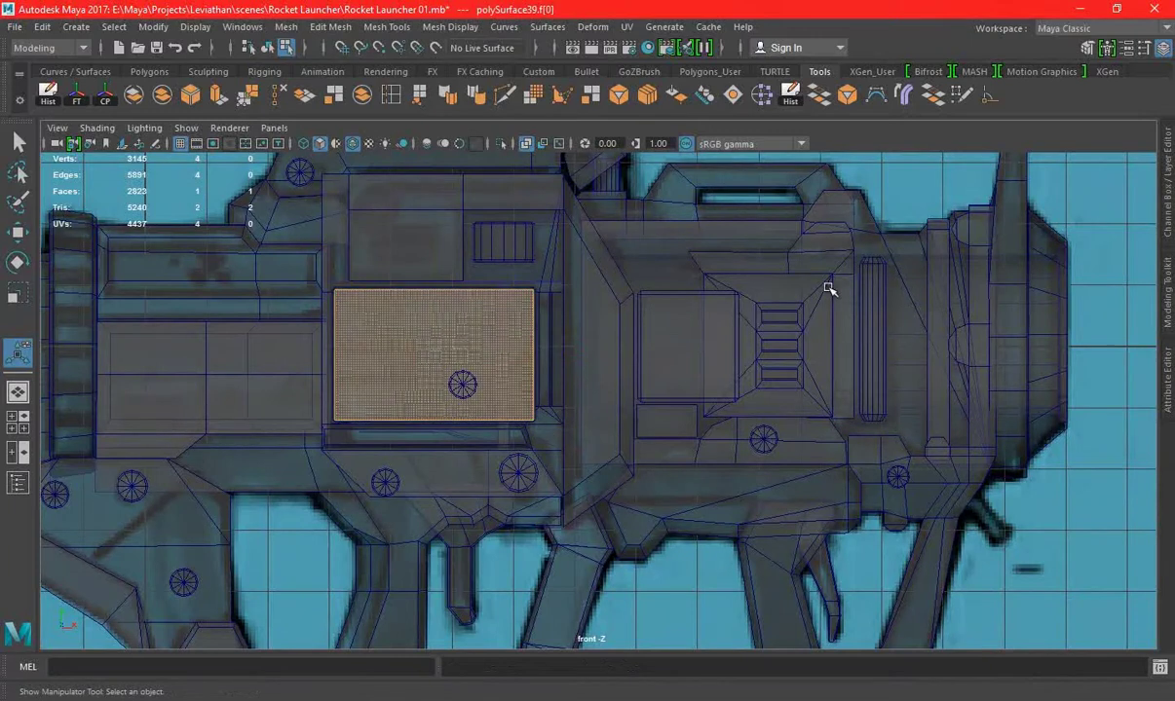
left_click(809, 304)
mouse_move(778, 309)
left_mouse_down("alt")
mouse_move(335, 278)
mouse_move(728, 330)
mouse_move(503, 544)
left_mouse_up("alt")
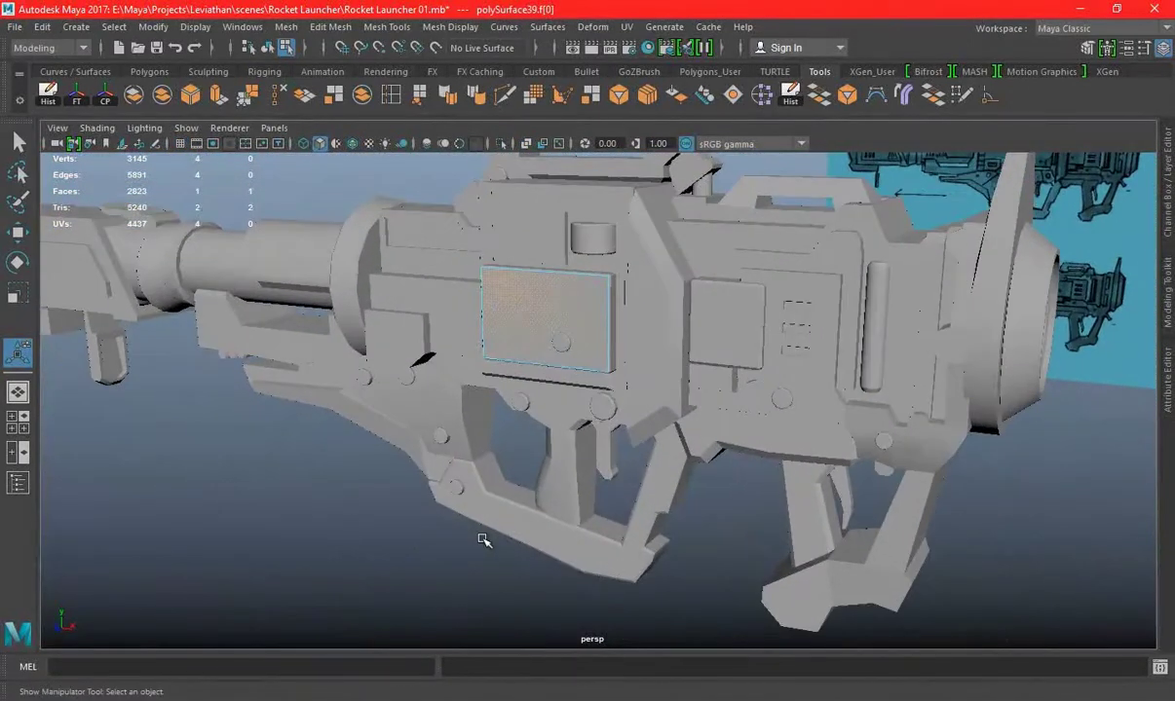
left_click(568, 303)
right_click_drag(582, 301, 733, 409, "alt")
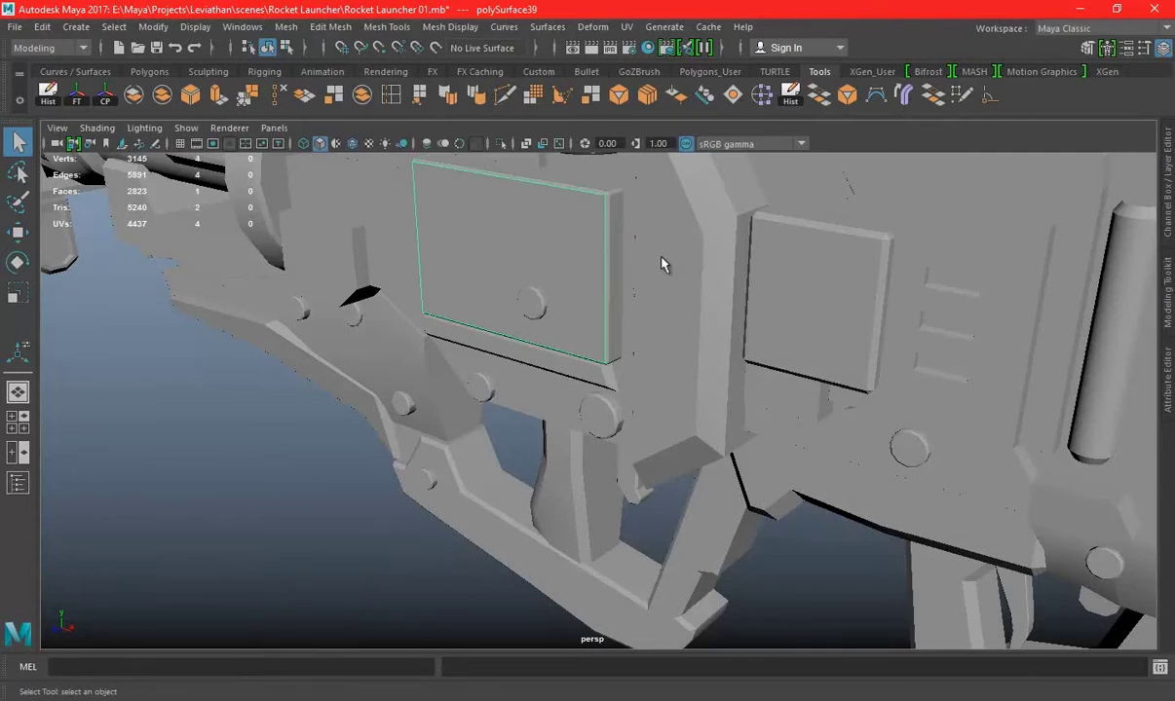
right_click_drag(660, 263, 125, 87, "alt")
key("space")
key("space")
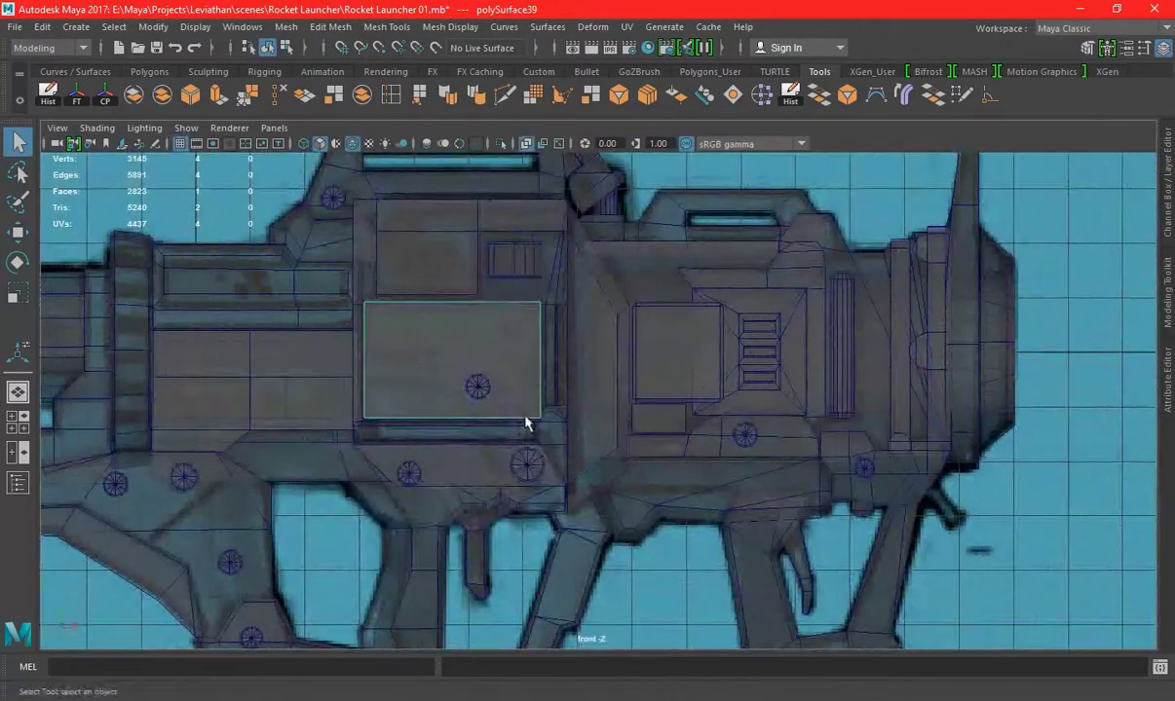
Scale the copied face down in Y into a thin strip across the plate's lower half
key("r")
key("f")
middle_click_drag(452, 297, 691, 341, "alt")
scroll(616, 254, "up", 2)
mouse_move(640, 251)
left_mouse_down()
mouse_move(645, 342)
mouse_move(645, 329)
left_mouse_up()
key("w")
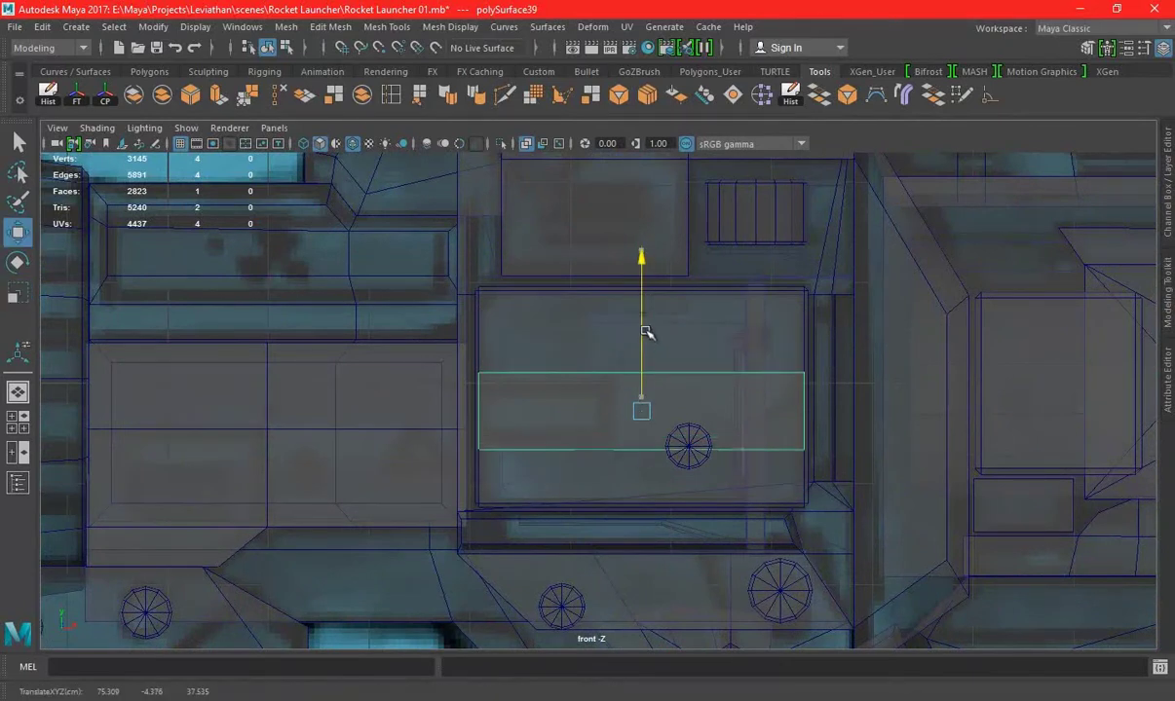
key("r")
left_click_drag(641, 266, 641, 276)
key("w")
key("r")
key("w")
Move the strip left and pull its left end past the plate's edge
right_click_drag(642, 283, 167, 232, "alt")
scroll(863, 381, "down", 3)
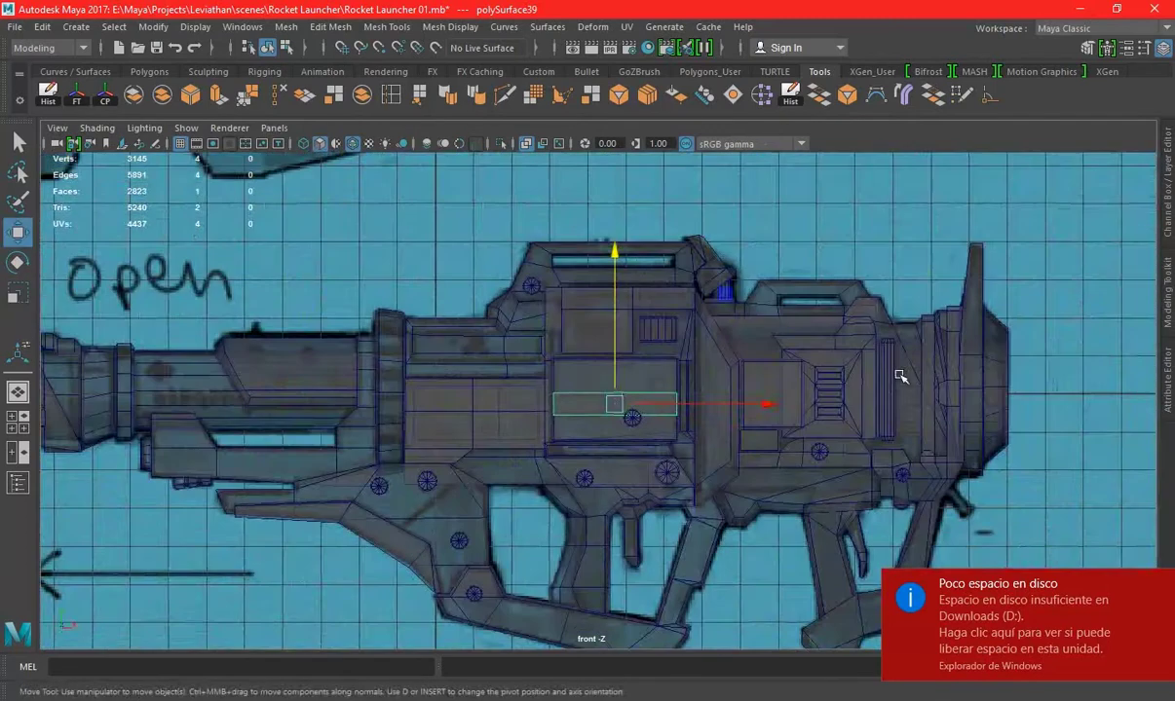
scroll(827, 364, "up", 5)
left_click_drag(866, 411, 854, 411)
key("space")
key("space")
scroll(417, 297, "up", 3)
scroll(417, 297, "up", 5)
scroll(452, 362, "down", 5)
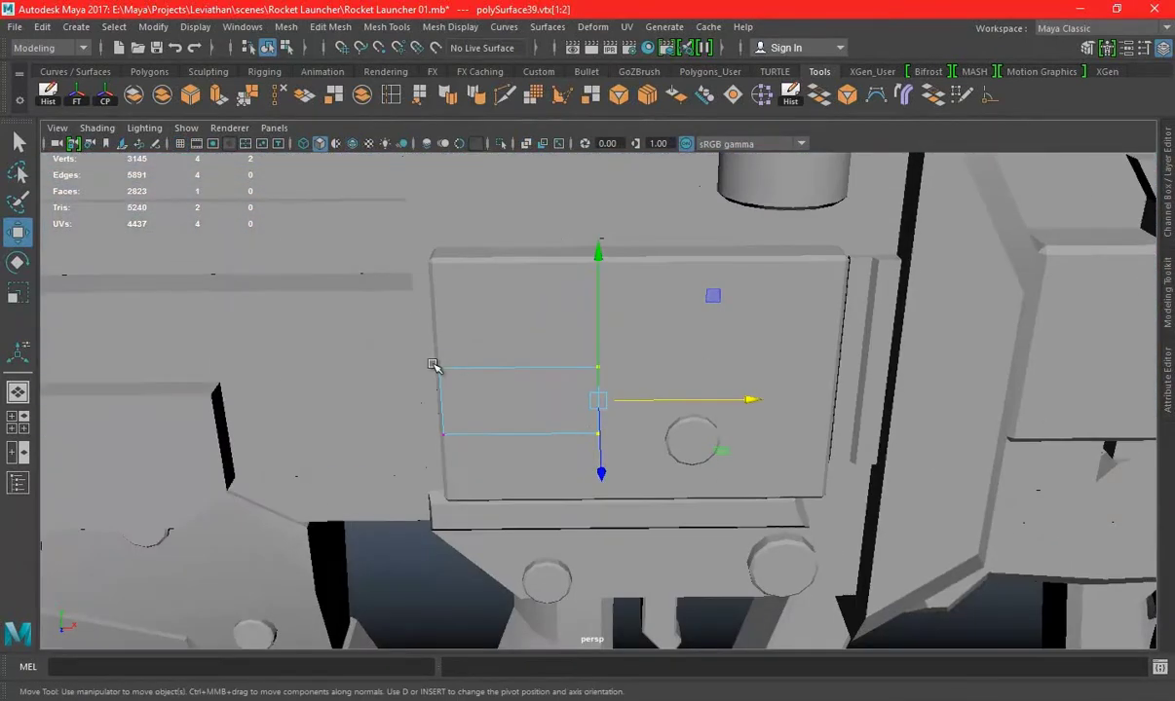
mouse_move(492, 511)
left_mouse_down("alt")
mouse_move(572, 477)
mouse_move(471, 392)
left_mouse_up("alt")
mouse_move(470, 449)
left_mouse_down()
mouse_move(652, 365)
mouse_move(613, 385)
mouse_move(694, 366)
mouse_move(327, 280)
mouse_move(781, 511)
left_mouse_up()
Extrude the strip's left edge back along the plate's side, then extrude the new side face
mouse_move(774, 247)
right_mouse_down()
mouse_move(772, 400)
mouse_move(772, 203)
right_mouse_up()
left_click_drag(331, 414, 453, 385, "alt")
left_click(453, 385)
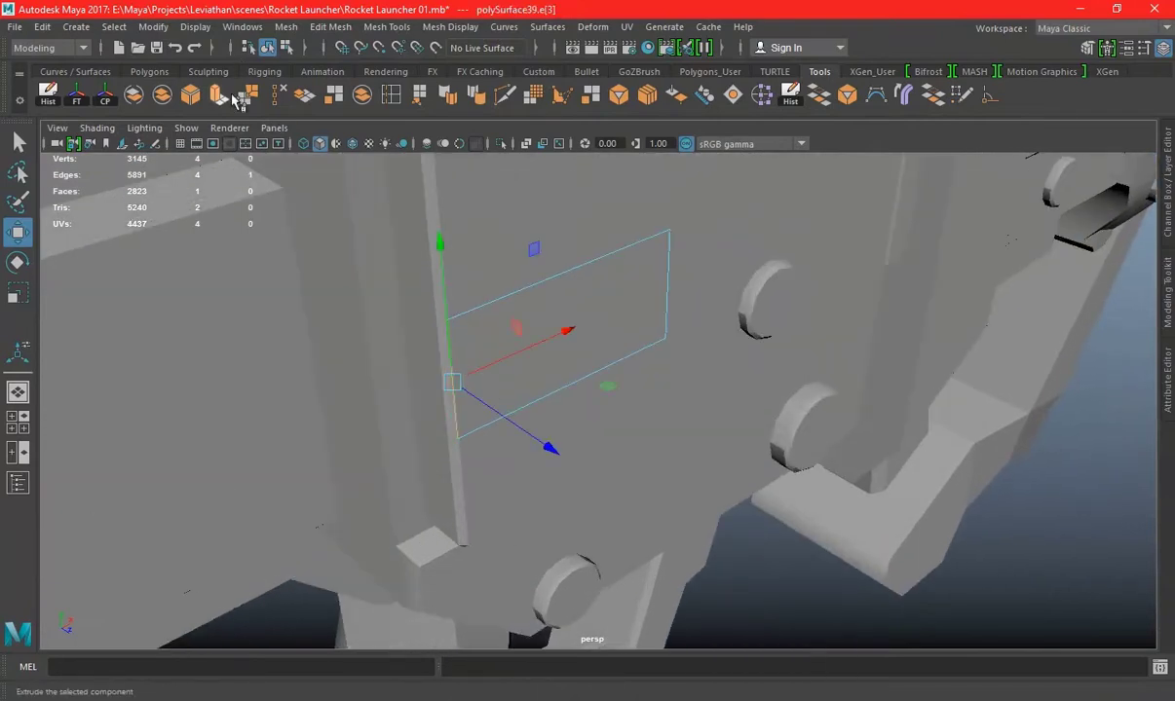
key("ctrl+e")
left_click_drag(553, 397, 543, 438, "alt")
left_click_drag(583, 503, 585, 489)
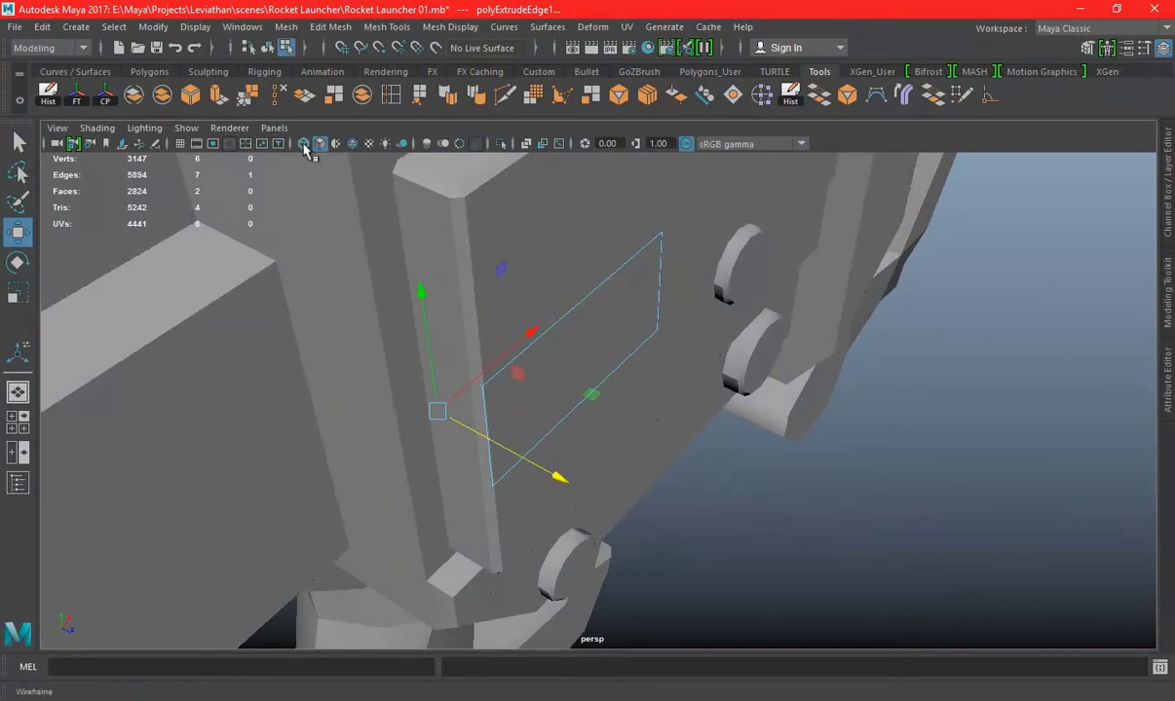
left_click(304, 145)
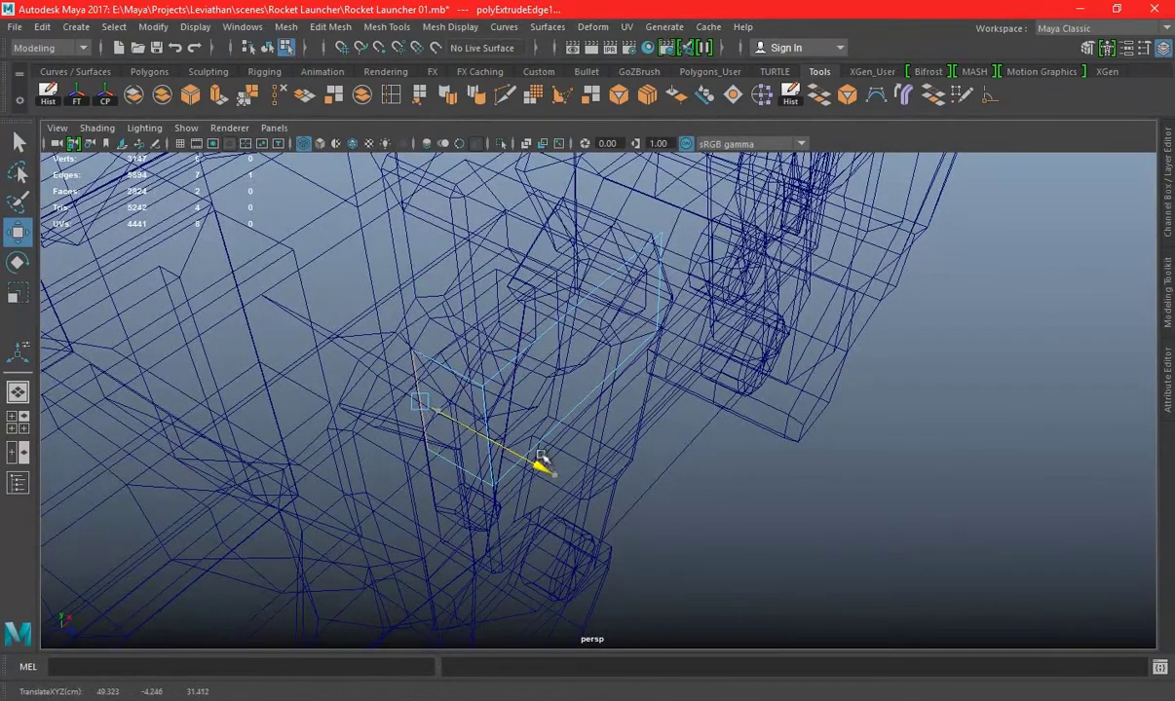
right_click_drag(757, 261, 781, 428)
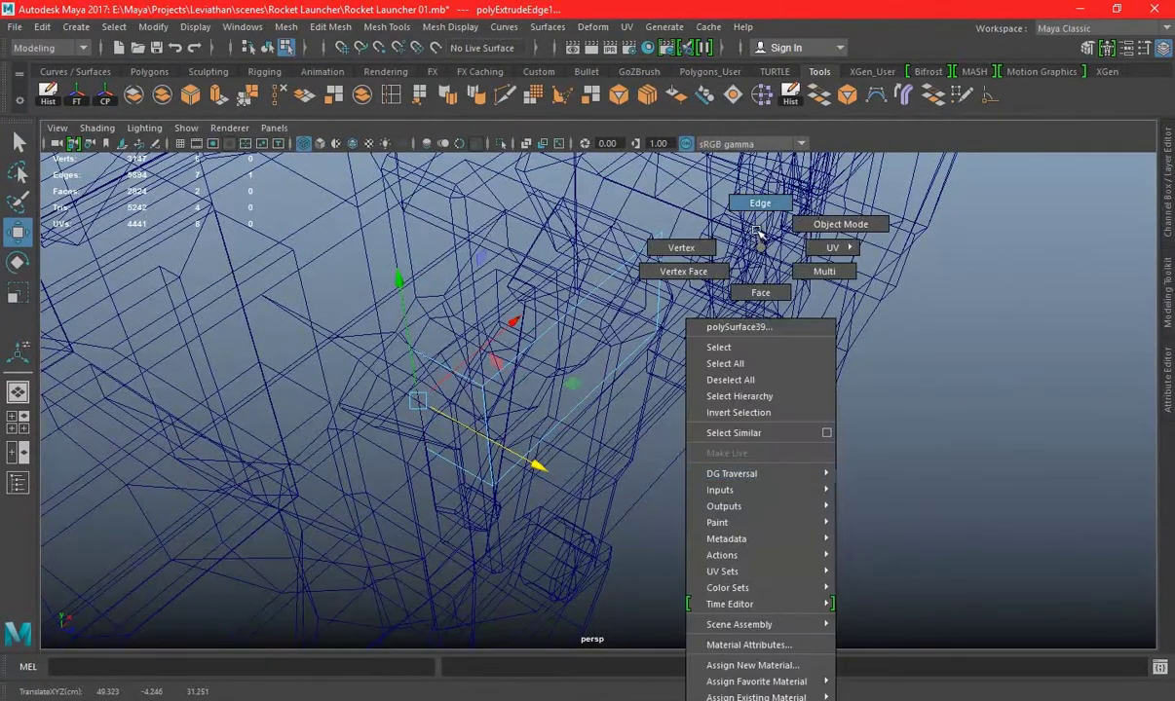
right_click_drag(773, 258, 772, 292)
left_click(453, 402)
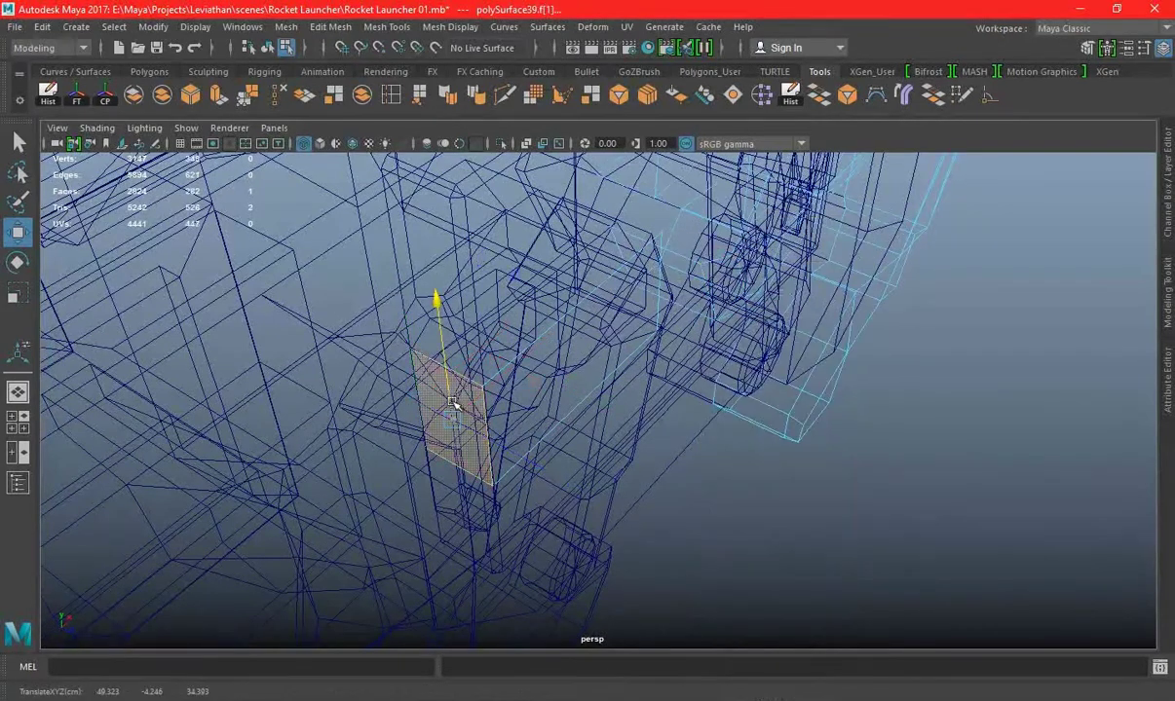
left_click(320, 144)
key("ctrl+e")
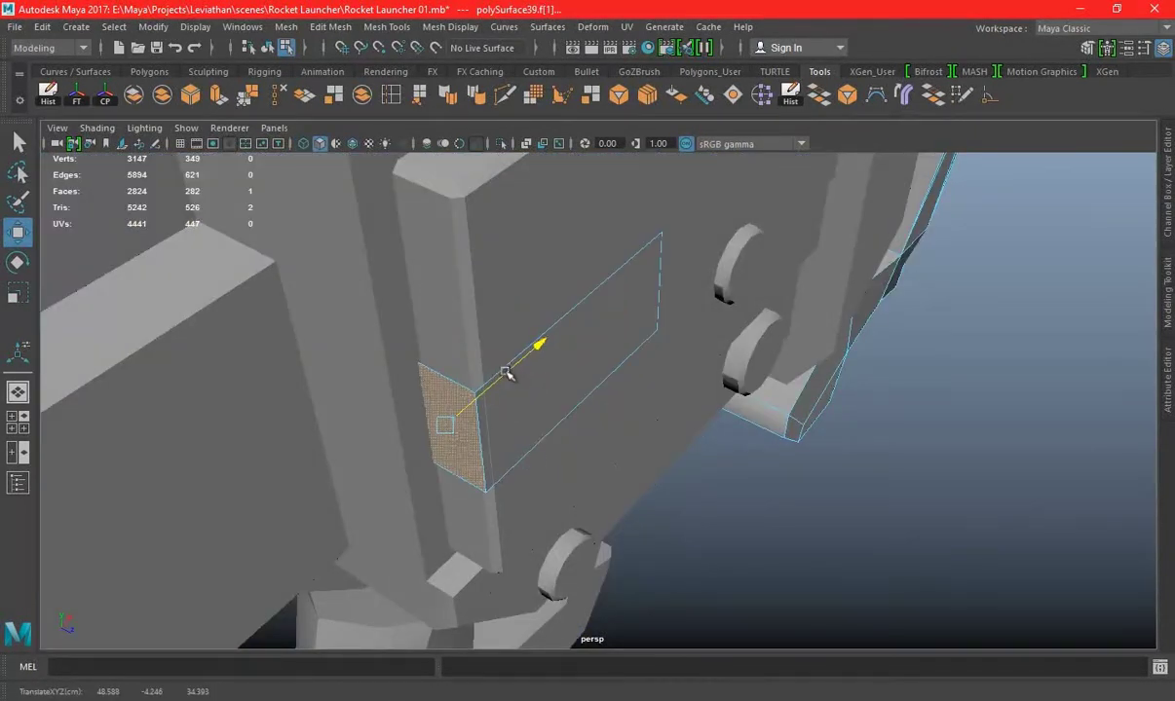
Bevel the strip's corner edge with a Fraction of 0.1
right_click_drag(599, 247, 599, 361)
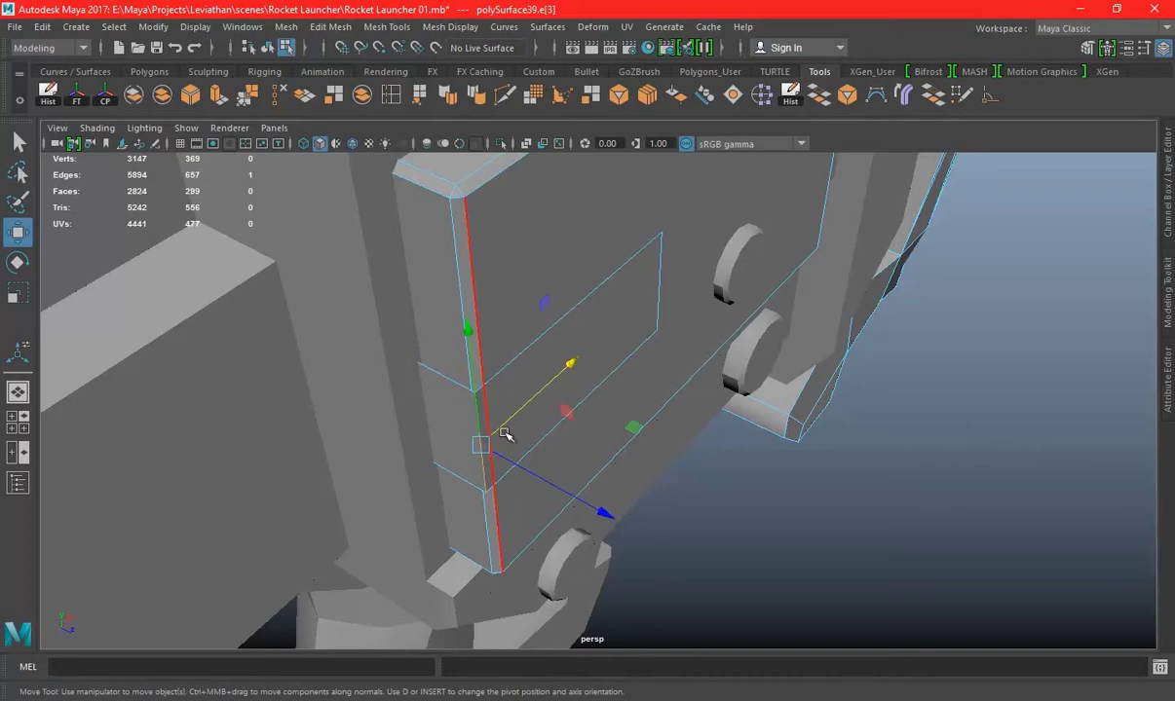
left_click(780, 535)
right_click_drag(780, 263, 808, 205)
left_click(465, 424)
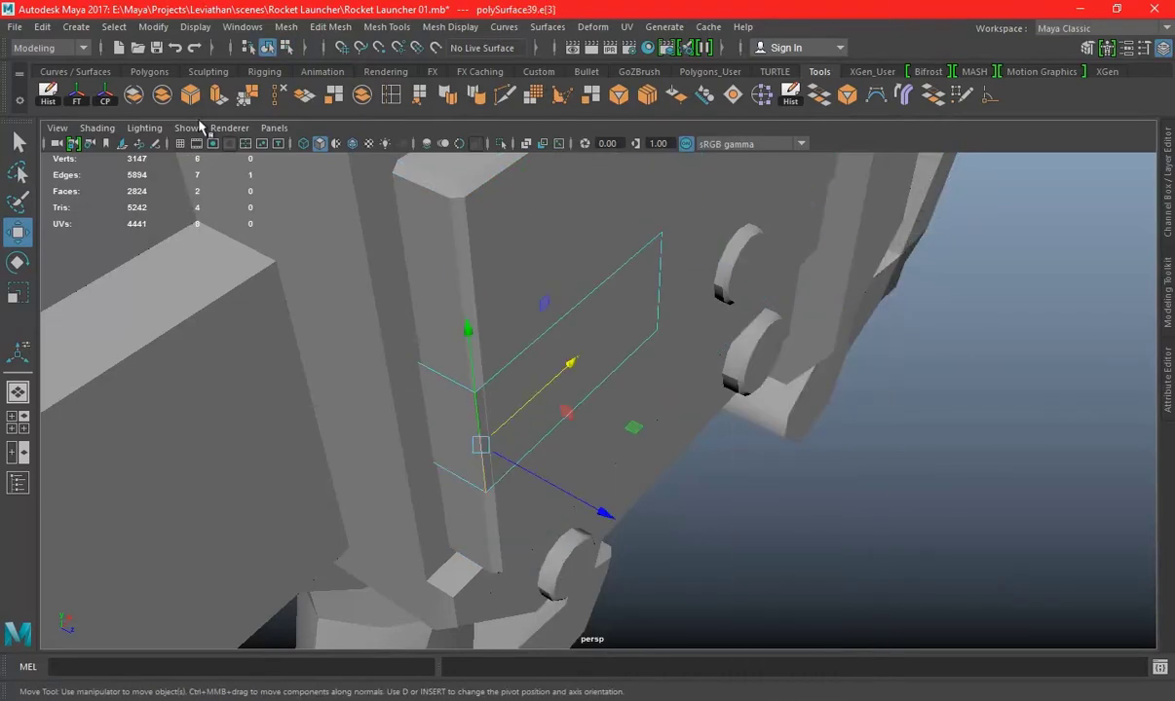
key("ctrl+b")
left_click(1169, 208)
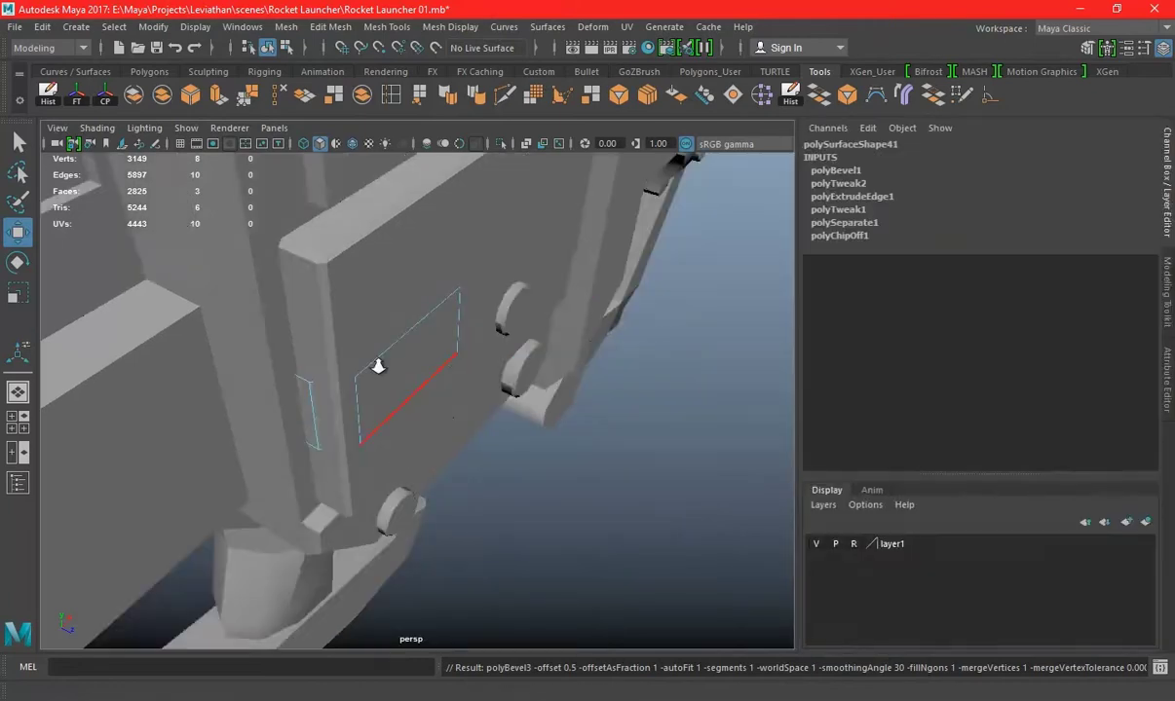
left_click(832, 171)
left_click(1083, 222)
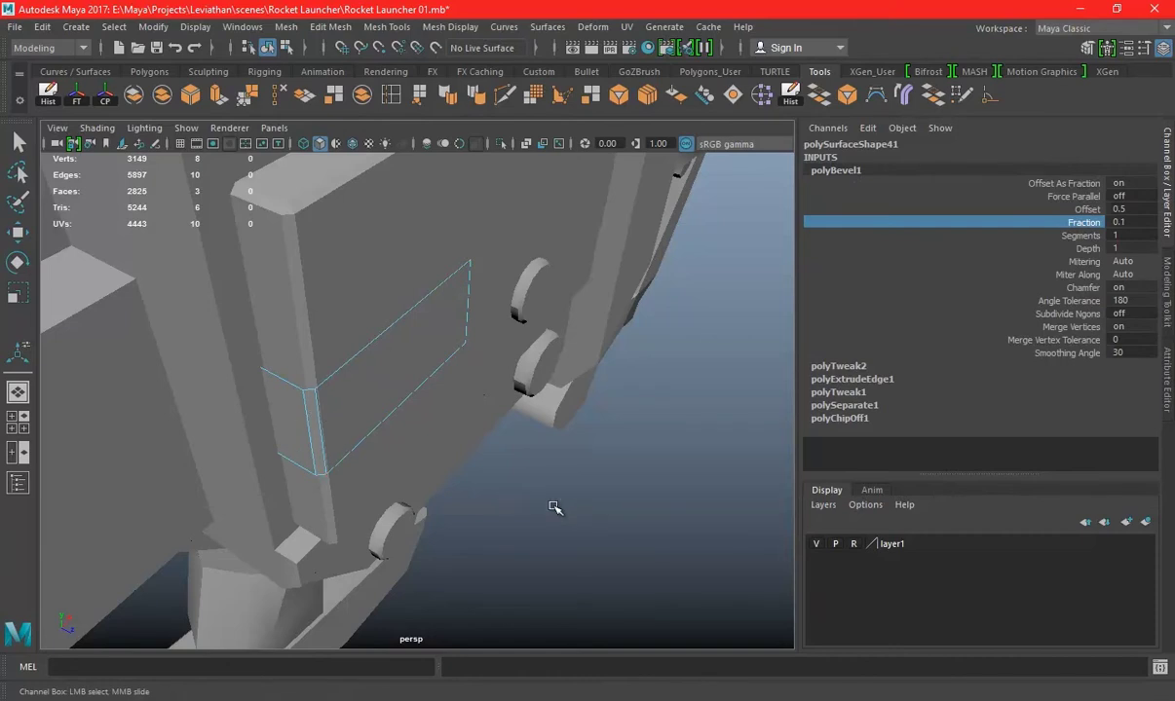
Select the bevelled corner face of the strip for moving
right_click_drag(553, 247, 533, 292)
right_click_drag(542, 233, 552, 203)
right_click_drag(590, 246, 570, 318)
left_click(305, 426)
key("w")
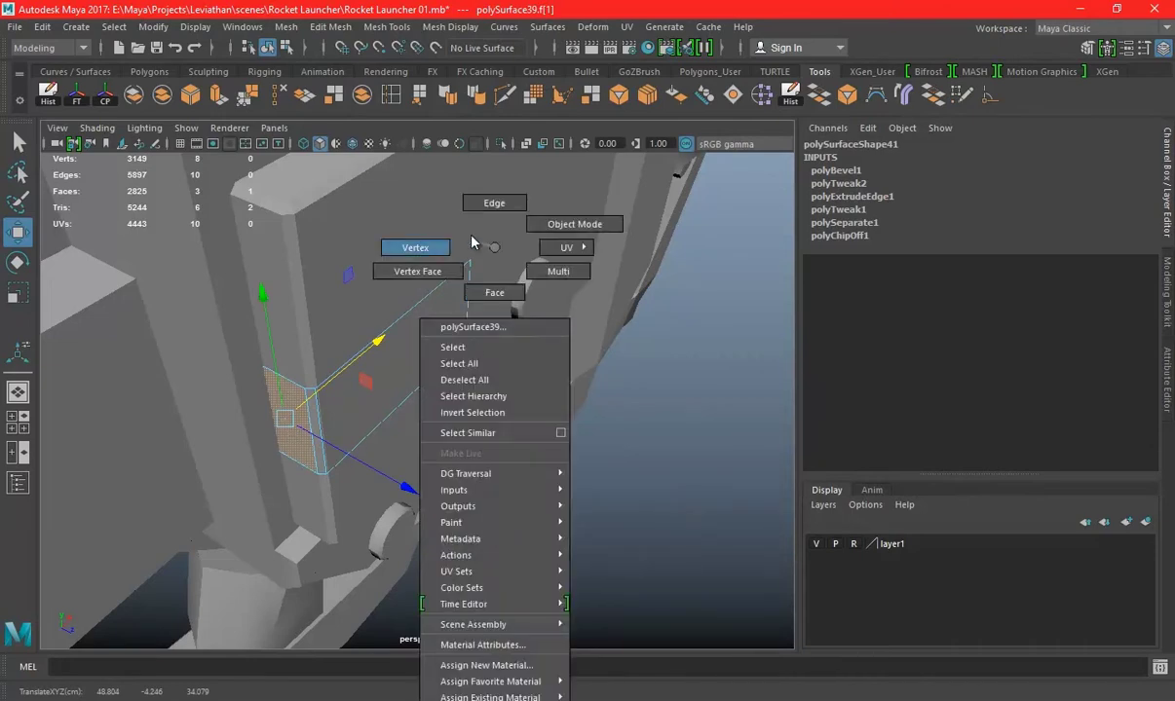
Slide an edge along the strip and extrude the strip faces outward to give it thickness
right_click_drag(493, 256, 419, 264)
right_click_drag(516, 239, 514, 195)
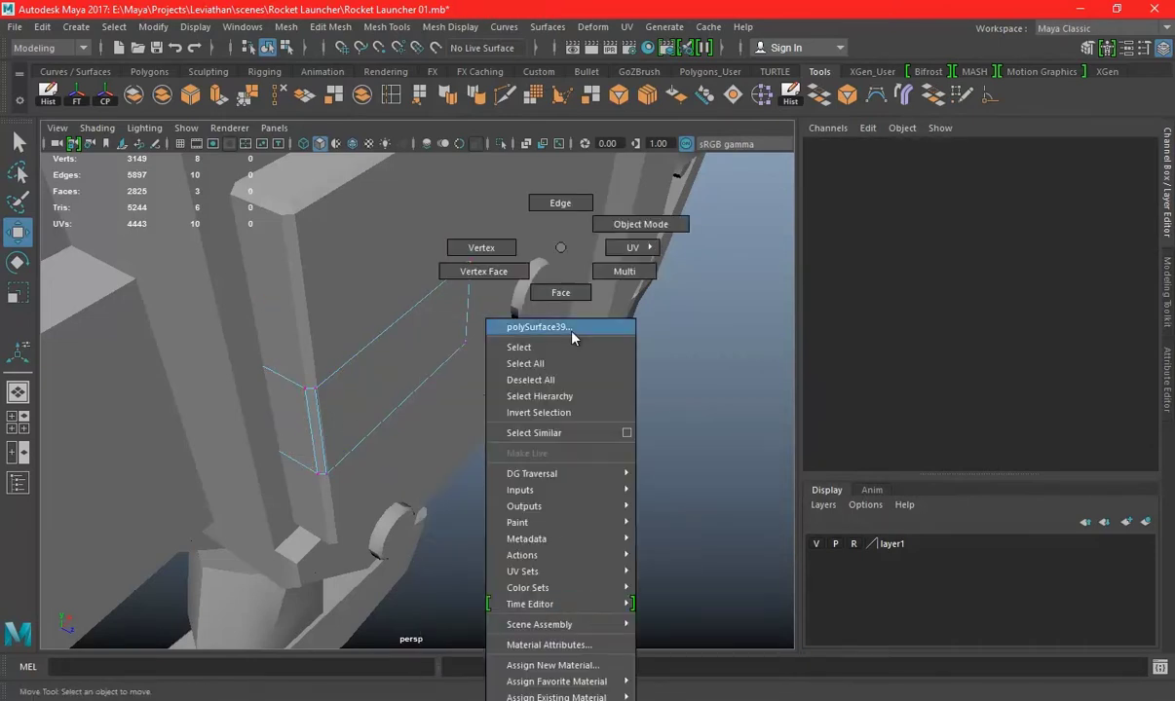
left_click(326, 428)
left_click_drag(349, 412, 351, 413)
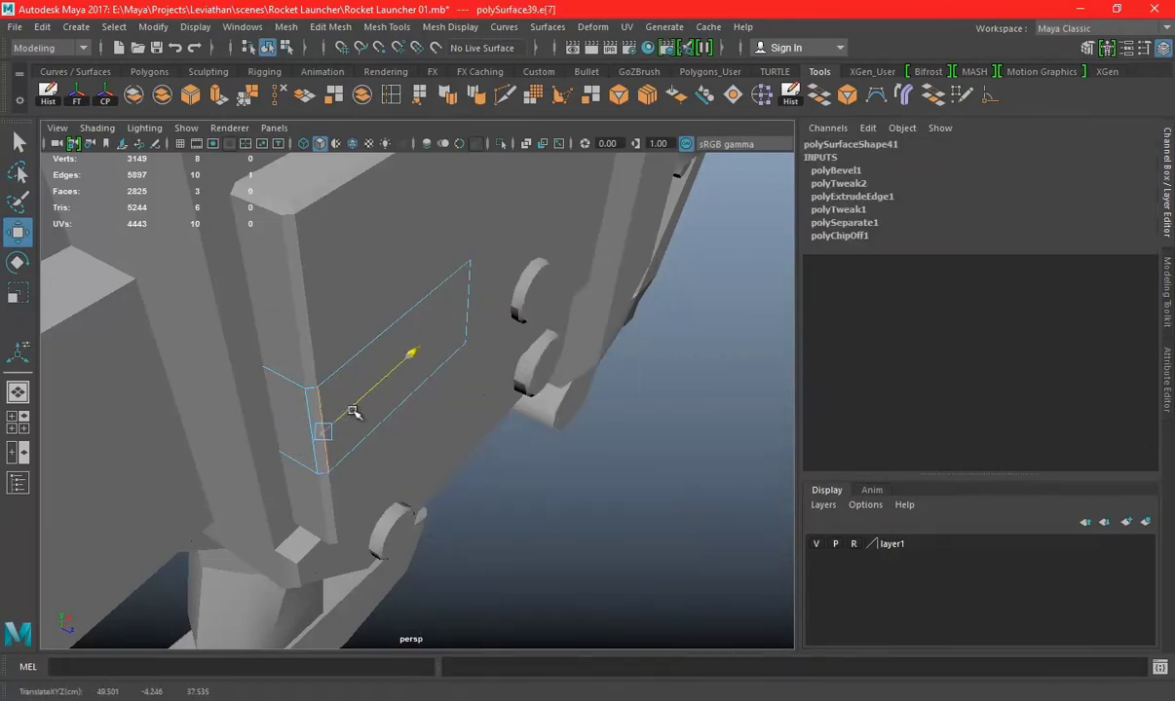
right_click_drag(580, 294, 575, 319)
left_click(409, 349)
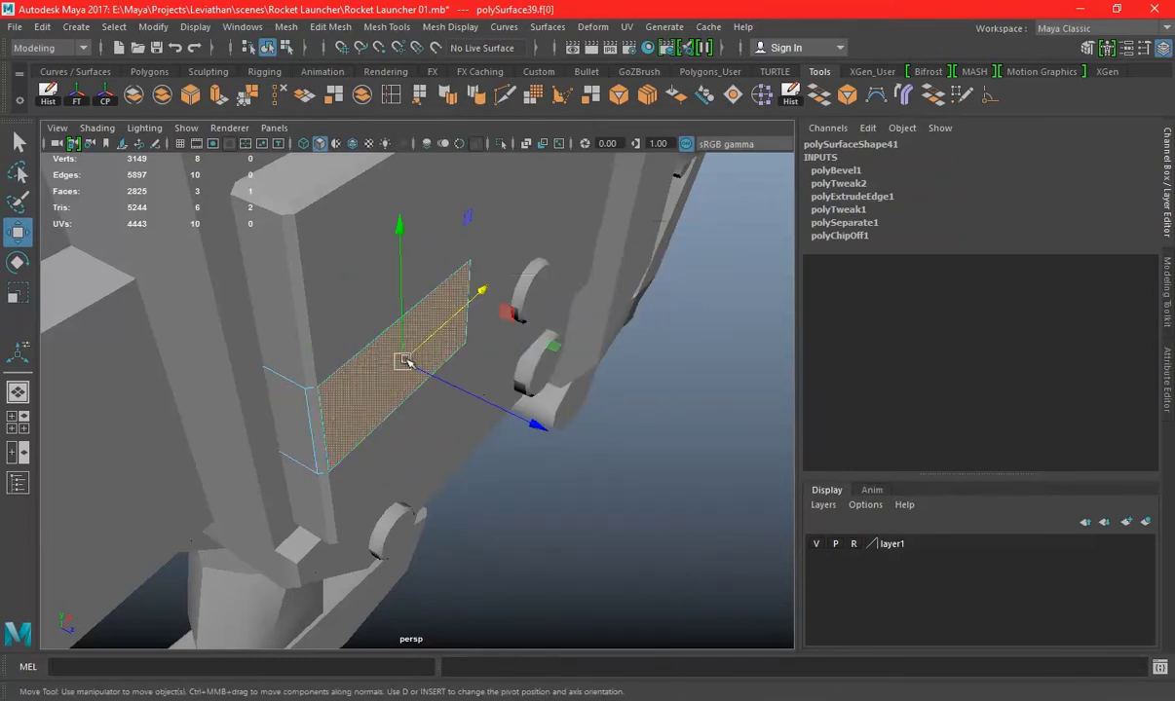
left_click(302, 417, "shift")
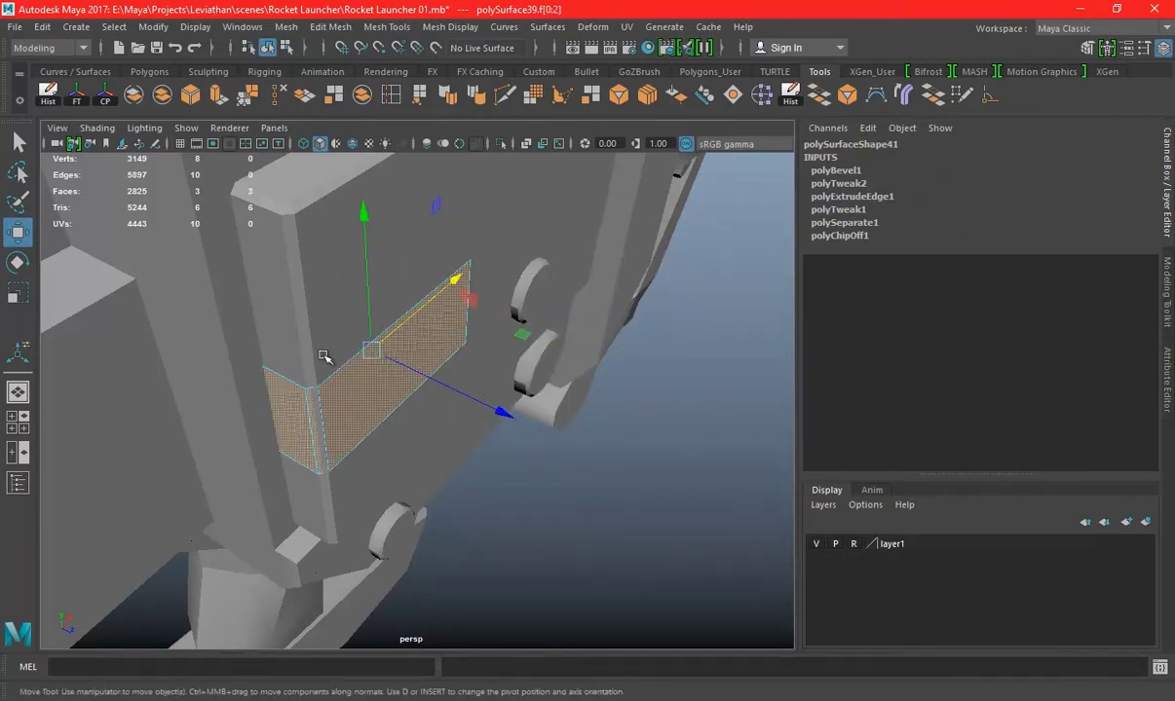
key("ctrl+e")
mouse_move(498, 399)
left_mouse_down()
mouse_move(527, 402)
mouse_move(241, 341)
left_mouse_up()
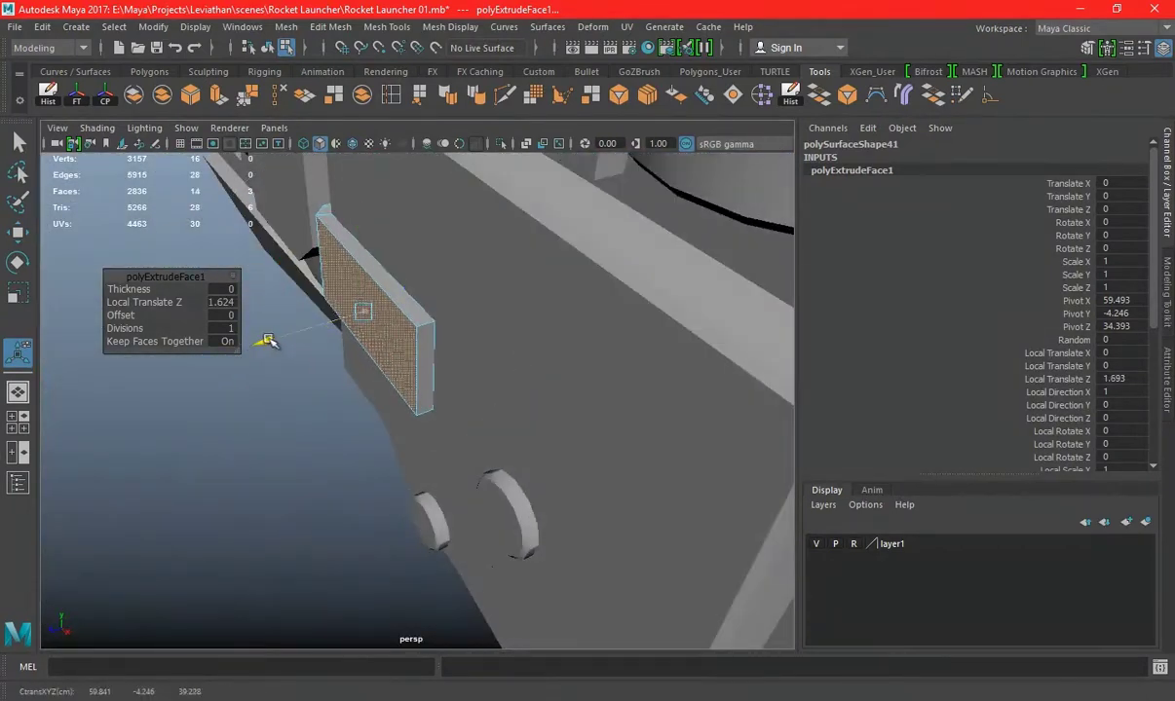
left_click(318, 471)
right_click_drag(413, 336, 445, 163)
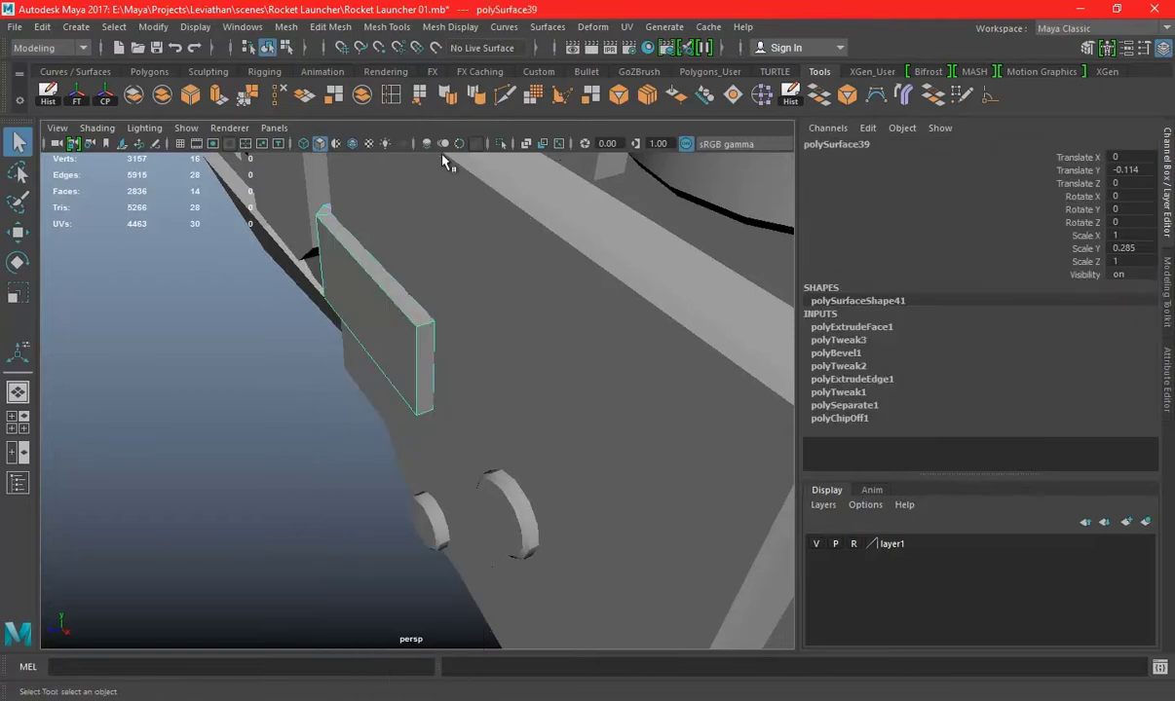
Isolate the small plate and delete its hidden back and long wall faces
left_click(502, 144)
right_click_drag(598, 248, 600, 291)
left_click(472, 255)
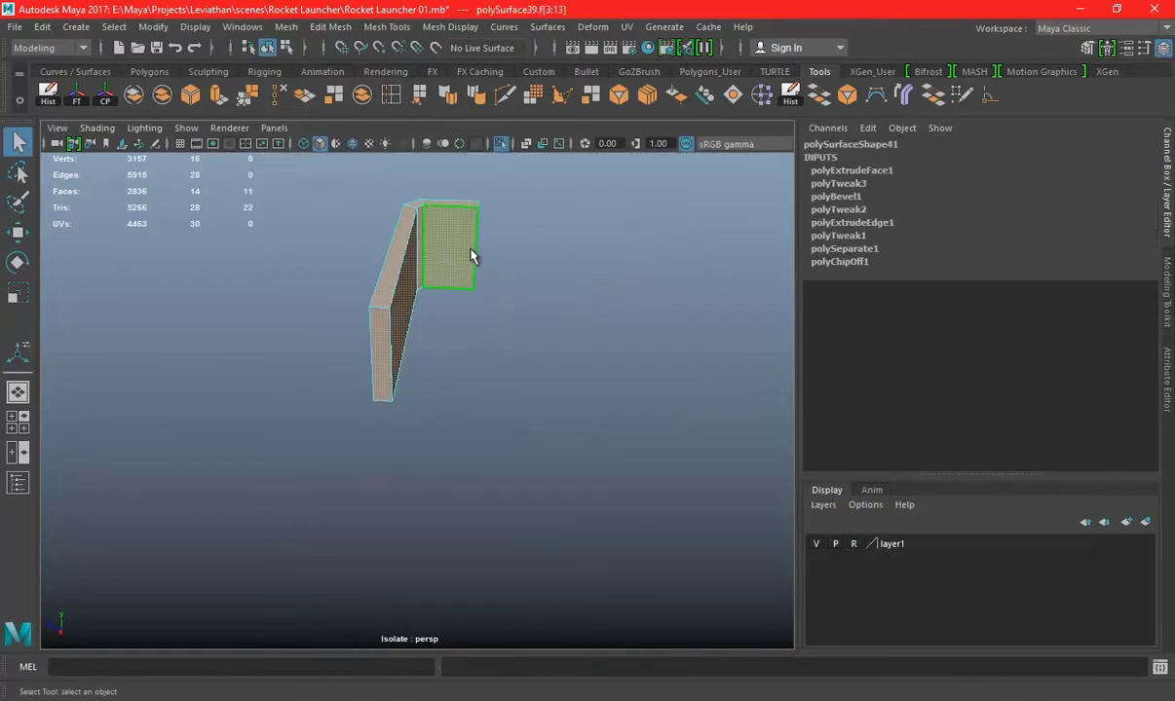
left_click_drag(472, 255, 462, 296, "alt")
left_click(404, 275, "shift")
key("Delete")
mouse_move(546, 365)
left_mouse_down("alt")
mouse_move(319, 306)
mouse_move(336, 312)
left_mouse_up("alt")
right_click_drag(336, 312, 434, 210)
Delete the plate's remaining hidden face and show the whole launcher again
left_click(499, 144)
mouse_move(499, 146)
left_mouse_down("alt")
mouse_move(482, 262)
mouse_move(637, 485)
mouse_move(603, 486)
mouse_move(694, 537)
left_mouse_up("alt")
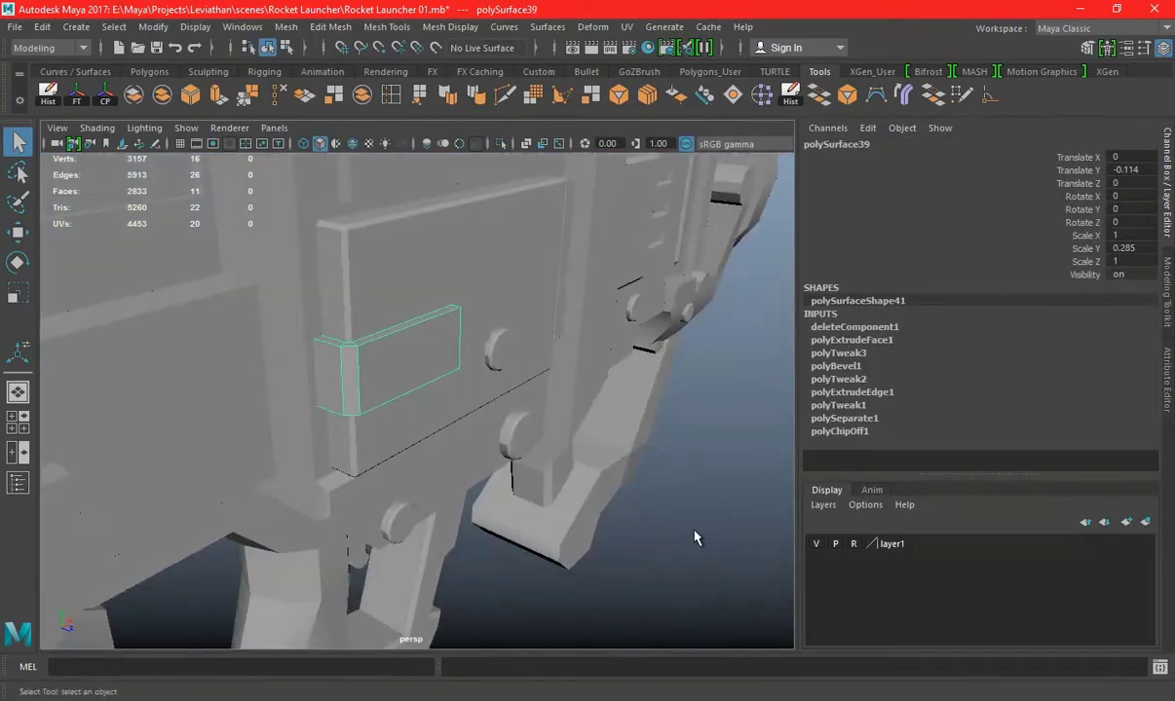
left_click(499, 145)
left_click_drag(371, 296, 592, 323, "alt")
right_click_drag(583, 248, 590, 288)
key("Delete")
left_click_drag(600, 385, 388, 336, "alt")
left_click(388, 336)
left_click(499, 144)
mouse_move(600, 290)
left_mouse_down("alt")
mouse_move(504, 378)
mouse_move(429, 383)
left_mouse_up("alt")
Compare the plate against the concept sketch in the maximized front view
left_click(429, 383)
key("space")
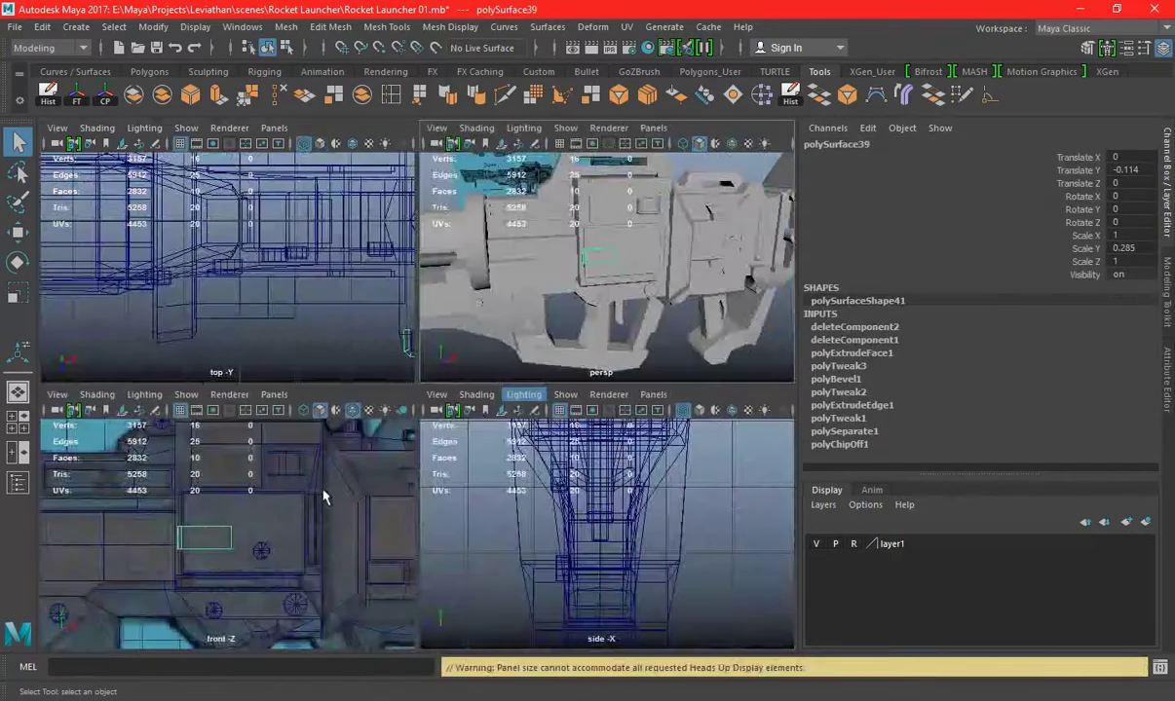
key("space")
scroll(370, 472, "up", 3)
scroll(776, 374, "up", 2)
middle_click_drag(776, 374, 564, 327, "alt")
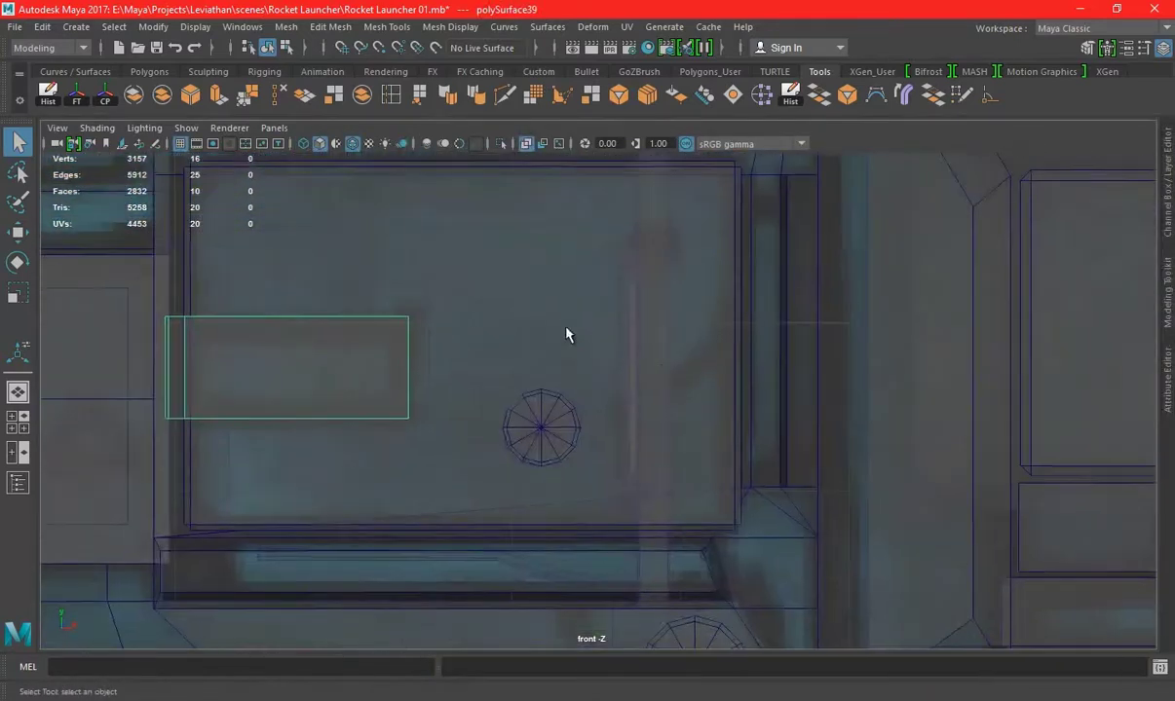
scroll(564, 328, "down", 3)
scroll(454, 344, "down", 3)
middle_click_drag(721, 394, 668, 376, "alt")
scroll(668, 376, "up", 1)
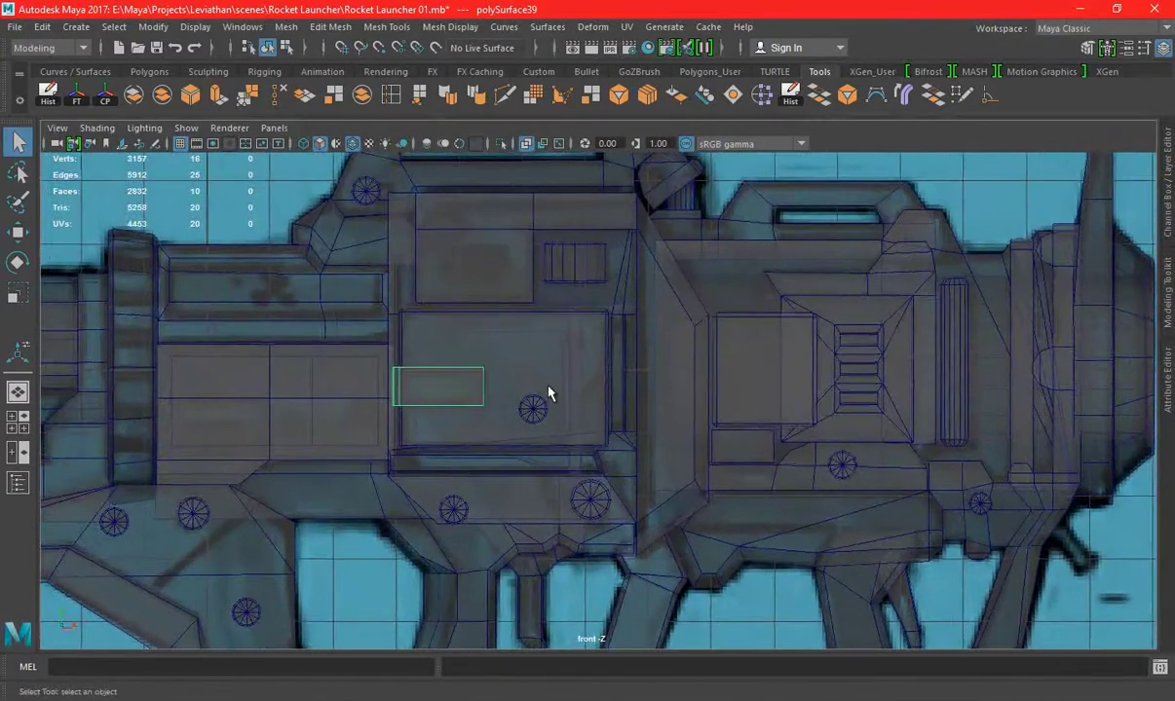
scroll(688, 399, "down", 1)
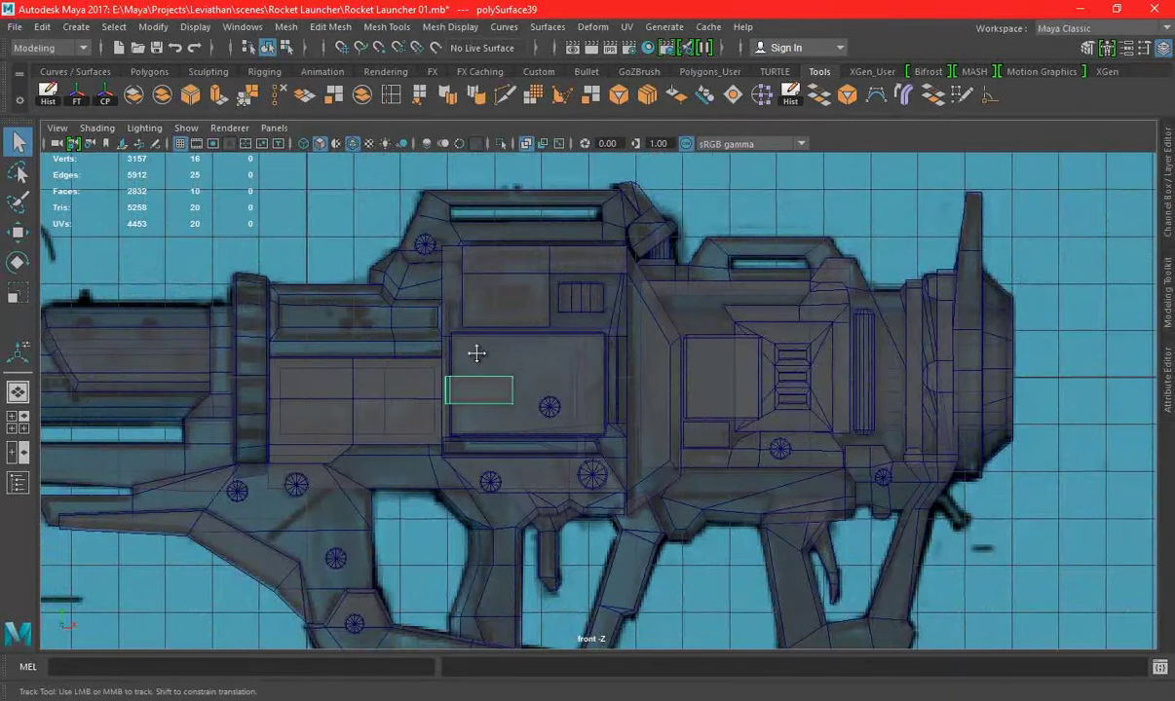
mouse_move(477, 352)
middle_mouse_down("alt")
mouse_move(979, 348)
mouse_move(762, 290)
middle_mouse_up("alt")
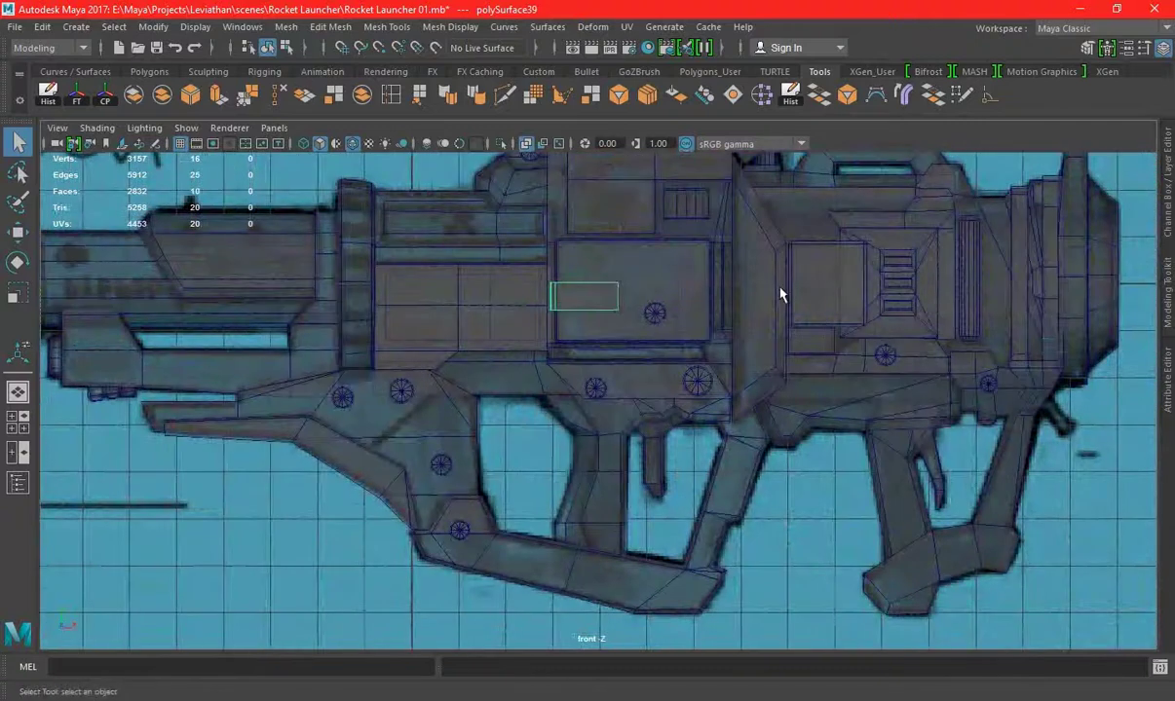
right_click_drag(763, 290, 856, 366, "alt")
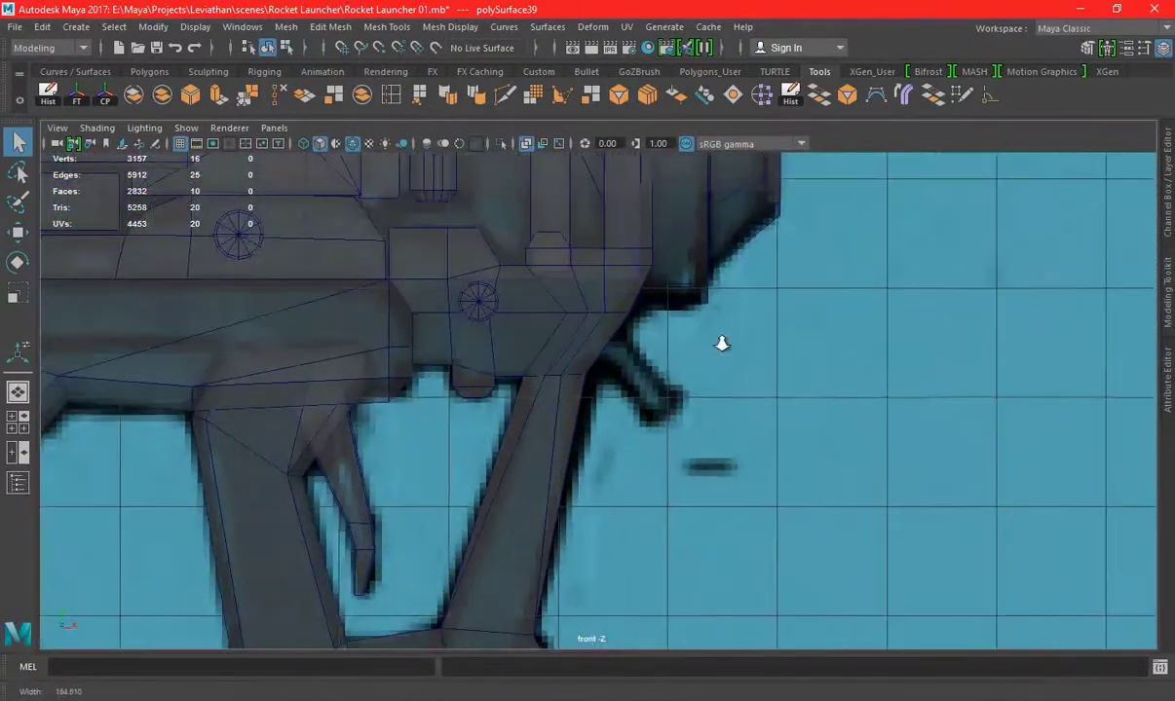
Orbit the perspective view to a side view of the launcher and open the Outliner
key("space")
key("space")
mouse_move(904, 315)
left_mouse_down("alt")
mouse_move(751, 350)
mouse_move(936, 445)
mouse_move(1026, 474)
left_mouse_up("alt")
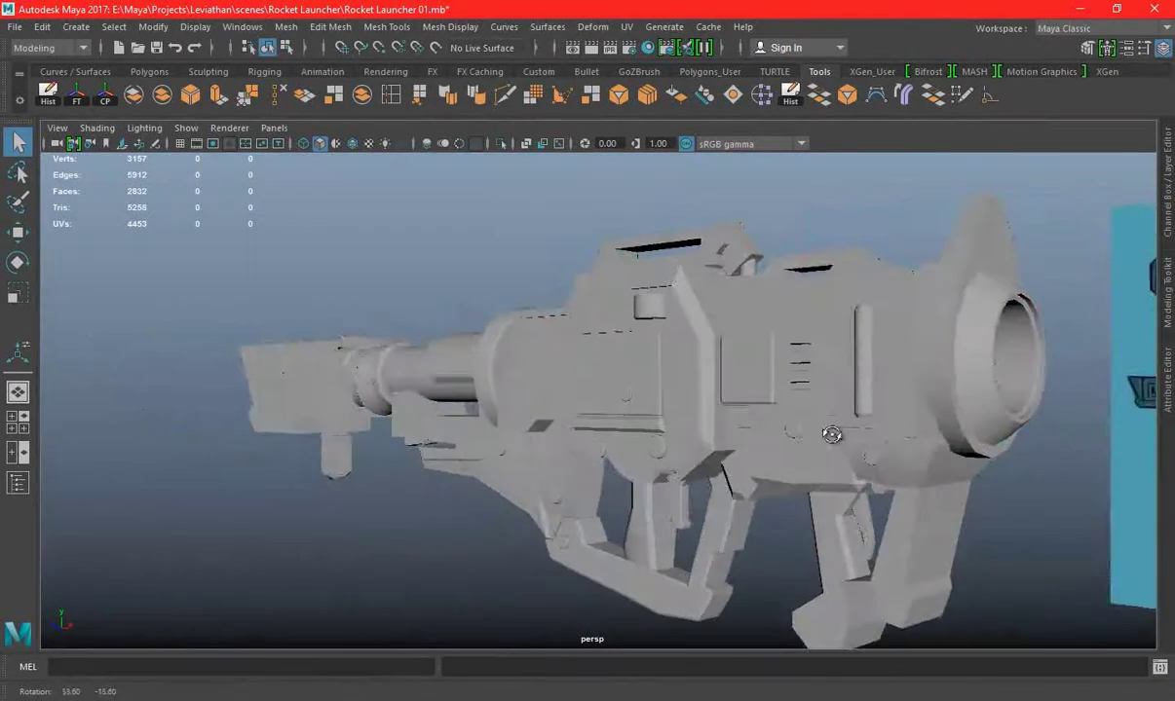
left_click_drag(1025, 473, 690, 436, "alt")
scroll(857, 487, "up", 3)
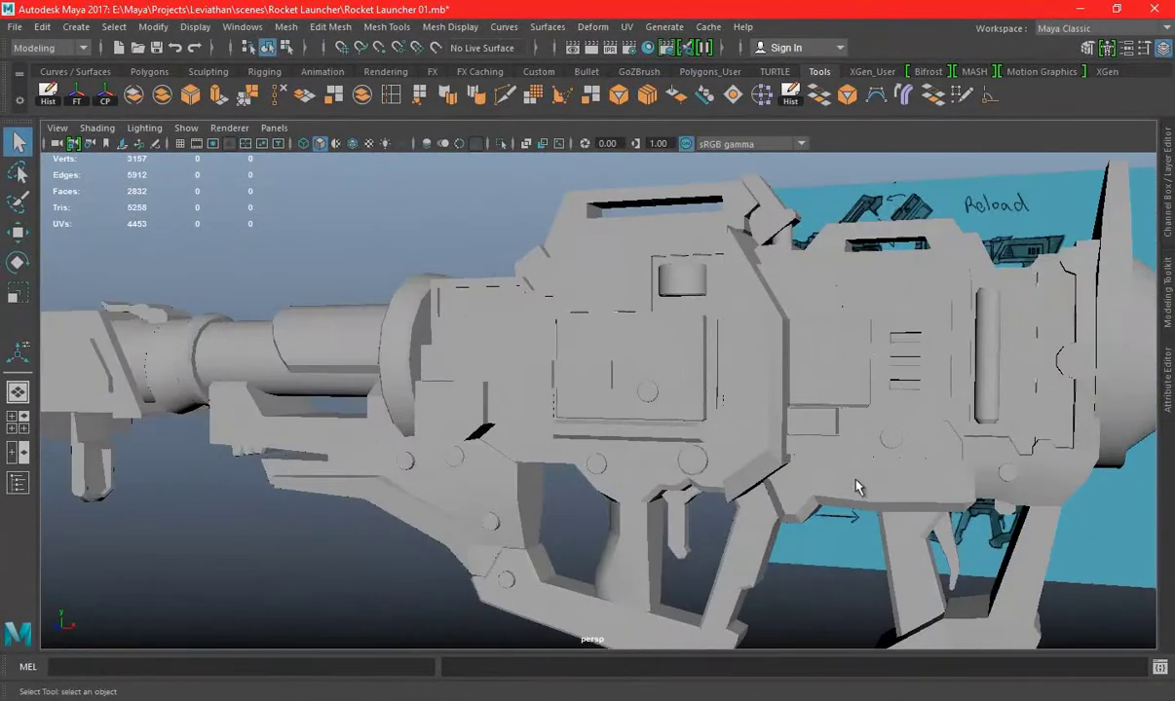
left_click_drag(857, 487, 955, 404, "alt")
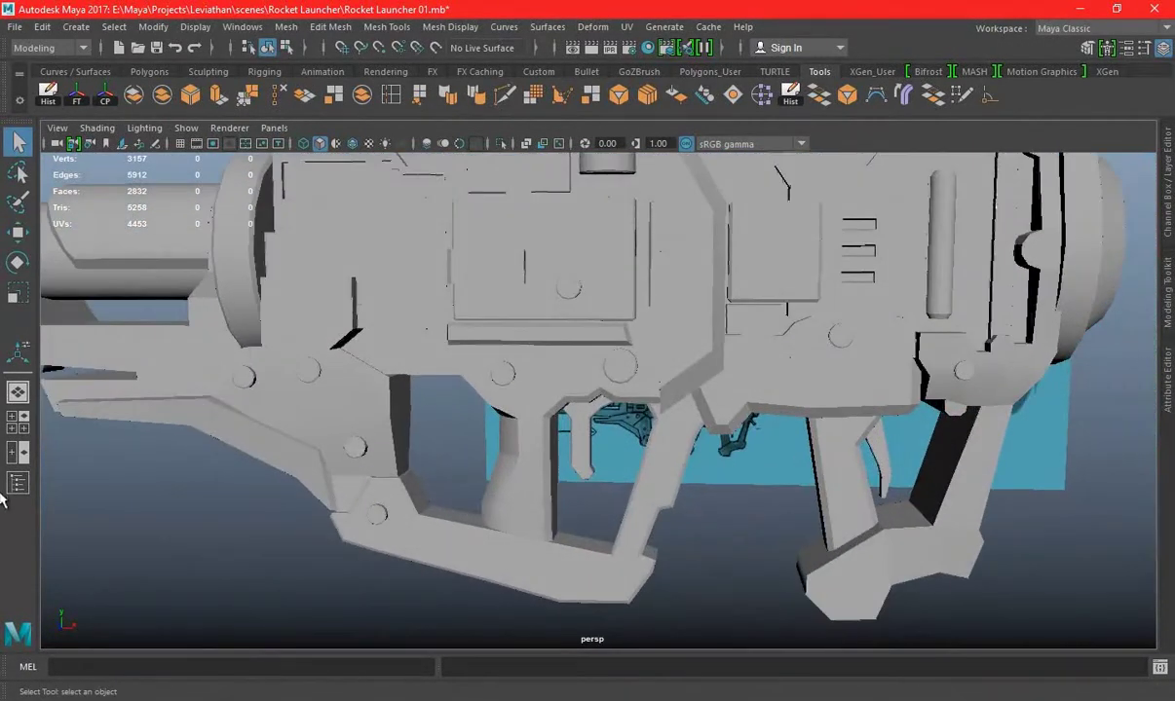
left_click(20, 485)
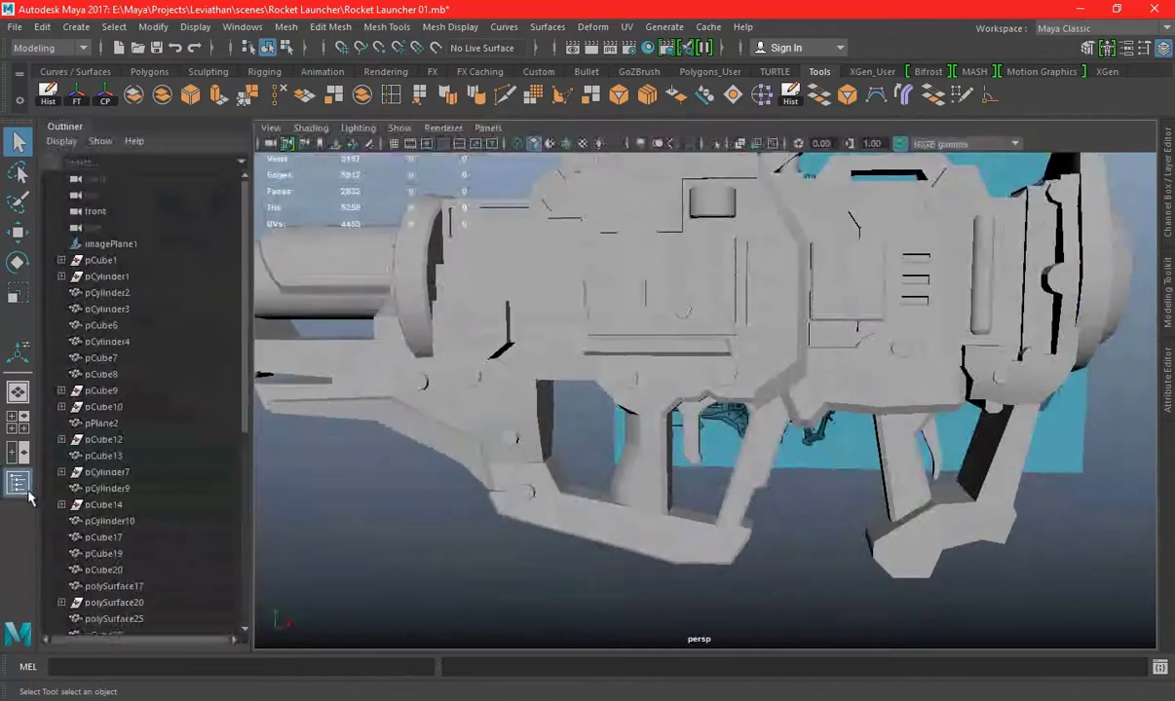
Combine Bolt_00 through Bolt_09 into a single mesh and delete history
left_click(75, 101)
scroll(171, 422, "down", 5)
left_click(100, 439)
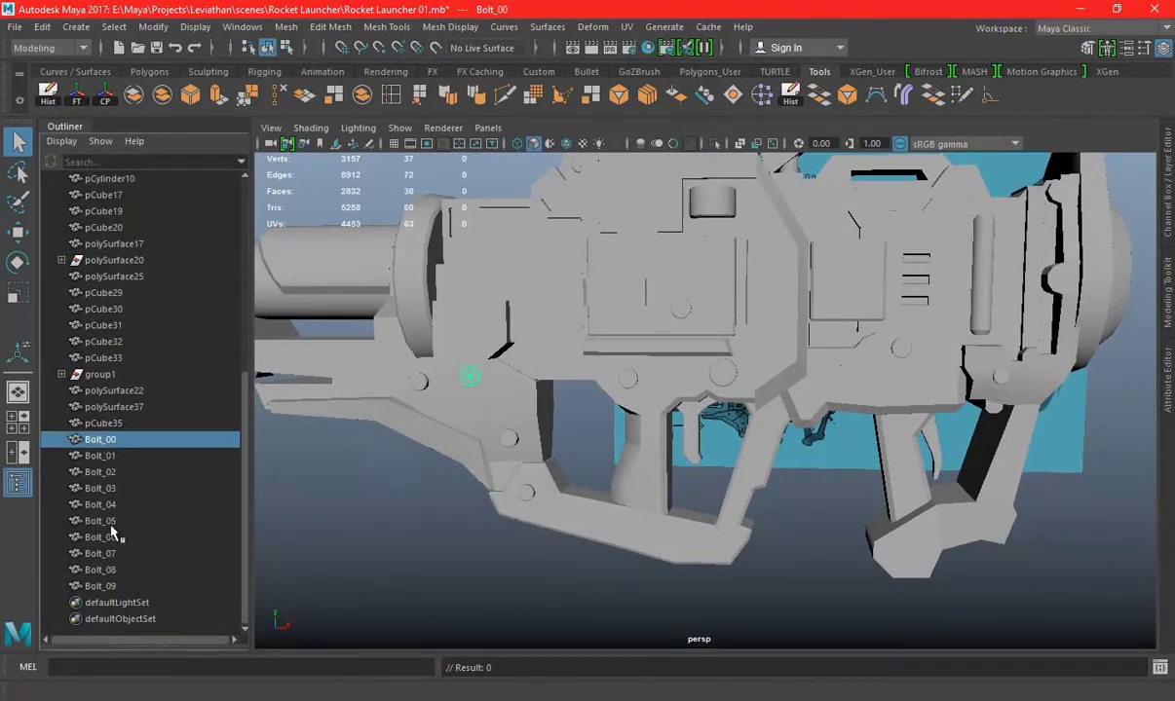
left_click(100, 587, "shift")
key("f")
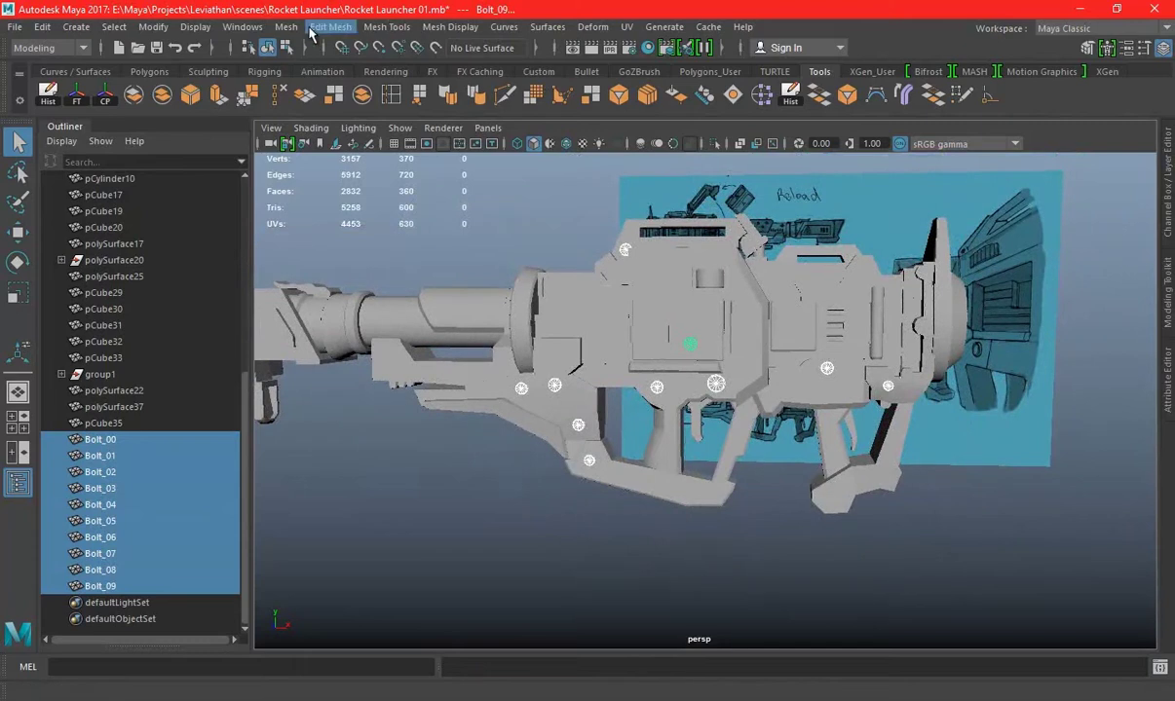
left_click(288, 27)
left_click(311, 86)
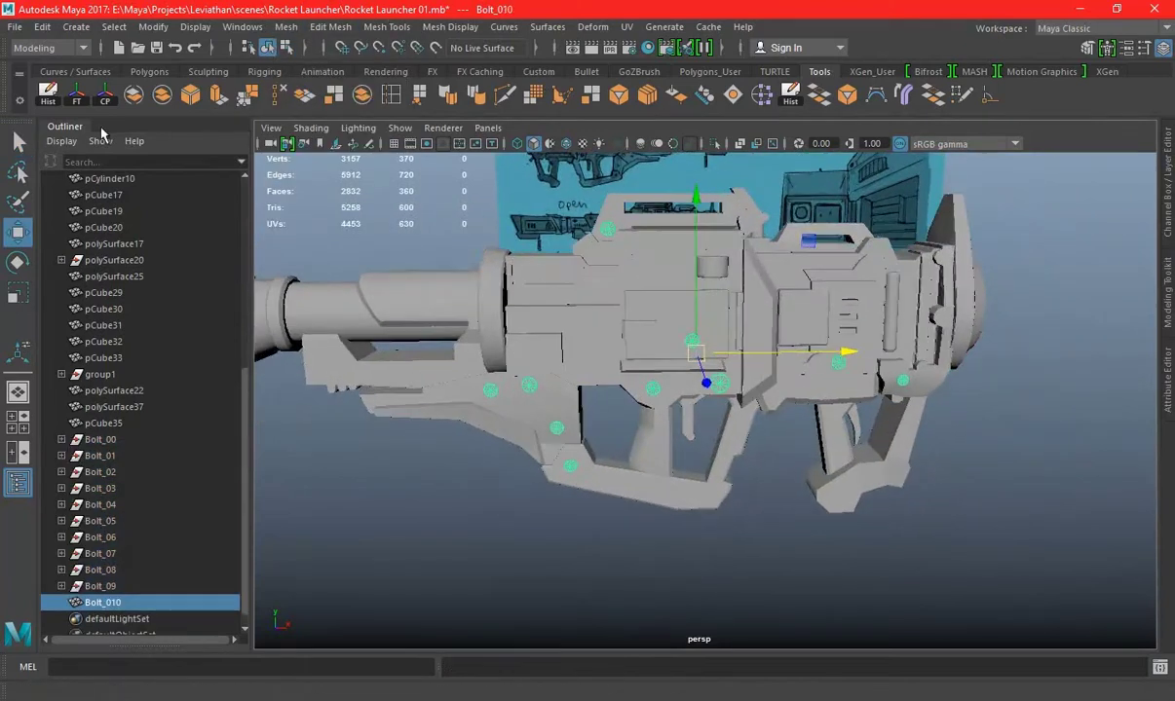
left_click(48, 94)
Deselect and orbit around the launcher to inspect the combined bolts
left_click(829, 556)
mouse_move(829, 557)
left_mouse_down("alt")
mouse_move(985, 397)
mouse_move(1135, 383)
mouse_move(986, 372)
mouse_move(901, 394)
mouse_move(991, 402)
mouse_move(750, 407)
mouse_move(881, 401)
mouse_move(749, 397)
mouse_move(910, 388)
left_mouse_up("alt")
scroll(747, 406, "up", 5)
scroll(916, 394, "down", 5)
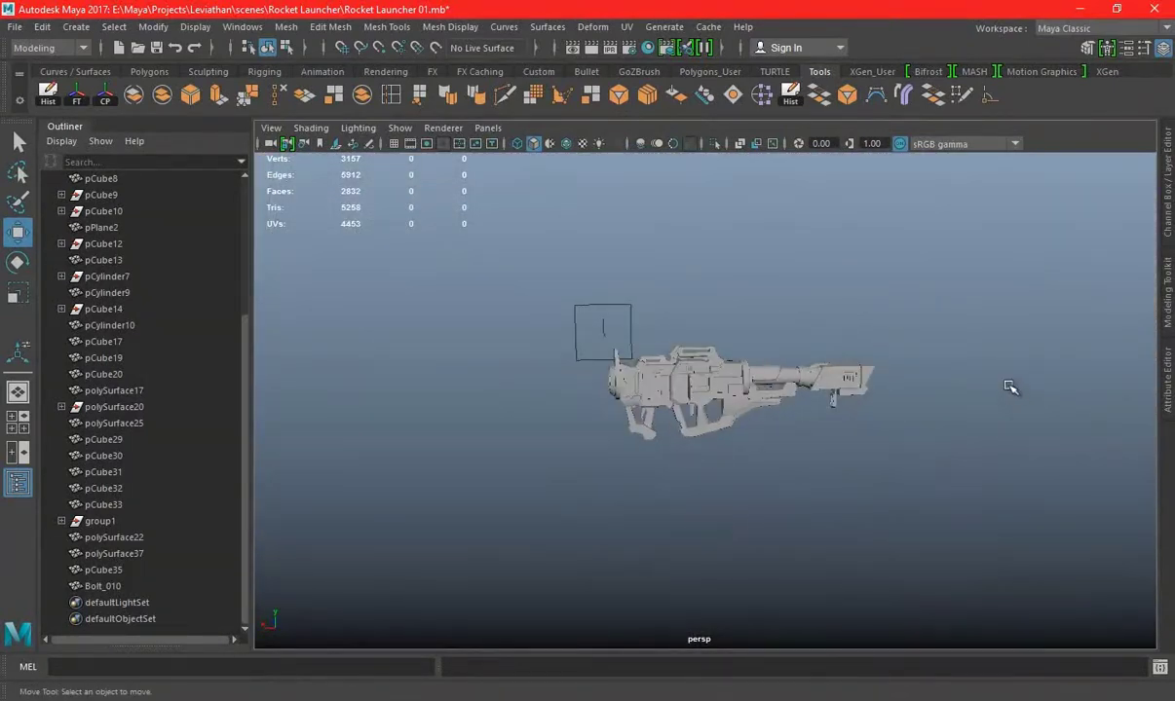
key("space")
key("space")
Enlarge the front view, then orbit the perspective view to see the launcher from below
left_click(17, 483)
scroll(115, 346, "up", 3)
scroll(598, 263, "down", 3)
scroll(318, 318, "down", 2)
scroll(381, 332, "up", 3)
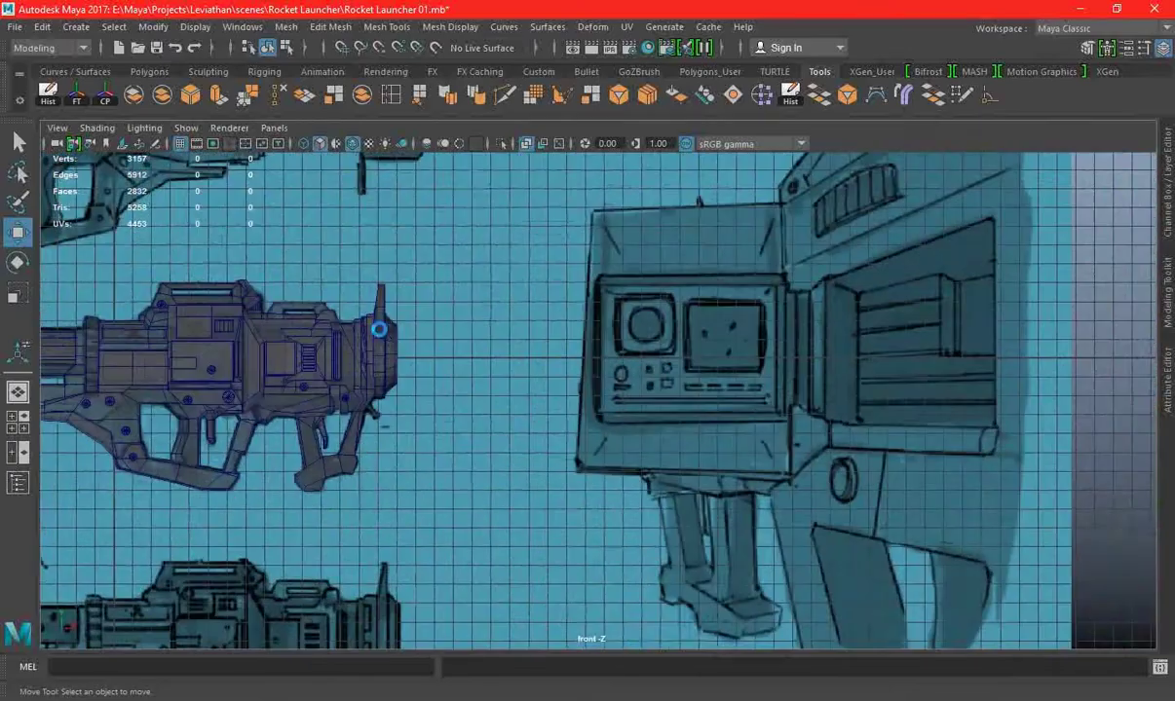
scroll(417, 371, "down", 3)
scroll(585, 372, "up", 3)
key("space")
key("space")
key("space")
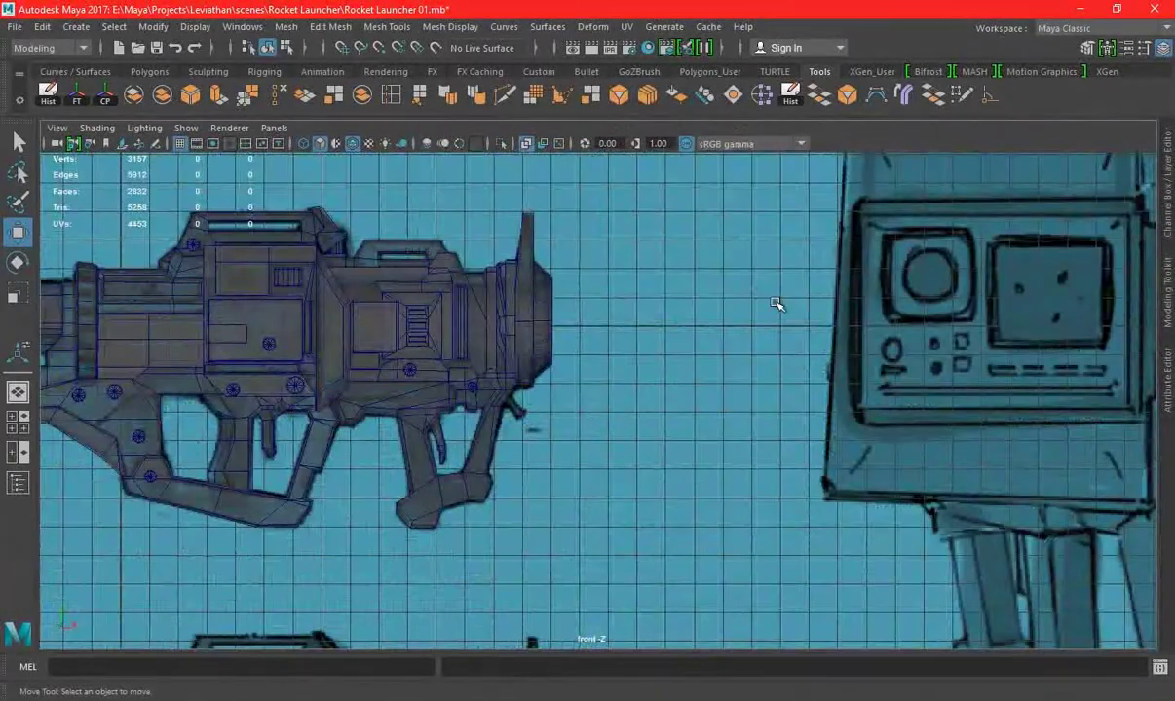
key("space")
key("space")
mouse_move(651, 446)
left_mouse_down("alt")
mouse_move(464, 389)
mouse_move(723, 397)
mouse_move(572, 398)
mouse_move(467, 380)
mouse_move(484, 363)
mouse_move(631, 430)
left_mouse_up("alt")
left_click_drag(768, 436, 722, 415, "alt")
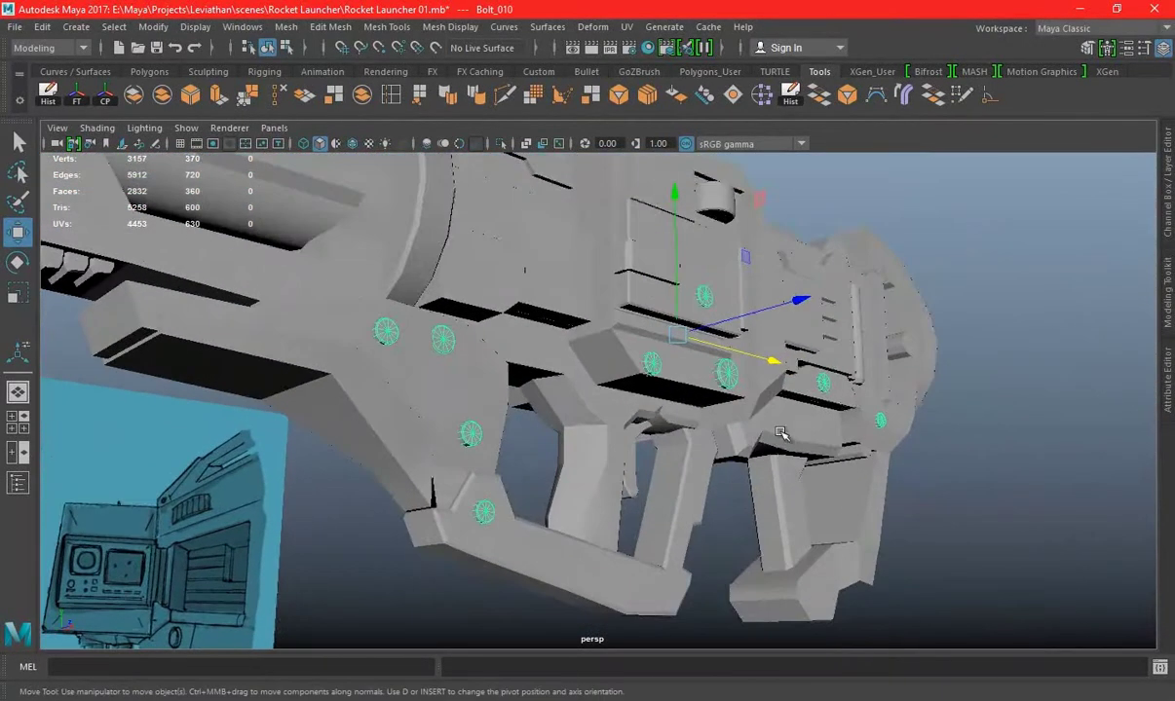
Select the faces of one bolt disc on Bolt_010 in face mode and frame them
right_click_drag(876, 249, 876, 292)
left_click(441, 336)
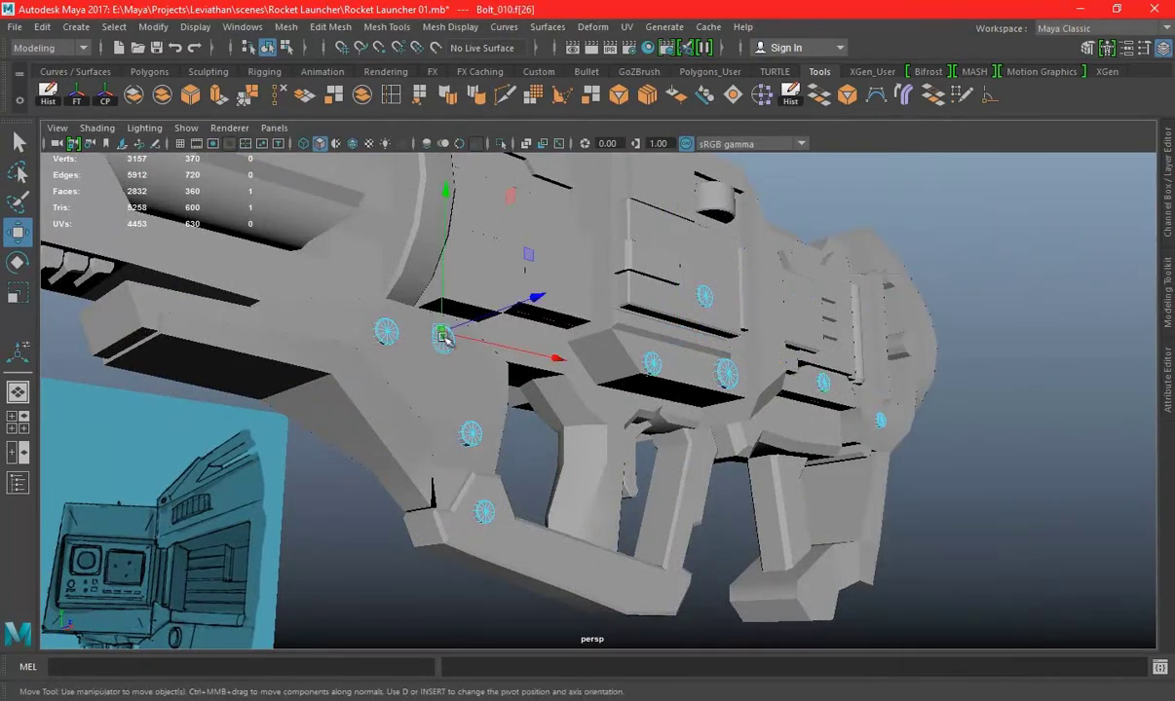
key("f")
scroll(629, 401, "down", 3)
mouse_move(629, 401)
left_mouse_down("alt")
mouse_move(751, 388)
mouse_move(600, 397)
left_mouse_up("alt")
scroll(821, 422, "down", 2)
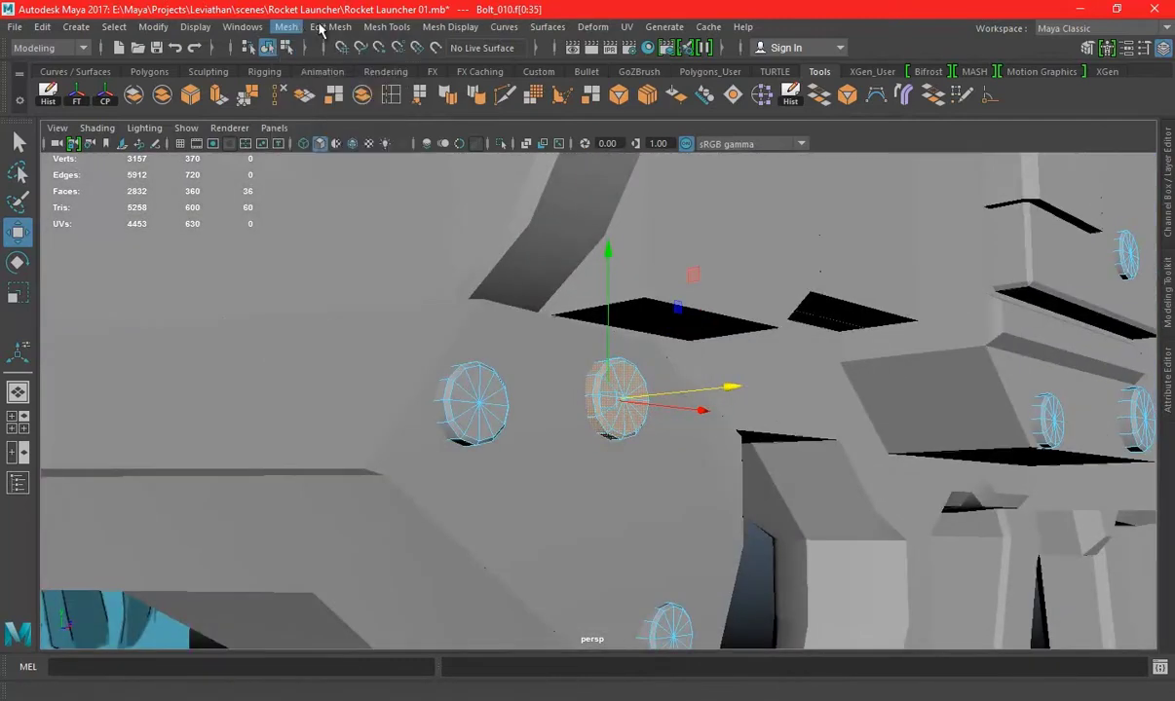
Duplicate that disc's 36 faces with Edit Mesh > Duplicate, raising the face count to 396
left_click(323, 27)
left_click(373, 460)
scroll(1040, 537, "down", 3)
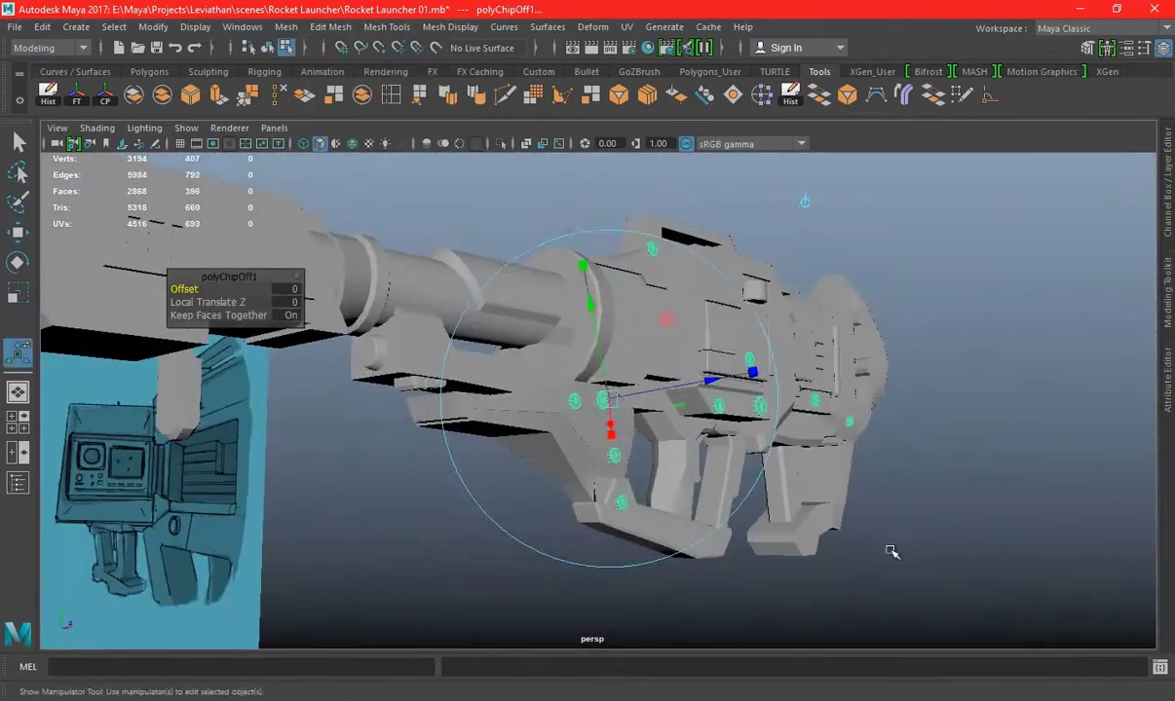
left_click_drag(892, 550, 818, 464, "alt")
Switch back to object mode so the copied bolt disc is selected as a whole object
right_click(582, 255)
left_click(628, 220)
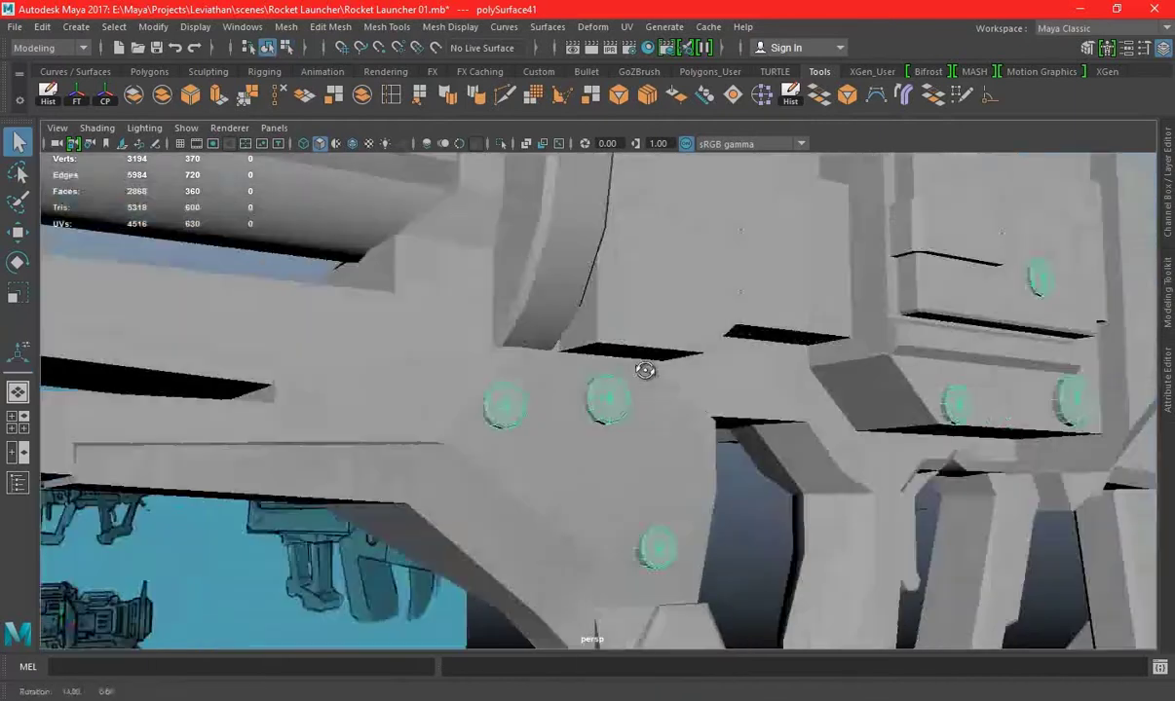
scroll(599, 404, "up", 3)
key("w")
key("ctrl+z")
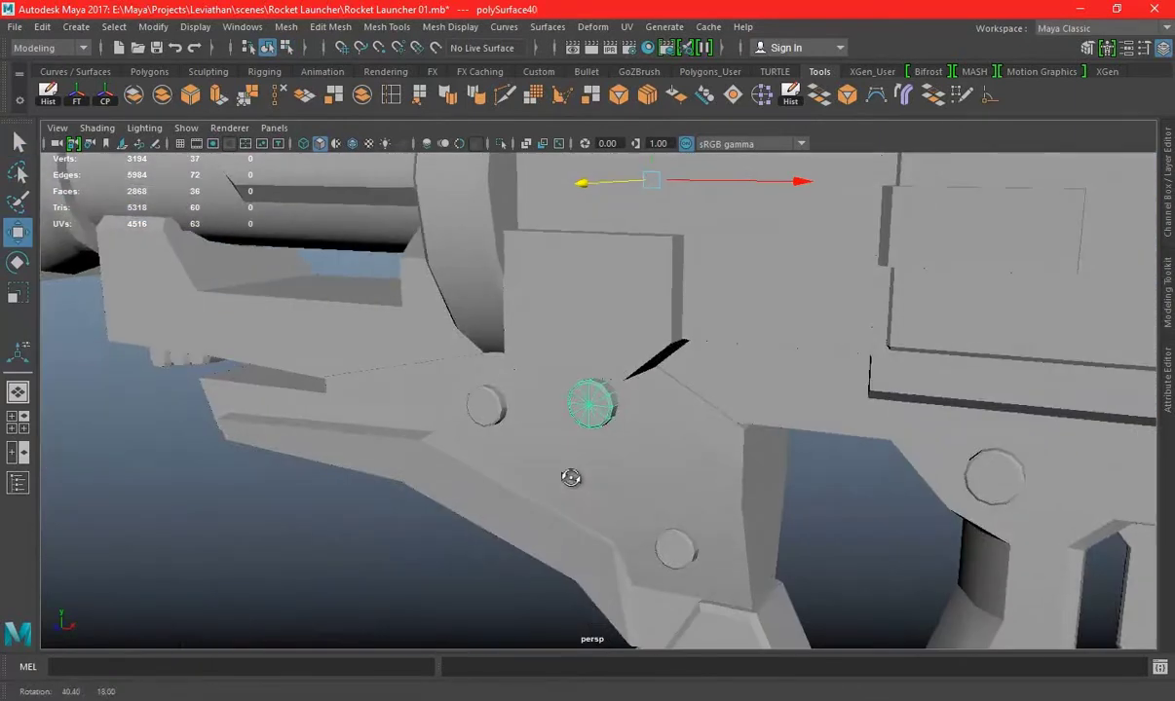
mouse_move(467, 390)
left_mouse_down("alt")
mouse_move(768, 459)
mouse_move(735, 446)
left_mouse_up("alt")
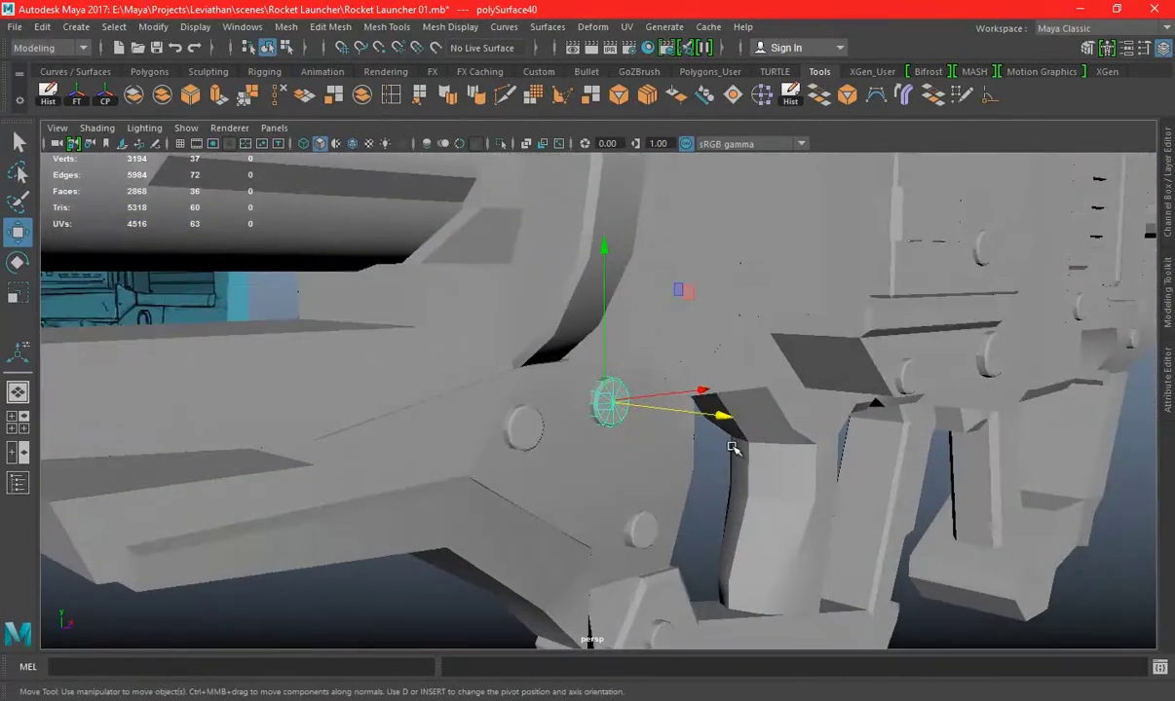
Rotate the copied disc 75° and slide it onto the launcher's side near the grip
key("e")
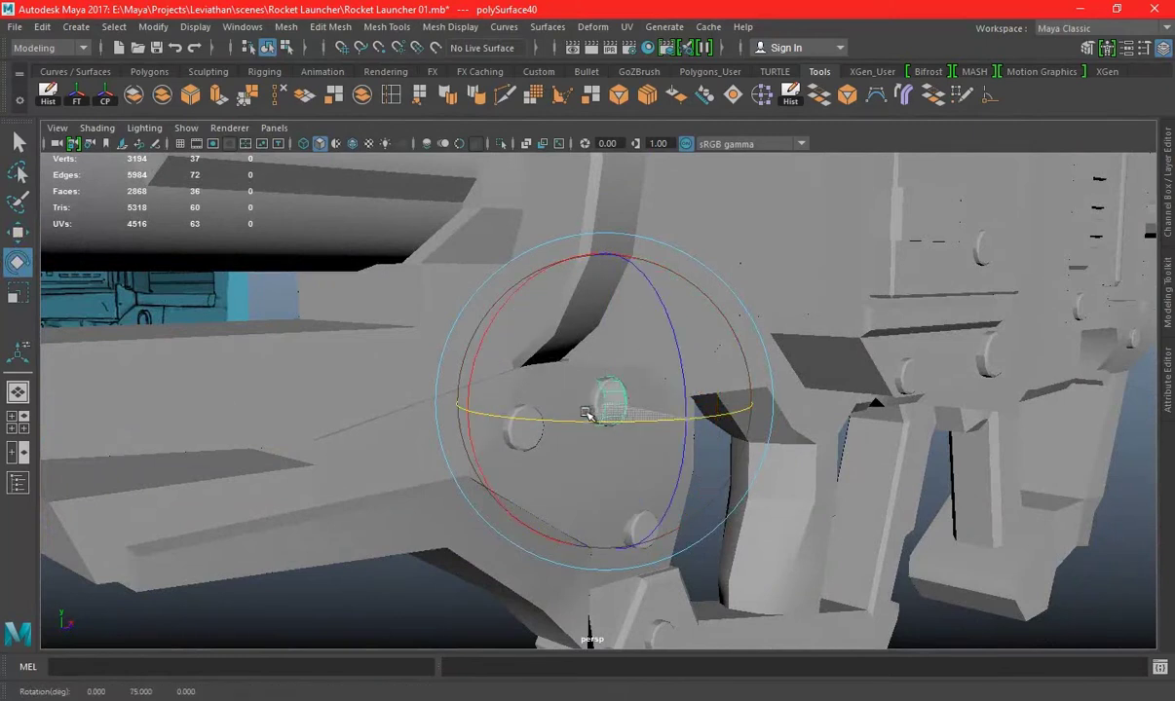
left_click_drag(798, 426, 669, 412, "alt")
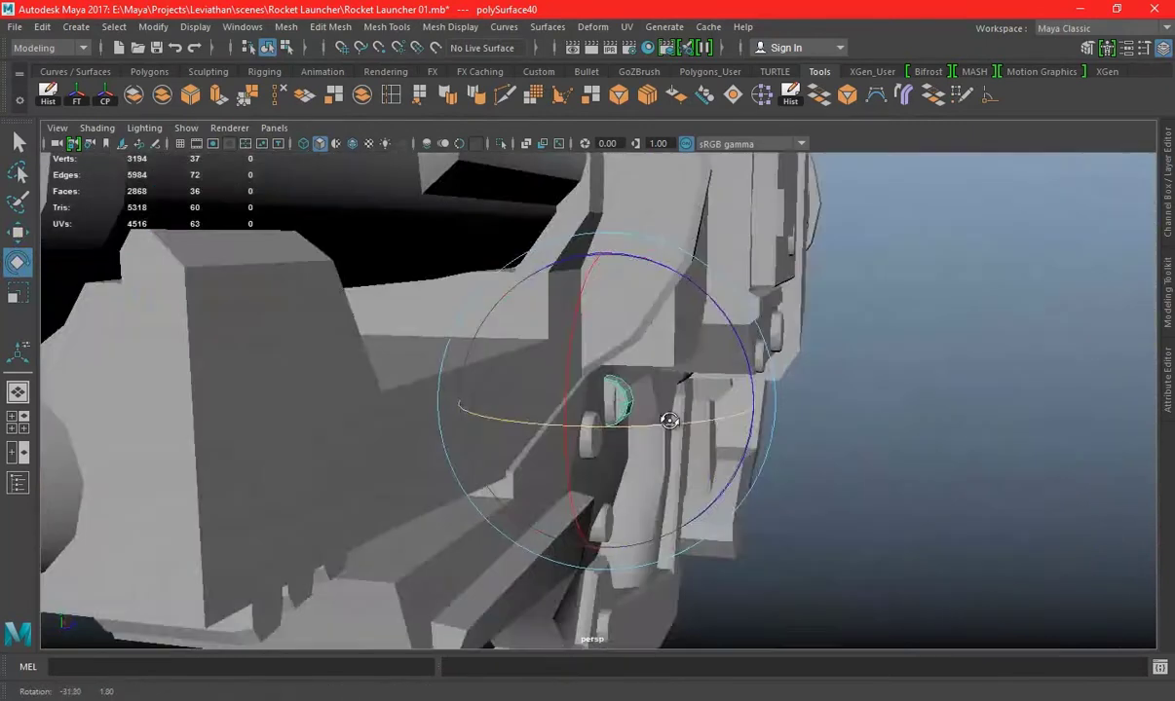
key("space")
key("space")
right_click_drag(689, 324, 265, 249, "alt")
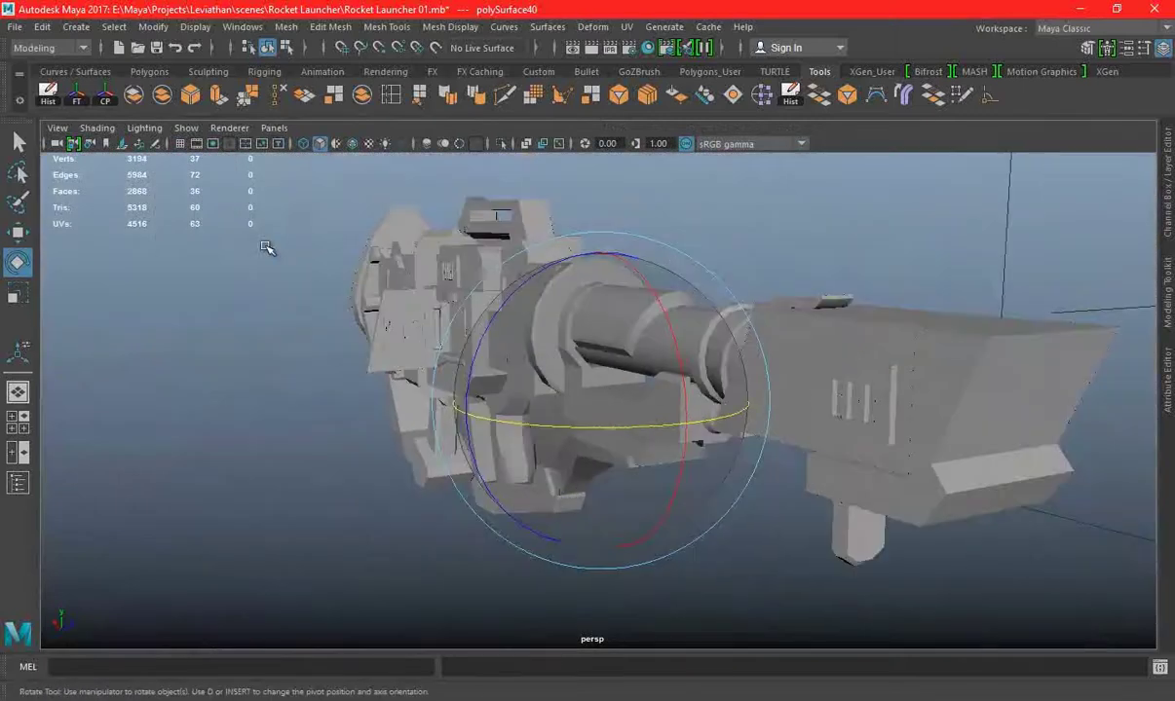
left_click_drag(265, 249, 572, 348, "alt")
key("w")
left_click_drag(675, 362, 579, 382)
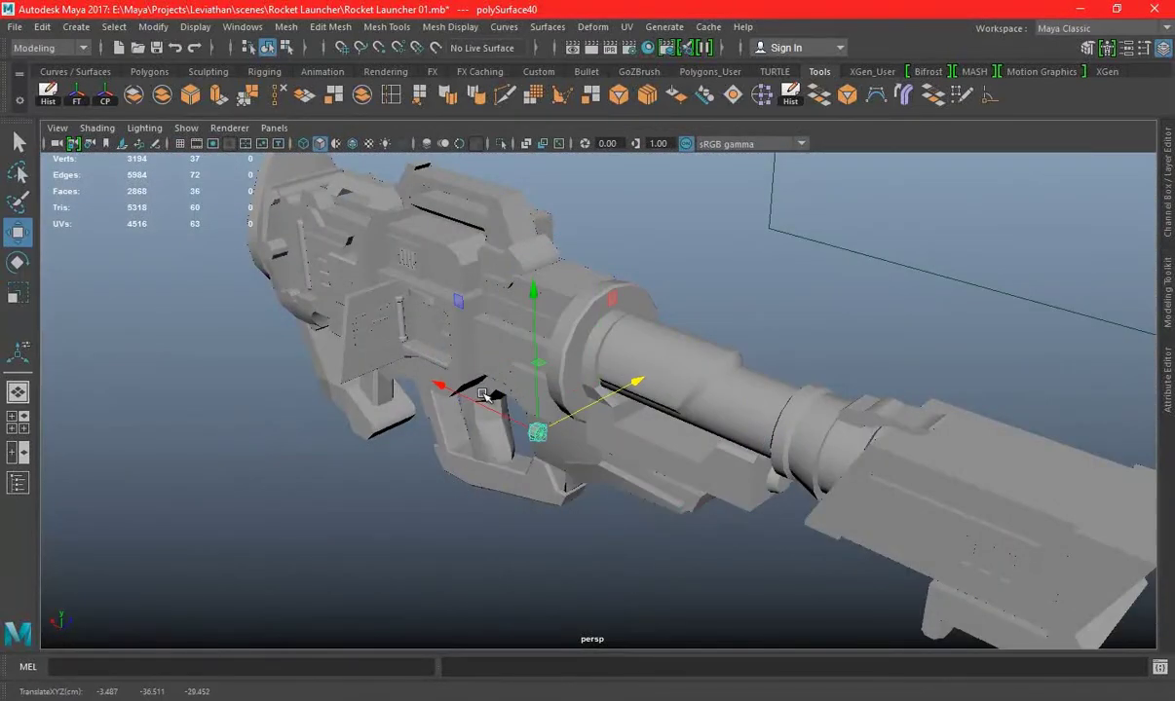
Select the small cylinder beside the side door panel and frame it in perspective
key("f")
mouse_move(634, 323)
left_mouse_down("alt")
mouse_move(674, 291)
mouse_move(747, 412)
mouse_move(652, 373)
left_mouse_up("alt")
left_click(677, 422)
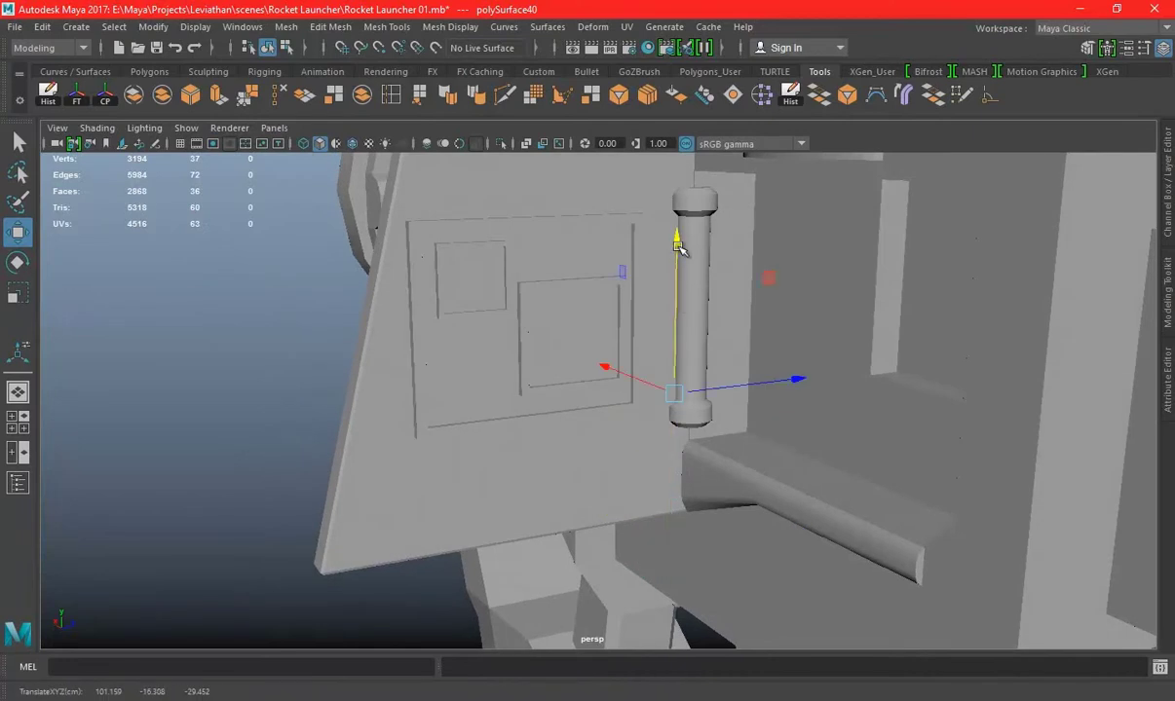
left_click_drag(677, 421, 752, 394, "alt")
mouse_move(611, 410)
left_mouse_down("alt")
mouse_move(625, 402)
mouse_move(524, 414)
left_mouse_up("alt")
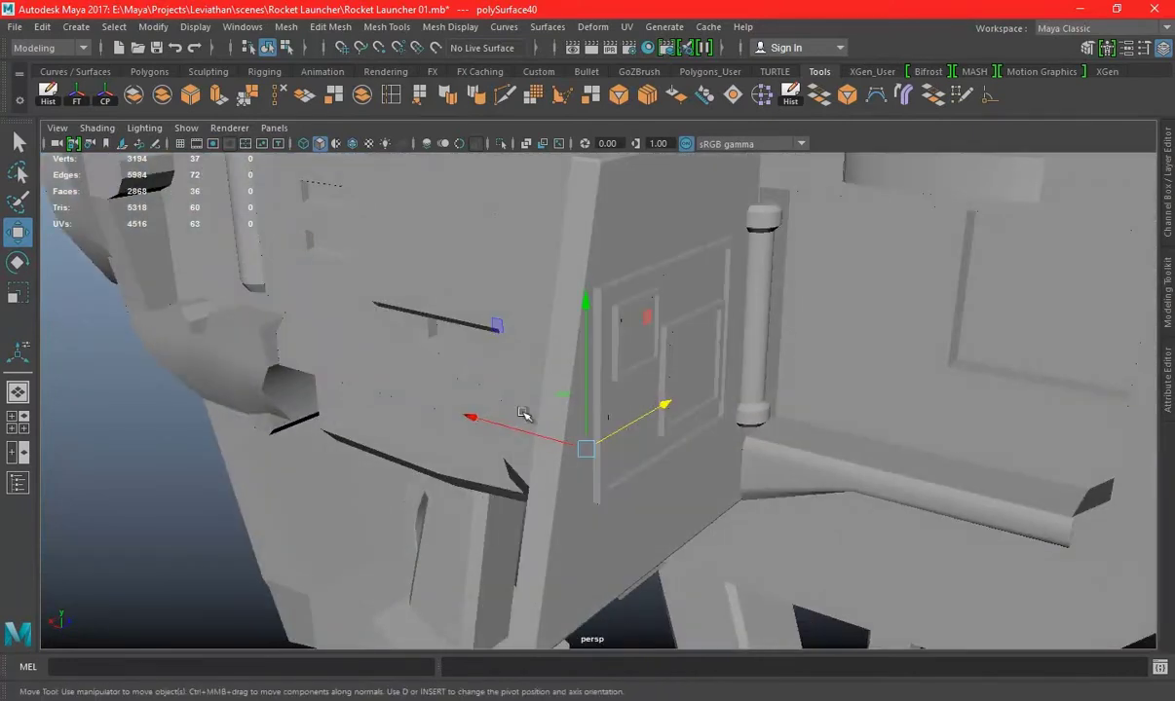
scroll(587, 438, "down", 5)
scroll(600, 280, "down", 3)
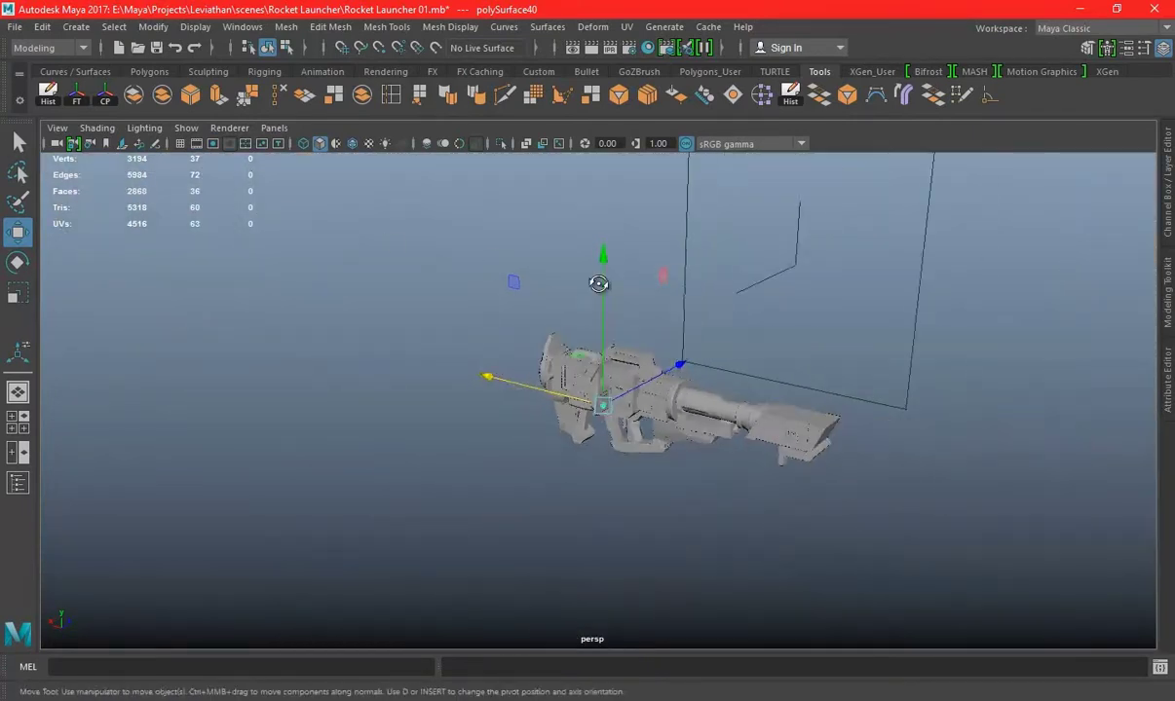
key("space")
key("space")
key("space")
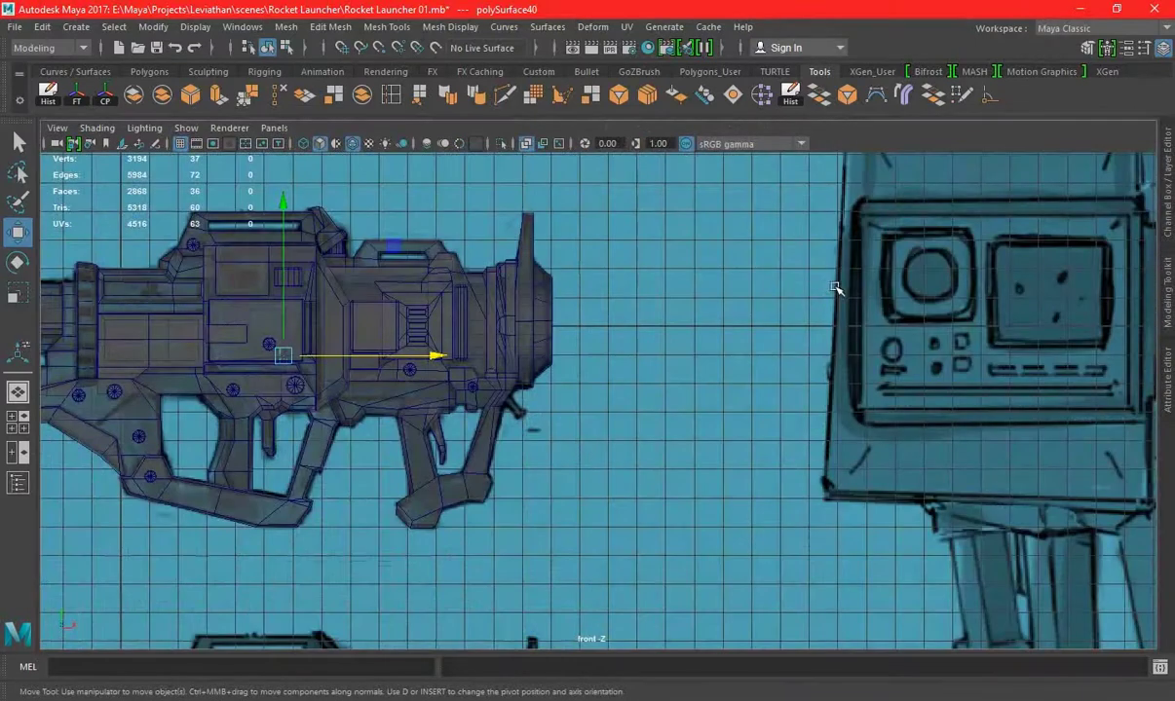
key("space")
key("space")
key("f")
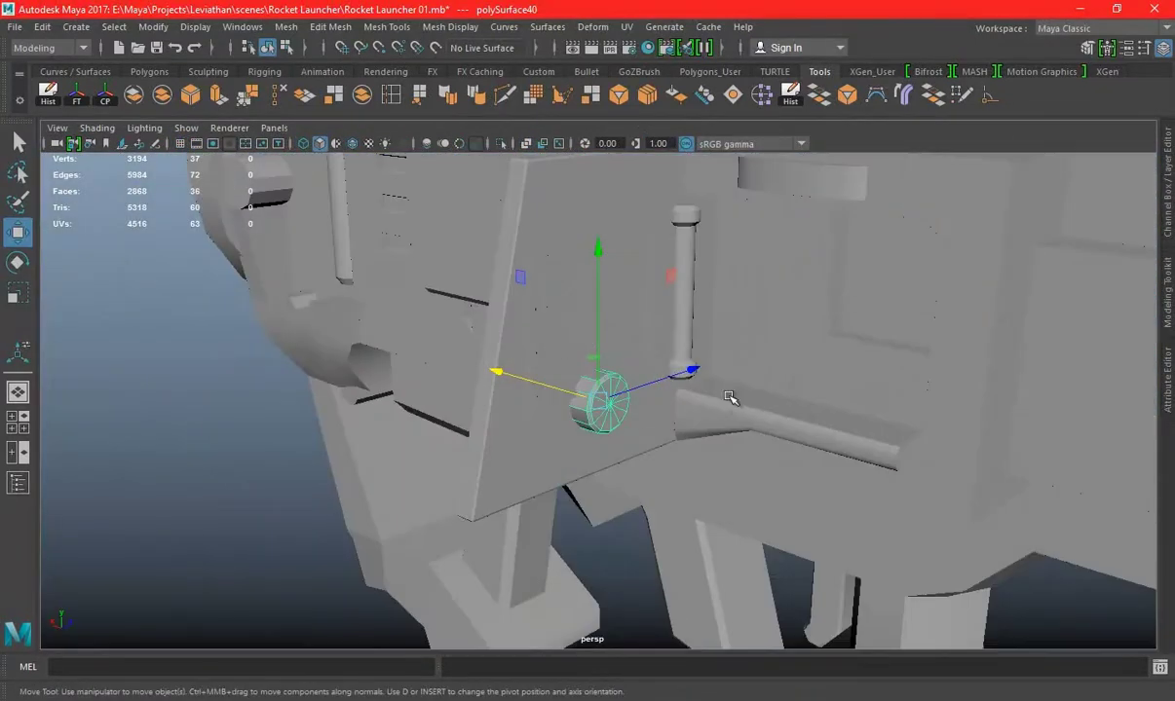
Scale the cylinder flat into a thin disc
key("r")
left_click_drag(577, 367, 551, 380, "alt")
right_click_drag(551, 380, 949, 535, "alt")
left_click_drag(949, 534, 701, 456, "alt")
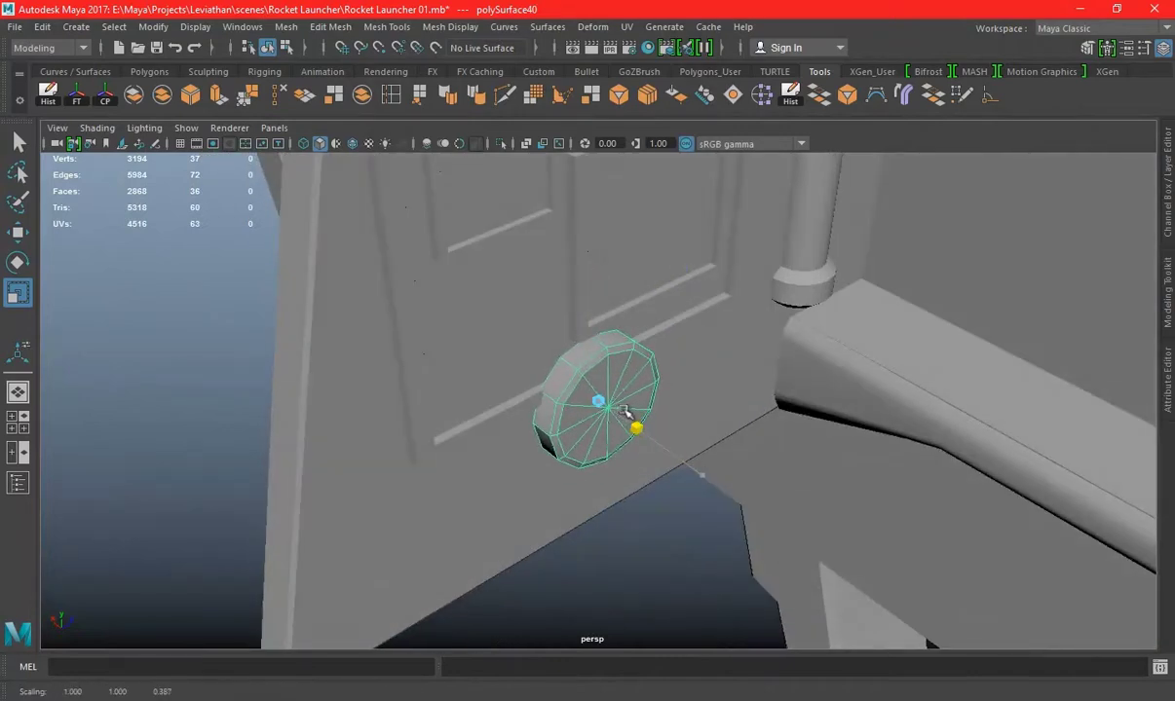
mouse_move(606, 405)
left_mouse_down("alt")
mouse_move(747, 485)
mouse_move(619, 399)
mouse_move(670, 149)
mouse_move(632, 197)
mouse_move(711, 372)
left_mouse_up("alt")
Move the disc left into the small square recess and enable Wireframe on Shaded
key("w")
right_click_drag(711, 372, 681, 385, "alt")
key("e")
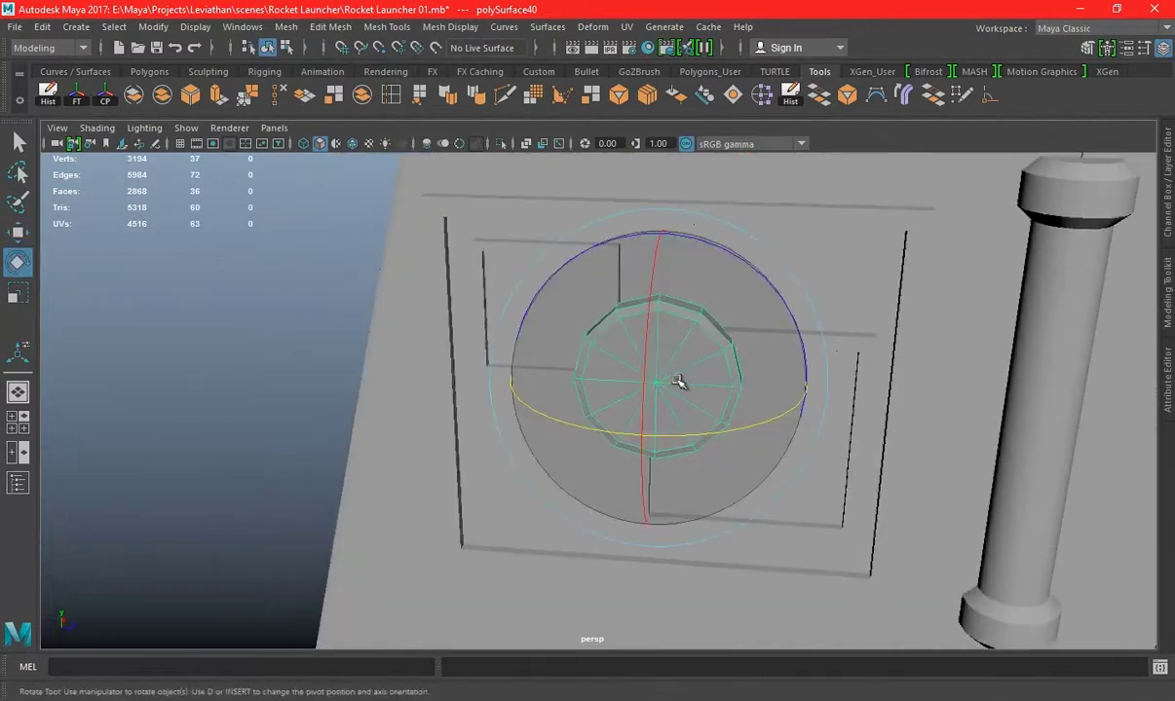
key("r")
key("w")
mouse_move(631, 366)
left_mouse_down("alt")
mouse_move(753, 322)
mouse_move(660, 310)
mouse_move(345, 135)
left_mouse_up("alt")
left_click(352, 144)
Check the disc's depth and fit in the recess from several angles
left_click_drag(585, 322, 616, 296, "alt")
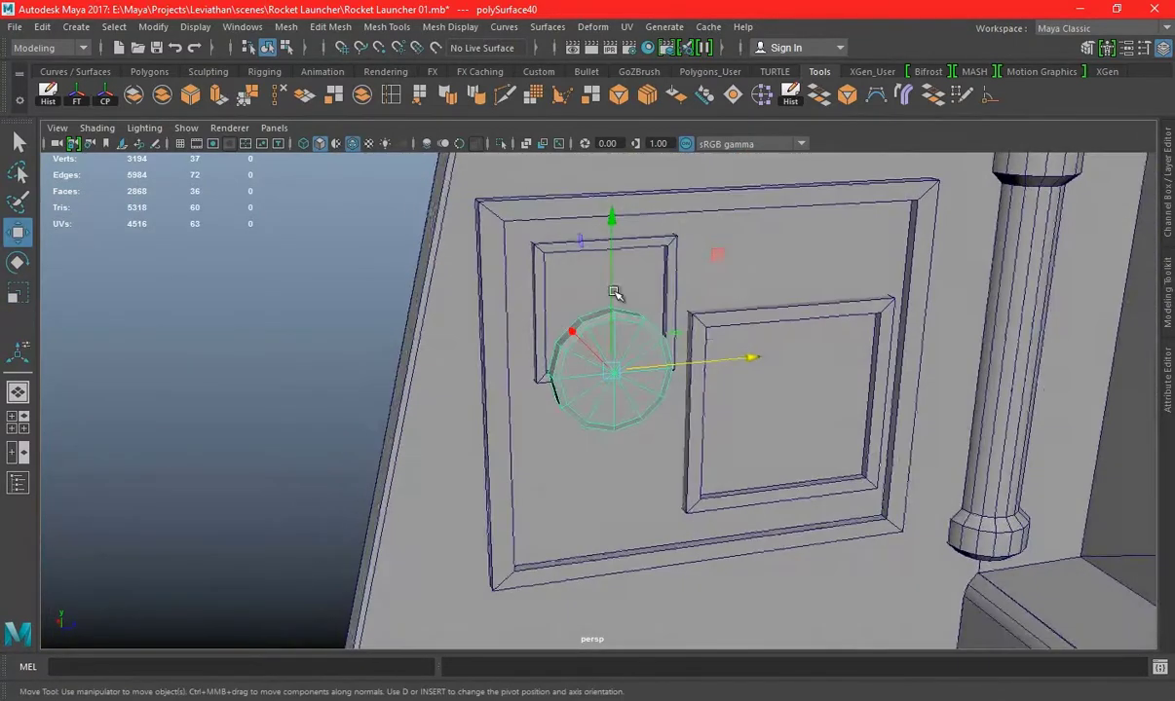
mouse_move(550, 407)
left_mouse_down("alt")
mouse_move(735, 425)
mouse_move(730, 361)
left_mouse_up("alt")
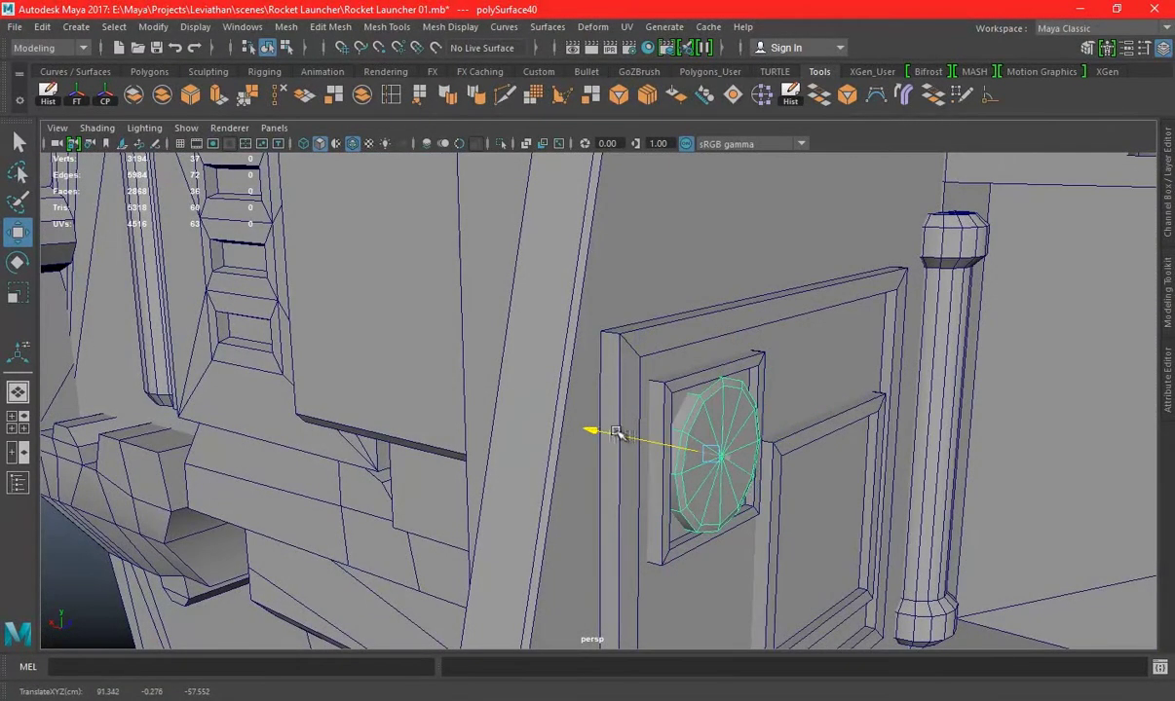
key("f")
mouse_move(886, 406)
left_mouse_down("alt")
mouse_move(419, 328)
mouse_move(610, 388)
mouse_move(600, 385)
left_mouse_up("alt")
key("e")
key("r")
key("w")
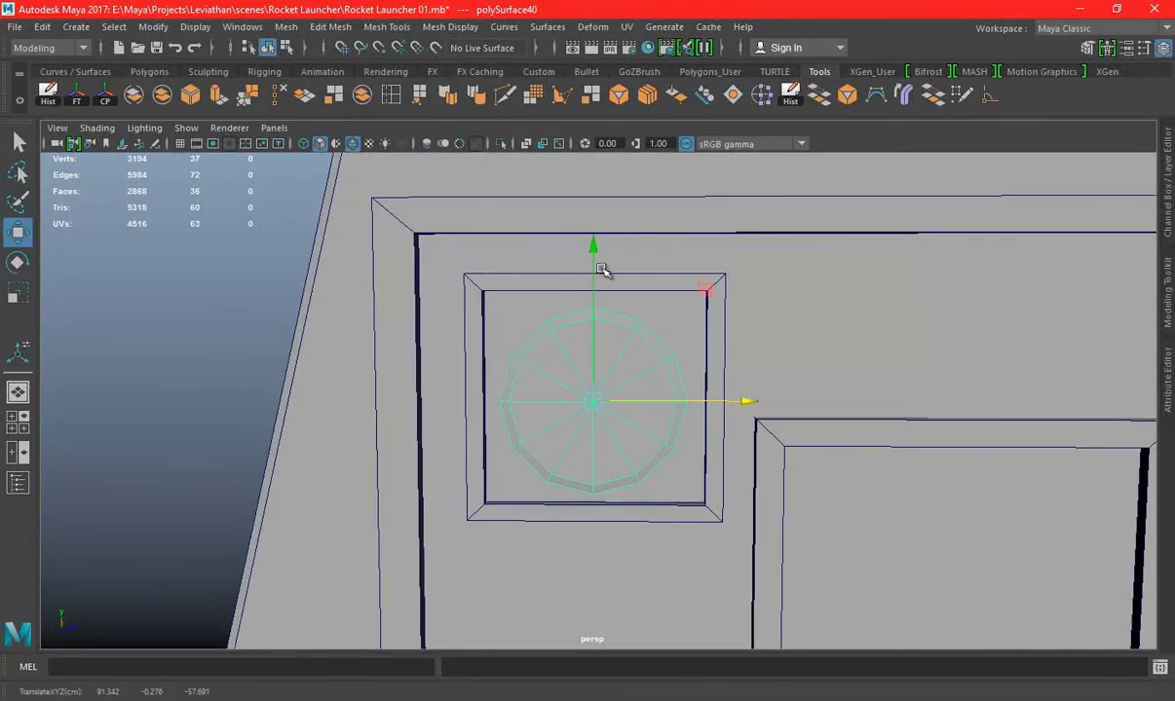
scroll(594, 263, "down", 3)
mouse_move(598, 325)
left_mouse_down("alt")
mouse_move(891, 336)
mouse_move(553, 303)
left_mouse_up("alt")
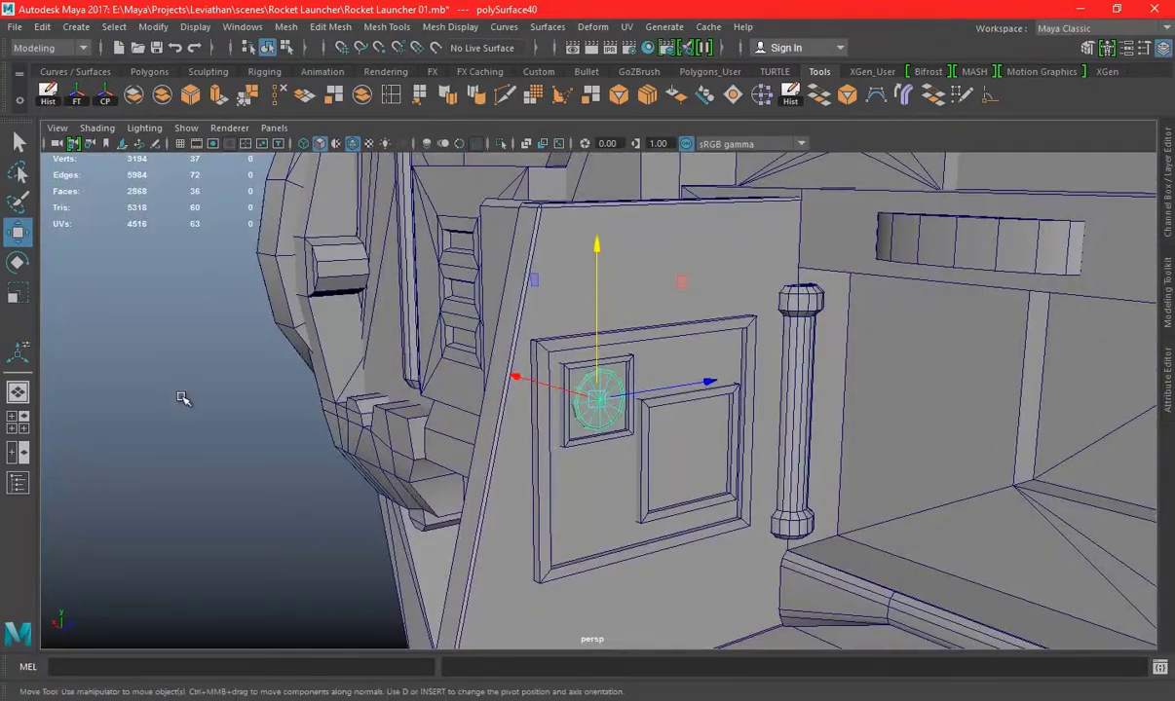
scroll(182, 398, "down", 5)
mouse_move(182, 398)
left_mouse_down("alt")
mouse_move(611, 299)
mouse_move(837, 325)
mouse_move(799, 351)
mouse_move(573, 348)
mouse_move(625, 370)
mouse_move(414, 367)
left_mouse_up("alt")
Select the bolt faces on the launcher body and duplicate them into a new bolts object
scroll(611, 299, "down", 3)
scroll(625, 370, "up", 5)
left_click(414, 367)
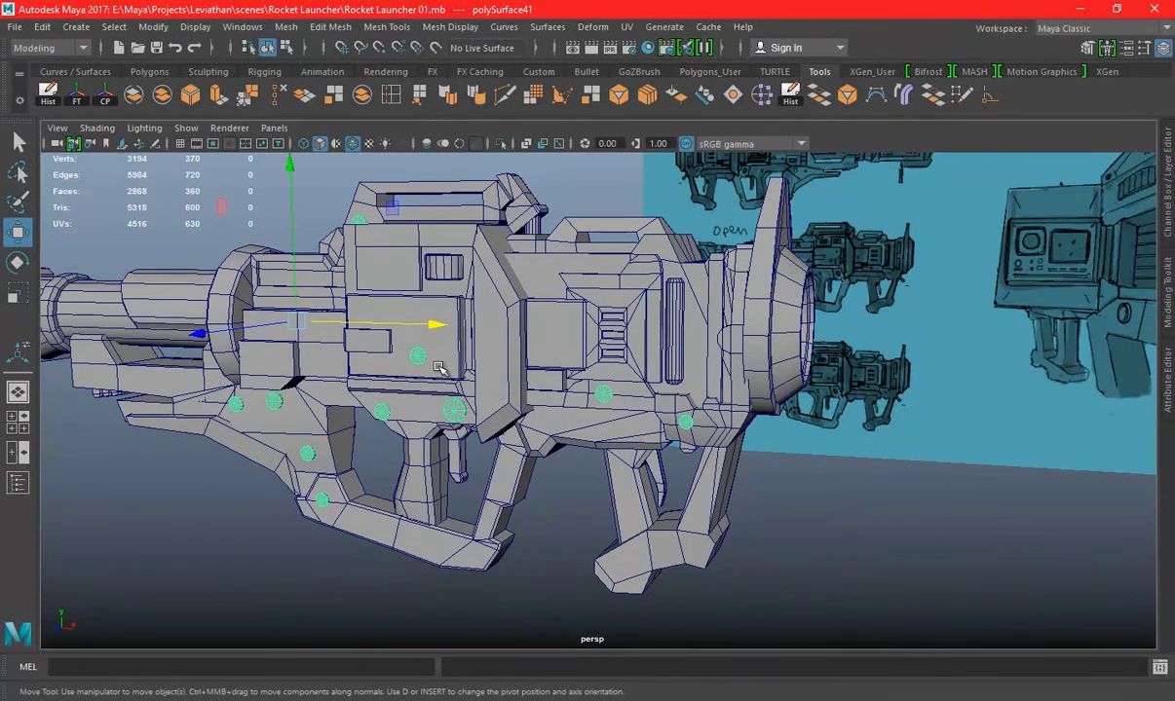
scroll(348, 412, "up", 5)
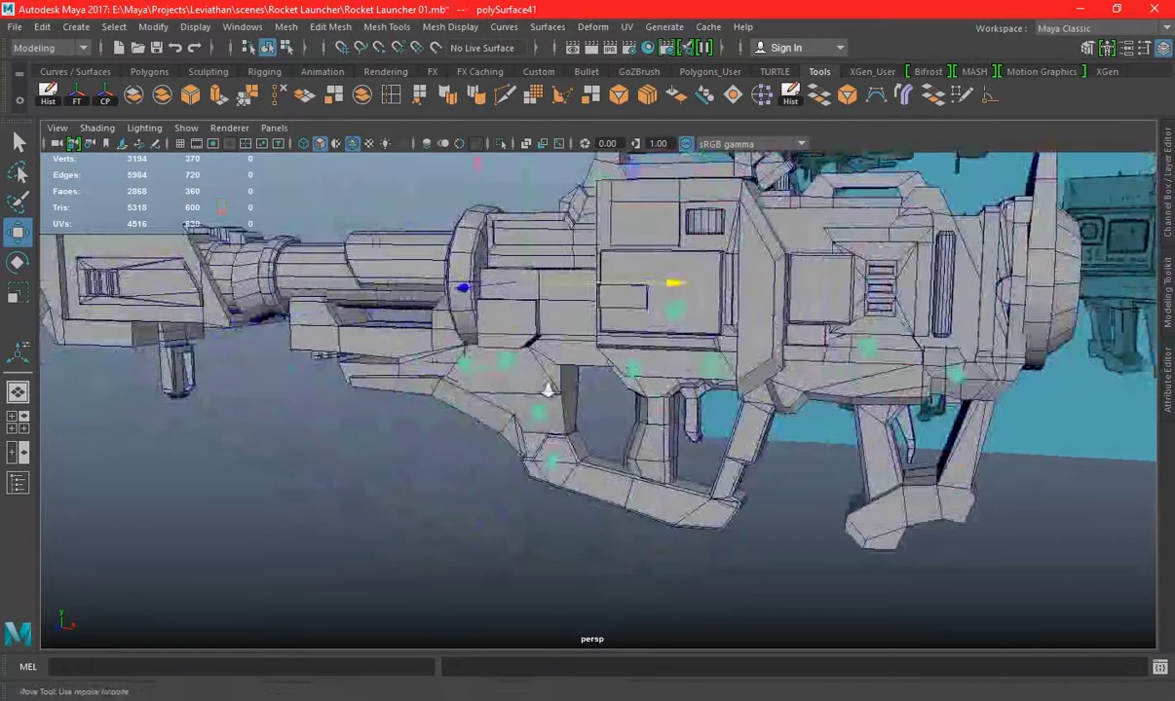
scroll(293, 484, "up", 4)
right_click_drag(282, 261, 397, 317)
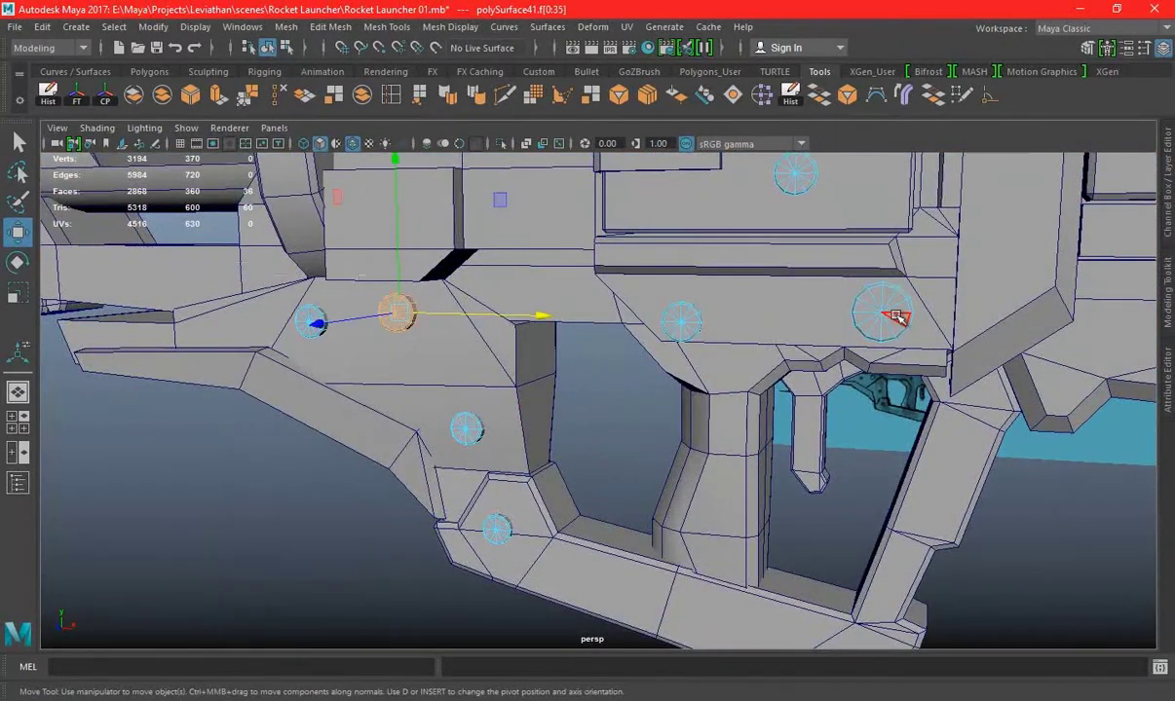
left_click(285, 27)
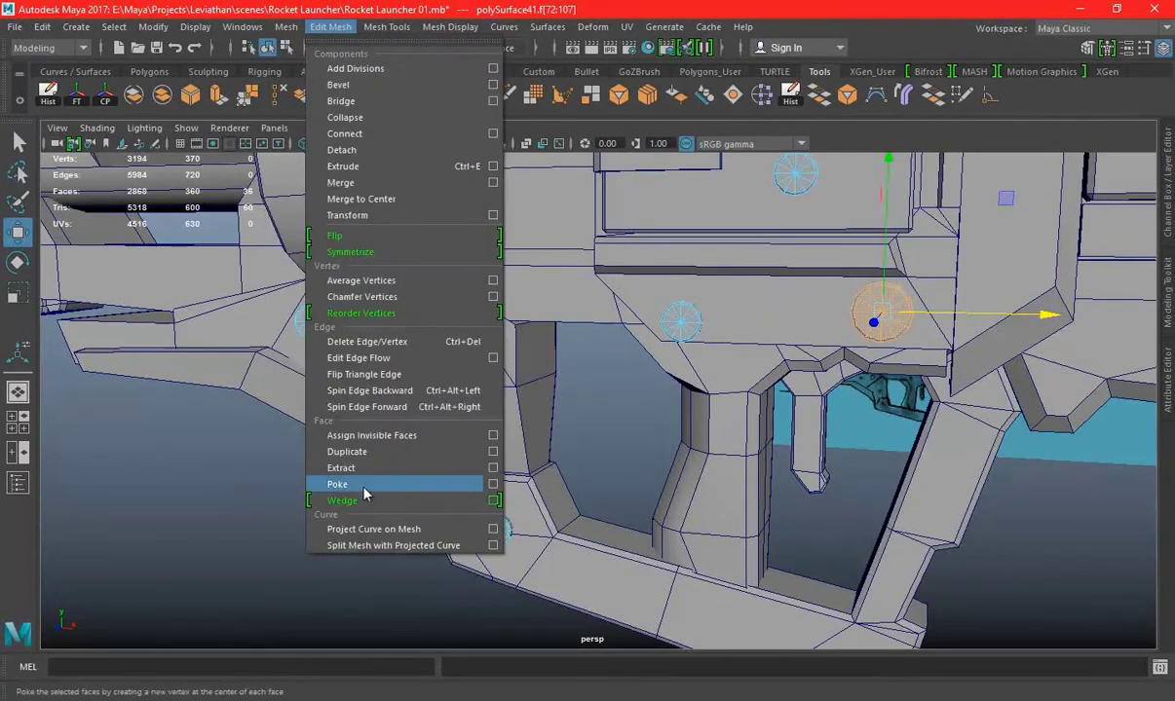
left_click(376, 454)
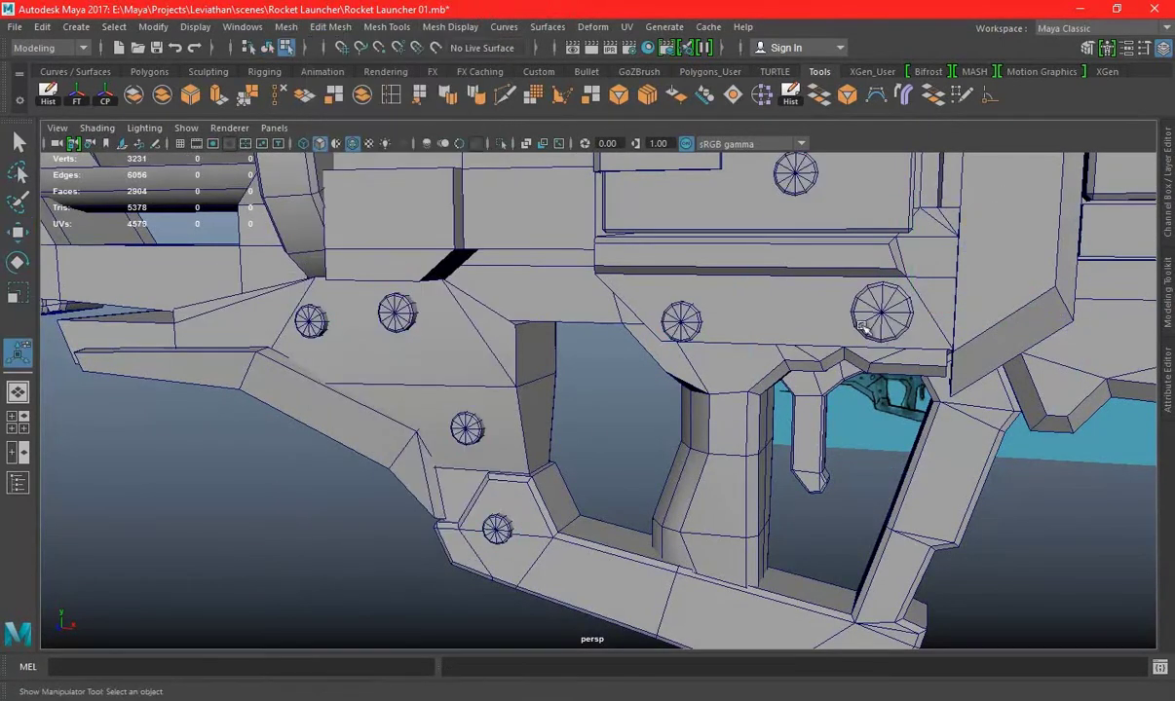
Select the large grip bolt, center its pivot and pull it out in front of the muzzle
left_click_drag(930, 304, 799, 363, "alt")
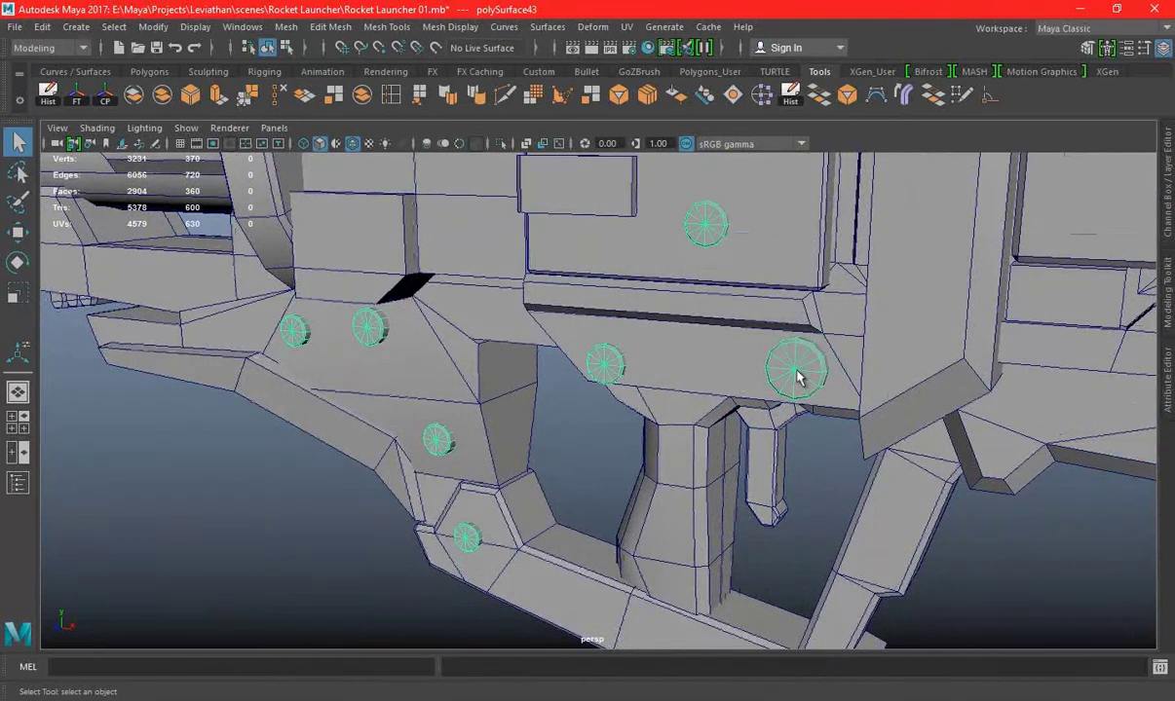
left_click(818, 385)
left_click(824, 387)
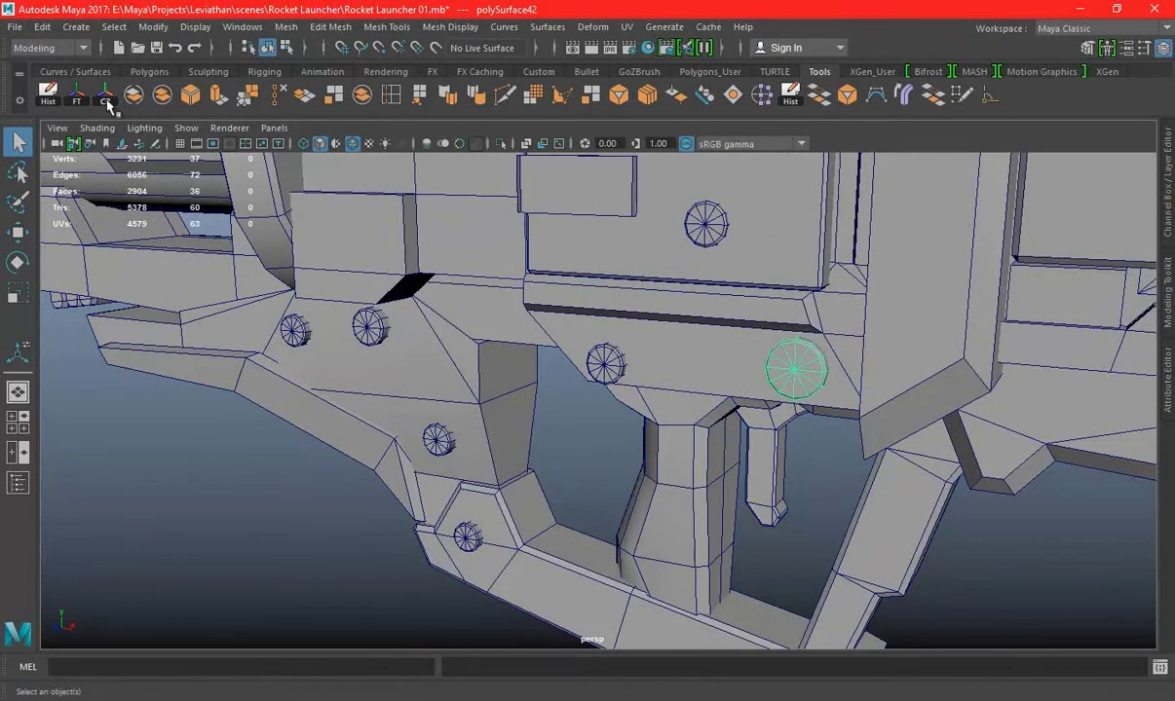
left_click(107, 101)
key("w")
left_click_drag(750, 407, 914, 425)
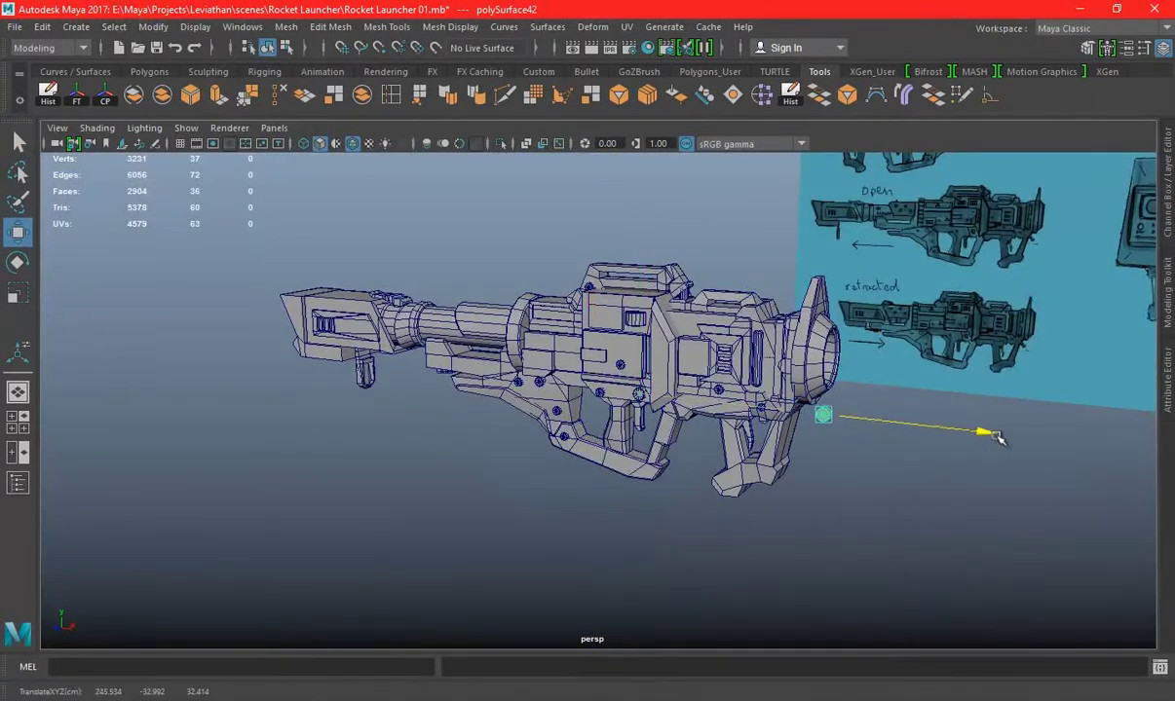
scroll(1064, 434, "up", 5)
key("ctrl+d")
mouse_move(794, 388)
left_mouse_down("alt")
mouse_move(479, 356)
mouse_move(249, 366)
left_mouse_up("alt")
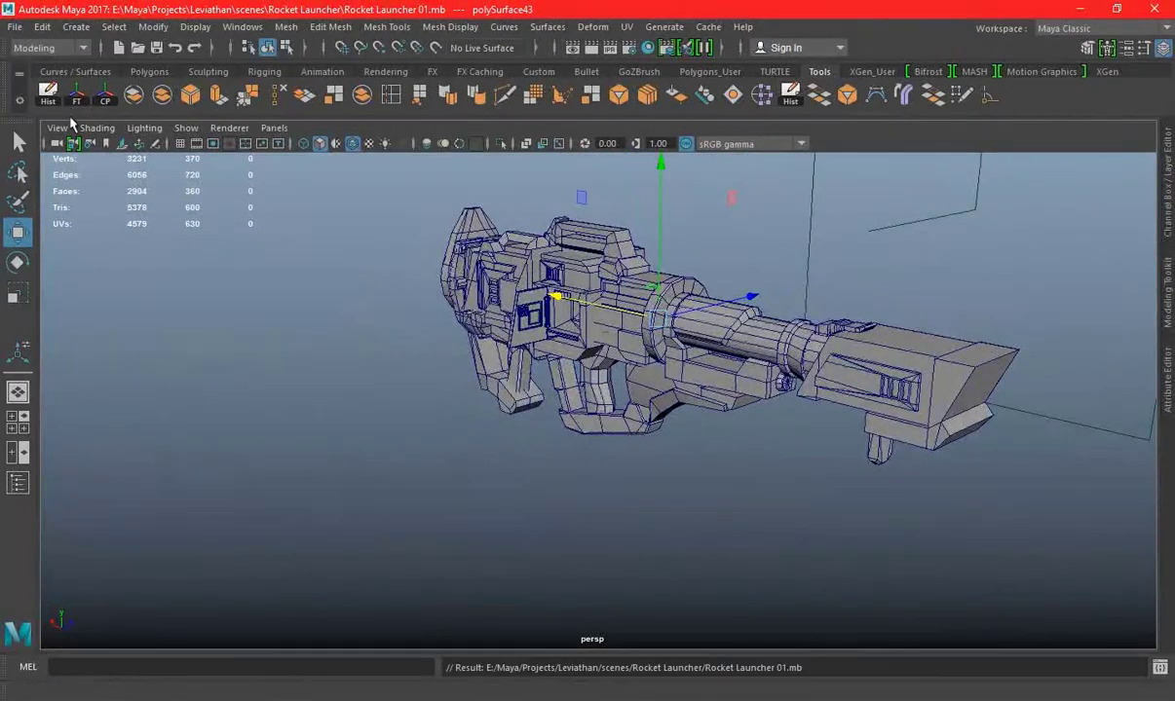
Put polySurface43 on a new display layer, layer2, and hide that layer
left_click(1169, 207)
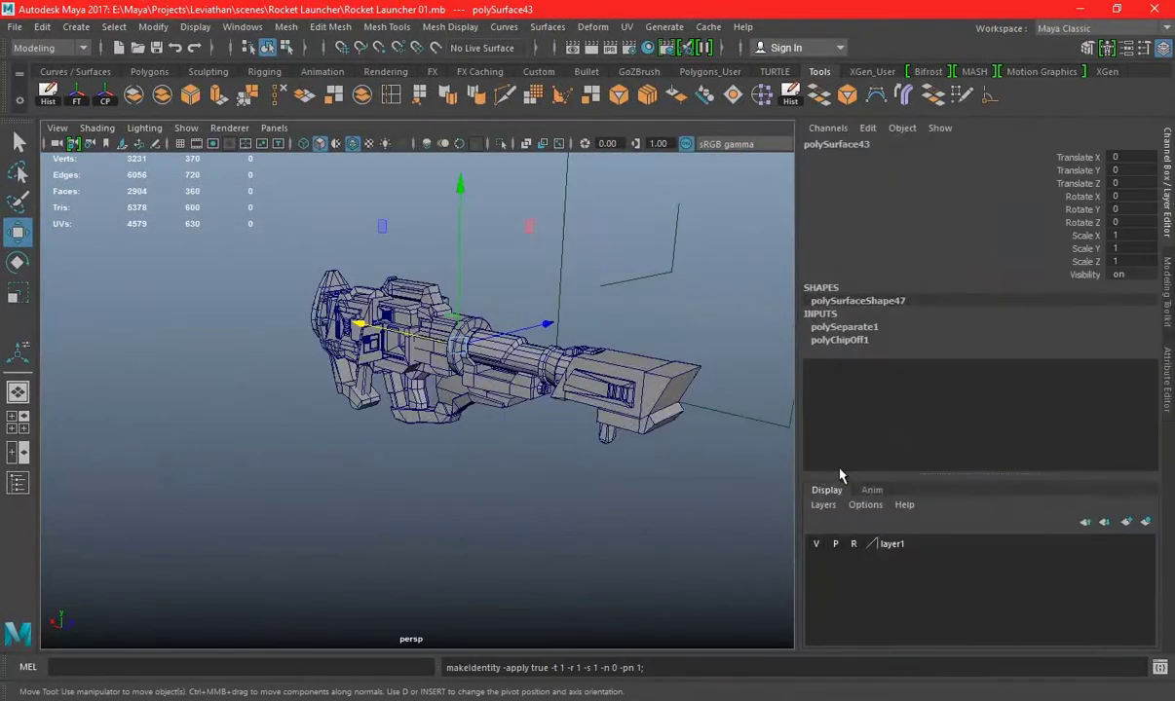
left_click(1126, 524)
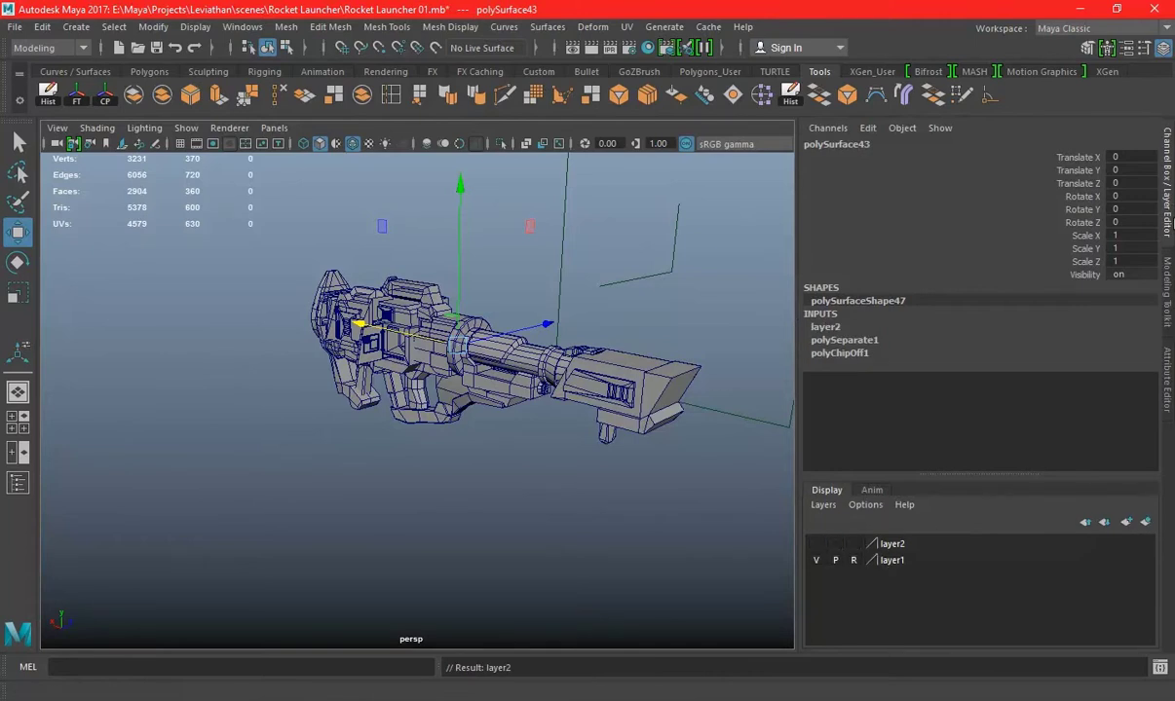
left_click(1172, 224)
Orbit in close and look up at the grip area from below
mouse_move(876, 341)
left_mouse_down("alt")
mouse_move(970, 370)
mouse_move(1038, 447)
mouse_move(702, 400)
mouse_move(991, 299)
mouse_move(975, 322)
left_mouse_up("alt")
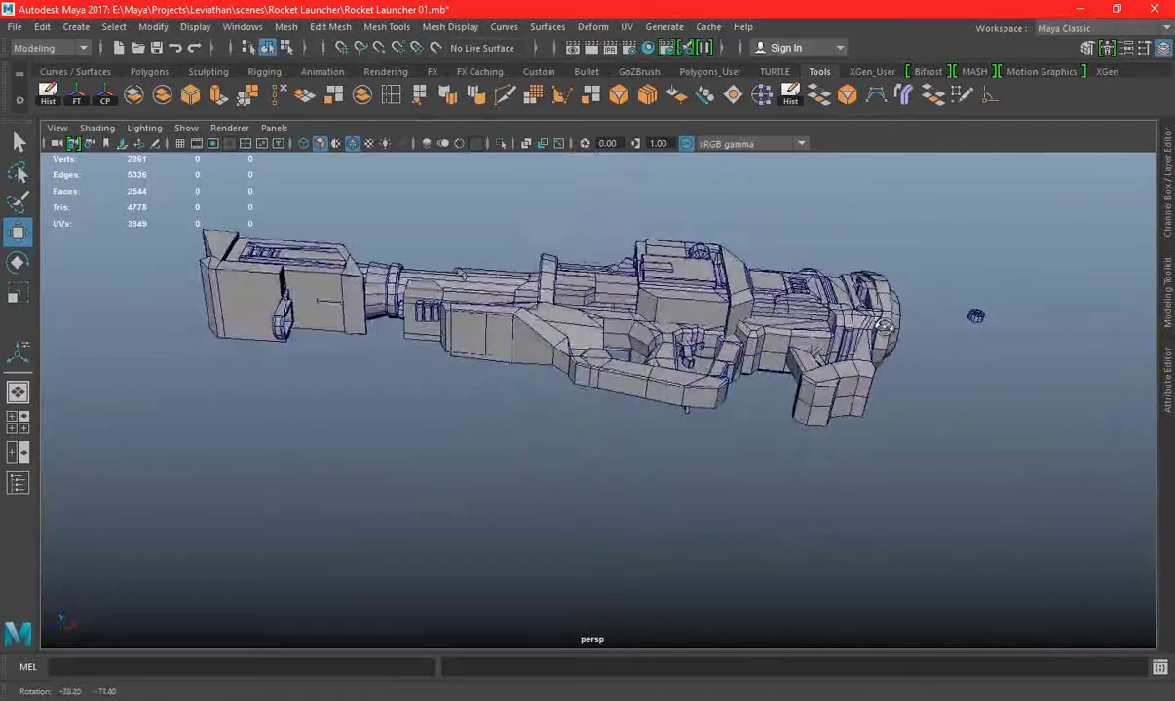
right_click_drag(975, 322, 1057, 419, "alt")
left_click_drag(1057, 419, 834, 461, "alt")
right_click_drag(834, 461, 794, 440, "alt")
mouse_move(794, 440)
left_mouse_down("alt")
mouse_move(473, 337)
mouse_move(571, 341)
mouse_move(594, 355)
left_mouse_up("alt")
scroll(665, 397, "up", 2)
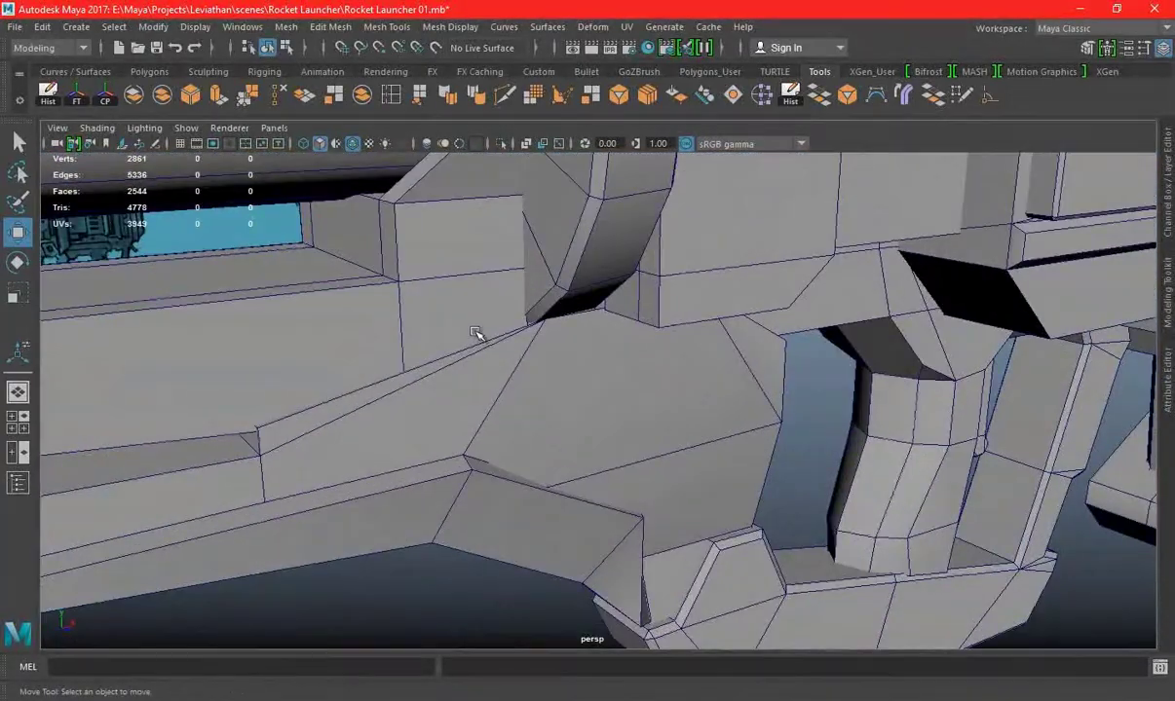
Select the slotted block pCube35 under the barrel and toggle isolate view to inspect it
left_click(475, 333)
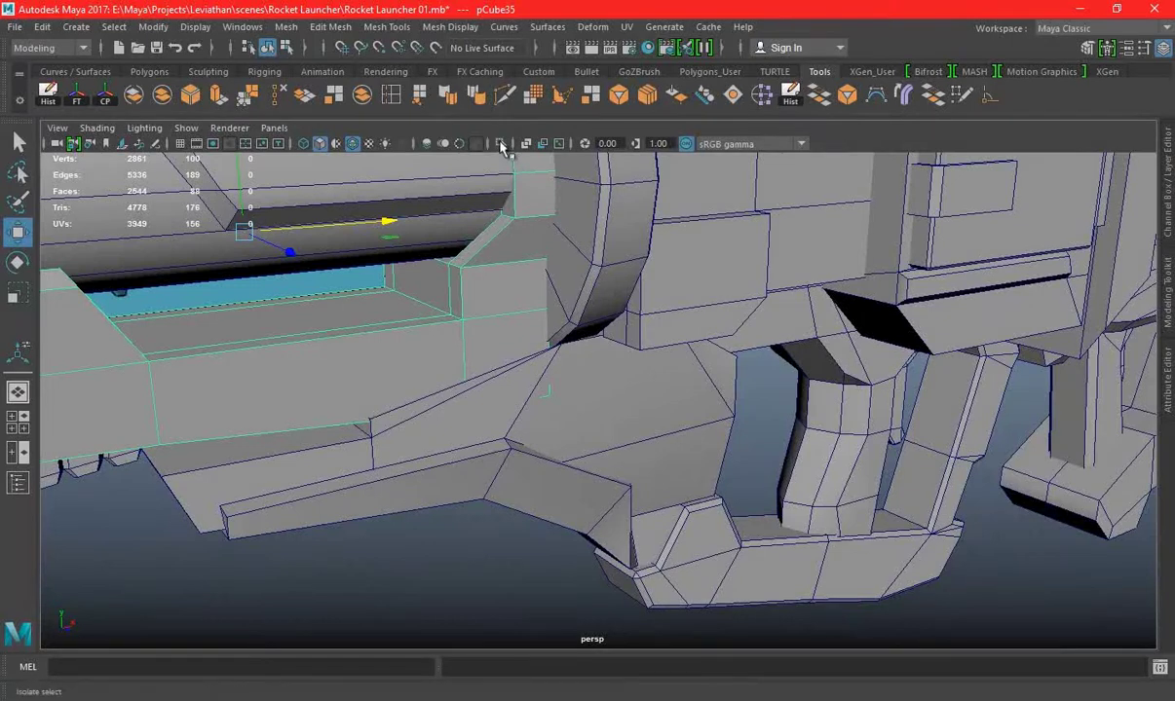
left_click(500, 144)
left_click_drag(488, 312, 664, 332, "alt")
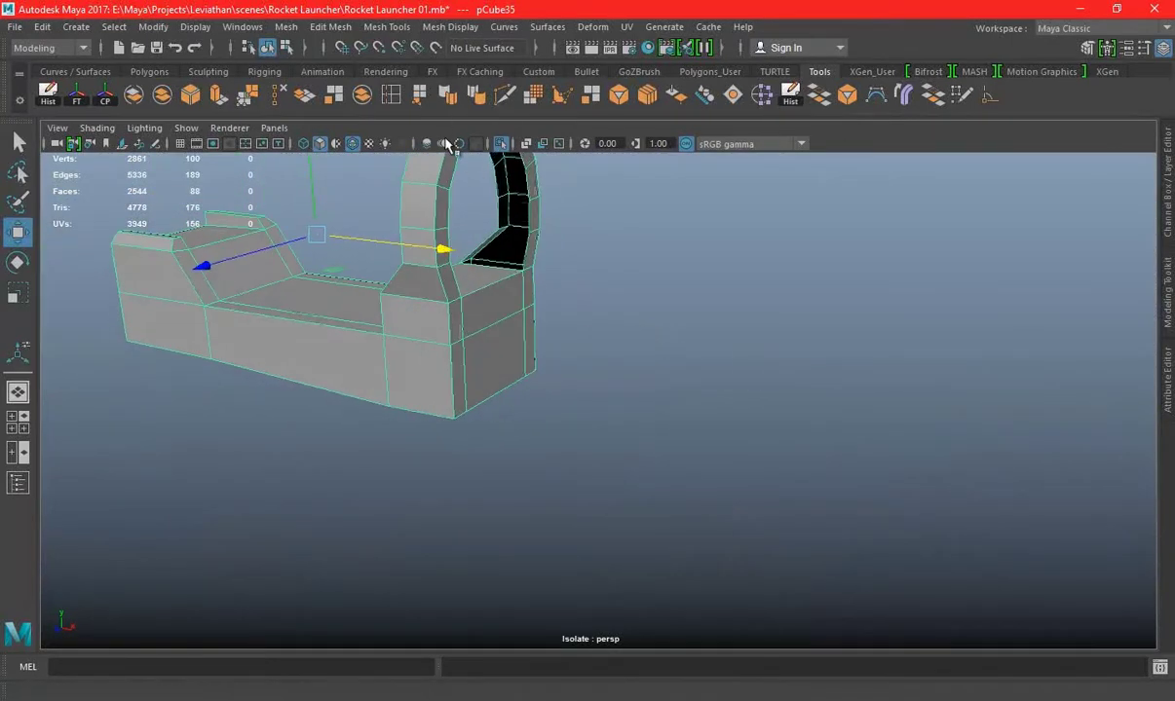
left_click(500, 144)
mouse_move(604, 224)
left_mouse_down("alt")
mouse_move(930, 247)
mouse_move(956, 262)
left_mouse_up("alt")
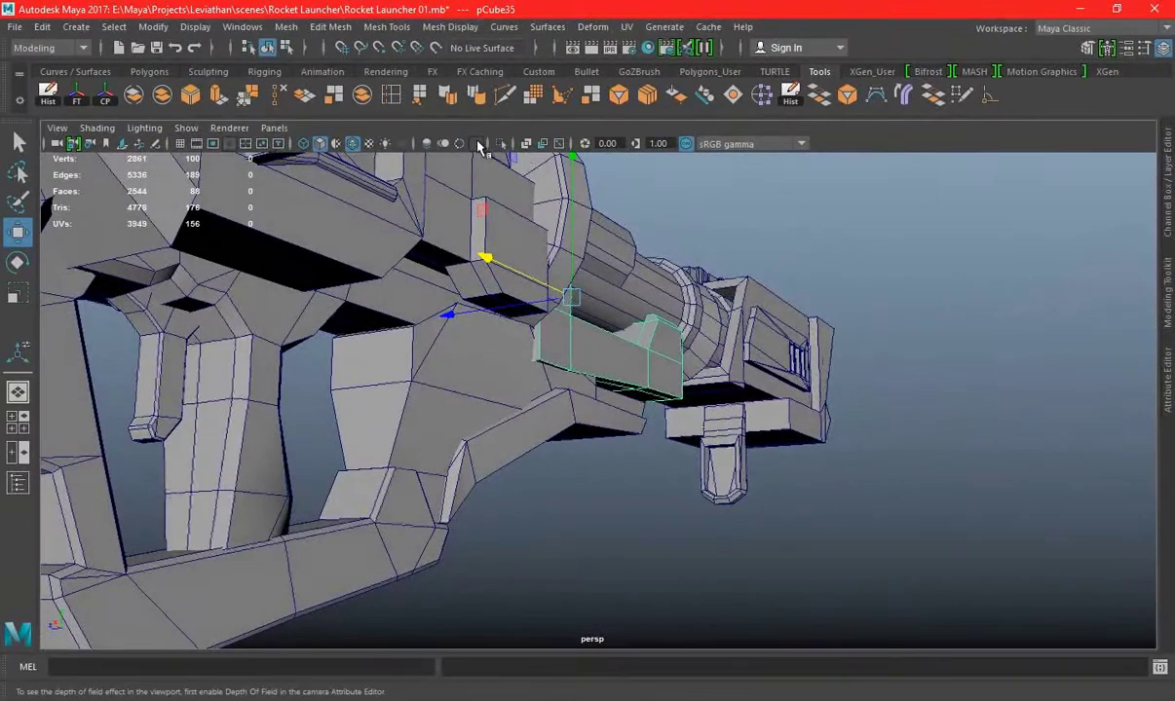
left_click(500, 143)
left_click_drag(584, 322, 686, 217, "alt")
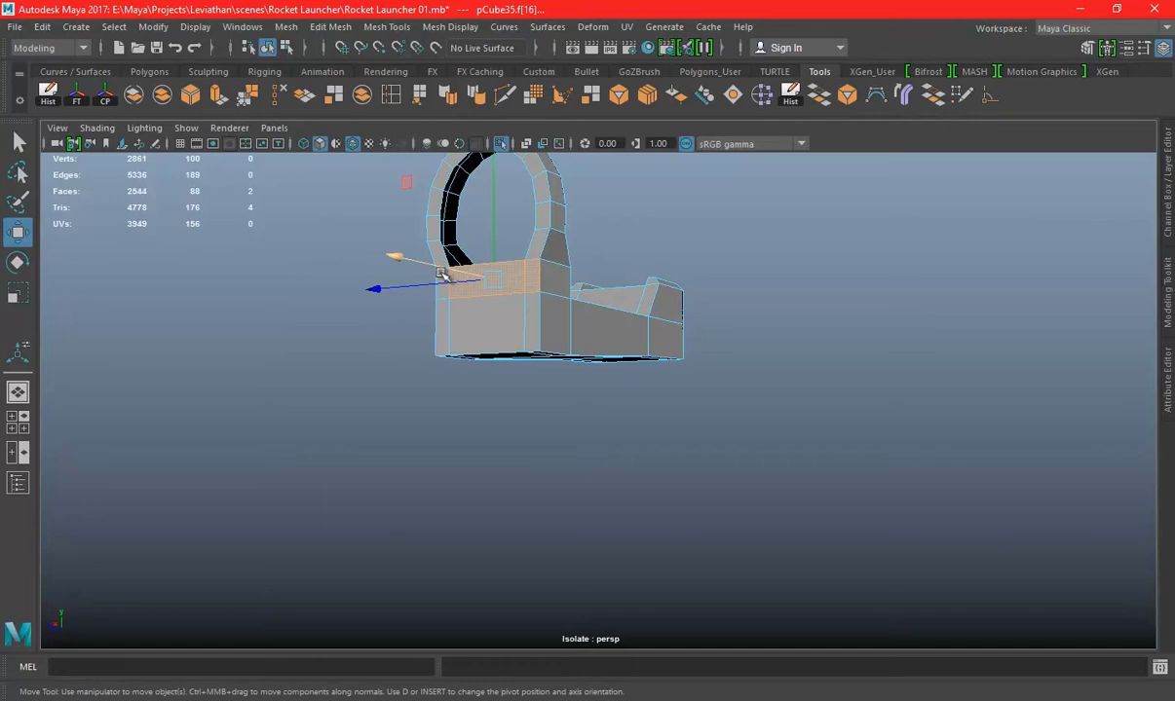
key("q")
right_click_drag(573, 326, 598, 208)
left_click(500, 143)
mouse_move(582, 263)
left_mouse_down("alt")
mouse_move(490, 376)
mouse_move(637, 395)
mouse_move(772, 297)
left_mouse_up("alt")
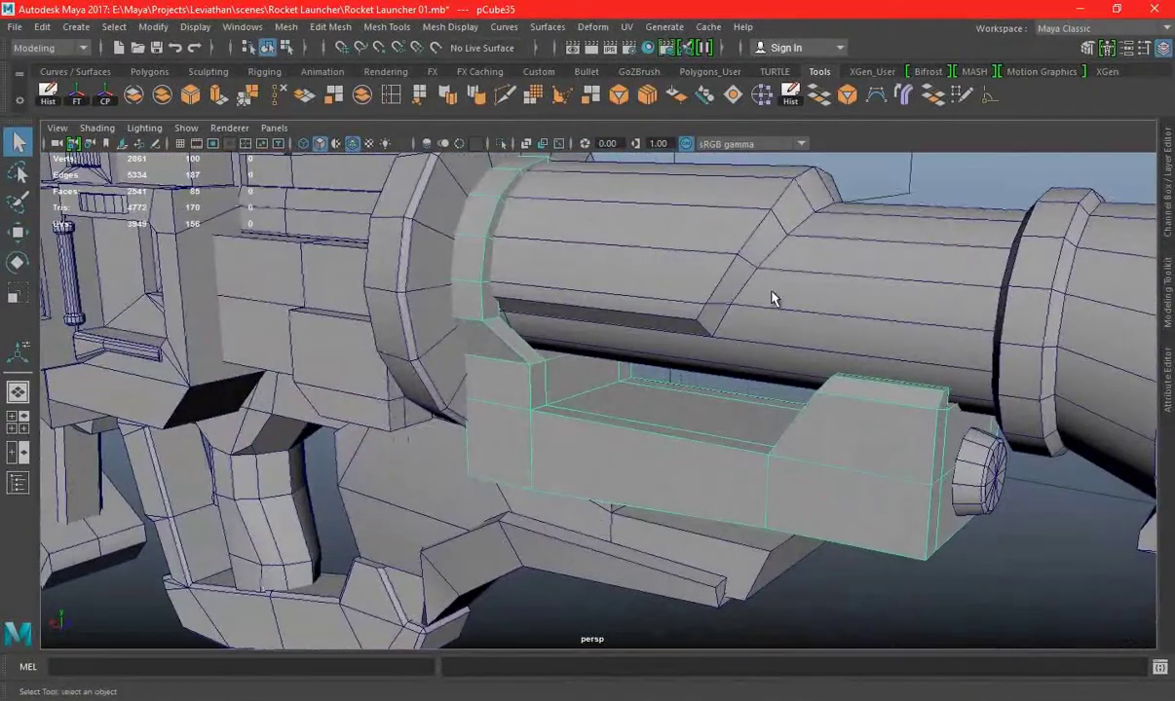
In the front view over the concept sketch, select the block's bottom row of vertices
right_click_drag(945, 175, 950, 149)
mouse_move(943, 180)
left_mouse_down("alt")
mouse_move(818, 281)
mouse_move(811, 329)
mouse_move(755, 284)
mouse_move(762, 270)
mouse_move(700, 270)
mouse_move(583, 283)
mouse_move(557, 273)
mouse_move(496, 324)
mouse_move(543, 302)
mouse_move(768, 296)
mouse_move(792, 273)
left_mouse_up("alt")
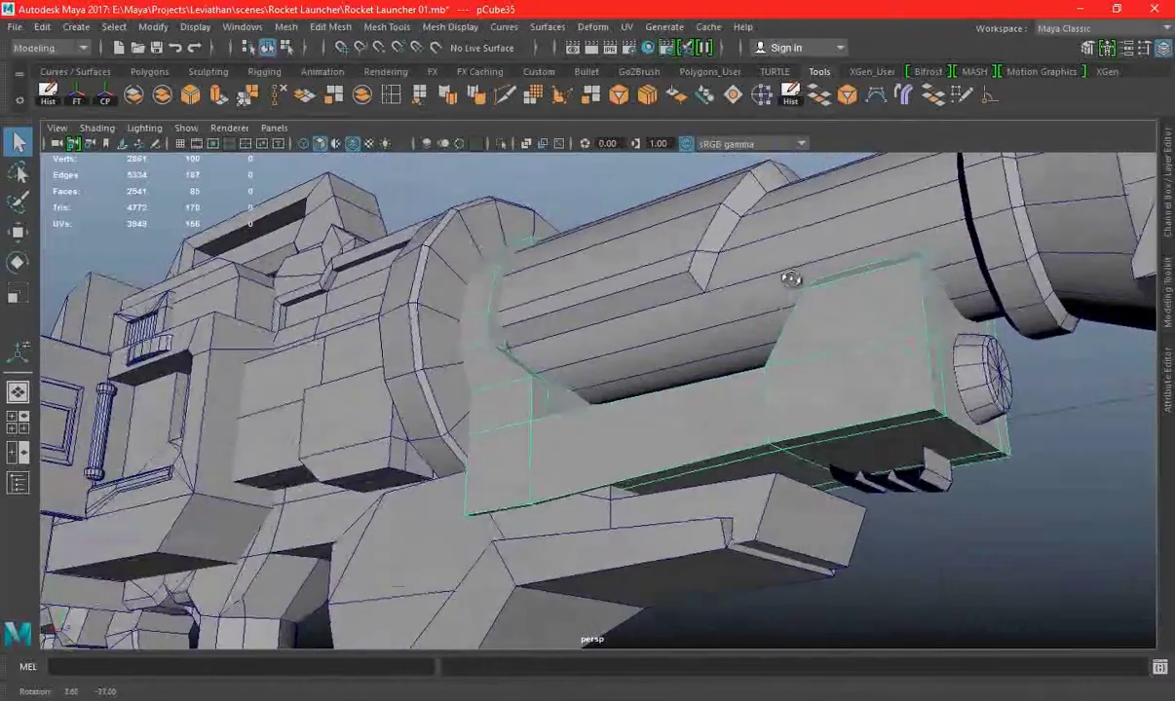
mouse_move(655, 533)
left_mouse_down("alt")
mouse_move(695, 533)
mouse_move(760, 559)
mouse_move(583, 536)
mouse_move(769, 512)
left_mouse_up("alt")
key("space")
key("space")
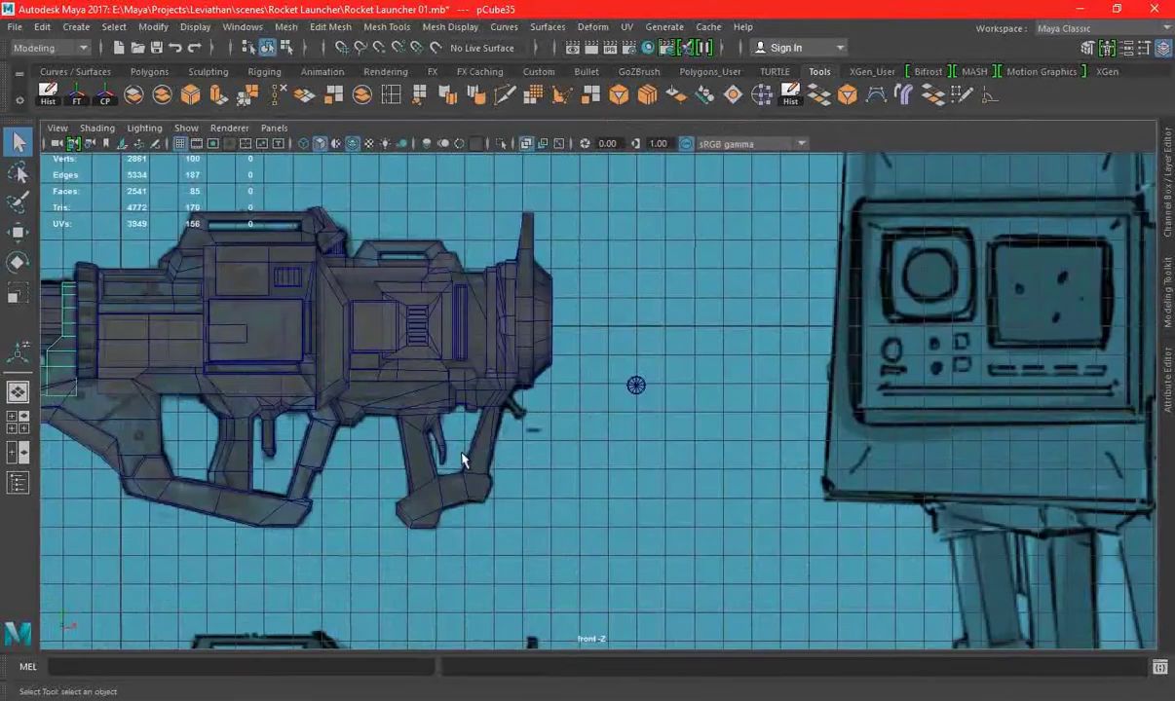
key("f")
right_click_drag(419, 258, 351, 243)
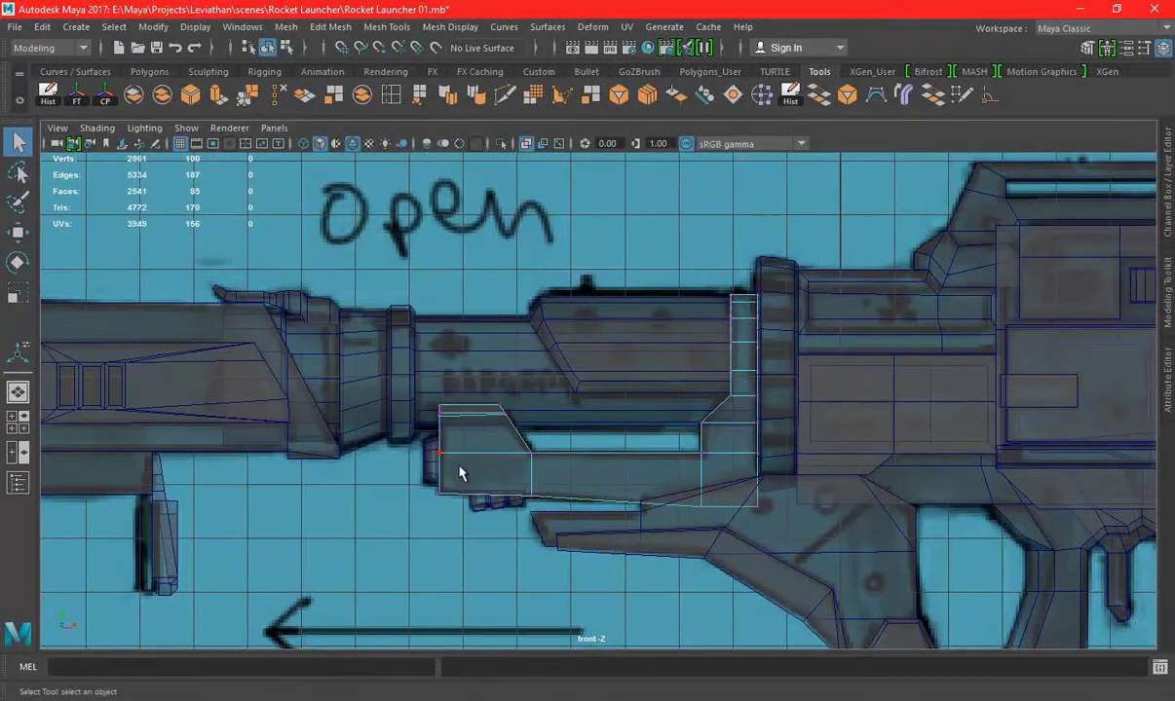
left_click_drag(416, 471, 859, 584)
key("space")
key("space")
key("f")
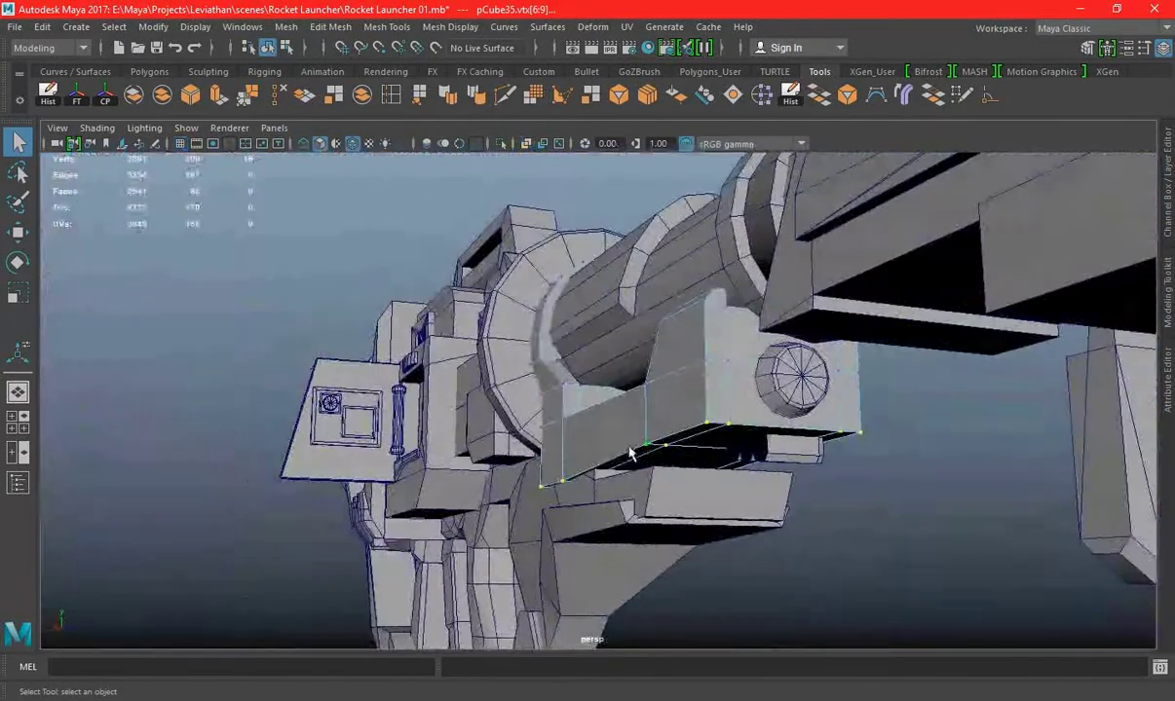
Scale the bottom vertices to flatten and taper the lower edge against the sketch outline
key("r")
left_click_drag(579, 429, 648, 495, "alt")
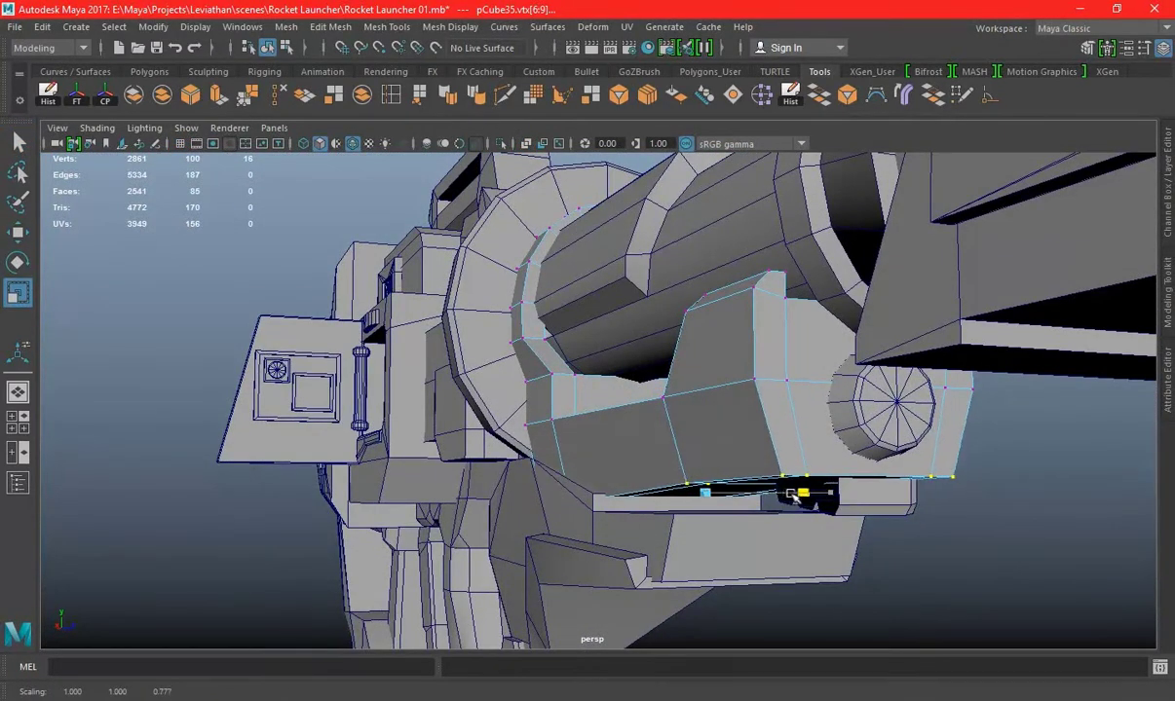
left_click_drag(787, 497, 892, 478, "alt")
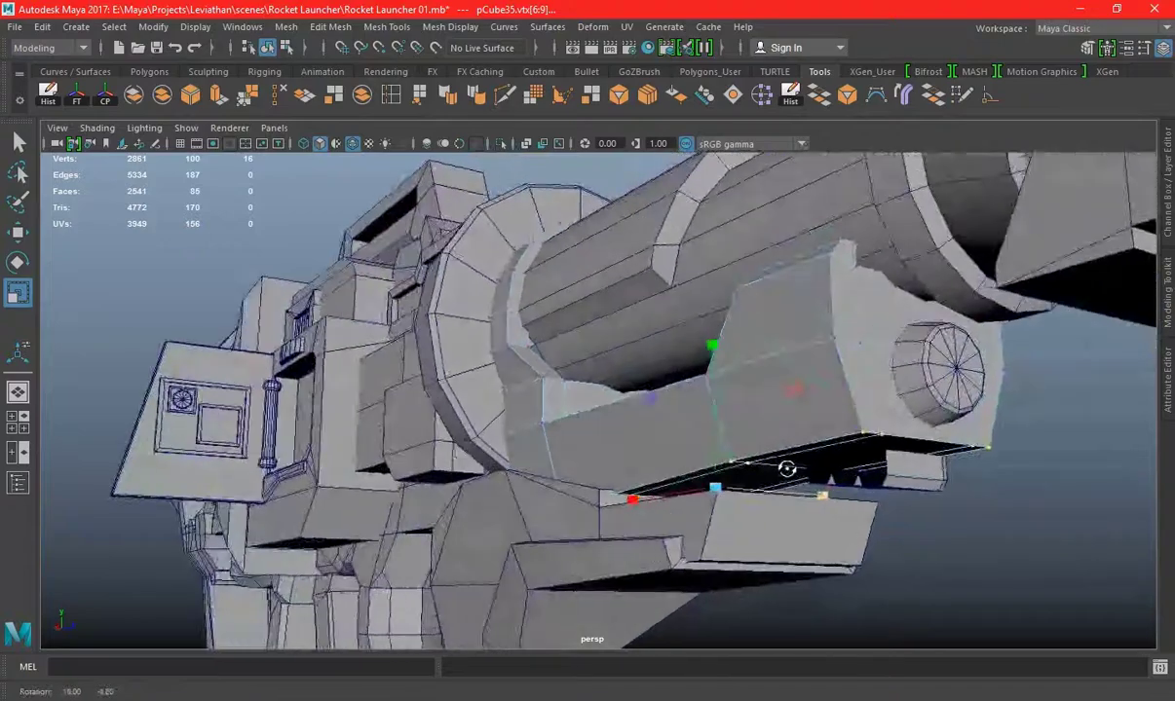
key("space")
key("space")
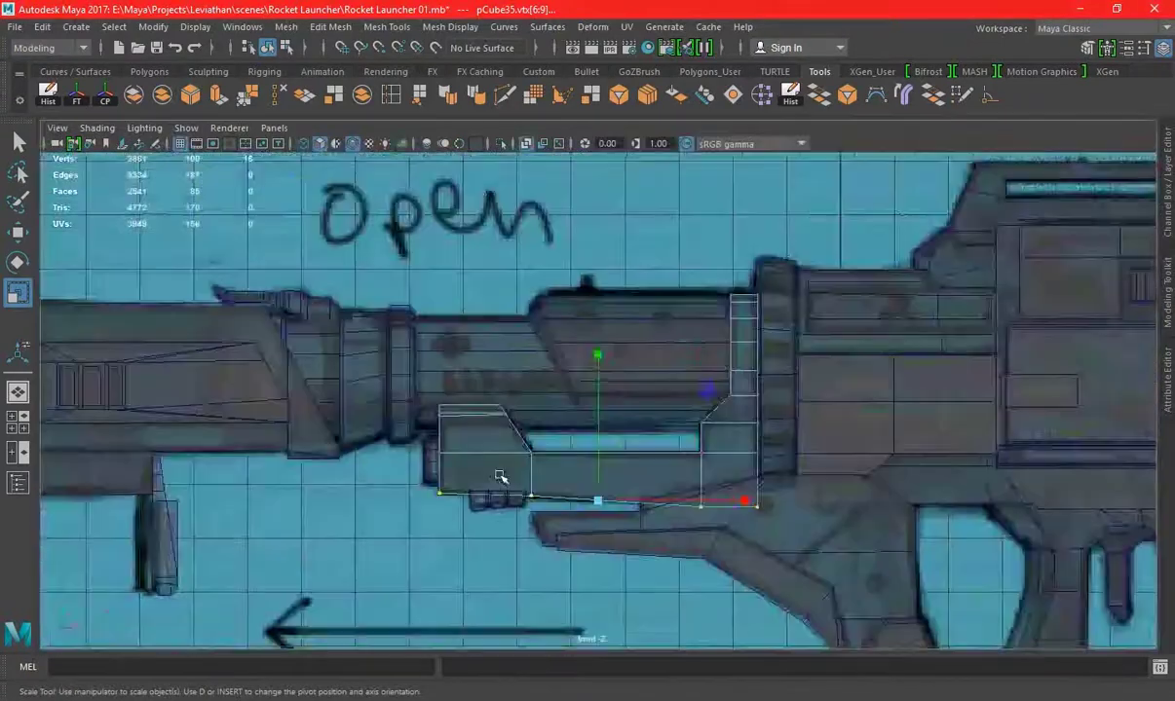
key("f")
right_click_drag(635, 526, 770, 544, "alt")
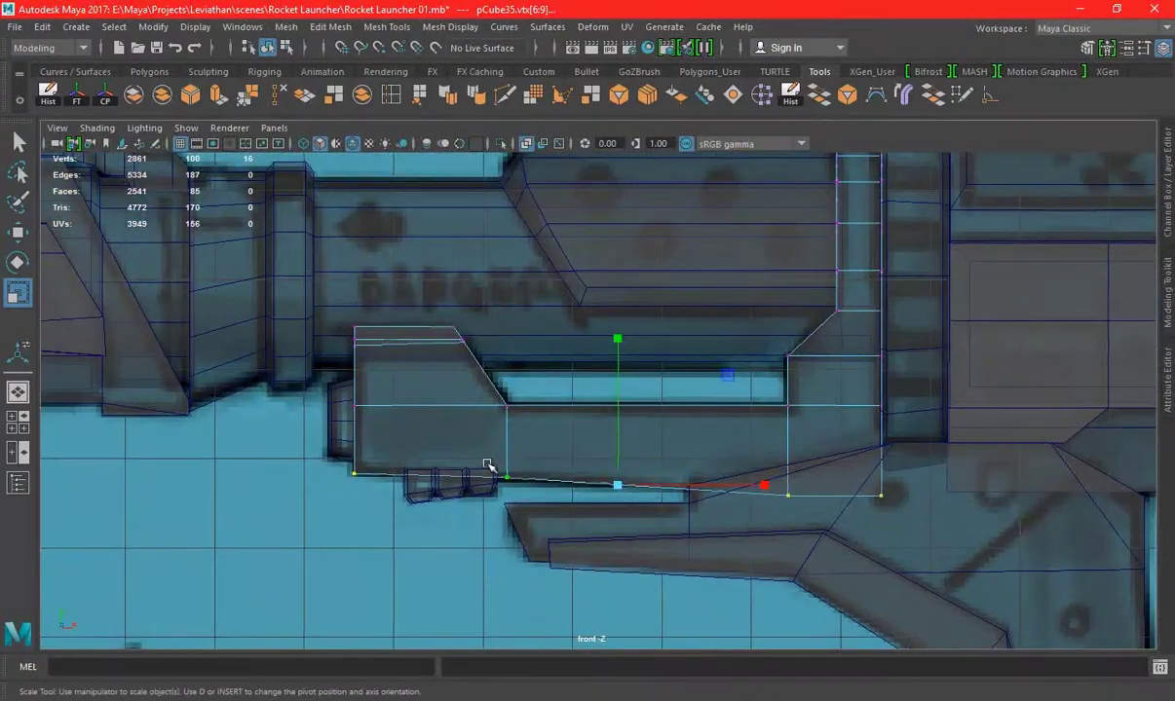
key("w")
left_click(508, 407)
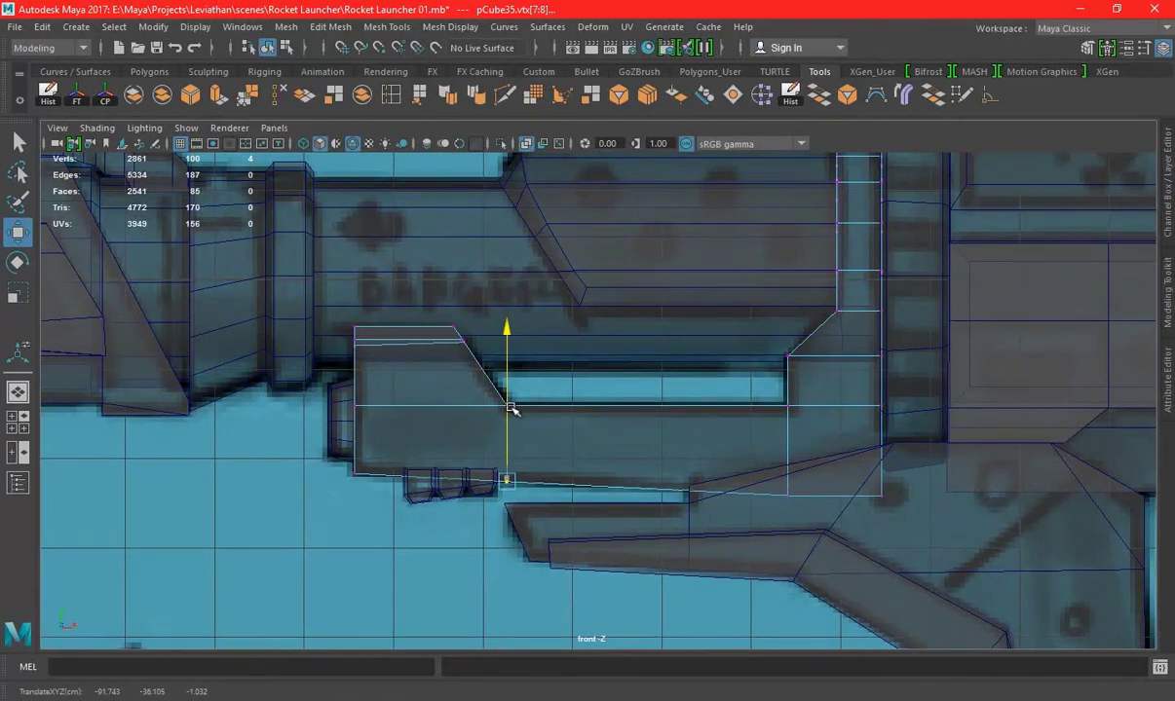
Return the shroud piece to object mode in perspective and isolate it for review
key("space")
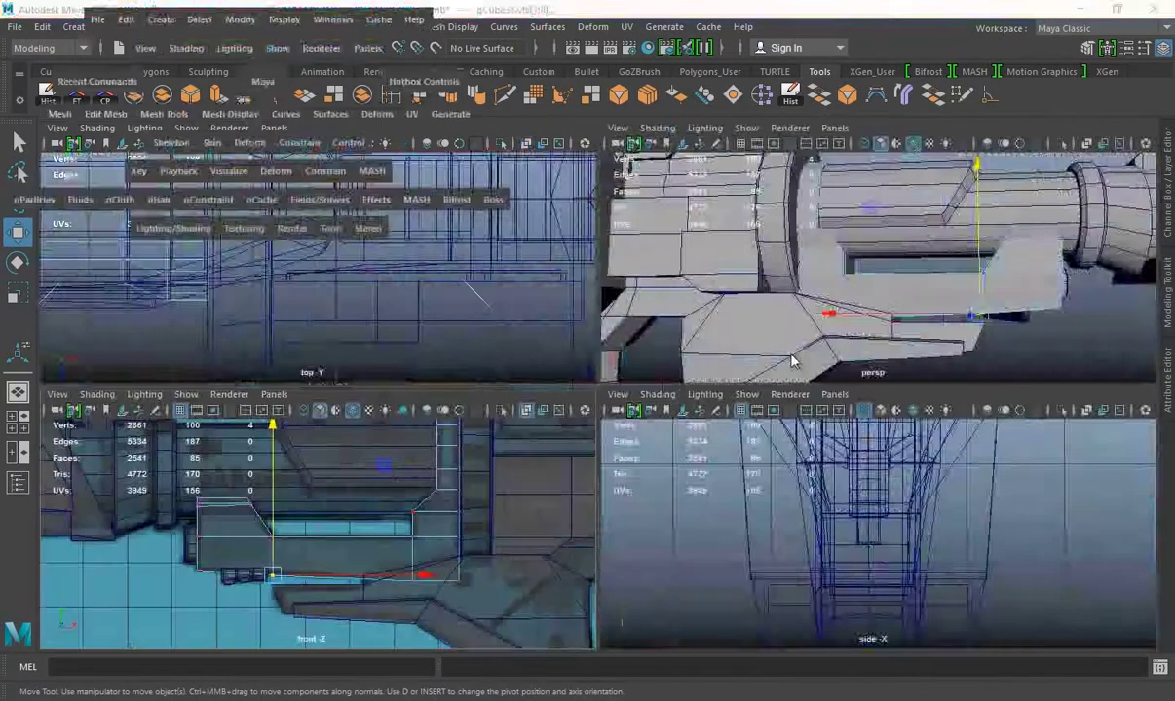
key("space")
right_click(984, 244)
left_click_drag(984, 244, 916, 356, "alt")
key("f")
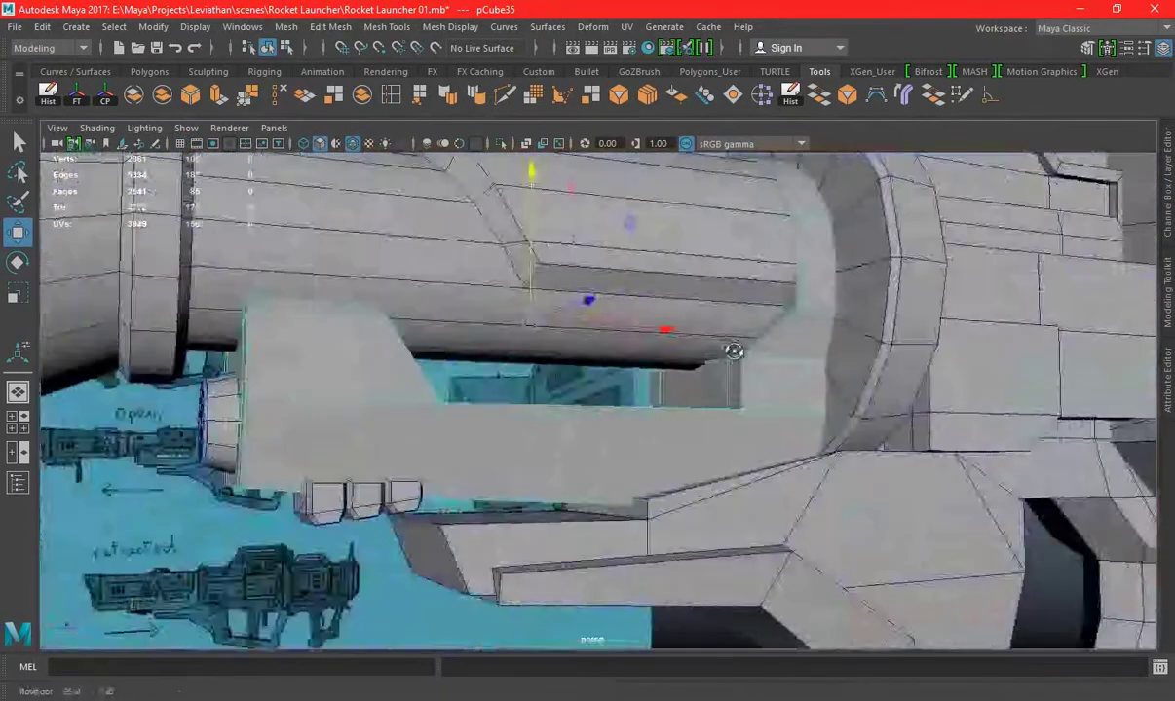
left_click(500, 143)
Delete the thin strip and large end faces of the isolated shroud piece
left_click_drag(760, 362, 637, 358, "alt")
right_click_drag(891, 251, 891, 288)
left_click(631, 364)
left_click(687, 385, "shift")
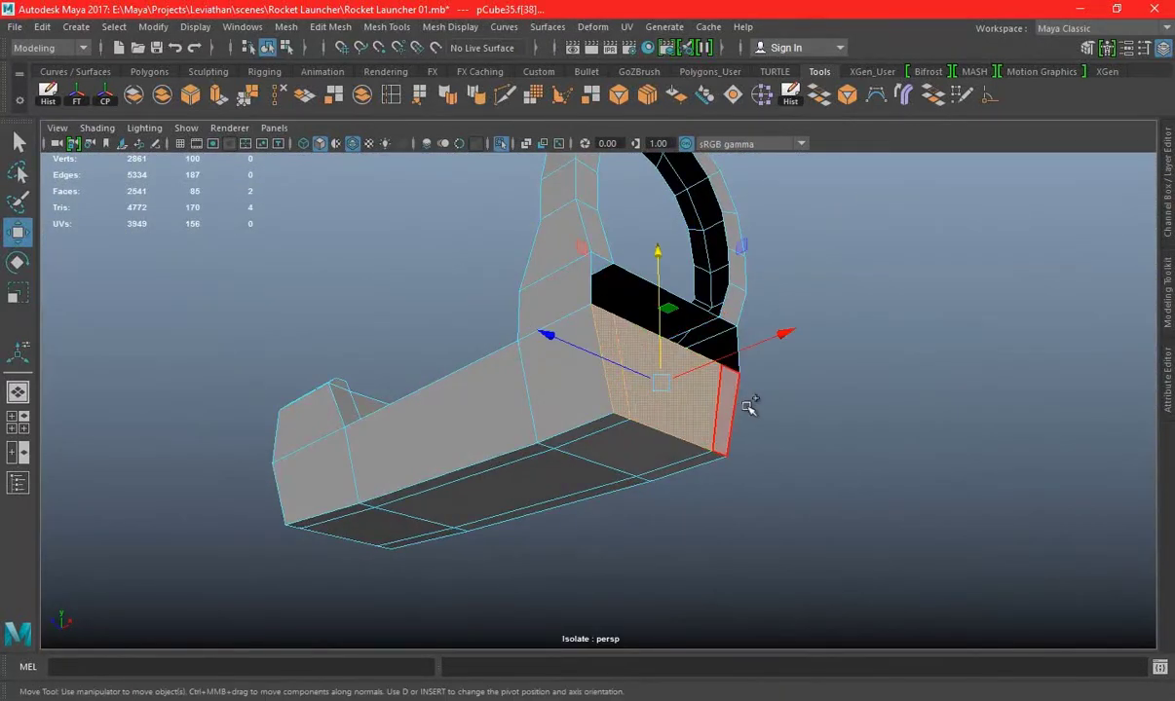
key("Delete")
Delete the two underside faces of the shroud piece
left_click(624, 443)
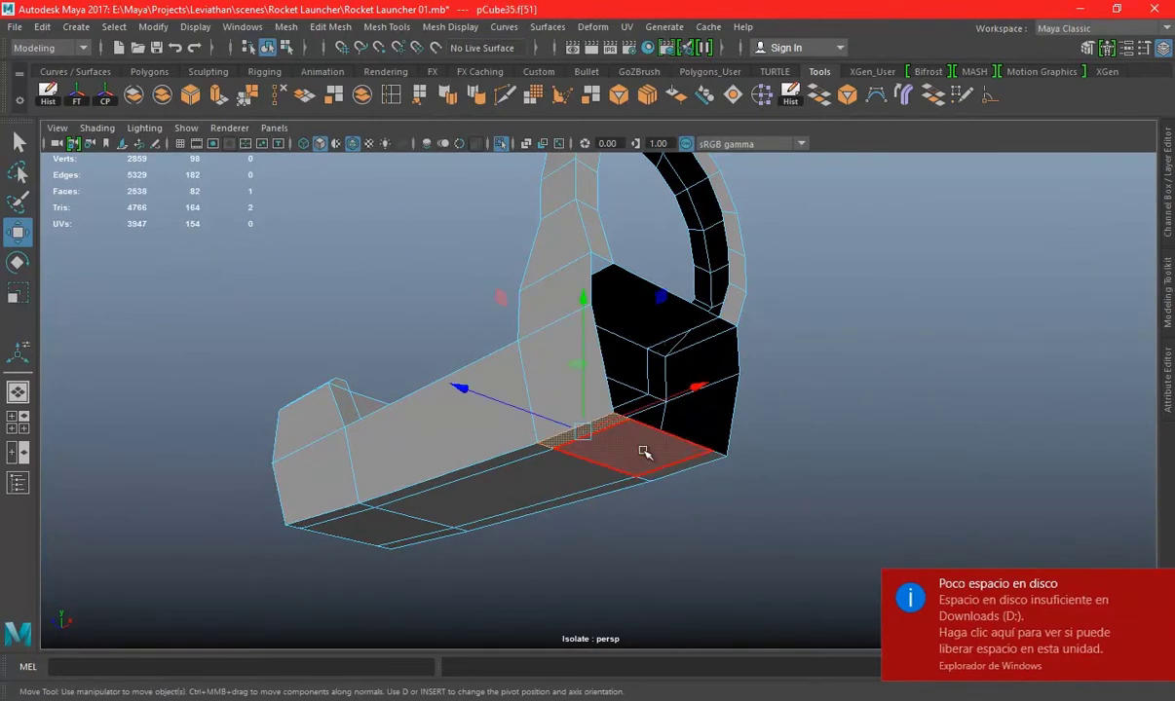
left_click(674, 457, "shift")
key("Delete")
Return to object mode and inspect the open shroud against the full launcher
right_click_drag(545, 251, 630, 225)
left_click(501, 144)
mouse_move(672, 389)
left_mouse_down("alt")
mouse_move(648, 387)
mouse_move(779, 412)
mouse_move(795, 394)
left_mouse_up("alt")
left_click(501, 143)
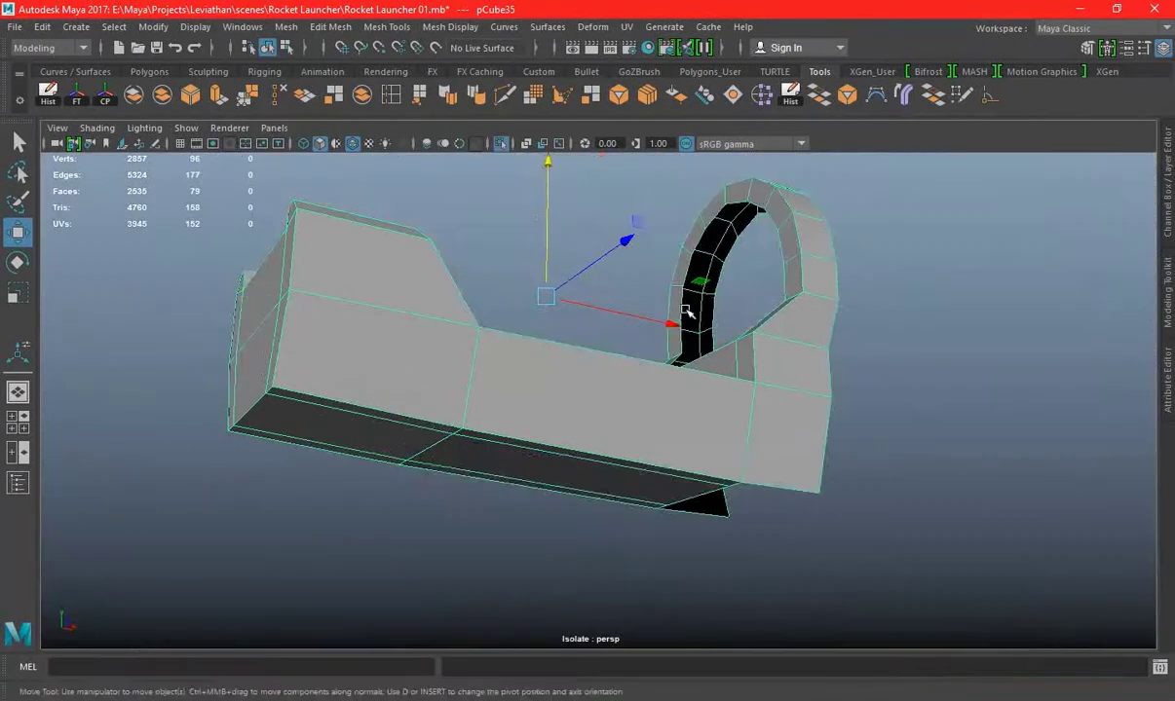
left_click_drag(687, 310, 748, 413, "alt")
left_click(501, 146)
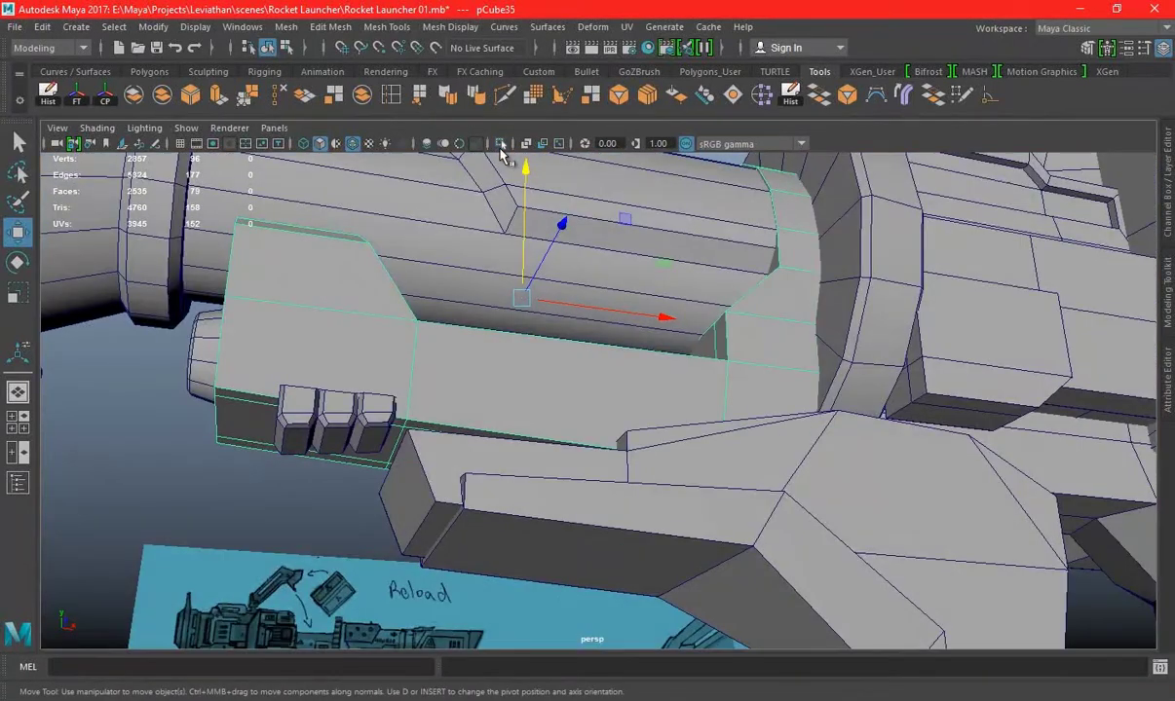
mouse_move(772, 354)
left_mouse_down("alt")
mouse_move(786, 424)
mouse_move(676, 425)
mouse_move(775, 320)
mouse_move(973, 438)
mouse_move(674, 391)
mouse_move(644, 417)
left_mouse_up("alt")
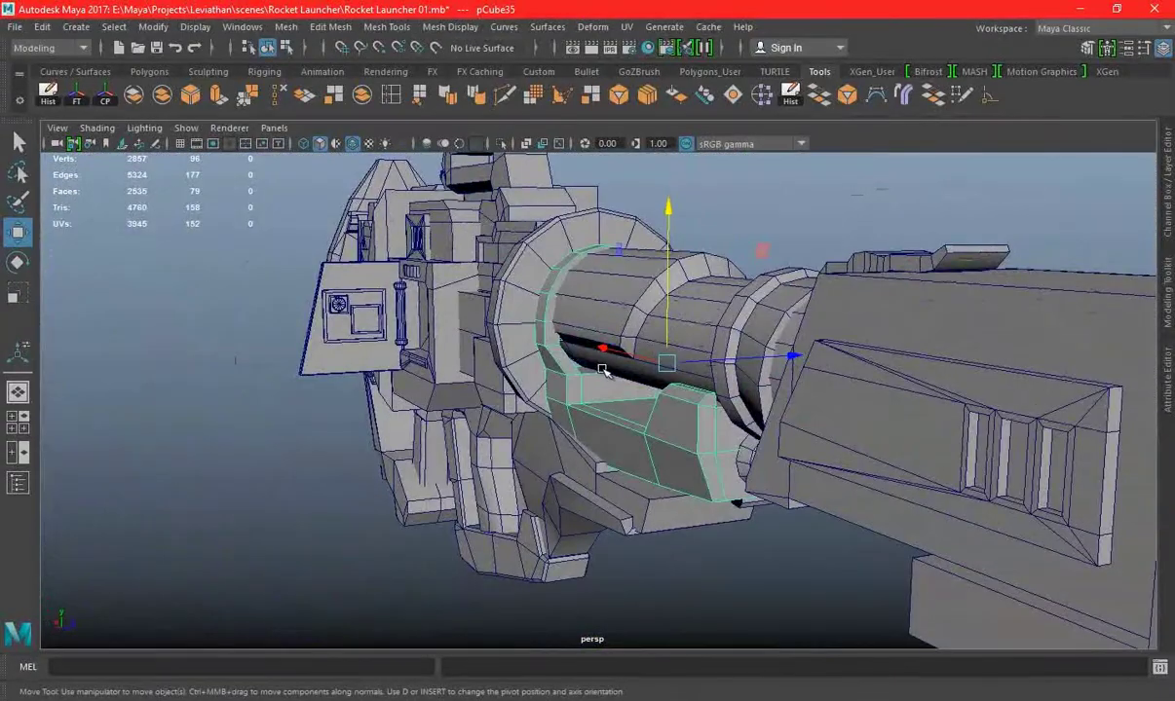
key("space")
key("space")
mouse_move(676, 386)
right_mouse_down("alt")
mouse_move(451, 372)
mouse_move(603, 289)
right_mouse_up("alt")
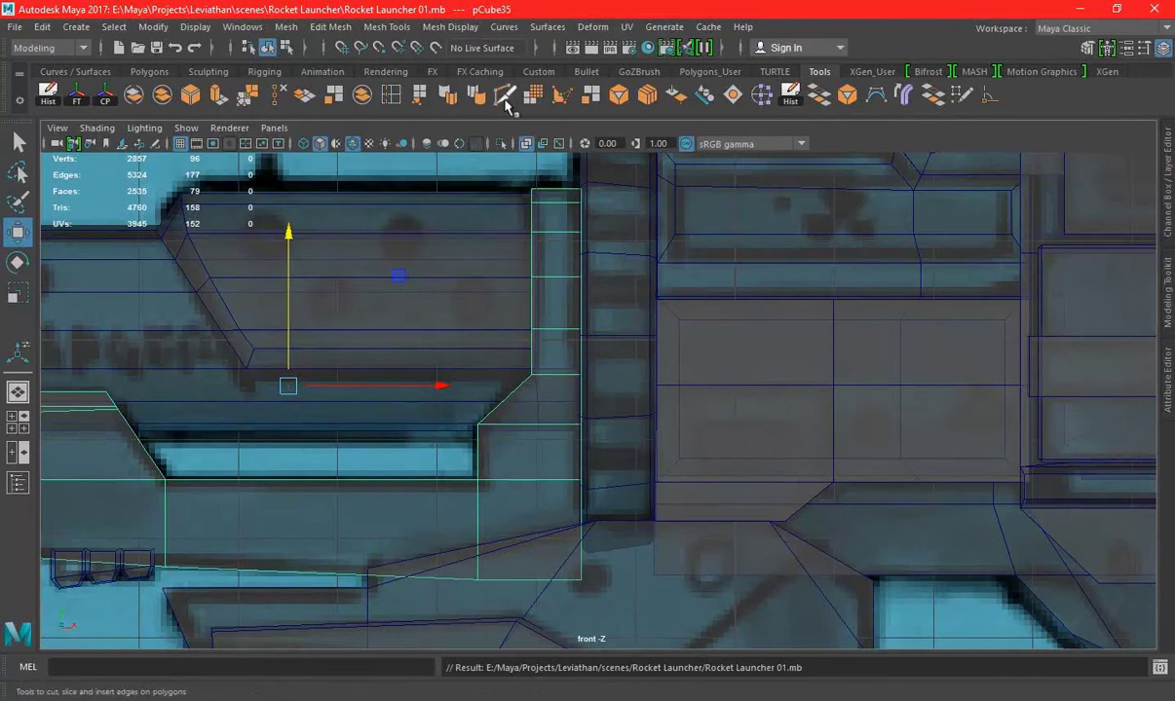
Cut a new edge into the shroud with Multi-Cut and select its vertices
left_click(505, 102)
key("w")
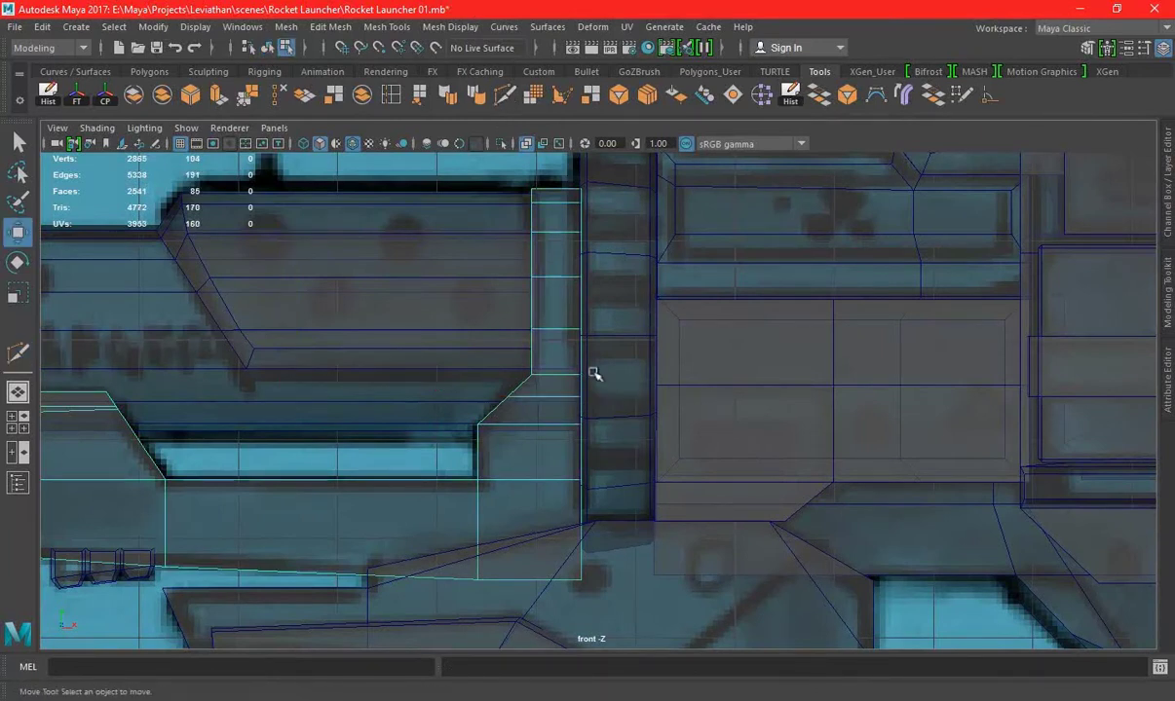
right_click_drag(557, 232, 475, 229)
right_click_drag(666, 359, 501, 378, "alt")
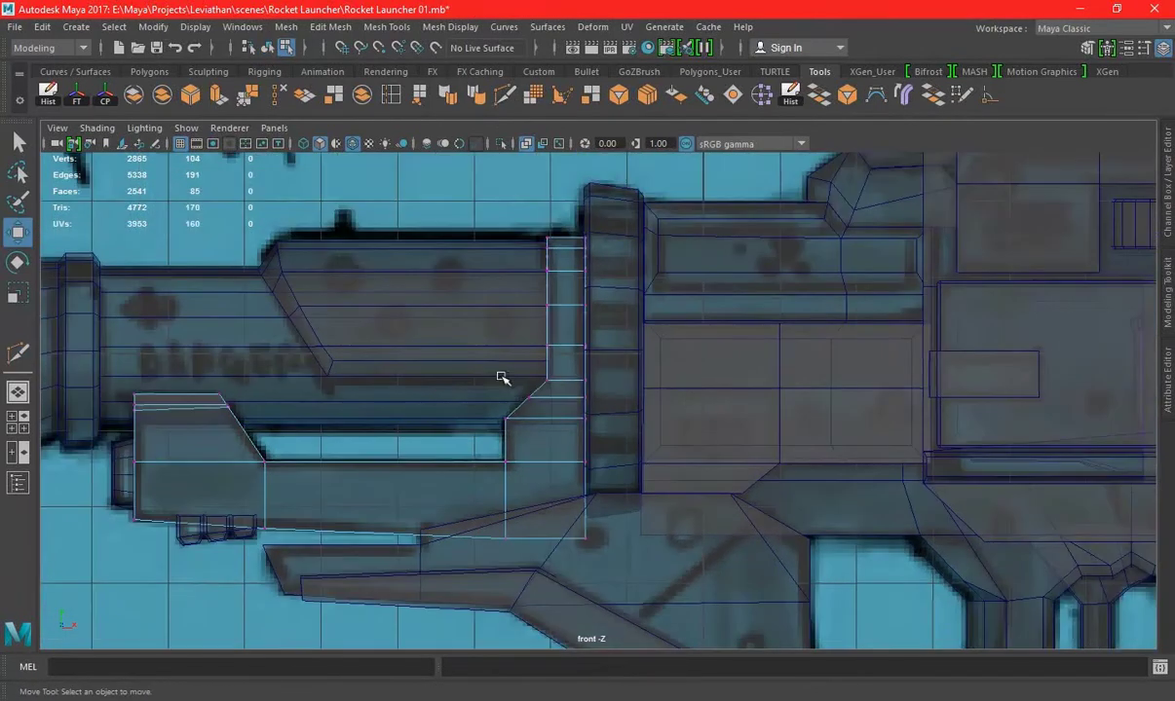
left_click_drag(634, 415, 635, 415)
key("space")
key("space")
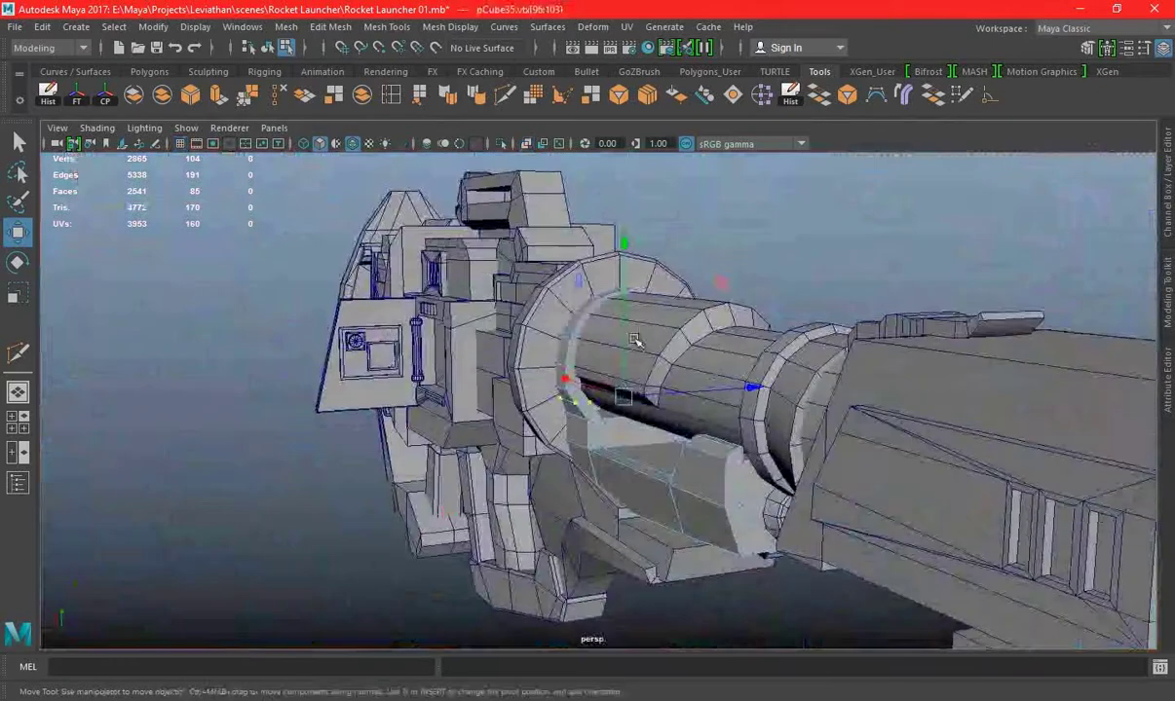
key("f")
key("space")
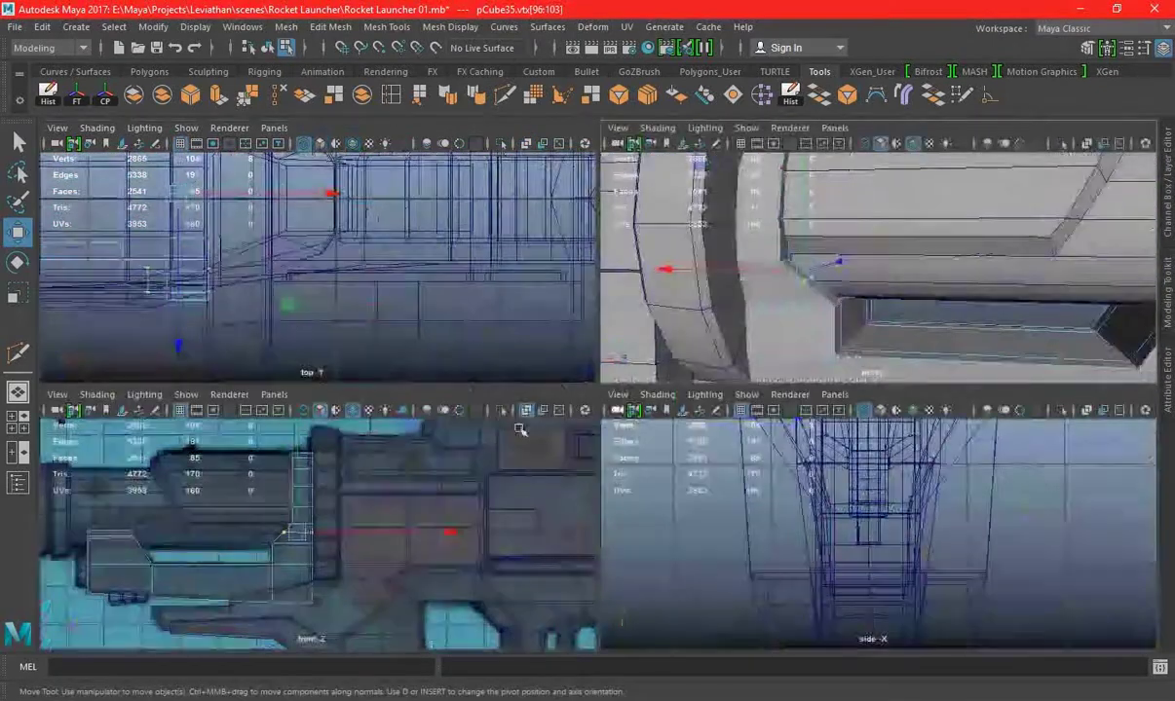
key("space")
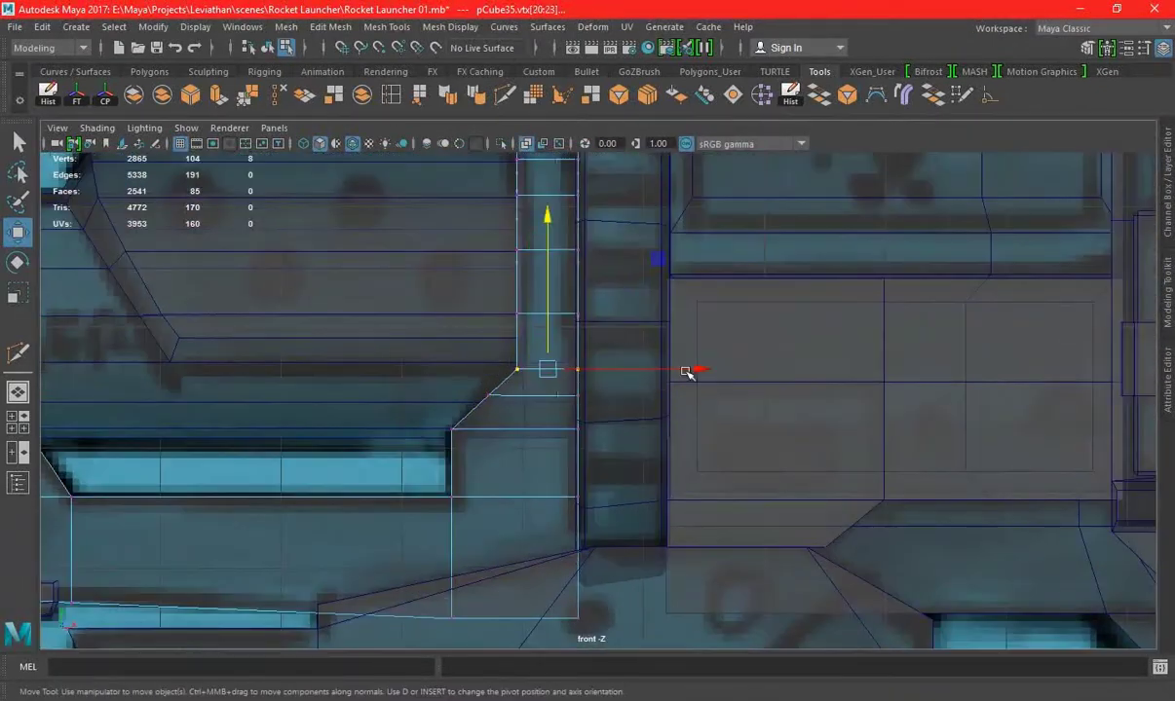
key("space")
key("space")
Rotate and scale the new vertices to fit against the barrel ring
left_click_drag(614, 310, 753, 379, "alt")
key("e")
key("r")
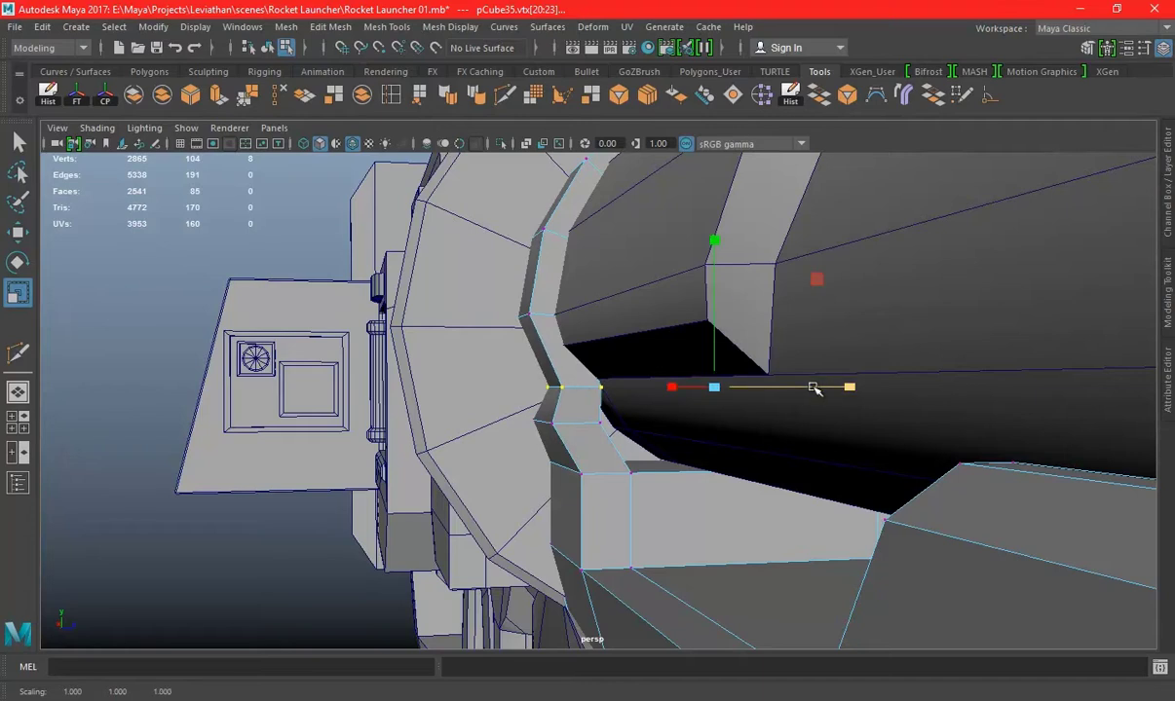
key("space")
key("space")
key("space")
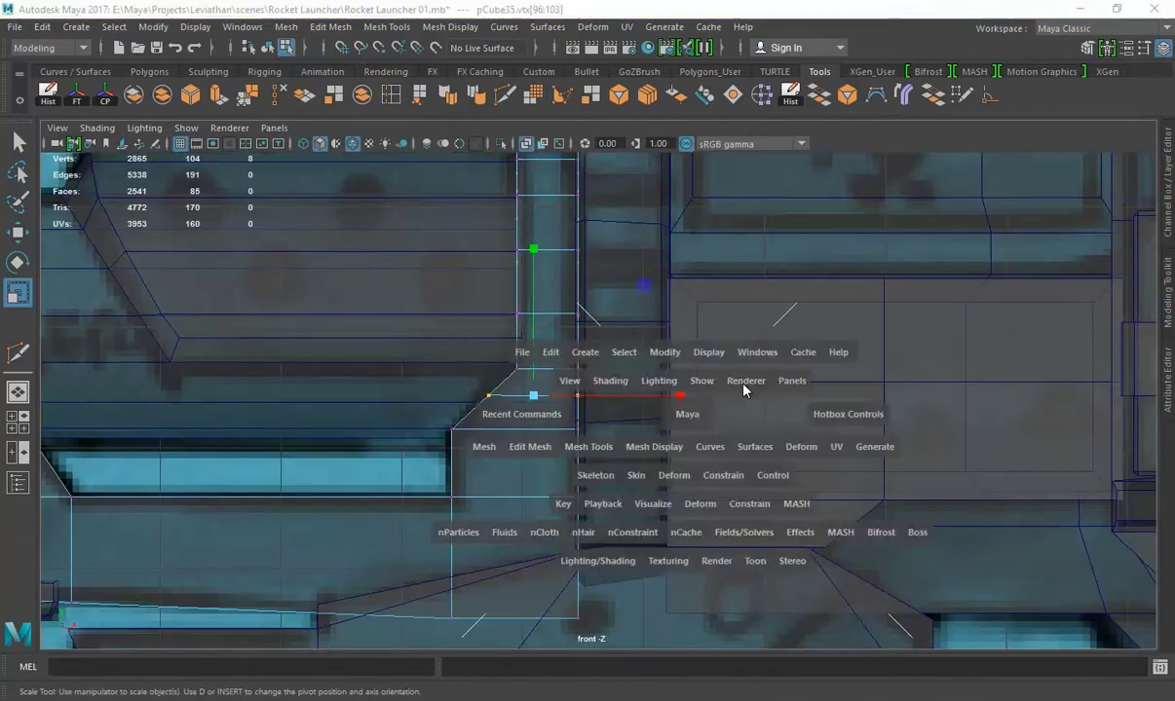
left_click_drag(463, 384, 861, 416)
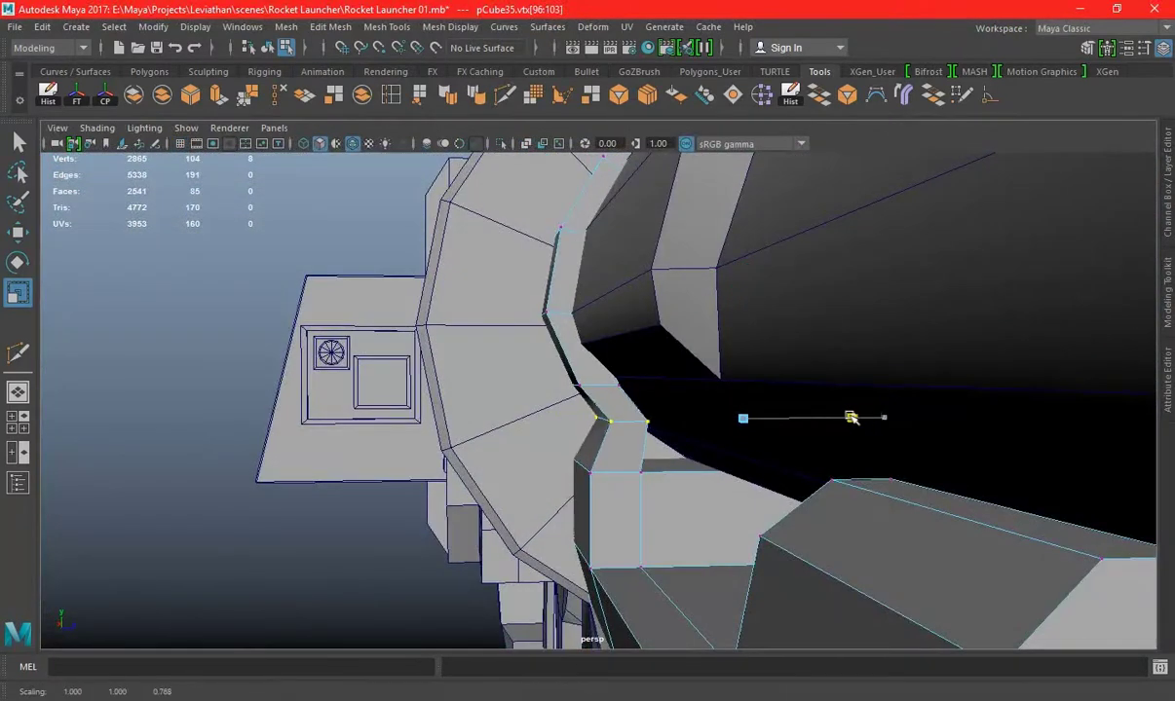
mouse_move(676, 429)
left_mouse_down("alt")
mouse_move(758, 412)
mouse_move(616, 423)
left_mouse_up("alt")
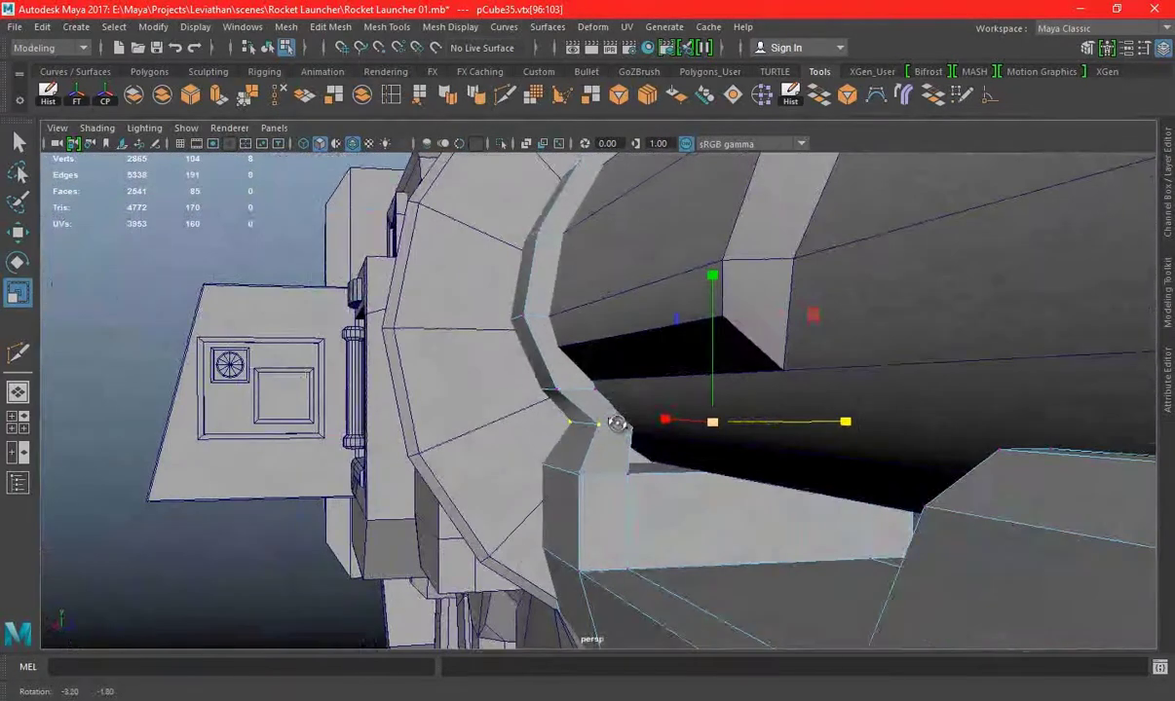
mouse_move(550, 395)
left_mouse_down("alt")
mouse_move(599, 383)
mouse_move(698, 393)
mouse_move(518, 365)
mouse_move(679, 325)
mouse_move(609, 330)
mouse_move(577, 309)
mouse_move(598, 336)
mouse_move(571, 288)
left_mouse_up("alt")
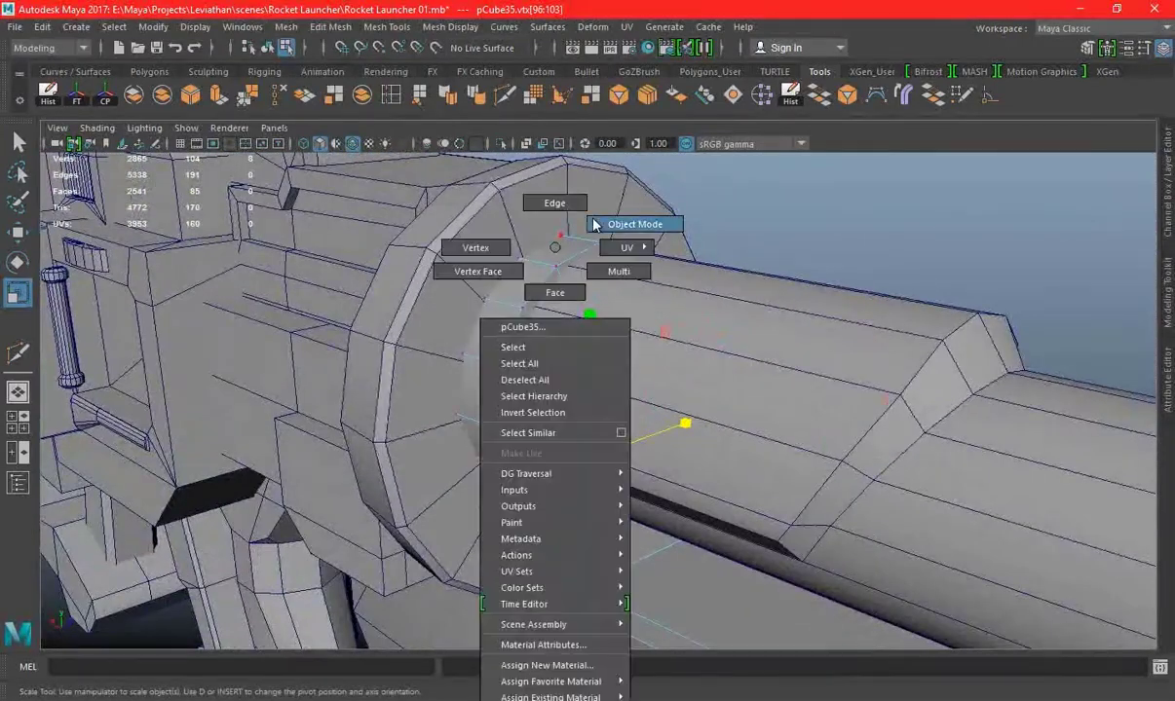
Check the reshaped shroud both isolated and within the whole launcher
right_click_drag(547, 247, 713, 228)
mouse_move(498, 173)
left_mouse_down("alt")
mouse_move(587, 270)
mouse_move(626, 270)
mouse_move(564, 278)
left_mouse_up("alt")
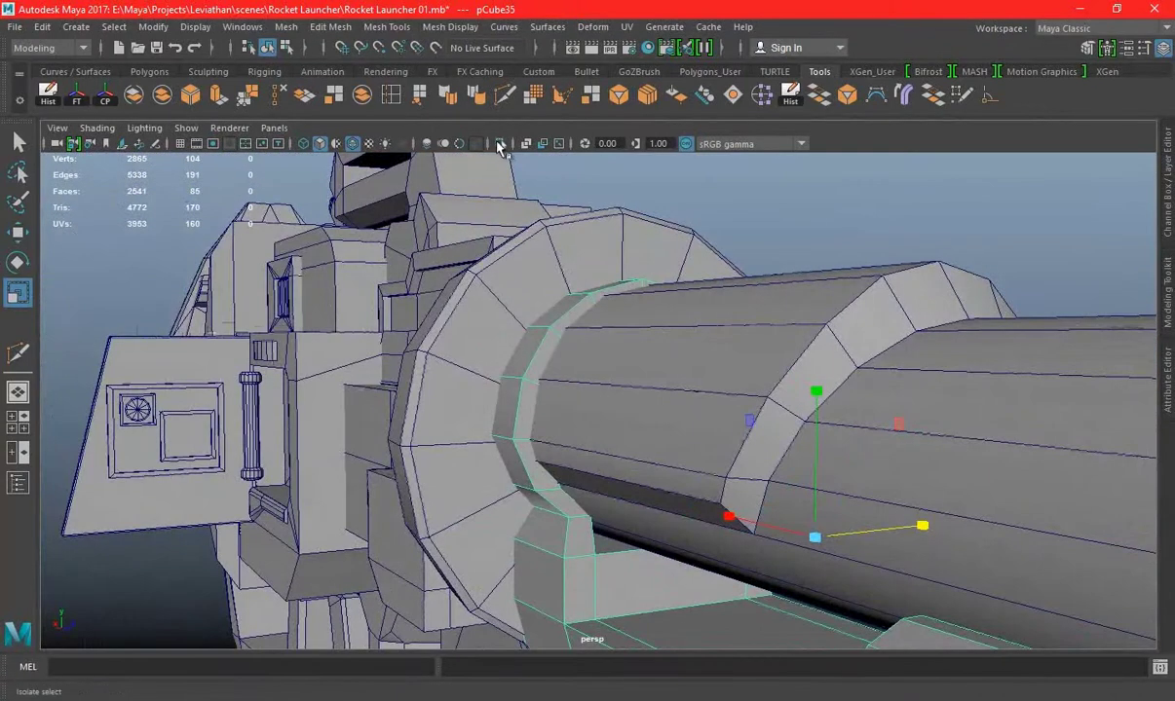
left_click(499, 144)
right_click_drag(776, 246, 782, 307)
mouse_move(781, 306)
left_mouse_down("alt")
mouse_move(641, 418)
mouse_move(718, 432)
left_mouse_up("alt")
right_click_drag(617, 336, 582, 126)
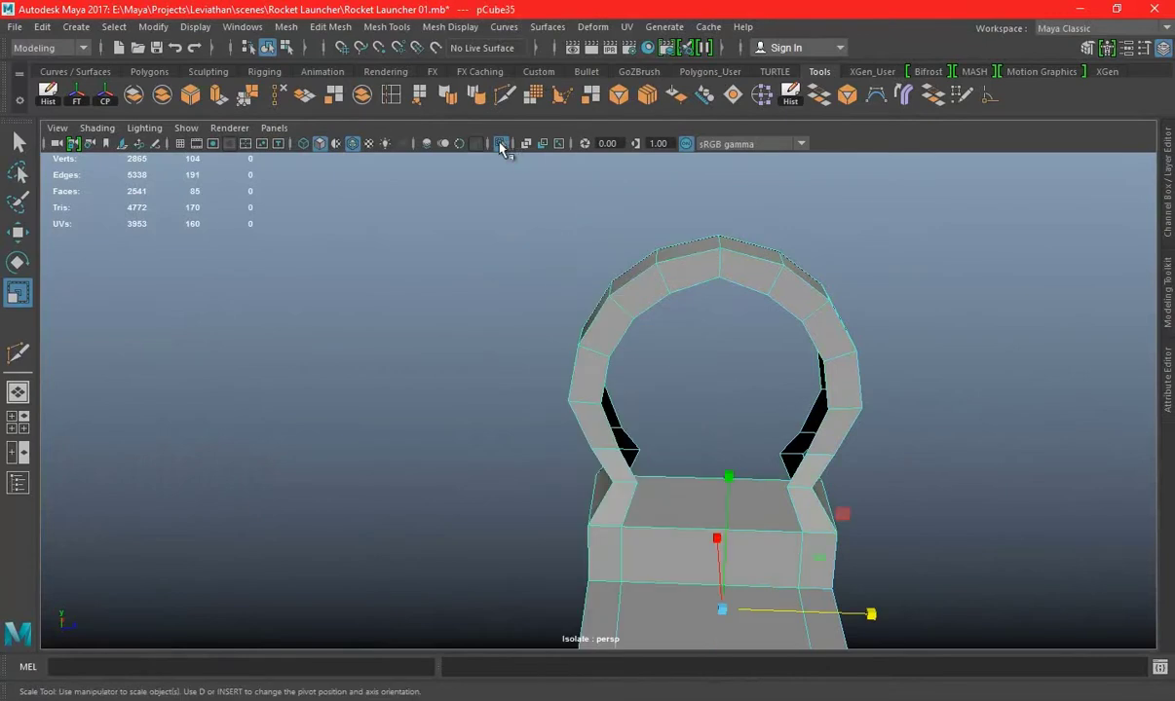
left_click(501, 146)
mouse_move(611, 370)
left_mouse_down("alt")
mouse_move(690, 372)
mouse_move(545, 409)
mouse_move(529, 298)
mouse_move(820, 581)
mouse_move(720, 411)
left_mouse_up("alt")
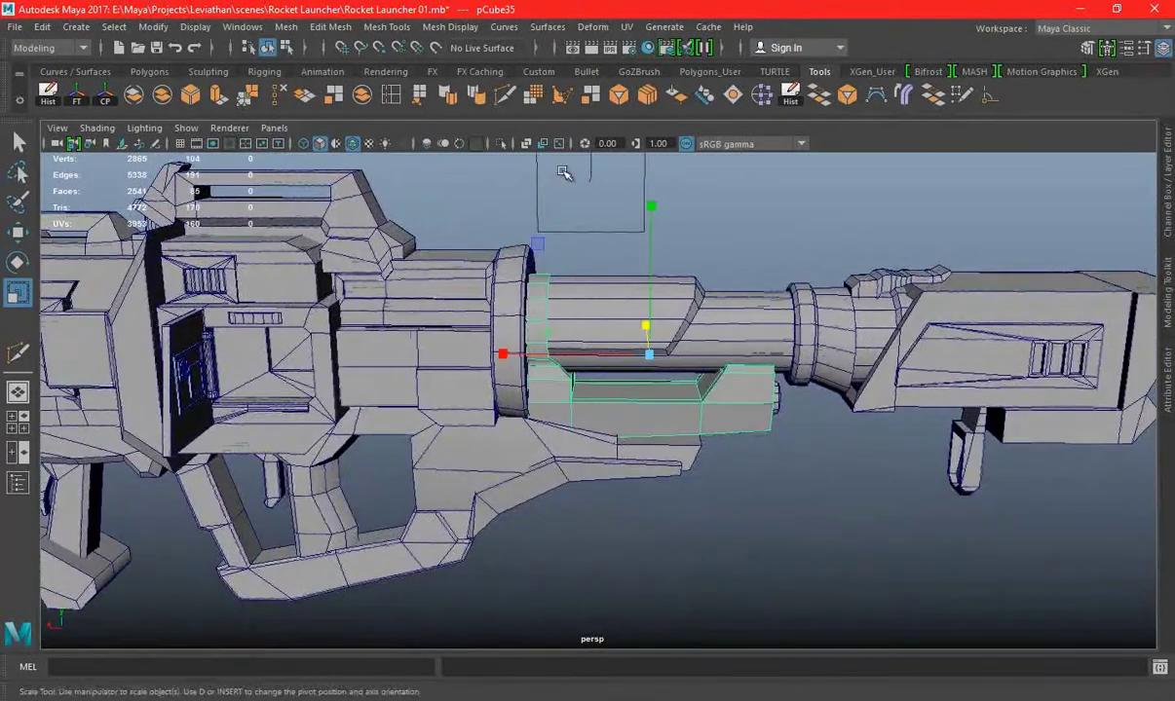
Delete the 14 inner ring faces, reducing the shroud from 85 to 71 faces
left_click(501, 143)
mouse_move(527, 194)
left_mouse_down("alt")
mouse_move(752, 393)
mouse_move(776, 265)
mouse_move(521, 357)
left_mouse_up("alt")
key("q")
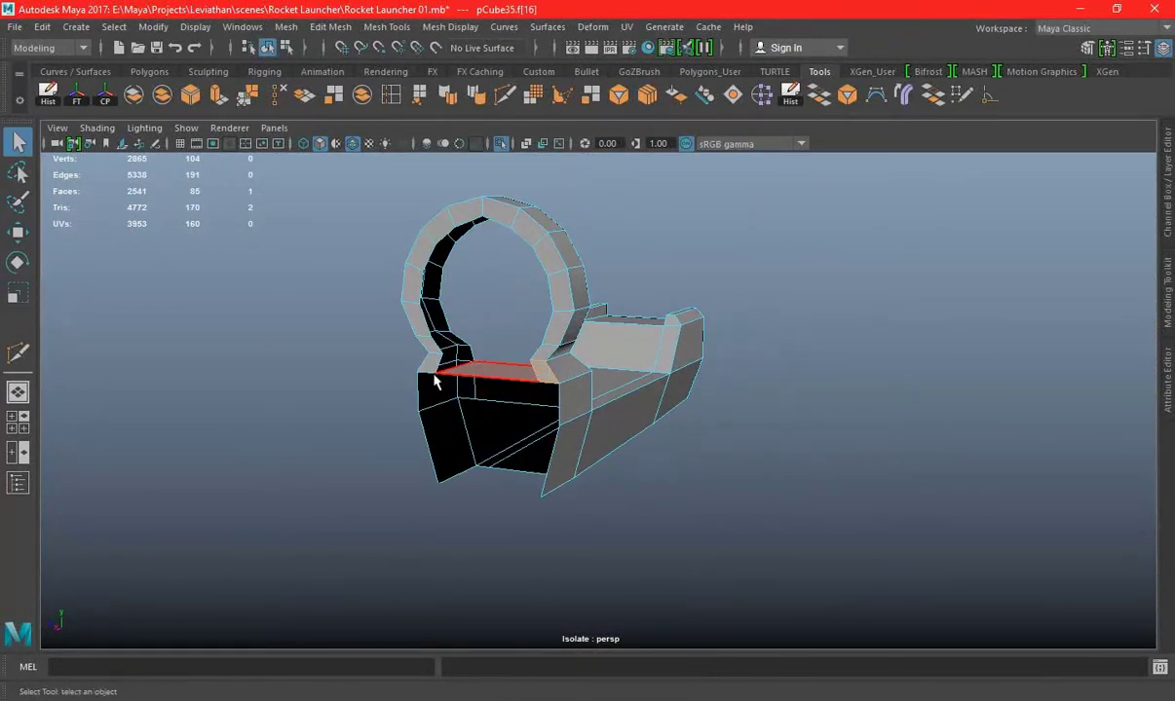
key("Delete")
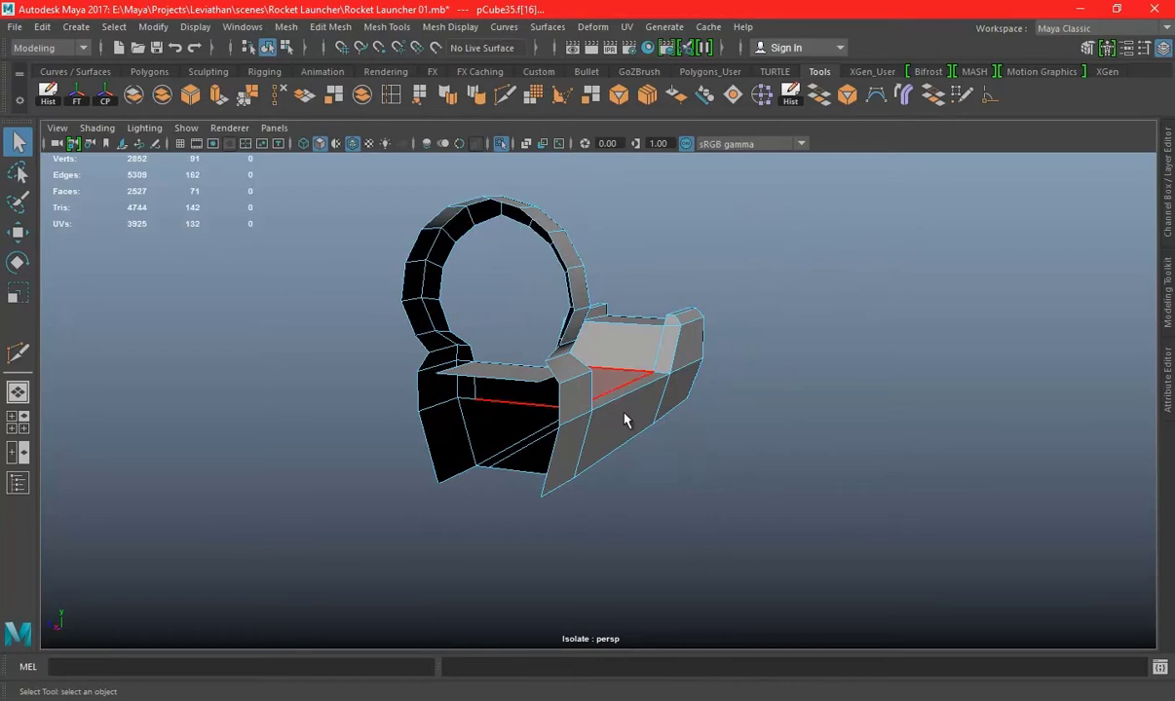
mouse_move(772, 383)
left_mouse_down("alt")
mouse_move(622, 390)
mouse_move(748, 205)
left_mouse_up("alt")
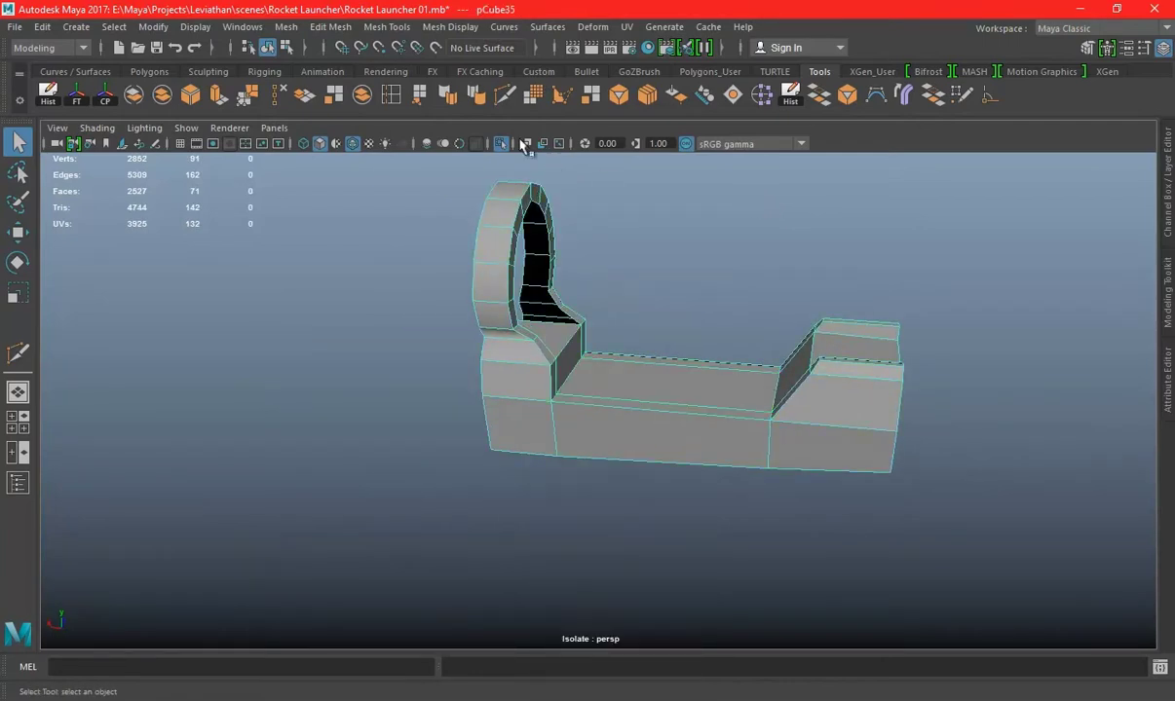
left_click(501, 143)
mouse_move(782, 327)
left_mouse_down("alt")
mouse_move(768, 302)
mouse_move(995, 500)
mouse_move(981, 459)
mouse_move(758, 409)
mouse_move(679, 364)
left_mouse_up("alt")
Combine the vent slat copies into one 64-face mesh, pCube37, and scale it to about 0.674 in Z
left_click(995, 500)
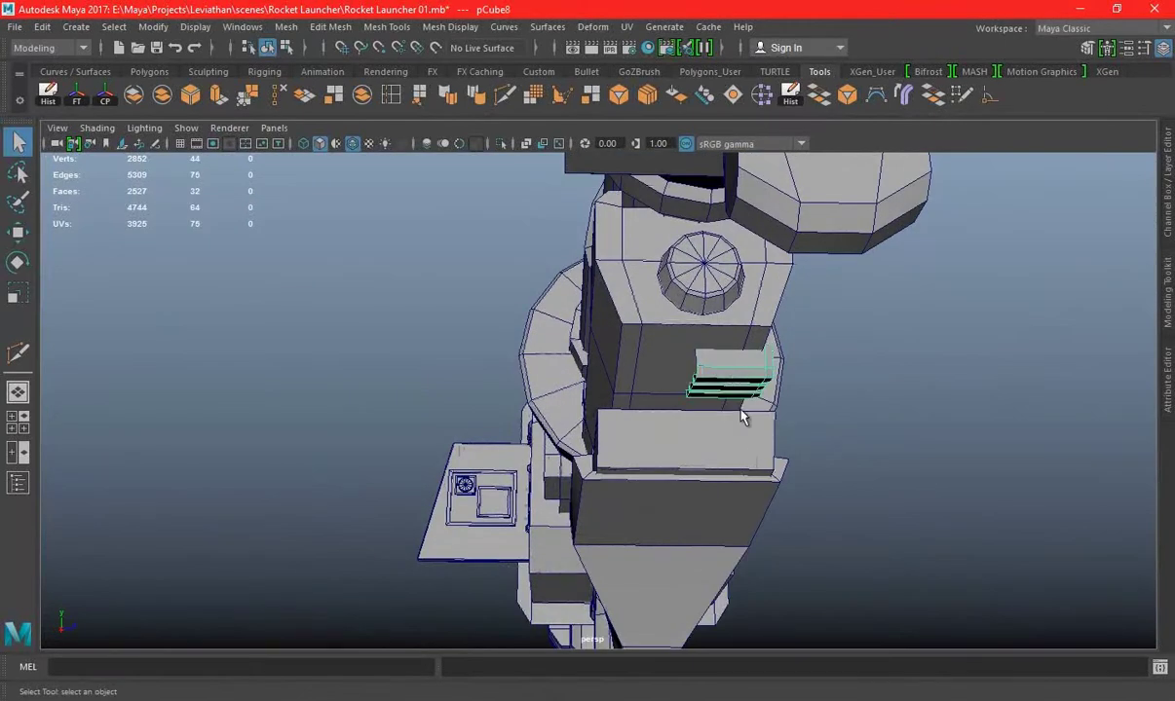
key("w")
left_click_drag(800, 406, 81, 137, "alt")
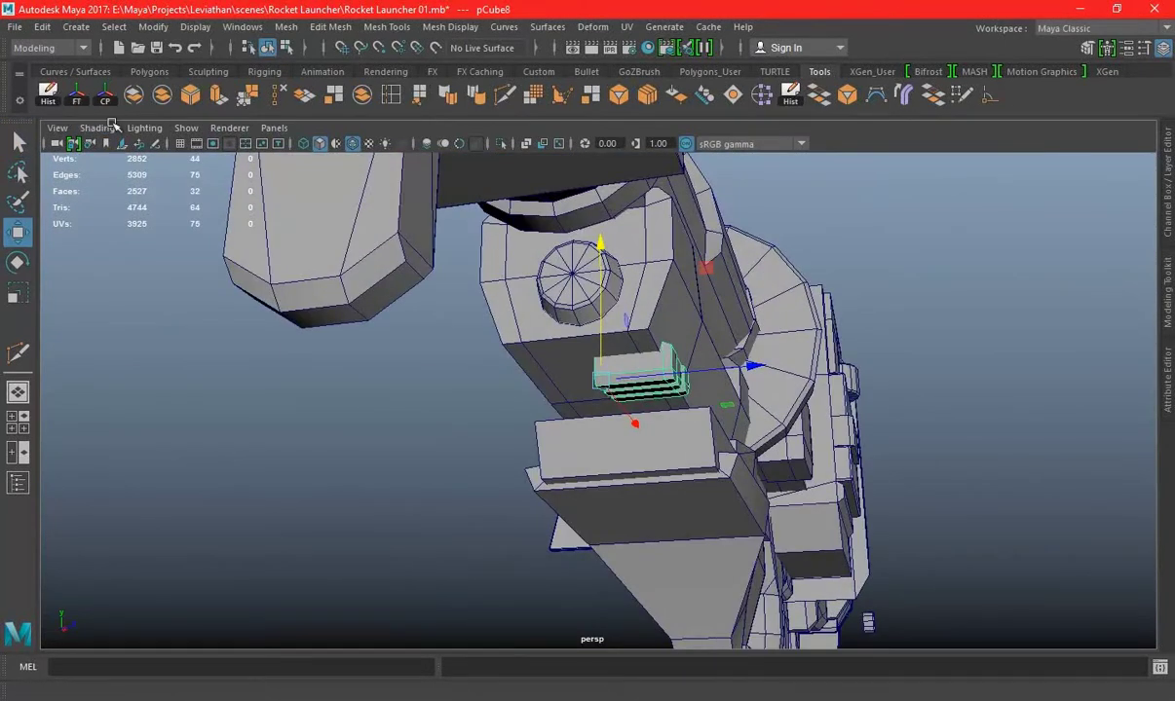
left_click(1163, 199)
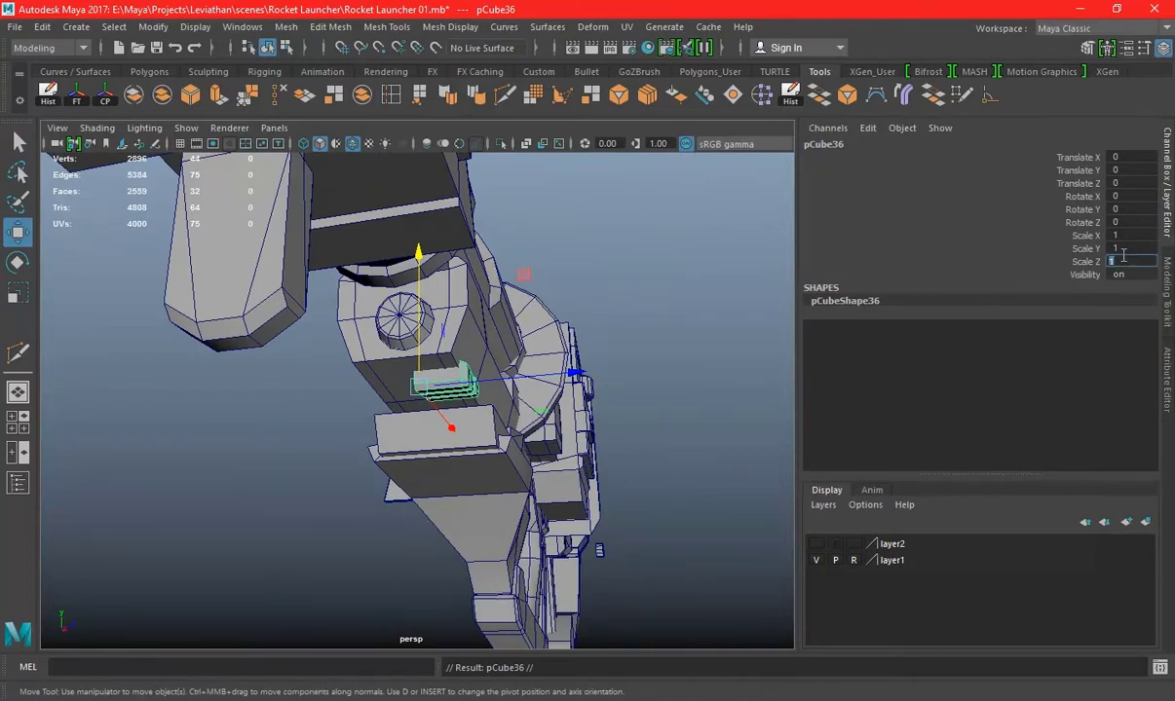
key("f")
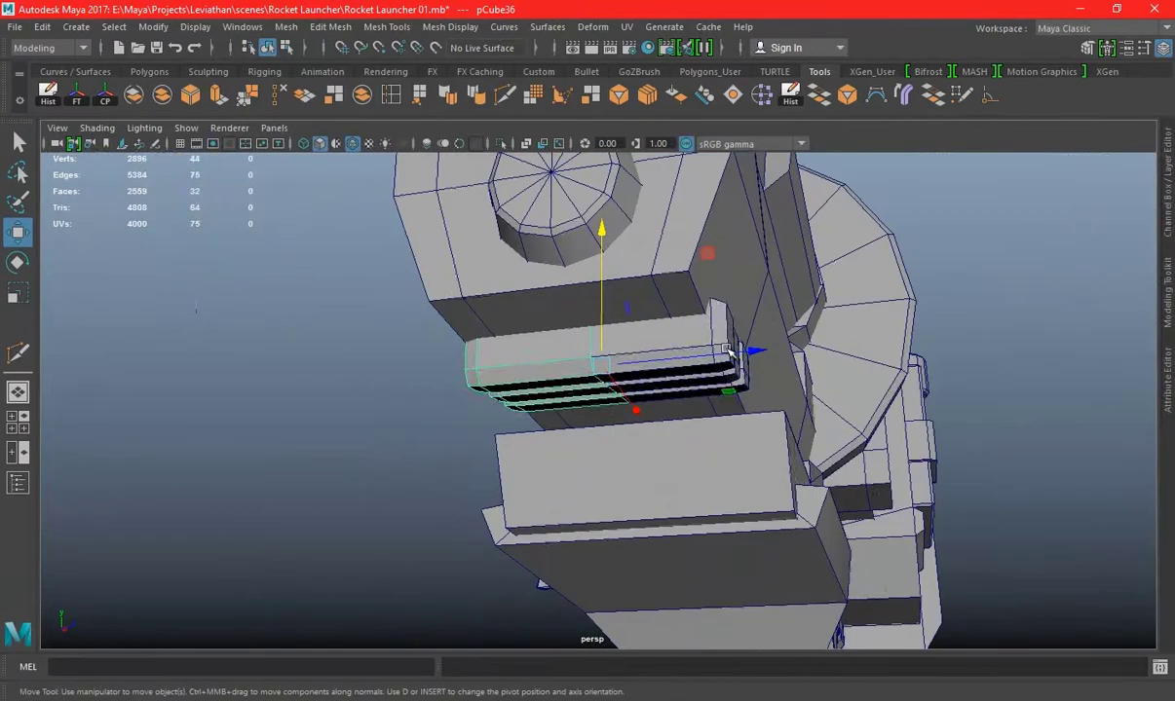
left_click(285, 26)
left_click(310, 80)
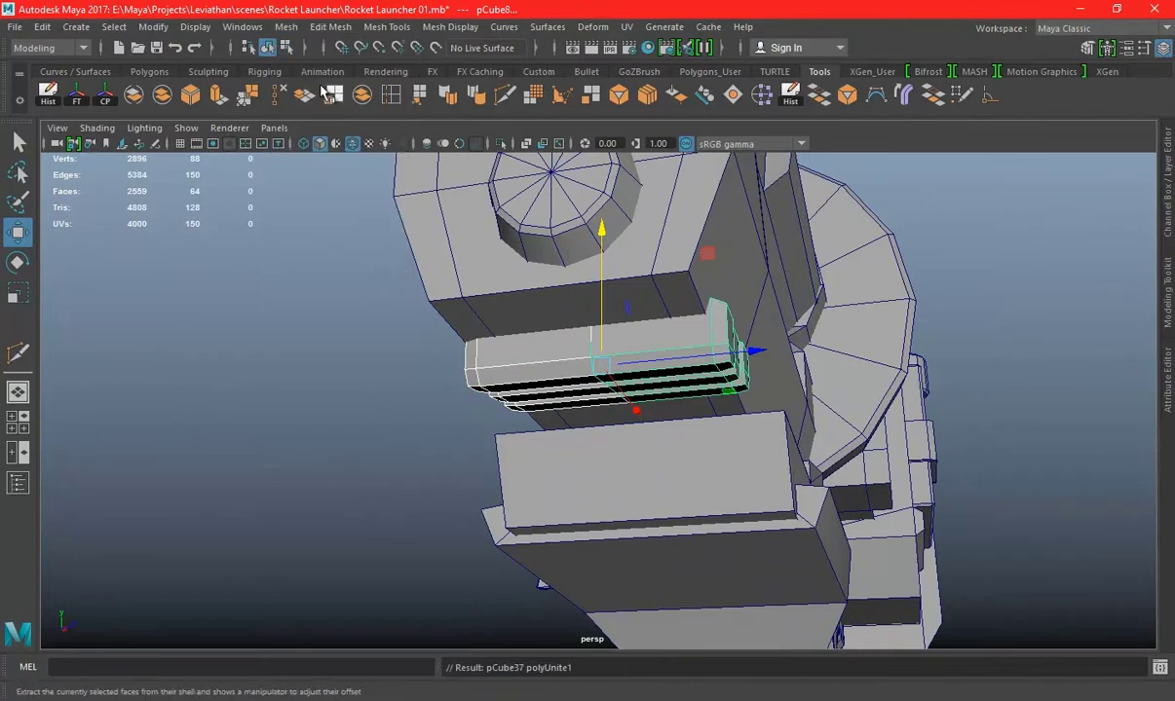
left_click_drag(545, 254, 581, 218, "alt")
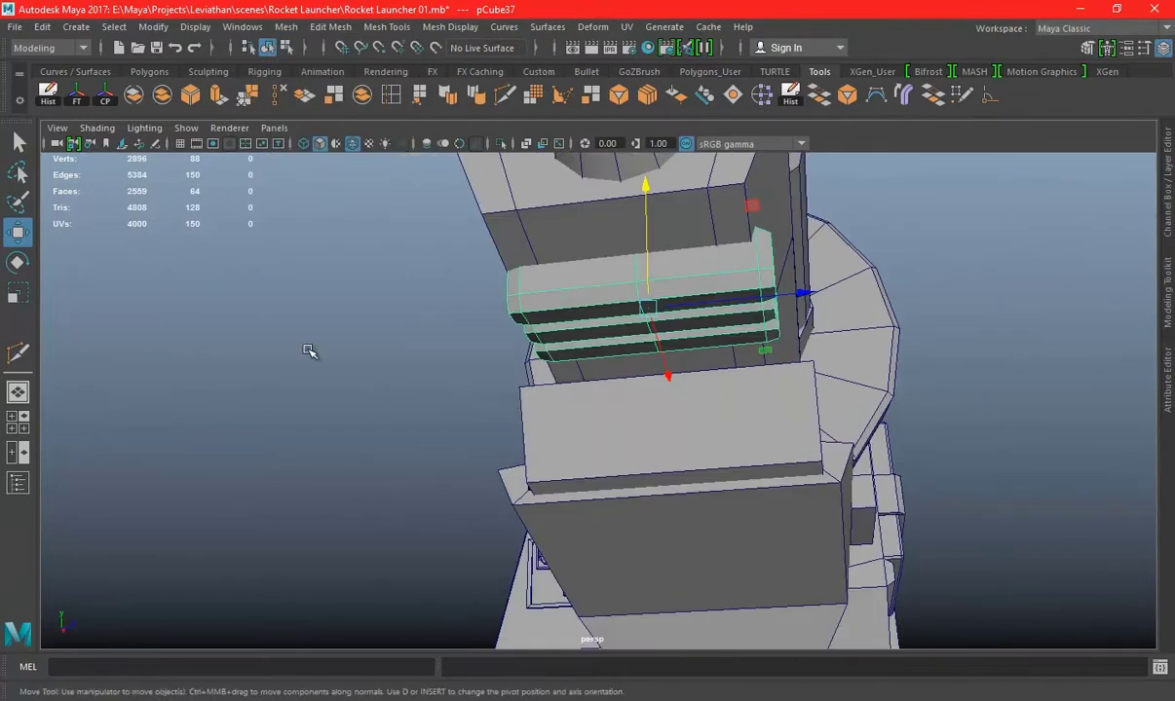
key("r")
left_click_drag(793, 292, 745, 297)
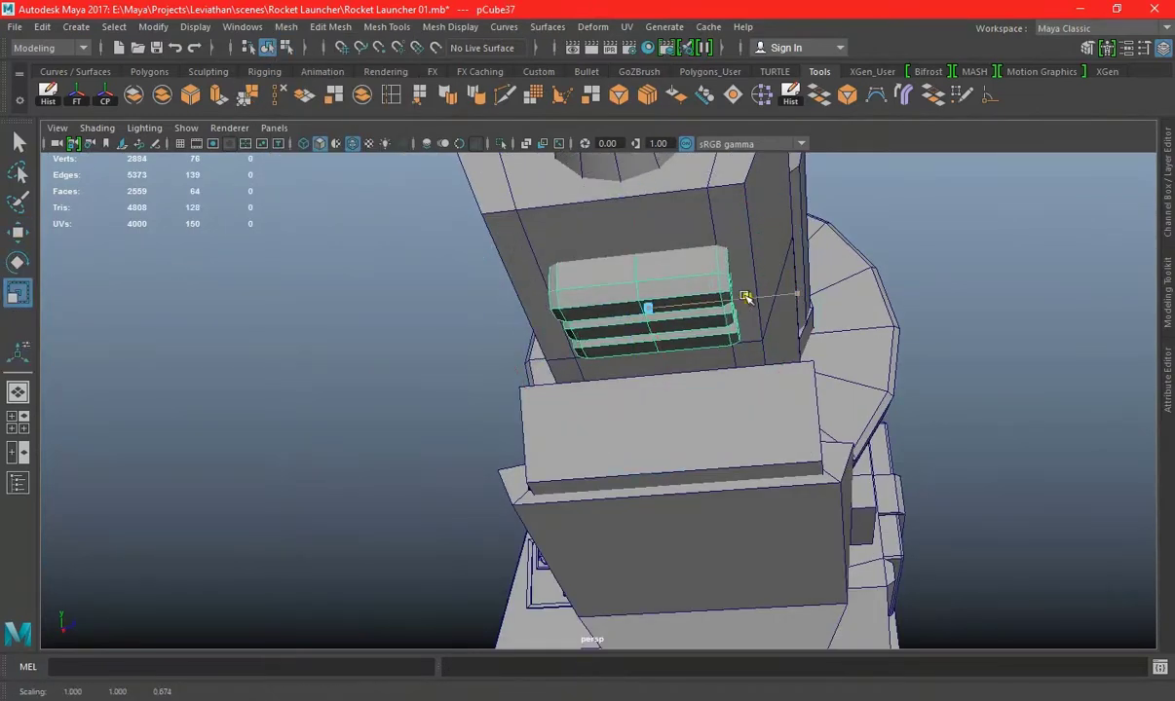
In front view, move the slat piece down and rotate it -90° in Z
key("space")
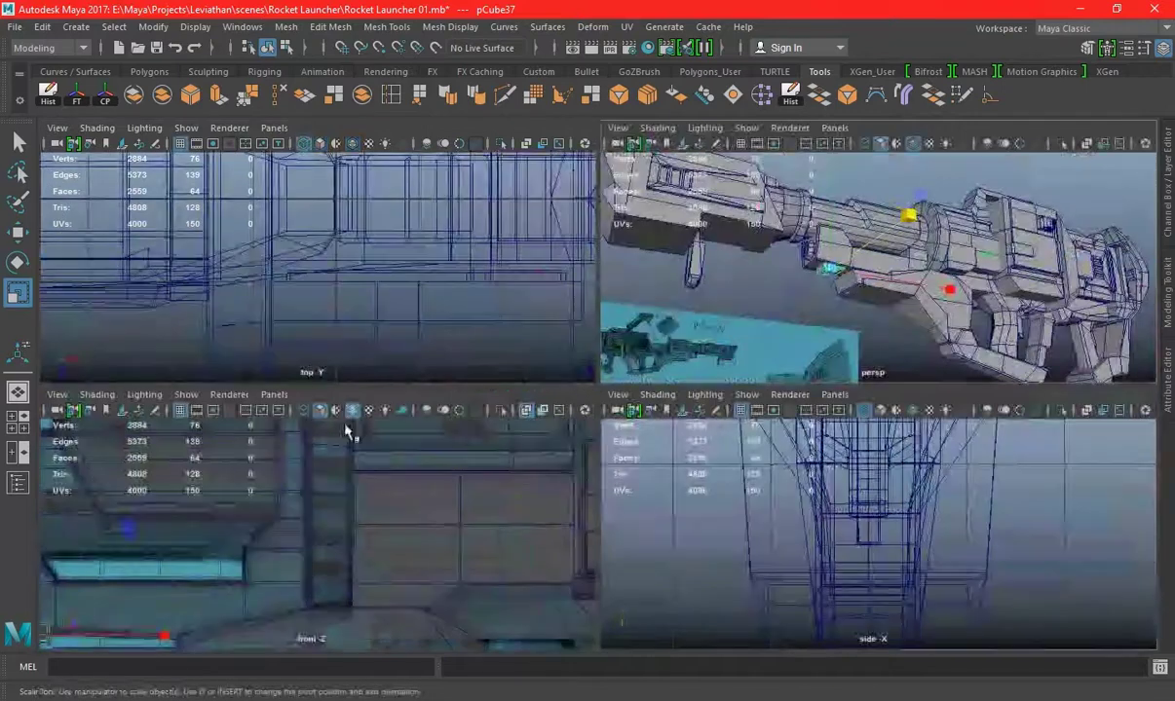
key("space")
key("f")
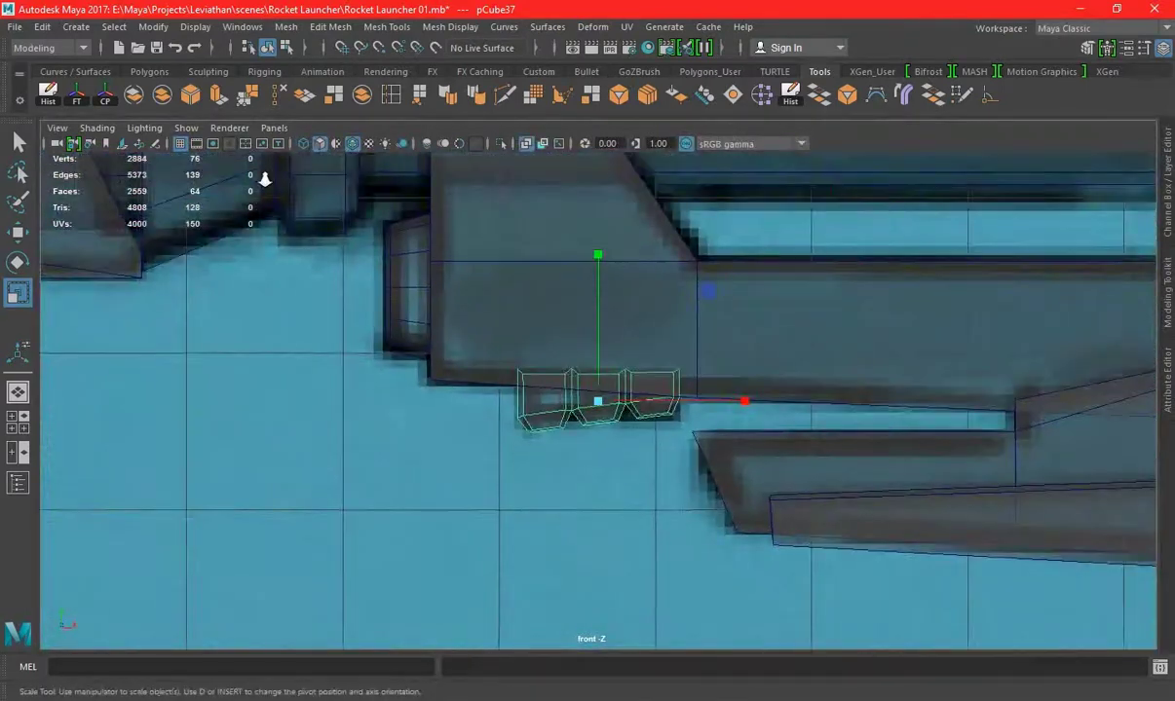
scroll(598, 400, "down", 3)
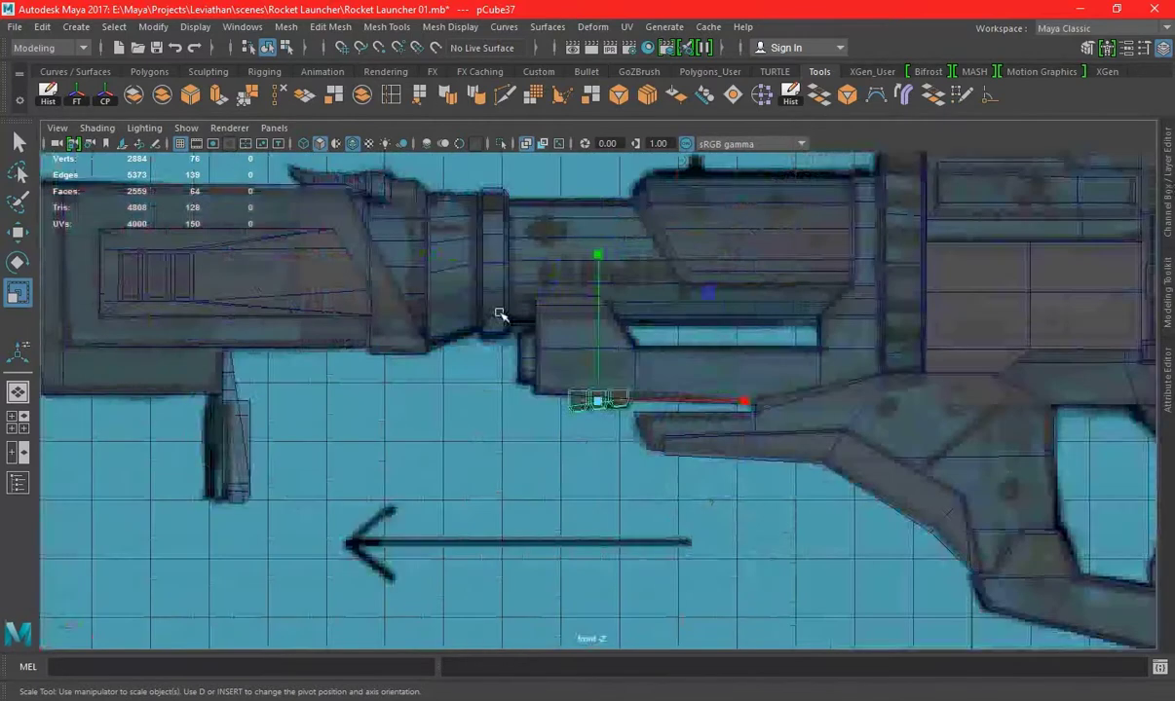
middle_click_drag(499, 317, 608, 386, "alt")
scroll(607, 386, "up", 2)
key("w")
left_click_drag(781, 403, 377, 470)
key("e")
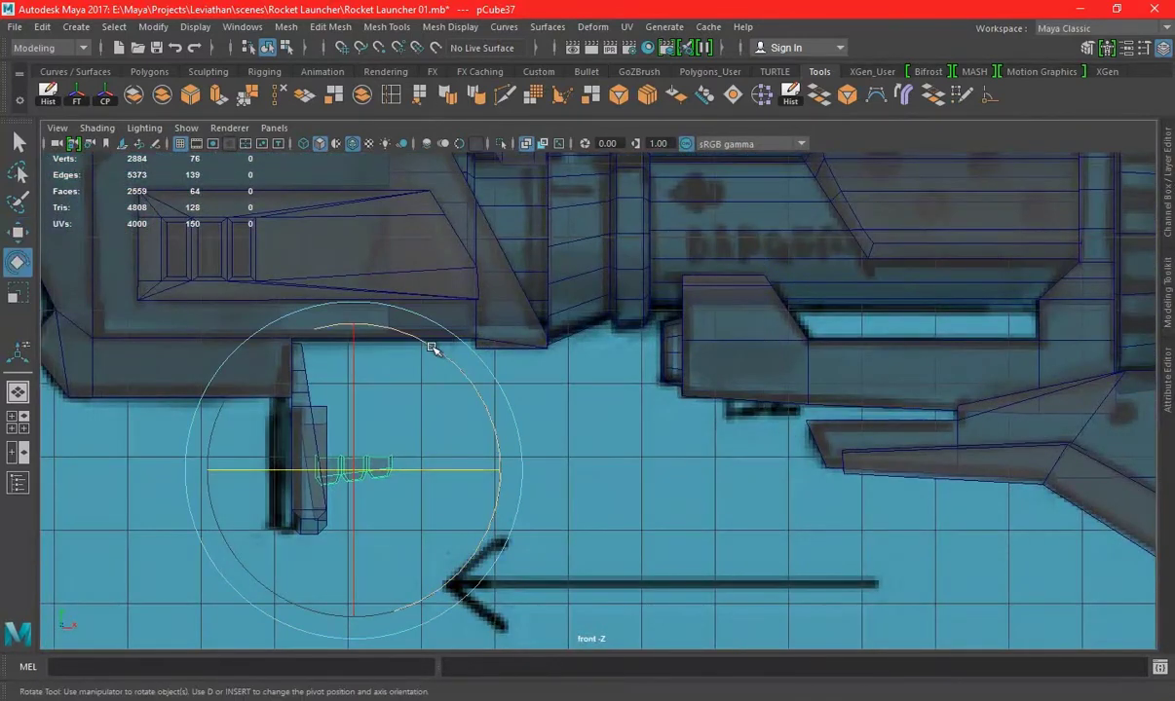
mouse_move(433, 349)
left_mouse_down()
mouse_move(497, 454)
mouse_move(493, 439)
left_mouse_up()
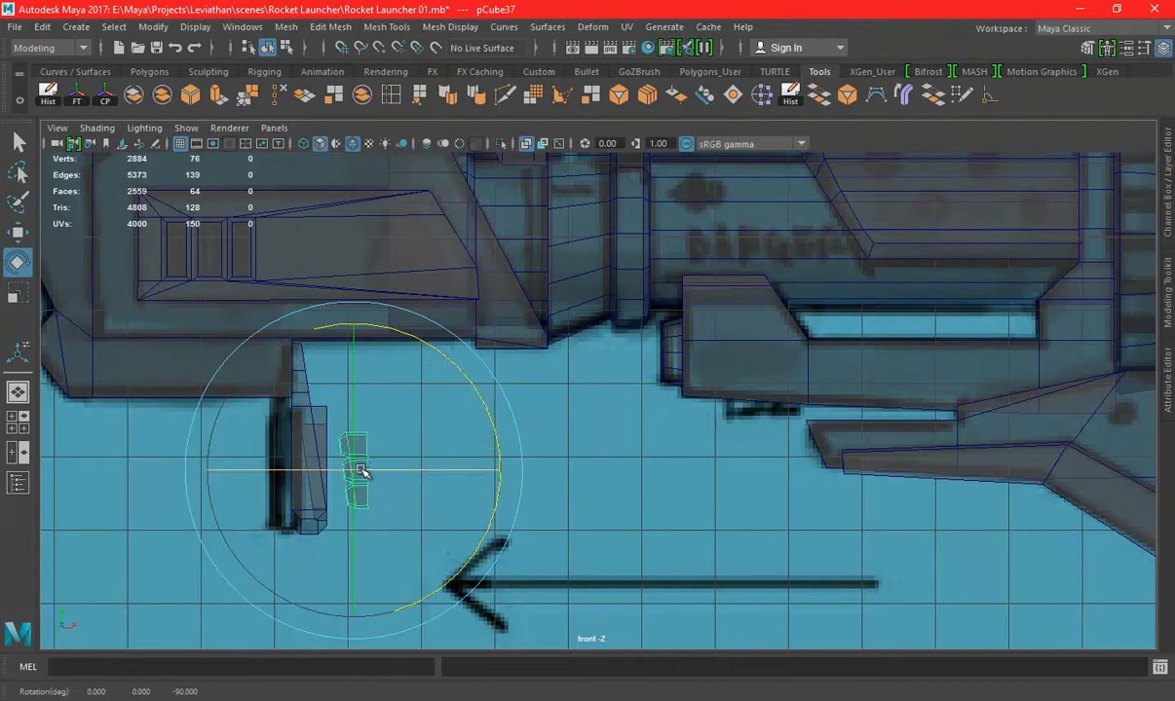
key("w")
left_click_drag(359, 471, 329, 470)
Flatten the slat piece along its depth with the Scale tool
key("e")
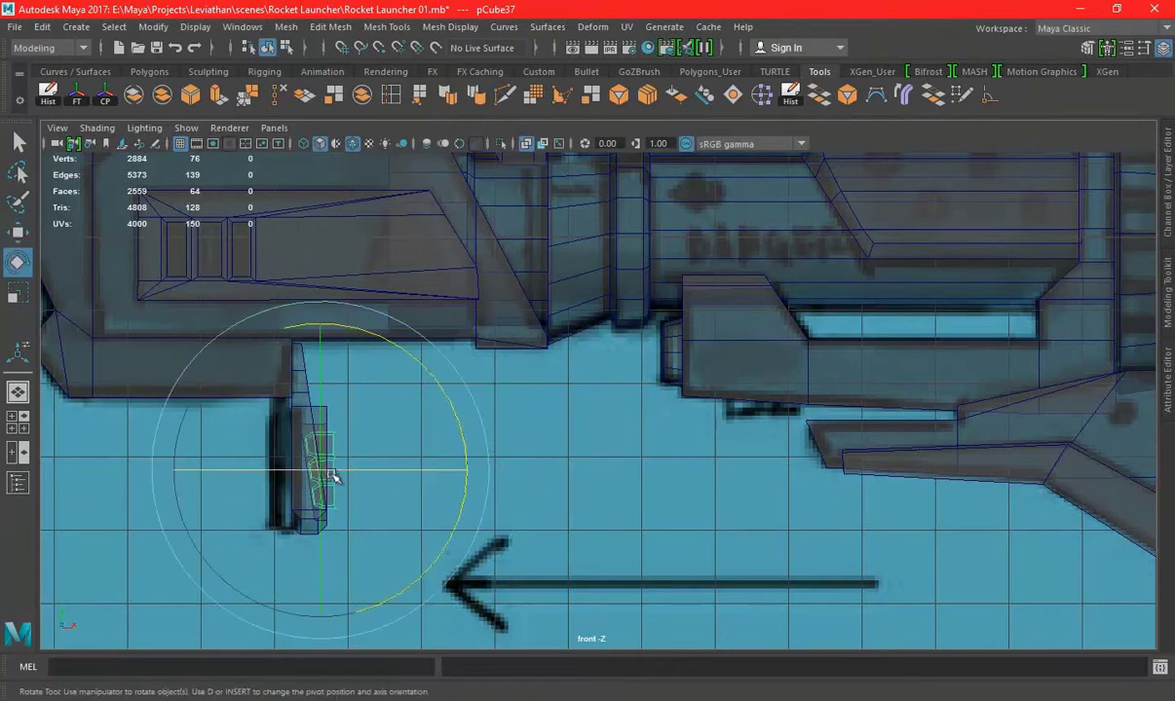
key("r")
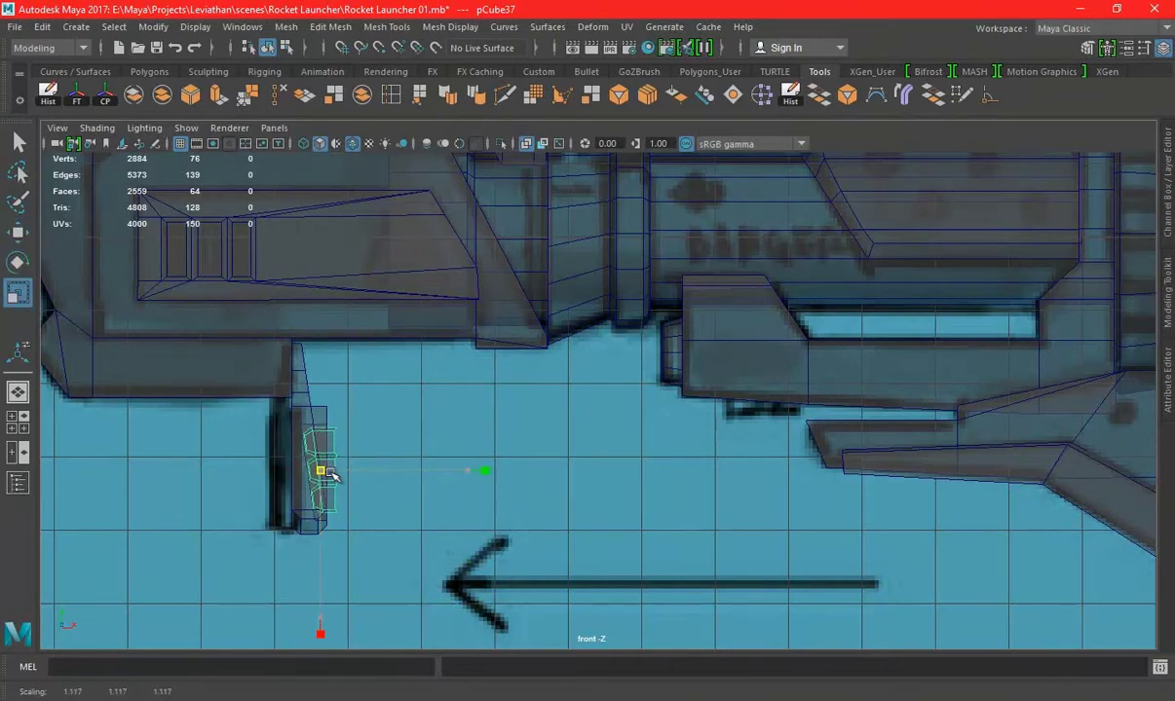
key("w")
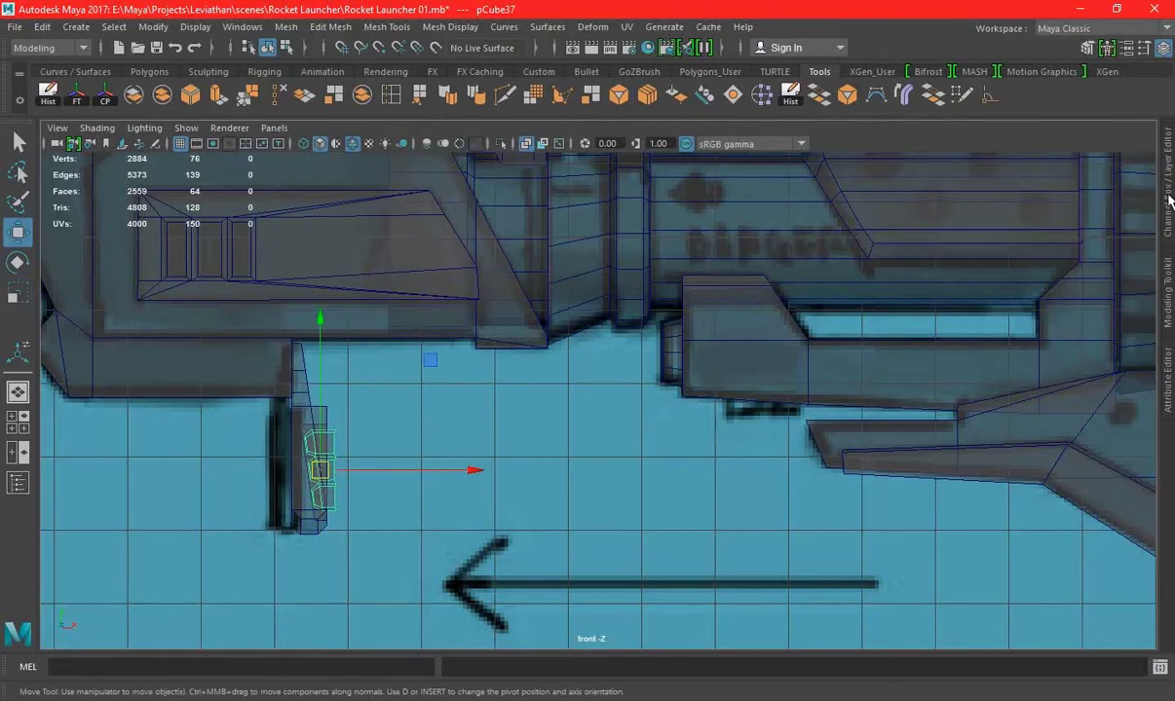
left_click(1169, 200)
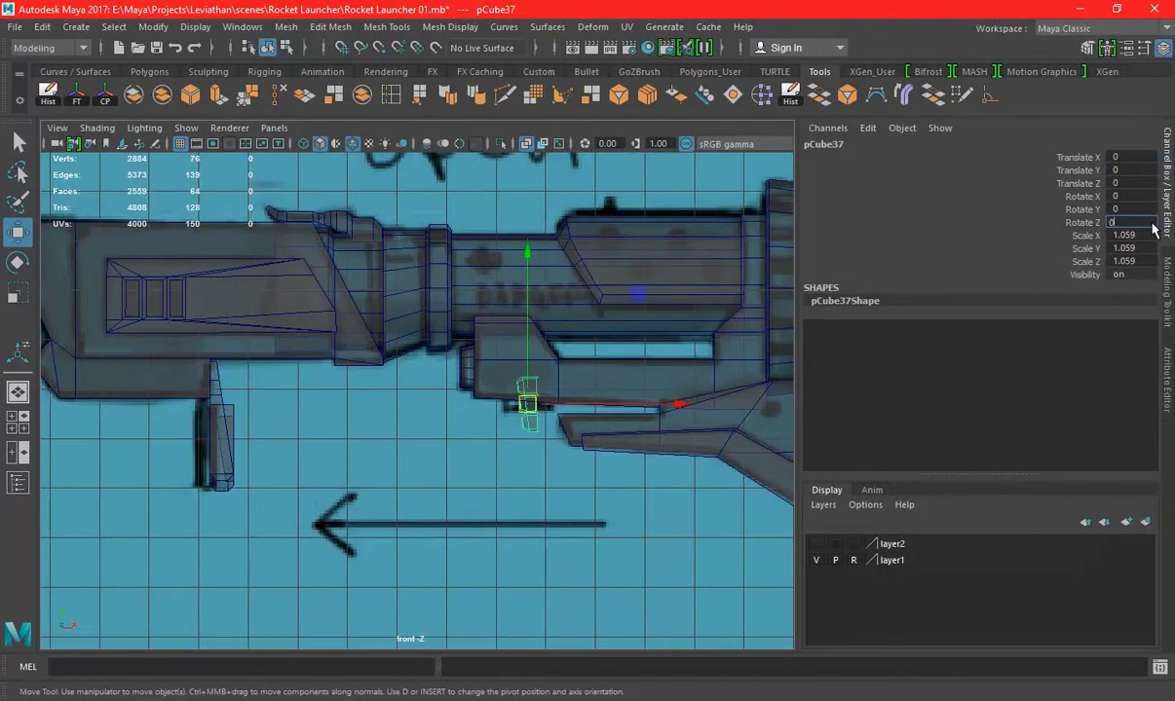
left_click(1166, 210)
key("space")
key("space")
mouse_move(819, 345)
left_mouse_down("alt")
mouse_move(727, 341)
mouse_move(742, 333)
left_mouse_up("alt")
key("f")
scroll(598, 320, "up", 3)
mouse_move(598, 320)
left_mouse_down("alt")
mouse_move(799, 330)
mouse_move(672, 337)
mouse_move(676, 380)
mouse_move(709, 381)
left_mouse_up("alt")
key("e")
key("r")
mouse_move(634, 500)
left_mouse_down("alt")
mouse_move(475, 413)
mouse_move(532, 429)
left_mouse_up("alt")
Set the slat piece's Translate X and Y to 0 in the Channel Box
left_click(1169, 198)
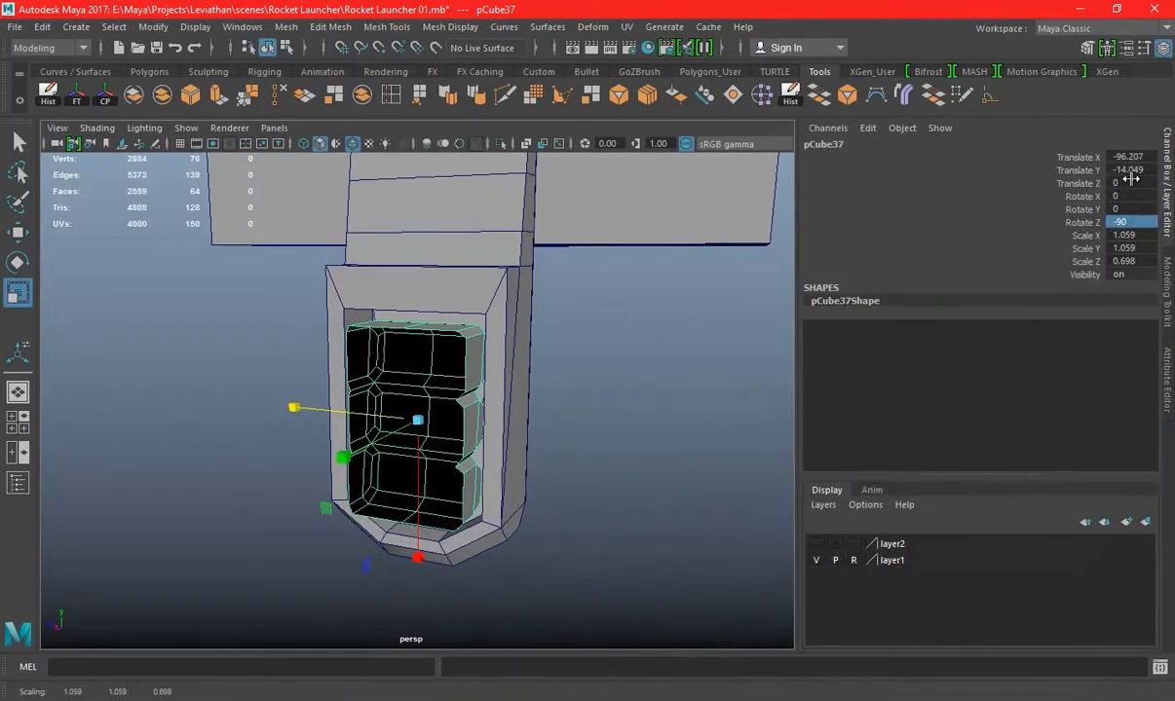
key("Return")
type("0")
key("Return")
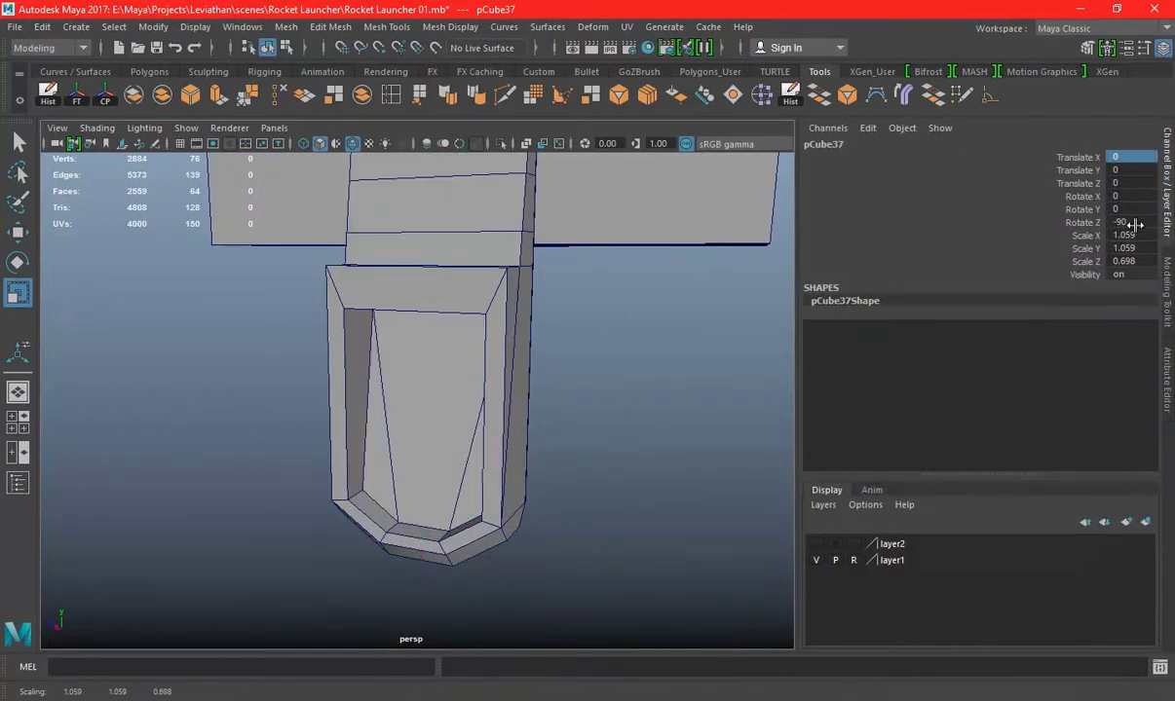
left_click(1173, 209)
mouse_move(742, 316)
left_mouse_down("alt")
mouse_move(821, 381)
mouse_move(679, 371)
mouse_move(707, 387)
mouse_move(380, 440)
mouse_move(512, 243)
mouse_move(563, 315)
left_mouse_up("alt")
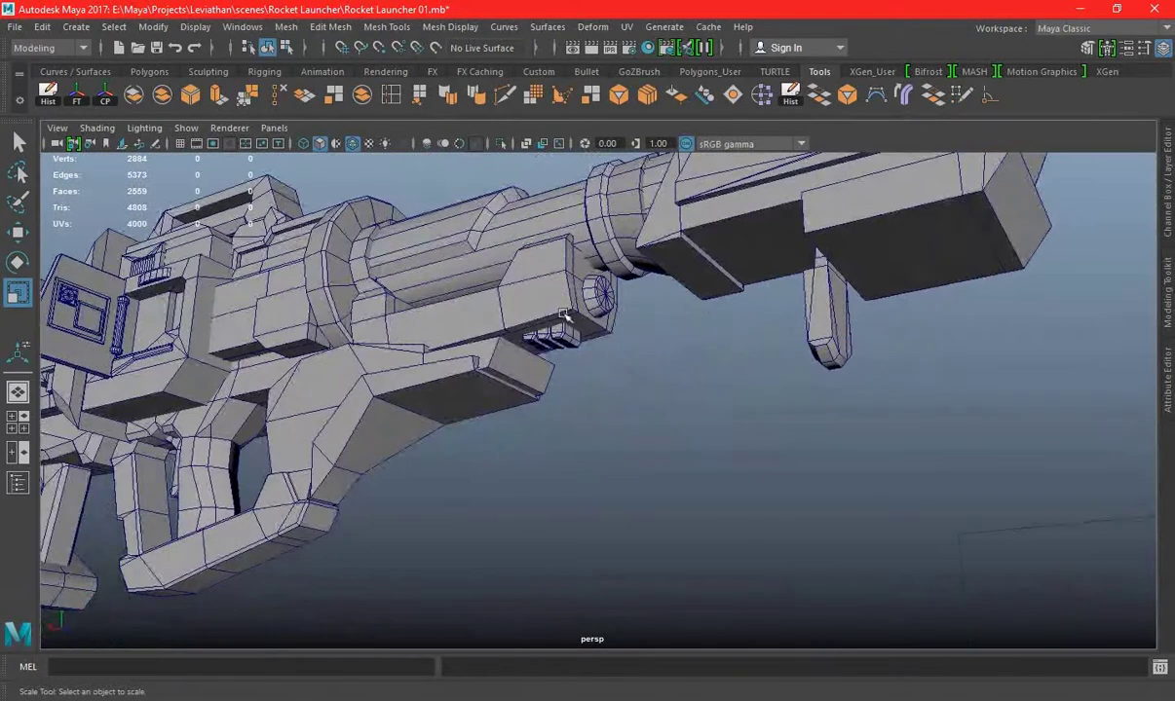
Save the scene and merge the launcher's overlapping vertices, from 2884 to 2858
scroll(534, 341, "down", 5)
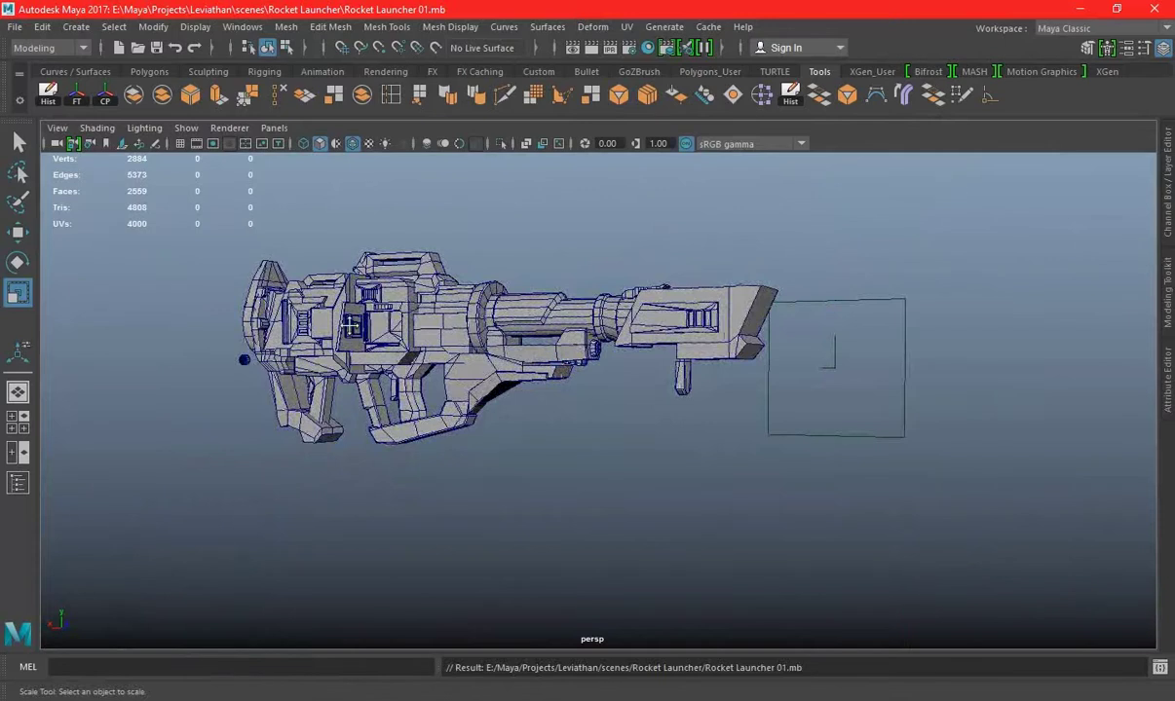
left_click_drag(557, 356, 154, 312, "alt")
mouse_move(125, 234)
left_mouse_down()
mouse_move(991, 571)
mouse_move(923, 380)
left_mouse_up()
key("ctrl+s")
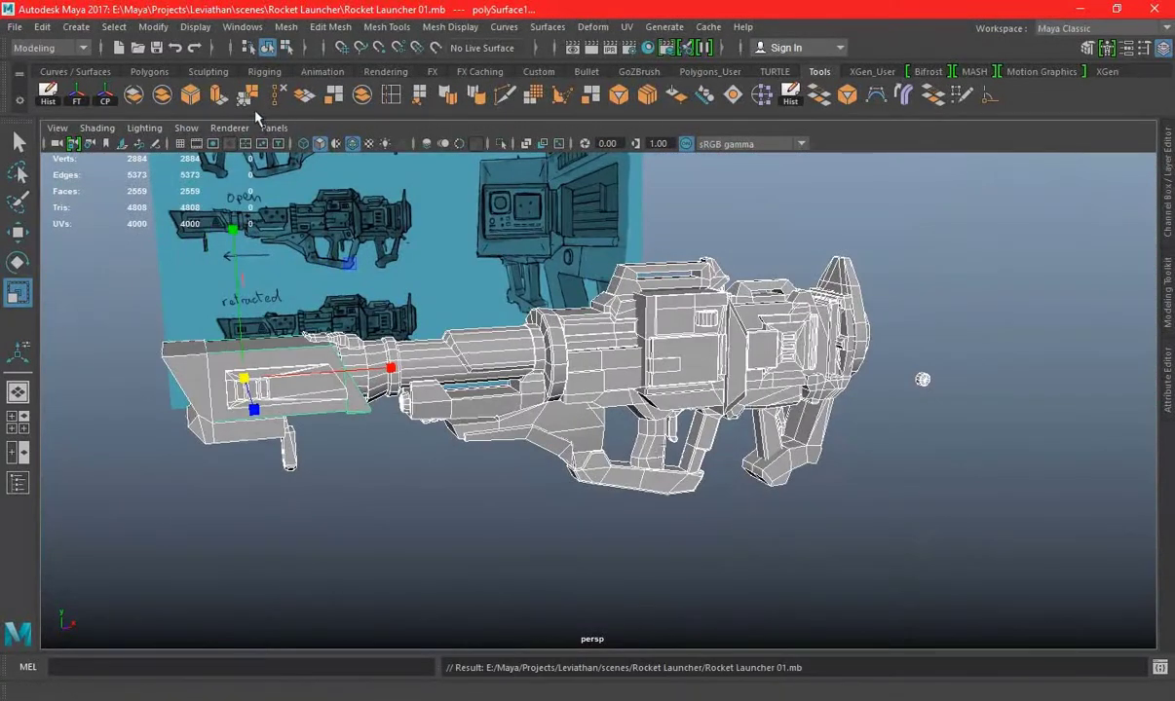
left_click(248, 94)
left_click(998, 492)
Check the welded launcher in smooth preview (3), then return to low-poly display (1)
left_click_drag(800, 472, 415, 284, "alt")
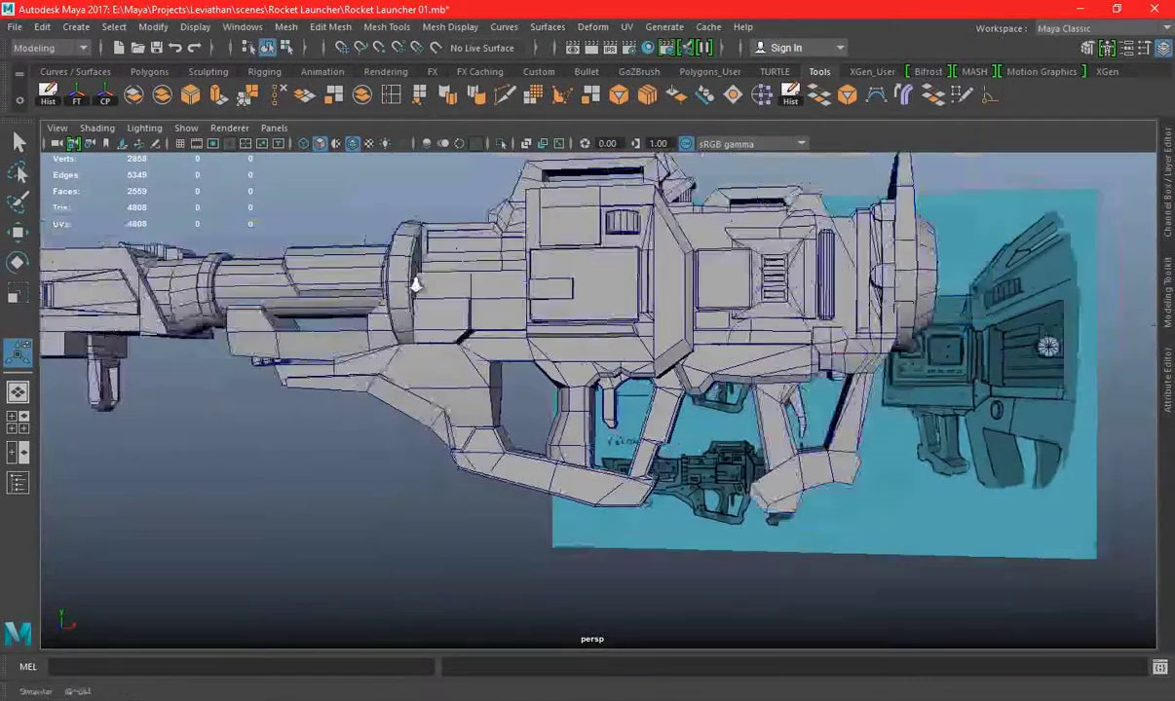
right_click_drag(415, 285, 209, 255, "alt")
mouse_move(209, 255)
left_mouse_down()
mouse_move(829, 565)
mouse_move(956, 505)
mouse_move(280, 536)
mouse_move(244, 467)
left_mouse_up()
key("3")
right_click_drag(243, 467, 1030, 525, "alt")
mouse_move(1030, 525)
left_mouse_down("alt")
mouse_move(903, 467)
mouse_move(686, 433)
left_mouse_up("alt")
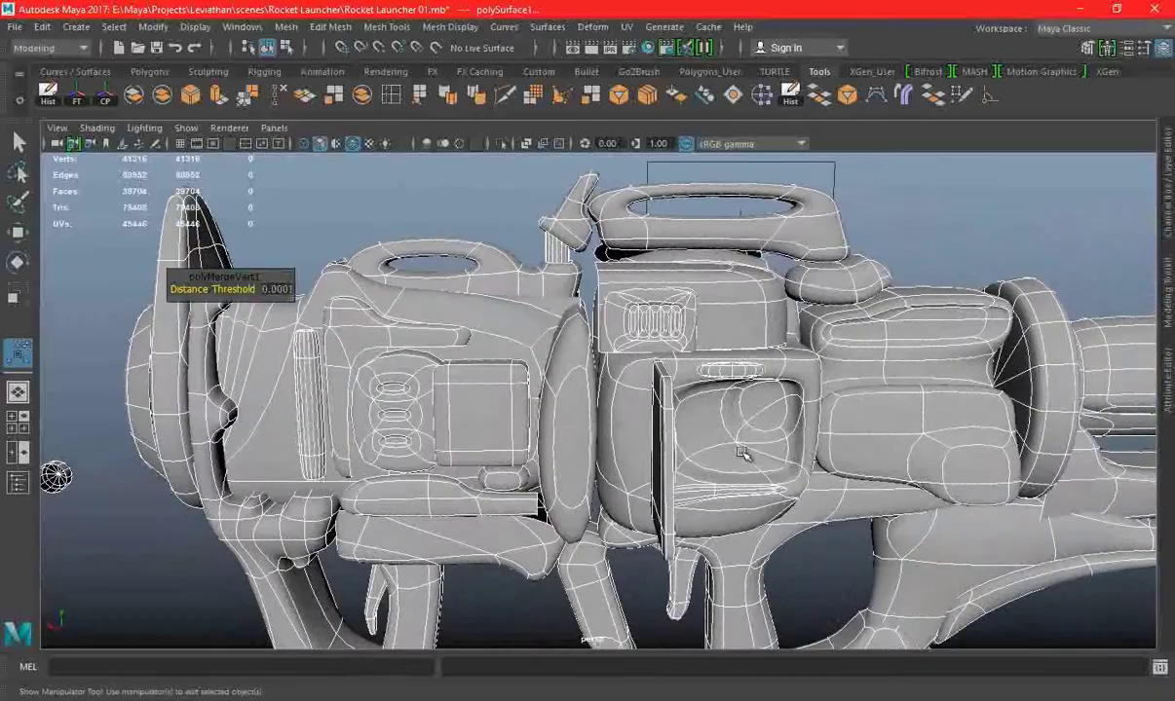
right_click_drag(686, 433, 288, 443, "alt")
mouse_move(288, 444)
left_mouse_down("alt")
mouse_move(714, 391)
mouse_move(745, 354)
mouse_move(986, 377)
mouse_move(792, 413)
mouse_move(728, 411)
left_mouse_up("alt")
key("1")
Inspect the launcher from several angles and select the gun
left_click_drag(219, 246, 865, 621)
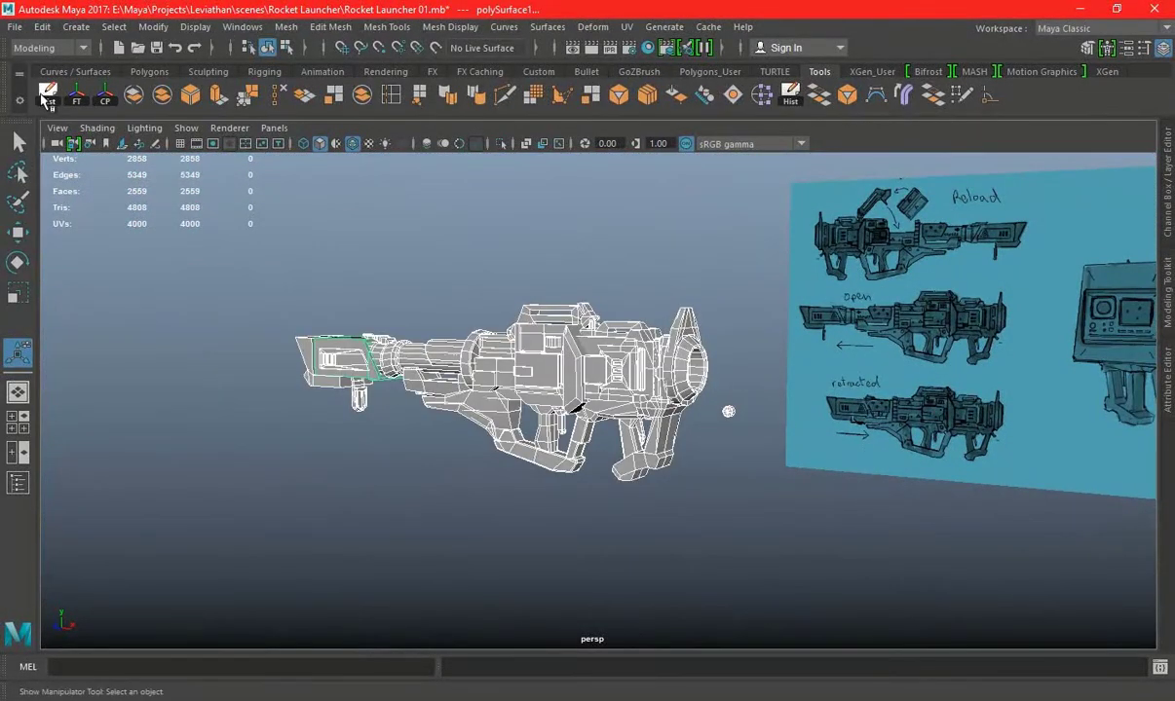
left_click(872, 461)
scroll(872, 462, "up", 5)
mouse_move(872, 461)
left_mouse_down("alt")
mouse_move(645, 441)
mouse_move(747, 411)
mouse_move(978, 470)
left_mouse_up("alt")
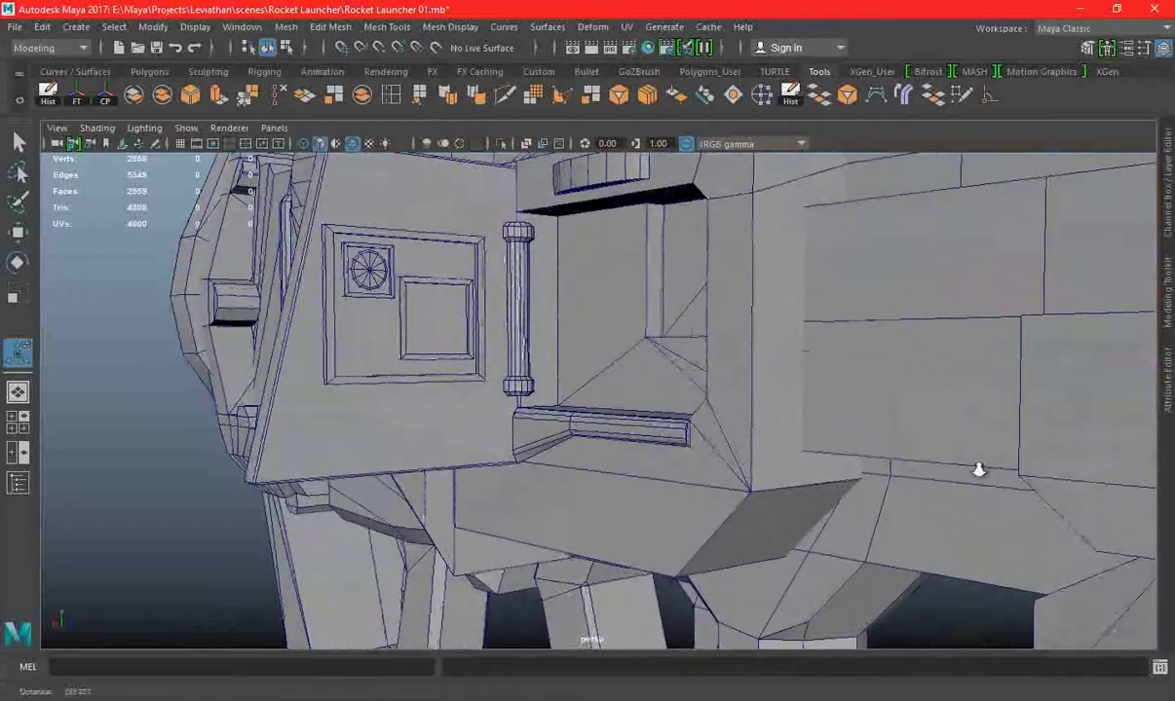
right_click_drag(889, 456, 541, 392, "alt")
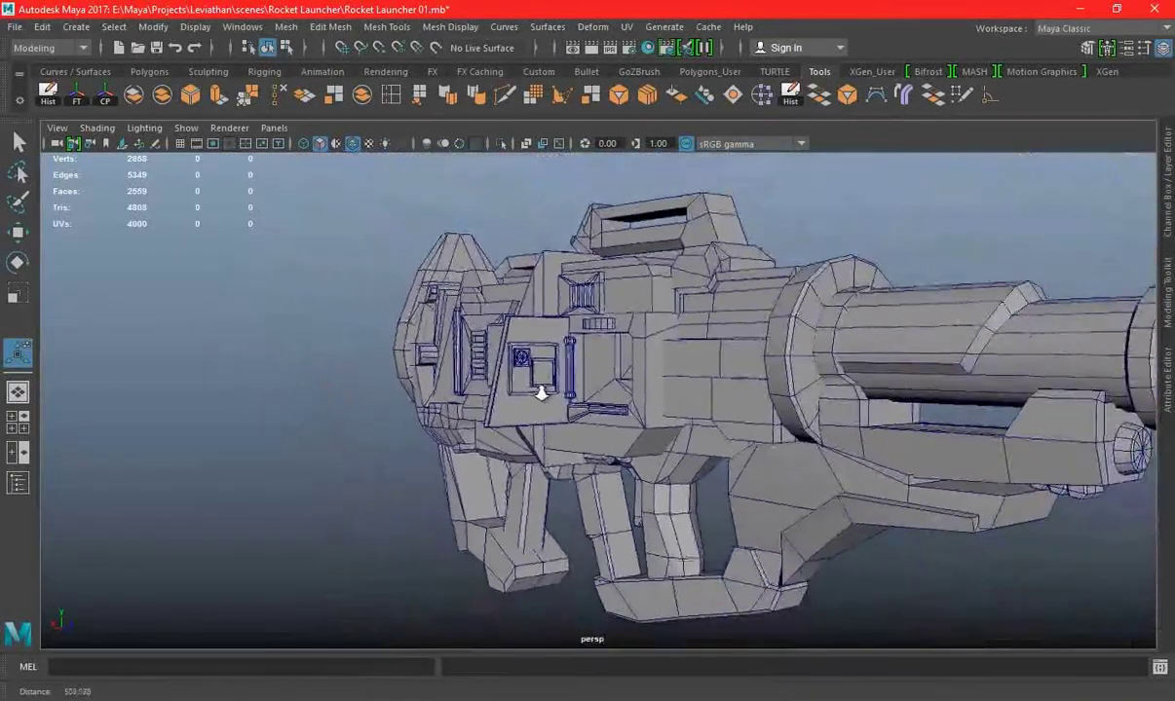
left_click_drag(541, 392, 779, 410, "alt")
mouse_move(421, 416)
left_mouse_down("alt")
mouse_move(443, 411)
mouse_move(228, 380)
mouse_move(1000, 386)
left_mouse_up("alt")
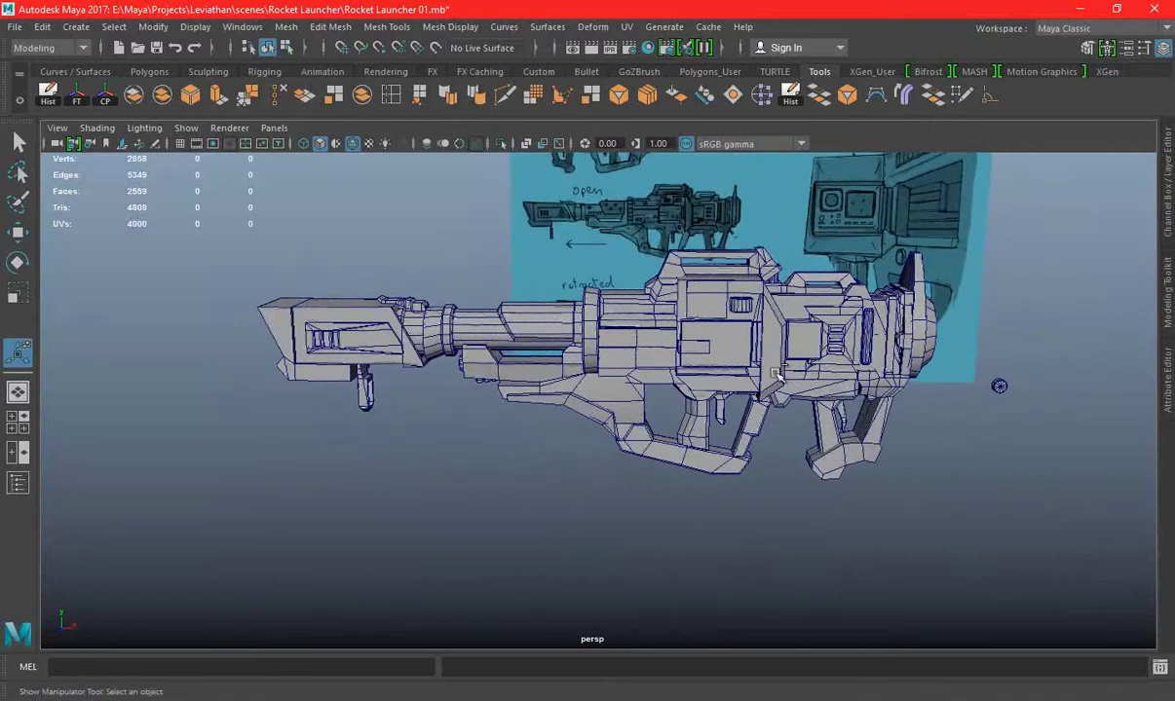
right_click_drag(777, 375, 322, 294, "alt")
mouse_move(321, 294)
left_mouse_down()
mouse_move(857, 535)
mouse_move(987, 577)
left_mouse_up()
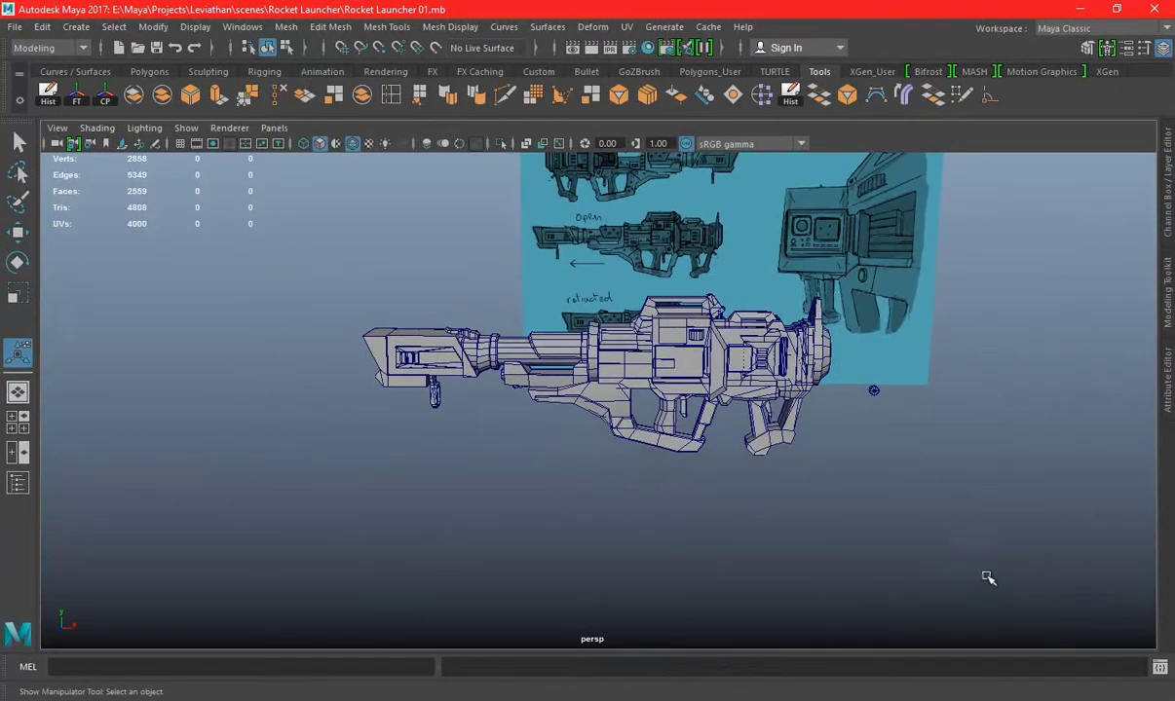
left_click(936, 524)
left_click_drag(515, 448, 355, 360, "alt")
Select the front muzzle block and bring it into the front view
left_click(389, 380)
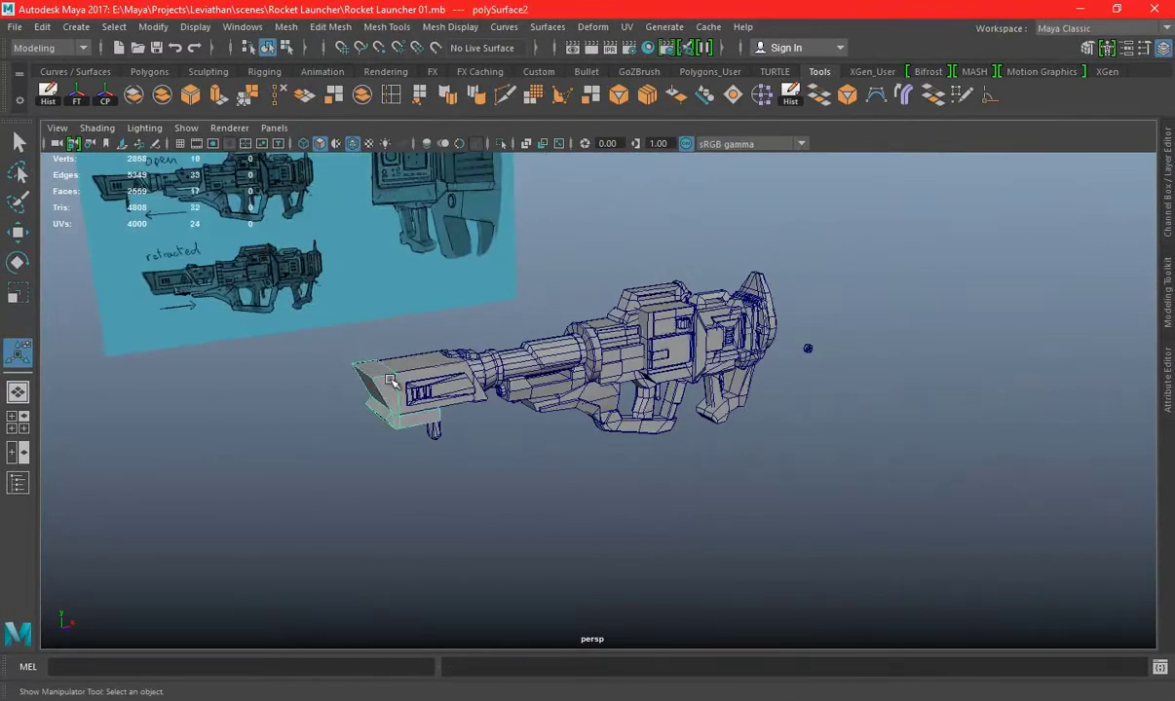
key("f")
left_click_drag(496, 412, 533, 275, "alt")
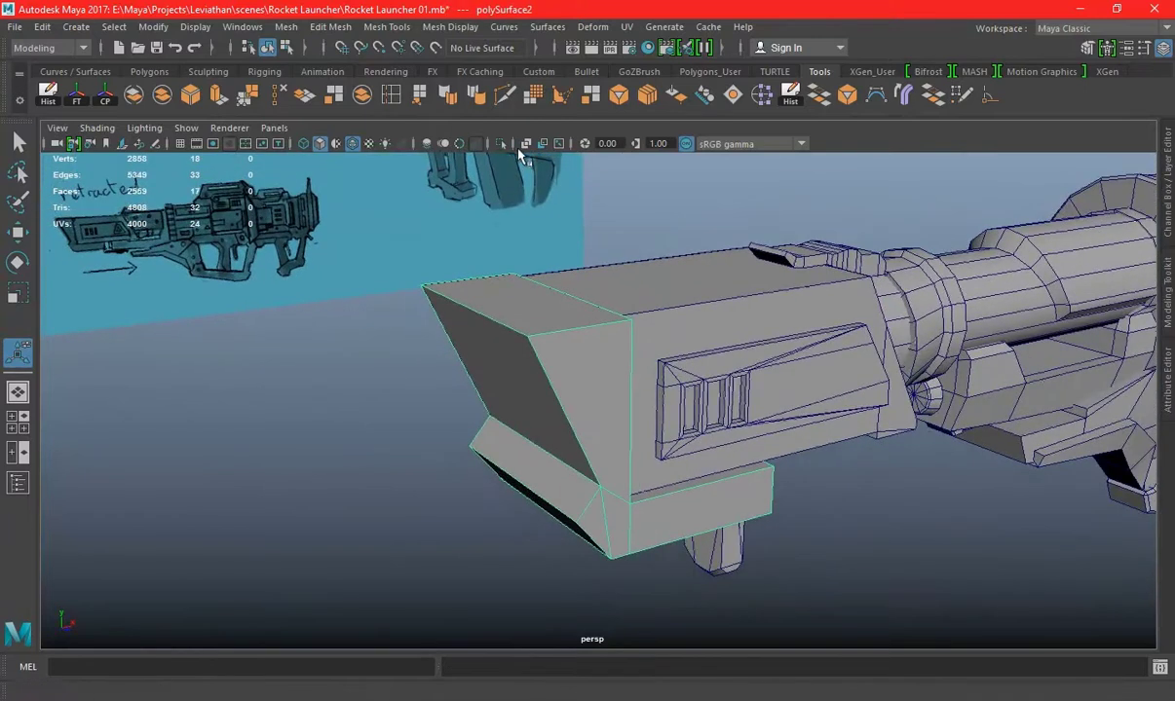
left_click(501, 145)
left_click_drag(517, 170, 465, 203, "alt")
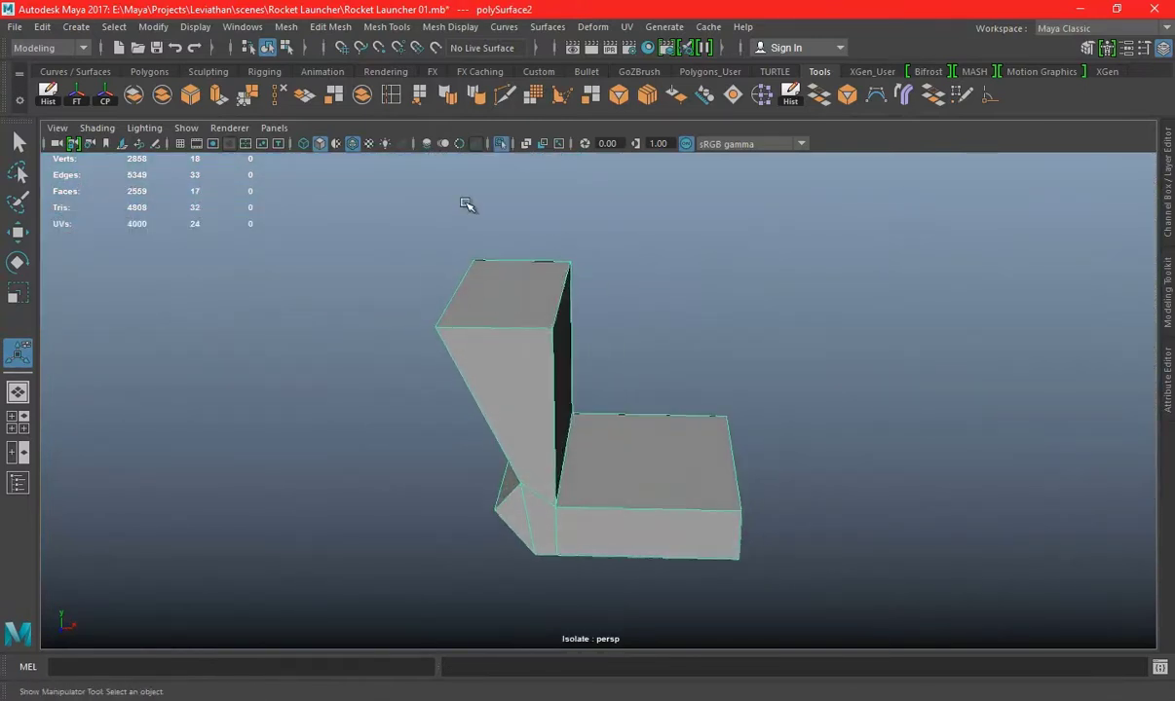
left_click(501, 144)
mouse_move(646, 560)
left_mouse_down("alt")
mouse_move(690, 528)
mouse_move(598, 517)
mouse_move(637, 577)
mouse_move(708, 559)
left_mouse_up("alt")
key("space")
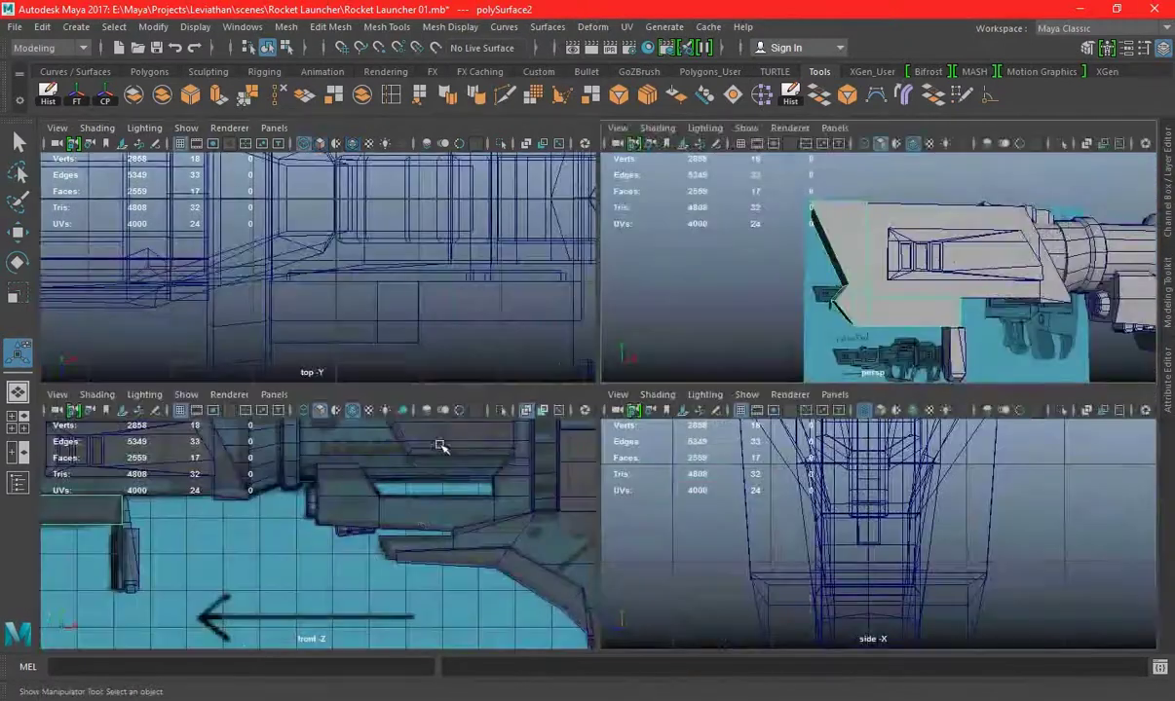
key("space")
middle_click_drag(333, 481, 721, 498, "alt")
Scale the muzzle's four bottom-box vertices in Z to 0.8
key("q")
left_click_drag(457, 337, 623, 428)
key("space")
key("space")
left_click_drag(632, 354, 645, 421, "alt")
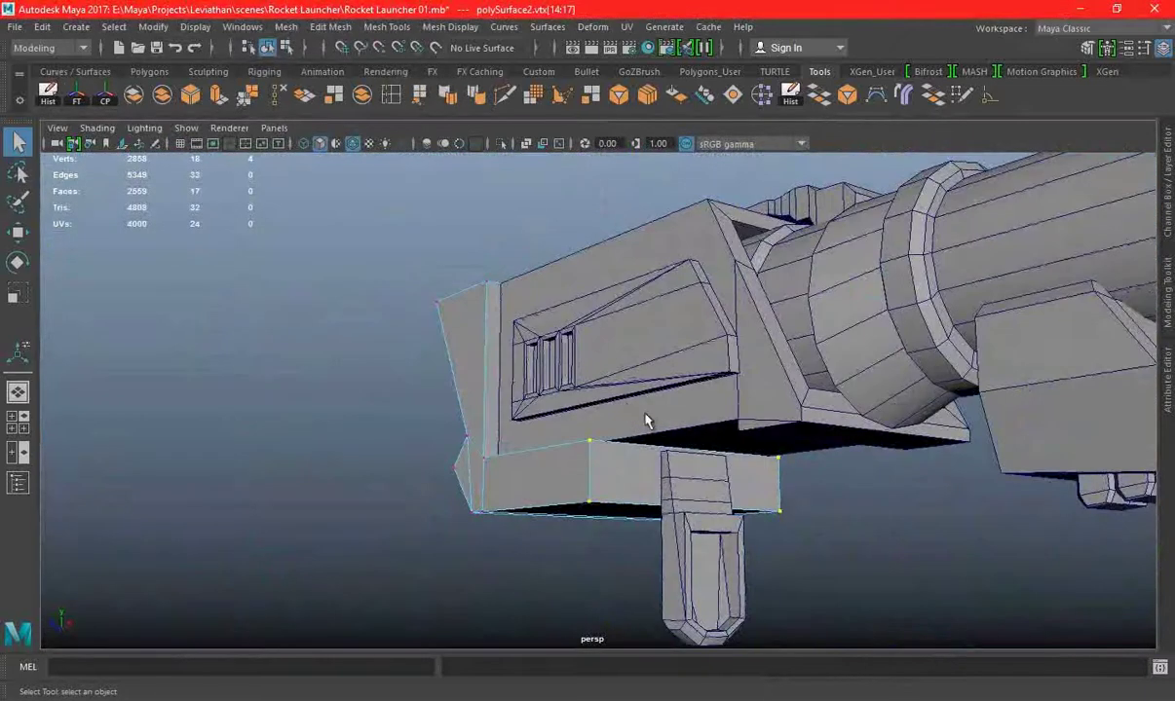
key("r")
mouse_move(555, 406)
left_mouse_down("alt")
mouse_move(516, 467)
mouse_move(526, 474)
mouse_move(559, 464)
mouse_move(642, 492)
mouse_move(649, 512)
mouse_move(682, 472)
mouse_move(623, 470)
mouse_move(551, 401)
left_mouse_up("alt")
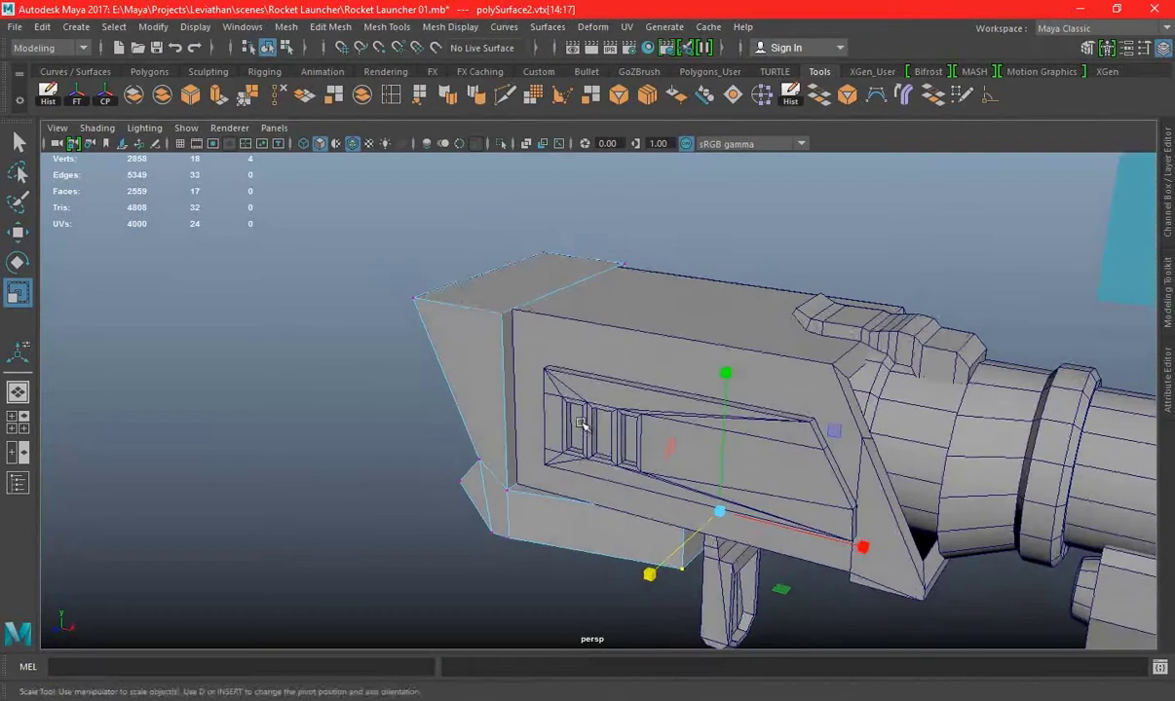
Raise the muzzle's top face, return to Object Mode and save Rocket Launcher 01.mb
key("F11")
left_click(492, 287)
key("w")
left_click_drag(524, 248, 526, 224)
right_click_drag(526, 224, 572, 223)
left_click(569, 289)
key("ctrl+s")
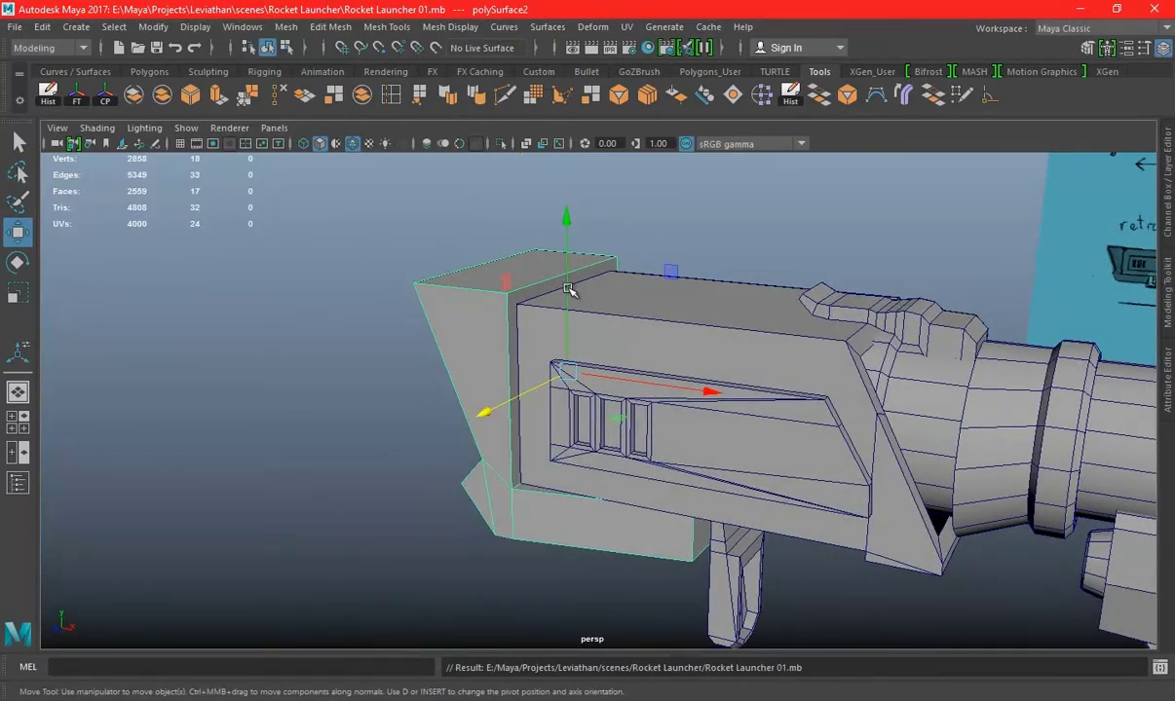
left_click(569, 289)
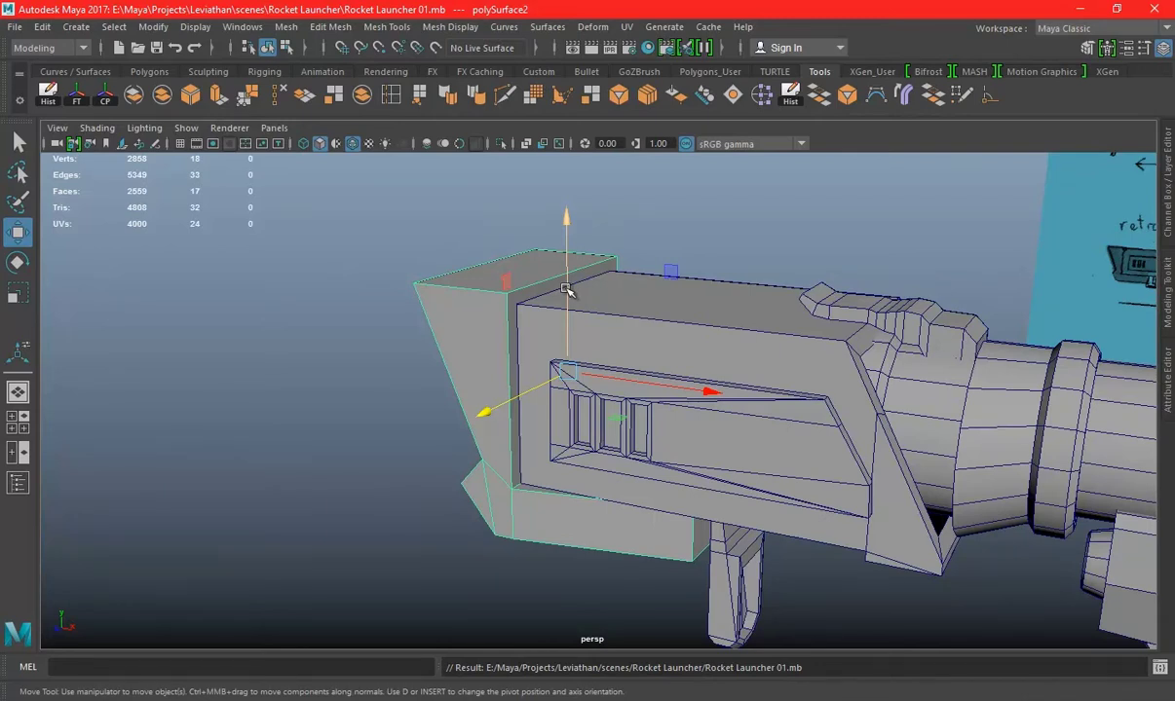
Pull the camera back from the isolated housing and switch to edge selection mode
right_click(676, 389, "alt")
right_click_drag(676, 388, 516, 155, "alt")
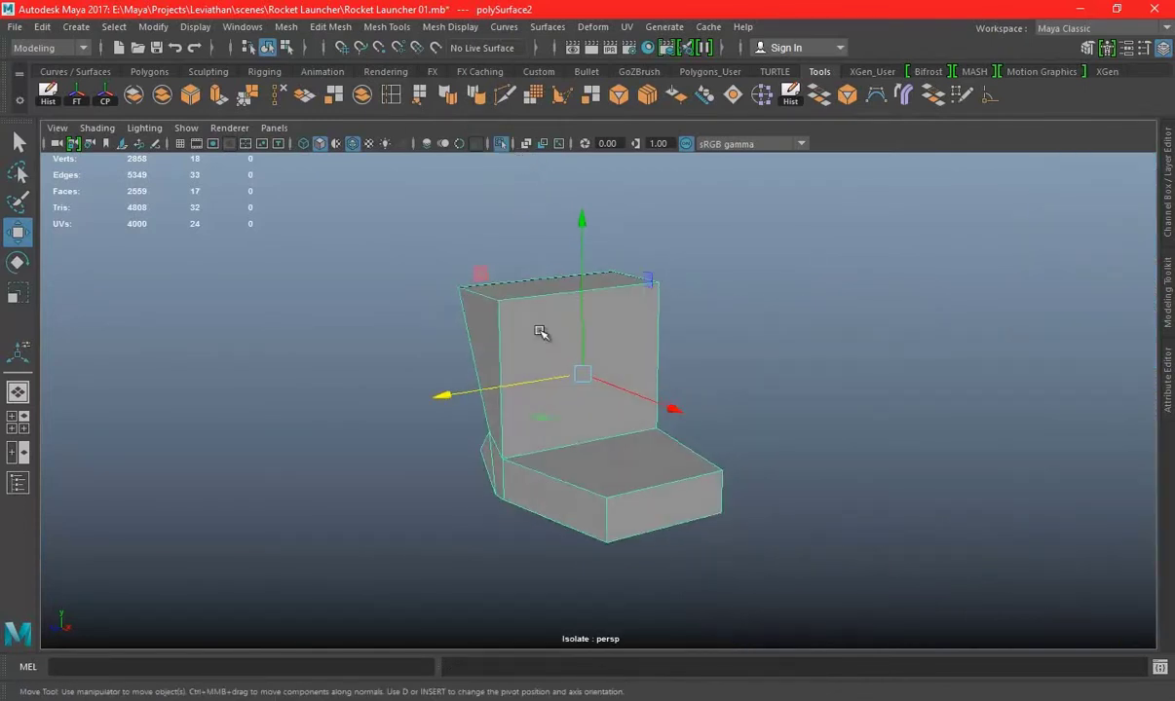
scroll(623, 350, "up", 3)
right_click(771, 247)
left_click(771, 202)
Select the housing's top, vertical, seat-back and seat-side outer edges
left_click(493, 282)
mouse_move(493, 282)
left_mouse_down("alt")
mouse_move(724, 322)
mouse_move(698, 328)
left_mouse_up("alt")
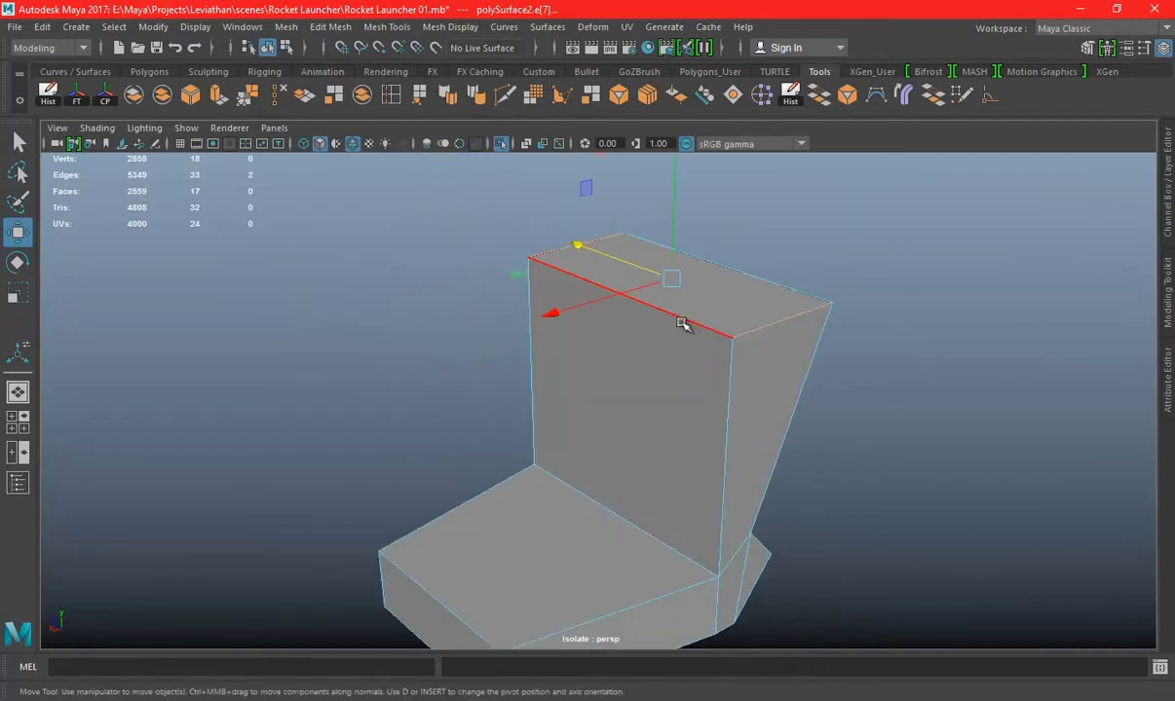
left_click(696, 373)
left_click_drag(662, 341, 693, 395, "alt")
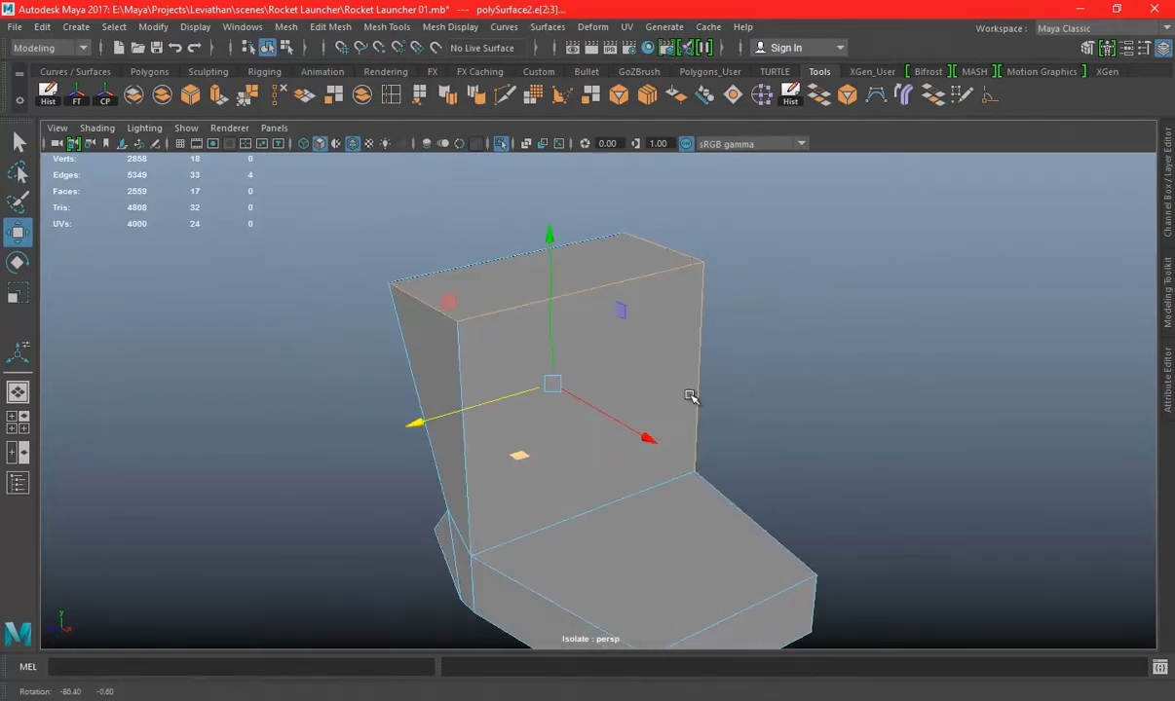
left_click_drag(559, 563, 562, 434, "alt")
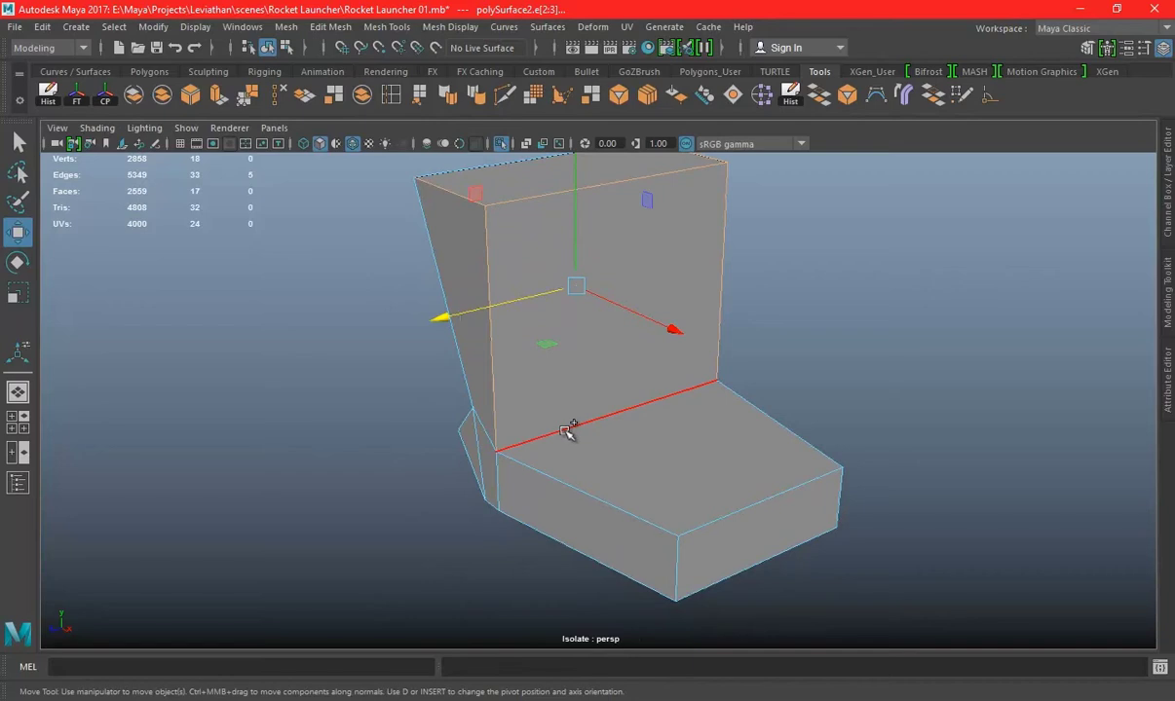
left_click(563, 431, "shift")
left_click(582, 487, "shift")
left_click(680, 544, "shift")
mouse_move(681, 545)
left_mouse_down("alt")
mouse_move(739, 534)
mouse_move(631, 582)
left_mouse_up("alt")
mouse_move(760, 555)
left_mouse_down("alt")
mouse_move(742, 409)
mouse_move(627, 461)
left_mouse_up("alt")
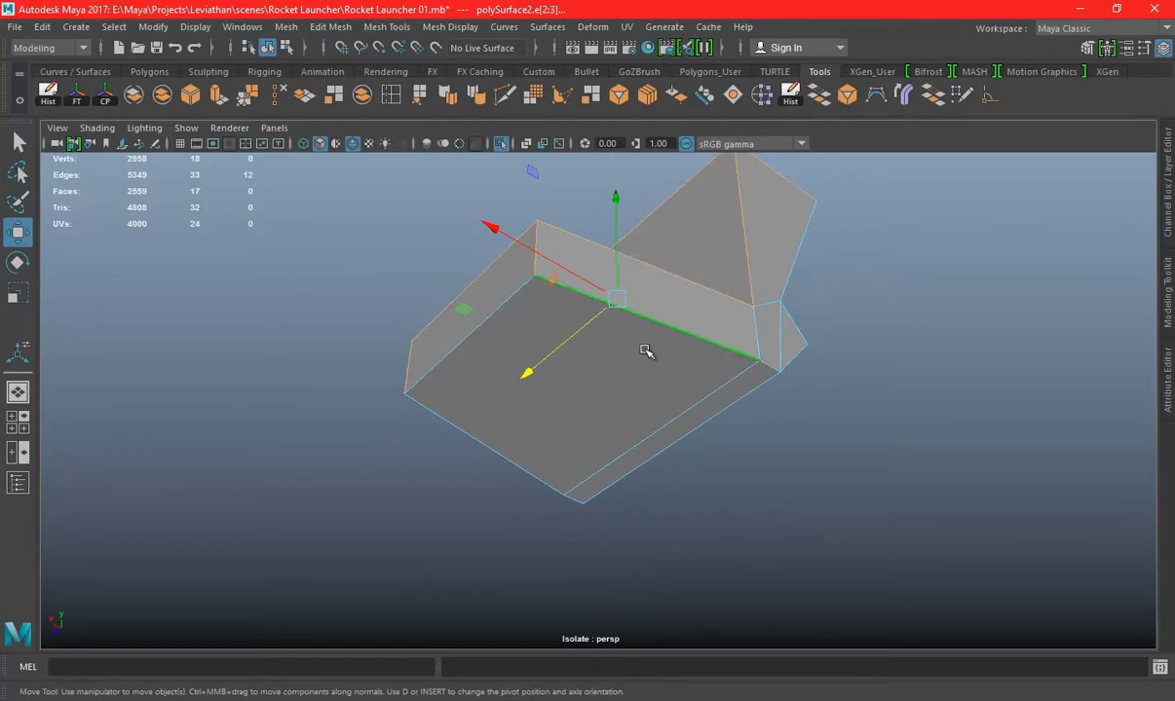
Add more outer edges to the selection, including three fin edges
key("q")
left_click_drag(524, 341, 653, 375, "alt")
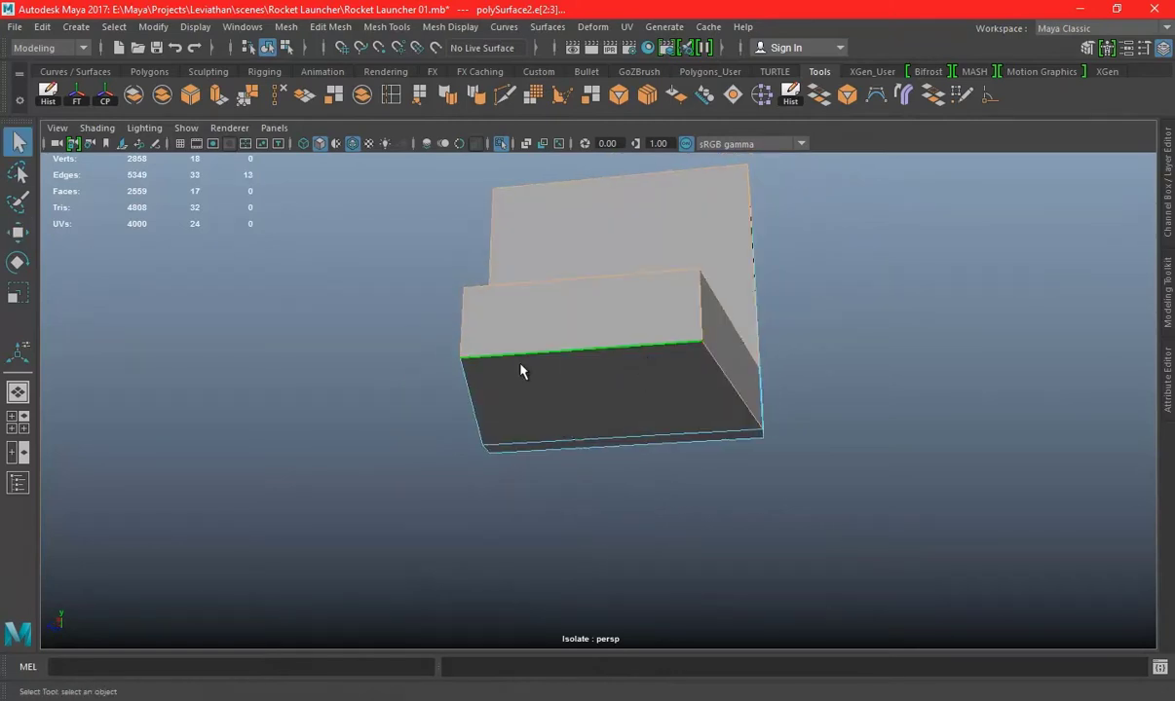
left_click_drag(521, 371, 618, 378, "alt")
mouse_move(495, 364)
left_mouse_down("alt")
mouse_move(587, 340)
mouse_move(702, 386)
mouse_move(602, 308)
left_mouse_up("alt")
left_click(547, 306, "shift")
left_click_drag(678, 302, 626, 427, "alt")
left_click_drag(753, 418, 567, 394, "alt")
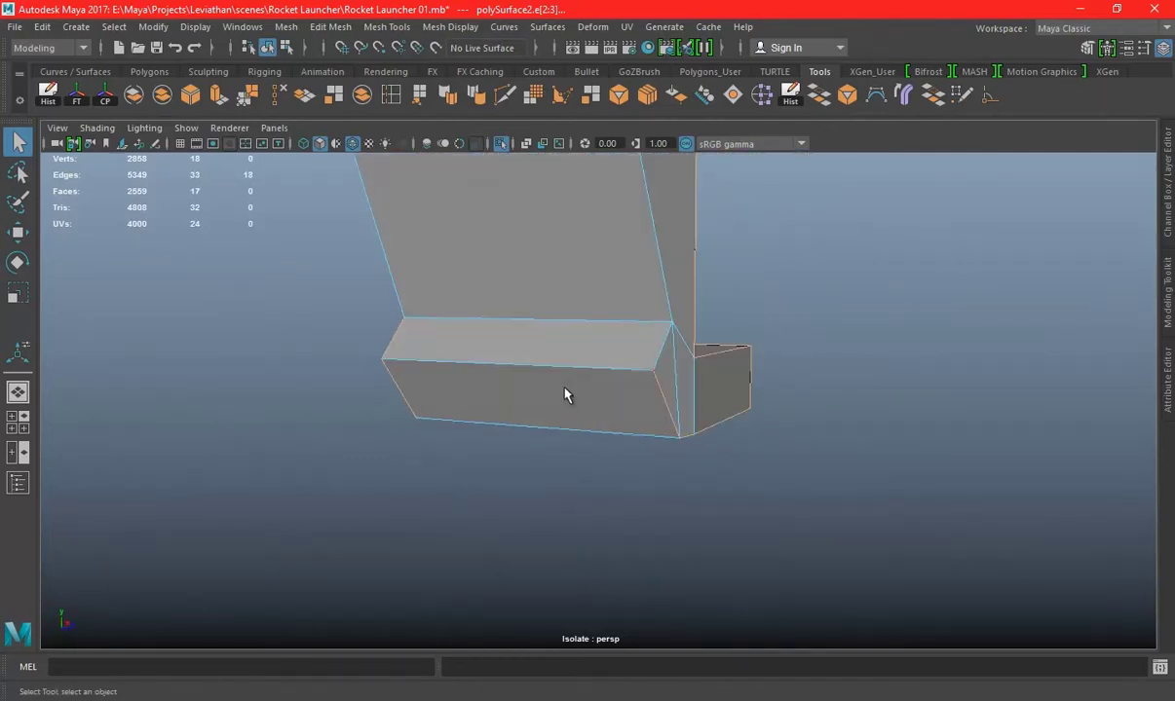
left_click_drag(679, 365, 612, 355, "alt")
left_click(609, 355, "shift")
left_click(593, 267, "shift")
left_click(551, 302, "shift")
Add the top back and lower edges, then bevel all selected edges with Ctrl+B
mouse_move(550, 302)
left_mouse_down("alt")
mouse_move(564, 383)
mouse_move(713, 394)
left_mouse_up("alt")
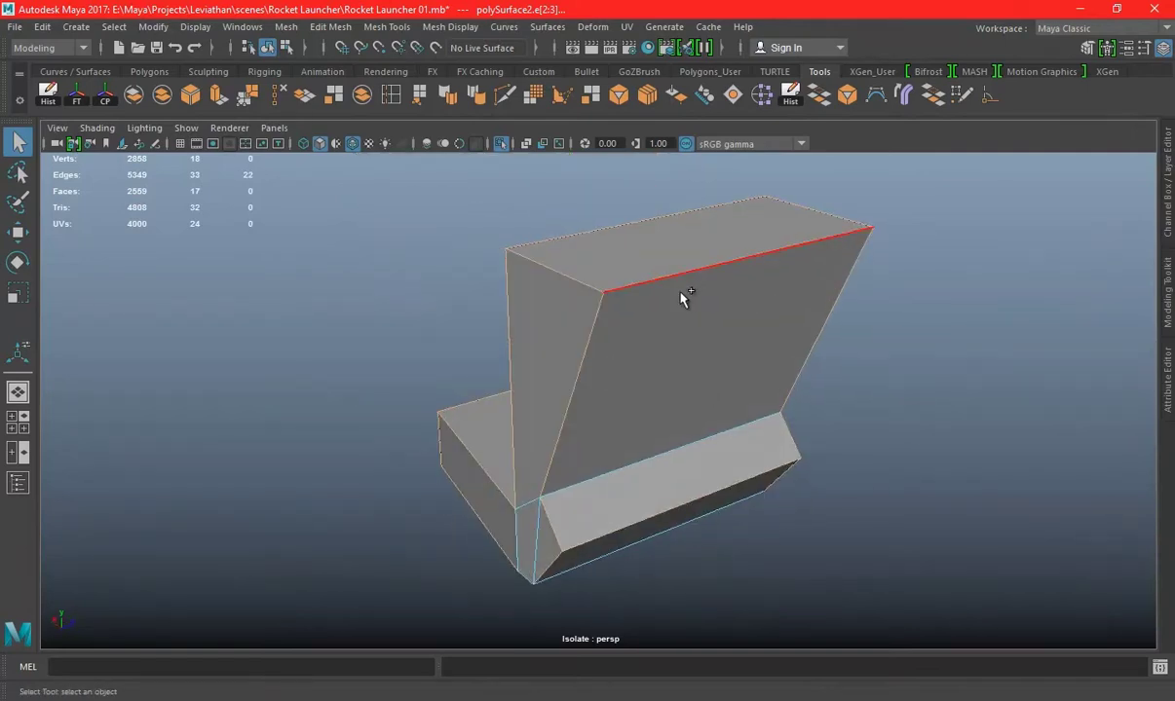
left_click(573, 517, "shift")
left_click_drag(573, 516, 685, 555, "alt")
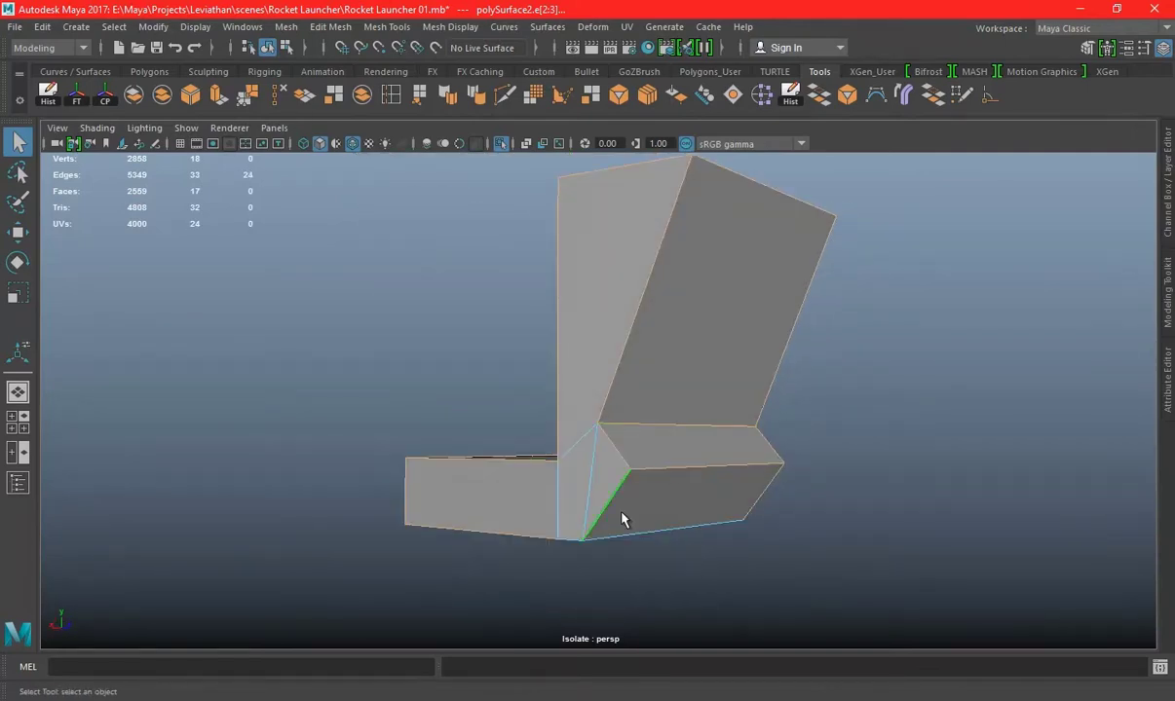
left_click_drag(623, 520, 660, 531, "alt")
left_click(601, 441, "shift")
mouse_move(602, 440)
left_mouse_down("alt")
mouse_move(713, 490)
mouse_move(705, 526)
mouse_move(690, 492)
left_mouse_up("alt")
mouse_move(693, 427)
left_mouse_down("alt")
mouse_move(507, 433)
mouse_move(325, 181)
left_mouse_up("alt")
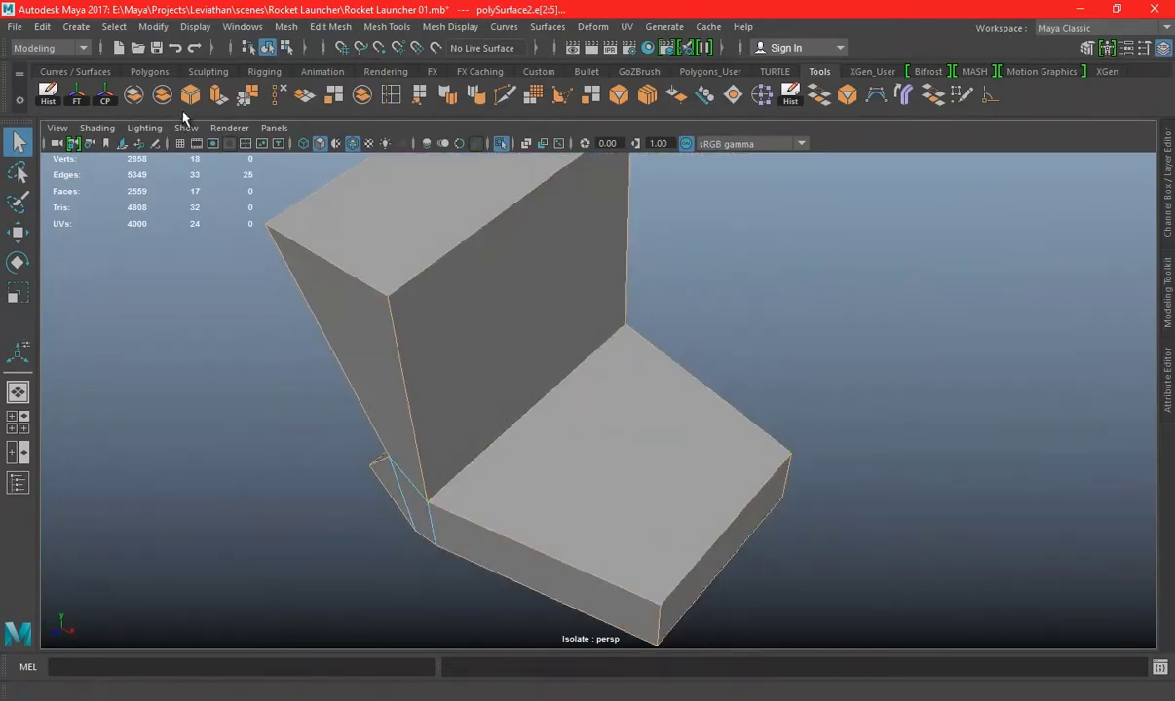
key("ctrl+b")
mouse_move(626, 406)
left_mouse_down("alt")
mouse_move(671, 372)
mouse_move(737, 351)
left_mouse_up("alt")
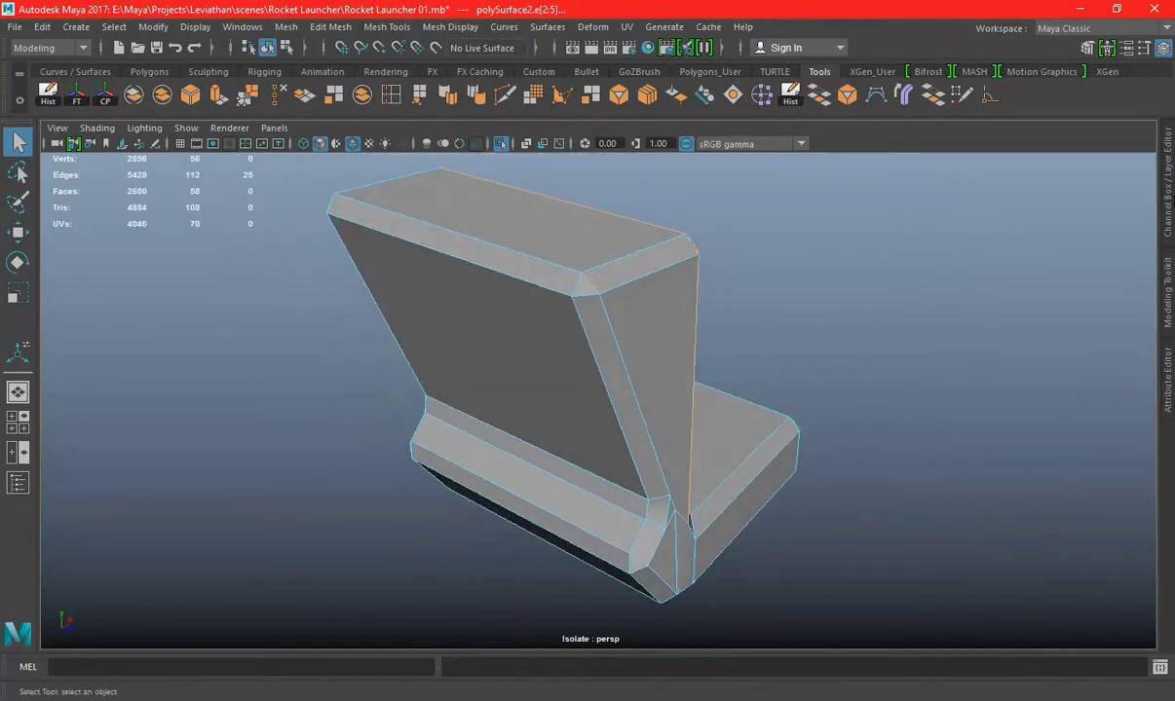
Set the polyBevel1 Fraction to 0.2 in the Channel Box to narrow the chamfers
left_click(1167, 185)
left_click(840, 184)
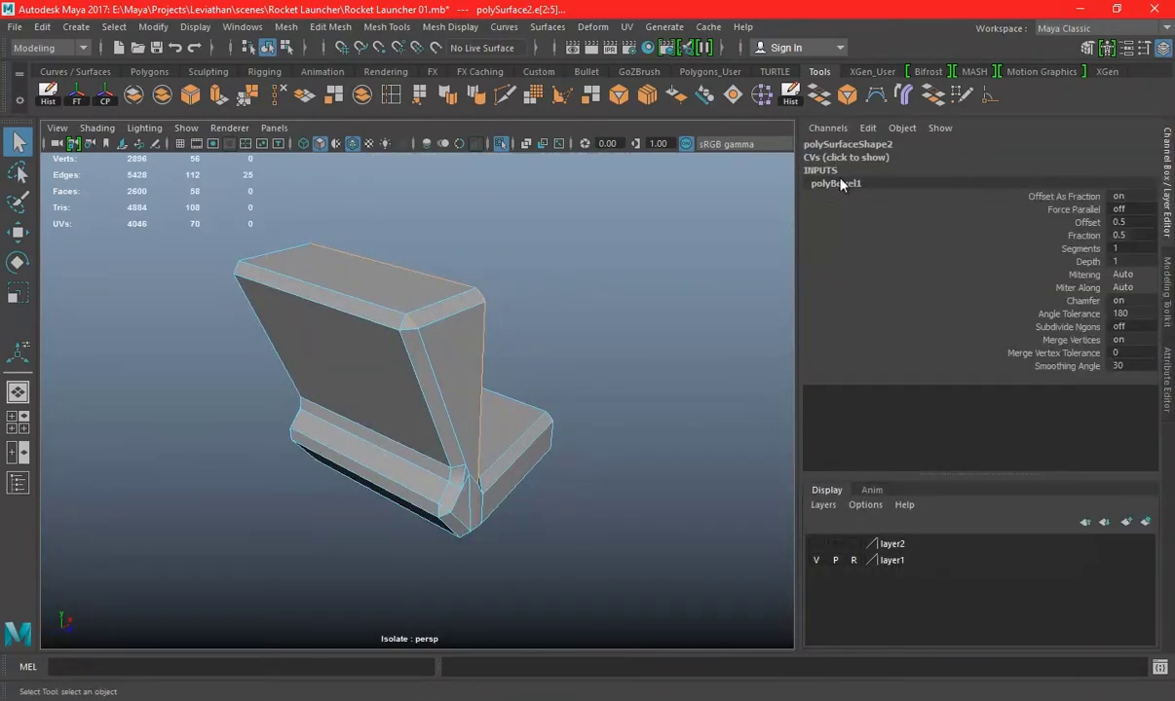
left_click(1082, 234)
middle_click_drag(503, 249, 504, 254)
mouse_move(504, 254)
left_mouse_down("alt")
mouse_move(477, 412)
mouse_move(1171, 219)
left_mouse_up("alt")
left_click(1172, 219)
Select the whole housing piece and start splitting its faces with Multi-Cut
mouse_move(537, 349)
left_mouse_down("alt")
mouse_move(516, 333)
mouse_move(556, 354)
mouse_move(530, 350)
left_mouse_up("alt")
right_click_drag(531, 350, 535, 351, "alt")
mouse_move(634, 371)
left_mouse_down("alt")
mouse_move(587, 362)
mouse_move(587, 249)
left_mouse_up("alt")
right_click_drag(587, 250, 757, 202)
left_click(626, 351)
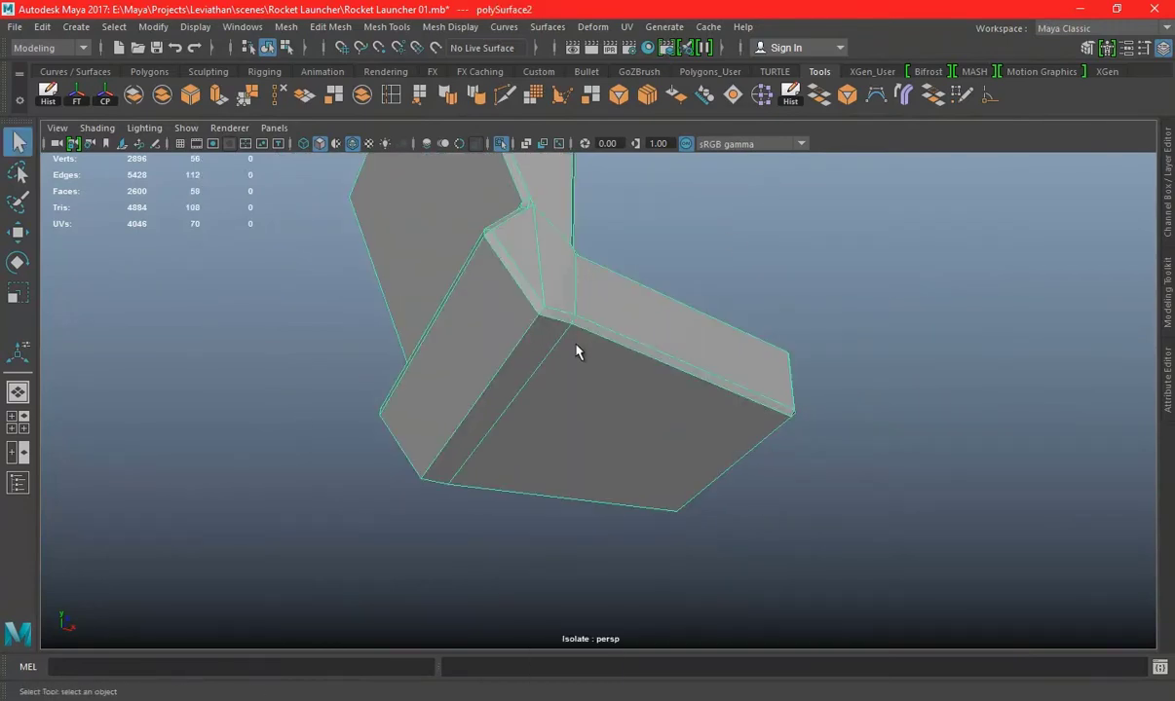
mouse_move(606, 338)
left_mouse_down("alt")
mouse_move(531, 343)
mouse_move(492, 314)
left_mouse_up("alt")
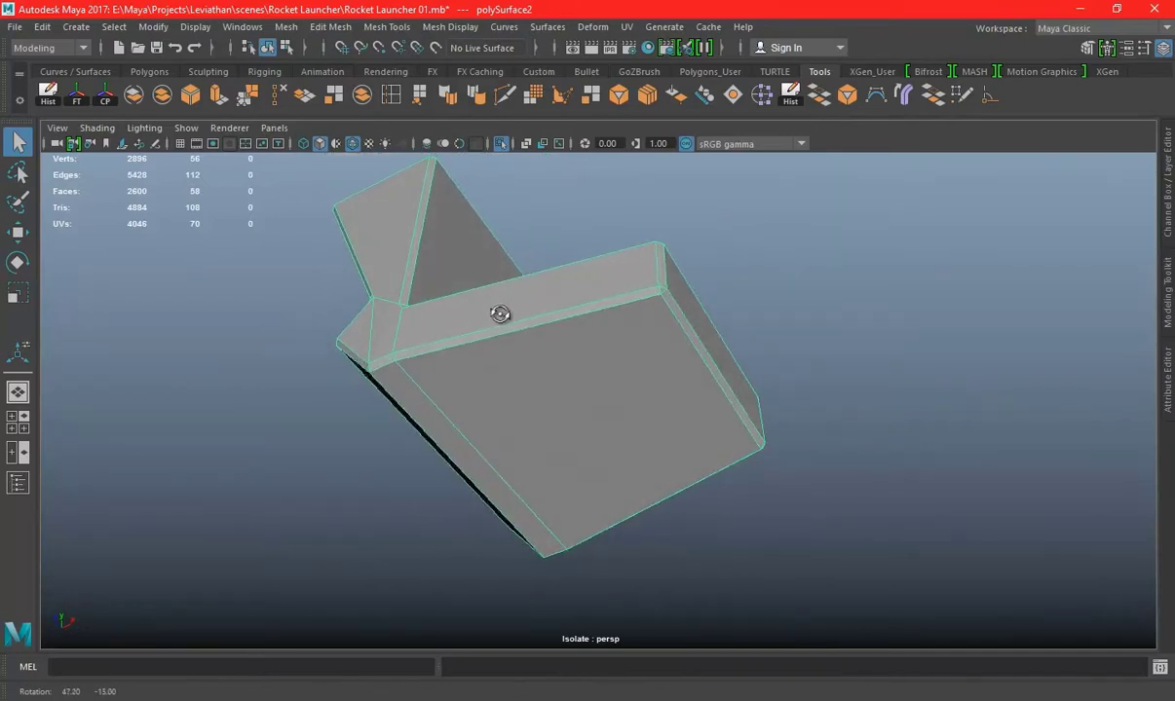
right_click_drag(437, 279, 414, 366, "shift")
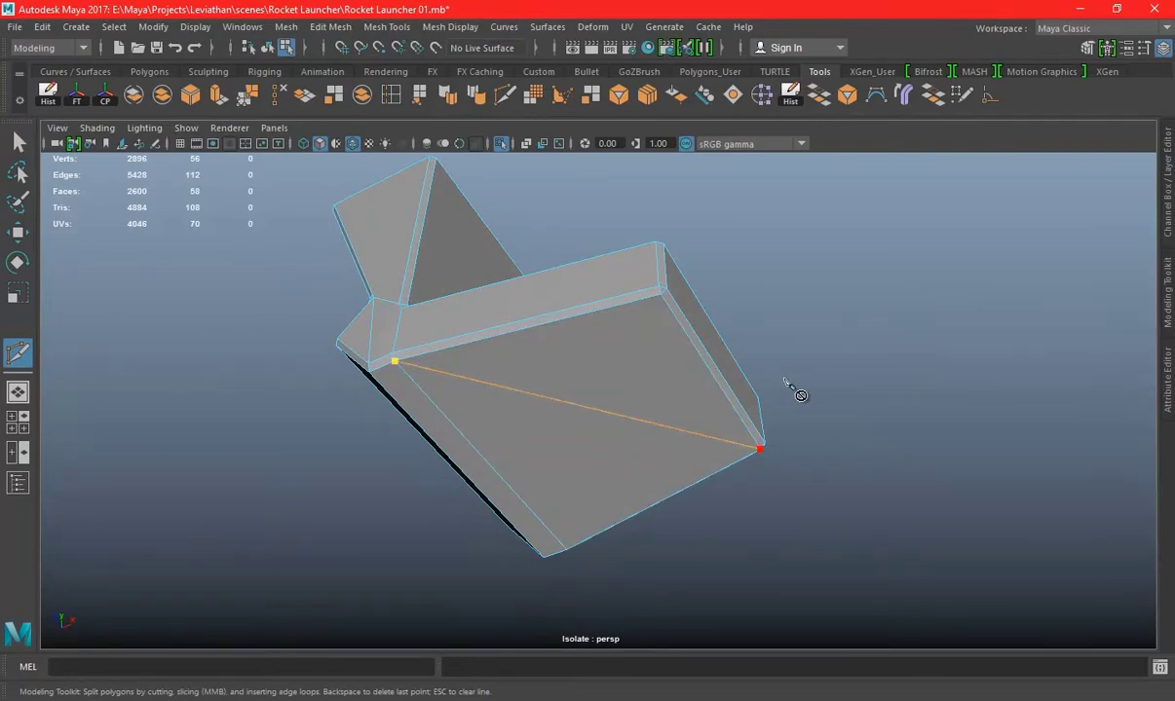
Cut a diagonal across the housing's bottom face, then delete the new edge
left_click_drag(796, 394, 784, 375, "alt")
left_click(572, 552)
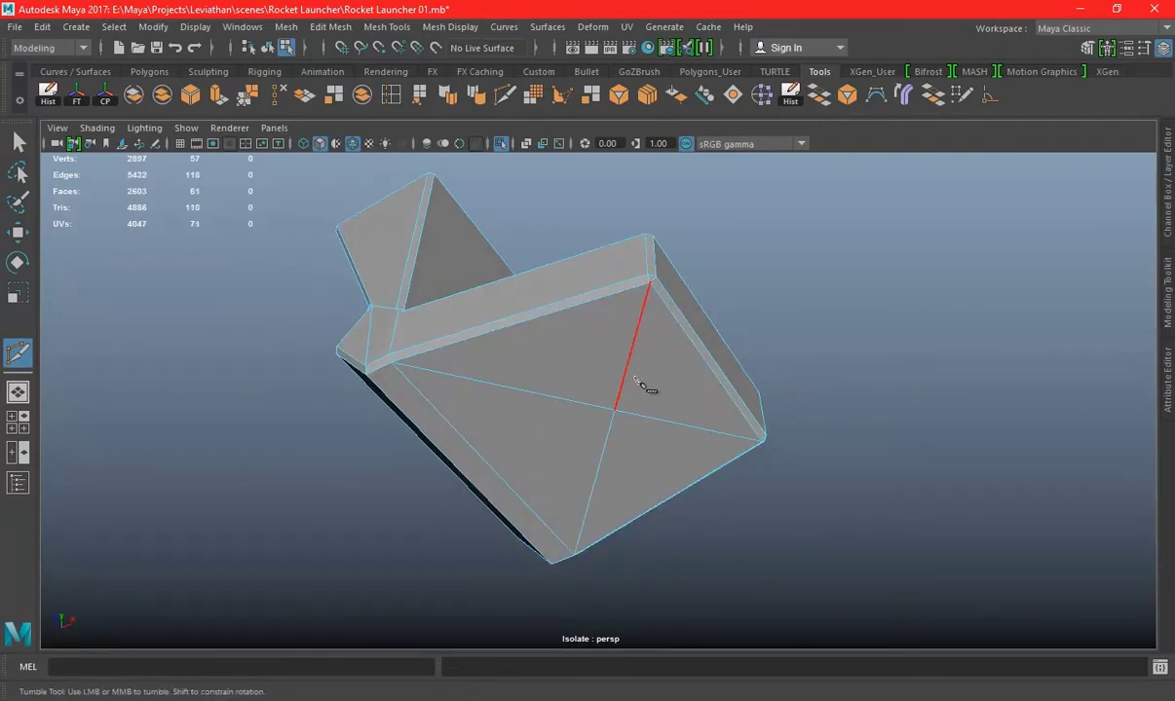
left_click_drag(640, 385, 713, 393, "alt")
key("w")
right_click_drag(592, 246, 560, 301)
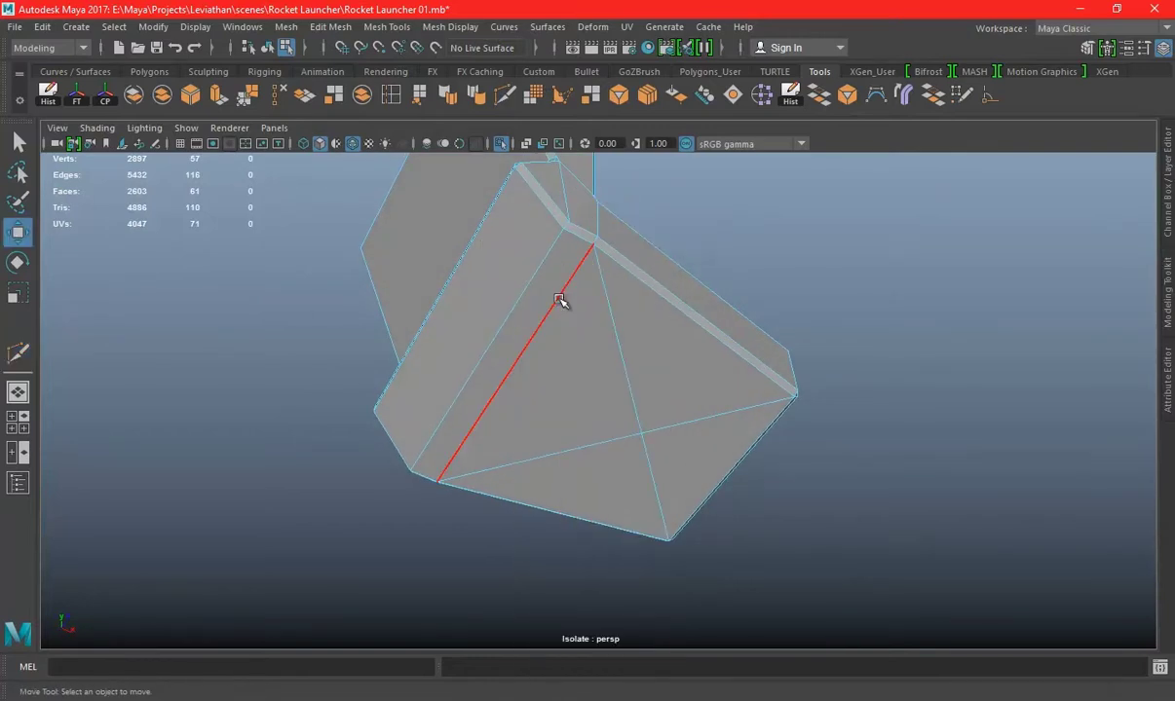
left_click(560, 301)
left_click_drag(678, 264, 659, 303, "alt")
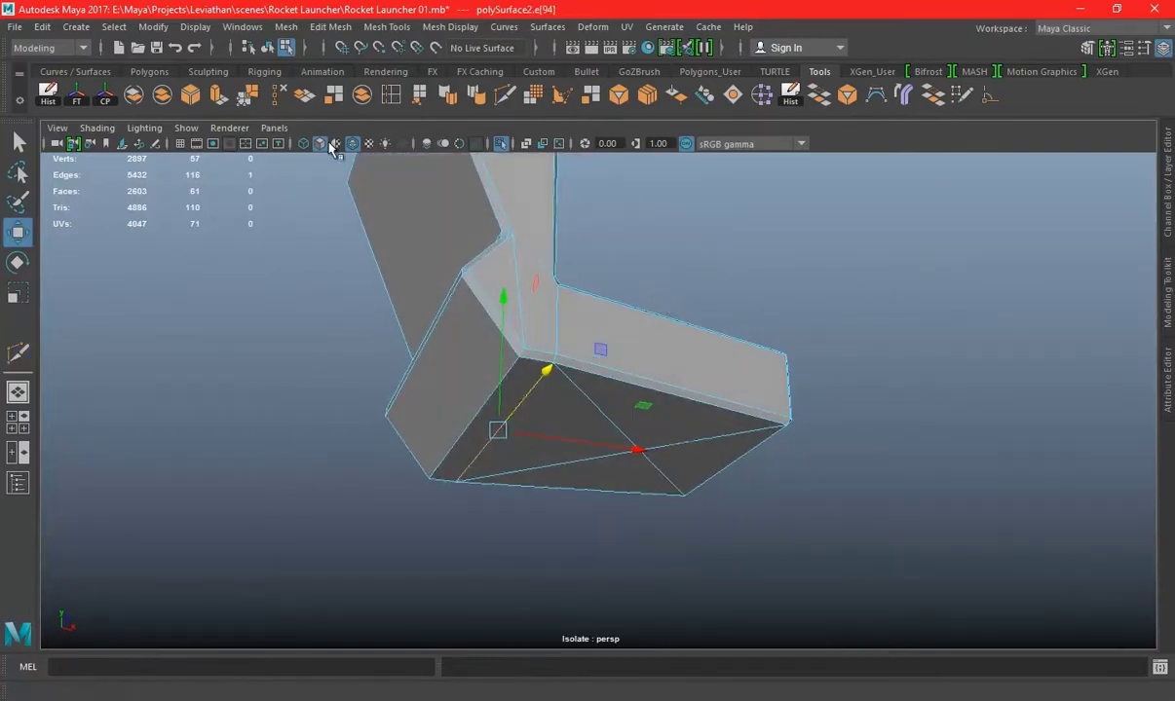
left_click(278, 94)
Undo the edge deletion and the cut so the bracket face is whole again
left_click_drag(624, 351, 696, 326, "alt")
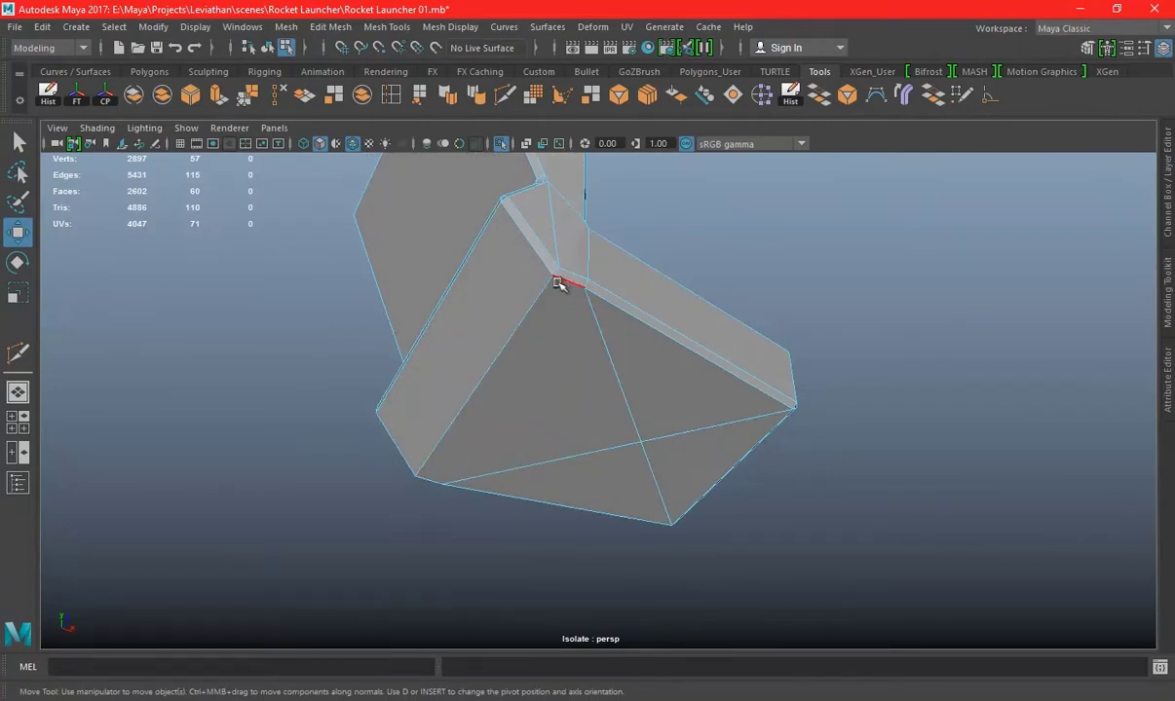
left_click_drag(617, 337, 768, 412, "alt")
key("ctrl+z")
mouse_move(847, 409)
left_mouse_down("alt")
mouse_move(726, 399)
mouse_move(642, 375)
left_mouse_up("alt")
key("ctrl+z")
right_click_drag(637, 246, 760, 200)
Save the scene as Rocket Launcher 01.mb and reselect the housing piece
mouse_move(702, 292)
left_mouse_down("alt")
mouse_move(555, 372)
mouse_move(654, 336)
left_mouse_up("alt")
left_click(653, 336)
mouse_move(663, 400)
left_mouse_down("alt")
mouse_move(852, 386)
mouse_move(755, 347)
left_mouse_up("alt")
left_click(755, 346)
key("q")
key("ctrl+s")
key("w")
left_click(682, 324)
Turn off Isolate Select to show the whole launcher and orbit toward its front
left_click(500, 144)
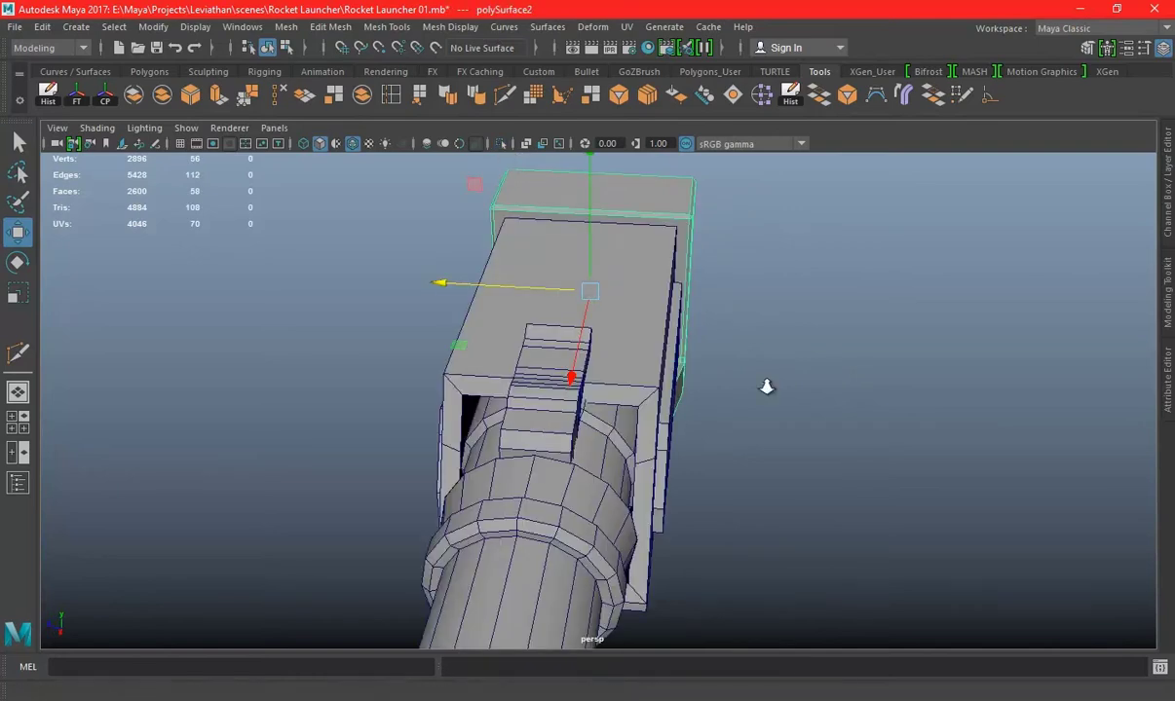
left_click_drag(766, 388, 864, 537, "alt")
left_click(764, 458)
left_click_drag(763, 457, 852, 412, "alt")
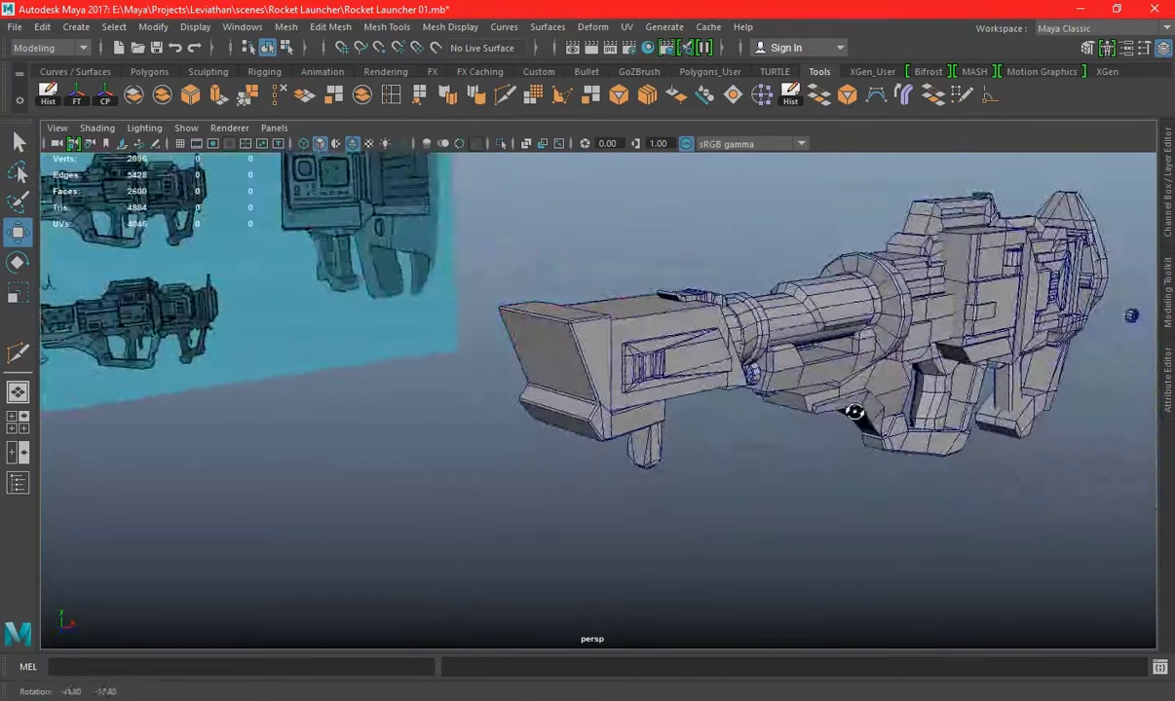
right_click_drag(853, 412, 740, 446, "alt")
left_click_drag(739, 446, 634, 350, "alt")
right_click_drag(634, 350, 596, 356, "alt")
mouse_move(596, 355)
left_mouse_down("alt")
mouse_move(643, 336)
mouse_move(640, 294)
left_mouse_up("alt")
Inspect the front housing from below and along the barrel
left_click(623, 297)
left_click(770, 575)
mouse_move(769, 575)
left_mouse_down("alt")
mouse_move(779, 472)
mouse_move(818, 393)
mouse_move(902, 452)
mouse_move(899, 474)
mouse_move(753, 466)
left_mouse_up("alt")
right_click_drag(753, 466, 873, 480, "alt")
mouse_move(873, 480)
left_mouse_down("alt")
mouse_move(932, 431)
mouse_move(576, 485)
mouse_move(647, 485)
mouse_move(585, 458)
mouse_move(556, 427)
mouse_move(401, 446)
mouse_move(583, 420)
mouse_move(510, 521)
left_mouse_up("alt")
left_click(557, 427)
scroll(557, 418, "up", 2)
left_click(429, 450)
mouse_move(429, 450)
left_mouse_down("alt")
mouse_move(567, 432)
mouse_move(600, 412)
mouse_move(546, 451)
mouse_move(568, 430)
mouse_move(550, 395)
mouse_move(611, 414)
mouse_move(635, 451)
mouse_move(619, 425)
left_mouse_up("alt")
mouse_move(640, 394)
right_mouse_down("alt")
mouse_move(615, 416)
mouse_move(535, 436)
right_mouse_up("alt")
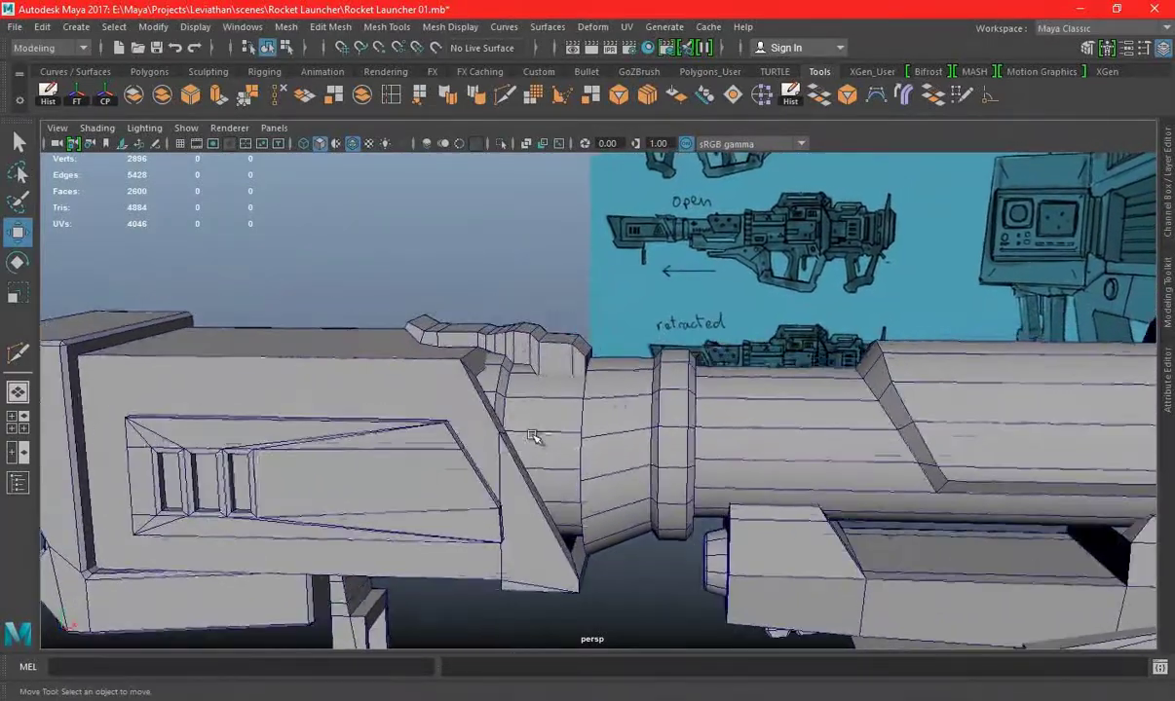
Maximize the front view, pan over the reference sketch, and save the scene
key("space")
key("space")
scroll(558, 409, "up", 2)
middle_click_drag(625, 378, 390, 472, "alt")
key("ctrl+s")
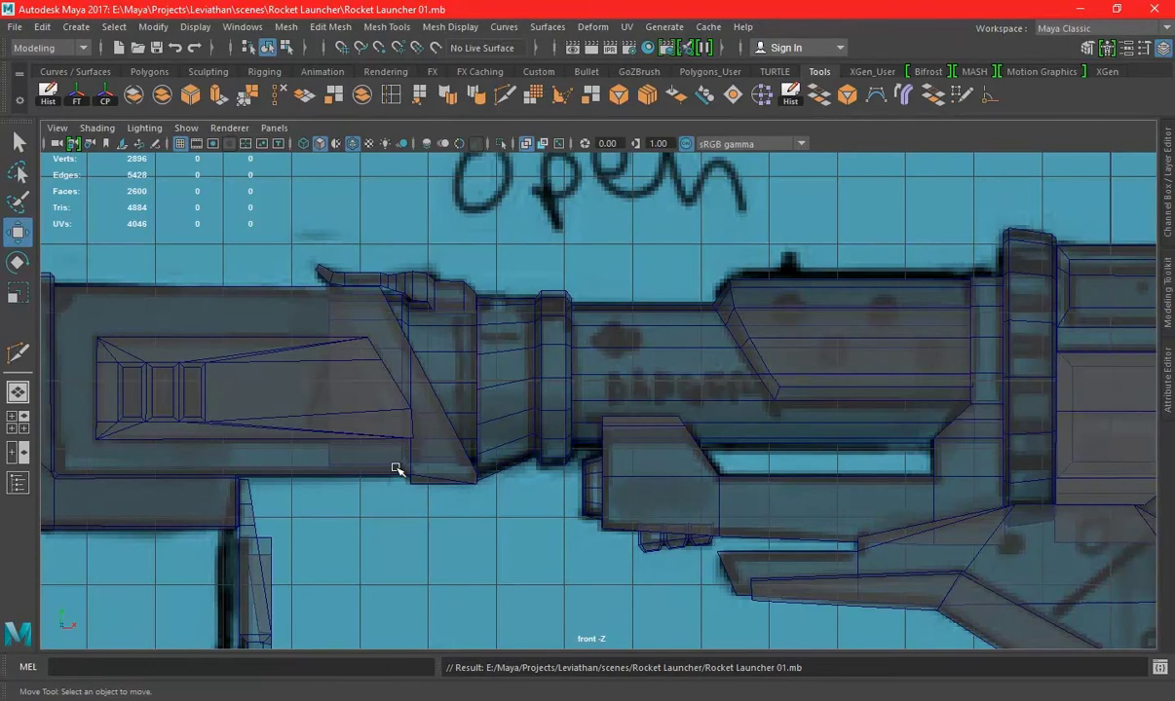
Select the barrel collar piece and check it in the front view
scroll(595, 516, "up", 2)
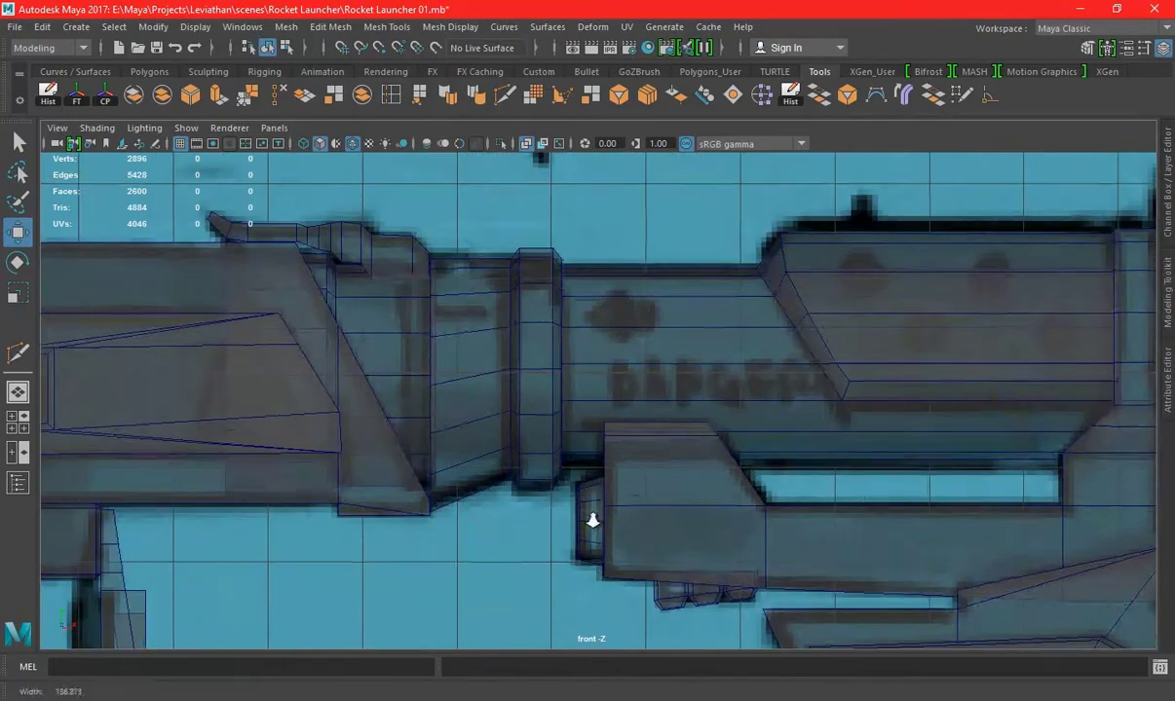
left_click(484, 434)
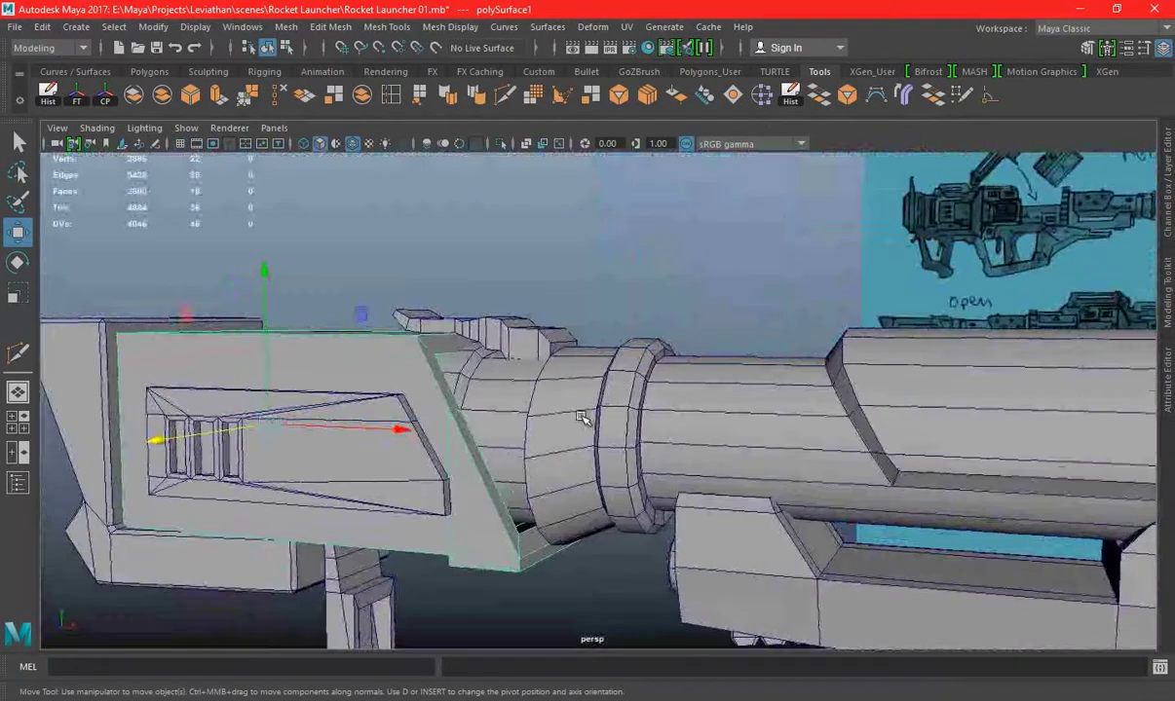
mouse_move(582, 415)
left_mouse_down("alt")
mouse_move(608, 350)
mouse_move(684, 448)
left_mouse_up("alt")
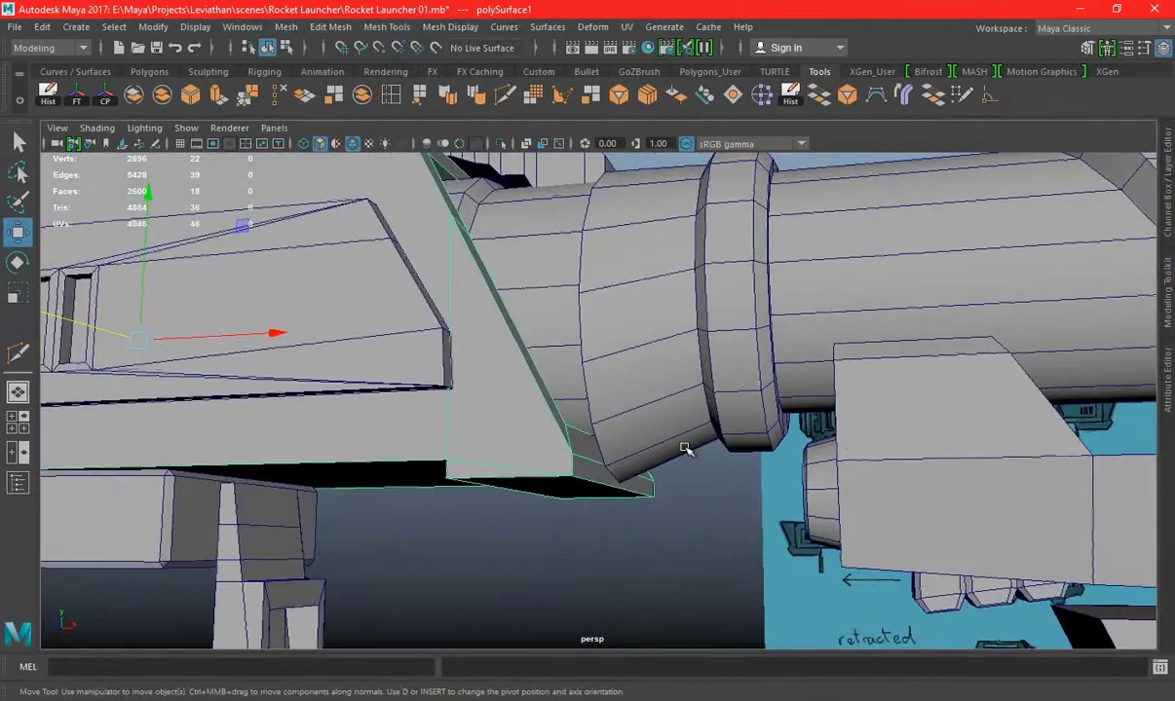
mouse_move(576, 423)
left_mouse_down("alt")
mouse_move(637, 385)
mouse_move(632, 422)
mouse_move(678, 418)
mouse_move(587, 411)
left_mouse_up("alt")
key("space")
key("space")
middle_click_drag(439, 401, 458, 424, "alt")
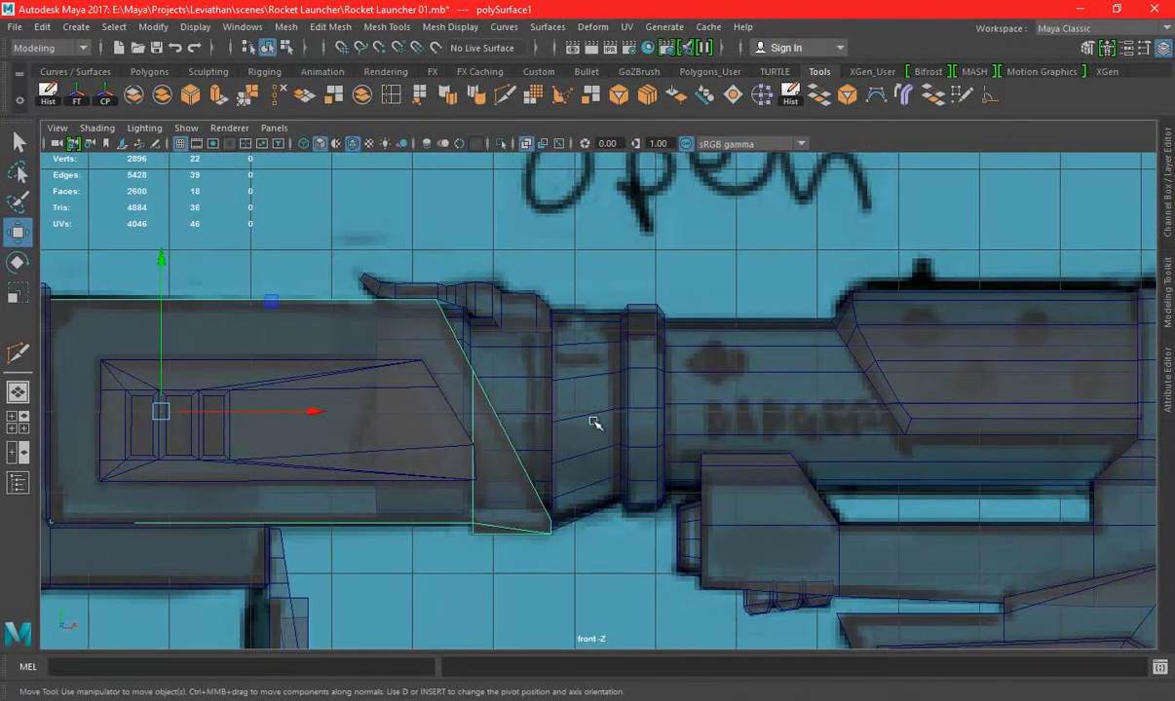
key("space")
key("space")
mouse_move(676, 333)
left_mouse_down("alt")
mouse_move(676, 428)
mouse_move(624, 418)
left_mouse_up("alt")
Select the front box piece of the housing instead of the collar
left_click(501, 144)
left_click(500, 144)
mouse_move(706, 419)
left_mouse_down("alt")
mouse_move(633, 409)
mouse_move(732, 423)
left_mouse_up("alt")
left_click(633, 399)
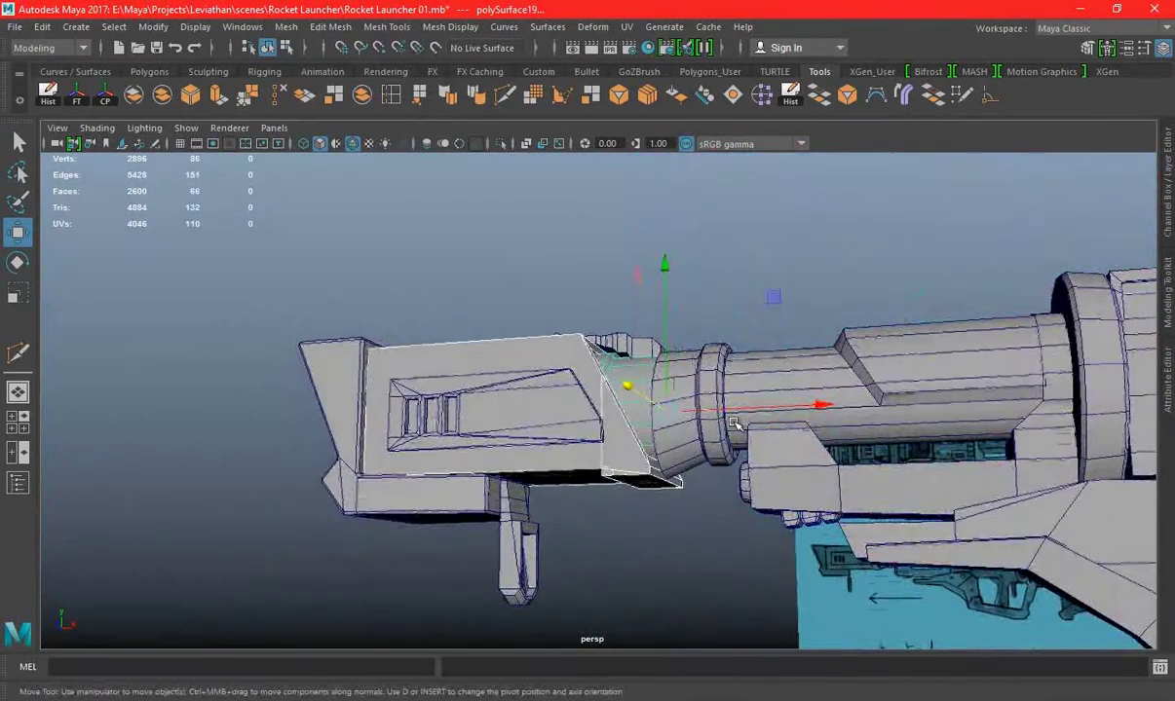
middle_click_drag(733, 423, 713, 395, "alt")
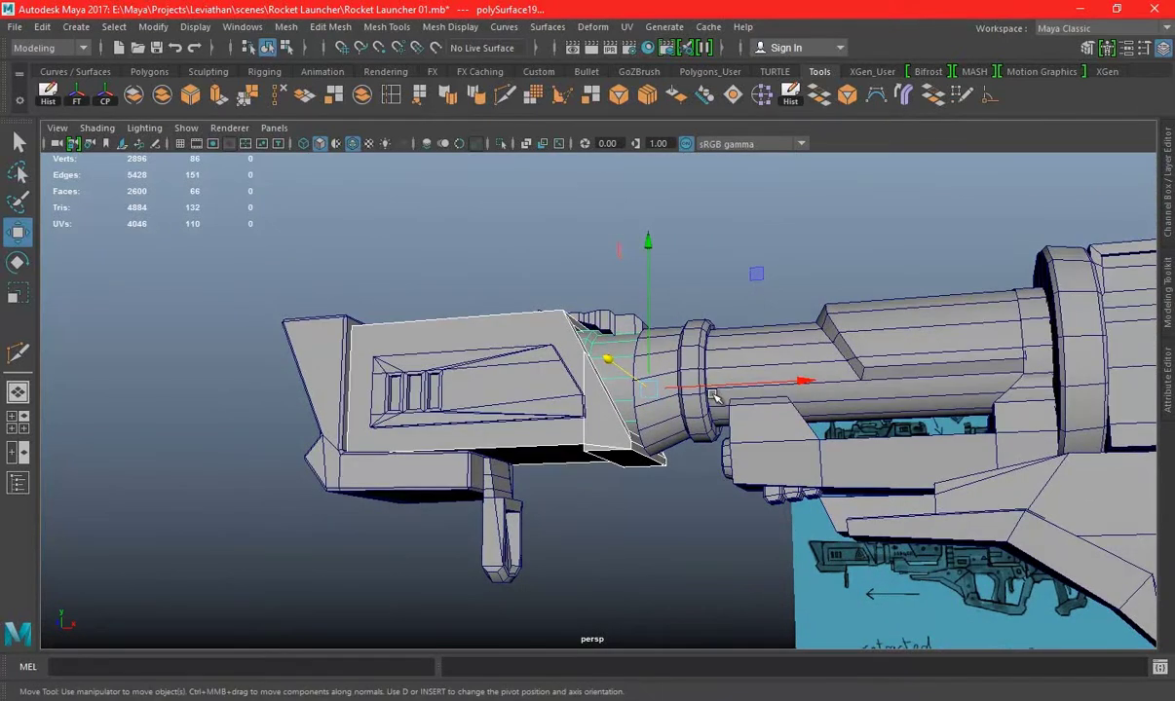
mouse_move(725, 451)
left_mouse_down("alt")
mouse_move(568, 380)
mouse_move(661, 384)
mouse_move(701, 407)
left_mouse_up("alt")
Isolate the selected housing in the perspective view and frame it with F
key("space")
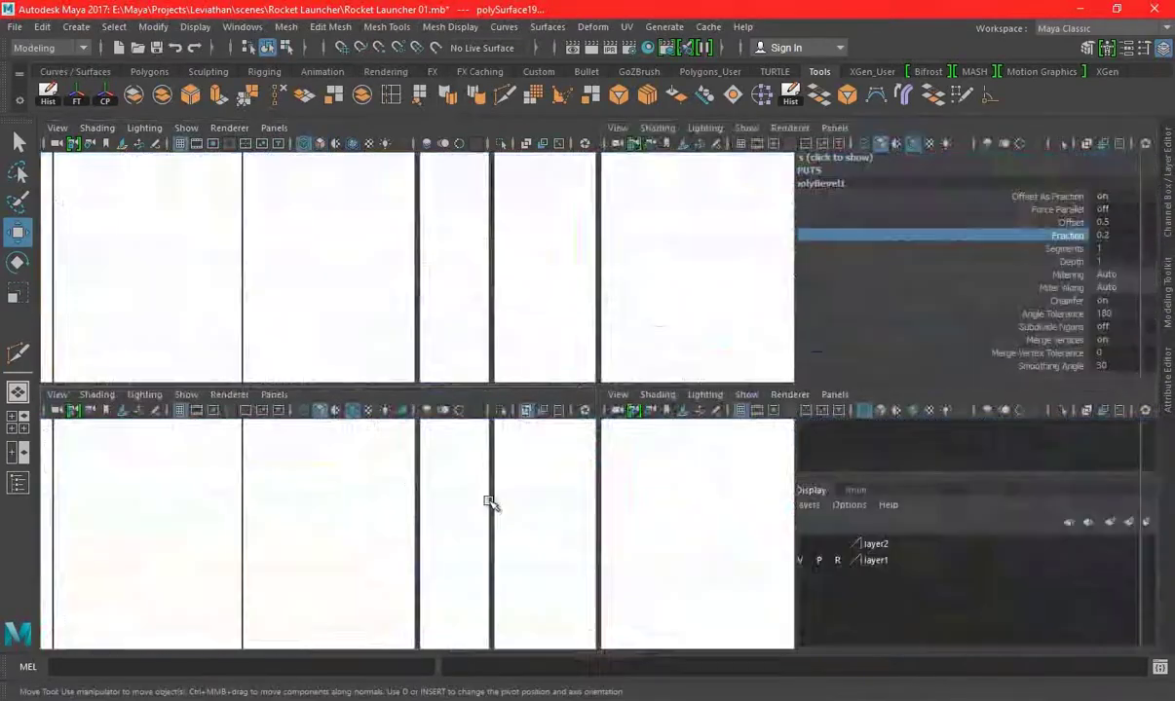
key("space")
key("space")
key("space")
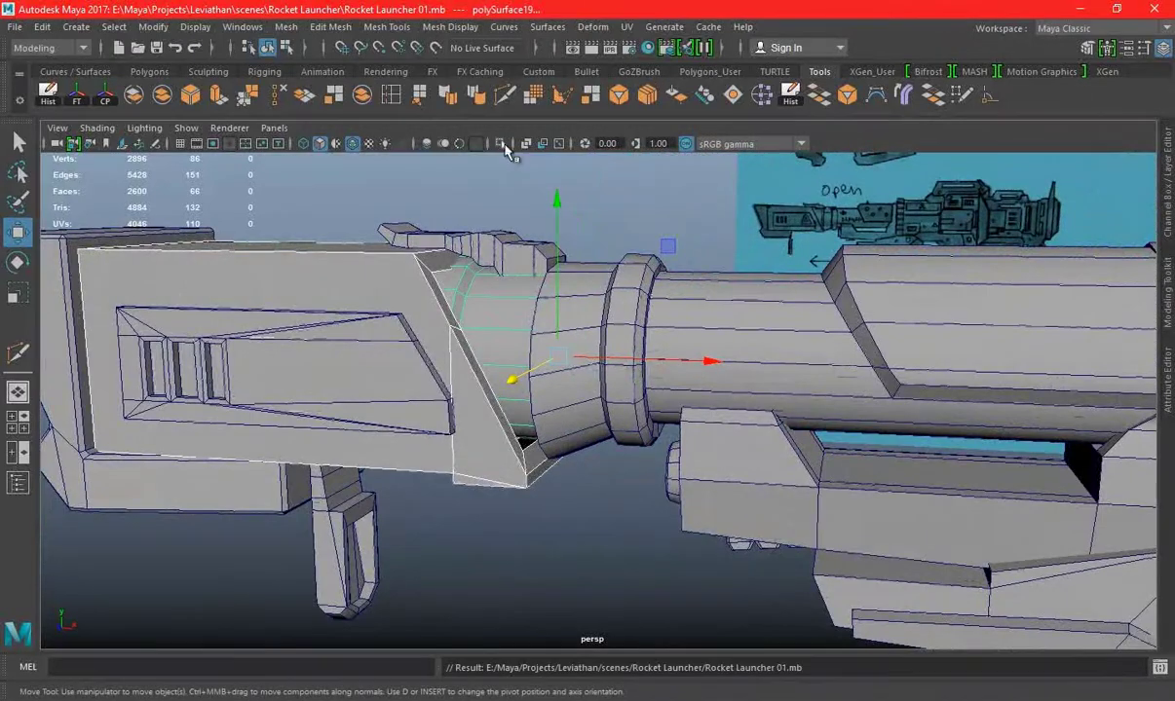
left_click(501, 143)
key("f")
mouse_move(476, 281)
left_mouse_down("alt")
mouse_move(585, 271)
mouse_move(519, 351)
left_mouse_up("alt")
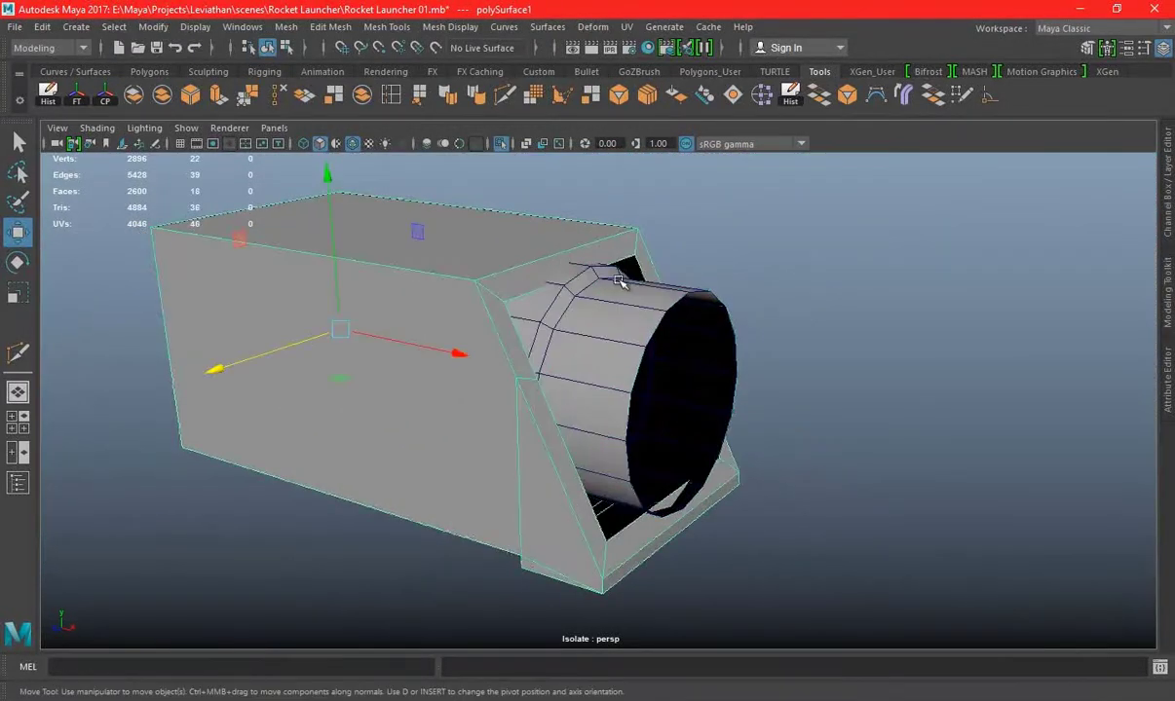
In the top view, insert an edge loop lengthwise through the housing's middle
key("space")
key("space")
scroll(519, 351, "down", 5)
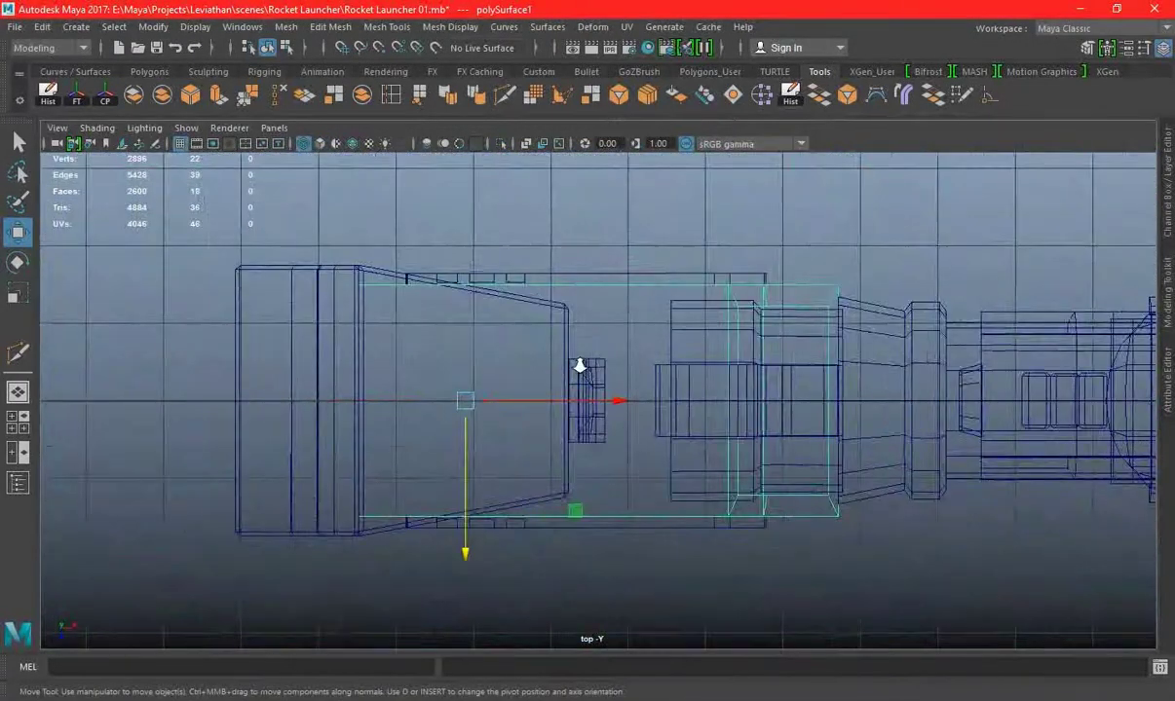
left_click(390, 95)
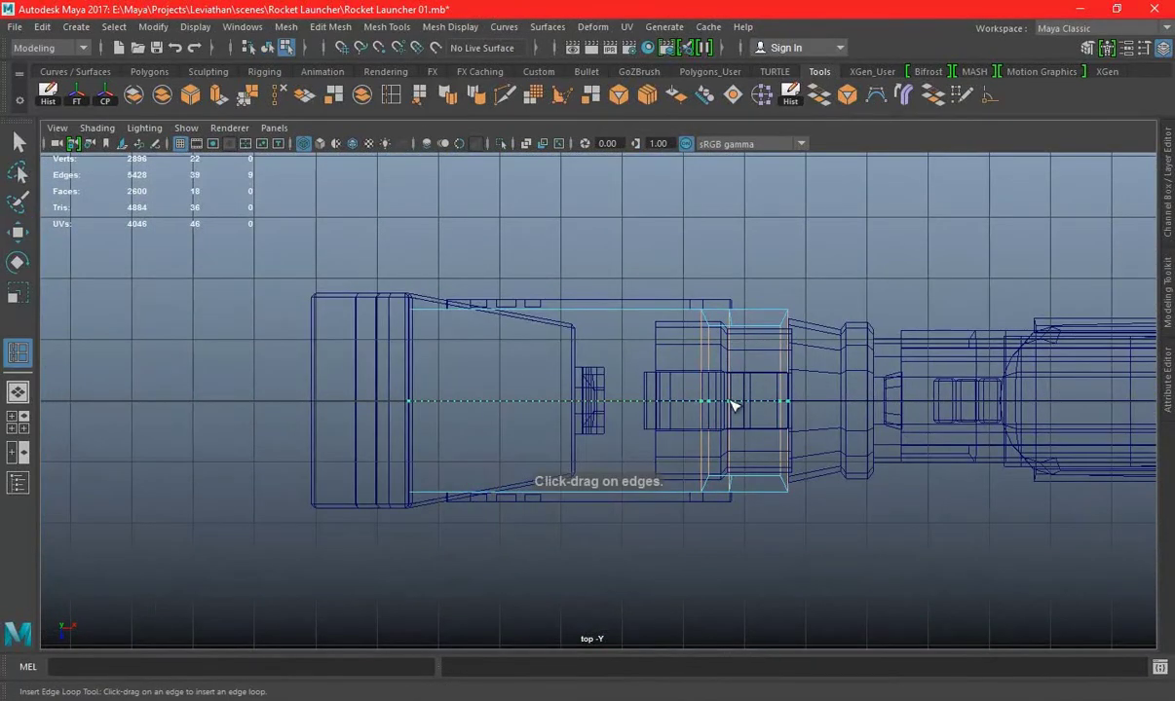
left_click(734, 402)
key("e")
key("r")
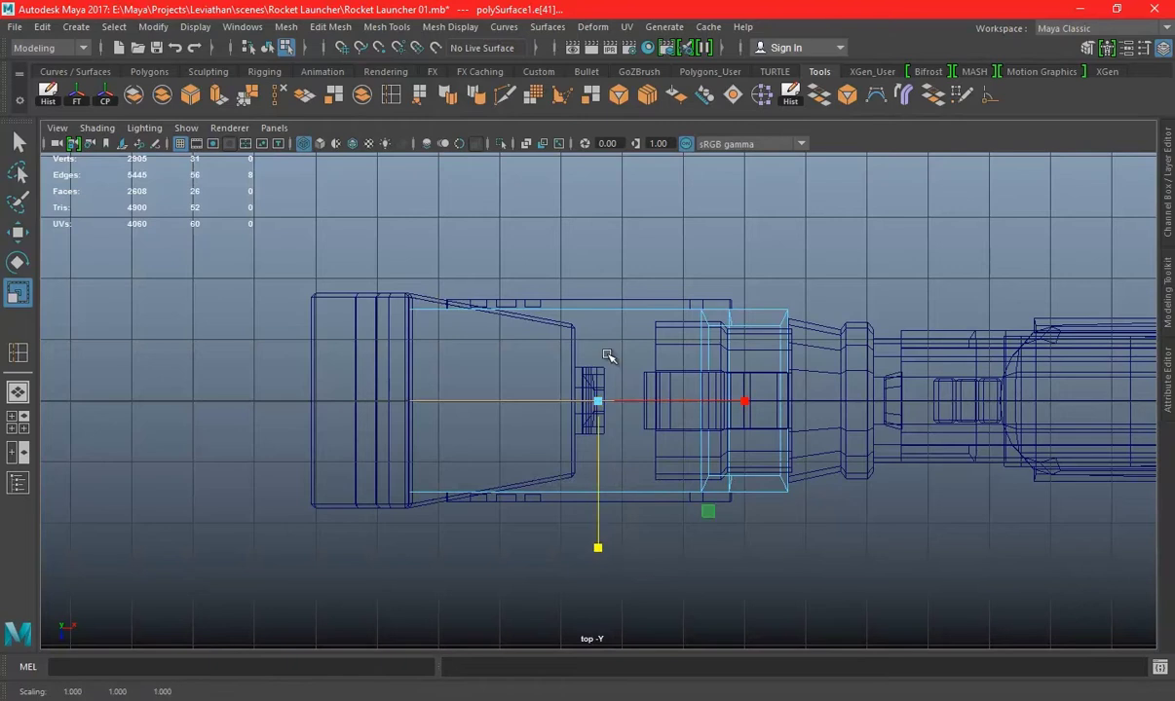
key("w")
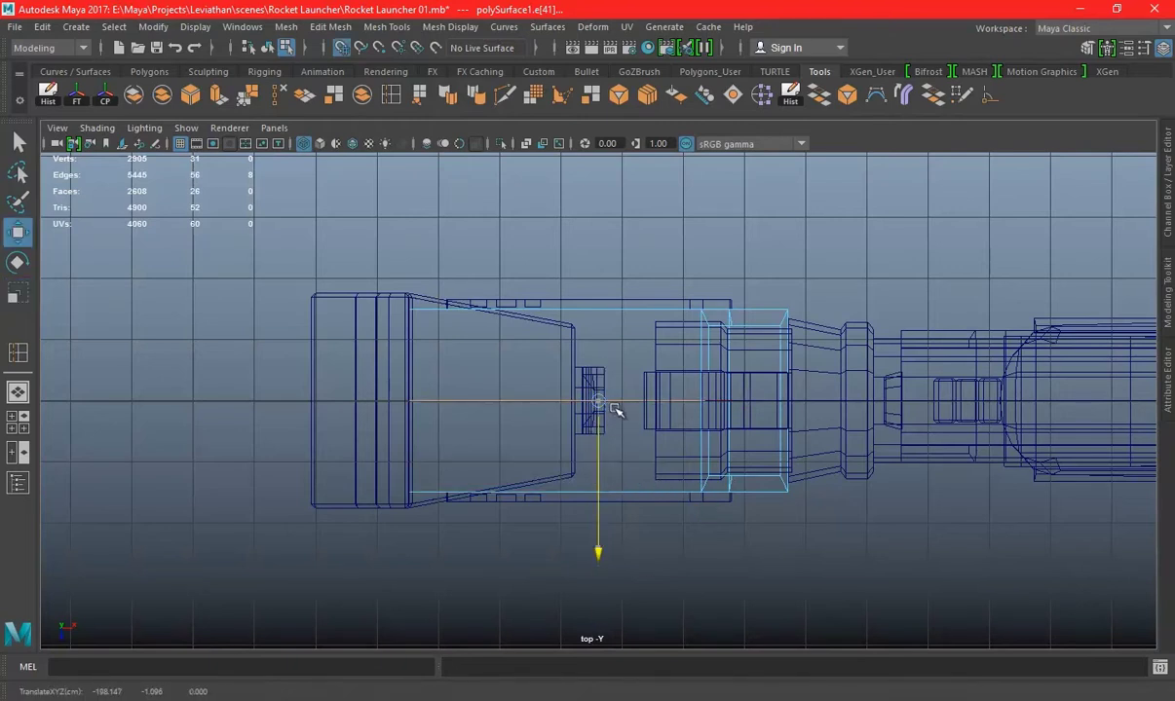
Return to the isolated perspective view and orbit to inspect the new loop inside the box
key("space")
key("space")
mouse_move(765, 338)
left_mouse_down("alt")
mouse_move(713, 302)
mouse_move(731, 297)
mouse_move(743, 325)
mouse_move(687, 344)
left_mouse_up("alt")
right_click_drag(687, 250, 773, 223)
mouse_move(773, 223)
left_mouse_down("alt")
mouse_move(813, 327)
mouse_move(778, 353)
mouse_move(799, 341)
mouse_move(791, 380)
left_mouse_up("alt")
right_click_drag(949, 253, 769, 348)
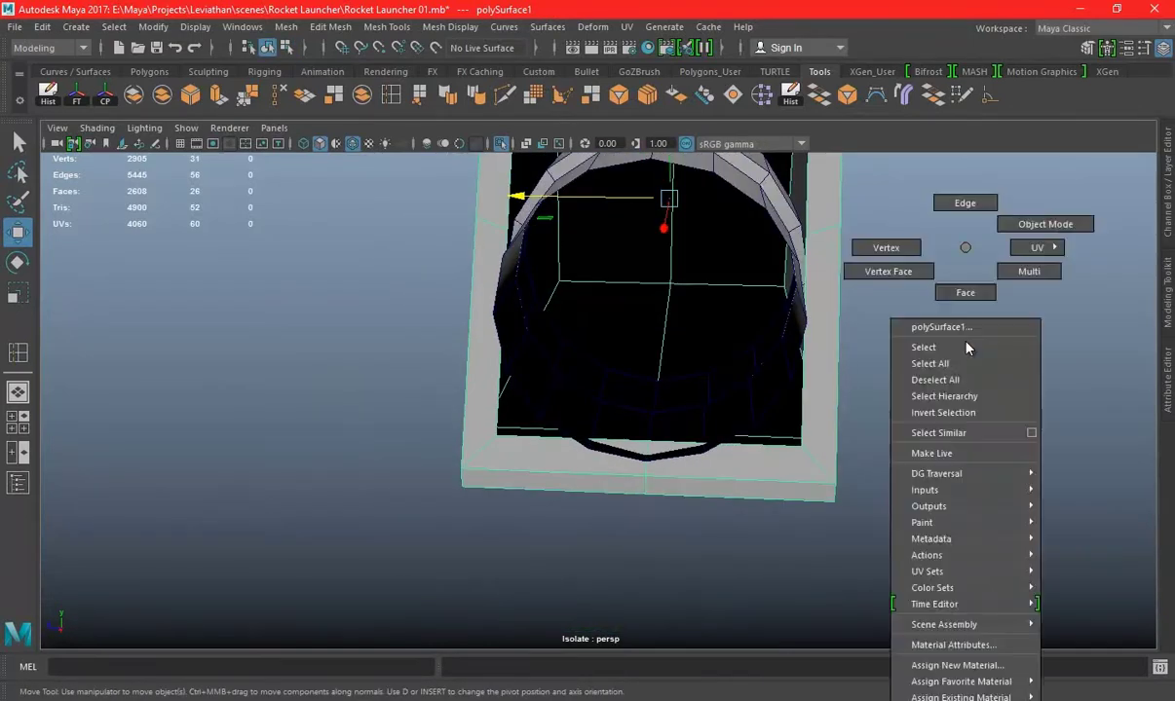
Lower the bottom middle vertex of the opening (vtx[22]) to follow the cylinder
left_click(665, 443)
key("f")
scroll(271, 244, "down", 2)
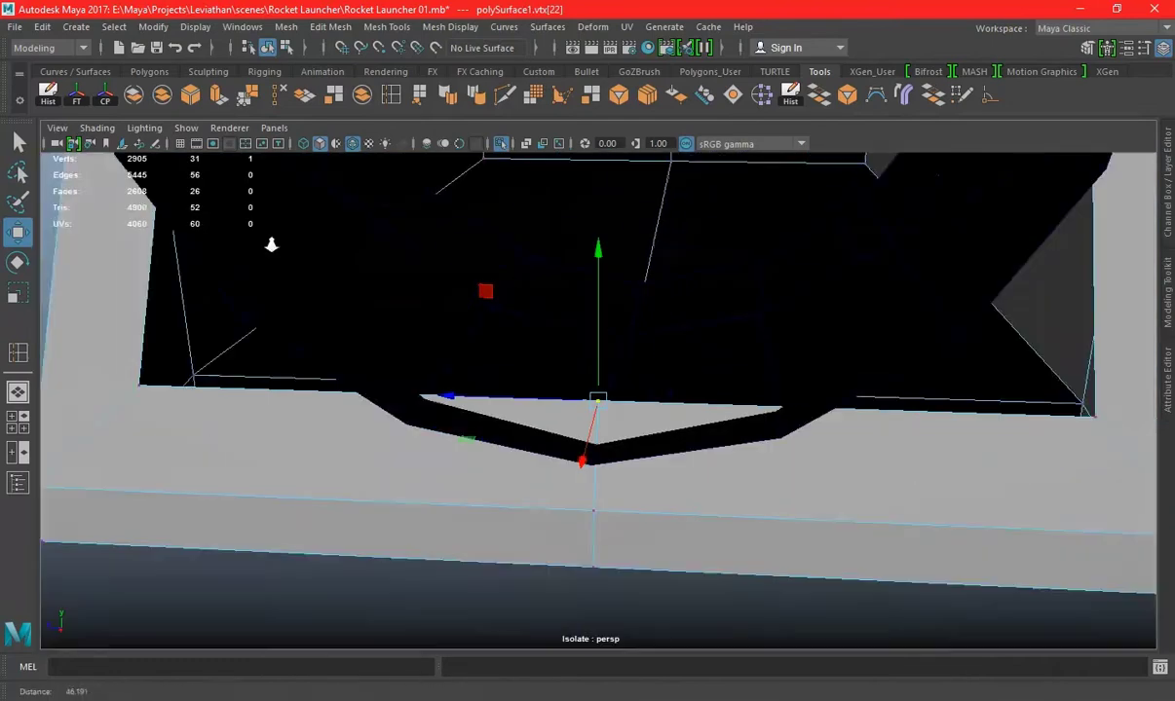
scroll(271, 244, "down", 2)
left_click_drag(524, 387, 652, 380, "alt")
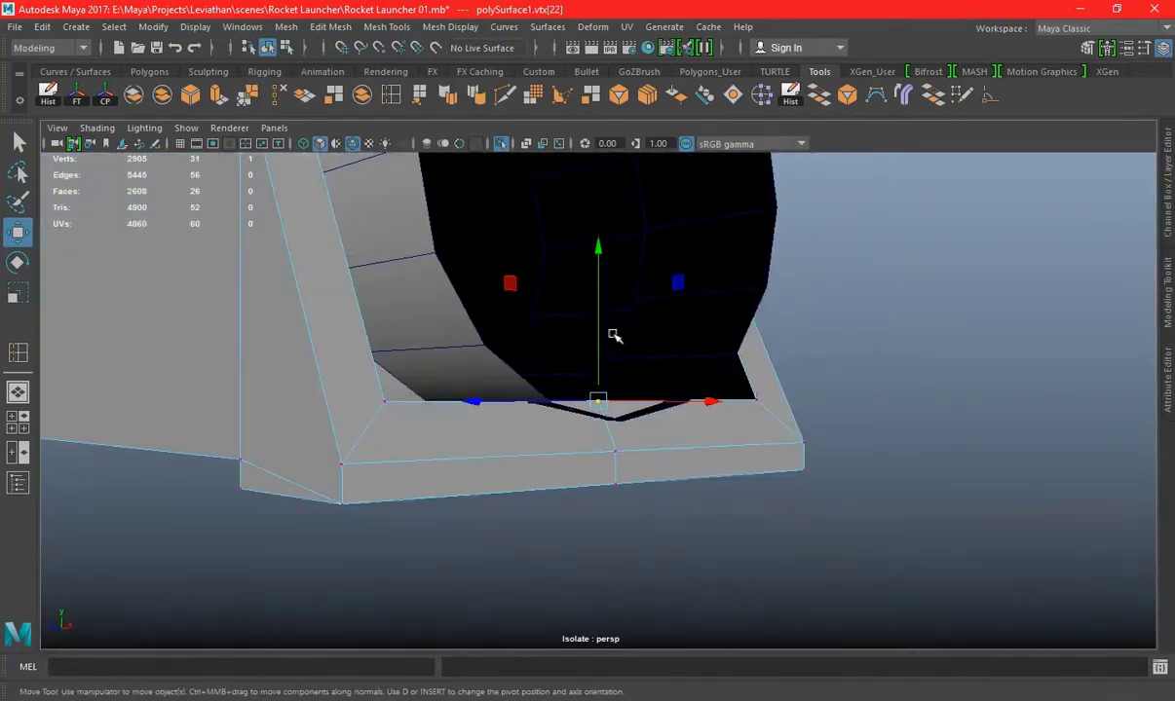
left_click_drag(599, 336, 606, 362)
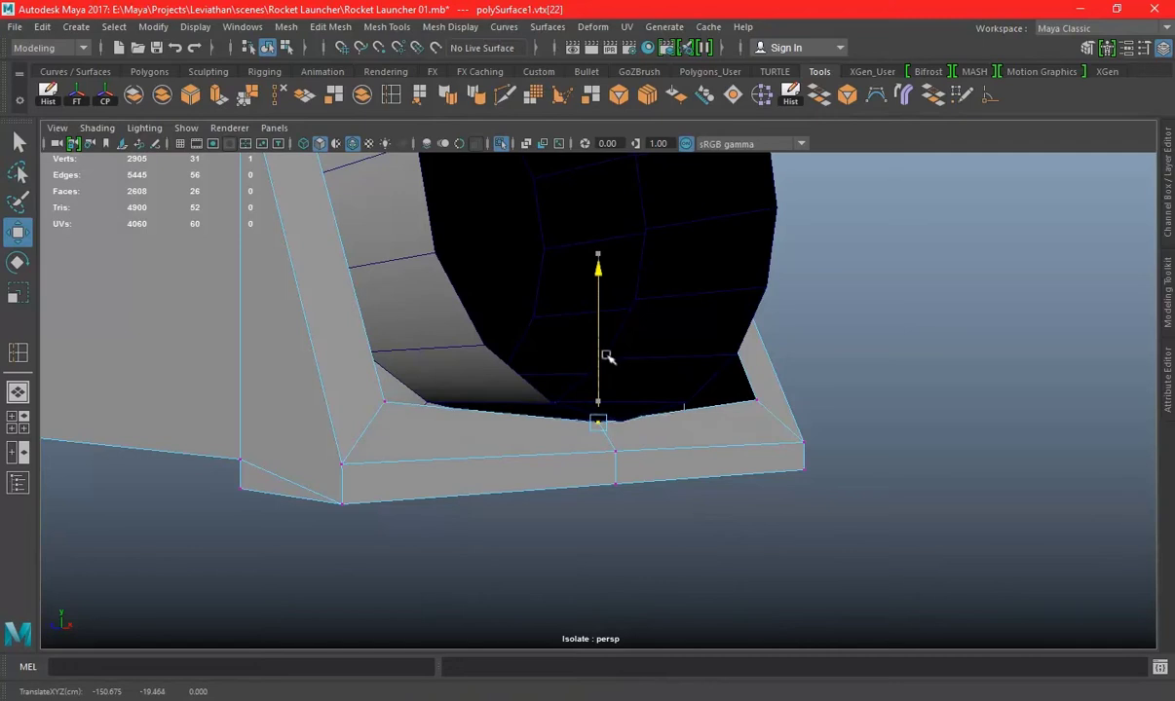
Slide the top vertex along X and pull the two top corner vertices inward
mouse_move(610, 363)
left_mouse_down("alt")
mouse_move(598, 363)
mouse_move(640, 236)
mouse_move(671, 380)
mouse_move(658, 248)
mouse_move(631, 303)
left_mouse_up("alt")
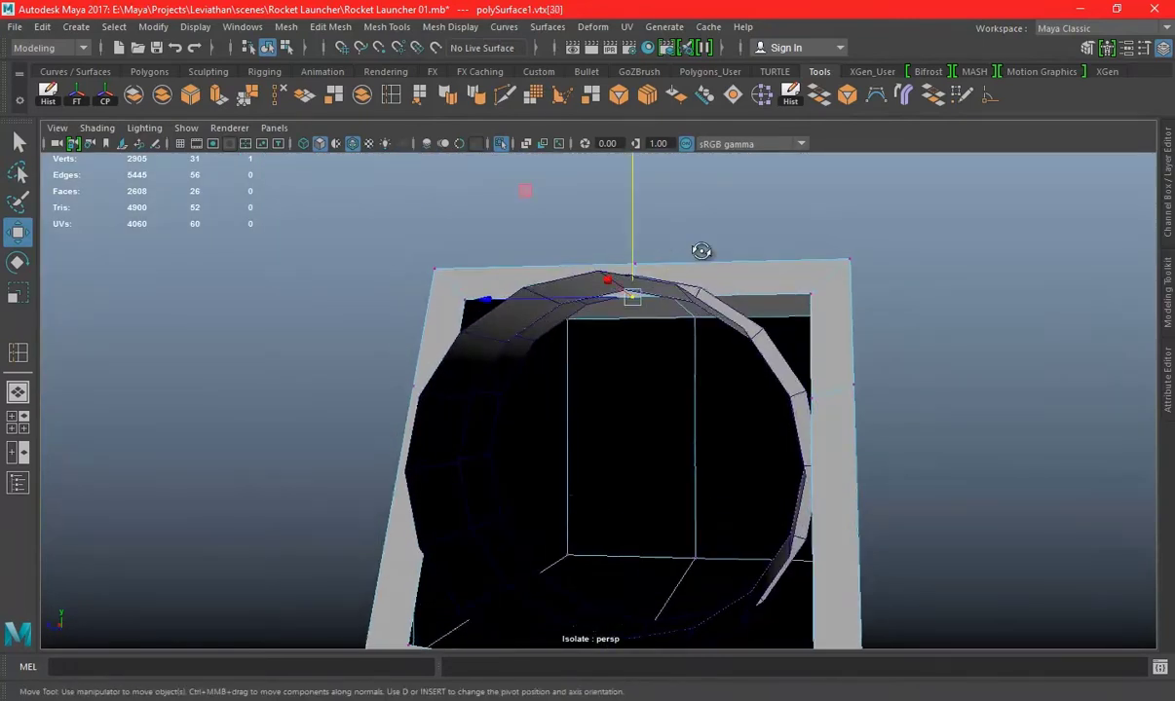
left_click_drag(701, 251, 634, 284, "alt")
left_click(726, 183)
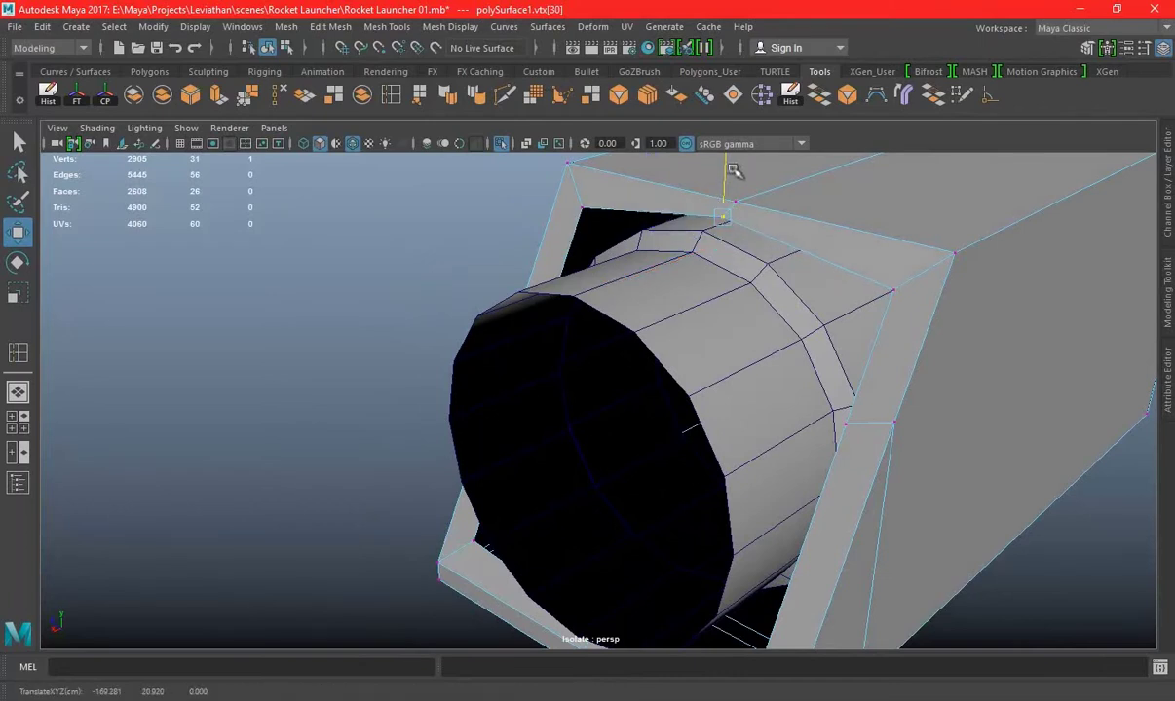
mouse_move(733, 175)
left_mouse_down("alt")
mouse_move(694, 196)
mouse_move(701, 258)
mouse_move(842, 297)
mouse_move(810, 241)
left_mouse_up("alt")
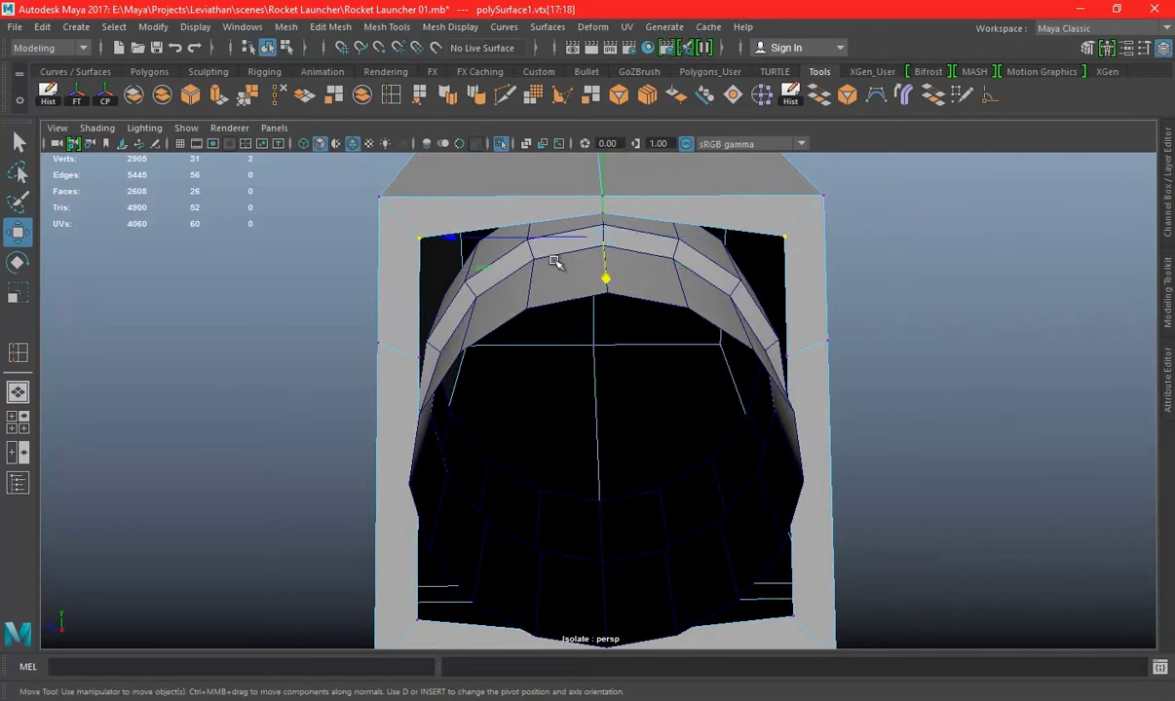
left_click_drag(464, 235, 472, 241)
left_click_drag(602, 196, 604, 189)
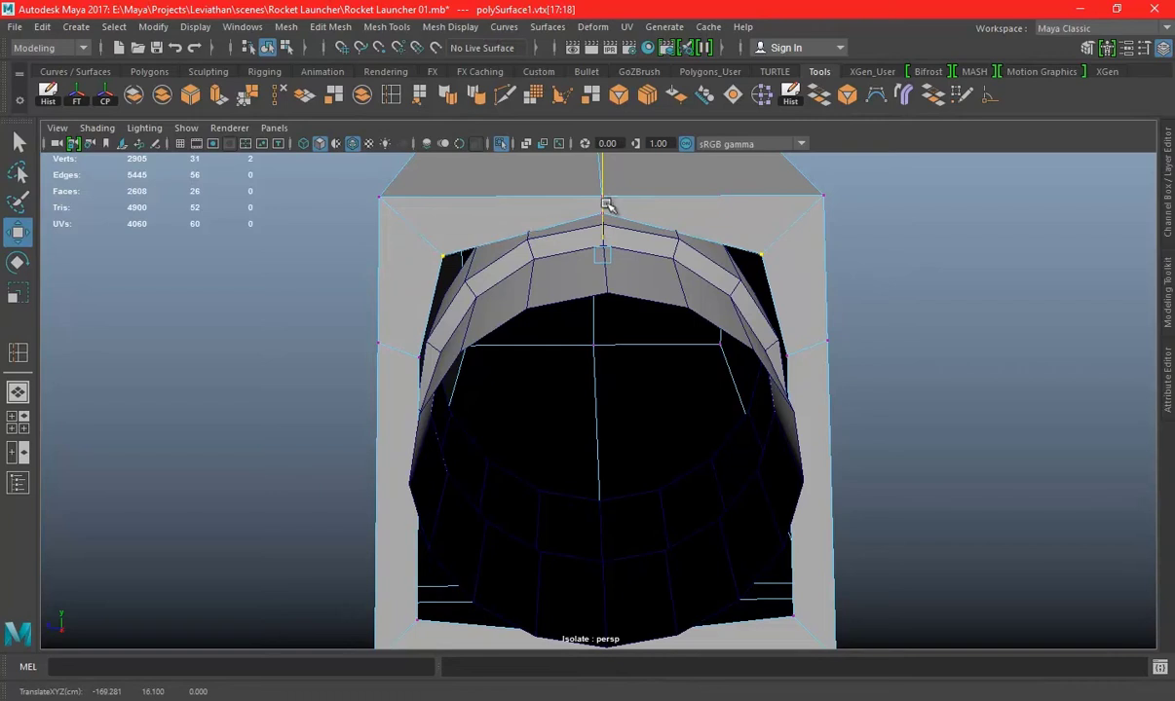
Raise the top middle vertex of the opening slightly
key("q")
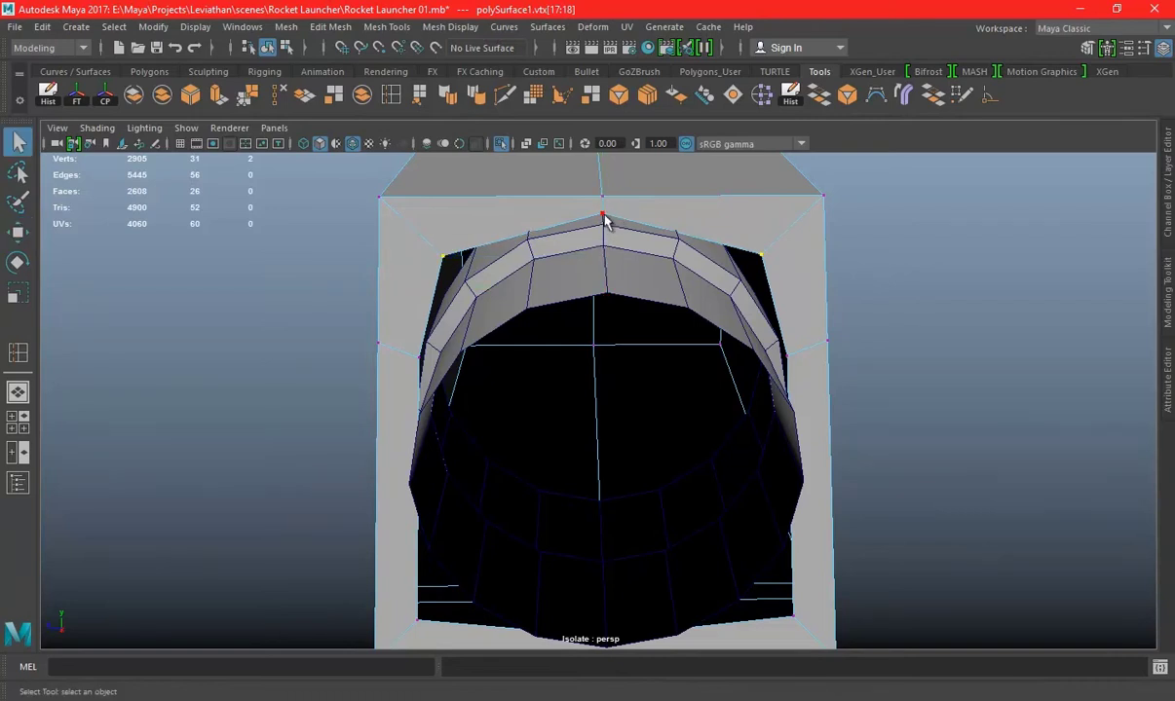
left_click(604, 220)
key("w")
left_click_drag(602, 195, 601, 187)
Scale the top middle and right-side vertices slightly apart
left_click_drag(548, 253, 409, 347, "alt")
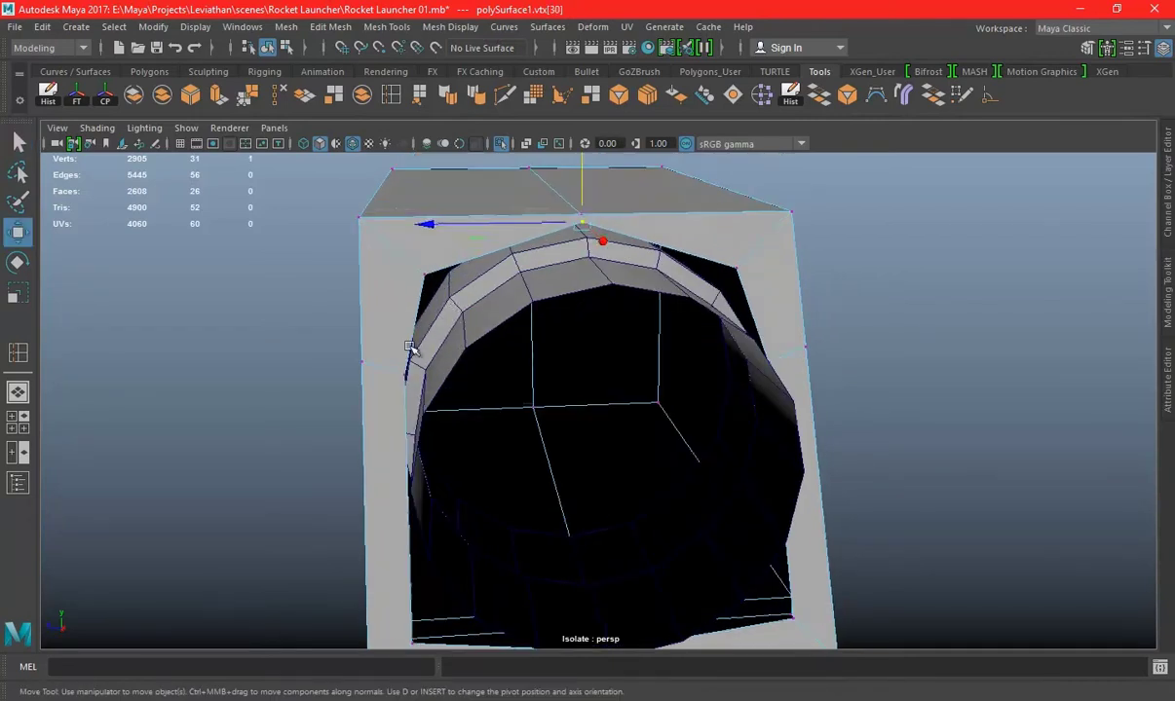
left_click_drag(816, 387, 730, 398, "alt")
left_click(814, 378, "shift")
key("e")
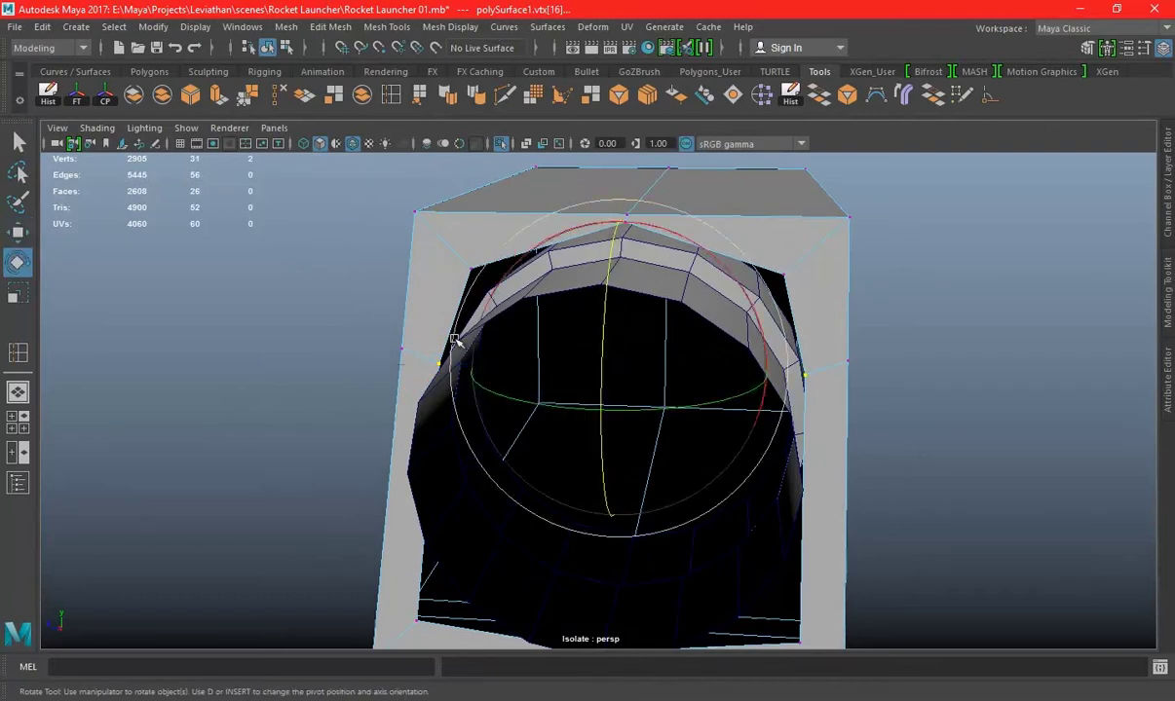
key("r")
mouse_move(471, 367)
left_mouse_down()
mouse_move(808, 228)
mouse_move(818, 340)
mouse_move(826, 330)
mouse_move(762, 331)
left_mouse_up()
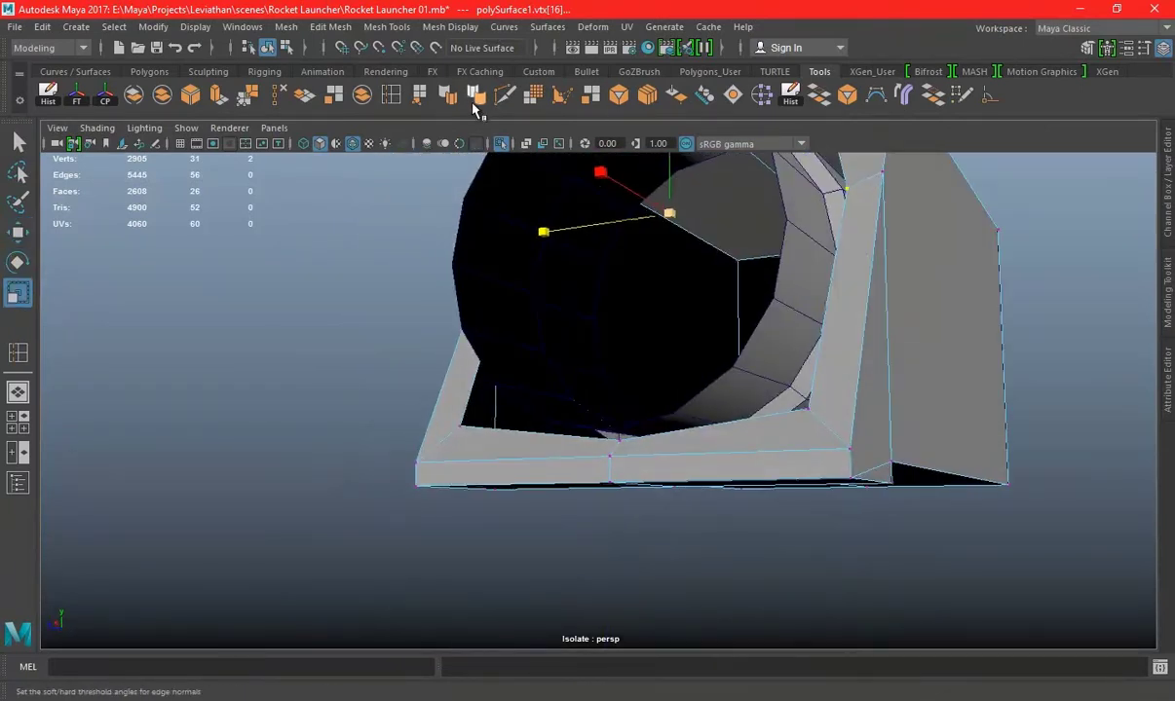
Insert two edge loops across the box lip, undoing a misplaced loop
left_click(393, 98)
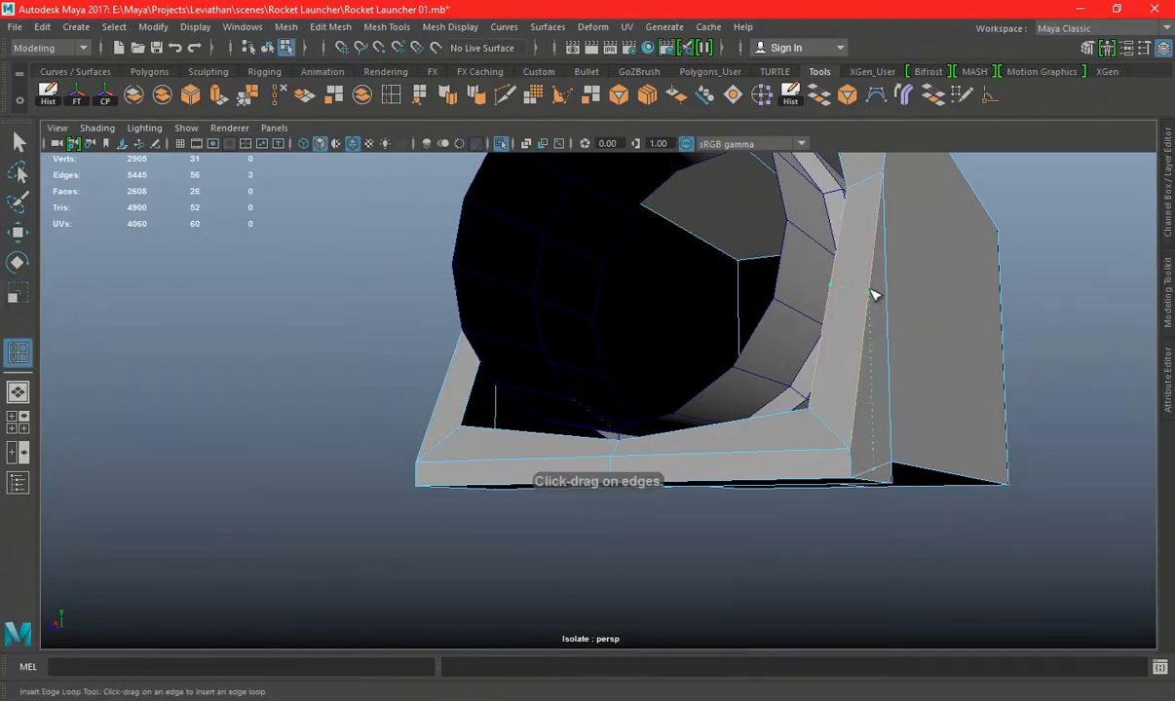
key("ctrl+z")
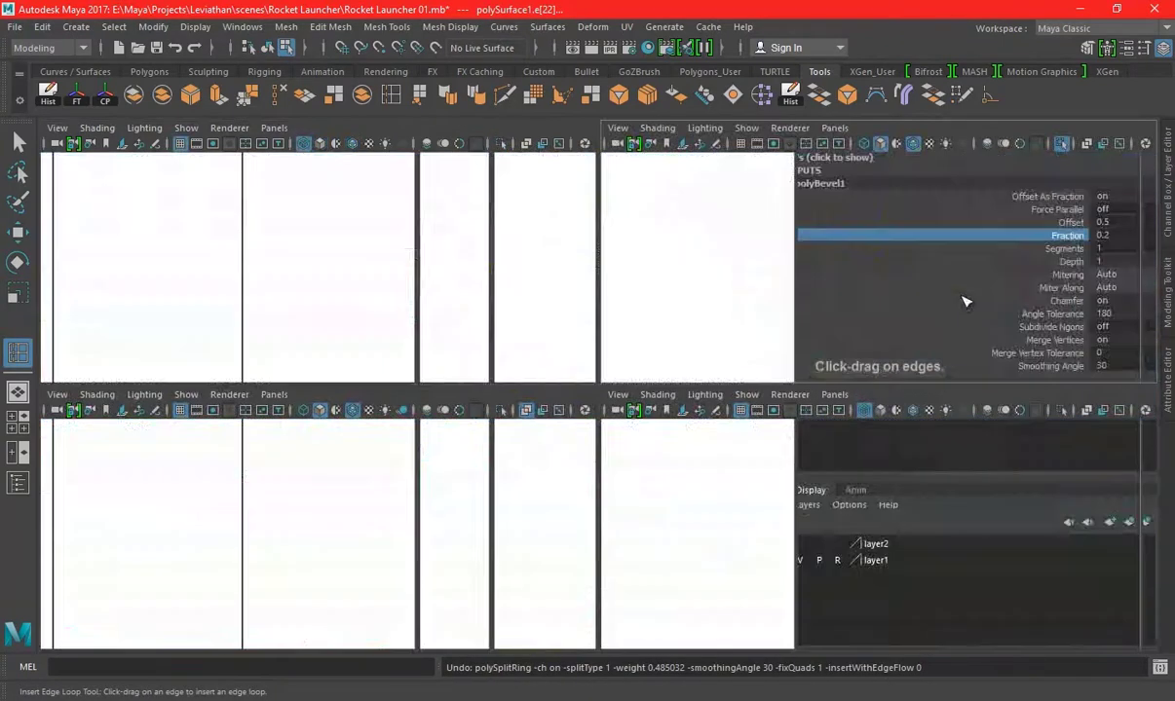
mouse_move(879, 329)
left_mouse_down()
mouse_move(879, 295)
mouse_move(766, 383)
mouse_move(606, 322)
mouse_move(692, 359)
left_mouse_up()
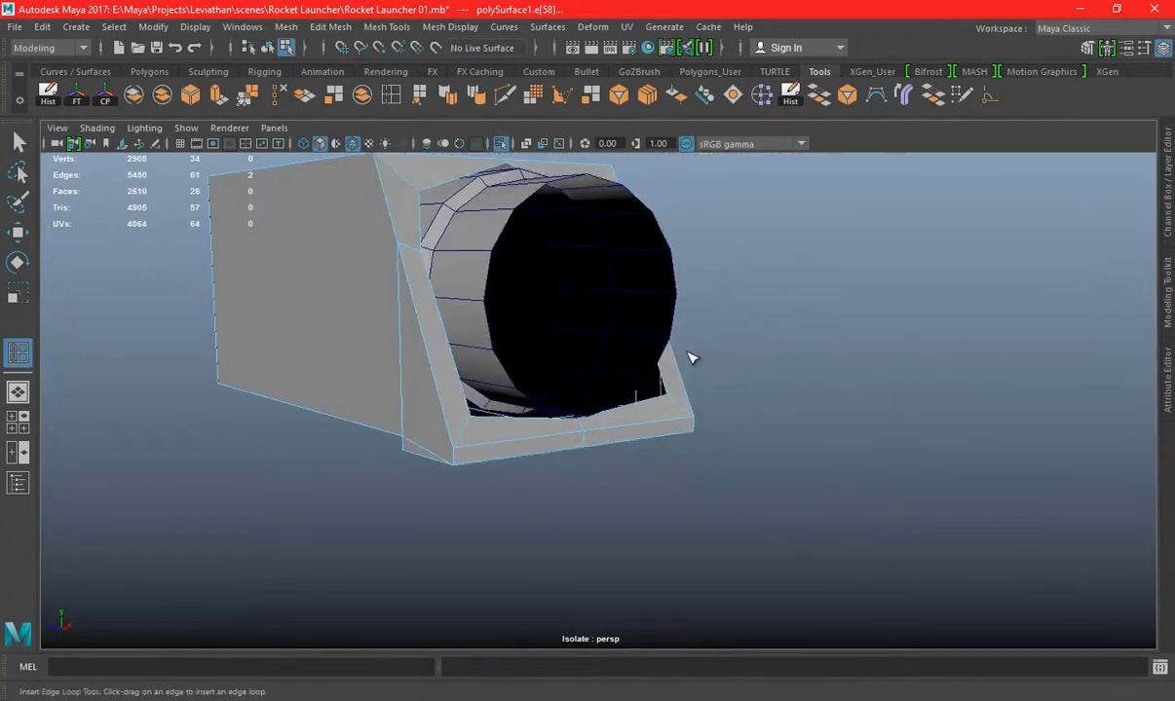
left_click(429, 337)
mouse_move(428, 337)
left_mouse_down("alt")
mouse_move(451, 354)
mouse_move(398, 361)
mouse_move(571, 361)
left_mouse_up("alt")
Select two edges on the lip and set them up for scaling
key("w")
right_click_drag(805, 242, 804, 200)
double_click(769, 316)
left_click(758, 326)
mouse_move(758, 326)
left_mouse_down("alt")
mouse_move(394, 346)
mouse_move(598, 331)
mouse_move(632, 370)
left_mouse_up("alt")
left_click(643, 229, "shift")
key("r")
mouse_move(586, 214)
left_mouse_down("alt")
mouse_move(592, 430)
mouse_move(648, 372)
mouse_move(598, 367)
mouse_move(721, 390)
left_mouse_up("alt")
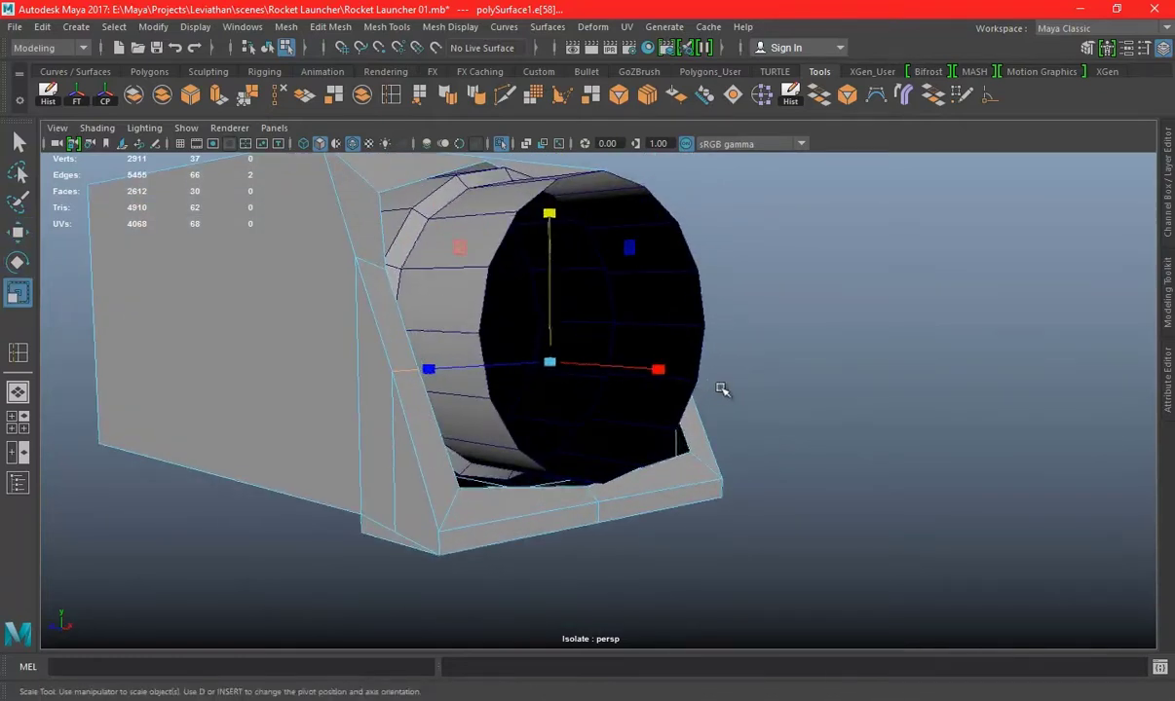
Scale two lip vertices slightly apart around the opening
right_click_drag(808, 249, 731, 243)
left_click(401, 357)
key("w")
mouse_move(597, 380)
left_mouse_down("alt")
mouse_move(578, 392)
mouse_move(758, 358)
left_mouse_up("alt")
left_click(758, 357, "shift")
left_click_drag(842, 375, 821, 388, "alt")
key("e")
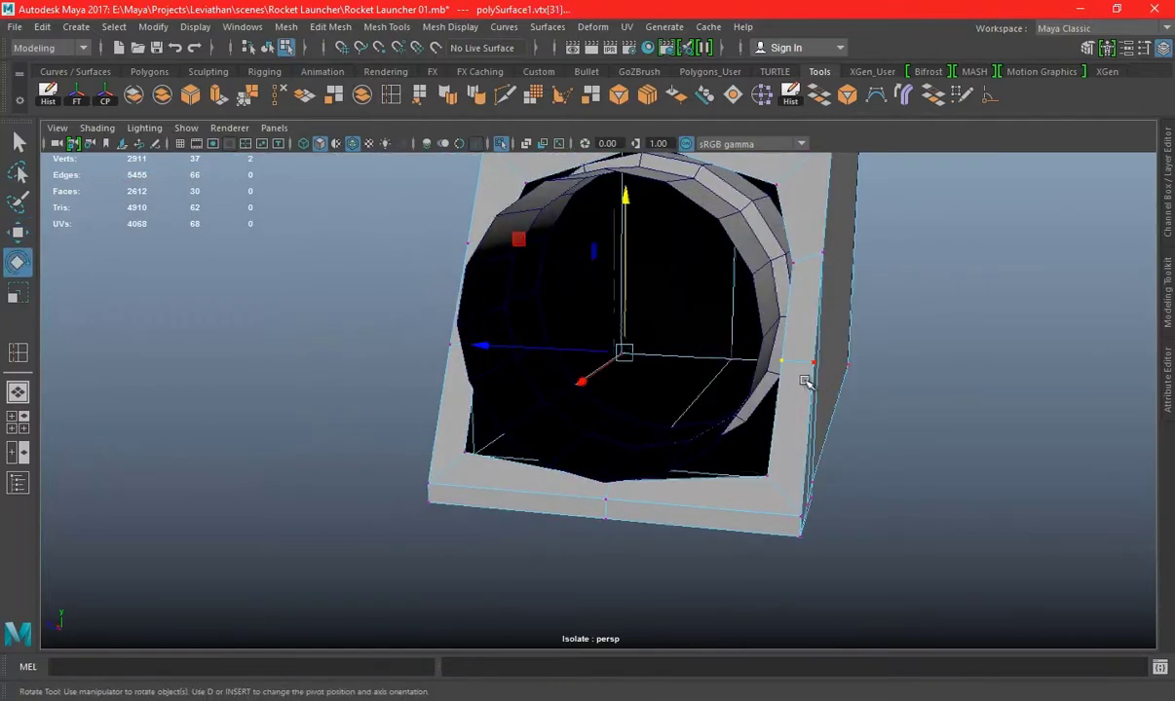
key("r")
left_click_drag(495, 338, 490, 338)
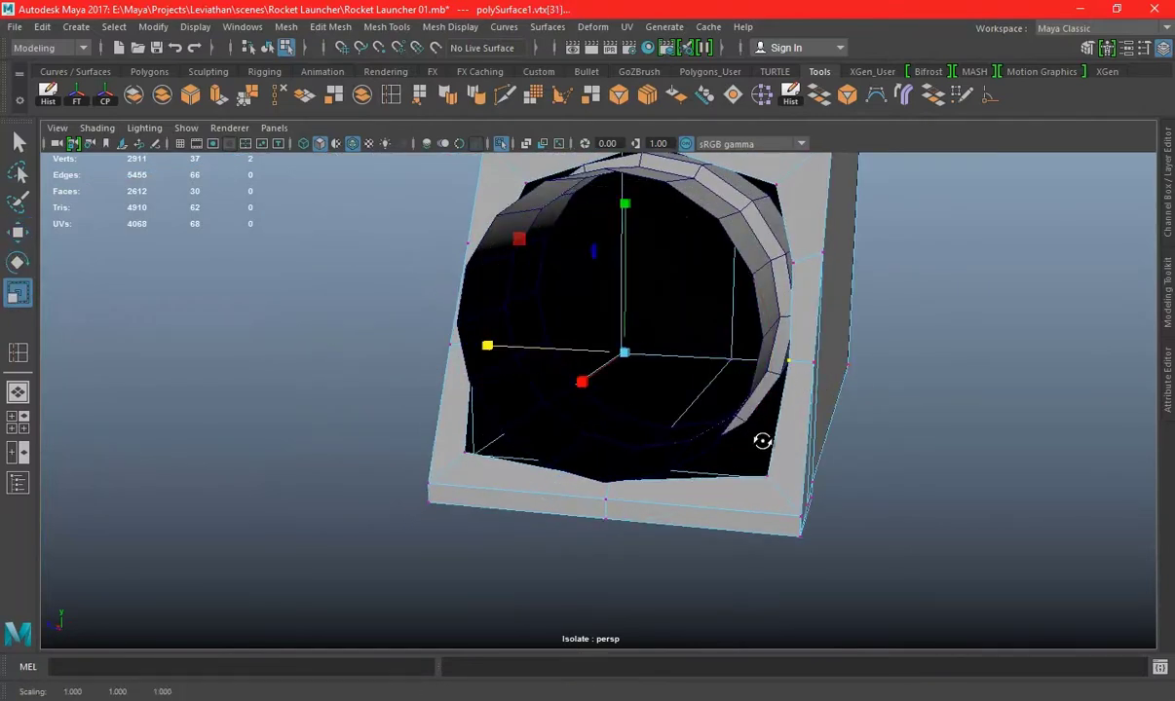
Shift the two vertices beside the bottom of the opening along X
left_click_drag(761, 440, 779, 473, "alt")
left_click(582, 485)
left_click(450, 485, "shift")
left_click_drag(450, 484, 587, 440, "alt")
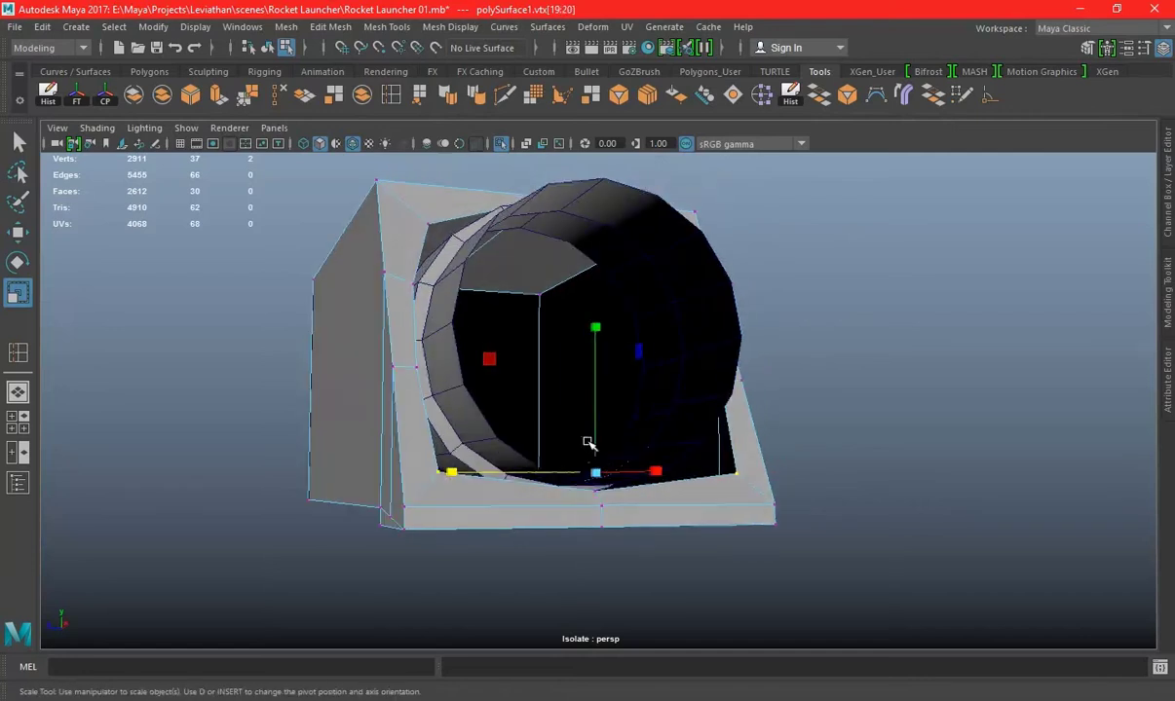
key("w")
mouse_move(603, 388)
left_mouse_down("alt")
mouse_move(434, 407)
mouse_move(744, 401)
left_mouse_up("alt")
left_click_drag(608, 498, 667, 493, "alt")
right_click_drag(659, 421, 601, 434, "alt")
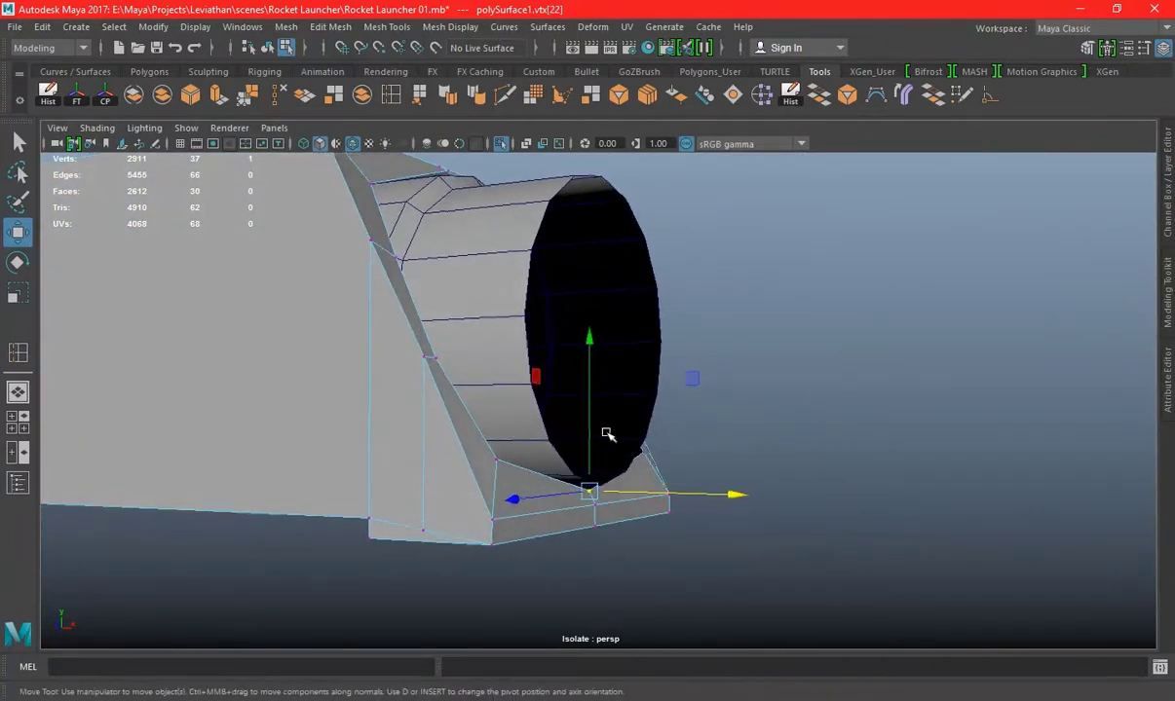
mouse_move(600, 433)
left_mouse_down("alt")
mouse_move(596, 410)
mouse_move(498, 414)
mouse_move(548, 407)
left_mouse_up("alt")
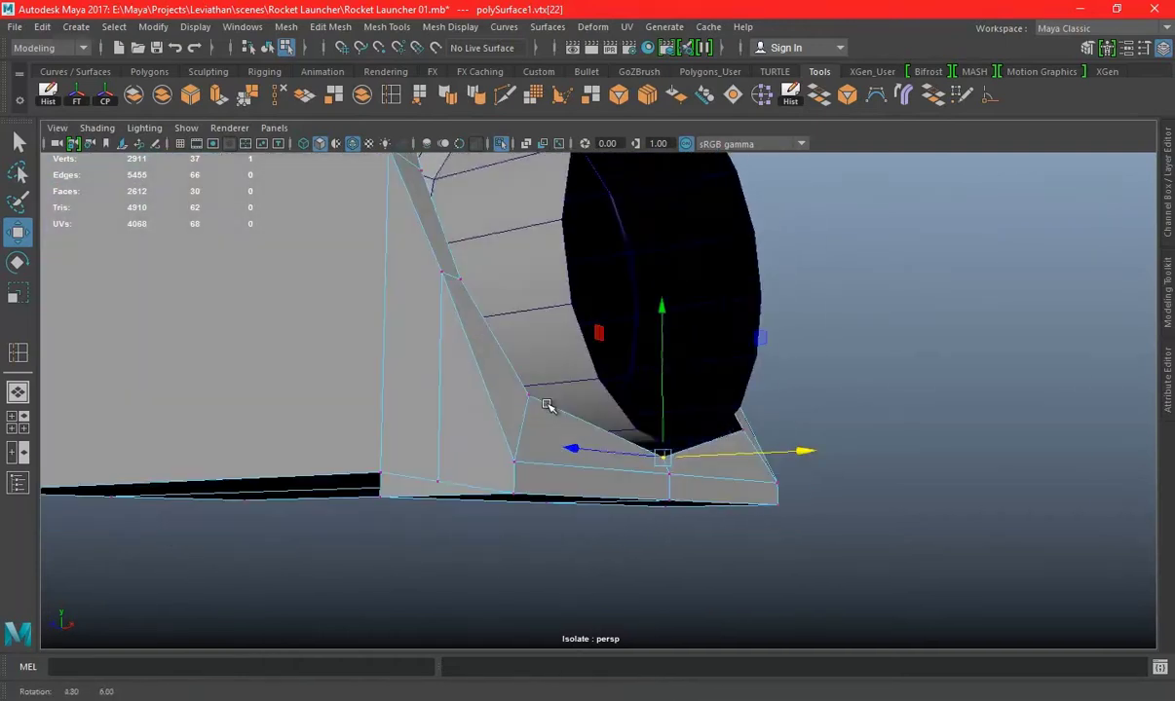
left_click(505, 94)
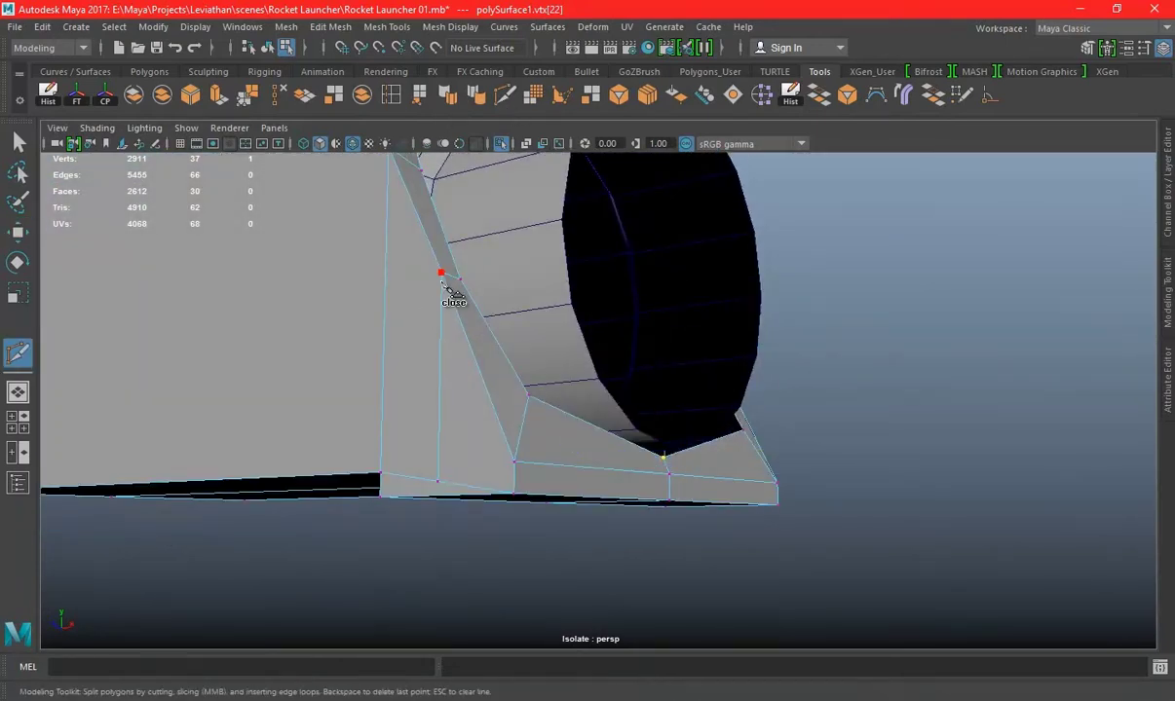
Delete the stray vertical edges from the angled base piece's lip
key("w")
right_click_drag(441, 268, 445, 204)
left_click(432, 410)
left_click(278, 96)
left_click_drag(891, 385, 718, 396, "alt")
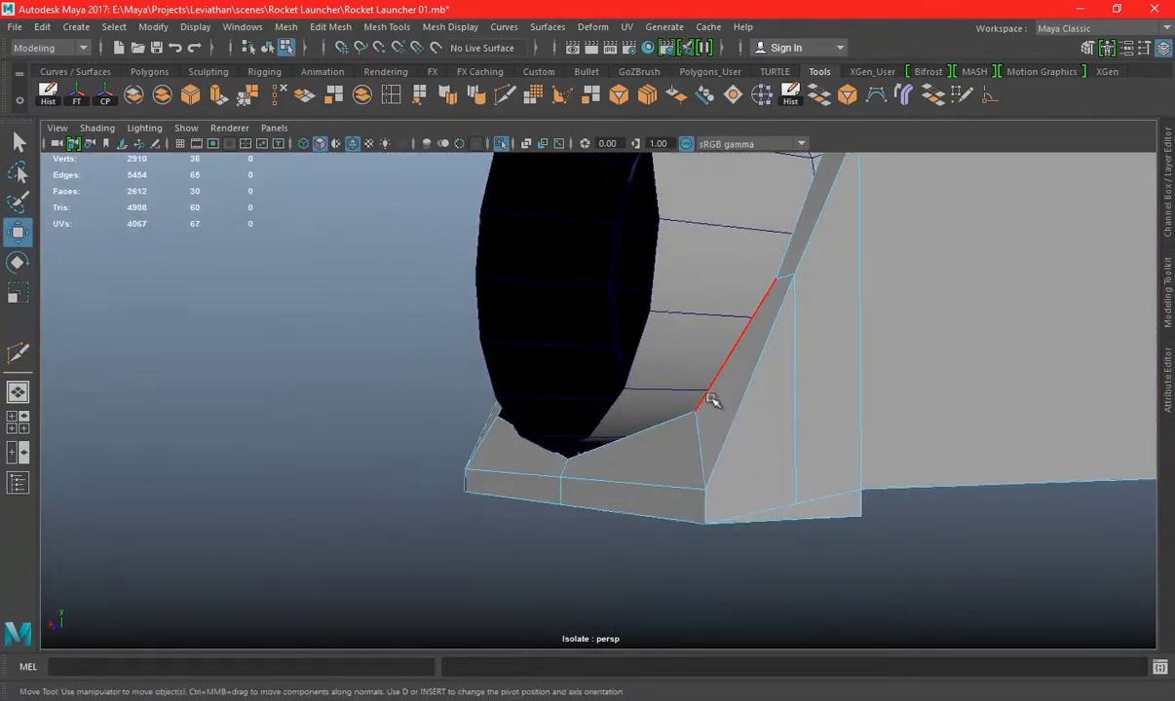
key("g")
key("ctrl+shift+x")
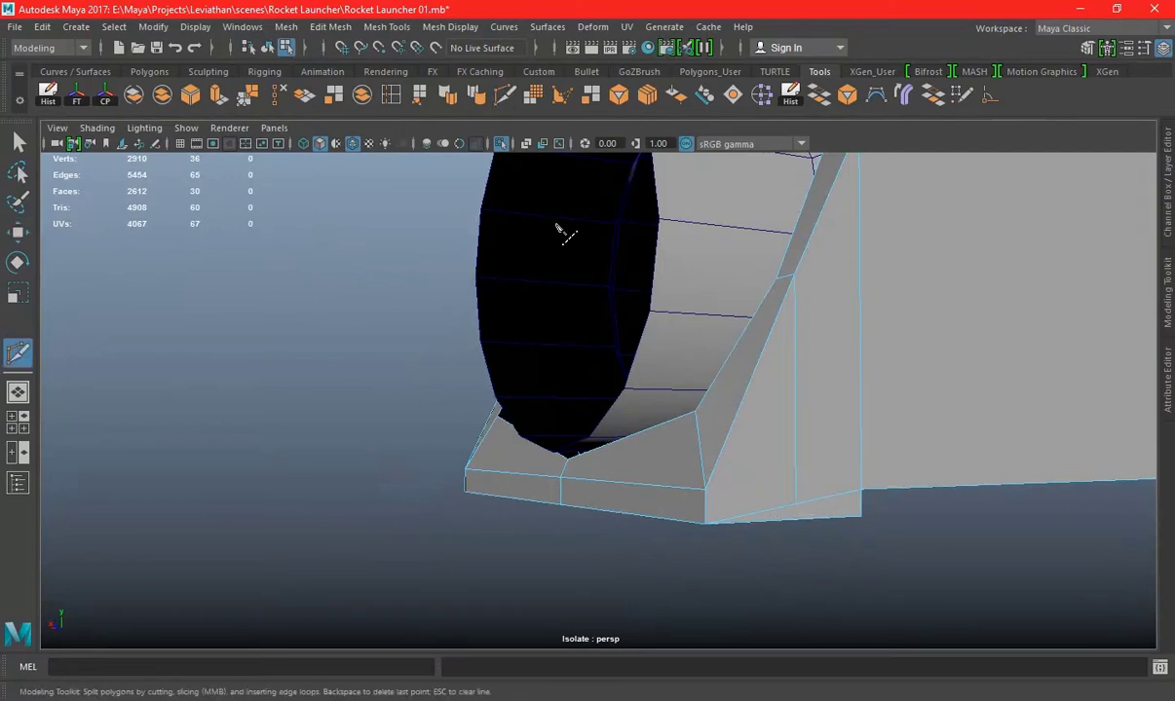
left_click(865, 468)
key("w")
left_click(281, 98)
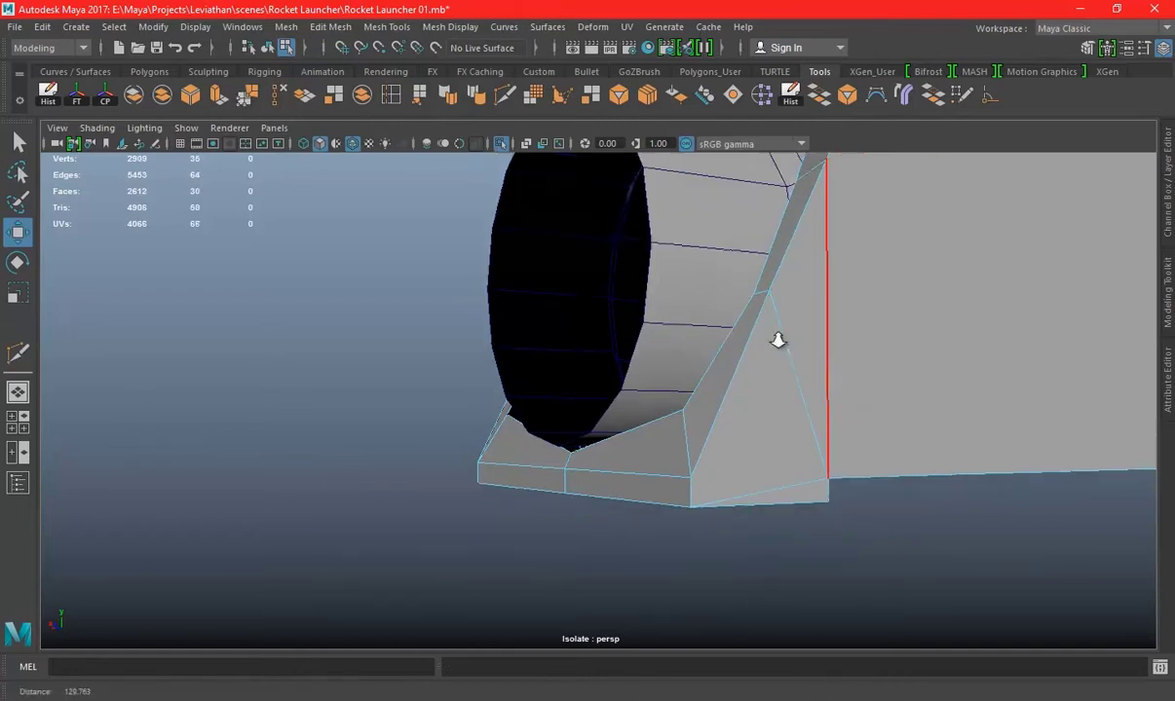
scroll(776, 334, "down", 3)
Return to object mode, save, and exit Isolate Select to show the whole launcher
right_click_drag(740, 245, 813, 222)
mouse_move(790, 386)
left_mouse_down("alt")
mouse_move(821, 425)
mouse_move(878, 361)
mouse_move(871, 396)
mouse_move(802, 345)
mouse_move(855, 343)
mouse_move(753, 333)
mouse_move(443, 341)
mouse_move(633, 310)
mouse_move(551, 403)
mouse_move(611, 330)
left_mouse_up("alt")
left_click(573, 406)
left_click(786, 370)
left_click_drag(786, 370, 682, 361, "alt")
key("ctrl+s")
left_click(501, 143)
mouse_move(584, 322)
left_mouse_down("alt")
mouse_move(608, 393)
mouse_move(577, 399)
left_mouse_up("alt")
mouse_move(786, 434)
left_mouse_down("alt")
mouse_move(671, 398)
mouse_move(1052, 580)
mouse_move(986, 504)
mouse_move(603, 399)
mouse_move(740, 410)
left_mouse_up("alt")
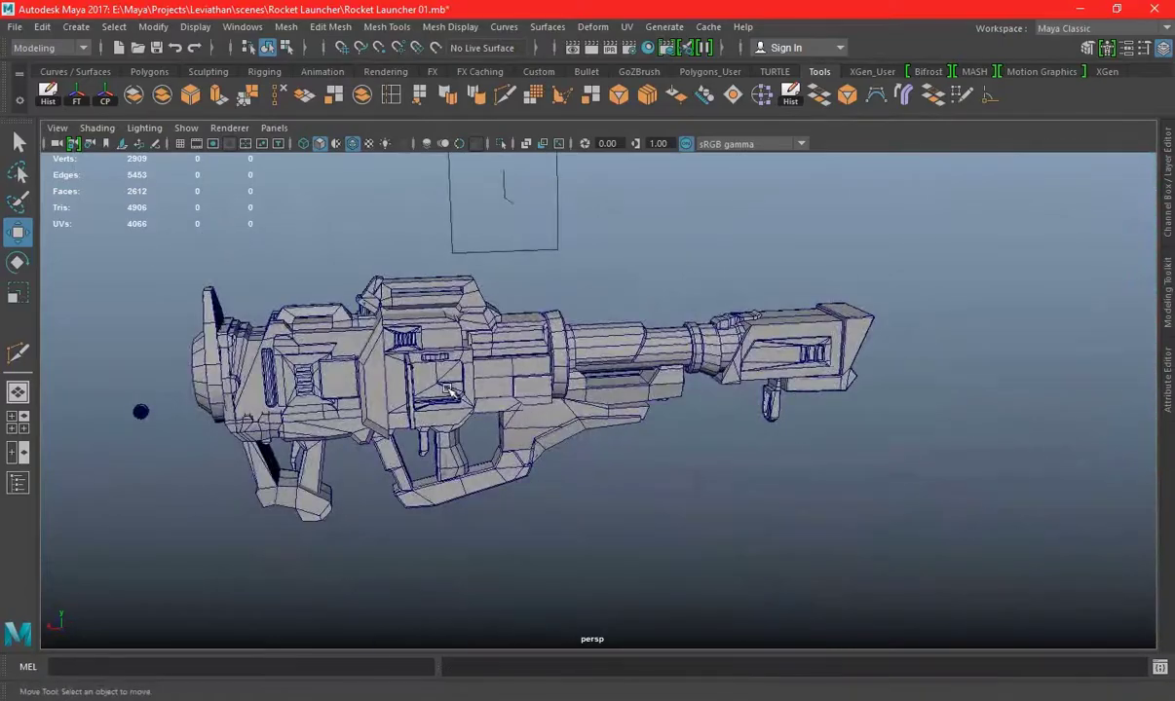
Inspect the launcher and grille from several angles and save the scene
middle_click_drag(740, 409, 828, 438, "alt")
right_click_drag(828, 438, 876, 475, "alt")
left_click_drag(876, 474, 682, 409, "alt")
right_click_drag(681, 409, 551, 349, "alt")
left_click_drag(550, 349, 634, 413, "alt")
right_click_drag(634, 413, 752, 514, "alt")
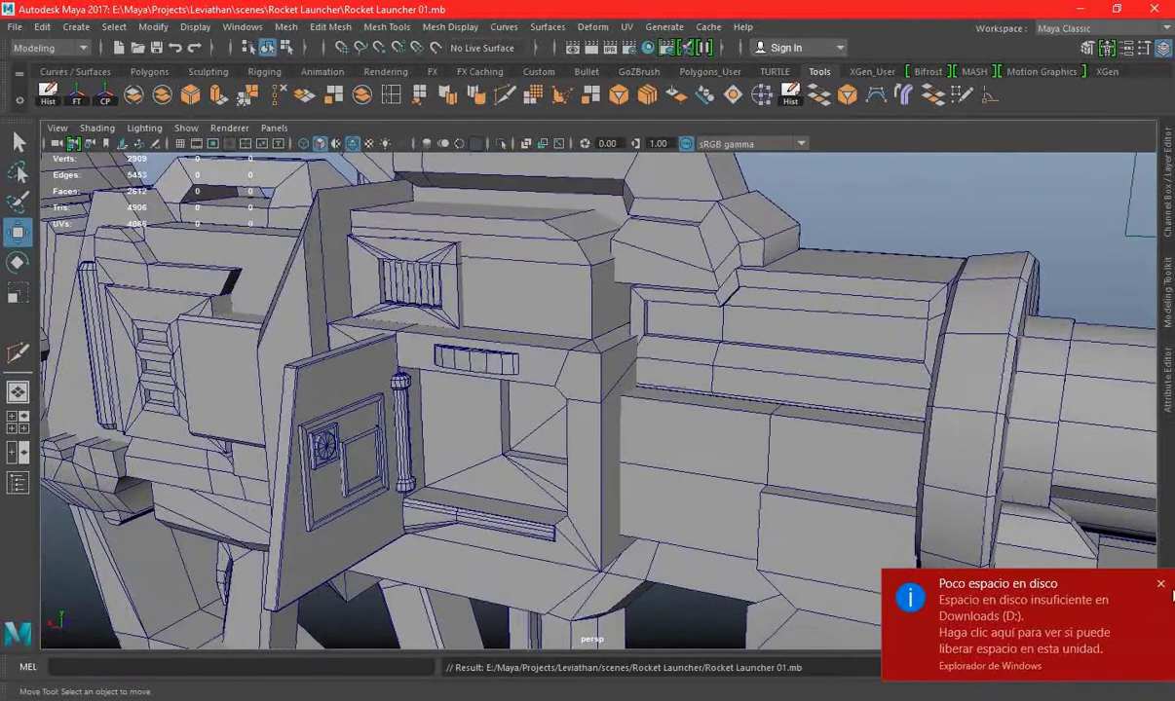
left_click(1160, 584)
left_click_drag(624, 428, 584, 410, "alt")
right_click_drag(585, 409, 524, 394, "alt")
mouse_move(524, 394)
left_mouse_down("alt")
mouse_move(592, 437)
mouse_move(549, 438)
mouse_move(595, 419)
left_mouse_up("alt")
mouse_move(596, 419)
right_mouse_down("alt")
mouse_move(757, 467)
mouse_move(372, 415)
mouse_move(513, 446)
mouse_move(514, 387)
mouse_move(614, 389)
right_mouse_up("alt")
left_click_drag(614, 389, 888, 433, "alt")
key("ctrl+s")
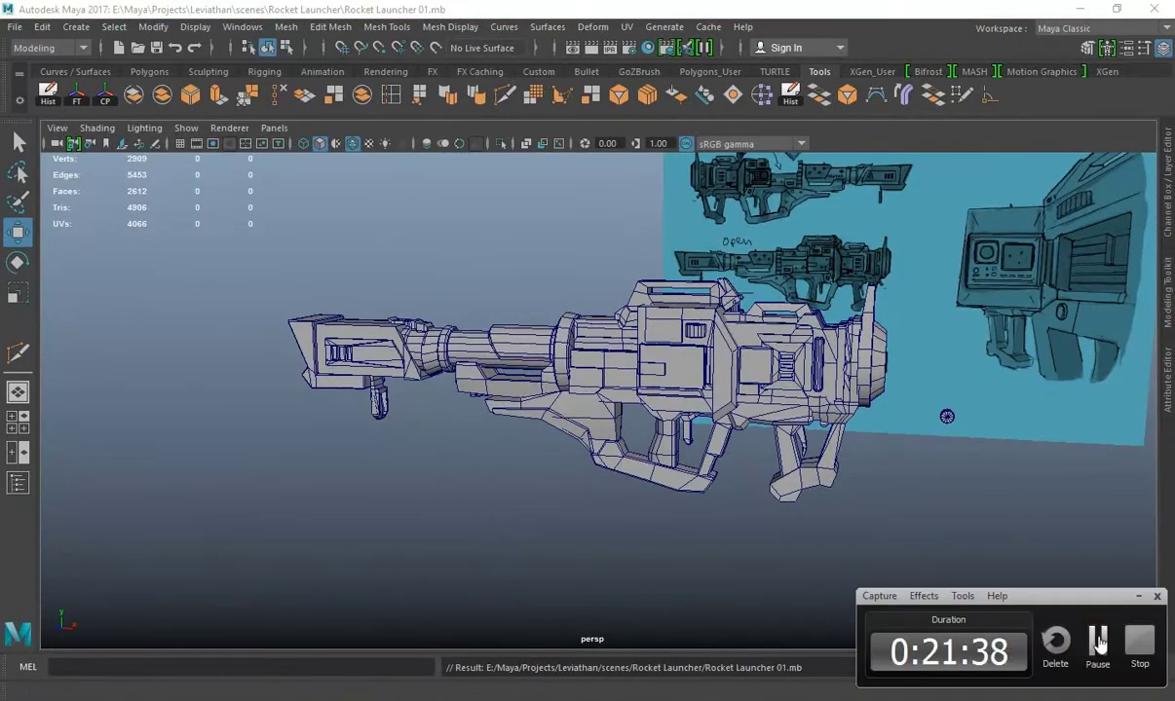
Maximize the front orthographic view and zoom out over the blueprint reference
left_click(1098, 640)
mouse_move(706, 523)
left_mouse_down("alt")
mouse_move(758, 424)
mouse_move(702, 420)
mouse_move(769, 429)
mouse_move(732, 386)
left_mouse_up("alt")
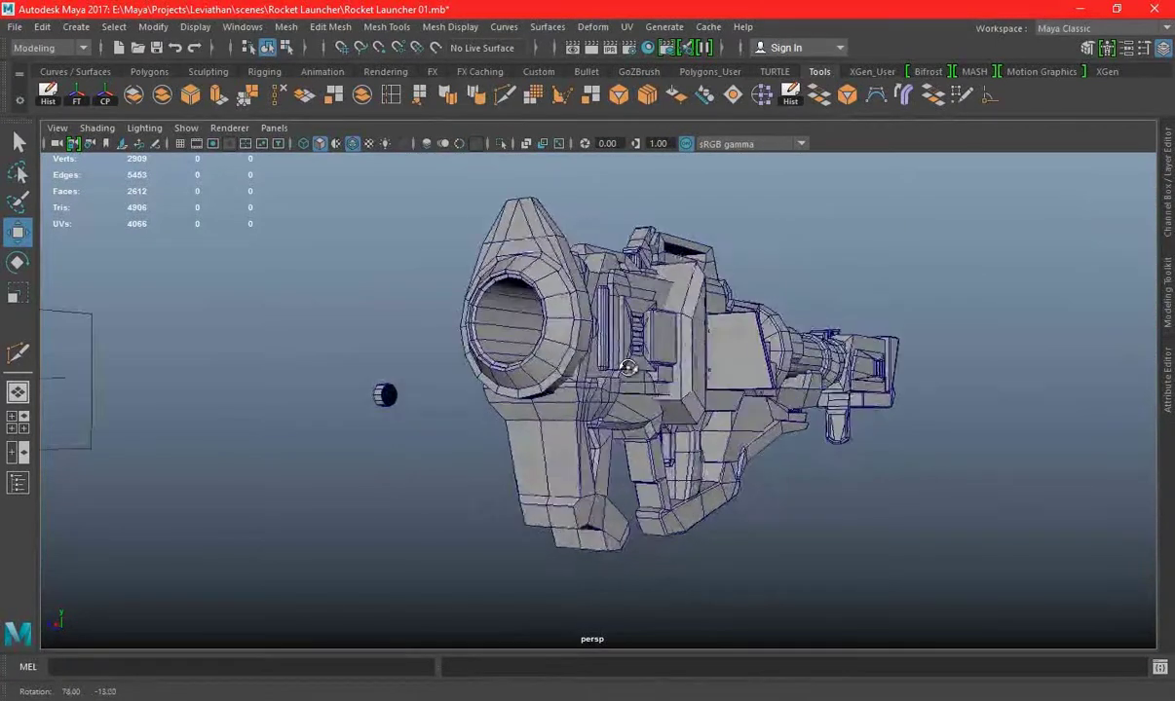
right_click_drag(534, 373, 628, 395, "alt")
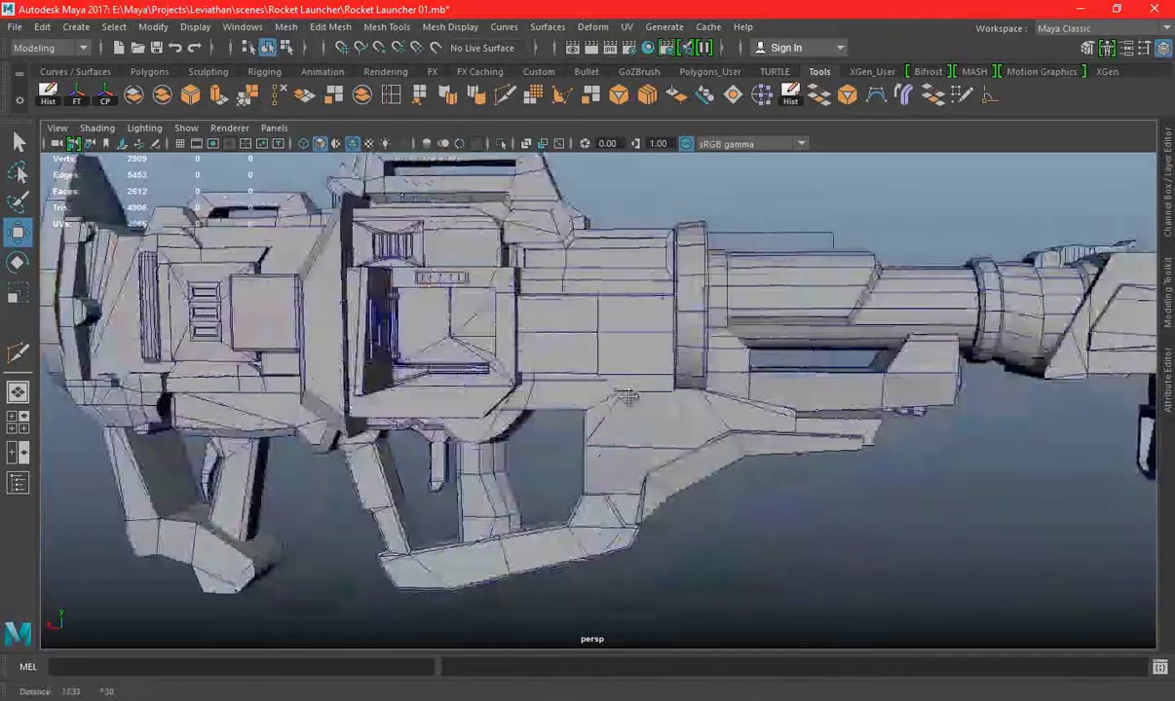
left_click_drag(628, 395, 487, 394, "alt")
right_click_drag(487, 394, 575, 407, "alt")
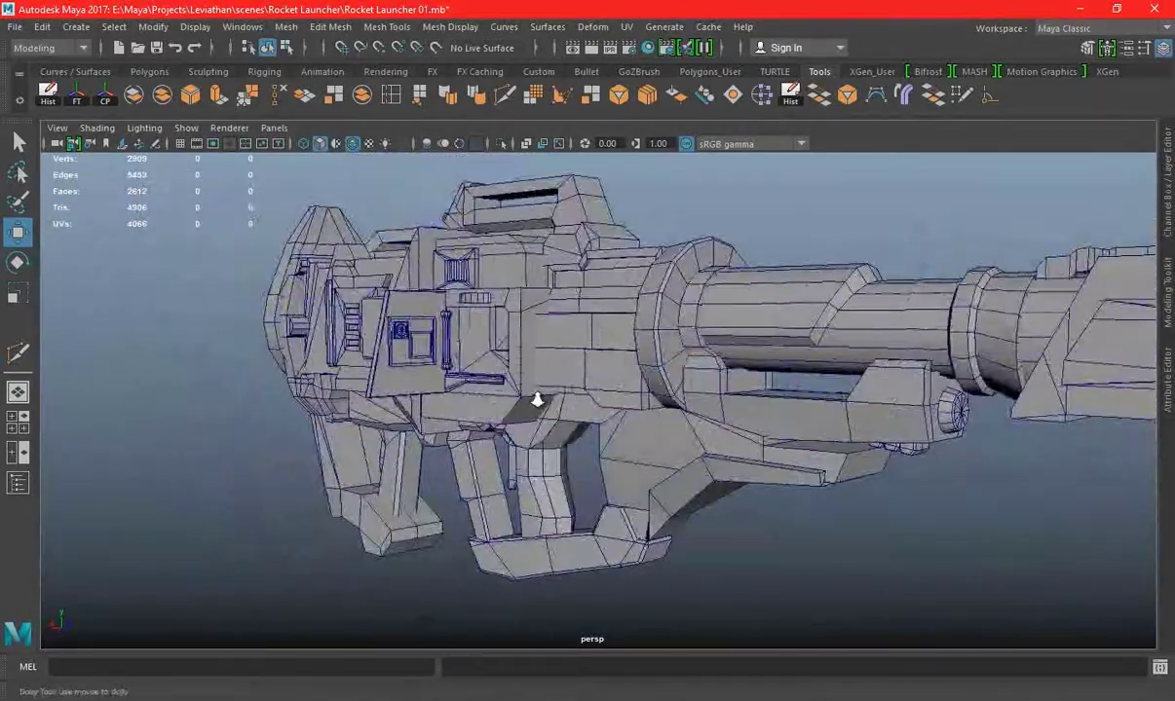
key("space")
key("space")
mouse_move(854, 414)
right_mouse_down("alt")
mouse_move(223, 328)
mouse_move(314, 341)
right_mouse_up("alt")
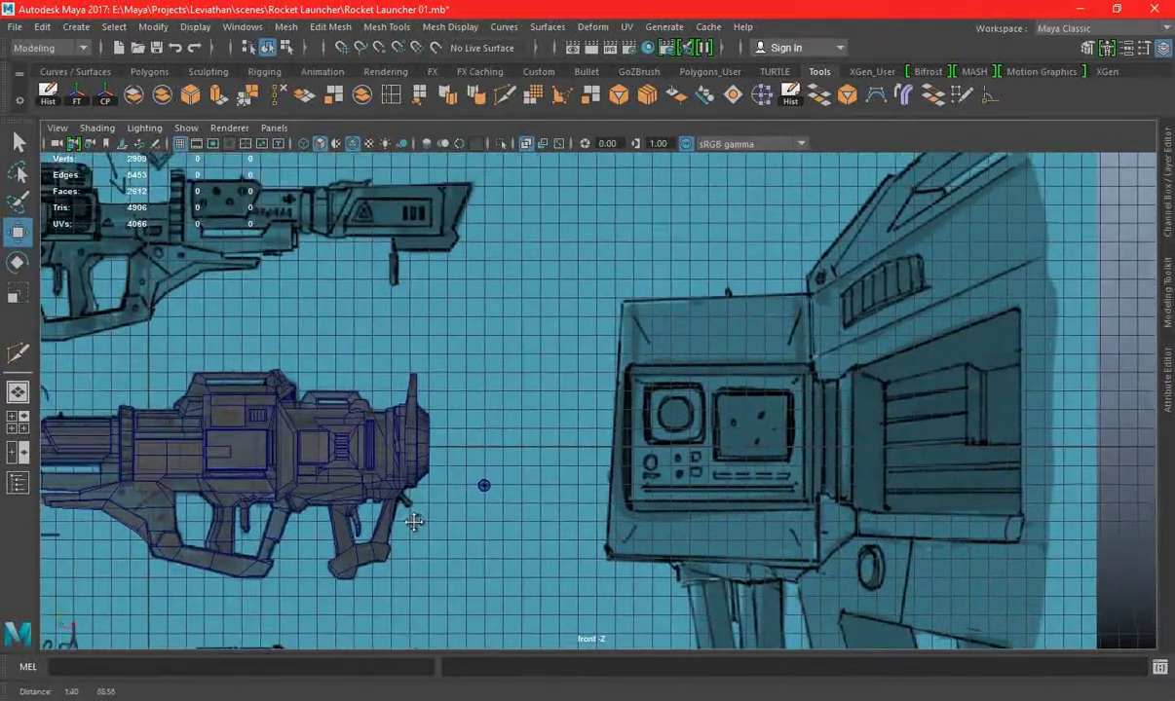
Compare against the Open launcher blueprint, then orbit the launcher in perspective
middle_click_drag(407, 461, 876, 409, "alt")
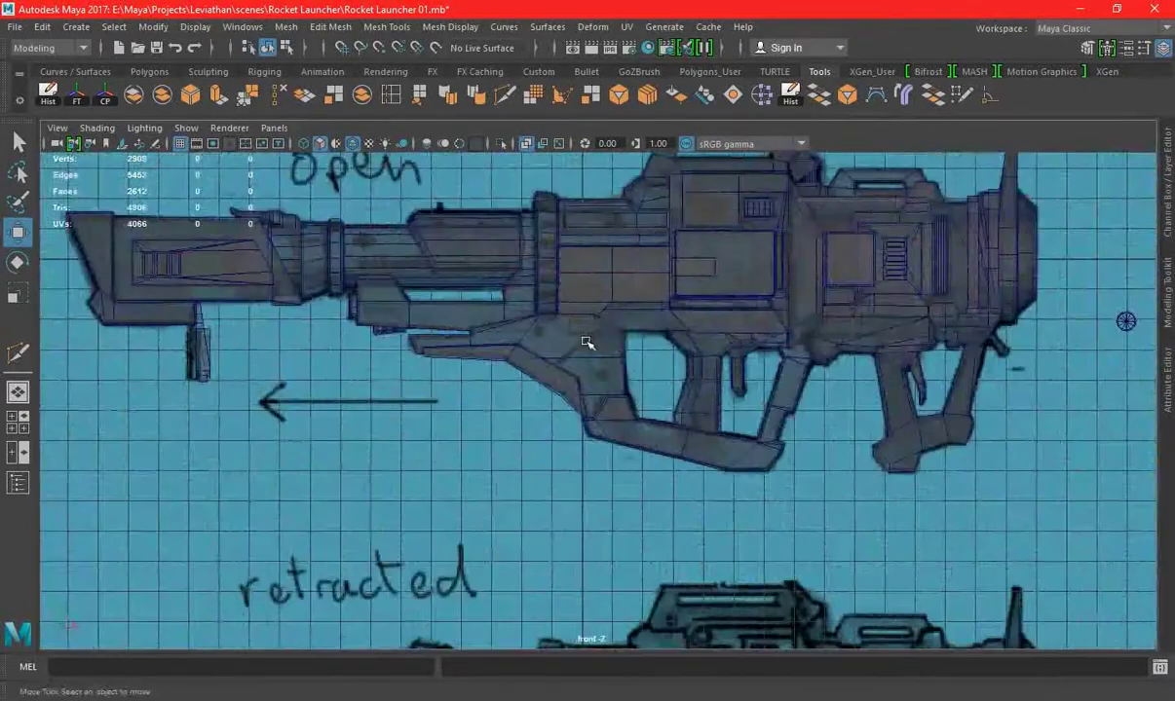
right_click_drag(589, 341, 630, 418, "alt")
key("space")
key("space")
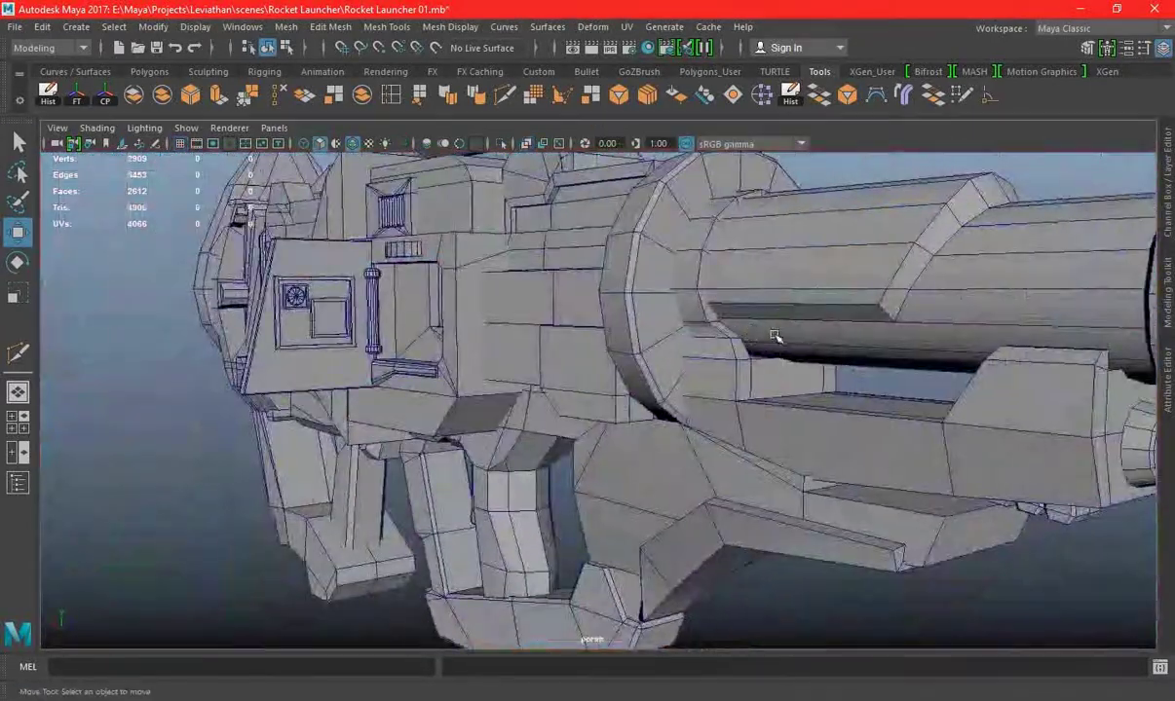
left_click_drag(726, 382, 712, 360, "alt")
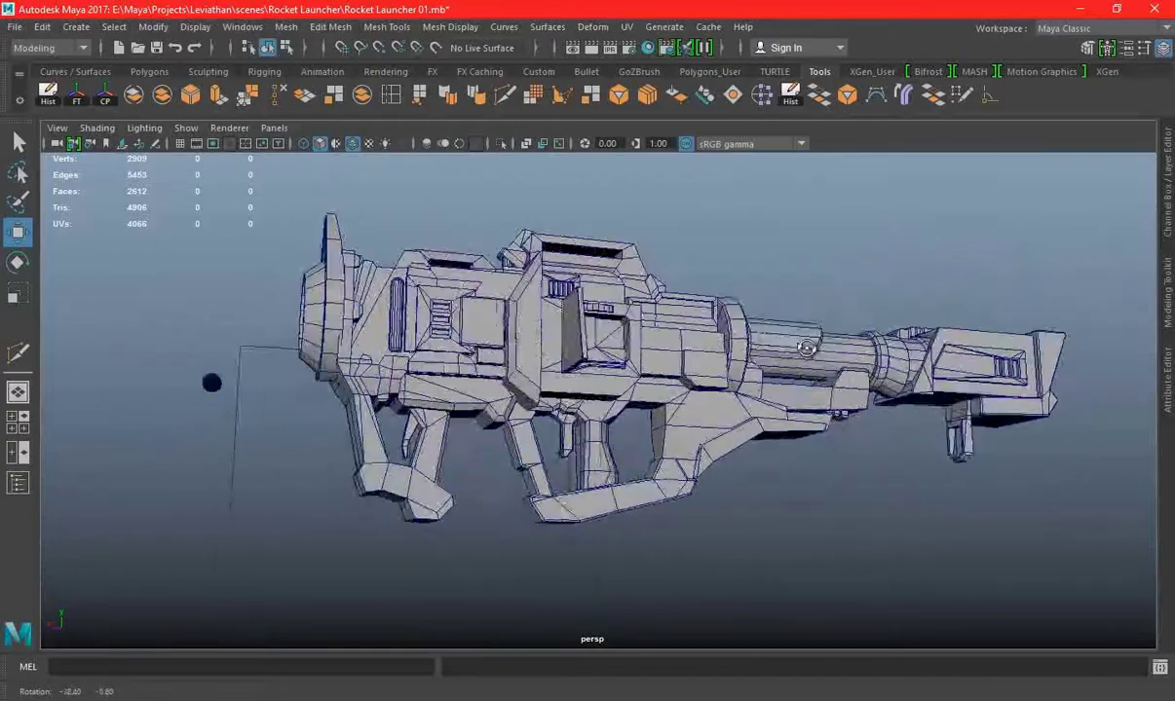
right_click_drag(489, 353, 572, 396, "alt")
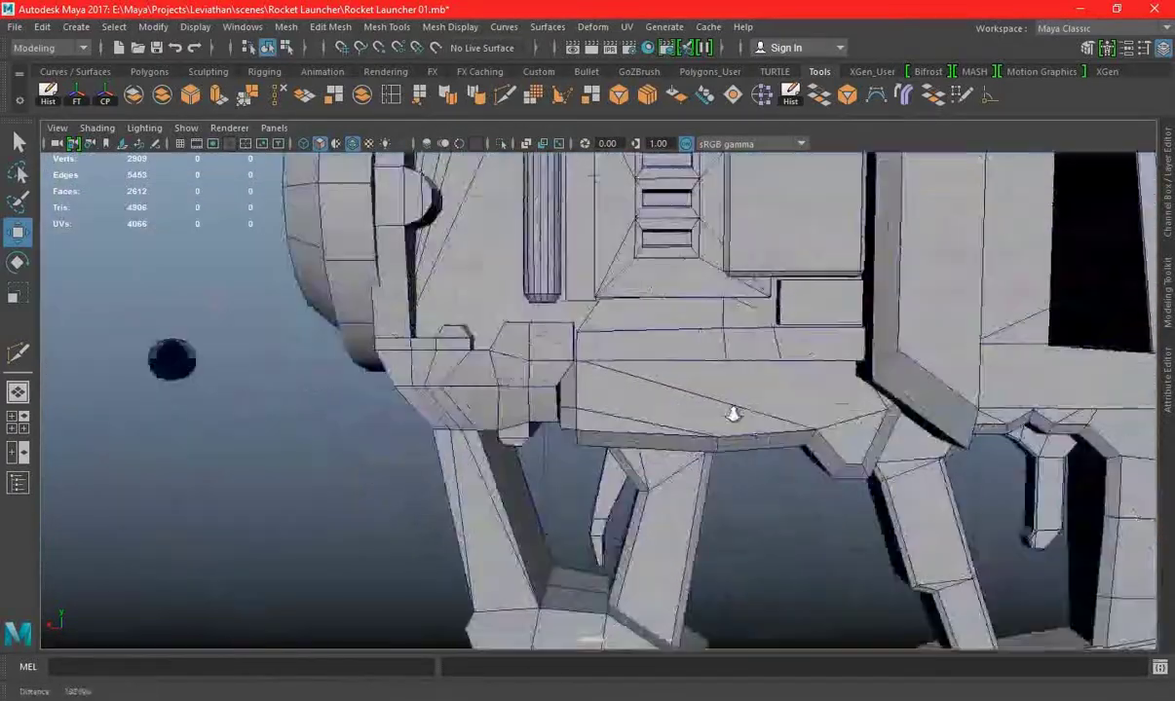
right_click_drag(644, 389, 584, 370, "alt")
mouse_move(585, 370)
left_mouse_down("alt")
mouse_move(829, 338)
mouse_move(810, 401)
left_mouse_up("alt")
right_click_drag(810, 401, 646, 333, "alt")
mouse_move(646, 333)
left_mouse_down("alt")
mouse_move(915, 296)
mouse_move(1029, 356)
left_mouse_up("alt")
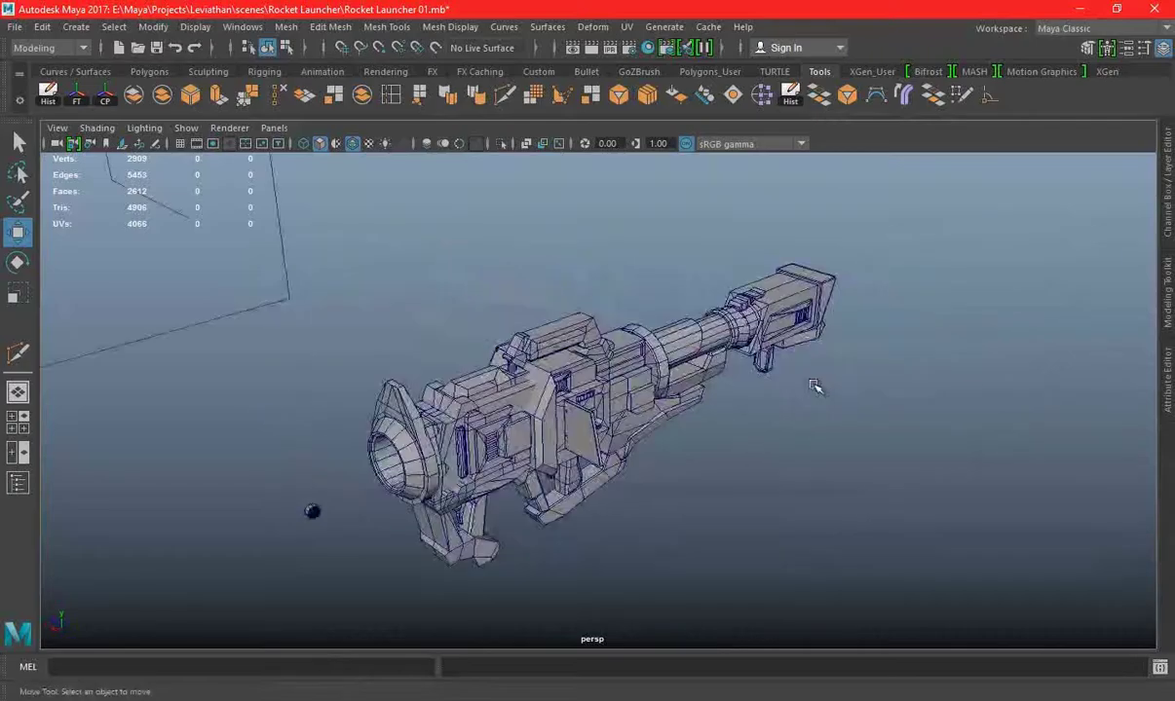
right_click_drag(697, 377, 789, 377, "alt")
Inspect the launcher body and vertical pillar piece up close
scroll(578, 378, "up", 5)
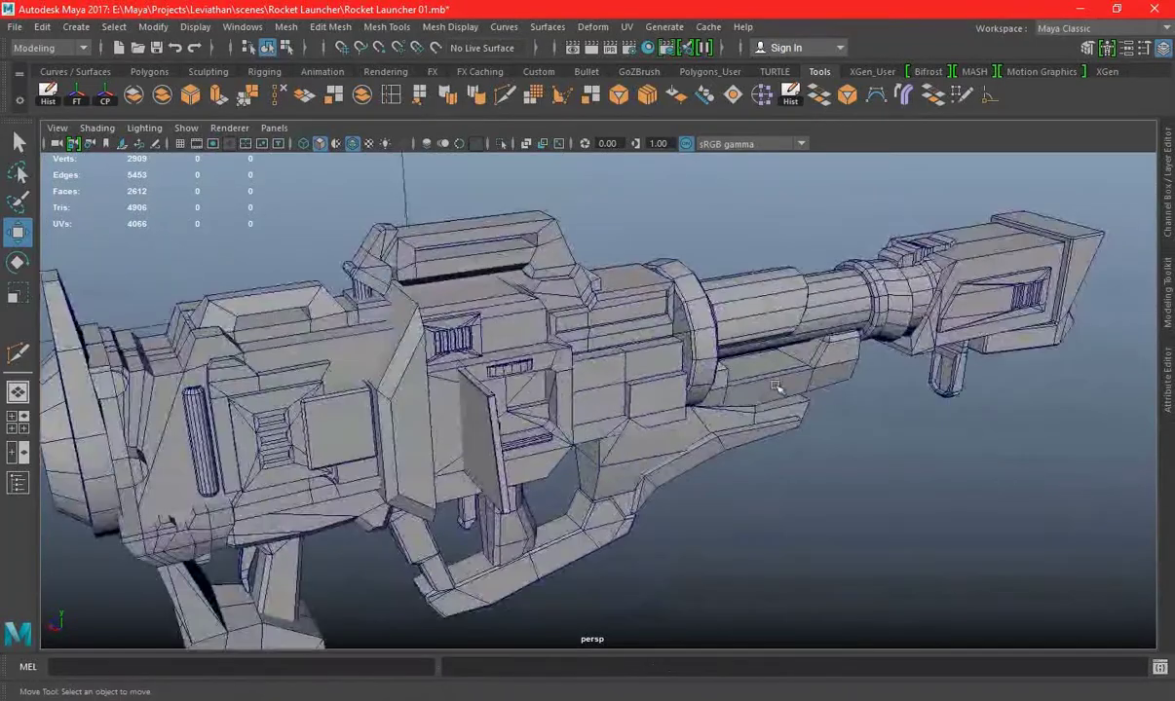
left_click_drag(578, 378, 523, 312, "alt")
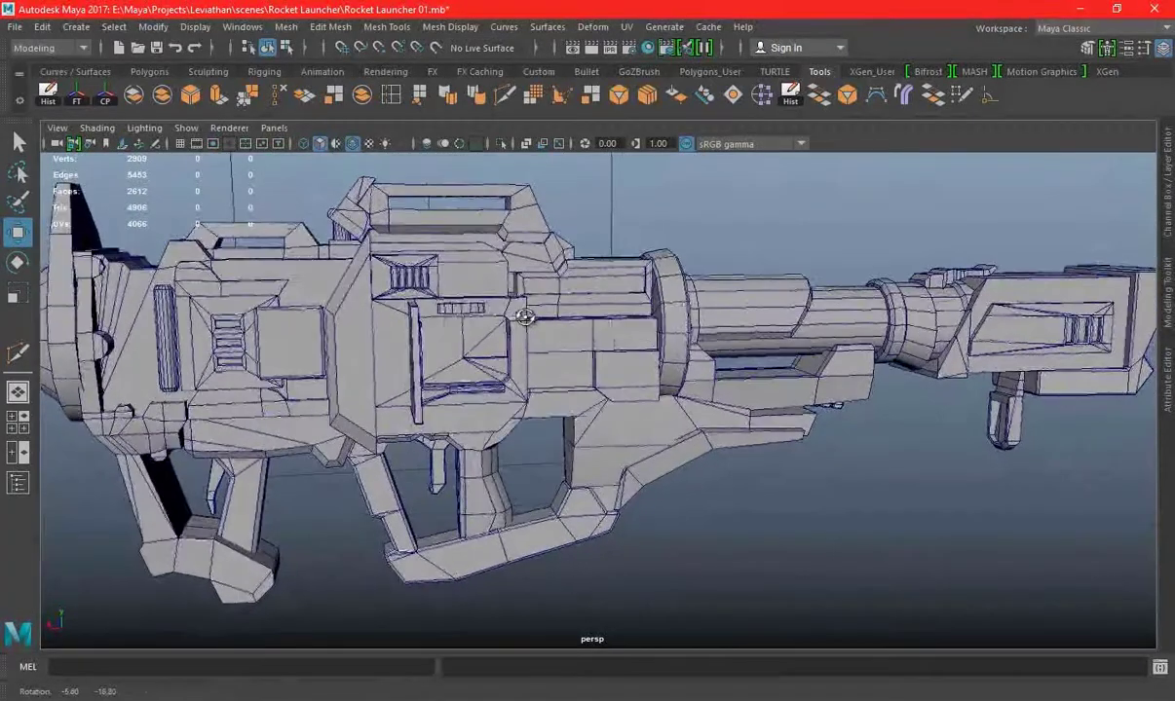
mouse_move(532, 319)
right_mouse_down("alt")
mouse_move(616, 342)
mouse_move(545, 336)
right_mouse_up("alt")
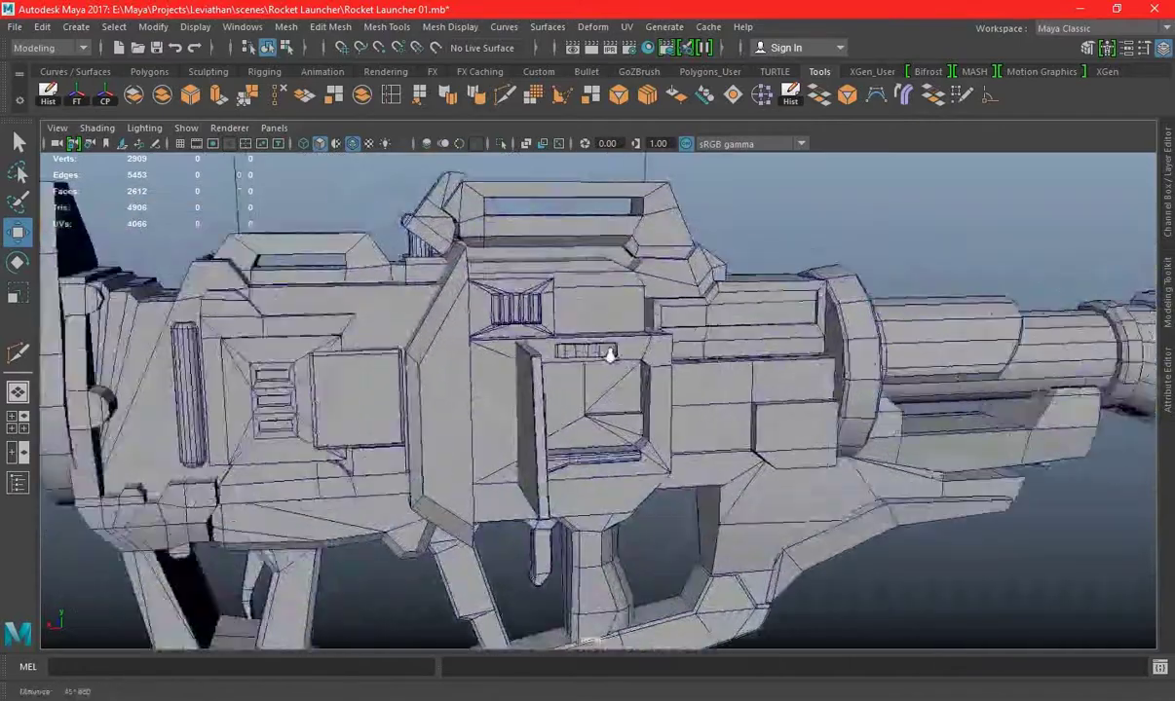
mouse_move(545, 336)
left_mouse_down("alt")
mouse_move(516, 330)
mouse_move(818, 375)
mouse_move(809, 362)
mouse_move(765, 412)
mouse_move(412, 387)
mouse_move(817, 455)
left_mouse_up("alt")
scroll(818, 375, "down", 5)
scroll(765, 412, "up", 5)
scroll(576, 375, "up", 5)
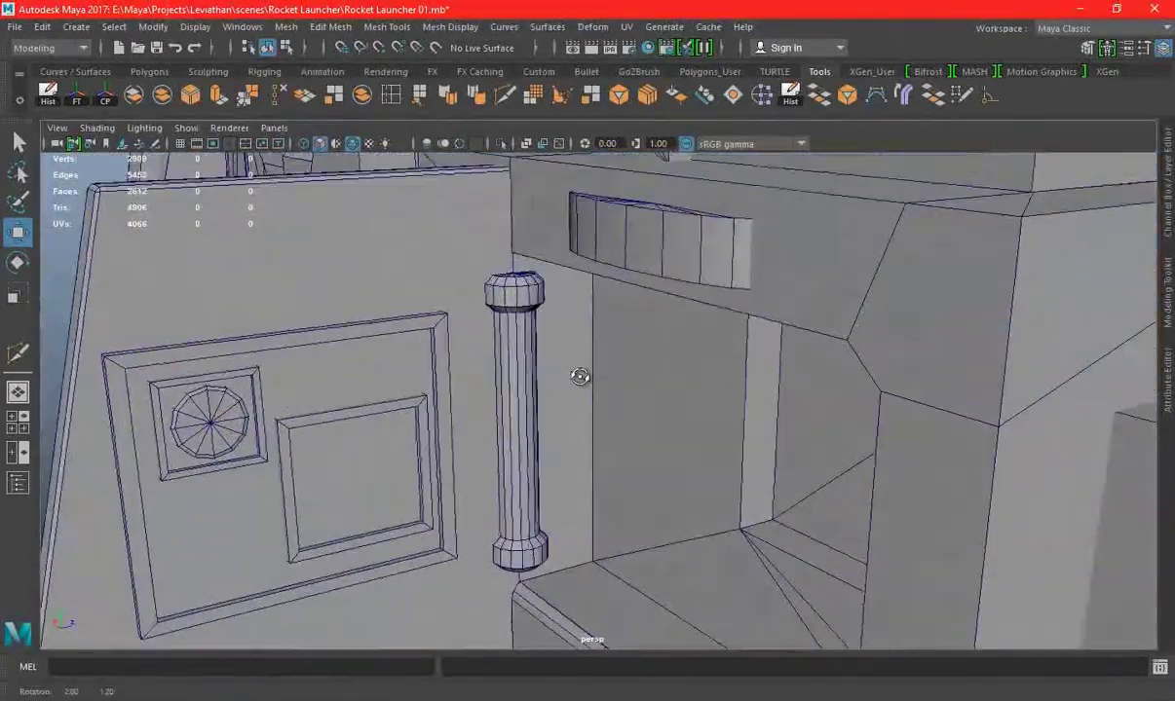
left_click_drag(576, 375, 493, 428, "alt")
left_click(493, 429)
left_click_drag(892, 398, 432, 412, "alt")
left_click(433, 412)
Save the scene, marquee-select the whole launcher, and freeze its transformations
scroll(873, 472, "down", 5)
mouse_move(872, 472)
left_mouse_down("alt")
mouse_move(769, 401)
mouse_move(898, 409)
left_mouse_up("alt")
key("ctrl+s")
scroll(898, 409, "down", 5)
mouse_move(471, 283)
left_mouse_down()
mouse_move(922, 621)
mouse_move(438, 441)
left_mouse_up()
left_click(77, 93)
left_click(15, 27)
Export the selected launcher as OBJ 'Rocket Launcher Low', then deselect and save the scene
left_click(58, 223)
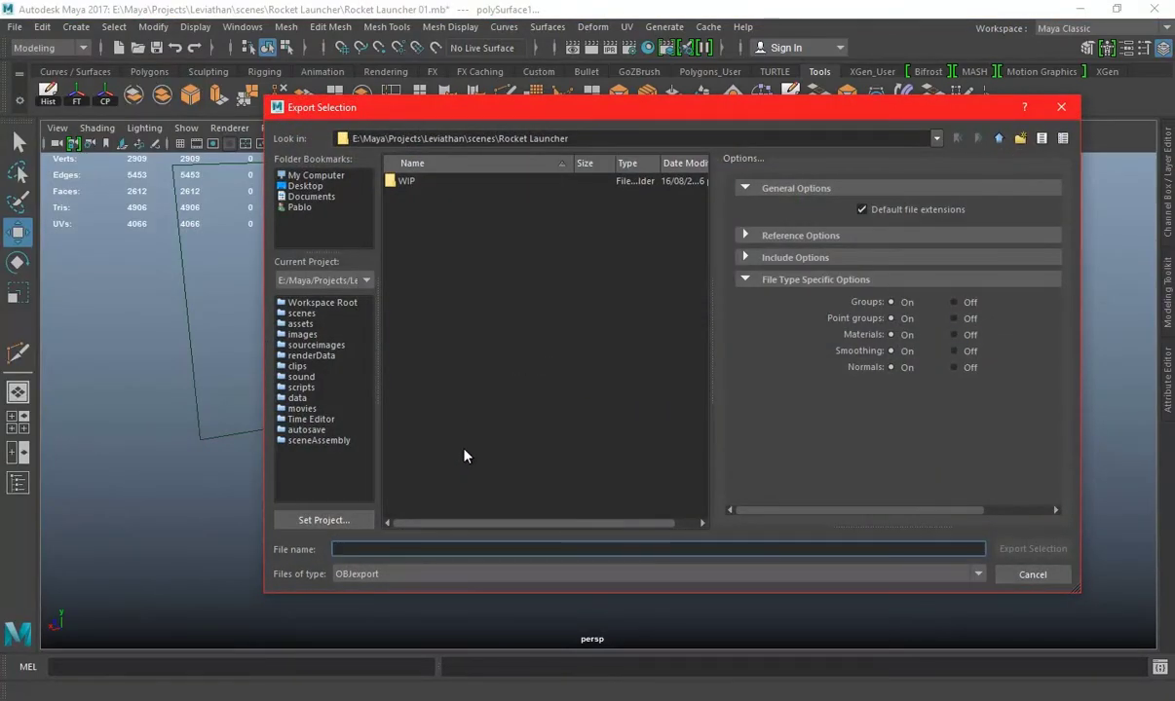
type("Rocket ")
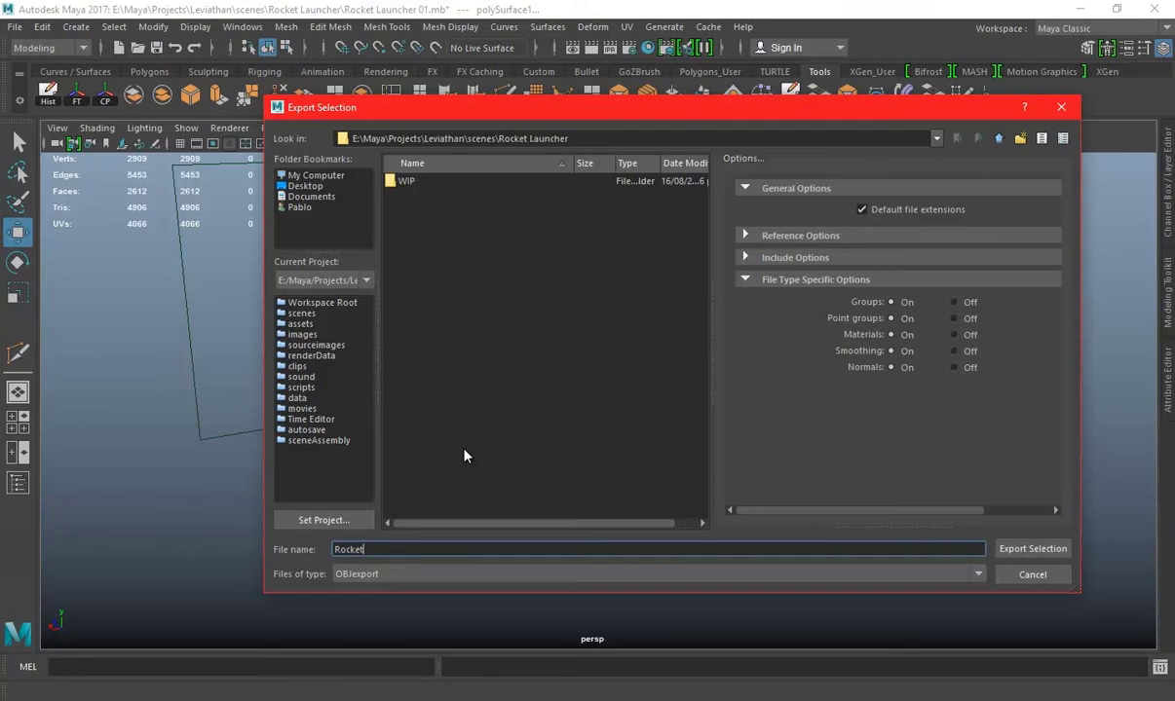
type("Launcher Low")
key("Return")
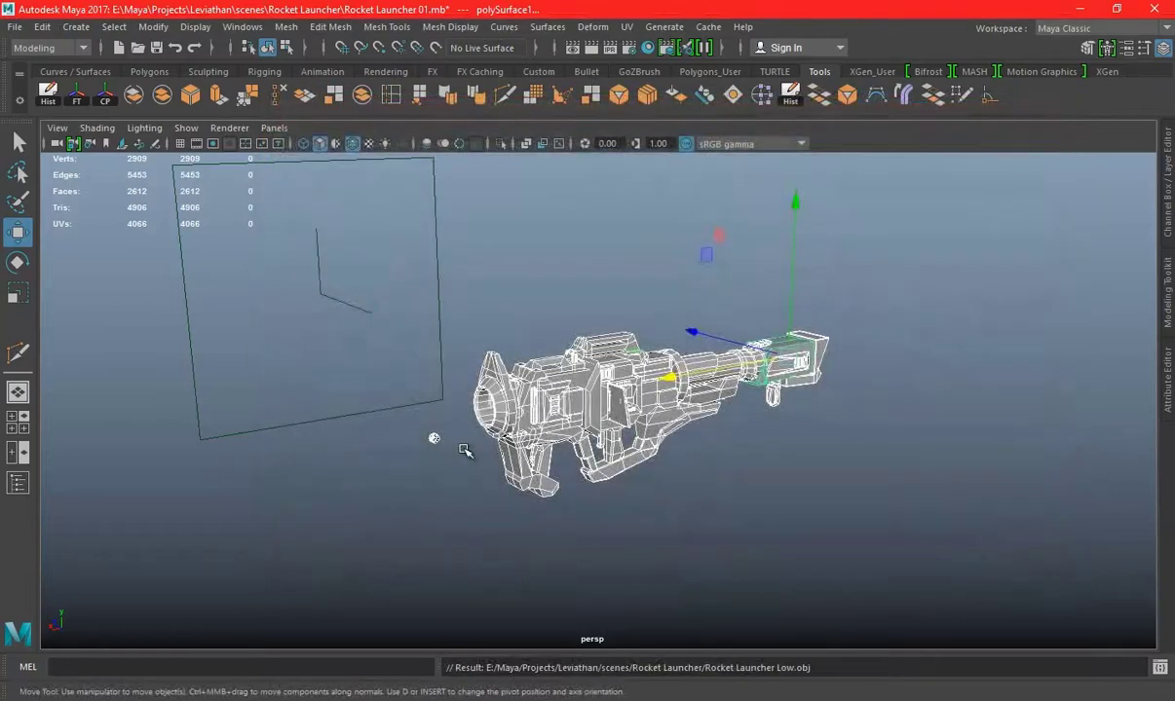
left_click(860, 466)
scroll(860, 467, "up", 2)
key("ctrl+s")
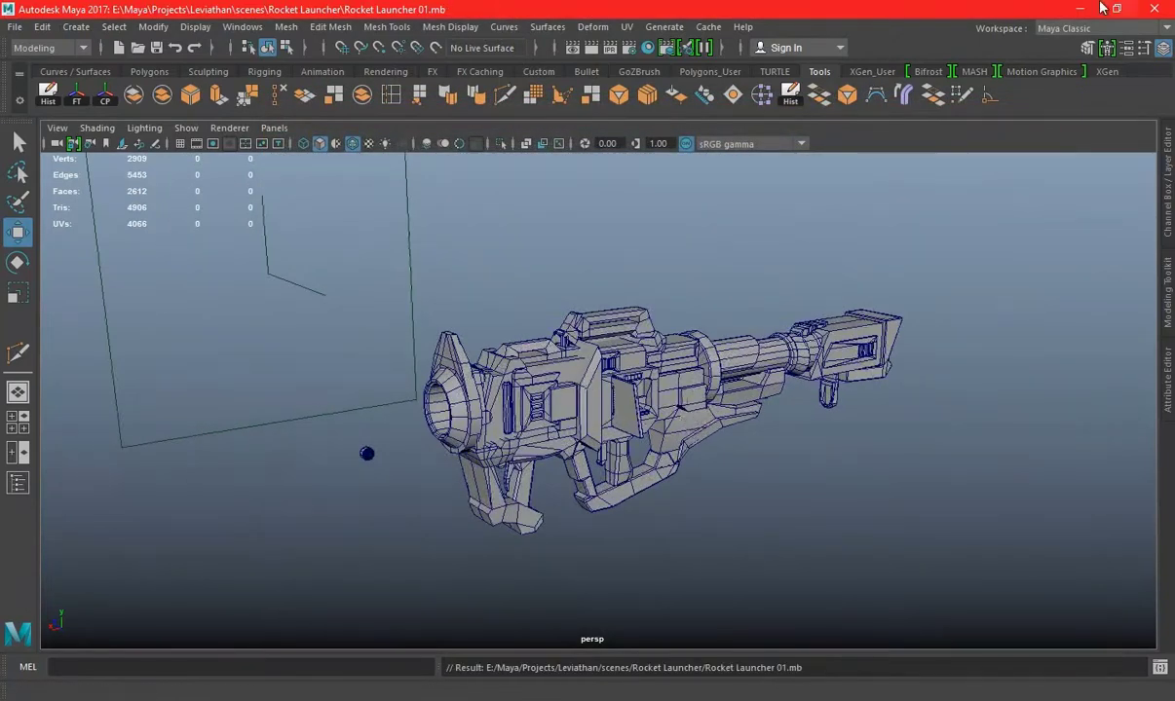
Start a 3D-Coat UV Map Mesh project and browse to Leviathan > scenes > Rocket Launcher
left_click(1079, 9)
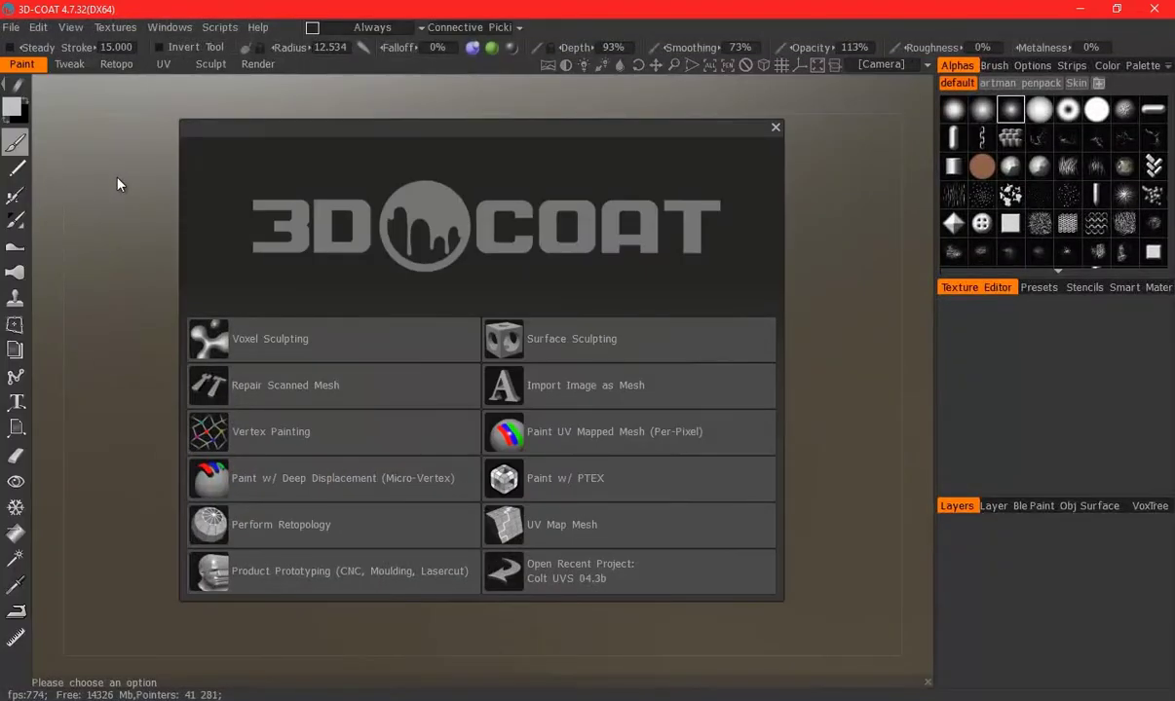
left_click(575, 525)
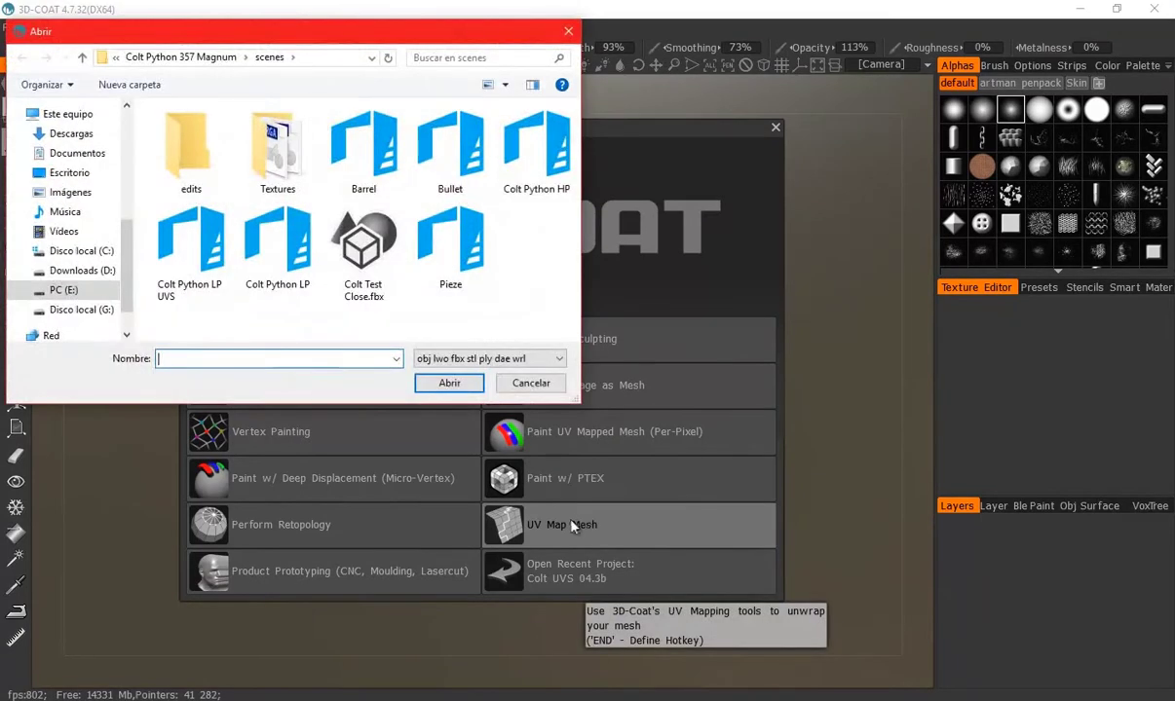
left_click(166, 60)
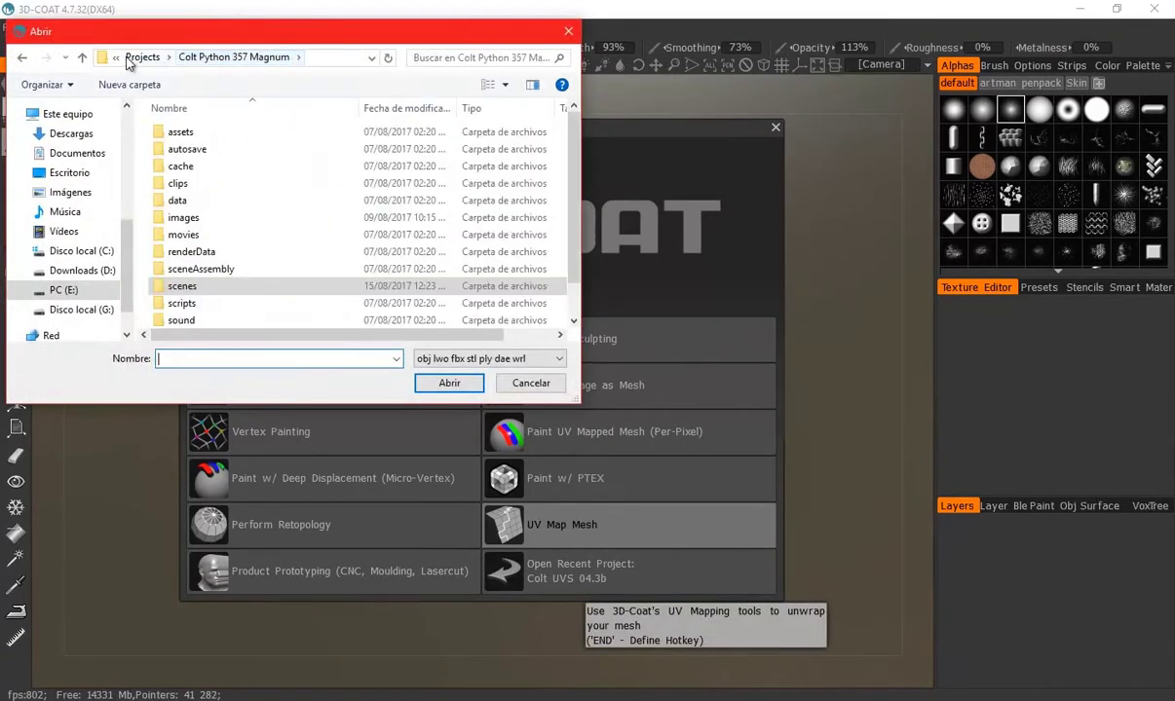
left_click(128, 60)
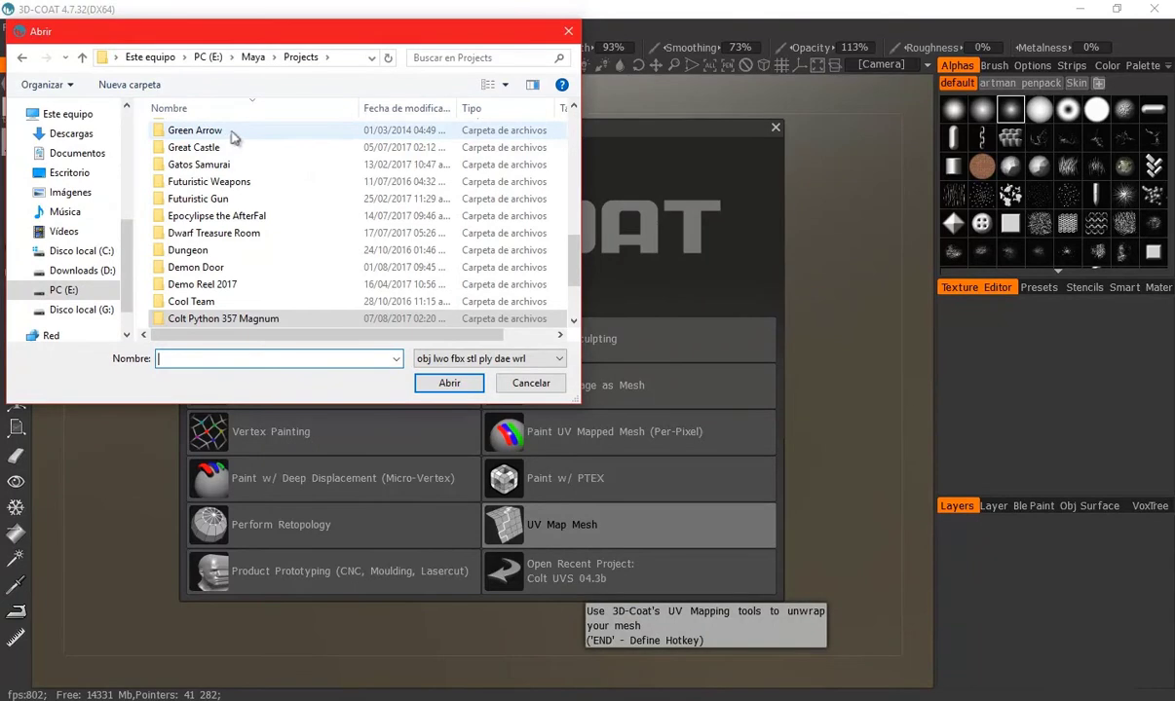
scroll(235, 139, "up", 3)
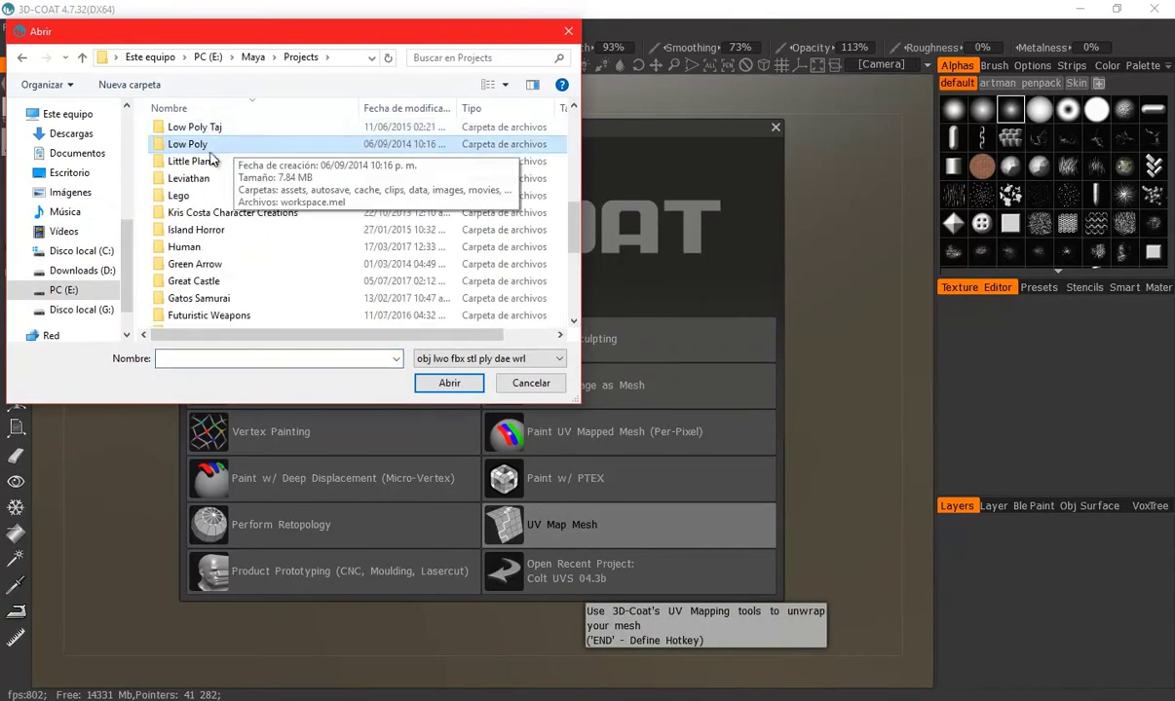
double_click(205, 181)
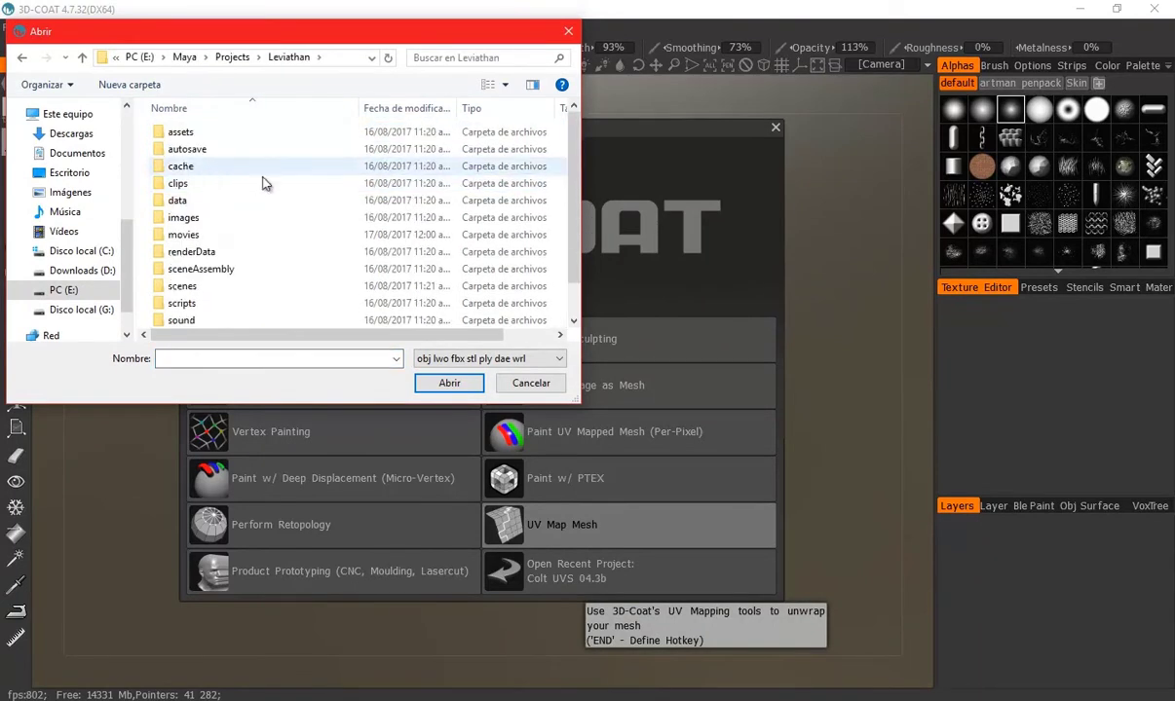
double_click(198, 294)
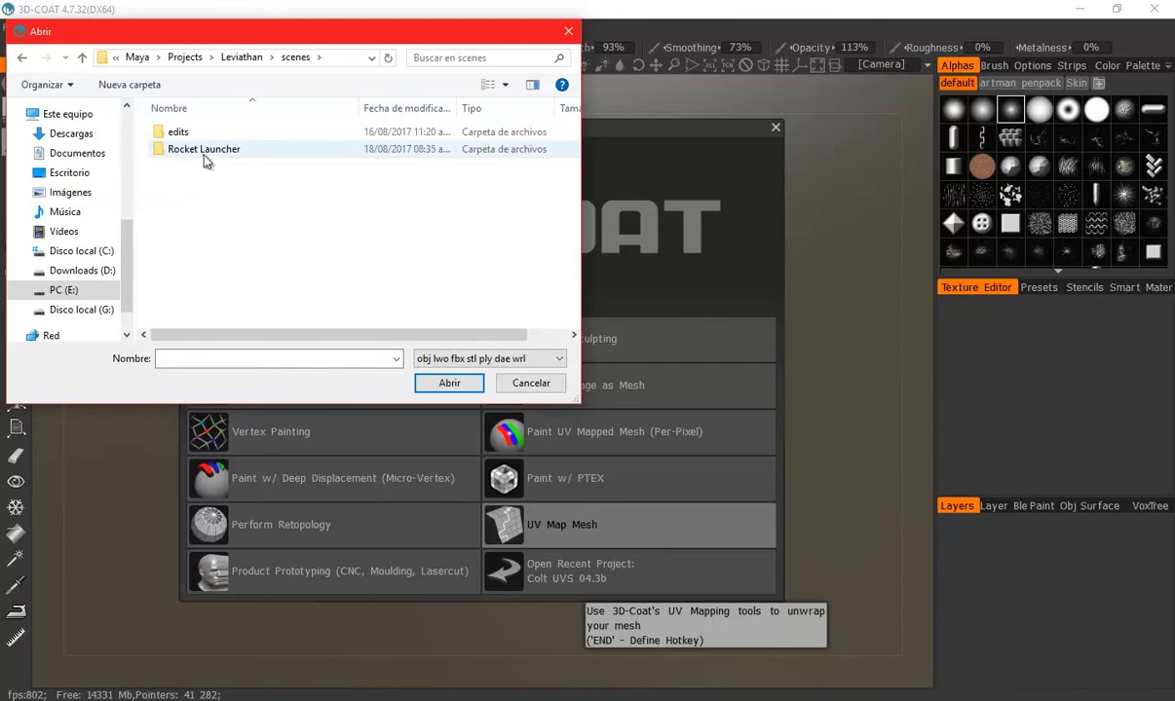
double_click(267, 151)
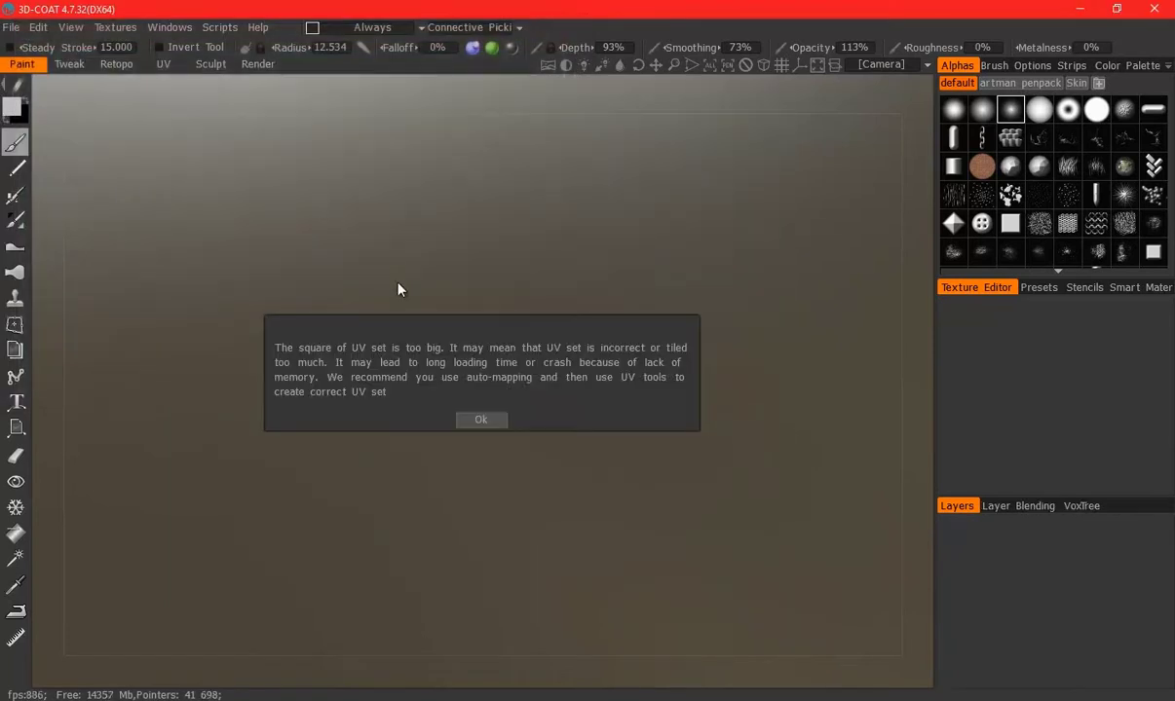
Accept the UV size warning, import the model for per-pixel painting, and clear its existing seams
left_click(501, 425)
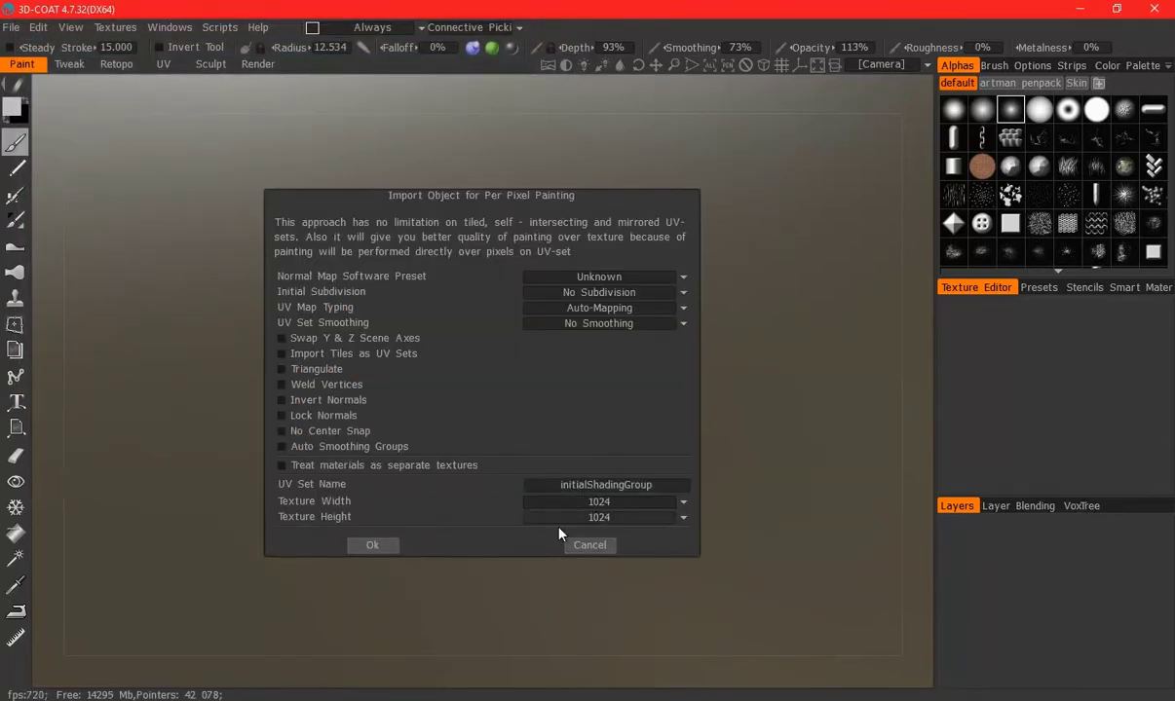
left_click(393, 548)
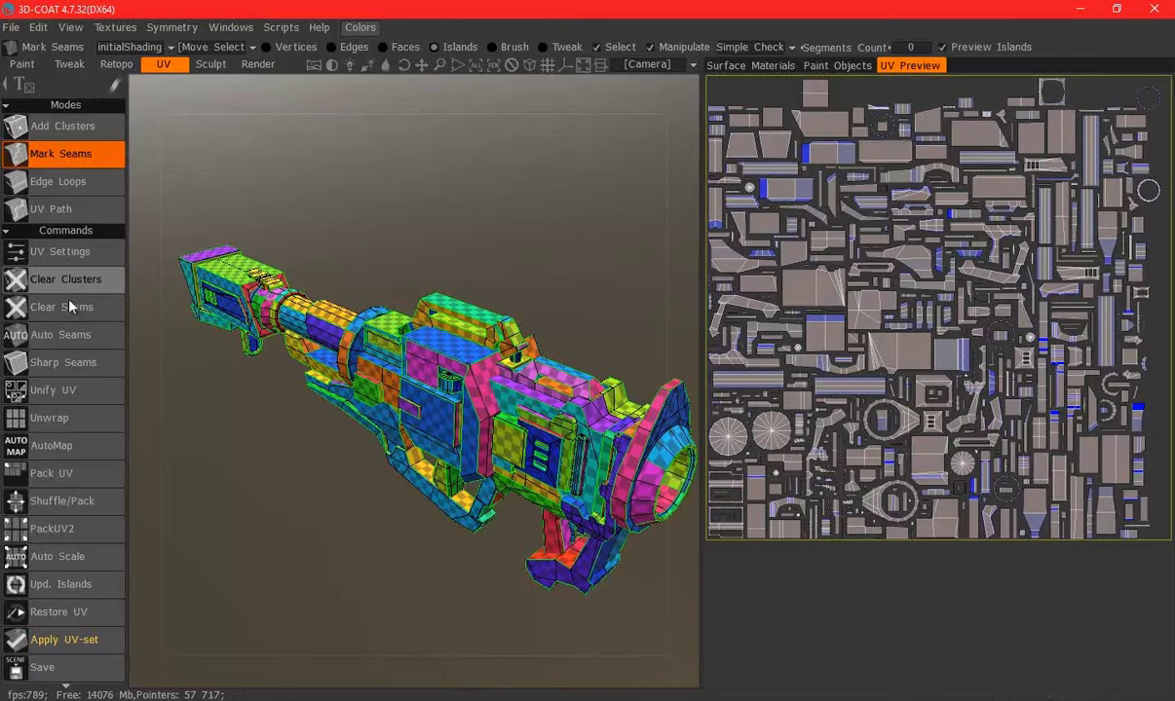
left_click(69, 306)
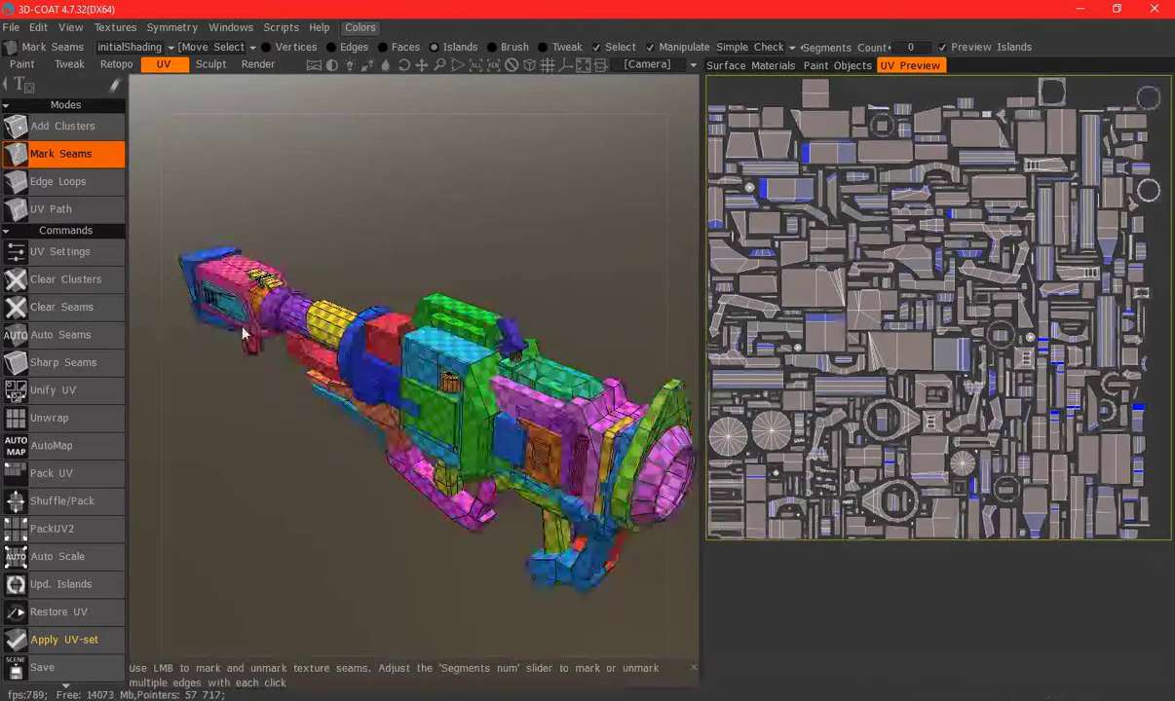
Widen the 3D view and hide polySurface38 and polySurface18 in the Paint Objects list
left_click_drag(701, 258, 836, 263)
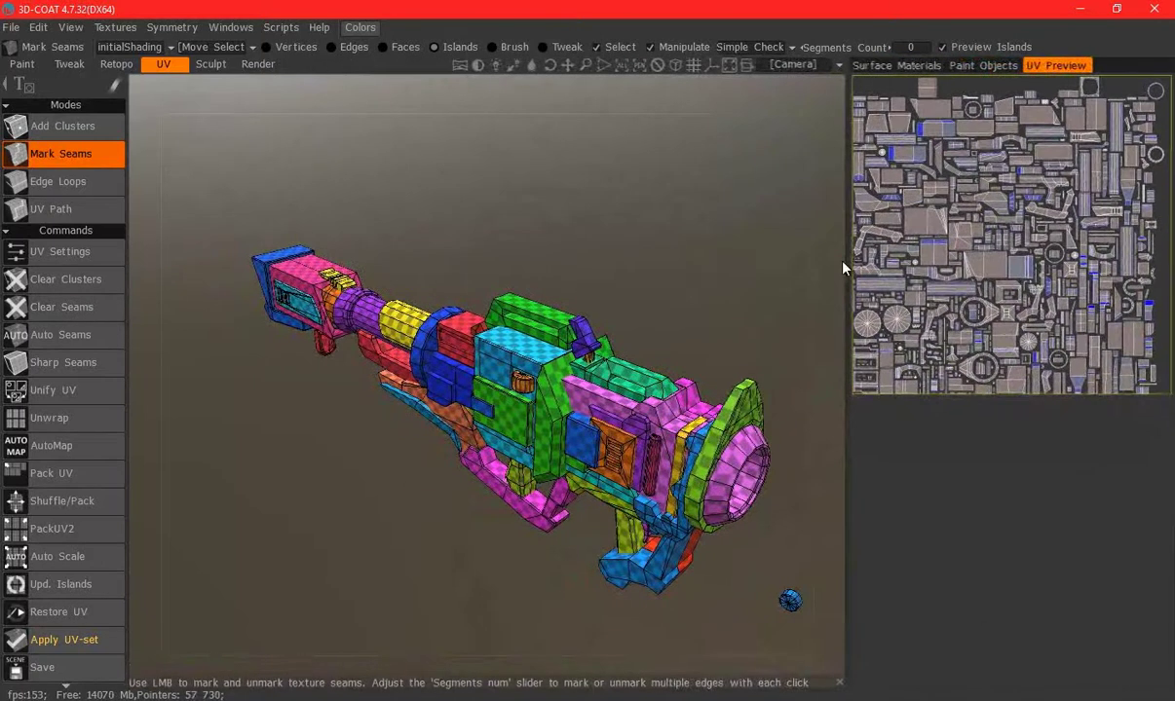
left_click(957, 68)
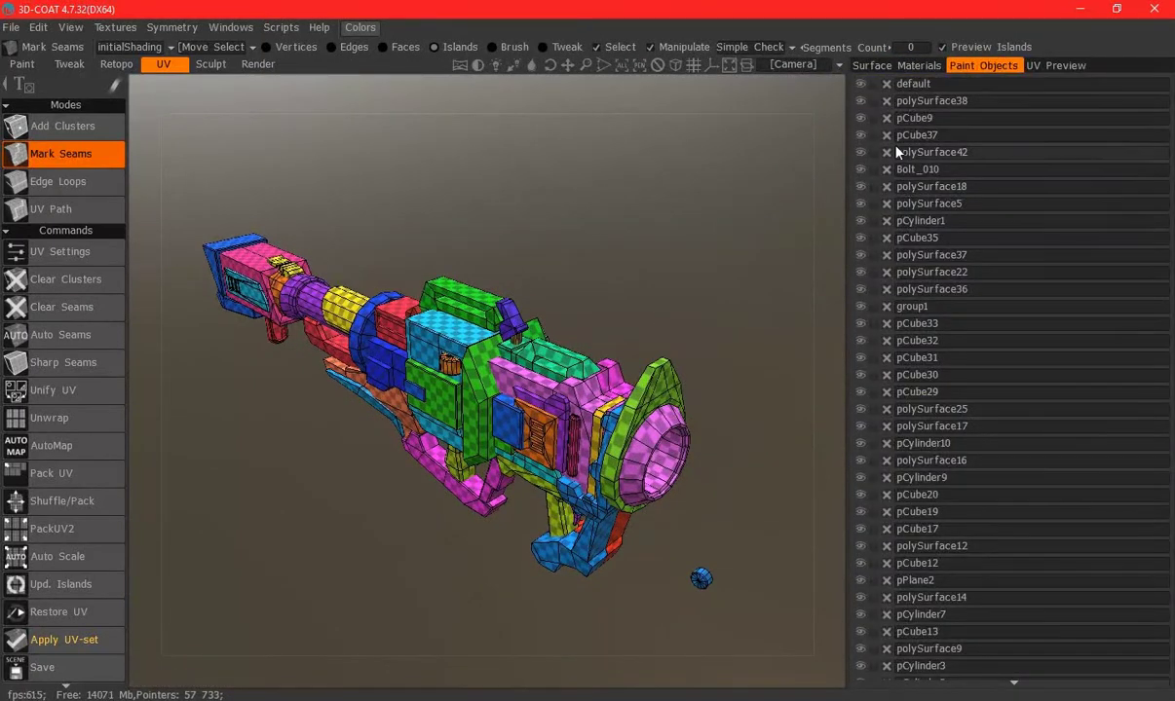
left_click(860, 101)
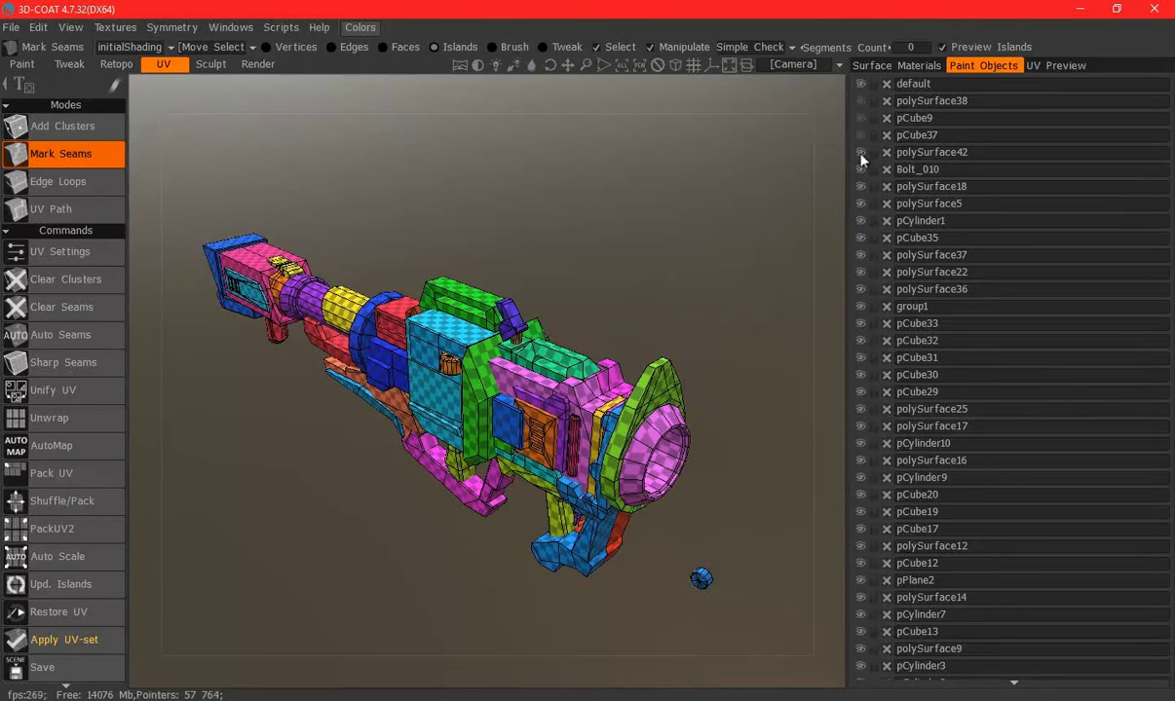
left_click(861, 186)
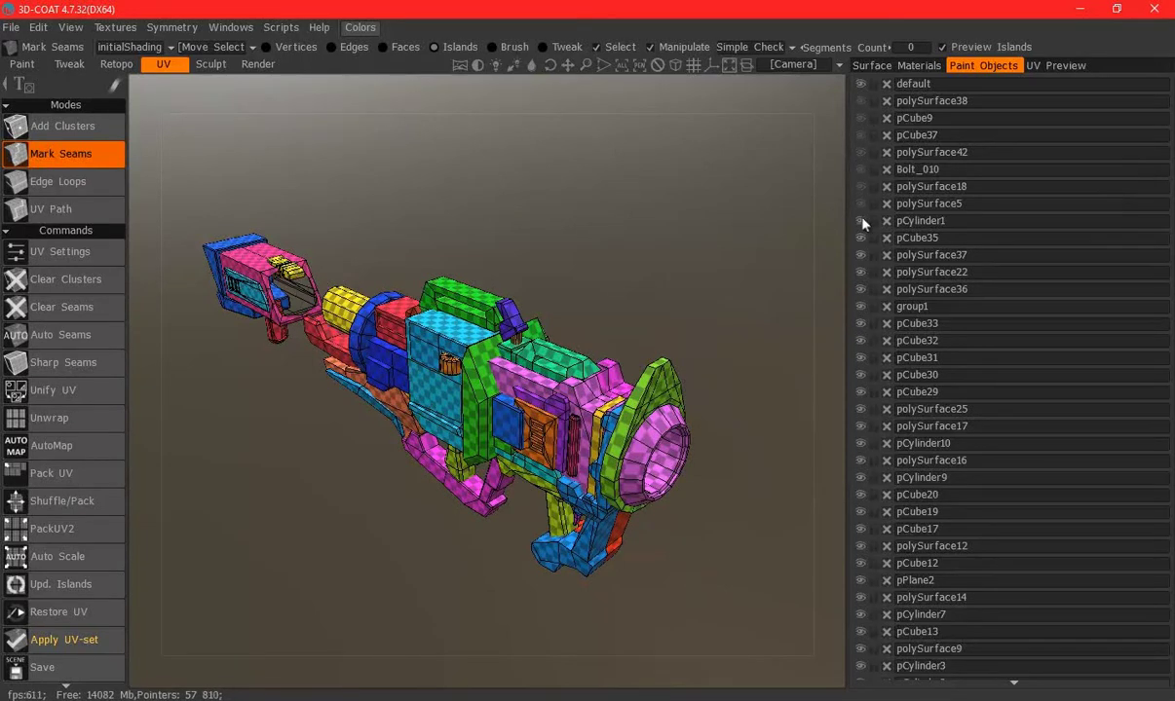
Hide pCylinder1, pCube35, polySurface22, pCube32, pCube31, polySurface25 and polySurface16
left_click(861, 221)
left_click(862, 239)
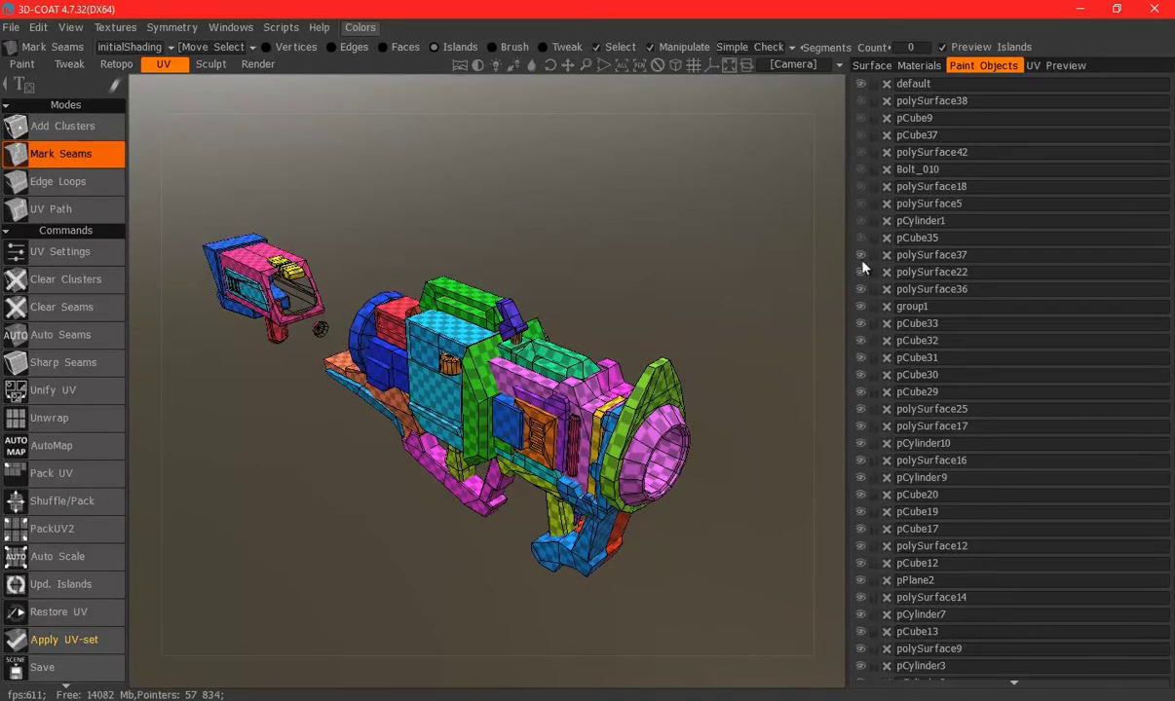
left_click(861, 272)
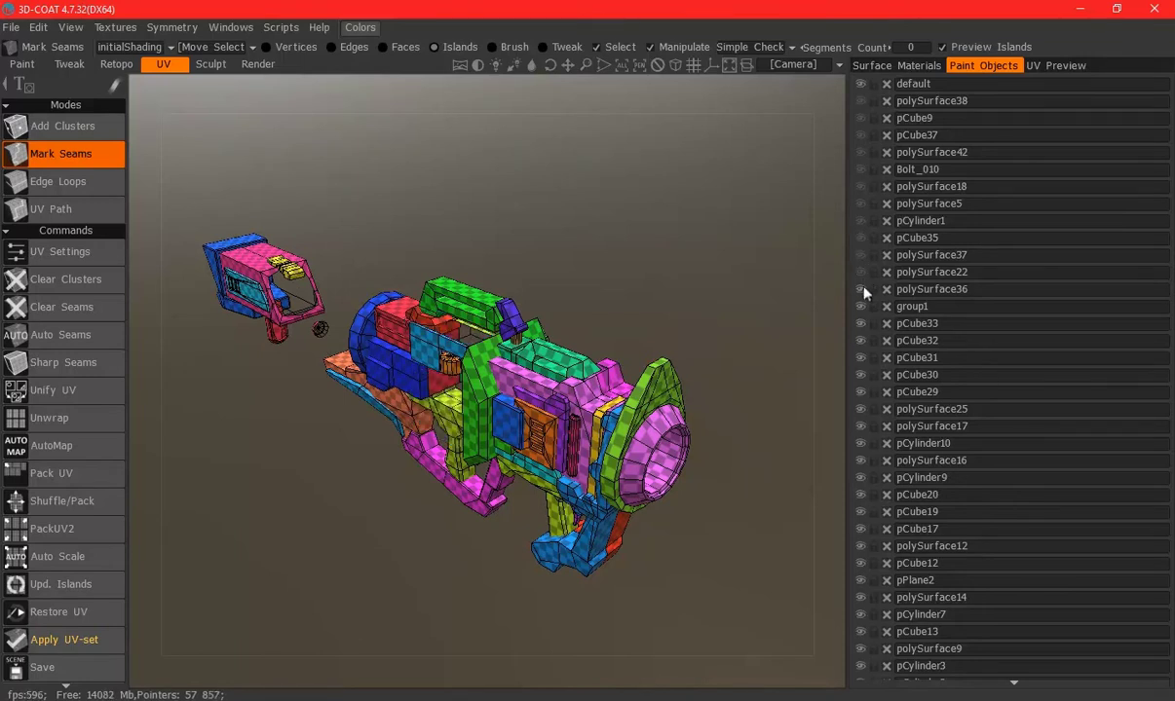
left_click(861, 341)
left_click(861, 357)
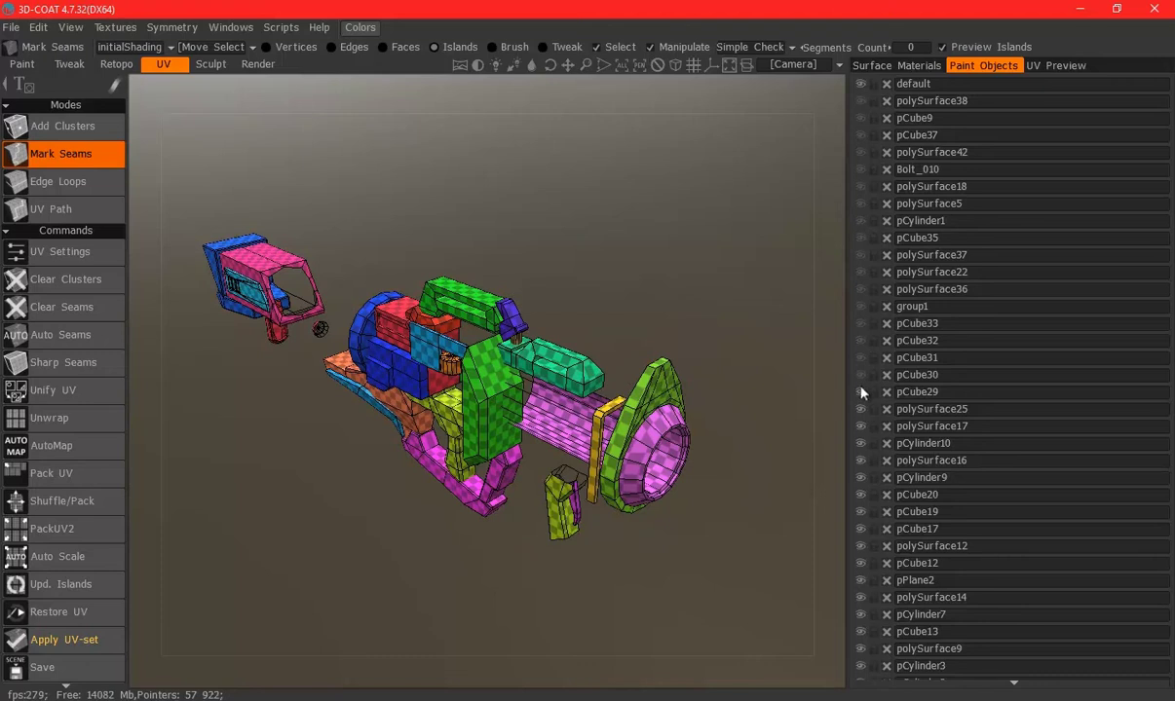
left_click(860, 409)
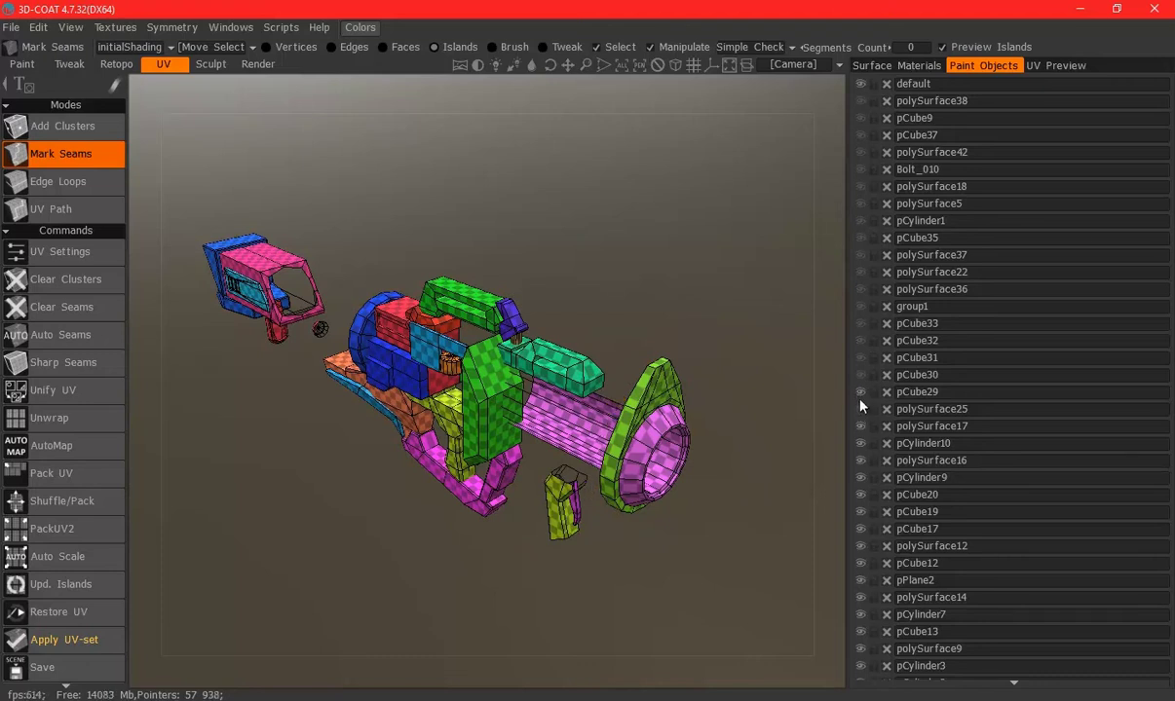
left_click(861, 460)
Hide pCylinder9, the yellow-green, small yellow, blue and pCube17 parts, then view the model side-on
left_click(861, 478)
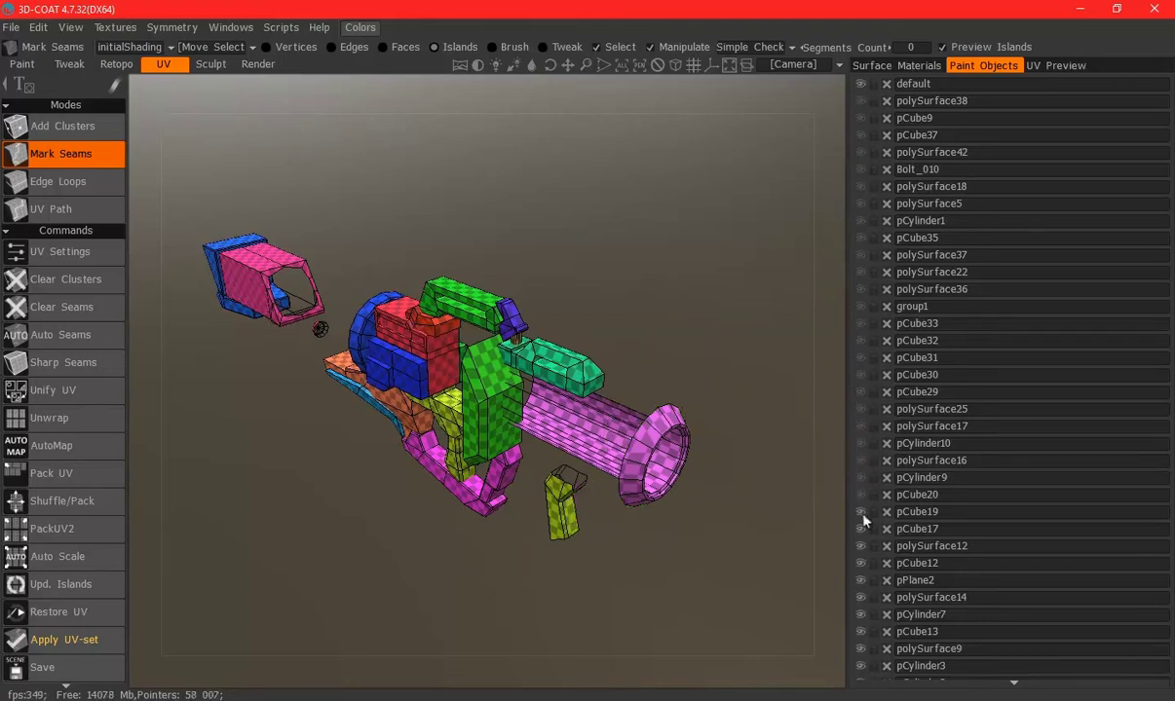
left_click(861, 526)
left_click(861, 542)
left_click(861, 553)
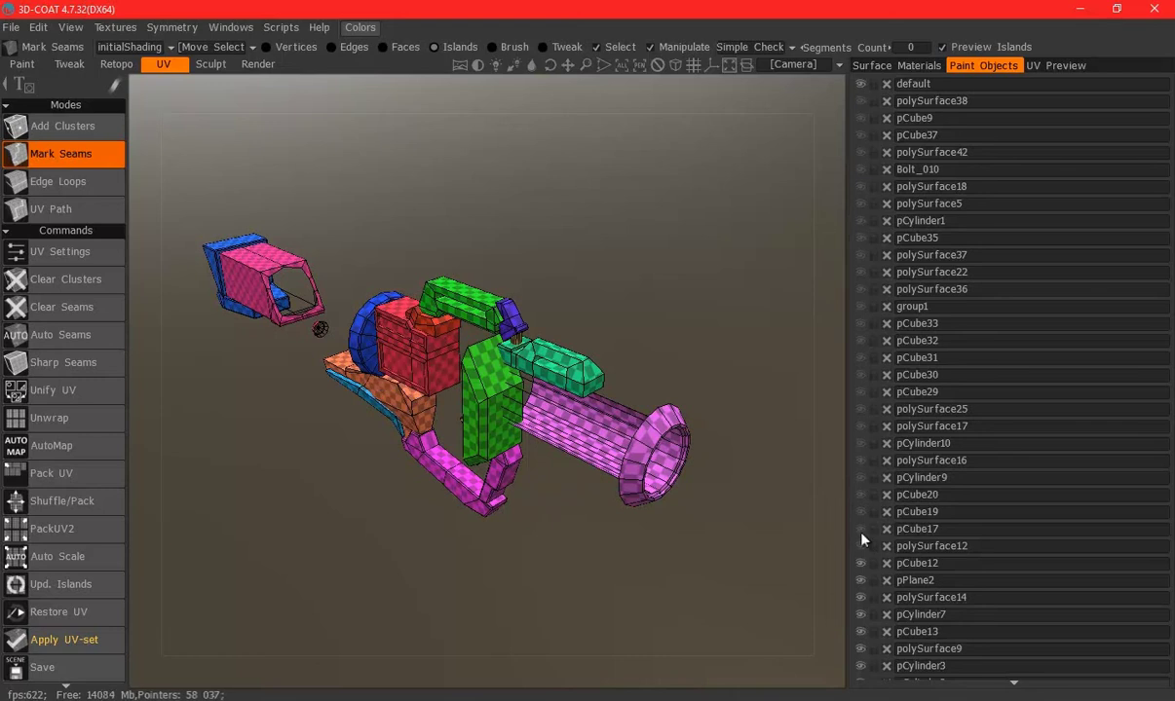
left_click(861, 531)
left_click(861, 534)
mouse_move(760, 487)
left_mouse_down()
mouse_move(642, 272)
mouse_move(963, 366)
left_mouse_up()
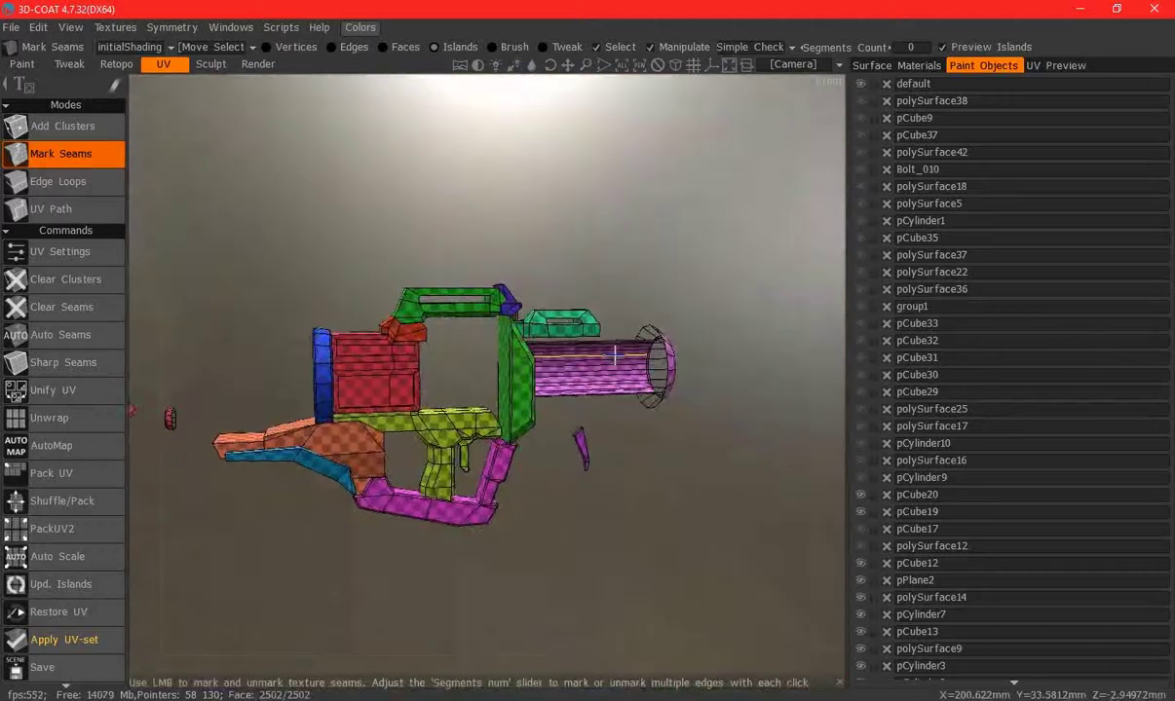
Back in Maya, select the grip piece pCube19, frame it, and isolate it
left_click(503, 638)
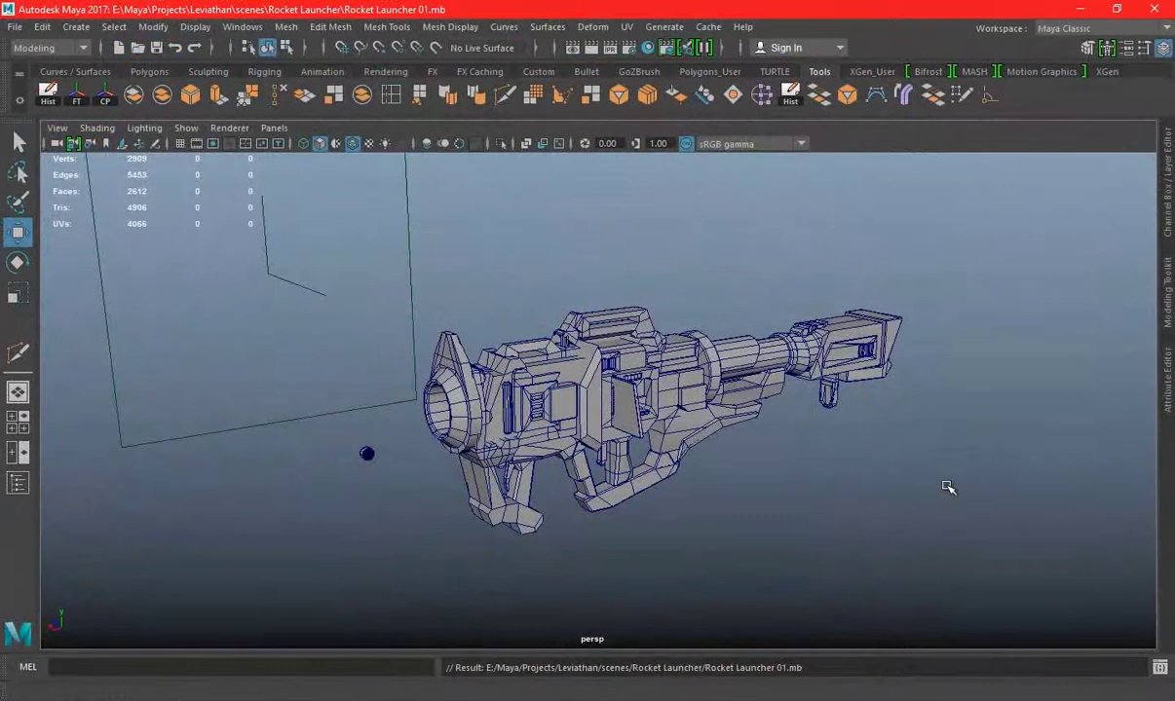
scroll(668, 538, "up", 3)
scroll(668, 538, "up", 2)
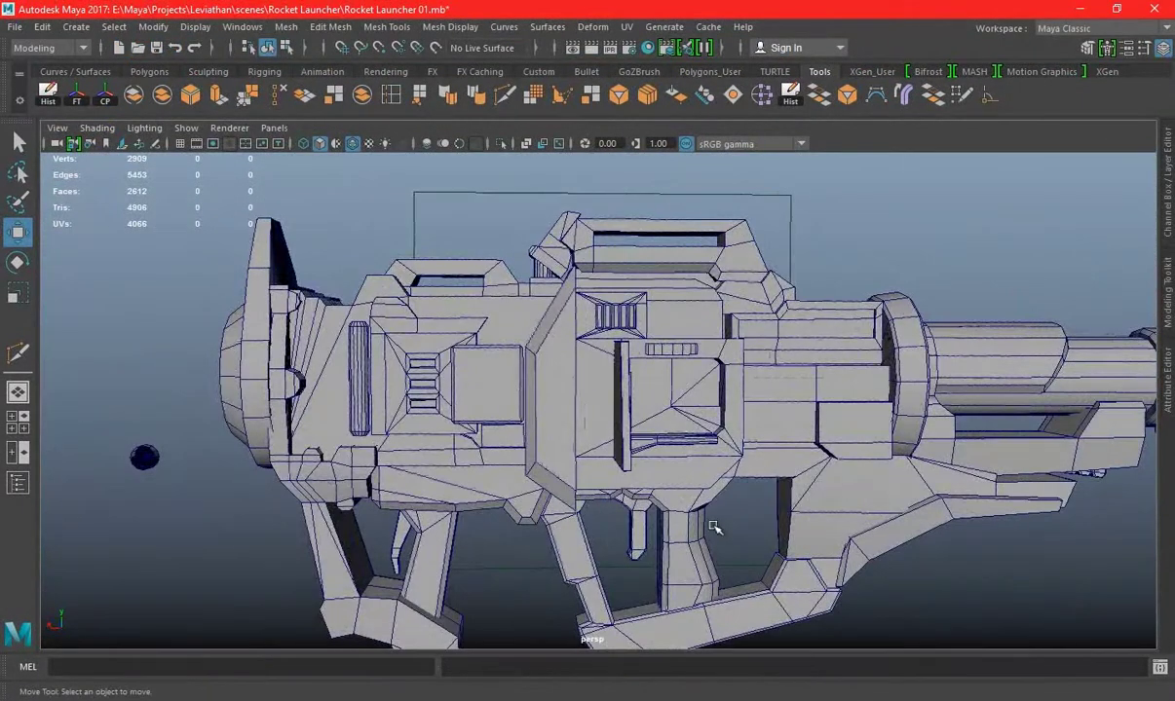
left_click(662, 490)
key("f")
mouse_move(527, 159)
left_mouse_down("alt")
mouse_move(597, 168)
mouse_move(557, 269)
mouse_move(513, 146)
left_mouse_up("alt")
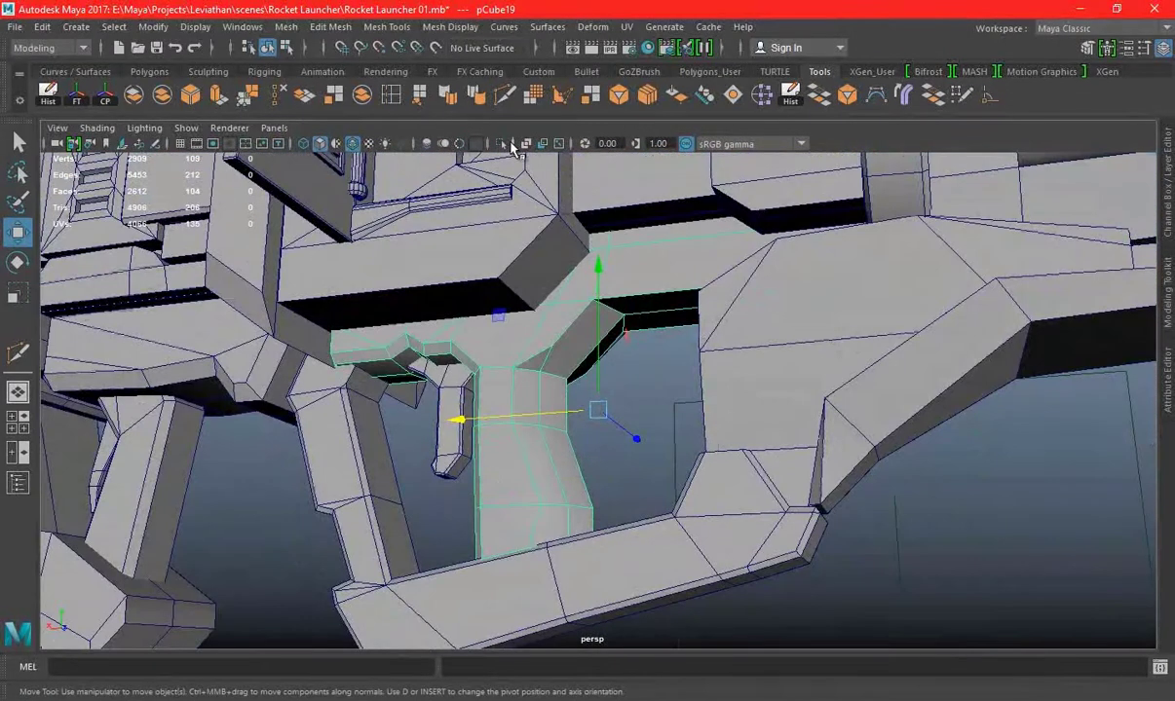
left_click(500, 143)
Delete the grip's long hidden top faces and the two small step faces
right_click_drag(742, 200, 742, 244)
left_click(712, 336)
left_click(712, 336, "shift")
key("Delete")
left_click(623, 273)
left_click(624, 316, "shift")
key("Delete")
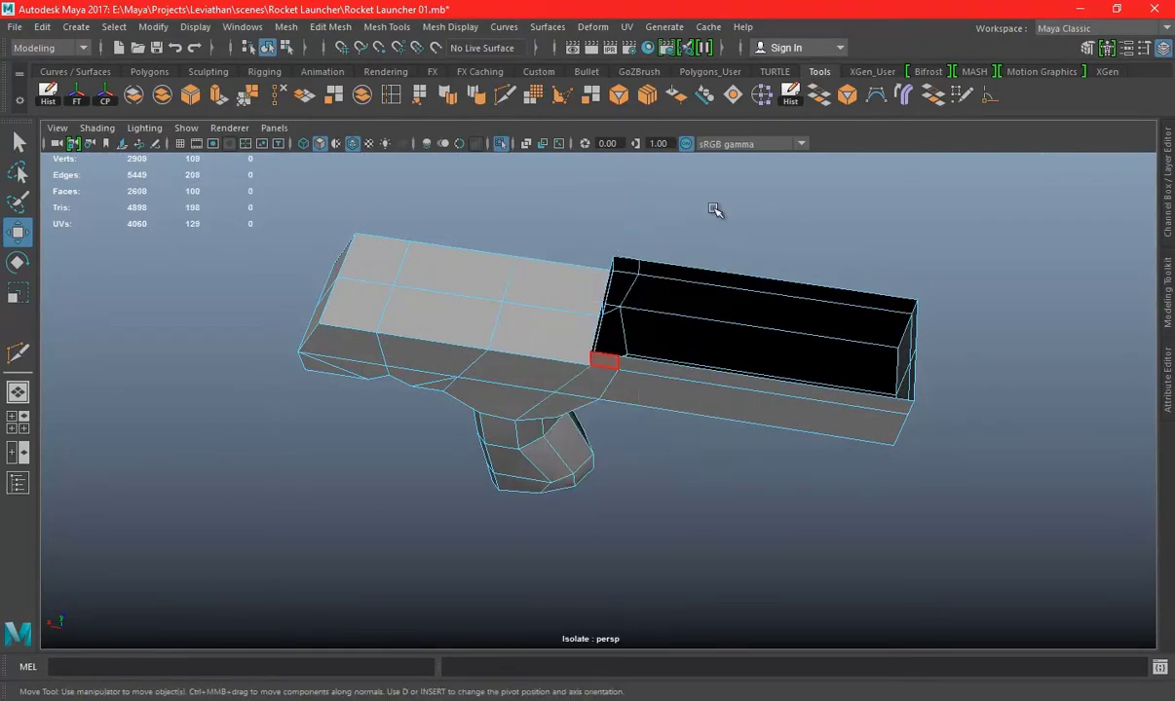
Show the whole model again and zoom the front view in on the grip
left_click(500, 143)
mouse_move(577, 393)
left_mouse_down("alt")
mouse_move(613, 292)
mouse_move(516, 348)
left_mouse_up("alt")
key("space")
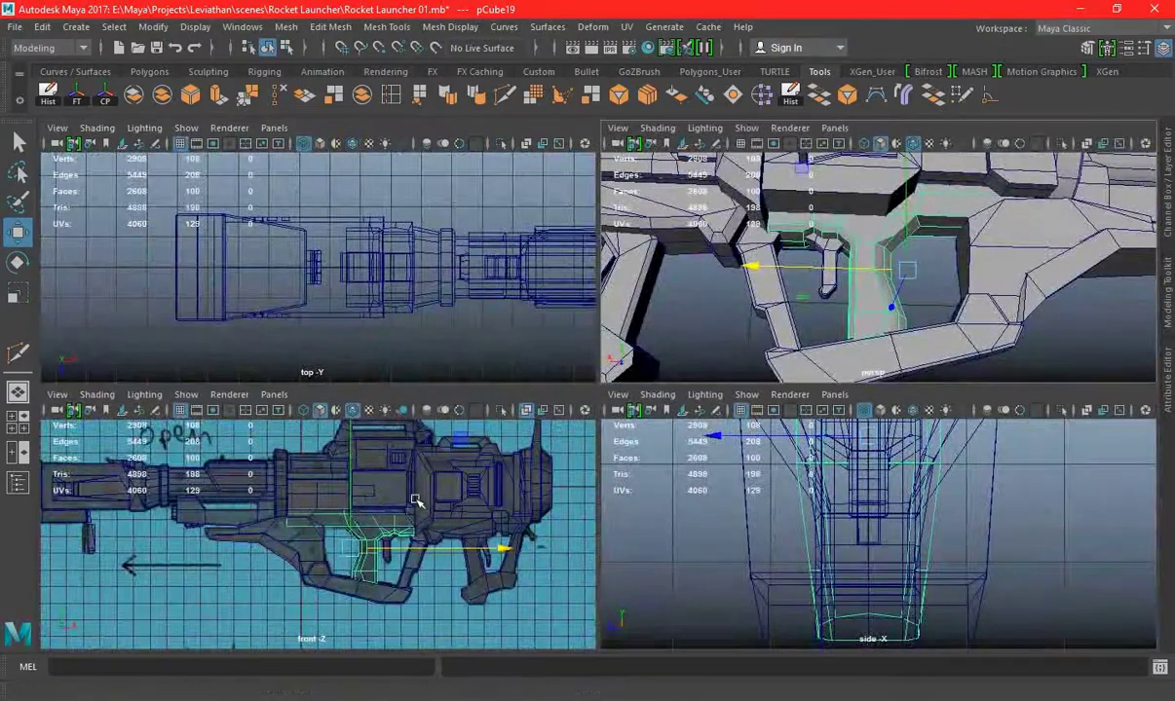
key("space")
scroll(718, 536, "up", 2)
middle_click_drag(719, 537, 650, 475, "alt")
Select the grip's two top vertices and nudge them slightly left to fit the frame
right_click_drag(649, 244, 417, 270)
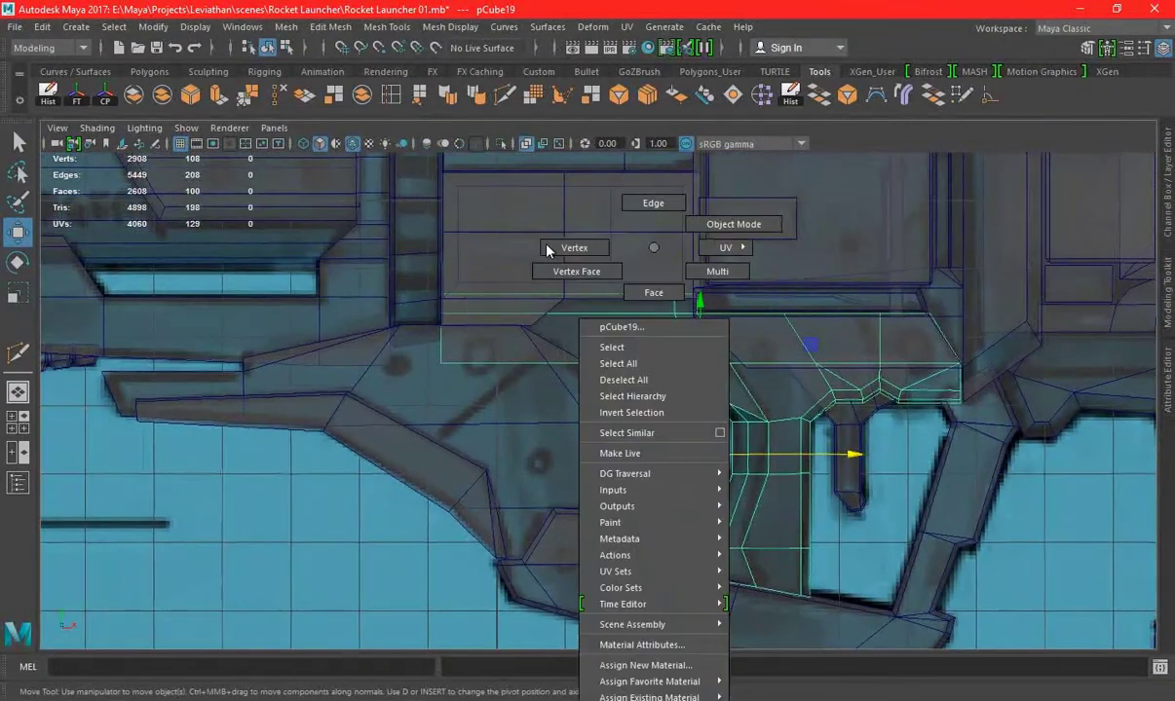
left_click_drag(429, 315, 471, 361)
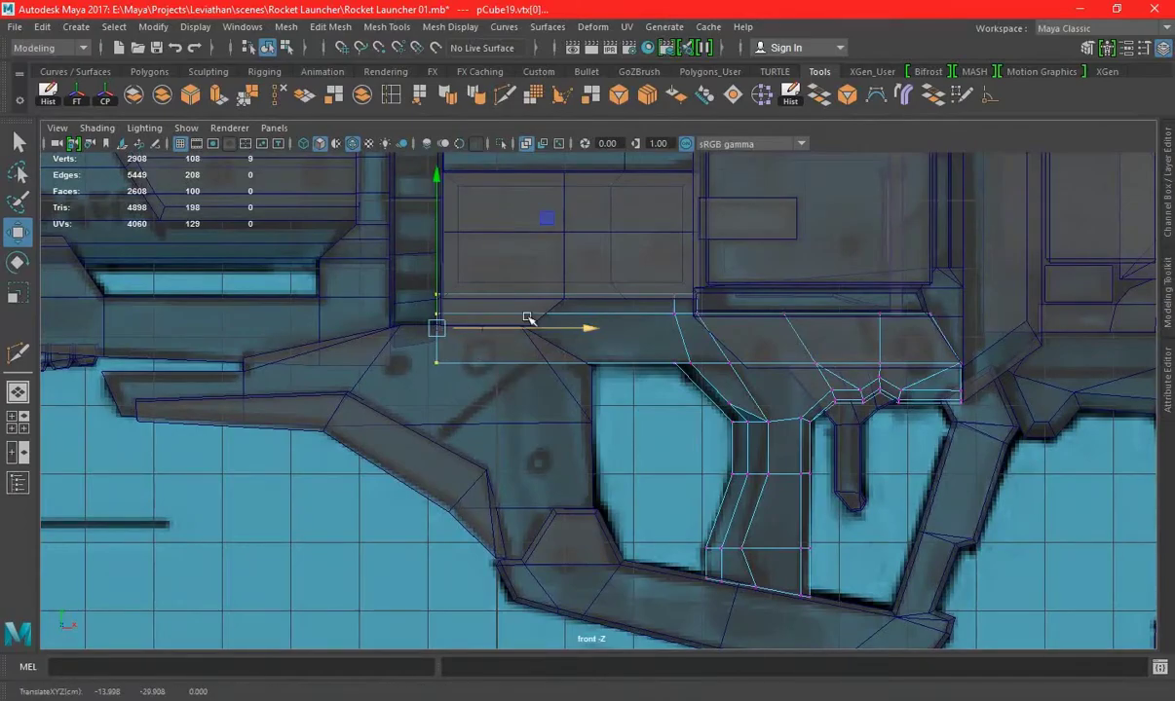
key("space")
key("space")
left_click_drag(634, 336, 554, 361, "alt")
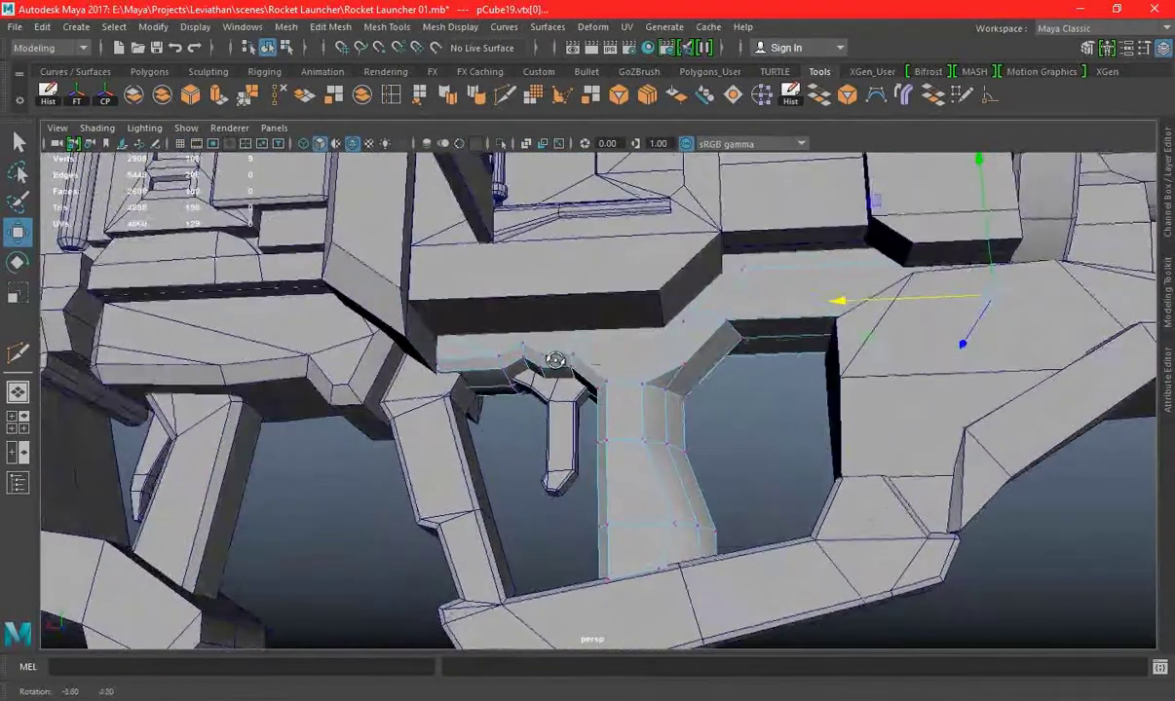
key("space")
key("space")
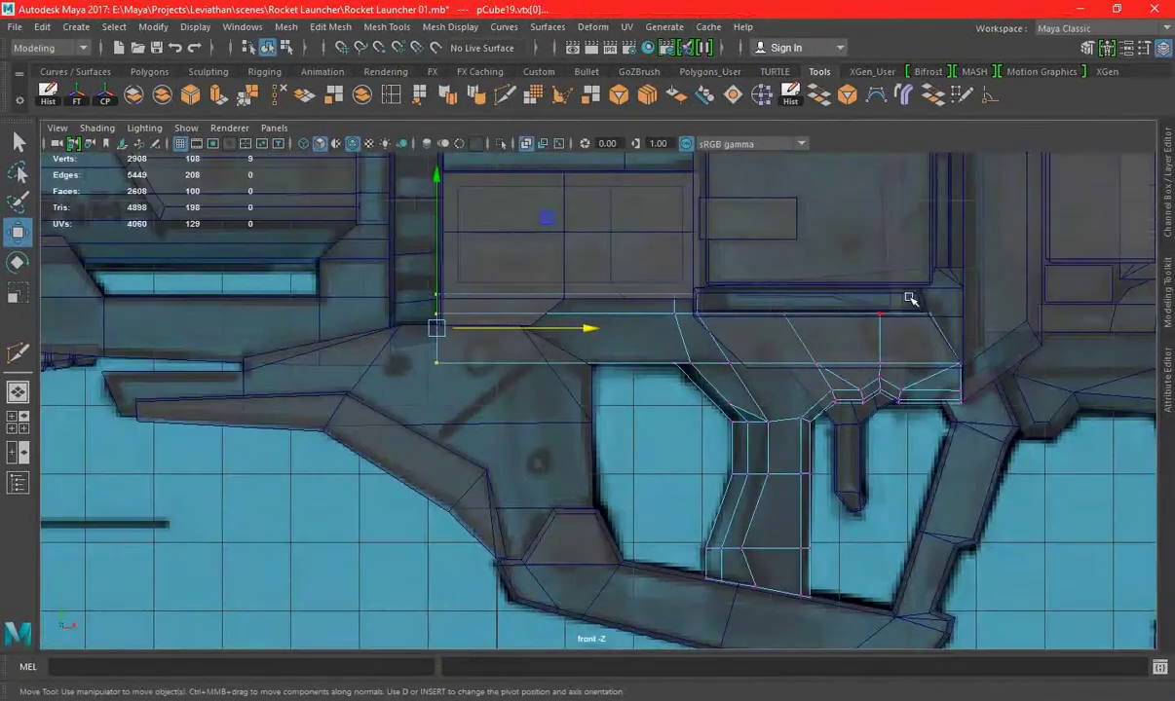
left_click_drag(912, 292, 973, 453)
key("space")
key("space")
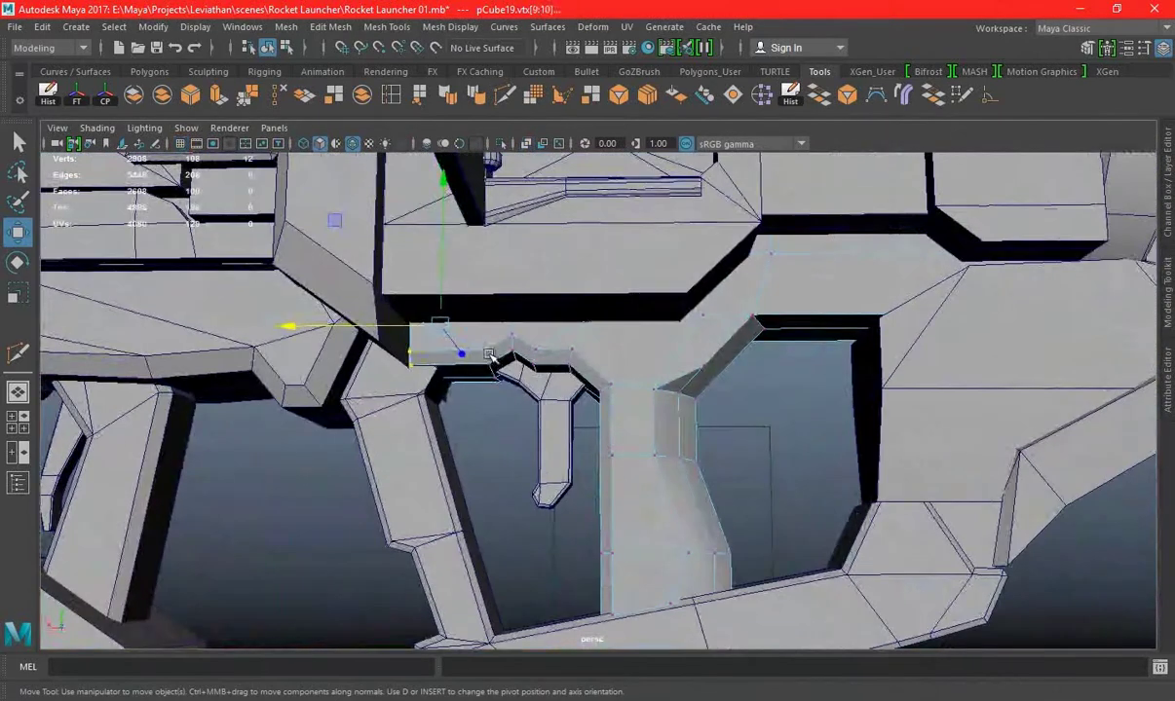
mouse_move(341, 325)
left_mouse_down()
mouse_move(461, 338)
mouse_move(399, 336)
mouse_move(607, 380)
mouse_move(516, 317)
mouse_move(519, 307)
mouse_move(618, 341)
mouse_move(687, 341)
left_mouse_up()
right_click_drag(687, 249, 760, 223)
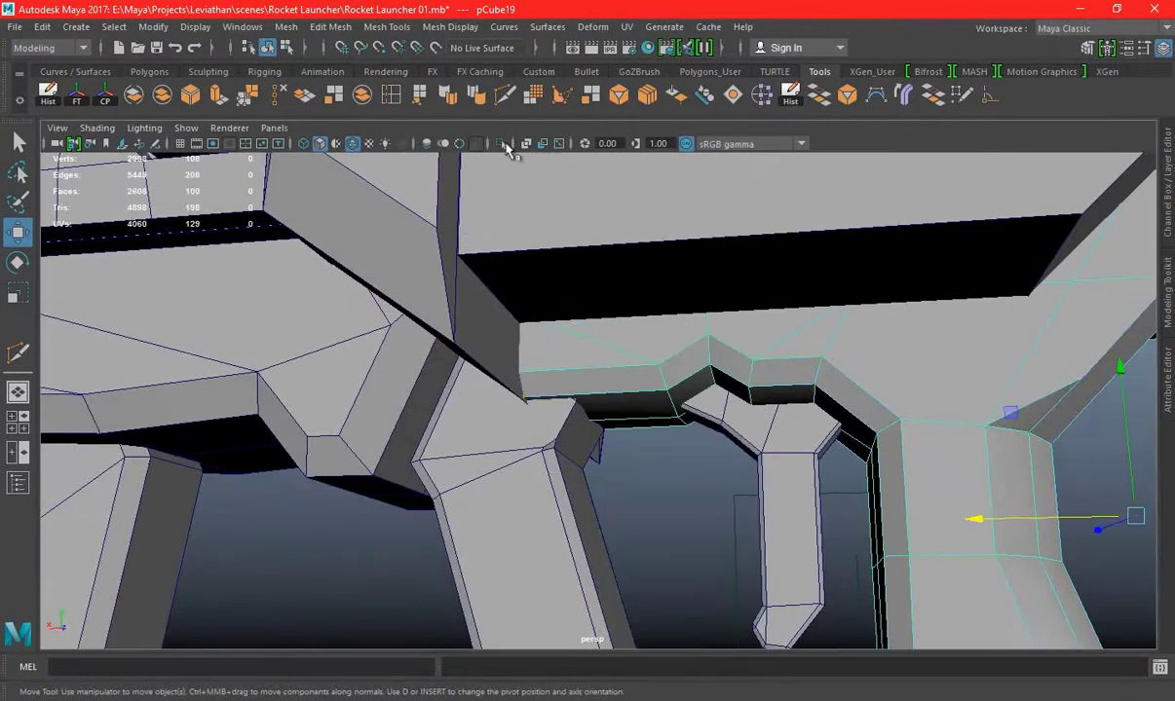
Isolate the grip again and delete its front faces and a top strip of faces
left_click(500, 143)
left_click(548, 378)
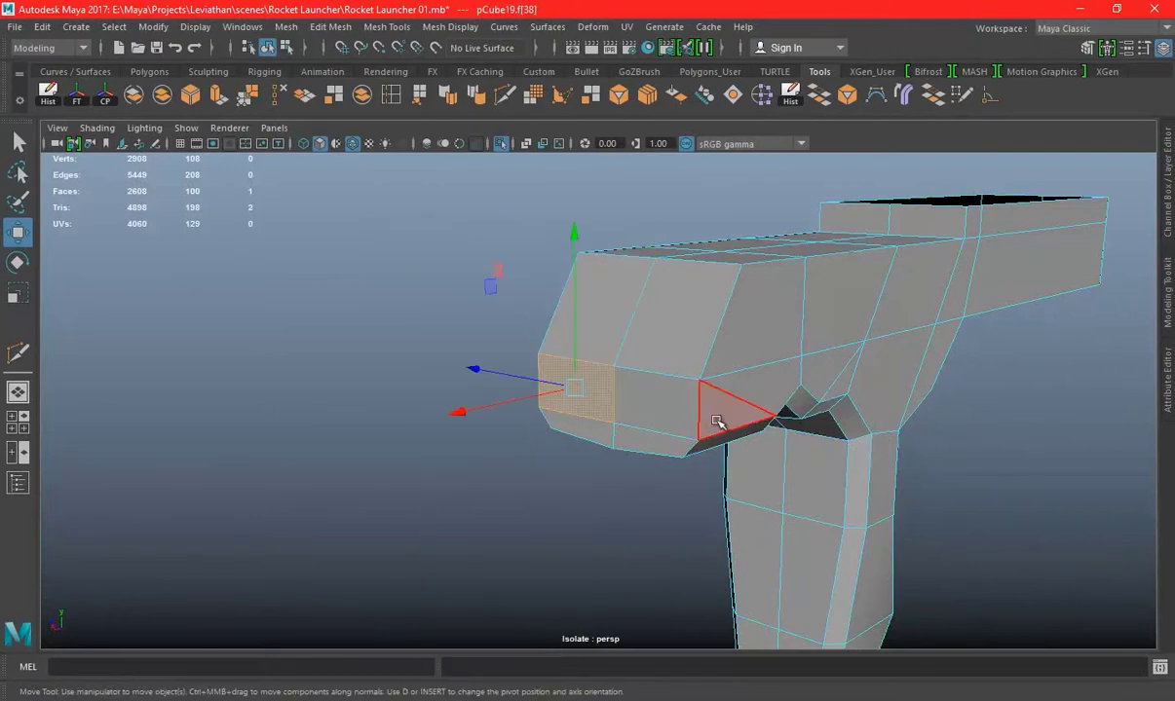
left_click(672, 404, "shift")
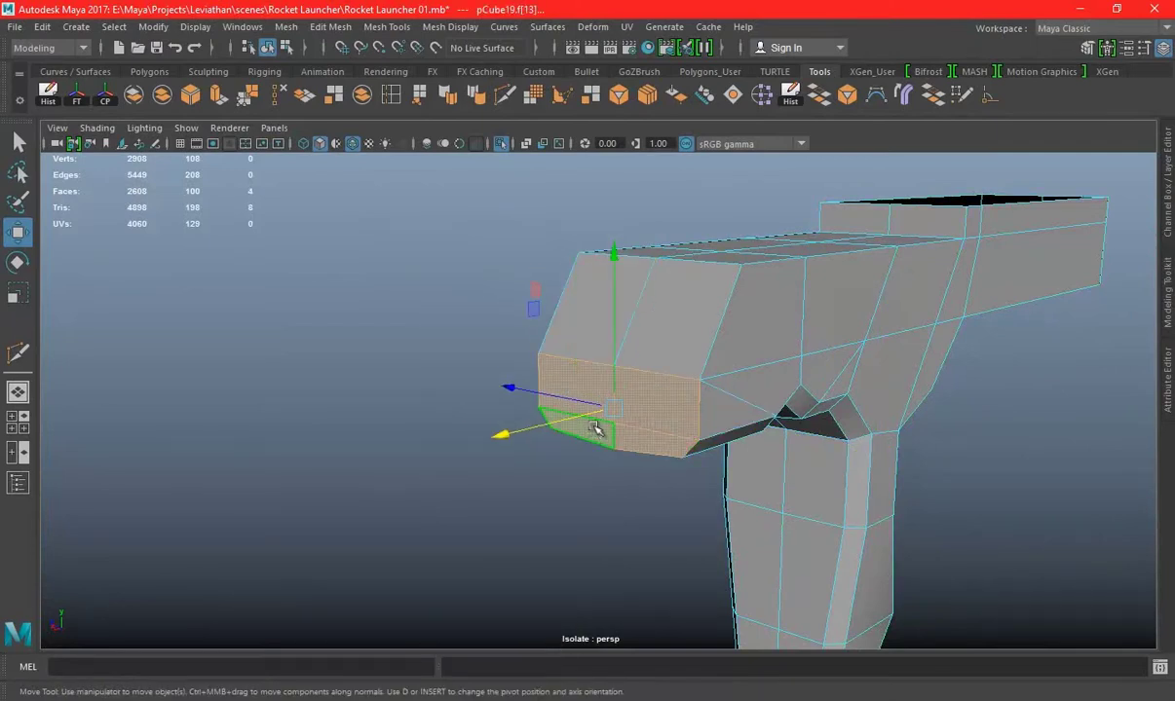
key("Delete")
mouse_move(763, 360)
left_mouse_down("alt")
mouse_move(648, 387)
mouse_move(572, 344)
left_mouse_up("alt")
left_click(572, 344)
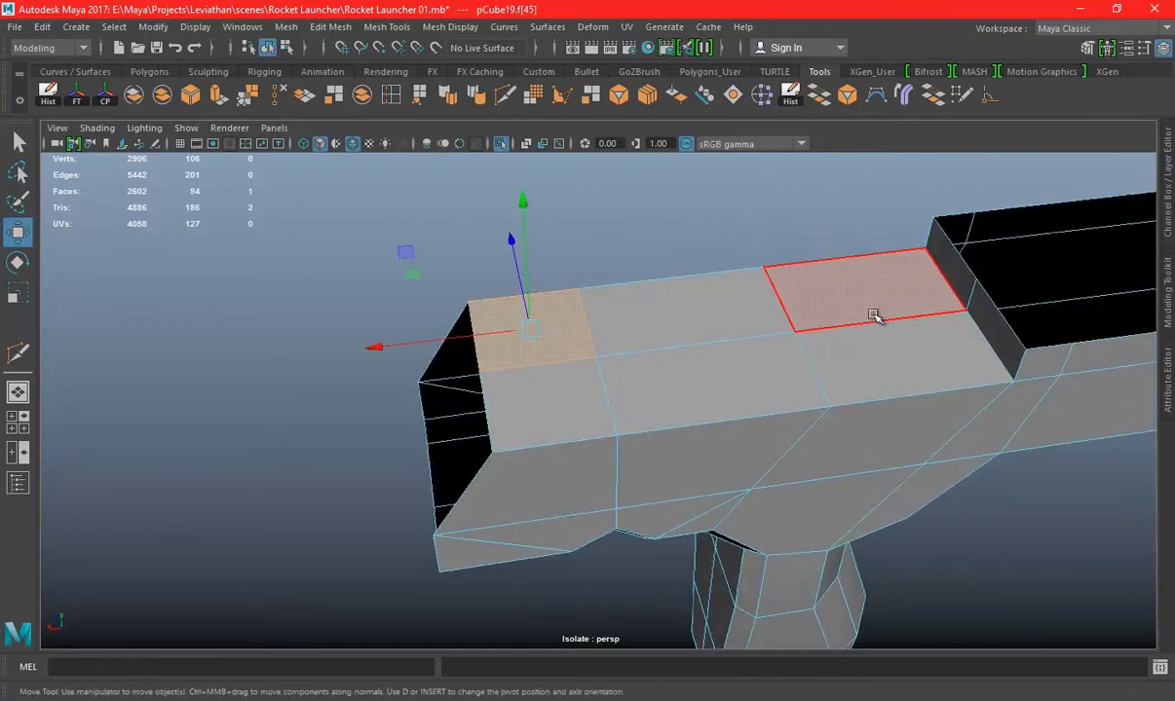
double_click(937, 277, "shift")
key("Delete")
Delete the remaining top strip and the hidden end faces of the grip's block
left_click(906, 307)
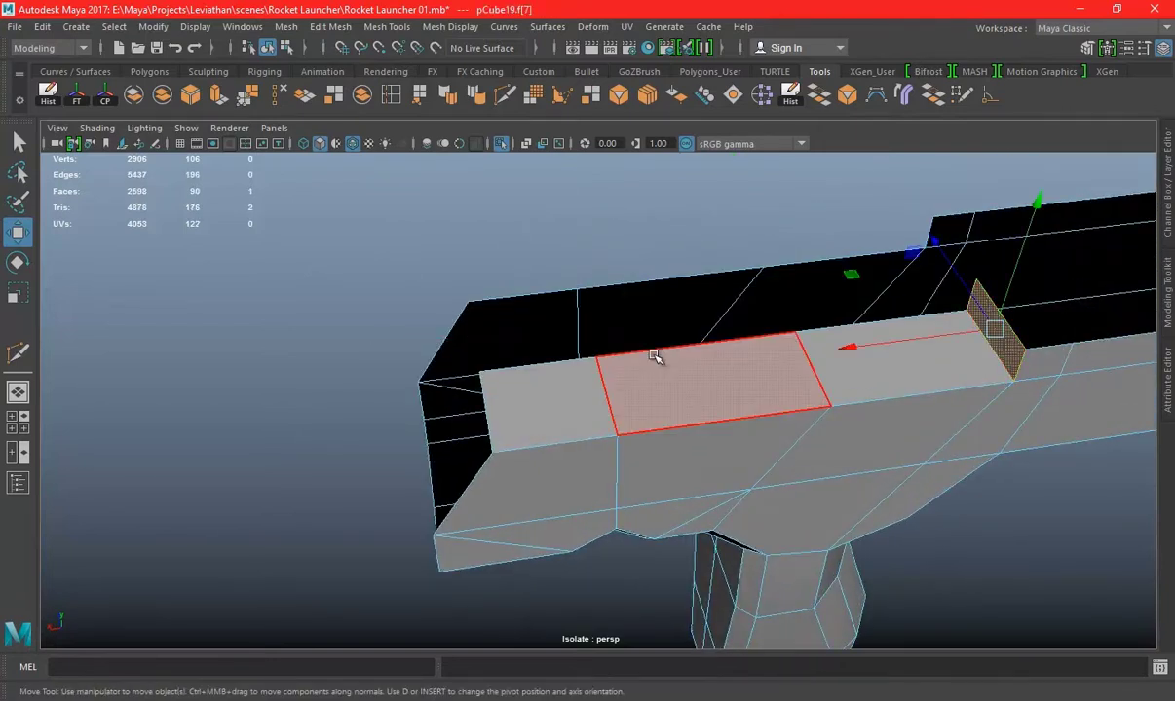
double_click(492, 382, "shift")
key("Delete")
scroll(753, 383, "down", 5)
mouse_move(753, 382)
left_mouse_down("alt")
mouse_move(700, 399)
mouse_move(547, 320)
left_mouse_up("alt")
scroll(565, 307, "up", 4)
left_click(573, 326)
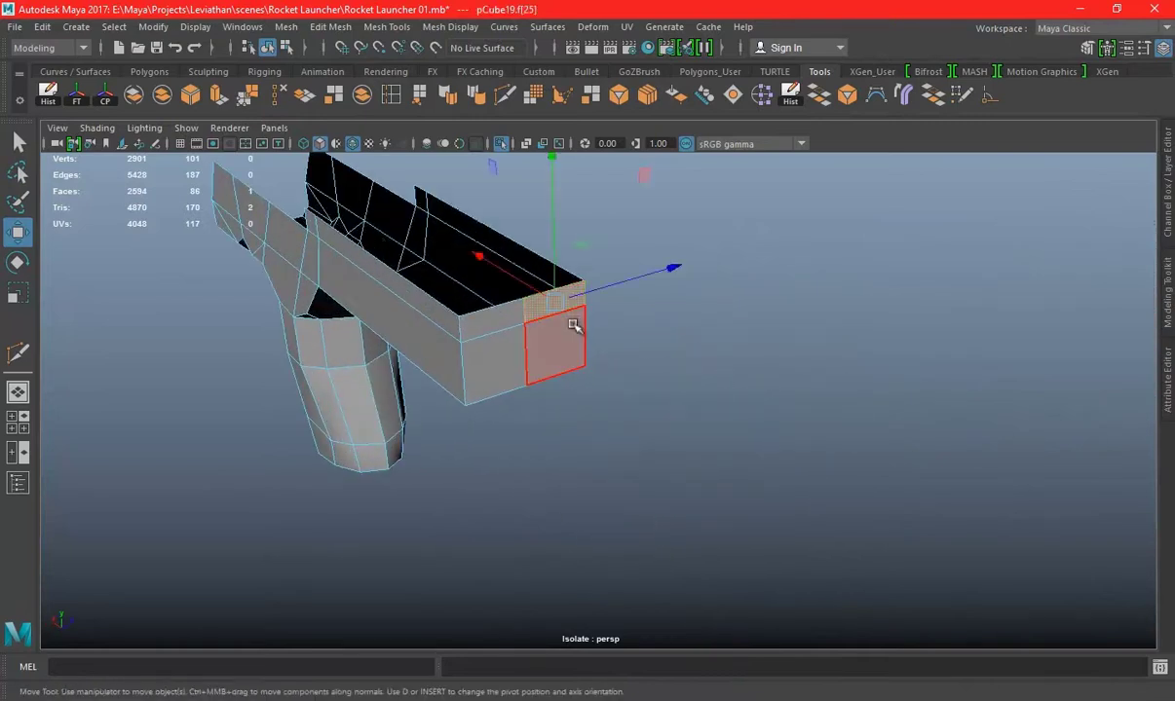
key("Delete")
left_click(531, 349)
key("Delete")
left_click(524, 330)
key("Delete")
mouse_move(558, 341)
left_mouse_down("alt")
mouse_move(523, 354)
mouse_move(522, 271)
mouse_move(564, 308)
left_mouse_up("alt")
Return to object mode, show the whole model, and inspect the launcher from the side
right_click_drag(542, 210, 617, 192)
mouse_move(810, 264)
left_mouse_down("alt")
mouse_move(513, 244)
mouse_move(550, 319)
mouse_move(388, 301)
mouse_move(482, 163)
left_mouse_up("alt")
left_click(501, 143)
mouse_move(556, 297)
left_mouse_down("alt")
mouse_move(624, 283)
mouse_move(813, 458)
left_mouse_up("alt")
left_click_drag(482, 350, 262, 331, "alt")
scroll(466, 367, "up", 2)
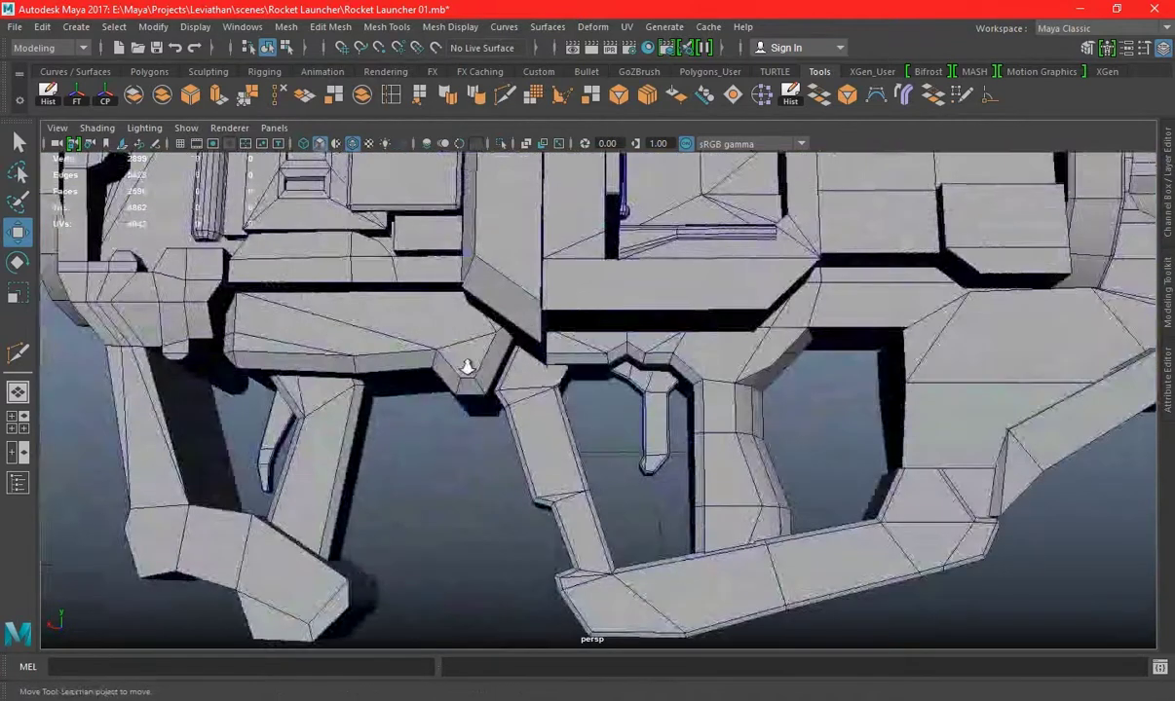
scroll(467, 272, "up", 3)
scroll(611, 311, "up", 2)
scroll(612, 312, "down", 1)
Check pCube19 near the grip, save the scene, and marquee-select the whole launcher
left_click(592, 309)
mouse_move(592, 309)
left_mouse_down("alt")
mouse_move(370, 261)
mouse_move(795, 363)
left_mouse_up("alt")
scroll(795, 363, "down", 4)
left_click(996, 487)
mouse_move(993, 443)
left_mouse_down("alt")
mouse_move(255, 359)
mouse_move(632, 422)
mouse_move(545, 370)
left_mouse_up("alt")
scroll(632, 422, "down", 3)
key("ctrl+s")
mouse_move(410, 266)
left_mouse_down()
mouse_move(846, 510)
mouse_move(445, 411)
left_mouse_up()
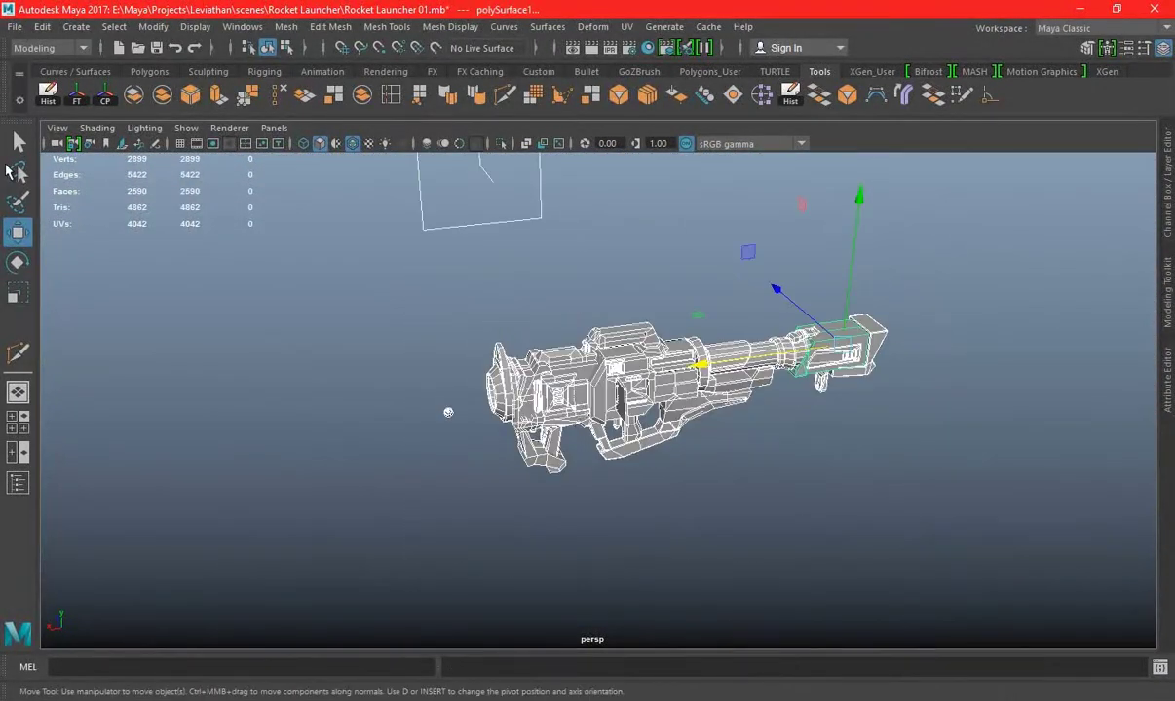
Freeze the launcher's transformations and export the selection, replacing Rocket Launcher Low.obj
left_click(75, 99)
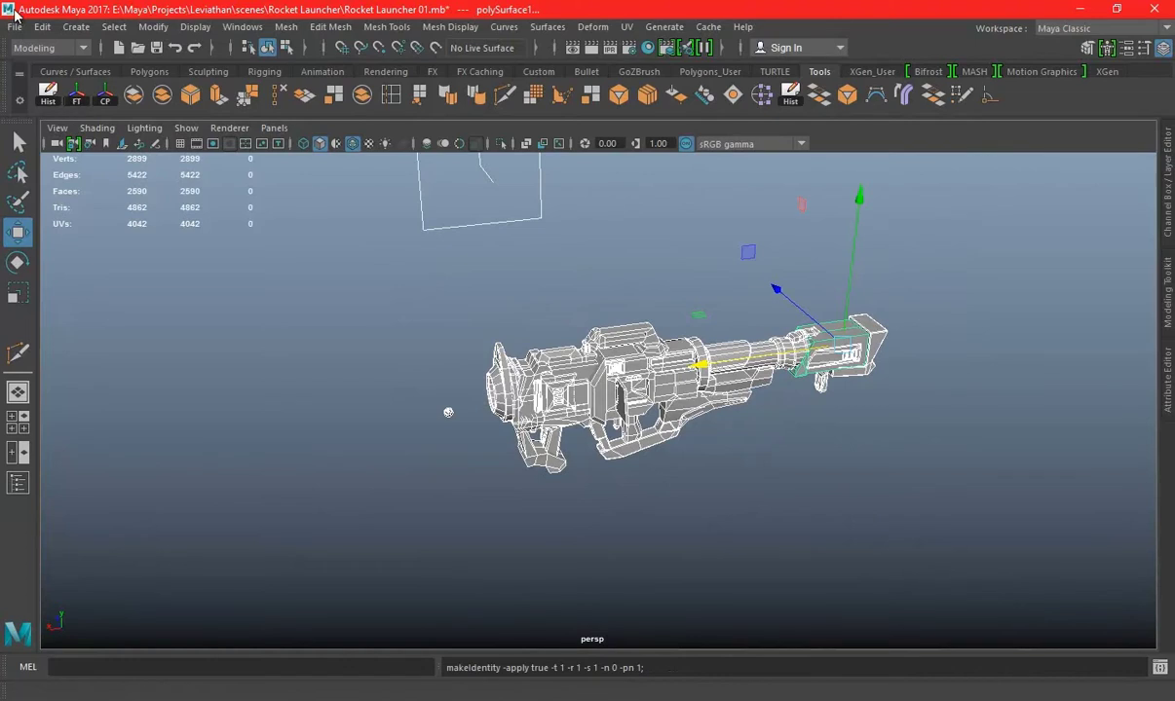
left_click(15, 27)
left_click(34, 227)
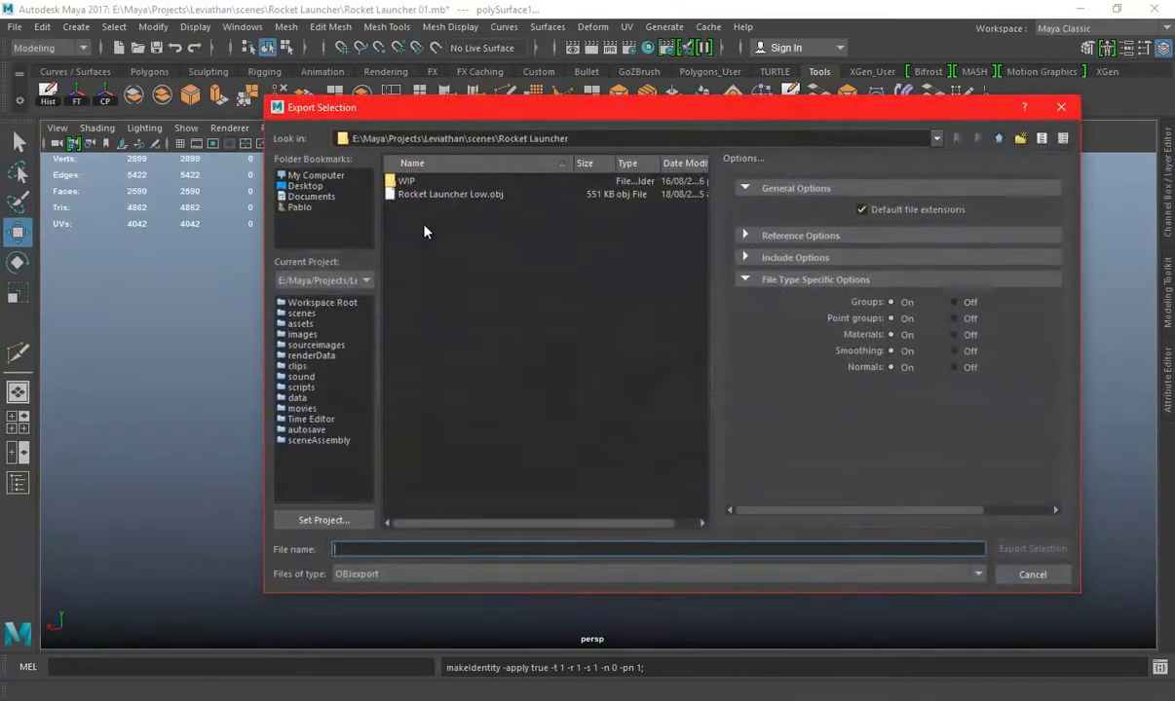
left_click(451, 195)
left_click(1032, 549)
left_click(628, 373)
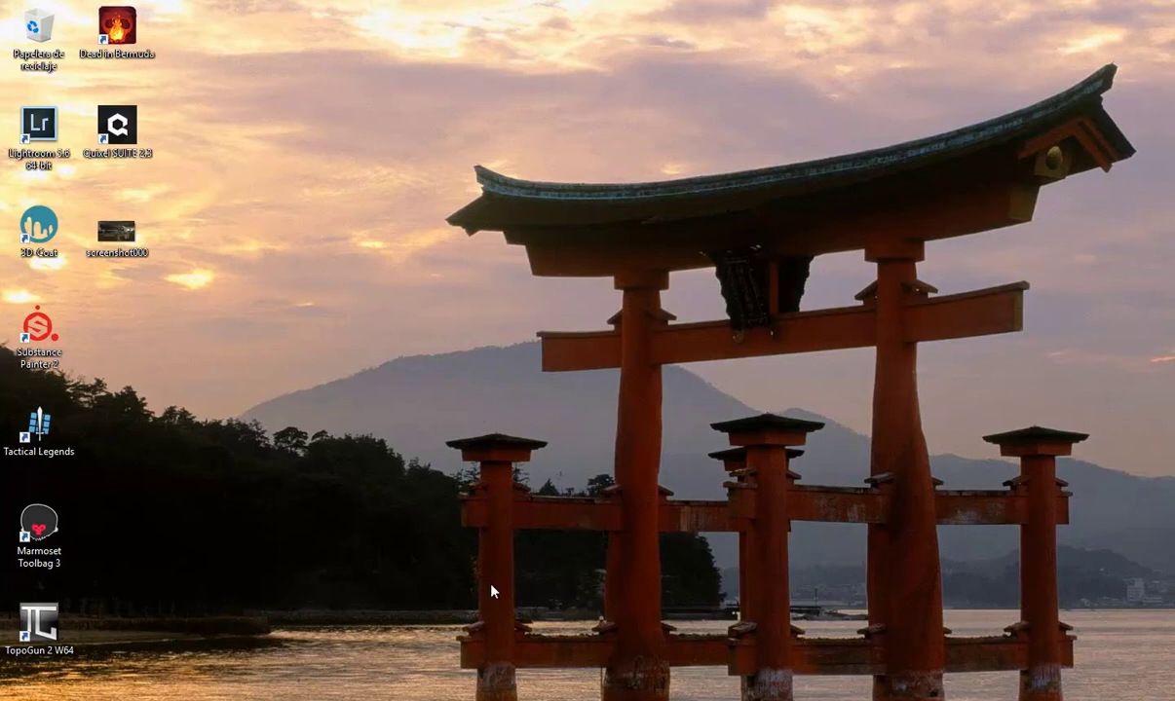
Launch 3D-Coat from Windows search and import Rocket Launcher Low via UV Map Mesh with default settings
key("super")
type("3d")
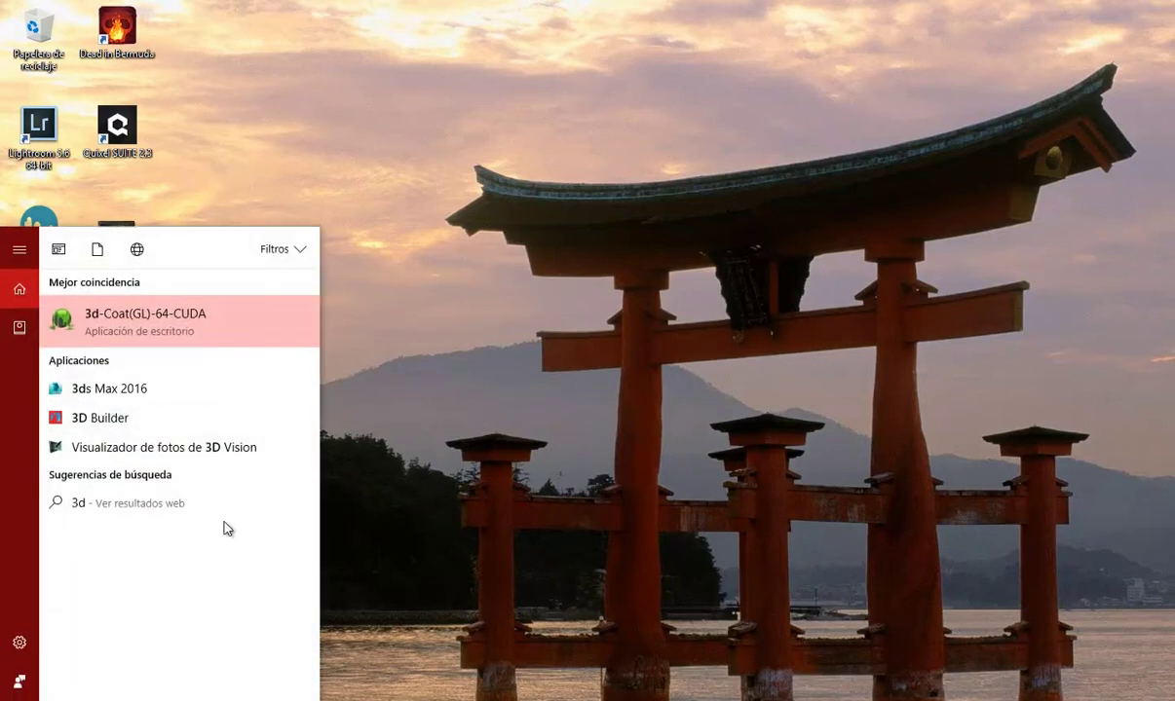
left_click(201, 331)
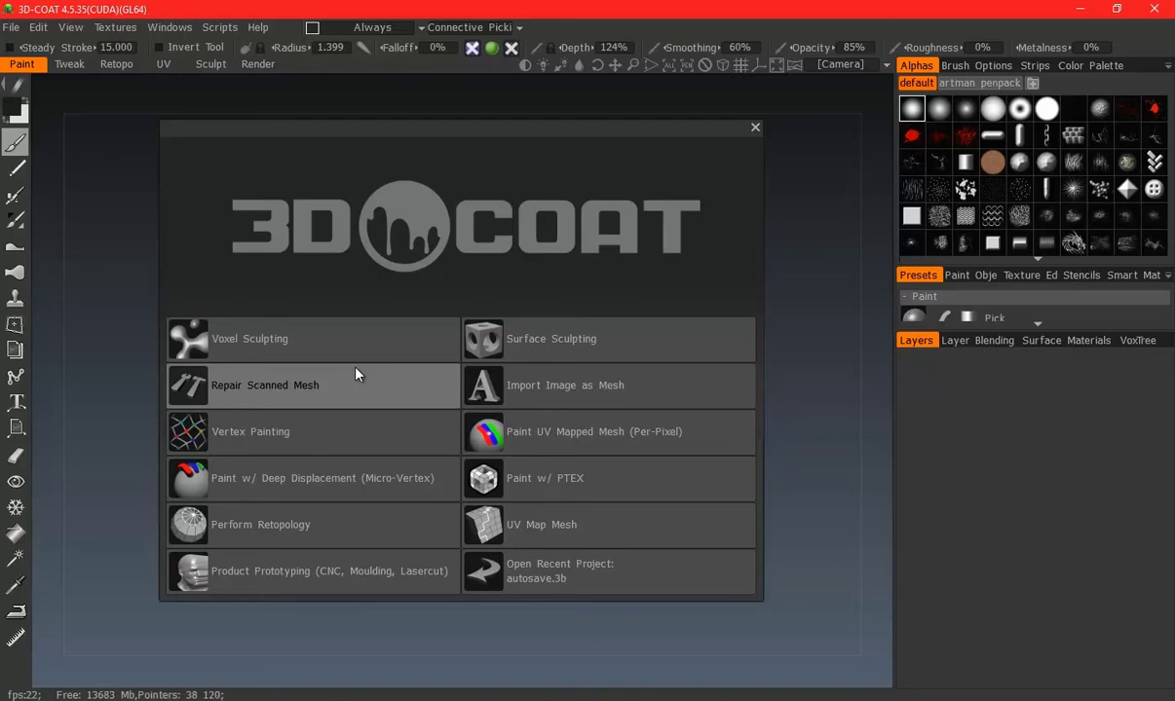
left_click(531, 524)
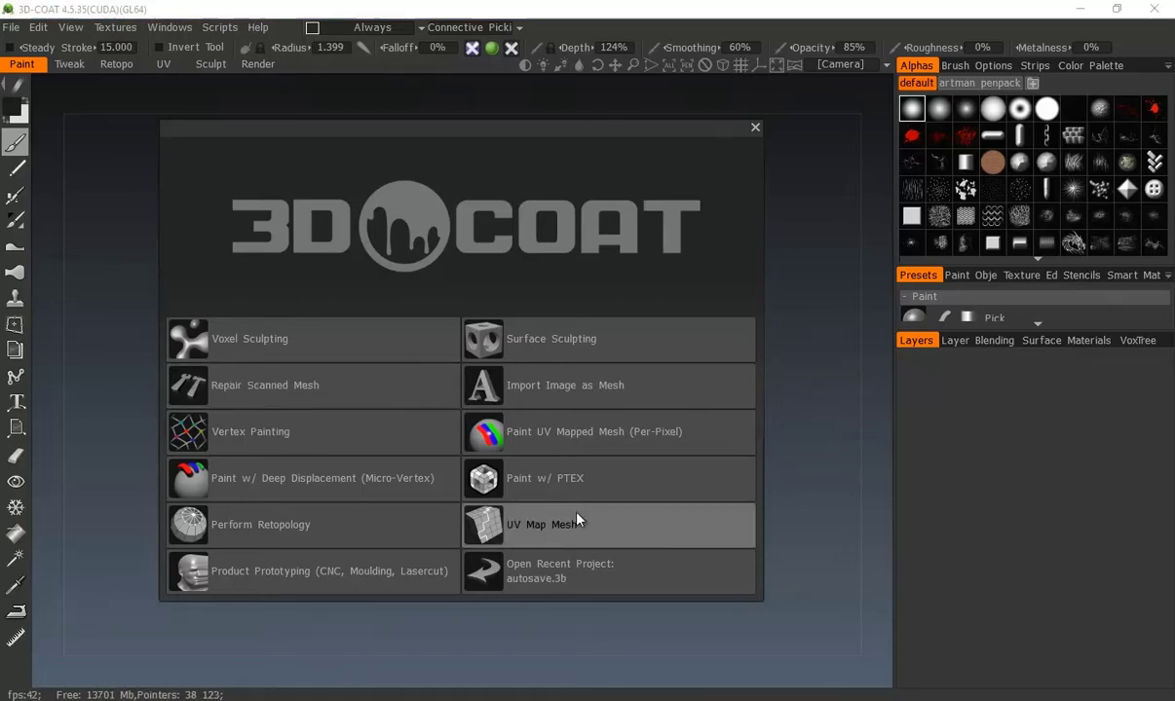
left_click(401, 234)
double_click(401, 234)
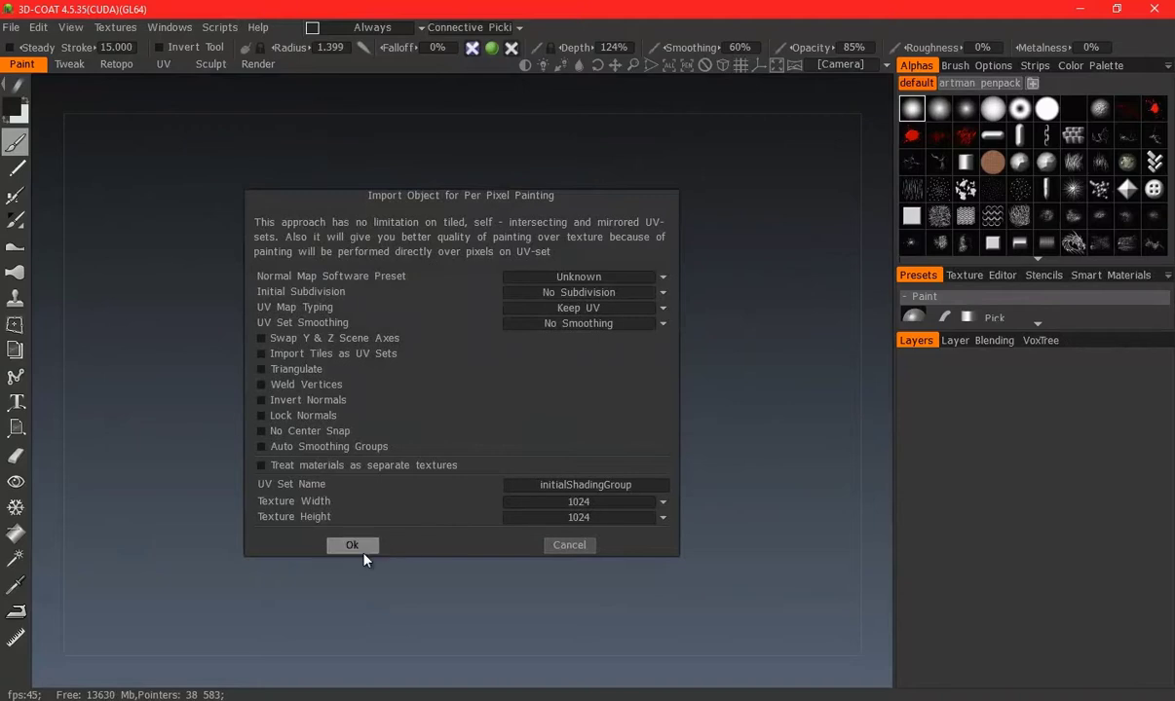
left_click(351, 545)
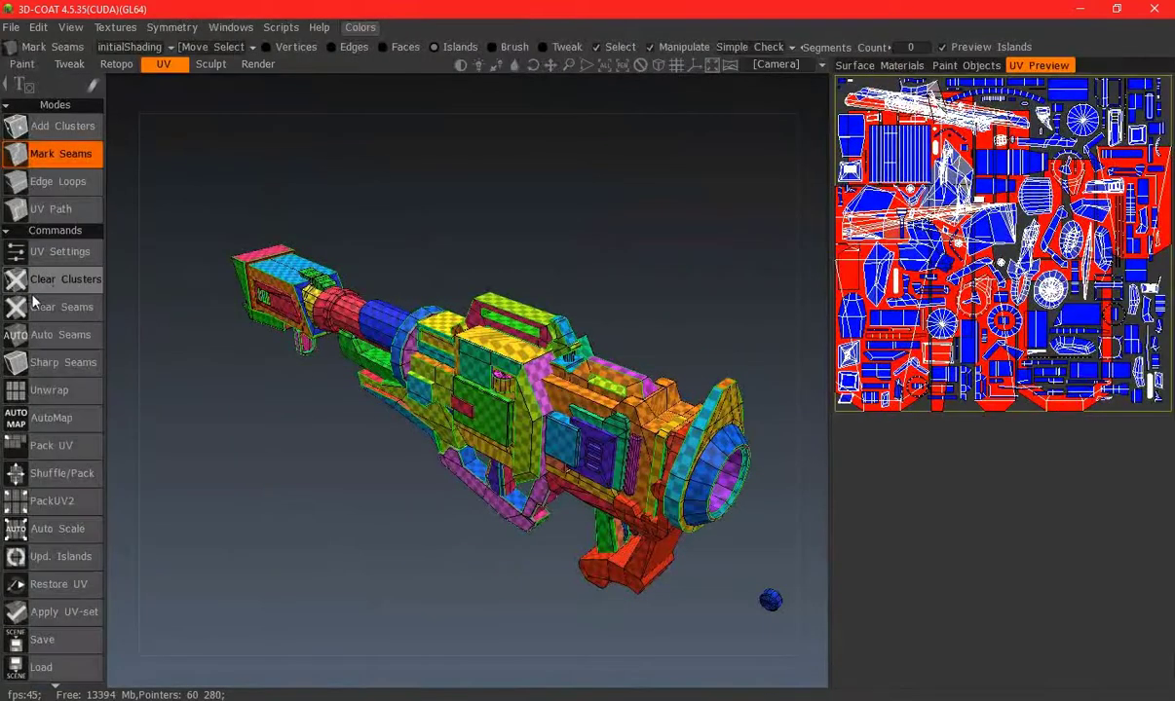
Hide pCylinder9, pCube1, two middle parts, polySurface18, polySurface22, polySurface3, polySurface2 and pCube38
left_click(978, 66)
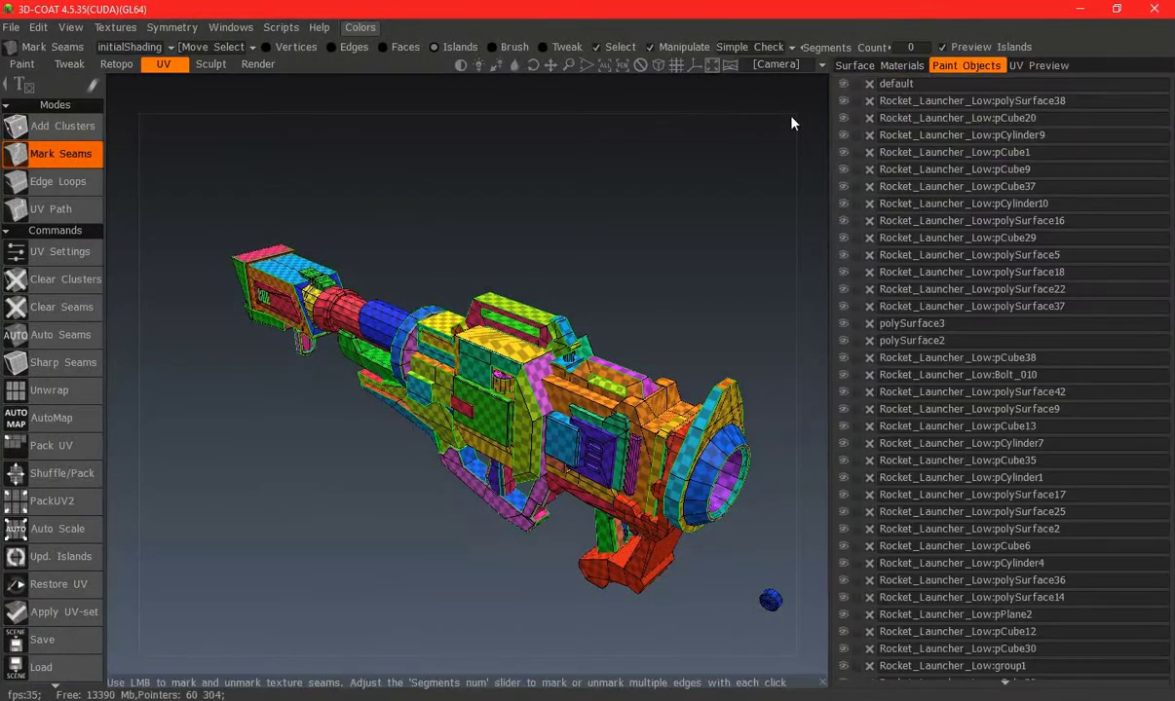
left_click(843, 143)
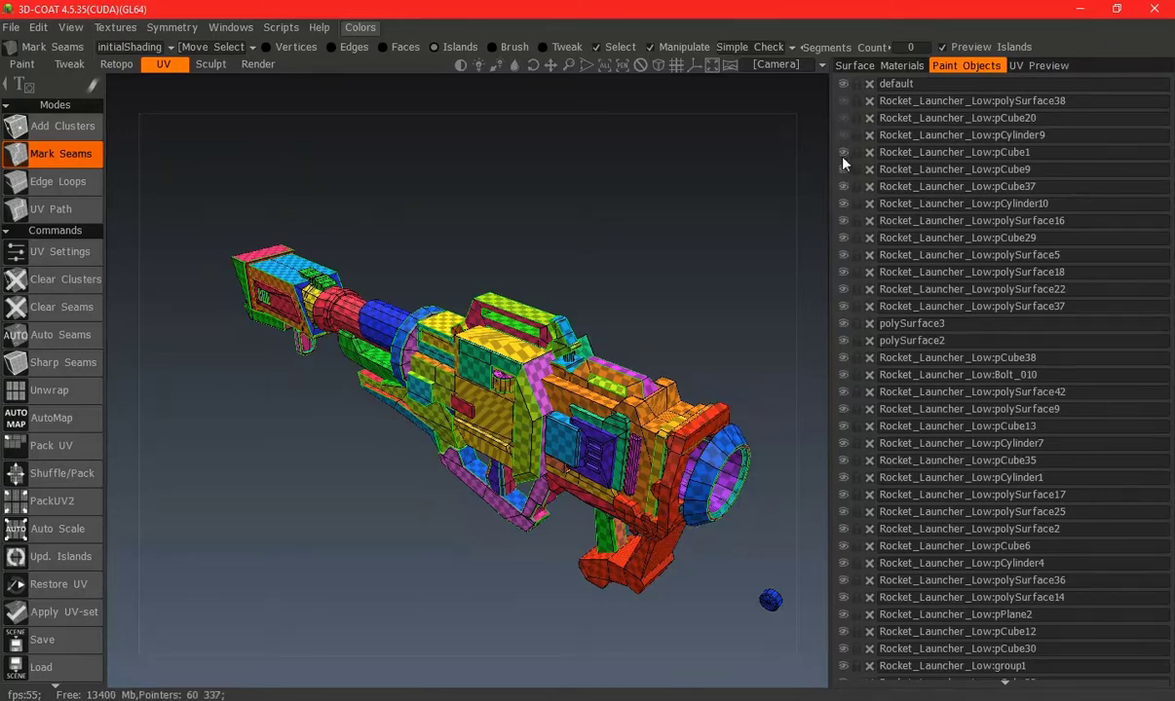
left_click(843, 154)
left_click(844, 187)
left_click(844, 220)
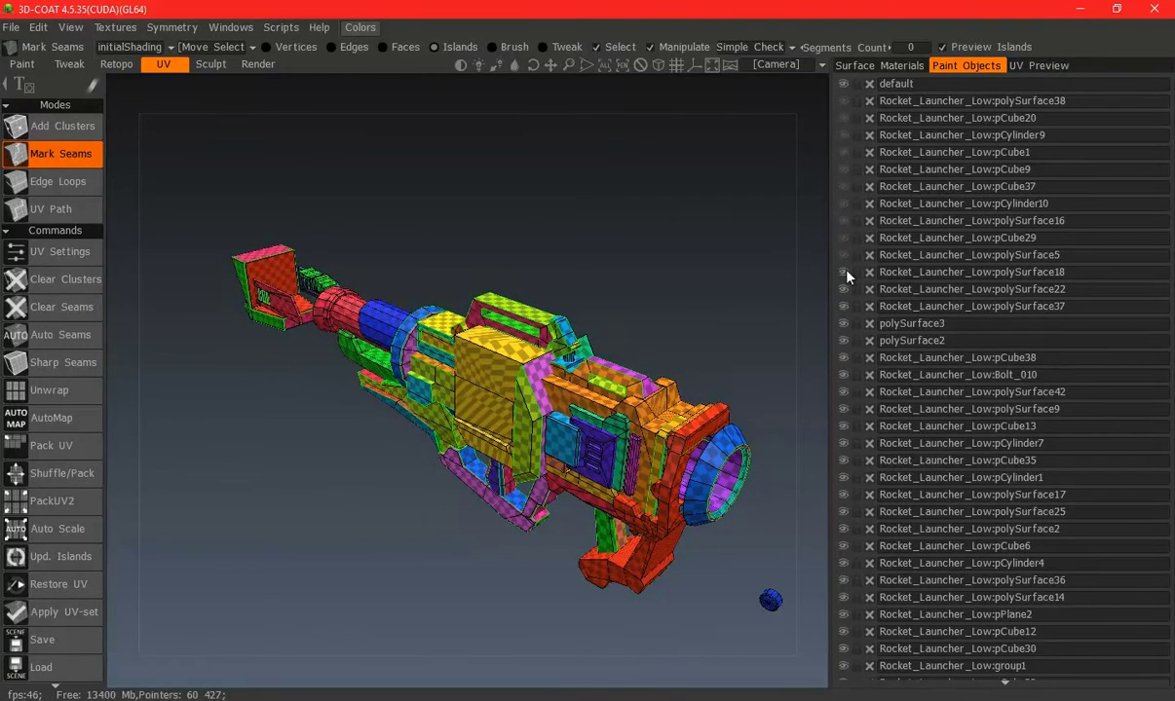
left_click(843, 273)
left_click(844, 290)
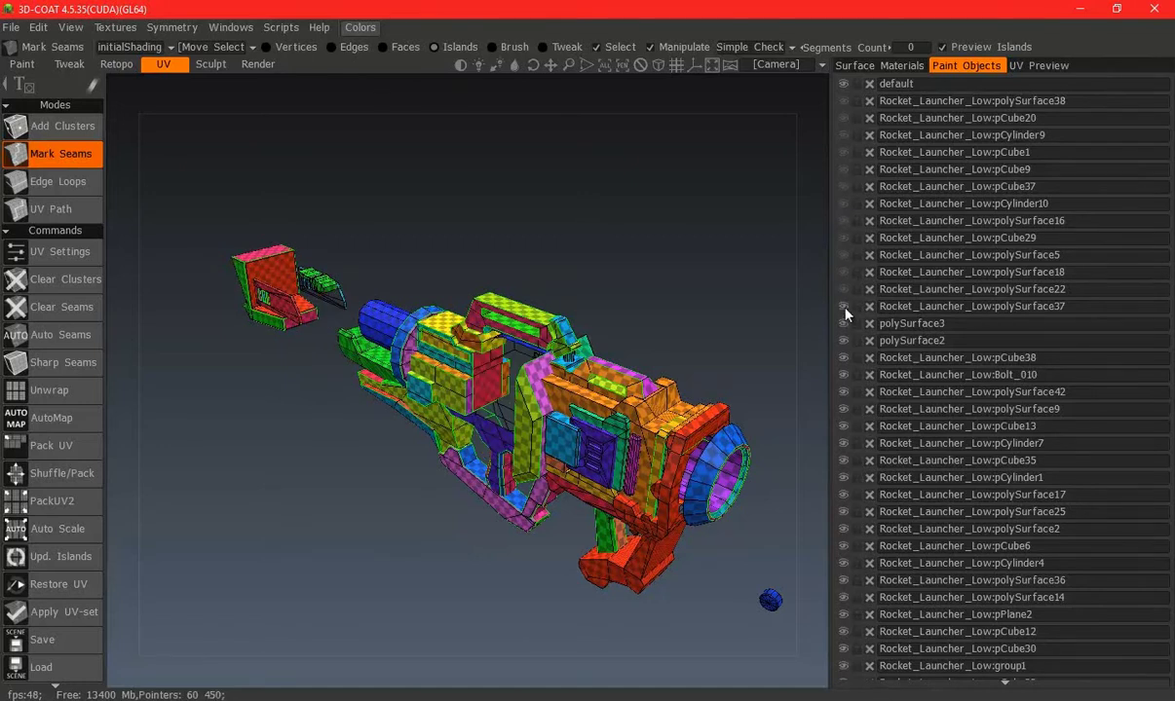
left_click(843, 323)
left_click(843, 341)
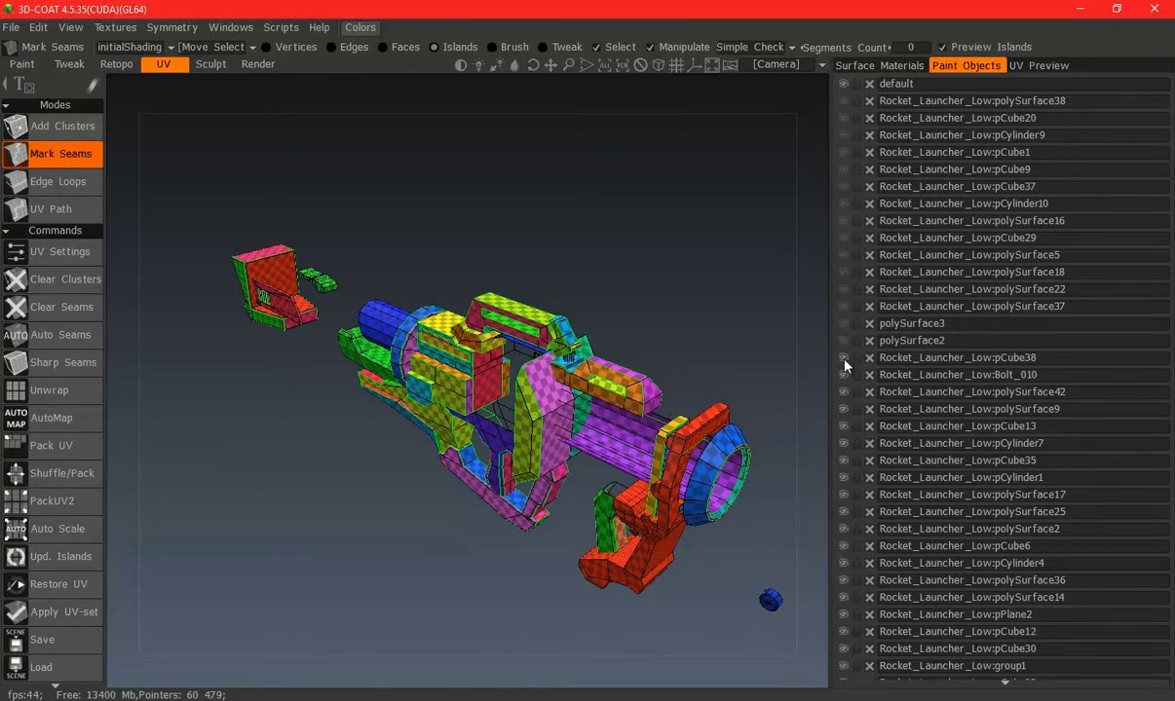
left_click(843, 358)
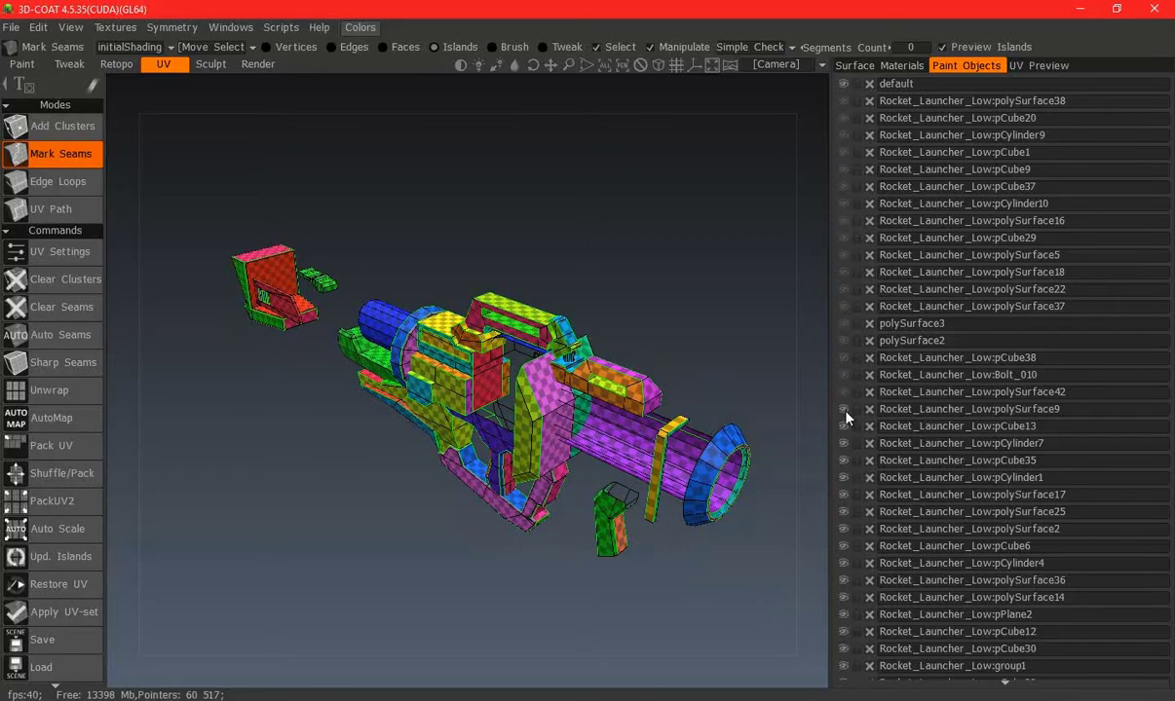
Hide polySurface9, the yellow-green top parts, pCylinder7, pCube35, pCylinder1, pCylinder4, pPlane2, pCube12 and others
left_click(843, 411)
left_click(844, 427)
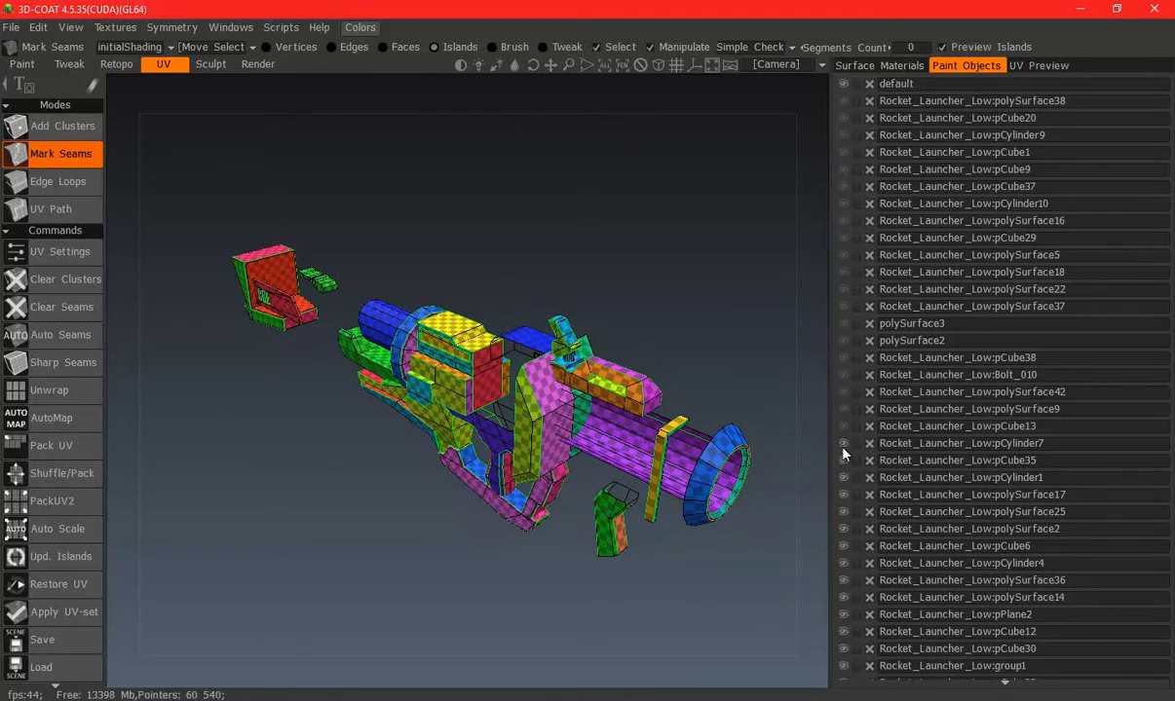
left_click(843, 443)
left_click(843, 461)
left_click(843, 477)
left_click(843, 512)
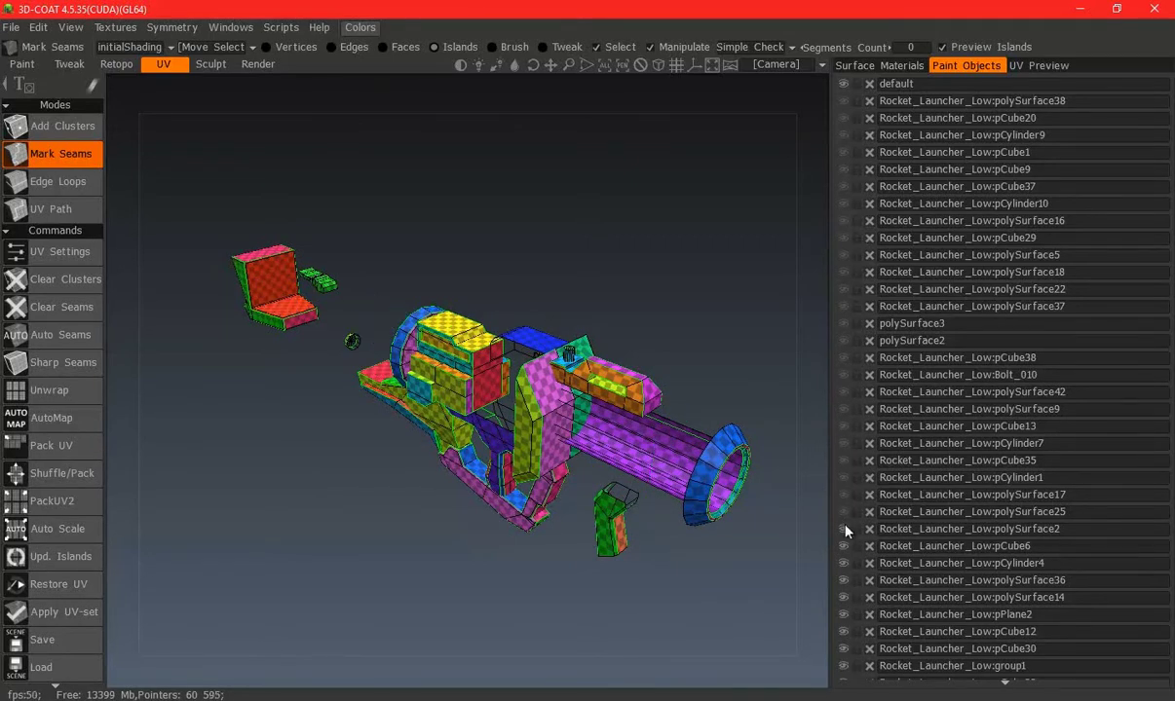
left_click(844, 528)
left_click(844, 547)
left_click(843, 563)
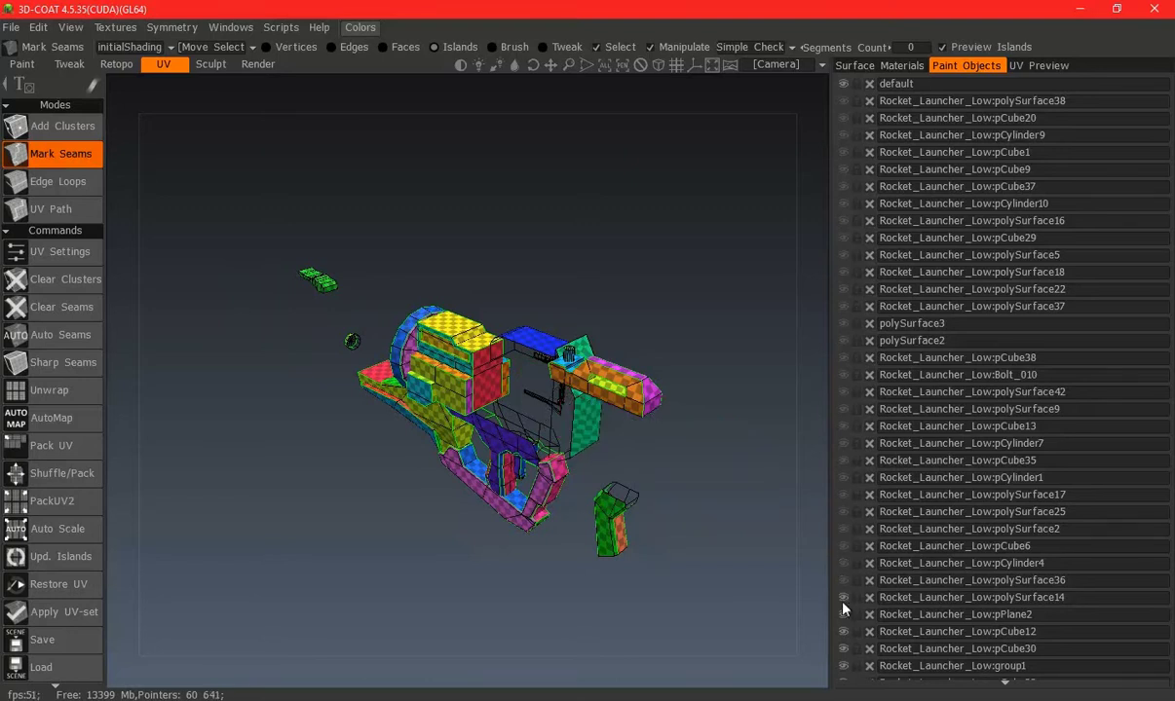
left_click(843, 597)
left_click(843, 614)
left_click(844, 632)
Hide the rear parts, drum, boxes and green block, and dismiss the disk-space notification
scroll(840, 540, "down", 3)
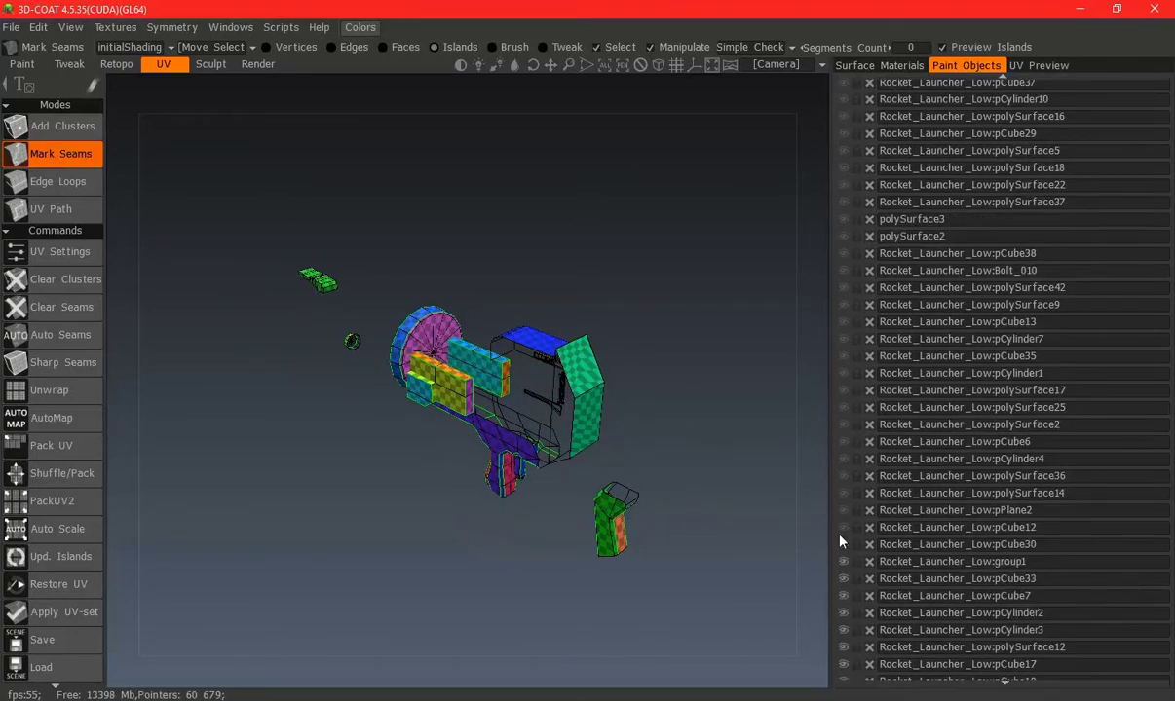
left_click(844, 562)
left_click(843, 578)
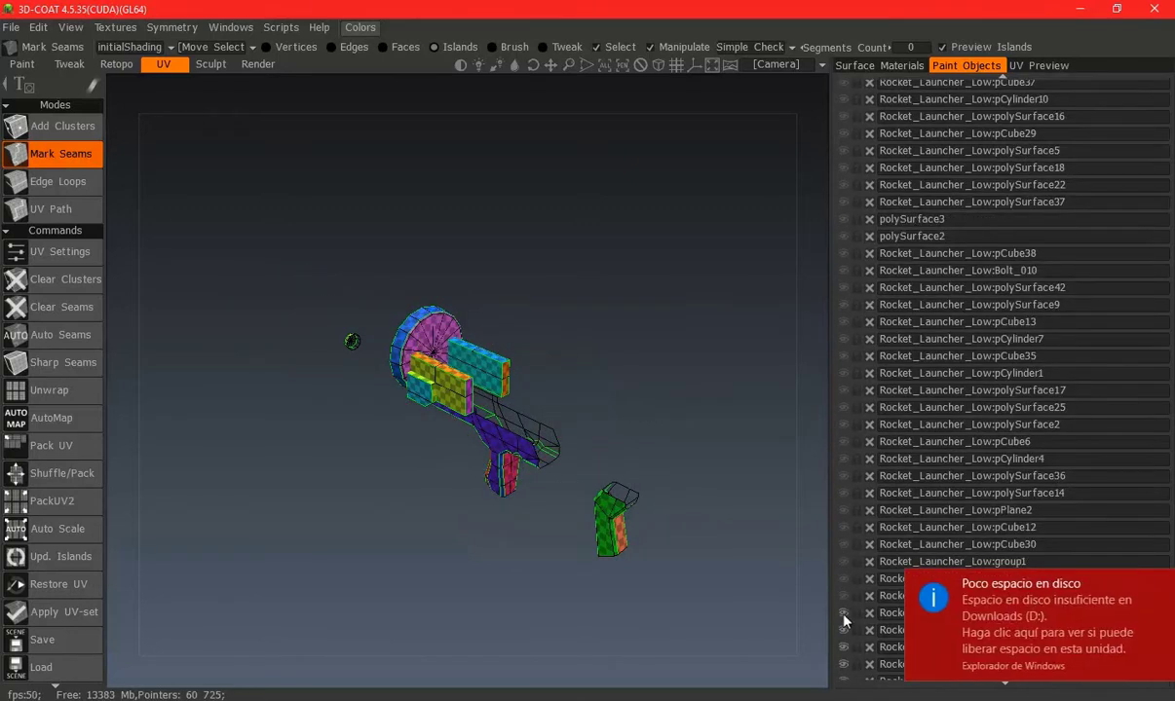
left_click(843, 647)
left_click(842, 664)
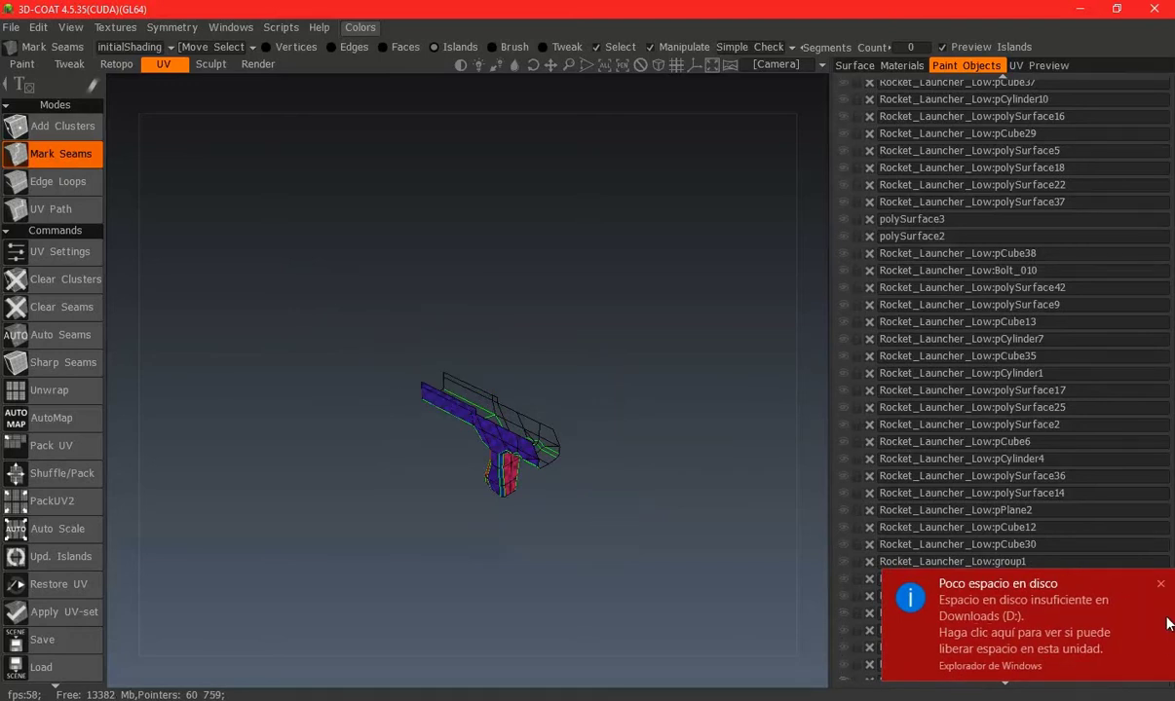
left_click(1160, 585)
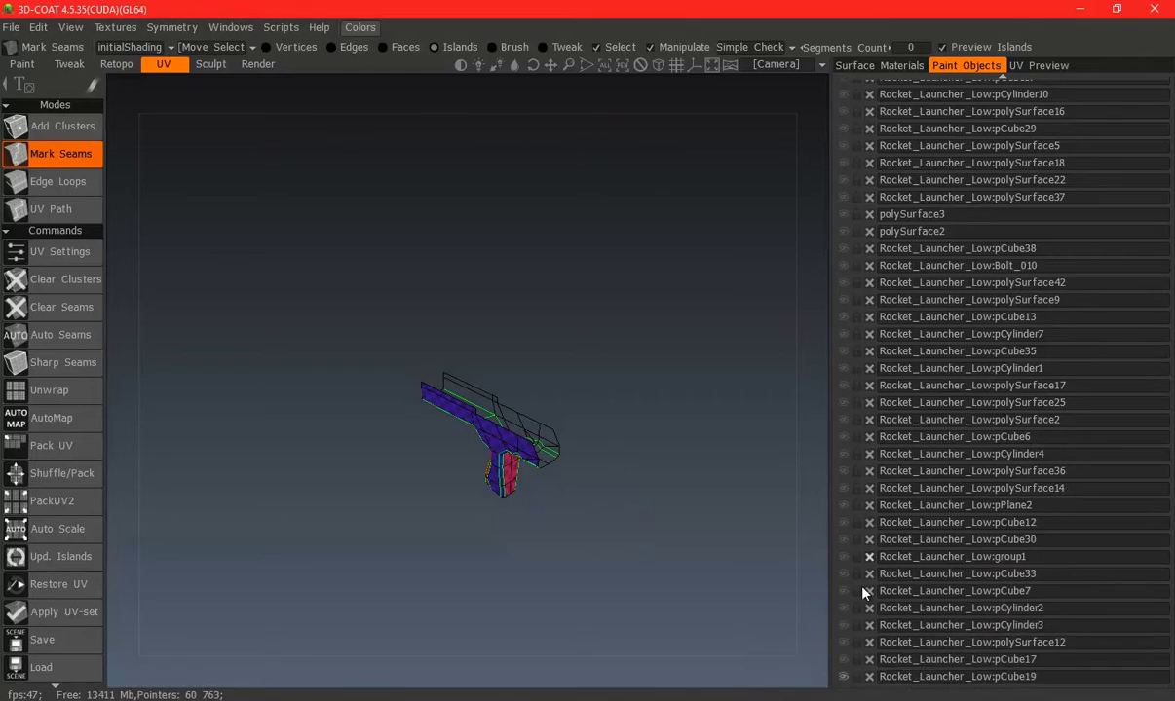
Re-show the green block, polySurface12, pCylinder3 drum, pCylinder2 and pCube33, then return to UV Preview
left_click(844, 659)
mouse_move(789, 632)
left_mouse_down()
mouse_move(600, 474)
mouse_move(753, 570)
left_mouse_up()
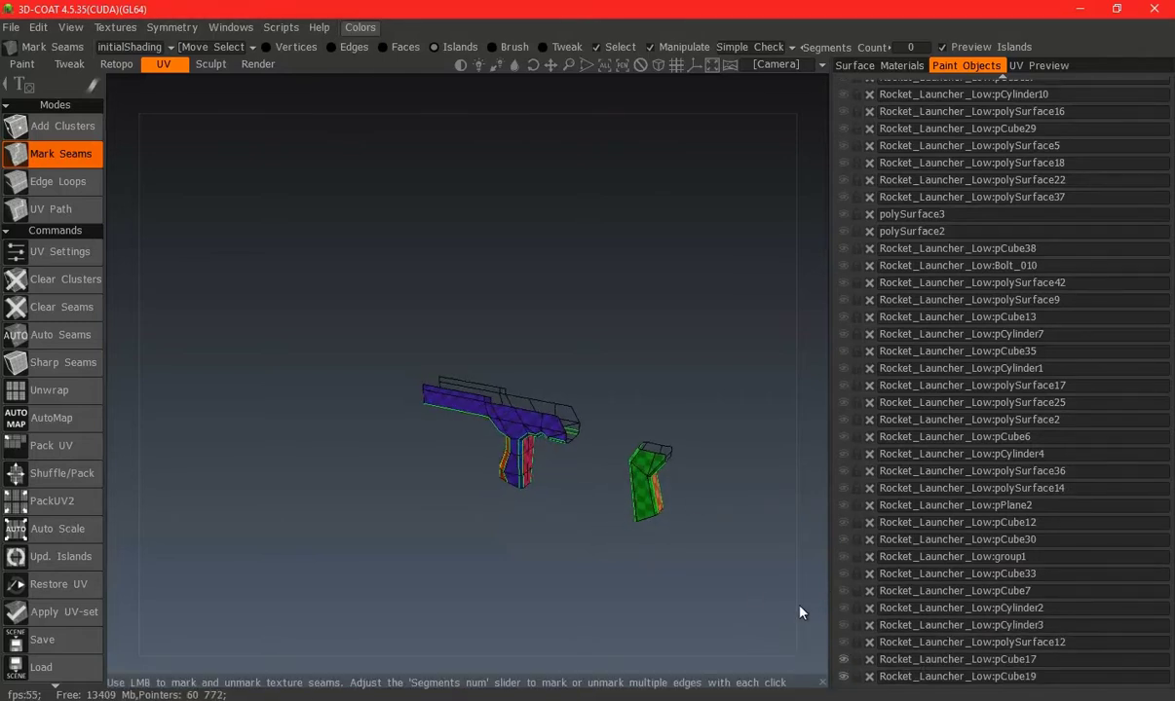
left_click(843, 640)
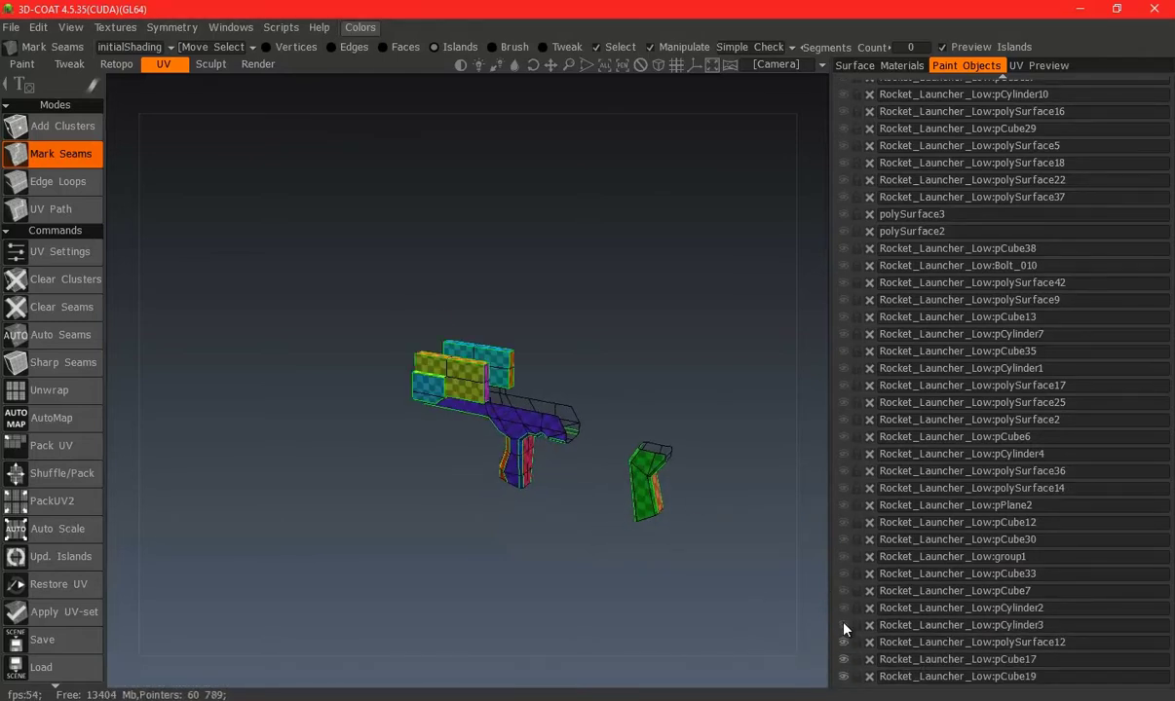
left_click(843, 625)
left_click(844, 607)
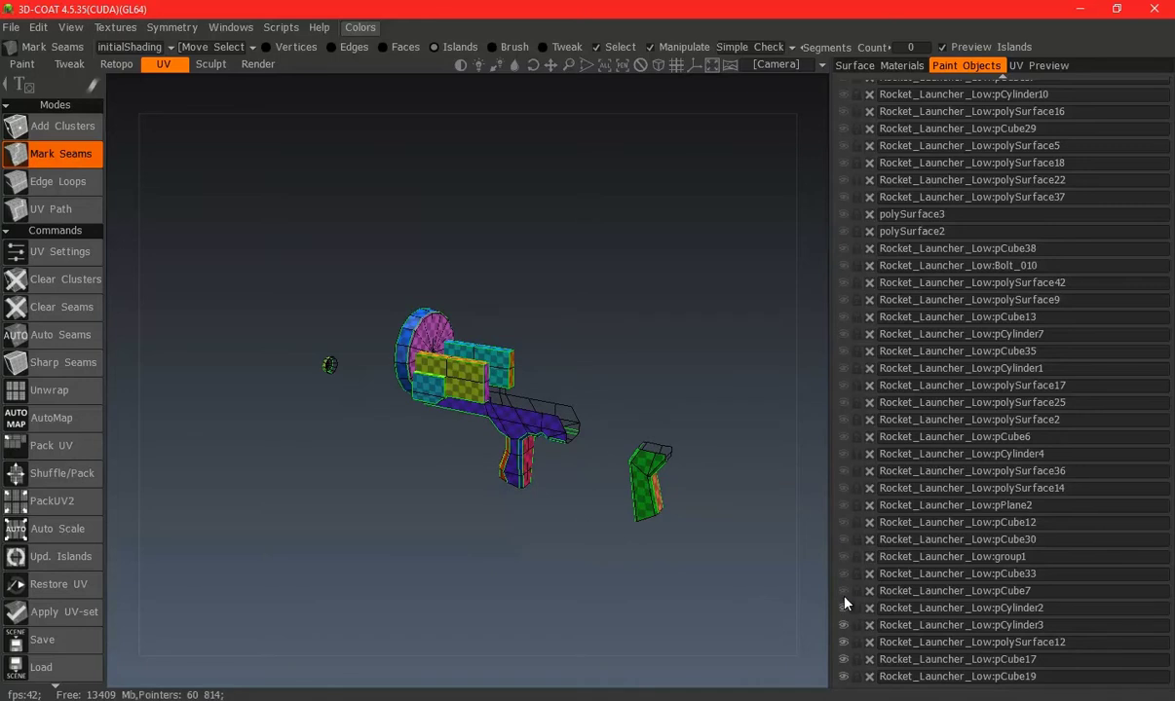
left_click(843, 573)
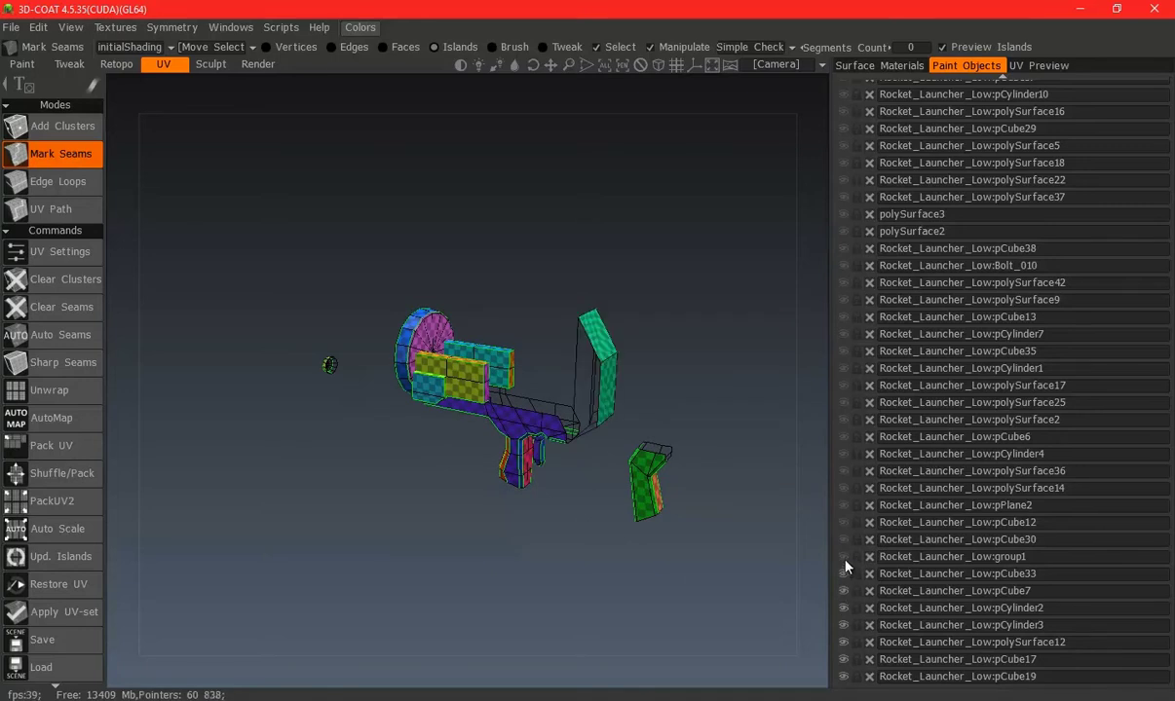
left_click_drag(770, 507, 390, 354)
middle_click_drag(538, 472, 669, 525)
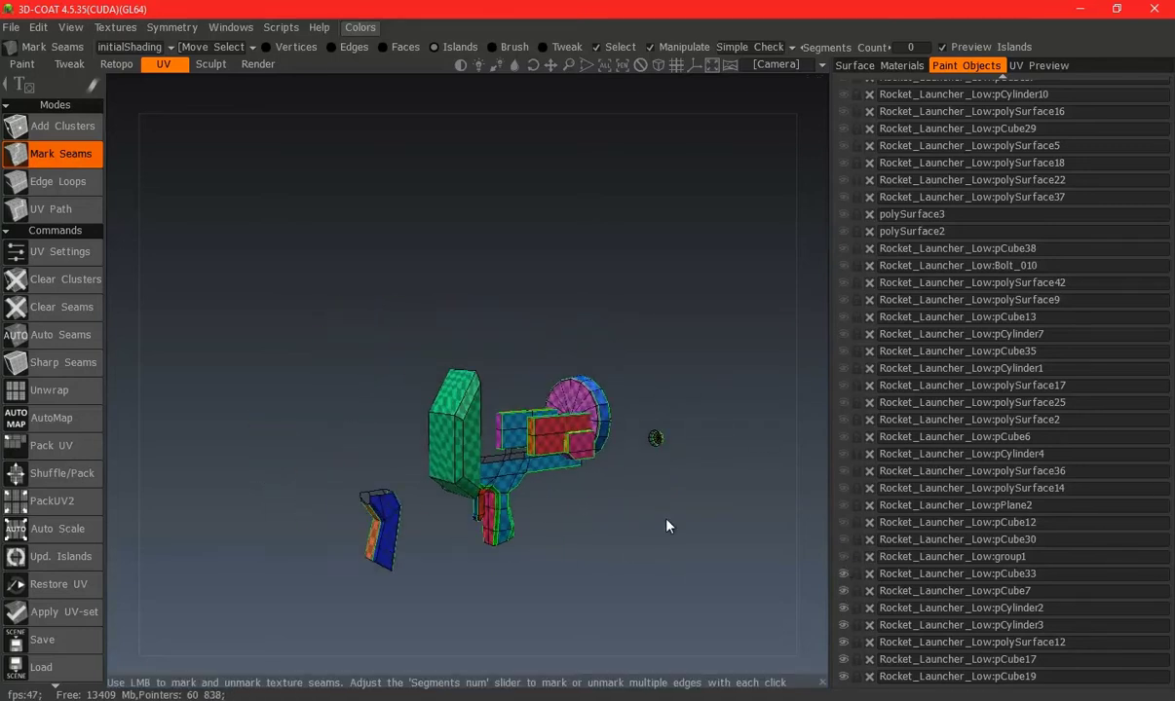
left_click(1038, 65)
scroll(479, 373, "up", 2)
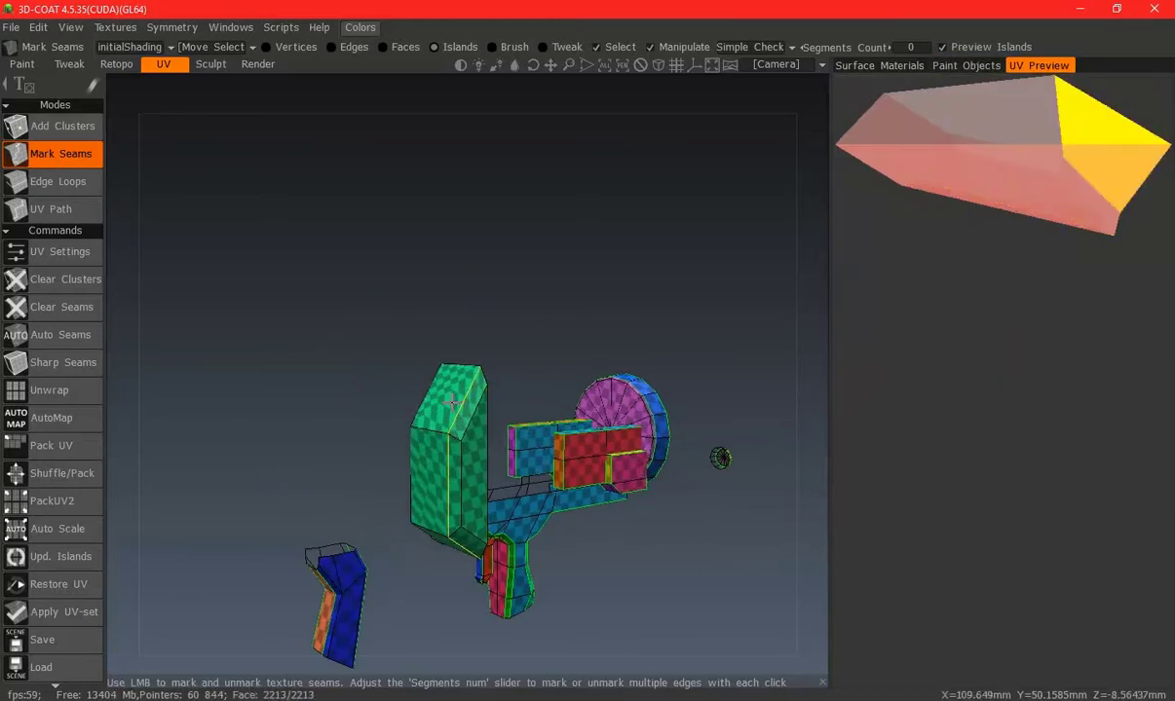
Preview one piece's UV island and orbit around the launcher from several angles
left_click(426, 472)
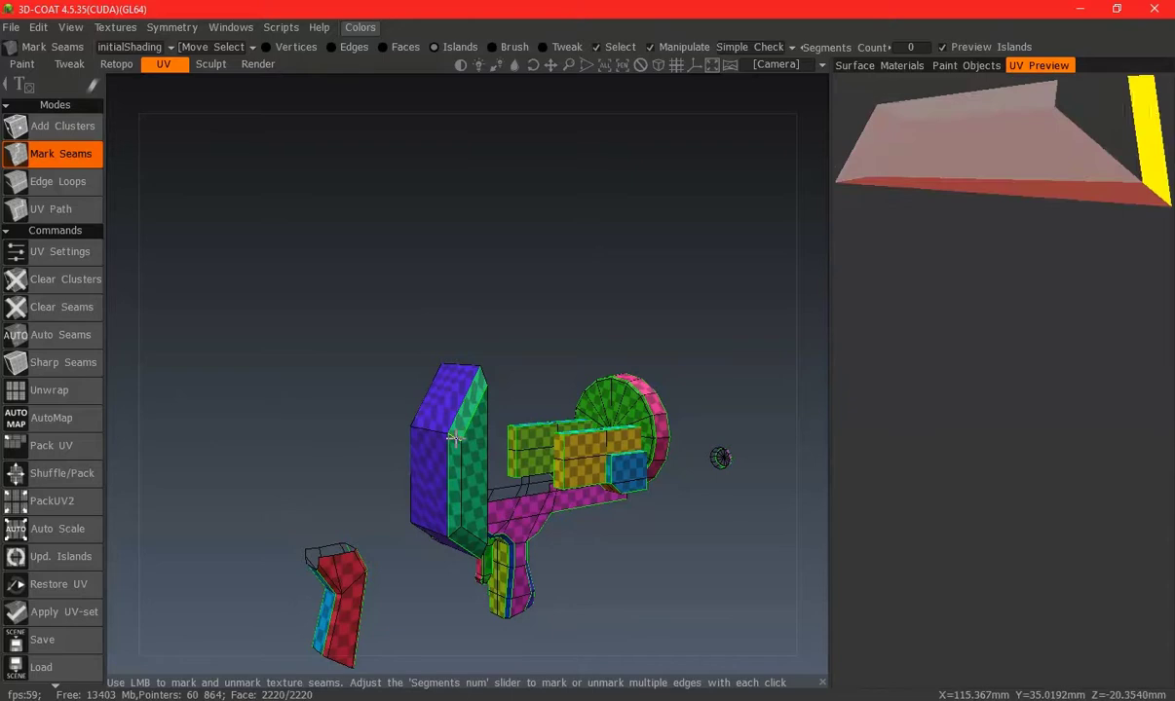
right_click_drag(469, 453, 419, 444)
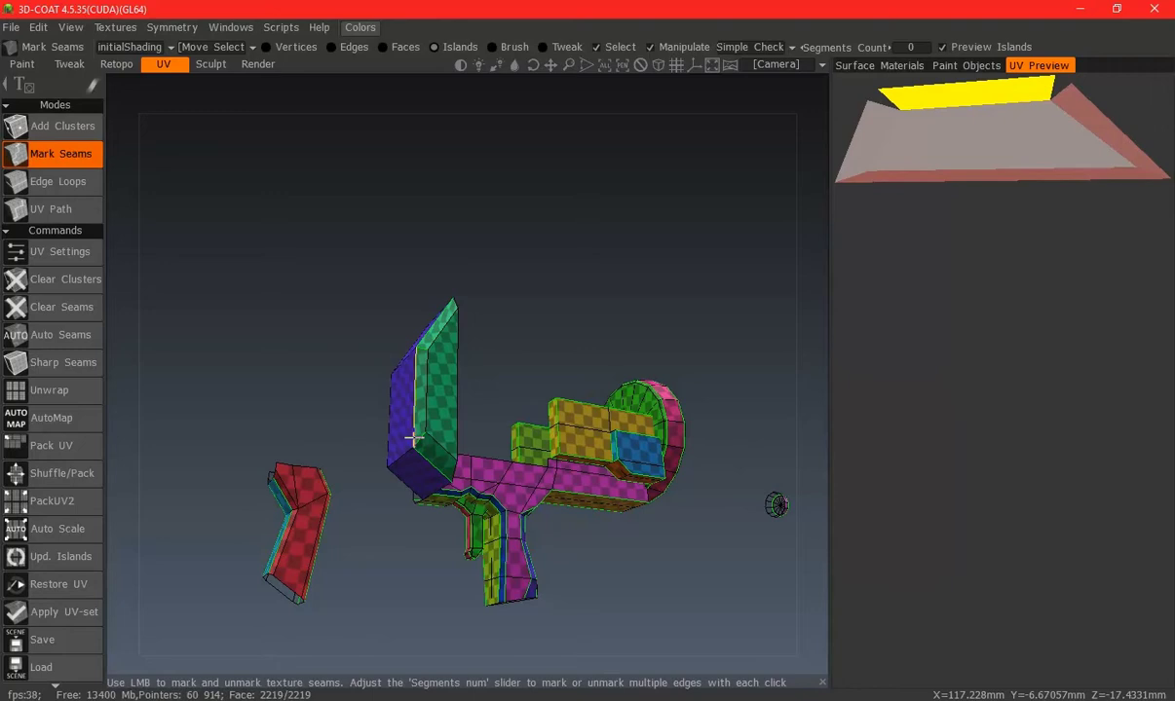
right_click_drag(439, 356, 408, 405)
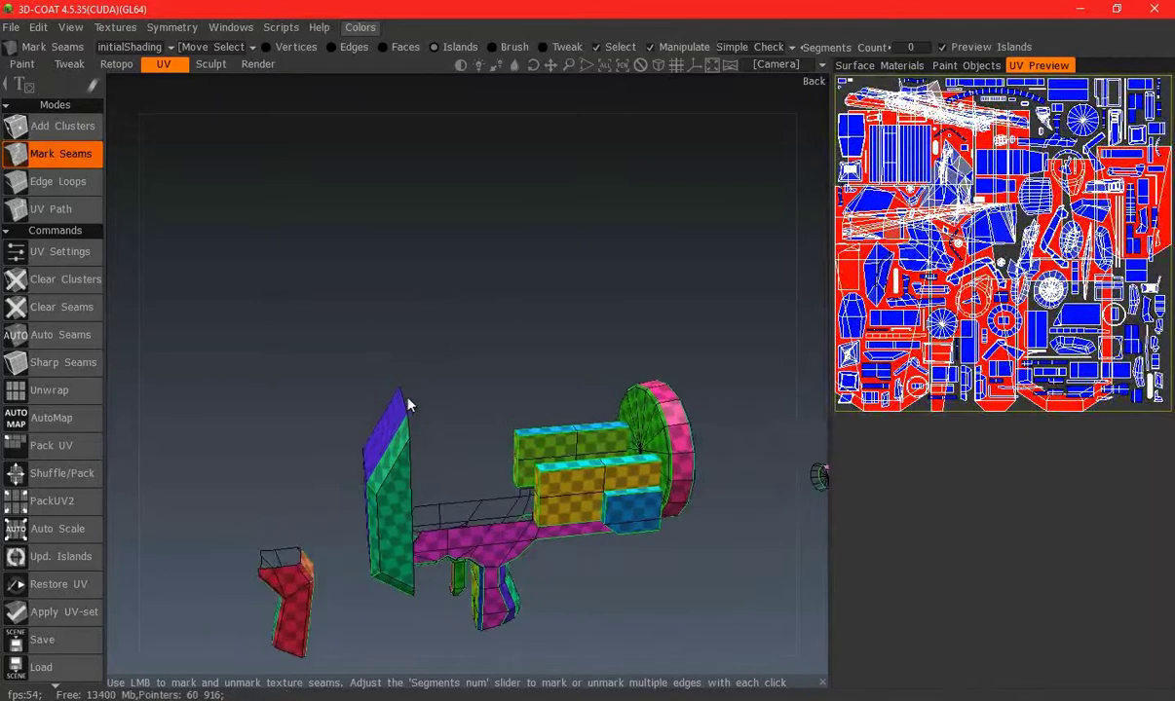
scroll(408, 405, "up", 2)
mouse_move(462, 506)
right_mouse_down()
mouse_move(348, 394)
mouse_move(276, 471)
right_mouse_up()
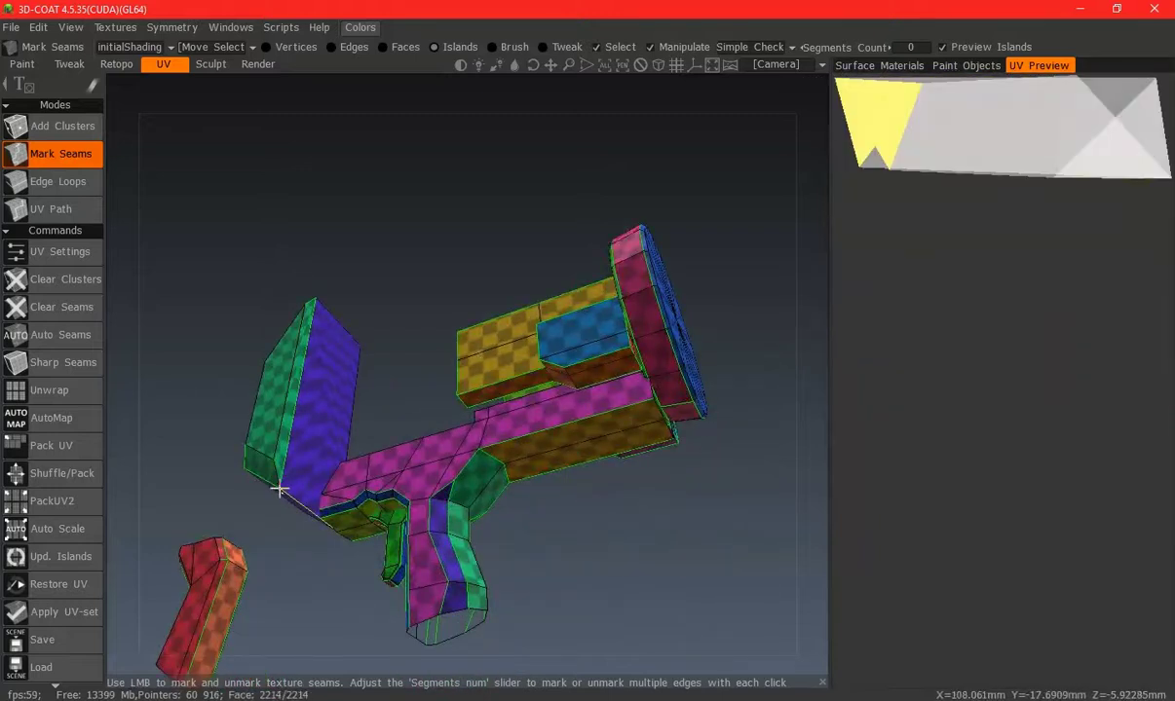
mouse_move(254, 419)
right_mouse_down()
mouse_move(534, 538)
mouse_move(566, 490)
right_mouse_up()
mouse_move(558, 591)
middle_mouse_down()
mouse_move(451, 448)
mouse_move(428, 388)
mouse_move(440, 367)
mouse_move(270, 352)
mouse_move(309, 400)
middle_mouse_up()
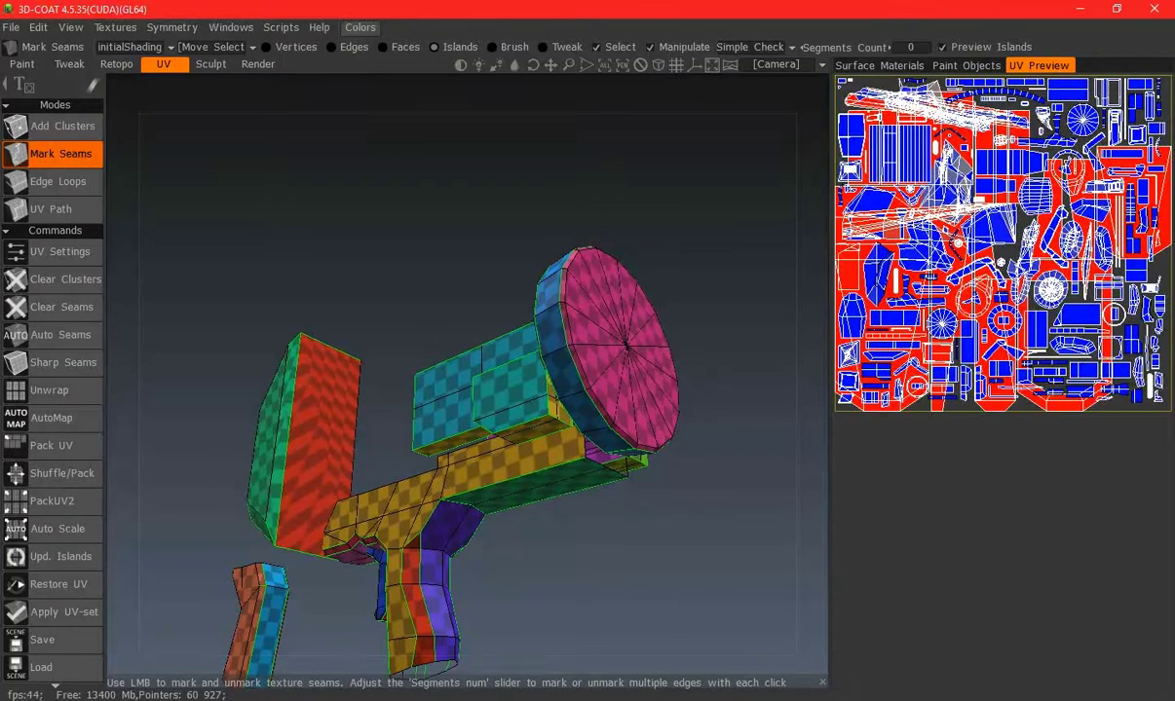
left_click(1108, 653)
middle_click_drag(495, 405, 575, 419)
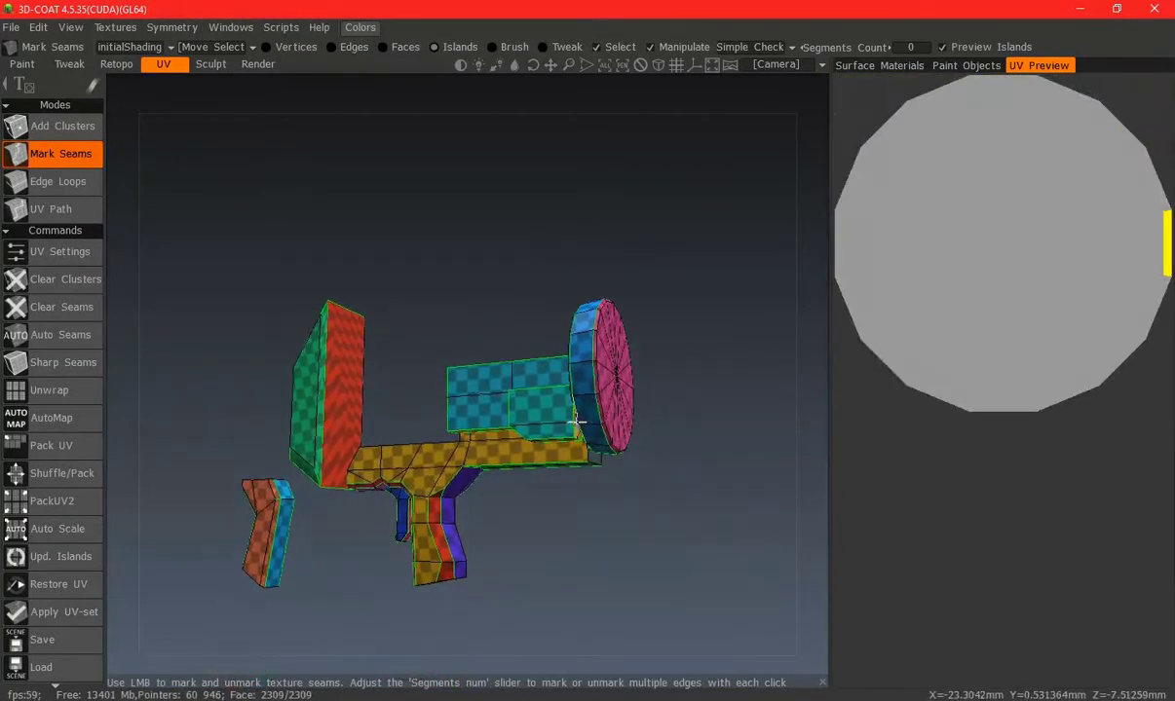
Bring up the Paint Objects list and seam an edge on the red vented block
left_click(962, 66)
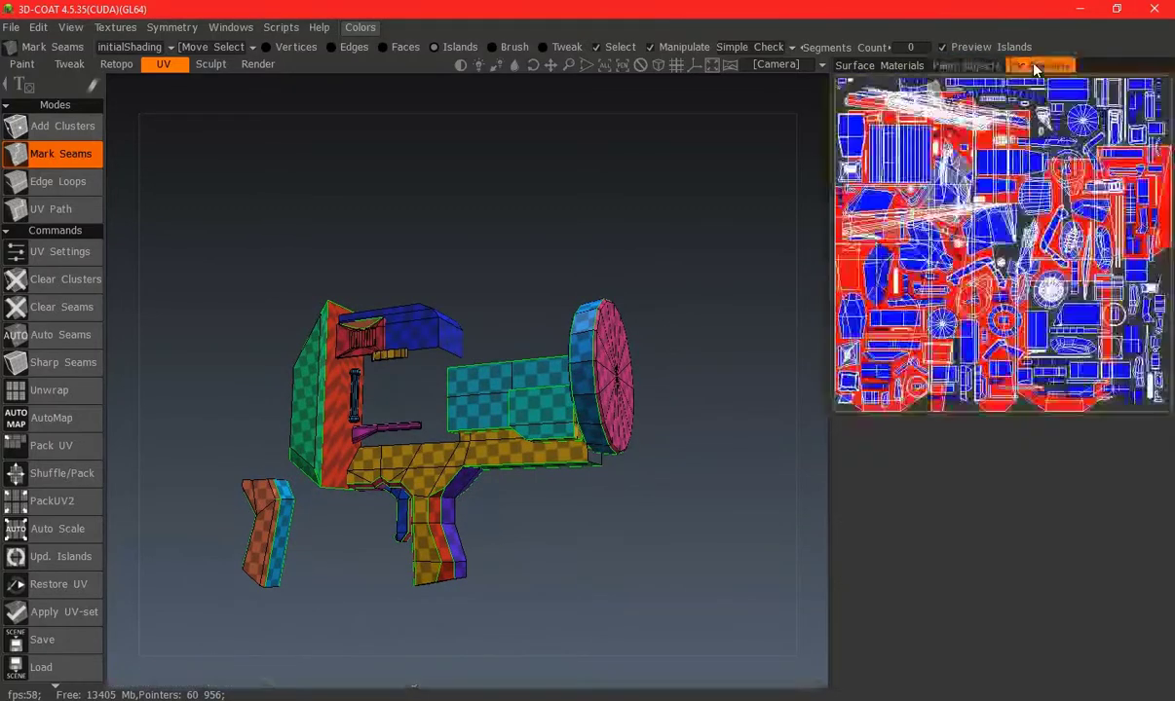
scroll(423, 322, "up", 3)
mouse_move(422, 322)
middle_mouse_down()
mouse_move(580, 348)
mouse_move(552, 340)
mouse_move(546, 304)
mouse_move(444, 352)
mouse_move(527, 318)
mouse_move(603, 249)
mouse_move(509, 287)
mouse_move(472, 372)
middle_mouse_up()
scroll(579, 349, "up", 3)
left_click(545, 304)
scroll(516, 276, "up", 2)
mouse_move(569, 276)
middle_mouse_down()
mouse_move(524, 413)
mouse_move(504, 274)
mouse_move(381, 437)
middle_mouse_up()
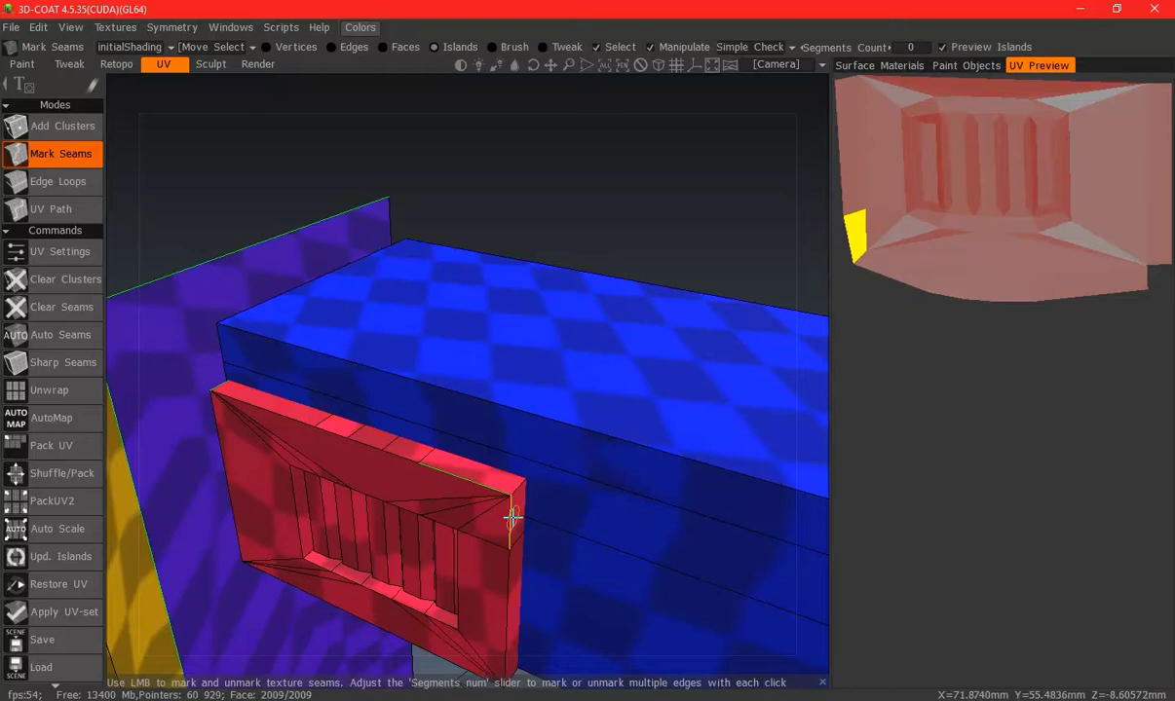
Seam the red vent panel's top rim, recessed slat area and bevelled frame as separate islands
mouse_move(517, 519)
middle_mouse_down()
mouse_move(473, 424)
mouse_move(495, 379)
mouse_move(458, 369)
middle_mouse_up()
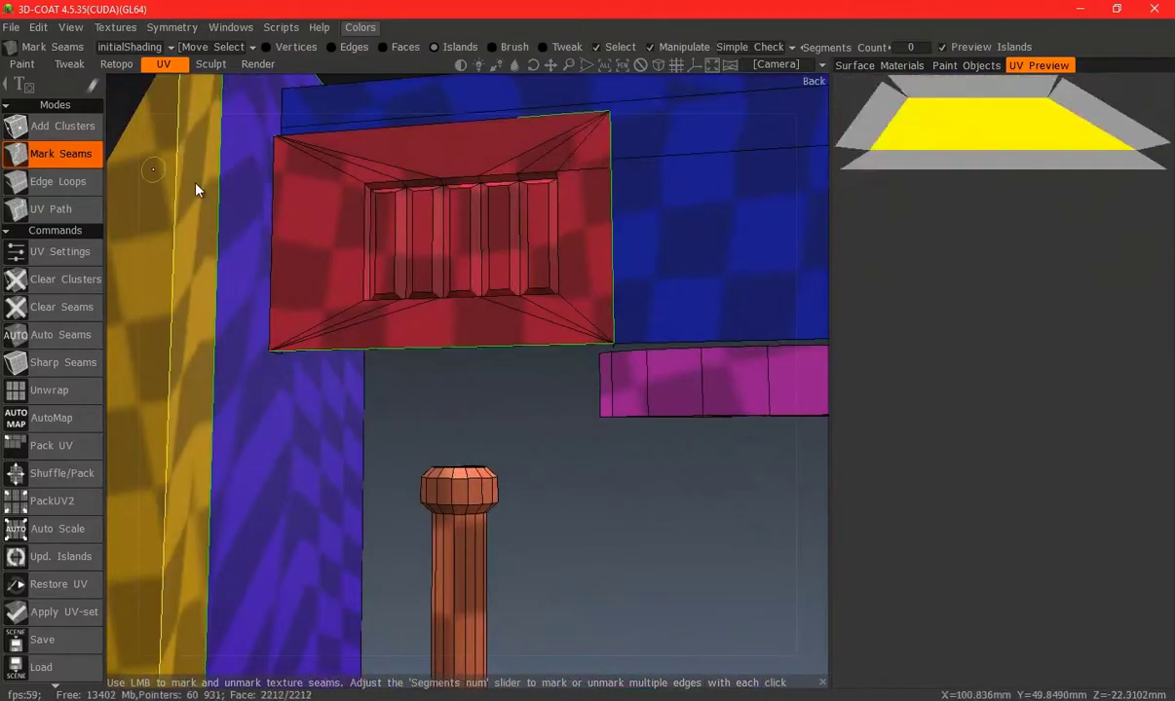
left_click(268, 192)
middle_click_drag(319, 197, 333, 349)
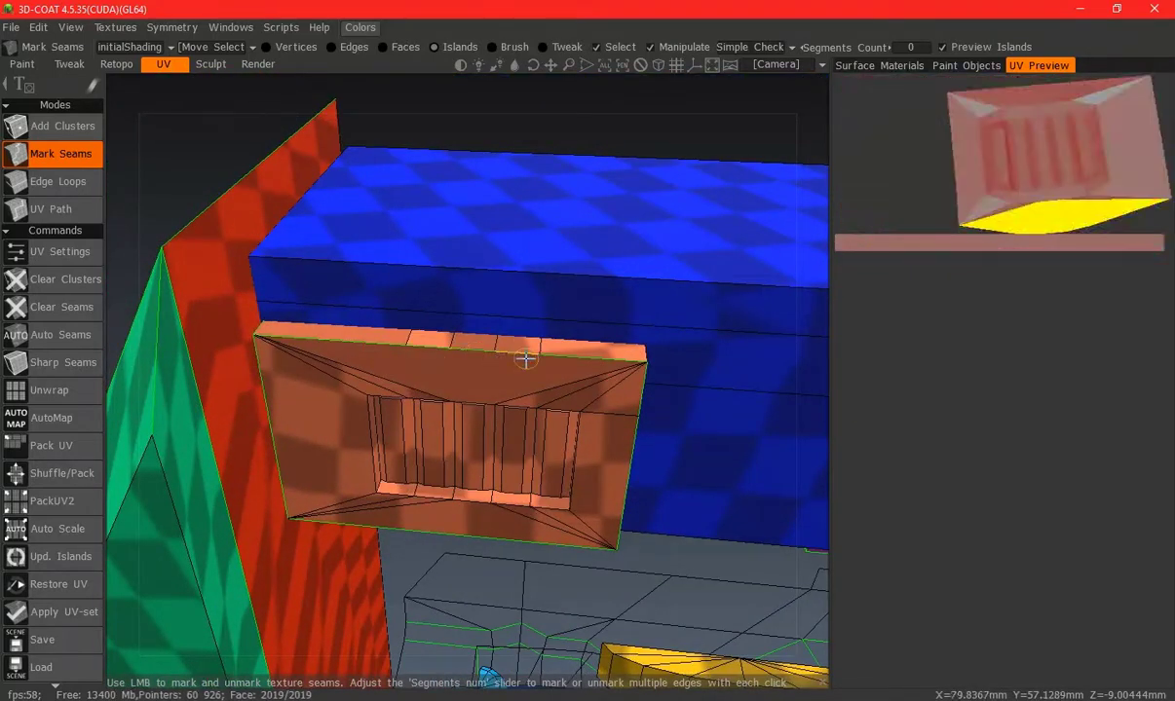
left_click(529, 349)
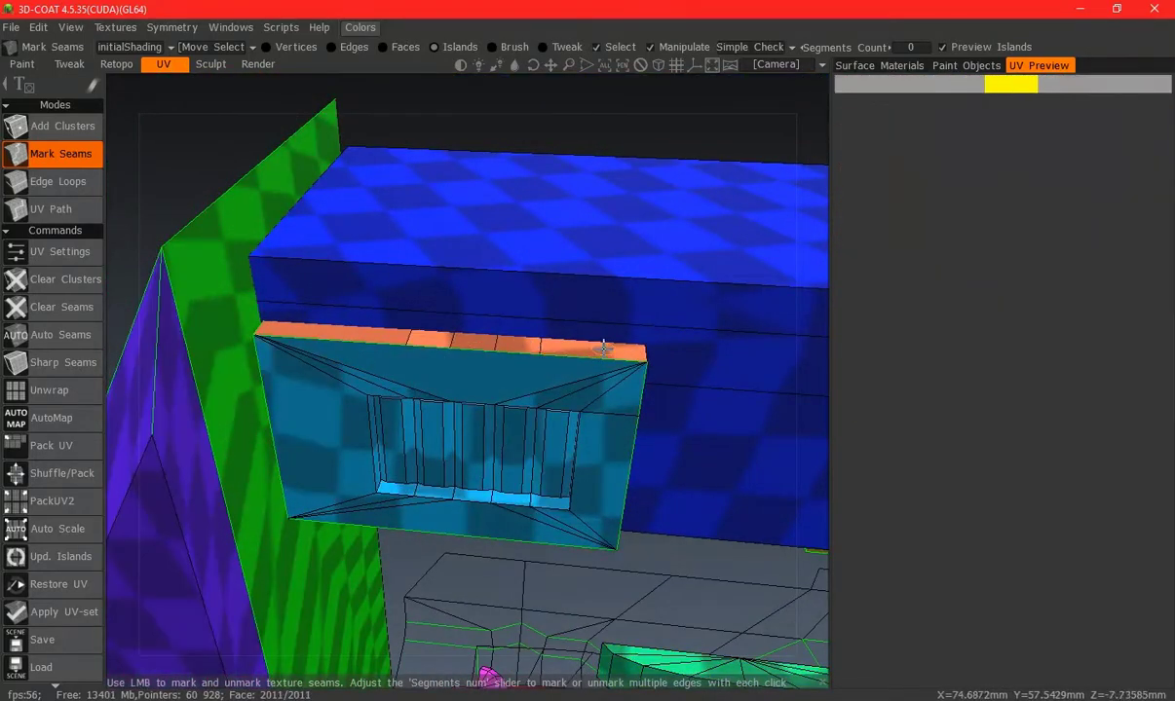
mouse_move(566, 349)
middle_mouse_down()
mouse_move(480, 317)
mouse_move(471, 354)
mouse_move(405, 318)
middle_mouse_up()
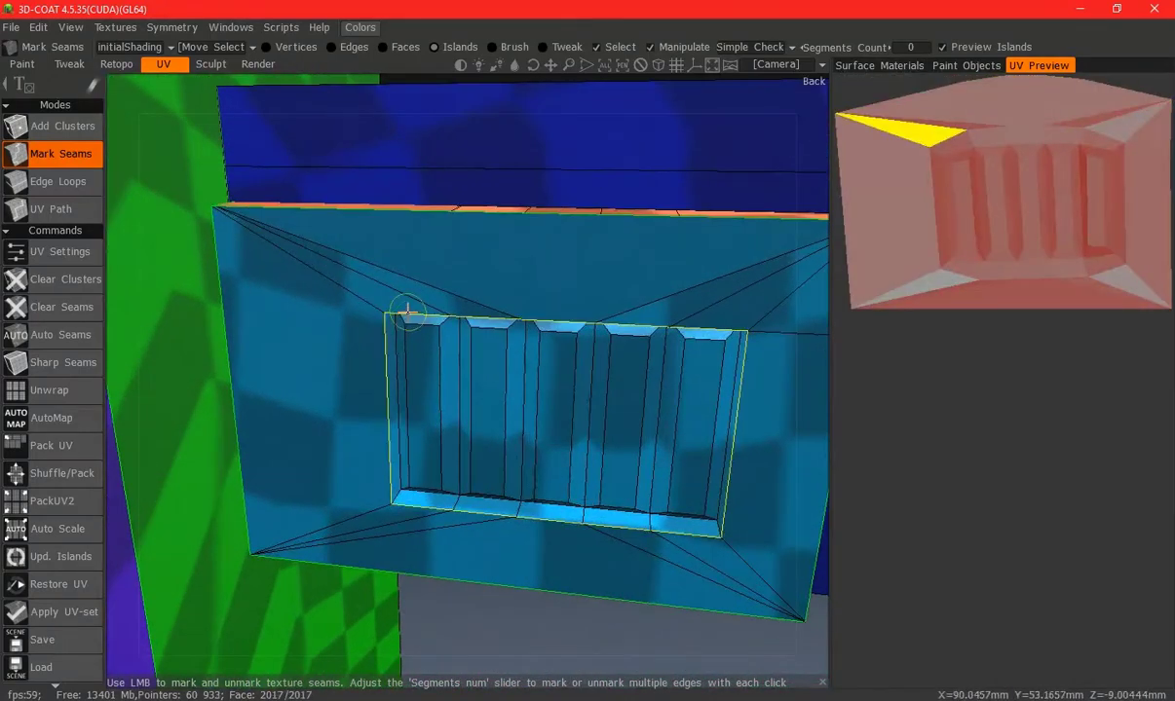
left_click(407, 309)
mouse_move(472, 400)
middle_mouse_down()
mouse_move(430, 356)
mouse_move(373, 458)
middle_mouse_up()
scroll(430, 356, "up", 3)
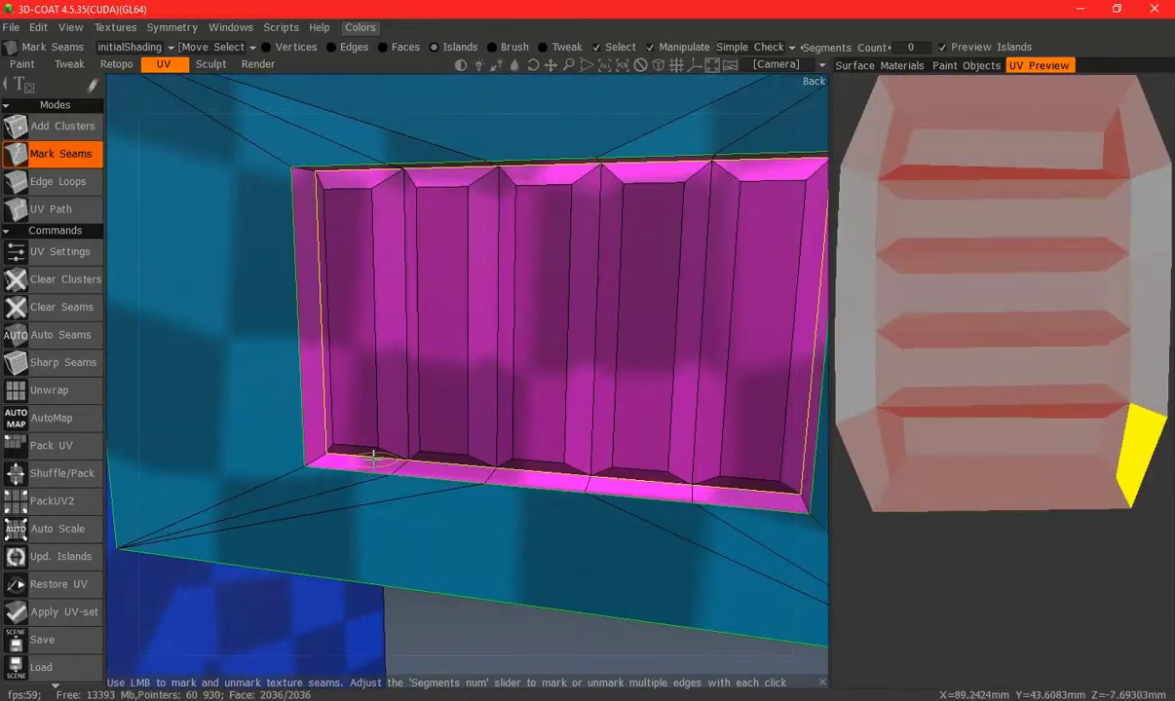
left_click(373, 458)
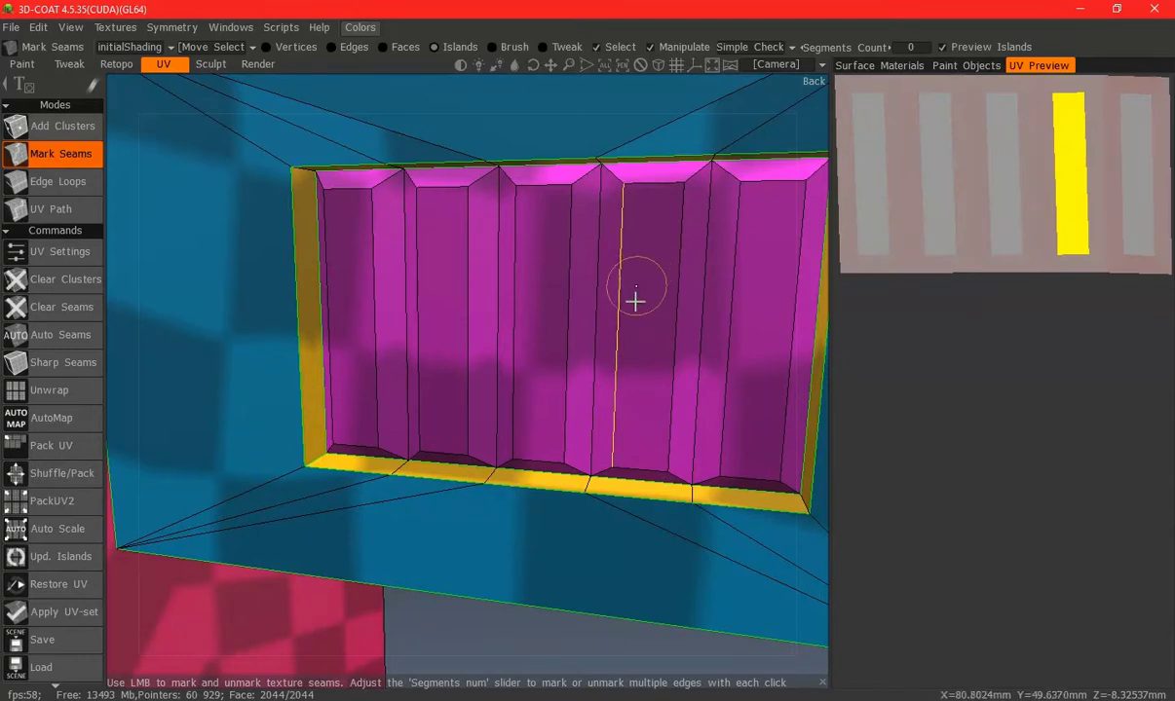
Zoom out to the whole part and seam an edge of the blue block
scroll(635, 302, "down", 2)
scroll(671, 320, "down", 4)
mouse_move(621, 296)
middle_mouse_down()
mouse_move(603, 270)
mouse_move(477, 336)
middle_mouse_up()
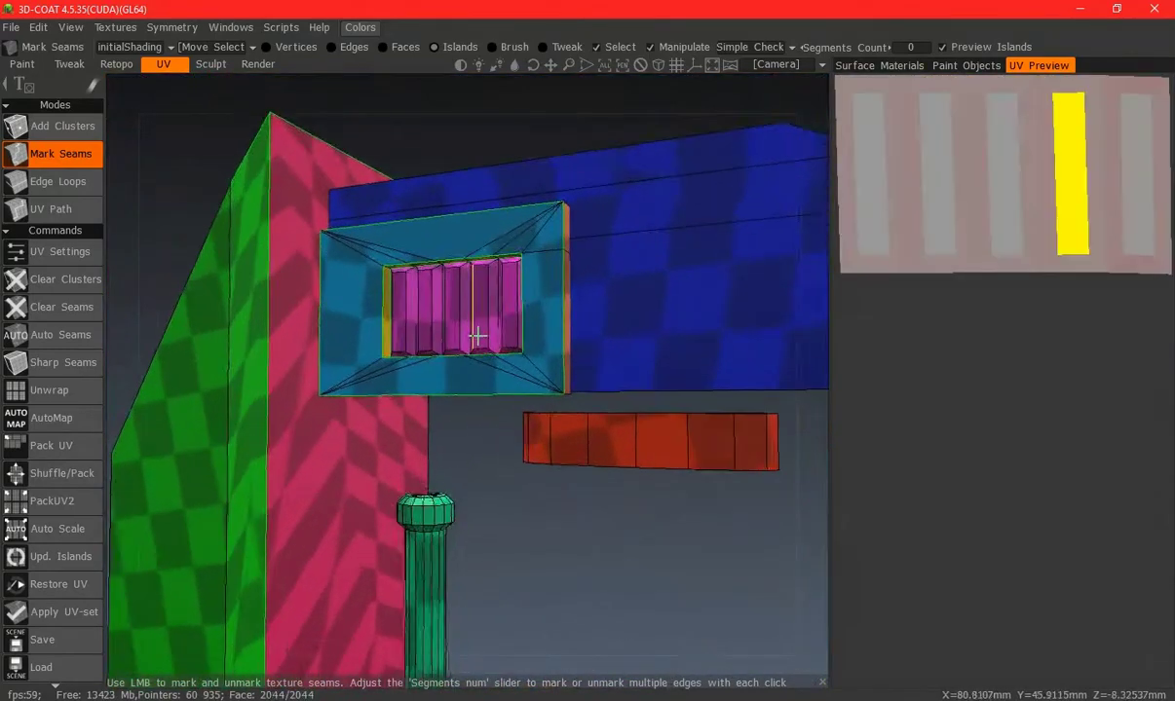
scroll(457, 419, "down", 5)
mouse_move(461, 416)
middle_mouse_down()
mouse_move(401, 382)
mouse_move(435, 429)
middle_mouse_up()
scroll(438, 430, "up", 3)
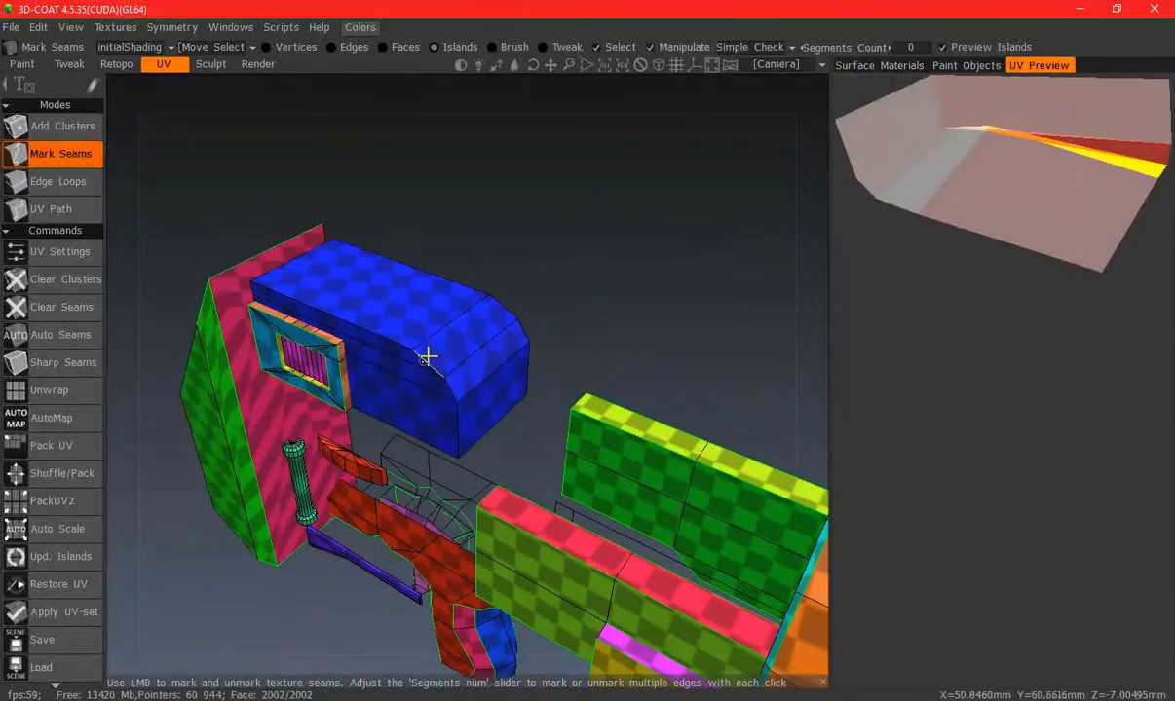
left_click(383, 343)
Seam the curved green part along its top and bottom edges
mouse_move(387, 362)
middle_mouse_down()
mouse_move(427, 384)
mouse_move(506, 388)
mouse_move(521, 453)
middle_mouse_up()
scroll(526, 458, "up", 2)
scroll(545, 482, "up", 2)
scroll(544, 582, "up", 2)
left_click(544, 582)
scroll(546, 525, "down", 2)
mouse_move(545, 498)
middle_mouse_down()
mouse_move(492, 359)
mouse_move(469, 377)
middle_mouse_up()
left_click(426, 223)
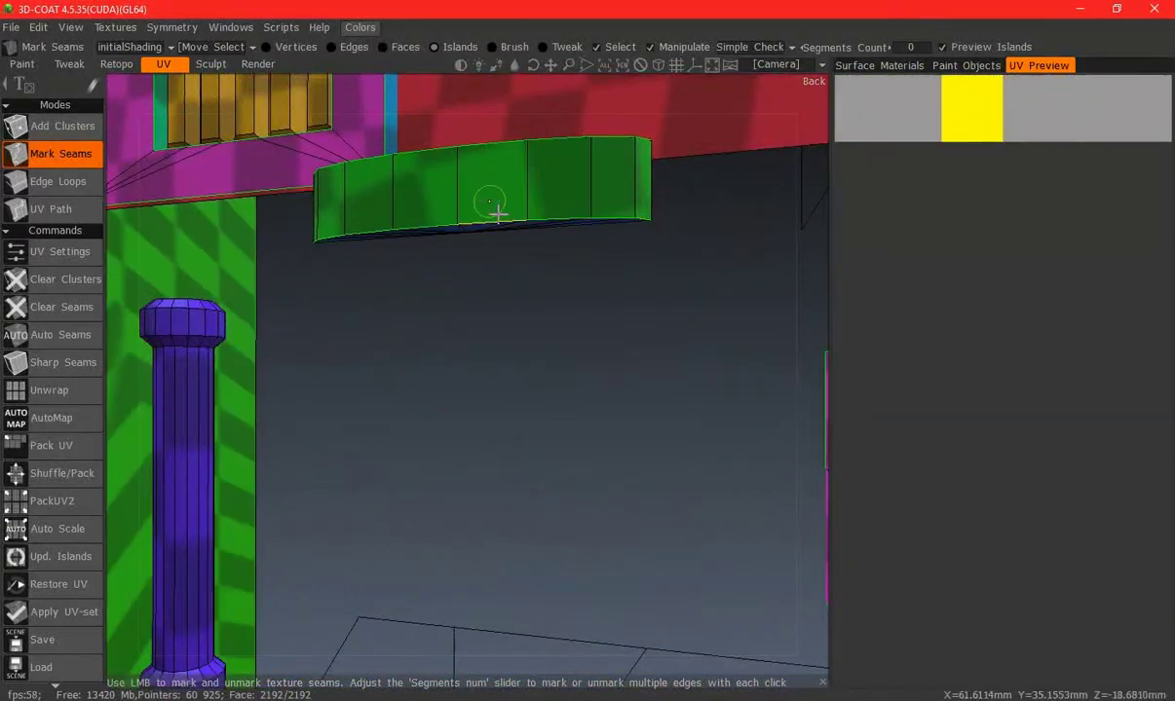
Close in on the pillar and seam around the lower edge of its top cap
scroll(477, 253, "down", 3)
mouse_move(462, 294)
middle_mouse_down()
mouse_move(462, 321)
mouse_move(464, 278)
middle_mouse_up()
scroll(474, 331, "up", 3)
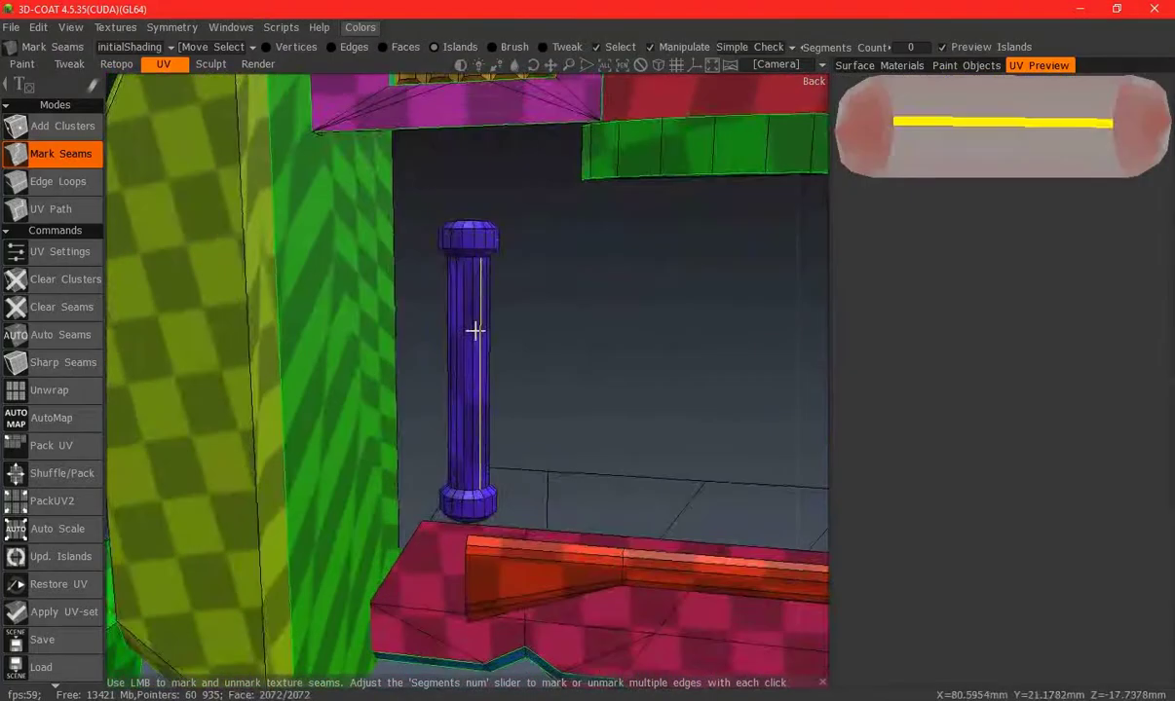
scroll(458, 336, "up", 1)
scroll(429, 312, "up", 2)
scroll(414, 326, "up", 2)
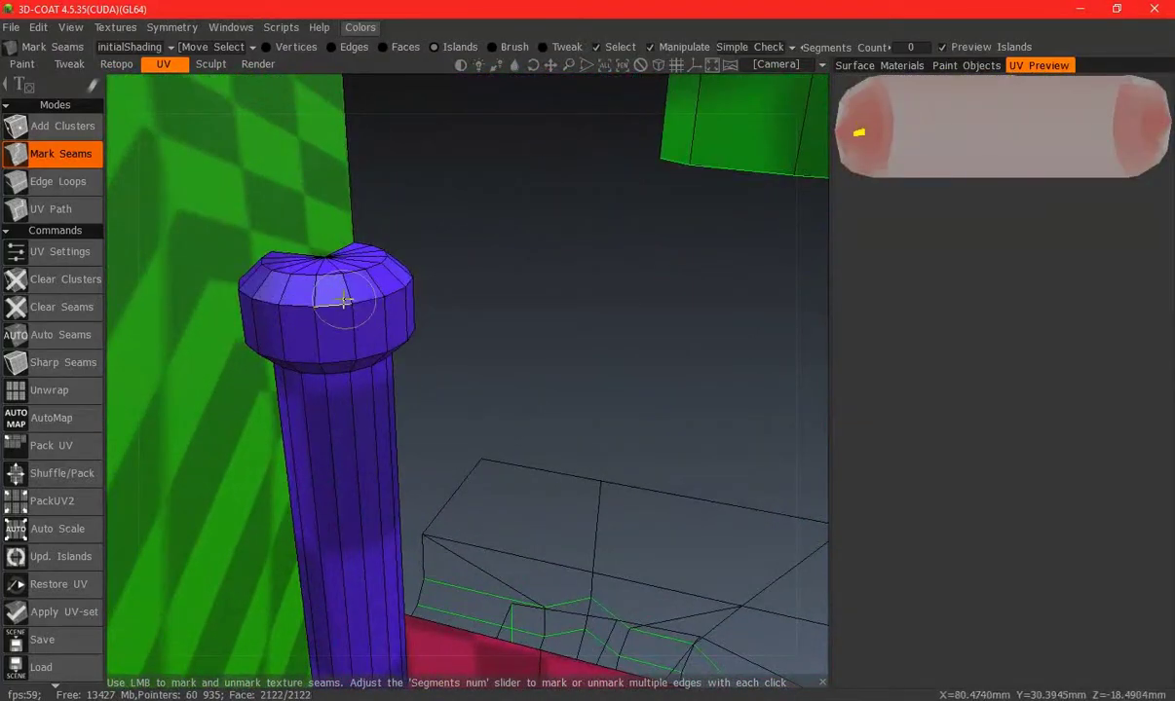
mouse_move(361, 307)
middle_mouse_down()
mouse_move(380, 241)
mouse_move(399, 289)
middle_mouse_up()
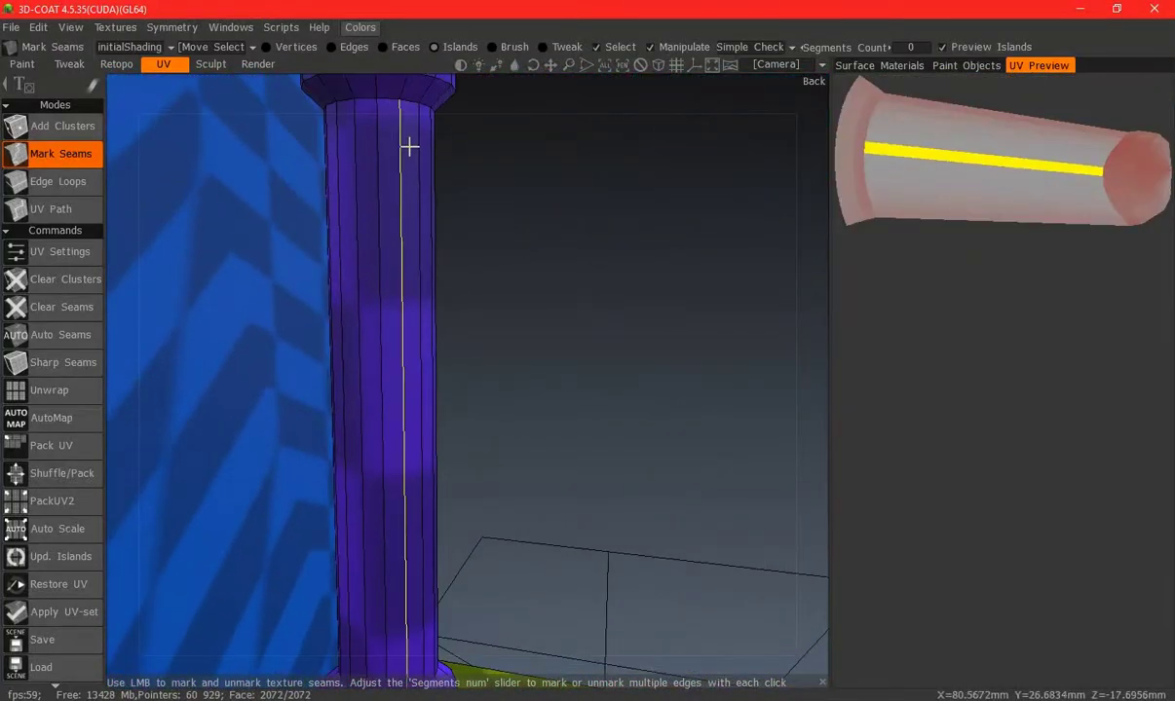
middle_click_drag(408, 146, 404, 200)
left_click(392, 214)
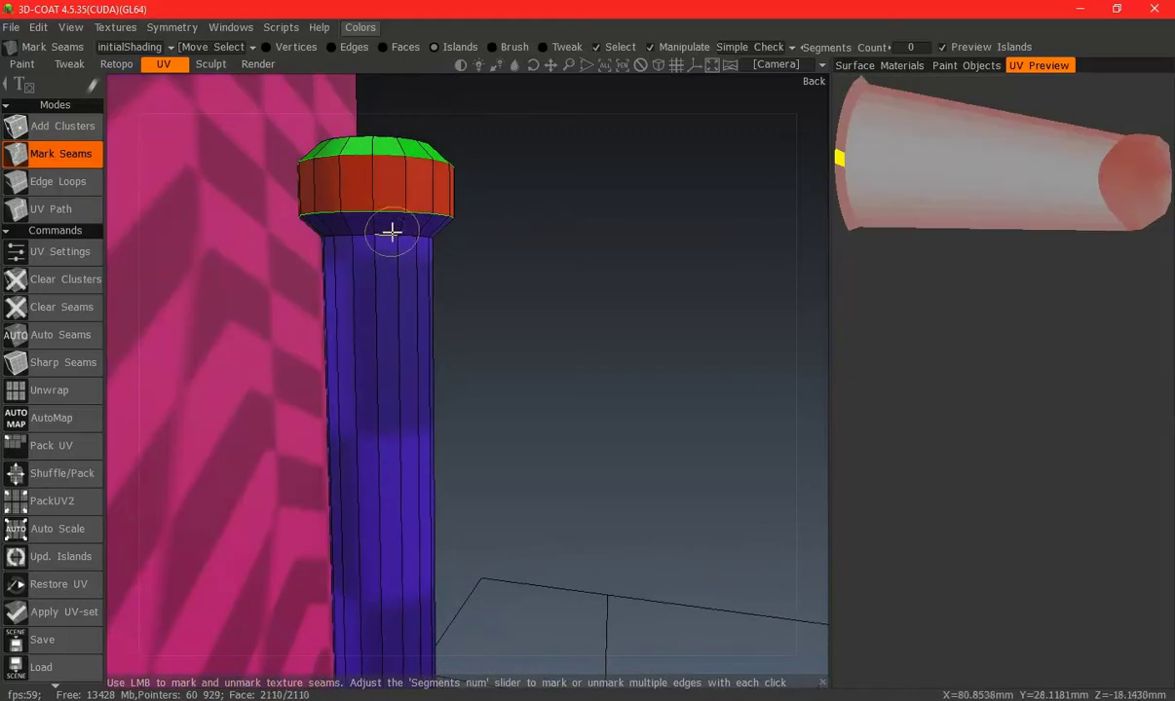
left_click(390, 231)
Seam the pillar's base ring so it splits into its own island
mouse_move(440, 310)
middle_mouse_down()
mouse_move(467, 385)
mouse_move(400, 290)
mouse_move(392, 310)
middle_mouse_up()
left_click(371, 413)
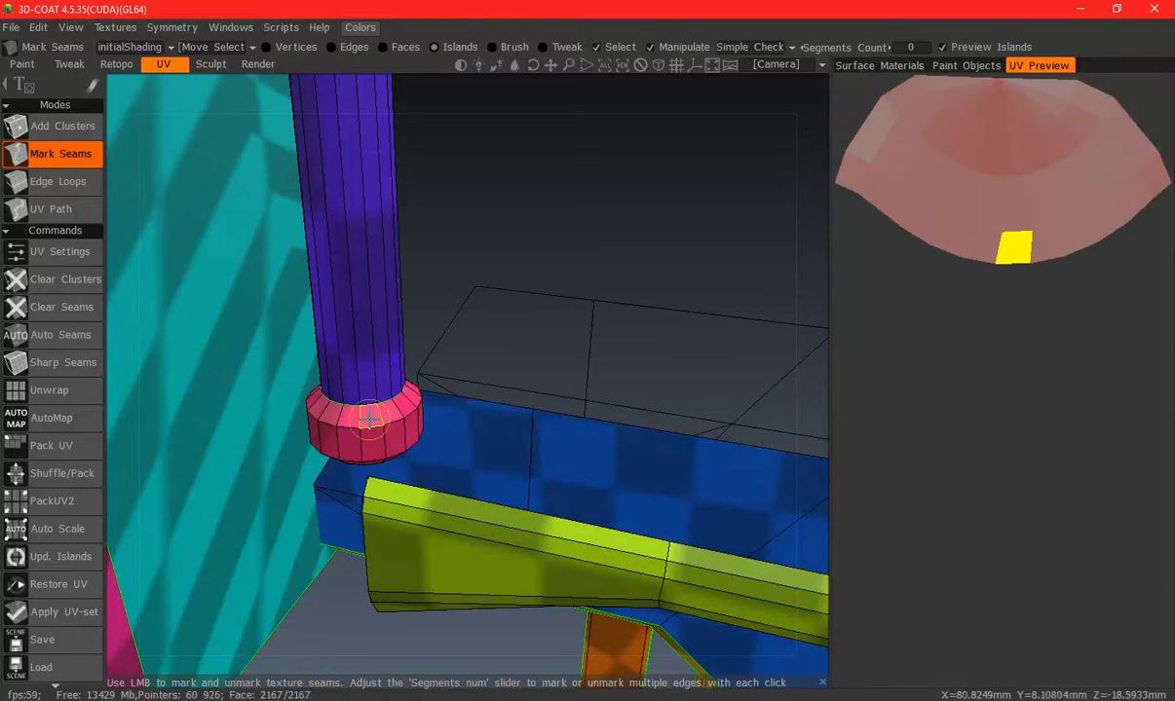
left_click(369, 424)
mouse_move(368, 424)
middle_mouse_down()
mouse_move(352, 349)
mouse_move(372, 184)
mouse_move(407, 171)
mouse_move(408, 252)
mouse_move(546, 288)
mouse_move(451, 325)
mouse_move(501, 343)
mouse_move(493, 370)
mouse_move(414, 375)
middle_mouse_up()
left_click(398, 256)
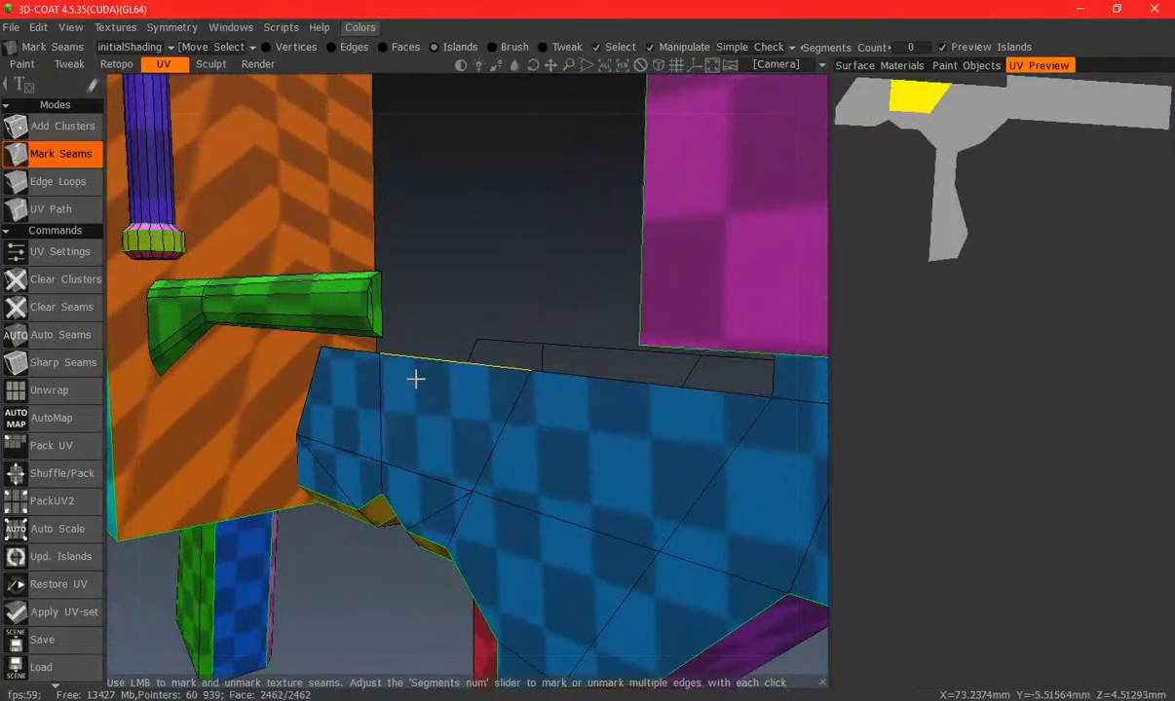
Seam edges on the green handle, then bring up the Paint Objects list
left_click(366, 333)
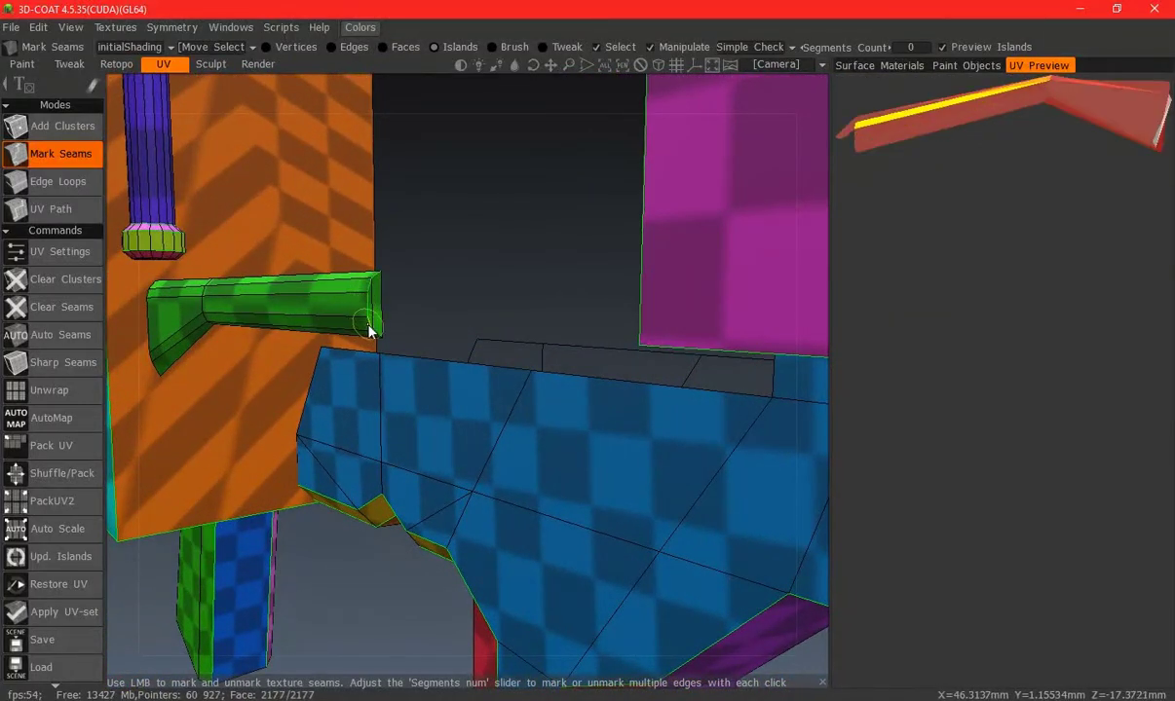
mouse_move(372, 317)
middle_mouse_down()
mouse_move(361, 319)
mouse_move(639, 353)
mouse_move(619, 336)
mouse_move(653, 255)
mouse_move(543, 317)
mouse_move(277, 301)
mouse_move(441, 220)
mouse_move(451, 282)
mouse_move(540, 238)
mouse_move(585, 333)
mouse_move(569, 233)
mouse_move(545, 242)
mouse_move(682, 156)
middle_mouse_up()
left_click(593, 334)
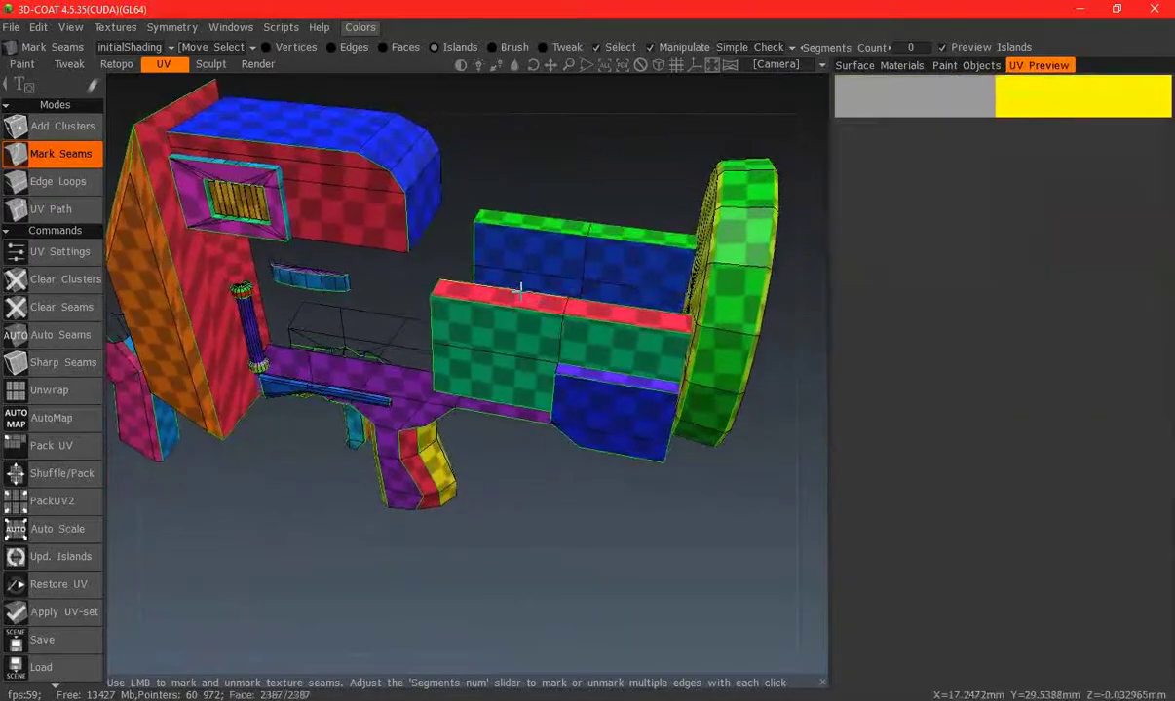
left_click(966, 65)
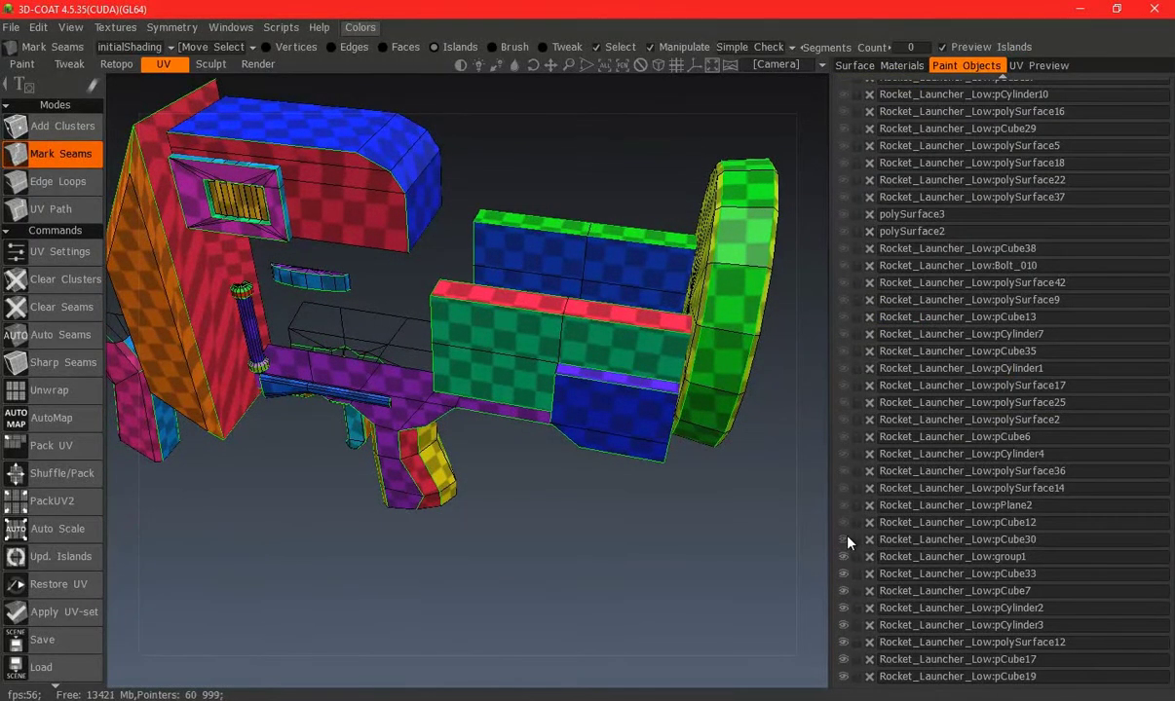
Hide and reshow pCube30, then return to the UV Preview of the atlas
left_click(843, 539)
scroll(629, 347, "down", 3)
left_click(843, 540)
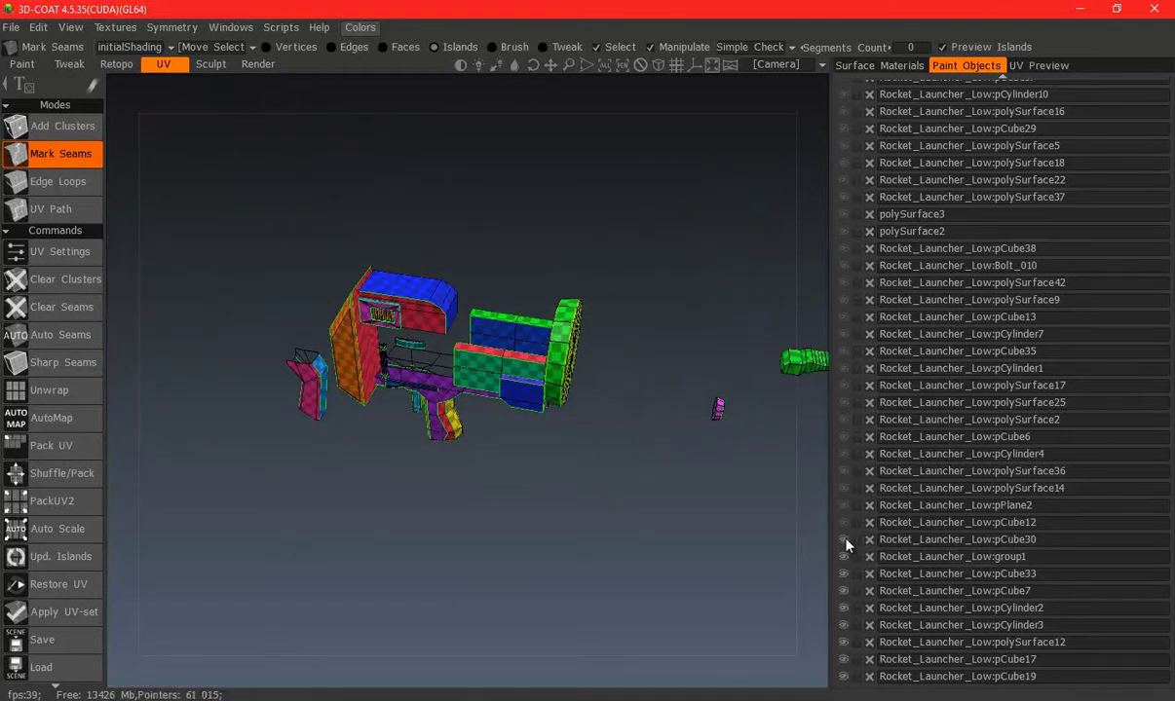
mouse_move(701, 399)
middle_mouse_down()
mouse_move(611, 357)
mouse_move(380, 349)
middle_mouse_up()
left_click(1039, 66)
mouse_move(553, 318)
left_mouse_down()
mouse_move(650, 383)
mouse_move(542, 328)
mouse_move(390, 292)
left_mouse_up()
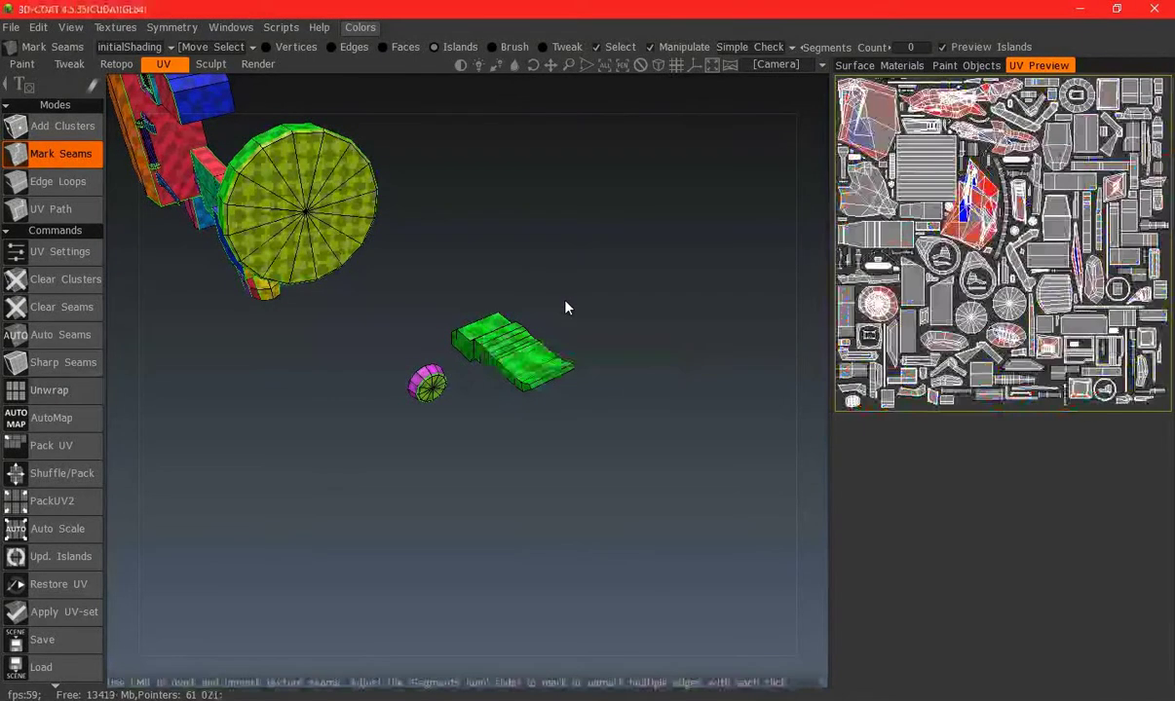
Orbit to the box's end face, seam its edges into a separate island, then open the object list
scroll(584, 331, "up", 3)
scroll(440, 402, "up", 3)
scroll(440, 402, "up", 4)
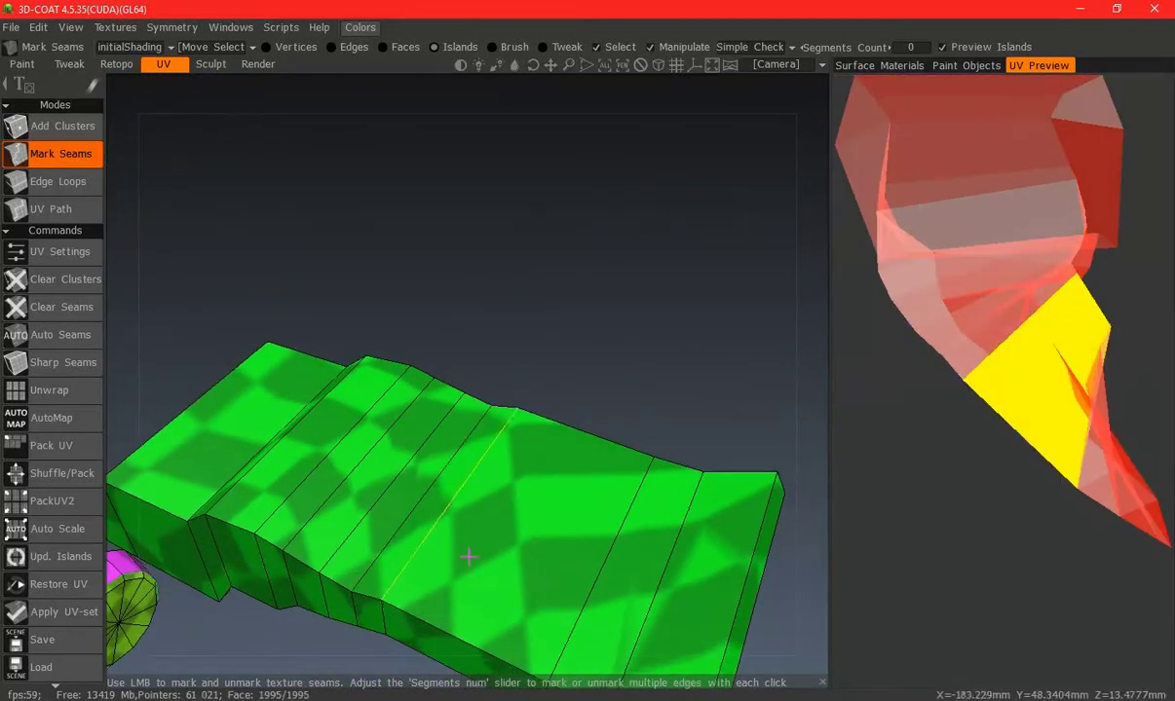
mouse_move(436, 611)
middle_mouse_down()
mouse_move(477, 329)
mouse_move(449, 305)
mouse_move(614, 367)
middle_mouse_up()
mouse_move(740, 376)
middle_mouse_down()
mouse_move(551, 354)
mouse_move(231, 231)
middle_mouse_up()
mouse_move(256, 333)
middle_mouse_down()
mouse_move(603, 347)
mouse_move(387, 349)
mouse_move(464, 315)
mouse_move(368, 322)
middle_mouse_up()
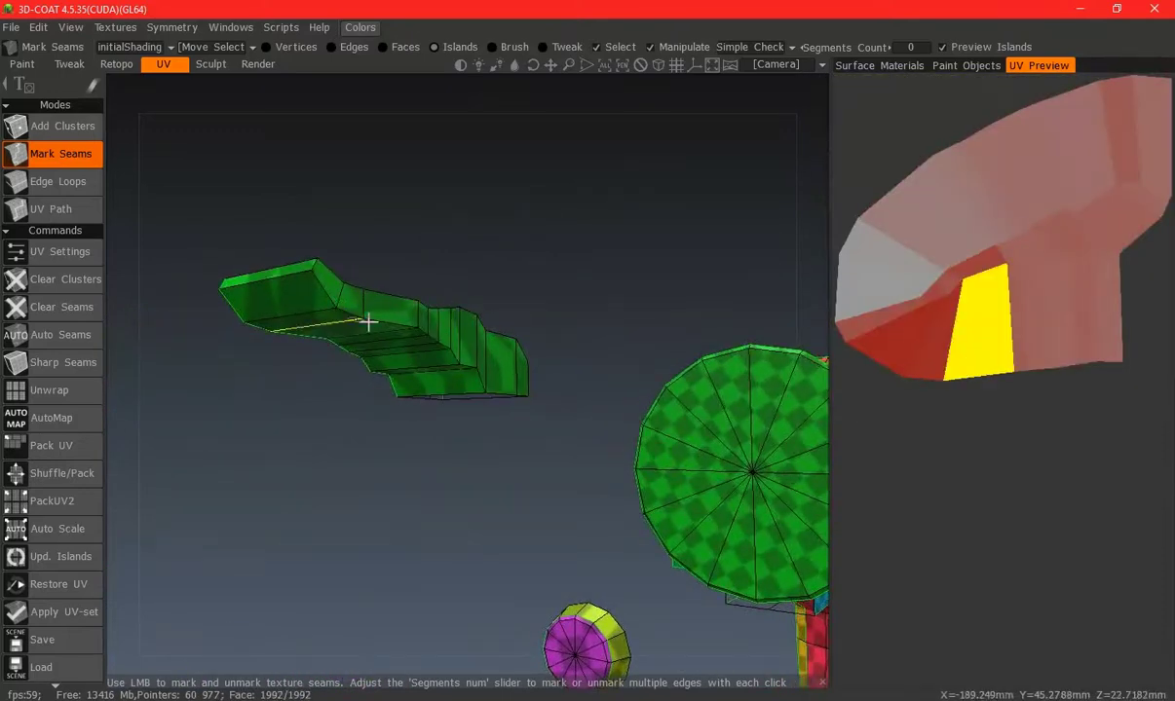
mouse_move(316, 273)
mouse_move(451, 343)
middle_mouse_down()
mouse_move(514, 341)
mouse_move(333, 342)
mouse_move(330, 377)
mouse_move(640, 390)
mouse_move(534, 353)
mouse_move(609, 344)
middle_mouse_up()
mouse_move(520, 339)
middle_mouse_down()
mouse_move(548, 414)
mouse_move(530, 358)
middle_mouse_up()
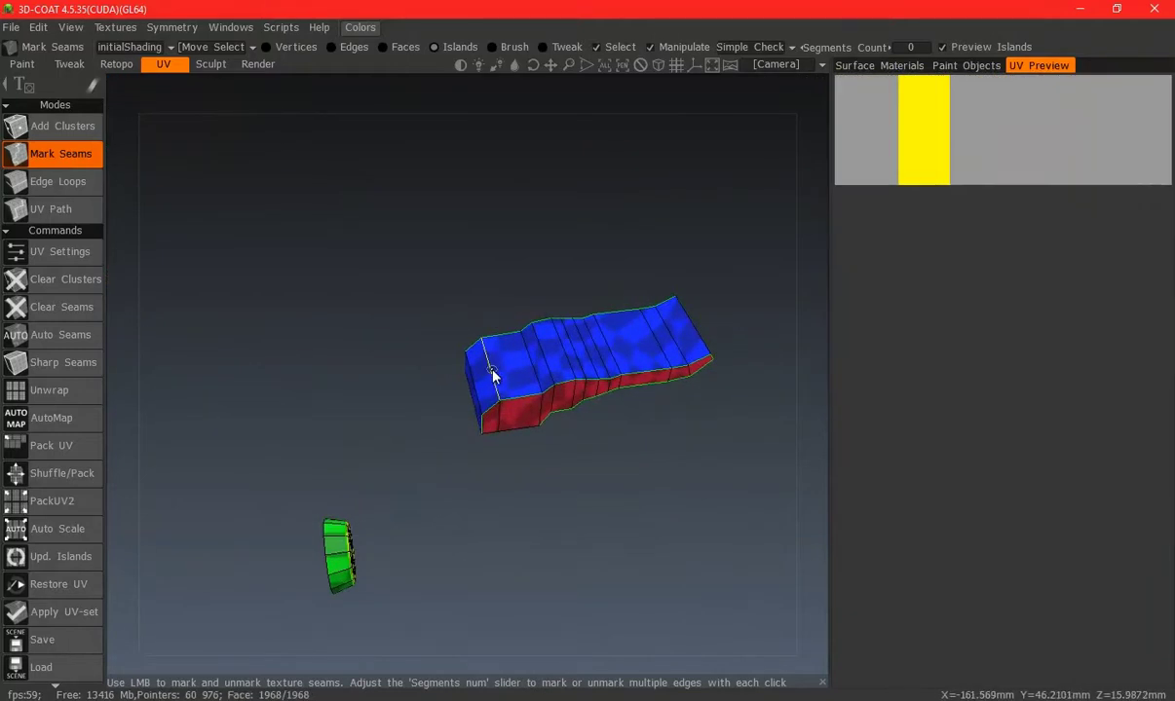
left_click(492, 377)
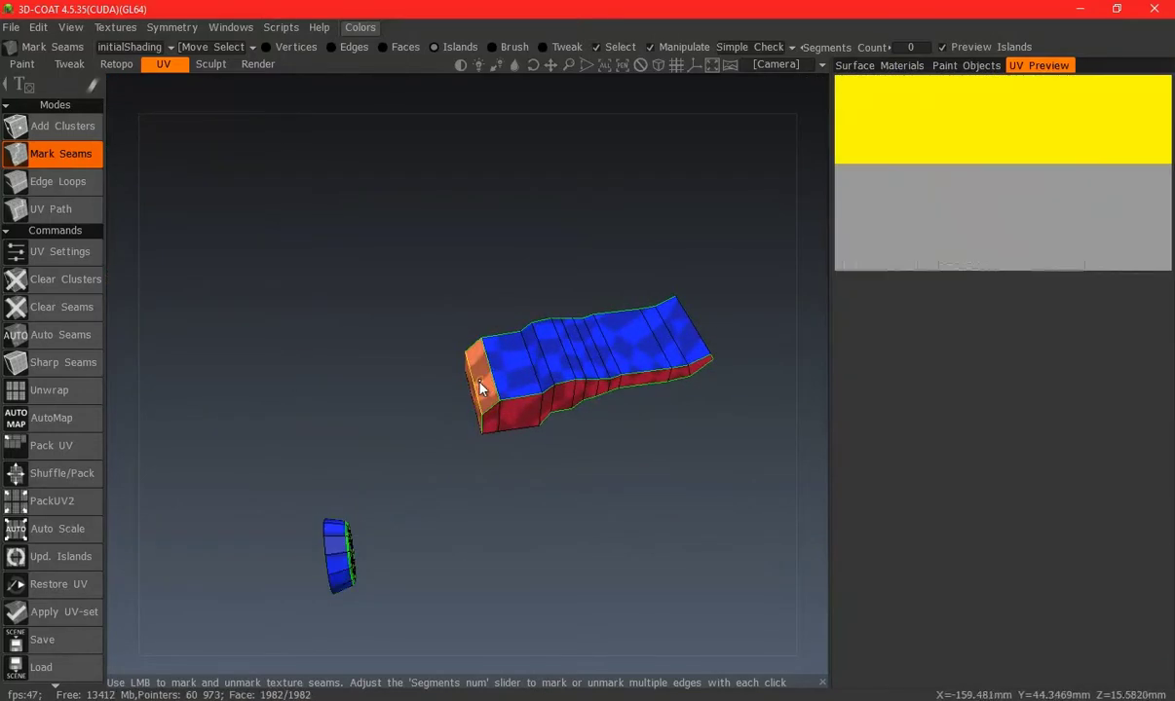
left_click(479, 387)
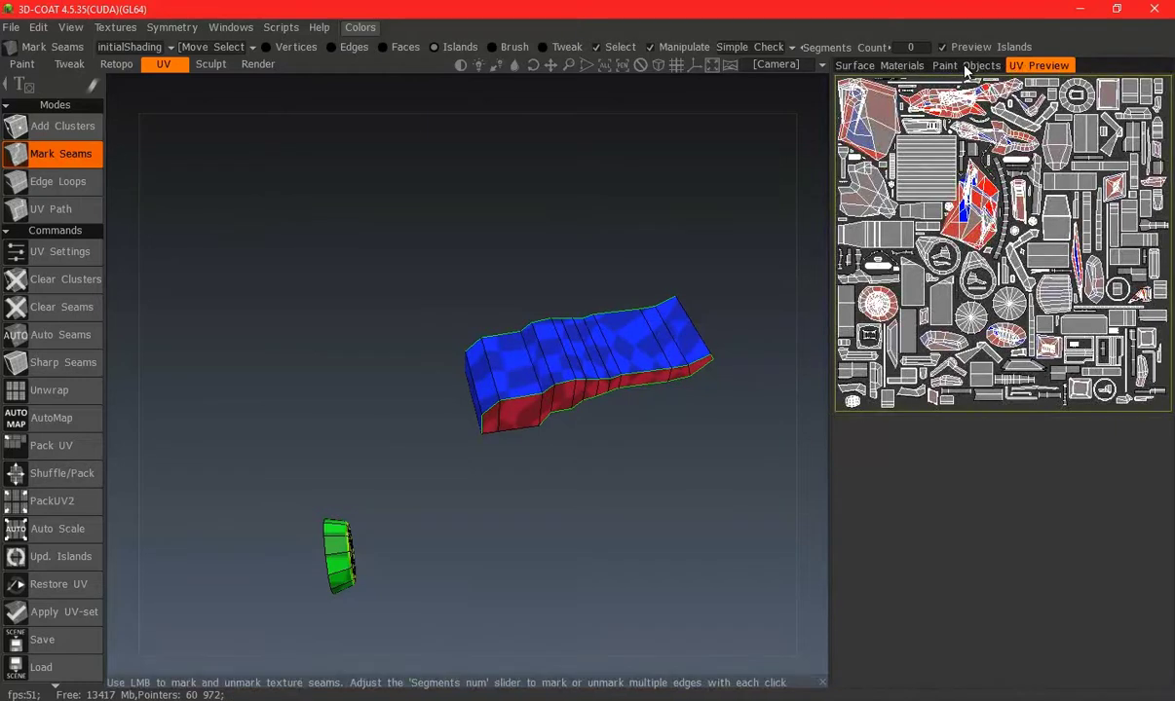
left_click(967, 65)
Unhide pCube12, orbit to the back view and check the UV preview
left_click(844, 523)
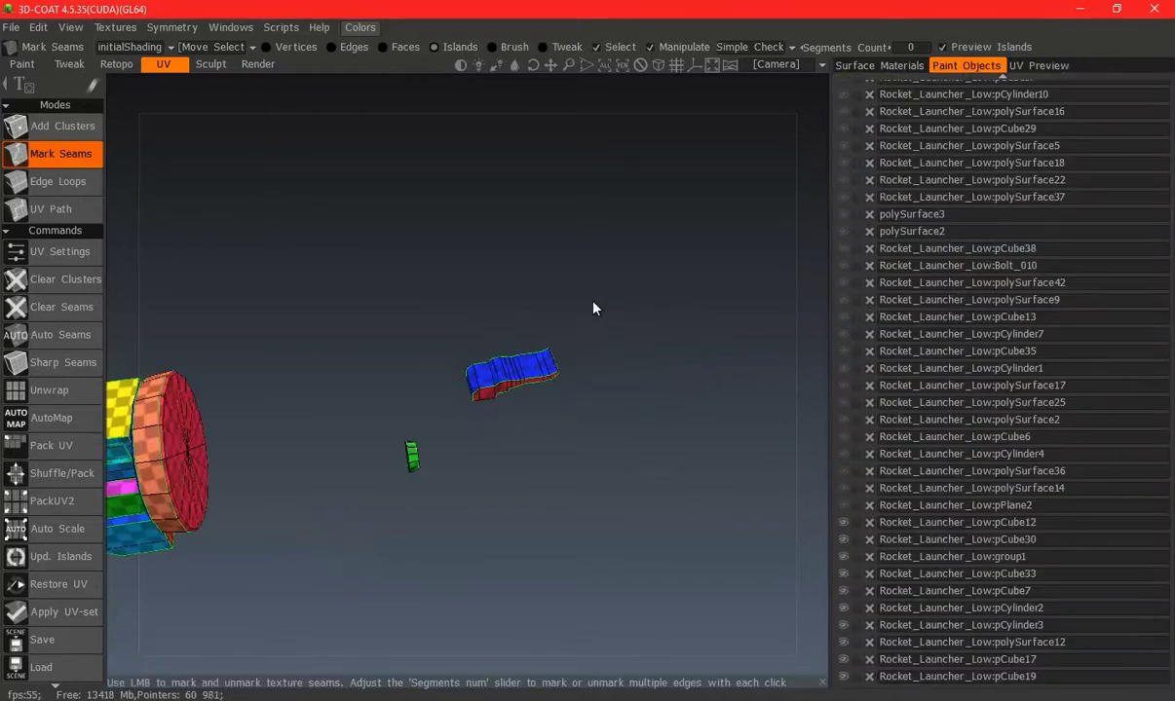
mouse_move(719, 267)
left_mouse_down()
mouse_move(632, 315)
mouse_move(634, 390)
left_mouse_up()
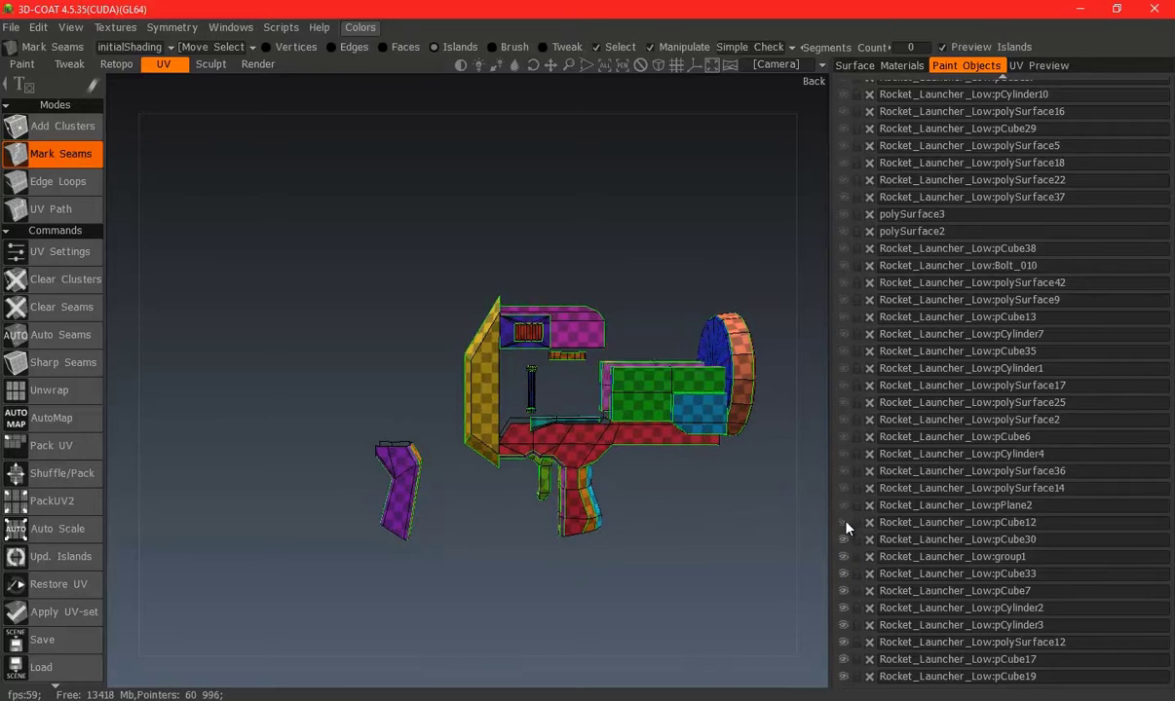
scroll(604, 370, "up", 2)
scroll(551, 399, "up", 5)
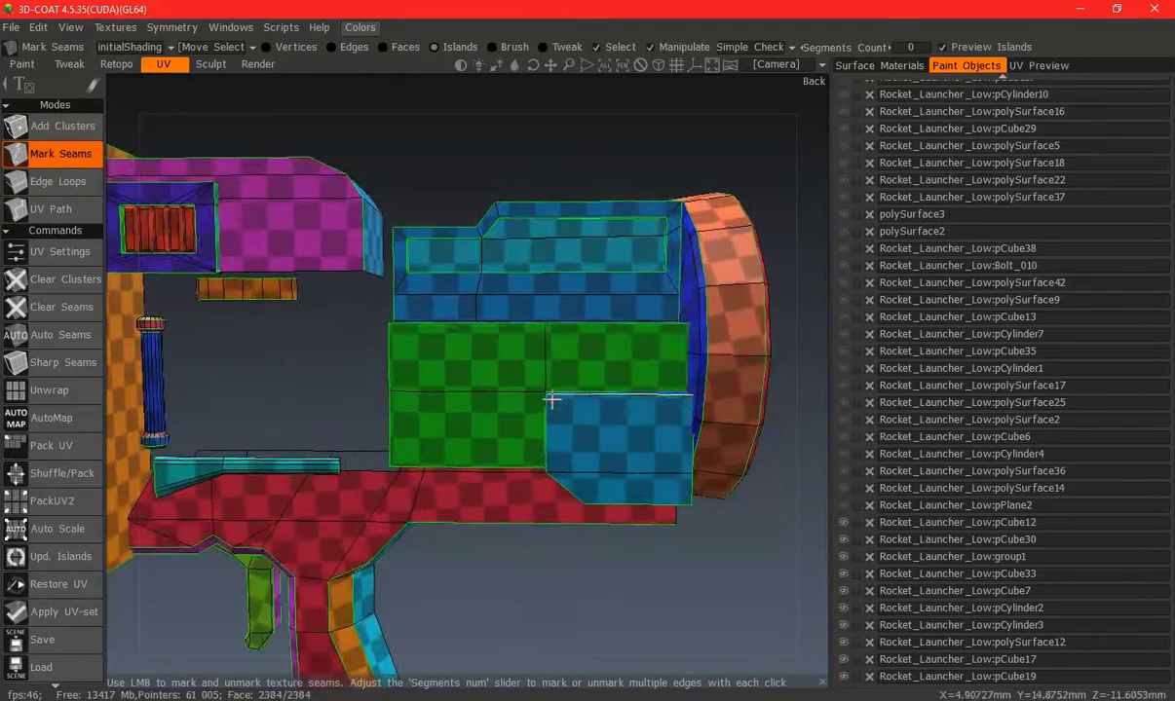
left_click(1032, 66)
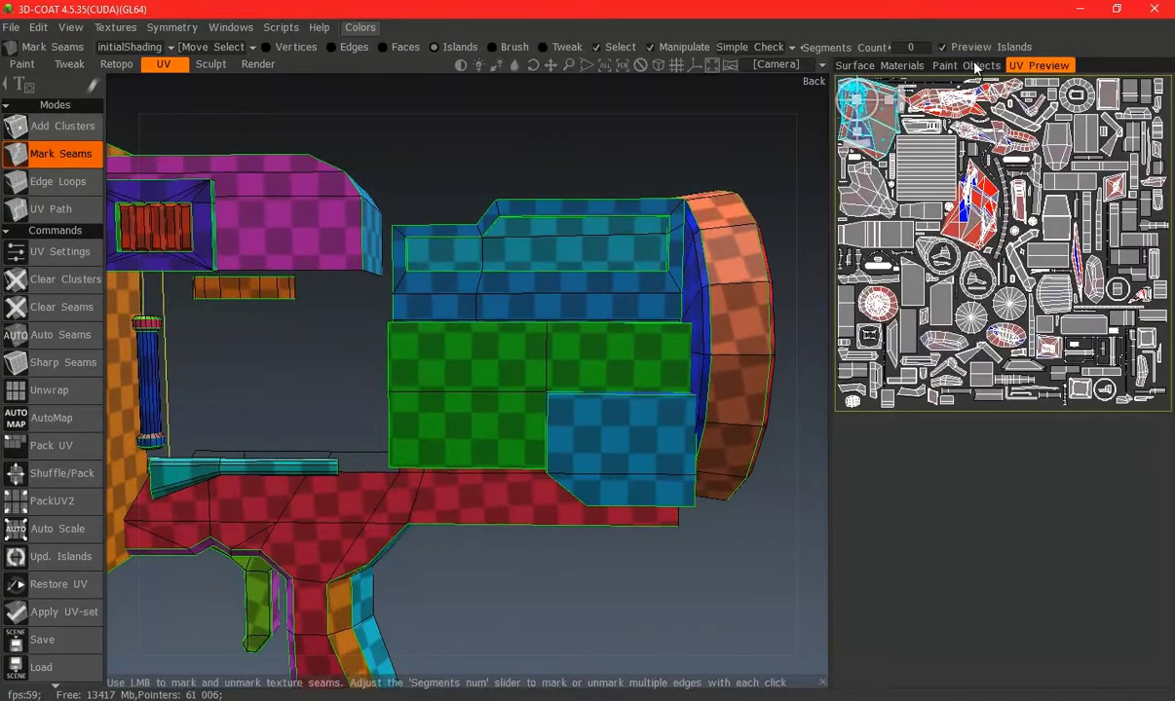
Make polySurface14 visible again in the Paint Objects list and close in on the launcher
left_click(974, 66)
scroll(487, 304, "down", 3)
mouse_move(493, 235)
left_mouse_down()
mouse_move(653, 323)
mouse_move(548, 343)
mouse_move(587, 333)
mouse_move(826, 524)
left_mouse_up()
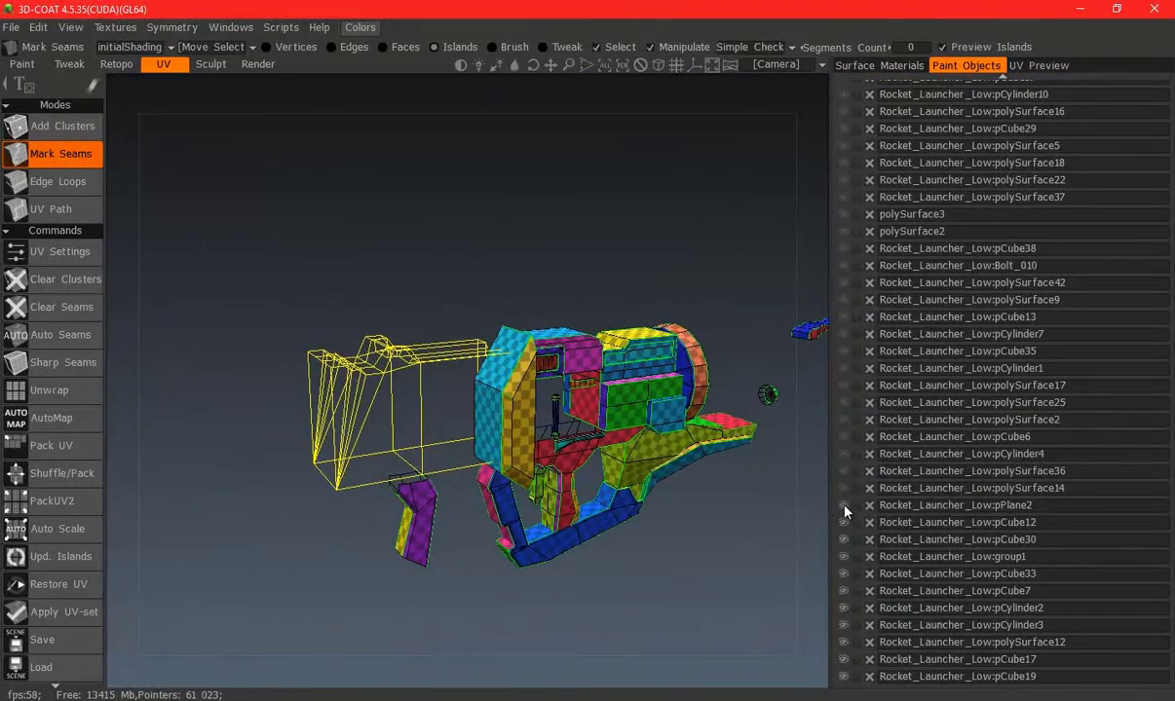
left_click(843, 490)
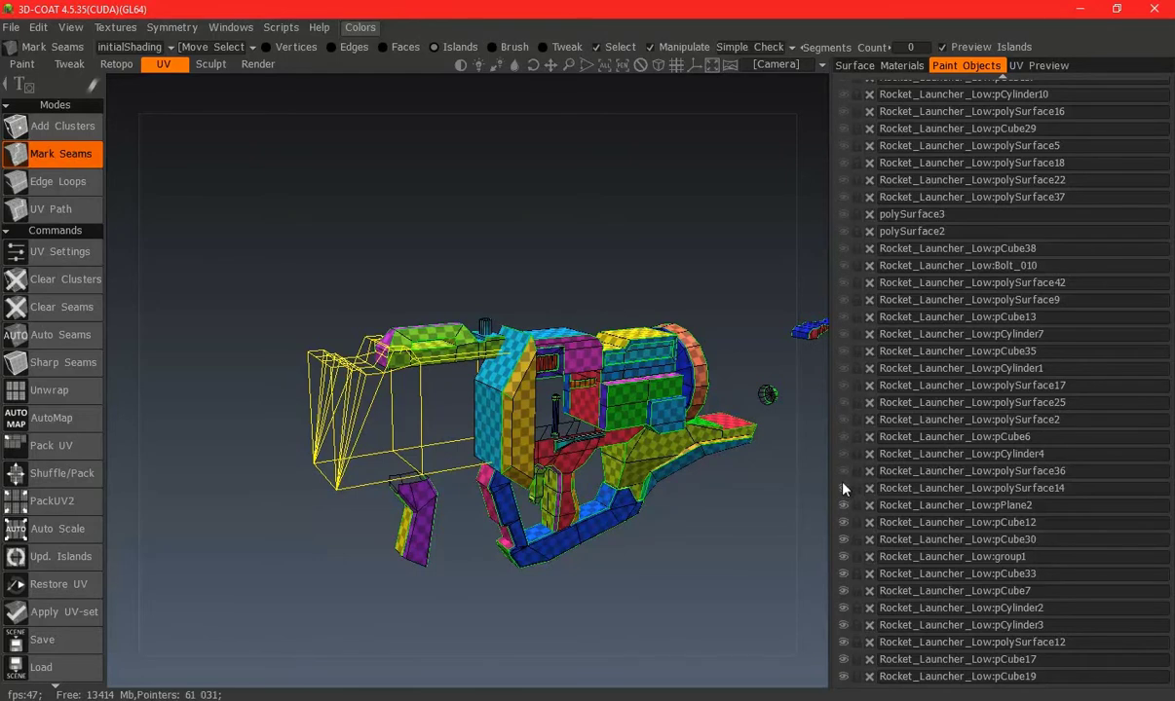
mouse_move(537, 395)
left_mouse_down()
mouse_move(537, 420)
mouse_move(406, 414)
left_mouse_up()
scroll(419, 448, "up", 5)
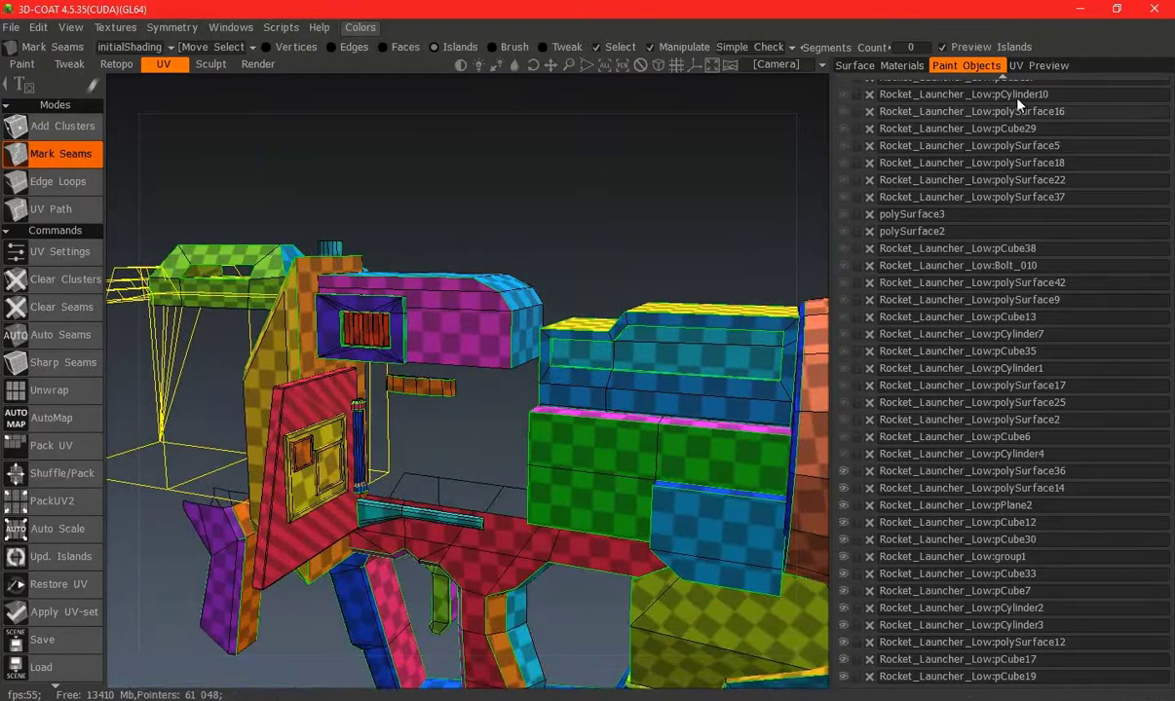
With UV Preview showing, seam the frame's top edge and the green and orange boxes' top edges
left_click(1038, 66)
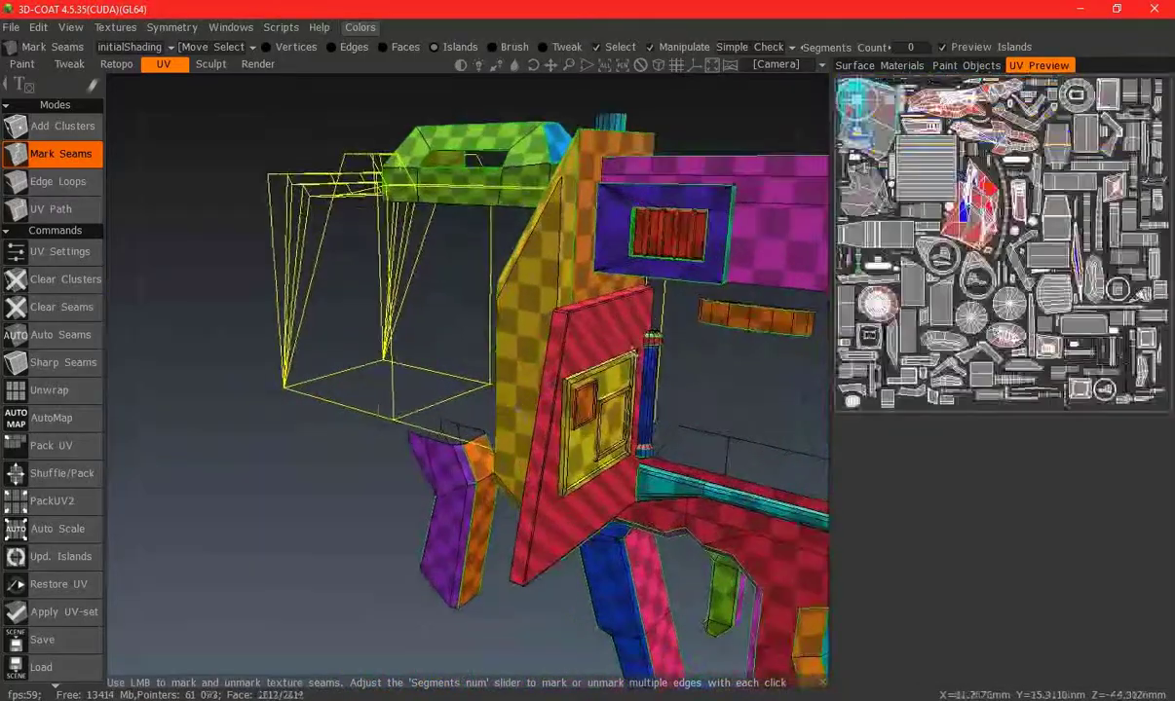
mouse_move(419, 457)
left_mouse_down()
mouse_move(409, 489)
mouse_move(633, 345)
mouse_move(616, 412)
mouse_move(589, 241)
mouse_move(584, 331)
left_mouse_up()
scroll(617, 412, "up", 5)
scroll(608, 243, "down", 5)
scroll(588, 333, "up", 3)
scroll(546, 253, "up", 3)
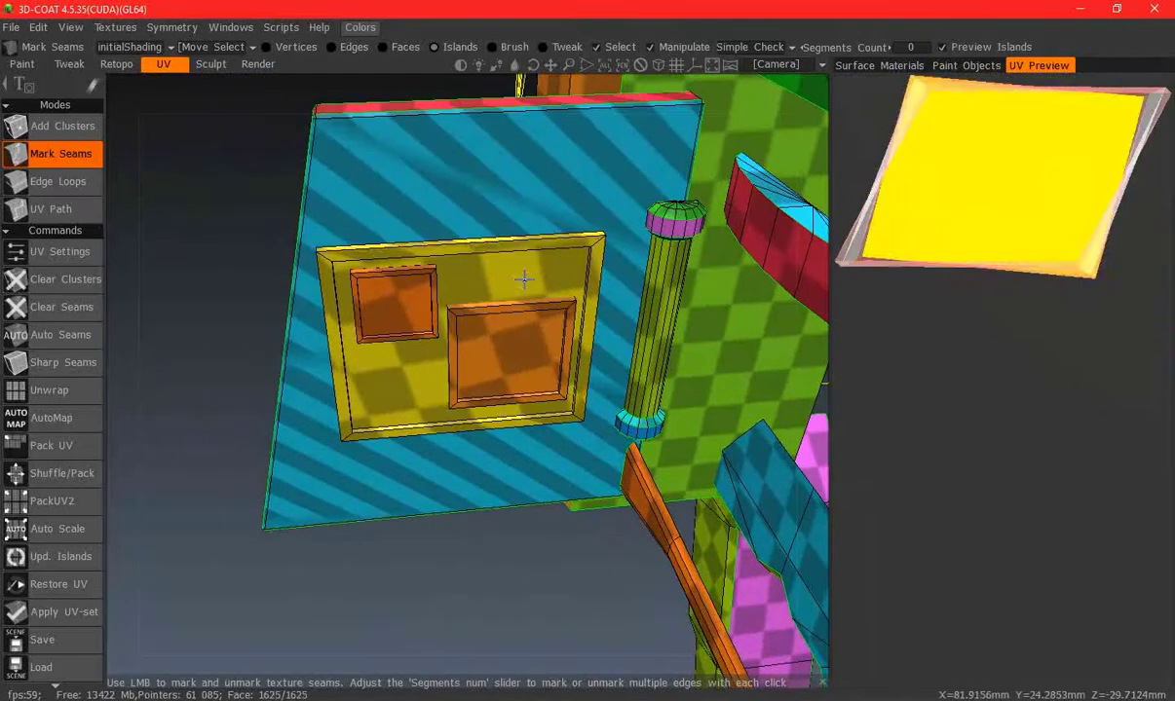
left_click(539, 238)
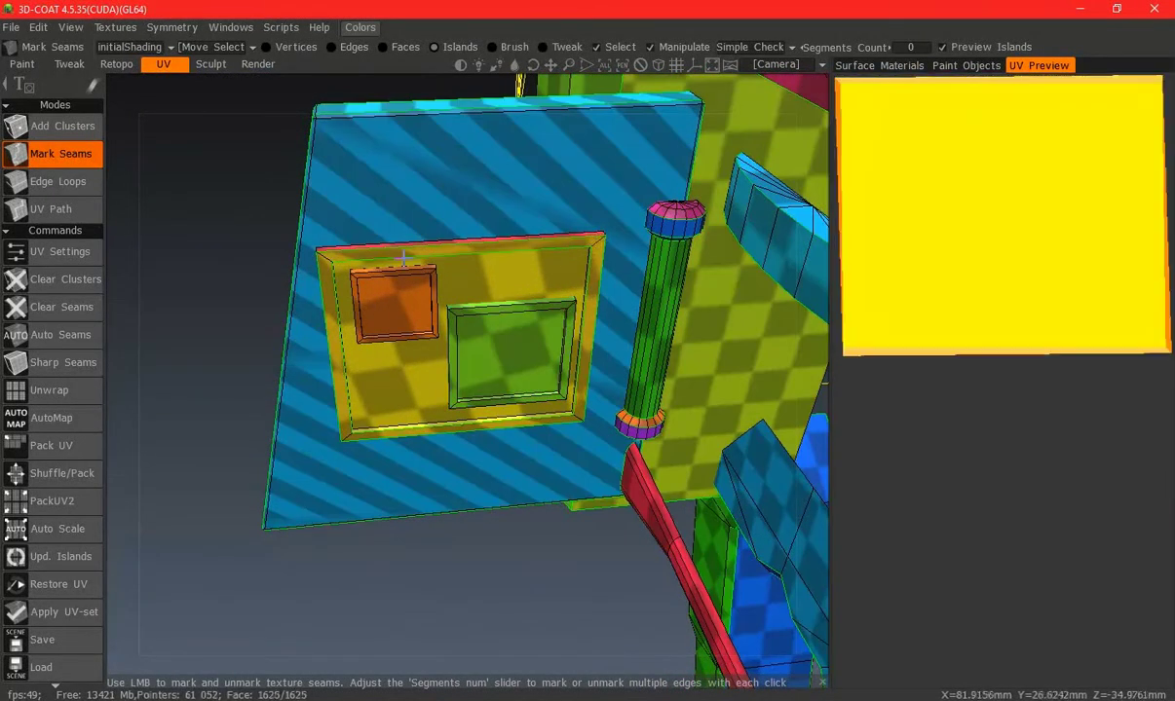
left_click_drag(543, 245, 684, 261)
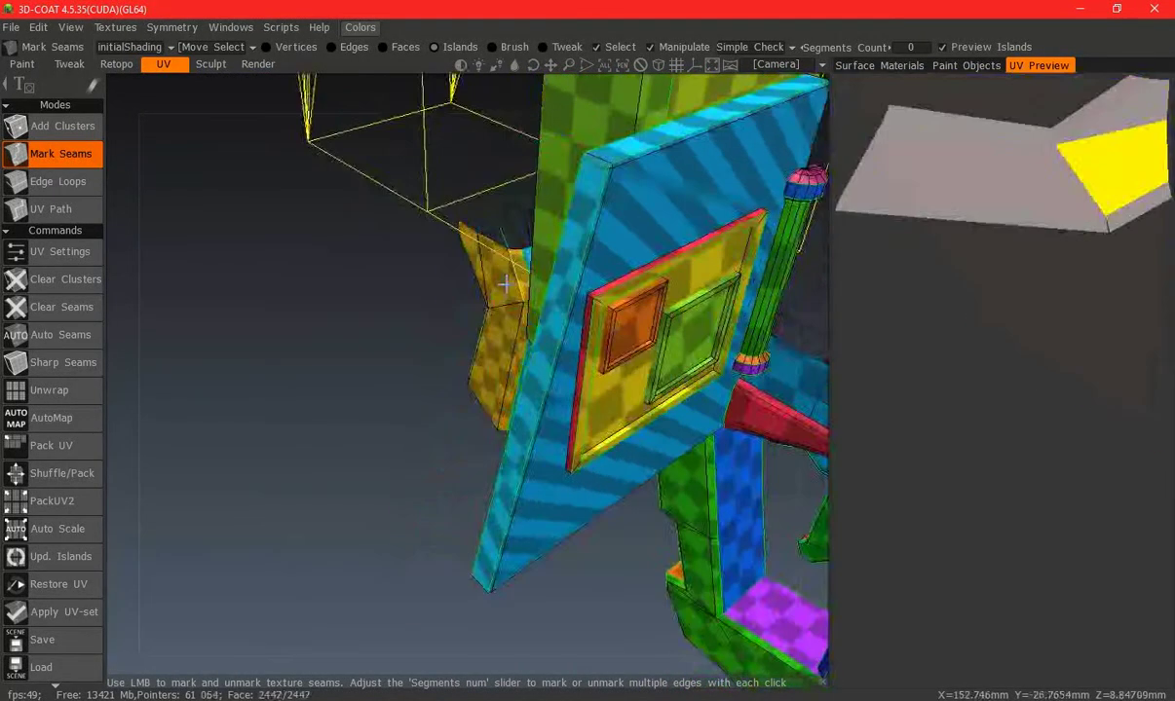
mouse_move(753, 281)
left_mouse_down()
mouse_move(585, 362)
mouse_move(458, 390)
left_mouse_up()
left_click(438, 407)
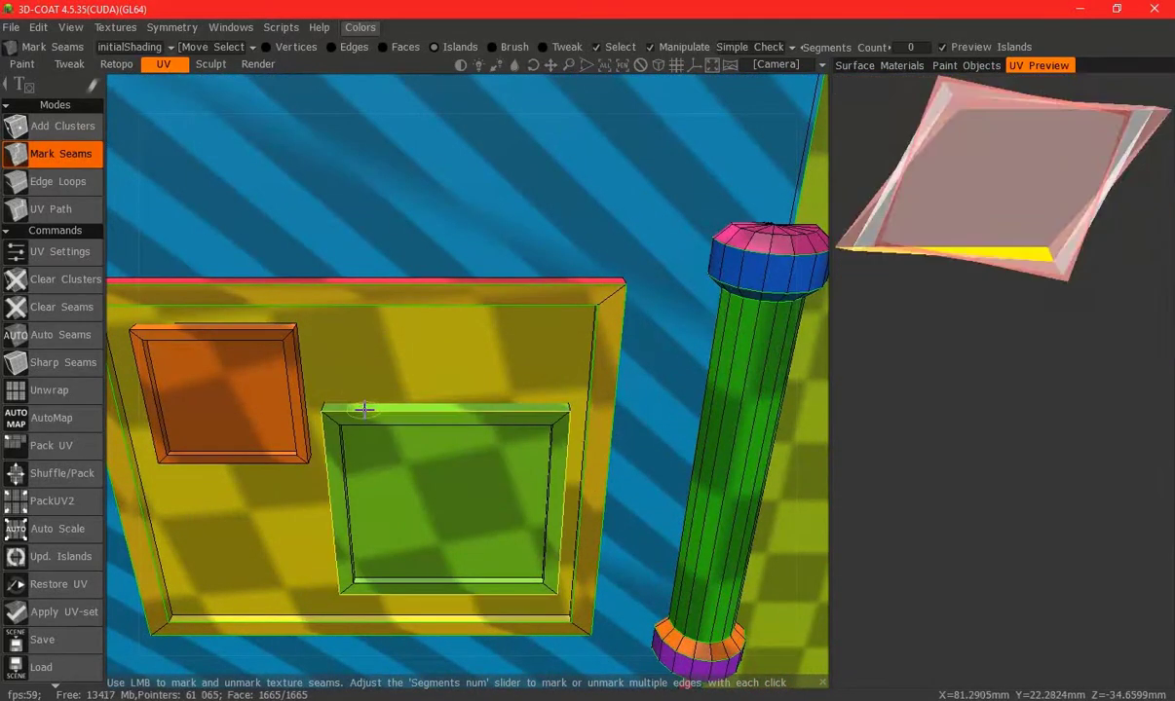
left_click(256, 317)
Seam the orange frame's top edge and the inner frame's top and left edges, removing one extra seam
mouse_move(256, 318)
left_mouse_down()
mouse_move(540, 410)
mouse_move(648, 411)
left_mouse_up()
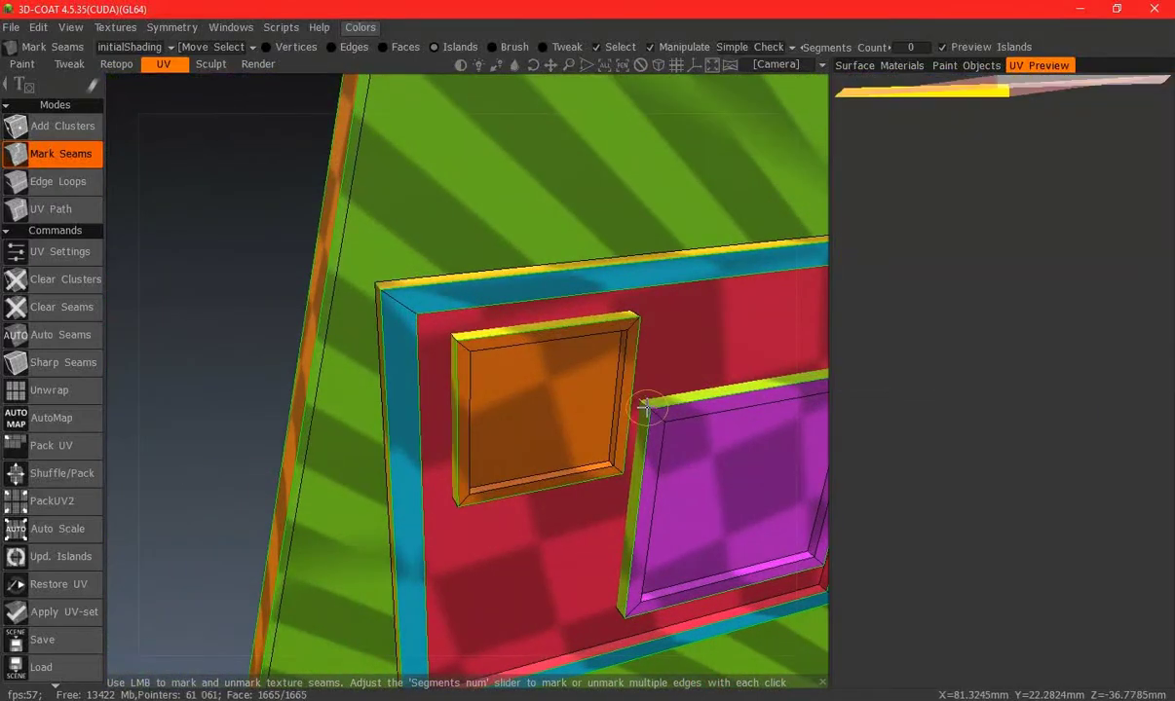
left_click(505, 345)
left_click_drag(687, 415, 583, 386)
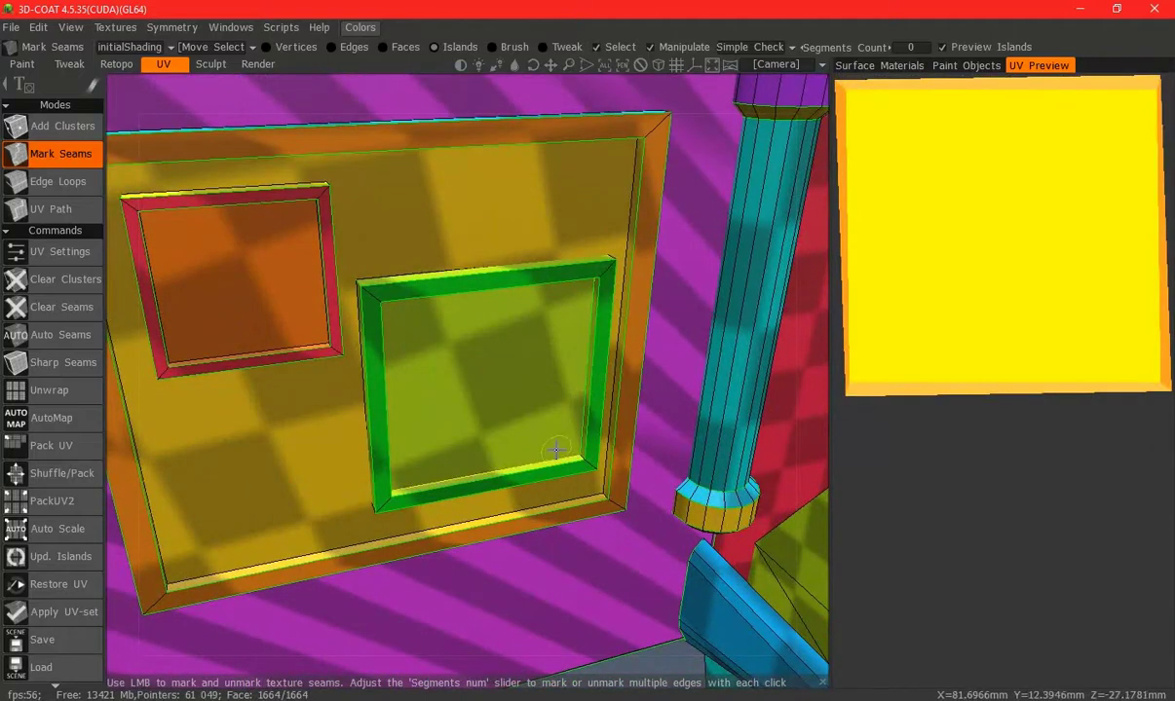
middle_click_drag(556, 449, 415, 161)
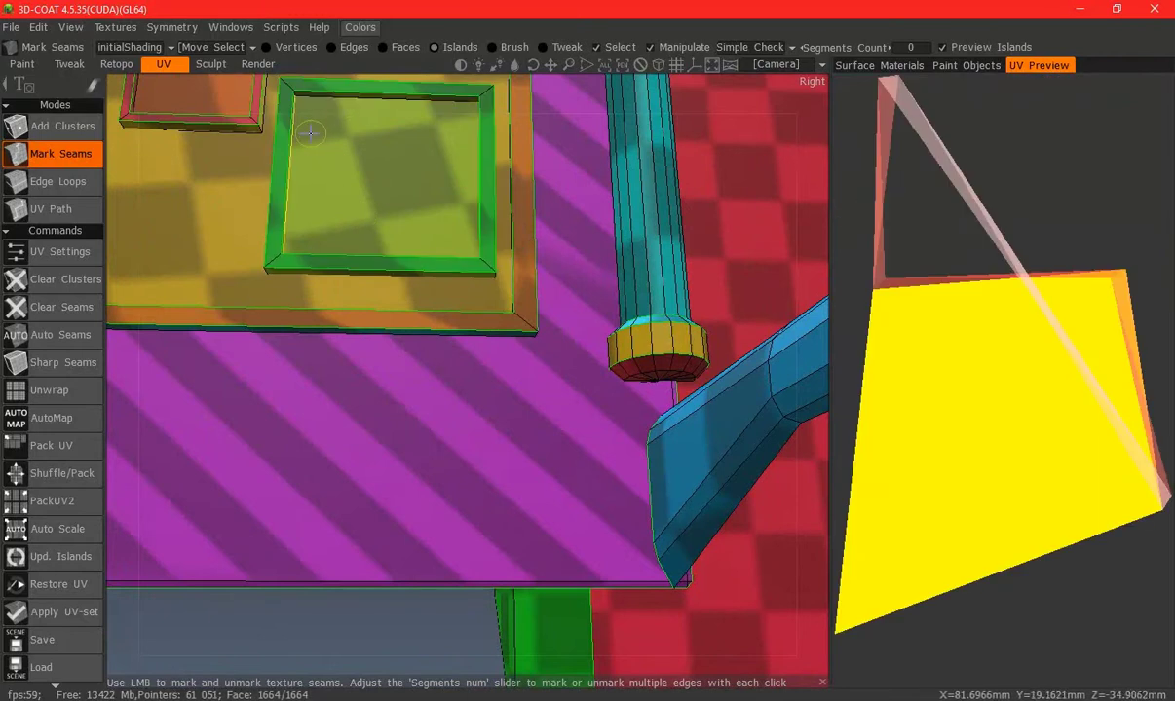
middle_click_drag(310, 133, 430, 184)
middle_click_drag(391, 213, 325, 180)
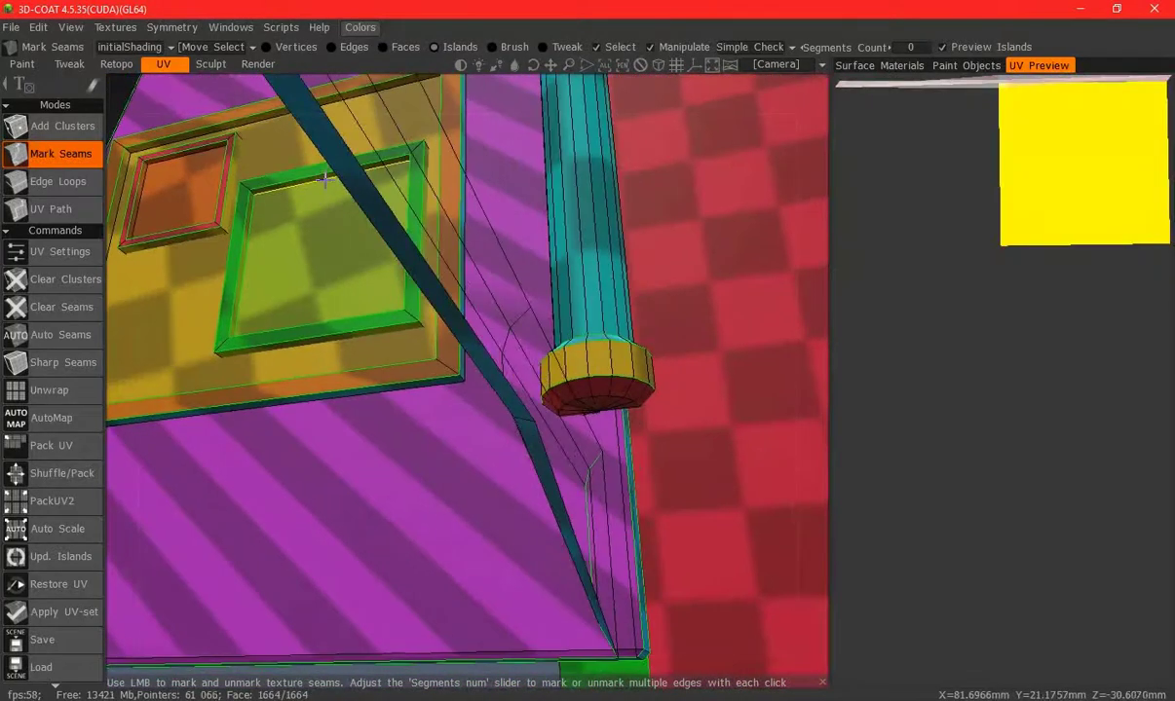
left_click(297, 209)
left_click(252, 190)
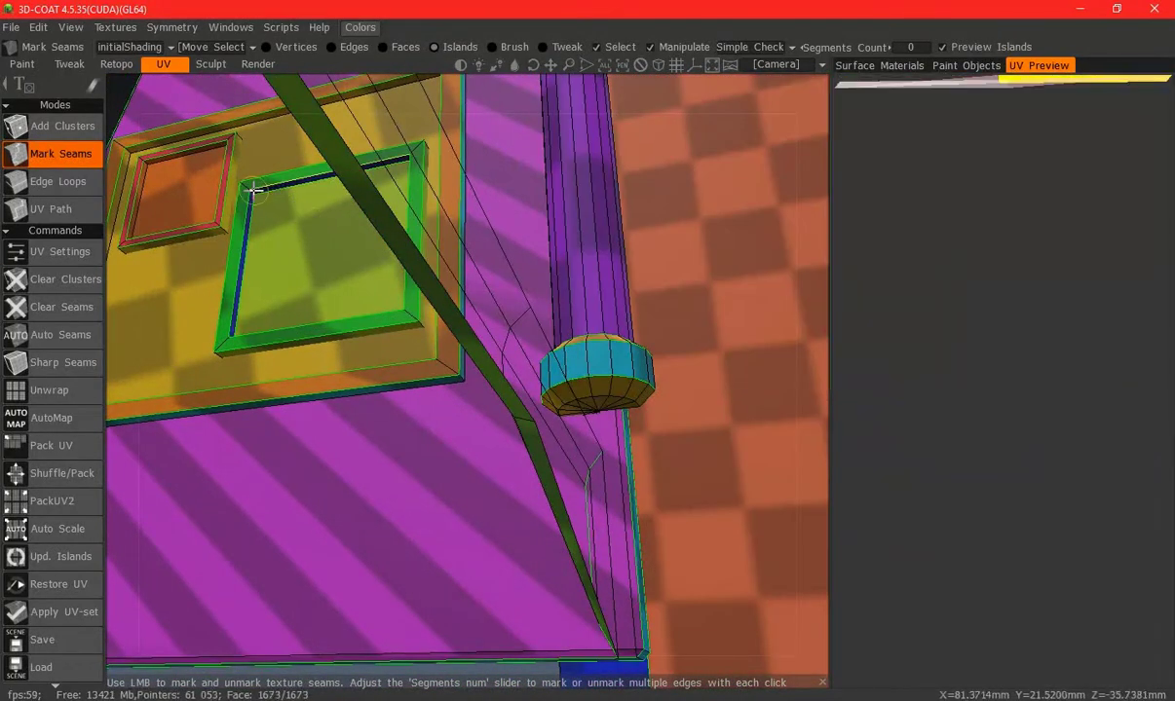
left_click(253, 190)
Seam the inner frame's inner edge and the small red-rimmed frame's remaining edges
middle_click_drag(252, 189, 382, 250)
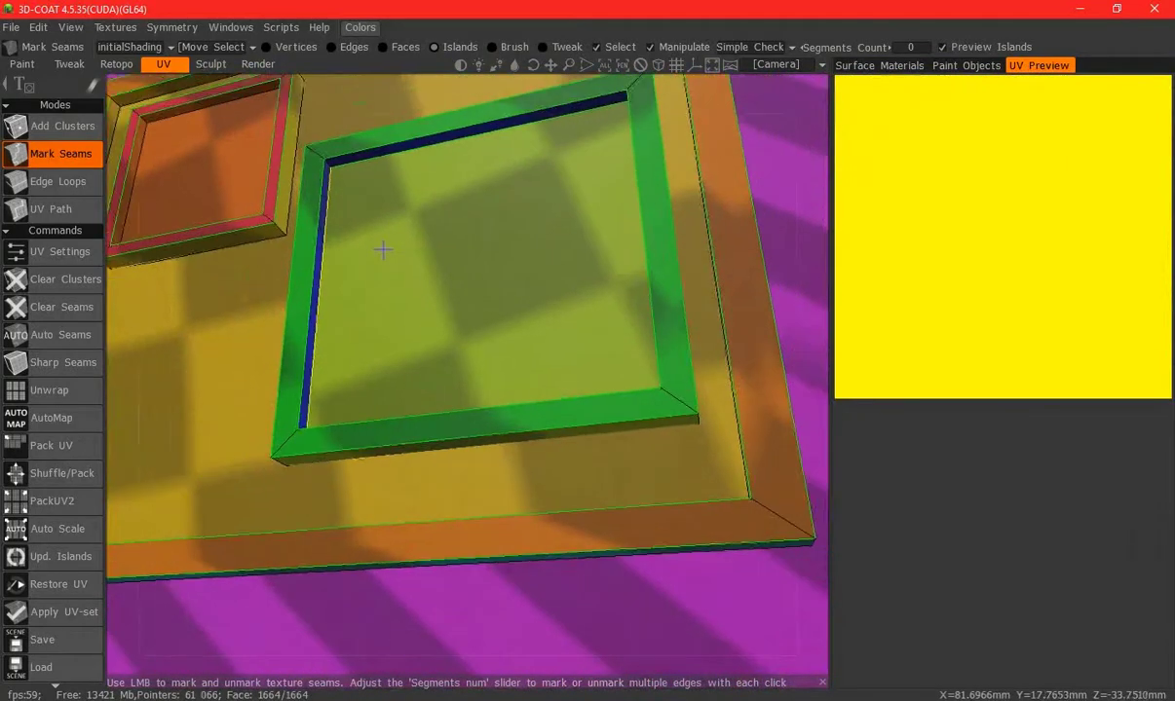
left_click(327, 168)
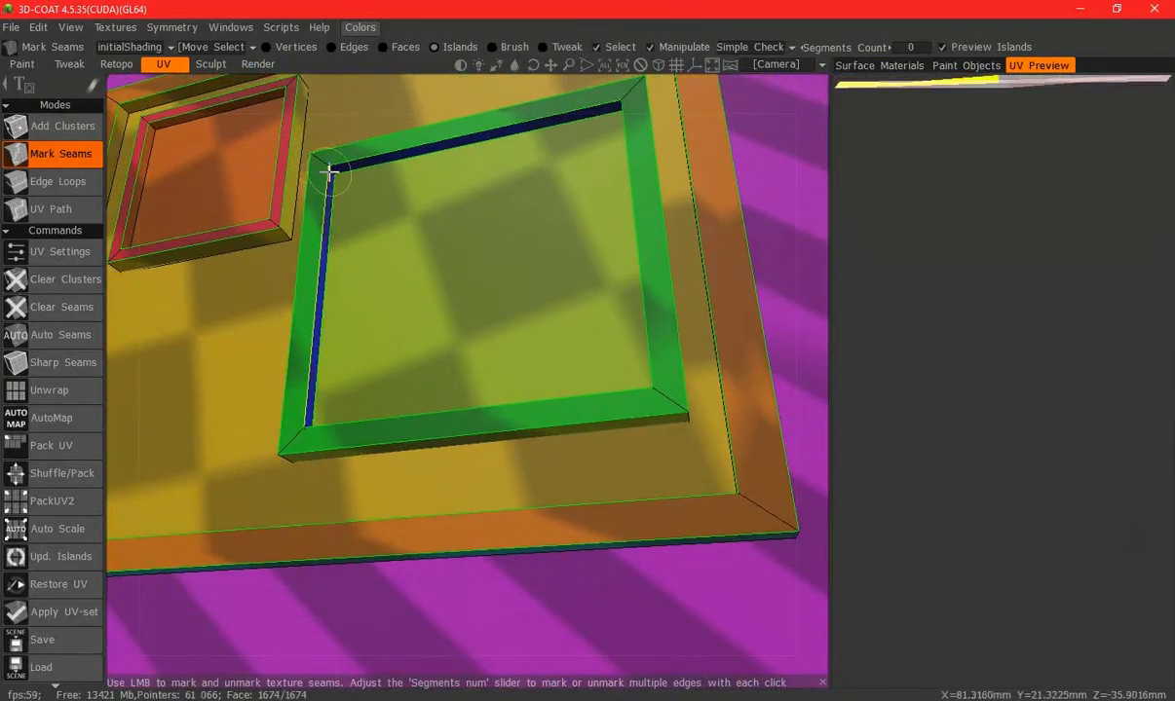
middle_click_drag(332, 169, 356, 246)
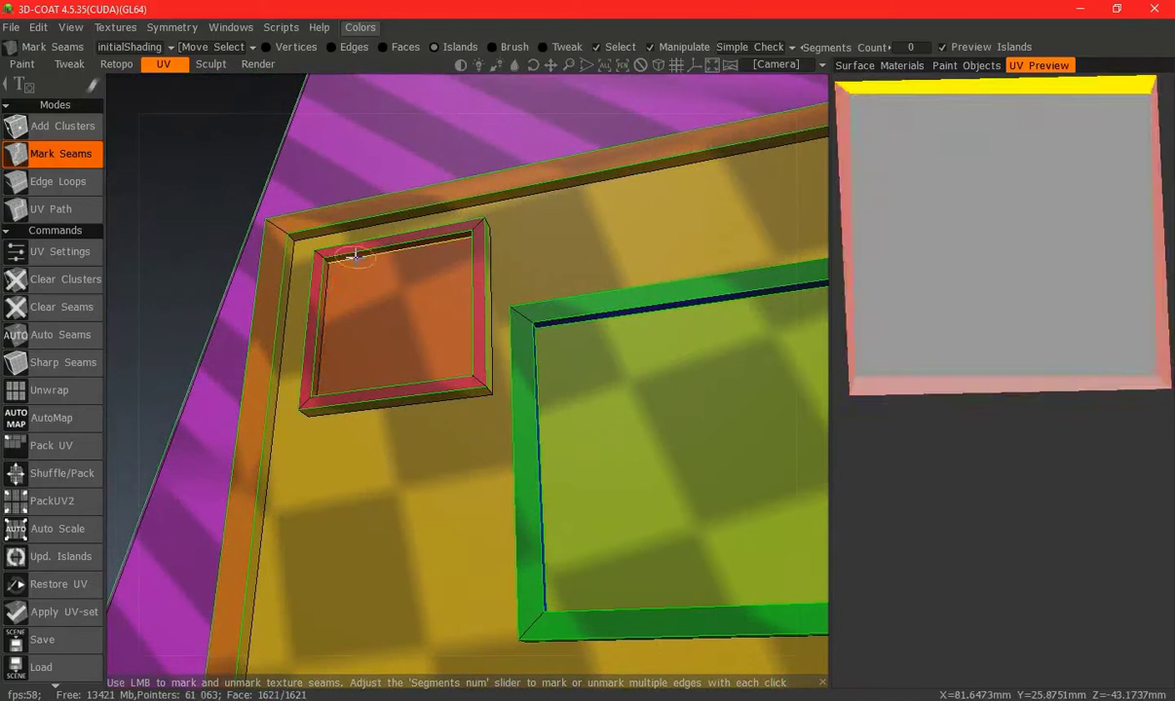
left_click(330, 255)
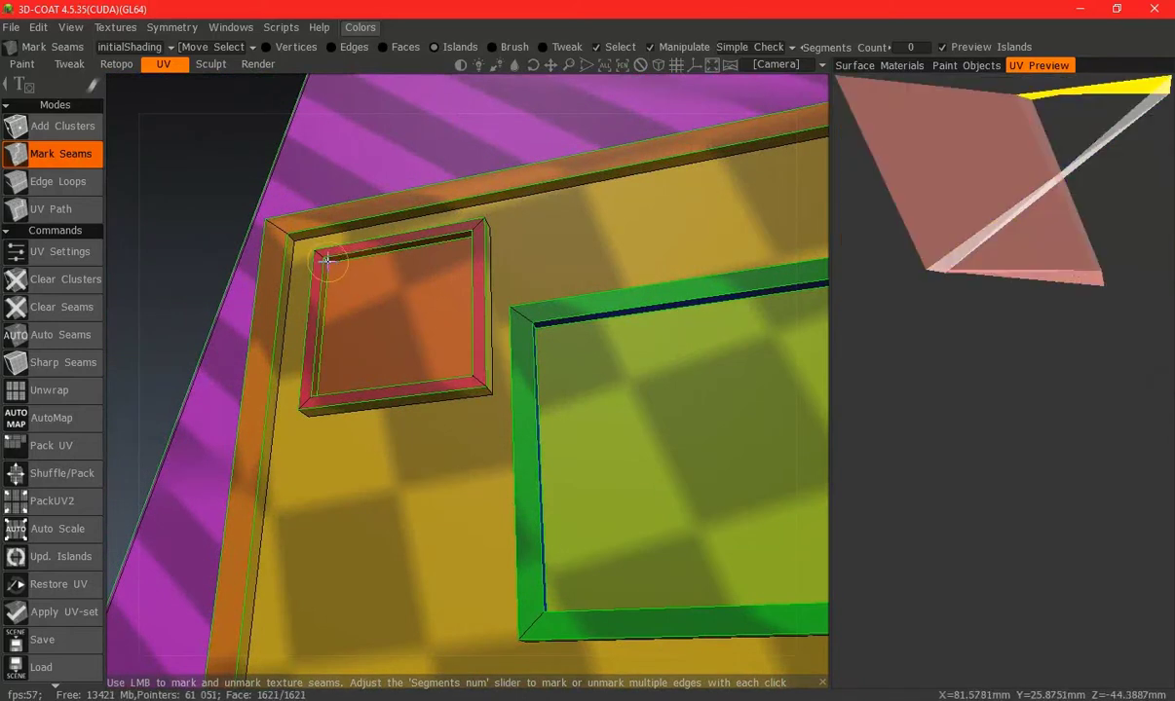
middle_click_drag(467, 296, 608, 338)
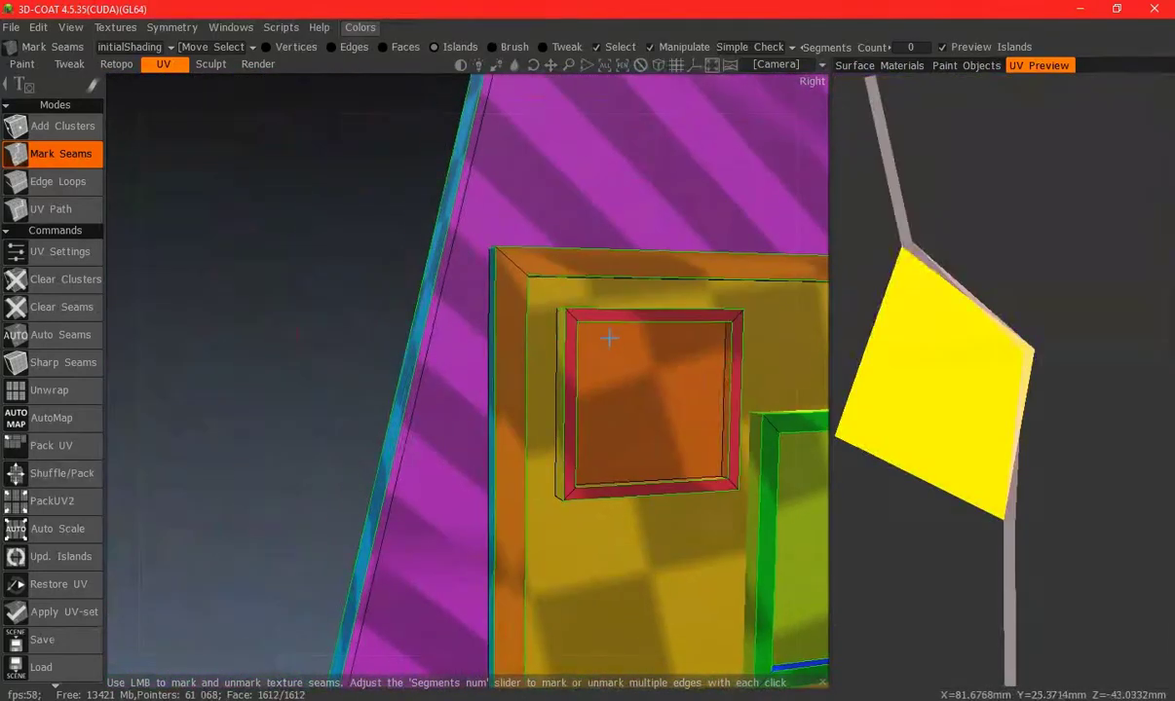
left_click(683, 454)
mouse_move(683, 454)
middle_mouse_down()
mouse_move(645, 322)
mouse_move(502, 356)
mouse_move(400, 410)
mouse_move(386, 612)
mouse_move(341, 289)
mouse_move(404, 362)
middle_mouse_up()
scroll(405, 362, "up", 3)
scroll(254, 246, "up", 3)
scroll(194, 219, "down", 2)
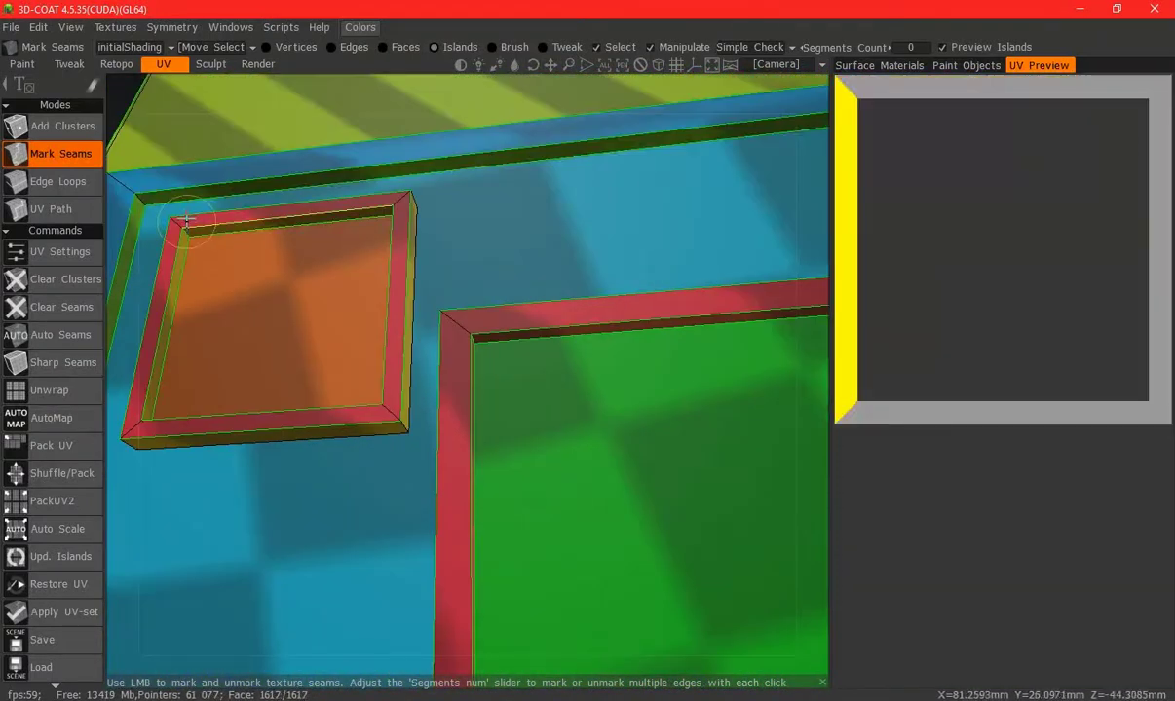
scroll(420, 290, "down", 5)
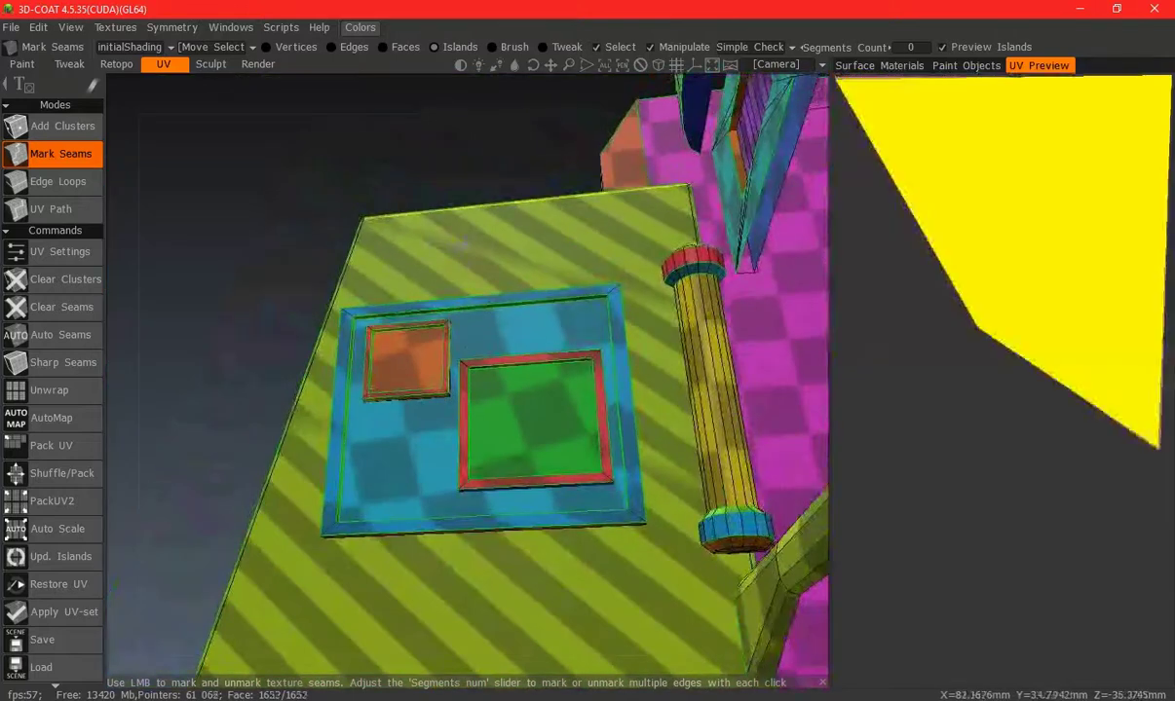
scroll(485, 310, "down", 5)
Unhide more launcher parts, including pCube6, and orbit around the fuller model
middle_click_drag(485, 310, 604, 292)
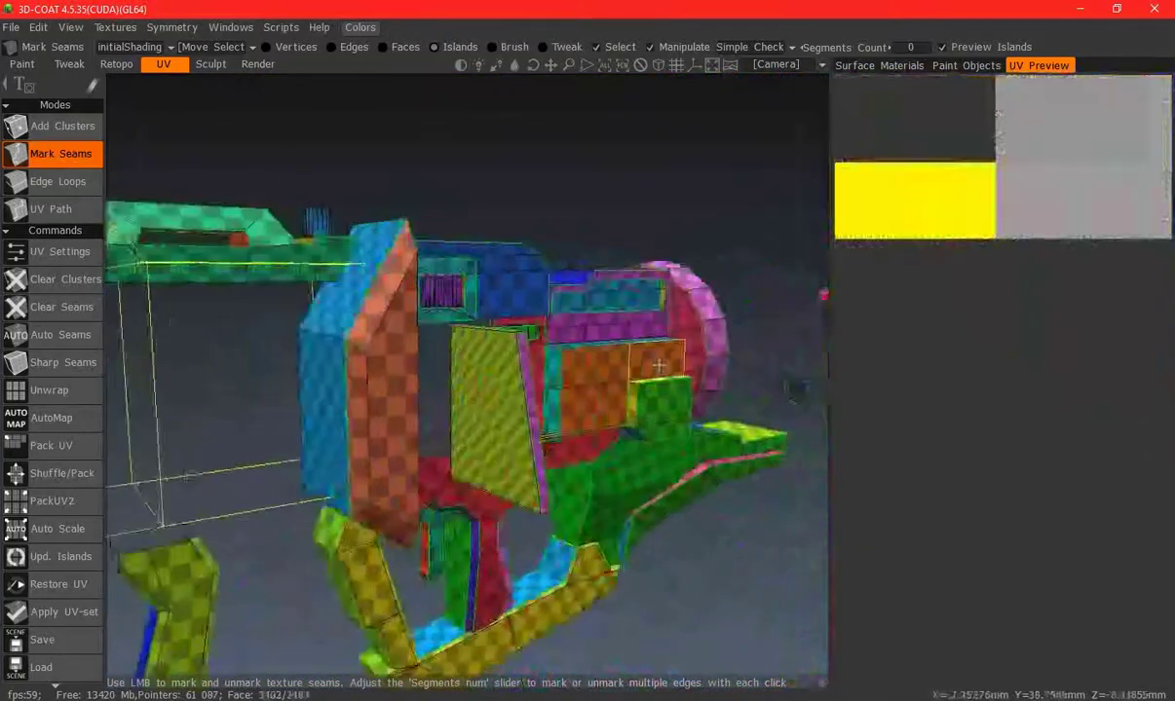
left_click(965, 65)
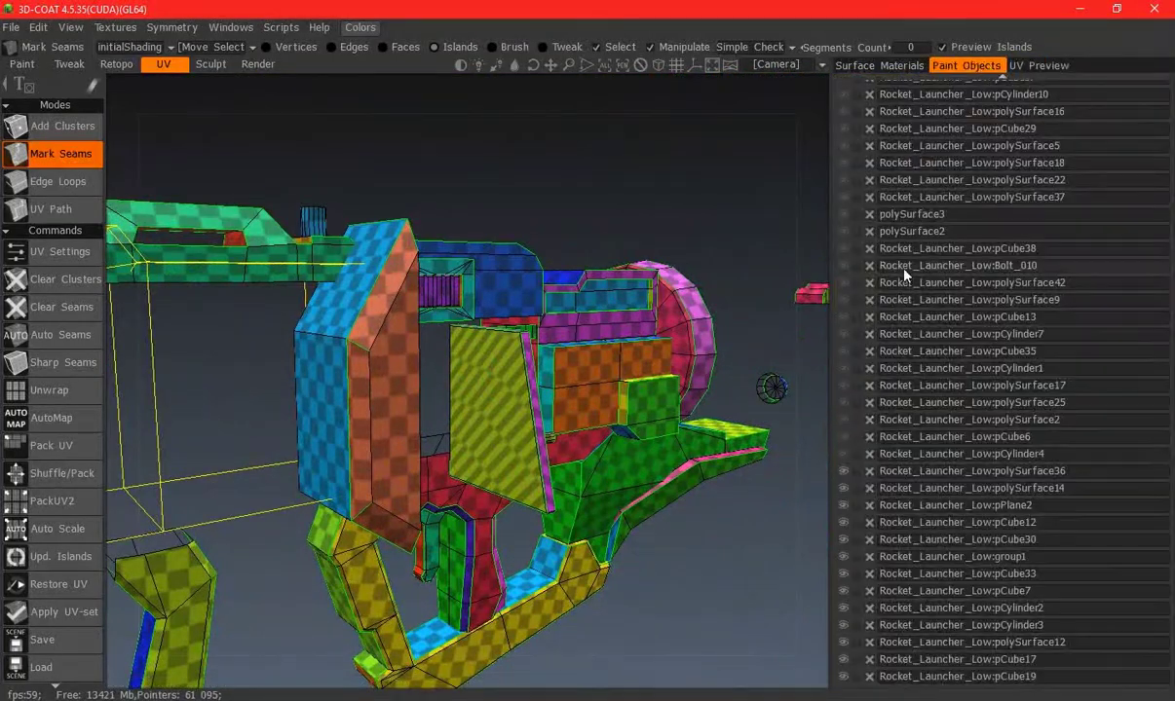
left_click(843, 456)
scroll(573, 375, "down", 3)
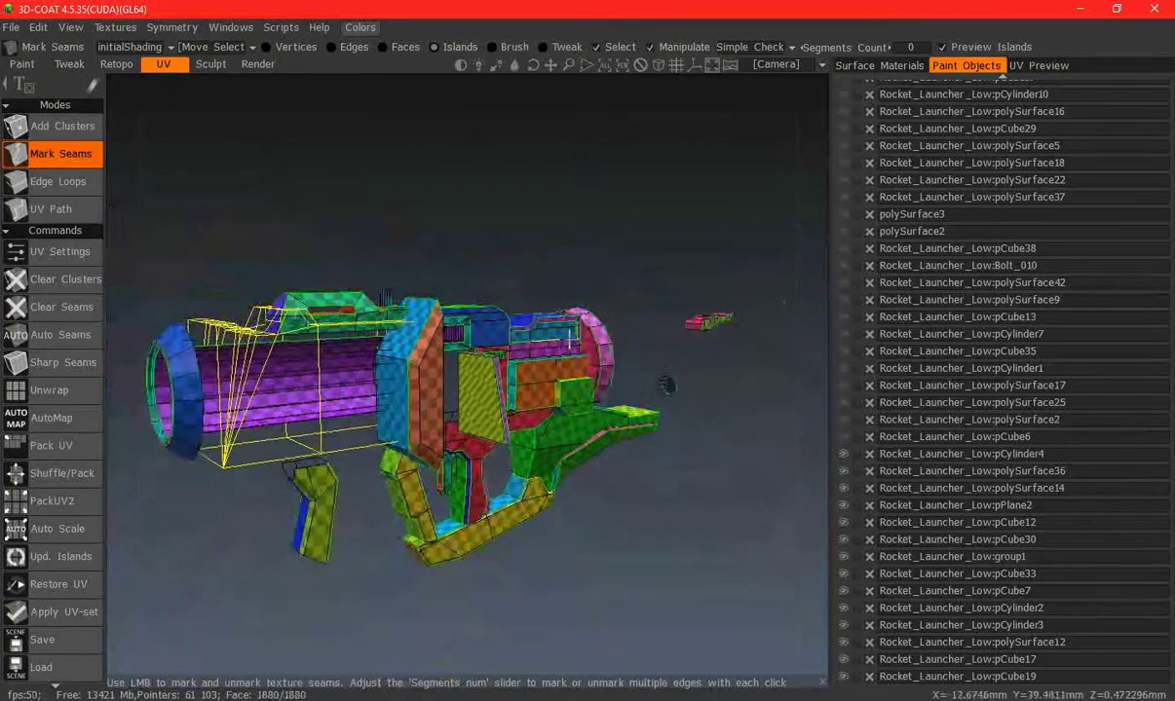
middle_click_drag(573, 375, 585, 368)
left_click(844, 438)
middle_click_drag(734, 388, 828, 380)
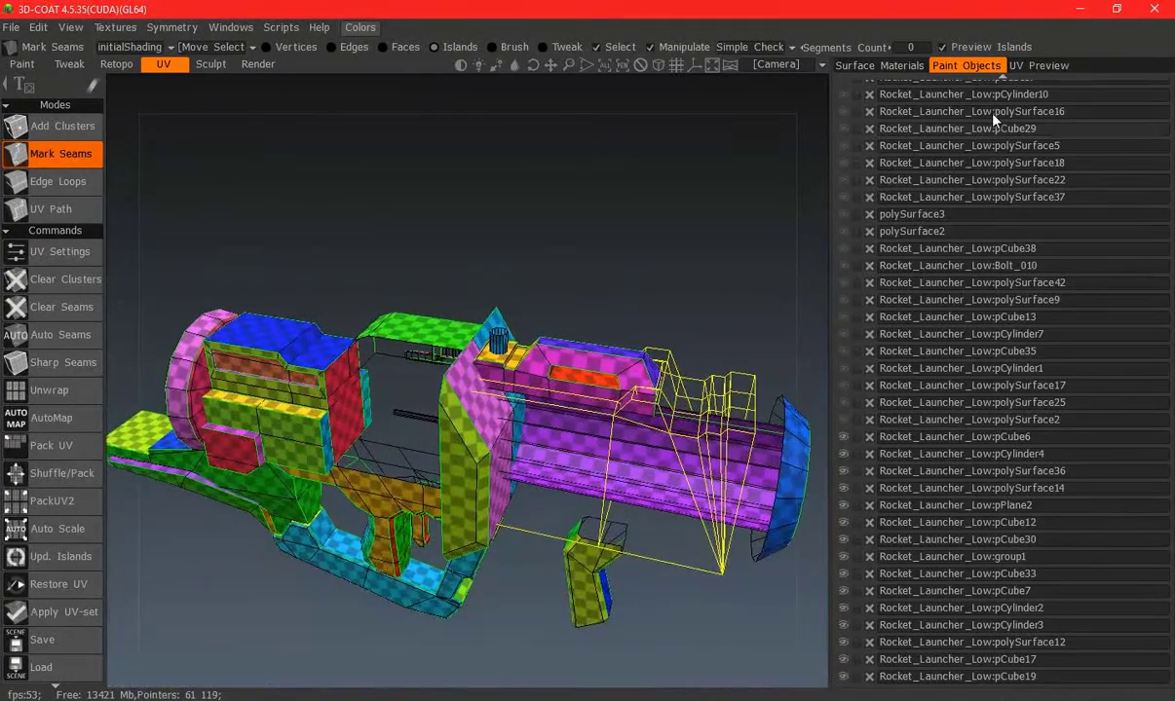
left_click(1030, 65)
mouse_move(375, 439)
middle_mouse_down()
mouse_move(385, 420)
mouse_move(616, 427)
mouse_move(653, 462)
middle_mouse_up()
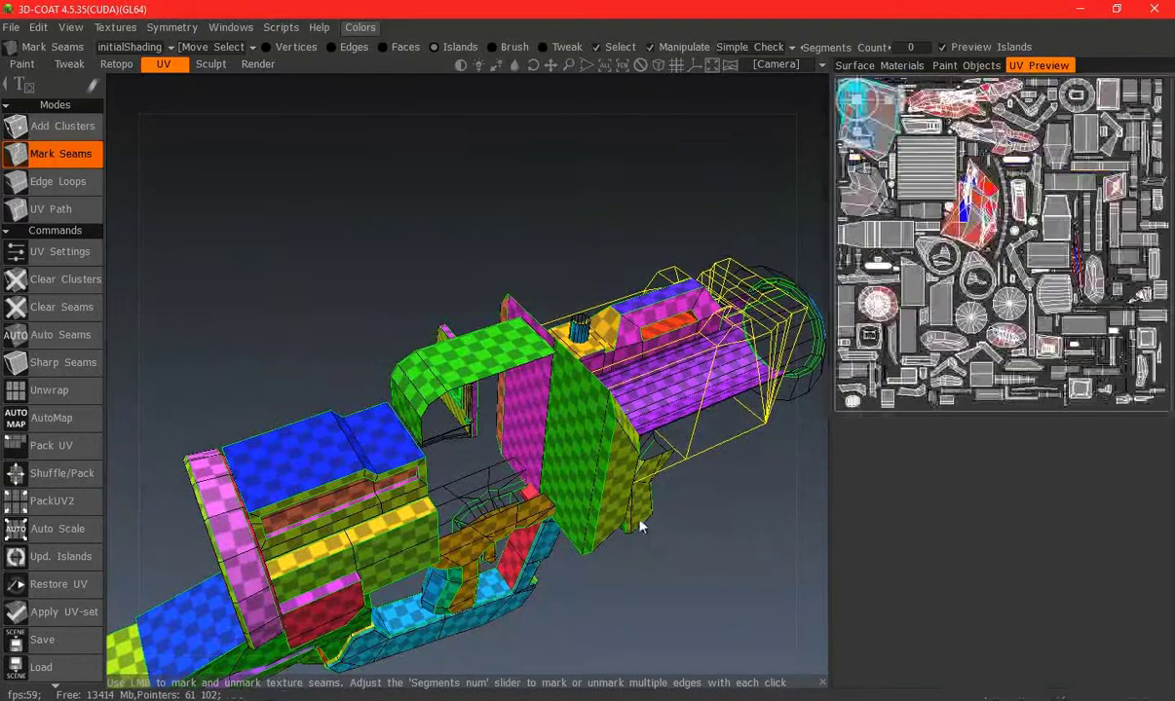
middle_click_drag(637, 524, 415, 366)
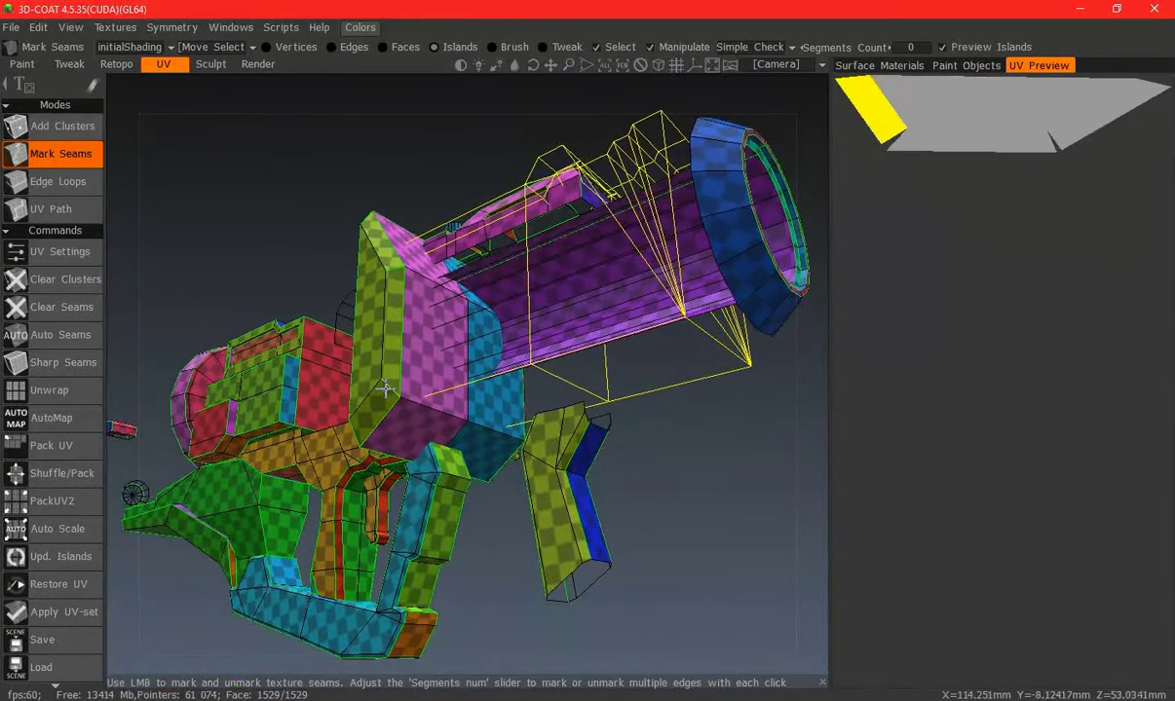
Show polySurface2 and polySurface25 again, then view the restored launcher in UV Preview
left_click(967, 65)
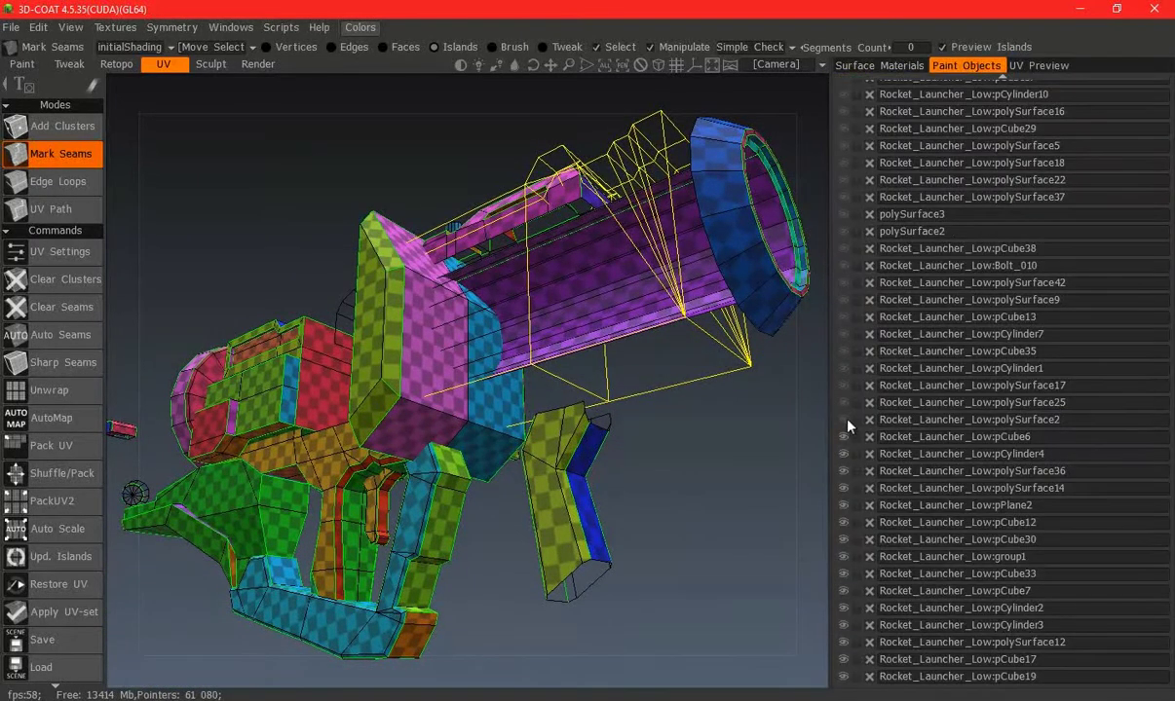
middle_click_drag(479, 348, 682, 418)
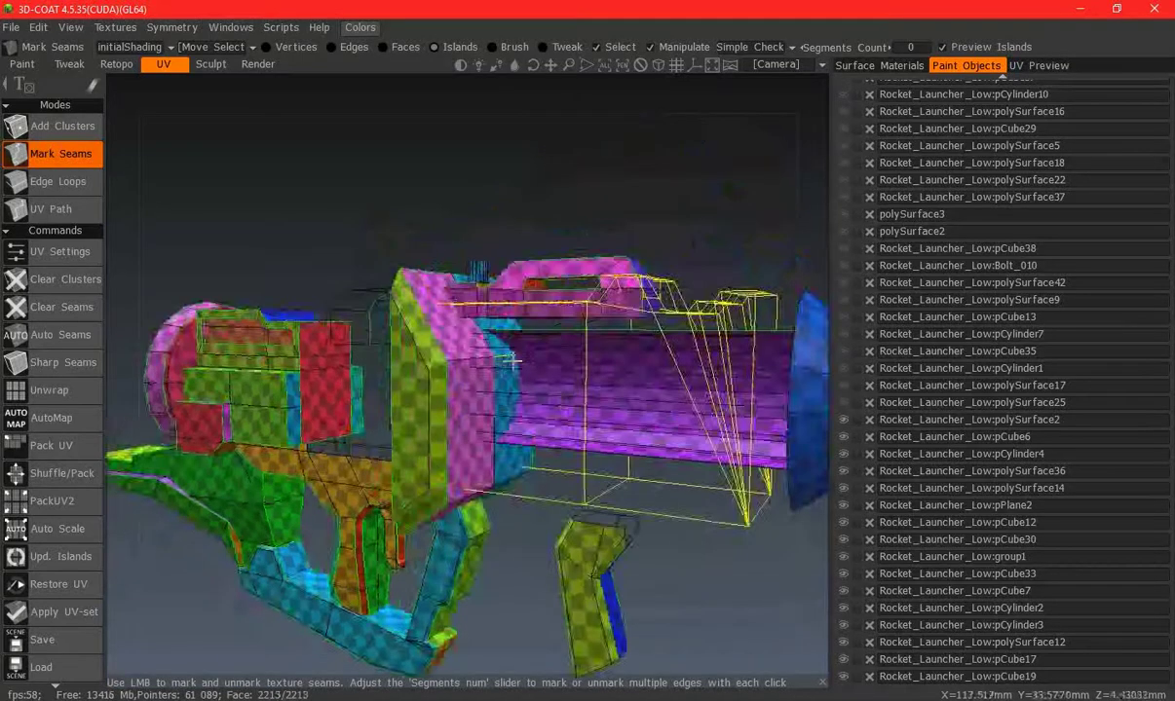
scroll(721, 433, "down", 3)
left_click(844, 425)
middle_click_drag(524, 417, 735, 426)
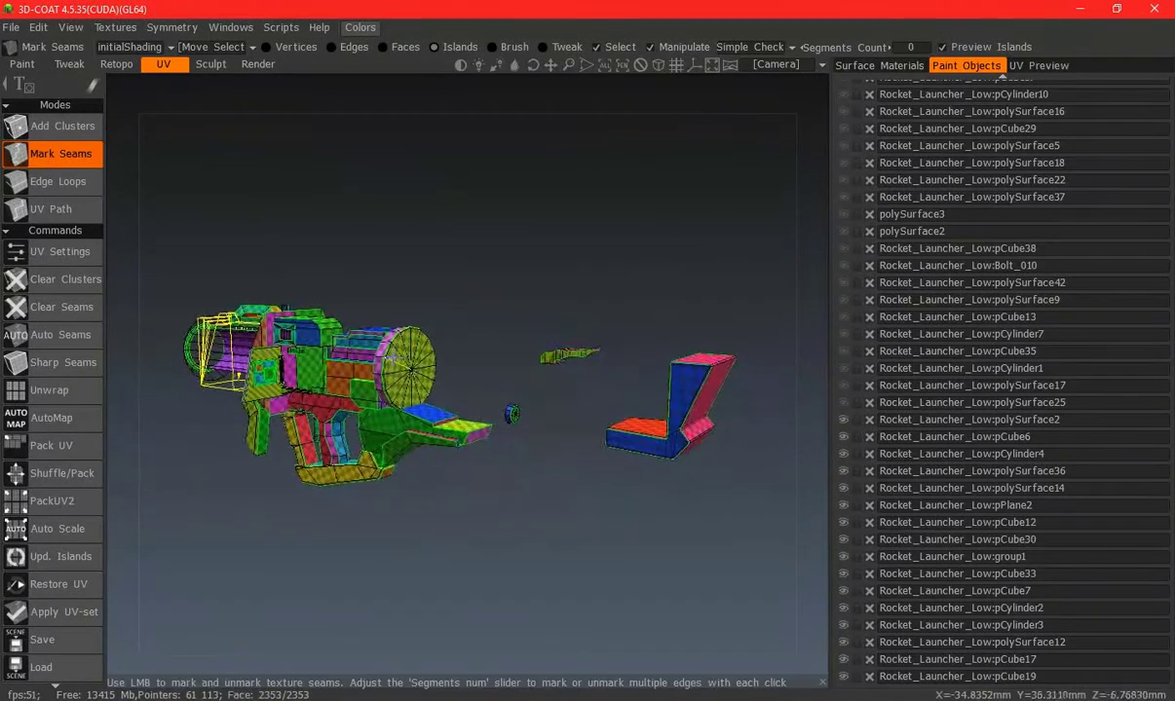
left_click(843, 402)
mouse_move(604, 389)
middle_mouse_down()
mouse_move(570, 365)
mouse_move(682, 390)
middle_mouse_up()
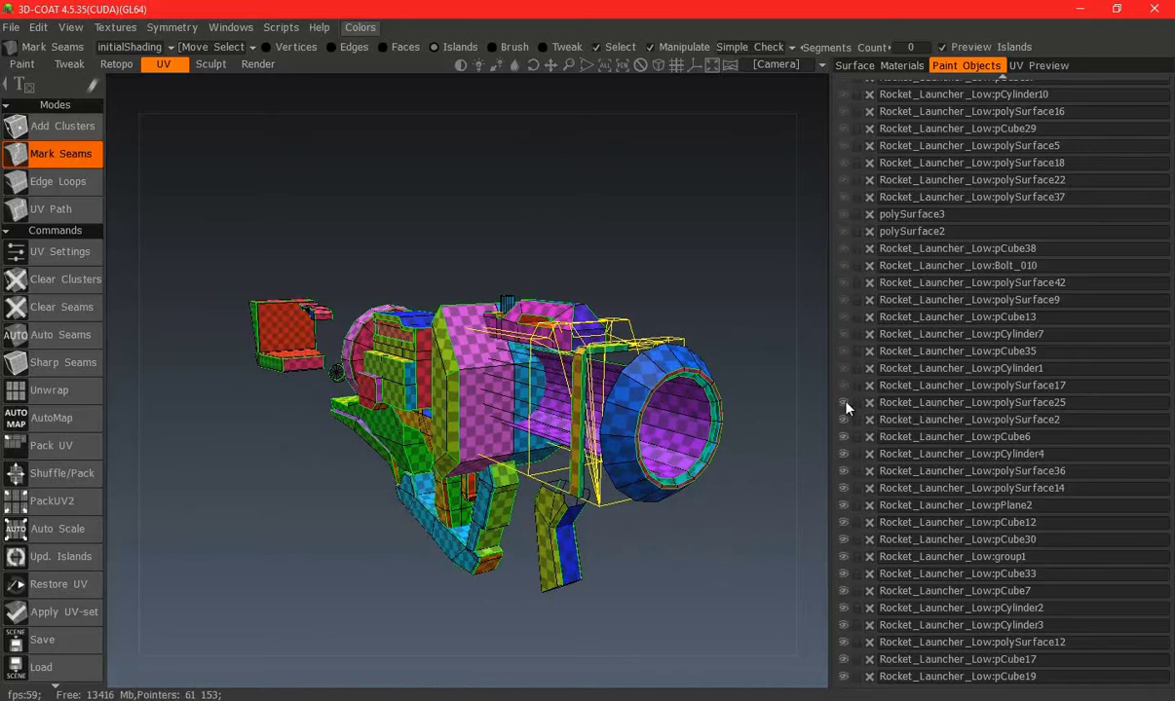
middle_click_drag(810, 401, 865, 433)
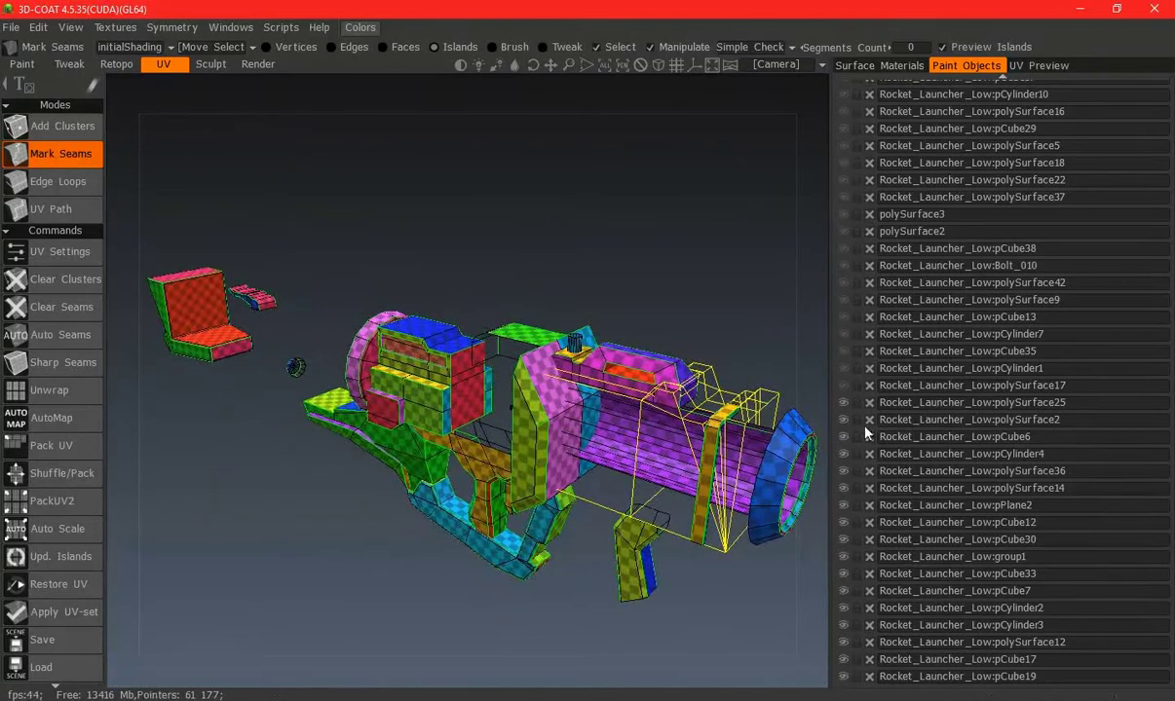
mouse_move(676, 386)
middle_mouse_down()
mouse_move(574, 360)
mouse_move(410, 378)
mouse_move(656, 438)
middle_mouse_up()
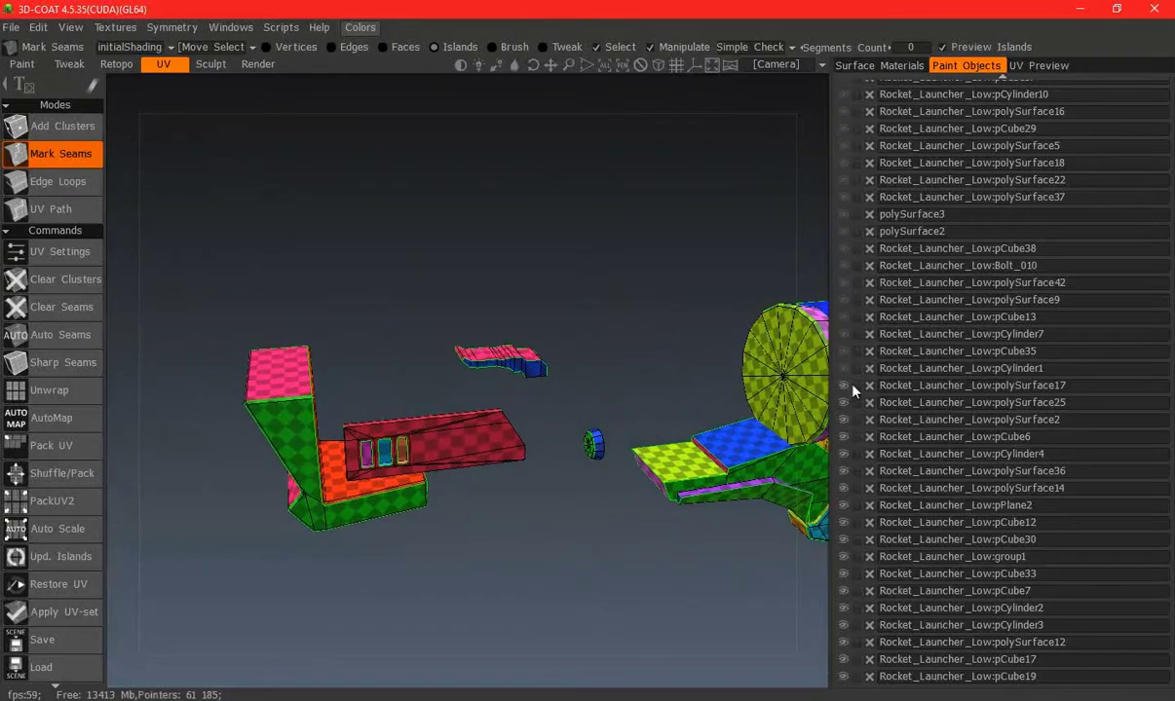
mouse_move(846, 375)
middle_mouse_down()
mouse_move(632, 388)
mouse_move(940, 153)
middle_mouse_up()
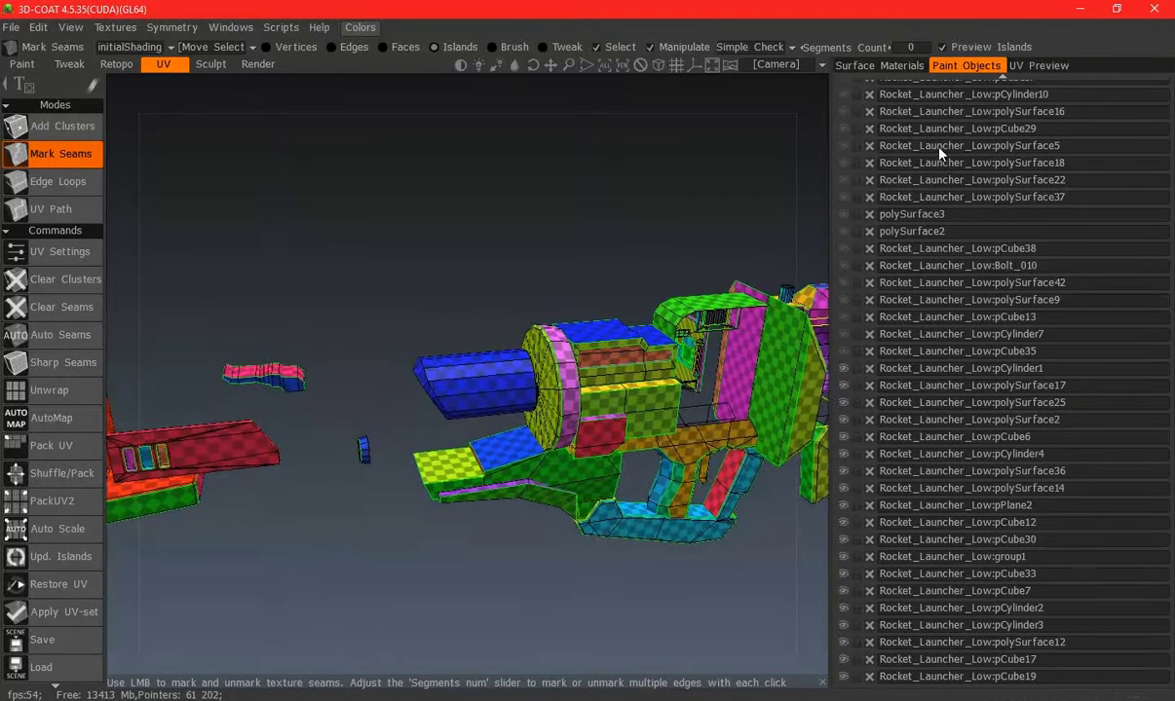
left_click(1016, 66)
scroll(349, 376, "up", 5)
On the blue barrel cylinder, remove the end seam and mark seams on its underside and top
middle_click_drag(372, 410, 490, 379)
middle_click_drag(592, 412, 486, 290)
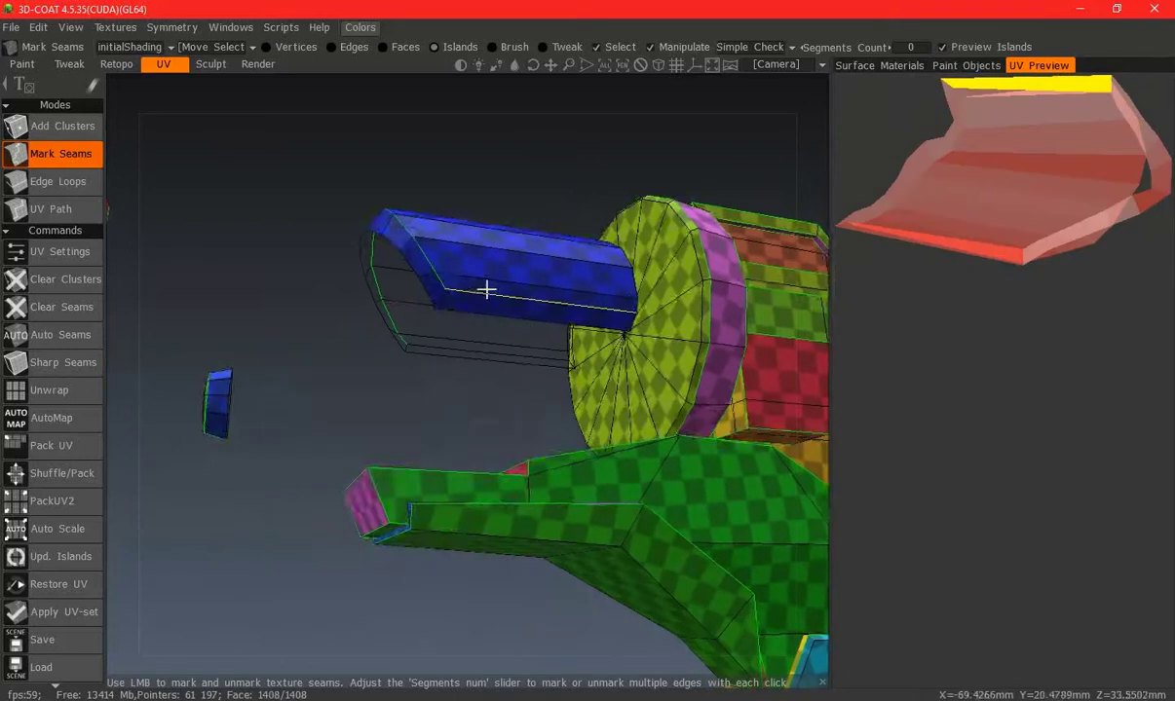
mouse_move(367, 315)
middle_mouse_down()
mouse_move(639, 315)
mouse_move(559, 375)
mouse_move(686, 296)
mouse_move(414, 358)
mouse_move(362, 349)
mouse_move(409, 386)
mouse_move(708, 387)
mouse_move(518, 366)
mouse_move(532, 310)
mouse_move(622, 310)
mouse_move(545, 318)
mouse_move(530, 343)
mouse_move(585, 345)
middle_mouse_up()
left_click(682, 297)
left_click(441, 351)
left_click(360, 341)
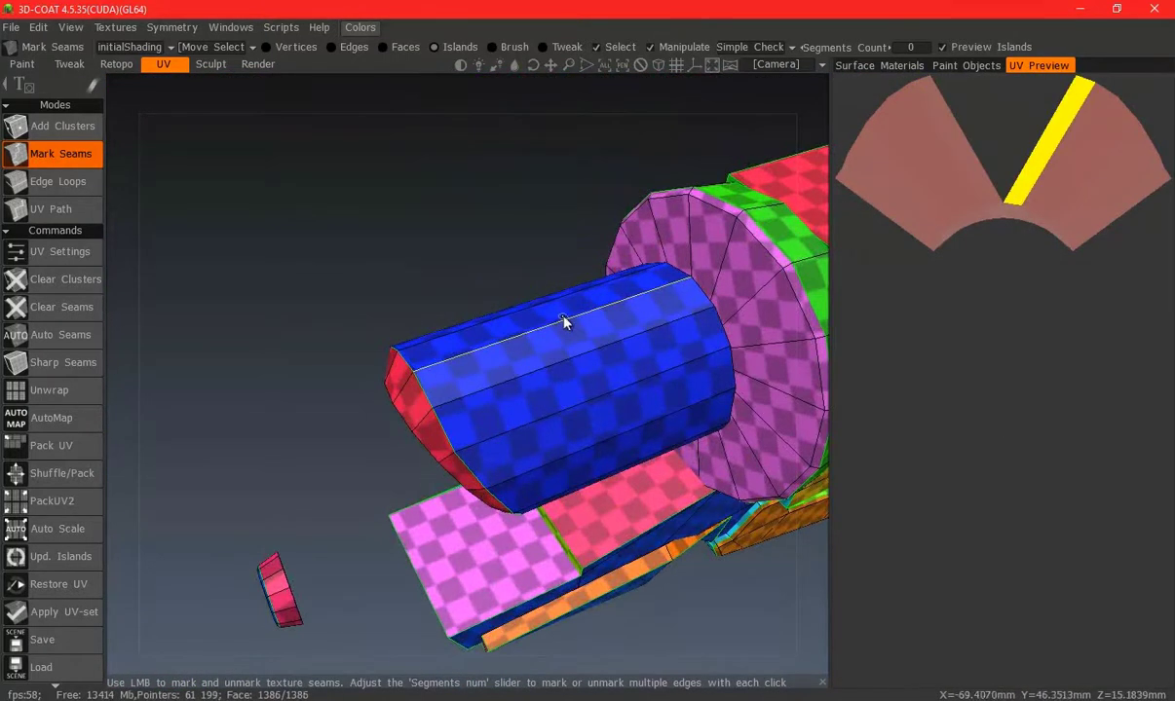
left_click(564, 320)
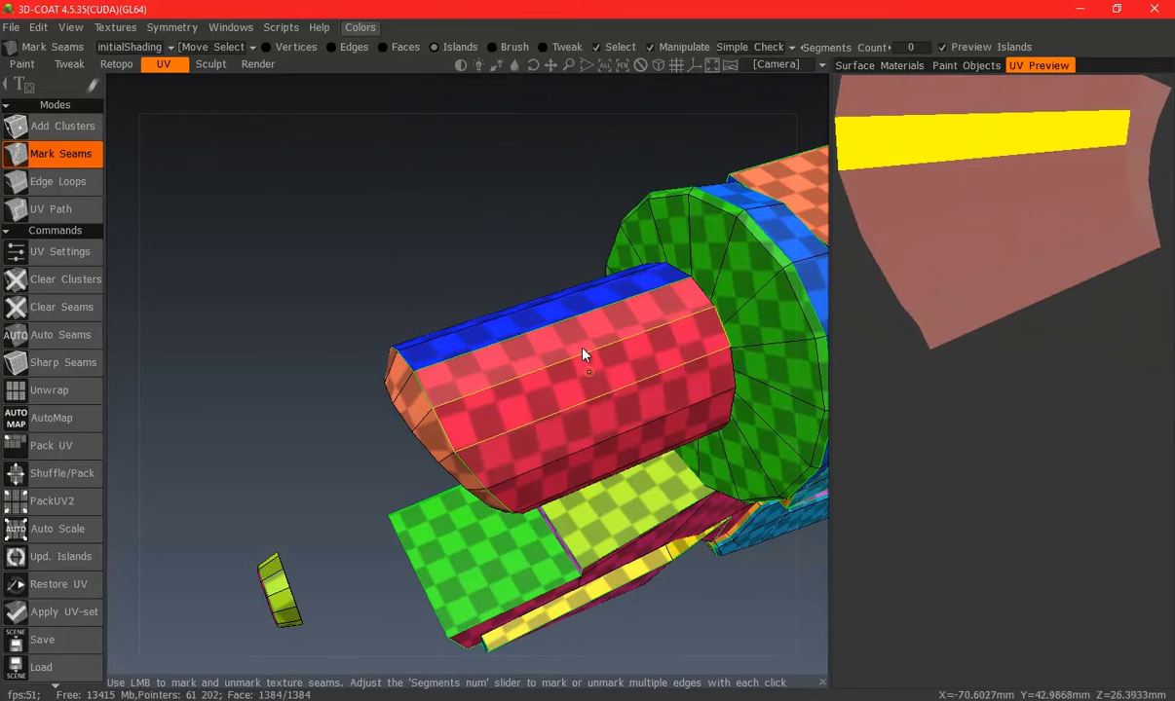
Mark further seams along the cylinder's sides and top to complete its lengthwise cut
mouse_move(598, 380)
middle_mouse_down()
mouse_move(487, 224)
mouse_move(458, 151)
mouse_move(335, 207)
mouse_move(533, 261)
mouse_move(506, 346)
mouse_move(598, 299)
middle_mouse_up()
left_click(566, 316)
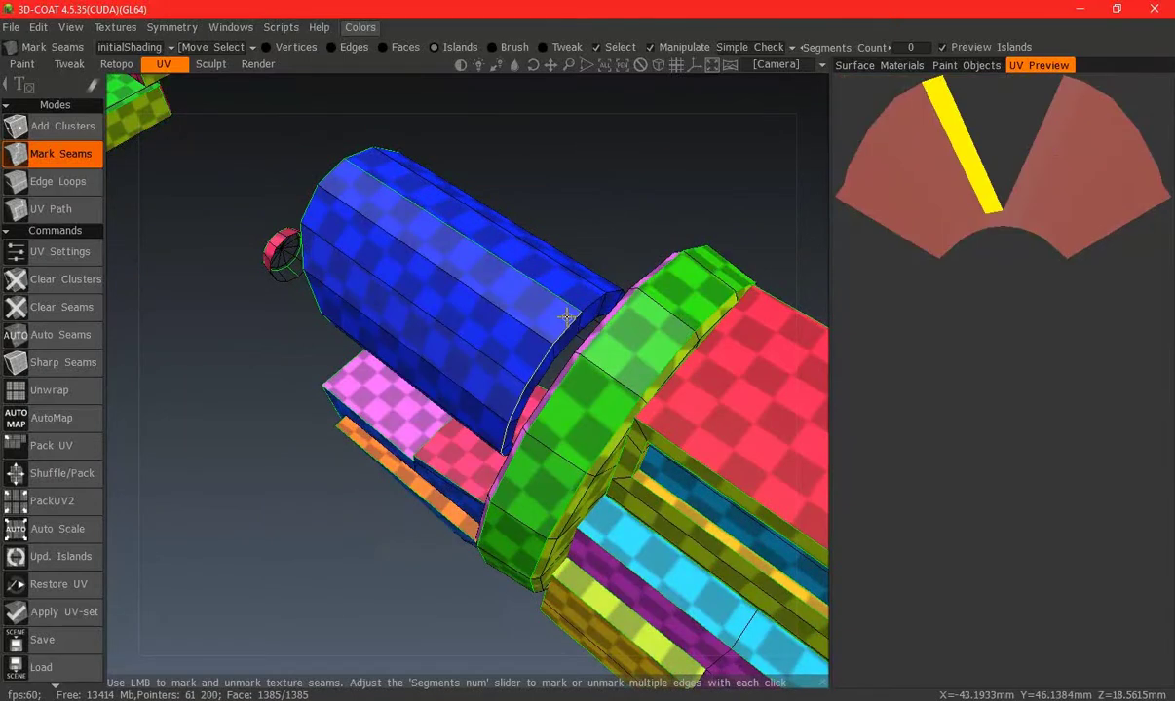
mouse_move(582, 317)
middle_mouse_down()
mouse_move(588, 302)
mouse_move(551, 292)
mouse_move(539, 328)
mouse_move(391, 349)
mouse_move(409, 383)
middle_mouse_up()
left_click(540, 328)
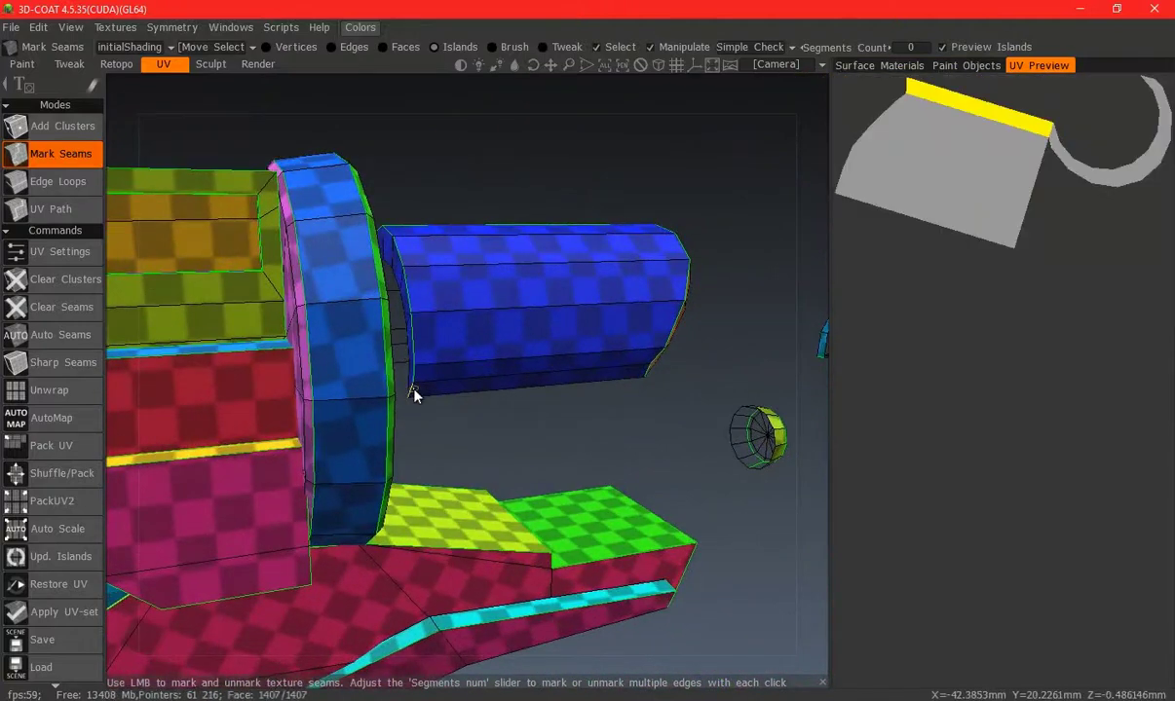
left_click(414, 392)
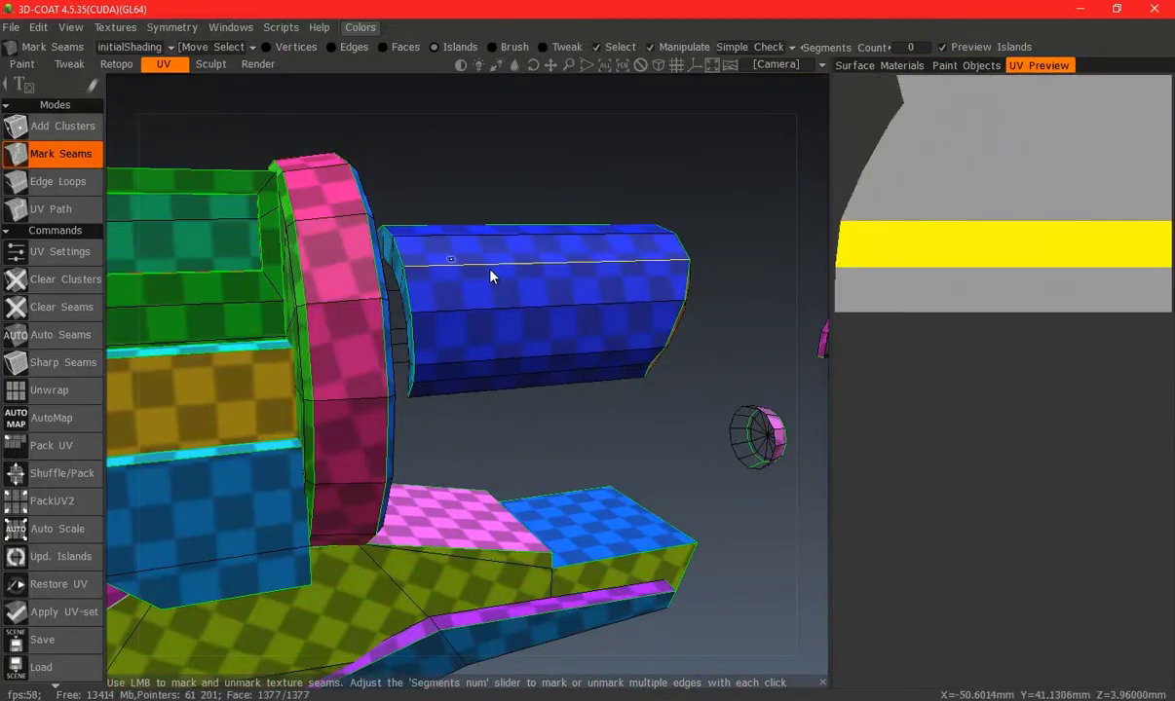
left_click(491, 278)
middle_click_drag(491, 278, 546, 292)
Make pCube35 visible and hide the blue cylinder shell
left_click(964, 65)
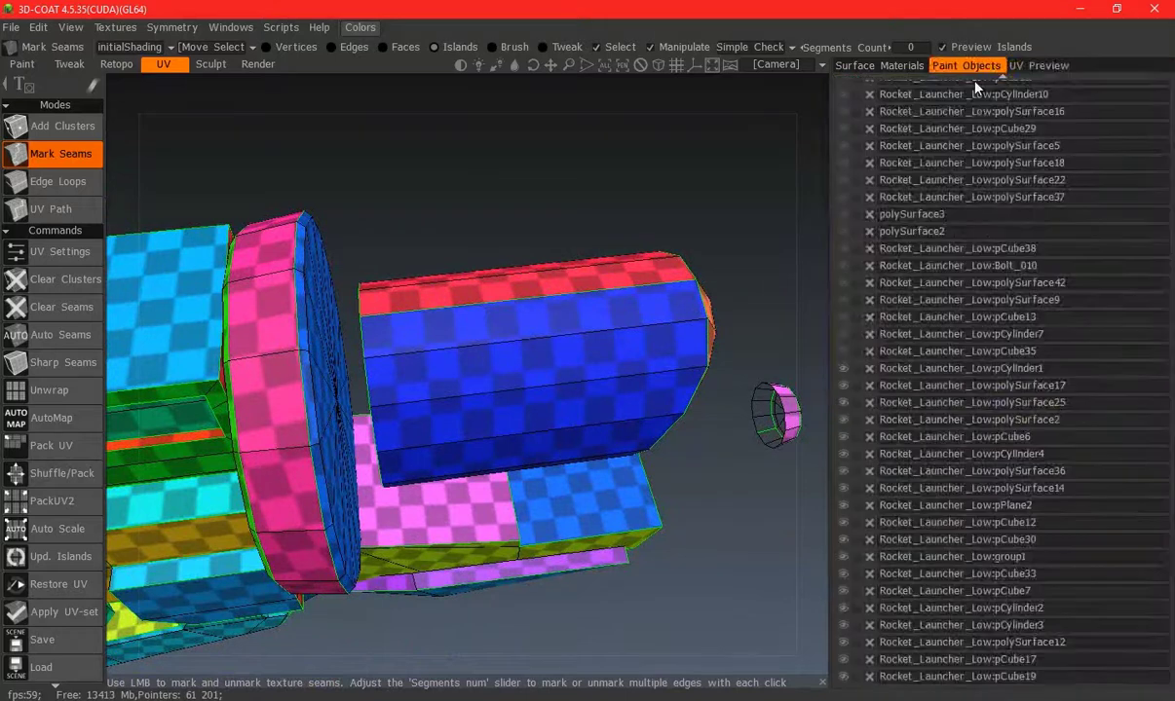
left_click(844, 350)
mouse_move(713, 341)
middle_mouse_down()
mouse_move(654, 319)
mouse_move(805, 386)
middle_mouse_up()
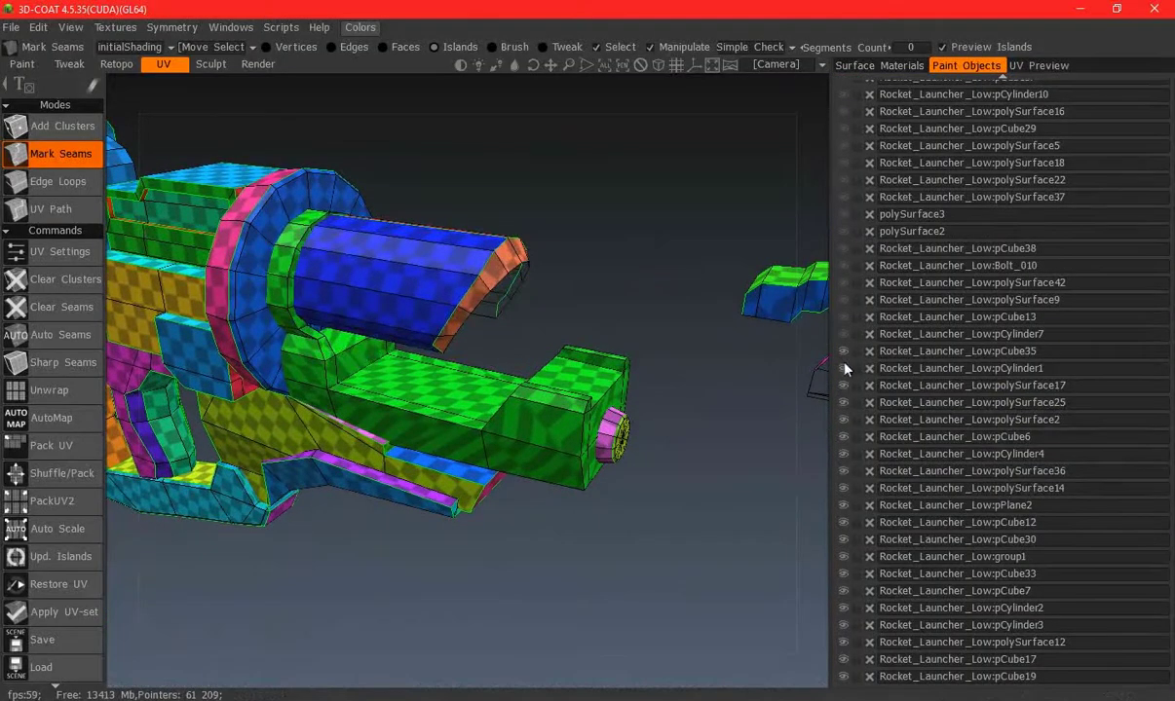
left_click(843, 368)
left_click(844, 369)
left_click(843, 368)
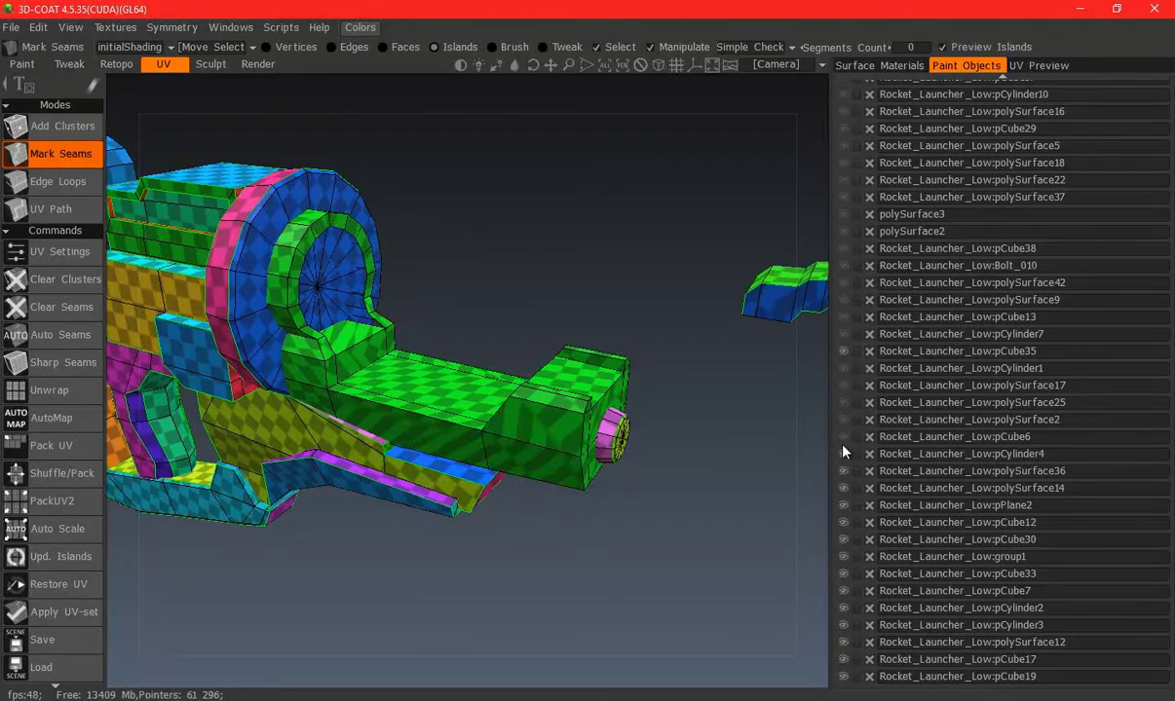
Hide all remaining launcher parts, leaving only pCube35 shown
left_click(844, 505)
left_click(843, 522)
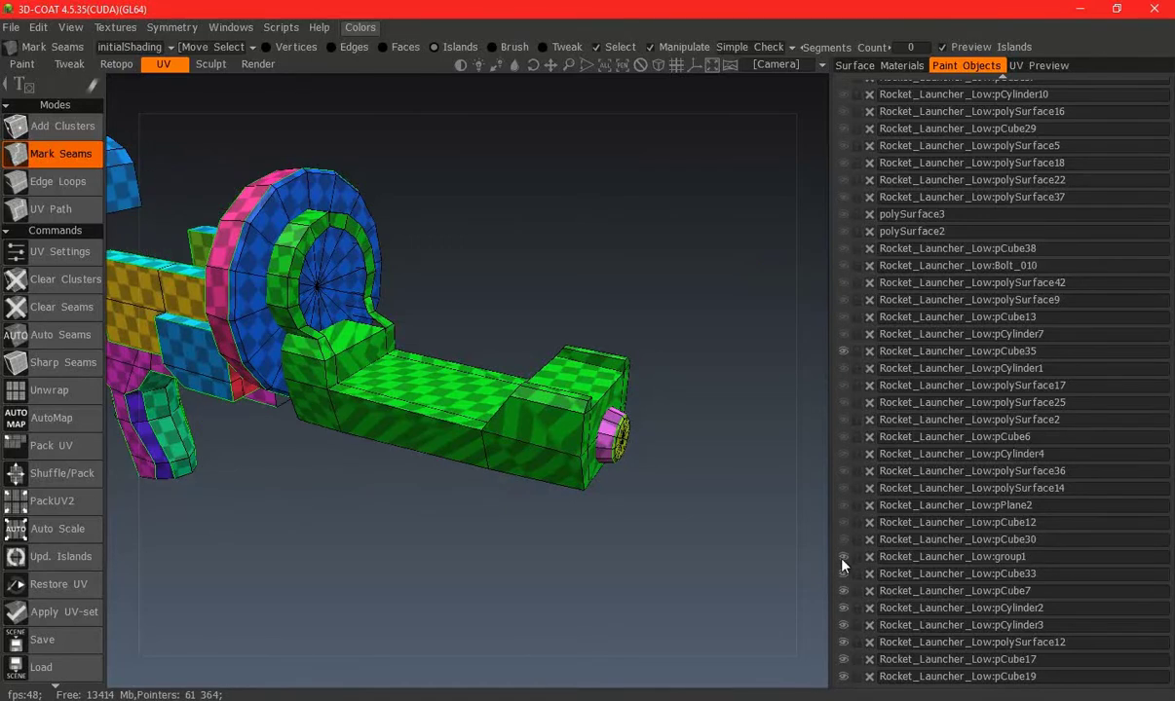
left_click(844, 608)
left_click(844, 624)
left_click(843, 642)
left_click(843, 658)
left_click(844, 676)
left_click(843, 682)
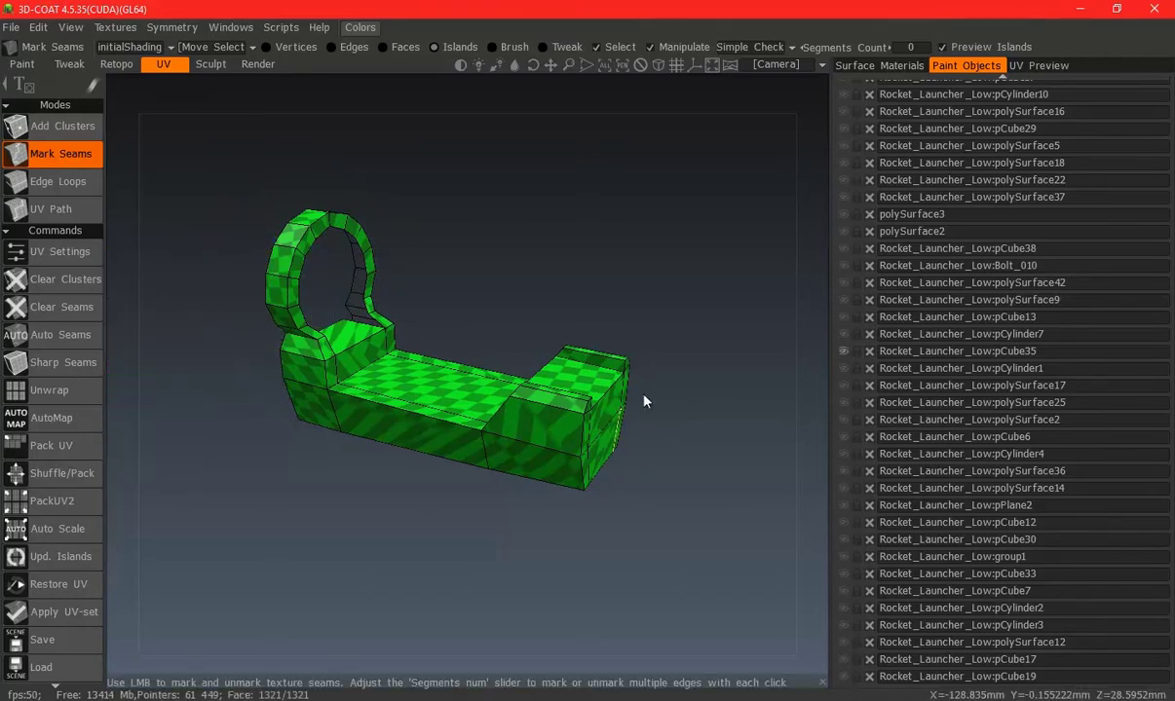
Switch to UV Preview and orbit to an angled view of the green arch and bench
left_click(1013, 66)
left_click_drag(175, 234, 213, 248)
scroll(380, 321, "up", 3)
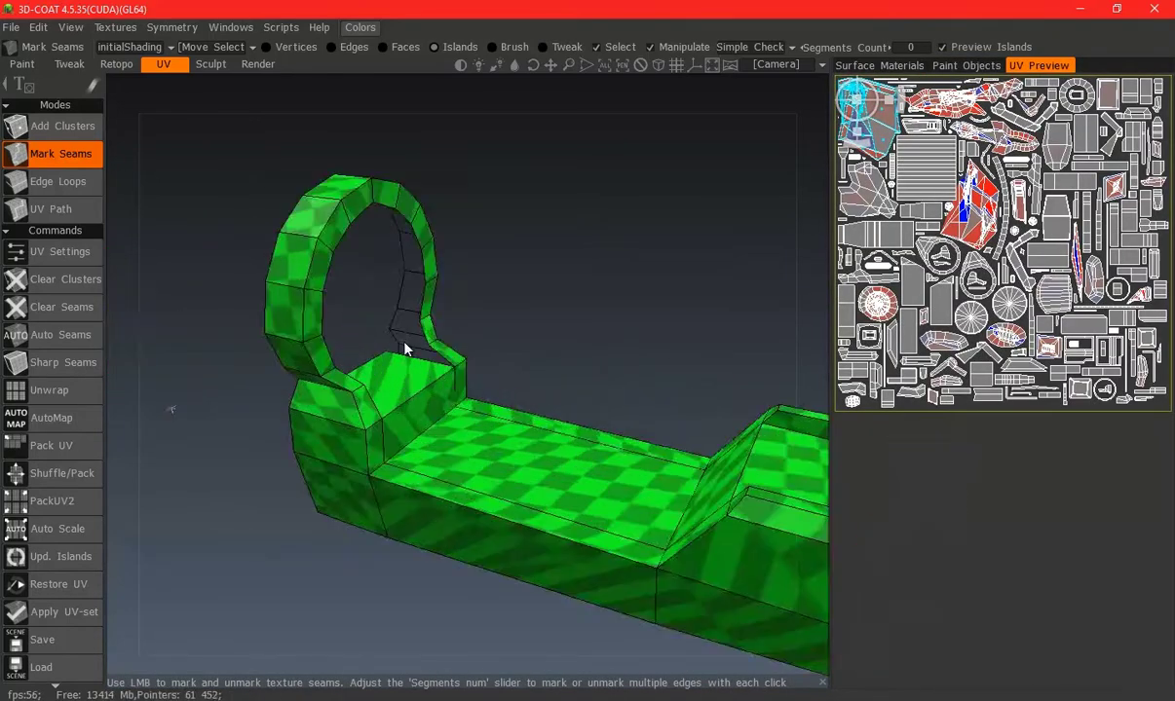
scroll(339, 260, "up", 4)
scroll(375, 254, "up", 3)
scroll(376, 253, "down", 5)
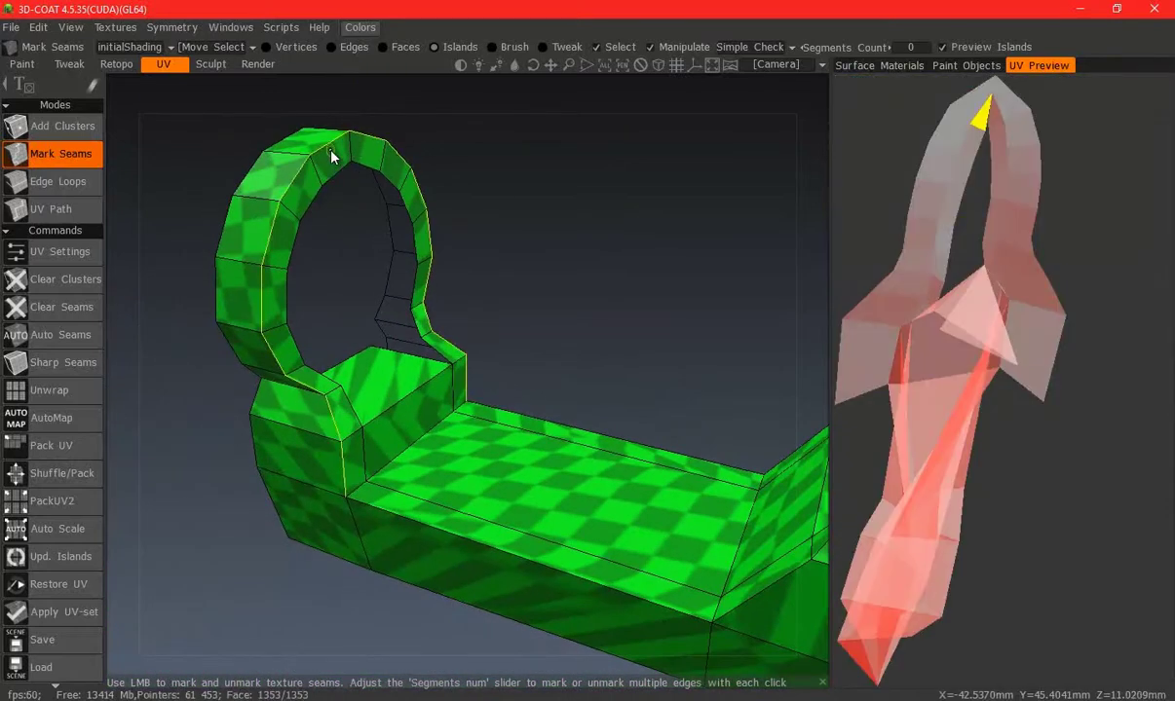
mouse_move(437, 436)
right_mouse_down()
mouse_move(317, 555)
mouse_move(343, 458)
right_mouse_up()
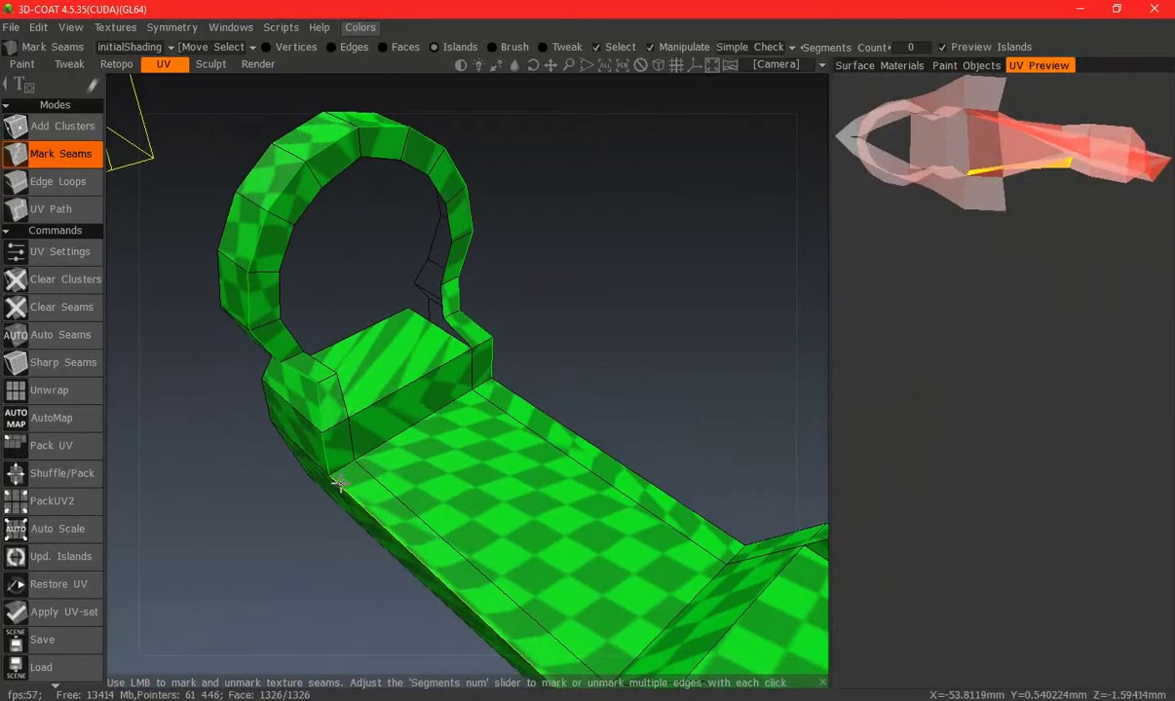
right_click_drag(656, 439, 455, 356)
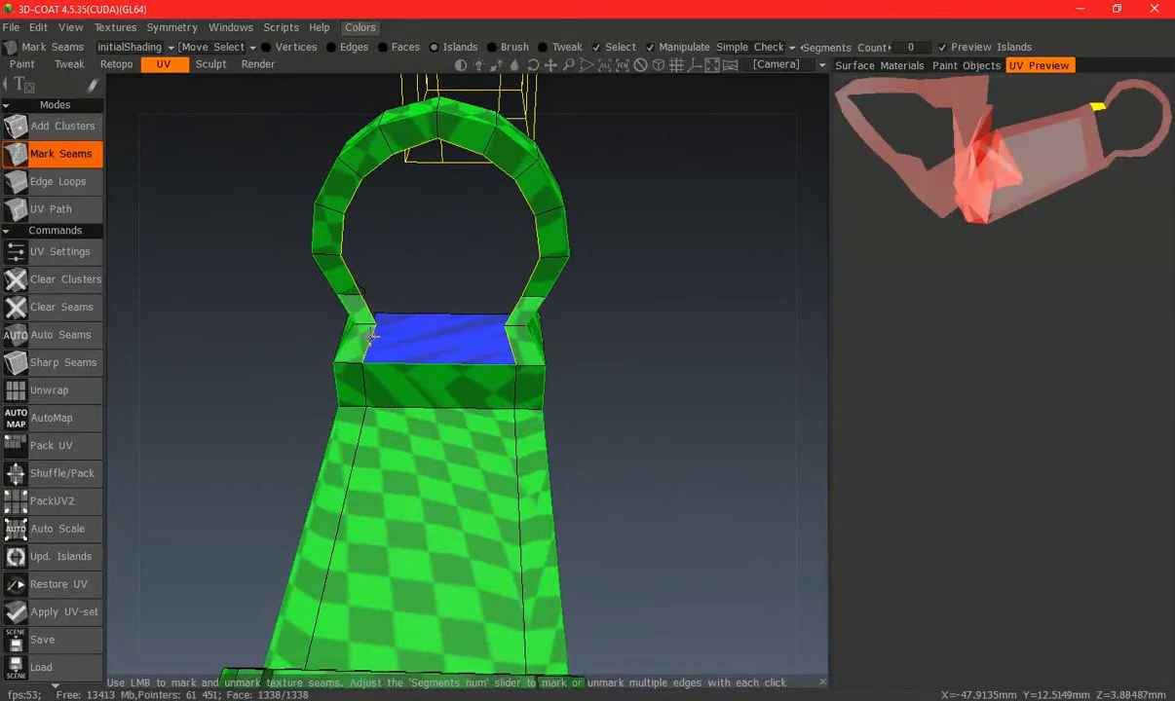
right_click_drag(498, 166, 375, 194)
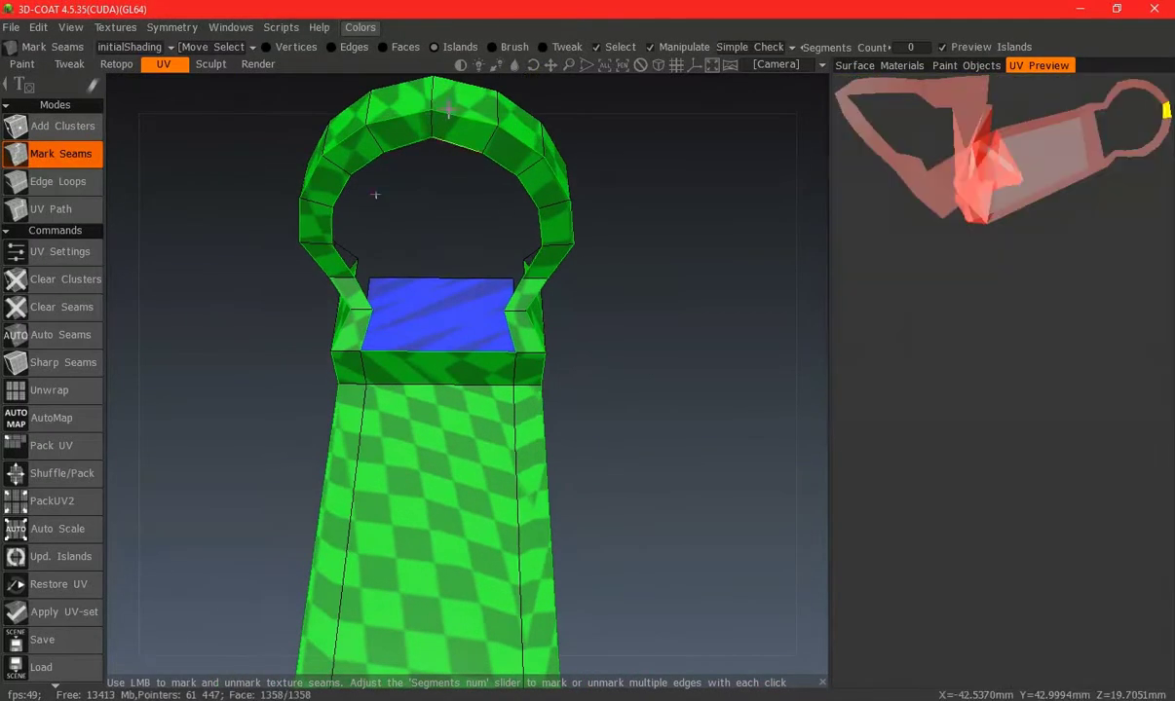
mouse_move(468, 156)
right_mouse_down()
mouse_move(531, 433)
mouse_move(370, 474)
right_mouse_up()
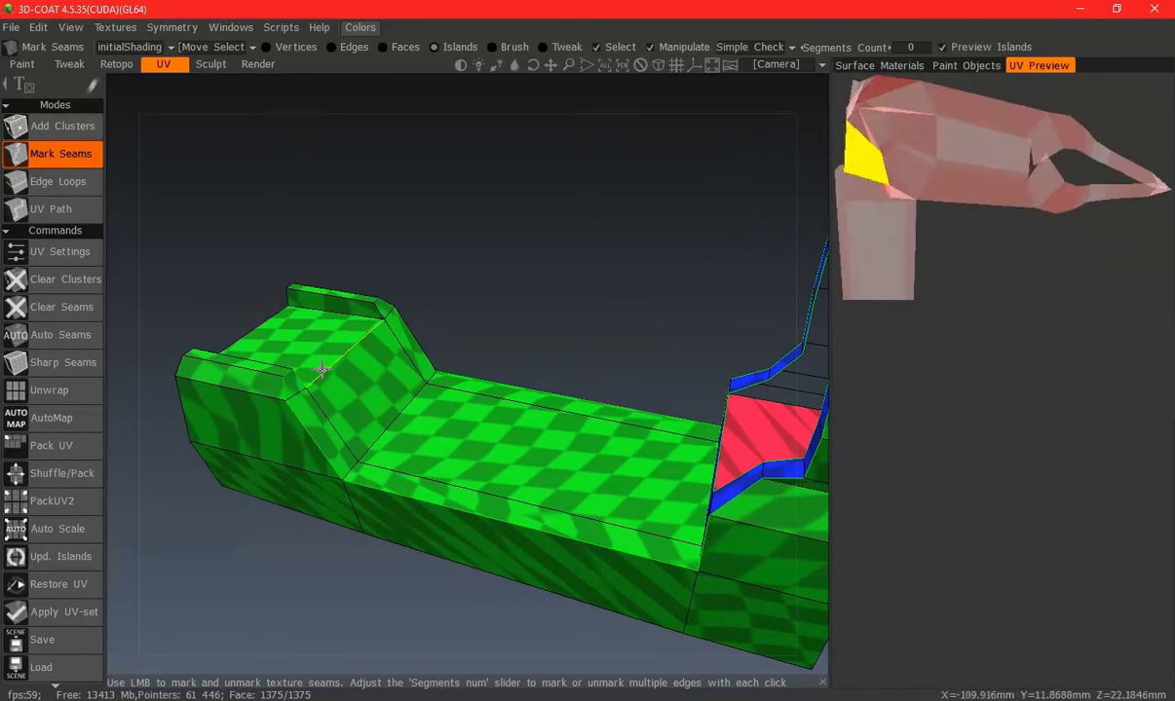
Mark a seam splitting off the bench top, then inspect the bench and ring
left_click(380, 304)
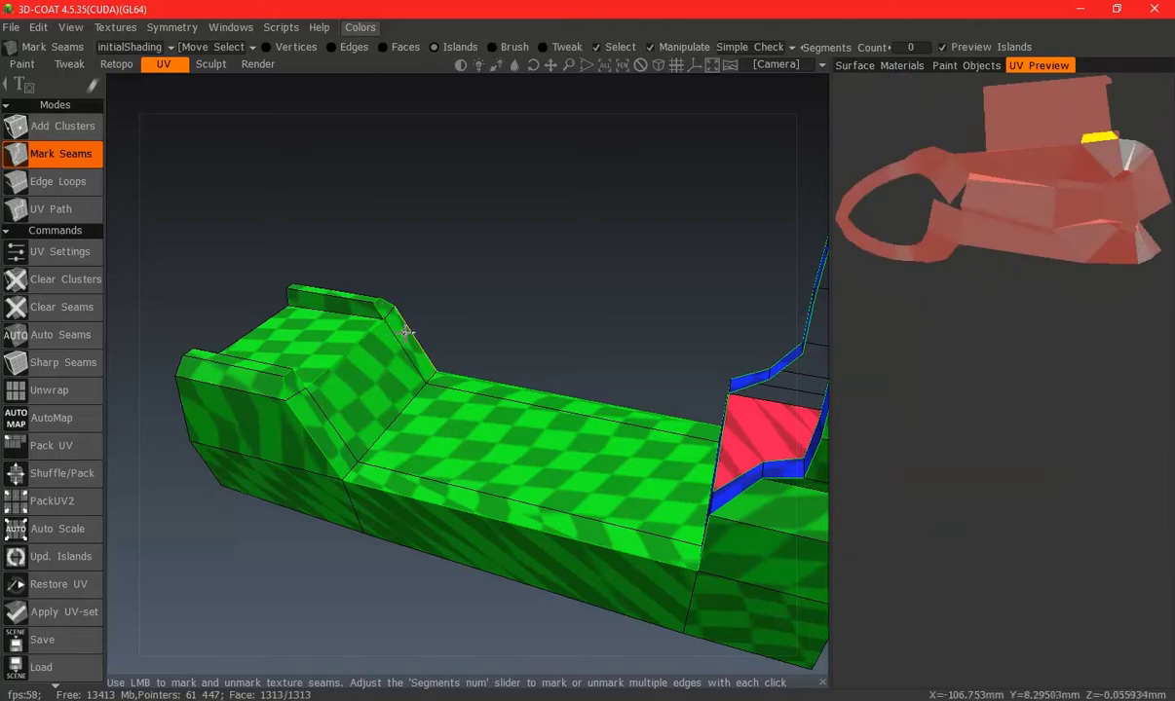
left_click(405, 332)
mouse_move(481, 423)
middle_mouse_down()
mouse_move(417, 384)
mouse_move(588, 375)
mouse_move(349, 349)
mouse_move(394, 388)
mouse_move(541, 391)
mouse_move(375, 393)
mouse_move(685, 364)
middle_mouse_up()
mouse_move(718, 277)
middle_mouse_down()
mouse_move(562, 345)
mouse_move(782, 310)
mouse_move(585, 409)
mouse_move(398, 475)
mouse_move(542, 371)
mouse_move(472, 359)
mouse_move(327, 380)
middle_mouse_up()
scroll(542, 371, "up", 3)
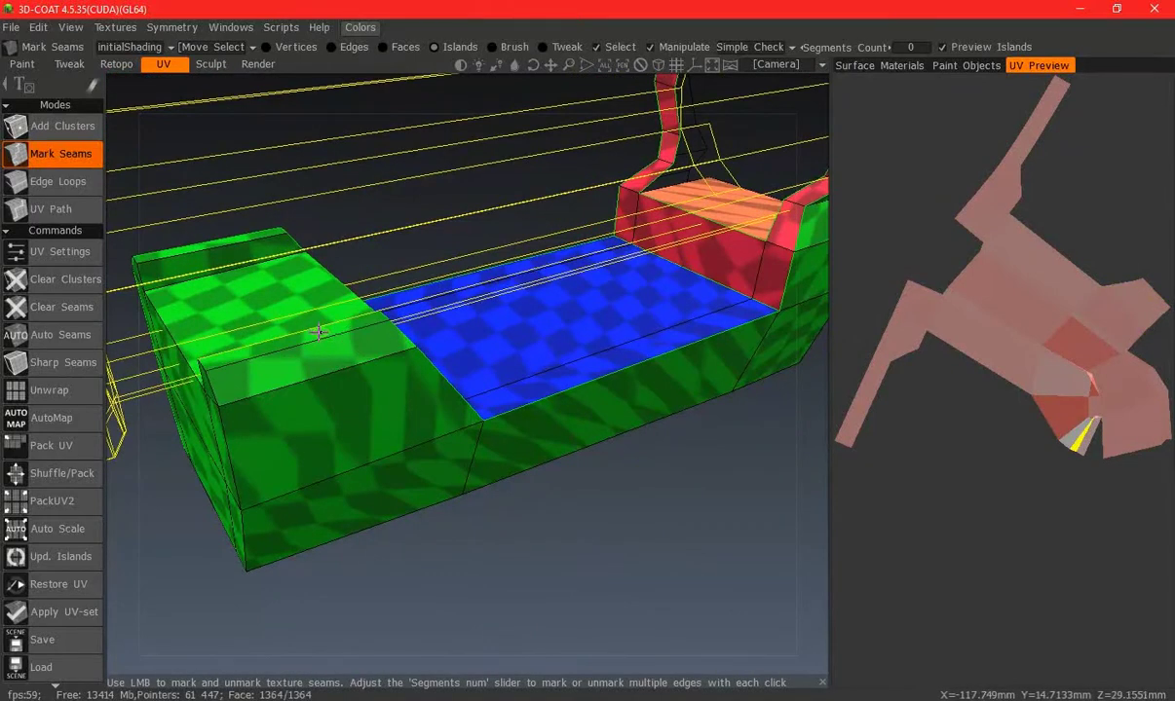
mouse_move(319, 332)
middle_mouse_down()
mouse_move(339, 367)
mouse_move(413, 371)
middle_mouse_up()
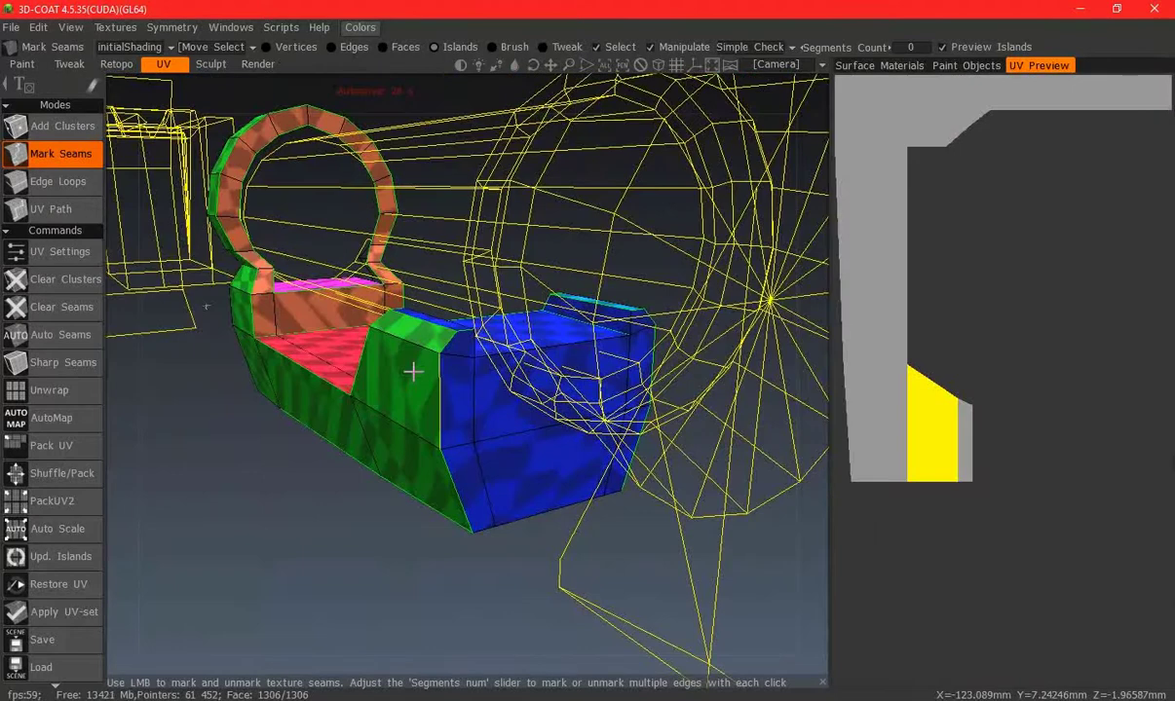
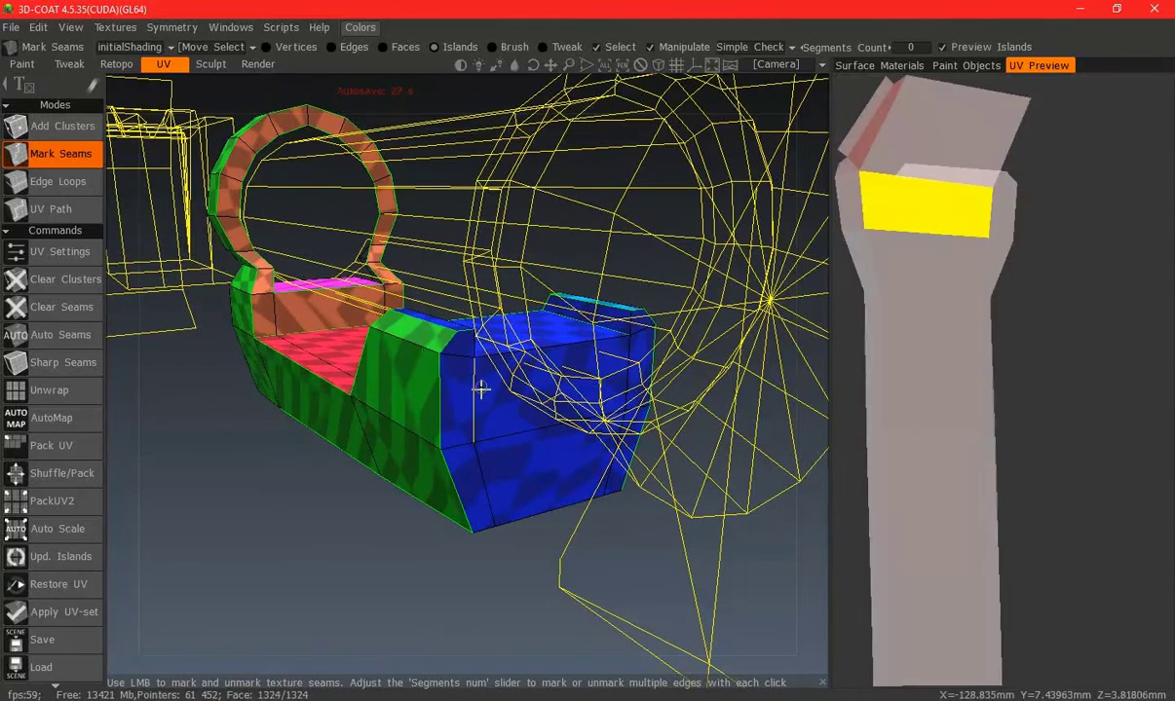
Mark seams around the chair part's top and seat faces, orbiting to check each new island
scroll(495, 382, "up", 2)
scroll(497, 385, "up", 3)
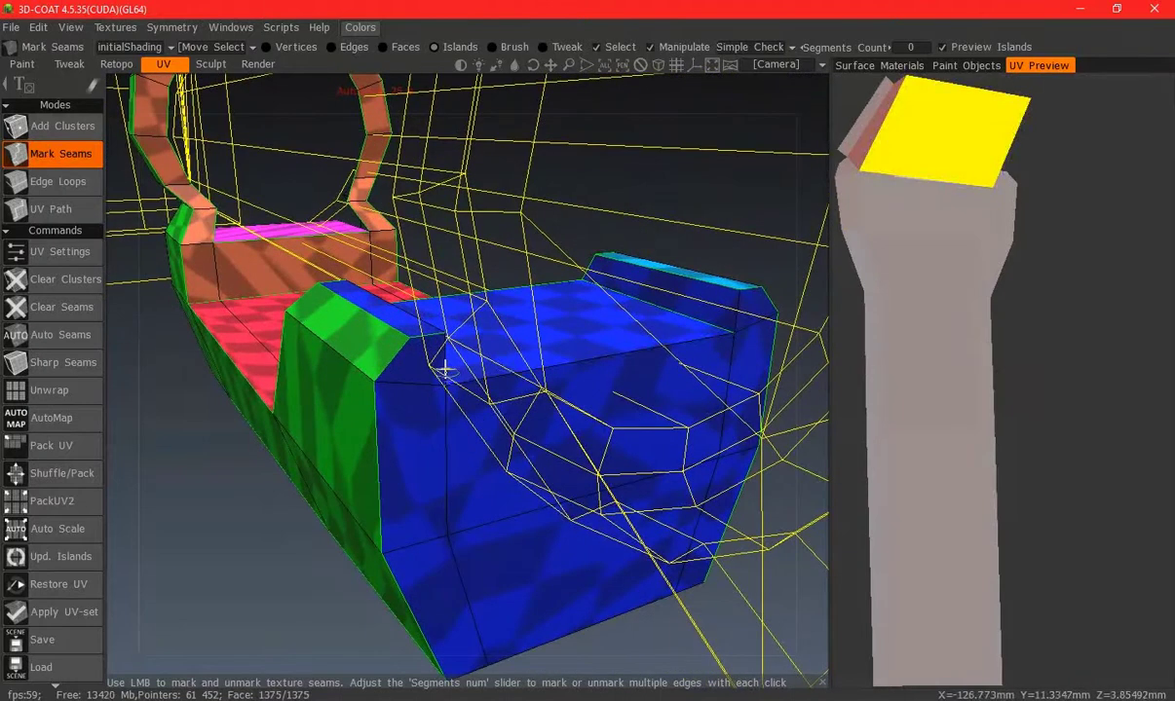
left_click(745, 307)
mouse_move(743, 307)
right_mouse_down()
mouse_move(396, 344)
mouse_move(189, 320)
right_mouse_up()
left_click(189, 319)
left_click(200, 292)
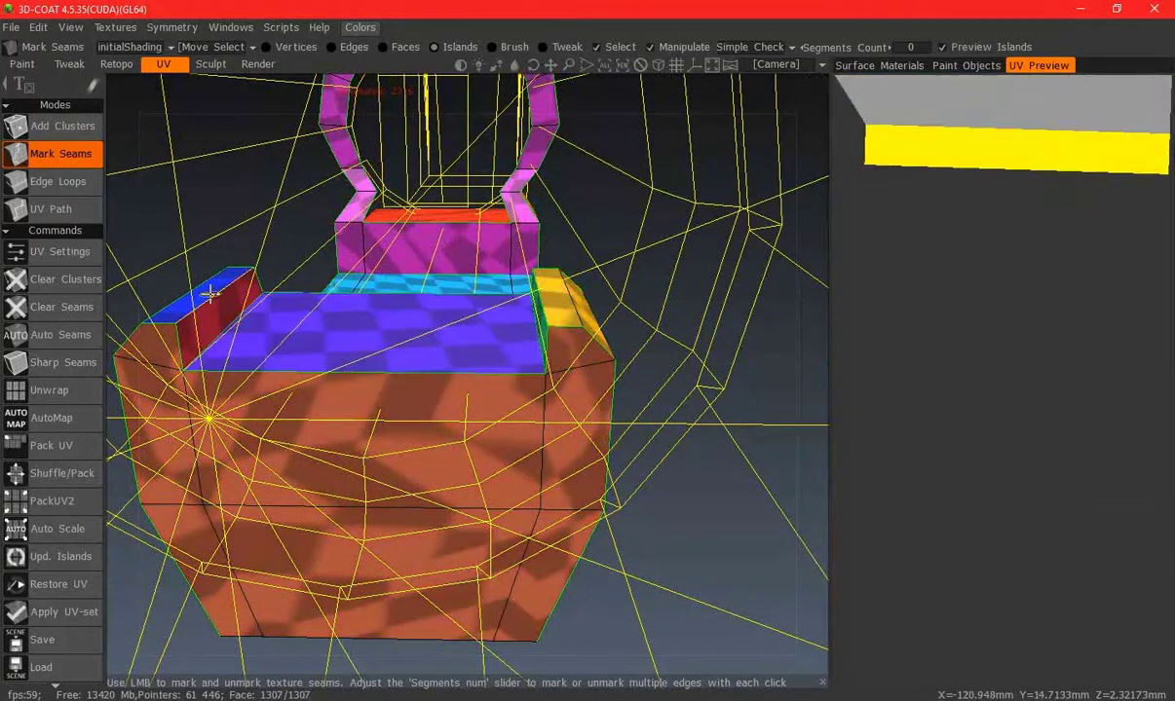
right_click_drag(540, 357, 598, 372)
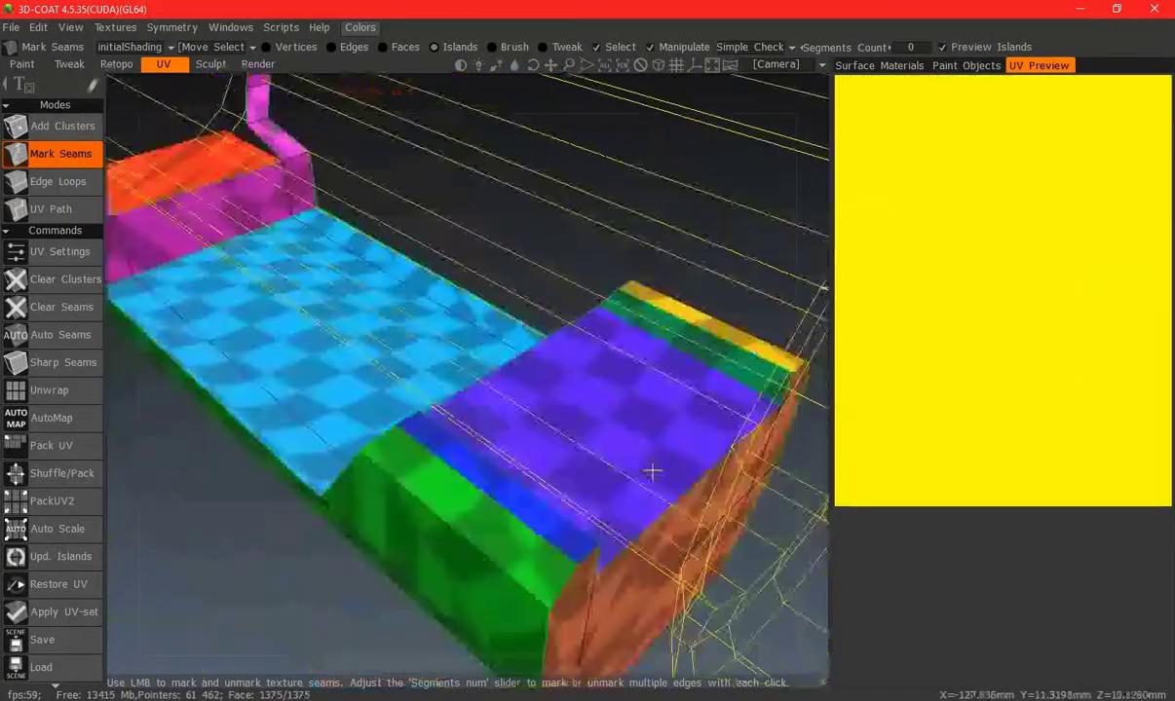
right_click_drag(551, 539, 747, 463)
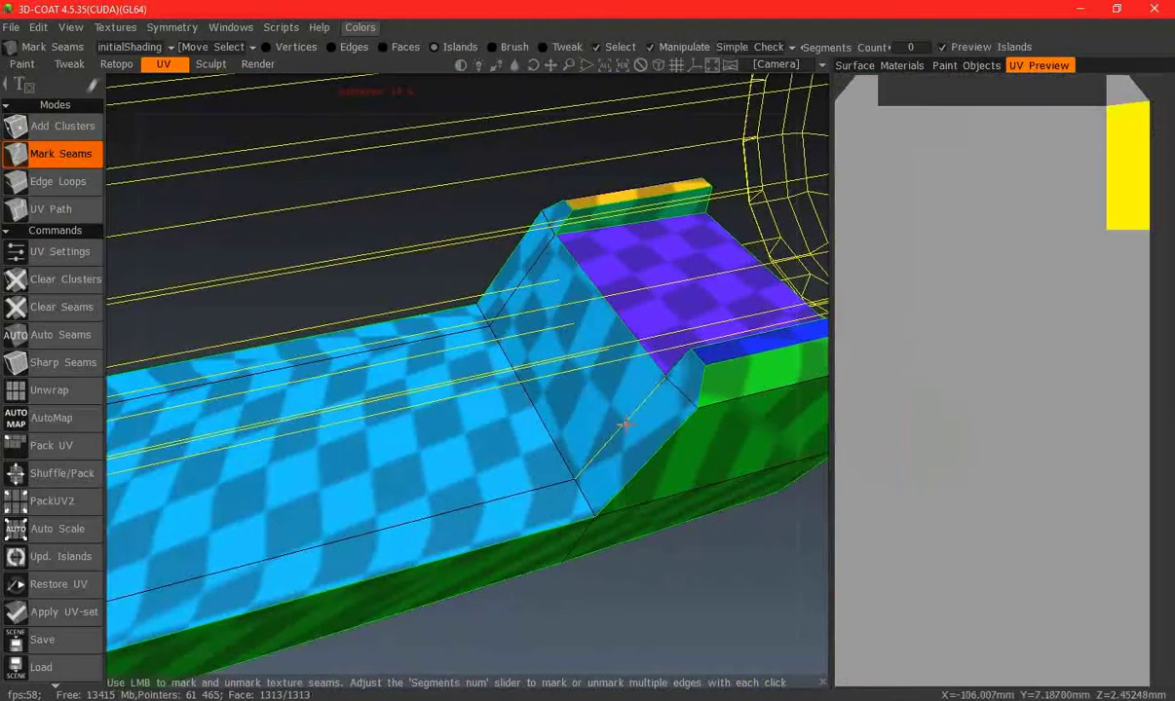
mouse_move(434, 387)
right_mouse_down()
mouse_move(564, 411)
mouse_move(517, 348)
mouse_move(504, 406)
mouse_move(332, 303)
right_mouse_up()
mouse_move(574, 354)
right_mouse_down()
mouse_move(516, 390)
mouse_move(545, 403)
mouse_move(721, 371)
right_mouse_up()
Hide the chair part and toggle polySurface9, pCube13 and polySurface42 visibility to isolate the small cylinder
left_click(966, 65)
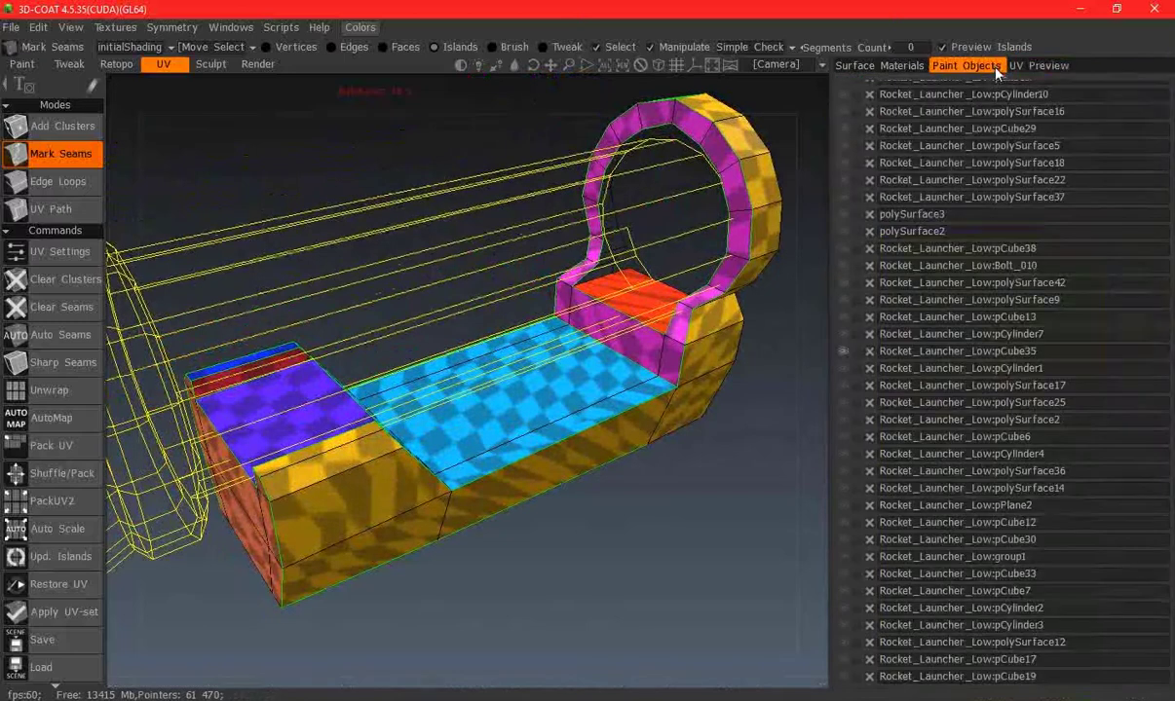
left_click(843, 351)
right_click_drag(669, 276, 642, 184)
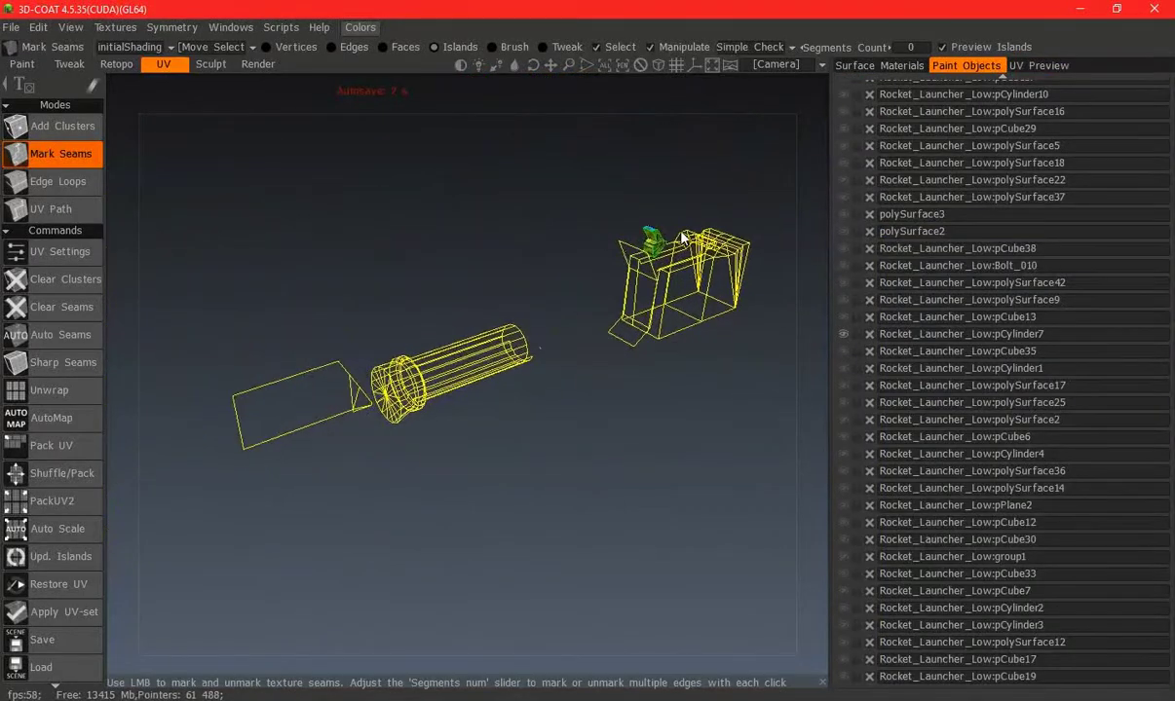
right_click_drag(677, 243, 596, 386)
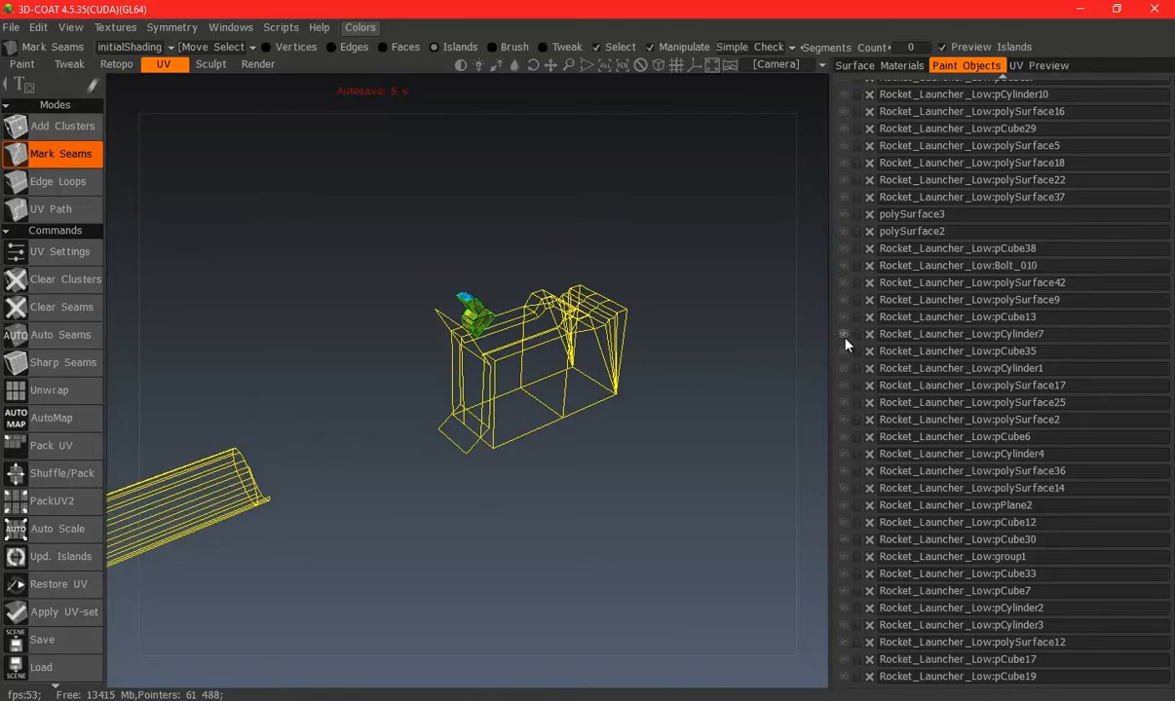
left_click(846, 319)
left_click_drag(682, 348, 517, 386)
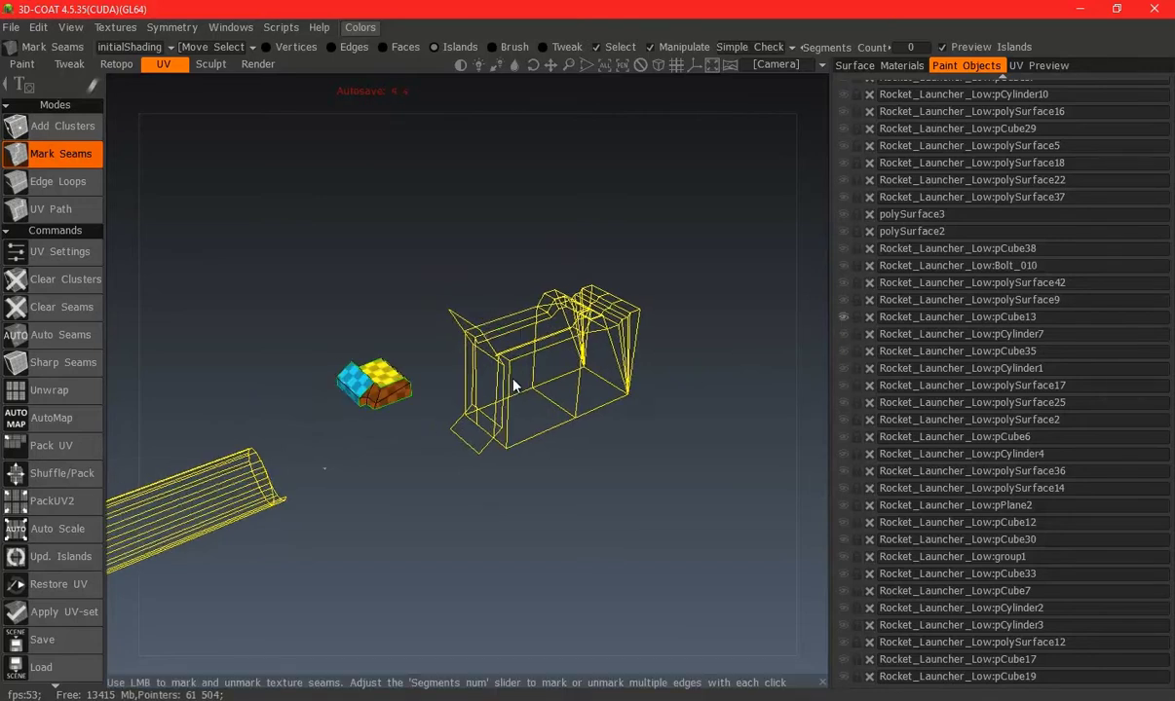
left_click(843, 300)
left_click(844, 318)
left_click(844, 283)
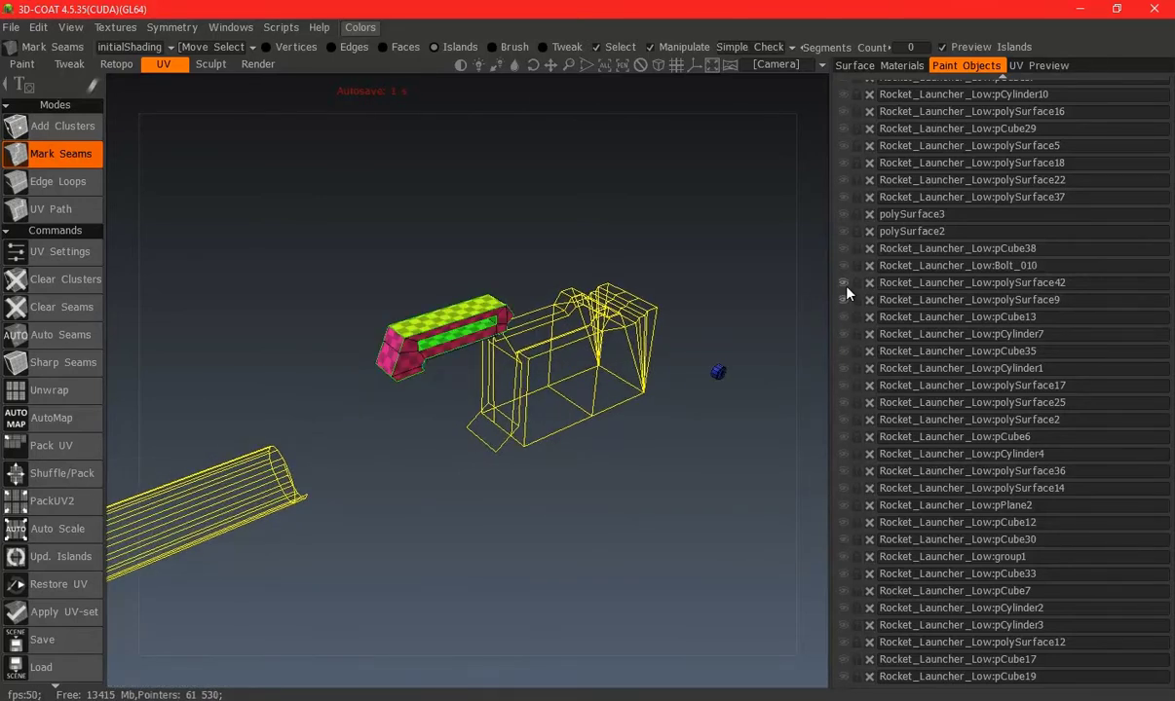
left_click(844, 300)
left_click_drag(583, 406, 467, 331)
scroll(654, 463, "up", 3)
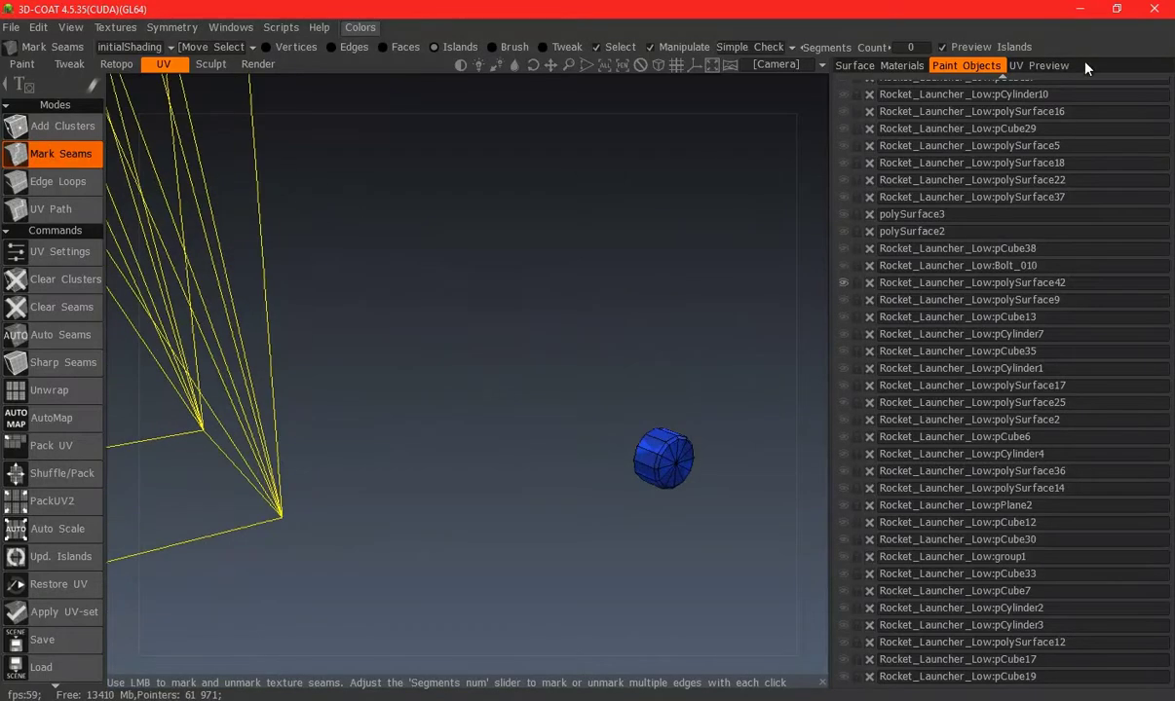
Mark a seam on the front of the Bolt_010 cylinder in the UV preview
left_click(1039, 66)
scroll(477, 326, "up", 2)
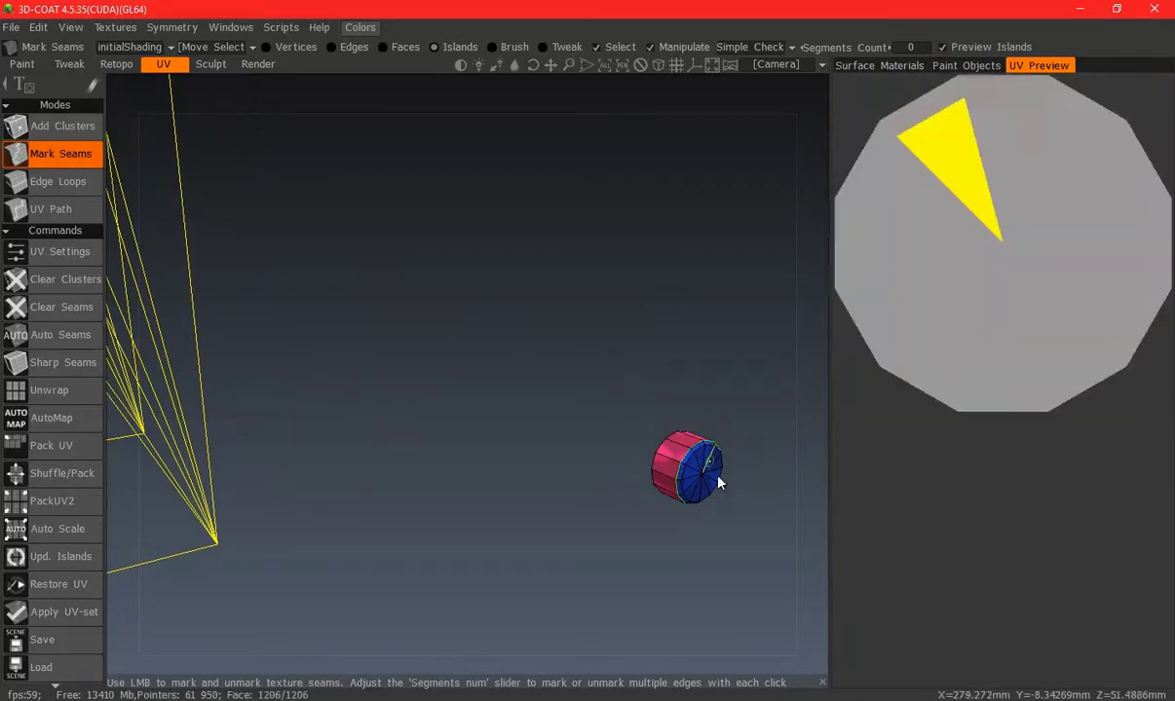
scroll(604, 311, "down", 3)
mouse_move(575, 265)
left_mouse_down()
mouse_move(608, 429)
mouse_move(543, 398)
mouse_move(464, 411)
mouse_move(324, 310)
mouse_move(487, 347)
left_mouse_up()
left_click(412, 297)
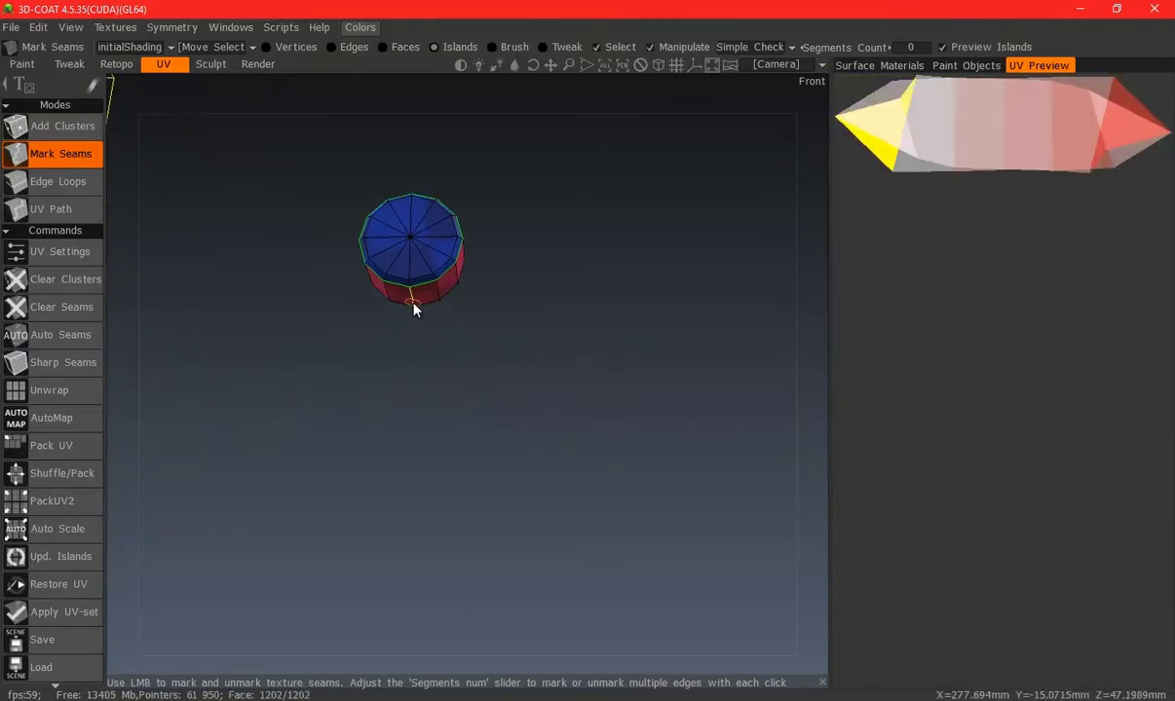
Show Bolt_010 again in the object list and orbit around it toward the green cylinder
left_click(965, 65)
left_click(843, 264)
scroll(609, 307, "down", 5)
mouse_move(439, 413)
left_mouse_down()
mouse_move(249, 344)
mouse_move(482, 388)
mouse_move(496, 317)
mouse_move(433, 338)
mouse_move(485, 348)
mouse_move(419, 336)
left_mouse_up()
scroll(419, 336, "up", 3)
scroll(521, 426, "up", 2)
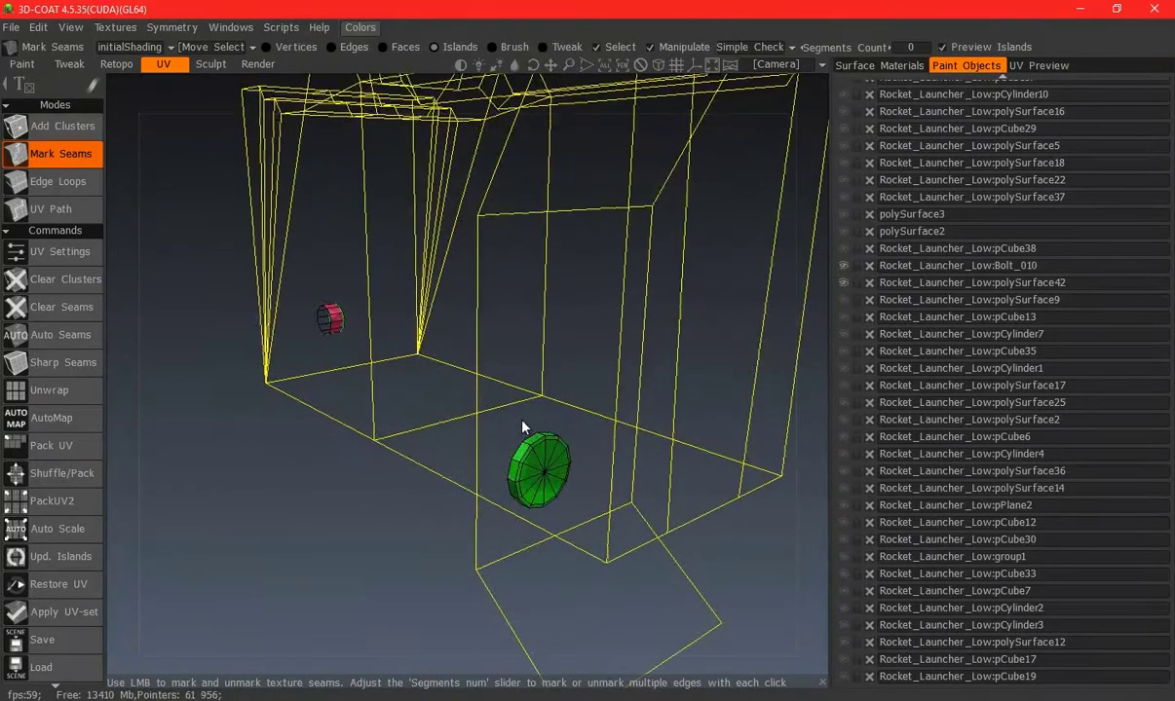
left_click_drag(521, 426, 486, 402)
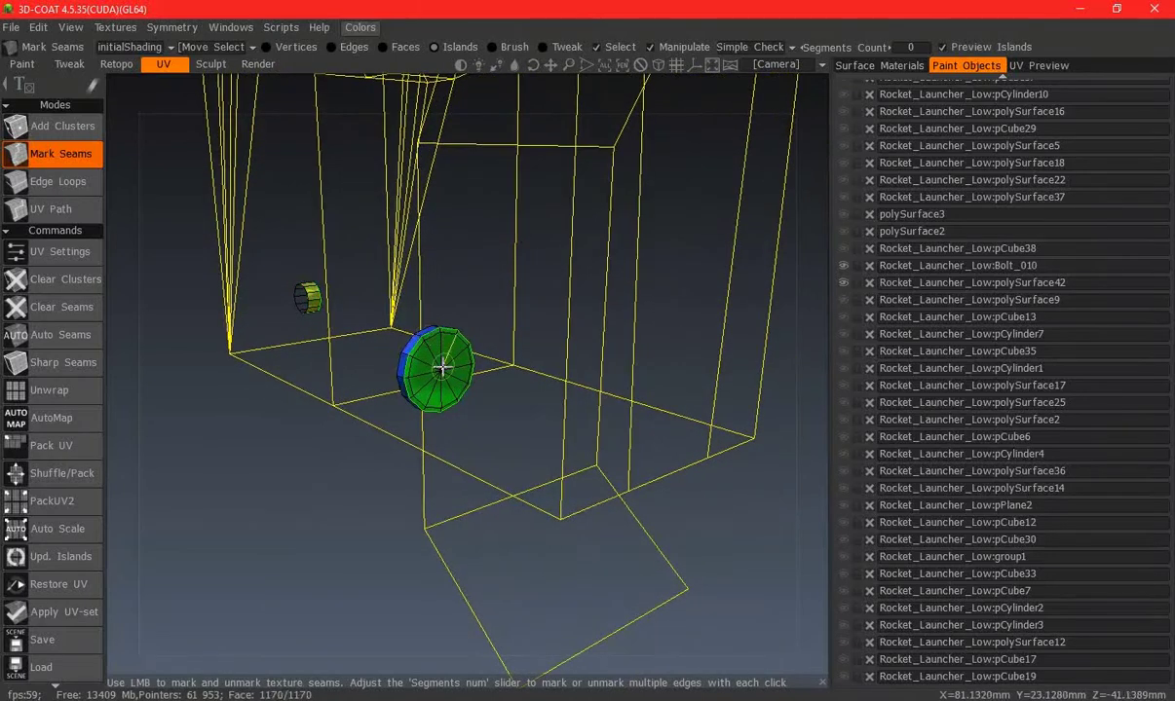
left_click_drag(429, 334, 976, 162)
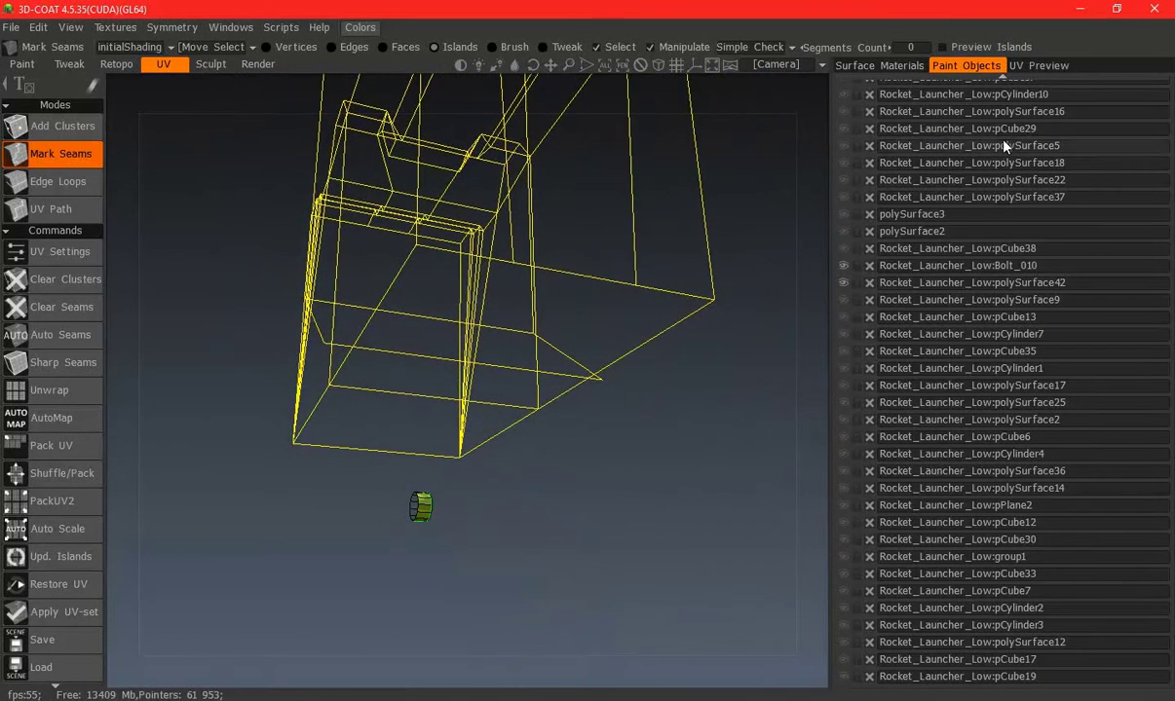
Inspect the cylinder's UV layout preview from several angles, briefly checking the surface materials list
left_click(1039, 64)
mouse_move(490, 348)
left_mouse_down()
mouse_move(492, 489)
mouse_move(365, 179)
left_mouse_up()
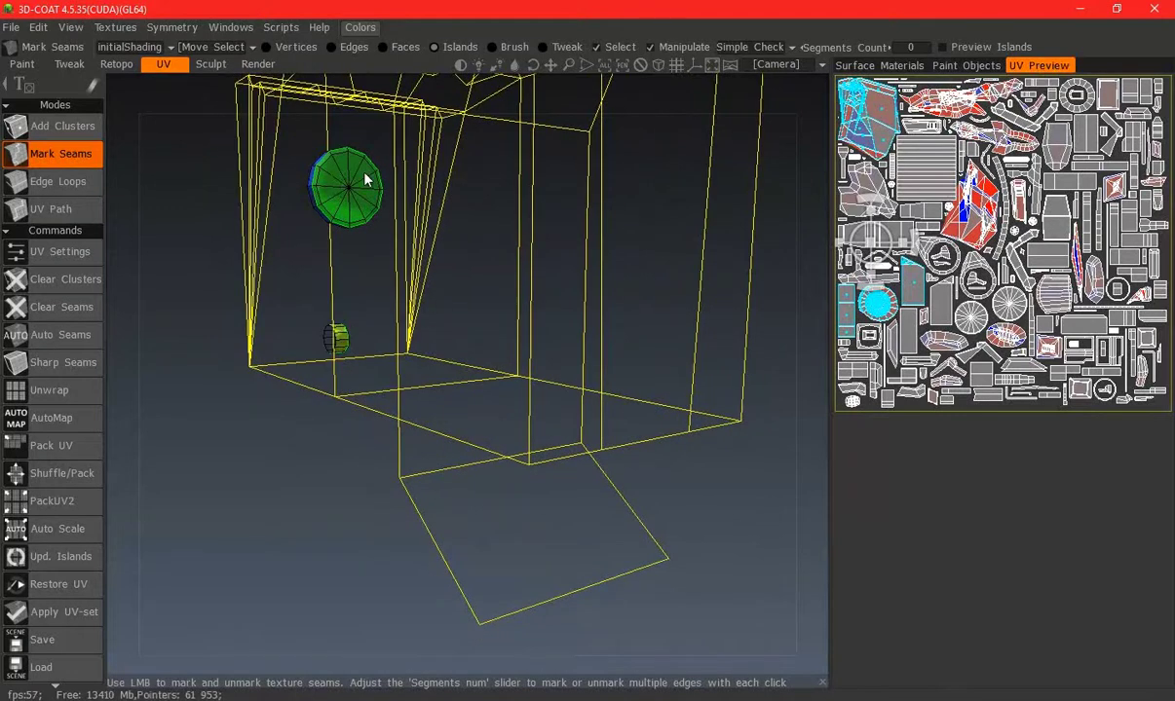
left_click_drag(365, 224, 1049, 78)
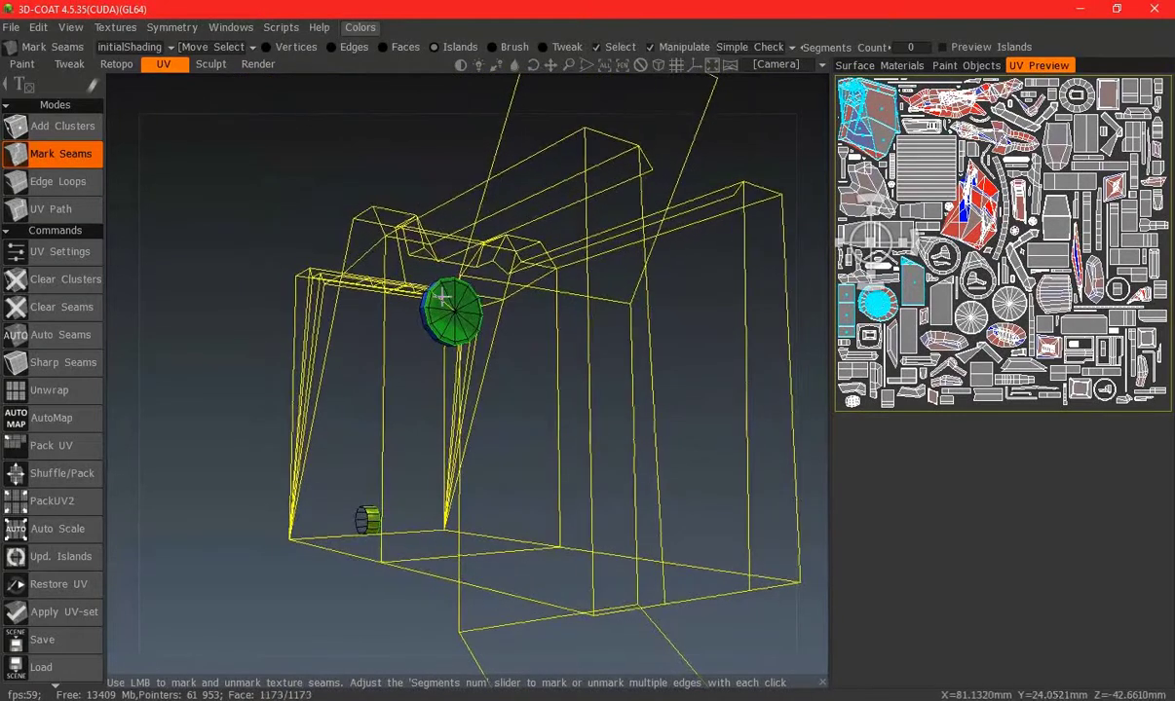
left_click(877, 64)
left_click(1038, 64)
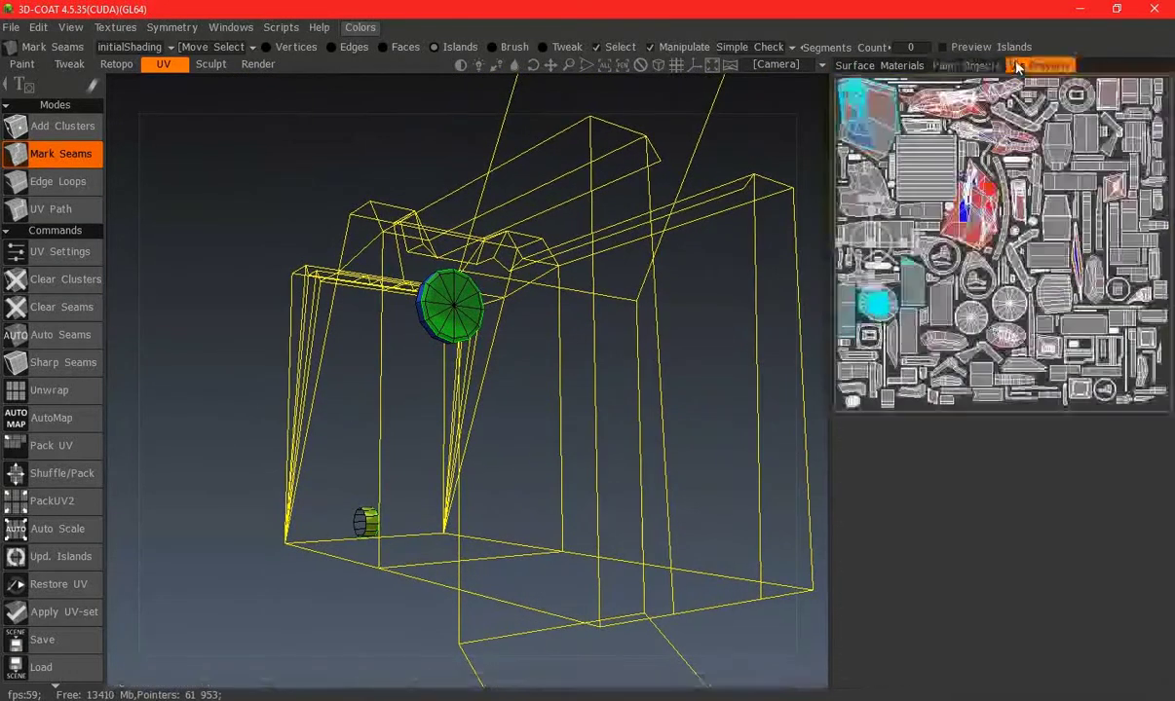
mouse_move(480, 339)
left_mouse_down()
mouse_move(456, 268)
mouse_move(451, 144)
mouse_move(490, 399)
mouse_move(490, 341)
mouse_move(505, 315)
mouse_move(502, 430)
left_mouse_up()
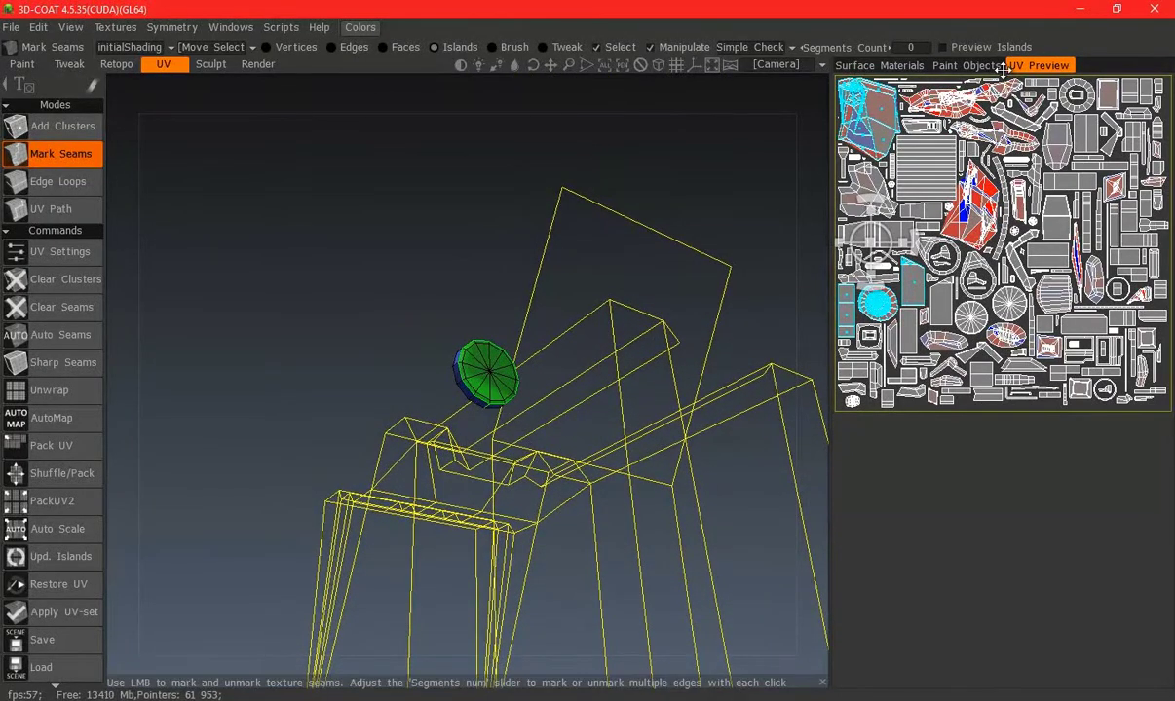
Turn on pCube38 and Bolt_010 visibility to bring the red handle part into view
left_click(949, 66)
left_click(843, 265)
left_click(843, 248)
mouse_move(555, 300)
left_mouse_down()
mouse_move(607, 357)
mouse_move(574, 311)
mouse_move(742, 389)
left_mouse_up()
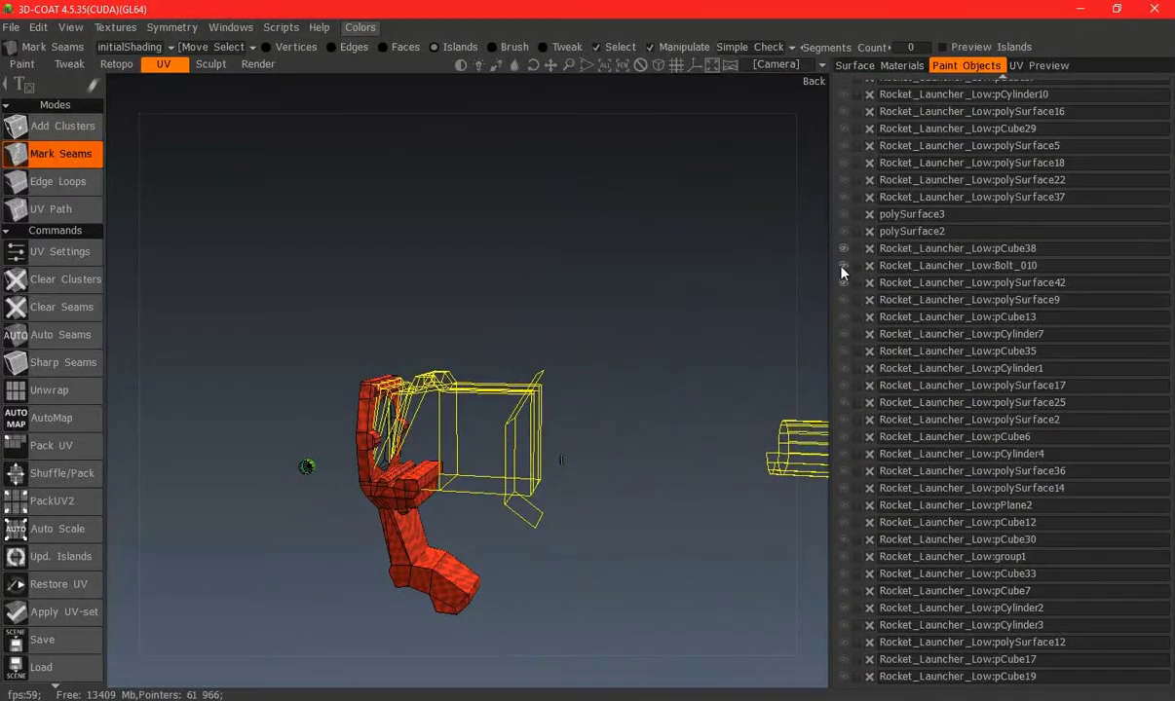
Show the UV preview and orbit around the red handle to inspect its lower leg
scroll(508, 394, "up", 3)
mouse_move(509, 394)
left_mouse_down()
mouse_move(608, 280)
mouse_move(628, 478)
mouse_move(624, 419)
left_mouse_up()
left_click(1039, 65)
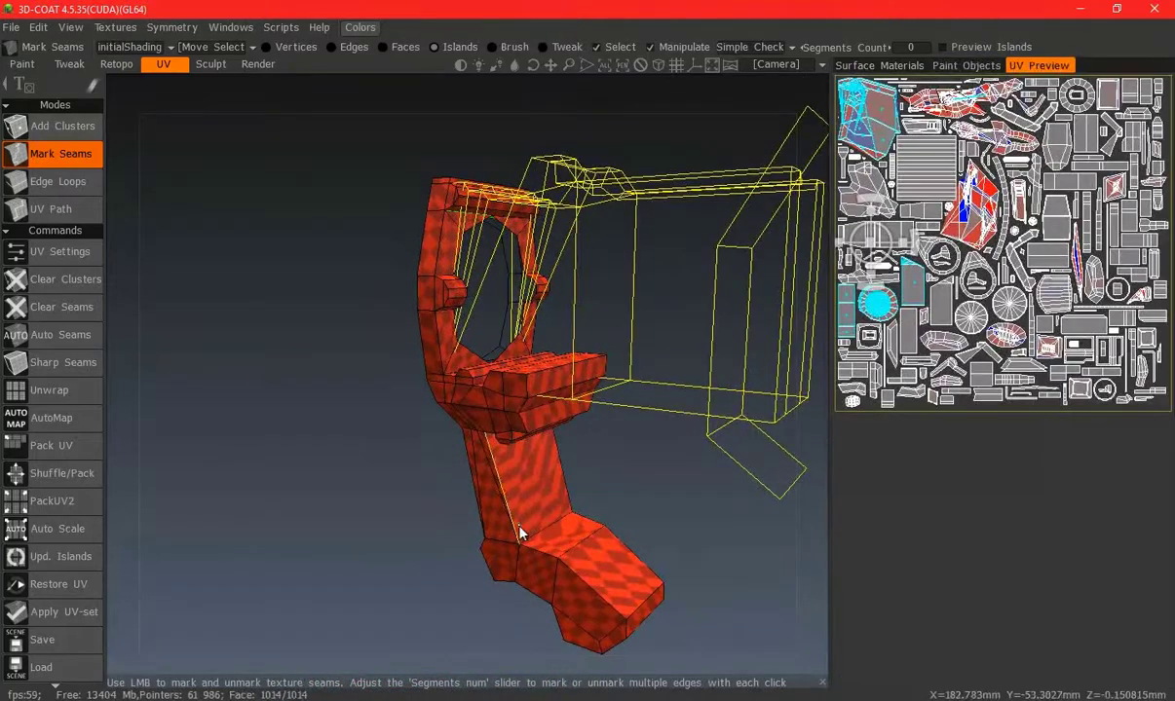
left_click_drag(519, 533, 536, 371)
scroll(536, 371, "up", 2)
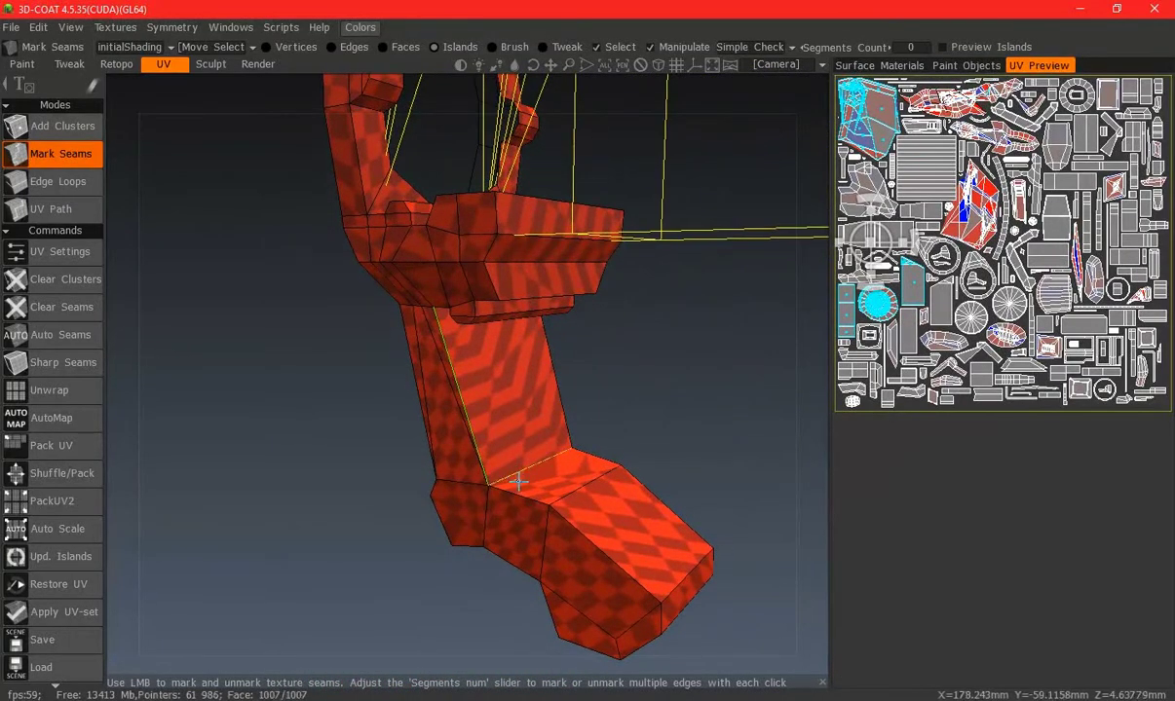
mouse_move(635, 553)
left_mouse_down()
mouse_move(485, 456)
mouse_move(511, 420)
mouse_move(665, 317)
left_mouse_up()
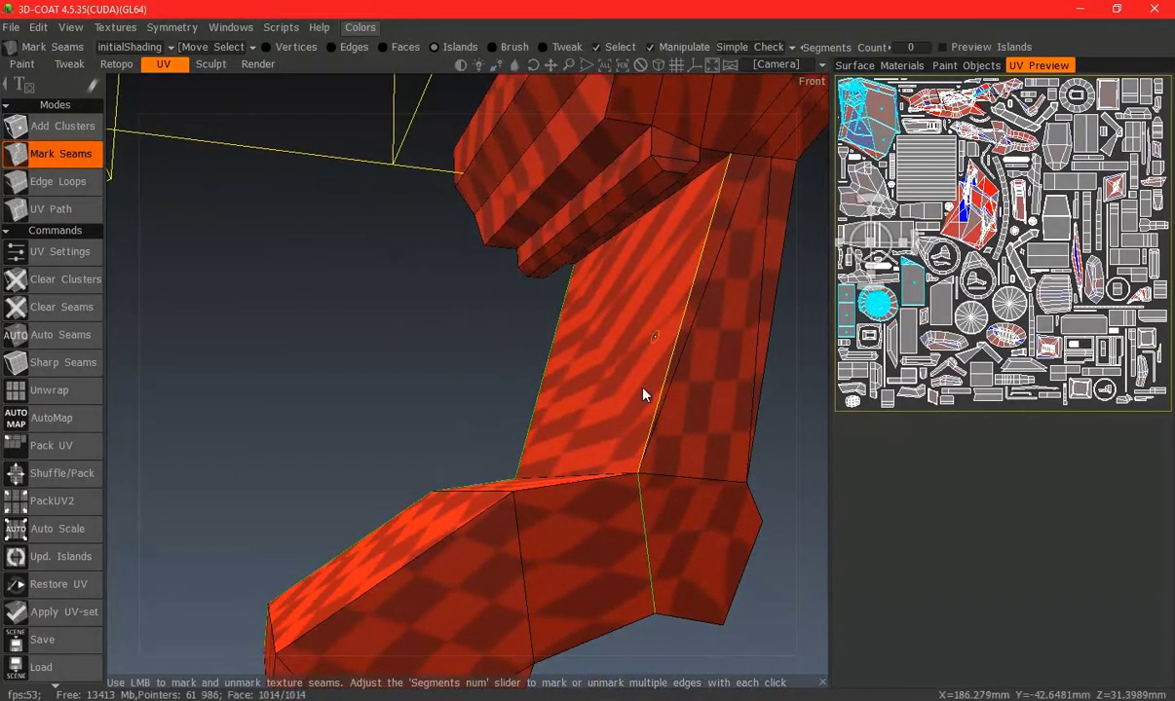
mouse_move(542, 514)
left_mouse_down()
mouse_move(443, 357)
mouse_move(549, 443)
left_mouse_up()
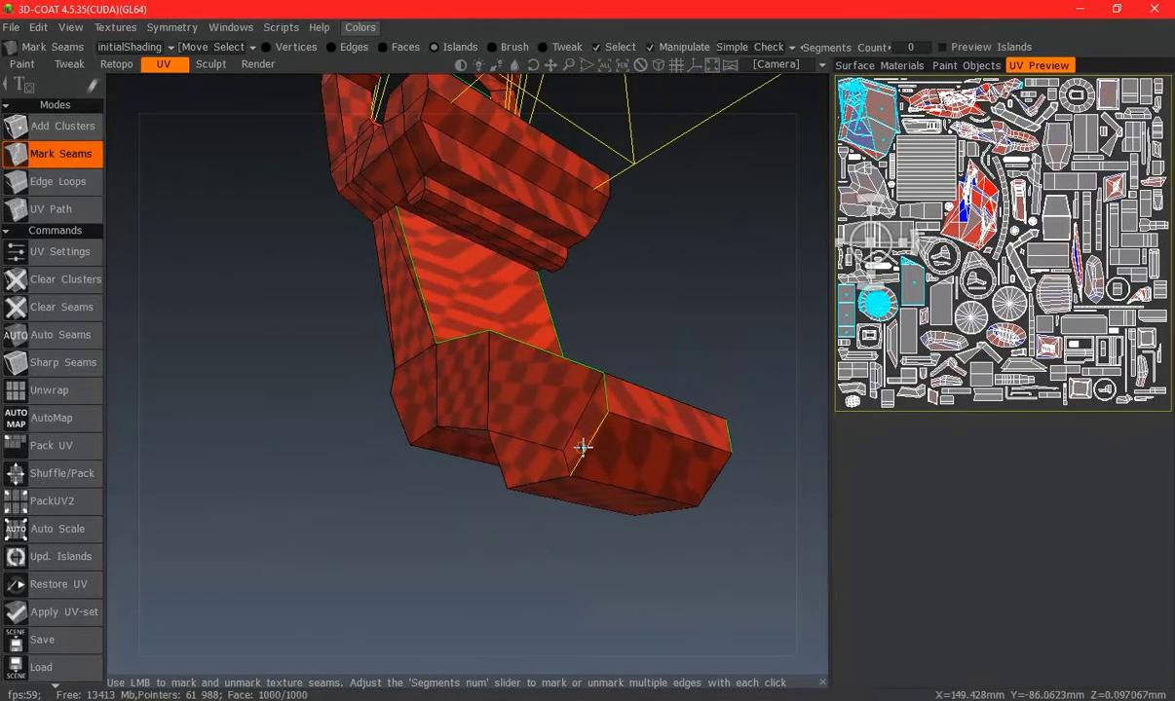
middle_click_drag(585, 447, 337, 449)
mouse_move(448, 445)
middle_mouse_down()
mouse_move(329, 437)
mouse_move(605, 467)
mouse_move(566, 478)
mouse_move(600, 488)
middle_mouse_up()
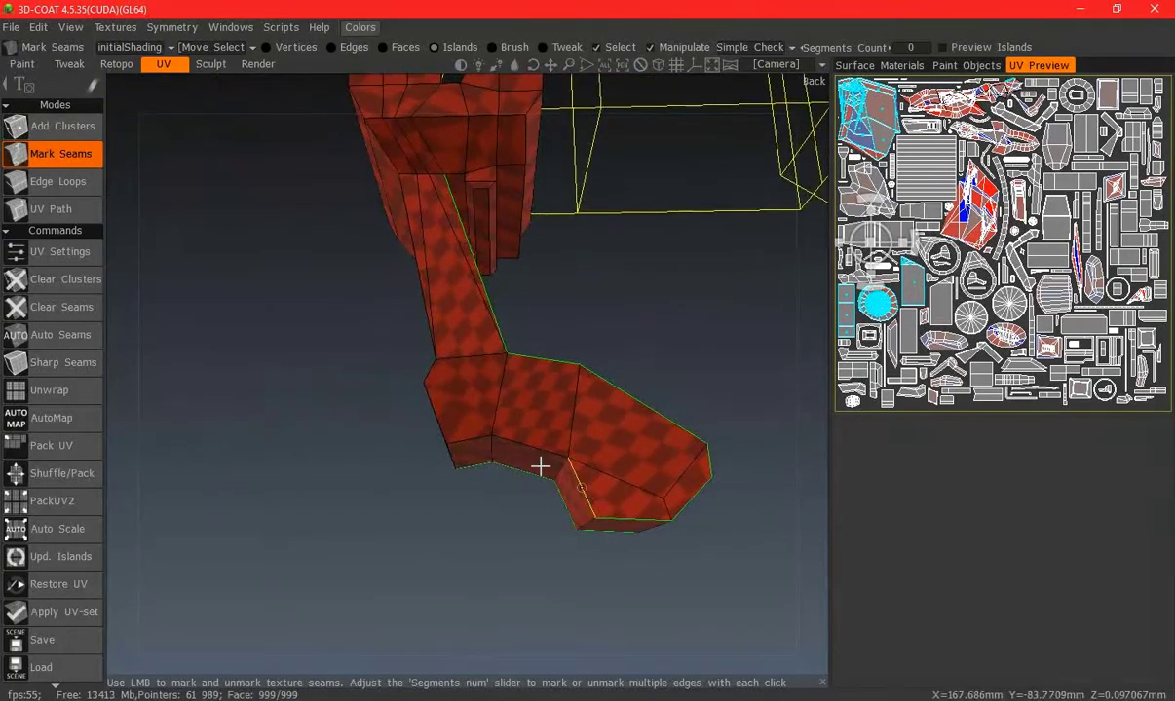
mouse_move(516, 448)
middle_mouse_down()
mouse_move(440, 388)
mouse_move(495, 403)
middle_mouse_up()
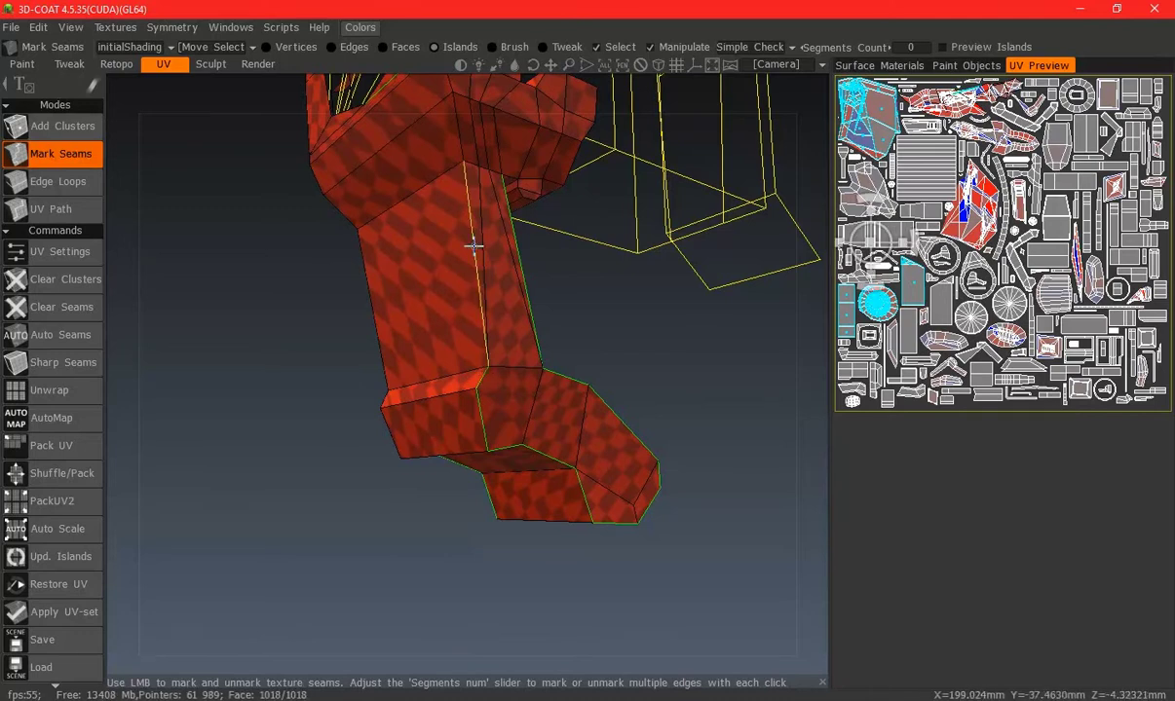
Mark a seam on the edge of the handle's foot block
middle_click_drag(313, 352, 555, 310)
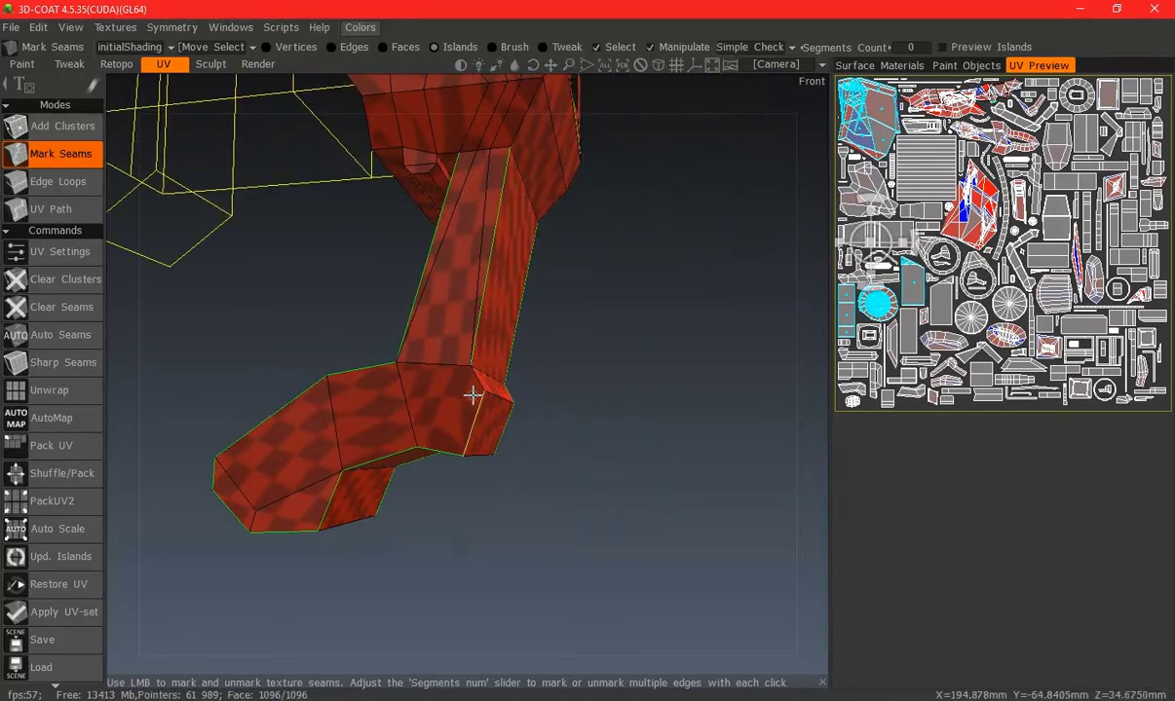
mouse_move(477, 240)
middle_mouse_down()
mouse_move(414, 440)
mouse_move(587, 404)
mouse_move(473, 336)
mouse_move(484, 322)
mouse_move(524, 372)
mouse_move(460, 309)
middle_mouse_up()
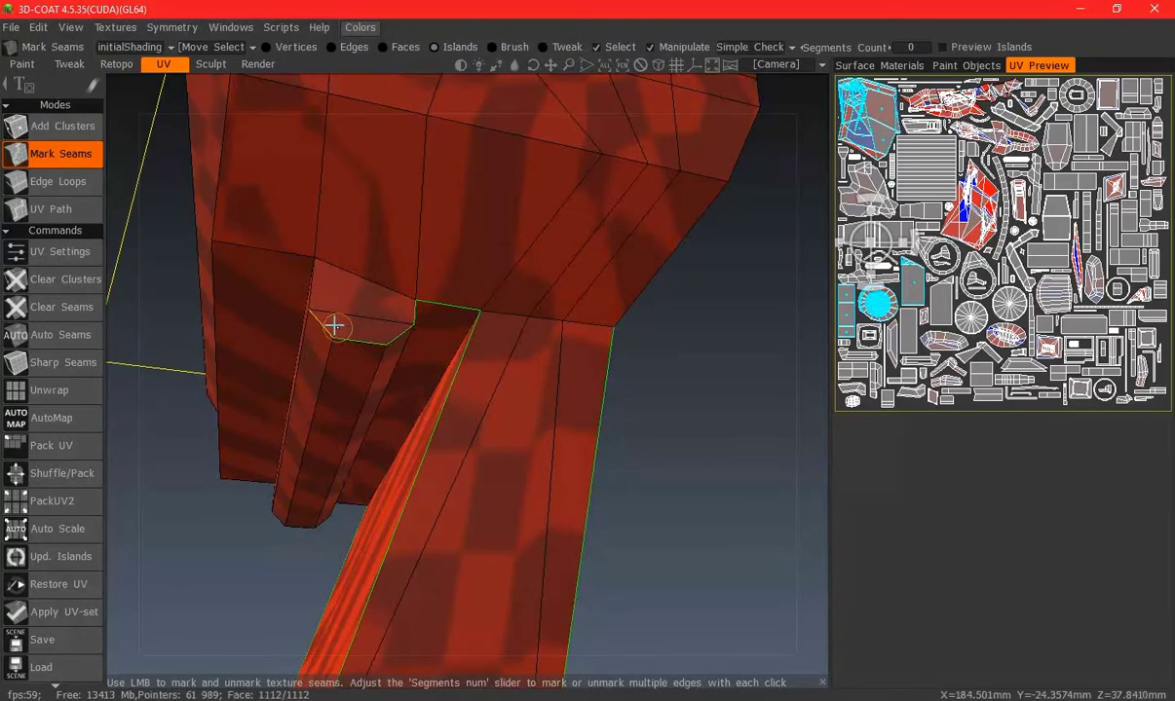
mouse_move(293, 247)
middle_mouse_down()
mouse_move(422, 271)
mouse_move(470, 362)
middle_mouse_up()
mouse_move(472, 308)
middle_mouse_down()
mouse_move(575, 344)
mouse_move(487, 457)
middle_mouse_up()
mouse_move(549, 366)
middle_mouse_down()
mouse_move(387, 388)
mouse_move(298, 369)
middle_mouse_up()
left_click(301, 371)
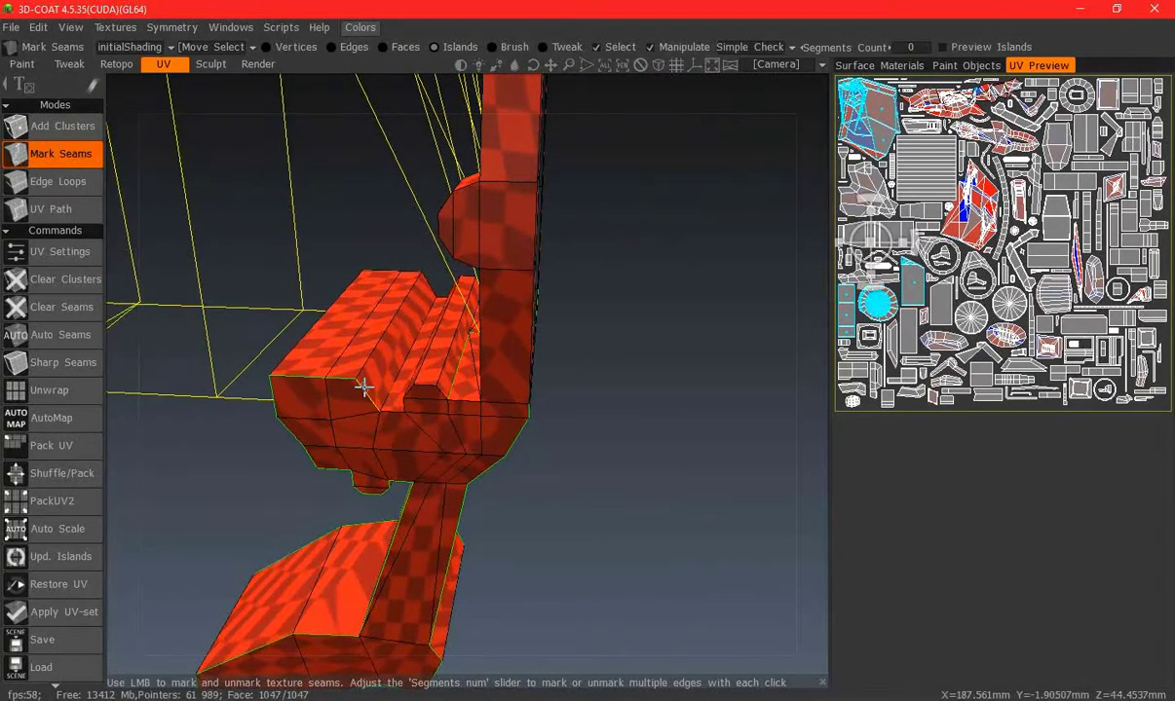
Mark seams along the backrest's edge and vertical edge to split off its front strip
mouse_move(390, 411)
middle_mouse_down()
mouse_move(446, 372)
mouse_move(492, 392)
mouse_move(388, 400)
mouse_move(459, 394)
middle_mouse_up()
mouse_move(539, 358)
middle_mouse_down()
mouse_move(412, 375)
mouse_move(443, 334)
mouse_move(394, 398)
mouse_move(462, 383)
mouse_move(493, 406)
mouse_move(564, 368)
mouse_move(580, 318)
middle_mouse_up()
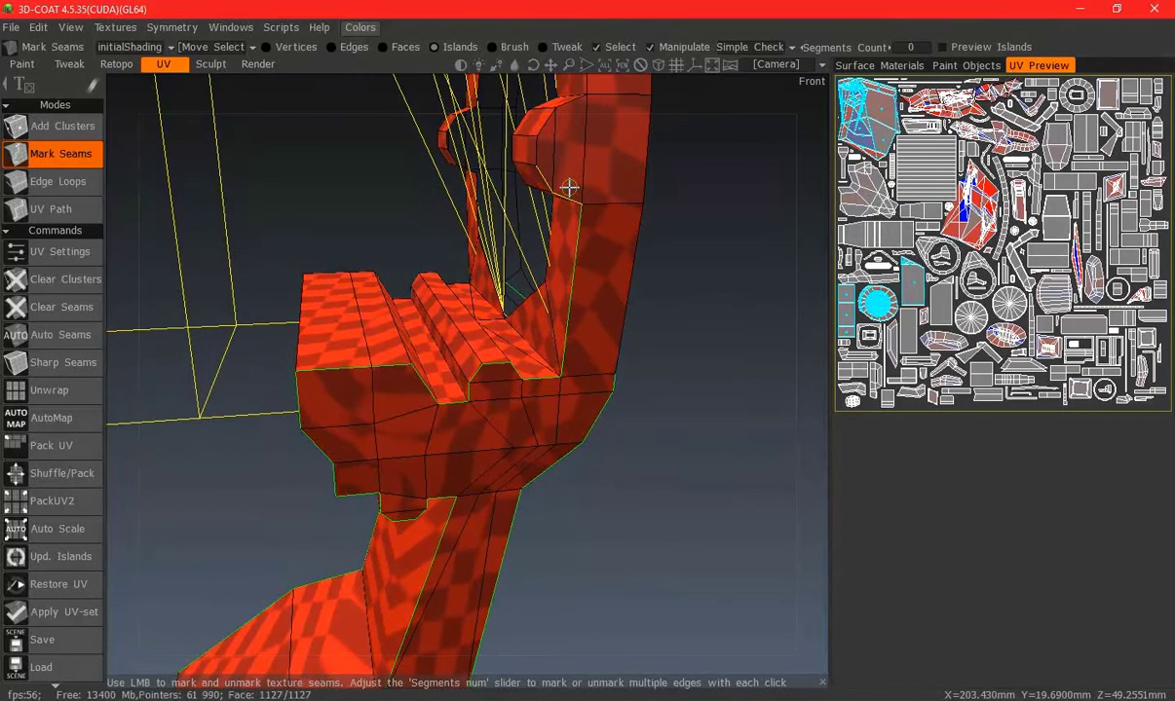
mouse_move(572, 180)
middle_mouse_down()
mouse_move(499, 283)
mouse_move(531, 271)
mouse_move(478, 258)
middle_mouse_up()
left_click(478, 234)
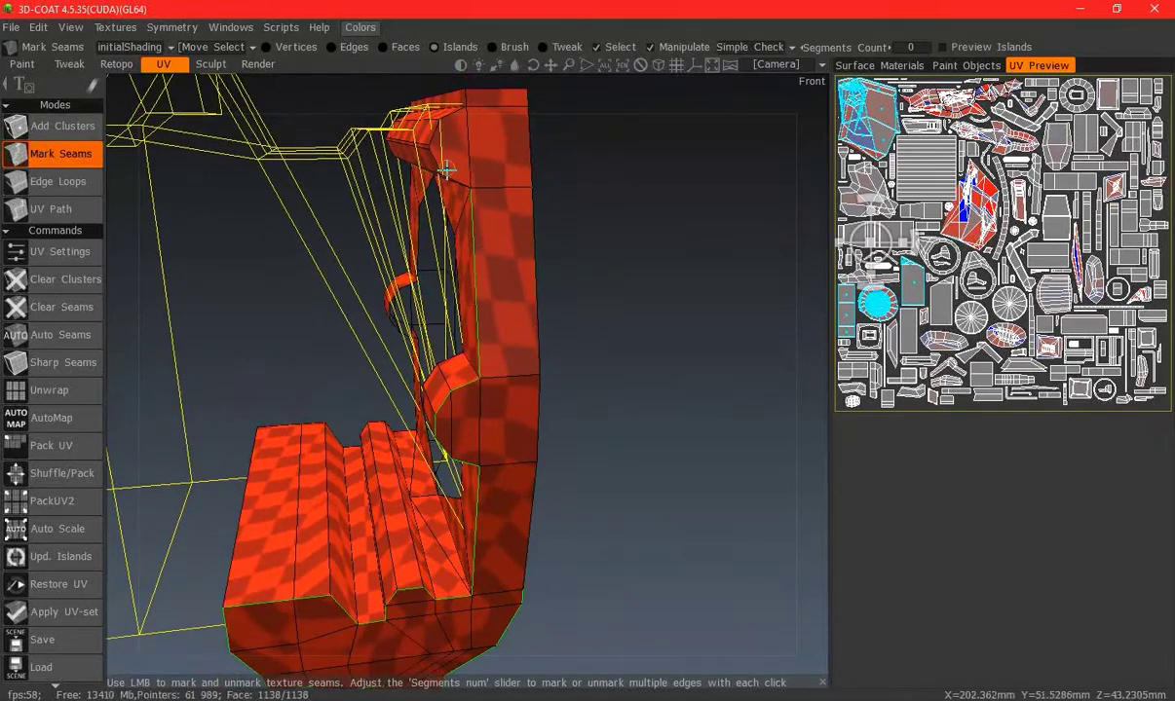
mouse_move(452, 171)
right_mouse_down()
mouse_move(420, 361)
mouse_move(445, 275)
right_mouse_up()
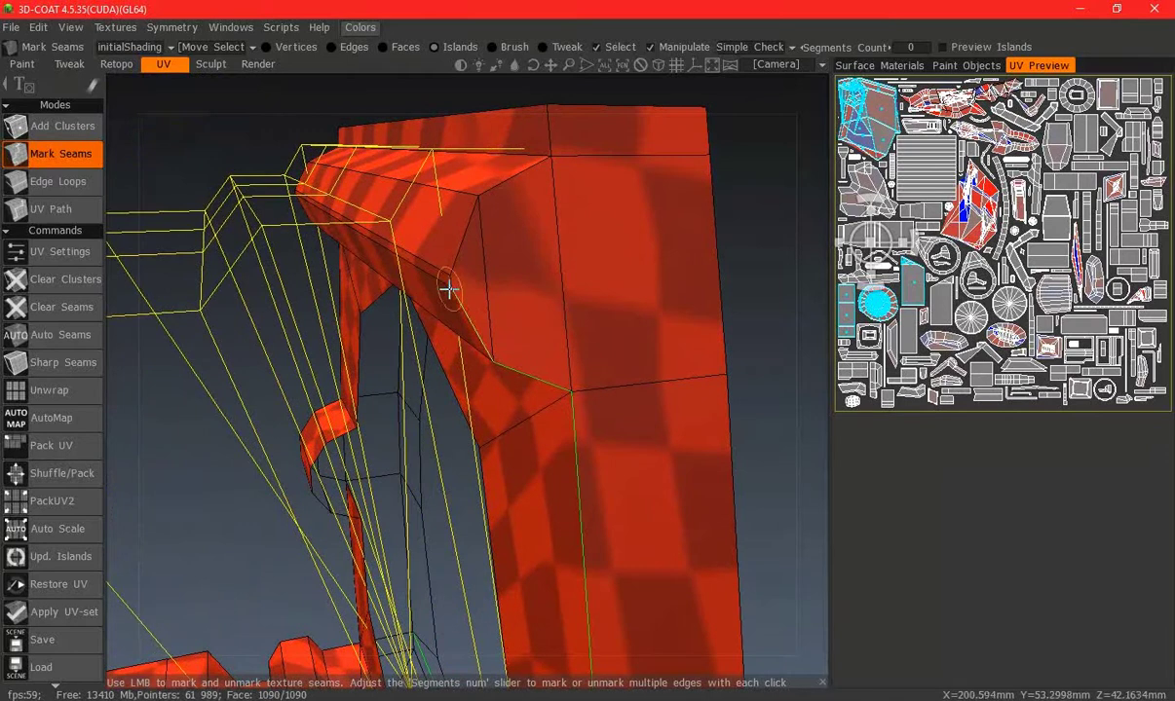
middle_click_drag(465, 244, 547, 224)
mouse_move(531, 161)
middle_mouse_down()
mouse_move(546, 307)
mouse_move(405, 378)
middle_mouse_up()
mouse_move(482, 428)
middle_mouse_down()
mouse_move(490, 270)
mouse_move(319, 227)
middle_mouse_up()
left_click(288, 344)
mouse_move(288, 344)
middle_mouse_down()
mouse_move(414, 212)
mouse_move(485, 261)
mouse_move(490, 280)
mouse_move(456, 317)
middle_mouse_up()
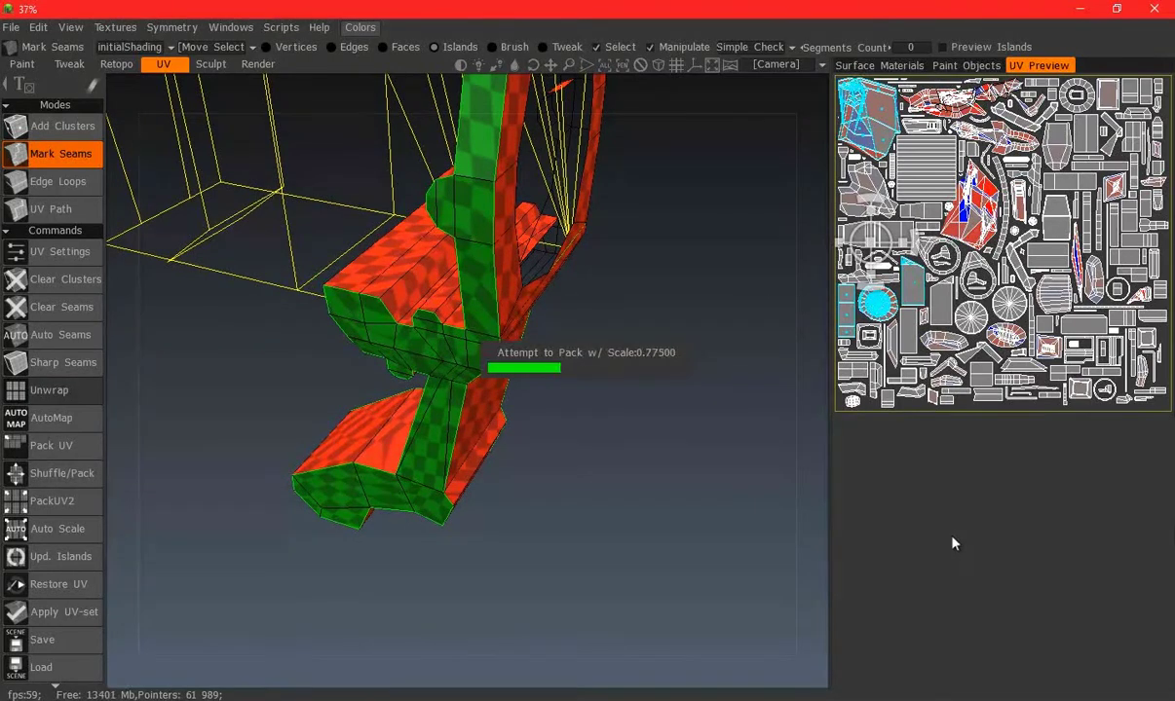
Run Pack UV and enable Preview Islands
left_click(1035, 66)
scroll(1031, 207, "down", 5)
scroll(1029, 310, "up", 3)
left_click(942, 47)
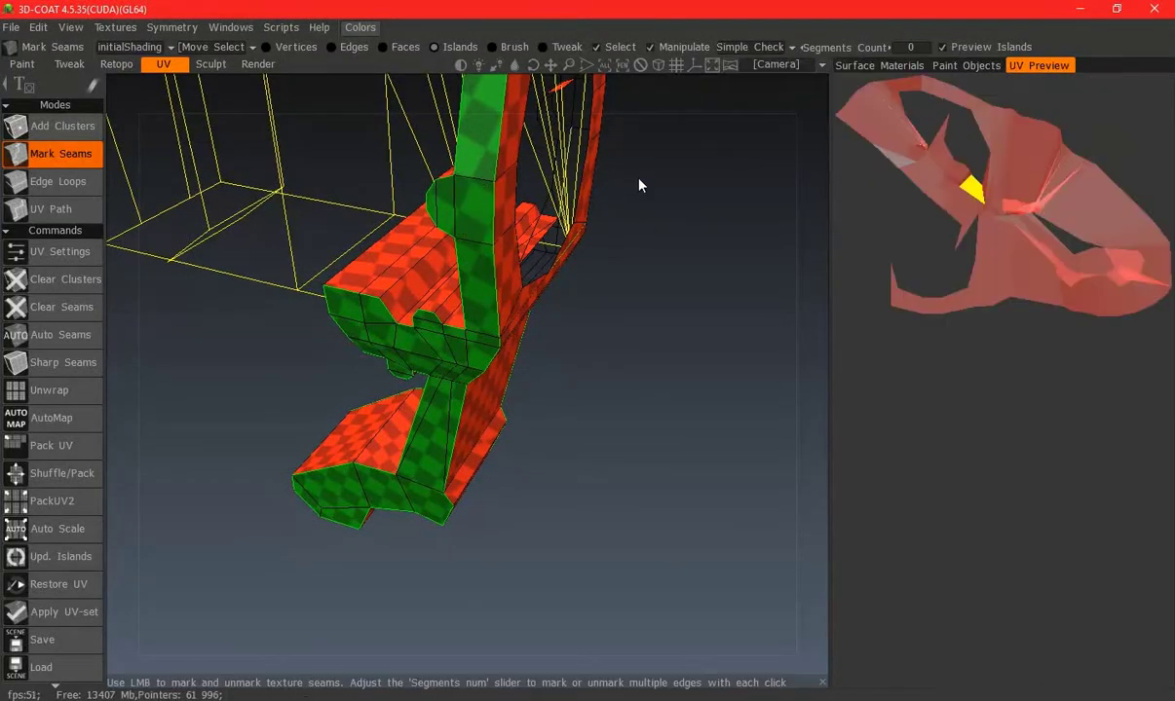
Mark seams around the red frame's lower block, front and back
mouse_move(450, 317)
middle_mouse_down()
mouse_move(572, 351)
mouse_move(479, 337)
mouse_move(461, 388)
mouse_move(453, 350)
middle_mouse_up()
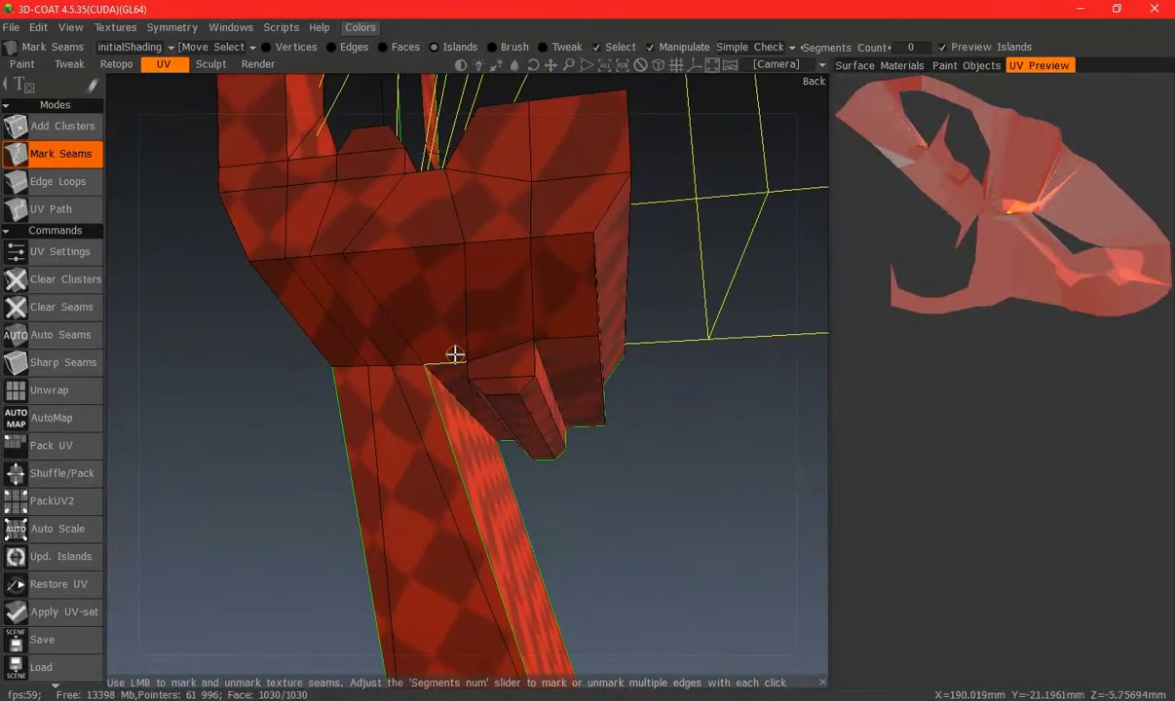
left_click(470, 370)
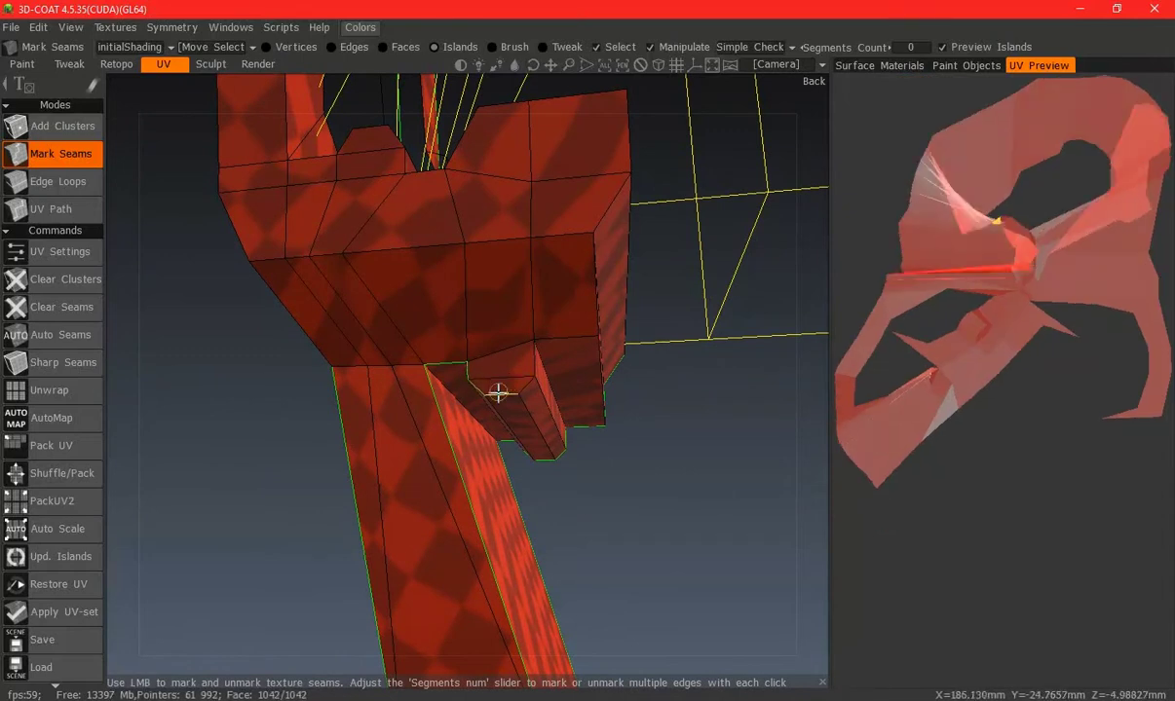
middle_click_drag(577, 314, 467, 380)
left_click(349, 421)
mouse_move(349, 420)
middle_mouse_down()
mouse_move(446, 380)
mouse_move(617, 416)
mouse_move(471, 450)
middle_mouse_up()
left_click(498, 383)
left_click(618, 416)
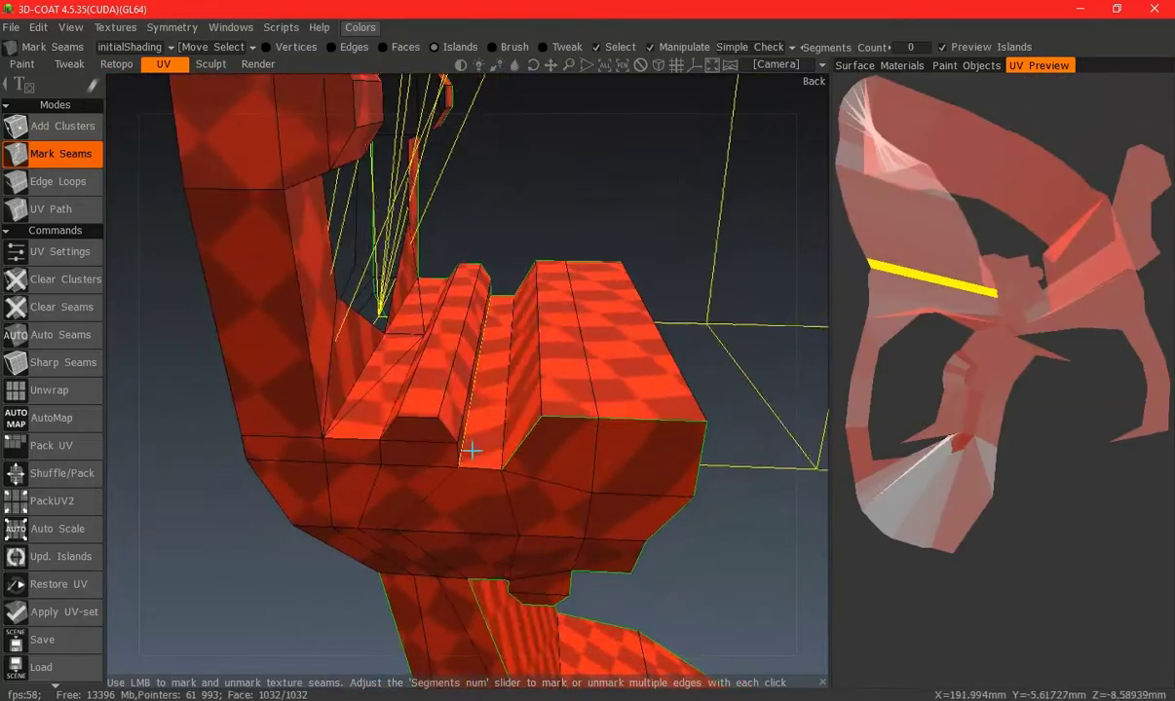
left_click(471, 461)
mouse_move(453, 456)
left_mouse_down()
mouse_move(412, 423)
mouse_move(283, 375)
left_mouse_up()
mouse_move(283, 367)
middle_mouse_down()
mouse_move(411, 223)
mouse_move(406, 349)
mouse_move(387, 372)
middle_mouse_up()
Mark seams up the left side and across the upper part of the frame
left_click(327, 407)
mouse_move(332, 408)
left_mouse_down()
mouse_move(349, 388)
mouse_move(329, 353)
mouse_move(341, 278)
left_mouse_up()
mouse_move(341, 278)
middle_mouse_down()
mouse_move(390, 244)
mouse_move(441, 394)
middle_mouse_up()
left_click(391, 243)
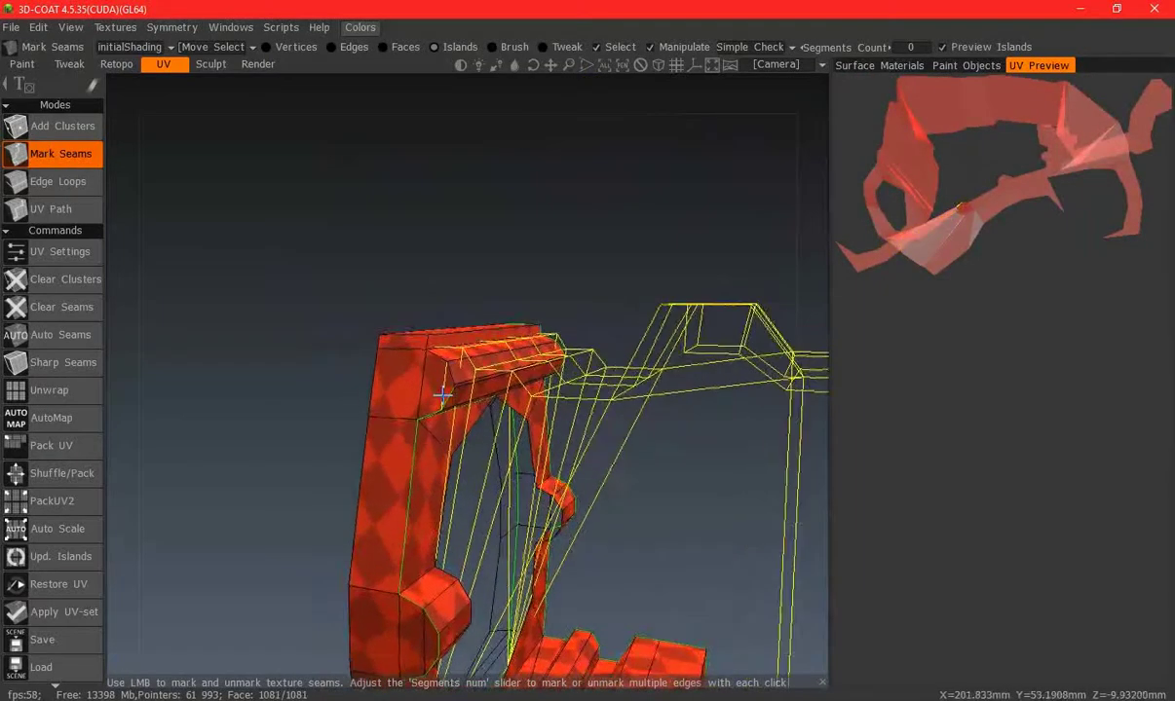
scroll(441, 393, "up", 2)
scroll(488, 412, "up", 5)
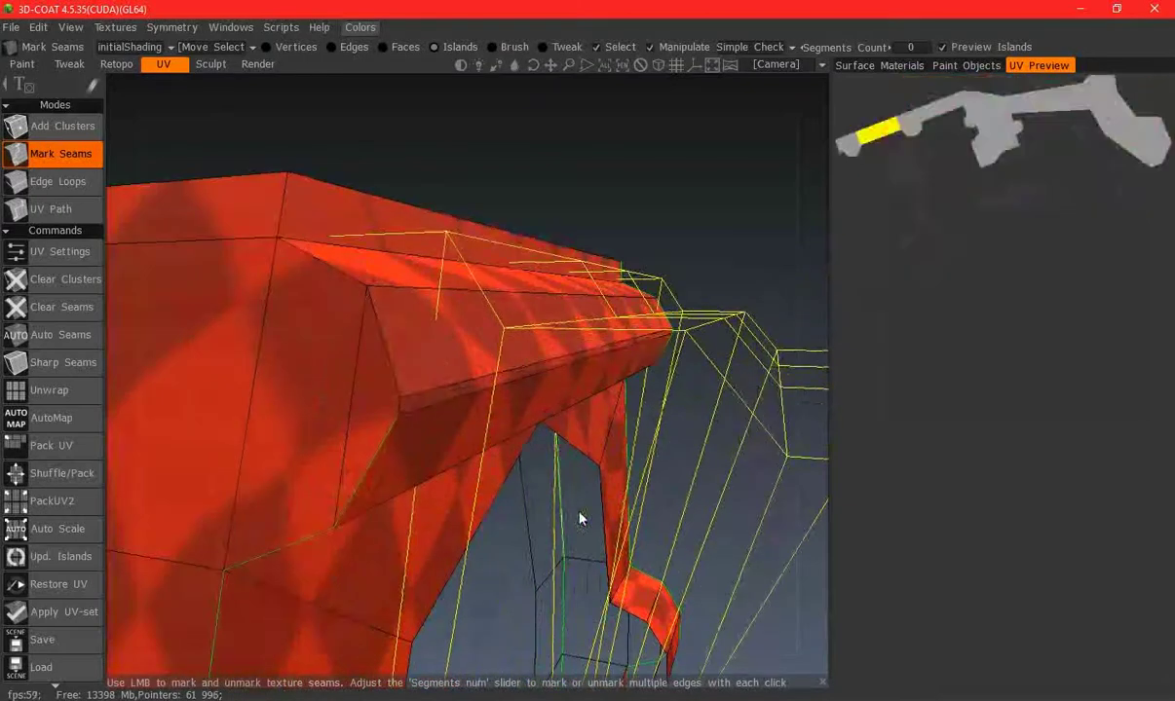
left_click(368, 328)
left_click(429, 320)
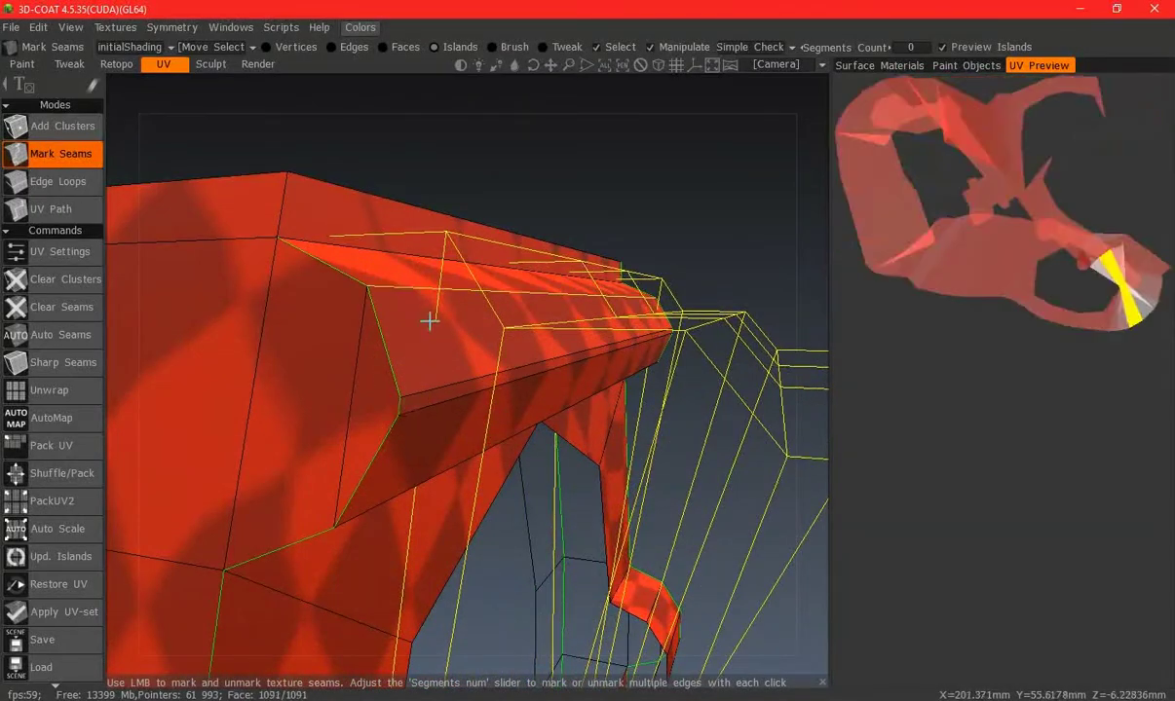
scroll(430, 321, "down", 5)
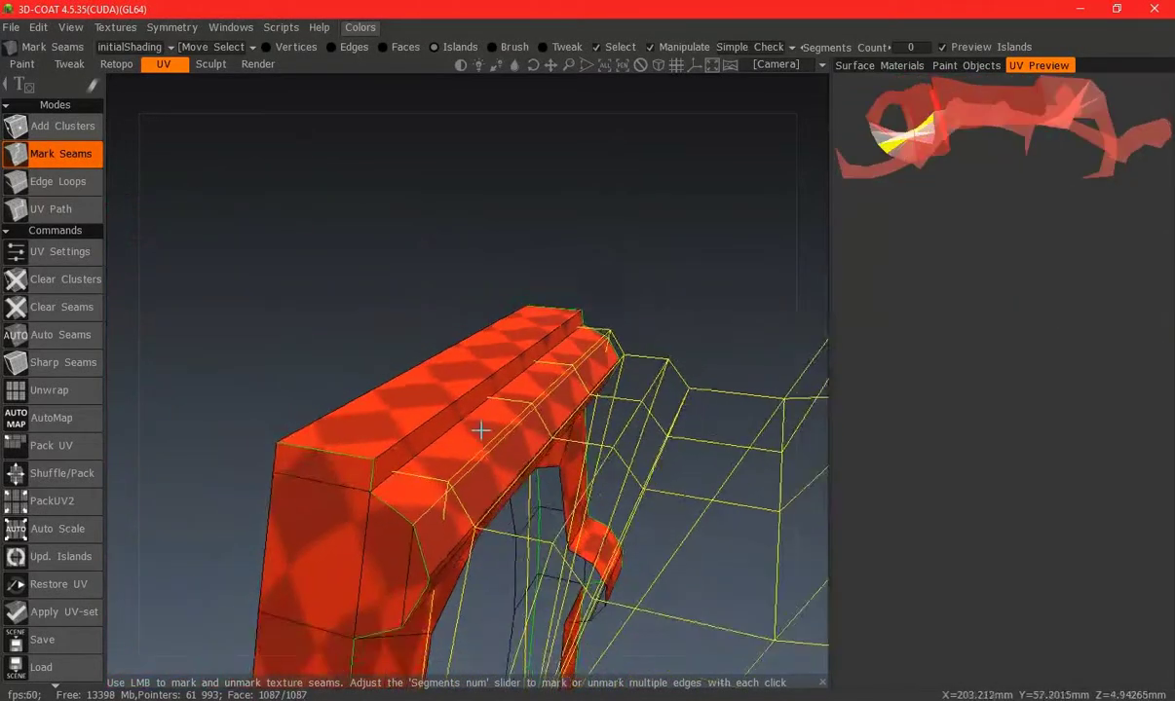
Cut seams separating the left arm, hanging part, right leg and top bar into islands
middle_click_drag(480, 430, 521, 409)
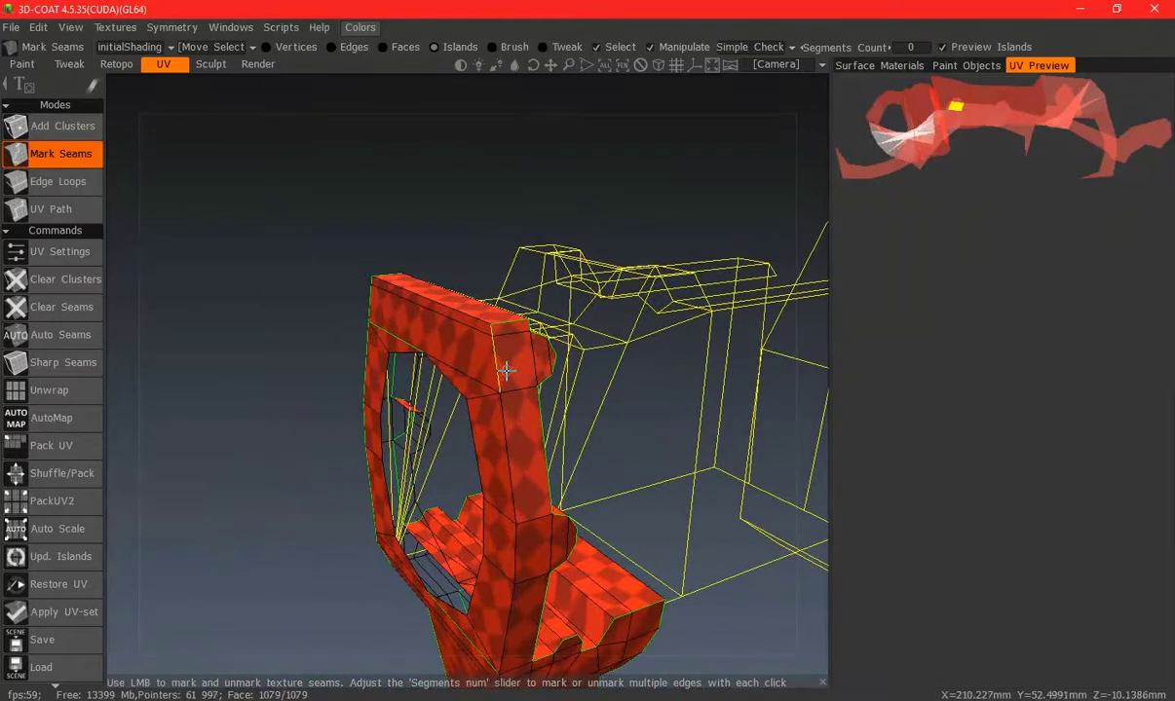
mouse_move(519, 470)
middle_mouse_down()
mouse_move(490, 406)
mouse_move(448, 426)
mouse_move(488, 400)
mouse_move(454, 424)
middle_mouse_up()
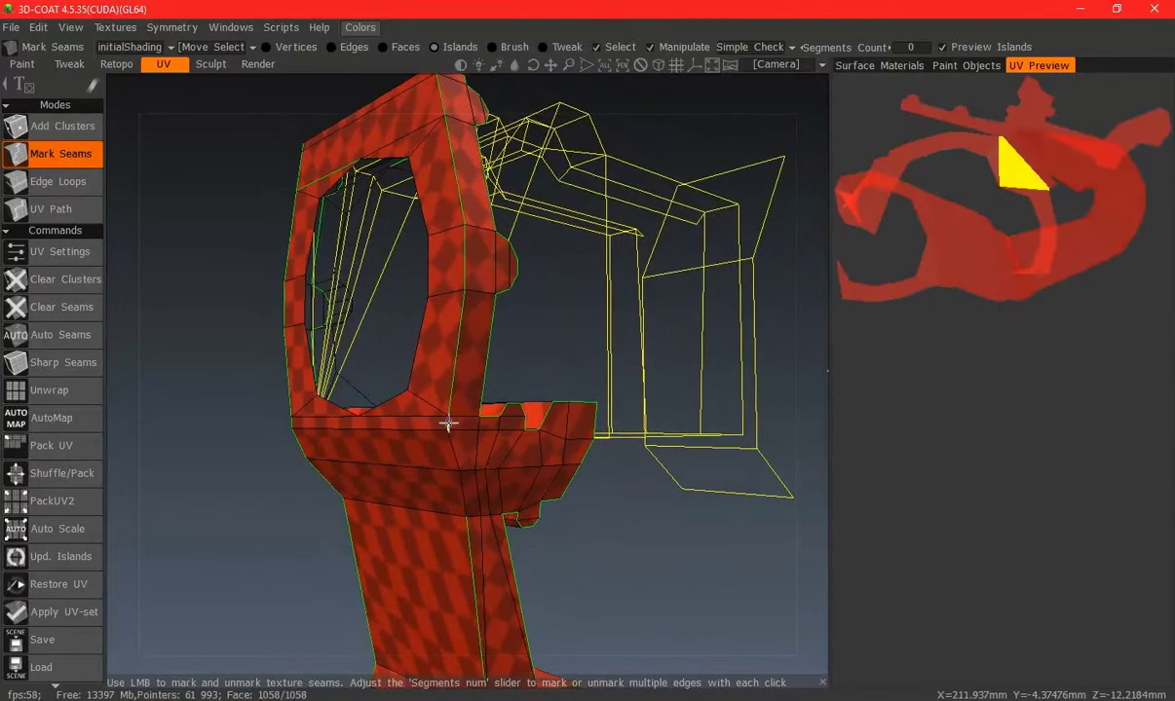
left_click(448, 423)
middle_click_drag(505, 467, 503, 400)
mouse_move(510, 474)
middle_mouse_down()
mouse_move(487, 448)
mouse_move(498, 480)
mouse_move(469, 462)
mouse_move(557, 488)
mouse_move(494, 414)
mouse_move(508, 427)
middle_mouse_up()
scroll(508, 427, "up", 3)
left_click(506, 344)
left_click(526, 313)
mouse_move(542, 307)
middle_mouse_down()
mouse_move(560, 282)
mouse_move(524, 197)
mouse_move(451, 205)
mouse_move(444, 174)
mouse_move(527, 333)
mouse_move(602, 355)
middle_mouse_up()
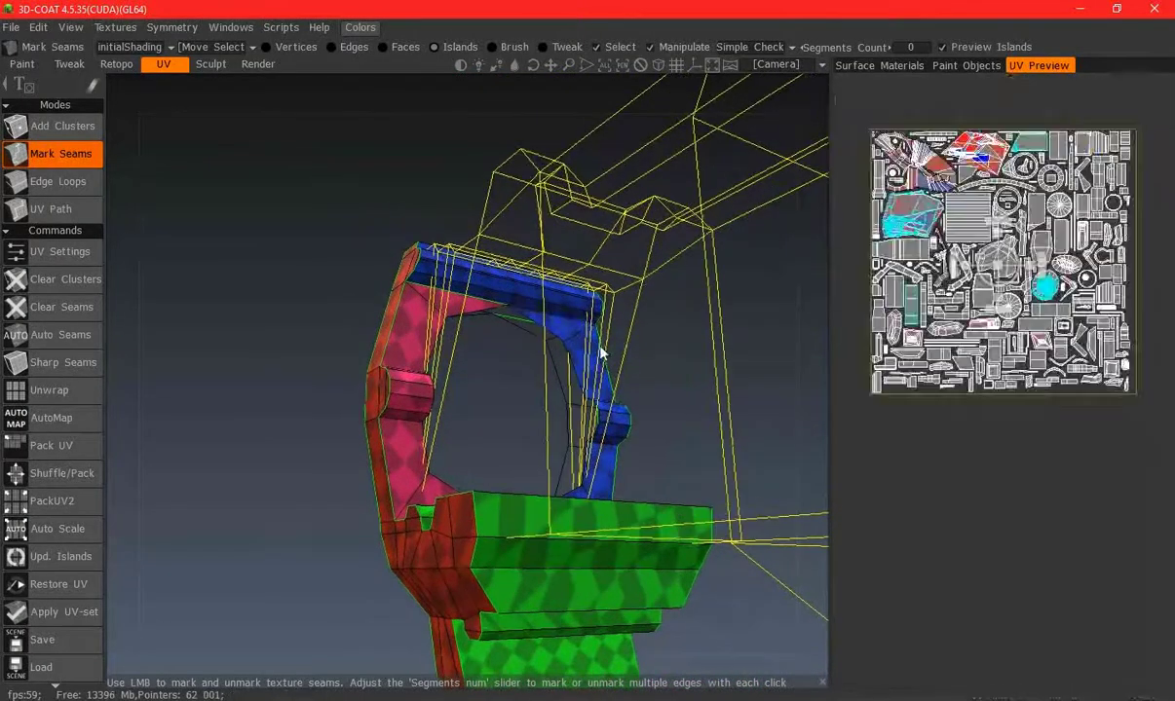
left_click(596, 322)
mouse_move(541, 322)
middle_mouse_down()
mouse_move(480, 299)
mouse_move(637, 389)
mouse_move(485, 441)
mouse_move(448, 367)
mouse_move(476, 341)
mouse_move(459, 288)
mouse_move(556, 357)
mouse_move(542, 310)
mouse_move(466, 351)
middle_mouse_up()
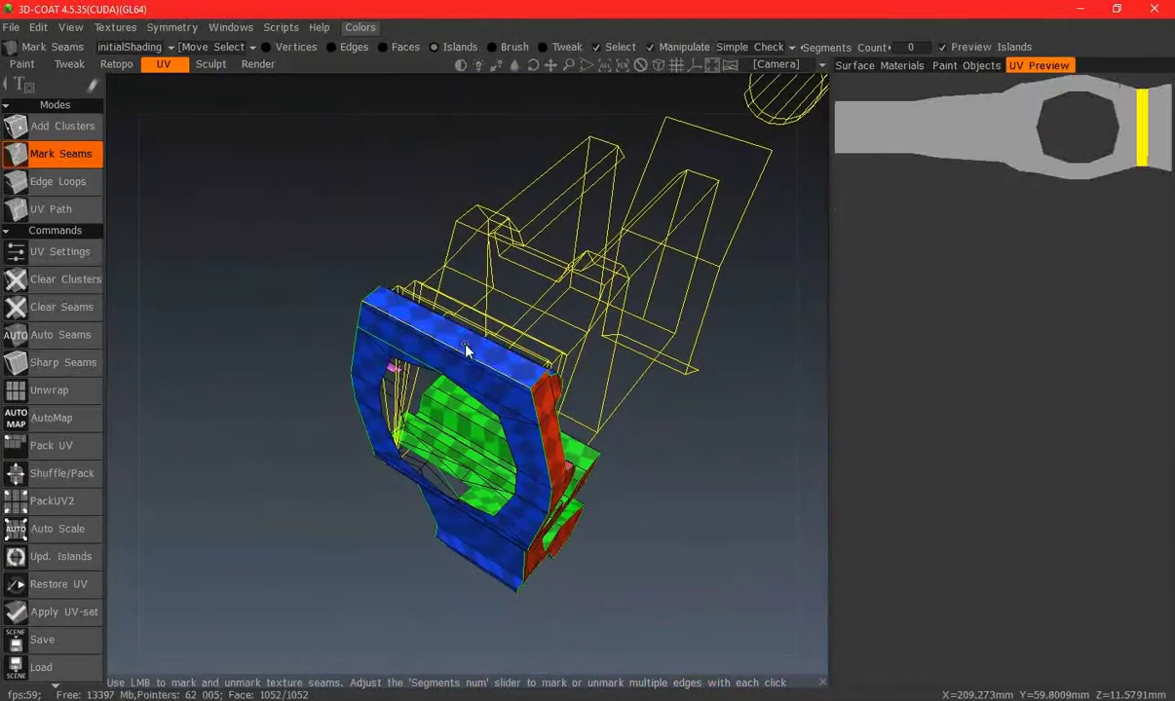
left_click(466, 351)
Try a seam splitting off the middle section, then remove it to rejoin it
mouse_move(522, 433)
middle_mouse_down()
mouse_move(458, 338)
mouse_move(582, 333)
mouse_move(482, 399)
mouse_move(516, 234)
middle_mouse_up()
mouse_move(486, 501)
middle_mouse_down()
mouse_move(482, 349)
mouse_move(500, 506)
middle_mouse_up()
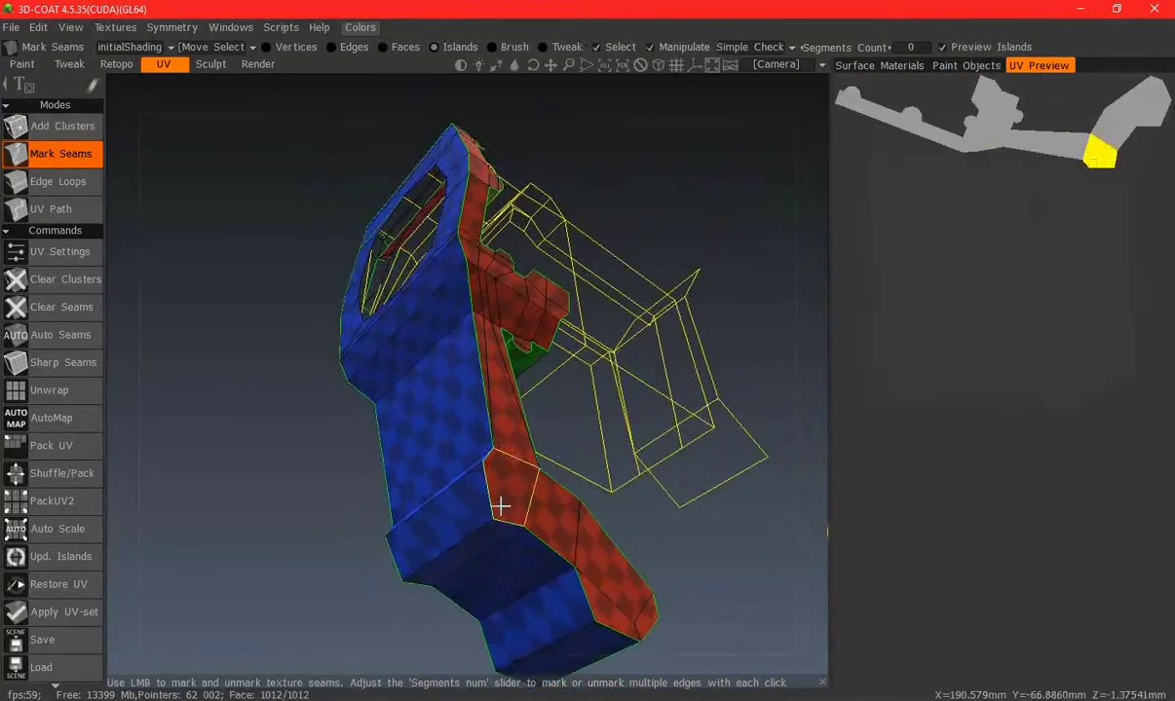
mouse_move(651, 459)
middle_mouse_down()
mouse_move(643, 440)
mouse_move(514, 541)
middle_mouse_up()
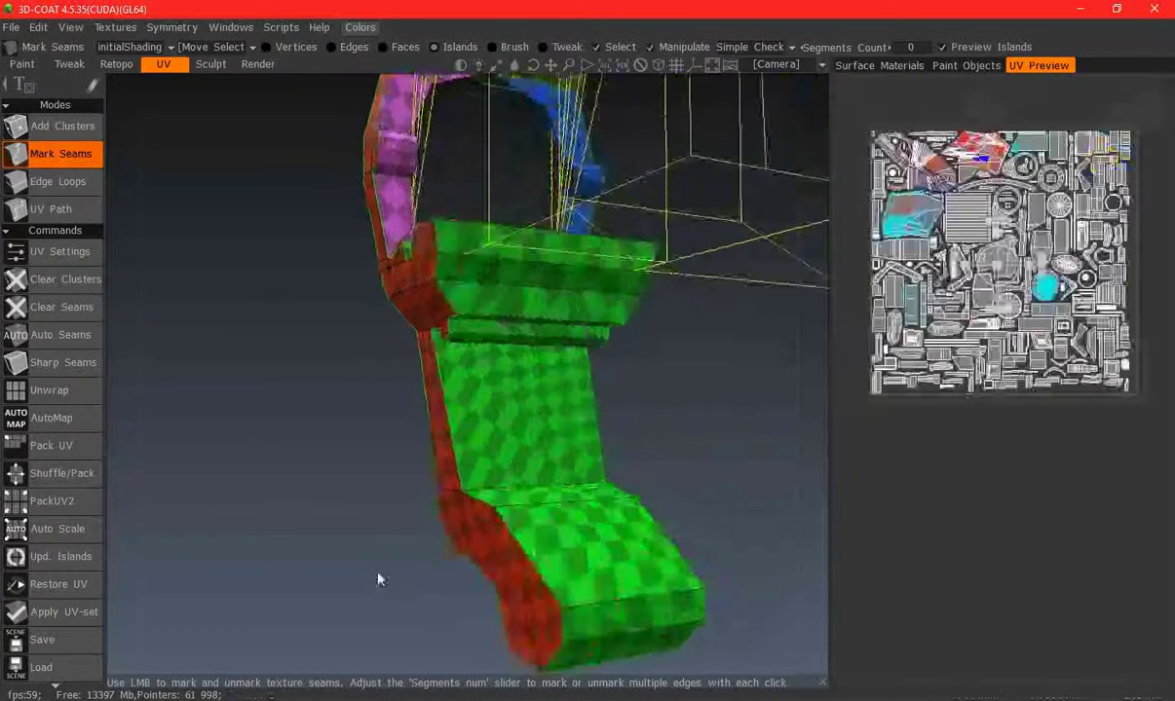
left_click(527, 468)
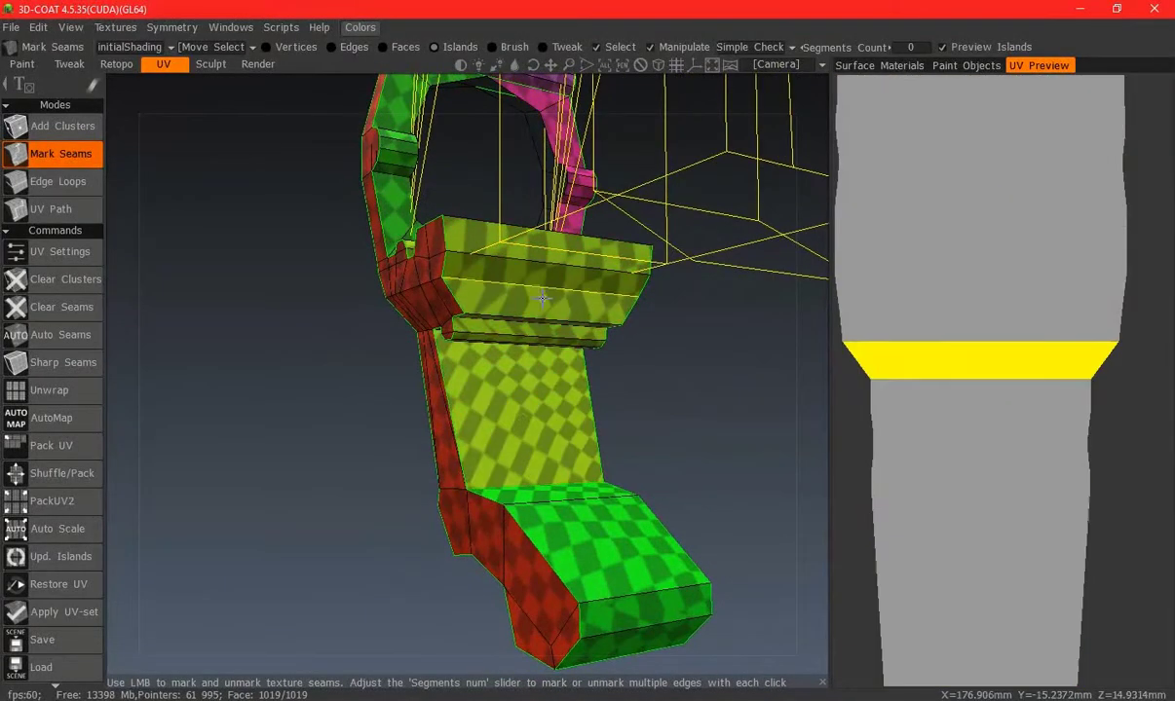
mouse_move(518, 305)
middle_mouse_down()
mouse_move(557, 363)
mouse_move(533, 450)
mouse_move(503, 180)
mouse_move(529, 387)
middle_mouse_up()
left_click(533, 453)
mouse_move(469, 360)
middle_mouse_down()
mouse_move(624, 281)
mouse_move(474, 309)
mouse_move(570, 301)
middle_mouse_up()
Hide polySurface2 in Paint Objects and return to the UV preview of the inner body
left_click(945, 67)
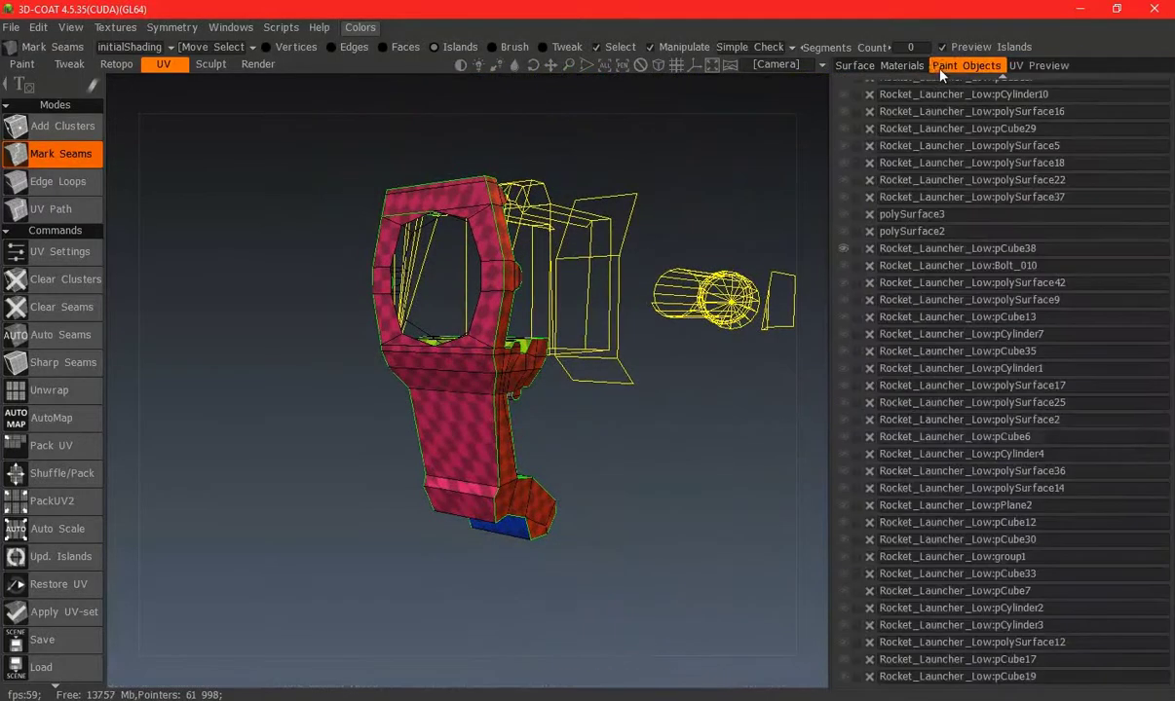
left_click(843, 231)
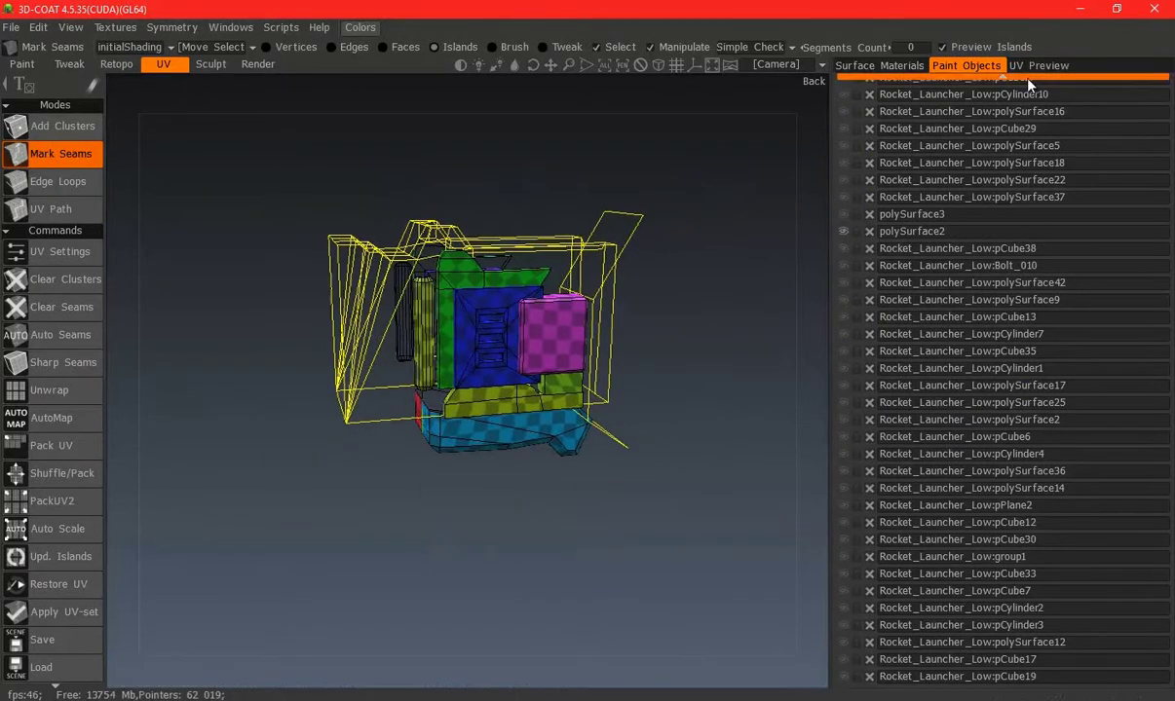
left_click(1038, 66)
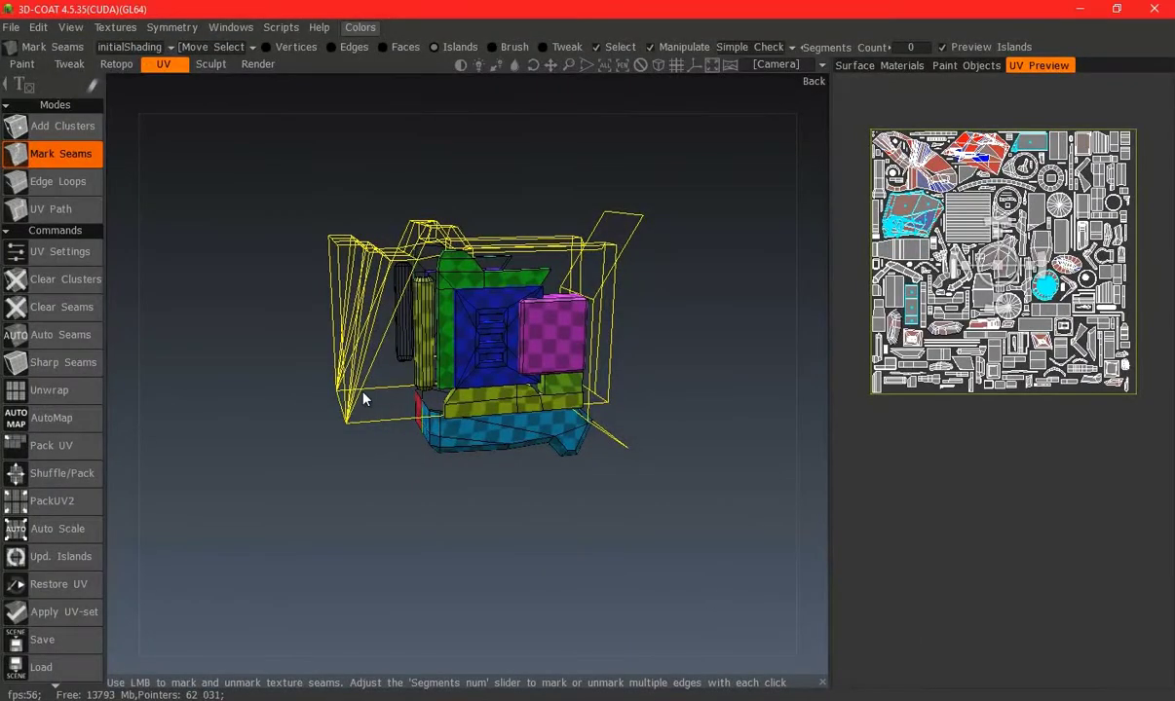
scroll(472, 287, "up", 5)
scroll(532, 317, "up", 2)
scroll(507, 328, "up", 1)
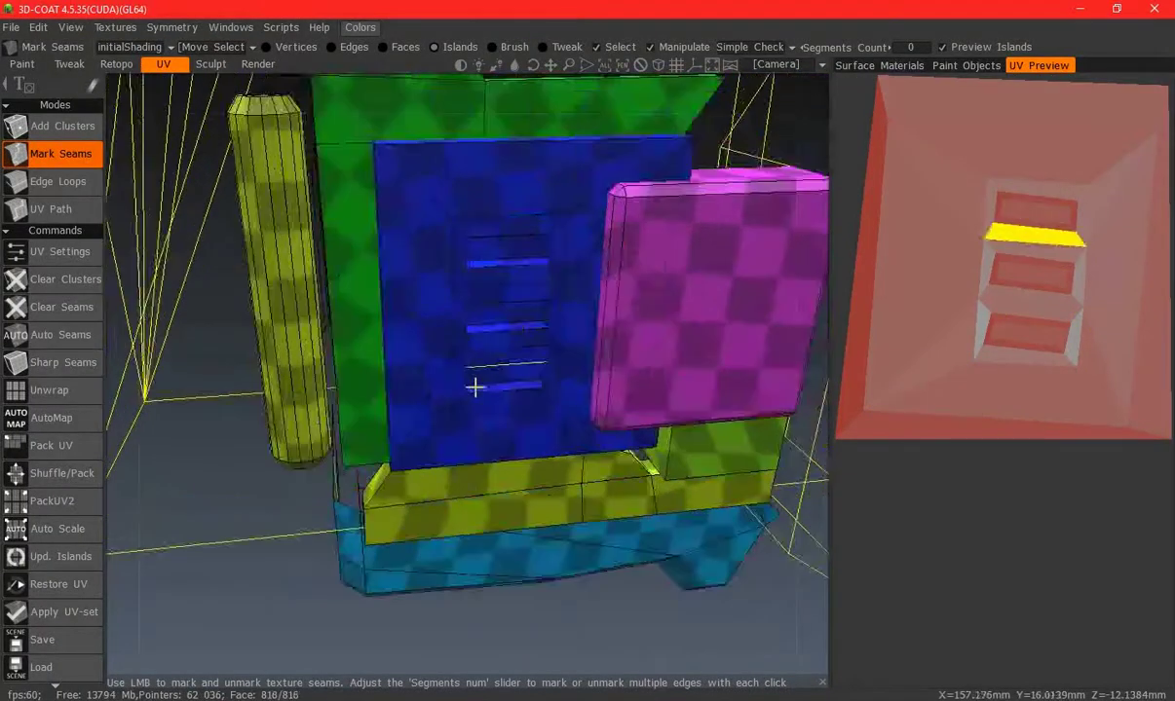
scroll(475, 388, "up", 3)
Mark seams cutting the shelf frame and its top, middle and bottom recesses into islands
left_click(465, 155)
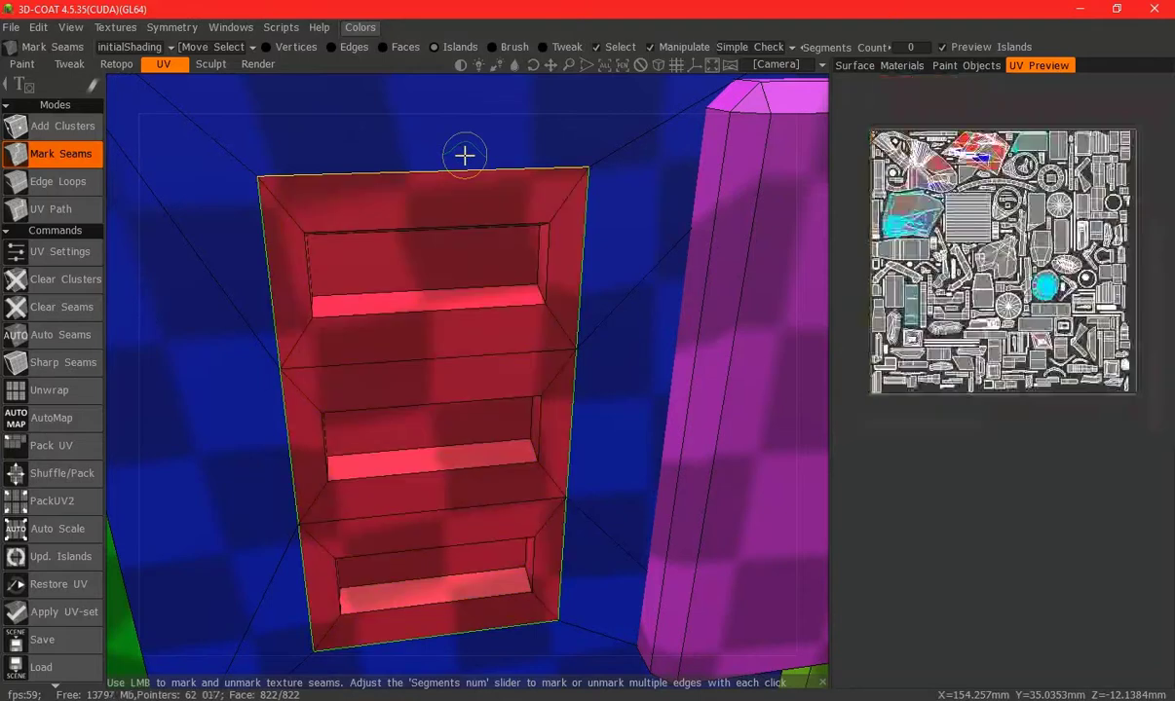
left_click(528, 214)
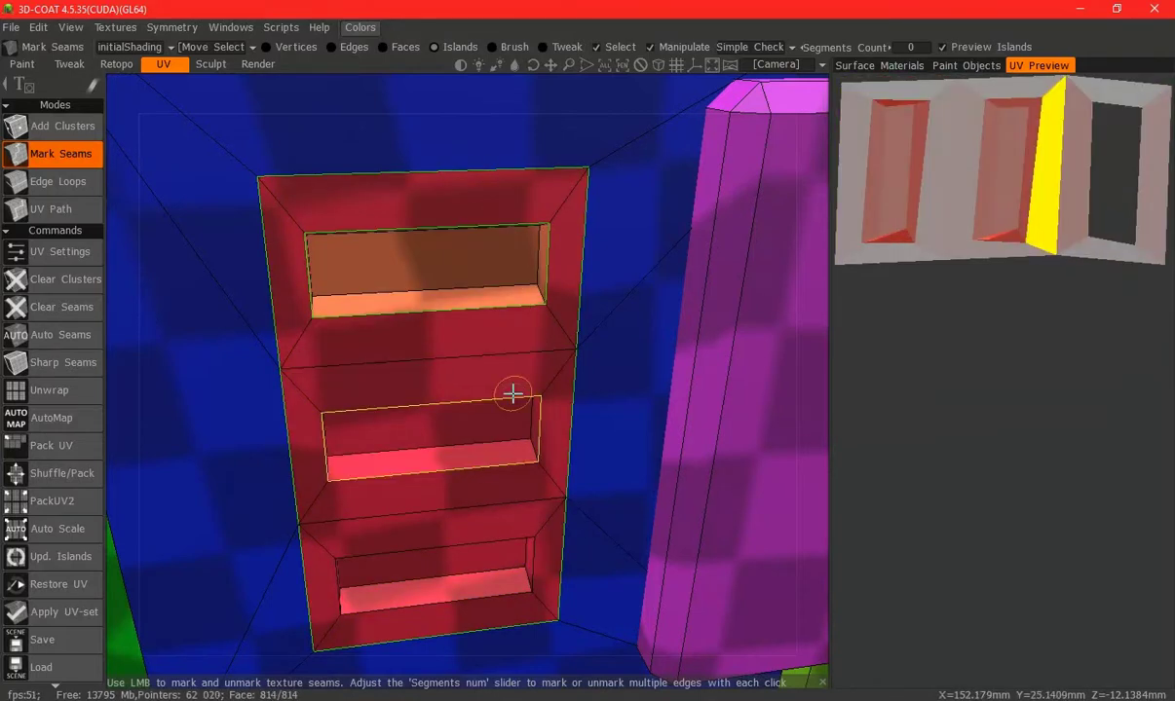
left_click(513, 393)
left_click(513, 528)
mouse_move(498, 435)
middle_mouse_down()
mouse_move(503, 334)
mouse_move(206, 333)
mouse_move(192, 428)
middle_mouse_up()
Orbit around the shelf and under the blue panel to check the new UV islands
middle_click_drag(166, 468, 641, 477)
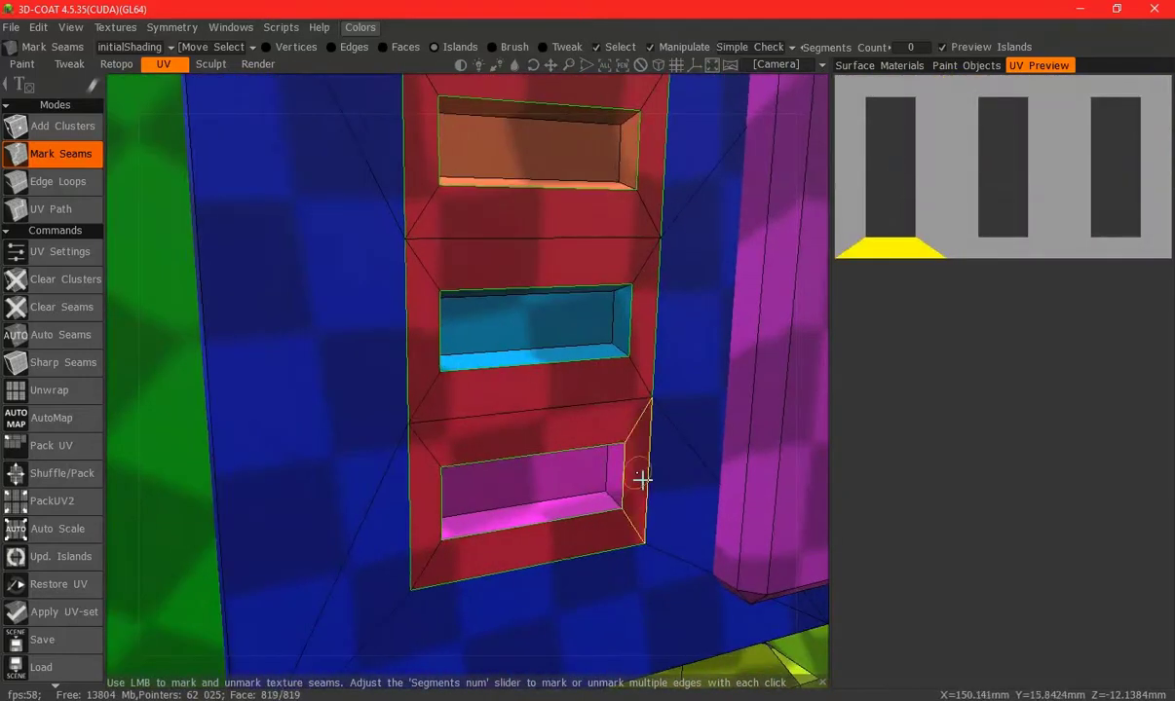
mouse_move(629, 294)
middle_mouse_down()
mouse_move(630, 206)
mouse_move(235, 258)
middle_mouse_up()
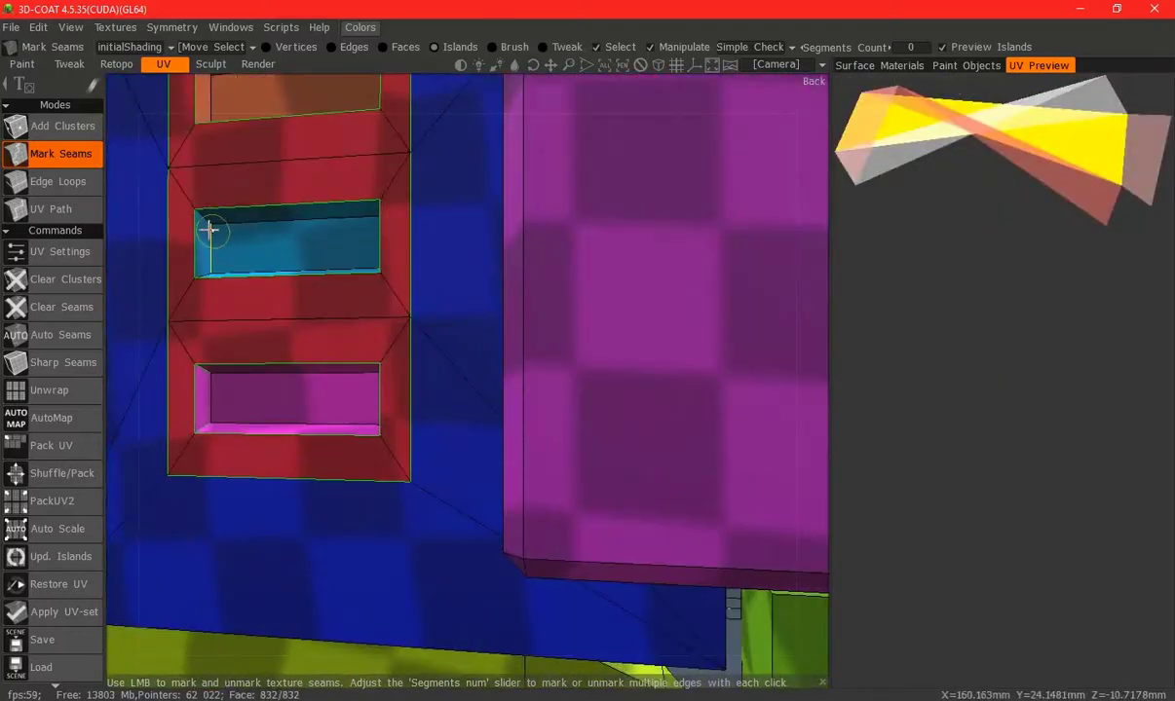
mouse_move(202, 214)
middle_mouse_down()
mouse_move(225, 296)
mouse_move(188, 183)
middle_mouse_up()
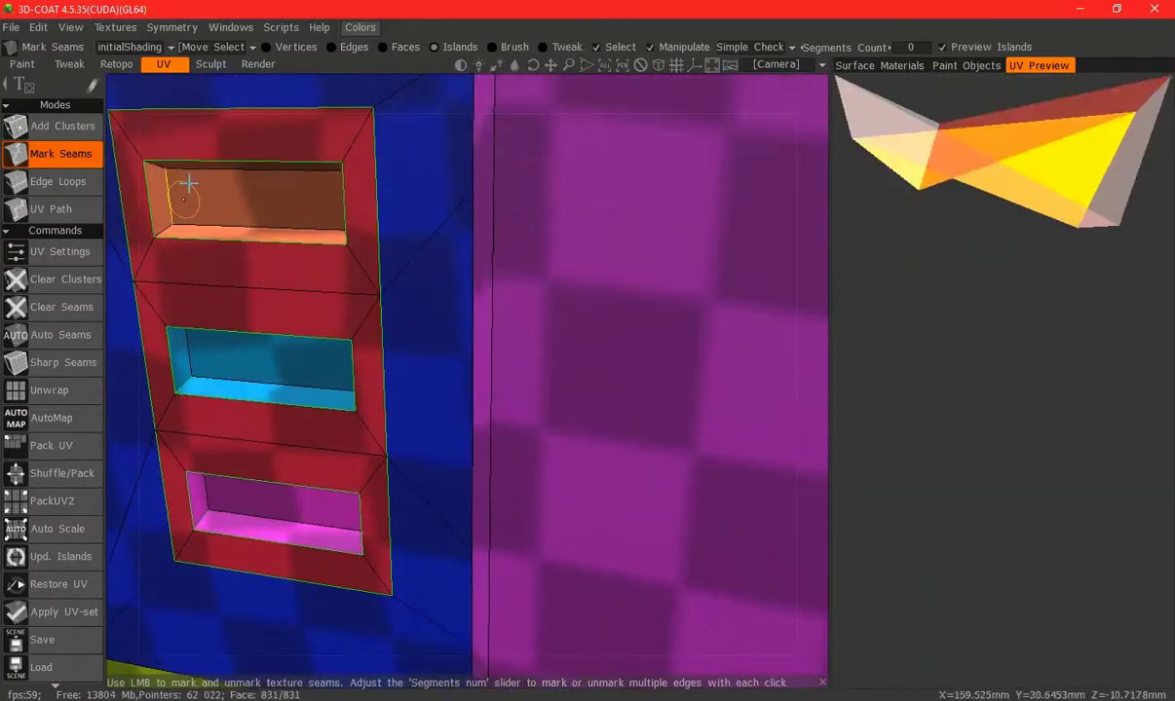
mouse_move(170, 227)
middle_mouse_down()
mouse_move(553, 249)
mouse_move(637, 235)
middle_mouse_up()
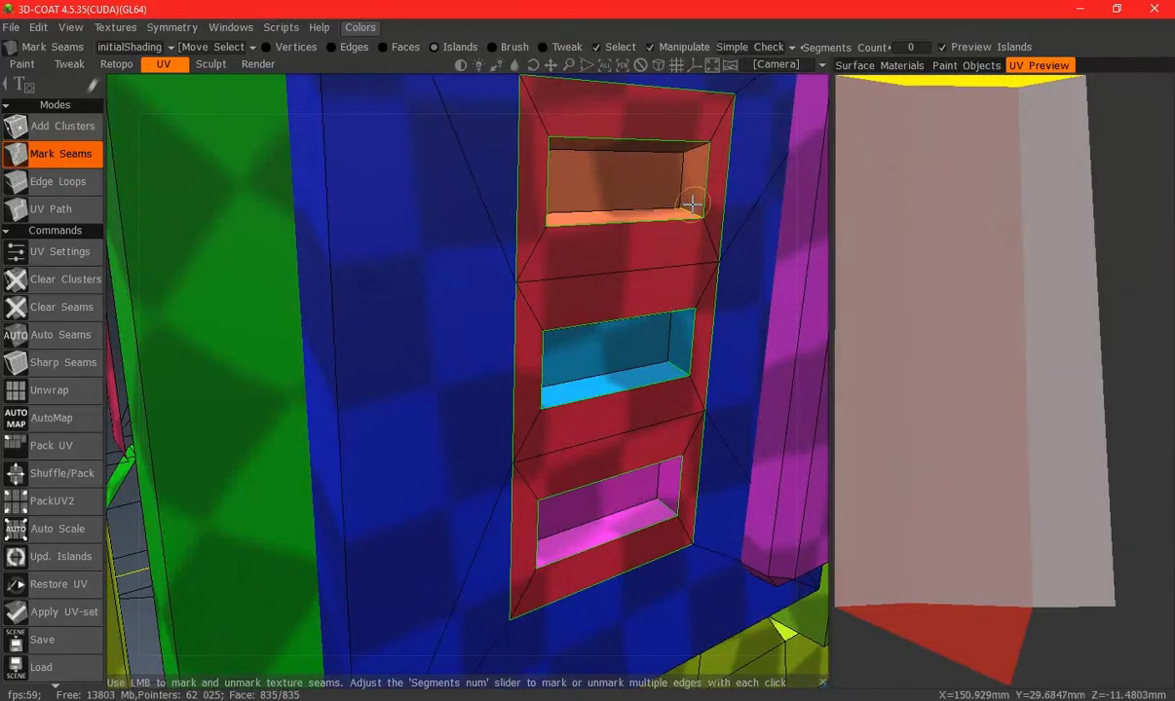
mouse_move(697, 297)
middle_mouse_down()
mouse_move(575, 194)
mouse_move(624, 391)
mouse_move(599, 237)
mouse_move(428, 257)
mouse_move(295, 252)
mouse_move(497, 406)
middle_mouse_up()
scroll(449, 181, "down", 5)
scroll(344, 281, "down", 2)
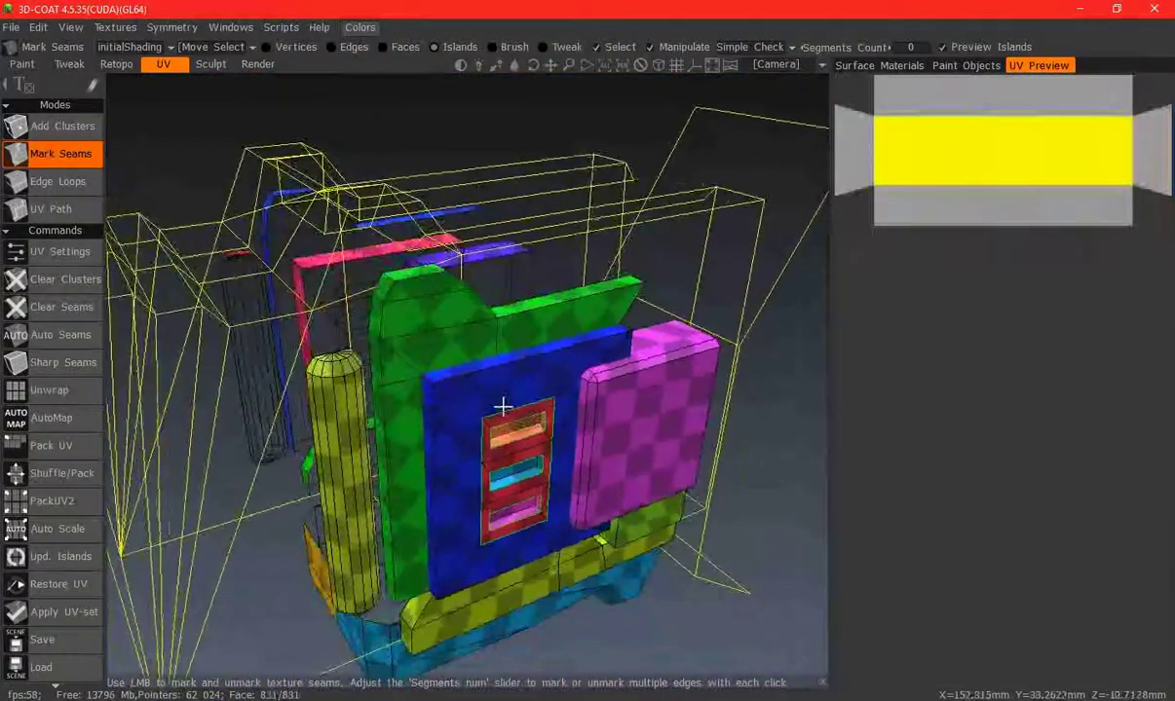
scroll(424, 395, "up", 10)
scroll(423, 394, "down", 10)
scroll(458, 365, "up", 8)
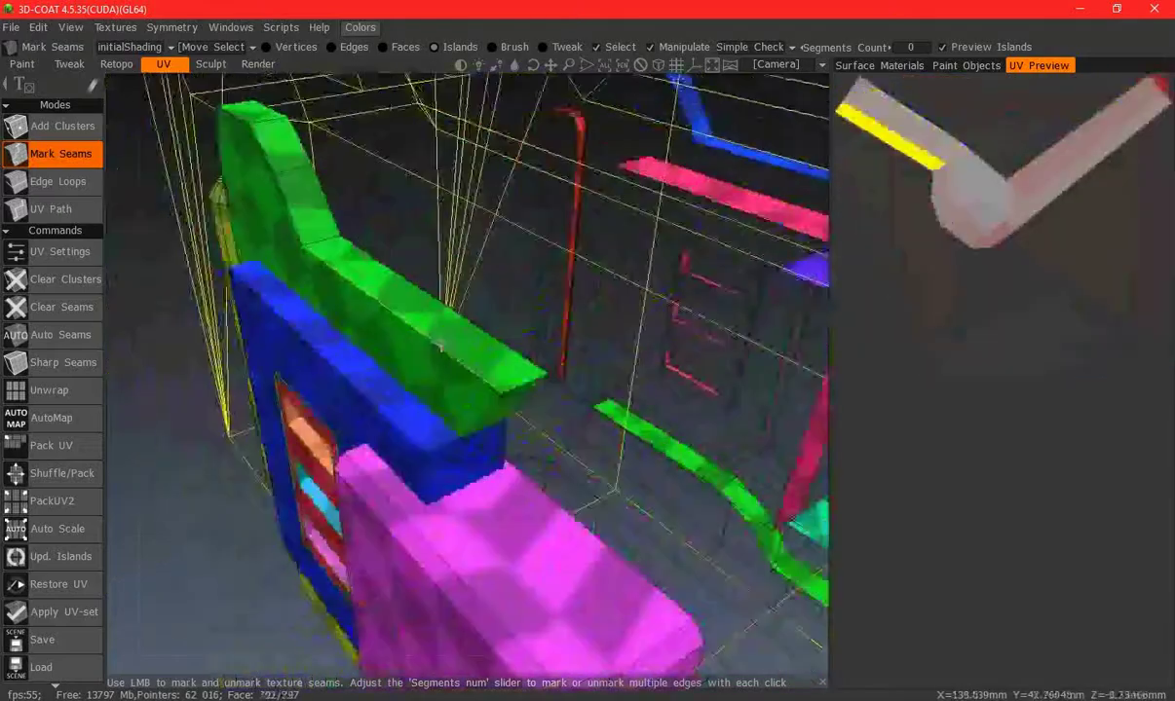
middle_click_drag(667, 335, 441, 427)
mouse_move(353, 422)
middle_mouse_down()
mouse_move(581, 307)
mouse_move(427, 471)
middle_mouse_up()
mouse_move(429, 553)
middle_mouse_down()
mouse_move(438, 523)
mouse_move(630, 472)
mouse_move(467, 423)
mouse_move(591, 415)
mouse_move(558, 366)
mouse_move(436, 417)
middle_mouse_up()
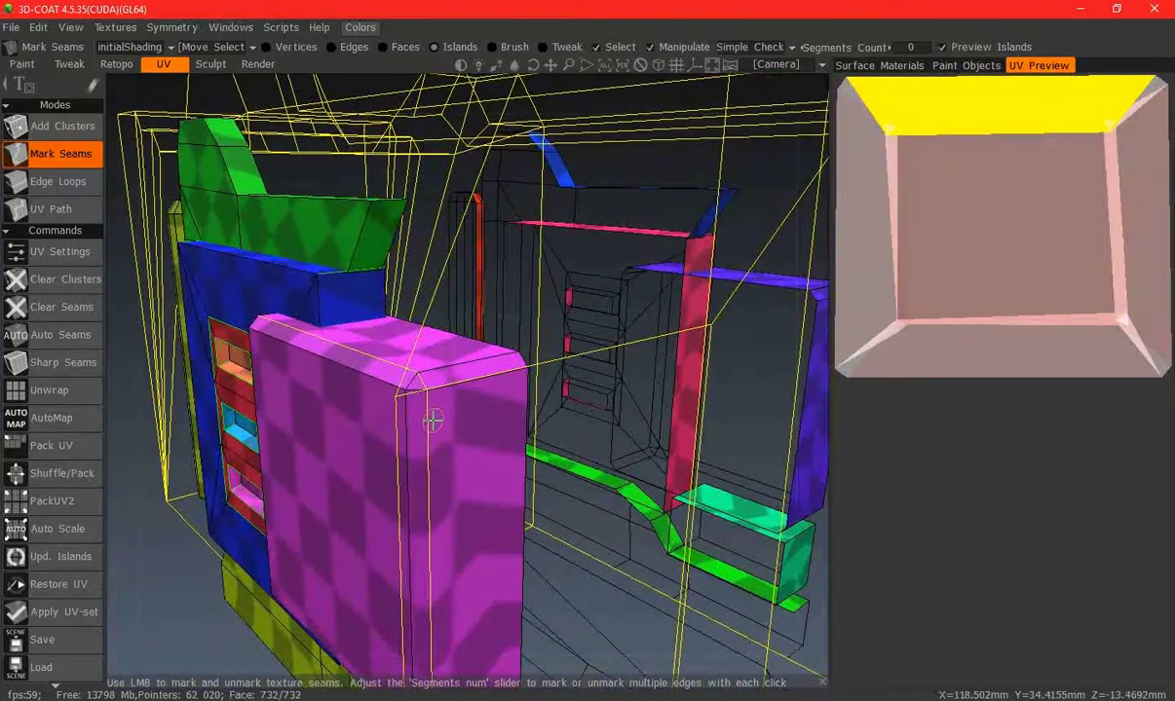
Split the magenta block's front face into its own UV island
left_click(394, 429)
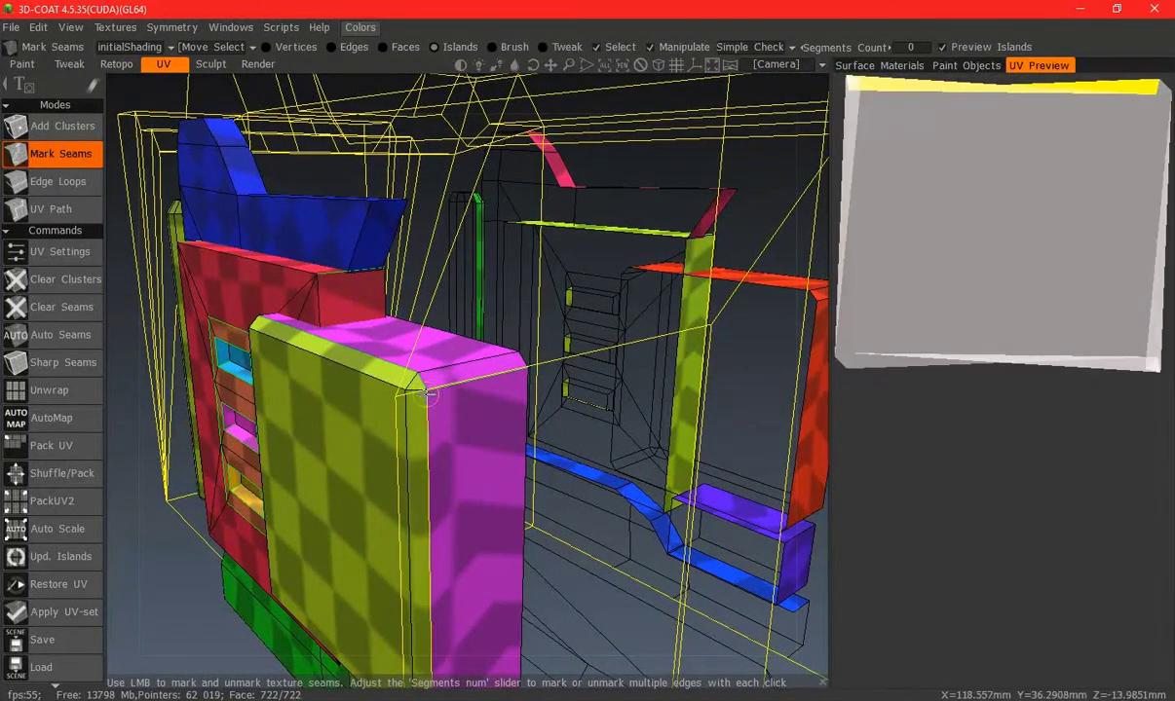
middle_click_drag(378, 397, 468, 375)
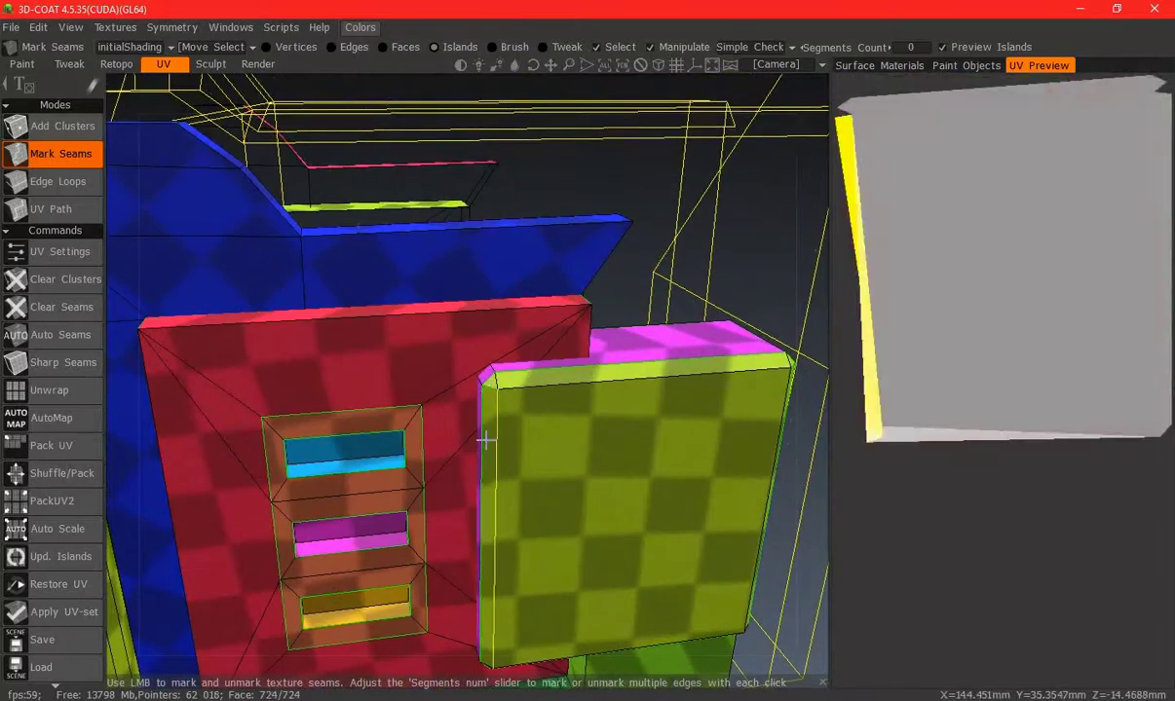
middle_click_drag(482, 434, 540, 425)
mouse_move(576, 535)
middle_mouse_down()
mouse_move(512, 492)
mouse_move(432, 388)
mouse_move(401, 414)
mouse_move(490, 375)
mouse_move(513, 471)
mouse_move(488, 485)
mouse_move(414, 474)
mouse_move(438, 450)
middle_mouse_up()
Mark a UV seam along the orange slab's top edge
mouse_move(471, 523)
middle_mouse_down()
mouse_move(514, 336)
mouse_move(459, 330)
mouse_move(515, 319)
mouse_move(603, 378)
middle_mouse_up()
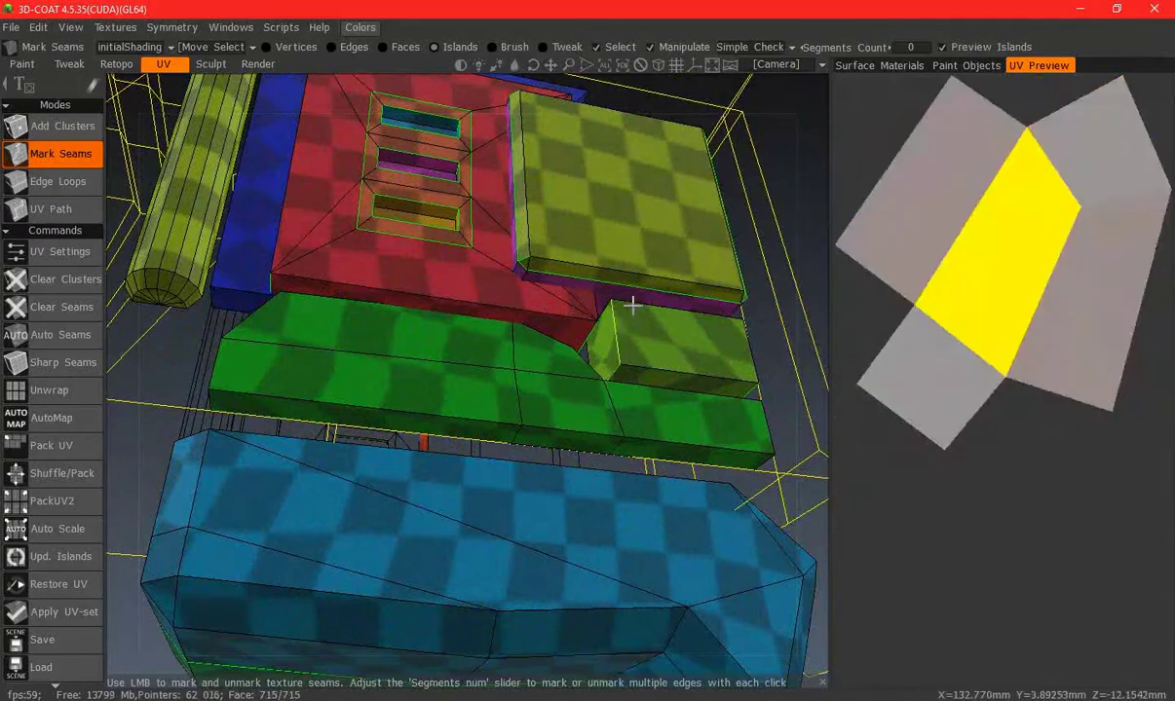
middle_click_drag(629, 307, 608, 325)
mouse_move(450, 391)
middle_mouse_down()
mouse_move(516, 464)
mouse_move(464, 449)
mouse_move(512, 434)
mouse_move(398, 455)
mouse_move(503, 478)
mouse_move(396, 484)
mouse_move(470, 483)
mouse_move(453, 373)
mouse_move(368, 375)
mouse_move(448, 399)
mouse_move(519, 310)
middle_mouse_up()
mouse_move(591, 349)
middle_mouse_down()
mouse_move(483, 433)
mouse_move(498, 474)
mouse_move(516, 426)
middle_mouse_up()
scroll(516, 426, "down", 5)
mouse_move(451, 384)
middle_mouse_down()
mouse_move(429, 370)
mouse_move(401, 290)
mouse_move(541, 339)
middle_mouse_up()
scroll(429, 370, "up", 5)
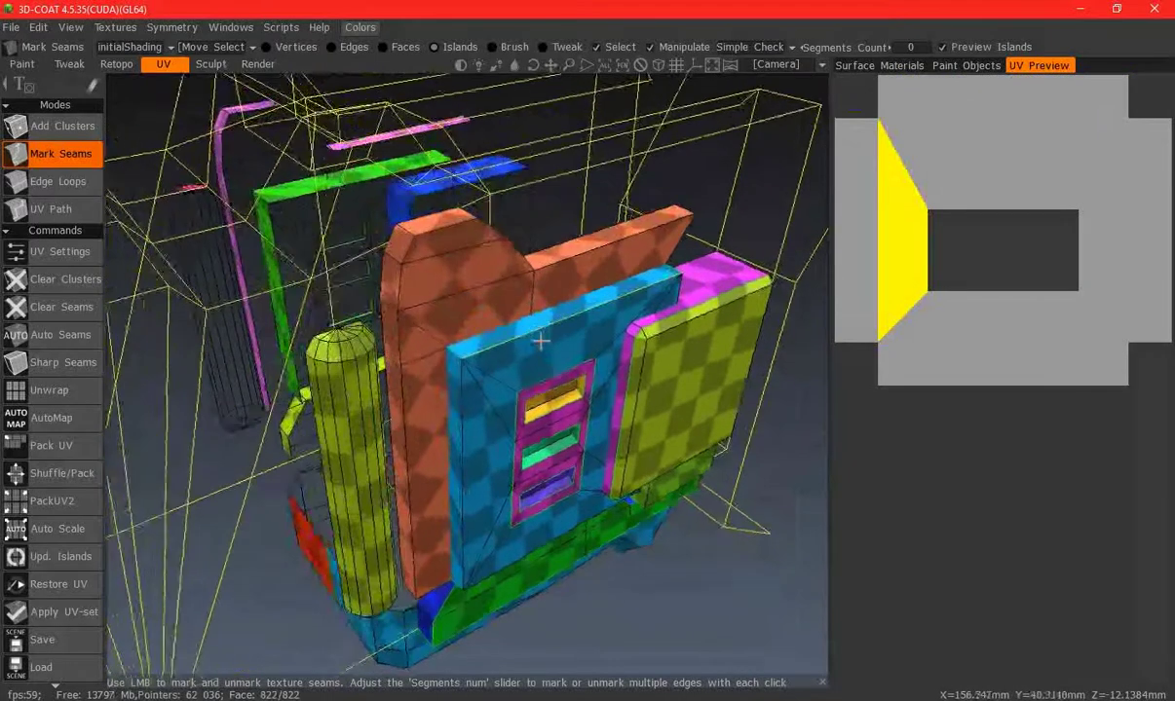
scroll(494, 344, "up", 3)
scroll(528, 359, "down", 3)
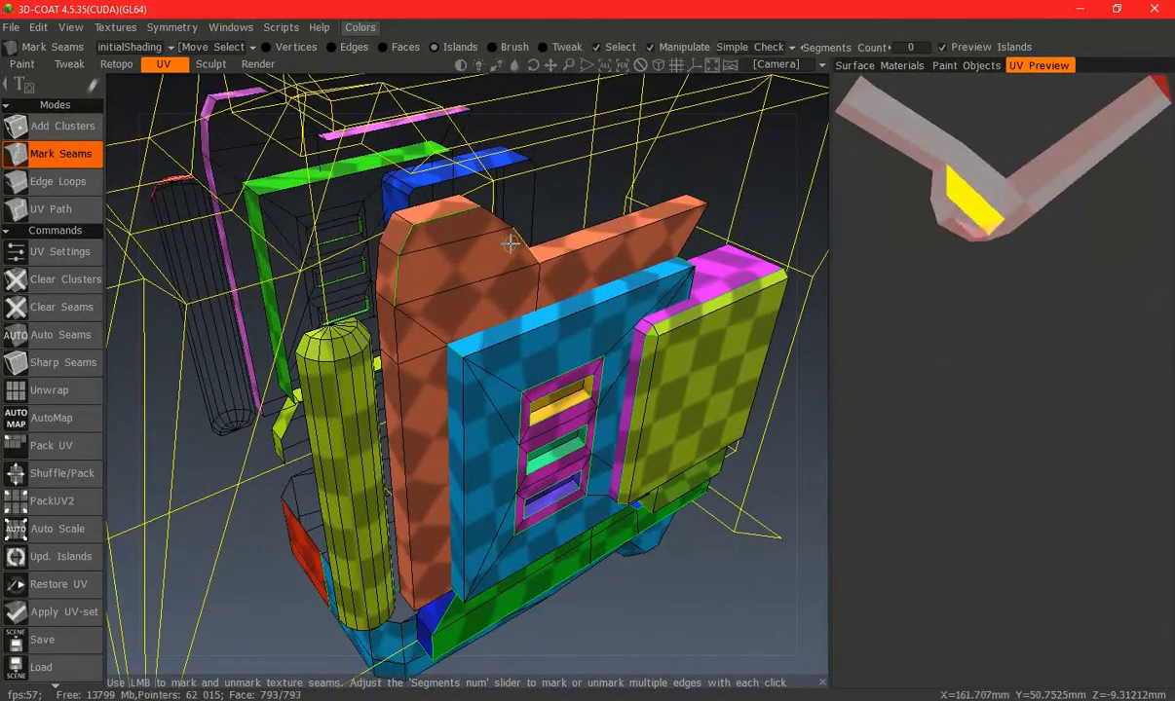
left_click(564, 244)
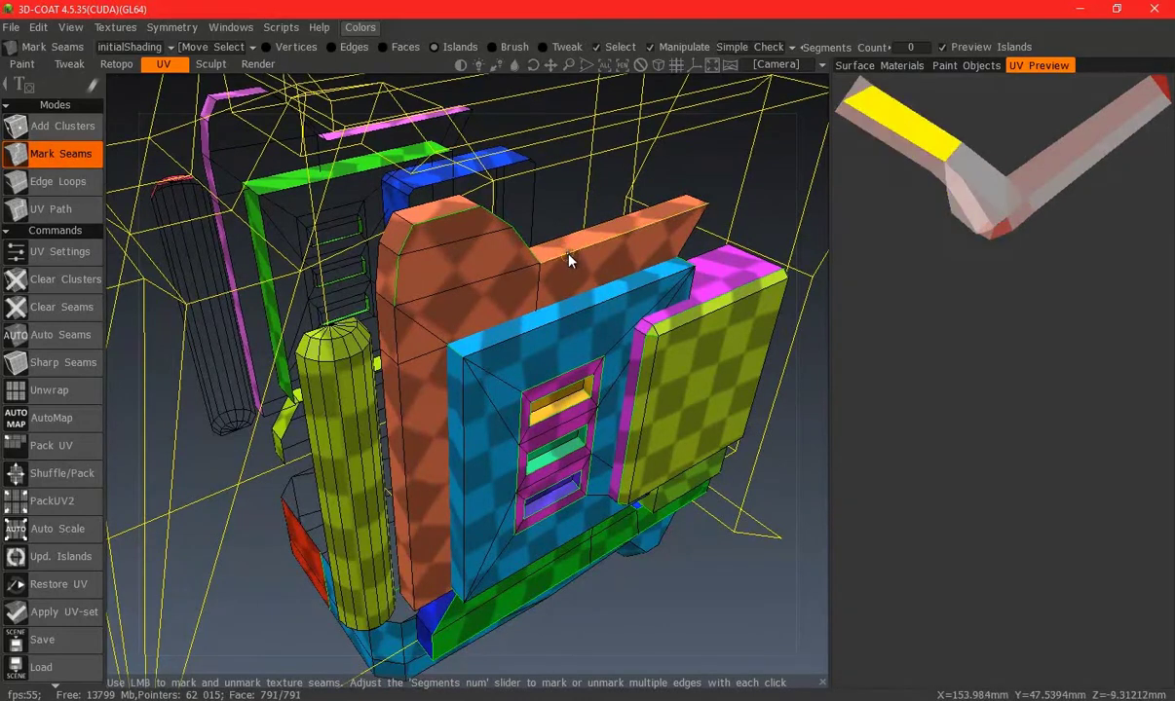
mouse_move(406, 343)
middle_mouse_down()
mouse_move(421, 284)
mouse_move(346, 341)
mouse_move(447, 312)
mouse_move(524, 375)
mouse_move(532, 411)
mouse_move(411, 327)
middle_mouse_up()
Mark seams at the cylinder's top edge and along the box's horizontal edge loop
left_click(406, 307)
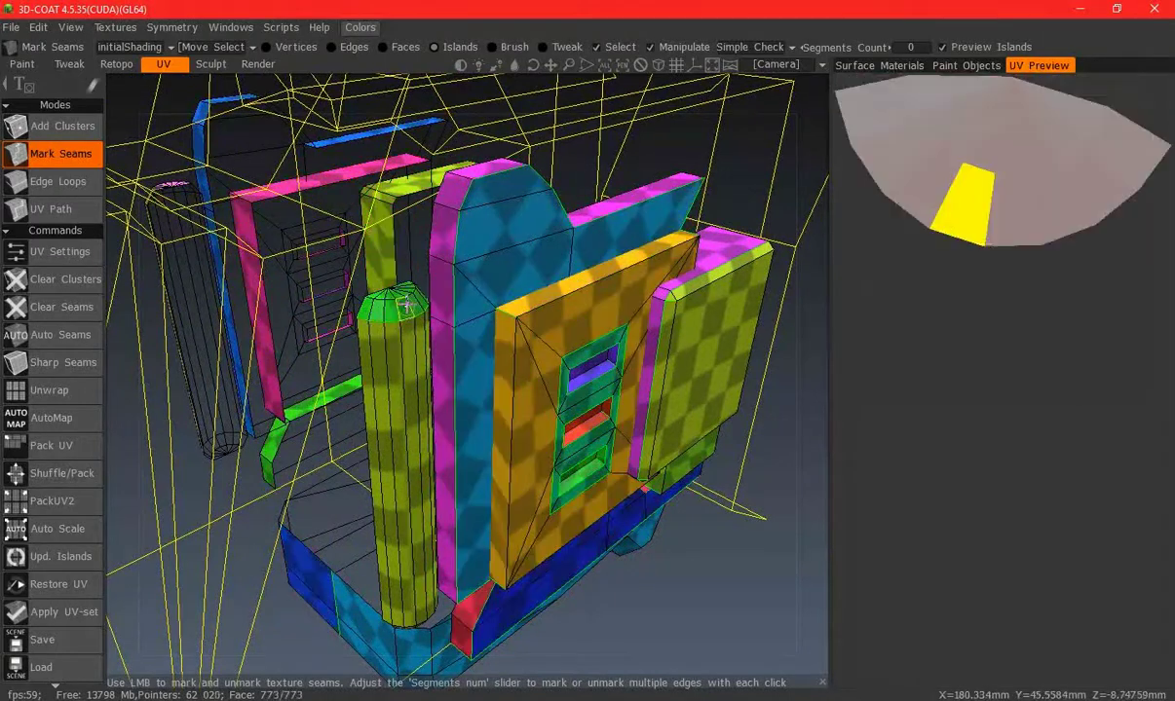
mouse_move(445, 495)
middle_mouse_down()
mouse_move(377, 356)
mouse_move(451, 451)
mouse_move(524, 386)
mouse_move(506, 396)
mouse_move(425, 371)
middle_mouse_up()
left_click(377, 356)
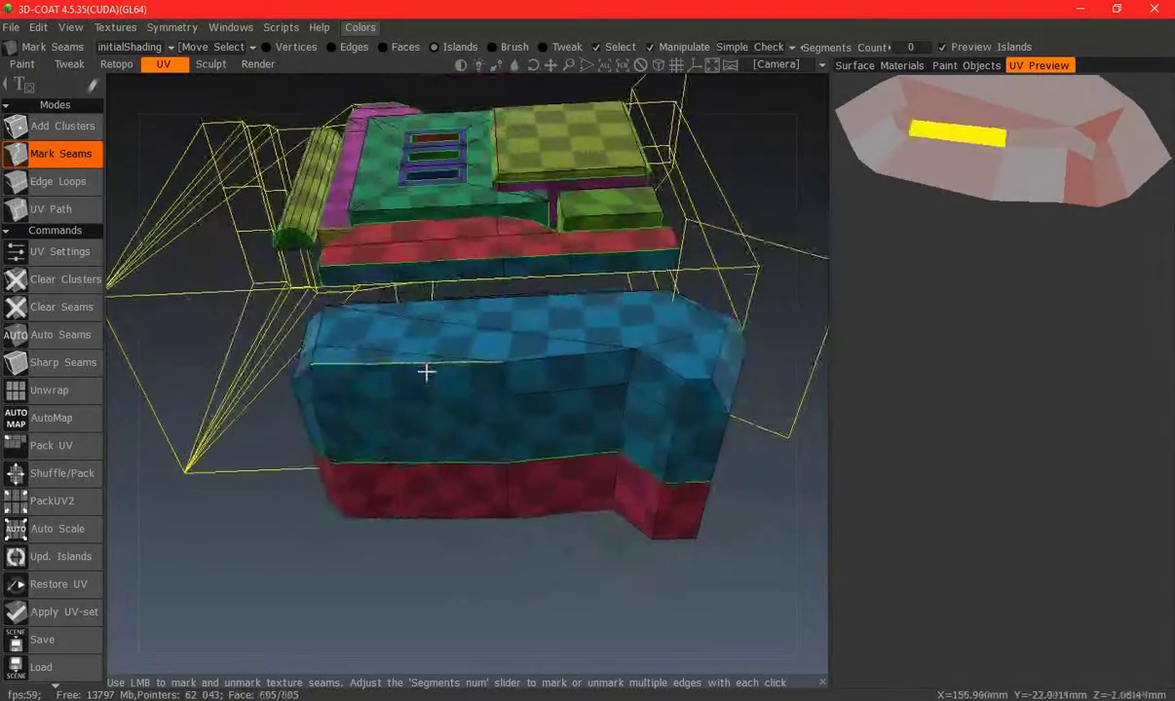
left_click(443, 394)
Cut seams around the top and middle vent slots and along a vent panel edge
mouse_move(658, 366)
middle_mouse_down()
mouse_move(589, 367)
mouse_move(455, 328)
mouse_move(435, 398)
mouse_move(341, 393)
mouse_move(387, 402)
middle_mouse_up()
mouse_move(550, 375)
middle_mouse_down()
mouse_move(572, 364)
mouse_move(612, 421)
mouse_move(531, 394)
mouse_move(522, 434)
middle_mouse_up()
mouse_move(505, 373)
middle_mouse_down()
mouse_move(520, 358)
mouse_move(459, 412)
mouse_move(695, 412)
mouse_move(477, 361)
mouse_move(506, 352)
mouse_move(514, 385)
mouse_move(490, 383)
mouse_move(510, 351)
mouse_move(600, 350)
mouse_move(564, 365)
middle_mouse_up()
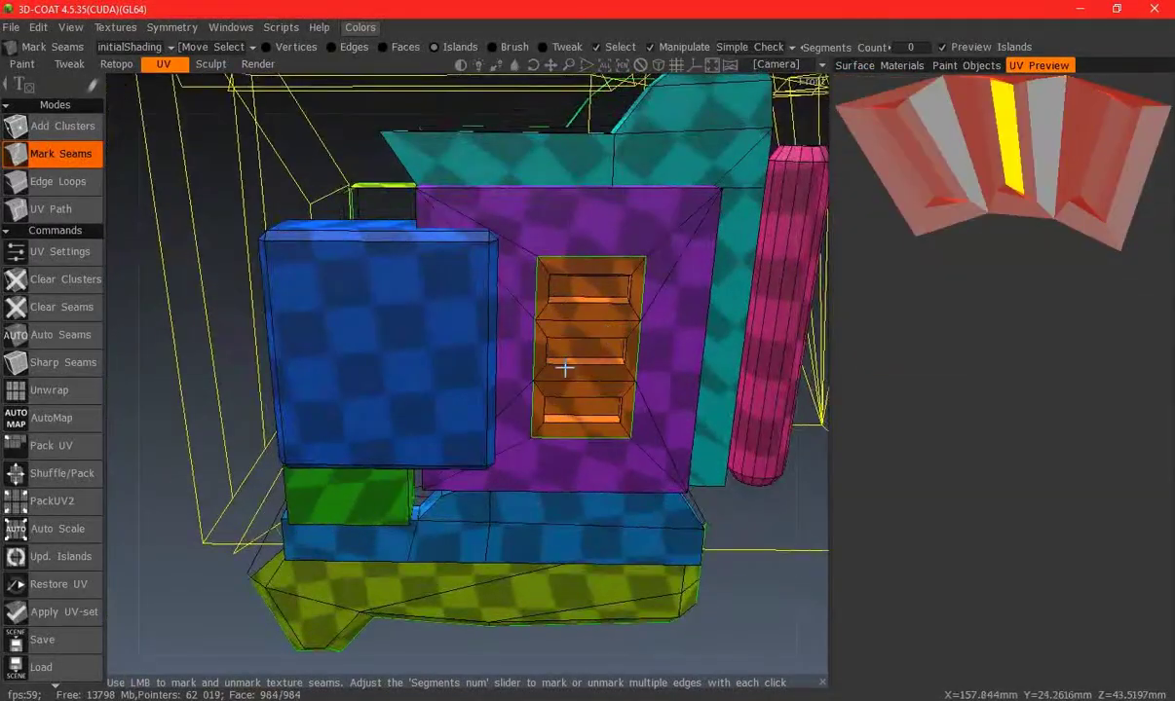
scroll(514, 405, "up", 5)
left_click(495, 340)
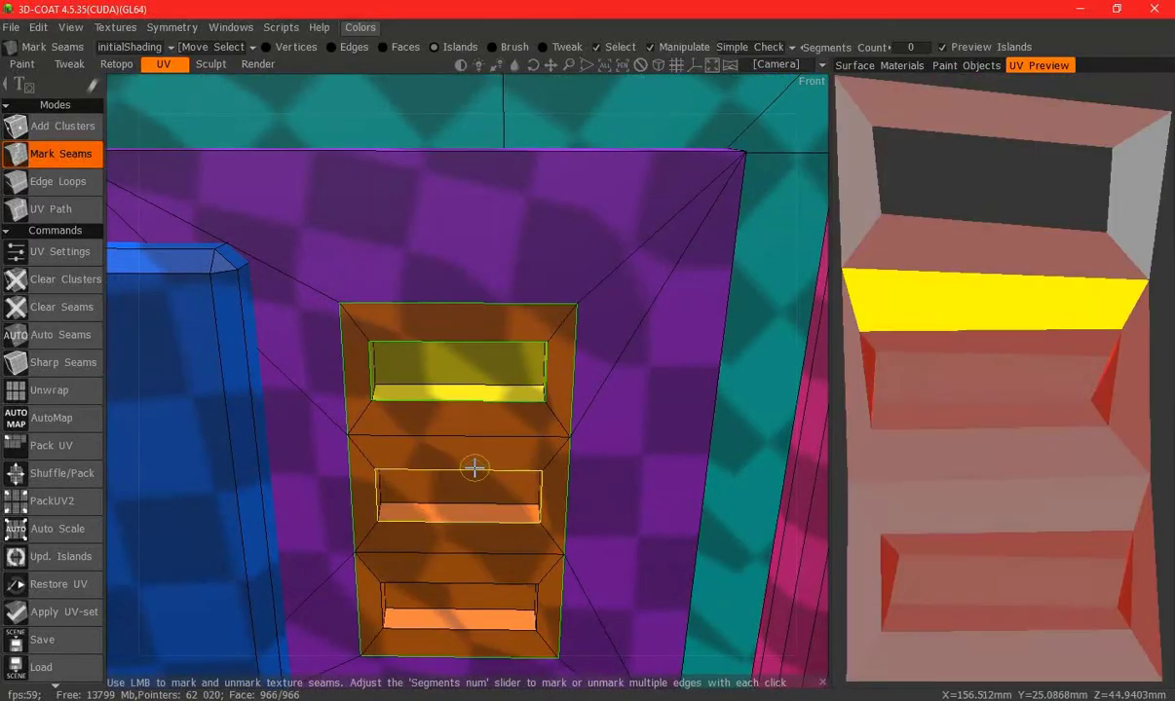
left_click(474, 468)
mouse_move(487, 404)
middle_mouse_down()
mouse_move(571, 318)
mouse_move(648, 302)
mouse_move(603, 307)
mouse_move(626, 255)
mouse_move(639, 380)
mouse_move(432, 372)
mouse_move(277, 312)
mouse_move(681, 338)
mouse_move(445, 224)
mouse_move(433, 315)
mouse_move(358, 431)
mouse_move(461, 379)
mouse_move(404, 371)
mouse_move(395, 450)
middle_mouse_up()
left_click(626, 255)
mouse_move(345, 556)
middle_mouse_down()
mouse_move(652, 477)
mouse_move(761, 425)
mouse_move(456, 330)
mouse_move(487, 329)
mouse_move(532, 396)
mouse_move(526, 471)
mouse_move(564, 407)
mouse_move(511, 388)
mouse_move(521, 449)
middle_mouse_up()
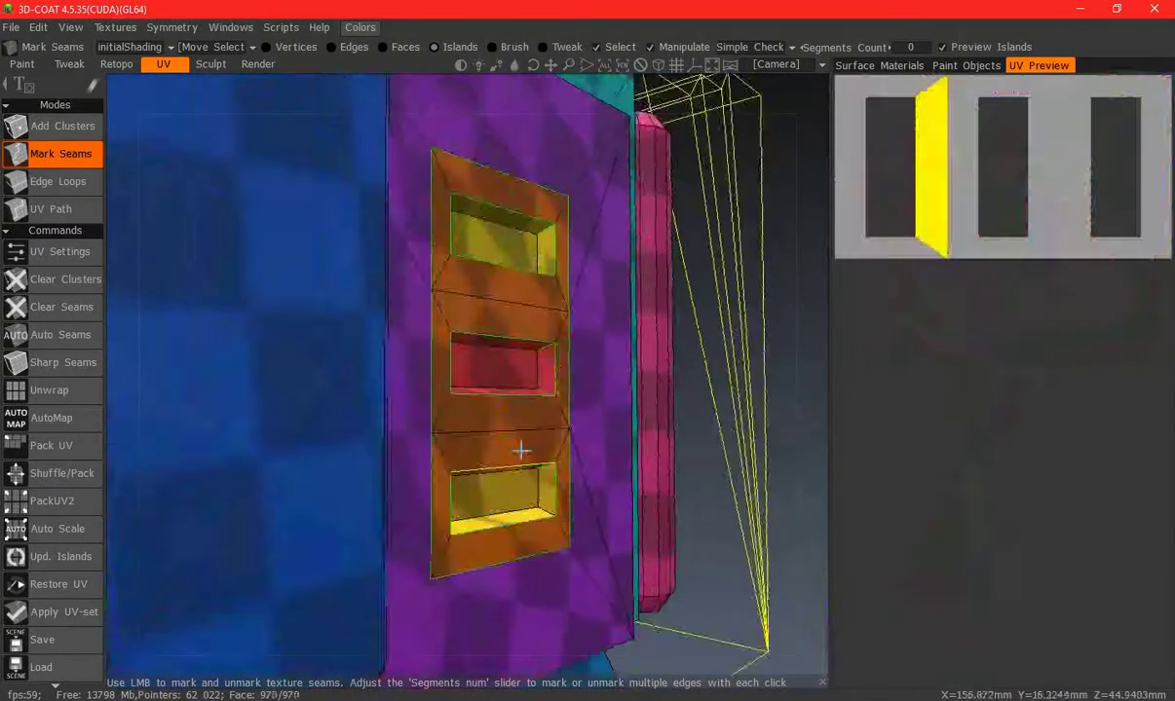
mouse_move(564, 495)
middle_mouse_down()
mouse_move(359, 398)
mouse_move(497, 349)
mouse_move(380, 346)
middle_mouse_up()
scroll(385, 375, "up", 5)
scroll(334, 354, "down", 2)
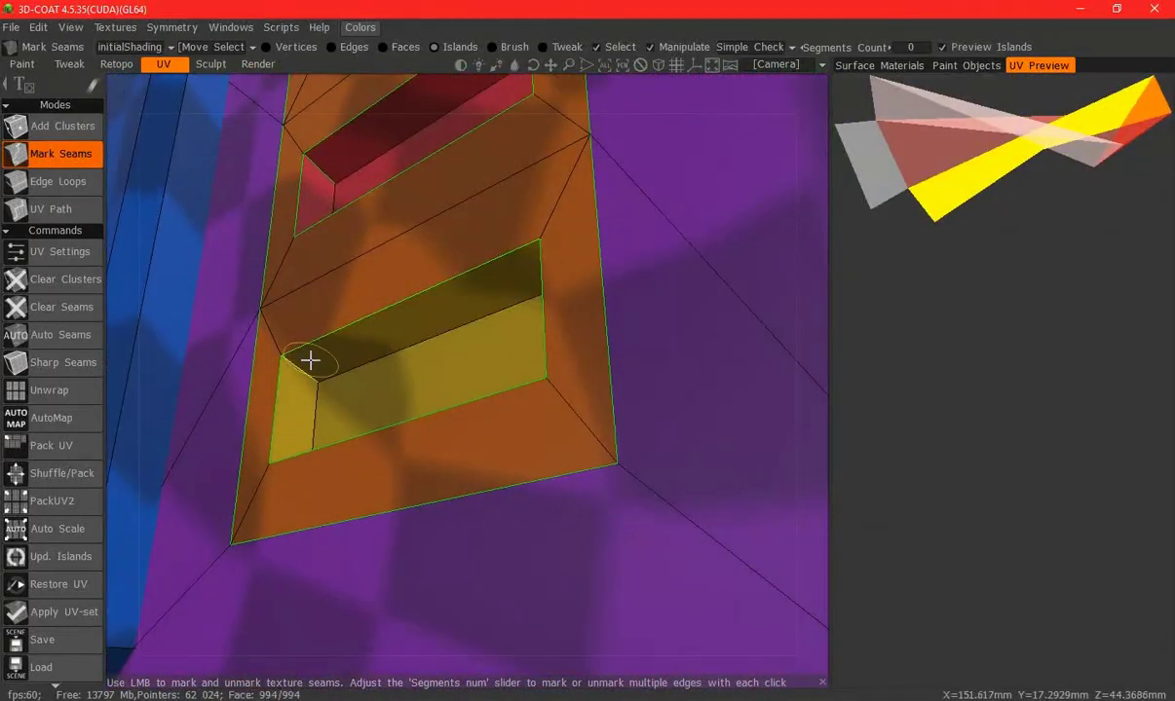
scroll(308, 389, "down", 3)
middle_click_drag(307, 424, 287, 575)
Mark the remaining seam that splits the model's clusters apart
scroll(488, 367, "down", 5)
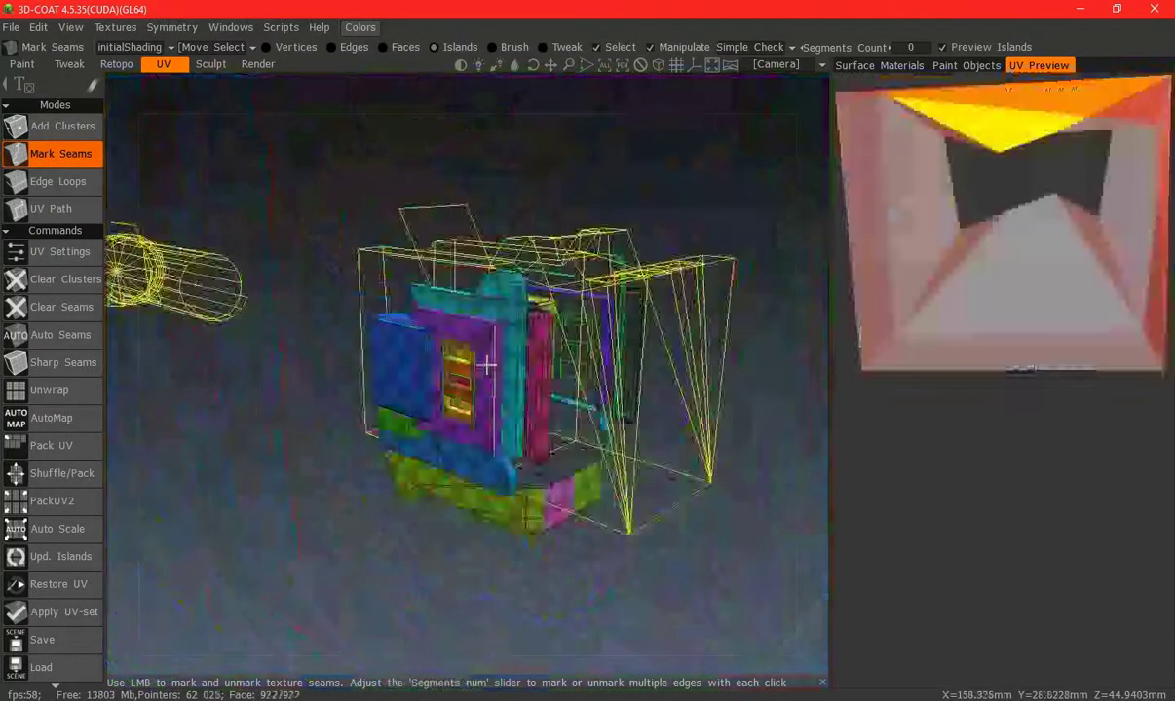
scroll(515, 386, "up", 3)
mouse_move(515, 386)
middle_mouse_down()
mouse_move(509, 280)
mouse_move(498, 325)
mouse_move(534, 310)
middle_mouse_up()
scroll(527, 265, "up", 2)
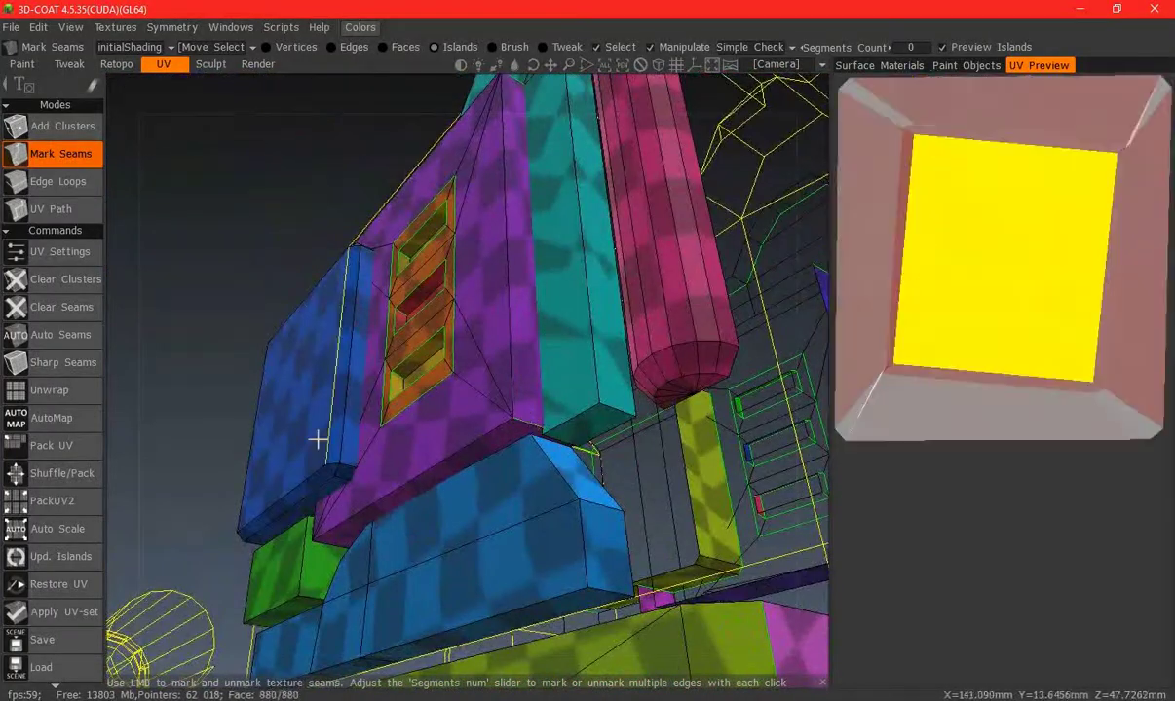
middle_click_drag(318, 438, 553, 370)
mouse_move(403, 337)
middle_mouse_down()
mouse_move(537, 433)
mouse_move(368, 241)
middle_mouse_up()
mouse_move(586, 265)
middle_mouse_down()
mouse_move(603, 227)
mouse_move(558, 273)
mouse_move(549, 261)
mouse_move(485, 302)
mouse_move(538, 252)
mouse_move(608, 217)
mouse_move(466, 293)
mouse_move(531, 323)
mouse_move(445, 341)
mouse_move(440, 383)
mouse_move(477, 403)
mouse_move(448, 368)
mouse_move(469, 400)
mouse_move(458, 393)
middle_mouse_up()
mouse_move(559, 401)
middle_mouse_down()
mouse_move(507, 360)
mouse_move(457, 406)
mouse_move(460, 495)
middle_mouse_up()
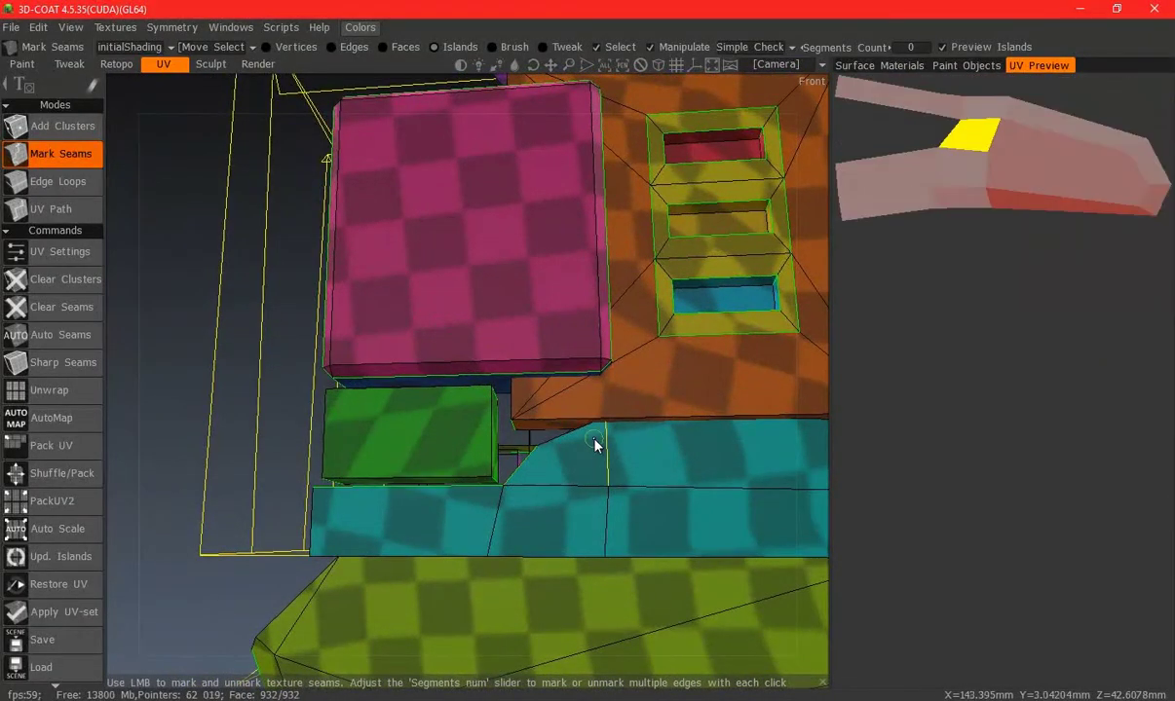
mouse_move(698, 444)
middle_mouse_down()
mouse_move(456, 343)
mouse_move(376, 398)
mouse_move(333, 378)
mouse_move(349, 354)
mouse_move(303, 355)
mouse_move(476, 362)
middle_mouse_up()
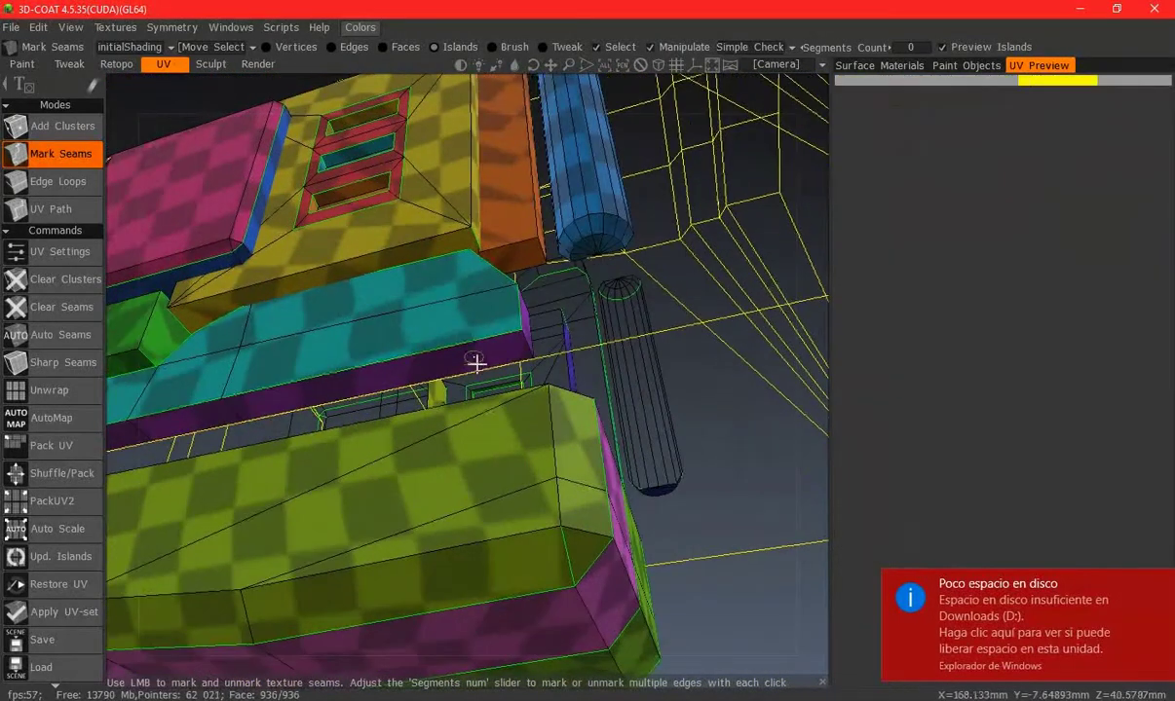
left_click(523, 347)
Orbit around the whole model to check the re-split island layout
scroll(407, 299, "down", 5)
mouse_move(406, 325)
middle_mouse_down()
mouse_move(490, 355)
mouse_move(496, 336)
mouse_move(416, 332)
mouse_move(553, 231)
mouse_move(572, 333)
middle_mouse_up()
scroll(558, 288, "up", 3)
mouse_move(558, 288)
middle_mouse_down()
mouse_move(503, 336)
mouse_move(499, 224)
middle_mouse_up()
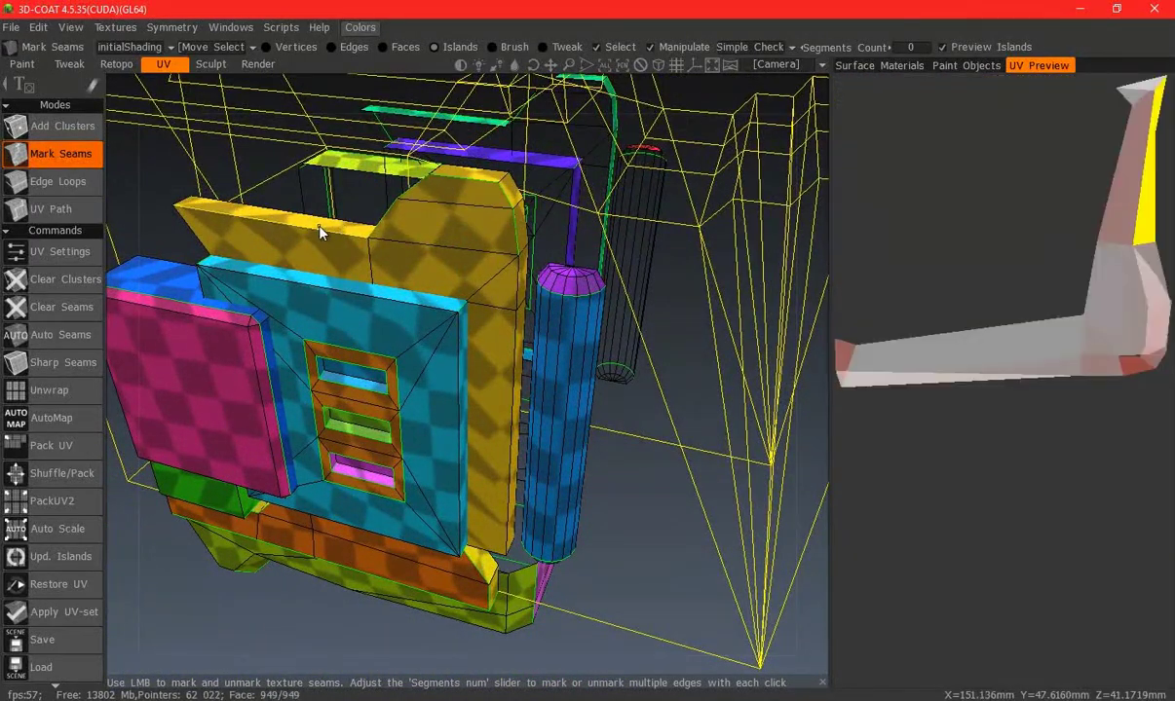
mouse_move(537, 393)
middle_mouse_down()
mouse_move(527, 276)
mouse_move(497, 403)
middle_mouse_up()
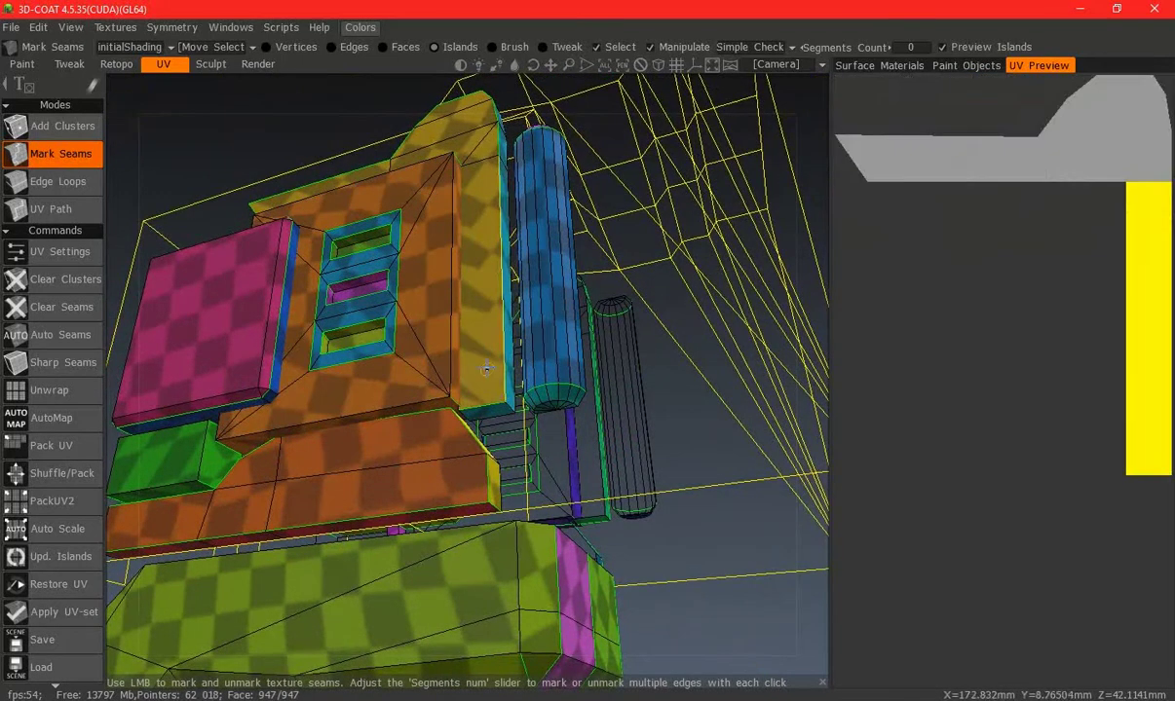
left_click_drag(433, 304, 592, 426)
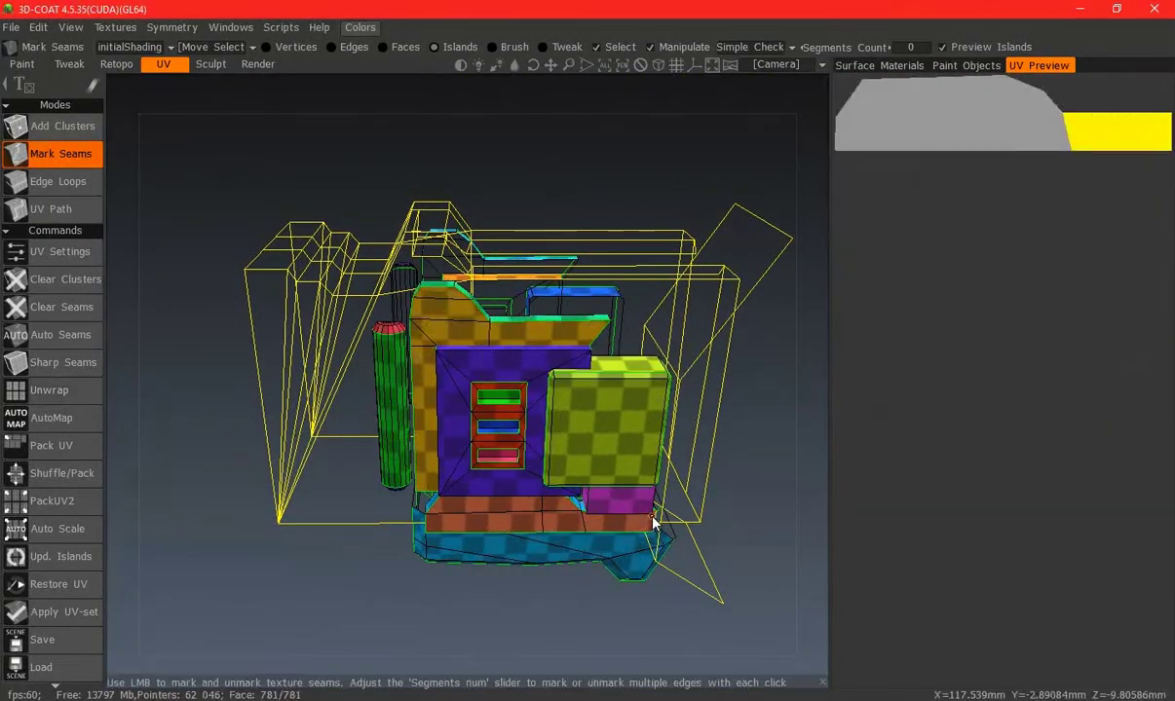
left_click_drag(489, 344, 623, 379)
Show polySurface3, hide polySurface2, and turn on the 3D island preview
left_click(969, 66)
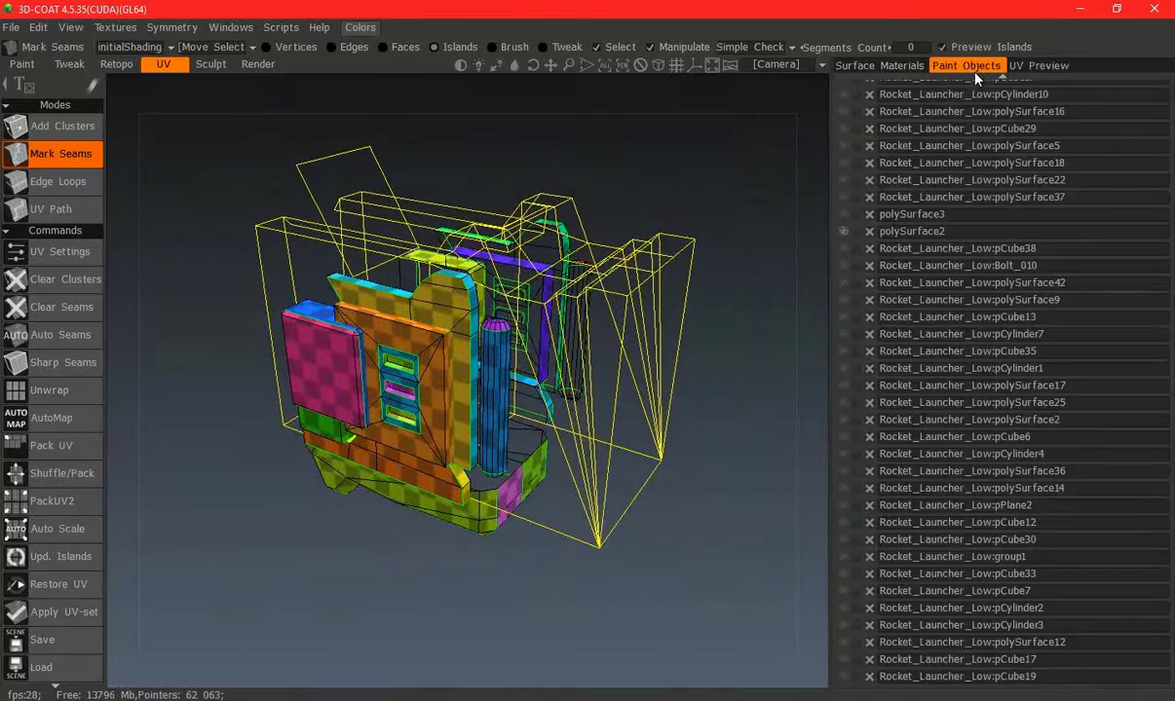
left_click(843, 214)
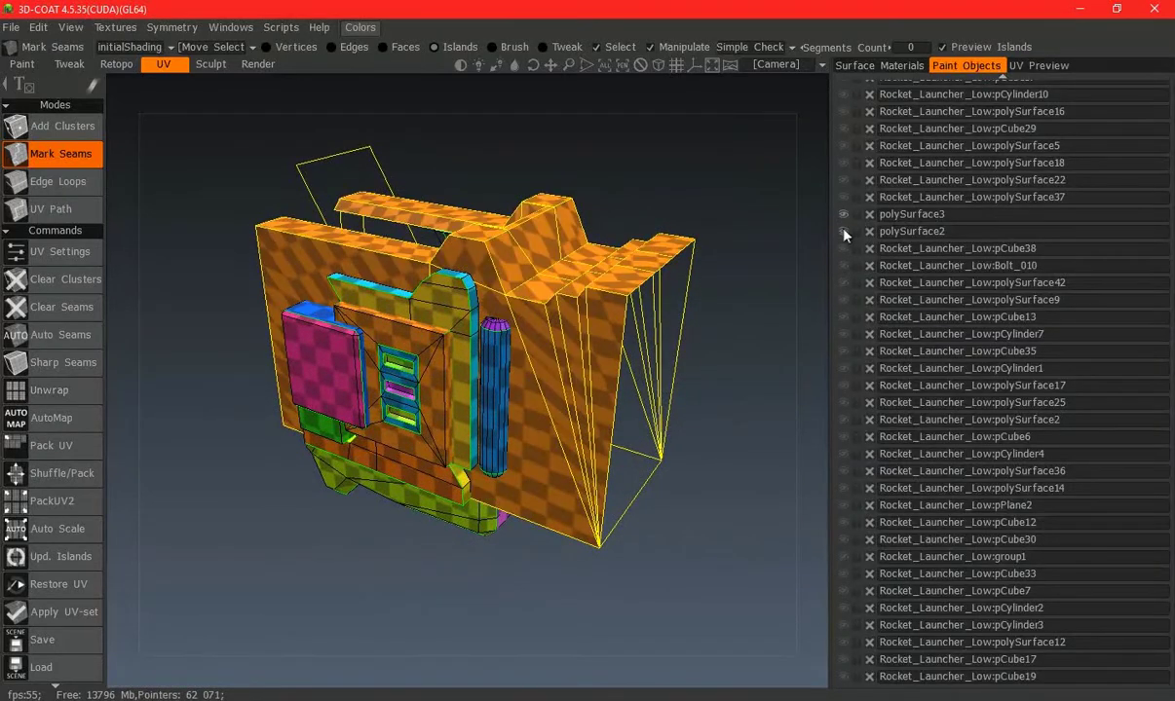
left_click(843, 232)
left_click(1027, 66)
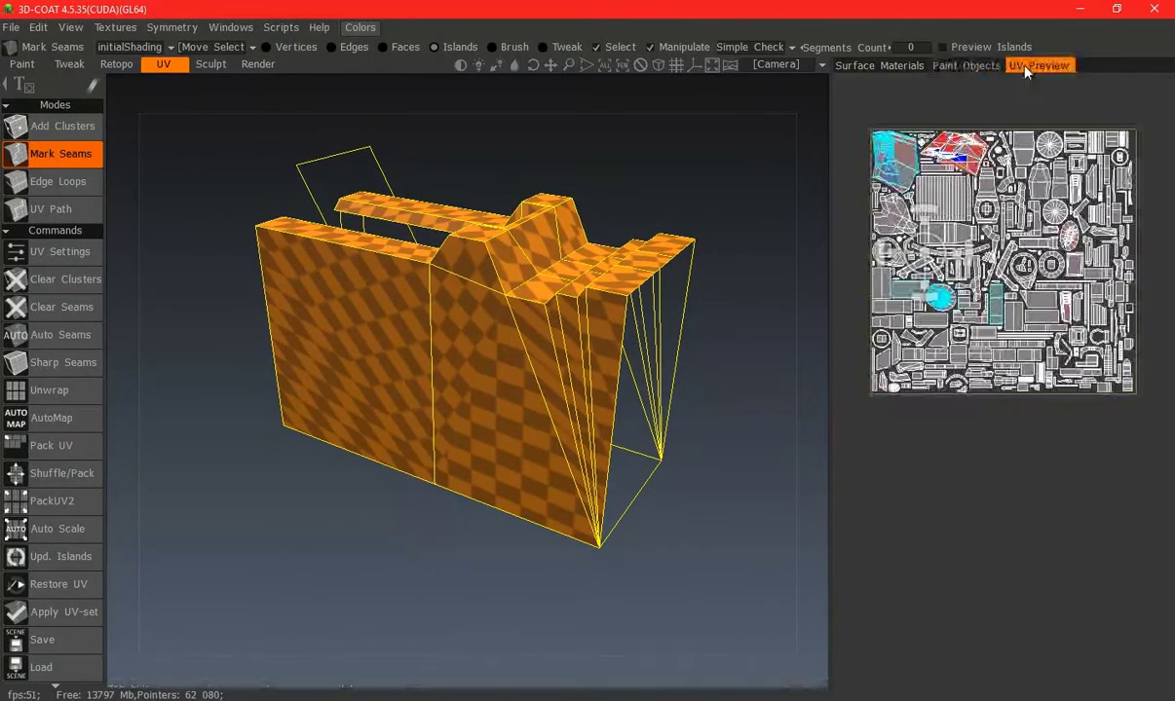
mouse_move(409, 282)
middle_mouse_down()
mouse_move(468, 234)
mouse_move(448, 285)
middle_mouse_up()
left_click(989, 65)
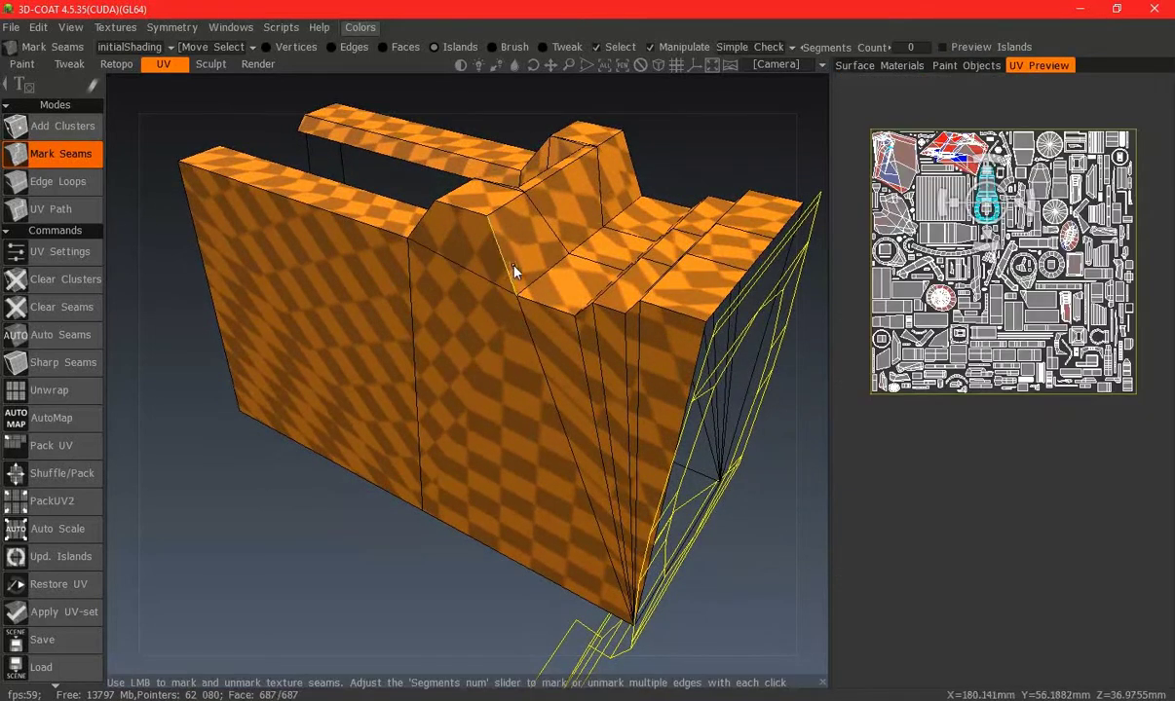
left_click(972, 49)
Mark seams along the stock piece's top face edges and split off its large face
left_click(479, 227)
left_click(379, 228)
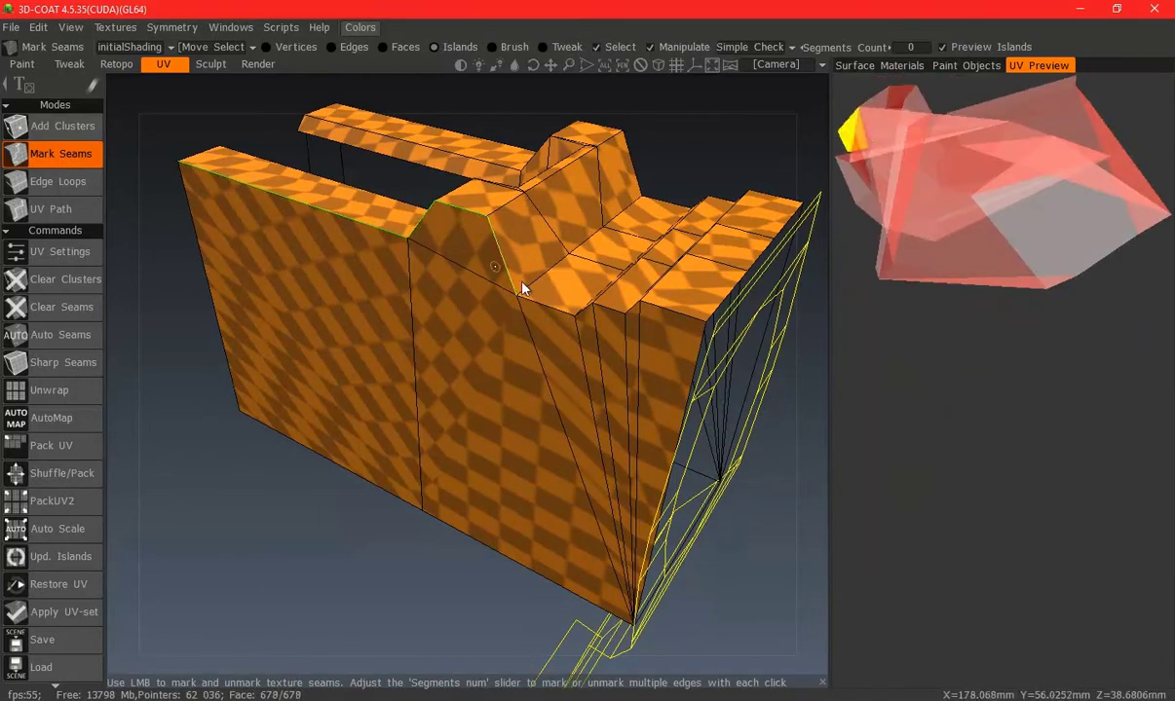
mouse_move(550, 300)
middle_mouse_down()
mouse_move(558, 292)
mouse_move(350, 388)
mouse_move(291, 255)
middle_mouse_up()
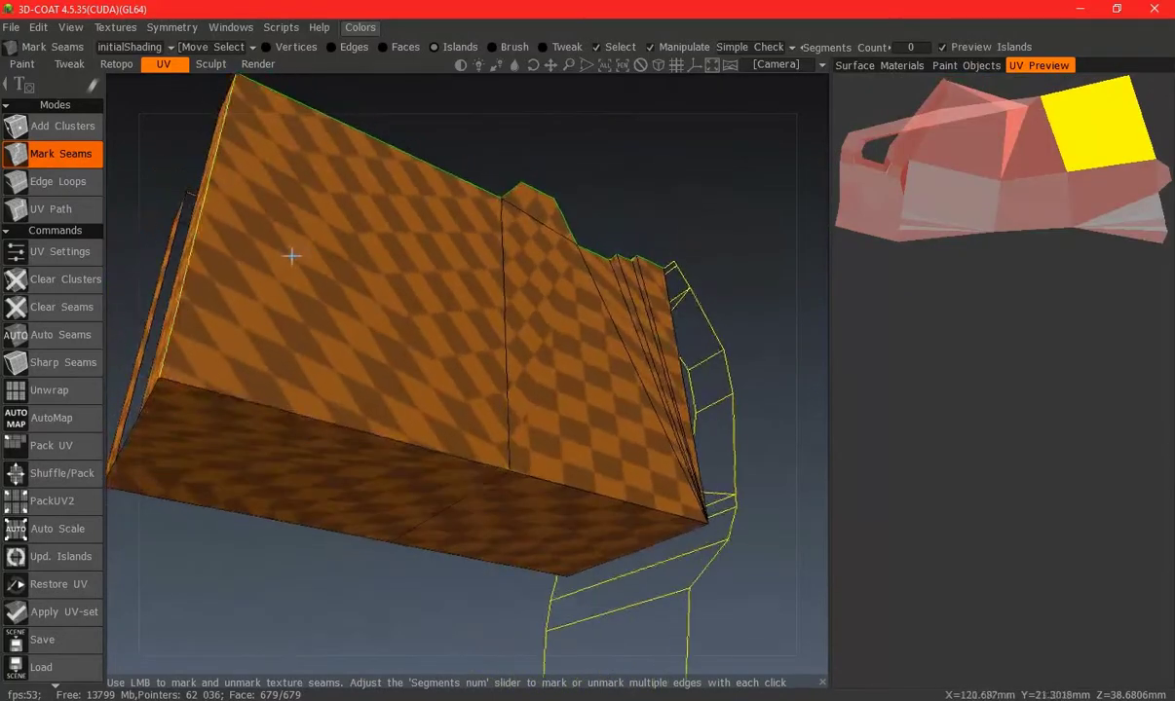
left_click(288, 383)
Mark seams along the inner sides of the frame's left and right legs
middle_click_drag(314, 343, 452, 343)
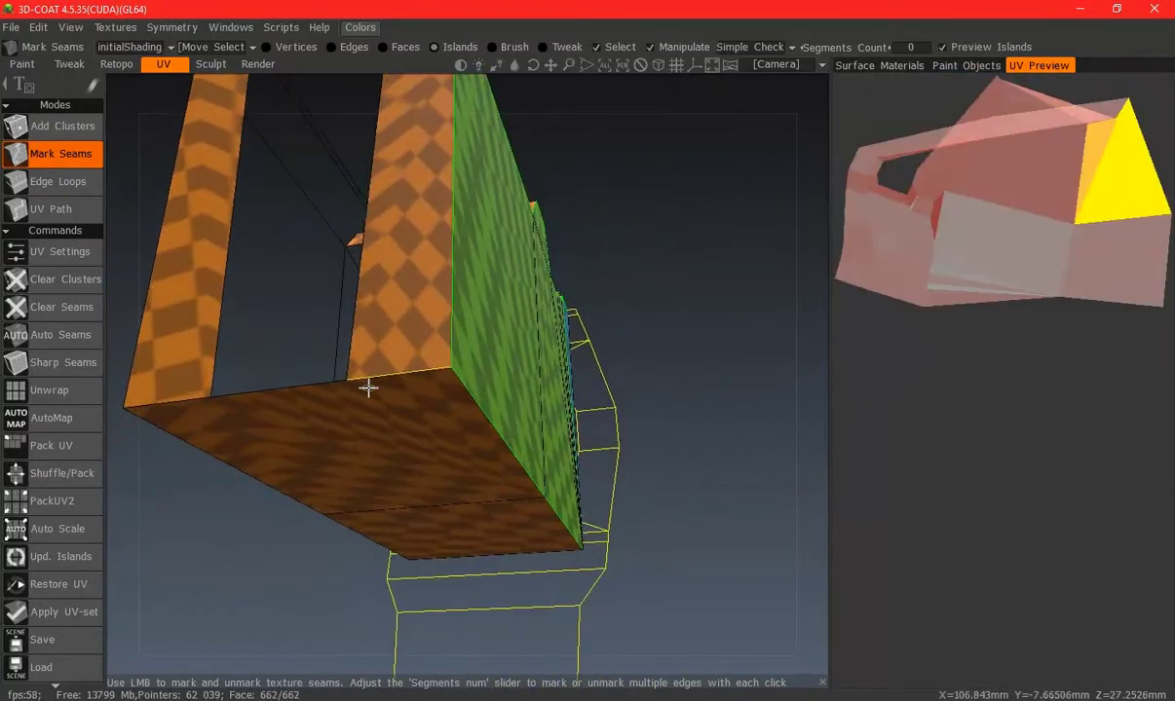
mouse_move(338, 388)
middle_mouse_down()
mouse_move(494, 314)
mouse_move(494, 442)
mouse_move(502, 432)
middle_mouse_up()
mouse_move(426, 280)
middle_mouse_down()
mouse_move(544, 304)
mouse_move(343, 385)
mouse_move(448, 321)
mouse_move(562, 283)
mouse_move(406, 263)
mouse_move(424, 314)
middle_mouse_up()
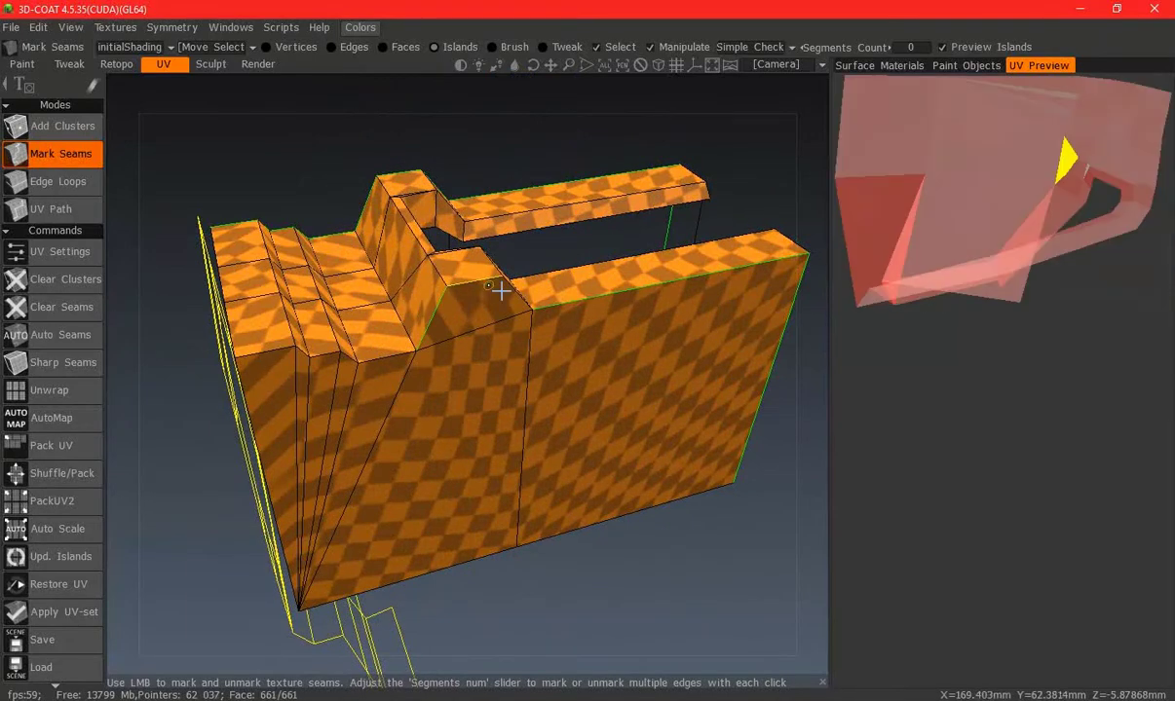
mouse_move(514, 401)
middle_mouse_down()
mouse_move(406, 307)
mouse_move(467, 229)
middle_mouse_up()
mouse_move(553, 354)
middle_mouse_down()
mouse_move(459, 305)
mouse_move(315, 266)
middle_mouse_up()
mouse_move(674, 354)
middle_mouse_down()
mouse_move(414, 375)
mouse_move(467, 336)
mouse_move(494, 396)
mouse_move(409, 375)
middle_mouse_up()
middle_click_drag(266, 376, 411, 389)
scroll(385, 357, "up", 3)
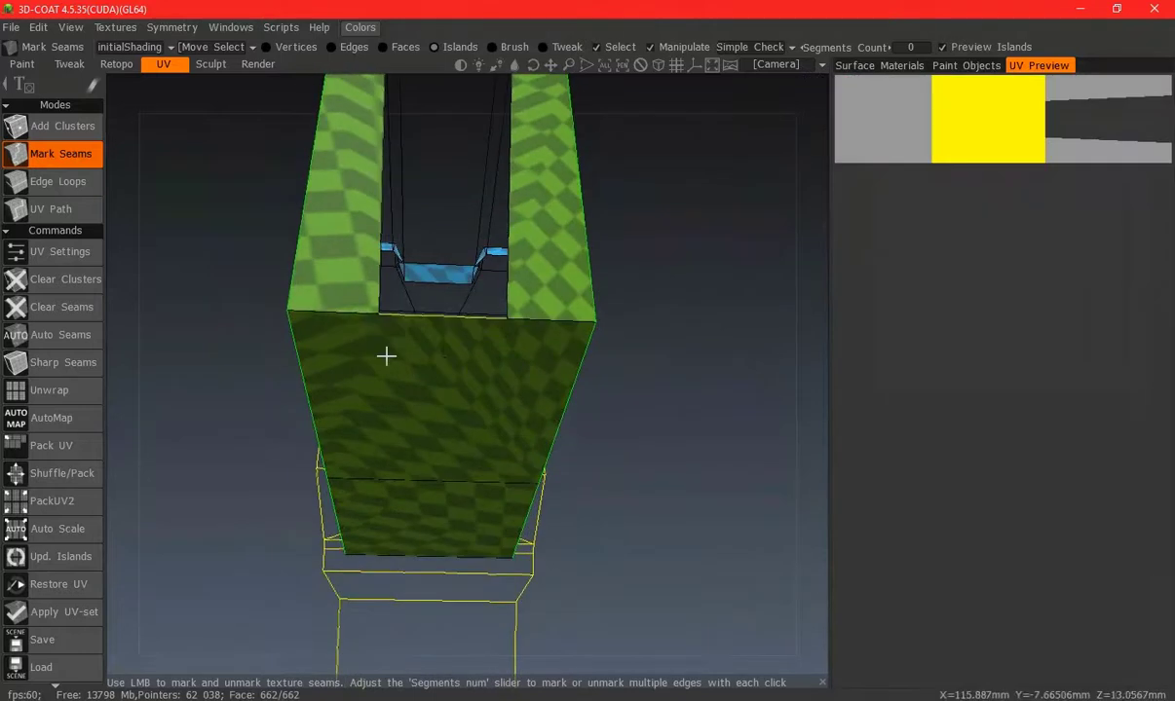
mouse_move(401, 310)
middle_mouse_down()
mouse_move(469, 443)
mouse_move(471, 348)
mouse_move(509, 302)
mouse_move(524, 467)
middle_mouse_up()
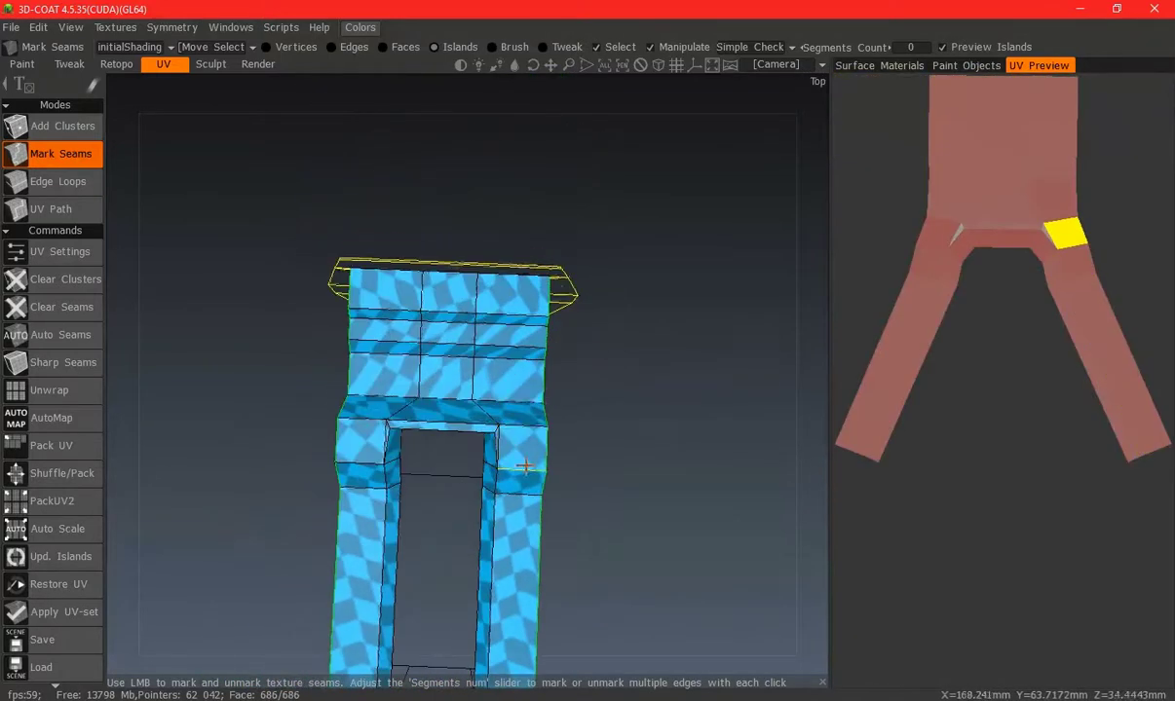
mouse_move(457, 396)
middle_mouse_down()
mouse_move(467, 341)
mouse_move(532, 319)
mouse_move(451, 333)
mouse_move(533, 360)
mouse_move(526, 353)
mouse_move(542, 335)
middle_mouse_up()
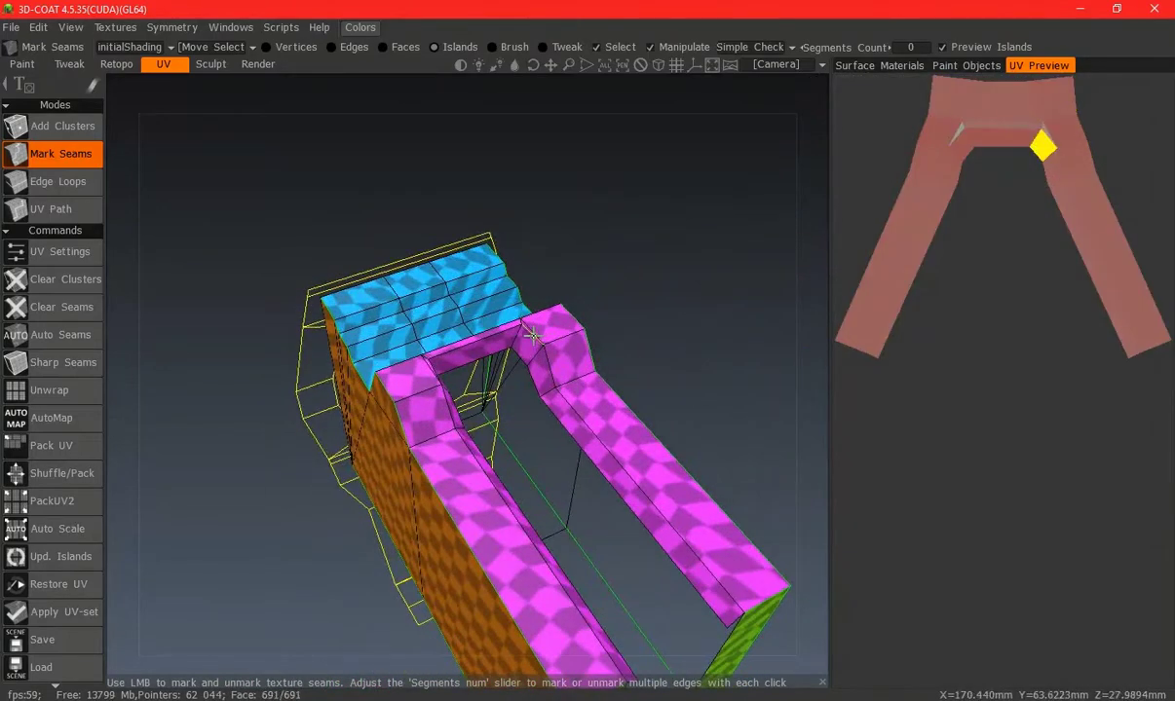
mouse_move(546, 357)
middle_mouse_down()
mouse_move(438, 403)
mouse_move(348, 363)
middle_mouse_up()
left_click(359, 371)
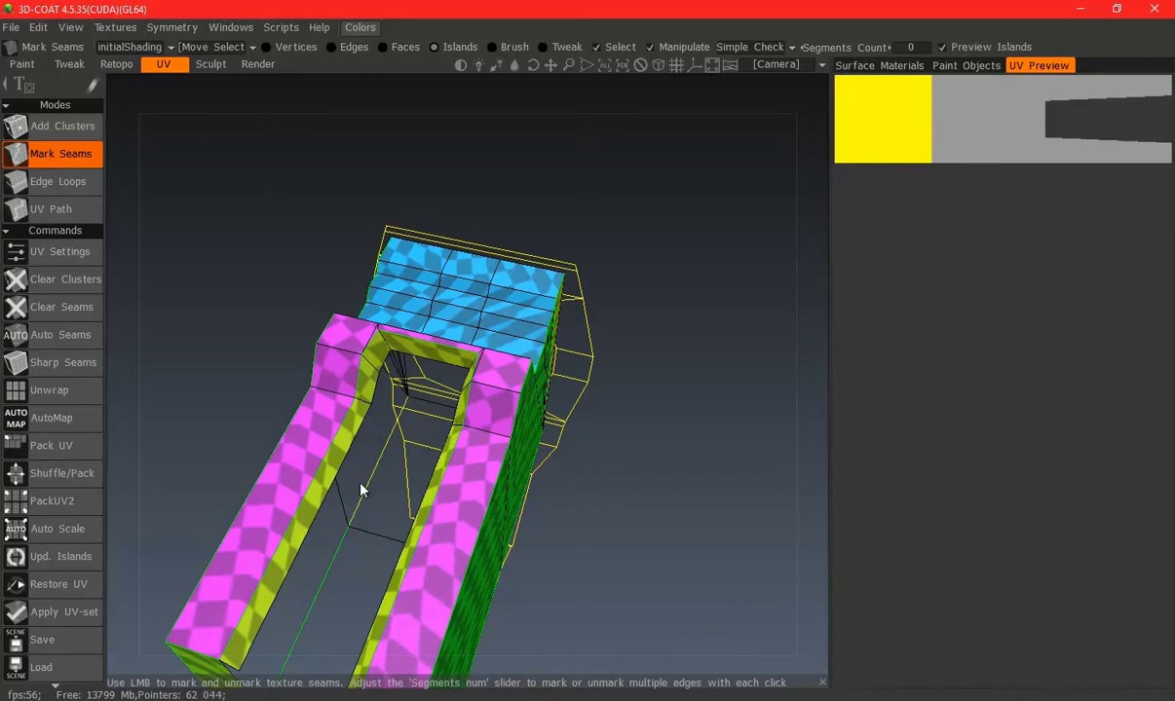
left_click(371, 332)
mouse_move(370, 332)
left_mouse_down()
mouse_move(498, 331)
mouse_move(391, 363)
left_mouse_up()
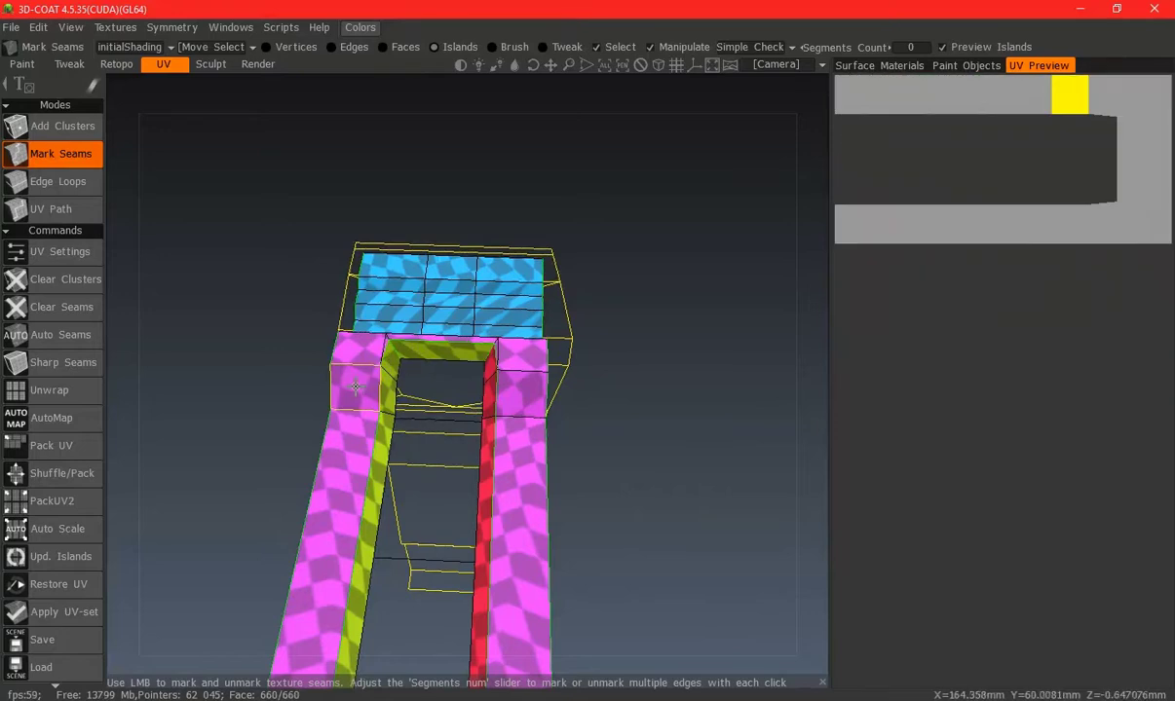
Hide polySurface3 in Paint Objects and return to the panel's UV preview
left_click(964, 66)
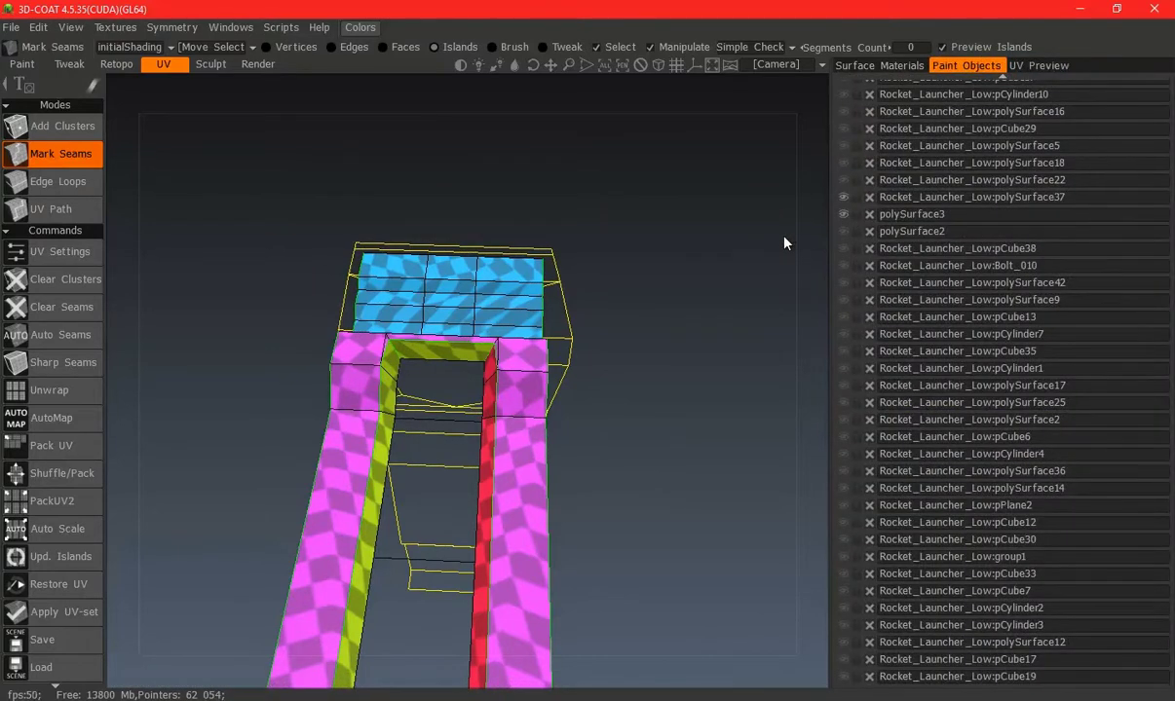
scroll(785, 244, "down", 3)
mouse_move(785, 243)
left_mouse_down()
mouse_move(675, 339)
mouse_move(568, 366)
left_mouse_up()
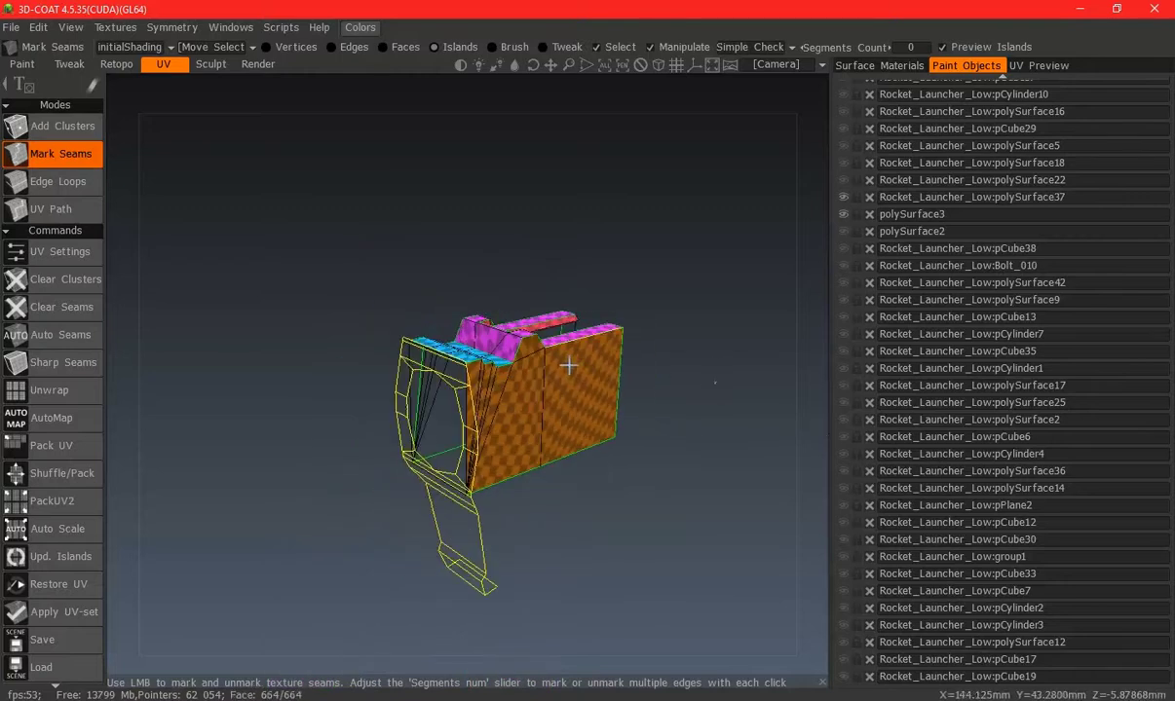
left_click(844, 216)
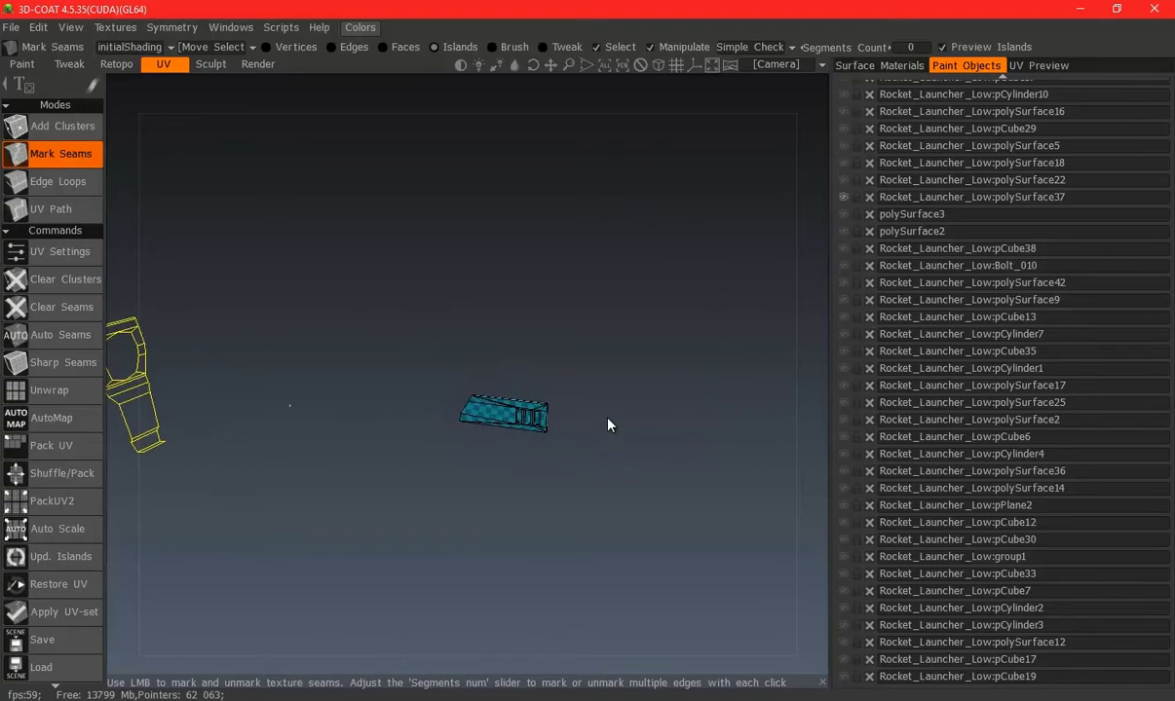
left_click(1030, 66)
Cut seams around each of the panel's three recesses
scroll(505, 413, "up", 4)
scroll(510, 390, "up", 2)
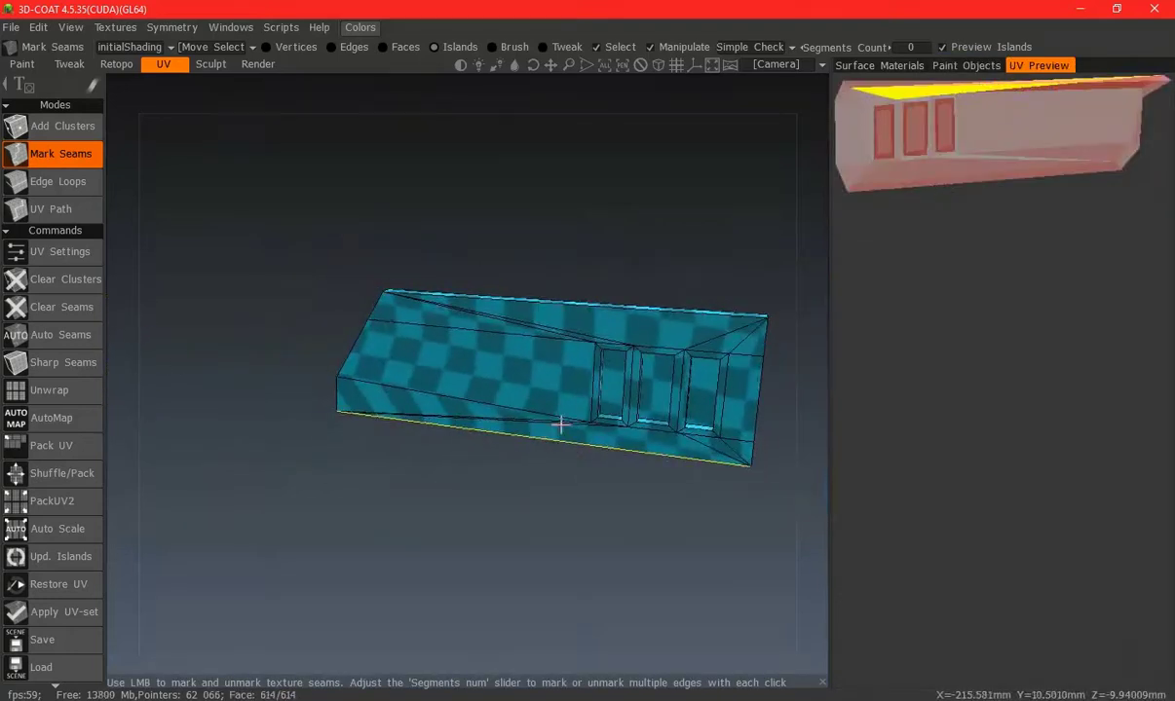
scroll(584, 331, "up", 4)
scroll(652, 264, "down", 4)
scroll(519, 277, "up", 4)
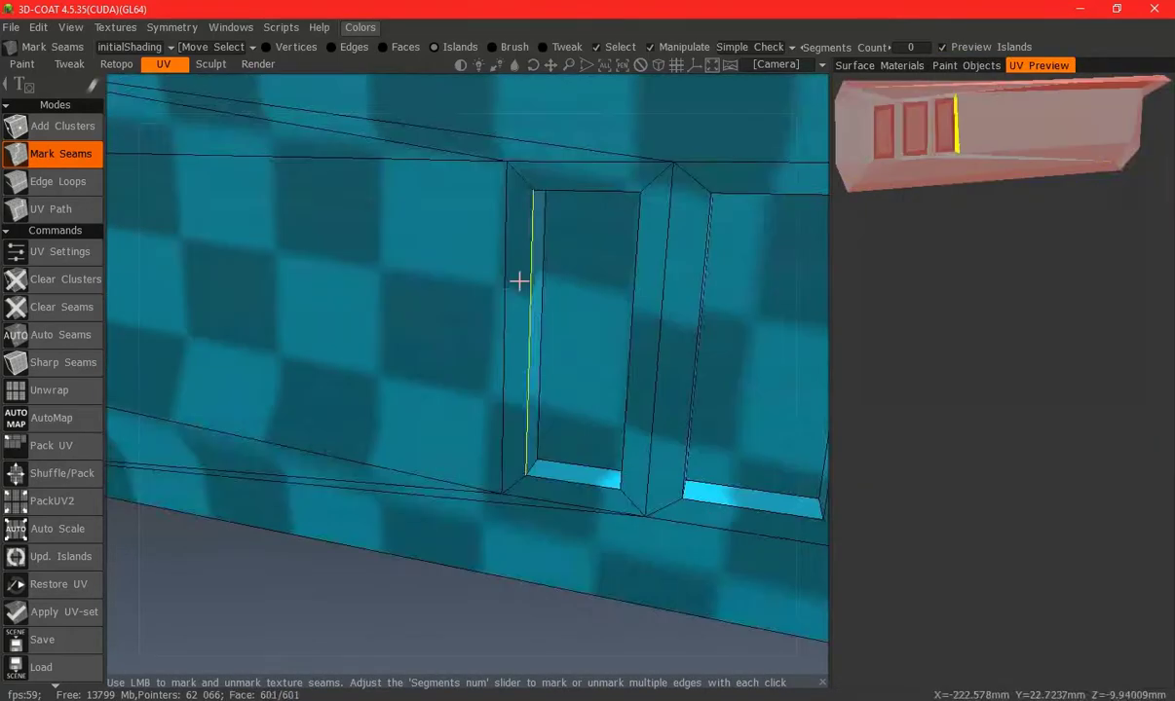
left_click(582, 175)
middle_click_drag(545, 281, 312, 307)
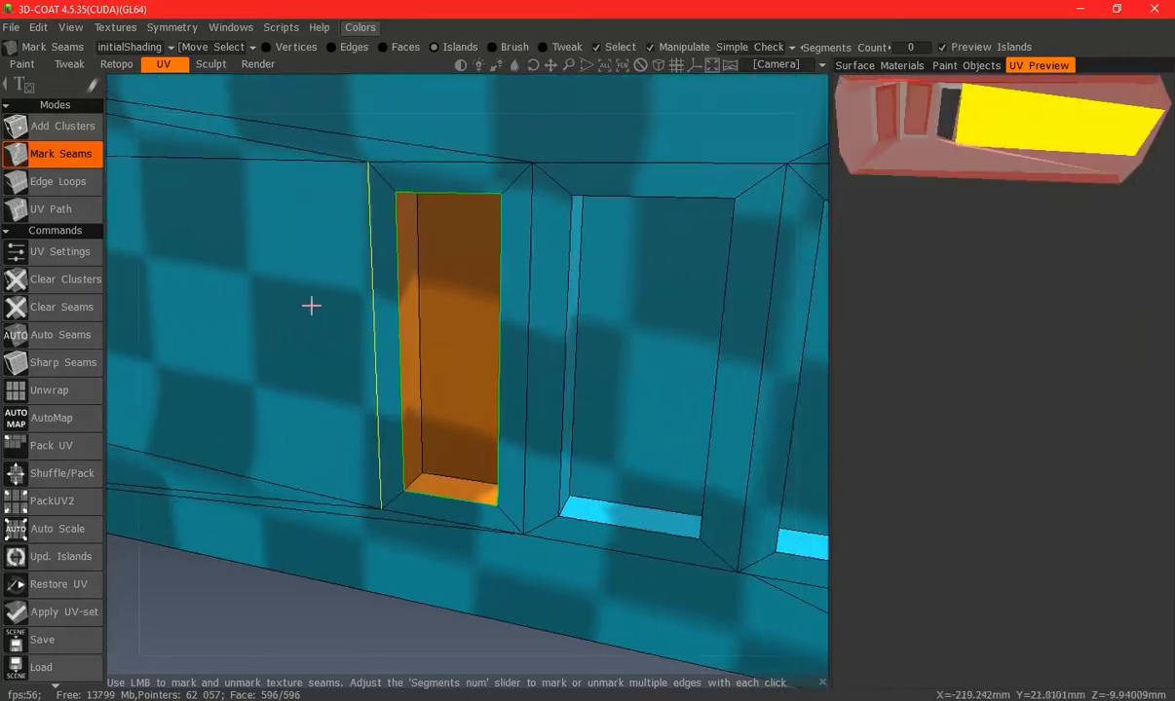
left_click(658, 183)
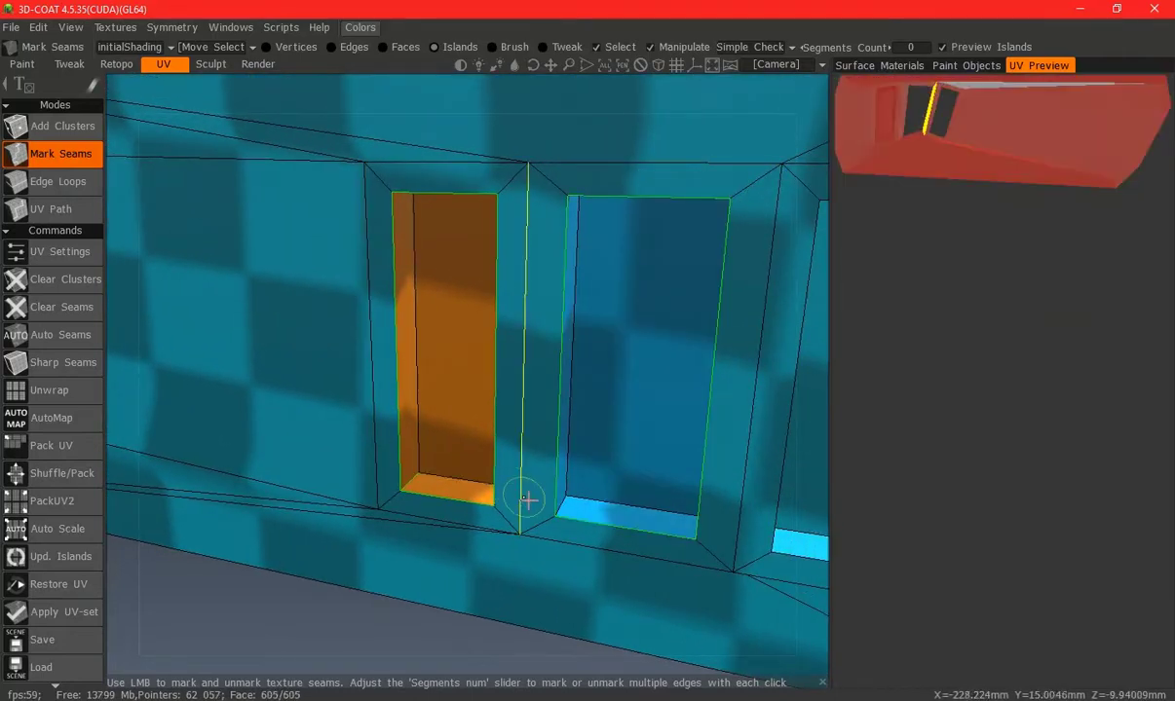
scroll(587, 458, "down", 5)
scroll(498, 433, "up", 2)
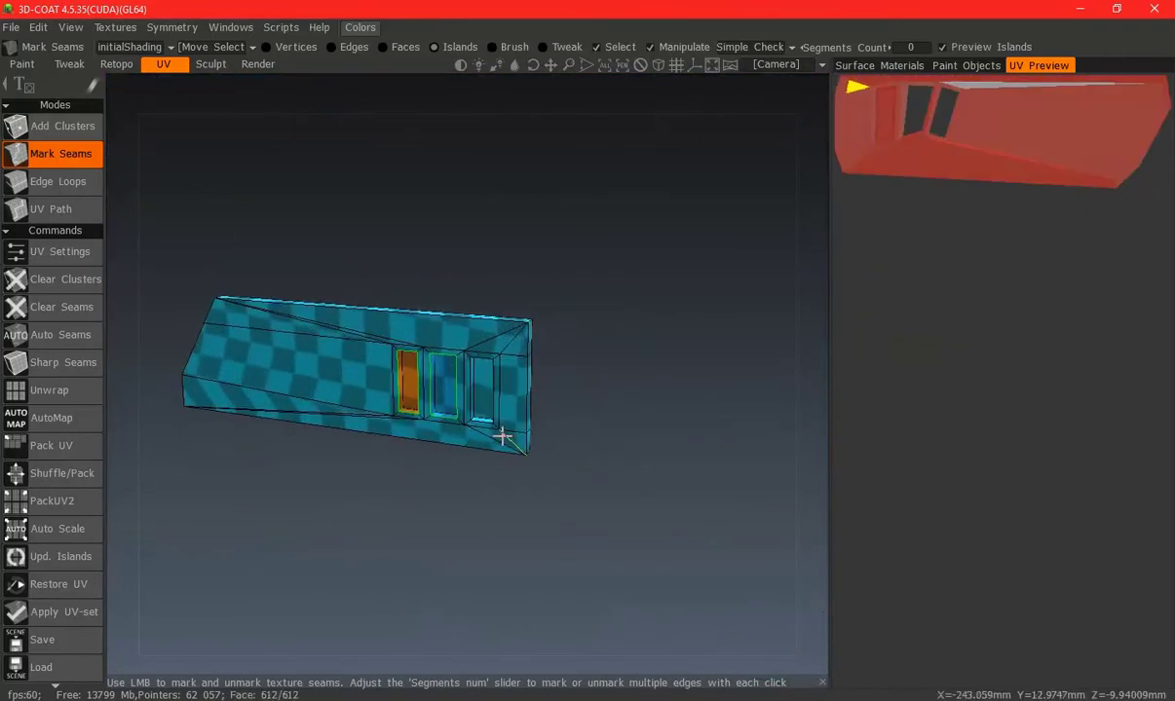
scroll(504, 465, "up", 5)
left_click(539, 269)
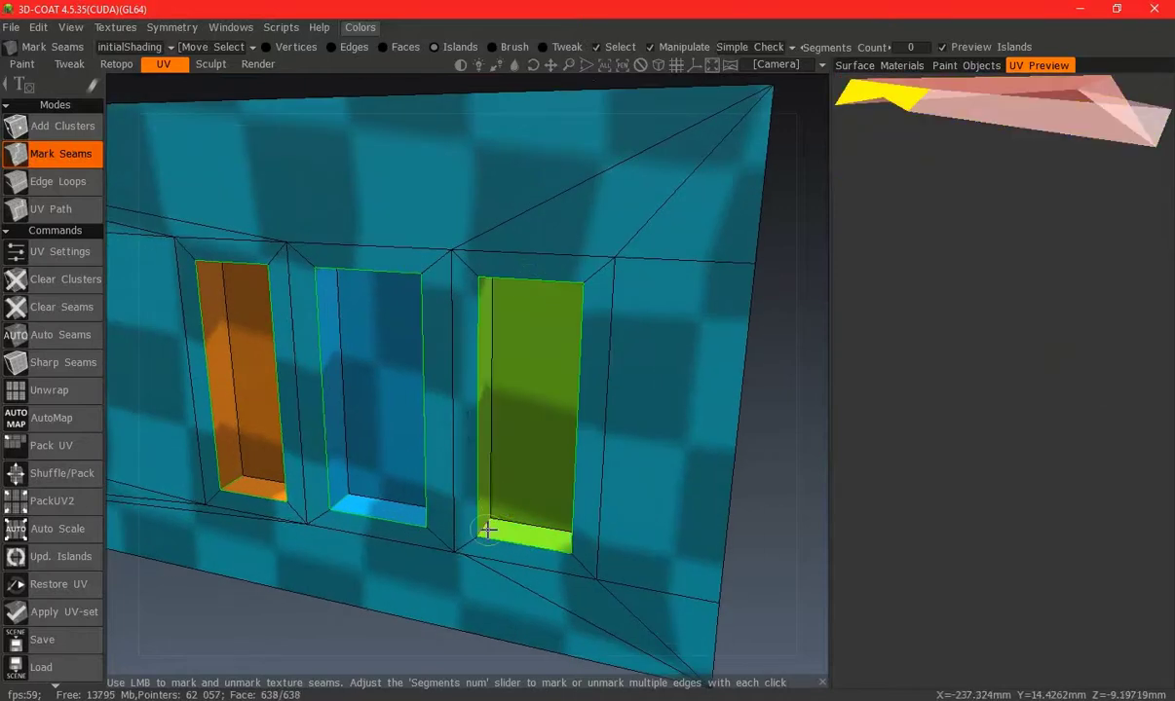
Add a seam at the green recess's top corner and inspect the panel's edges
middle_click_drag(487, 529, 685, 475)
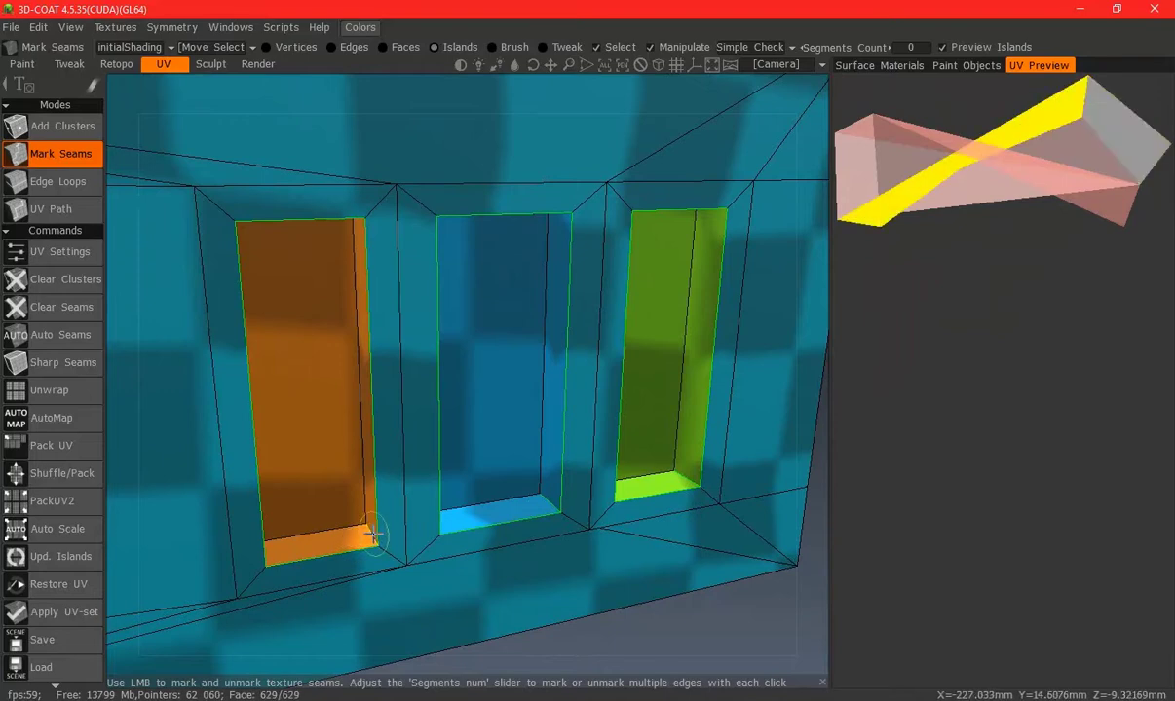
middle_click_drag(600, 348, 608, 273)
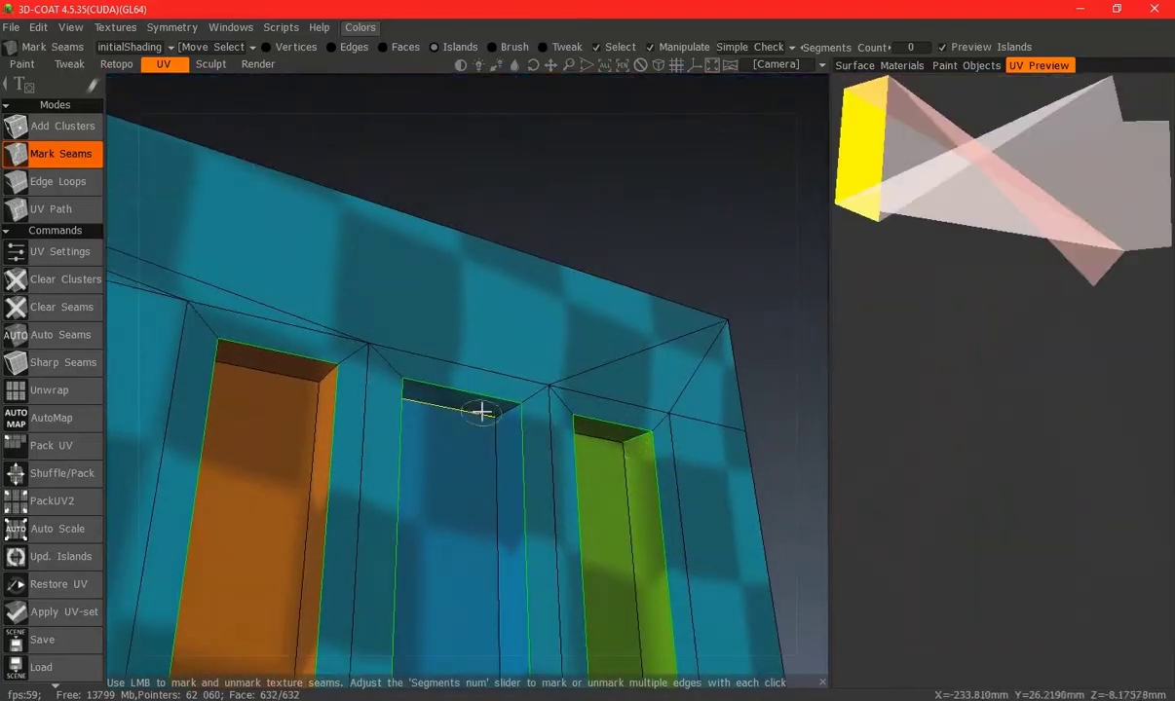
mouse_move(500, 405)
middle_mouse_down()
mouse_move(560, 453)
mouse_move(466, 446)
middle_mouse_up()
scroll(600, 421, "down", 5)
middle_click_drag(600, 422, 451, 430)
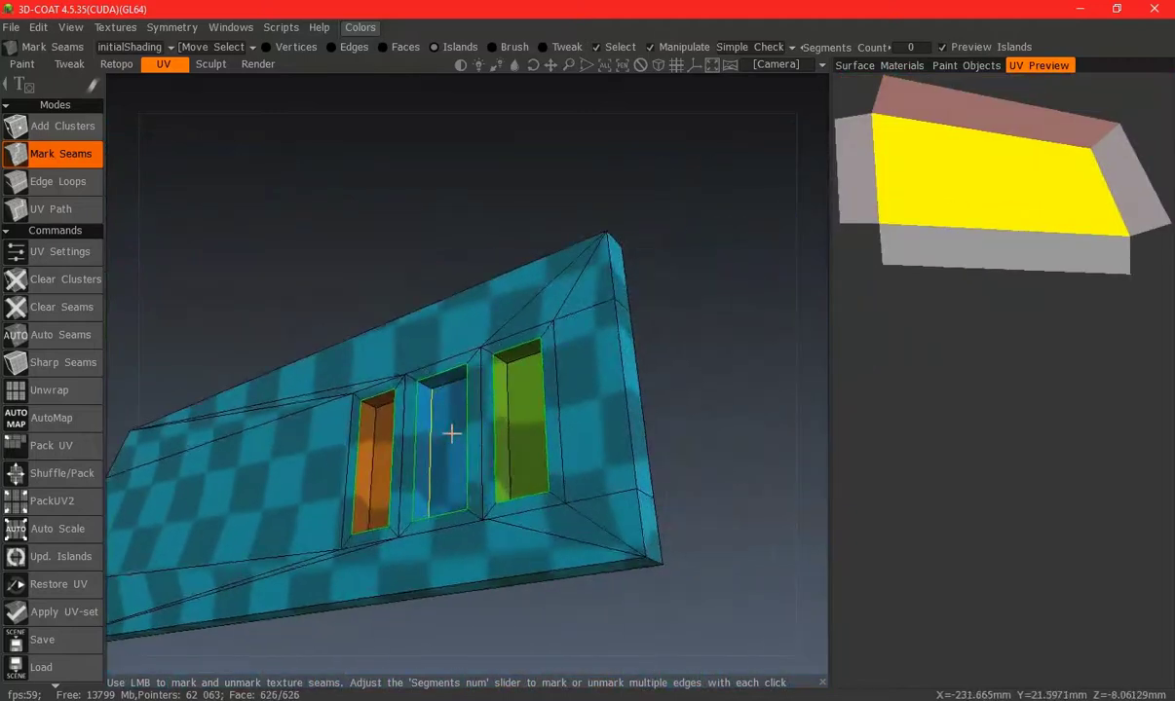
scroll(450, 421, "up", 5)
left_click(575, 311)
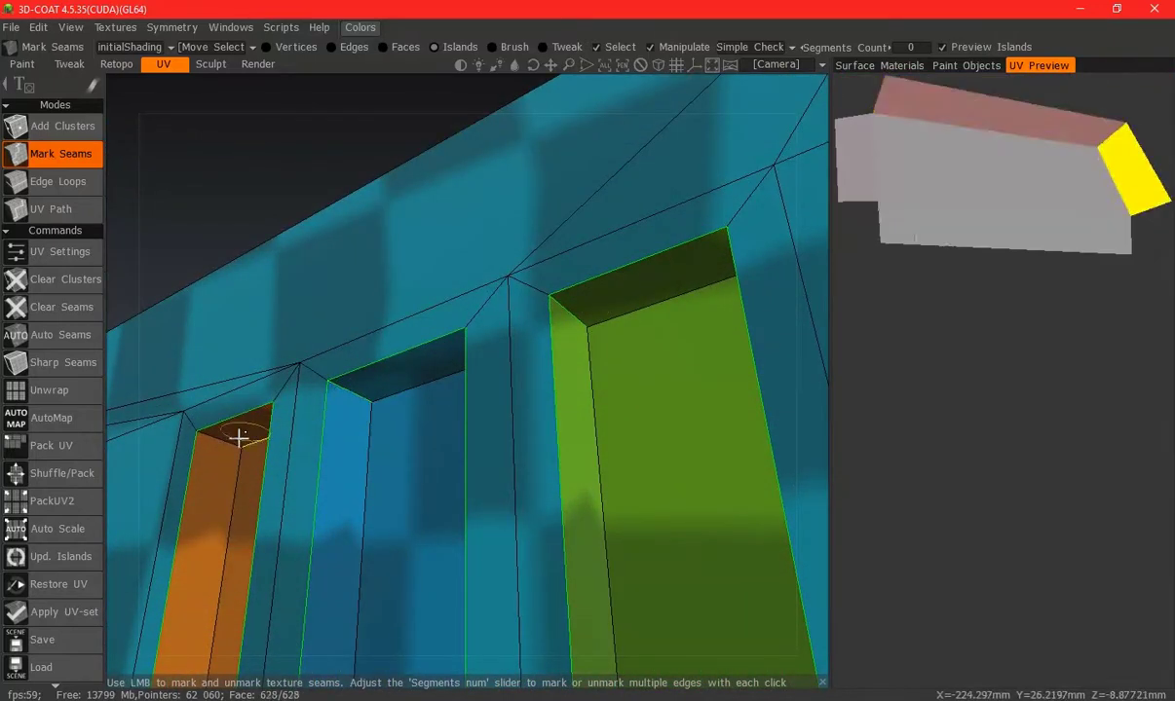
scroll(530, 484, "down", 5)
middle_click_drag(582, 468, 526, 395)
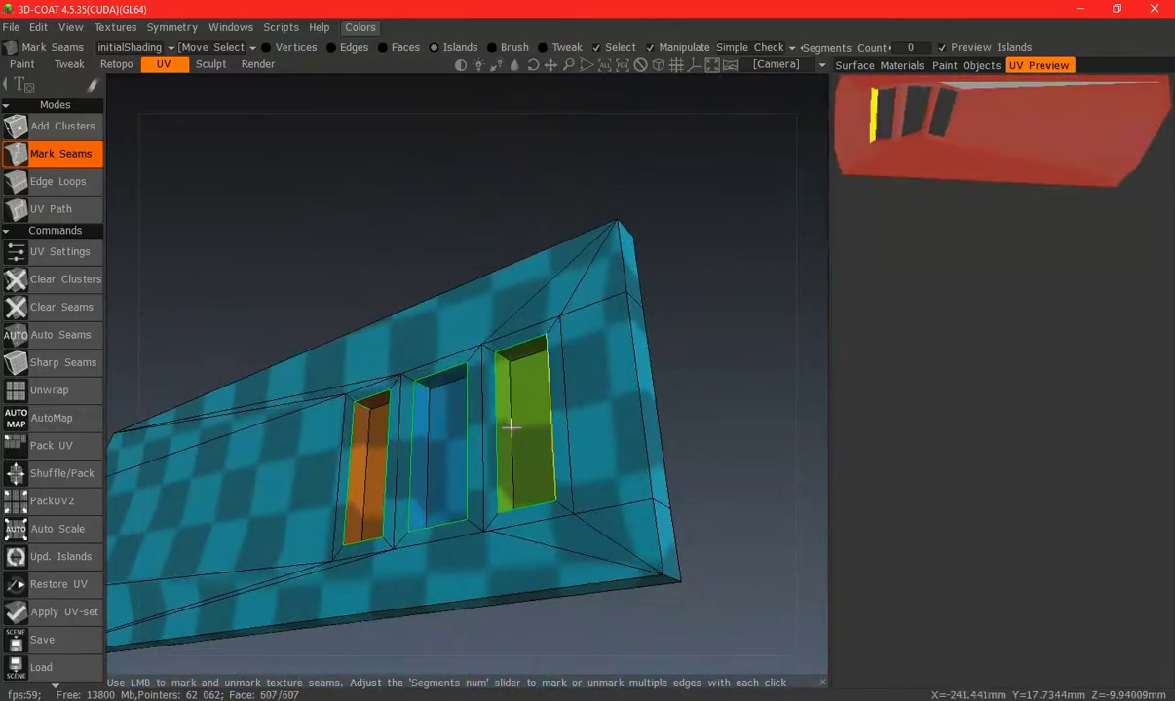
mouse_move(566, 330)
middle_mouse_down()
mouse_move(532, 451)
mouse_move(636, 296)
middle_mouse_up()
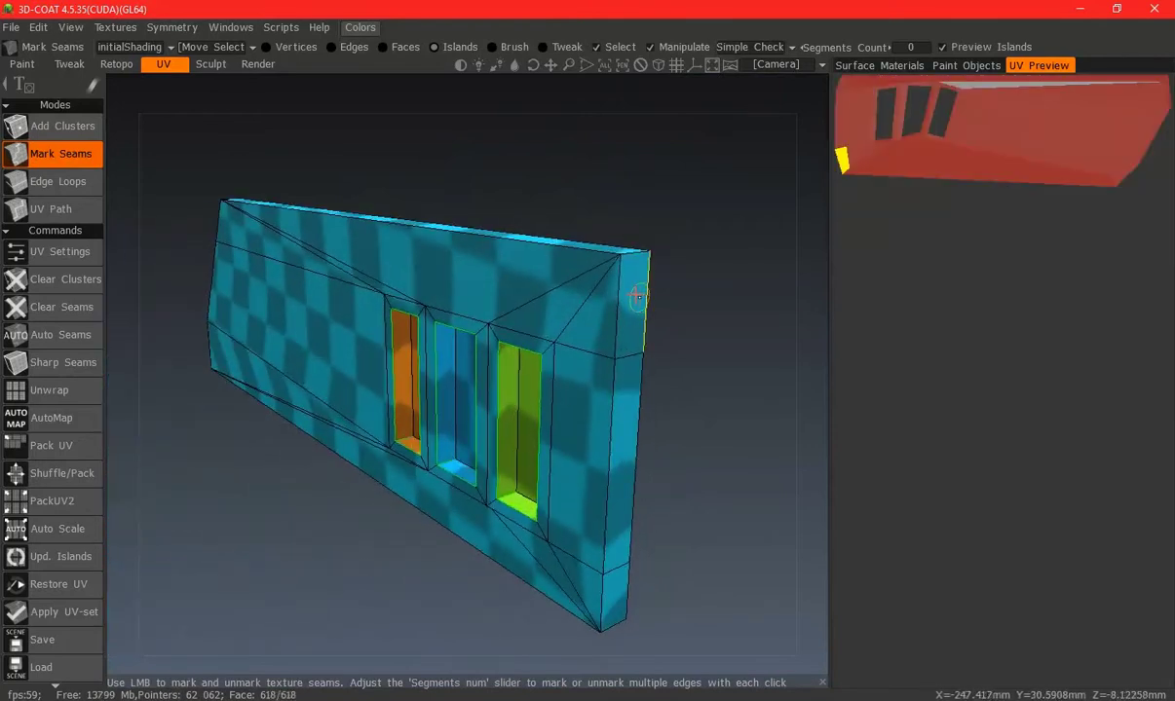
middle_click_drag(628, 433, 637, 372)
mouse_move(645, 539)
middle_mouse_down()
mouse_move(386, 451)
mouse_move(113, 380)
mouse_move(205, 395)
mouse_move(290, 380)
mouse_move(405, 409)
mouse_move(288, 336)
mouse_move(480, 341)
mouse_move(446, 420)
middle_mouse_up()
mouse_move(542, 293)
middle_mouse_down()
mouse_move(530, 390)
mouse_move(492, 367)
mouse_move(545, 370)
mouse_move(623, 321)
middle_mouse_up()
Make polySurface22 visible from Paint Objects and return to UV Preview
left_click(950, 66)
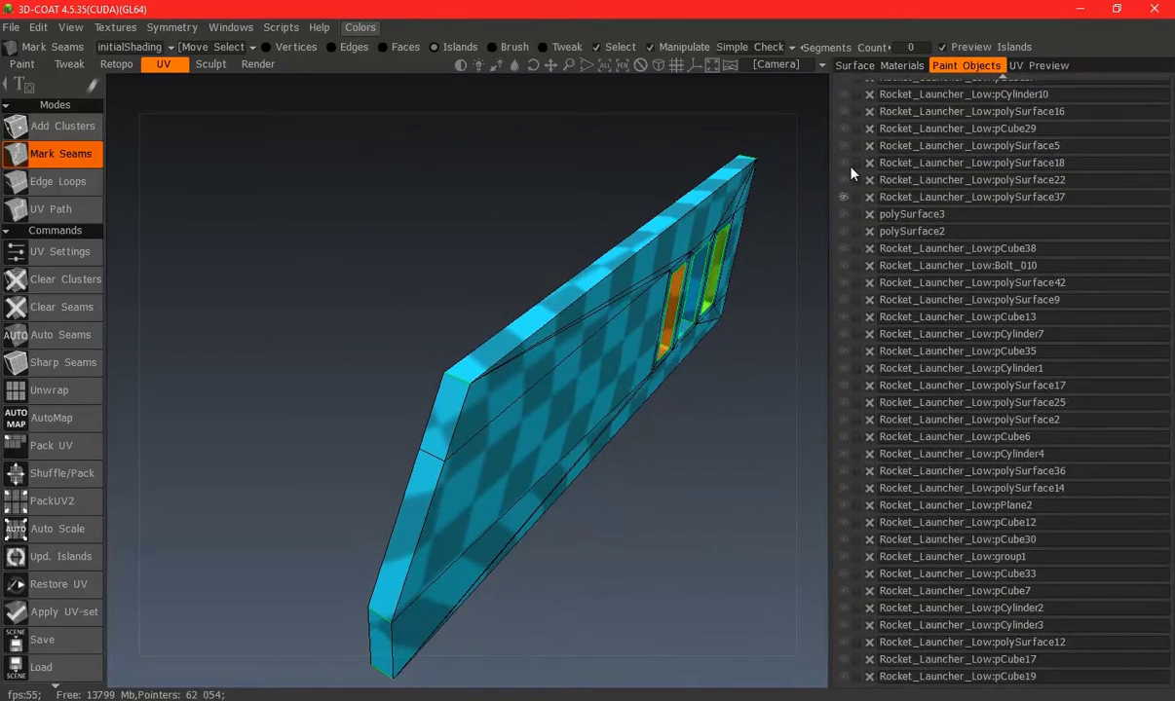
mouse_move(592, 347)
right_mouse_down()
mouse_move(408, 321)
mouse_move(556, 420)
right_mouse_up()
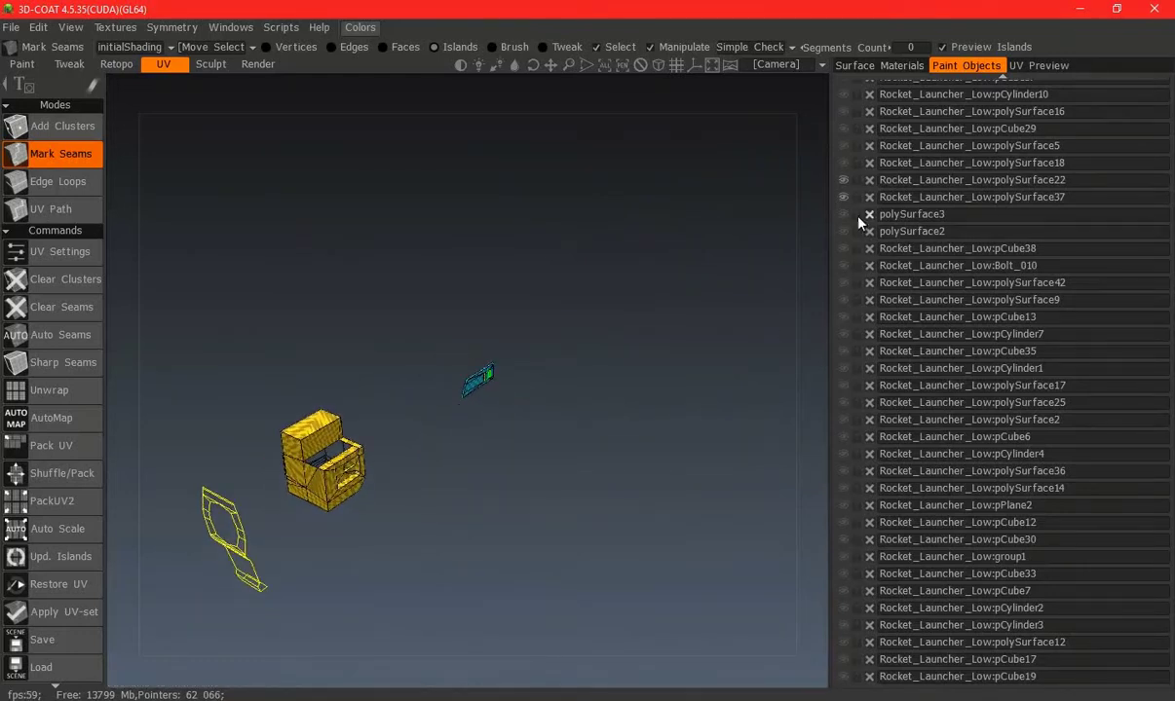
left_click(1039, 65)
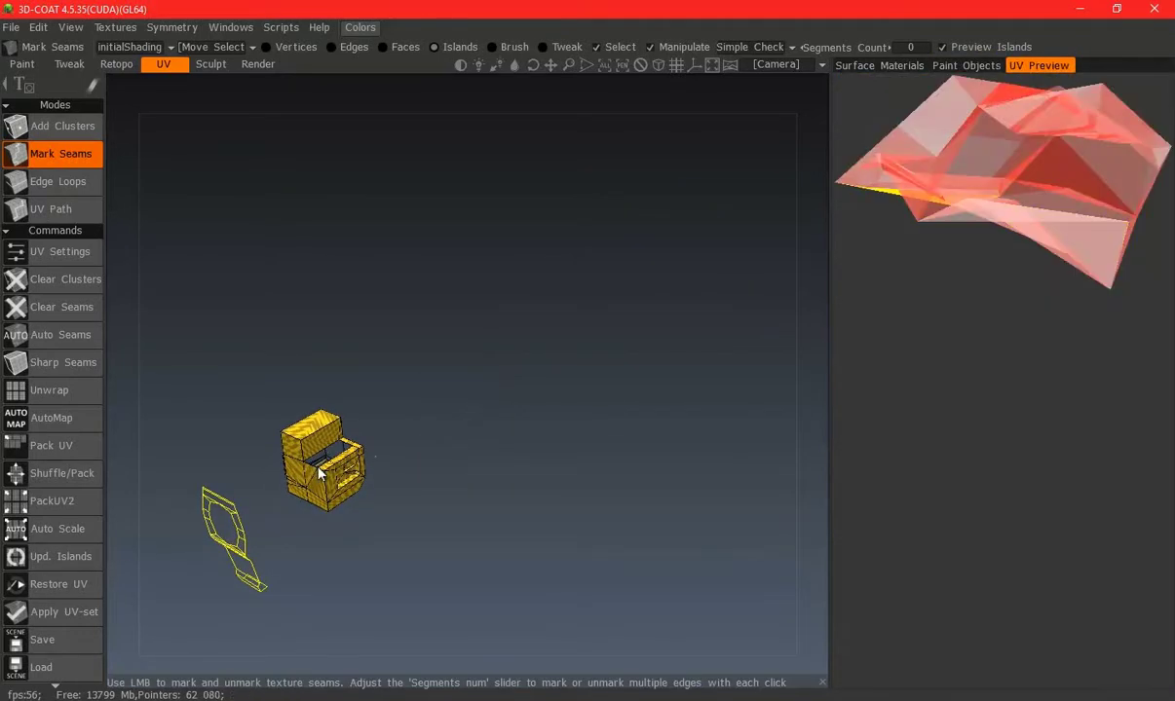
Split the box's inner walls into their own island and merge the inner right face into the green island
middle_click_drag(321, 472, 505, 414)
right_click_drag(551, 498, 653, 487)
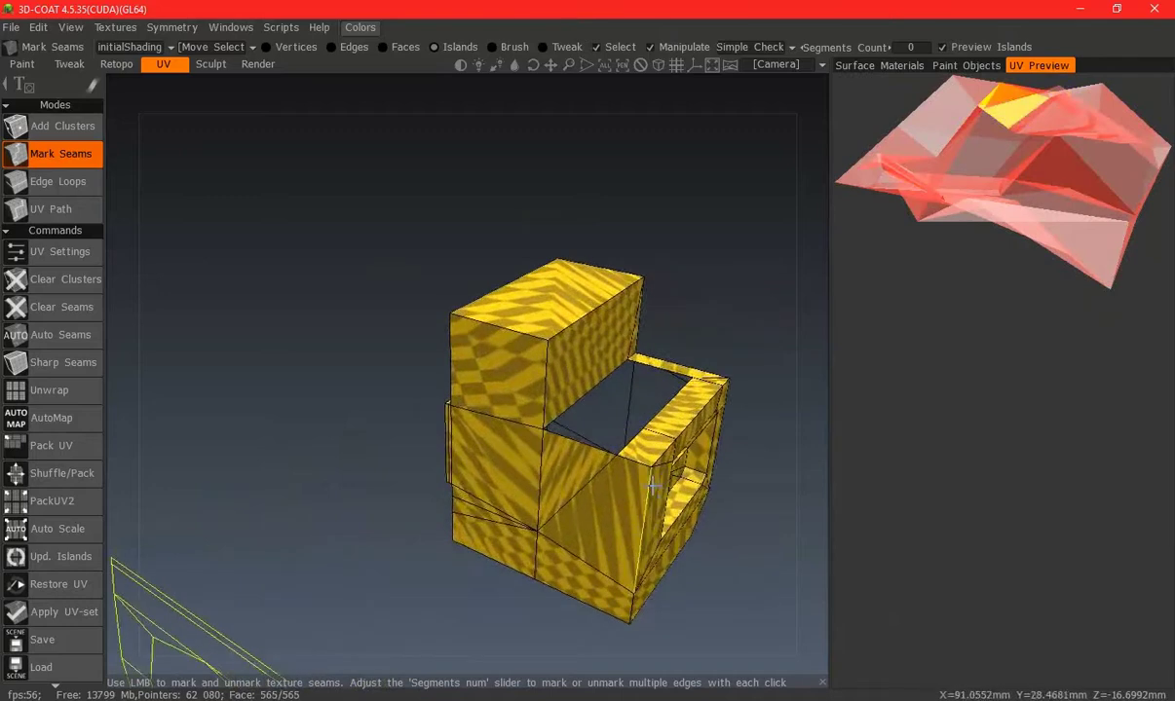
middle_click_drag(652, 487, 511, 309)
left_click_drag(472, 318, 714, 451)
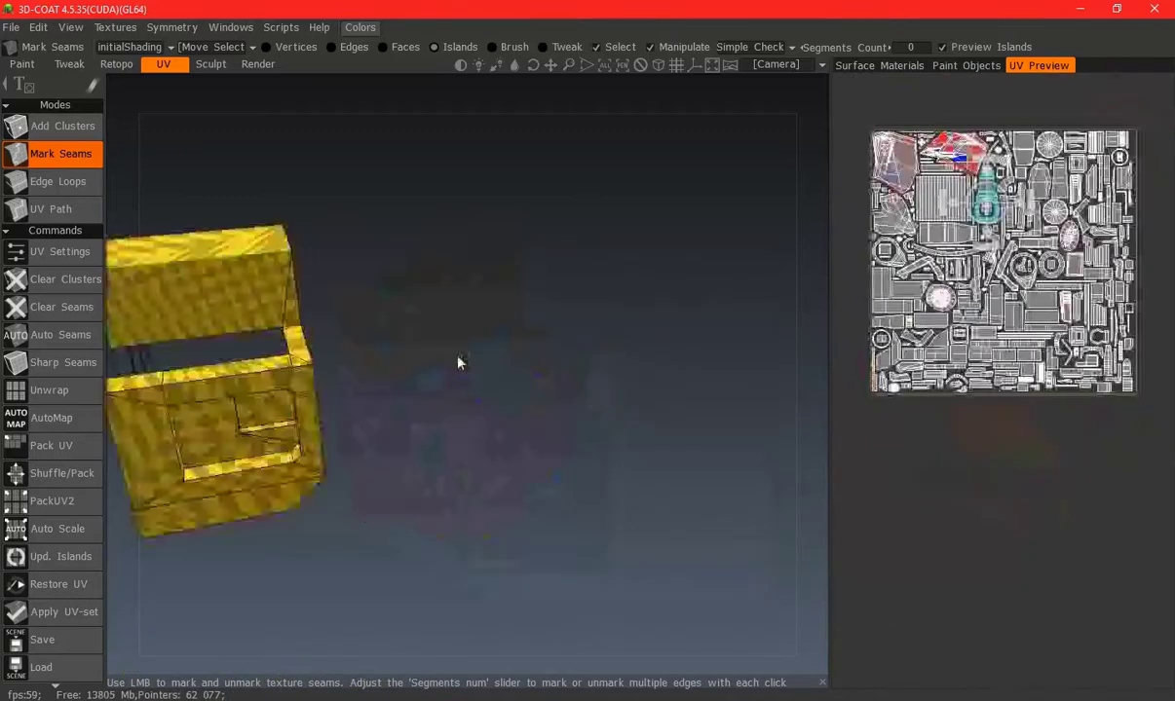
right_click_drag(714, 451, 543, 312)
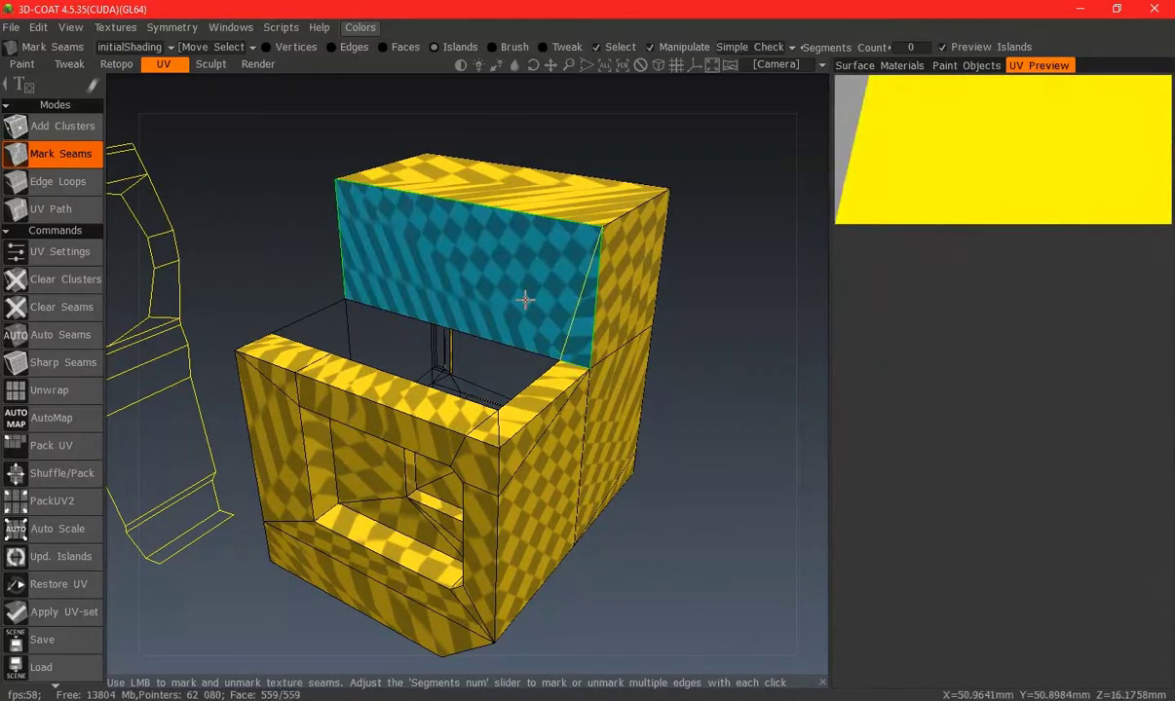
mouse_move(524, 301)
left_mouse_down()
mouse_move(469, 412)
mouse_move(612, 368)
left_mouse_up()
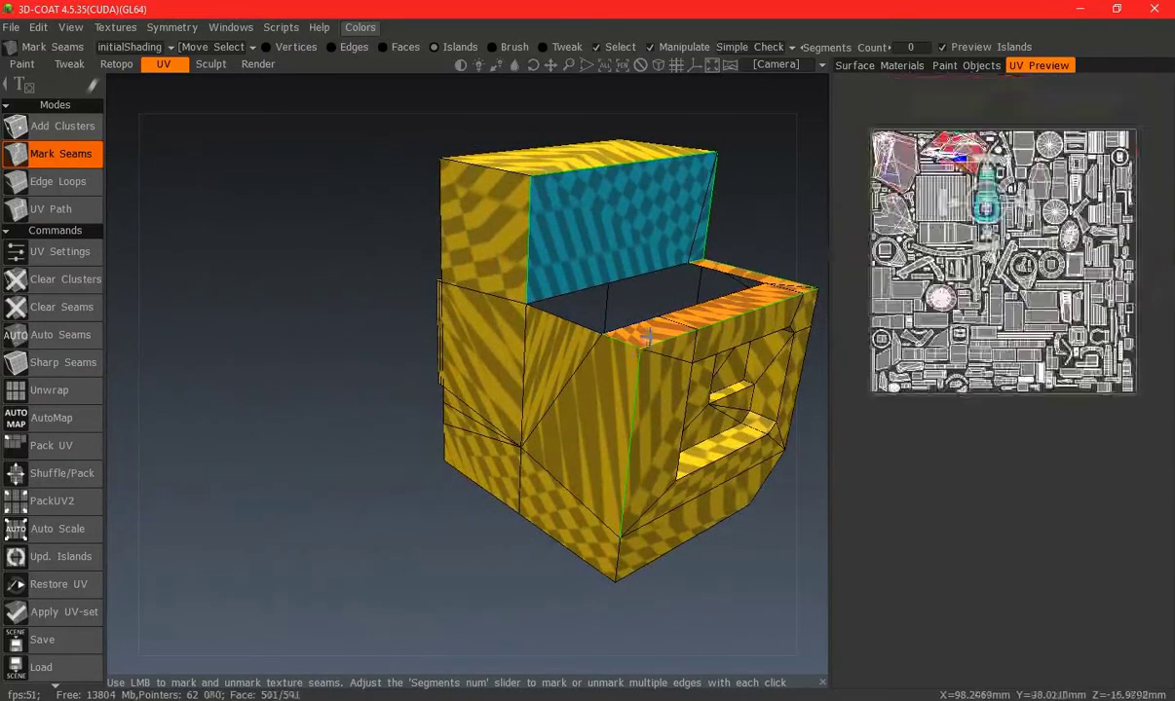
mouse_move(615, 373)
left_mouse_down()
mouse_move(636, 294)
mouse_move(510, 429)
mouse_move(516, 342)
mouse_move(564, 351)
mouse_move(399, 370)
left_mouse_up()
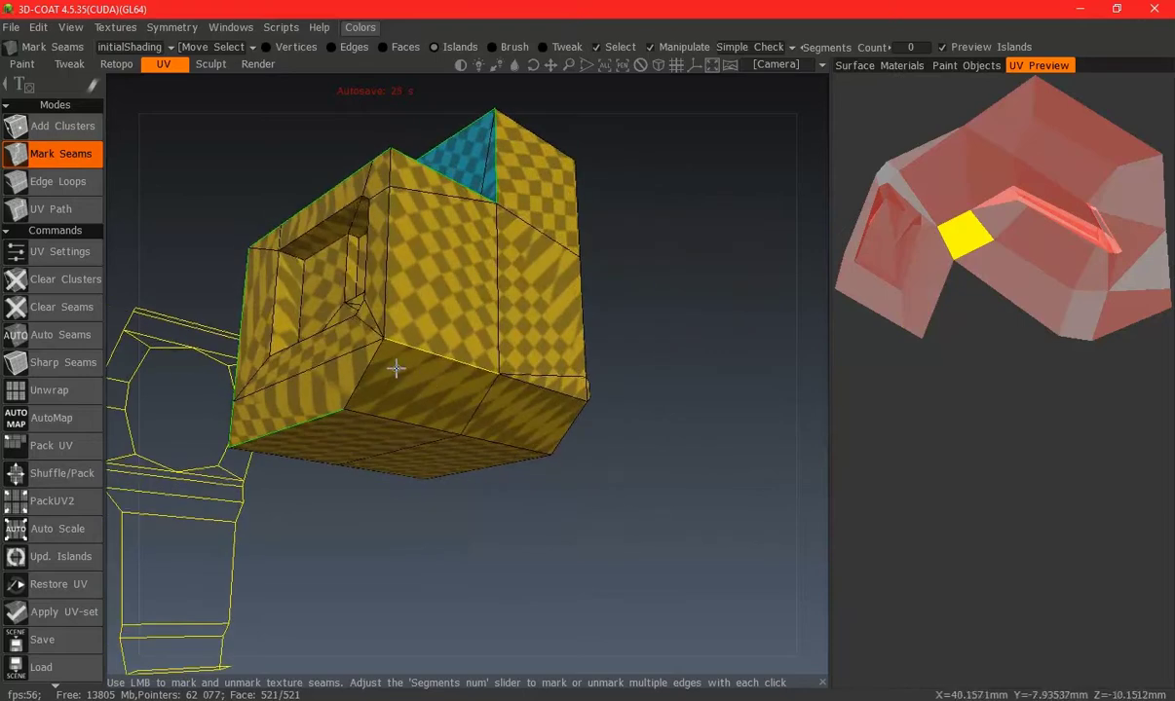
left_click_drag(348, 282, 451, 305, "shift")
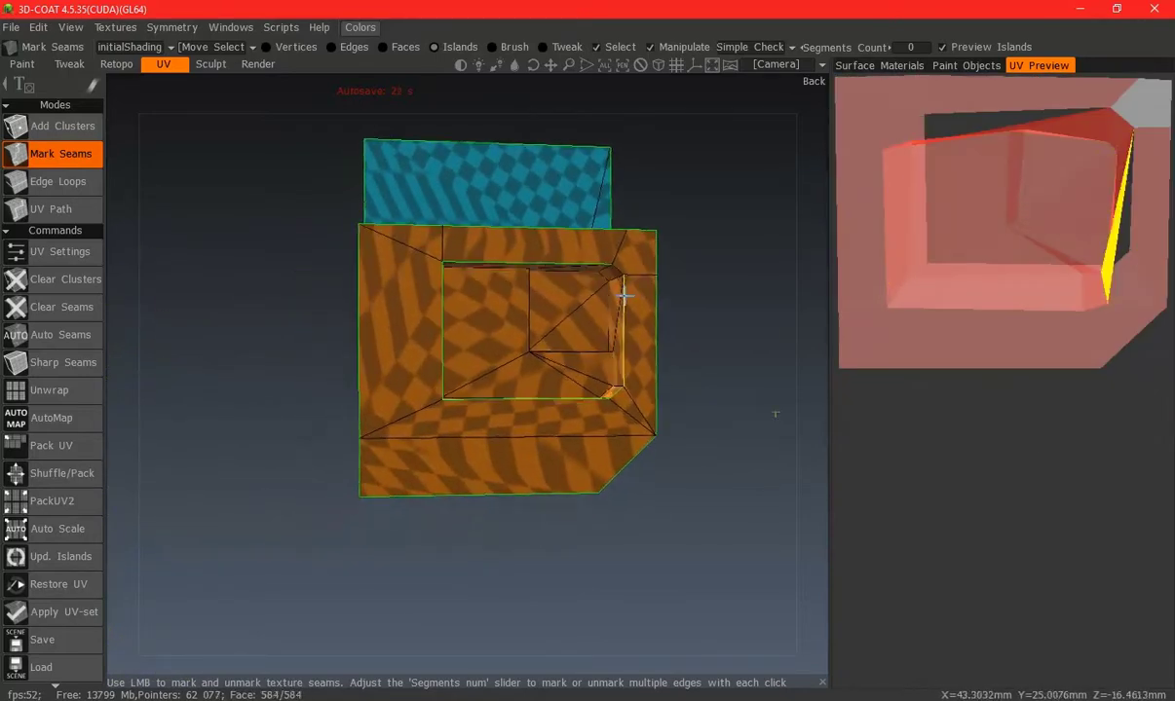
scroll(642, 263, "up", 3)
mouse_move(665, 230)
left_mouse_down()
mouse_move(640, 375)
mouse_move(297, 341)
left_mouse_up()
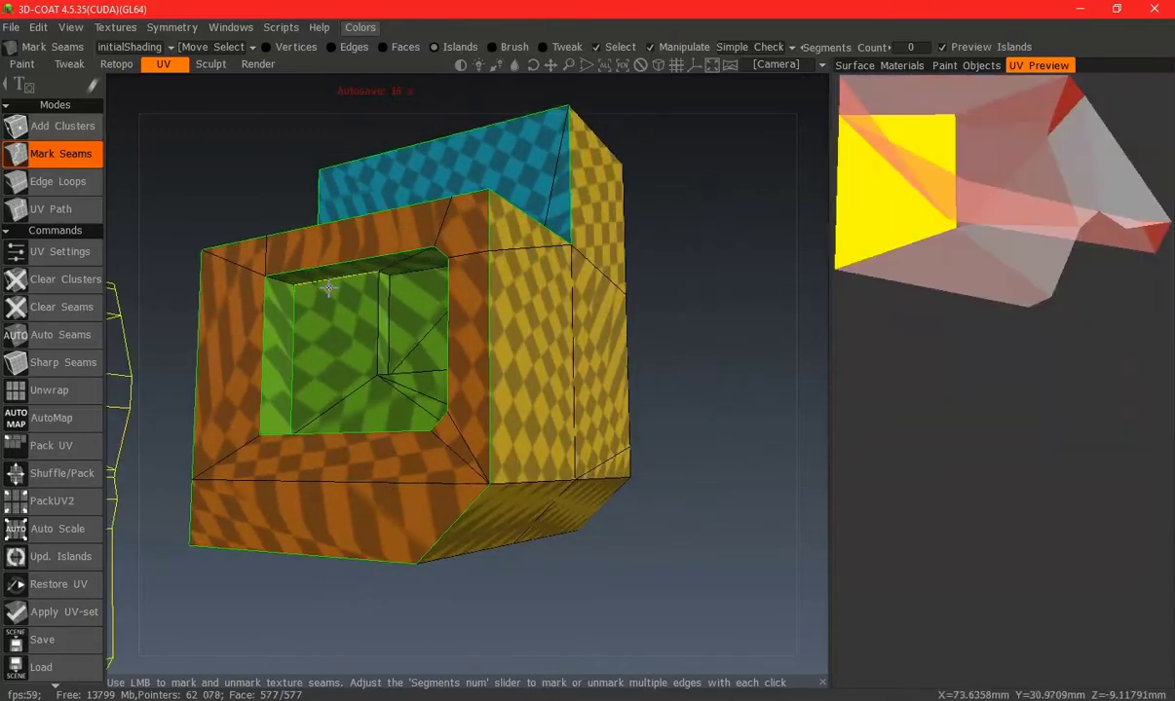
left_click_drag(330, 288, 325, 440, "alt")
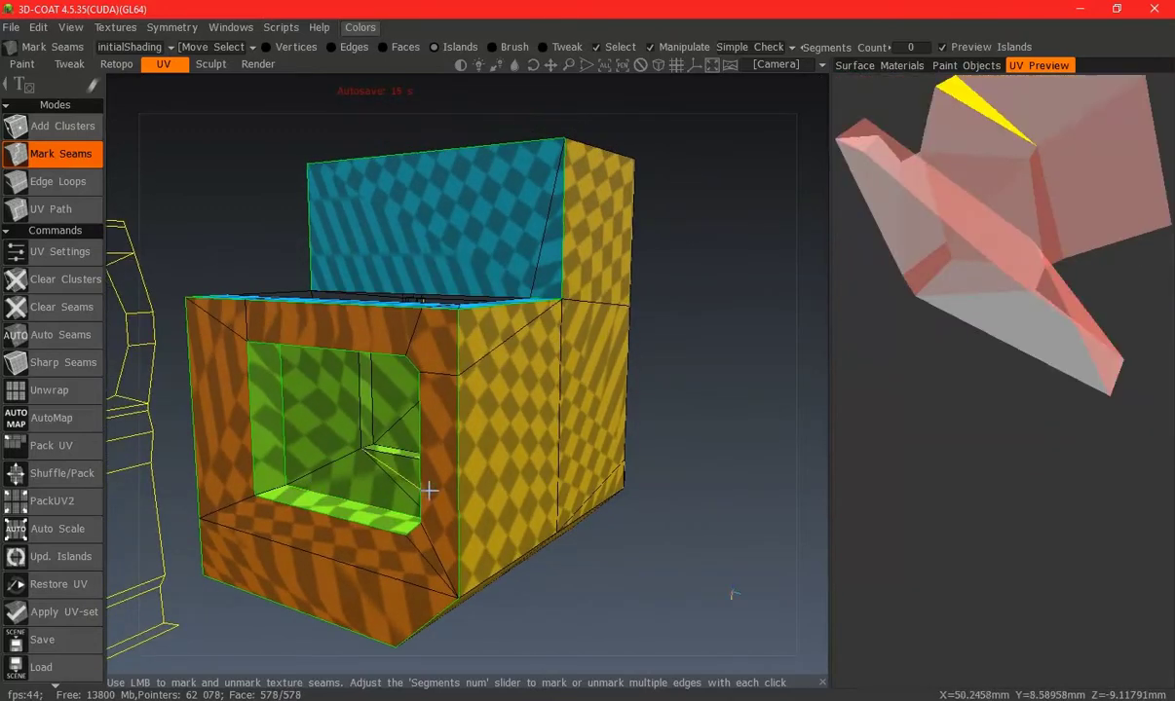
scroll(428, 490, "up", 3)
scroll(584, 467, "up", 2)
left_click_drag(795, 454, 424, 357, "alt")
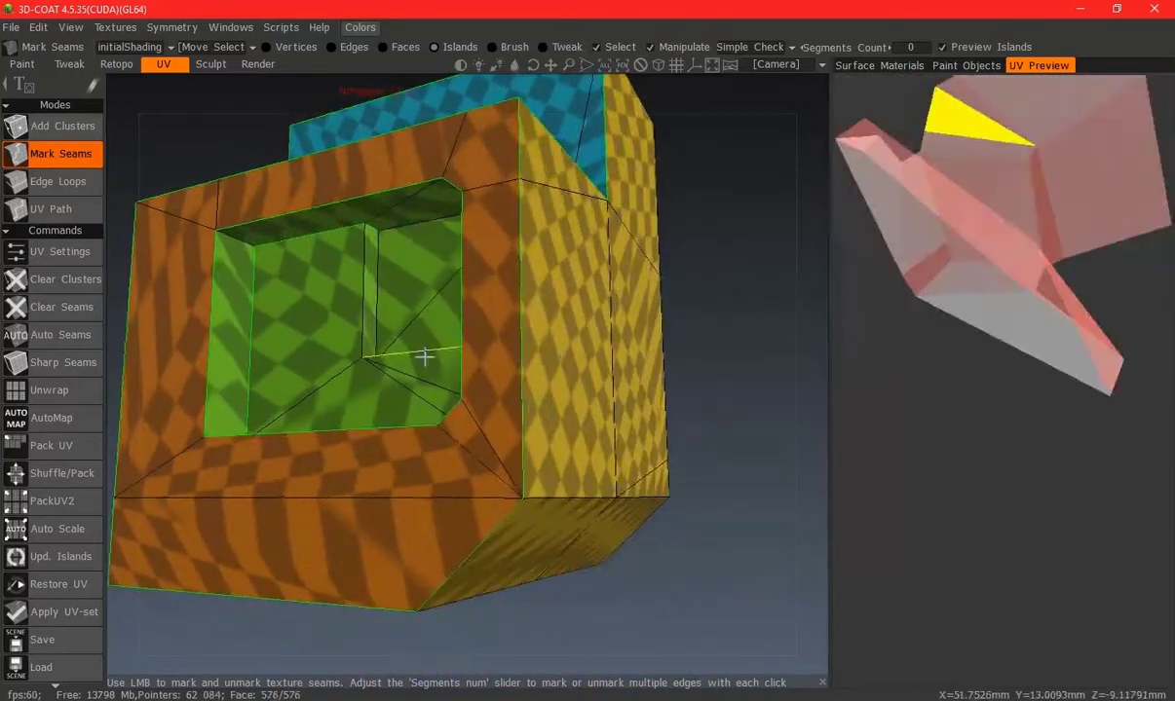
left_click(413, 361)
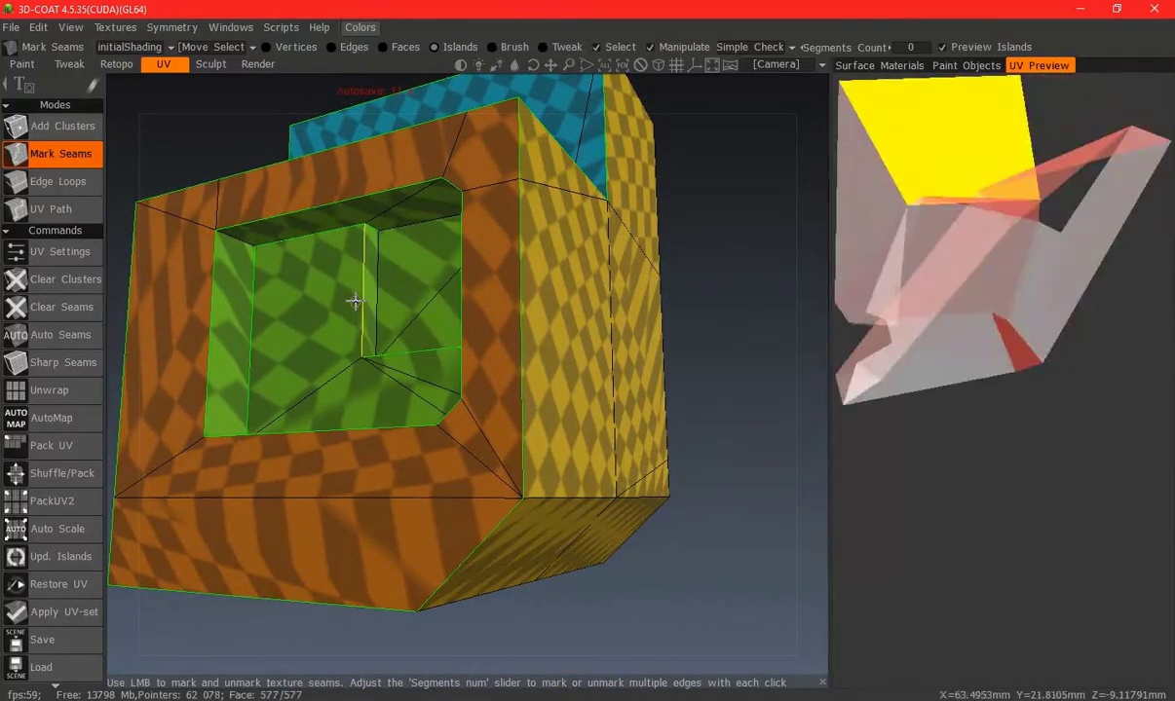
mouse_move(338, 323)
left_mouse_down("alt")
mouse_move(350, 301)
mouse_move(361, 408)
mouse_move(467, 317)
left_mouse_up("alt")
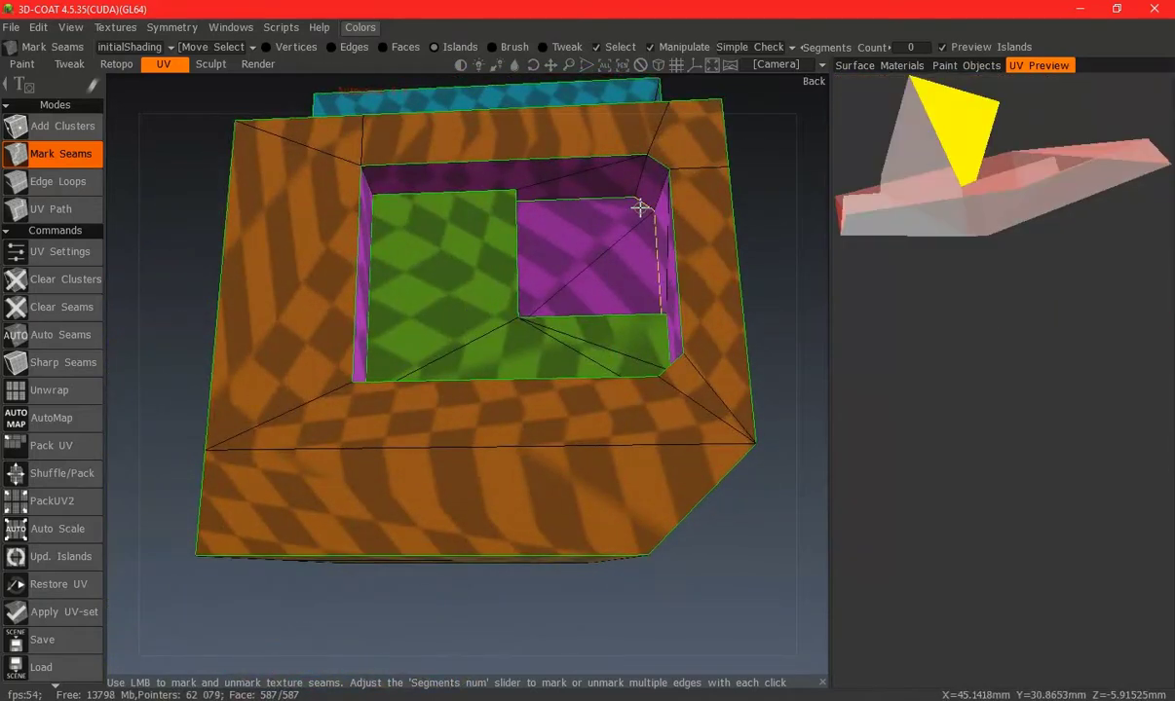
left_click(639, 207)
Extend the seam along the box's short corner edge and cut a seam separating the front faces
left_click_drag(527, 181, 343, 196, "alt")
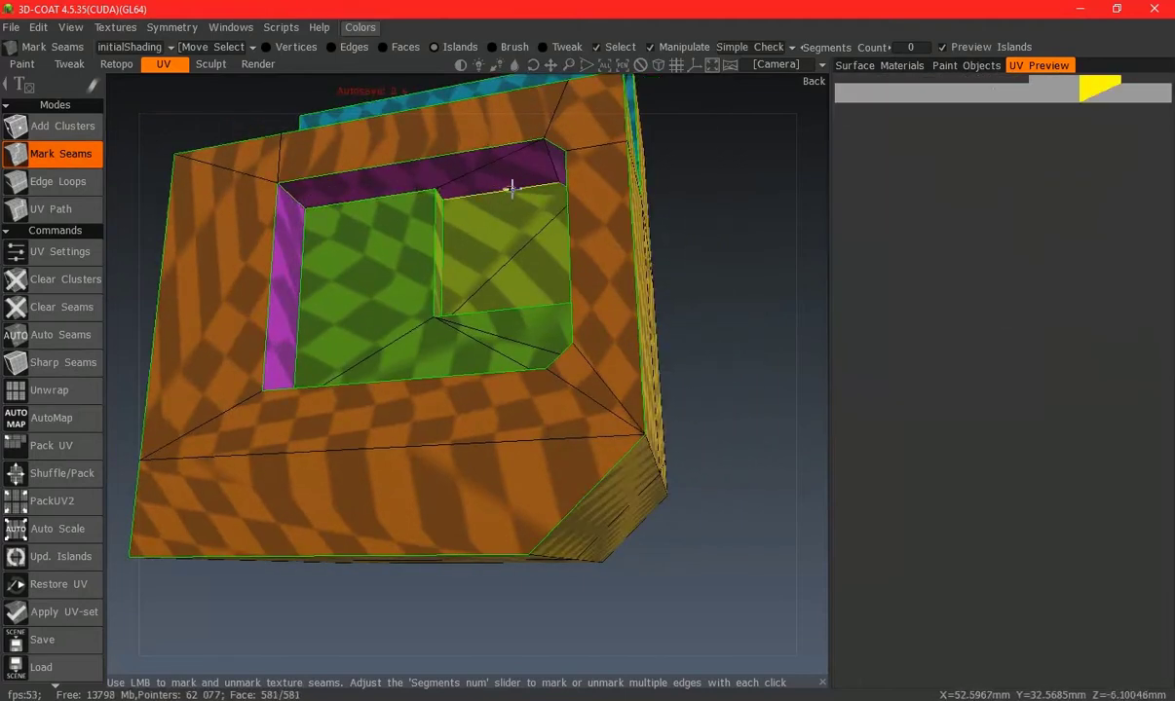
mouse_move(524, 262)
left_mouse_down("alt")
mouse_move(665, 315)
mouse_move(491, 304)
mouse_move(484, 290)
mouse_move(702, 269)
mouse_move(603, 341)
mouse_move(503, 380)
left_mouse_up("alt")
mouse_move(535, 212)
left_mouse_down("alt")
mouse_move(492, 292)
mouse_move(445, 276)
left_mouse_up("alt")
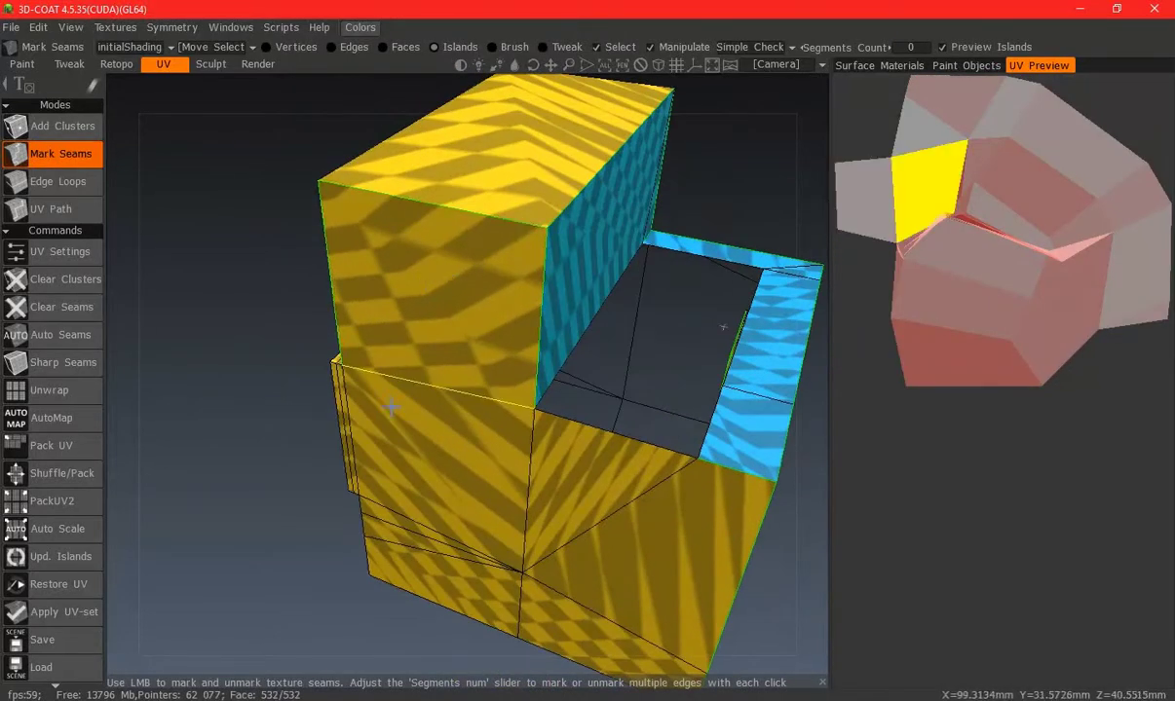
left_click_drag(390, 409, 500, 378, "alt")
scroll(464, 274, "up", 5)
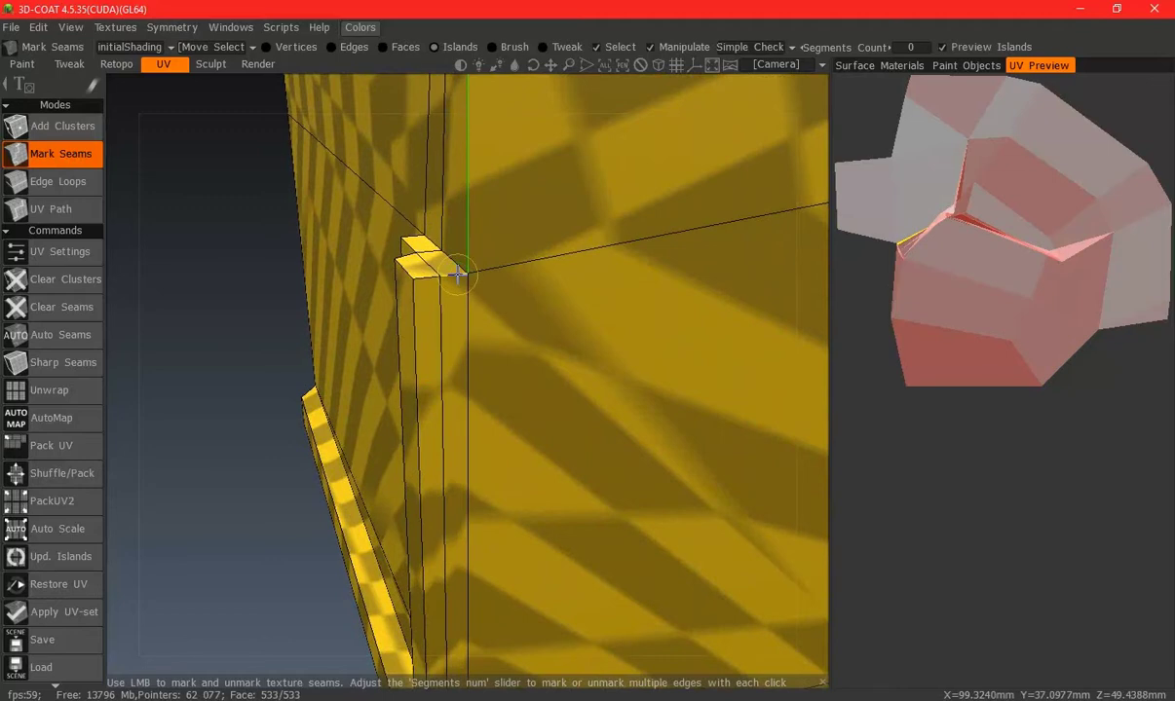
scroll(435, 306, "down", 5)
mouse_move(490, 354)
left_mouse_down("alt")
mouse_move(519, 230)
mouse_move(487, 305)
left_mouse_up("alt")
left_click(503, 283)
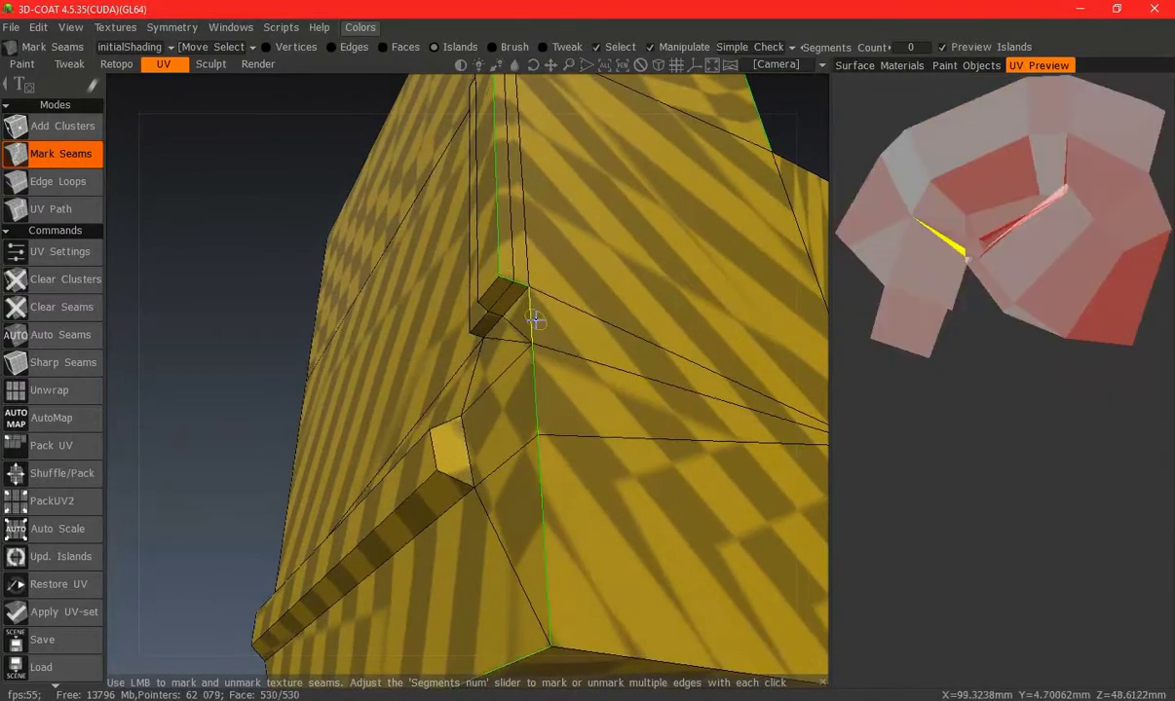
scroll(535, 319, "down", 5)
left_click(527, 462)
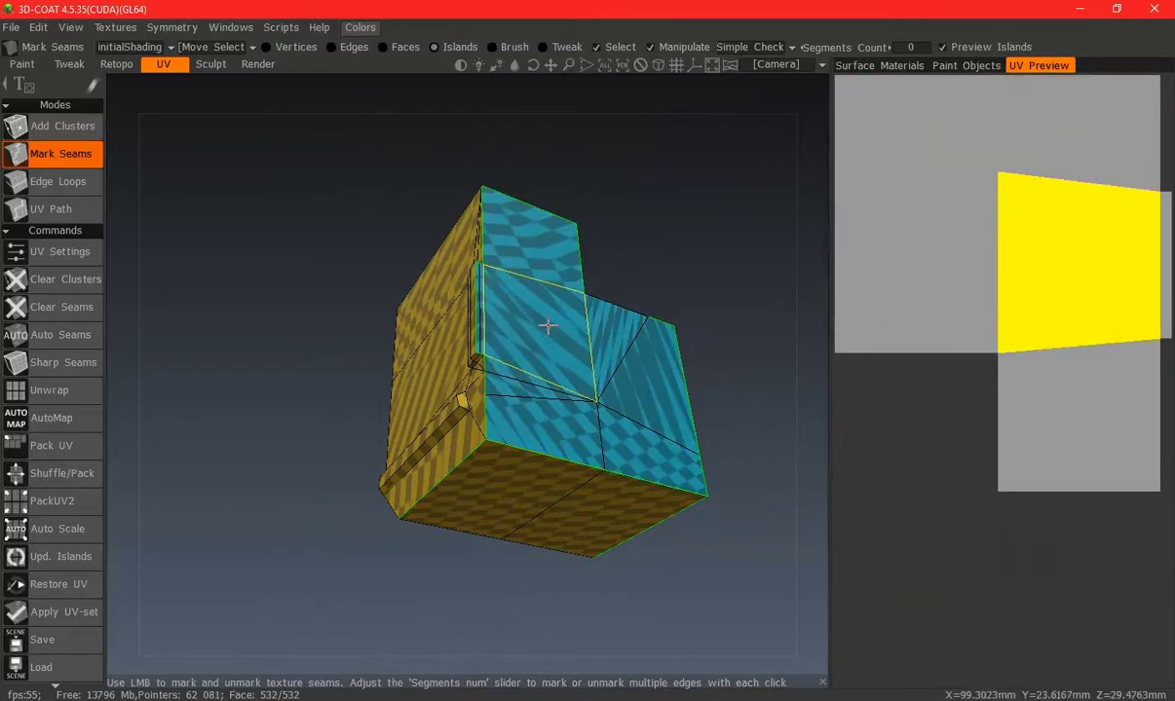
Cut seams along the long strip's edges so the thin raised strip becomes its own island
left_click_drag(318, 307, 389, 407)
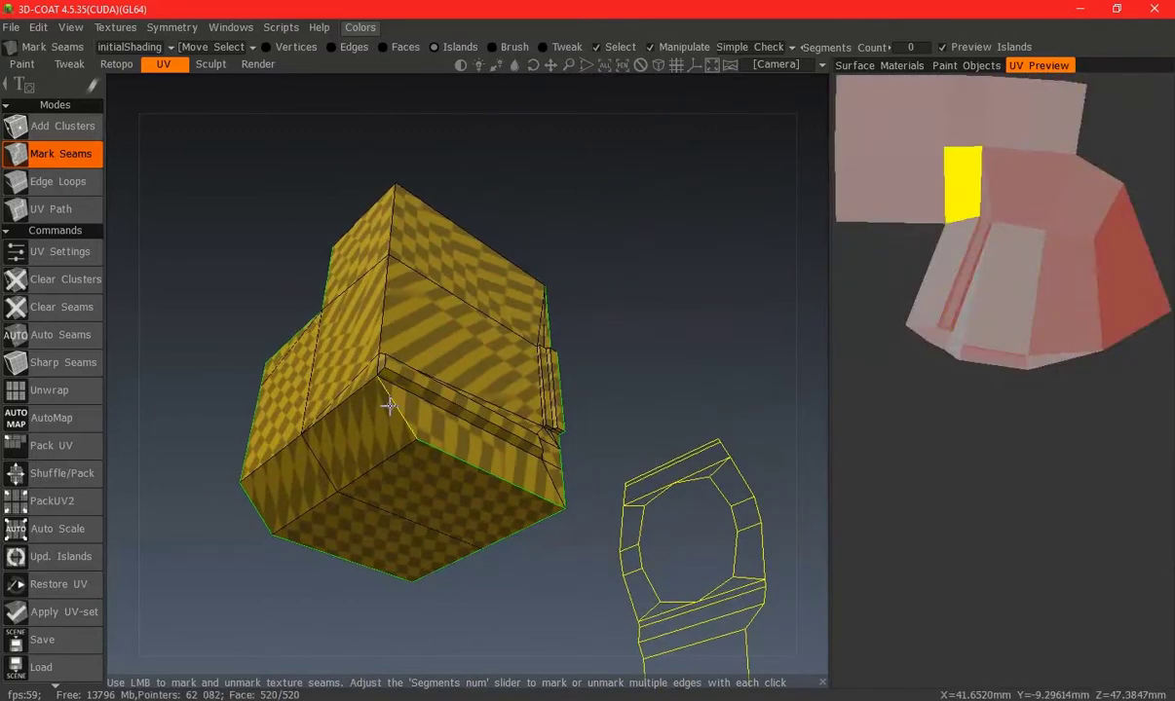
scroll(388, 406, "up", 3)
scroll(341, 399, "up", 2)
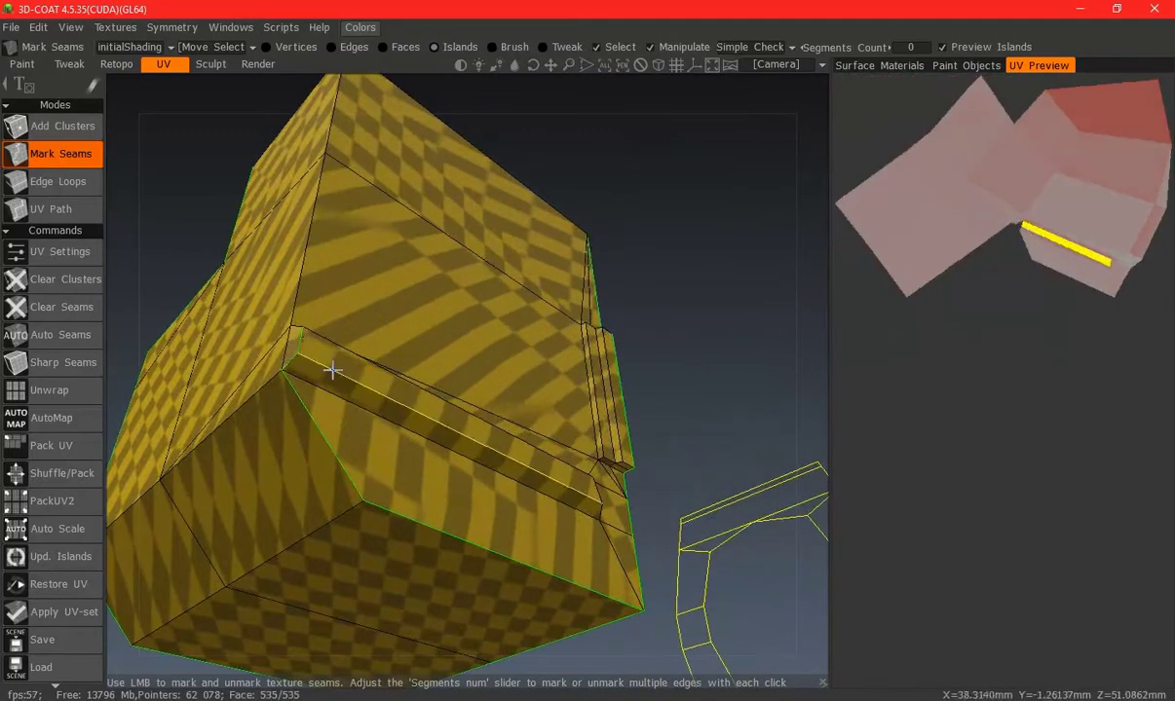
left_click_drag(332, 370, 331, 482, "alt")
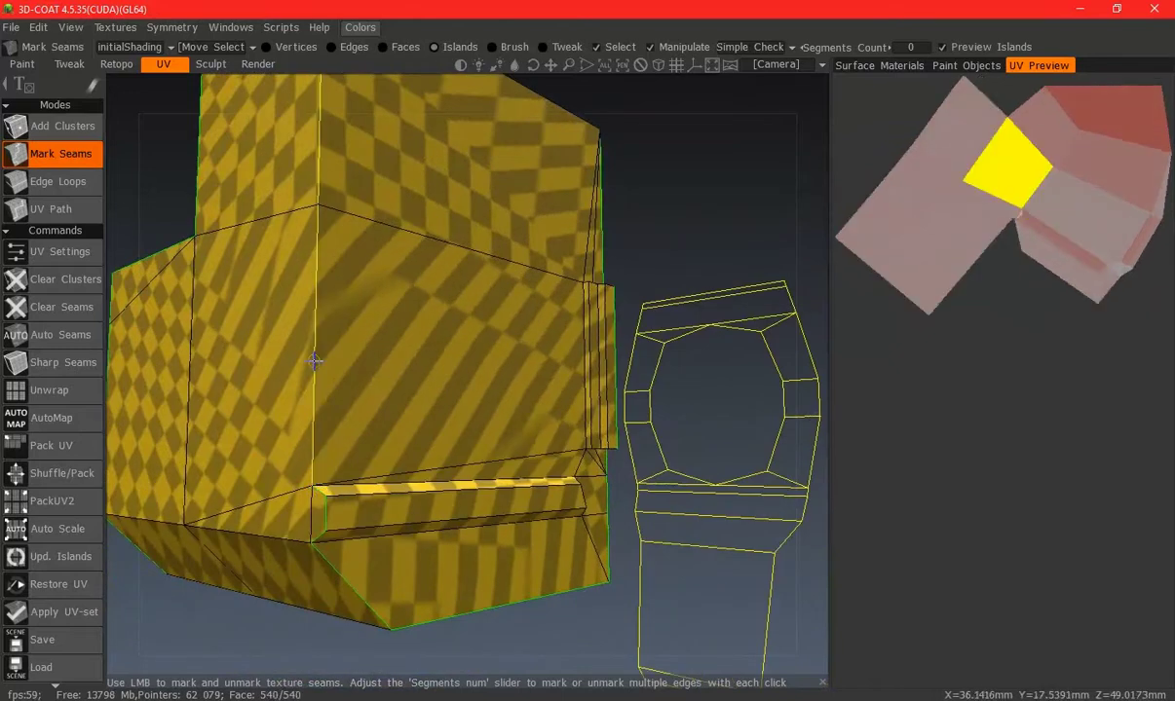
mouse_move(315, 358)
left_mouse_down("alt")
mouse_move(312, 224)
mouse_move(387, 397)
left_mouse_up("alt")
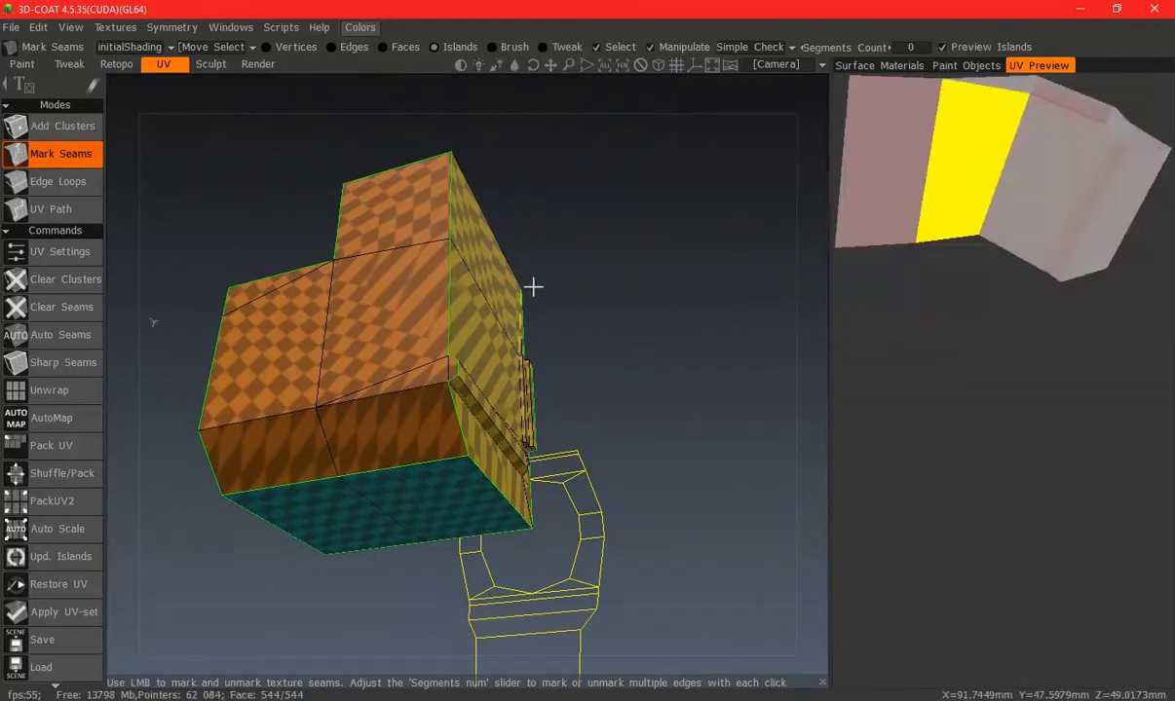
left_click_drag(535, 283, 462, 356, "alt")
scroll(470, 343, "up", 5)
mouse_move(521, 500)
left_mouse_down("alt")
mouse_move(462, 499)
mouse_move(372, 421)
mouse_move(382, 427)
left_mouse_up("alt")
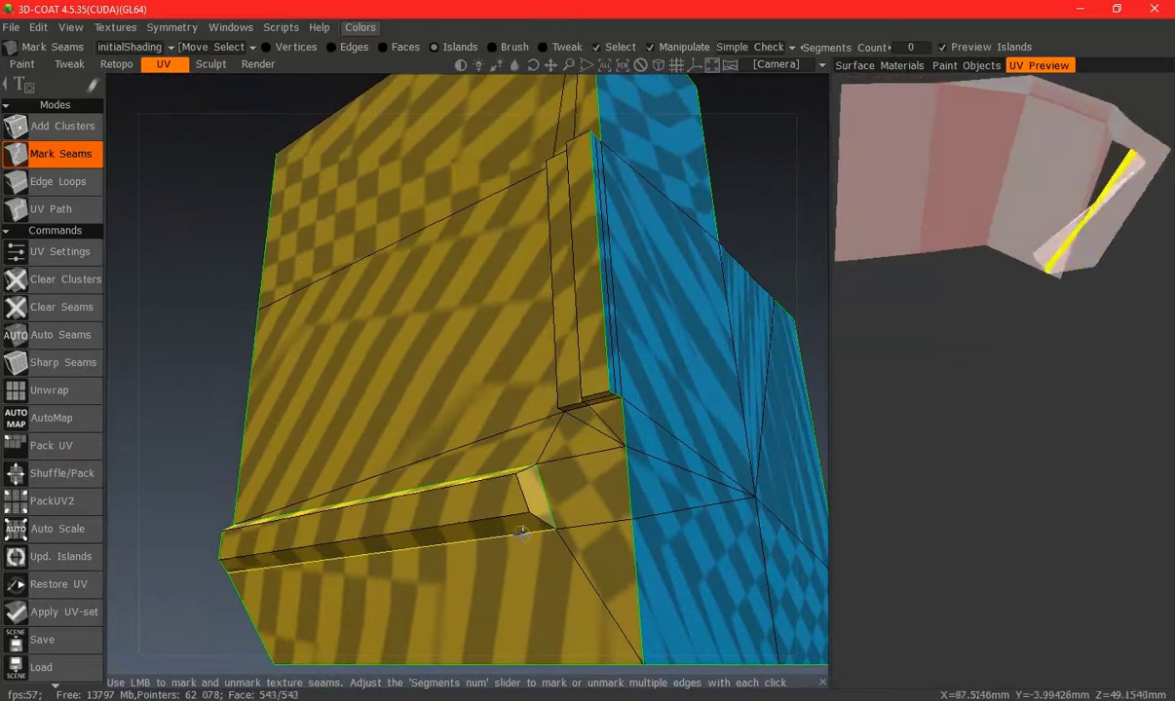
left_click(522, 532)
mouse_move(546, 524)
middle_mouse_down()
mouse_move(352, 526)
mouse_move(613, 467)
mouse_move(616, 347)
mouse_move(562, 356)
middle_mouse_up()
scroll(562, 357, "up", 2)
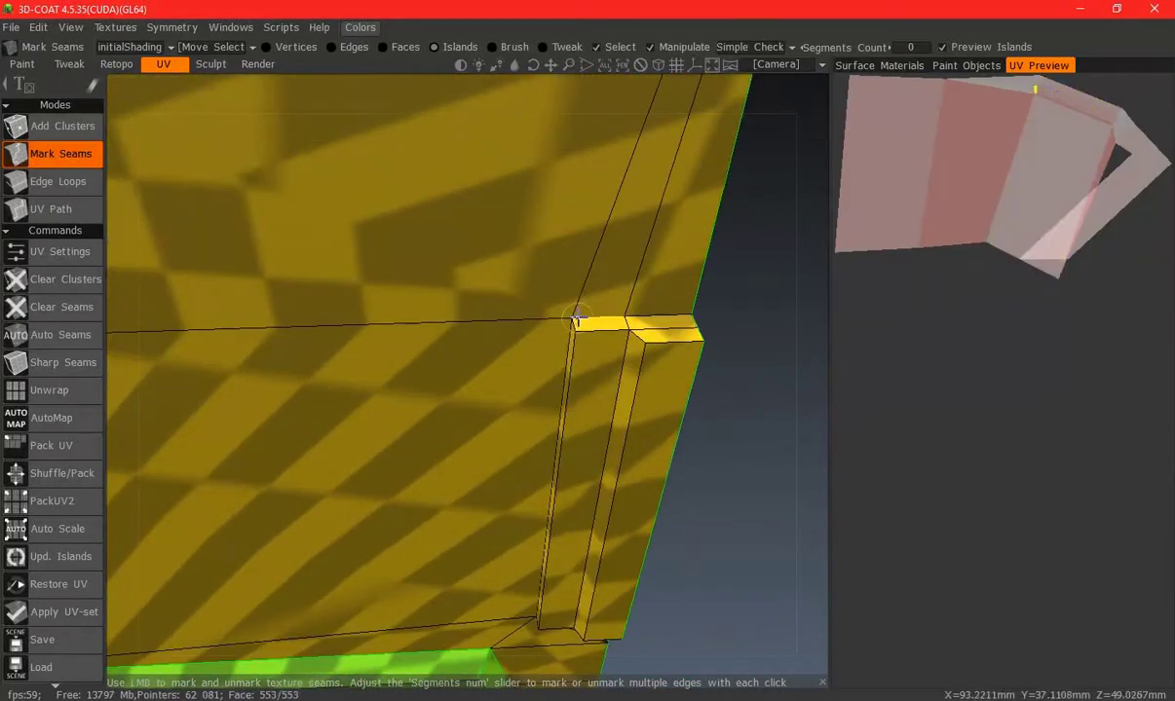
mouse_move(589, 311)
middle_mouse_down()
mouse_move(582, 388)
mouse_move(572, 288)
mouse_move(618, 525)
middle_mouse_up()
left_click(624, 523)
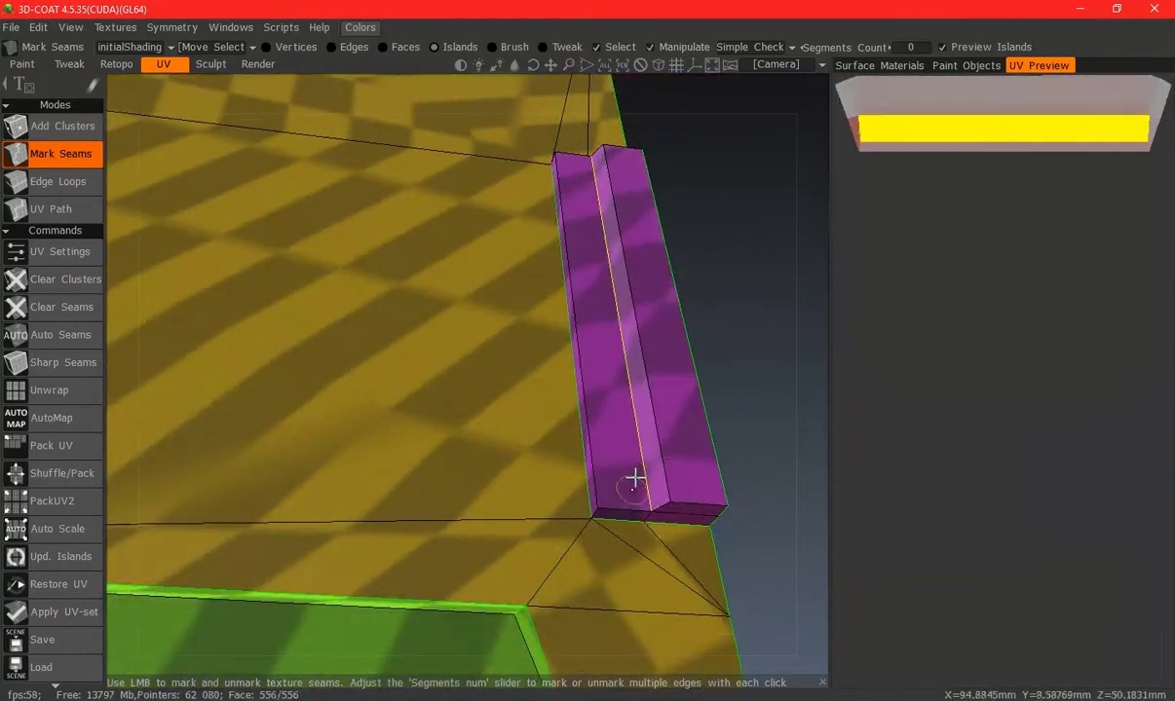
left_click(650, 503)
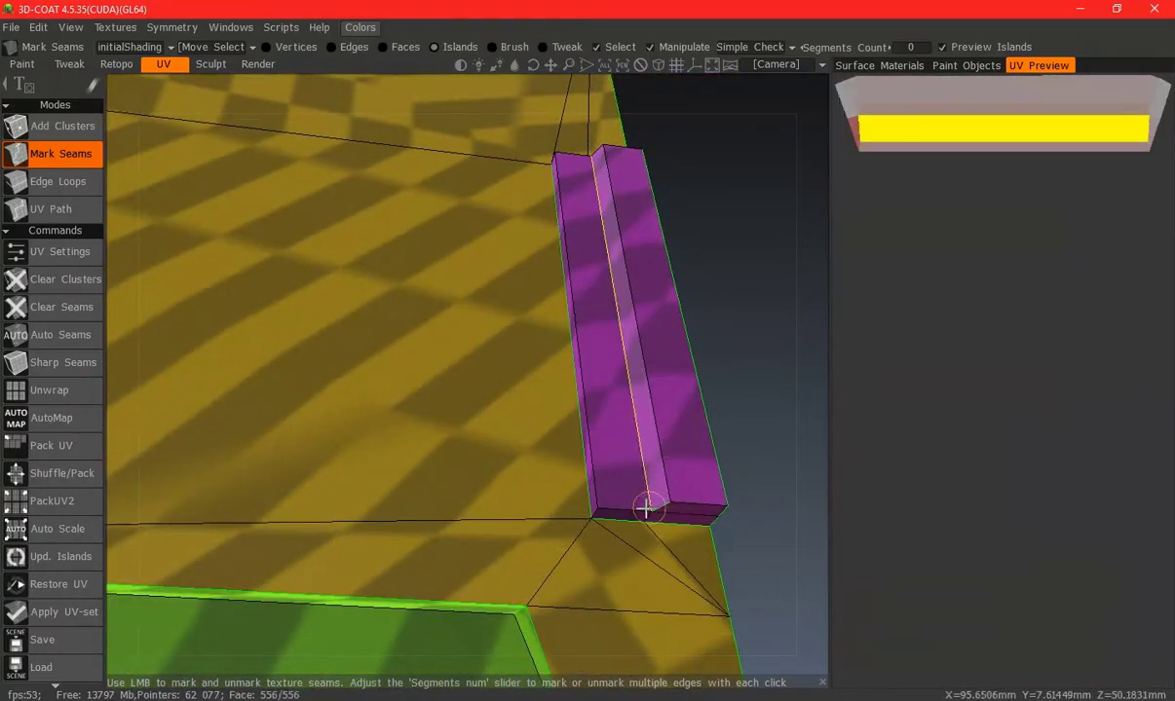
Cut seams around the purple strip and separate the green side strip into its own island
middle_click_drag(644, 500, 580, 399)
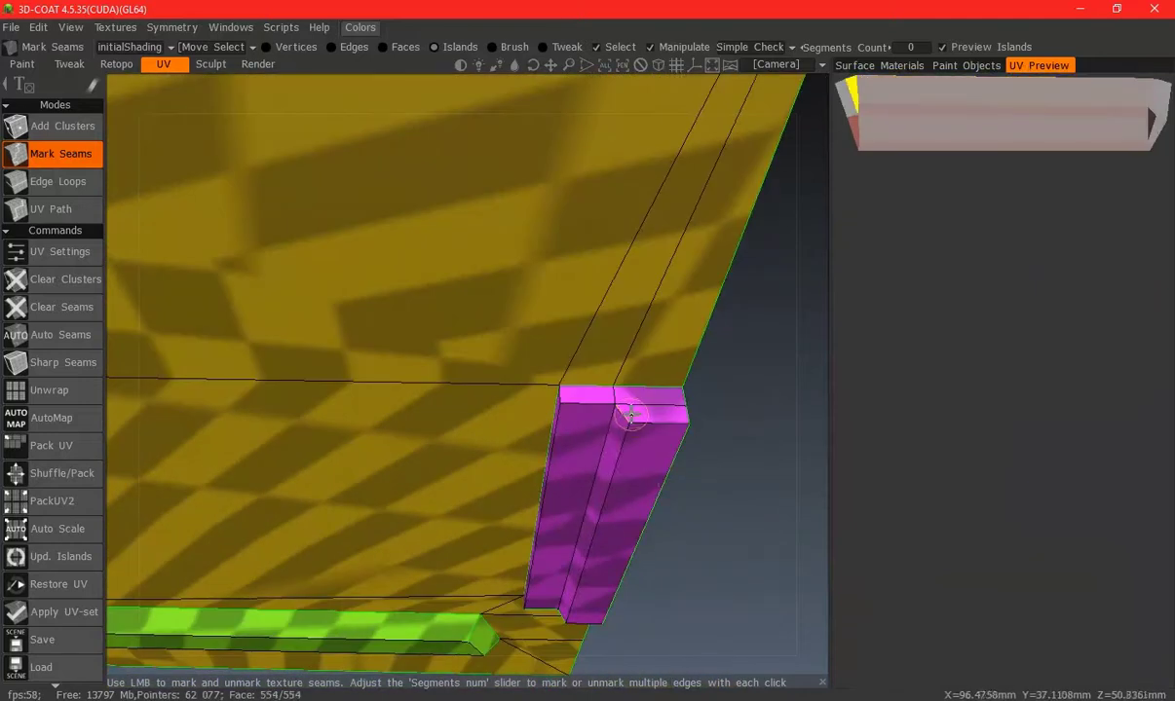
left_click(580, 405)
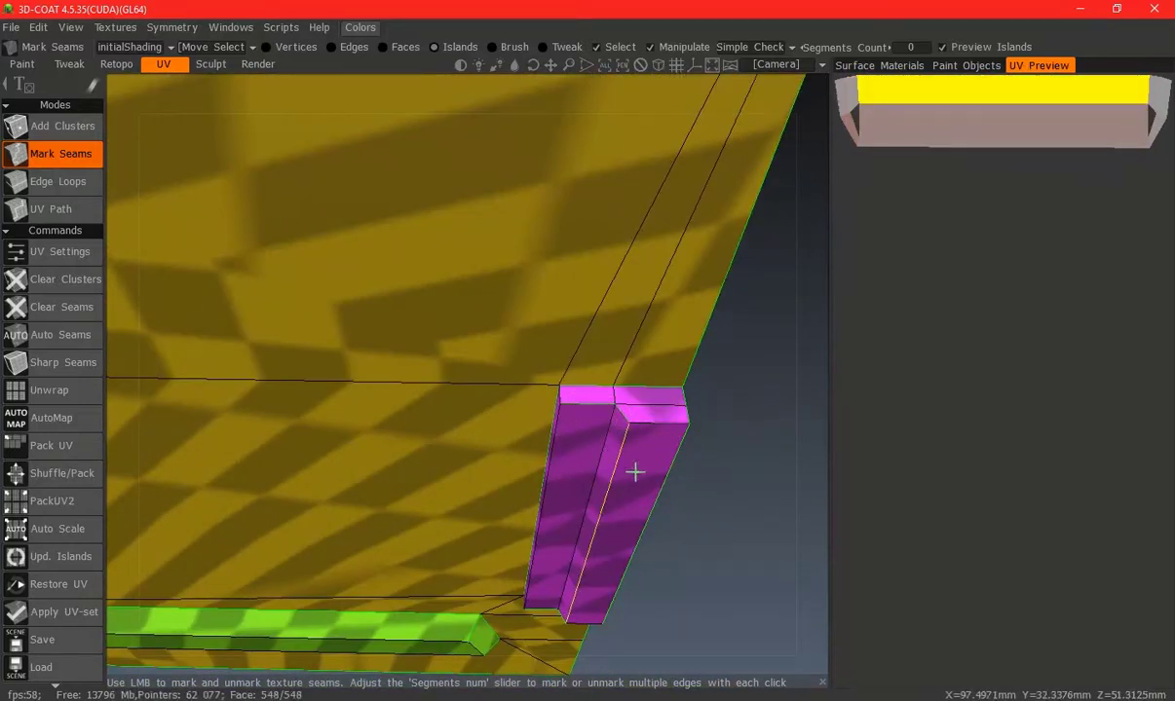
mouse_move(629, 475)
middle_mouse_down()
mouse_move(609, 461)
mouse_move(480, 455)
mouse_move(609, 498)
middle_mouse_up()
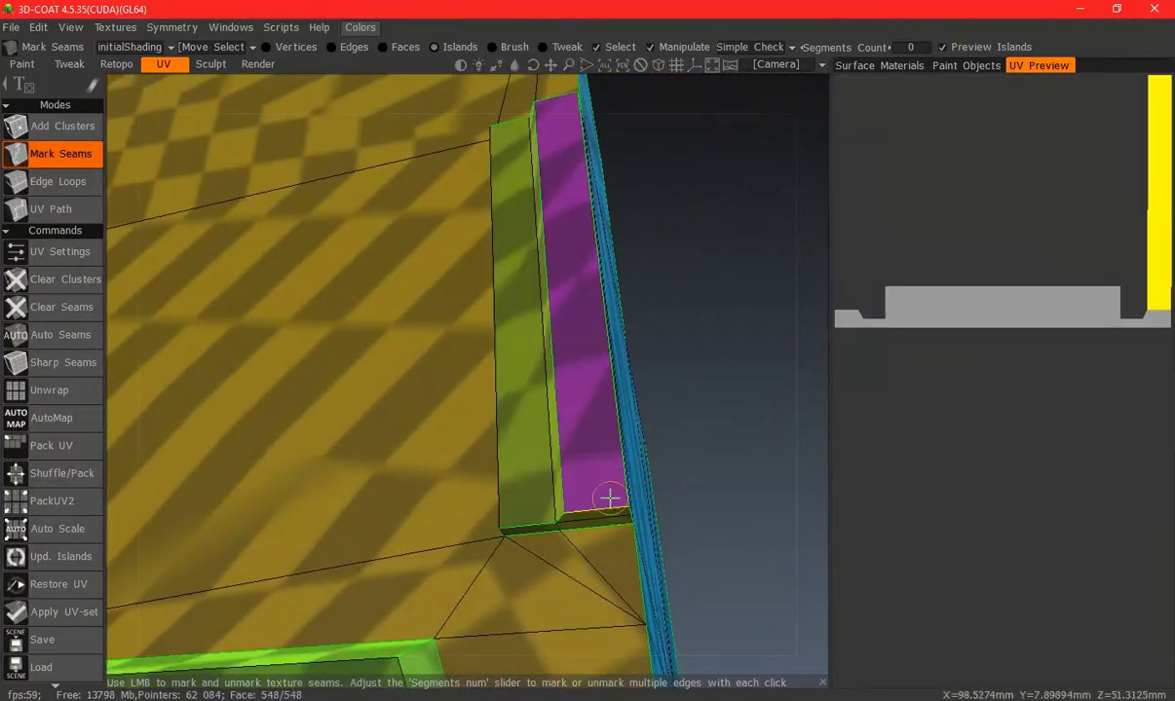
left_click(584, 410)
mouse_move(556, 426)
middle_mouse_down()
mouse_move(558, 507)
mouse_move(616, 387)
mouse_move(621, 405)
mouse_move(628, 329)
middle_mouse_up()
left_click(617, 388)
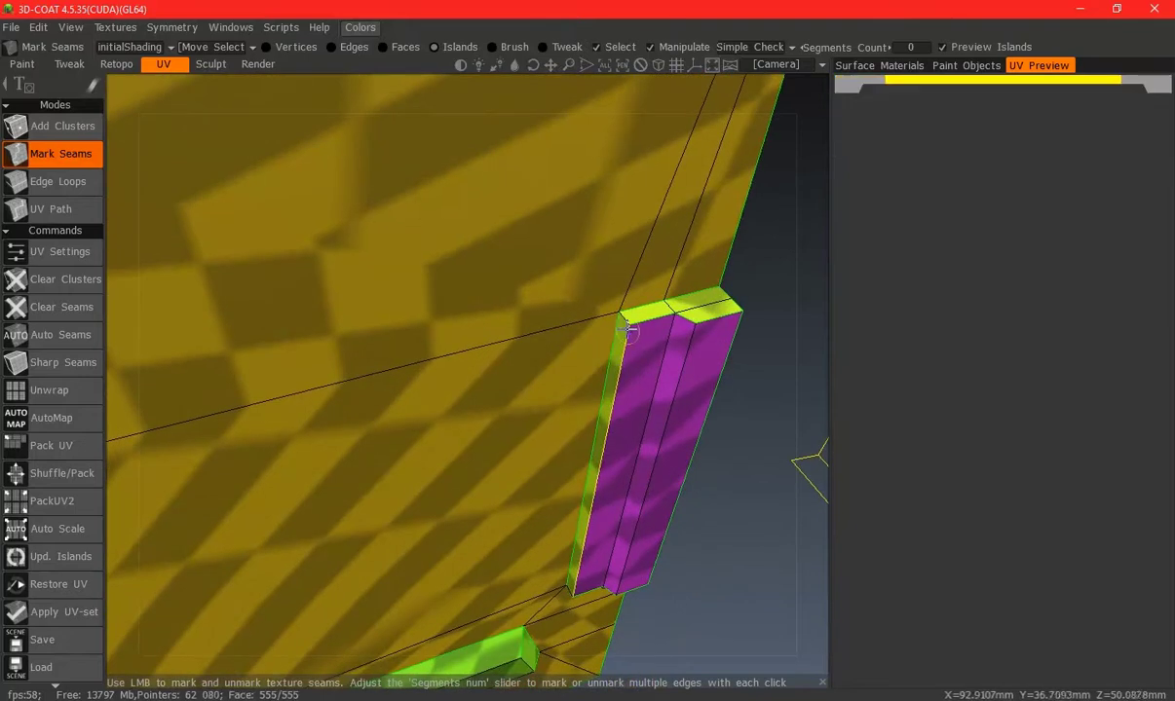
left_click(623, 317)
middle_click_drag(598, 539, 660, 409)
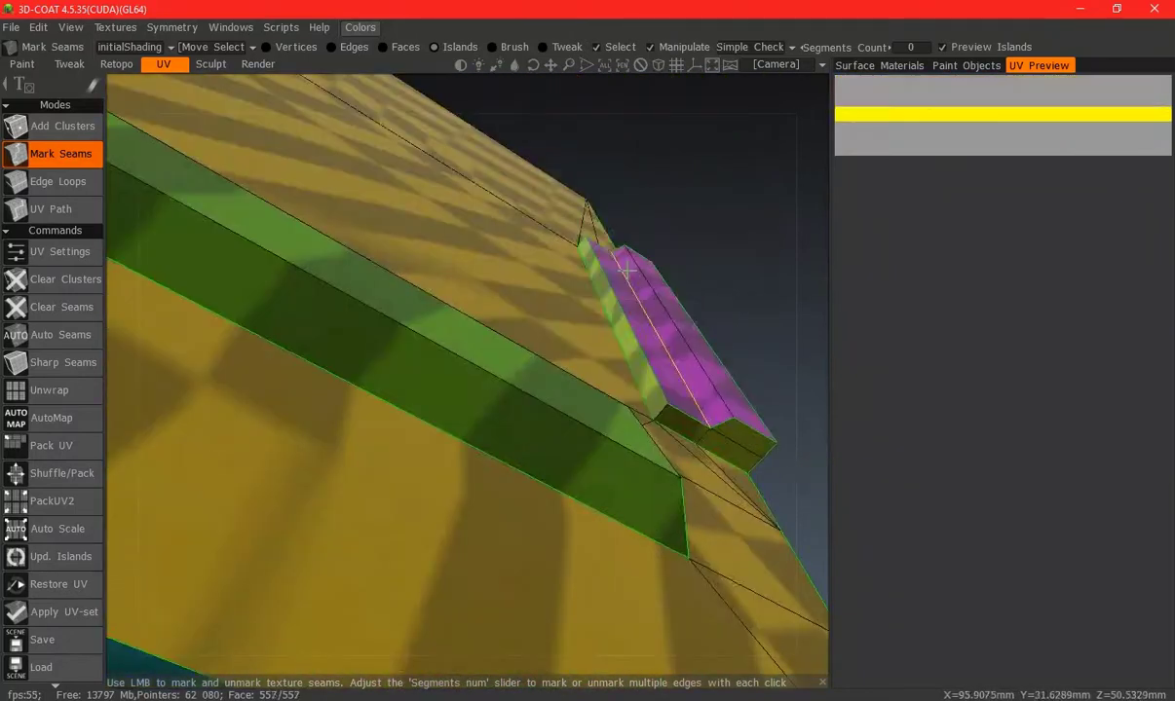
left_click(659, 409)
left_click(661, 405)
Cut seams along the box's top edges
middle_click_drag(690, 296, 635, 432)
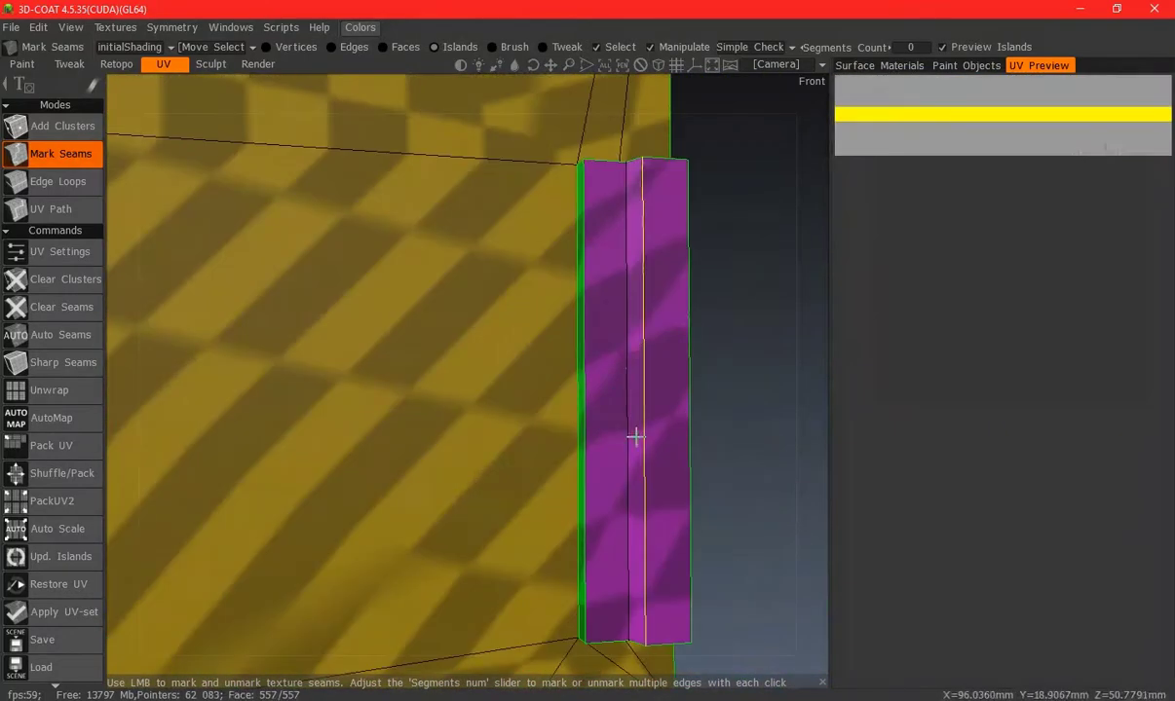
scroll(624, 314, "down", 3)
mouse_move(624, 314)
middle_mouse_down()
mouse_move(444, 448)
mouse_move(302, 314)
middle_mouse_up()
left_click(302, 315)
left_click(340, 405)
middle_click_drag(571, 341, 623, 398)
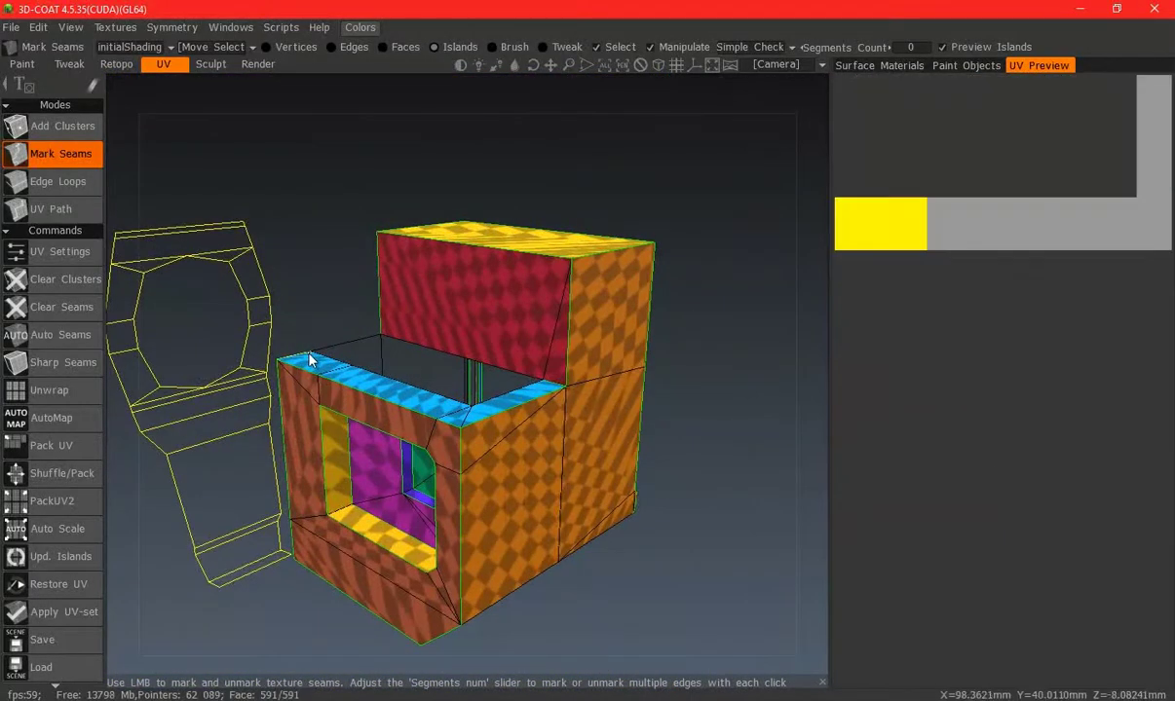
Hide polySurface22 in Paint Objects and return to UV Preview
left_click(931, 62)
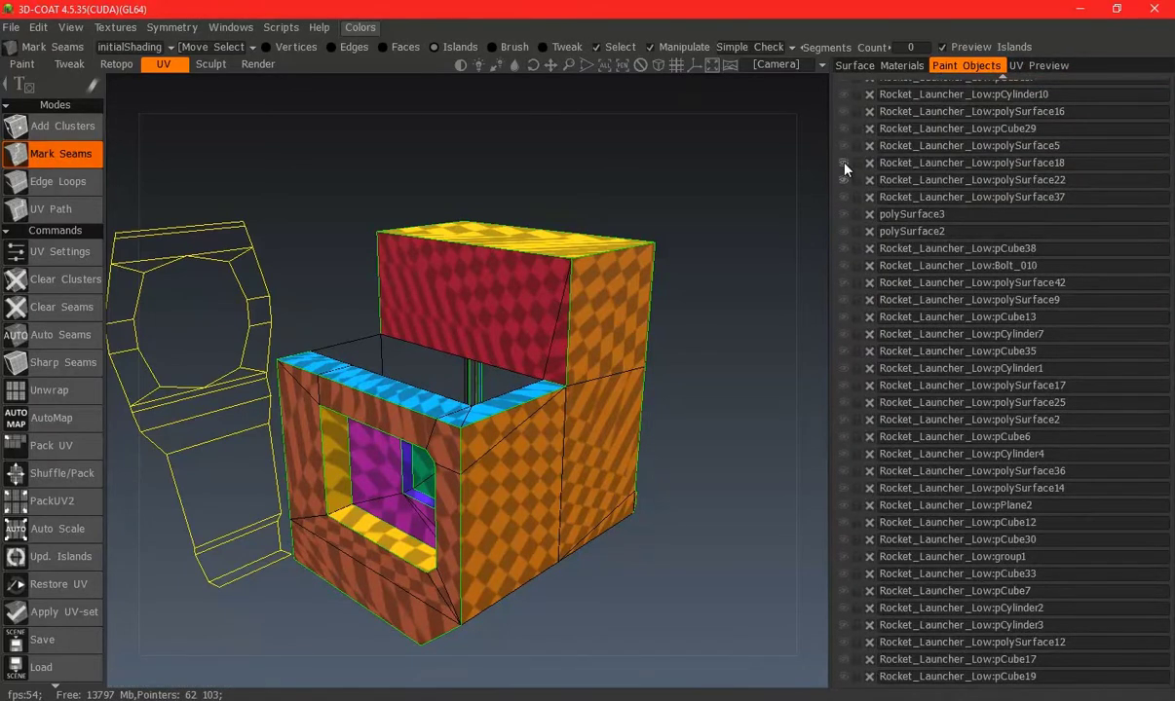
scroll(723, 407, "down", 5)
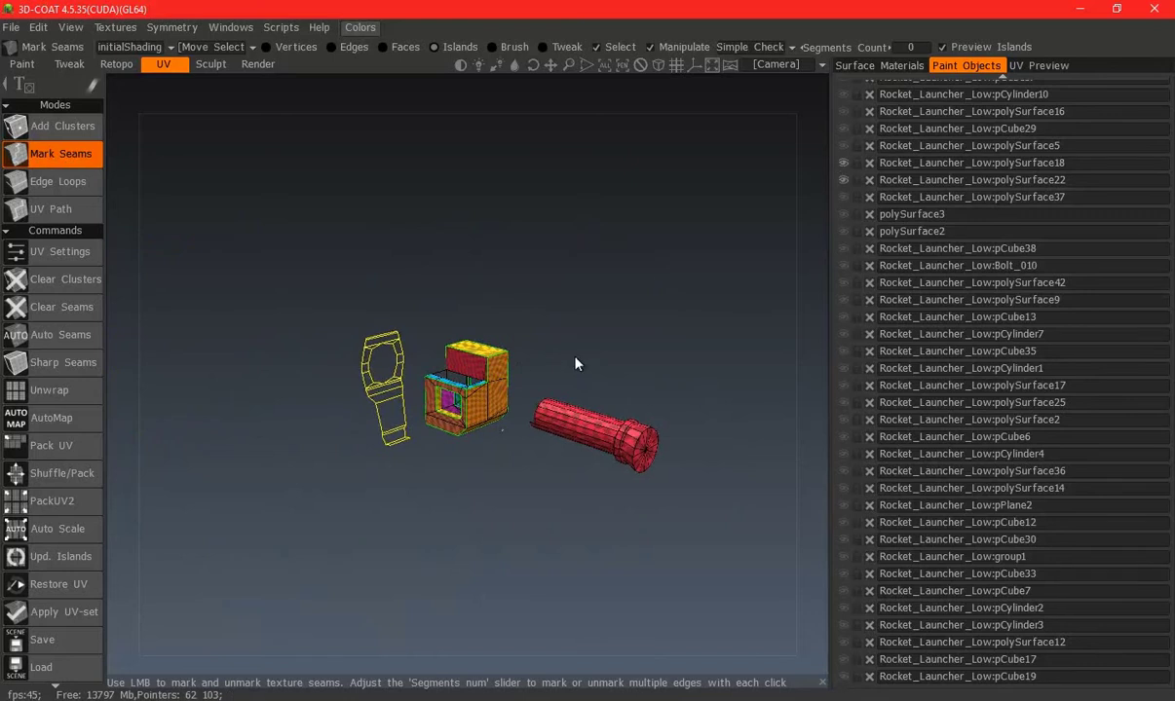
left_click(843, 179)
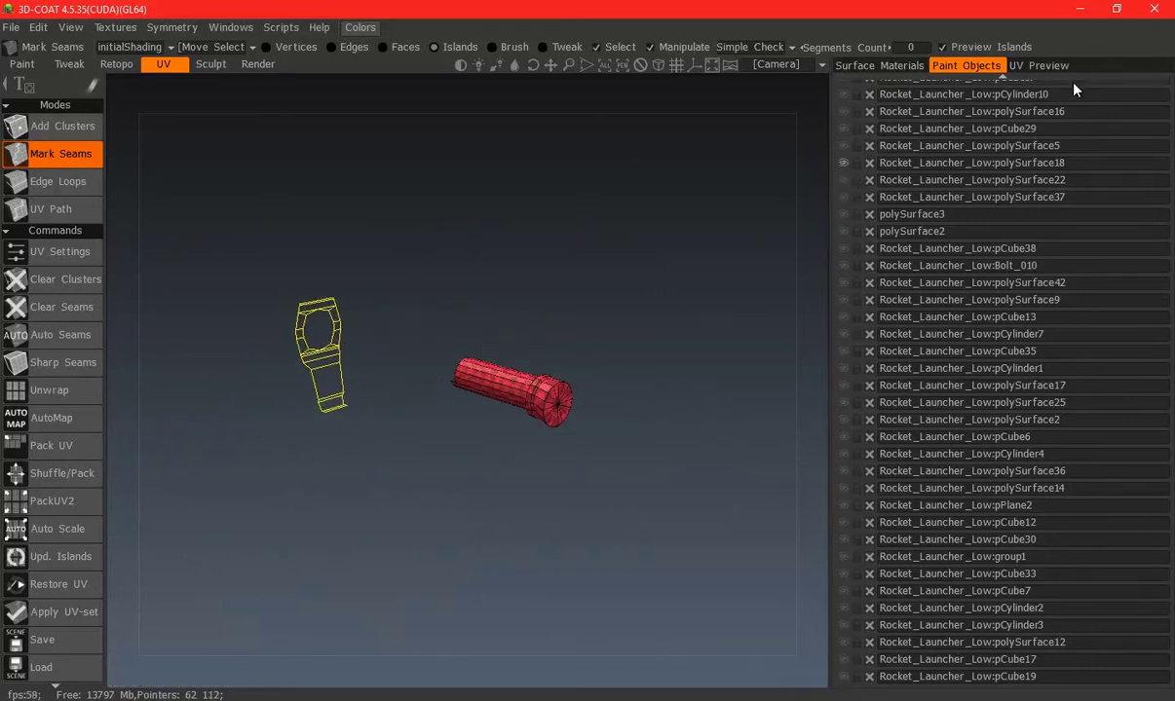
left_click(1038, 65)
Mark seams across the cylinder's ring and along the length of its tube
scroll(637, 438, "up", 1)
scroll(596, 413, "up", 1)
scroll(596, 413, "up", 2)
scroll(497, 349, "up", 1)
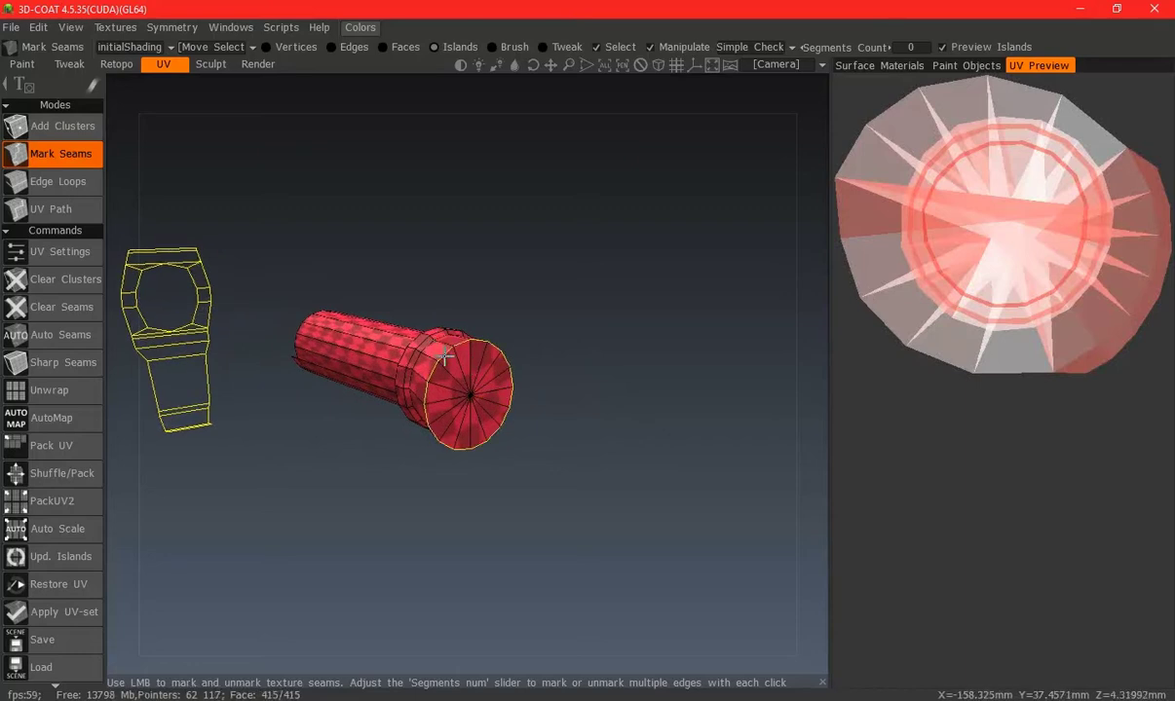
middle_click_drag(445, 357, 441, 341)
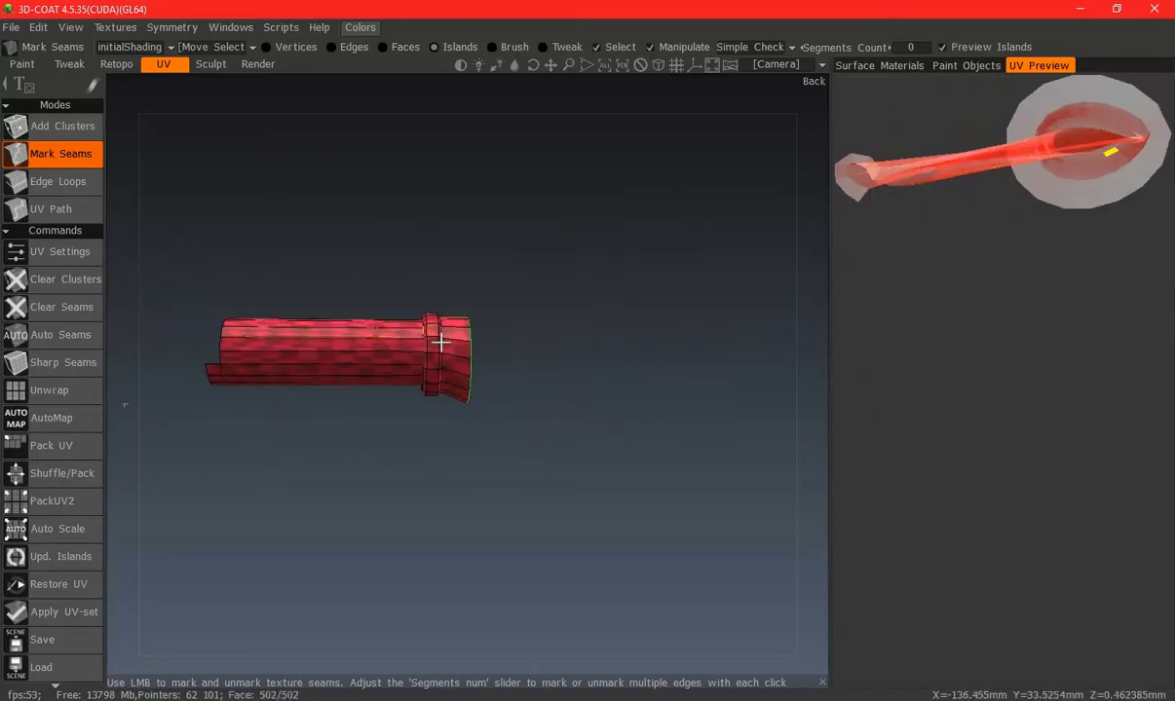
scroll(440, 341, "up", 3)
middle_click_drag(456, 310, 619, 313)
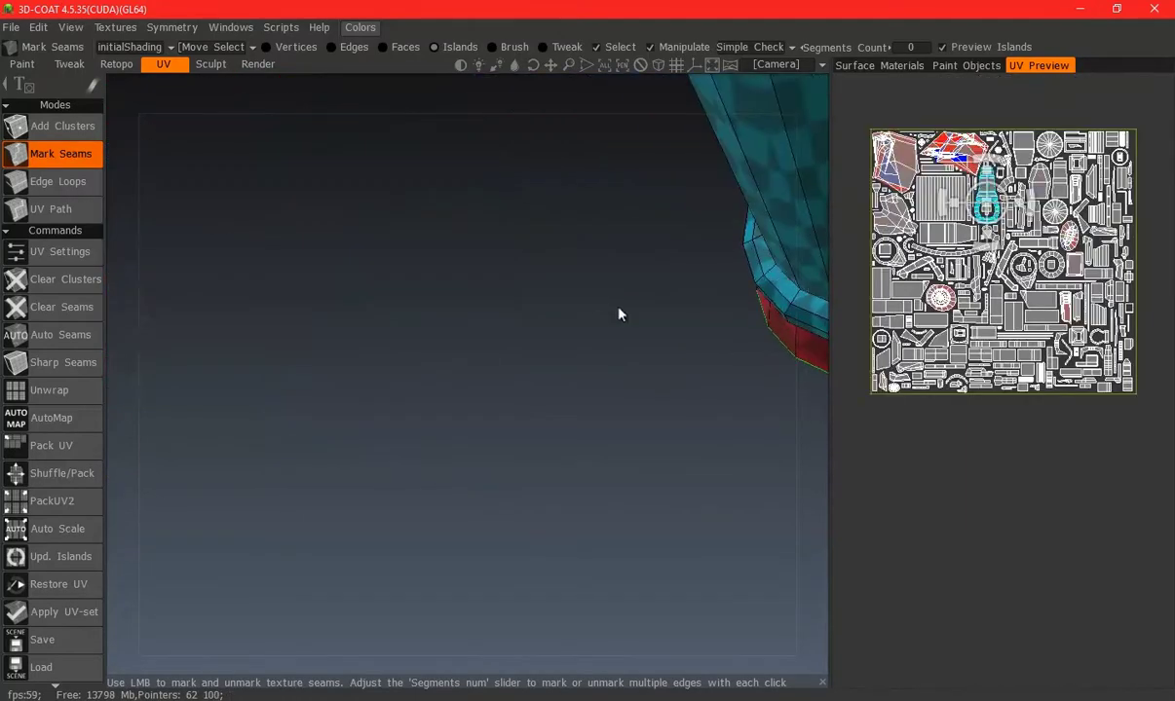
middle_click_drag(445, 327, 621, 342)
mouse_move(519, 327)
middle_mouse_down()
mouse_move(742, 335)
mouse_move(499, 327)
mouse_move(524, 335)
middle_mouse_up()
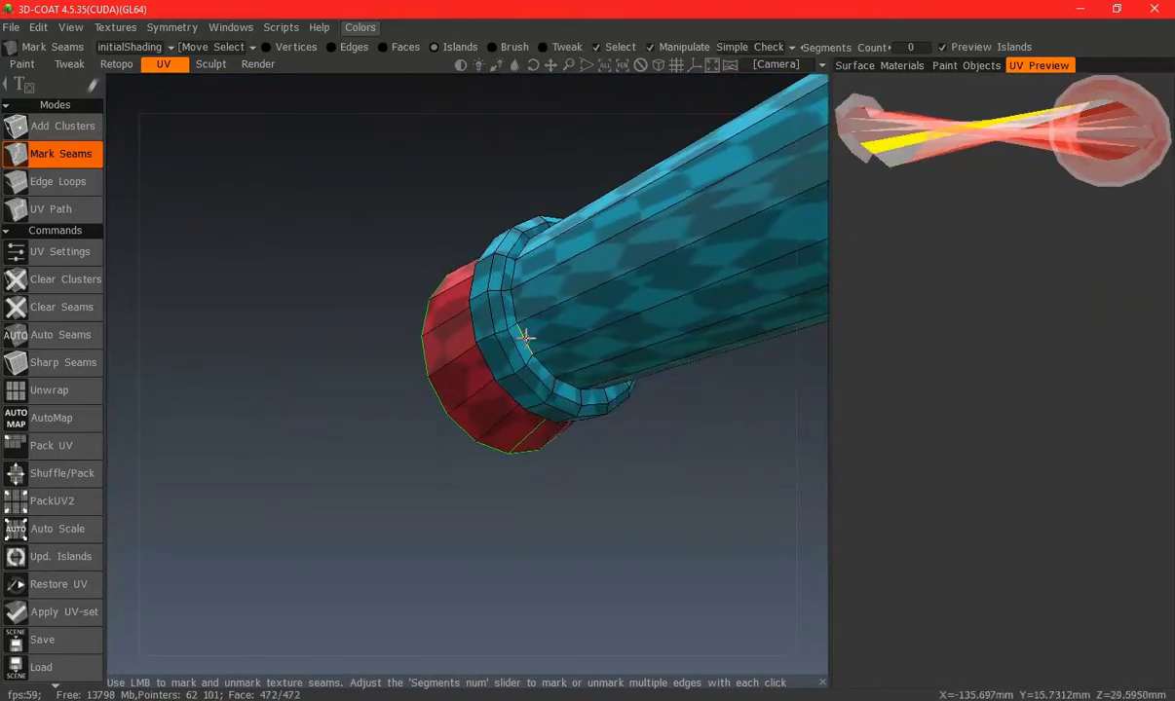
left_click(586, 383)
middle_click_drag(586, 384, 465, 290)
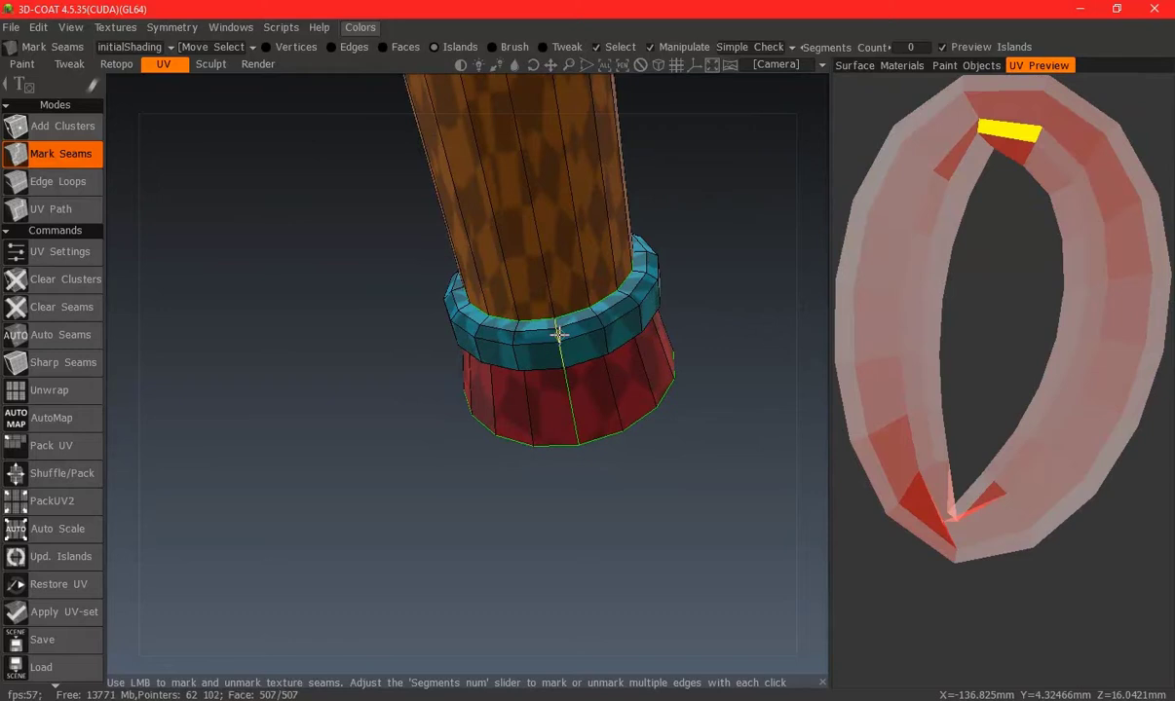
left_click(558, 334)
mouse_move(572, 341)
middle_mouse_down()
mouse_move(507, 230)
mouse_move(610, 318)
mouse_move(545, 312)
mouse_move(490, 280)
mouse_move(428, 281)
middle_mouse_up()
left_click(416, 283)
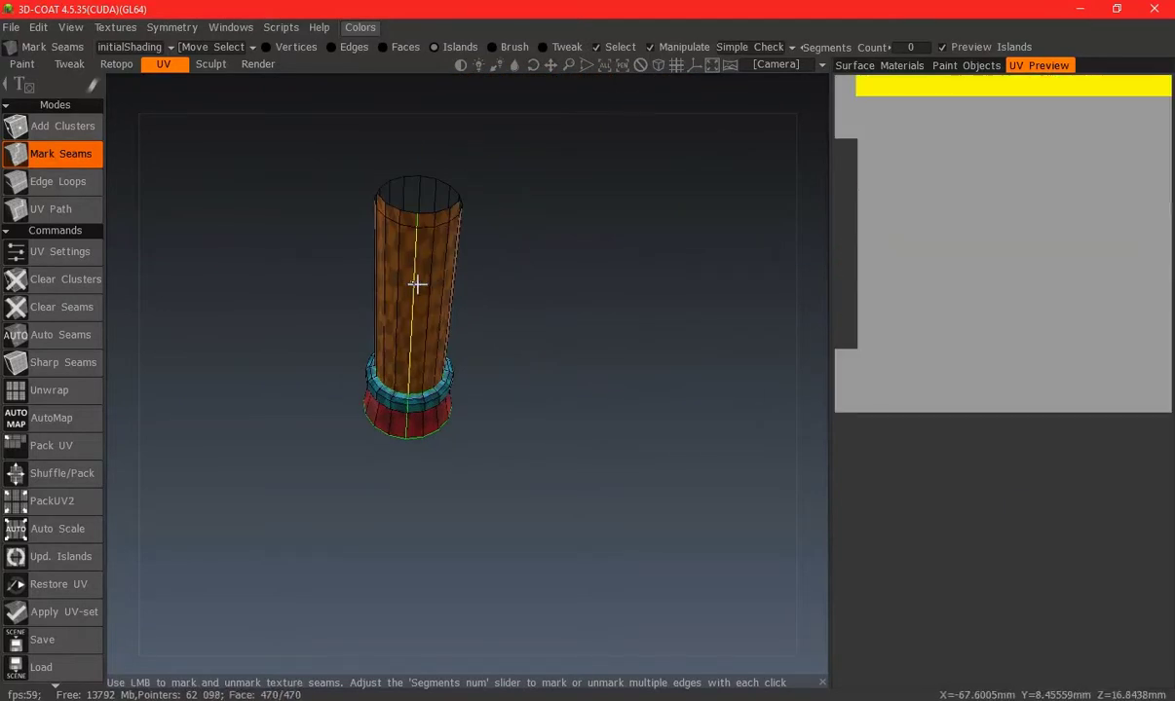
Hide polySurface5 so only the yellow end piece remains, then return to UV Preview
left_click(967, 66)
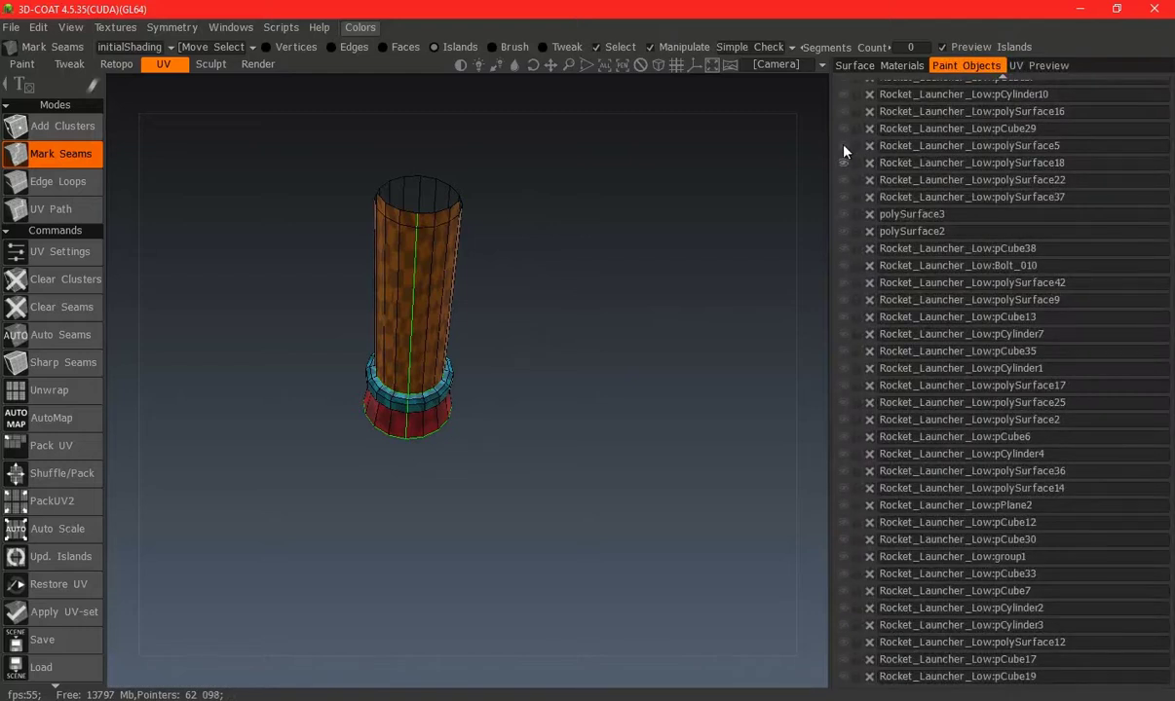
middle_click_drag(519, 249, 826, 241)
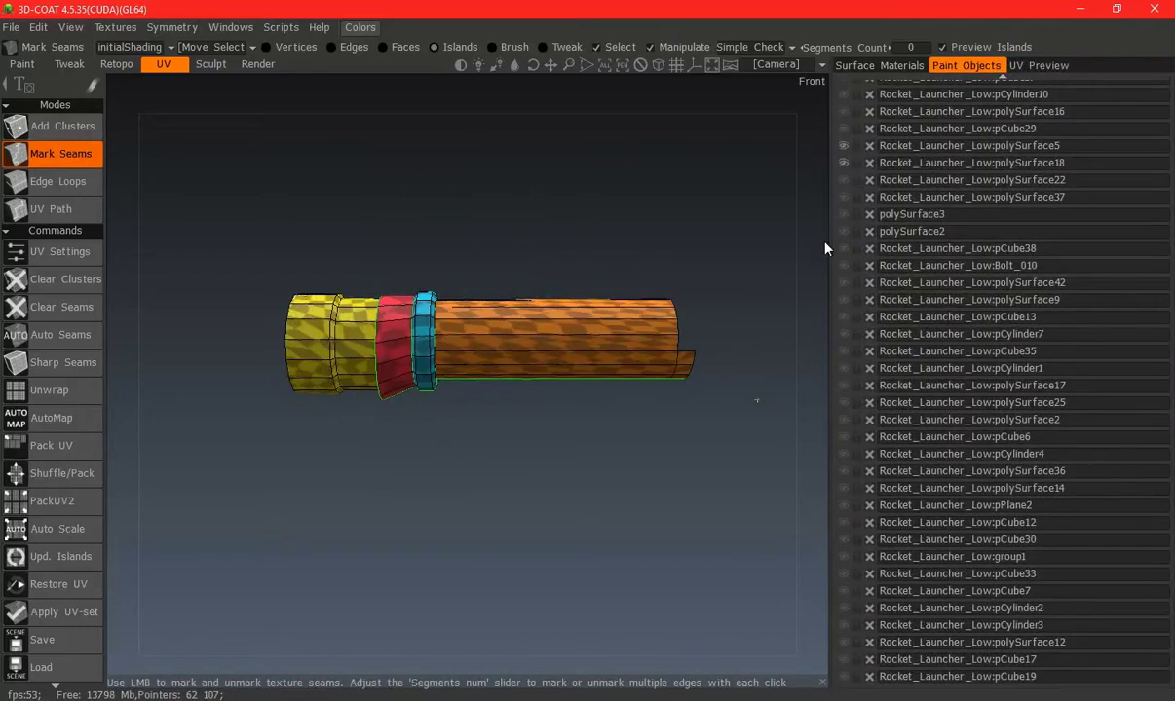
left_click(844, 146)
left_click(1038, 66)
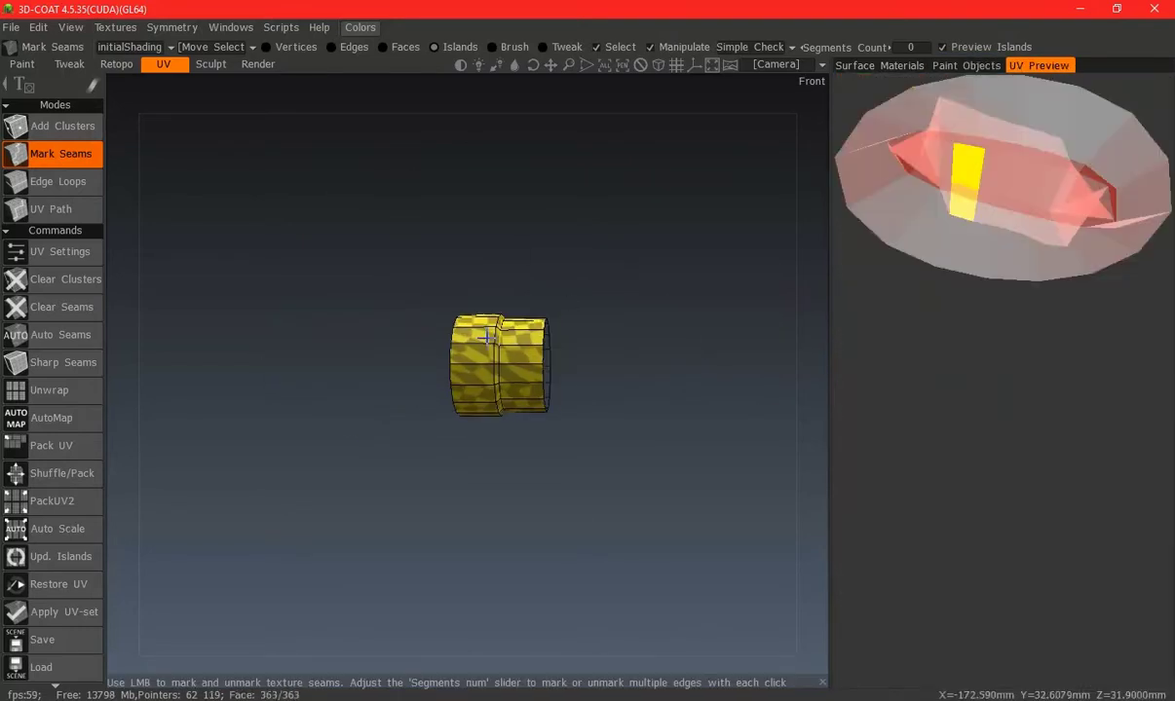
Cut seams on the yellow end piece and the red lower ring so they unwrap
scroll(458, 388, "up", 4)
middle_click_drag(453, 343, 388, 304)
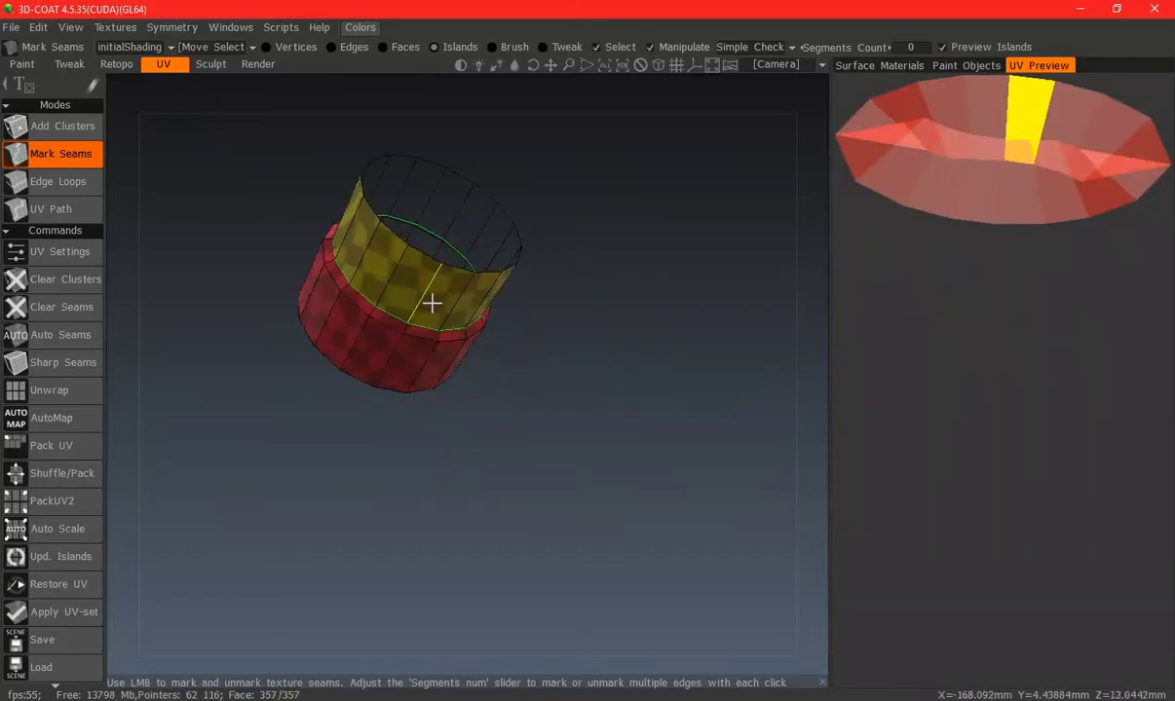
left_click(379, 321)
left_click(379, 321)
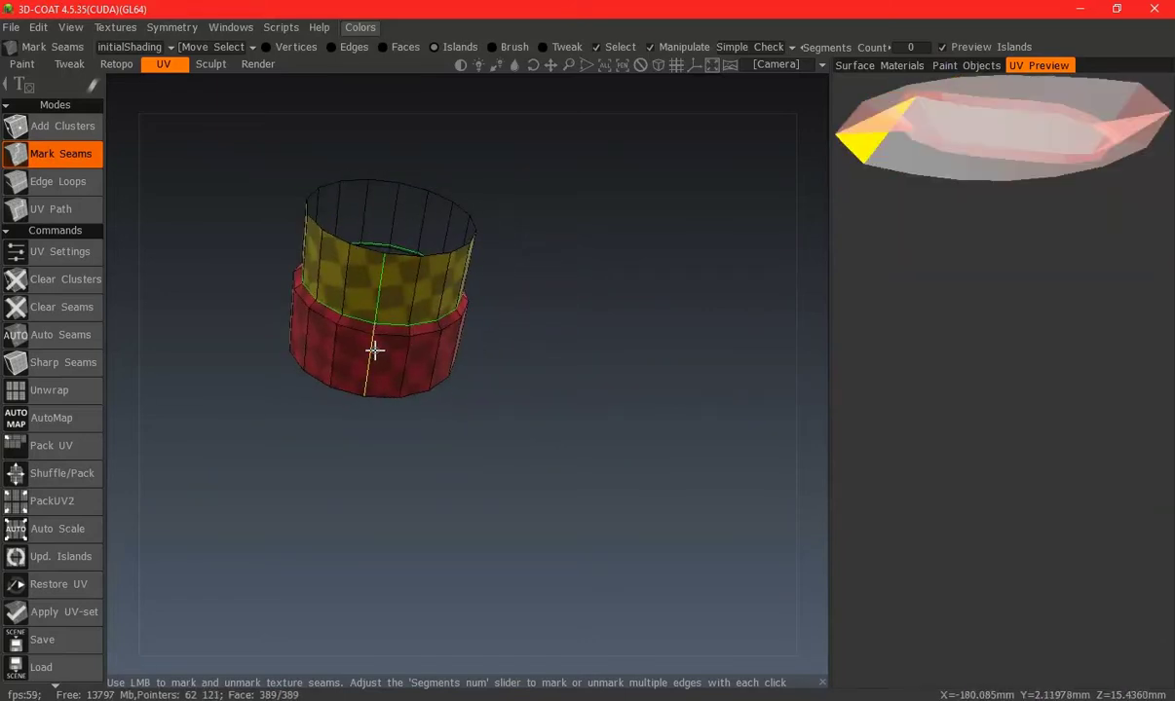
left_click(374, 350)
left_click(377, 350)
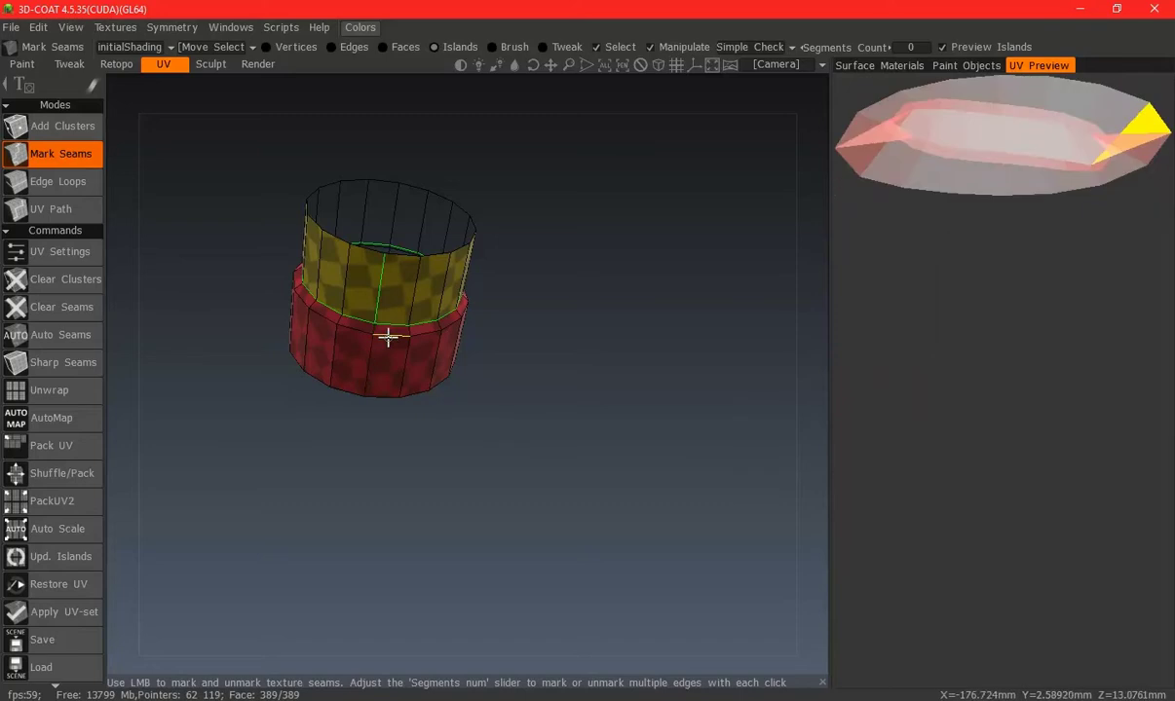
left_click(371, 361)
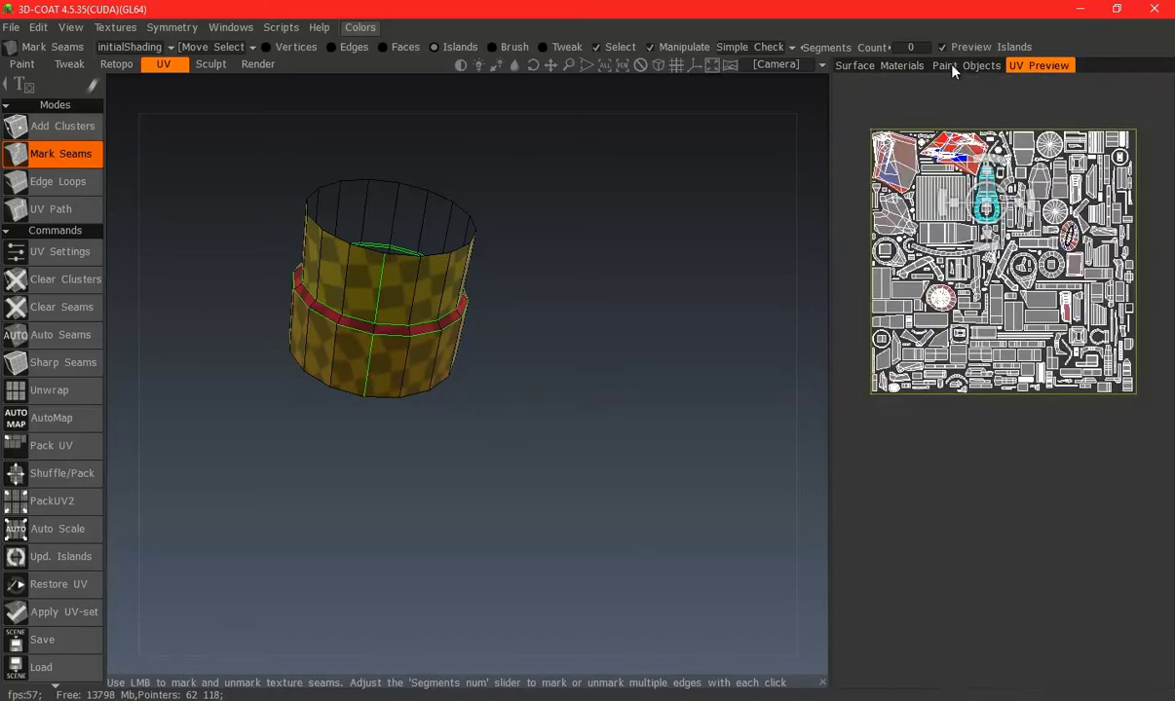
Unhide pCube29 and polySurface16, checking the UV layout in between
left_click(965, 65)
left_click(843, 131)
left_click_drag(537, 401, 604, 478)
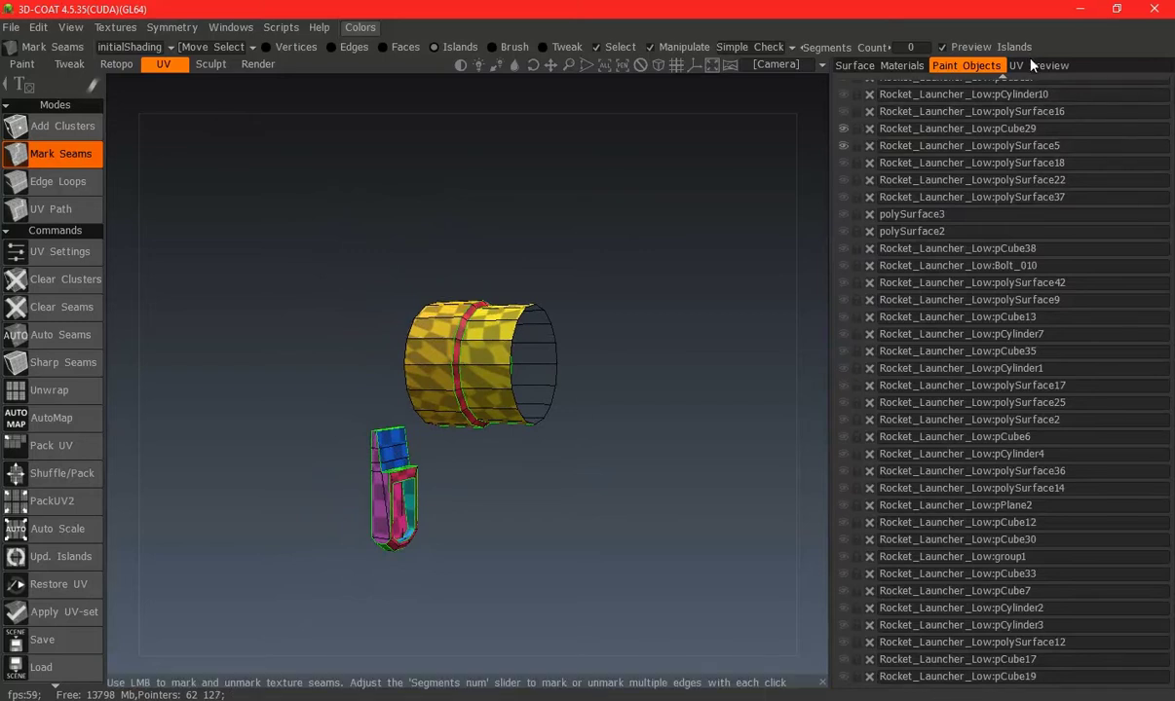
left_click(1013, 68)
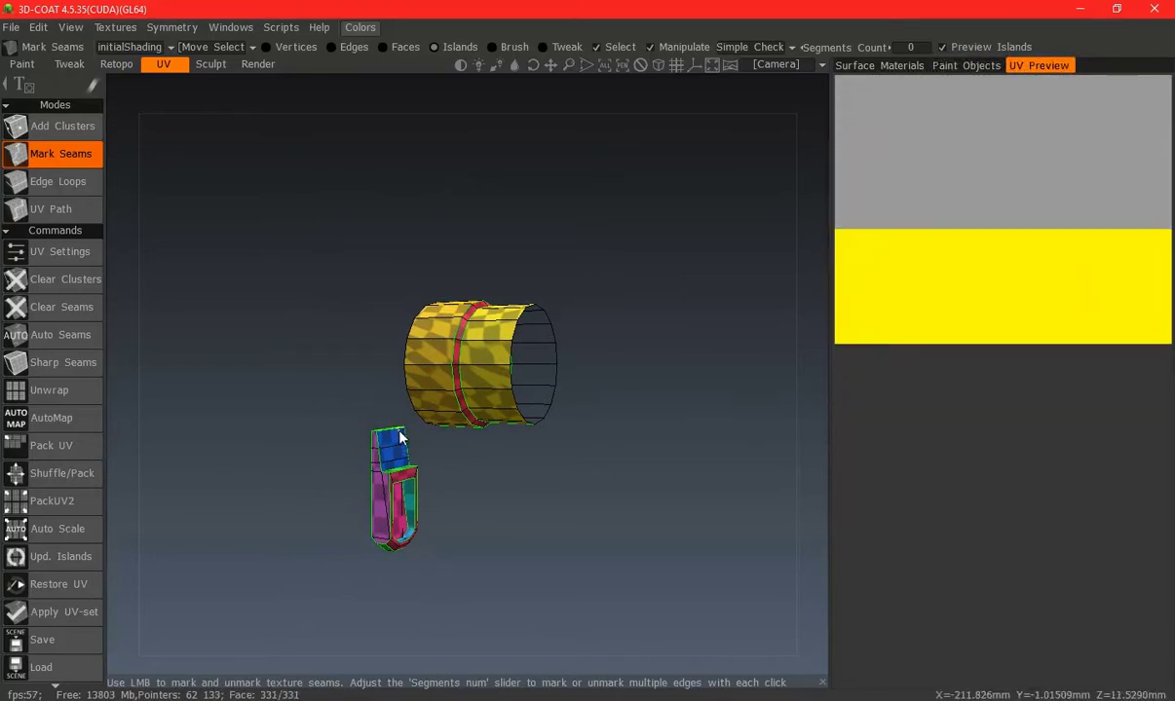
left_click(964, 67)
left_click(844, 111)
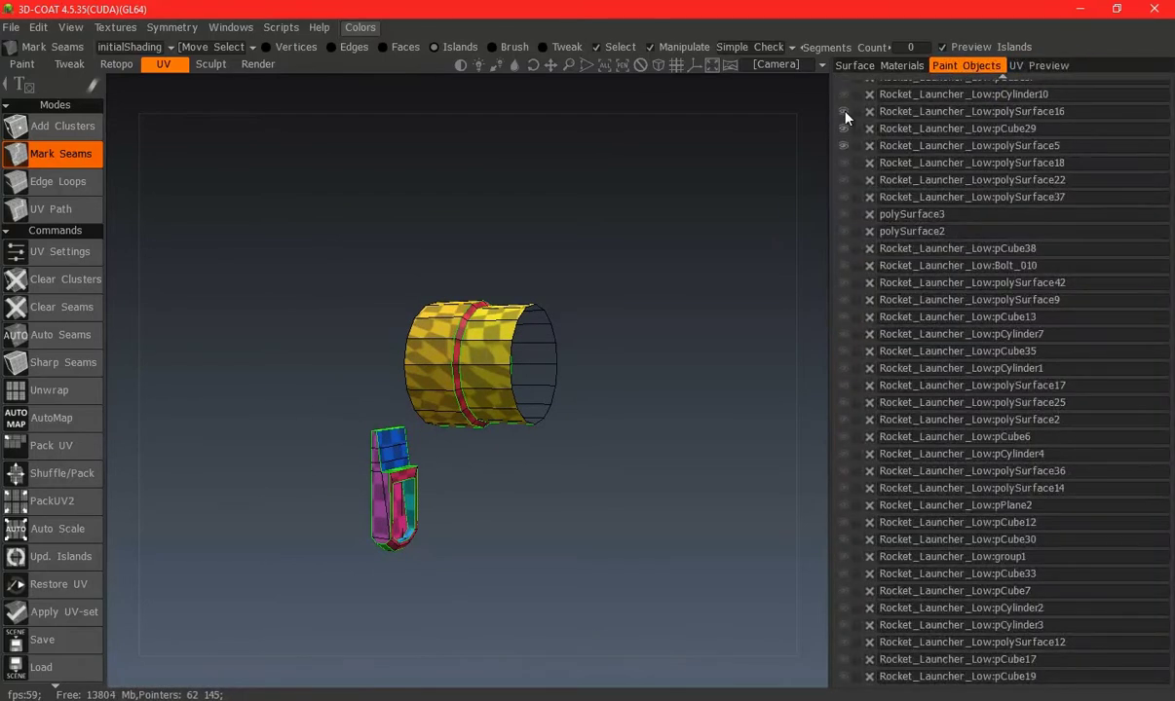
Inspect the green panel up close and check its UV islands
scroll(604, 321, "down", 5)
mouse_move(536, 342)
left_mouse_down()
mouse_move(658, 466)
mouse_move(388, 370)
left_mouse_up()
scroll(514, 480, "up", 3)
scroll(462, 275, "up", 3)
left_click_drag(462, 274, 382, 294)
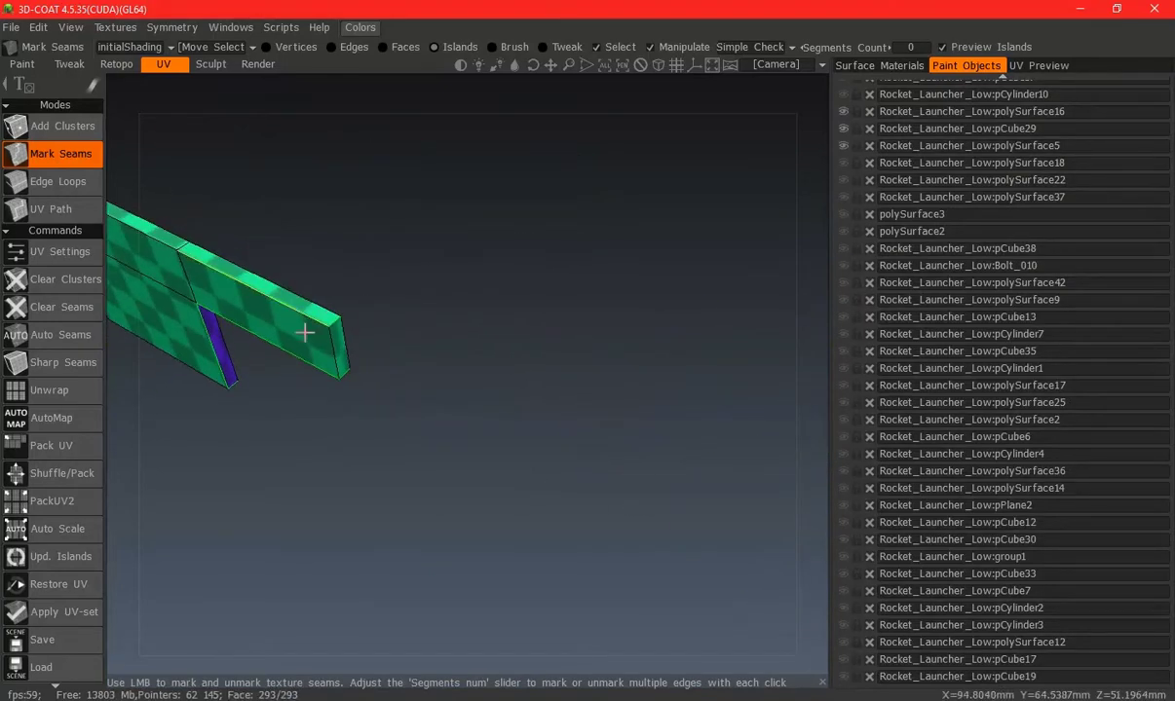
middle_click_drag(305, 333, 440, 382)
left_click(1013, 64)
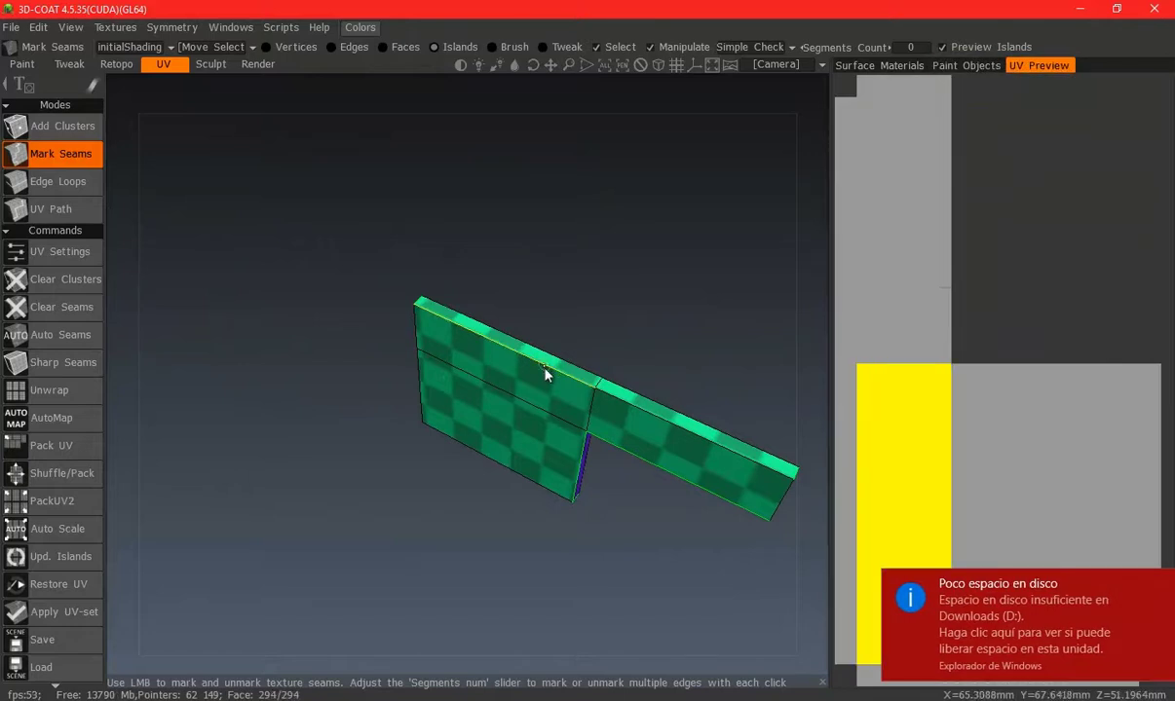
Unhide pCylinder10 and pCube37 in Paint Objects
left_click(989, 66)
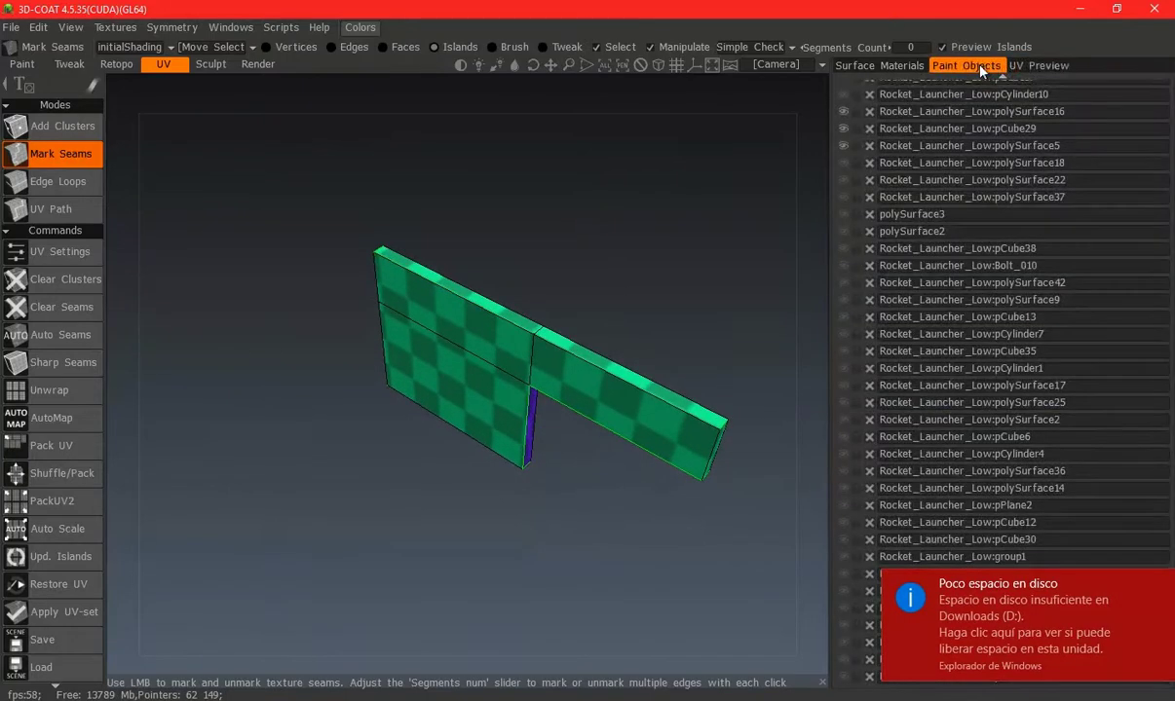
left_click(843, 201)
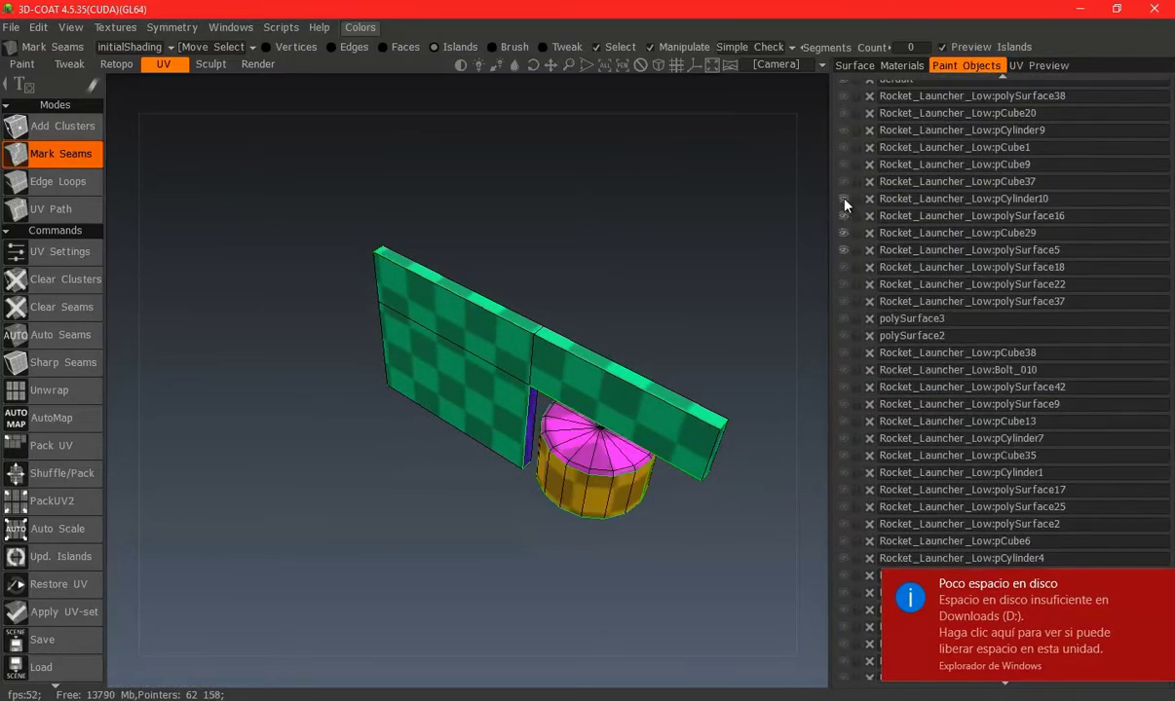
left_click(844, 182)
On the orange ridged block, remove the upper-edge seam and mark a new seam along its middle edge
mouse_move(499, 252)
left_mouse_down()
mouse_move(576, 209)
mouse_move(752, 251)
mouse_move(524, 307)
mouse_move(558, 262)
left_mouse_up()
scroll(558, 262, "up", 5)
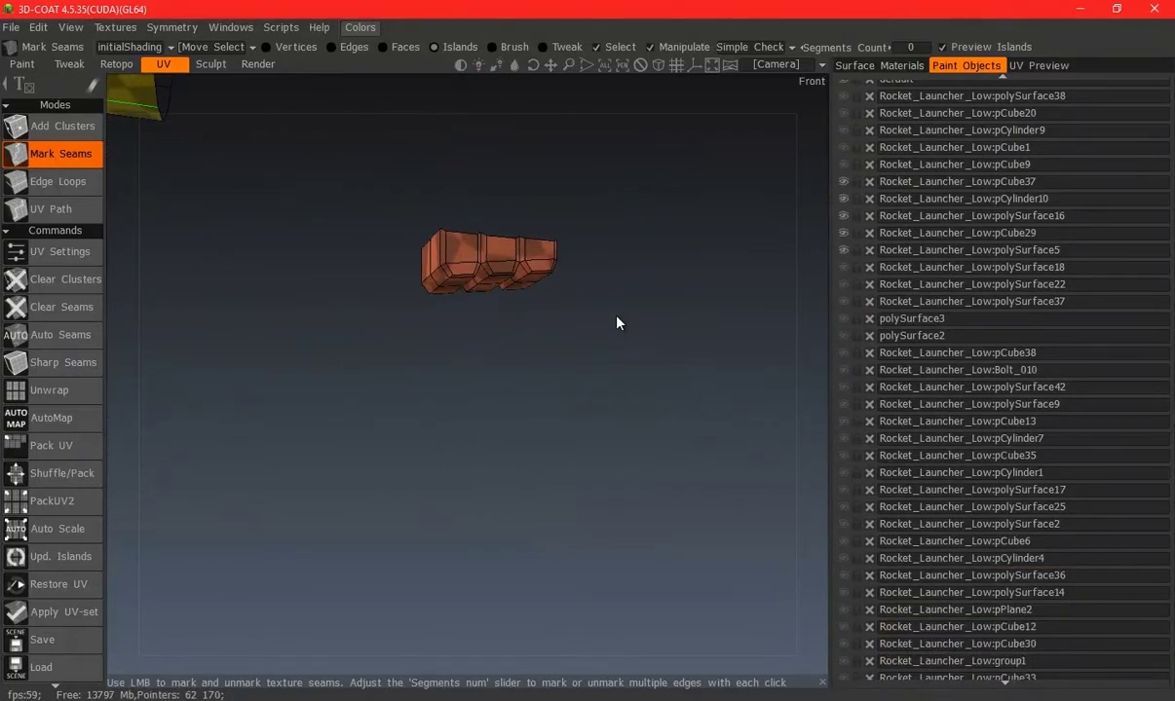
left_click(1060, 67)
mouse_move(406, 257)
left_mouse_down()
mouse_move(471, 205)
mouse_move(461, 338)
mouse_move(451, 289)
left_mouse_up()
scroll(449, 322, "up", 3)
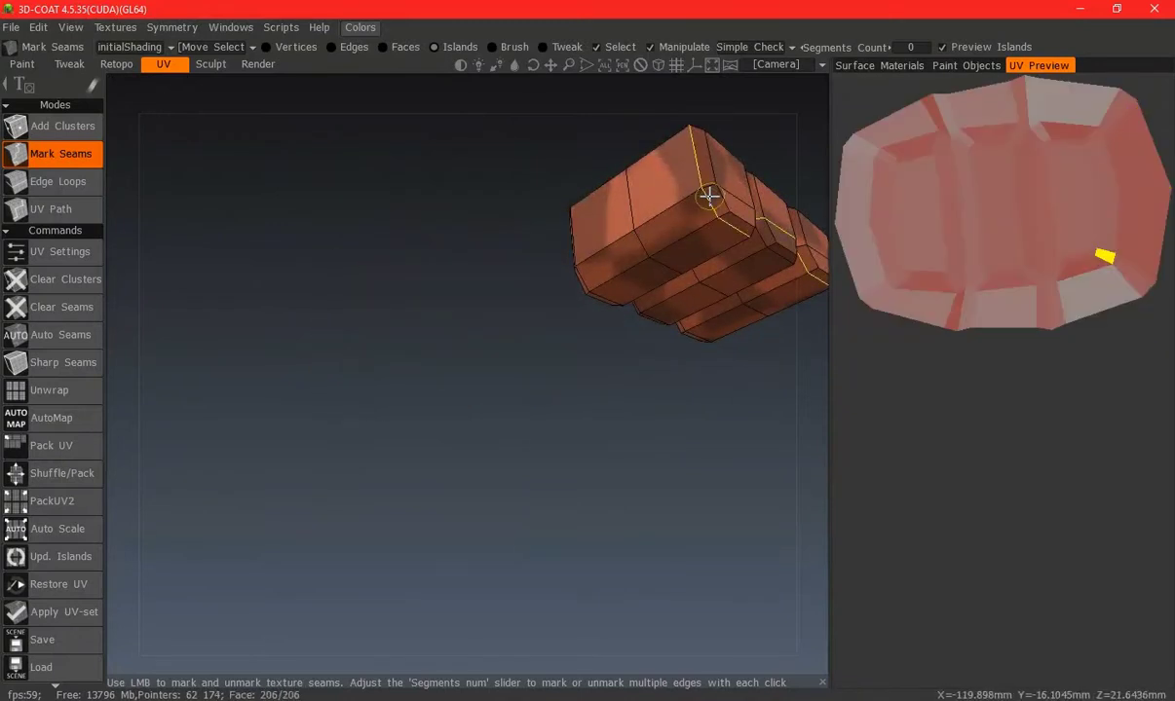
left_click_drag(742, 223, 532, 265)
scroll(406, 115, "up", 3)
scroll(467, 185, "down", 1)
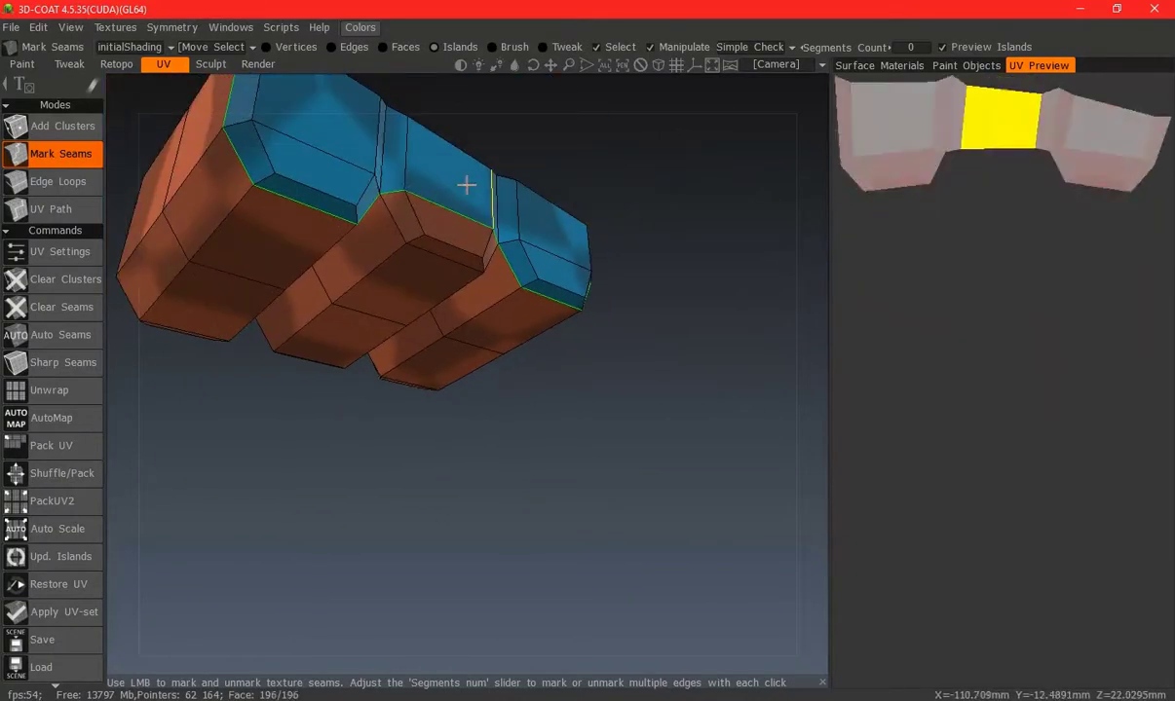
left_click(396, 197)
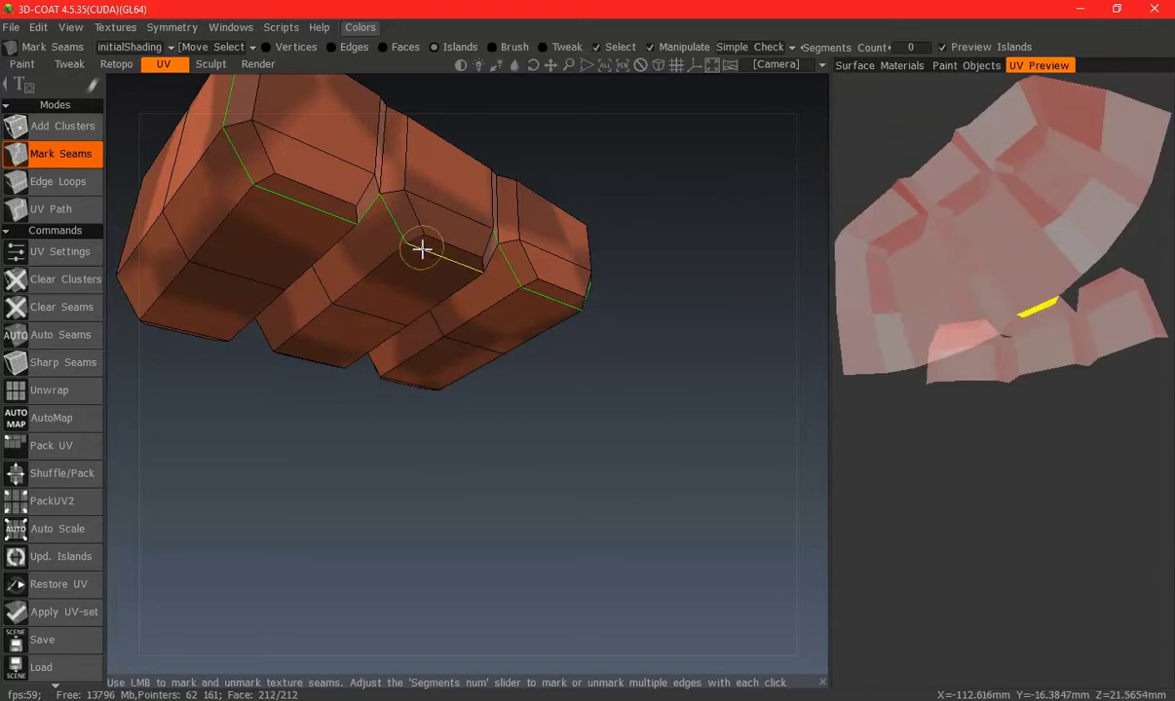
left_click(420, 248)
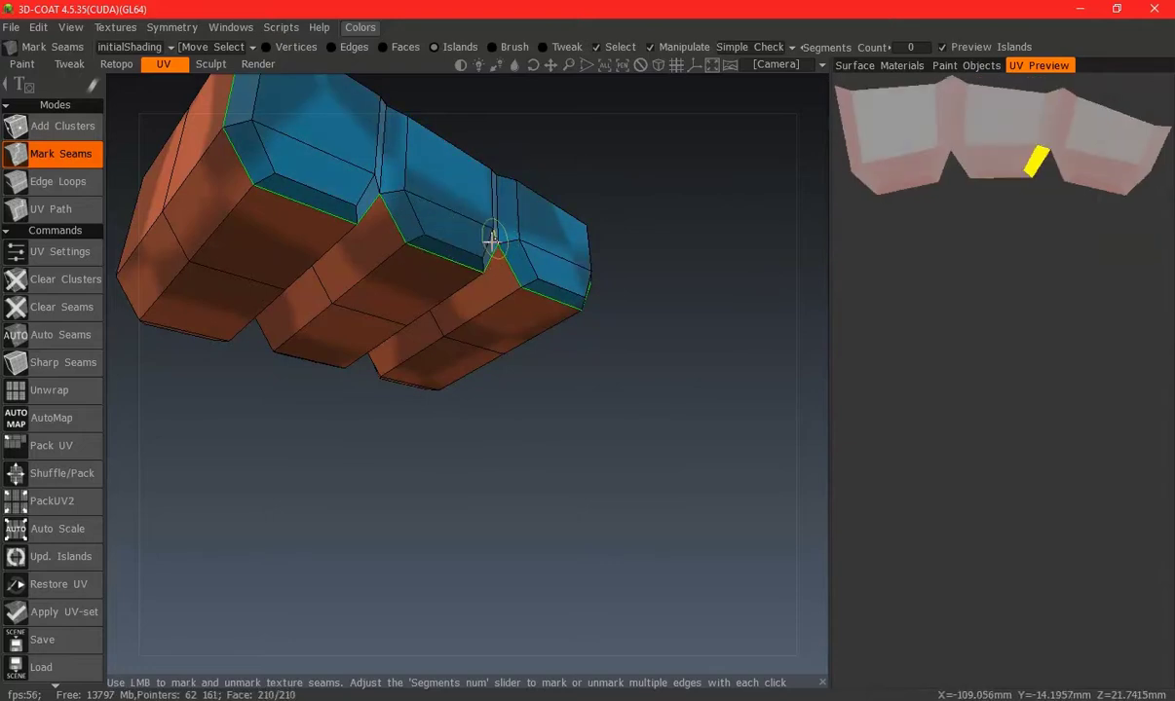
Unhide pCube9 in the Paint Objects list
left_click_drag(467, 232, 552, 218, "alt")
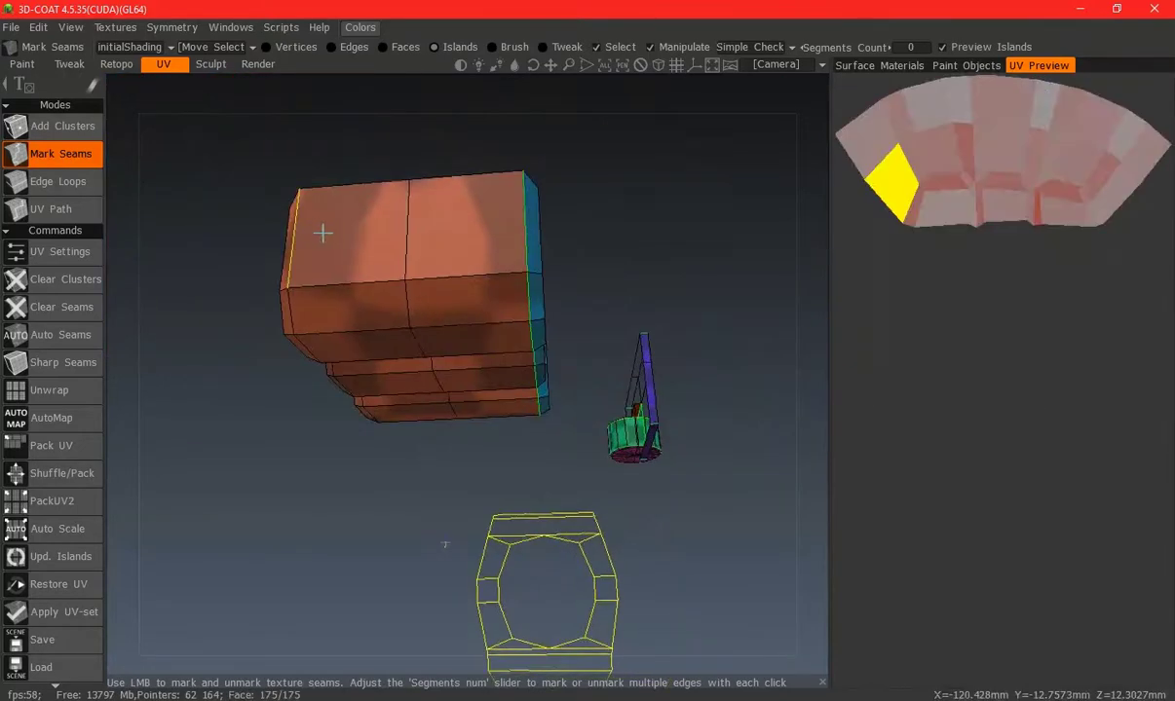
mouse_move(598, 150)
left_mouse_down("alt")
mouse_move(565, 263)
mouse_move(747, 242)
left_mouse_up("alt")
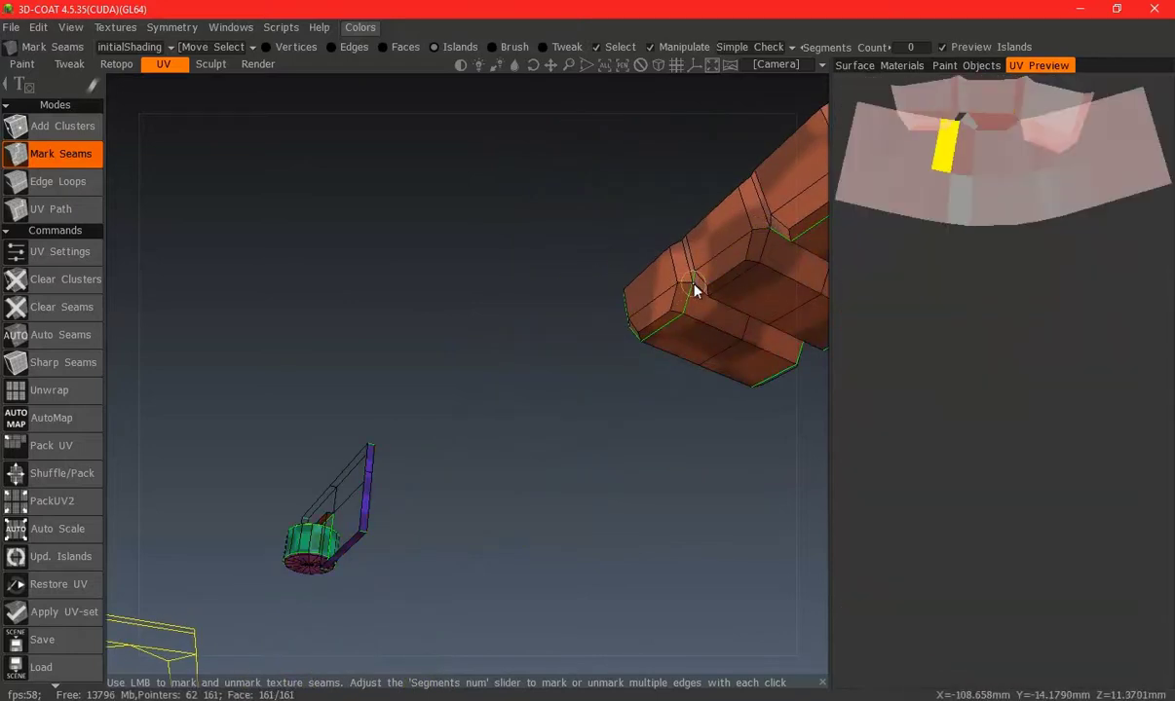
mouse_move(703, 292)
left_mouse_down("alt")
mouse_move(674, 263)
mouse_move(601, 241)
mouse_move(600, 342)
left_mouse_up("alt")
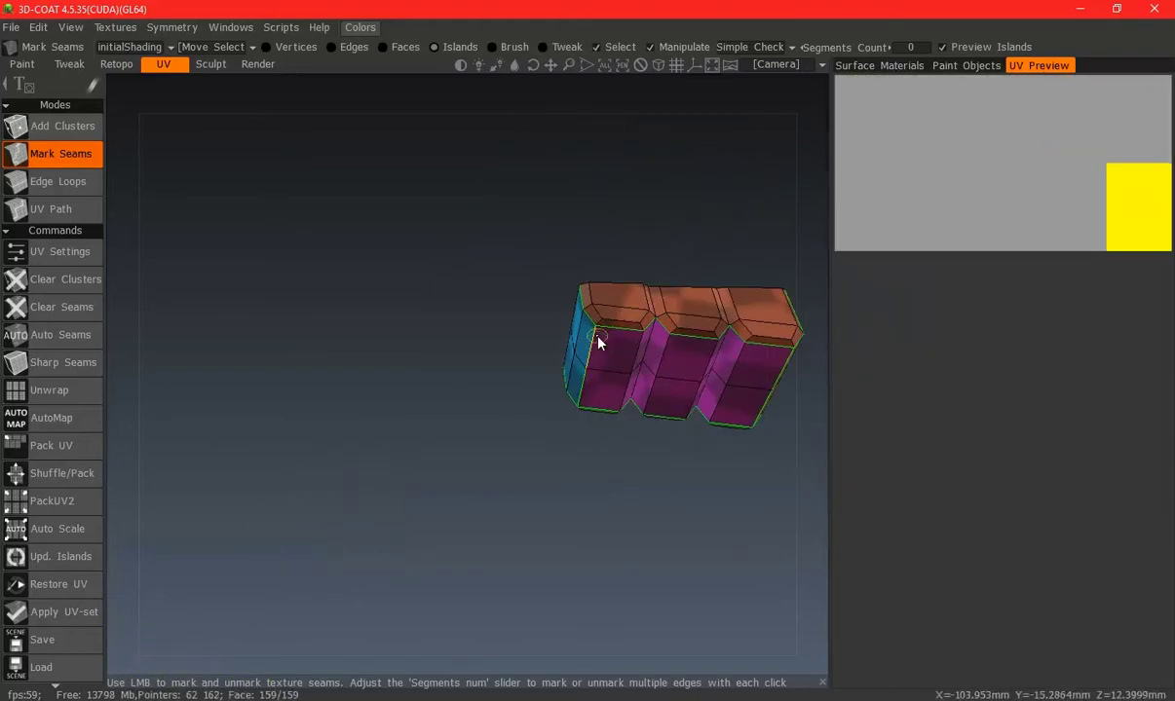
left_click(964, 65)
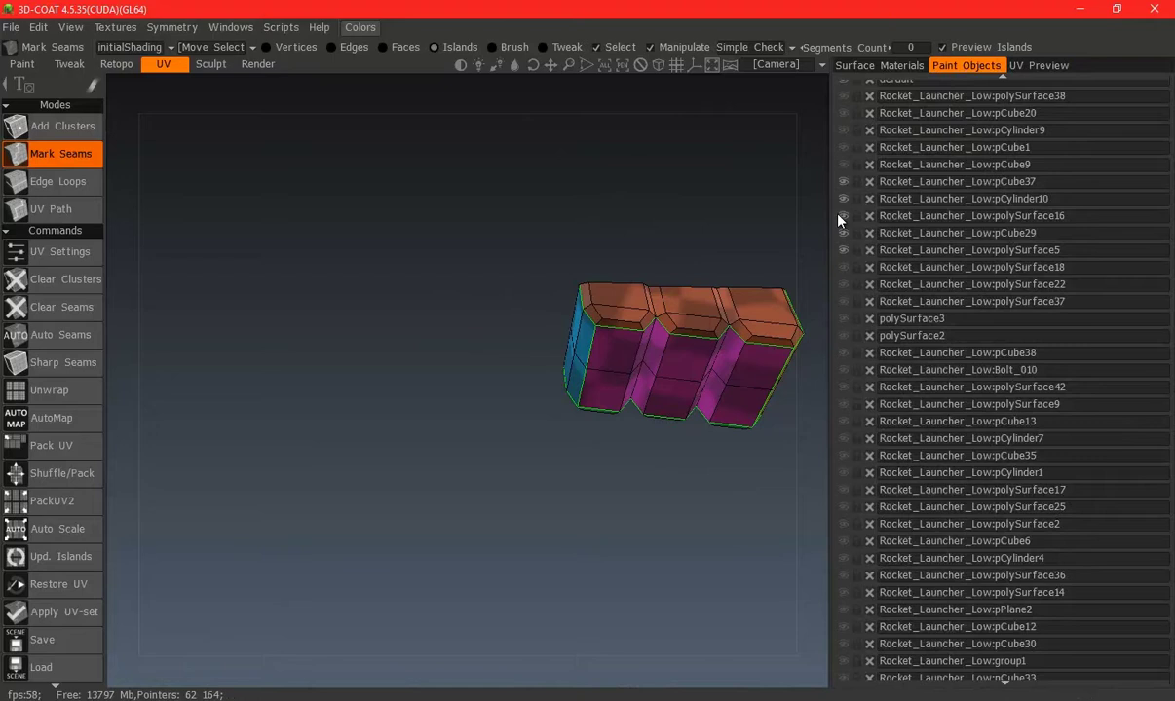
left_click(843, 164)
scroll(668, 170, "down", 3)
scroll(585, 166, "down", 3)
Mark seams along the red wall's edges, then zoom out to see all launcher parts
mouse_move(517, 416)
left_mouse_down("alt")
mouse_move(236, 365)
mouse_move(375, 344)
mouse_move(359, 332)
left_mouse_up("alt")
mouse_move(530, 363)
left_mouse_down("alt")
mouse_move(414, 357)
mouse_move(572, 433)
mouse_move(451, 349)
mouse_move(514, 424)
mouse_move(466, 388)
left_mouse_up("alt")
left_click(1027, 65)
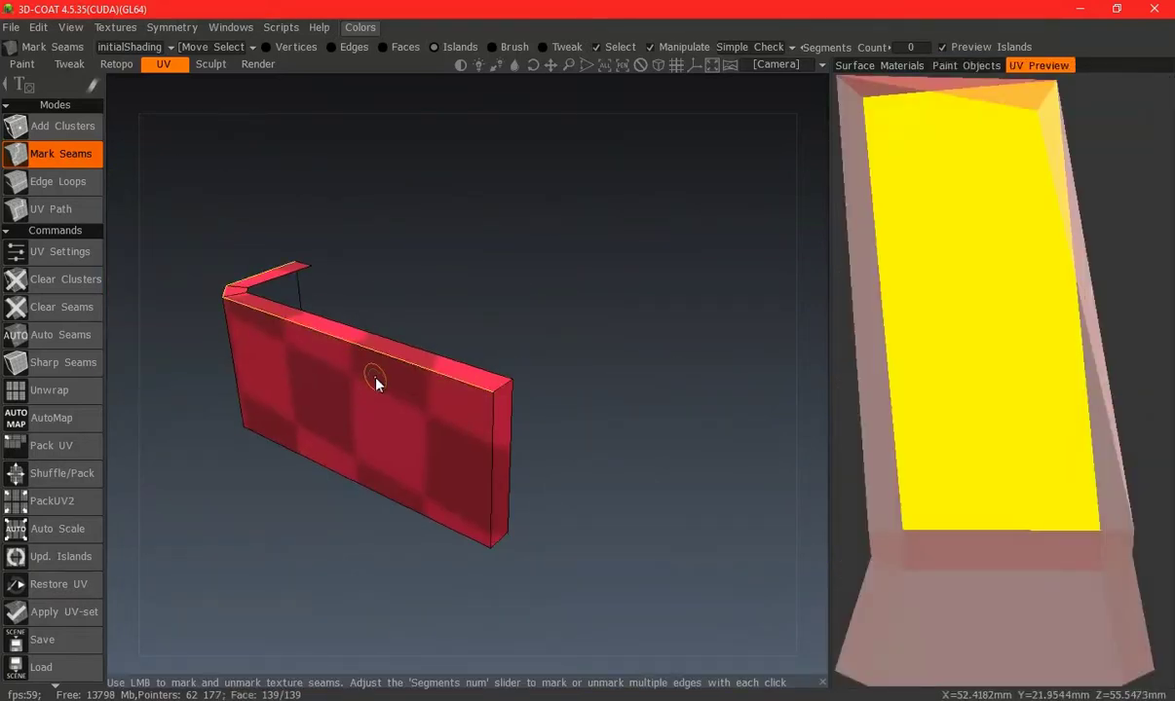
left_click(490, 409)
mouse_move(306, 370)
left_mouse_down("alt")
mouse_move(426, 334)
mouse_move(549, 204)
mouse_move(309, 401)
mouse_move(460, 315)
mouse_move(474, 152)
mouse_move(256, 373)
left_mouse_up("alt")
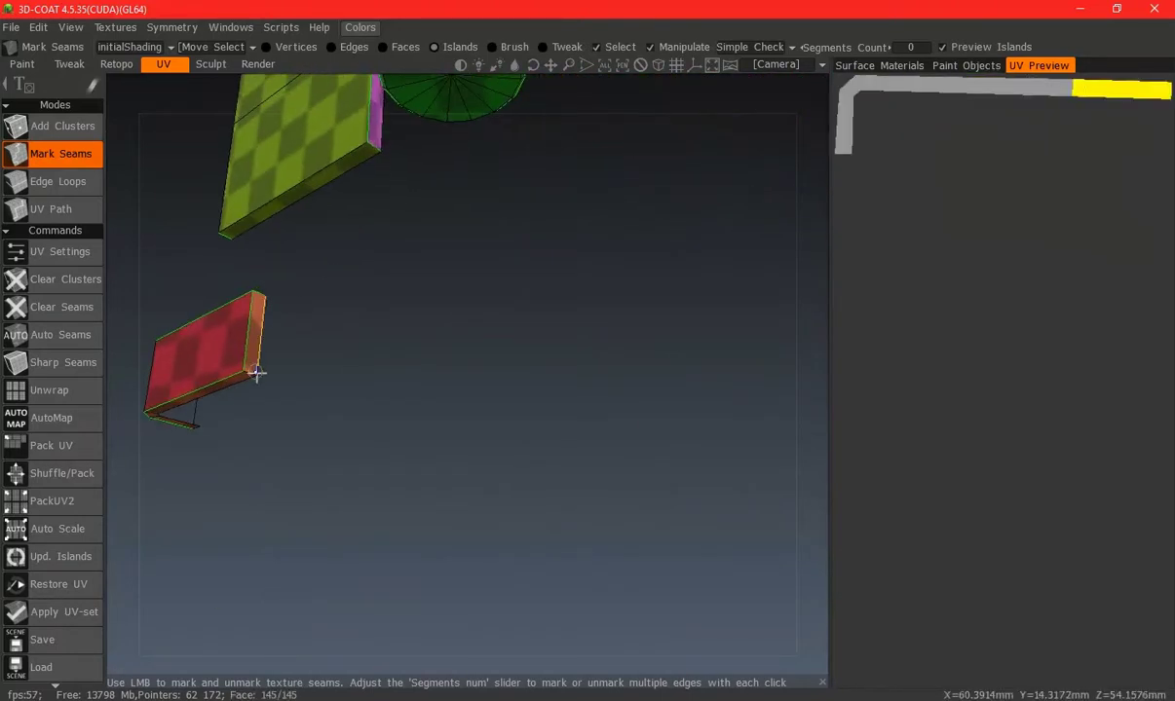
left_click(965, 65)
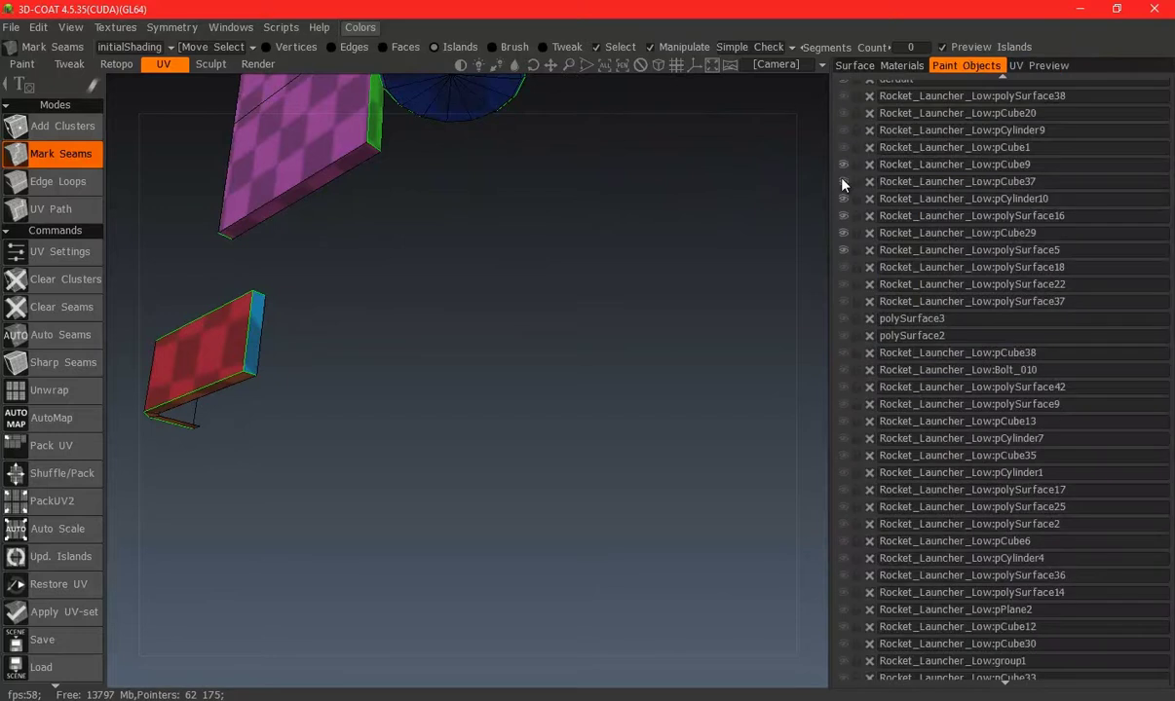
mouse_move(470, 236)
left_mouse_down("alt")
mouse_move(498, 334)
mouse_move(538, 263)
mouse_move(596, 278)
left_mouse_up("alt")
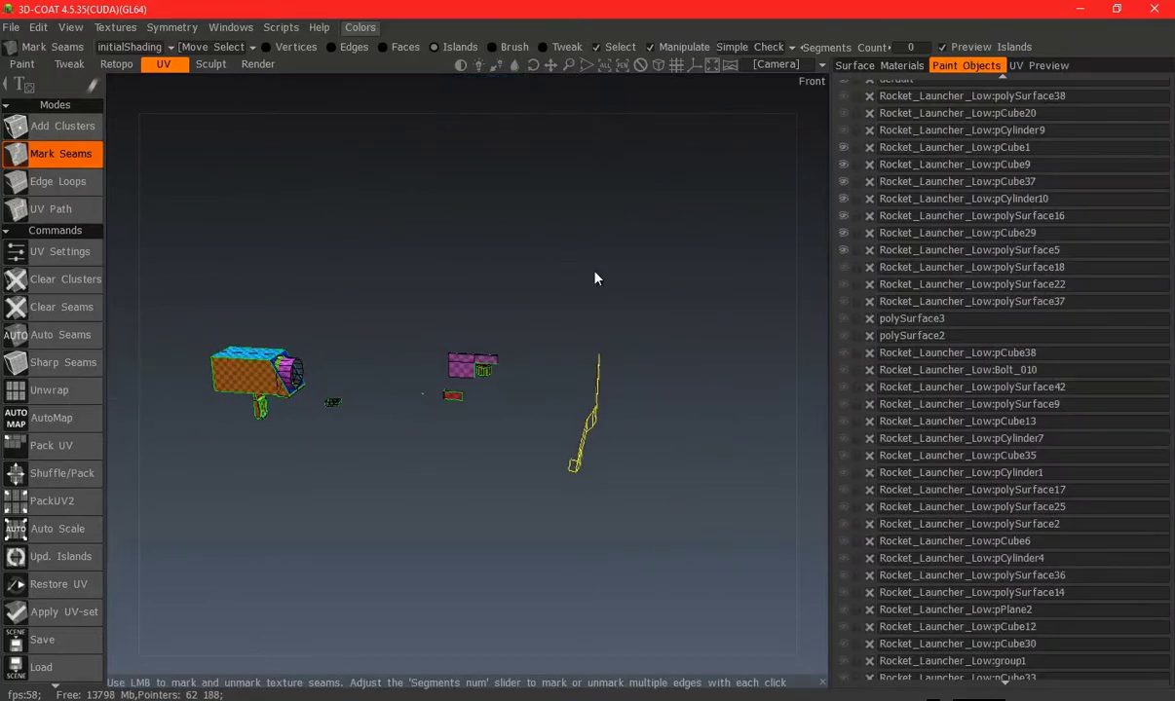
Unhide pCube20 and polySurface38 and show the UV layout preview
left_click(843, 114)
left_click(843, 100)
mouse_move(698, 206)
left_mouse_down()
mouse_move(545, 278)
mouse_move(800, 148)
left_mouse_up()
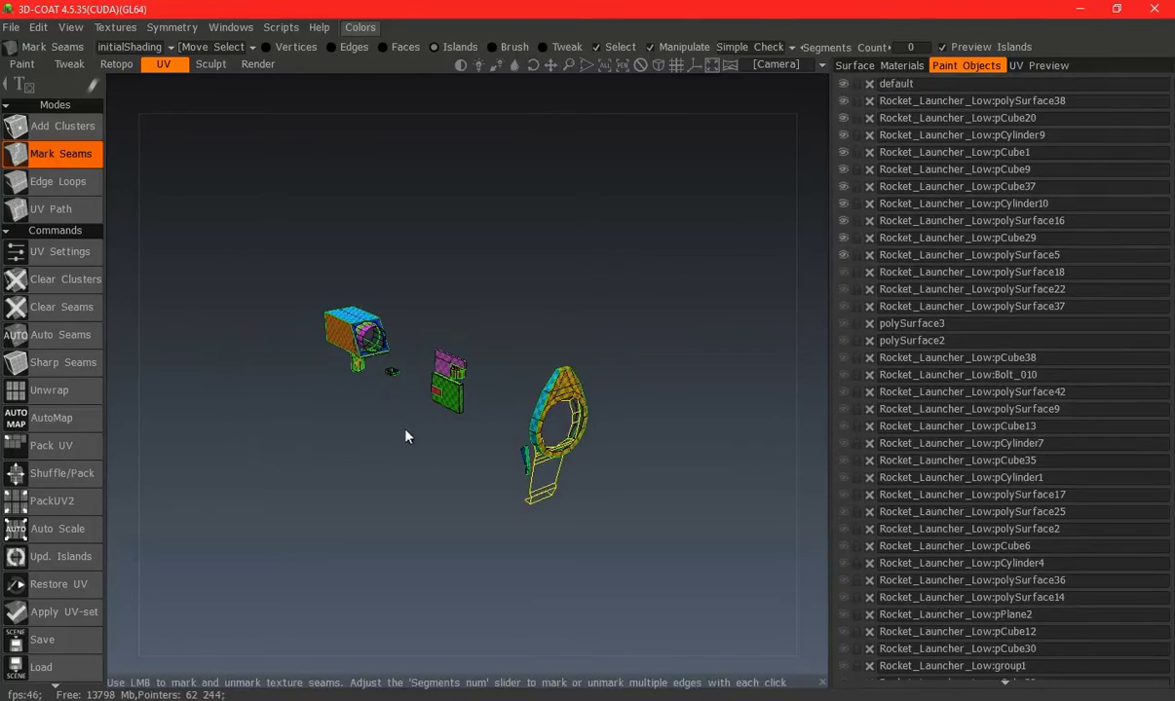
scroll(406, 436, "up", 1)
scroll(454, 475, "up", 4)
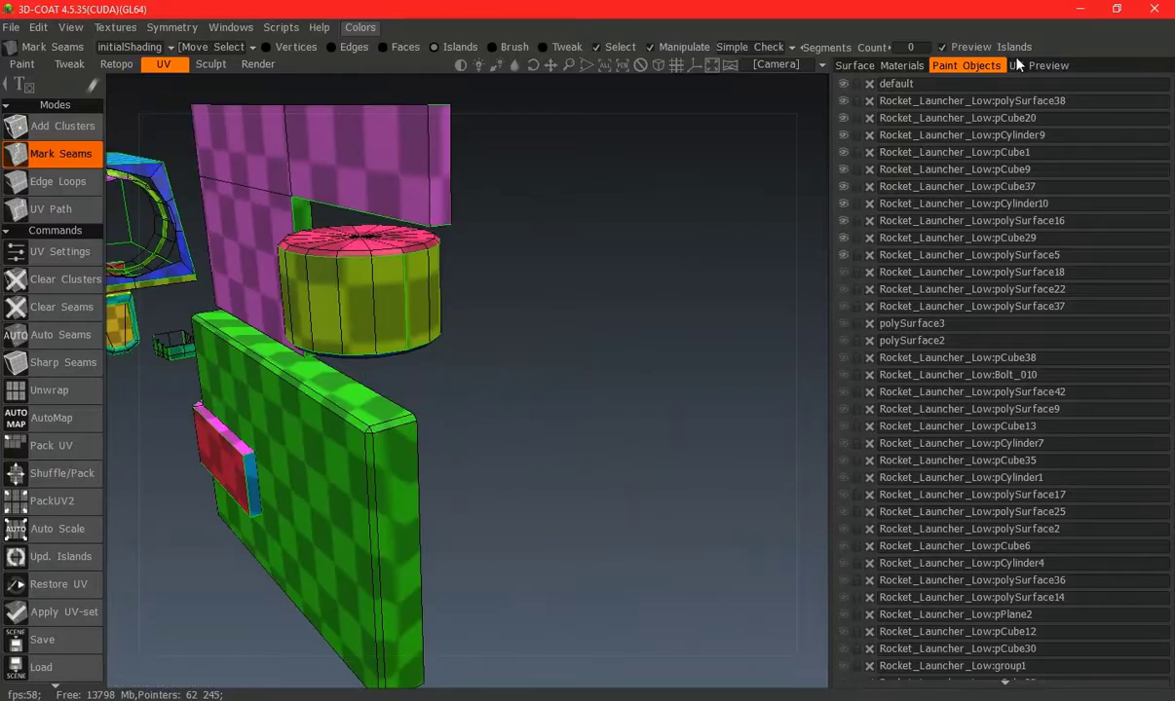
left_click(367, 450)
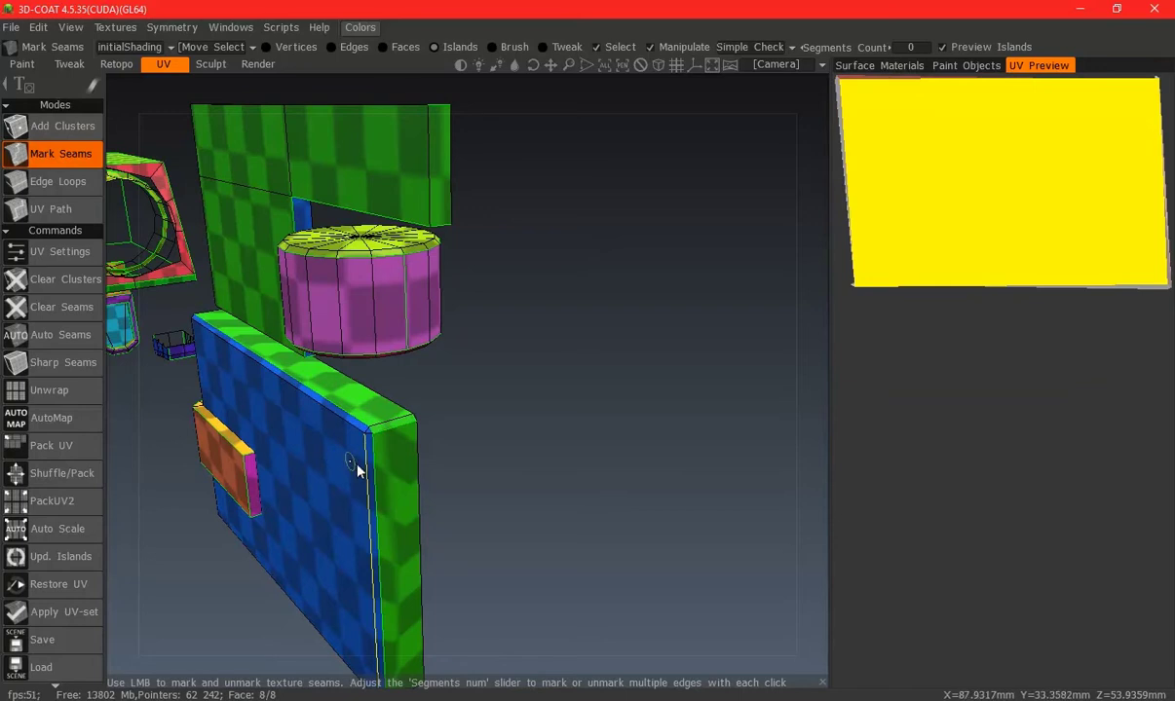
Mark seams along the board's top, left and bottom edges to separate its blue front
scroll(356, 470, "up", 5)
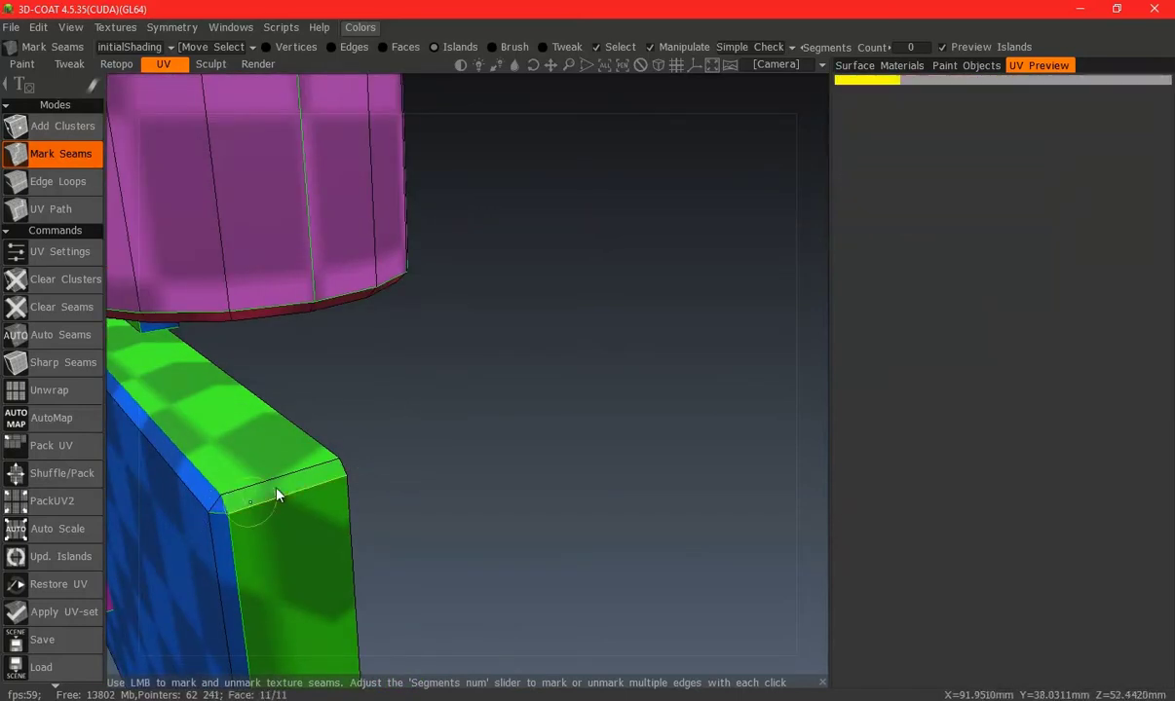
middle_click_drag(277, 496, 524, 433)
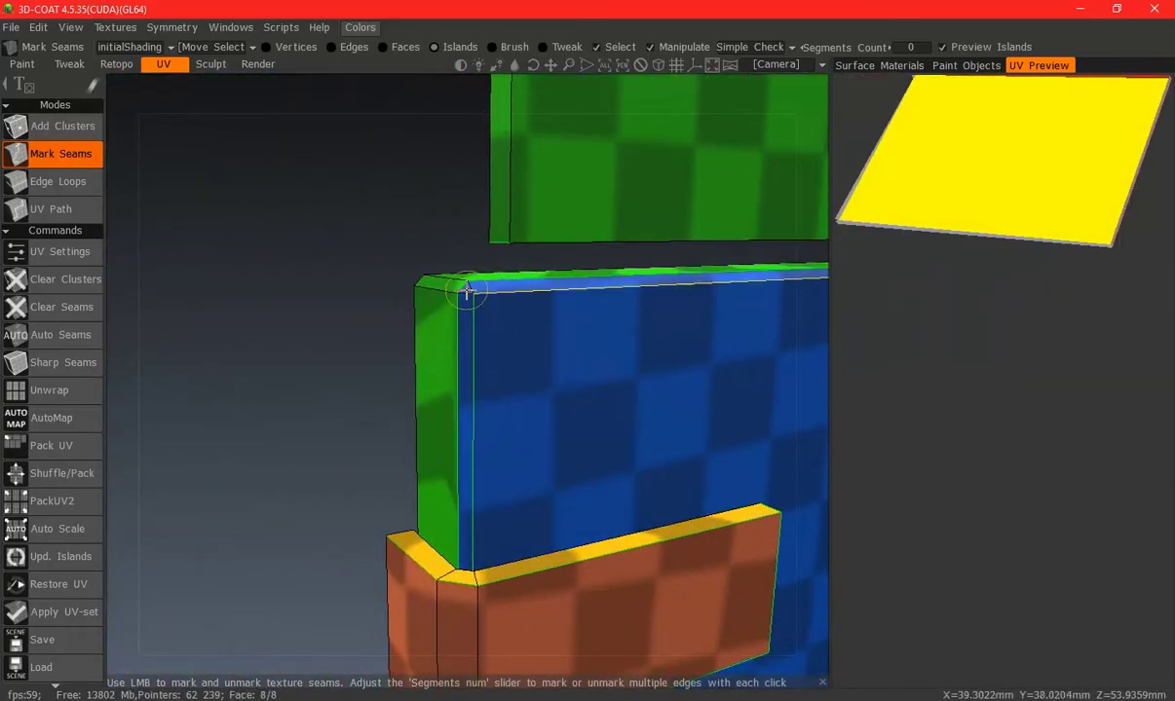
left_click(467, 290)
left_click(465, 298)
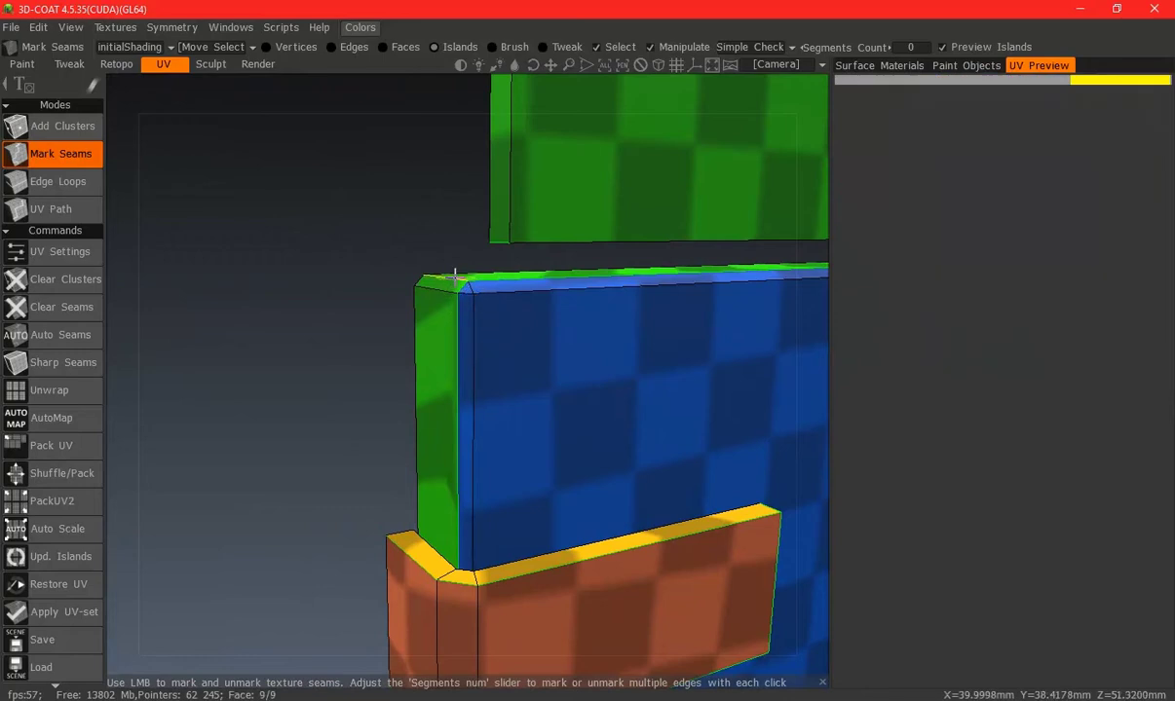
left_click(460, 290)
middle_click_drag(569, 442, 514, 349)
left_click(243, 451)
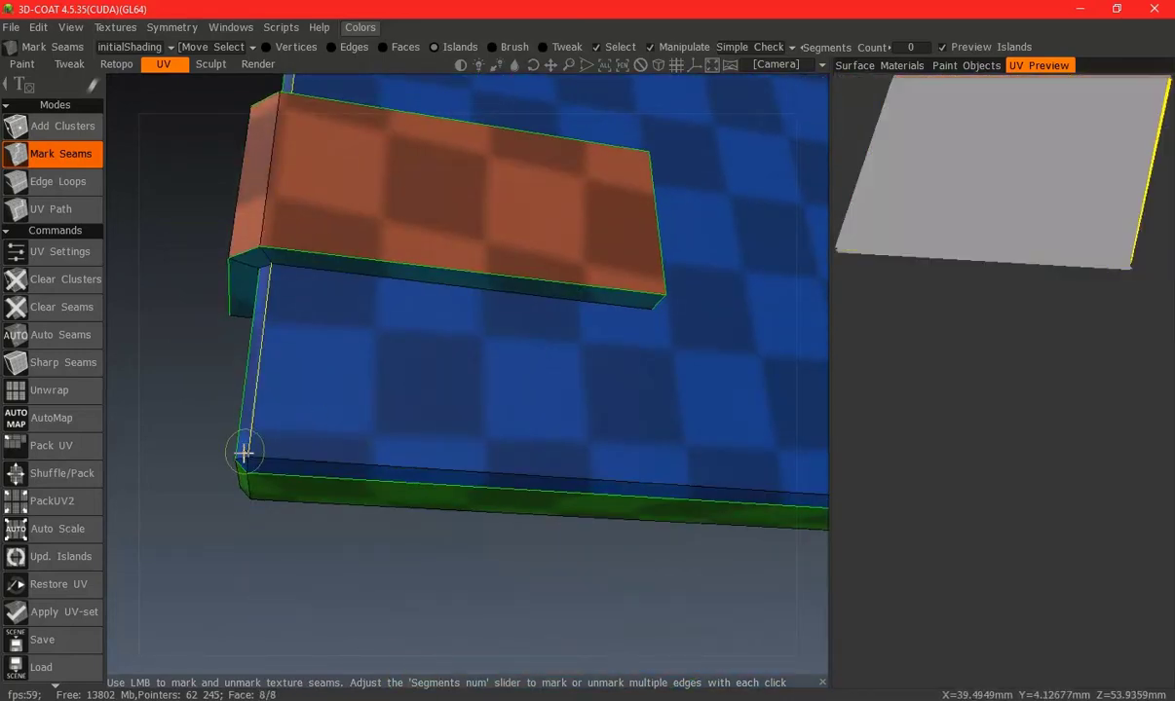
mouse_move(243, 451)
middle_mouse_down()
mouse_move(393, 419)
mouse_move(513, 534)
middle_mouse_up()
left_click(513, 534)
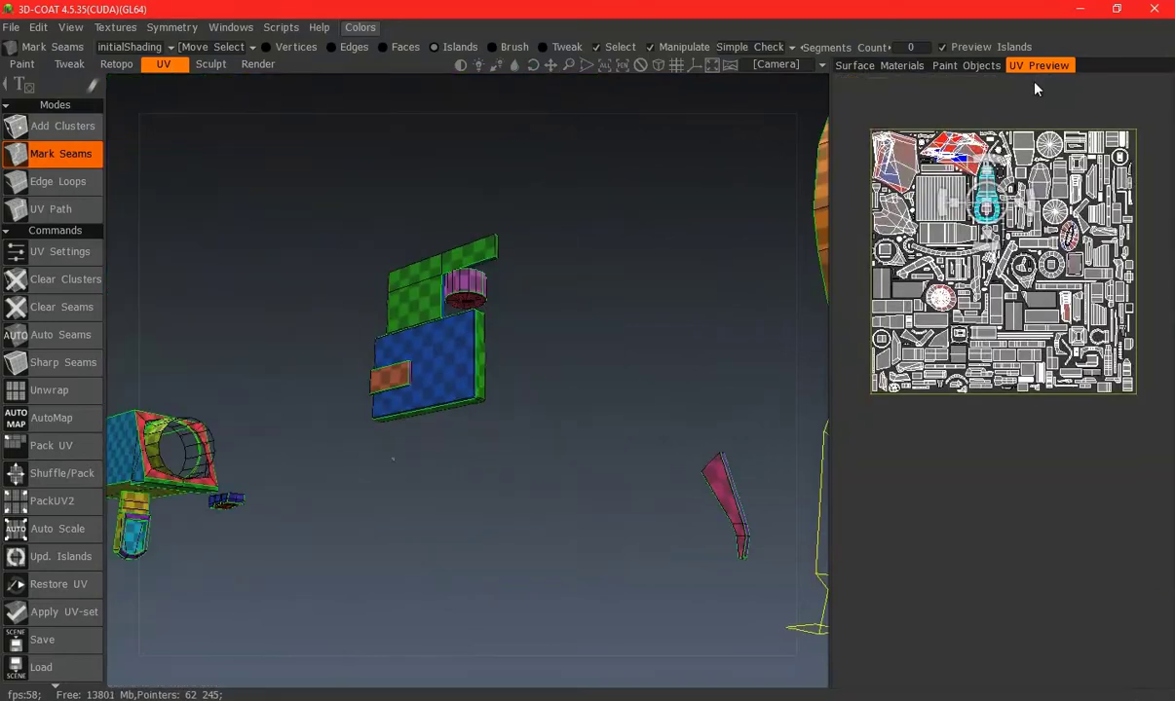
Unhide polySurface18, polySurface22, polySurface37, polySurface3 and pCylinder1
left_click(965, 65)
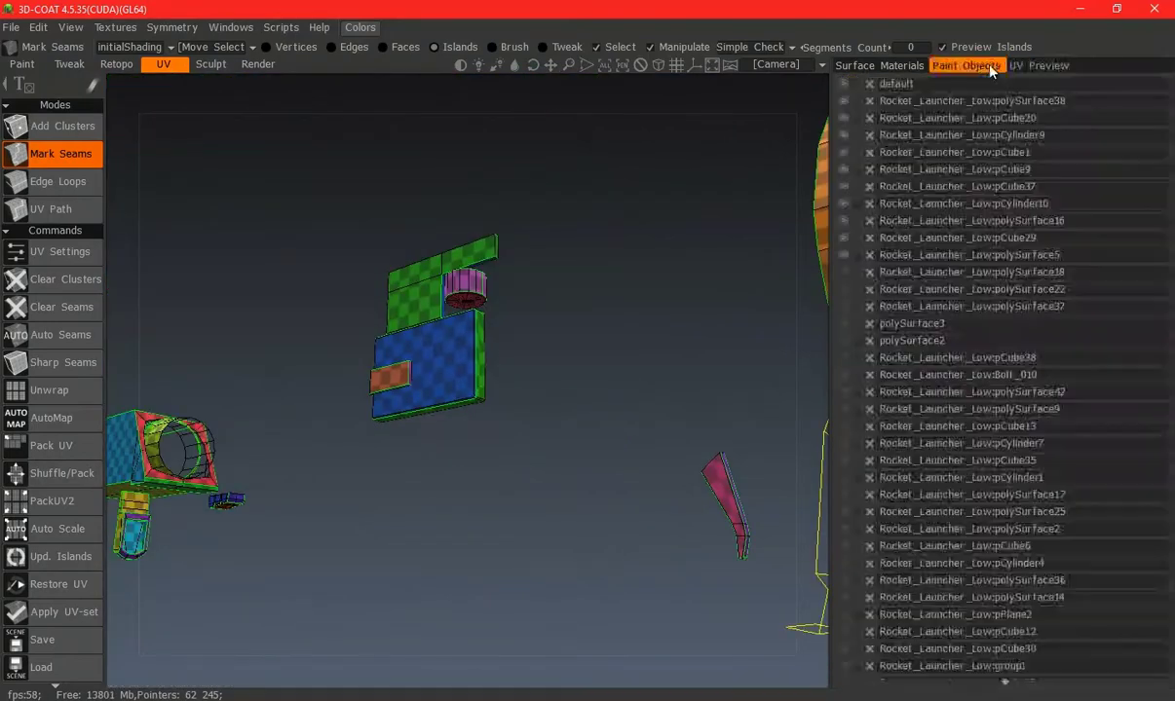
mouse_move(846, 294)
left_mouse_down()
mouse_move(845, 273)
mouse_move(845, 369)
left_mouse_up()
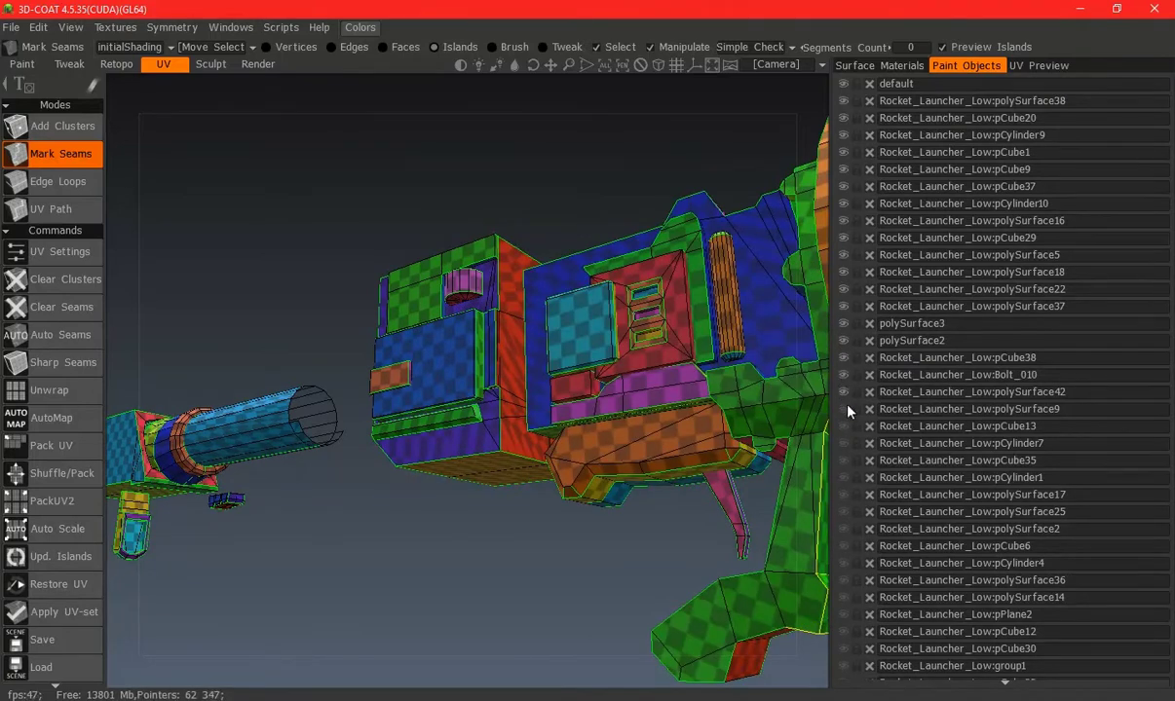
left_click_drag(843, 463, 847, 574)
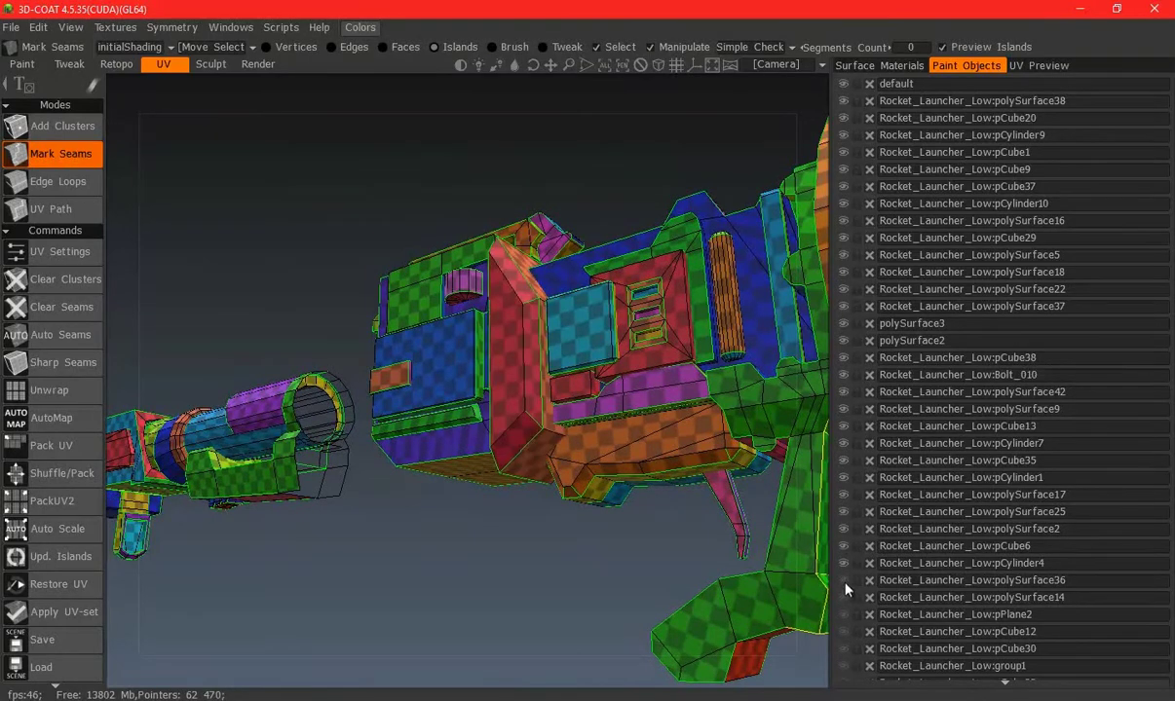
left_click_drag(846, 624, 844, 638)
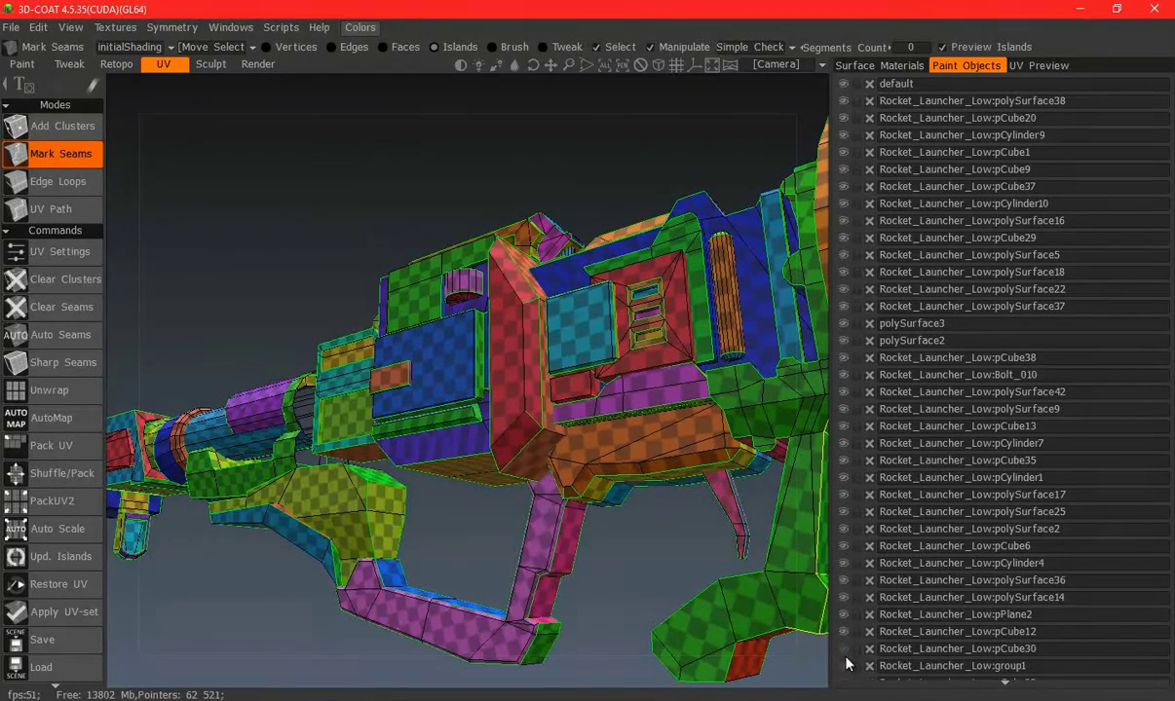
Unhide pCube33, pCube7 and pCylinder3, then show the UV layout preview
scroll(843, 629, "down", 3)
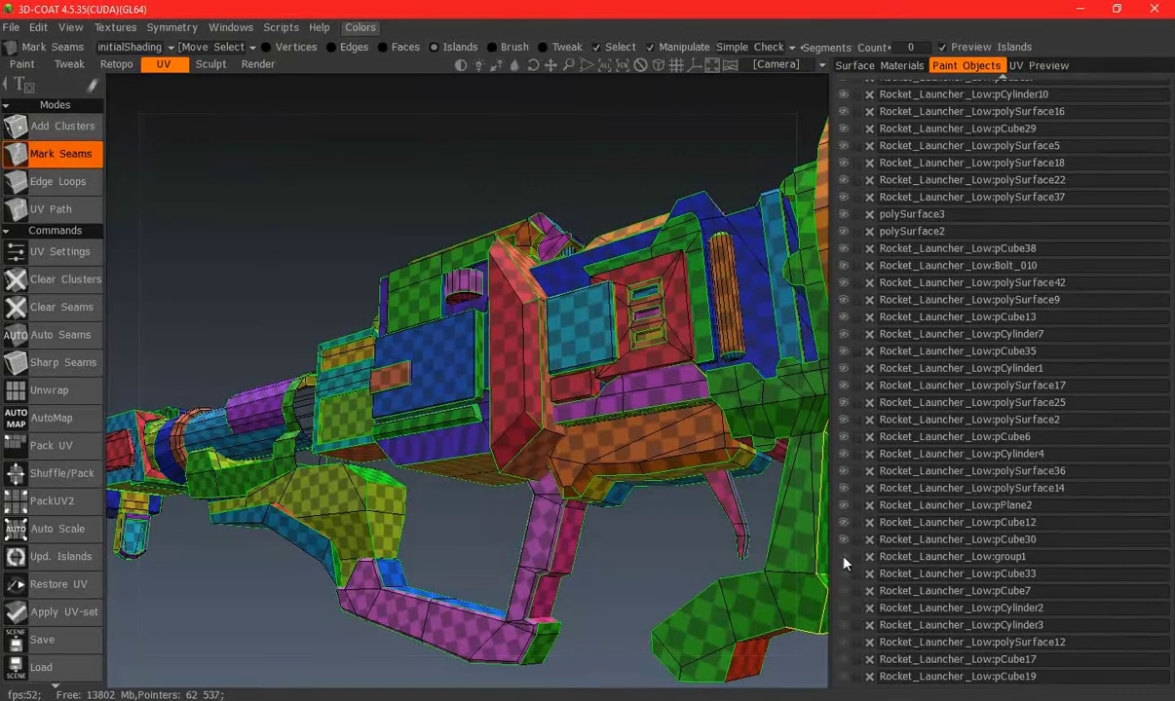
left_click_drag(843, 575, 844, 611)
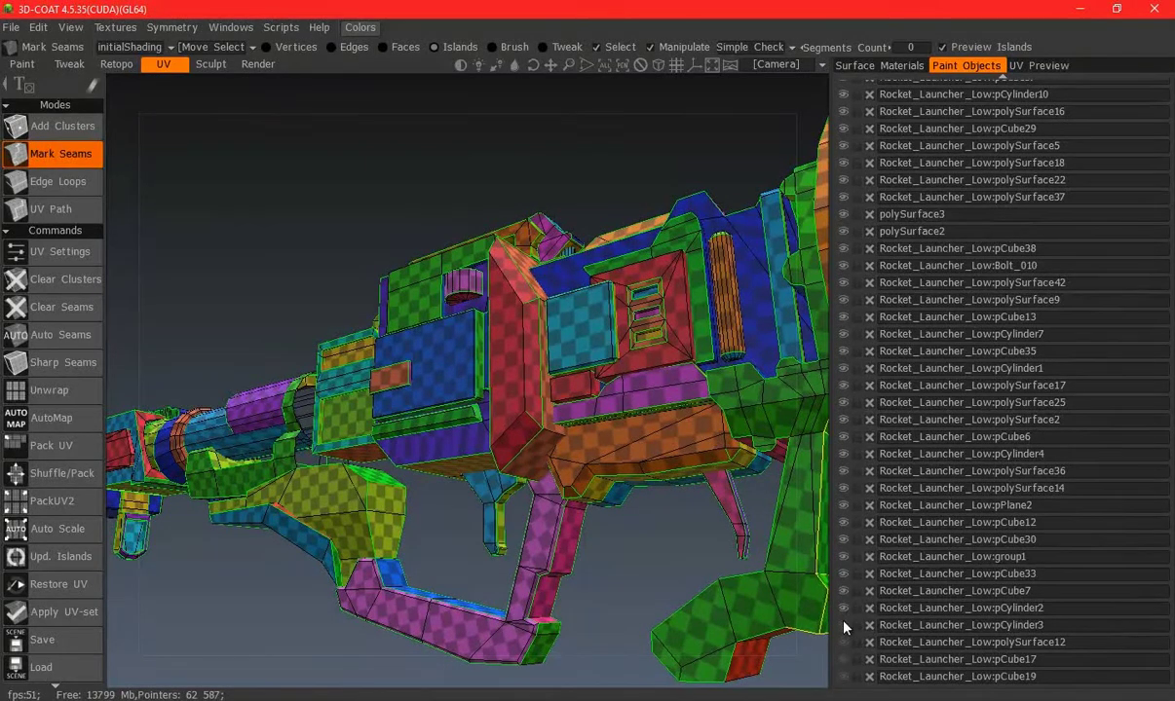
left_click(844, 626)
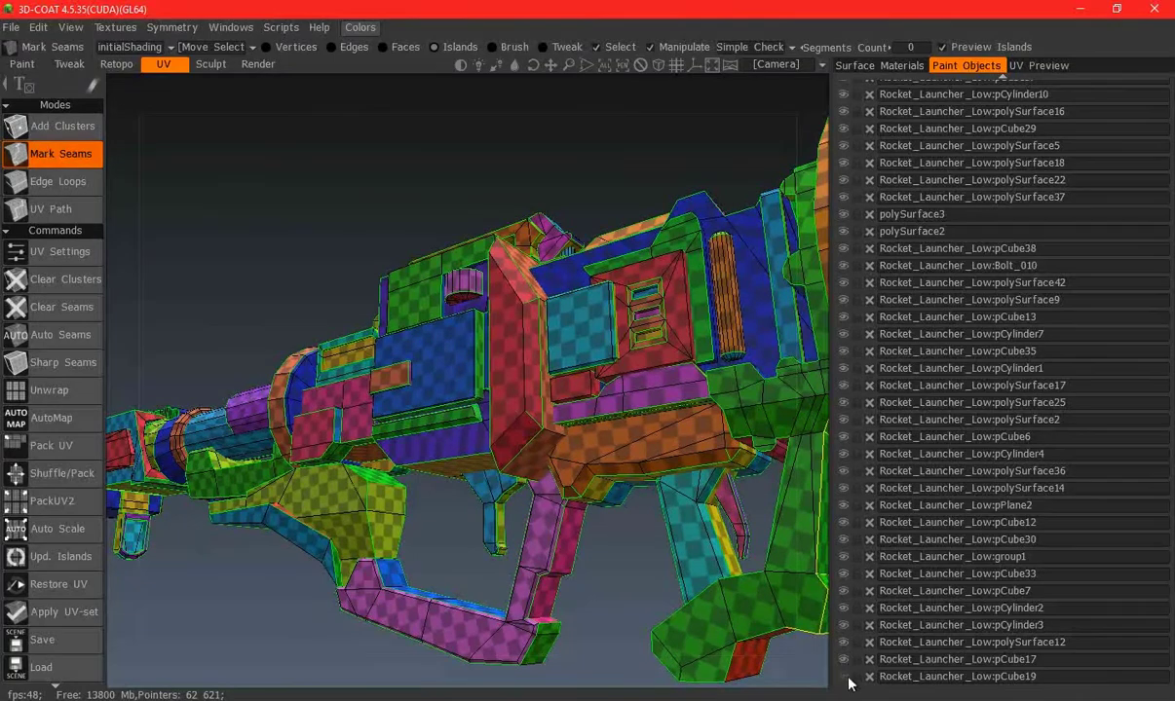
scroll(585, 467, "down", 4)
scroll(687, 479, "down", 3)
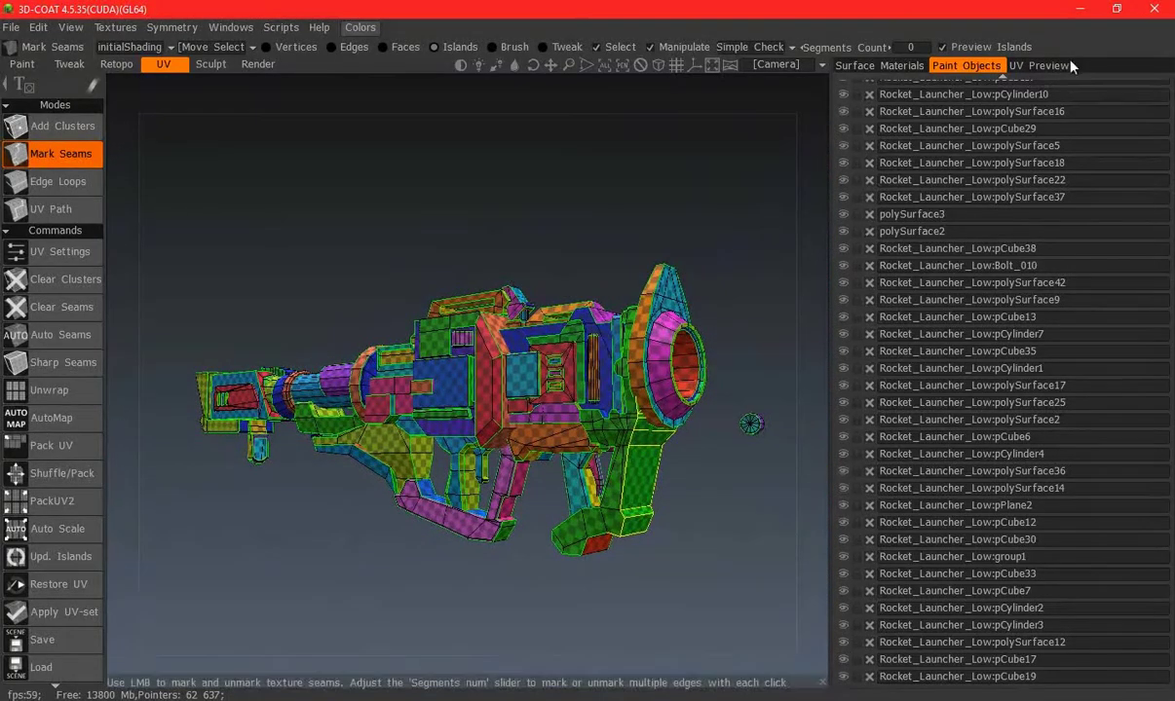
left_click(1034, 65)
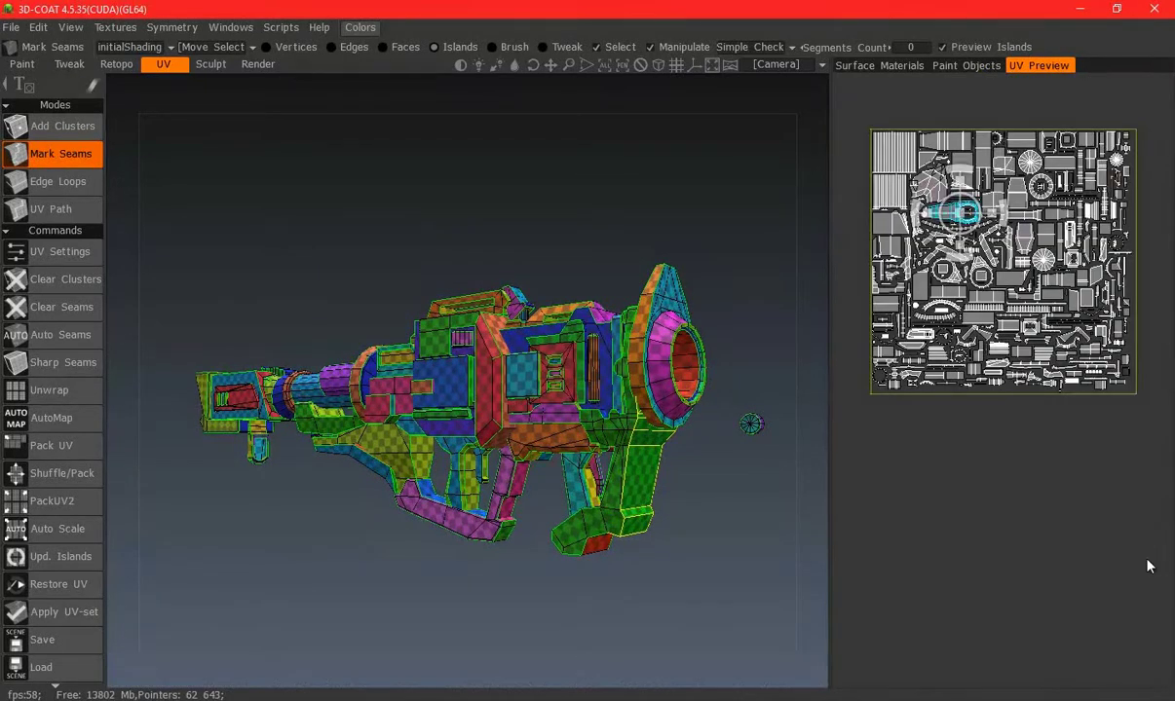
Locate the picked UV island on the launcher model
scroll(1079, 217, "up", 3)
scroll(967, 335, "up", 2)
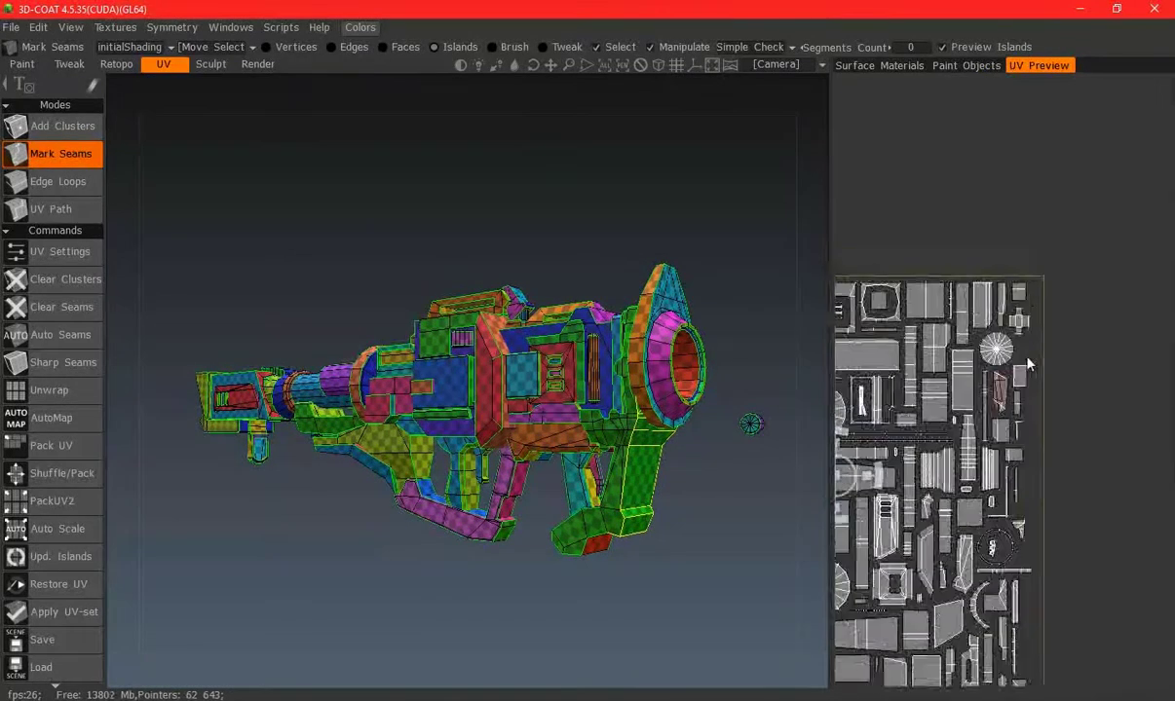
left_click(998, 431)
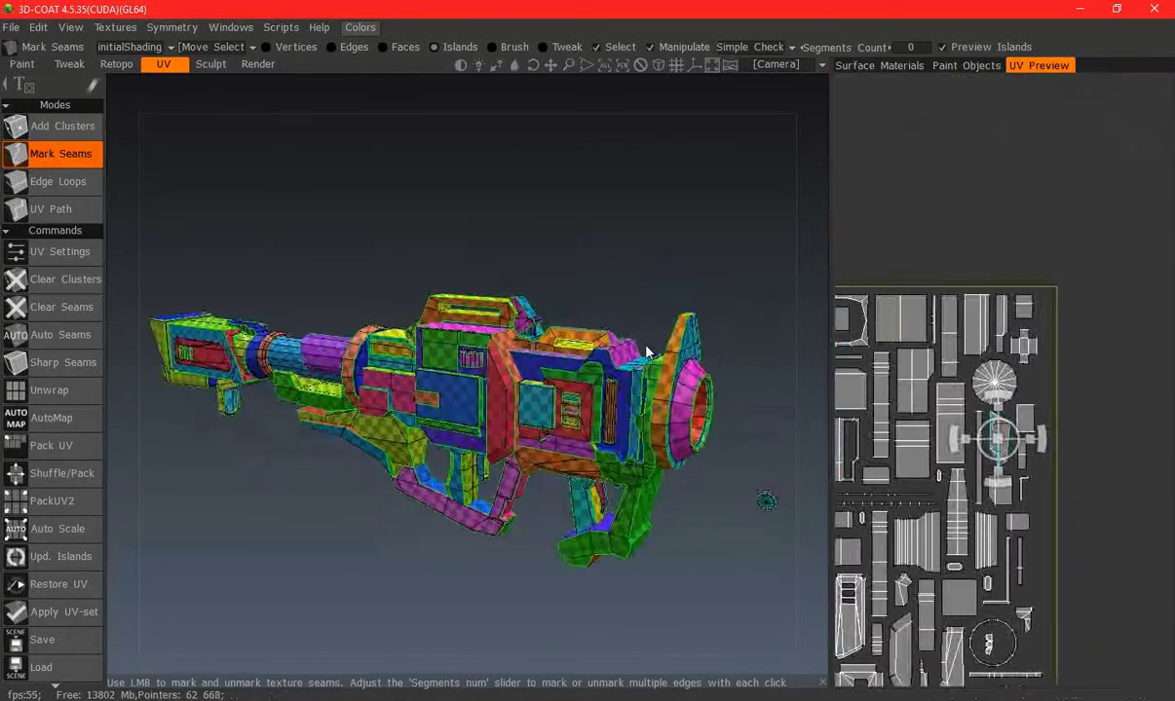
scroll(677, 304, "up", 2)
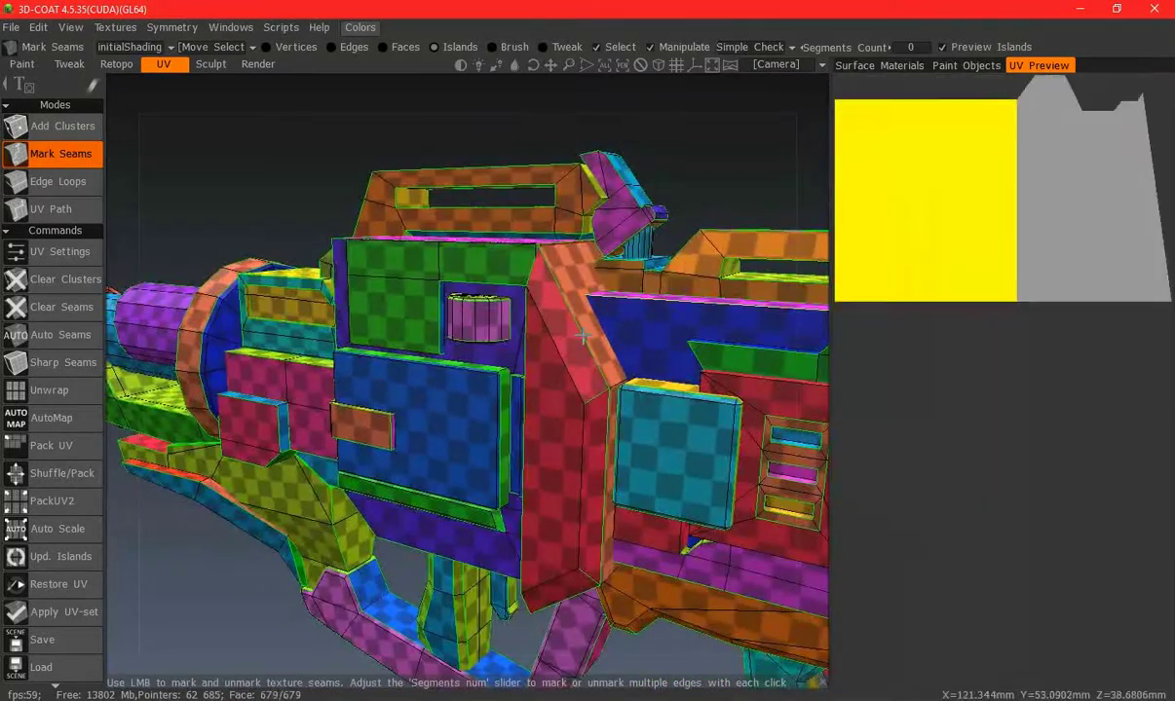
scroll(700, 292, "up", 1)
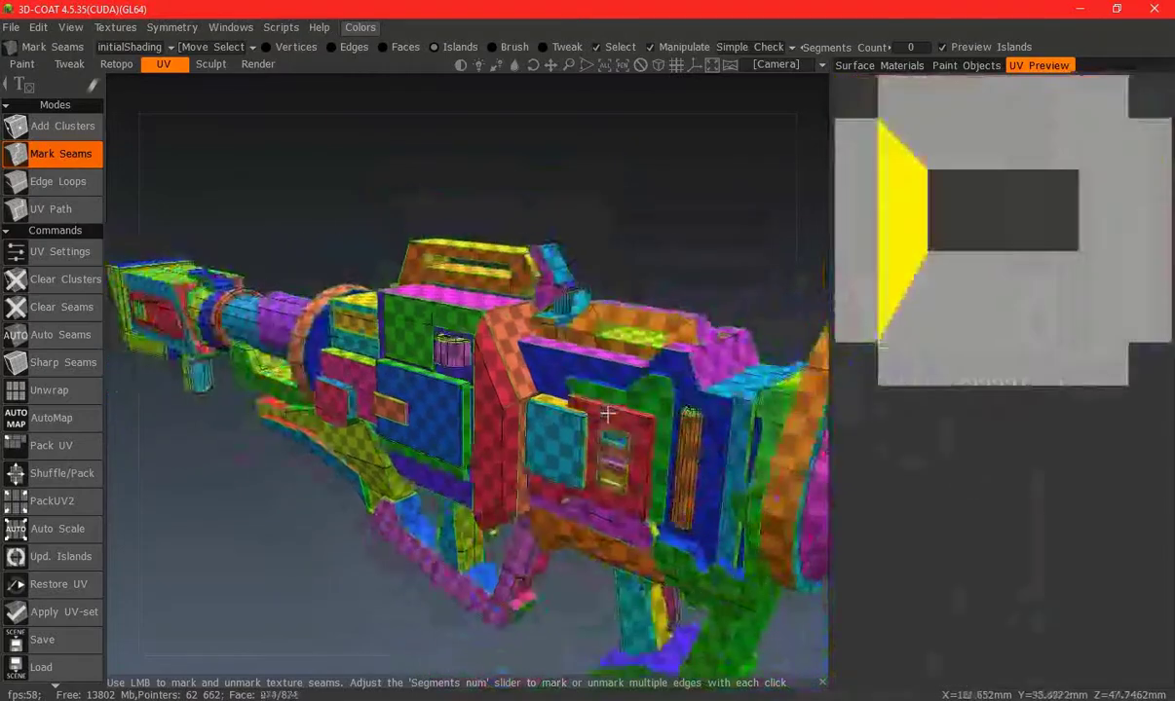
scroll(1008, 424, "up", 3)
scroll(1008, 423, "down", 2)
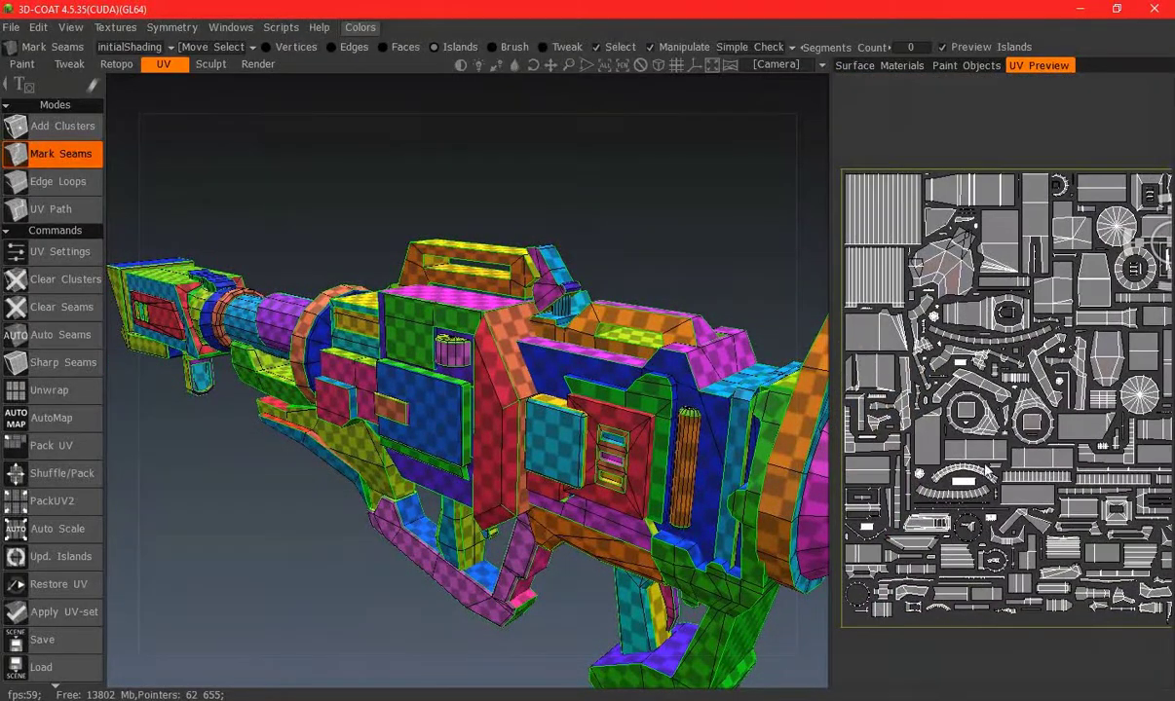
scroll(989, 421, "down", 1)
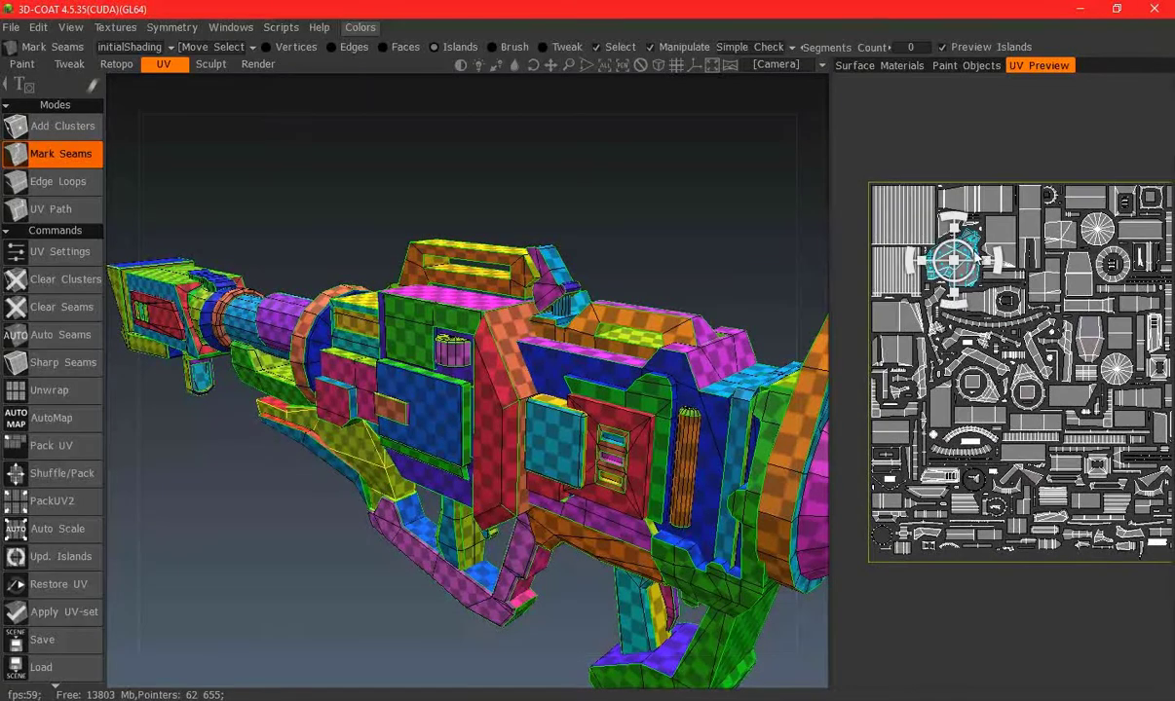
Mark three new seams on the yellow grip piece and re-unwrap the UVs
mouse_move(432, 446)
middle_mouse_down()
mouse_move(452, 500)
mouse_move(611, 472)
mouse_move(724, 367)
mouse_move(537, 394)
mouse_move(503, 359)
middle_mouse_up()
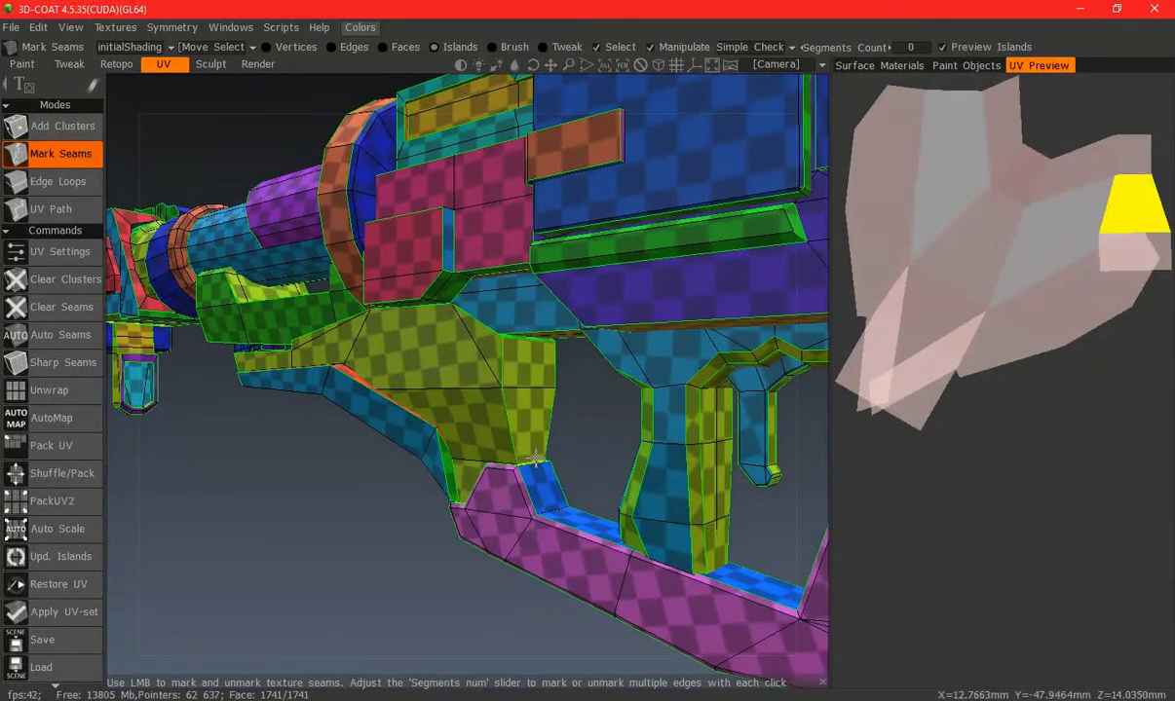
left_click(503, 362)
left_click(430, 382)
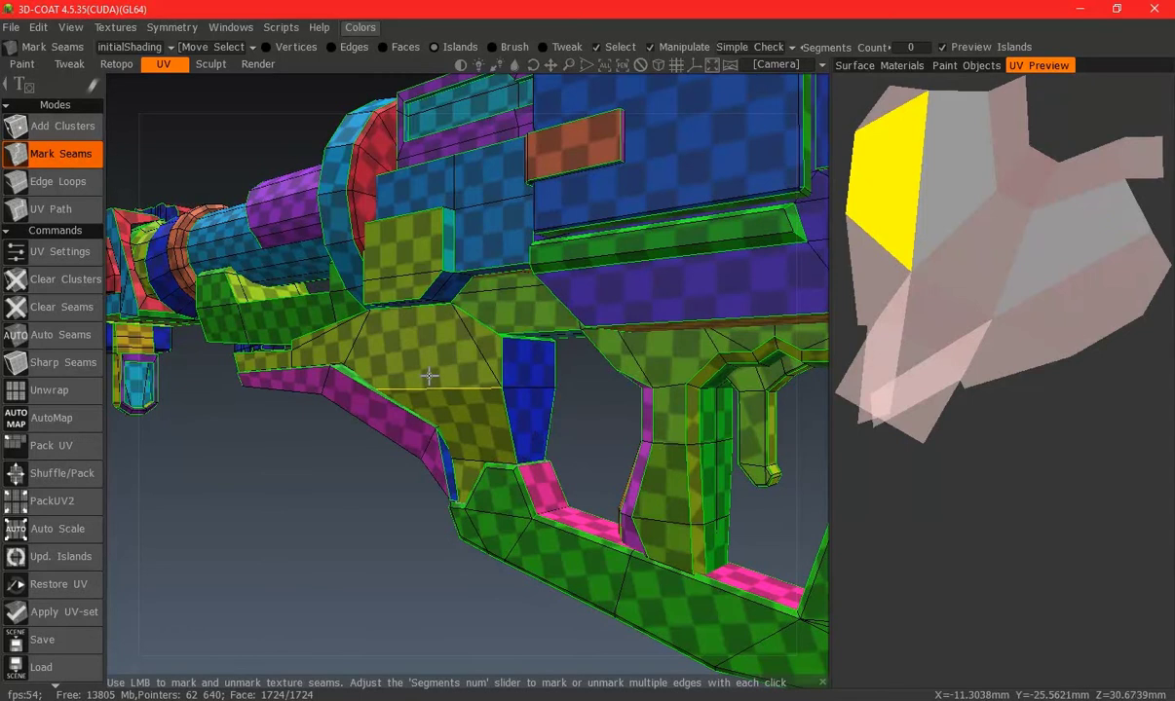
left_click(428, 376)
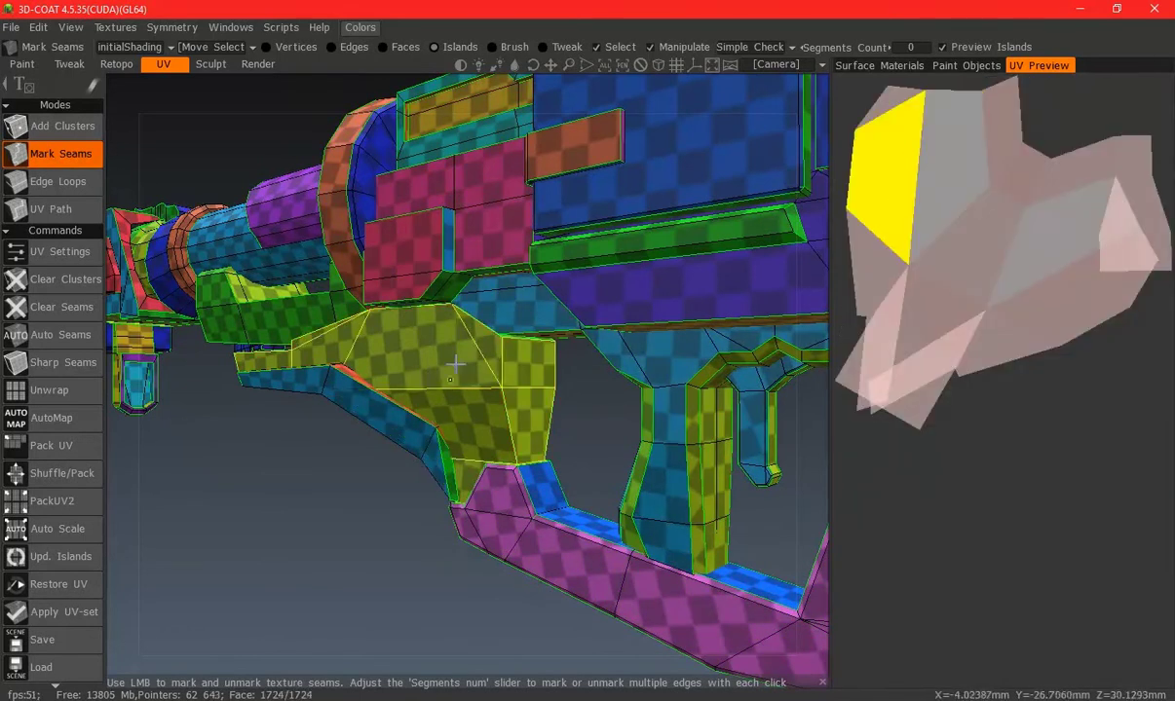
left_click(66, 399)
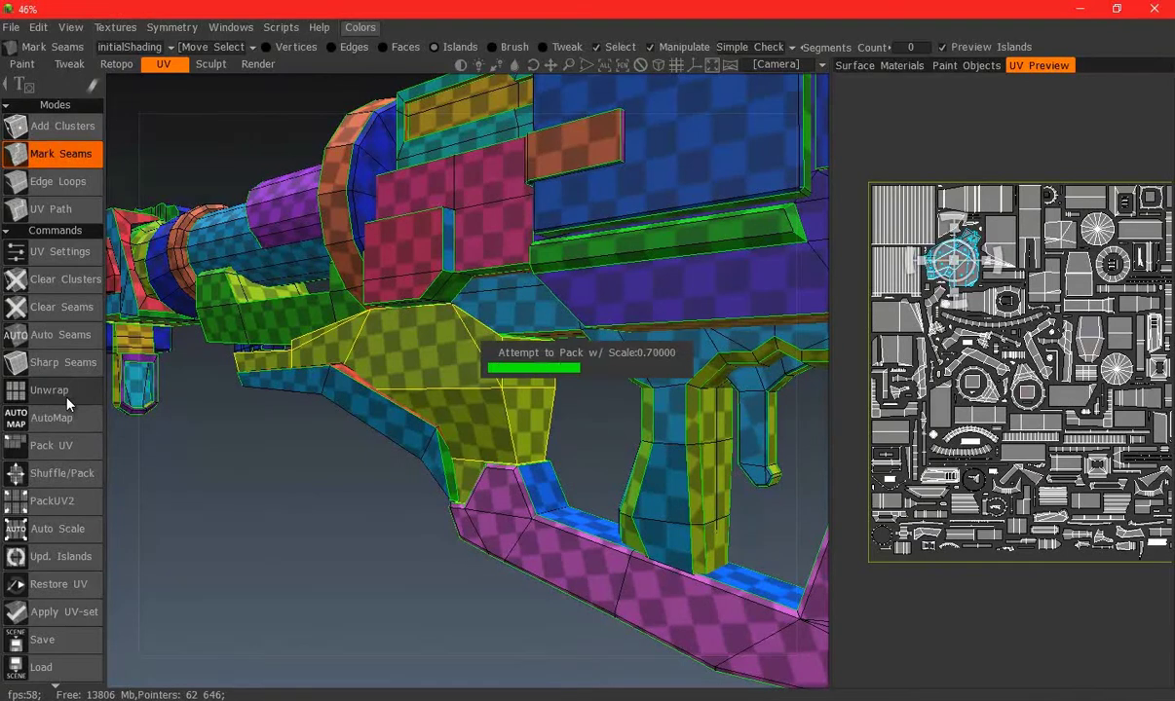
Apply the repacked UV-set, then export objects and textures over Rocket Launcher Low
left_click(74, 584)
left_click(356, 408)
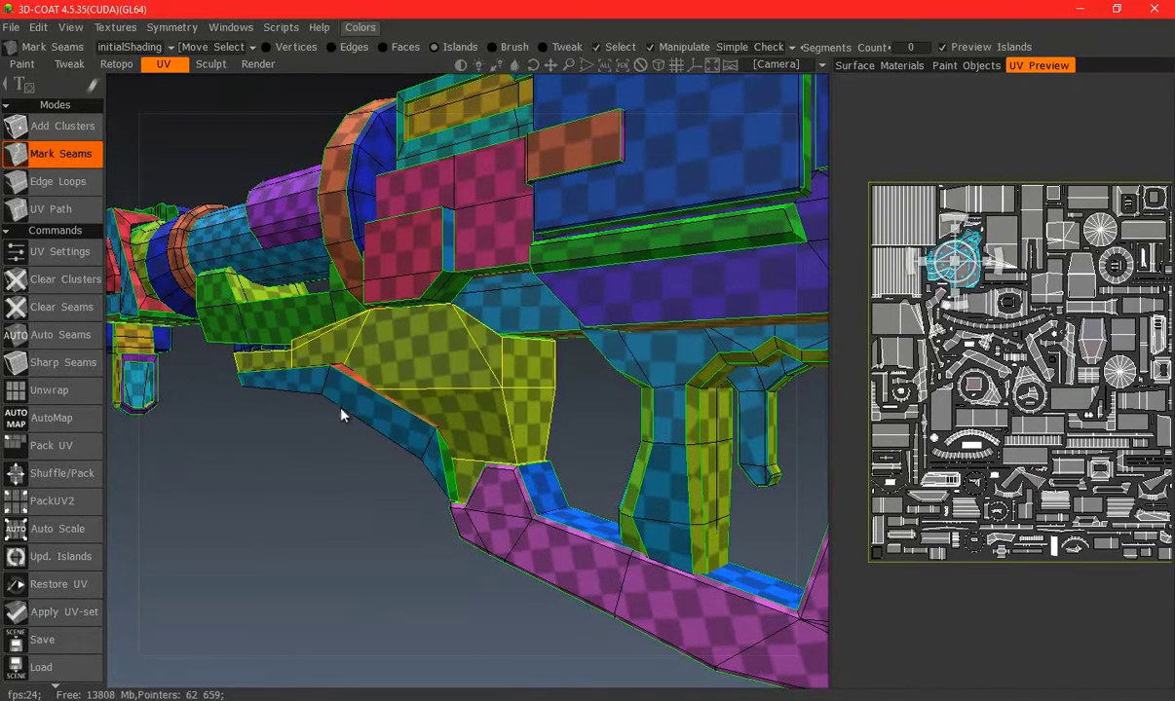
left_click(12, 29)
left_click(54, 249)
left_click(356, 232)
left_click(555, 462)
left_click(627, 360)
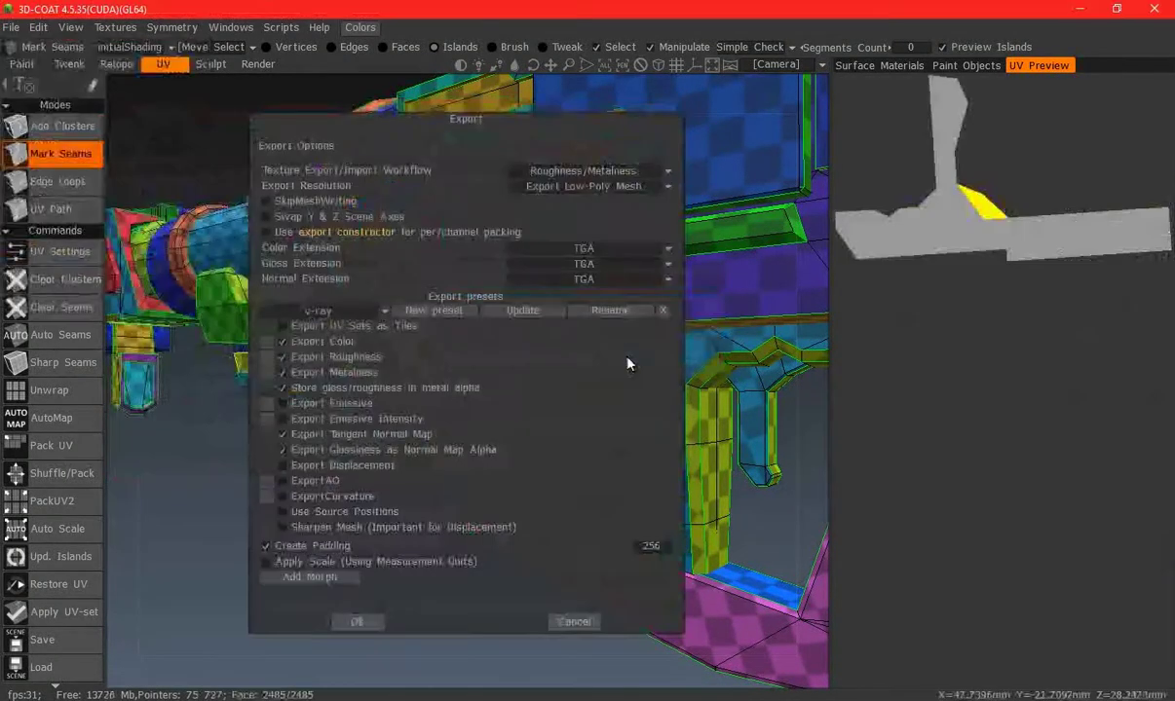
left_click(355, 623)
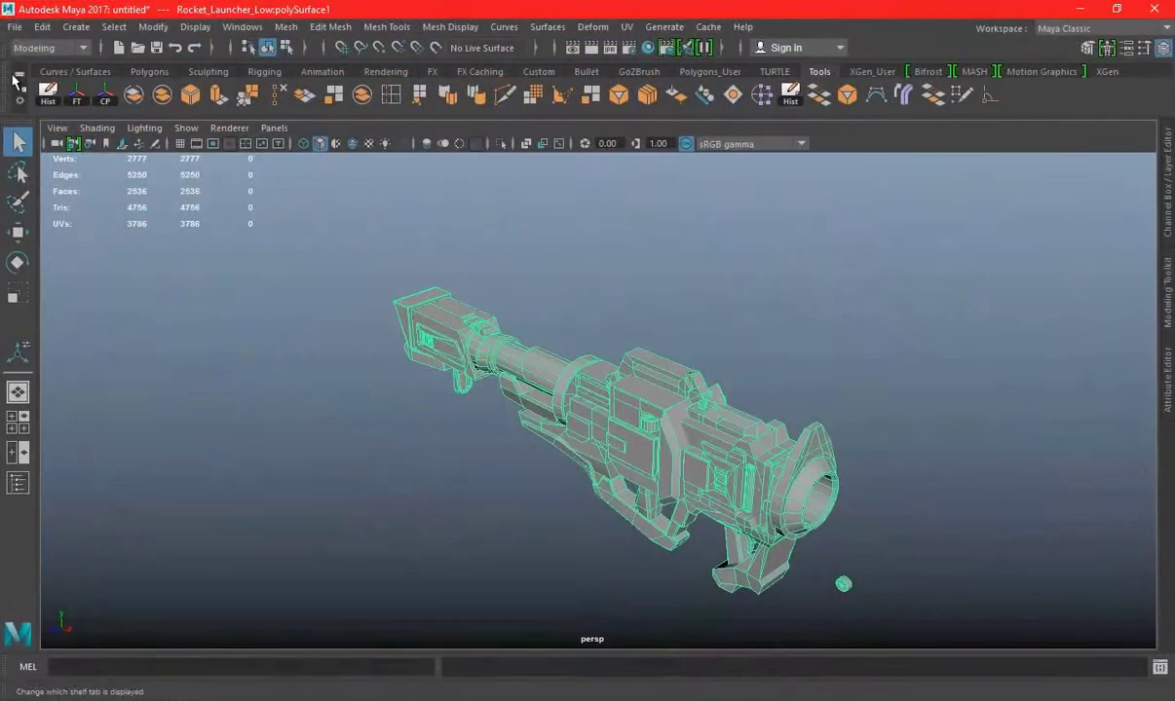
Start a new scene without saving and import Rocket Launcher Low.obj
left_click(13, 27)
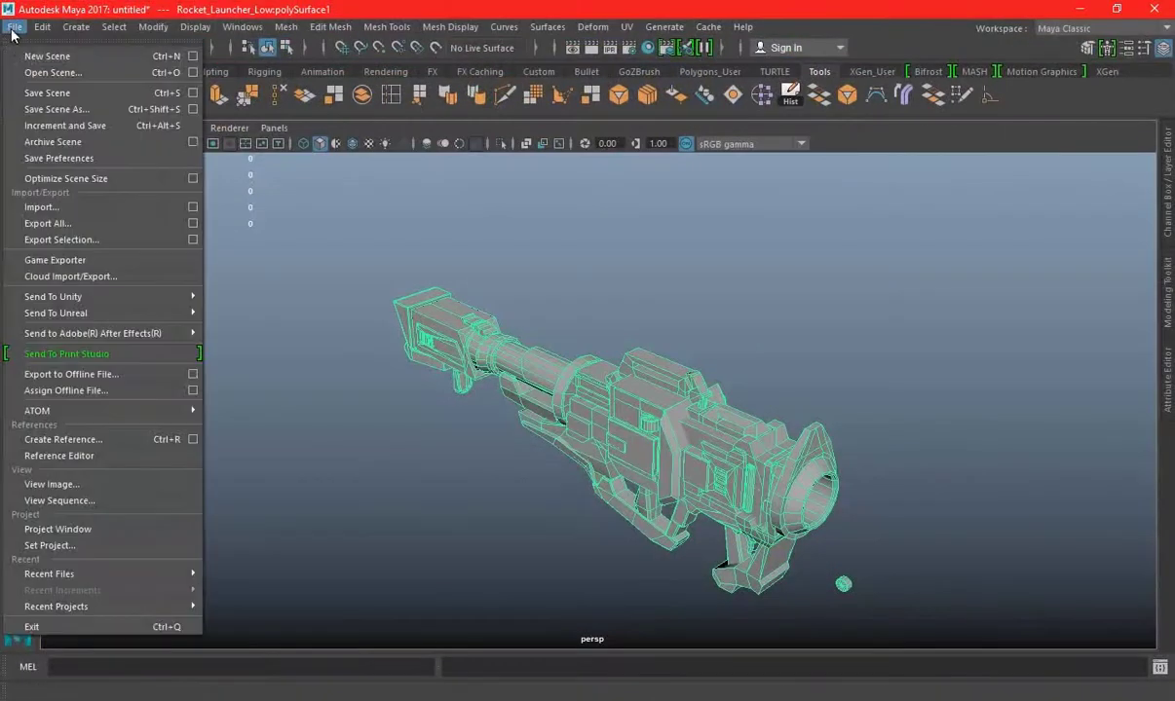
left_click(34, 57)
left_click(560, 349)
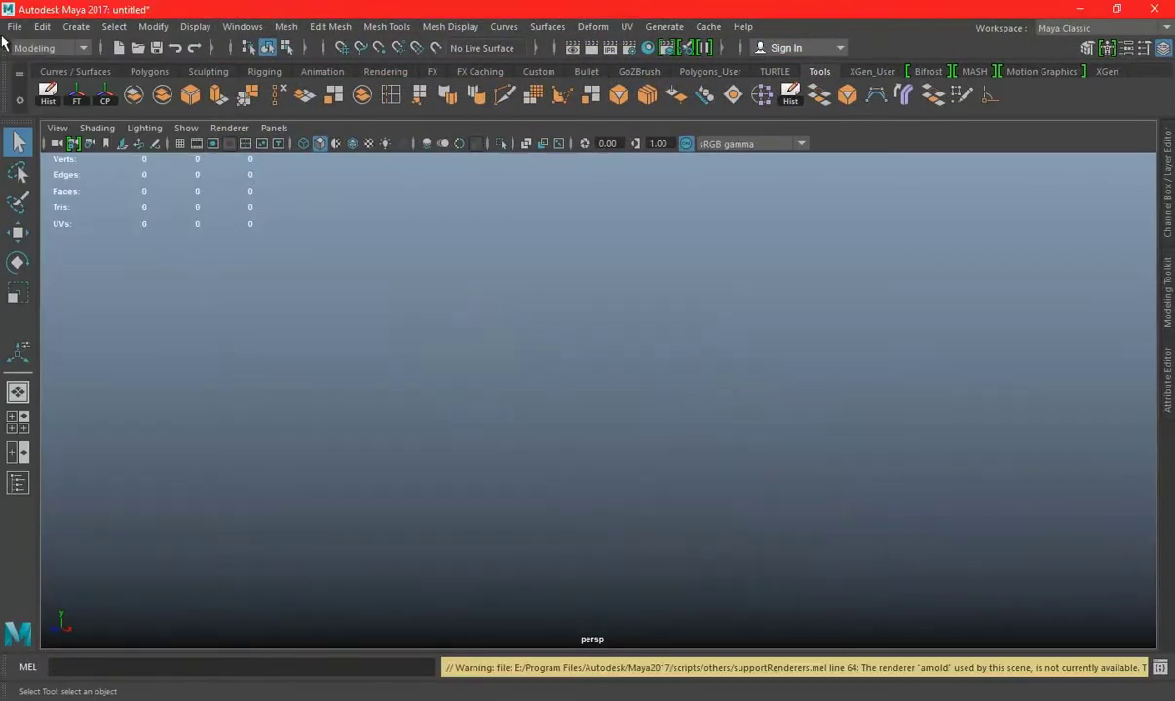
left_click(16, 27)
left_click(27, 210)
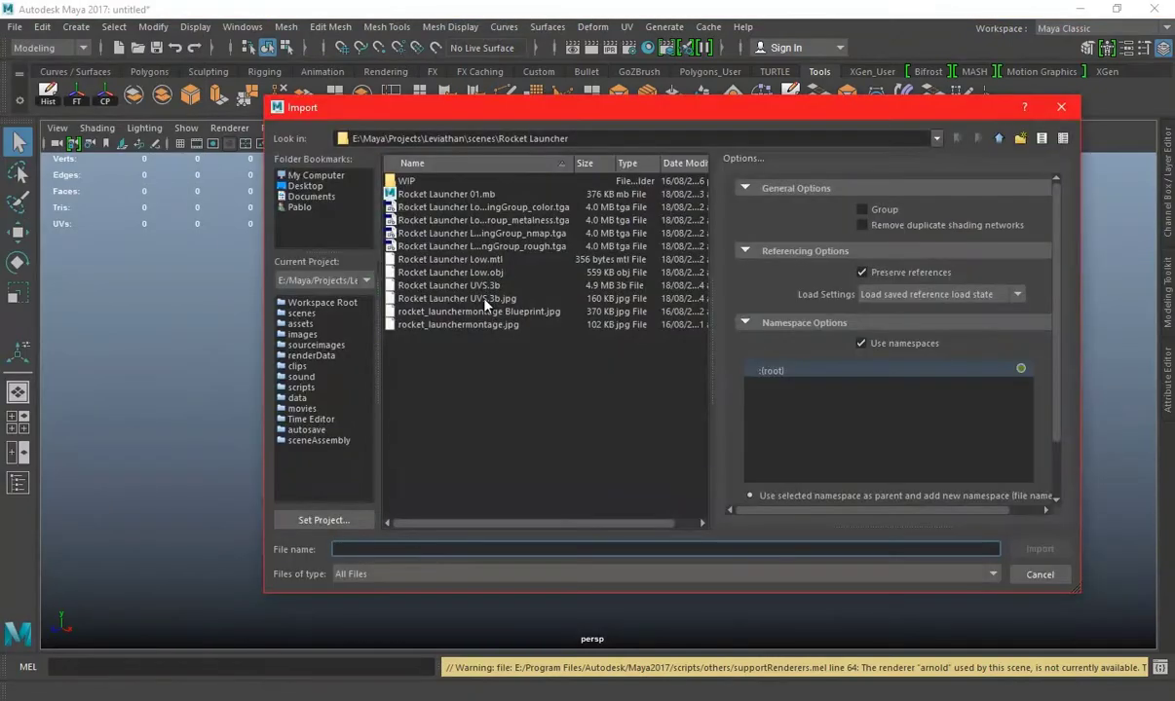
double_click(472, 272)
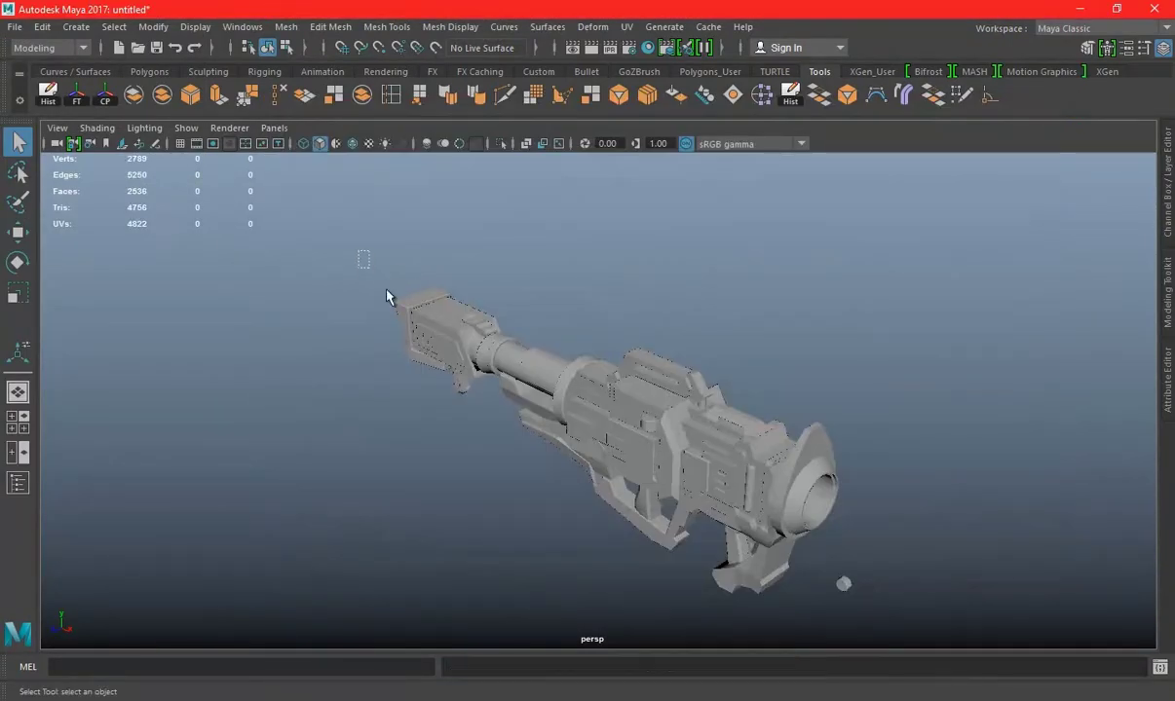
Open the UV Editor to inspect the imported model's UV layout
left_click(627, 26)
left_click(662, 61)
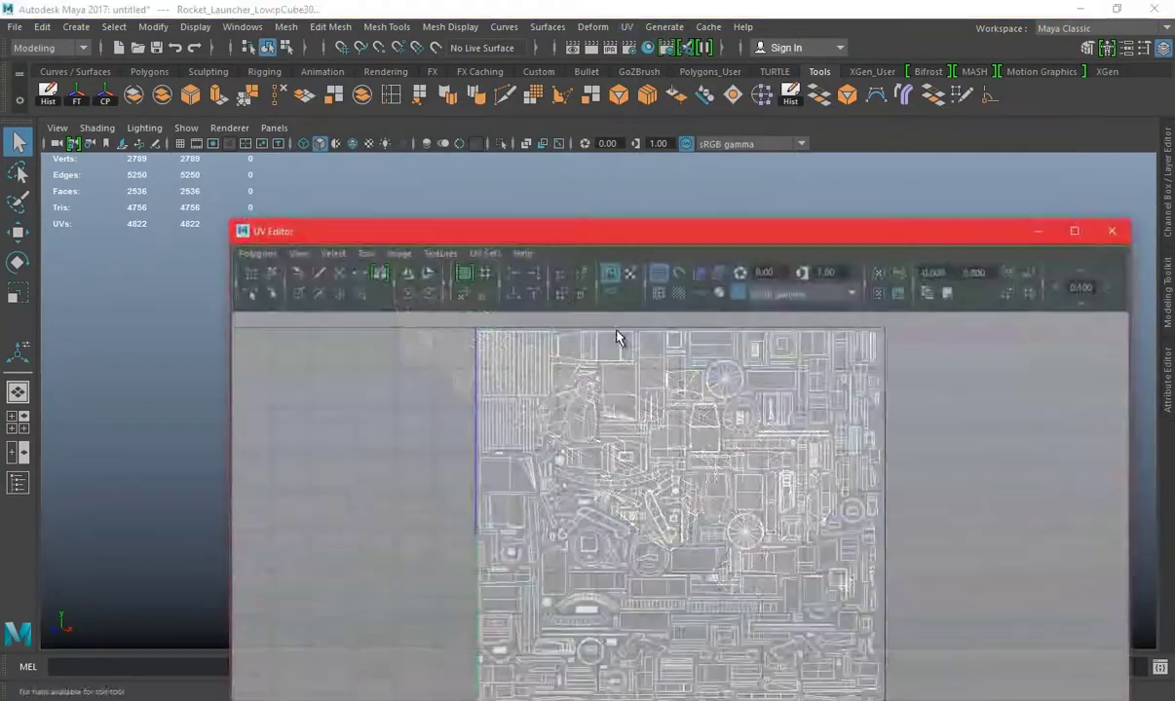
scroll(624, 403, "up", 2)
scroll(558, 406, "up", 1)
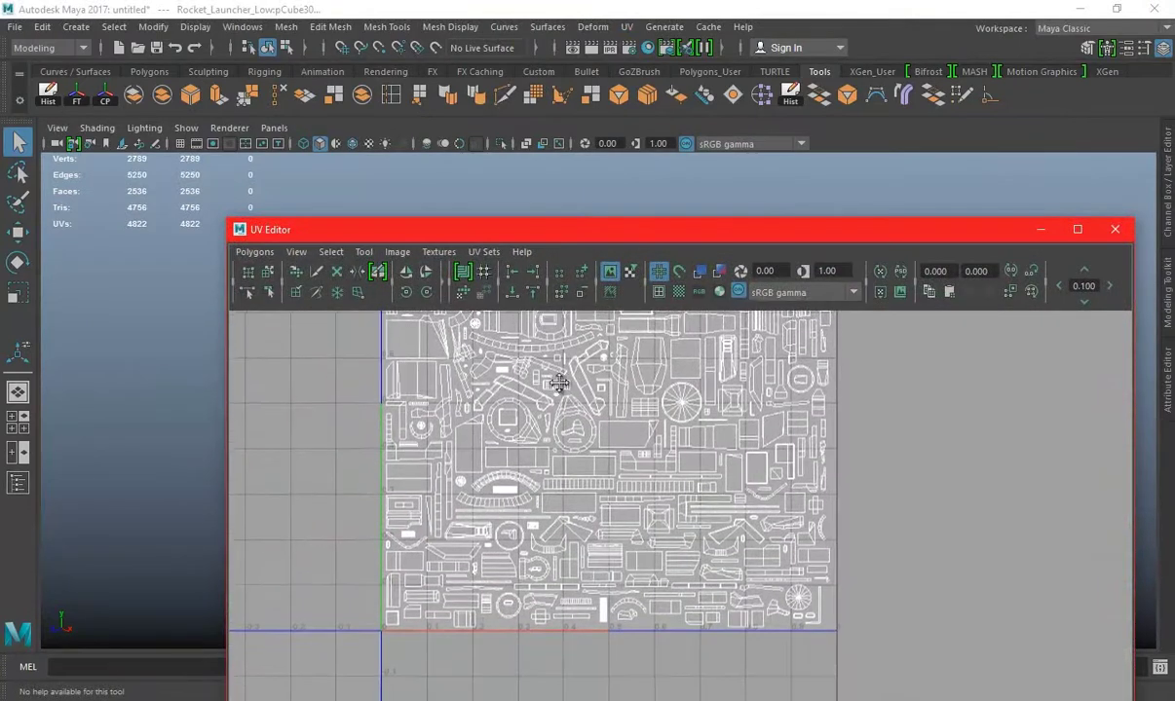
scroll(526, 428, "up", 2)
scroll(637, 478, "up", 2)
Select the pPlane2 UV shell, frame it, and separate the mesh into individual pieces
scroll(558, 412, "up", 2)
left_click(474, 412)
left_click(1040, 230)
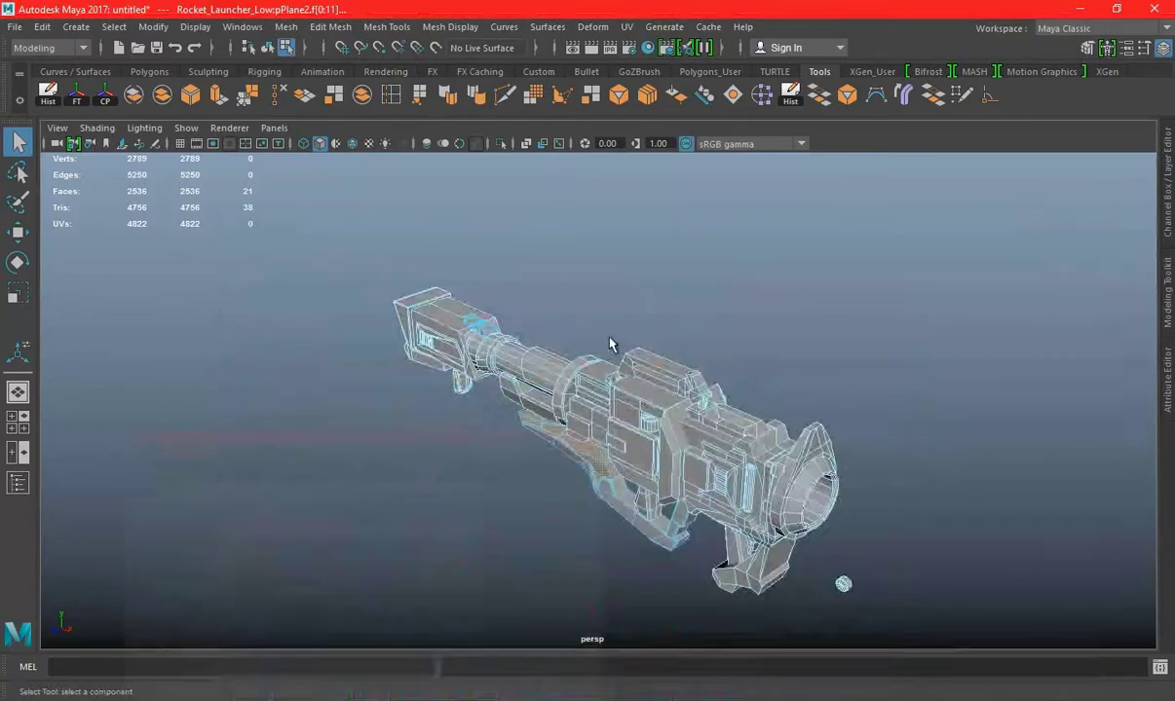
key("f")
scroll(643, 419, "down", 2)
scroll(623, 389, "down", 2)
left_click(285, 26)
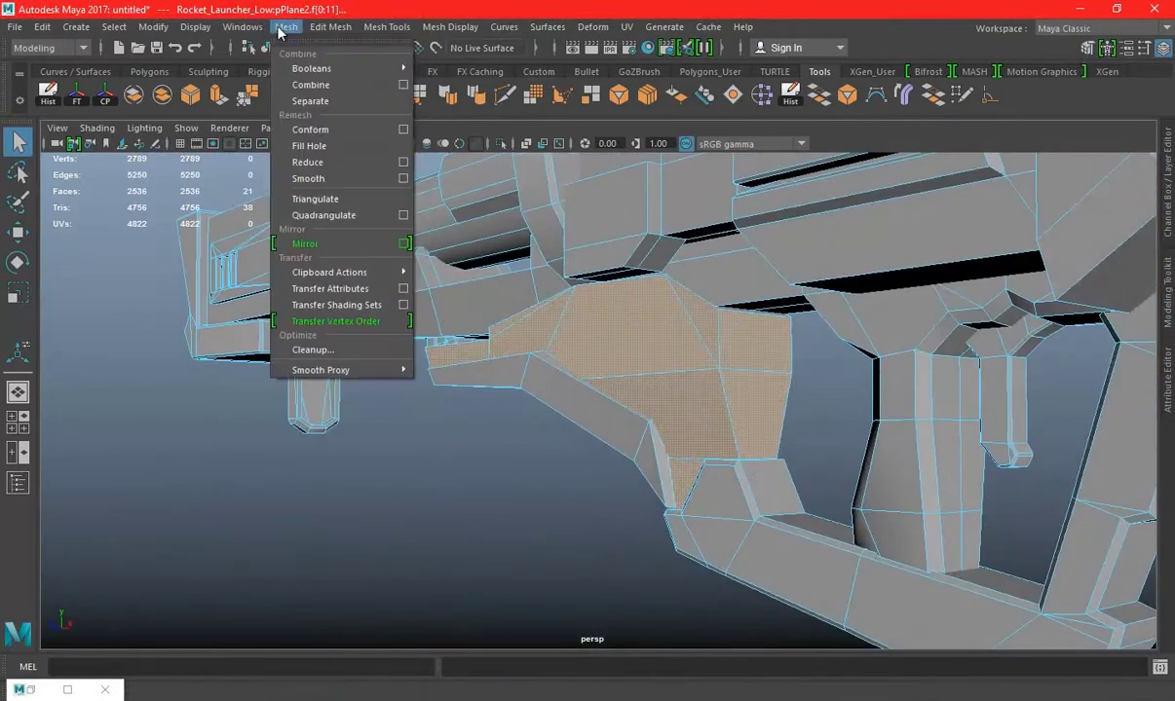
left_click(306, 100)
left_click(591, 459)
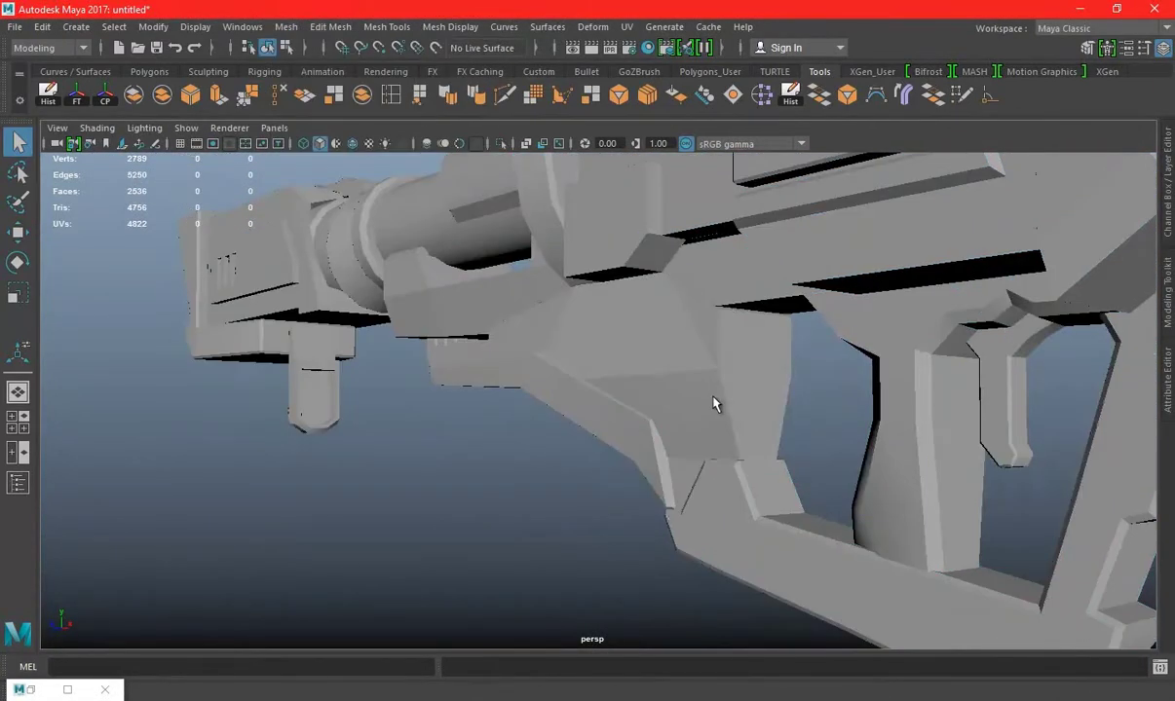
Select the separated polySurface1 and polySurface2 pieces and orbit around the grip
left_click(713, 401)
left_click_drag(713, 401, 628, 384, "alt")
key("w")
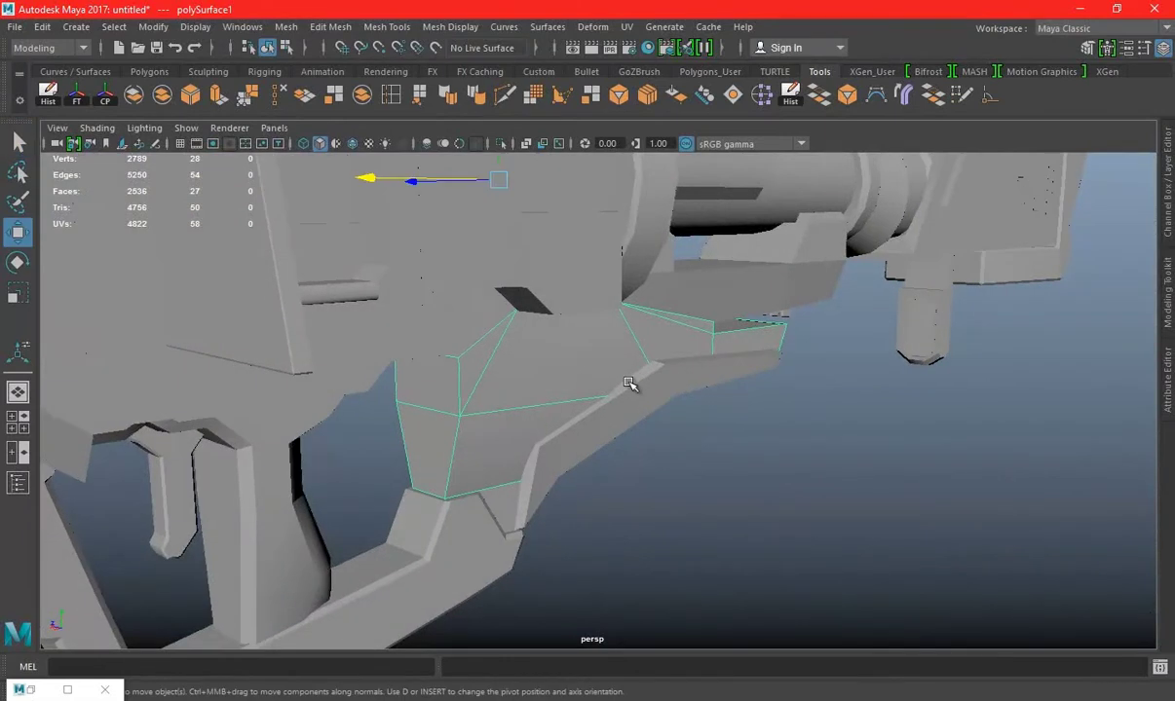
scroll(628, 384, "up", 2)
left_click(105, 108)
left_click_drag(545, 390, 590, 412, "alt")
left_click(718, 368)
mouse_move(718, 368)
left_mouse_down("alt")
mouse_move(540, 407)
mouse_move(783, 407)
mouse_move(726, 402)
mouse_move(753, 448)
mouse_move(650, 471)
mouse_move(690, 454)
mouse_move(675, 454)
mouse_move(905, 420)
mouse_move(538, 336)
mouse_move(474, 389)
mouse_move(634, 412)
mouse_move(650, 426)
mouse_move(637, 394)
mouse_move(746, 412)
mouse_move(499, 386)
mouse_move(776, 426)
mouse_move(643, 410)
mouse_move(694, 430)
mouse_move(779, 376)
left_mouse_up("alt")
Check pCube38, reselect polySurface2, and view the grip area from below
left_click(498, 386)
scroll(693, 431, "down", 5)
scroll(779, 376, "up", 10)
left_click(558, 400)
scroll(437, 367, "down", 5)
mouse_move(438, 367)
left_mouse_down("alt")
mouse_move(388, 341)
mouse_move(625, 346)
mouse_move(608, 367)
left_mouse_up("alt")
scroll(770, 409, "up", 3)
mouse_move(769, 409)
left_mouse_down("alt")
mouse_move(760, 414)
mouse_move(995, 425)
mouse_move(763, 425)
mouse_move(852, 414)
mouse_move(787, 412)
mouse_move(810, 395)
left_mouse_up("alt")
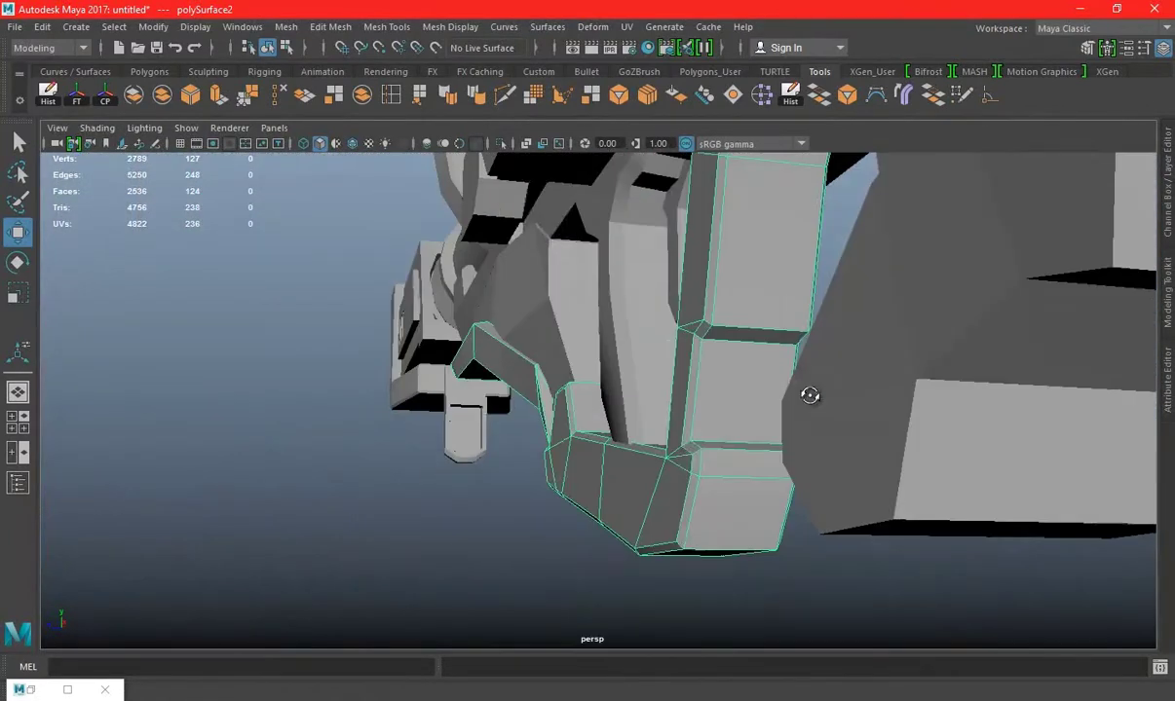
In wireframe top view, scale the 33 middle grip vertices into one line
key("space")
key("space")
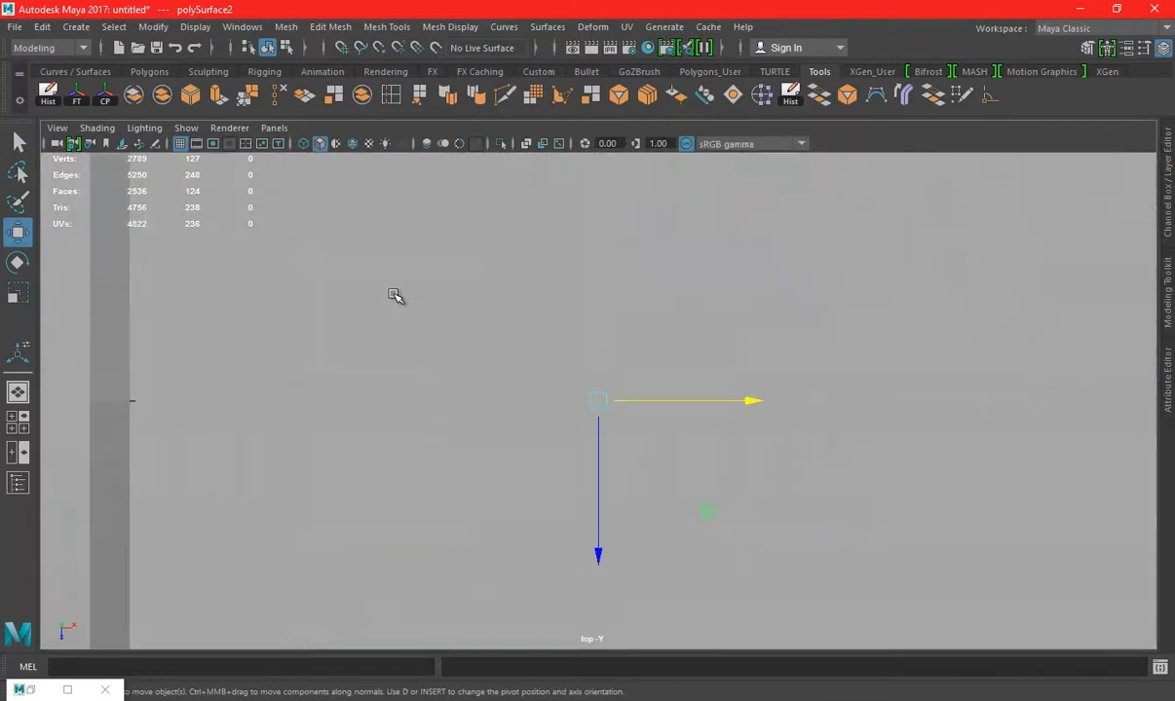
left_click(303, 145)
key("f")
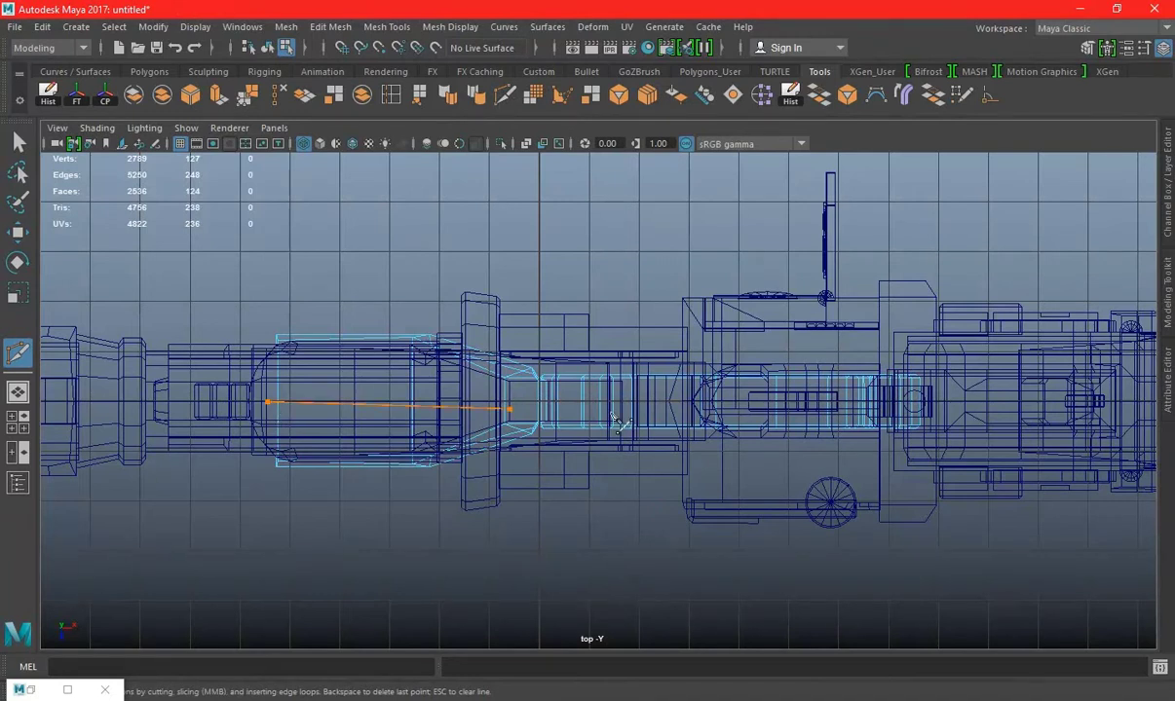
key("w")
right_click_drag(603, 231, 524, 231)
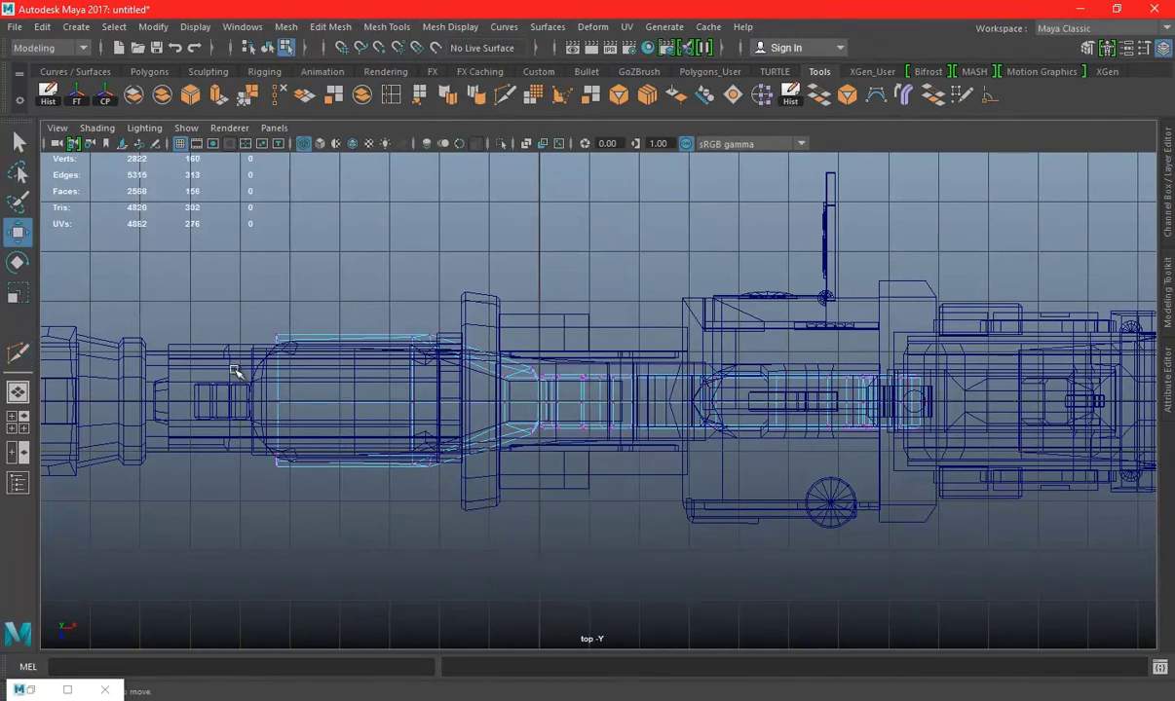
left_click_drag(1038, 419, 1037, 419)
key("e")
key("r")
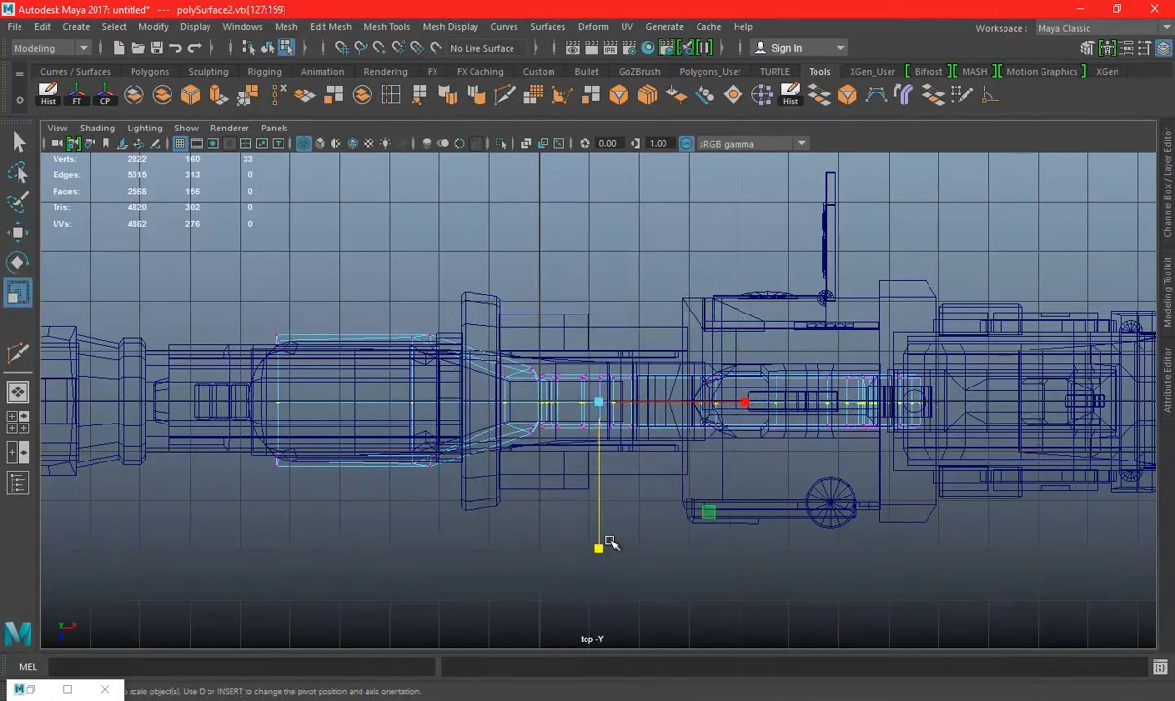
left_click_drag(597, 519, 606, 430)
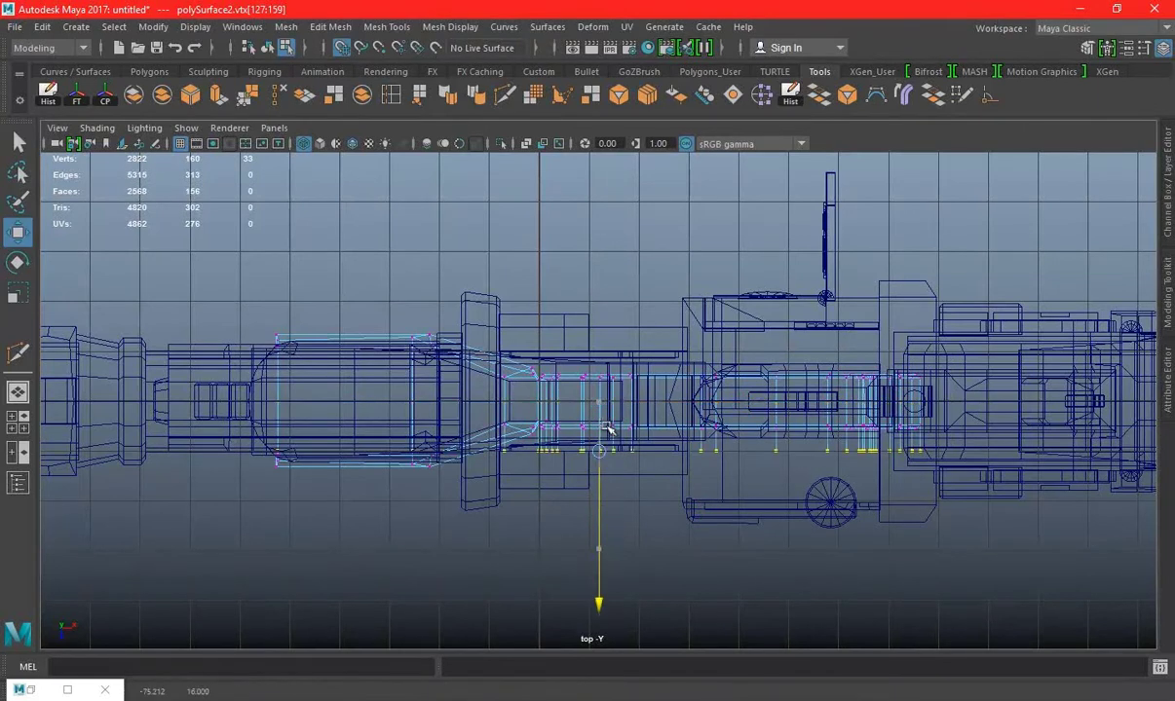
Select and delete the grip's inner faces from below, undoing one mistaken deletion
key("space")
key("space")
left_click_drag(742, 292, 758, 262, "alt")
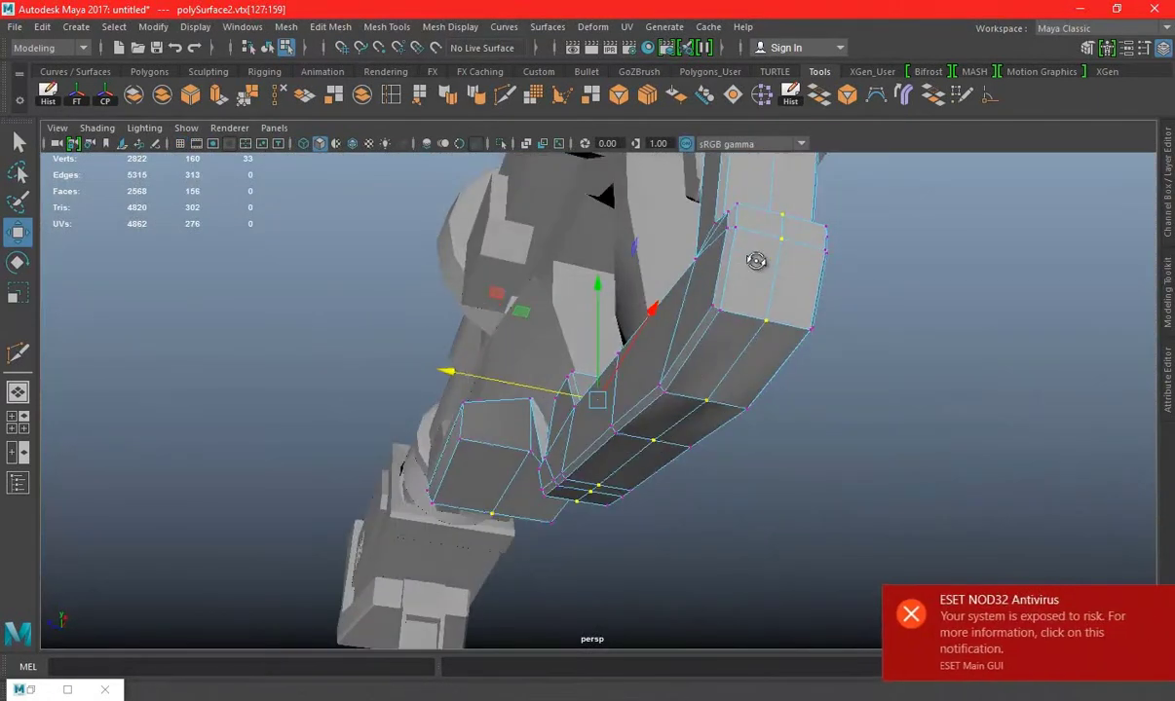
mouse_move(804, 298)
left_mouse_down("alt")
mouse_move(755, 333)
mouse_move(621, 387)
mouse_move(446, 402)
mouse_move(505, 414)
left_mouse_up("alt")
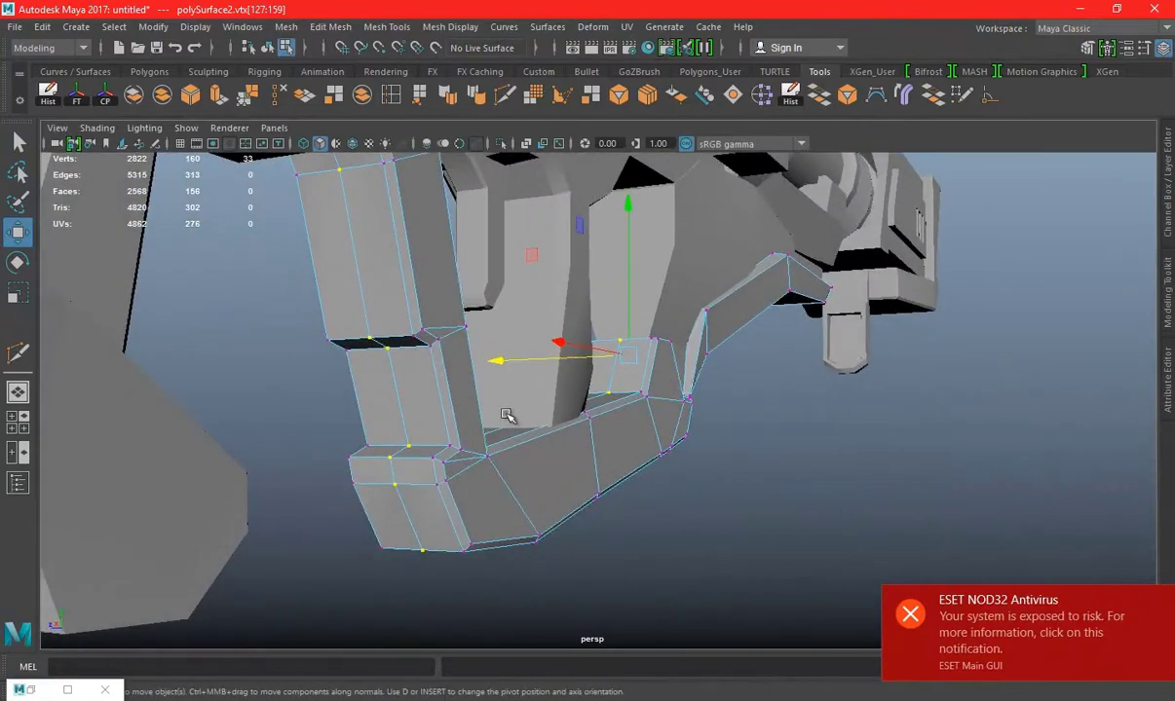
mouse_move(521, 269)
left_mouse_down("alt")
mouse_move(515, 341)
mouse_move(687, 391)
mouse_move(666, 346)
mouse_move(611, 375)
left_mouse_up("alt")
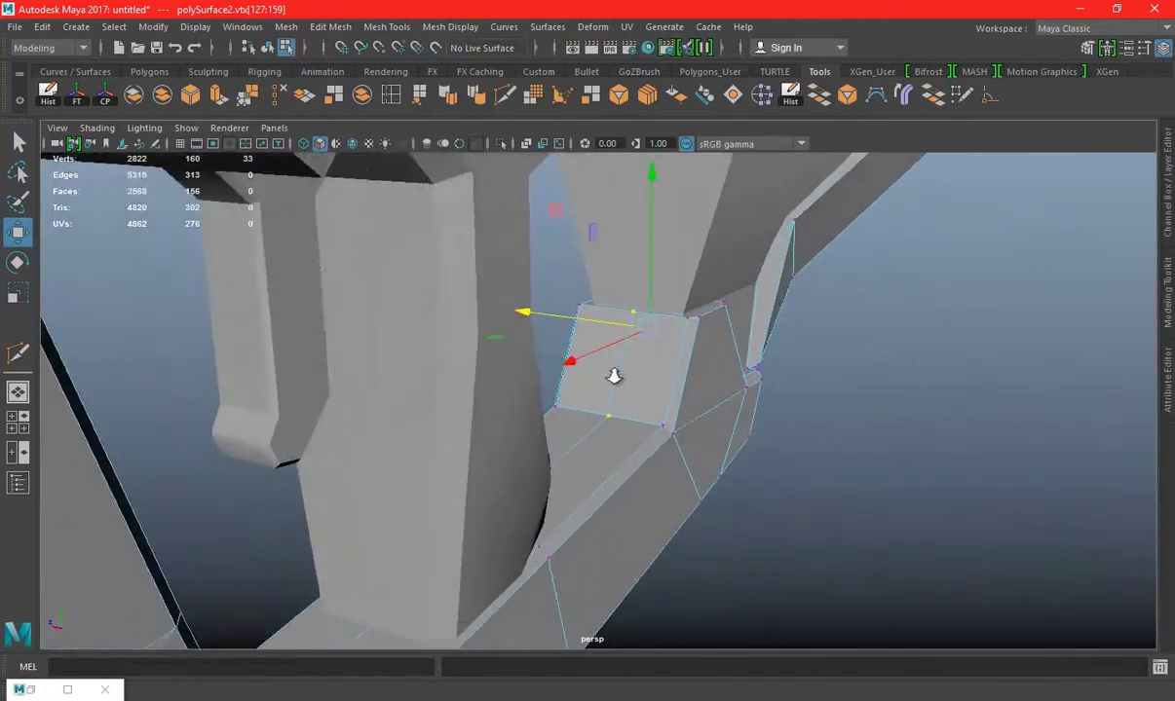
right_click_drag(682, 247, 647, 360)
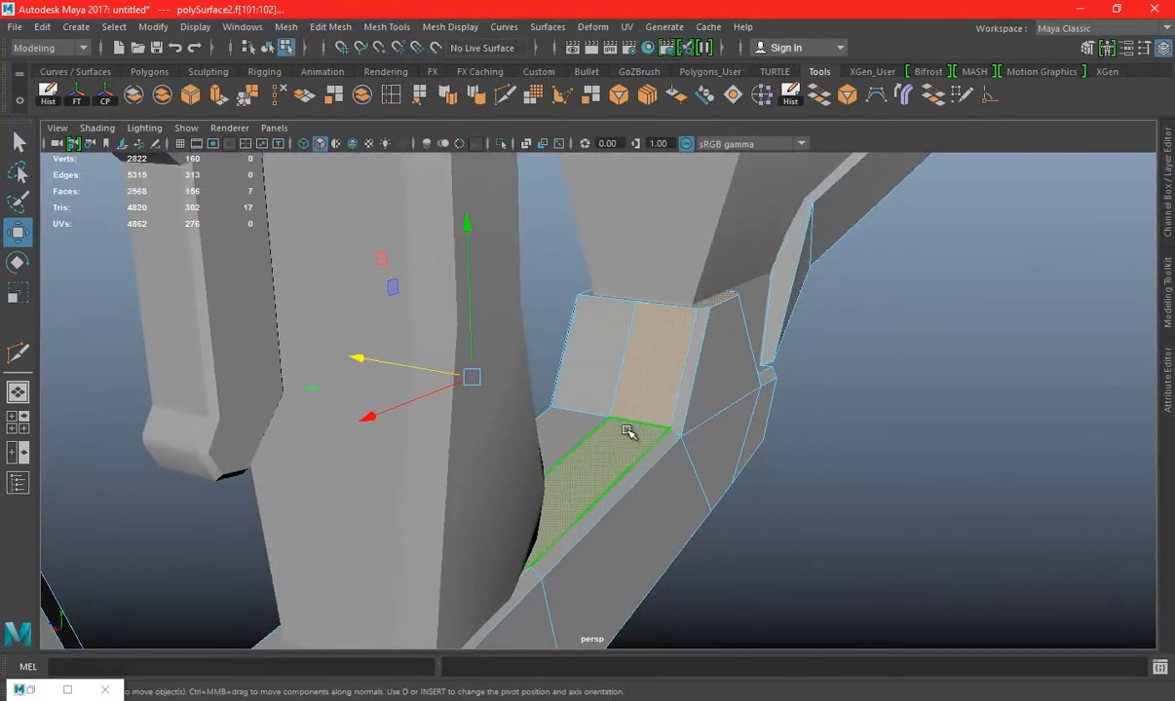
key("Delete")
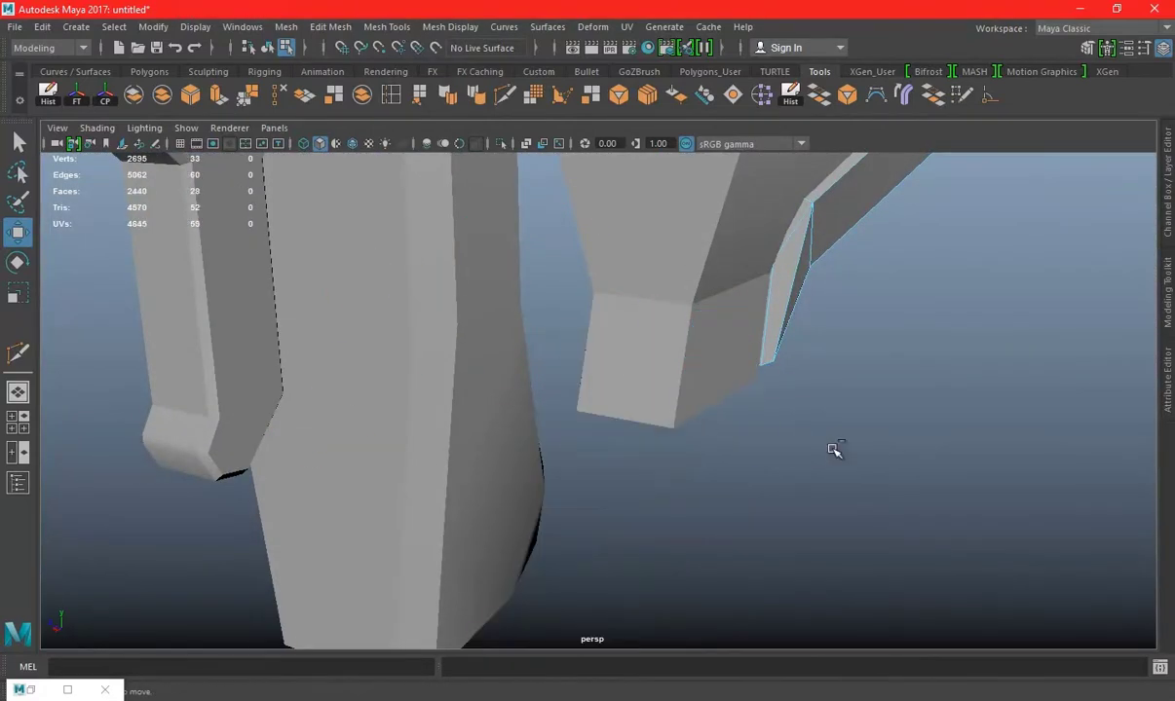
key("ctrl+z")
key("ctrl+z")
key("space")
Select and delete the 65 grip faces past the model's centre line
key("space")
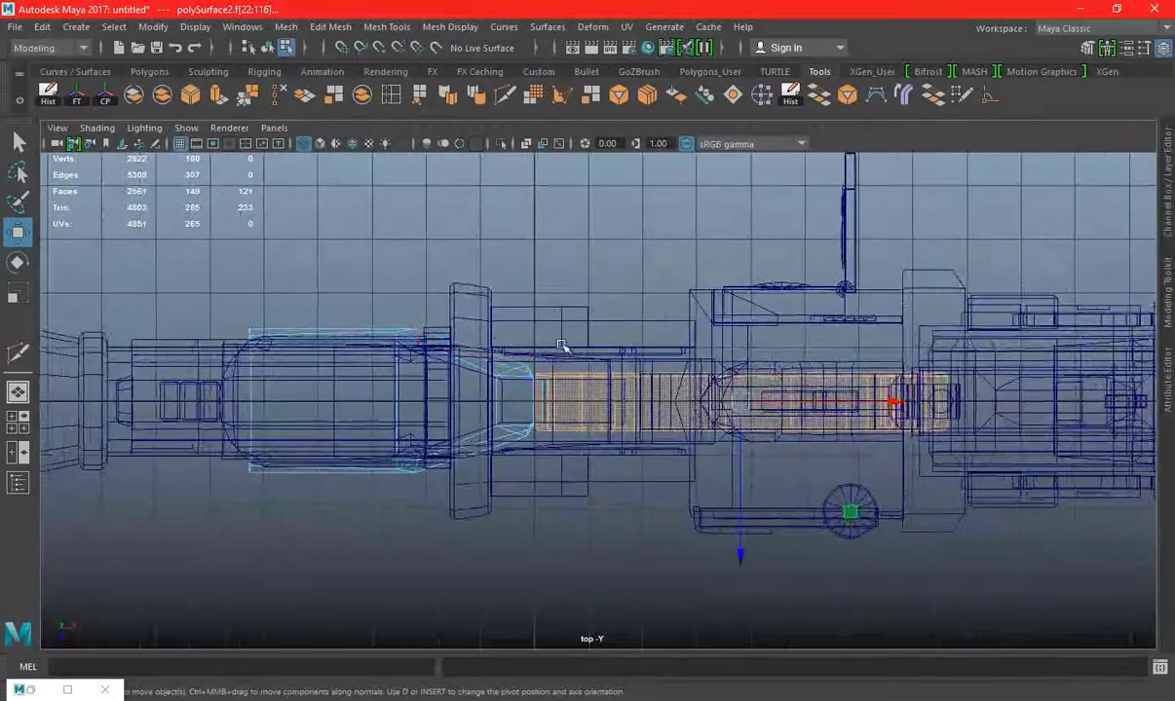
middle_click_drag(562, 346, 368, 297, "alt")
left_click_drag(923, 390, 922, 390)
key("space")
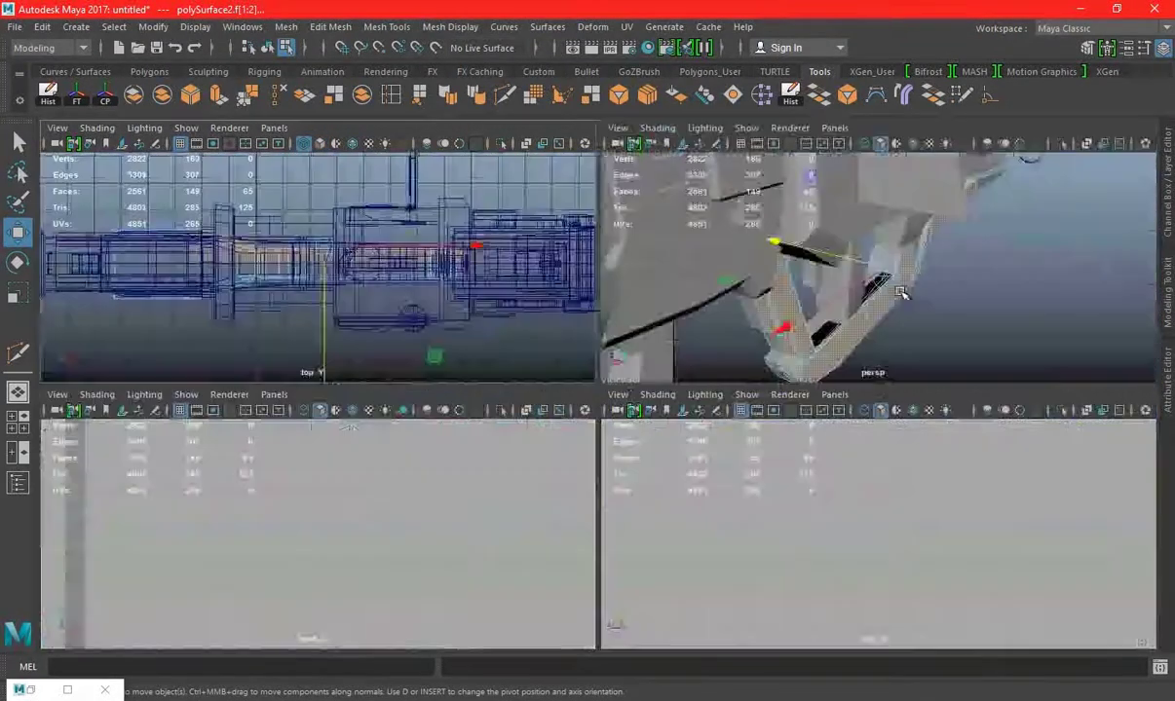
key("space")
left_click_drag(802, 293, 821, 286, "alt")
key("Delete")
mouse_move(524, 426)
left_mouse_down("alt")
mouse_move(464, 440)
mouse_move(768, 384)
left_mouse_up("alt")
Pick the stray leftover face on top of the stock and inspect the cut grip
right_click_drag(814, 247, 917, 236)
mouse_move(917, 237)
left_mouse_down("alt")
mouse_move(787, 275)
mouse_move(556, 467)
mouse_move(676, 425)
mouse_move(829, 487)
mouse_move(736, 350)
mouse_move(716, 464)
left_mouse_up("alt")
mouse_move(918, 246)
right_mouse_down()
mouse_move(847, 383)
mouse_move(920, 294)
right_mouse_up()
left_click(680, 297)
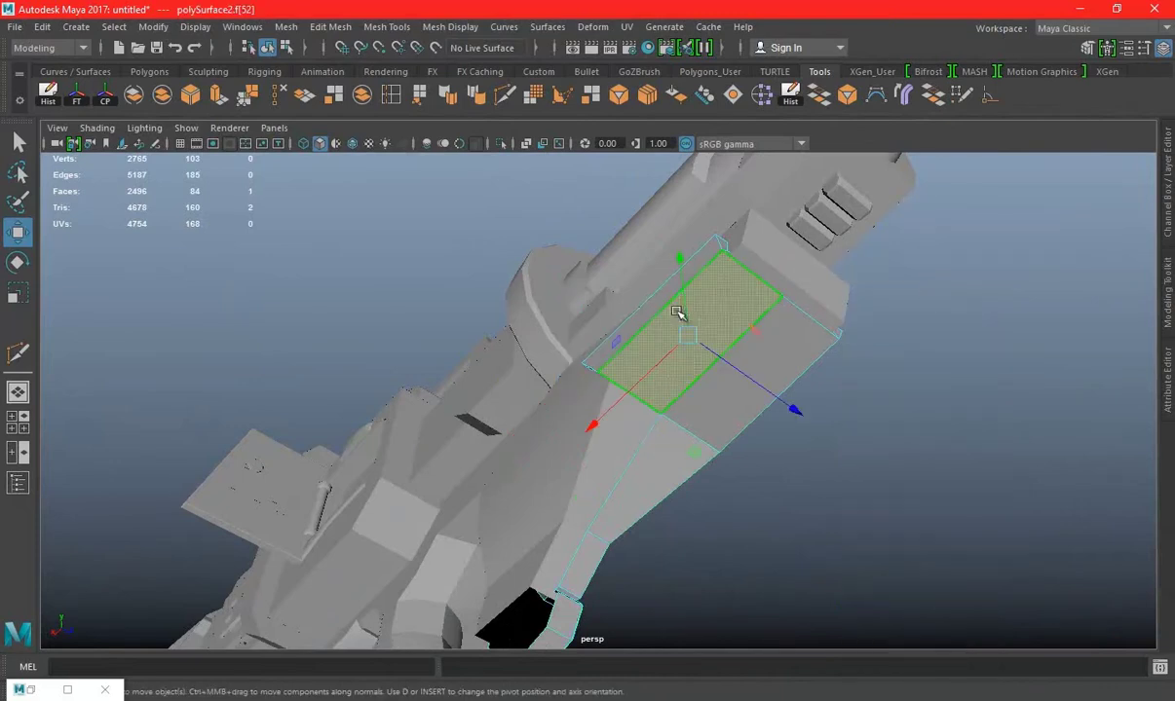
left_click(682, 284, "shift")
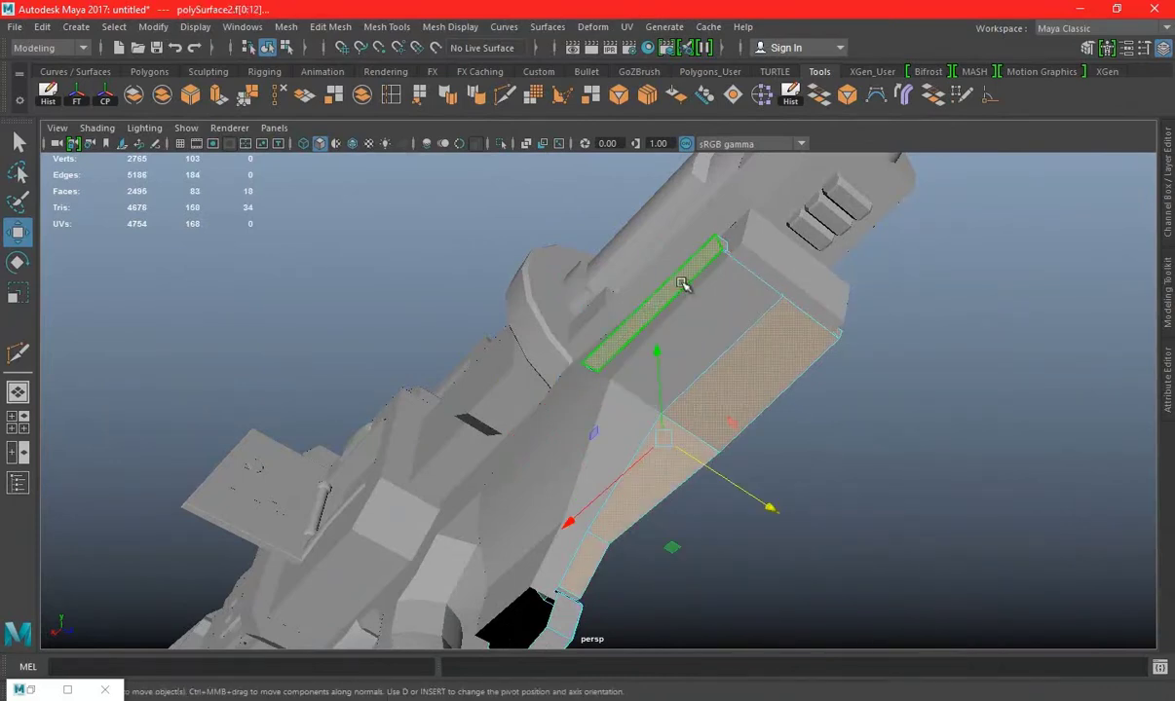
left_click(750, 276)
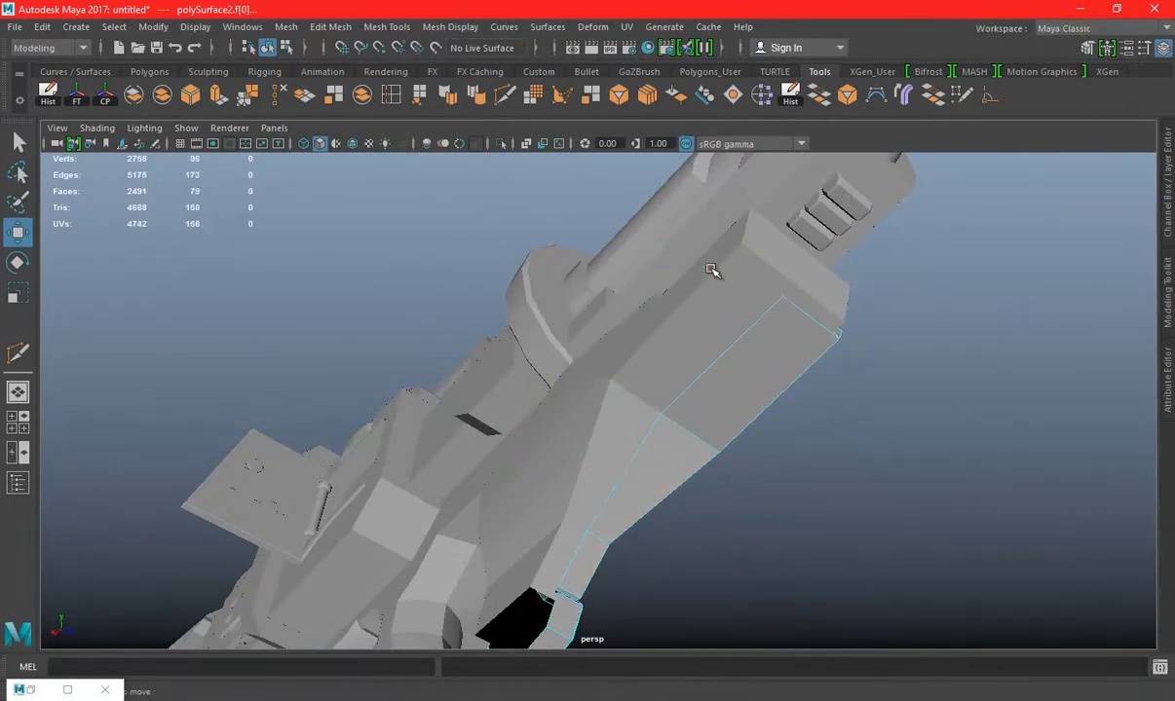
left_click_drag(711, 270, 720, 399, "alt")
right_click_drag(699, 249, 702, 372)
mouse_move(702, 372)
left_mouse_down("alt")
mouse_move(778, 342)
mouse_move(669, 367)
left_mouse_up("alt")
key("space")
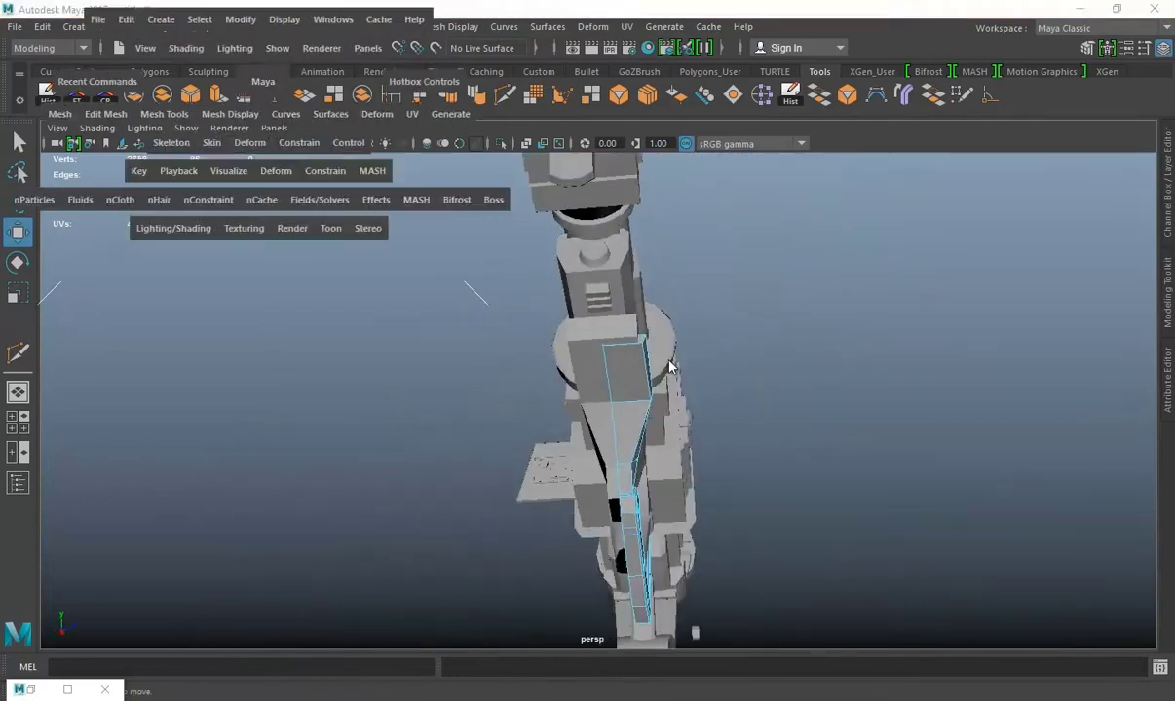
key("space")
Select the whole grip half object and delete its construction history
key("a")
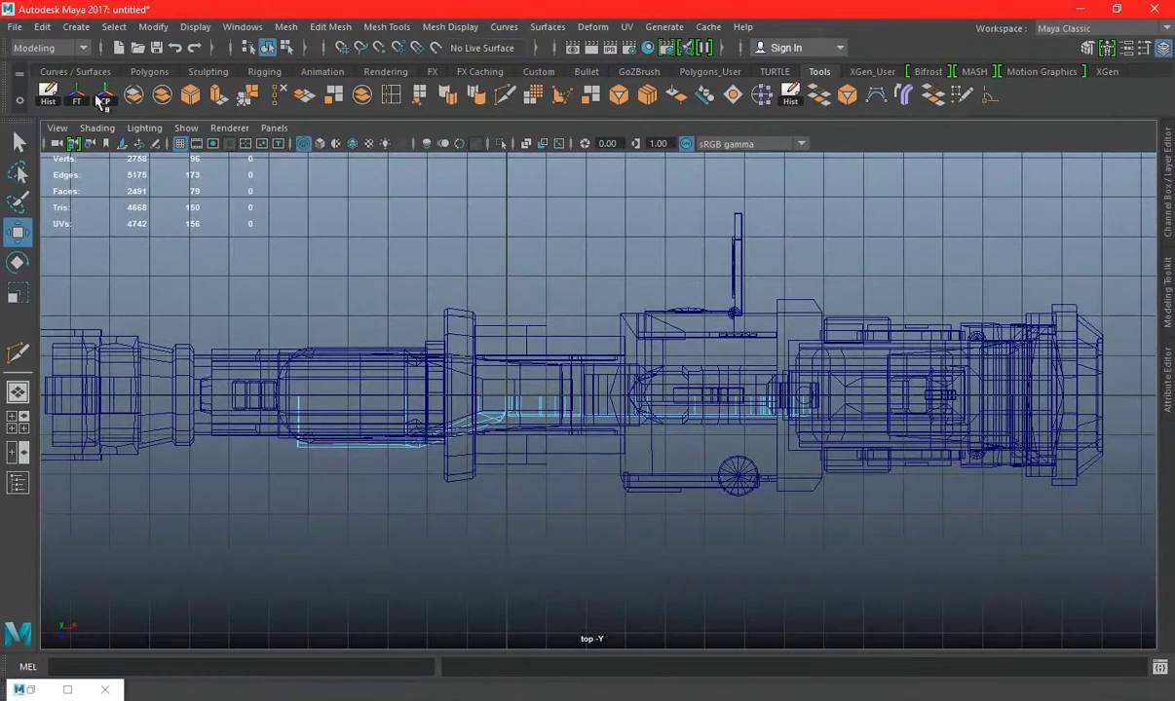
scroll(516, 334, "down", 3)
scroll(519, 333, "down", 2)
scroll(659, 367, "down", 2)
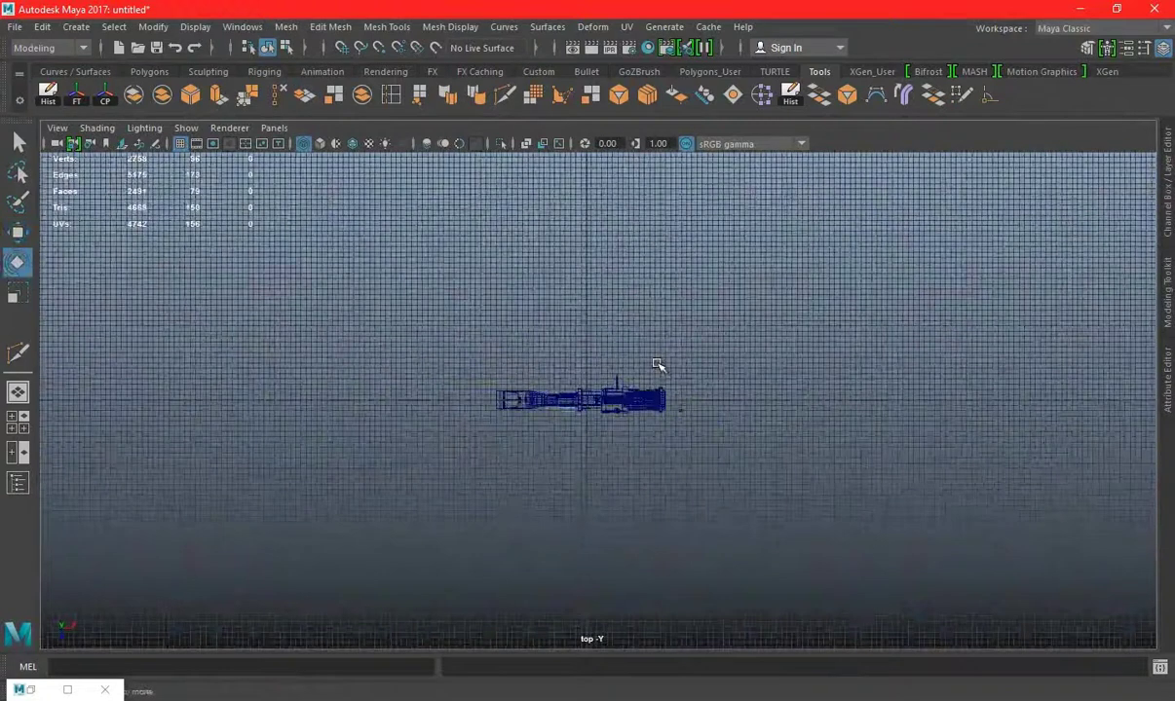
scroll(623, 292, "up", 5)
right_click_drag(604, 247, 605, 272)
left_click(685, 224)
scroll(655, 268, "up", 1)
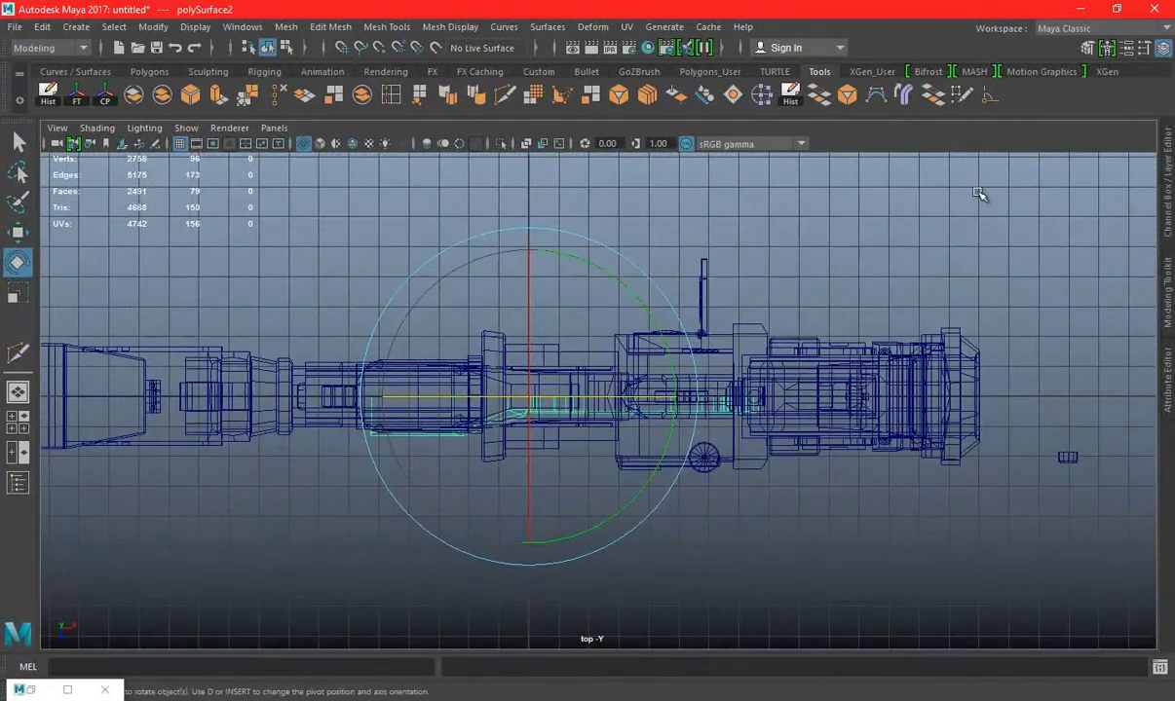
left_click(1165, 156)
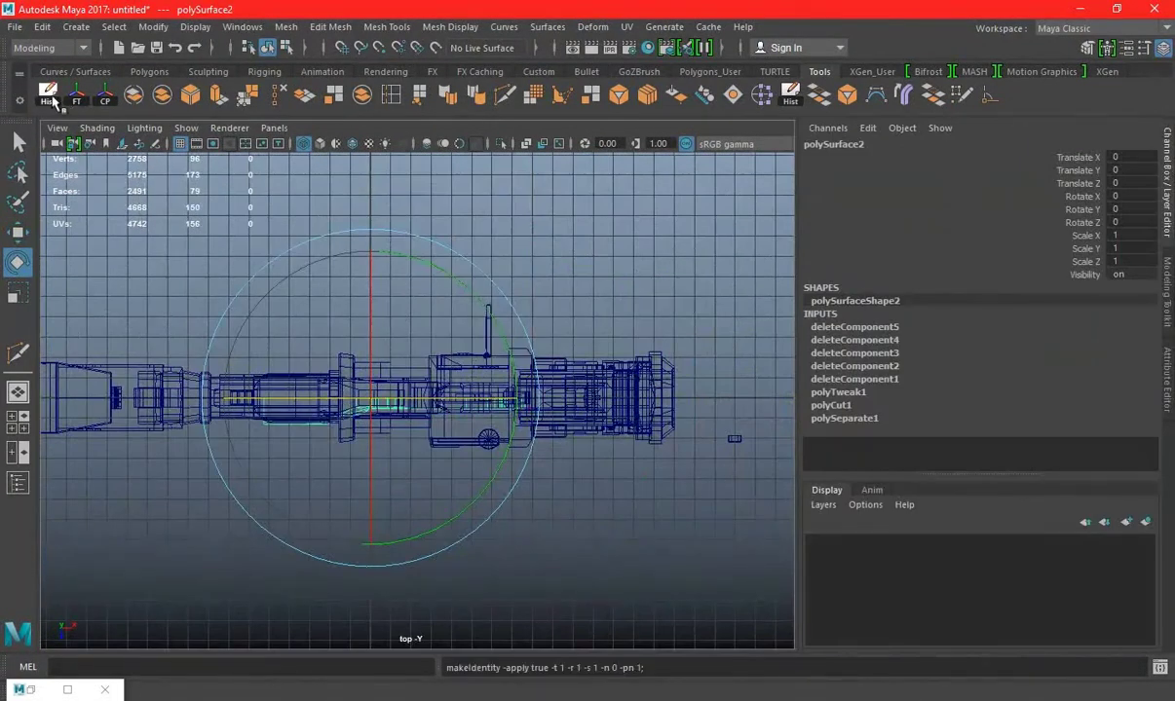
left_click(53, 100)
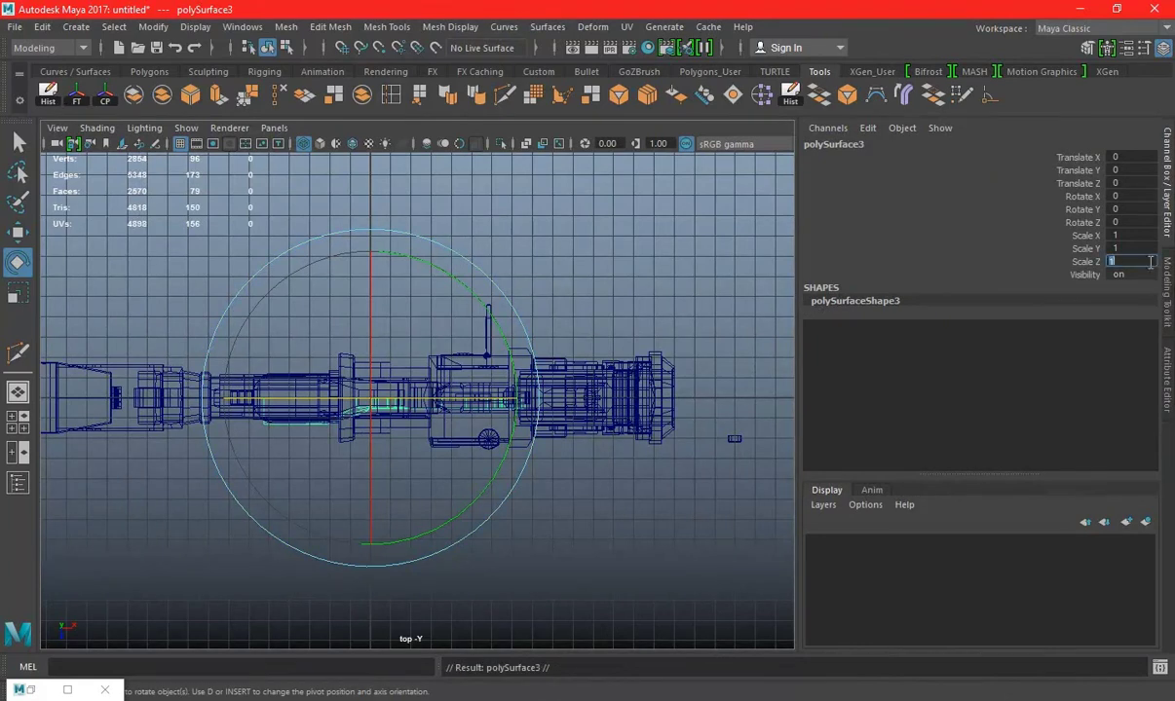
Combine the two grip halves, merge the seam vertices, and select the centre edge loop
key("space")
key("space")
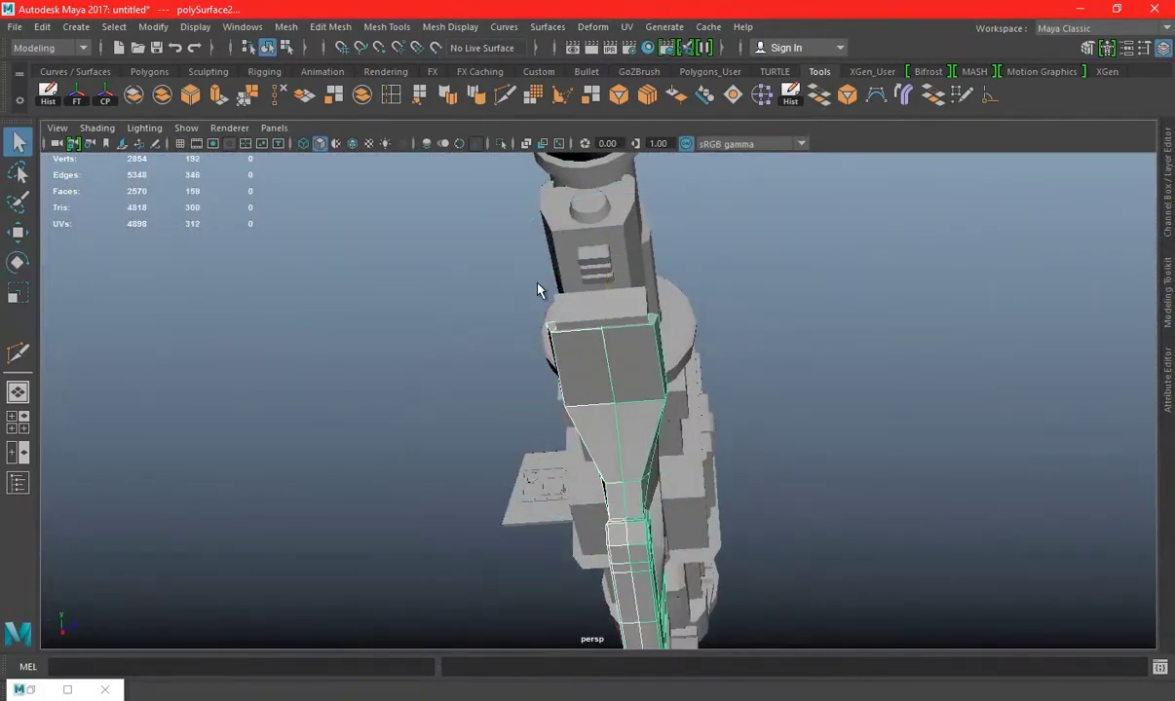
scroll(539, 290, "up", 2)
left_click(286, 27)
left_click(310, 85)
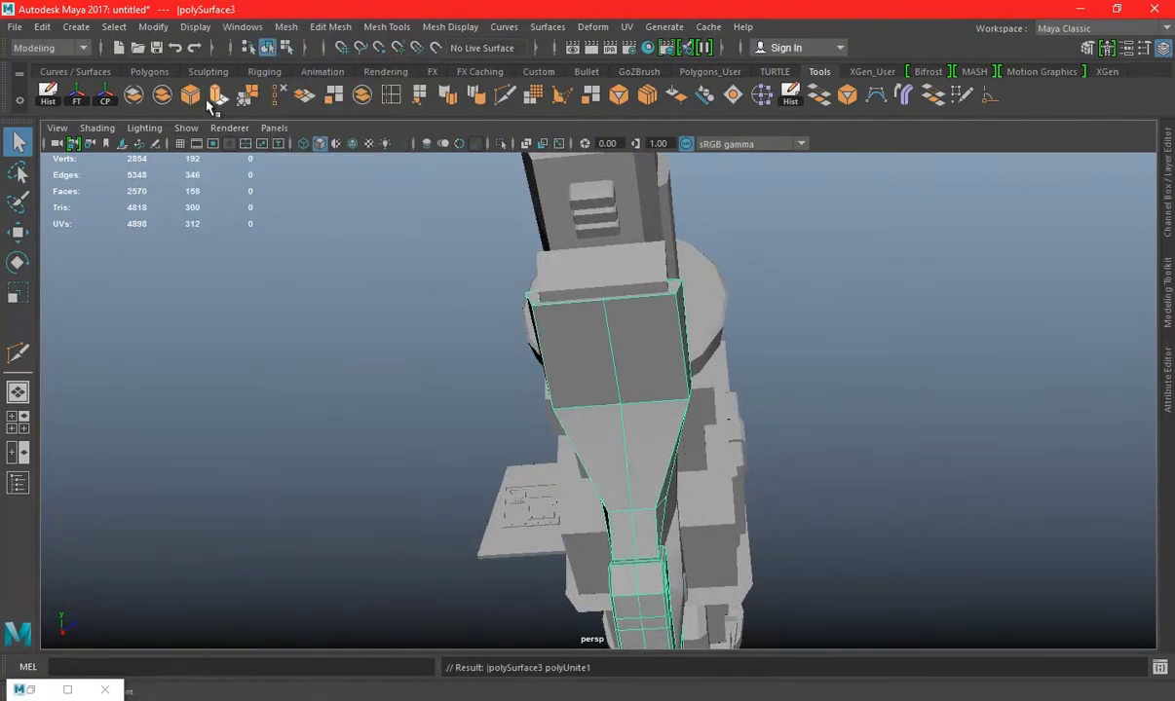
left_click(245, 94)
left_click(1014, 388)
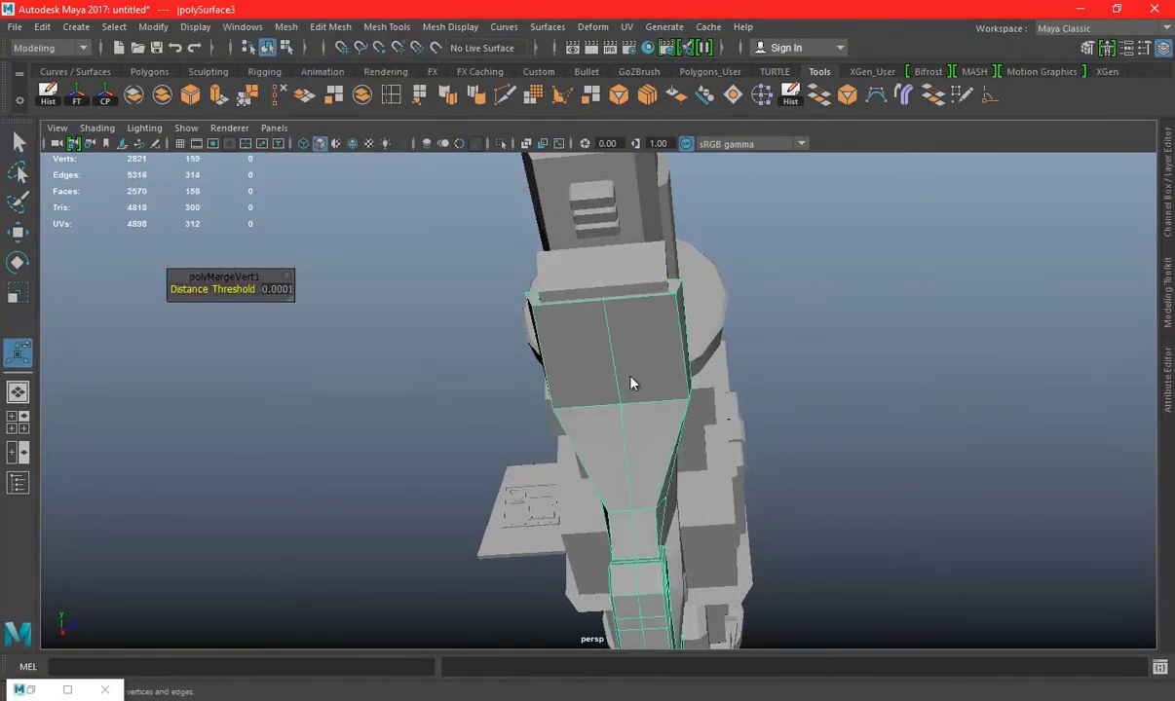
double_click(608, 317)
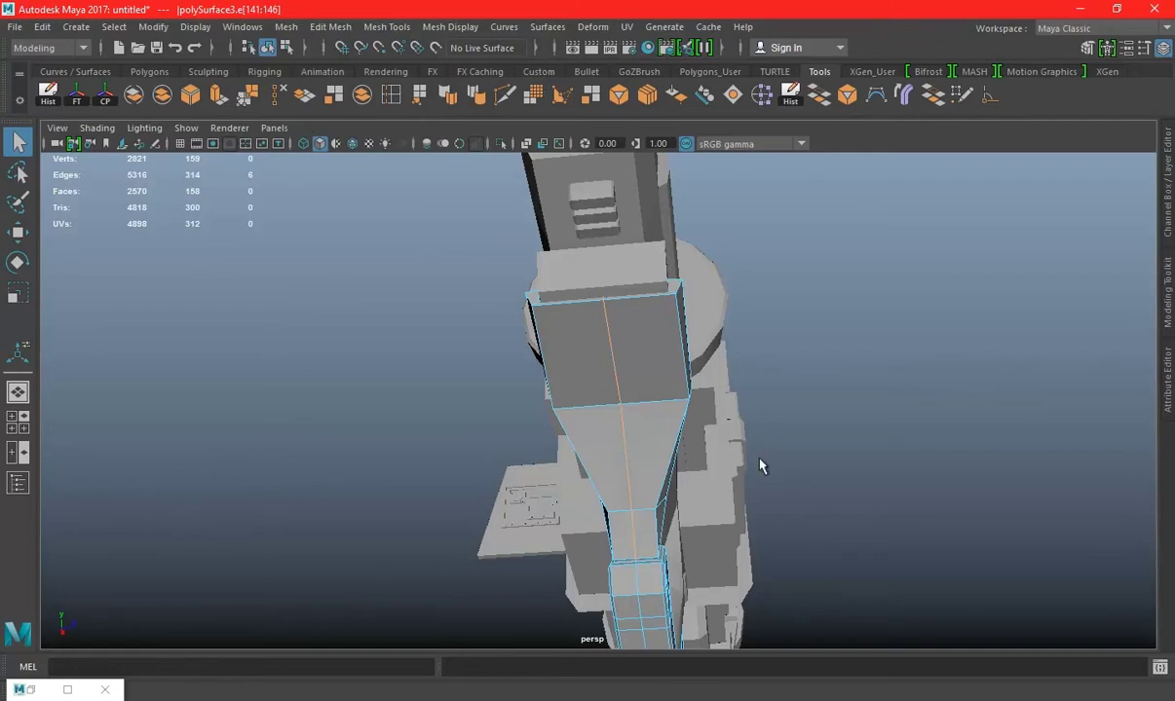
mouse_move(675, 476)
left_mouse_down("alt")
mouse_move(648, 538)
mouse_move(300, 95)
left_mouse_up("alt")
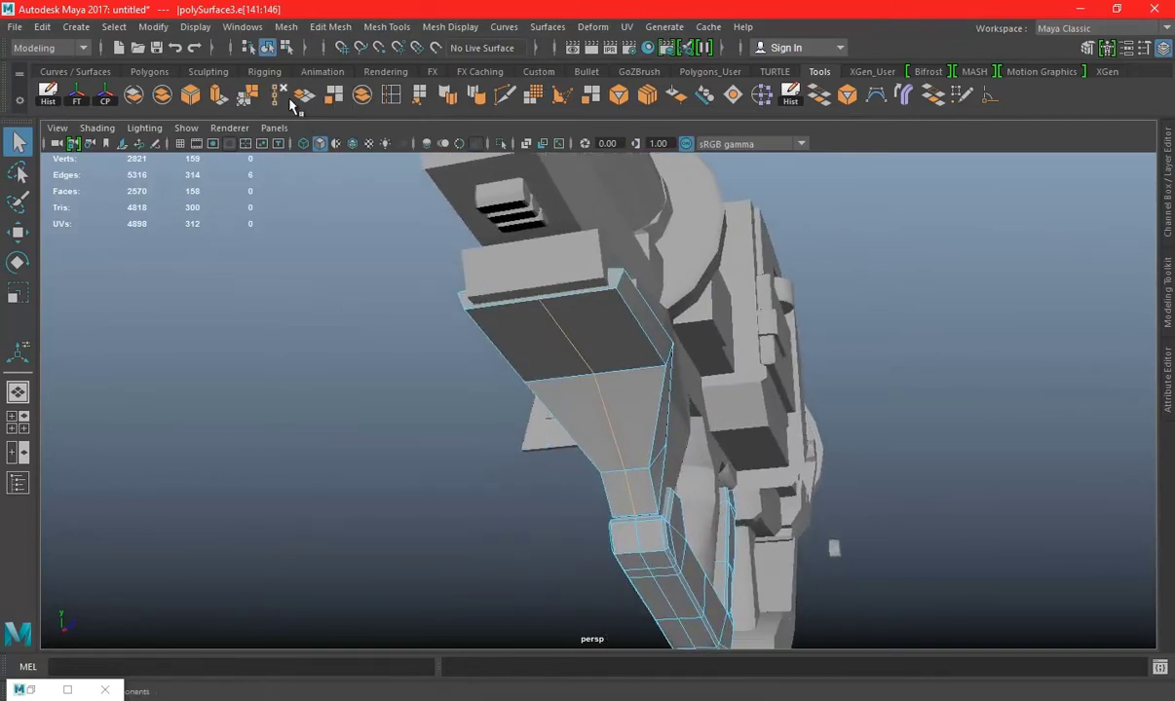
Delete the centre seam edge loop from the grip and return to object selection mode
mouse_move(638, 542)
left_mouse_down("alt")
mouse_move(768, 357)
mouse_move(609, 472)
mouse_move(765, 448)
mouse_move(812, 477)
left_mouse_up("alt")
key("ctrl+Delete")
right_click_drag(824, 248, 1005, 201)
left_click(858, 532)
Select polySurface1 and toggle Isolate Select to inspect it against the full launcher
mouse_move(858, 532)
left_mouse_down("alt")
mouse_move(735, 427)
mouse_move(800, 458)
mouse_move(931, 463)
mouse_move(653, 415)
mouse_move(668, 434)
mouse_move(379, 409)
left_mouse_up("alt")
left_click(930, 463)
left_click(379, 409)
mouse_move(432, 364)
left_mouse_down("alt")
mouse_move(687, 319)
mouse_move(538, 394)
mouse_move(638, 371)
left_mouse_up("alt")
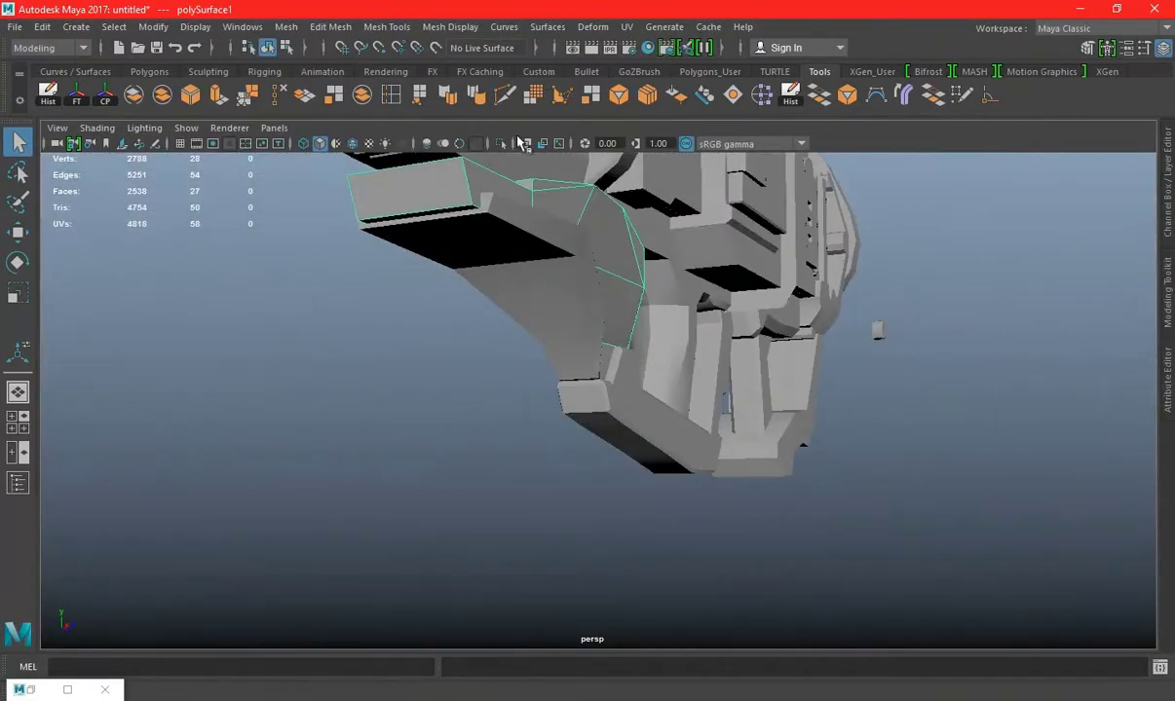
left_click(504, 144)
left_click(503, 144)
left_click(504, 144)
mouse_move(648, 245)
left_mouse_down("alt")
mouse_move(546, 322)
mouse_move(493, 305)
left_mouse_up("alt")
left_click(504, 144)
left_click(504, 144)
left_click(504, 144)
mouse_move(467, 348)
left_mouse_down("alt")
mouse_move(548, 319)
mouse_move(587, 327)
mouse_move(636, 406)
mouse_move(687, 419)
mouse_move(857, 406)
mouse_move(598, 366)
mouse_move(710, 381)
mouse_move(654, 387)
left_mouse_up("alt")
Dismiss the Save As window without saving and clear the viewport selection
key("ctrl+shift+s")
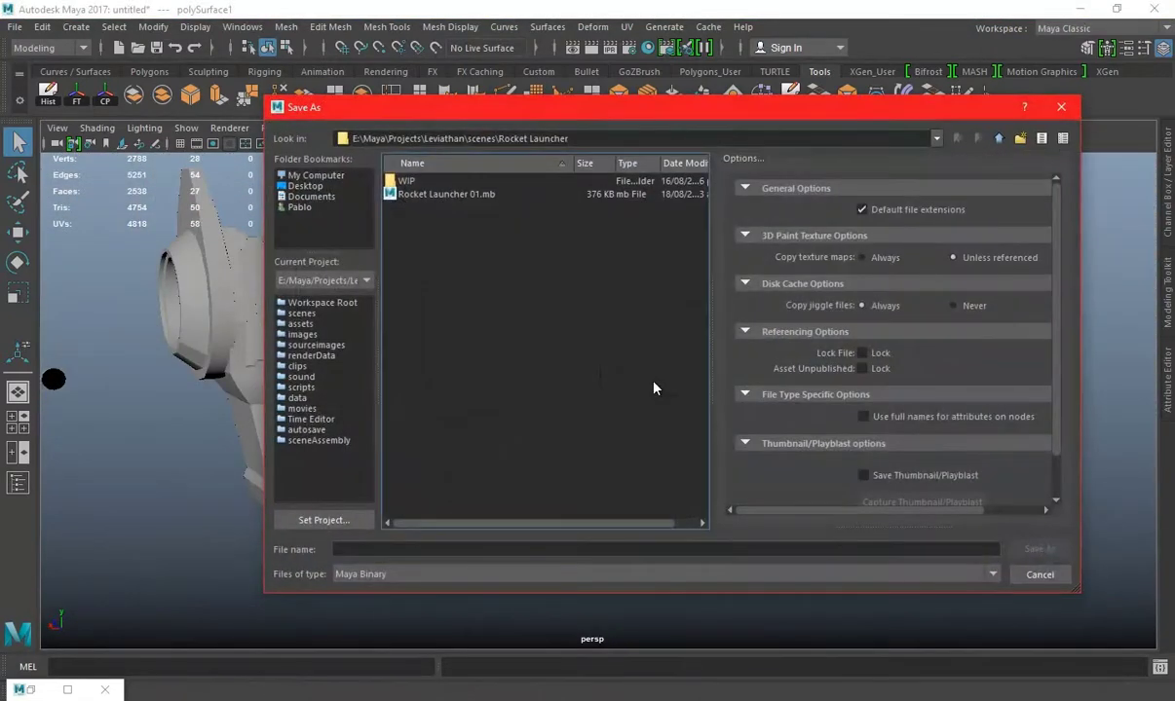
left_click(1061, 574)
mouse_move(564, 428)
left_mouse_down("alt")
mouse_move(838, 433)
mouse_move(664, 417)
left_mouse_up("alt")
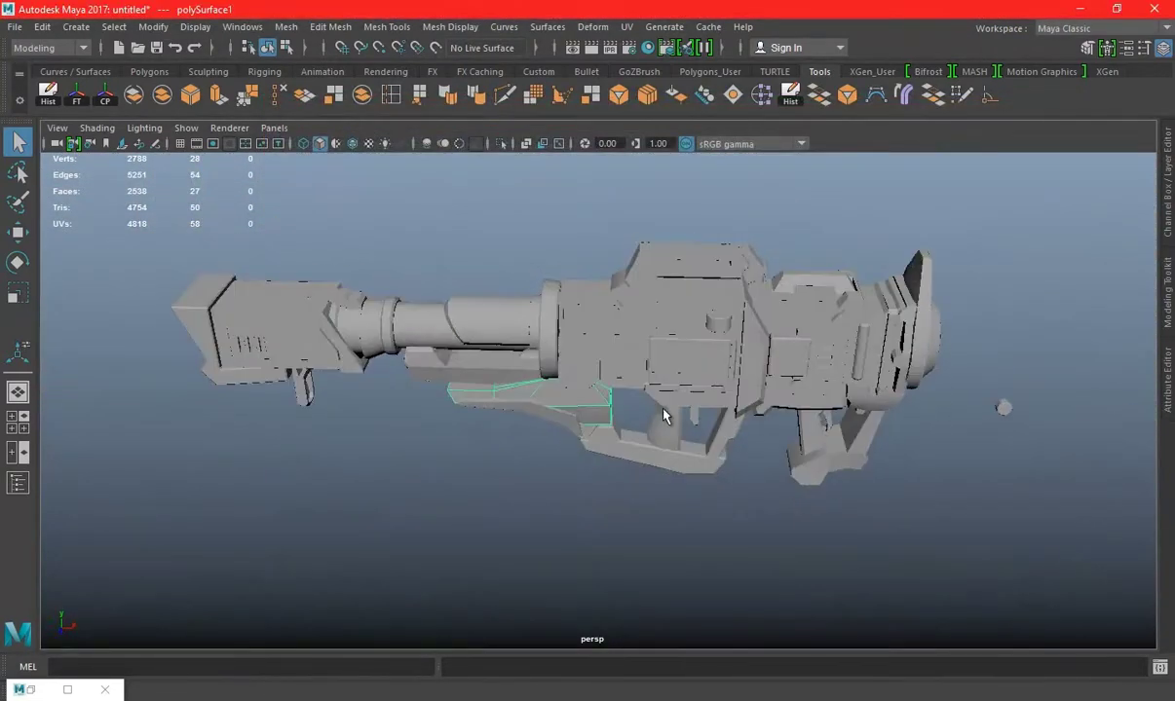
left_click_drag(1066, 631, 1066, 630)
left_click(818, 254)
Combine body block pCube6 with the overlapping side block into a single mesh, pCube39
left_click(741, 354)
left_click_drag(740, 353, 778, 396, "alt")
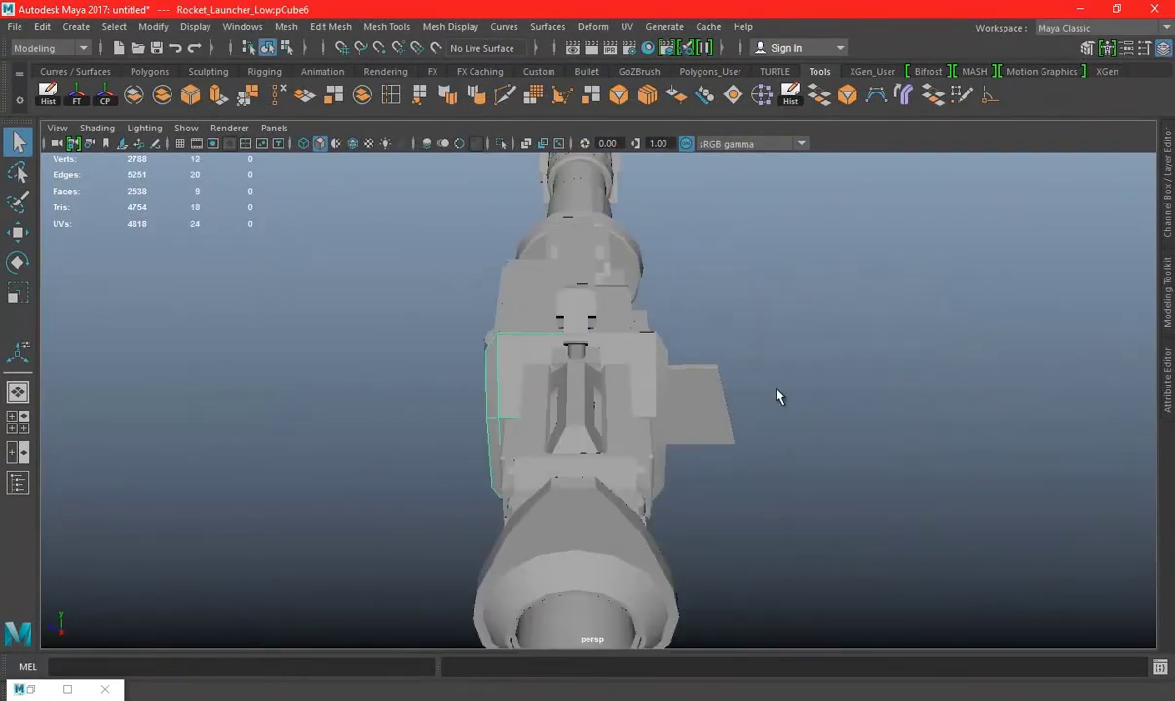
left_click(286, 27)
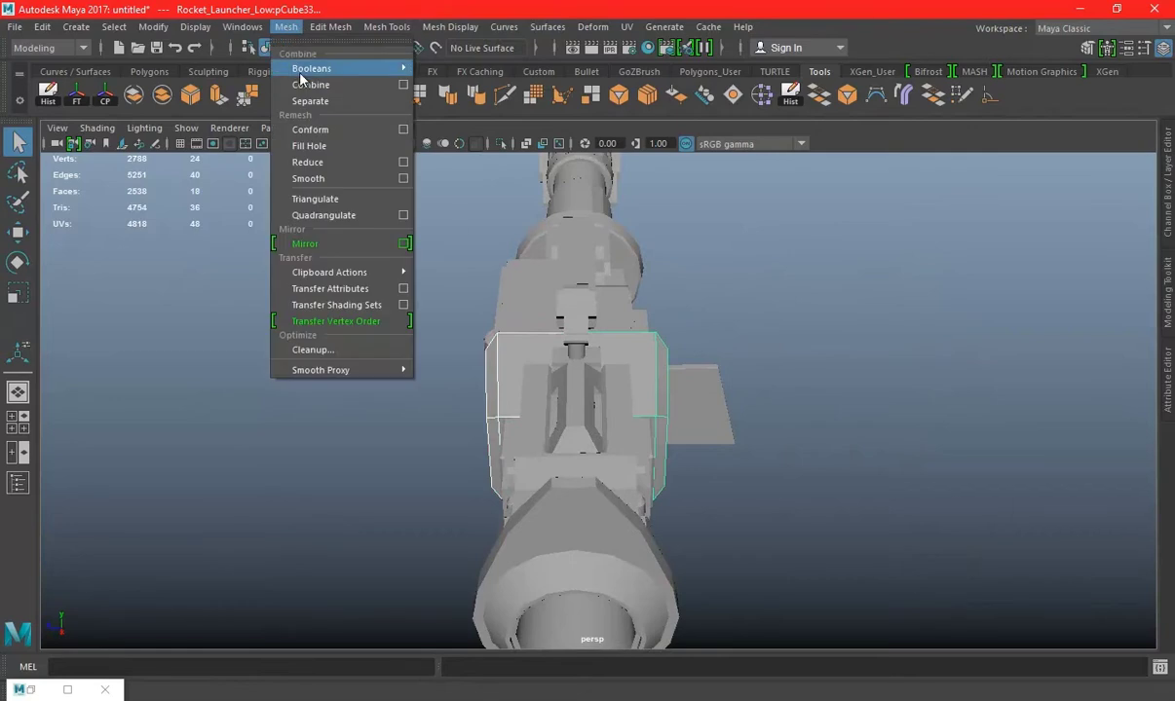
left_click_drag(321, 244, 320, 43, "alt")
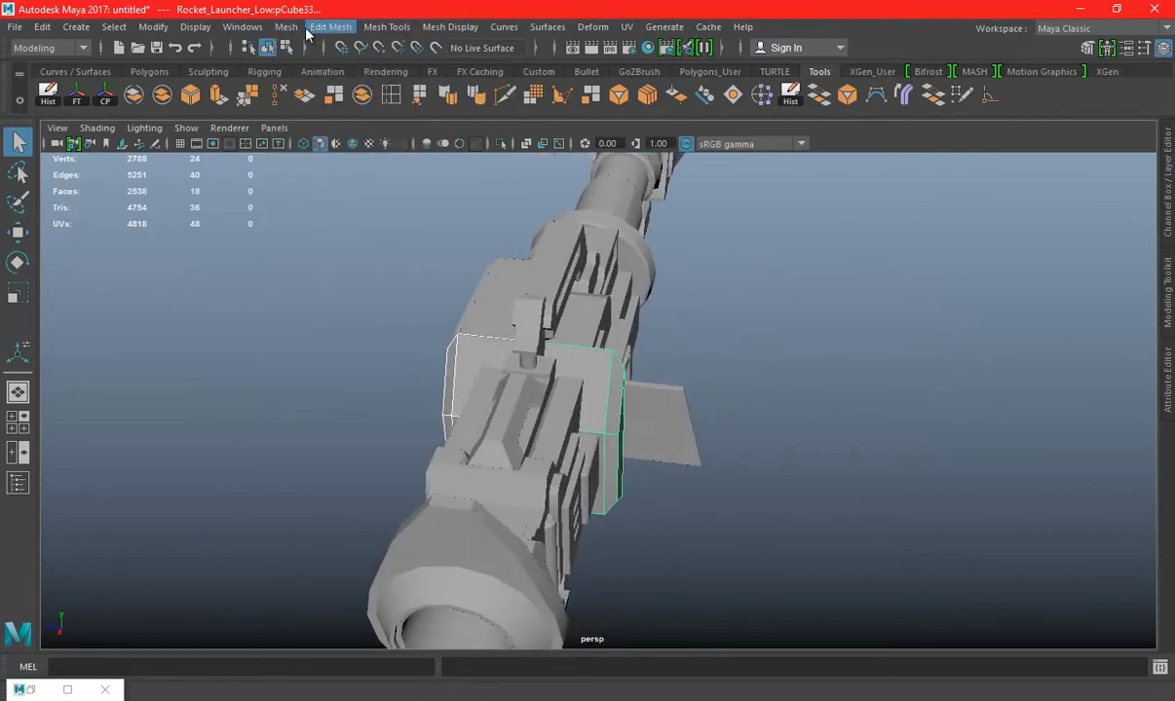
left_click(307, 31)
left_click(303, 86)
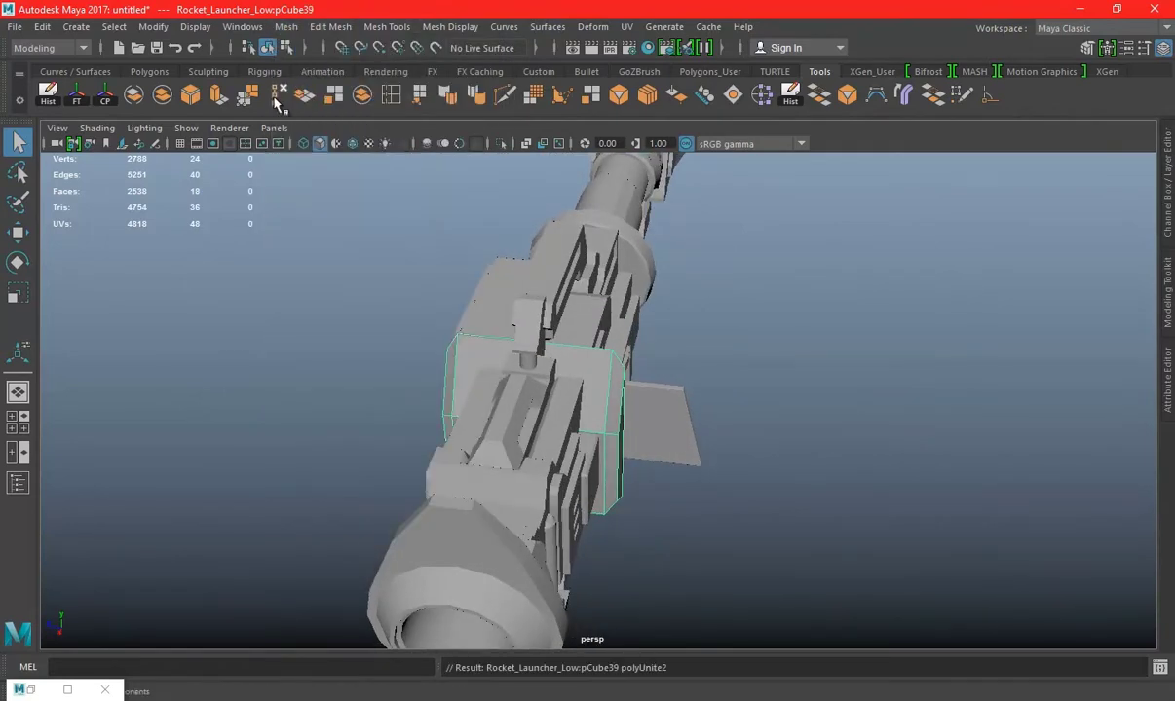
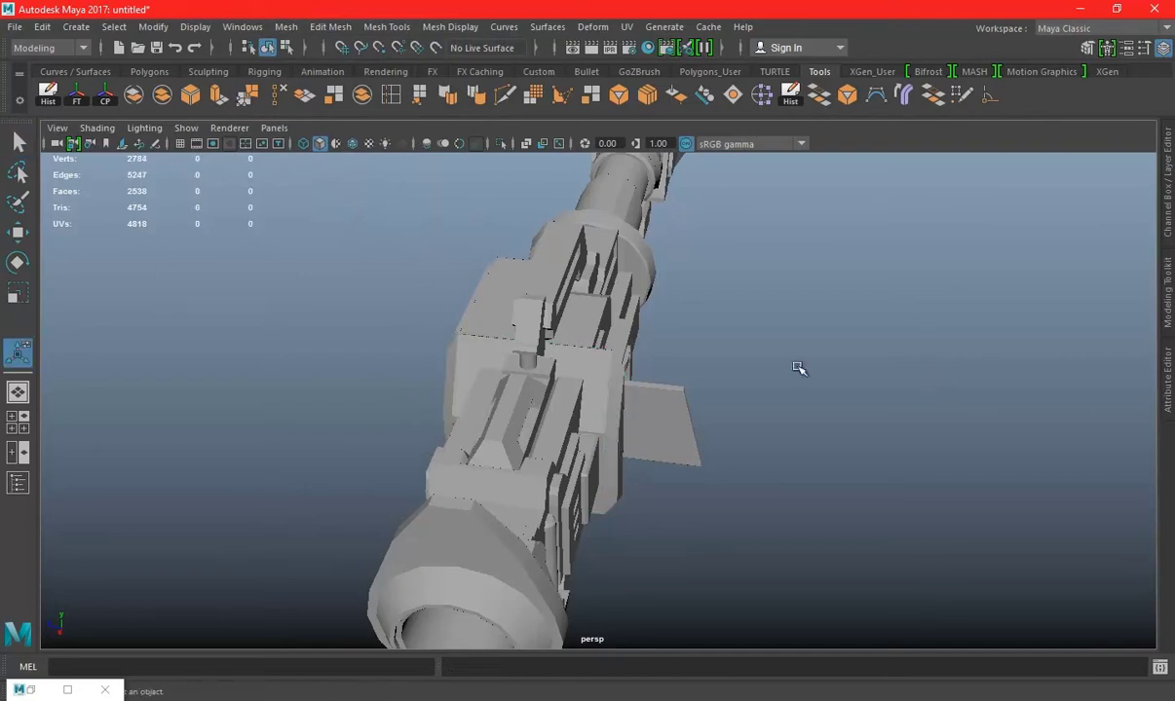
Isolate the small block, remove its middle edge, and bring the whole launcher back
left_click(608, 378)
left_click(500, 144)
key("f")
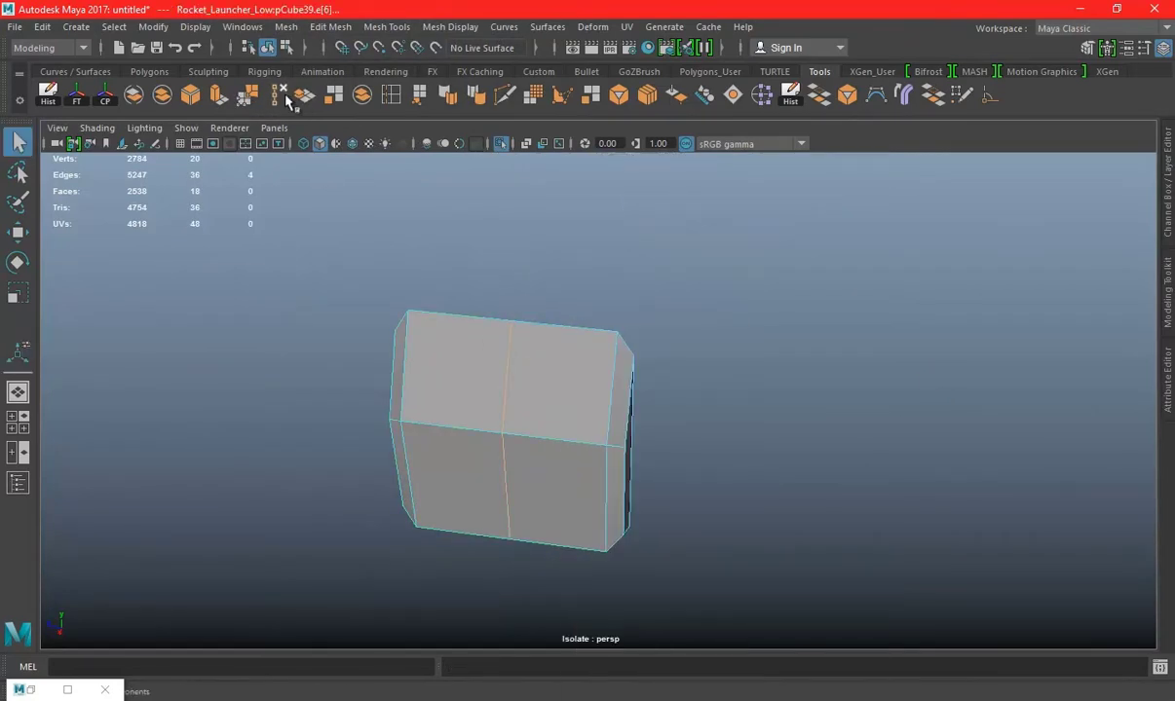
right_click_drag(543, 338, 697, 199)
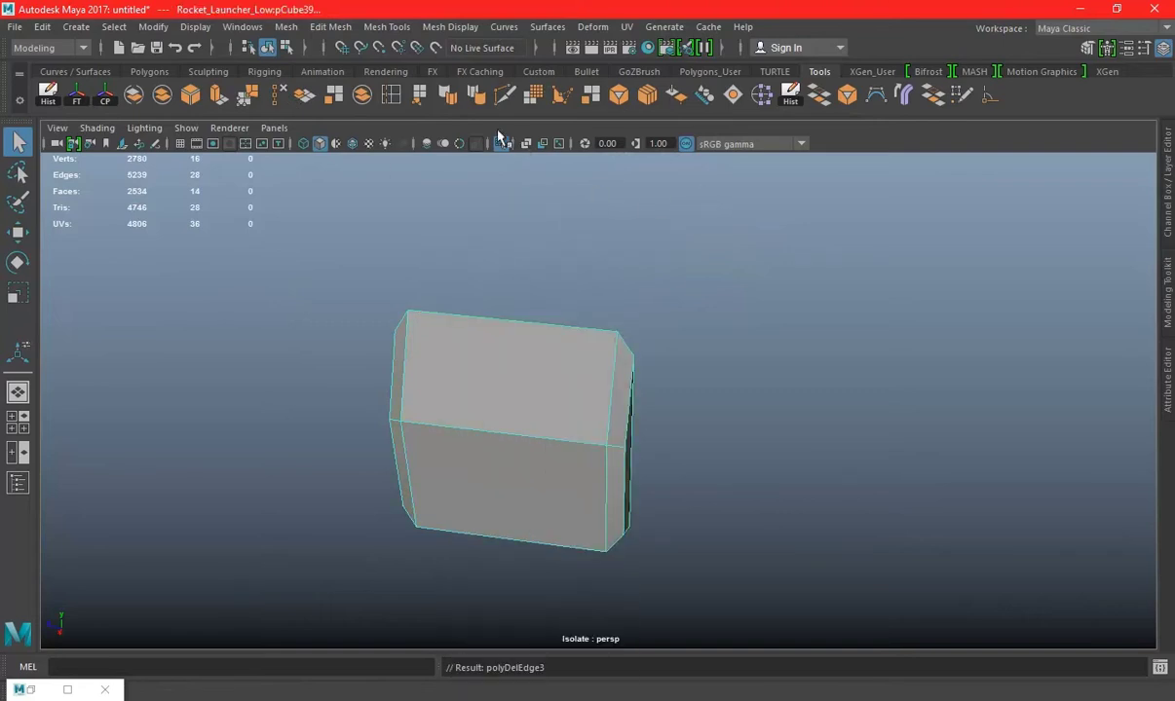
left_click(499, 143)
scroll(708, 413, "down", 2)
mouse_move(699, 351)
left_mouse_down("alt")
mouse_move(389, 316)
mouse_move(498, 336)
left_mouse_up("alt")
right_click_drag(485, 336, 631, 162)
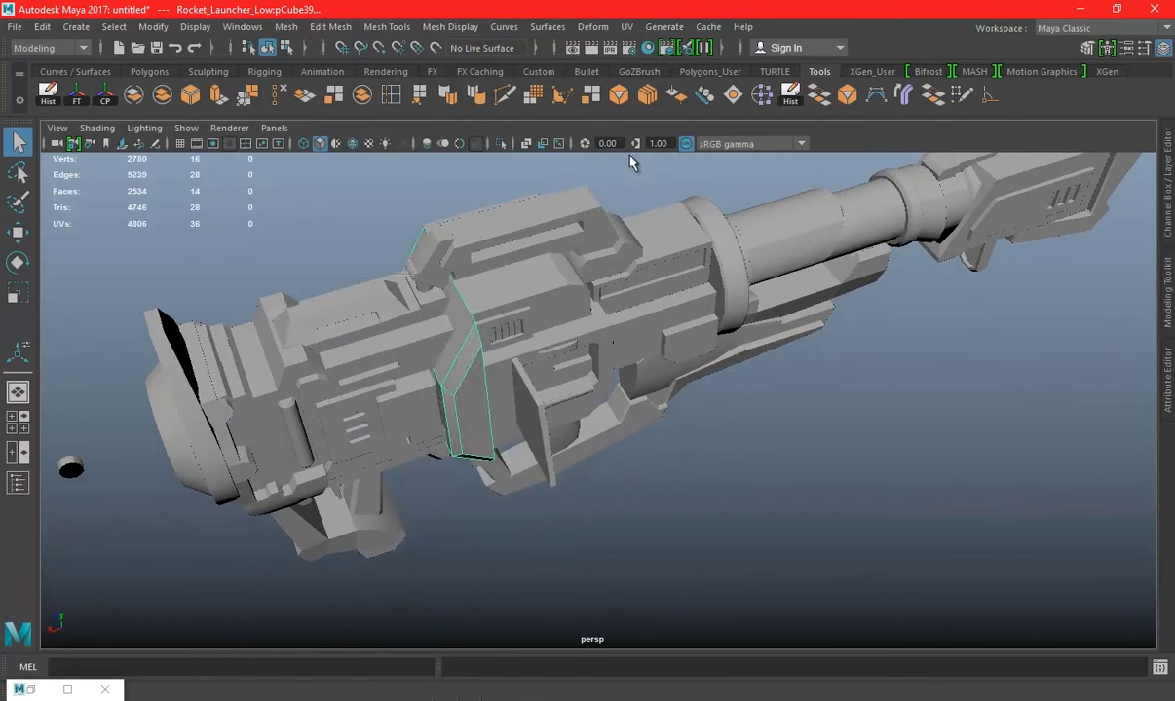
left_click(515, 233)
left_click_drag(514, 233, 561, 286, "alt")
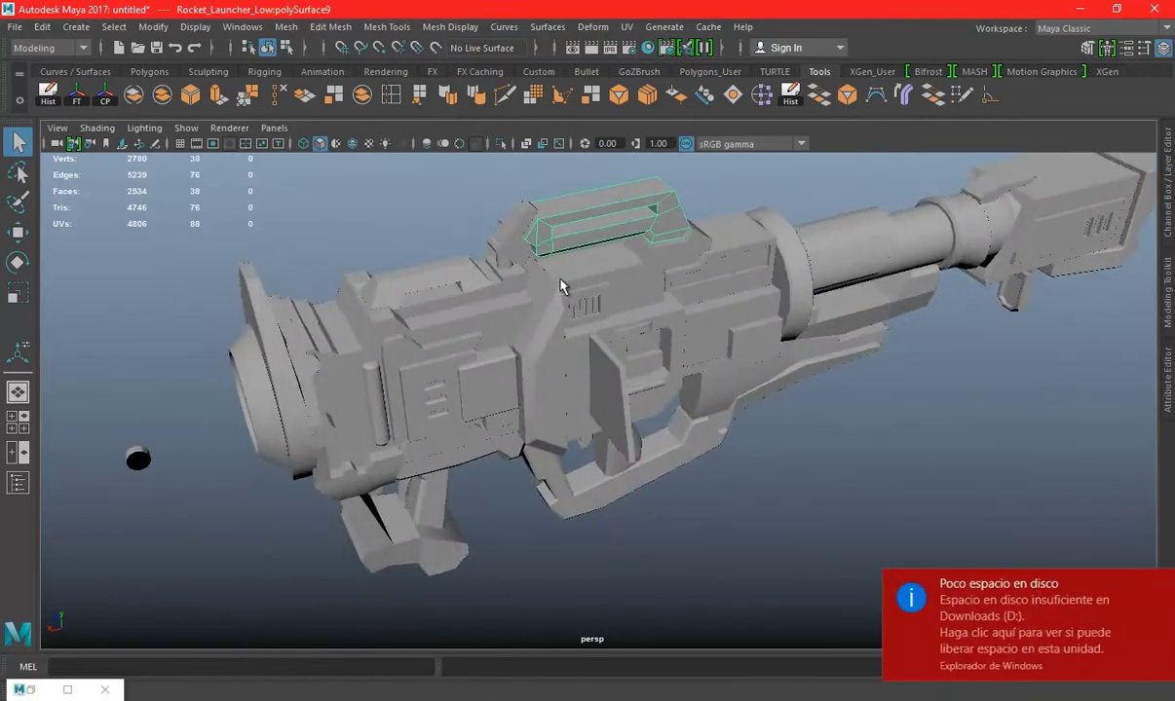
Start a save, dismiss the low disk space warning, and cancel the save window
key("ctrl+s")
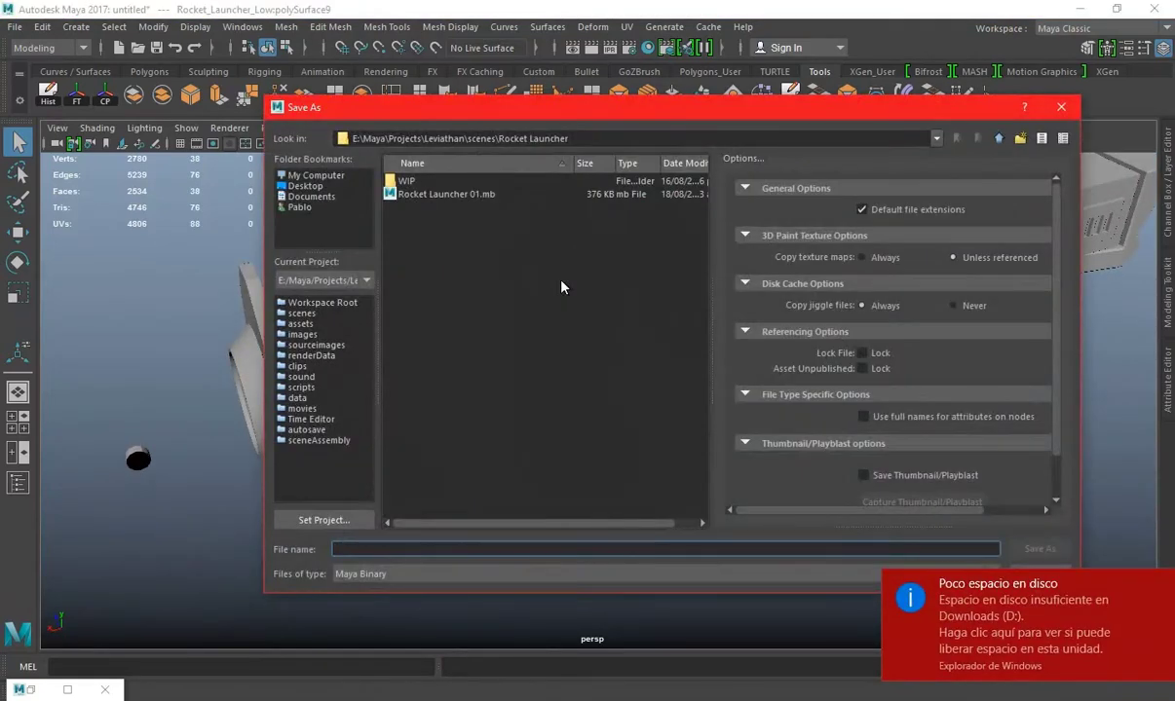
left_click(1160, 584)
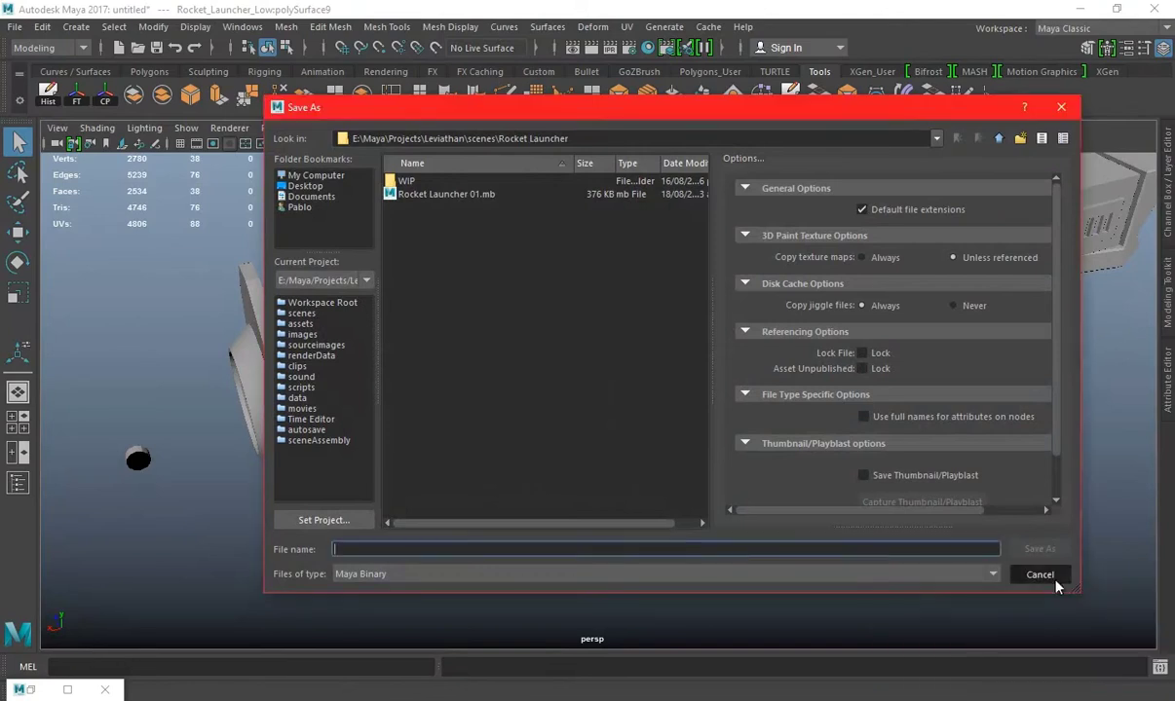
left_click(1040, 573)
left_click(428, 236)
mouse_move(425, 280)
left_mouse_down("alt")
mouse_move(896, 319)
mouse_move(585, 302)
mouse_move(572, 320)
mouse_move(597, 349)
mouse_move(566, 353)
mouse_move(610, 362)
mouse_move(642, 388)
mouse_move(593, 277)
mouse_move(580, 189)
left_mouse_up("alt")
Select the vented side panel and inspect its edges from several angles
left_click(629, 385)
scroll(572, 340, "up", 3)
right_click_drag(580, 189, 542, 205)
left_click_drag(542, 206, 542, 308, "alt")
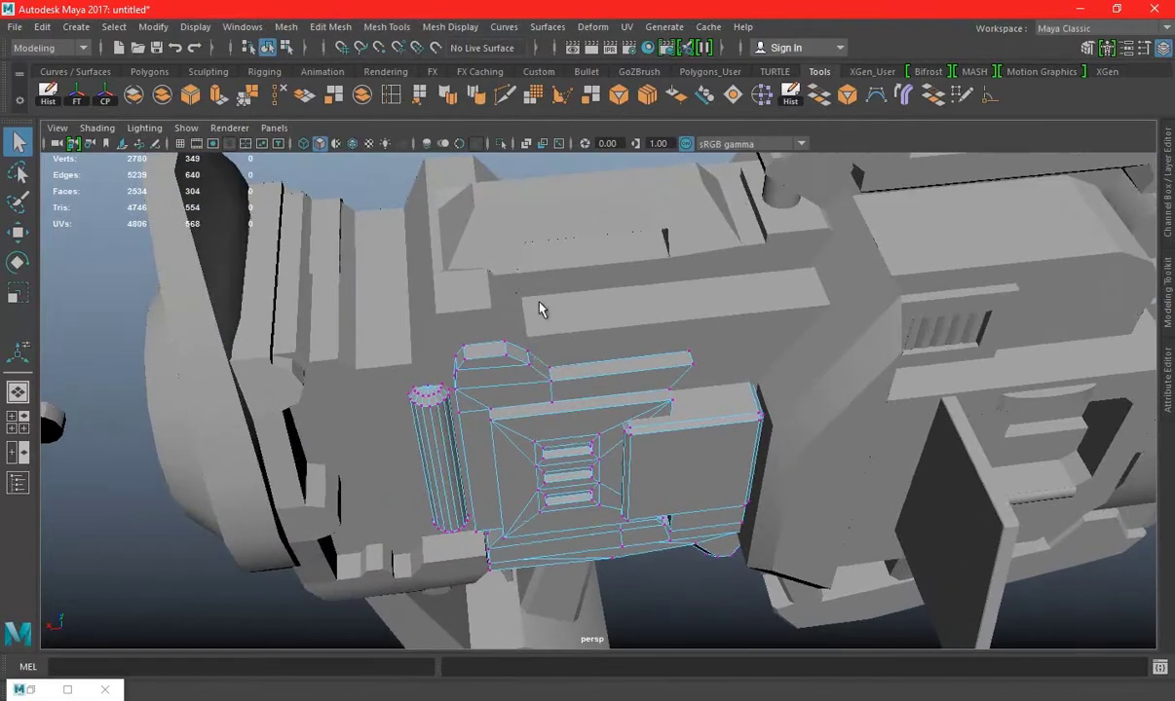
mouse_move(502, 146)
left_mouse_down("alt")
mouse_move(773, 307)
mouse_move(795, 297)
mouse_move(620, 350)
left_mouse_up("alt")
right_click_drag(620, 351, 511, 255)
mouse_move(807, 242)
left_mouse_down("alt")
mouse_move(904, 441)
mouse_move(773, 271)
mouse_move(440, 307)
left_mouse_up("alt")
scroll(441, 307, "up", 2)
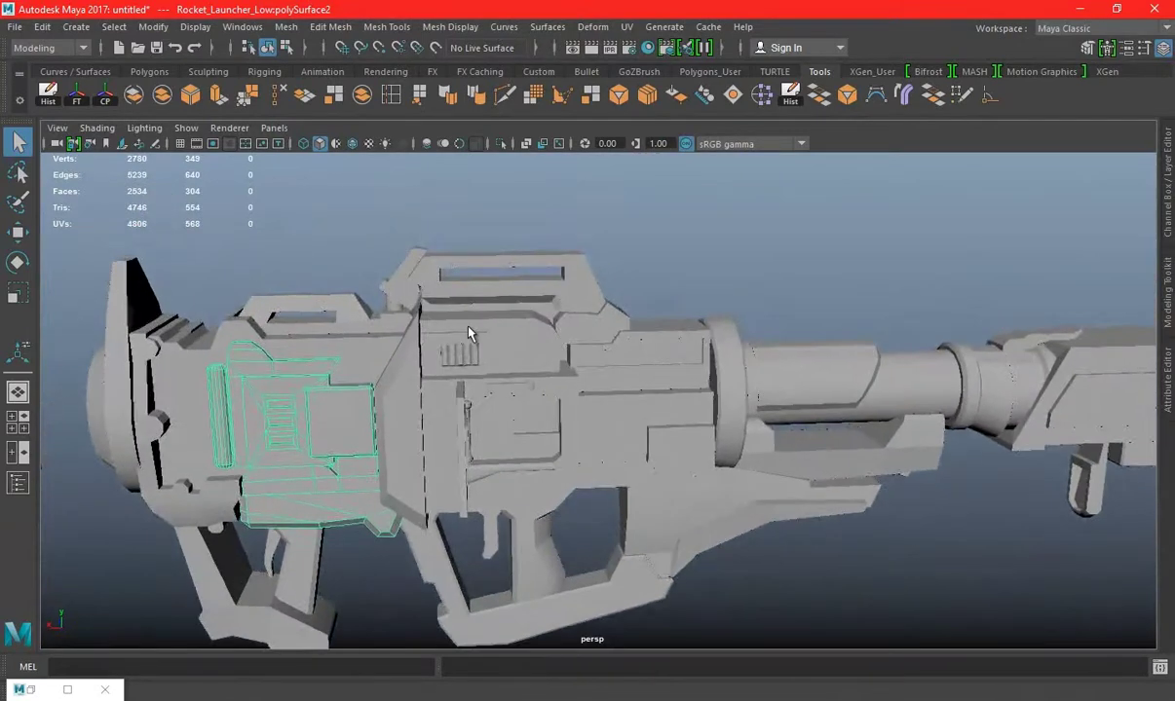
scroll(433, 319, "up", 2)
Isolate the vent grille's faces and delete the extra edges from the panel
left_click(433, 318)
right_click_drag(434, 318, 426, 297)
left_click(419, 304)
key("f")
scroll(686, 308, "down", 3)
left_click_drag(687, 308, 543, 287, "alt")
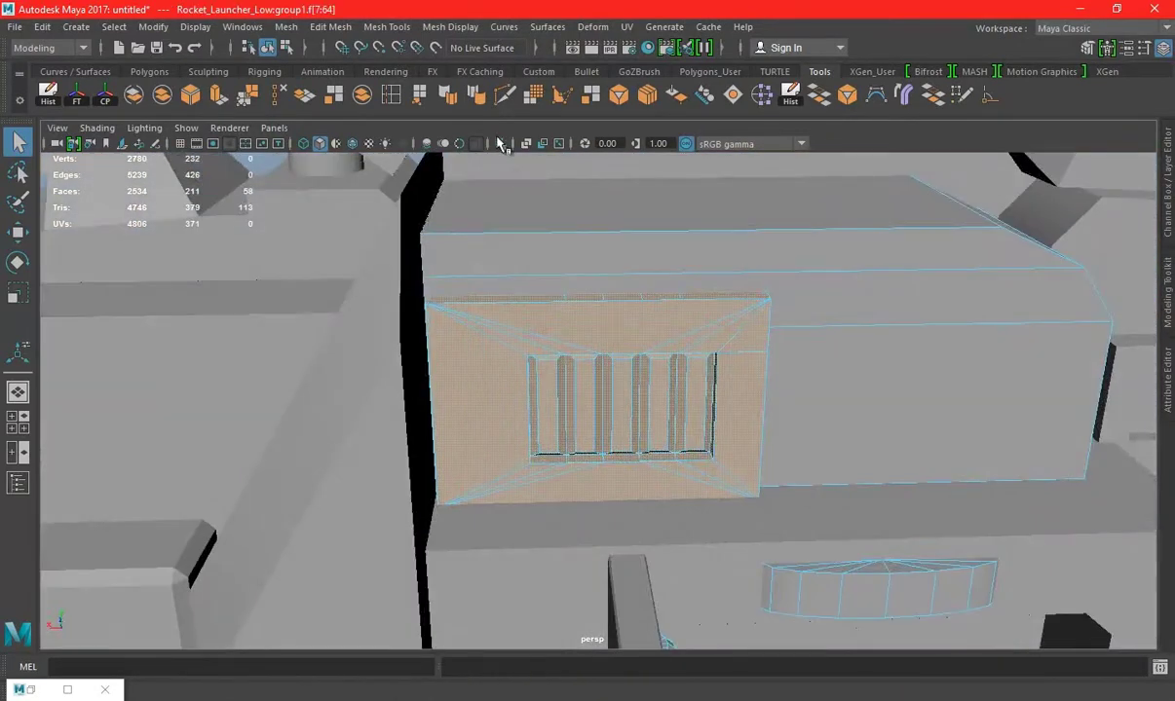
left_click(500, 144)
scroll(735, 220, "up", 3)
left_click_drag(734, 220, 684, 255, "alt")
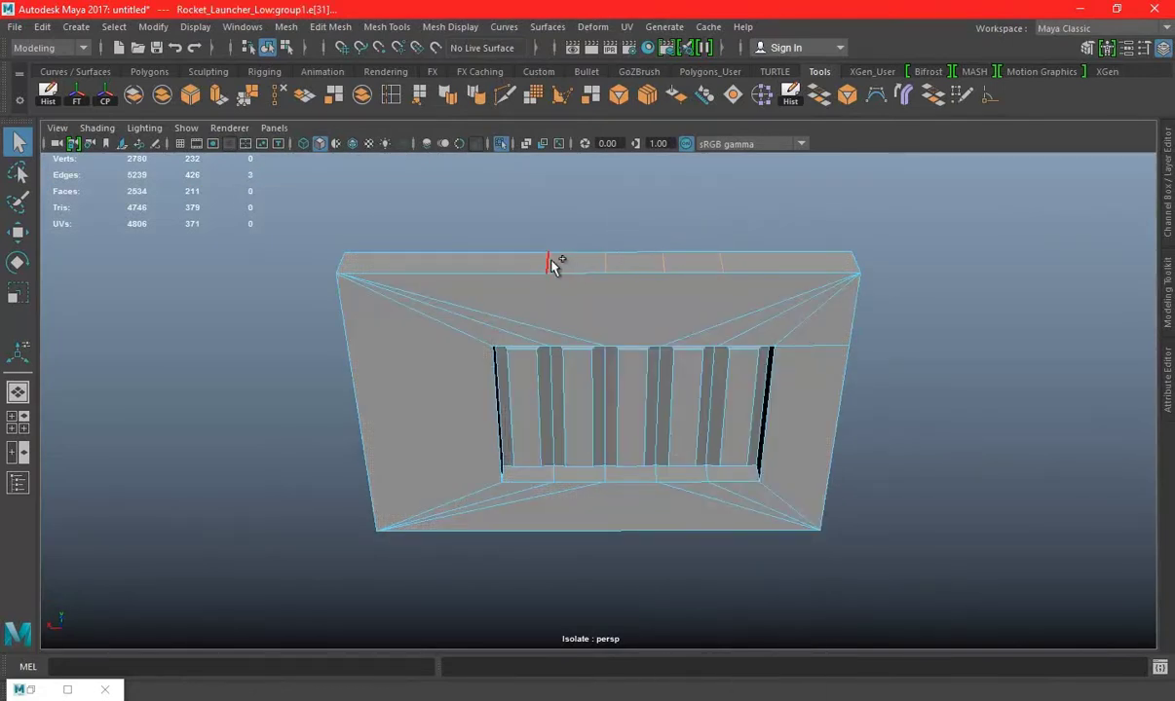
left_click(234, 107)
left_click_drag(648, 228, 755, 281, "alt")
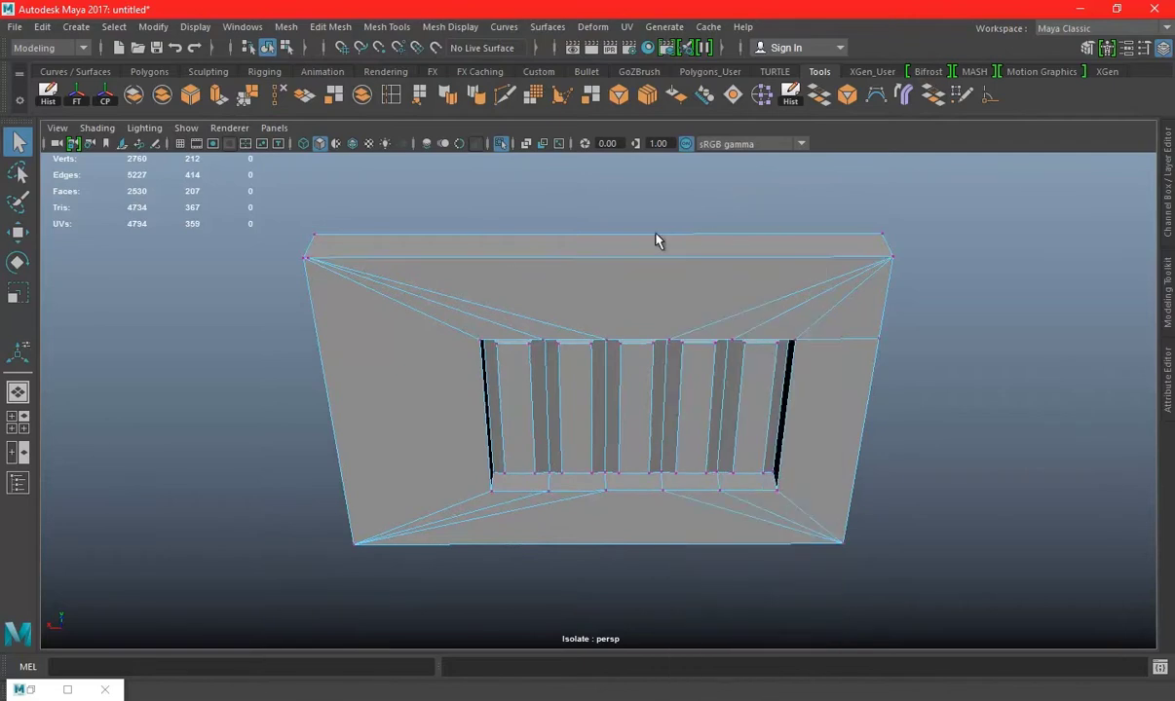
mouse_move(634, 300)
left_mouse_down("alt")
mouse_move(647, 144)
mouse_move(755, 328)
left_mouse_up("alt")
Return to object mode, turn off isolation, and clear the selection
right_click_drag(770, 248, 933, 177)
left_click(501, 143)
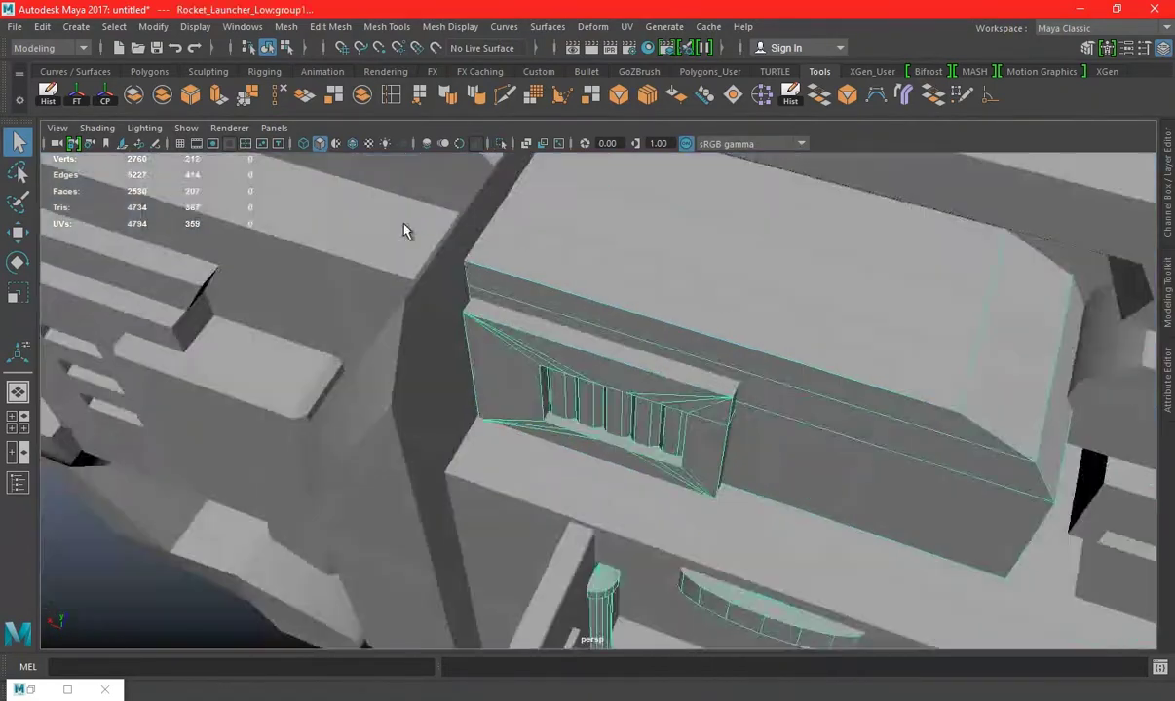
scroll(356, 223, "down", 5)
mouse_move(357, 223)
left_mouse_down("alt")
mouse_move(592, 293)
mouse_move(714, 347)
mouse_move(532, 269)
left_mouse_up("alt")
scroll(714, 347, "up", 3)
left_click(576, 319)
scroll(690, 348, "down", 3)
scroll(590, 304, "down", 2)
left_click(591, 305)
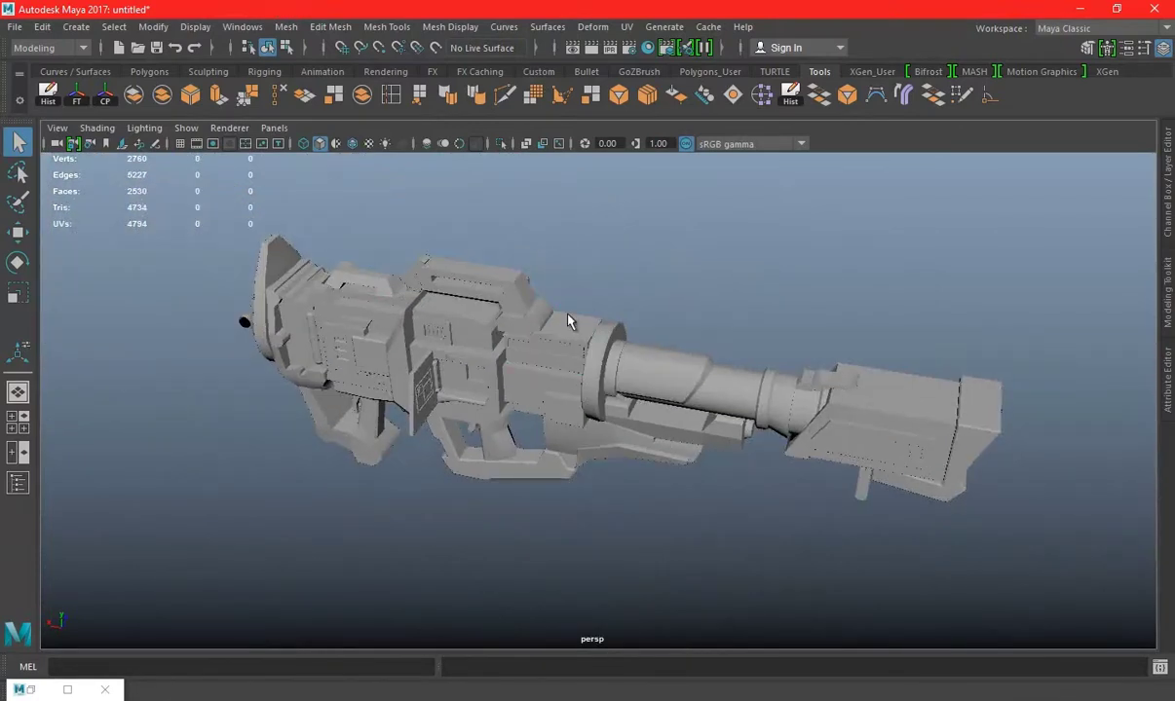
Select all parts, freeze transformations, and export the selection over Rocket Launcher Low.obj
key("ctrl+shift+a")
left_click(77, 97)
left_click(14, 26)
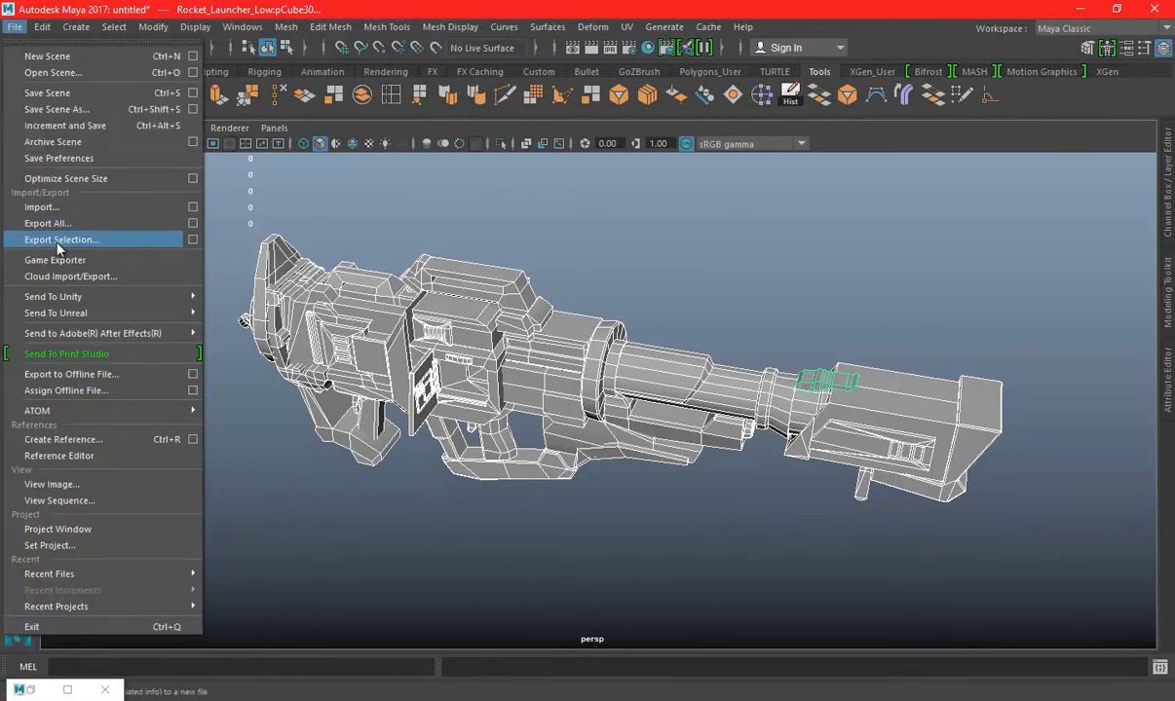
left_click(59, 235)
left_click(463, 198)
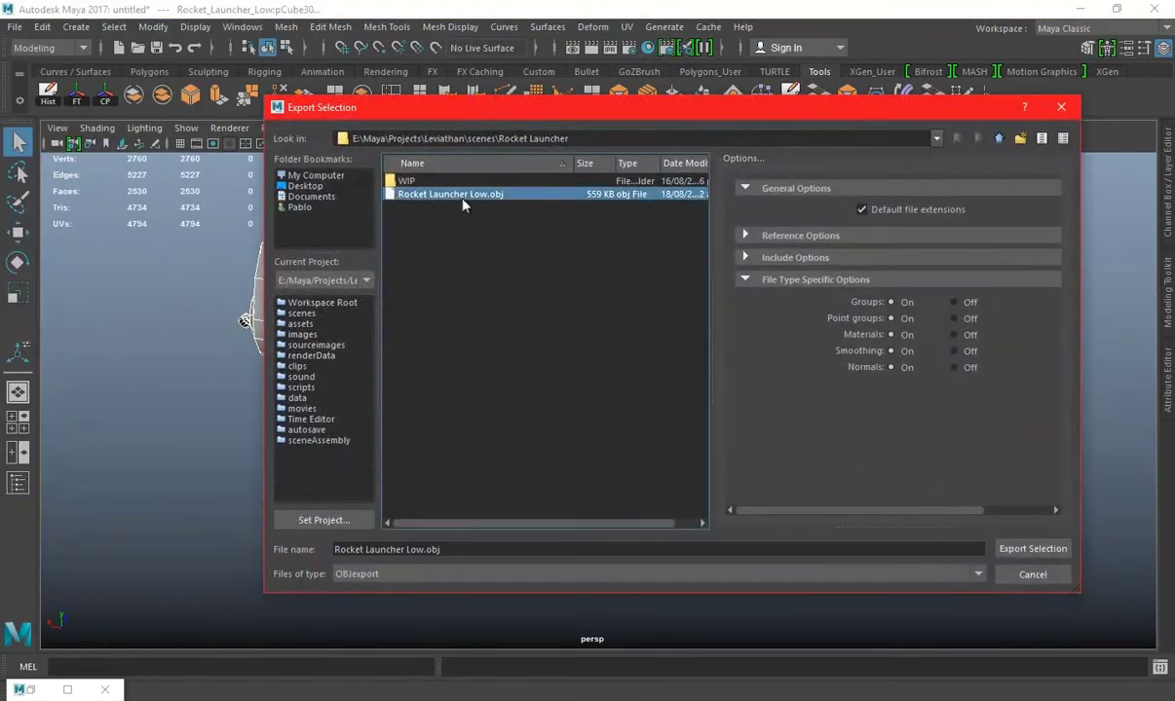
left_click(1013, 560)
left_click(635, 373)
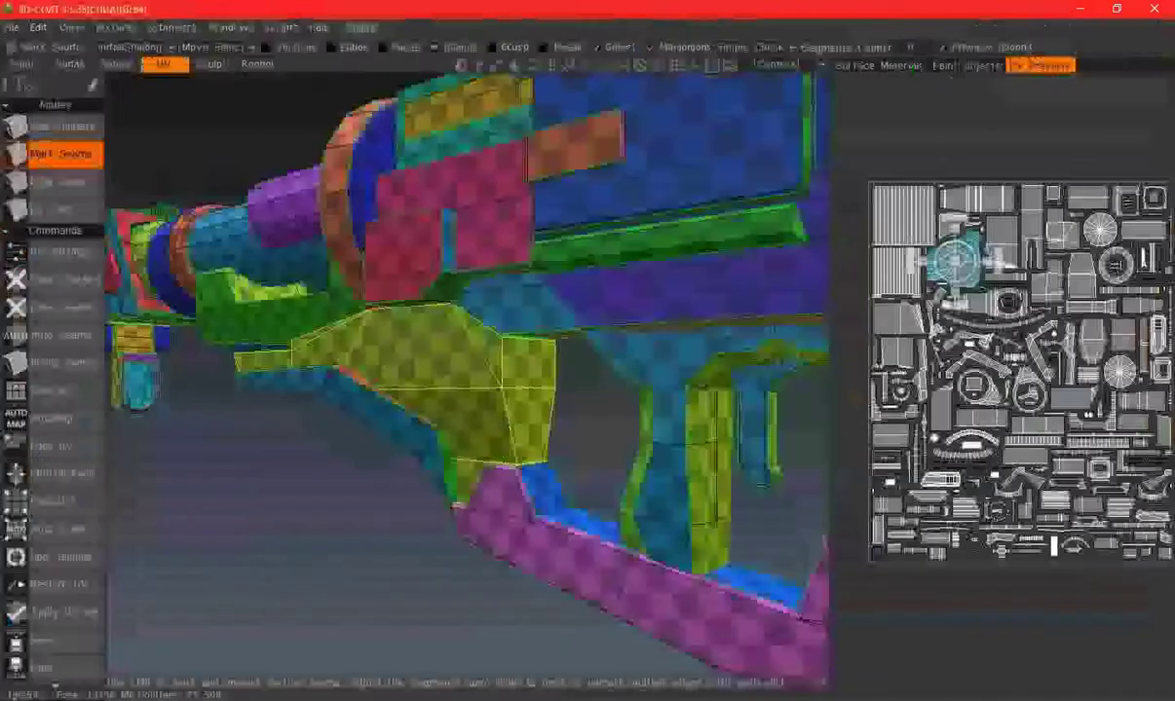
Load Rocket Launcher Low.obj as a new UV Map Mesh scene and list its Paint Objects
left_click(12, 26)
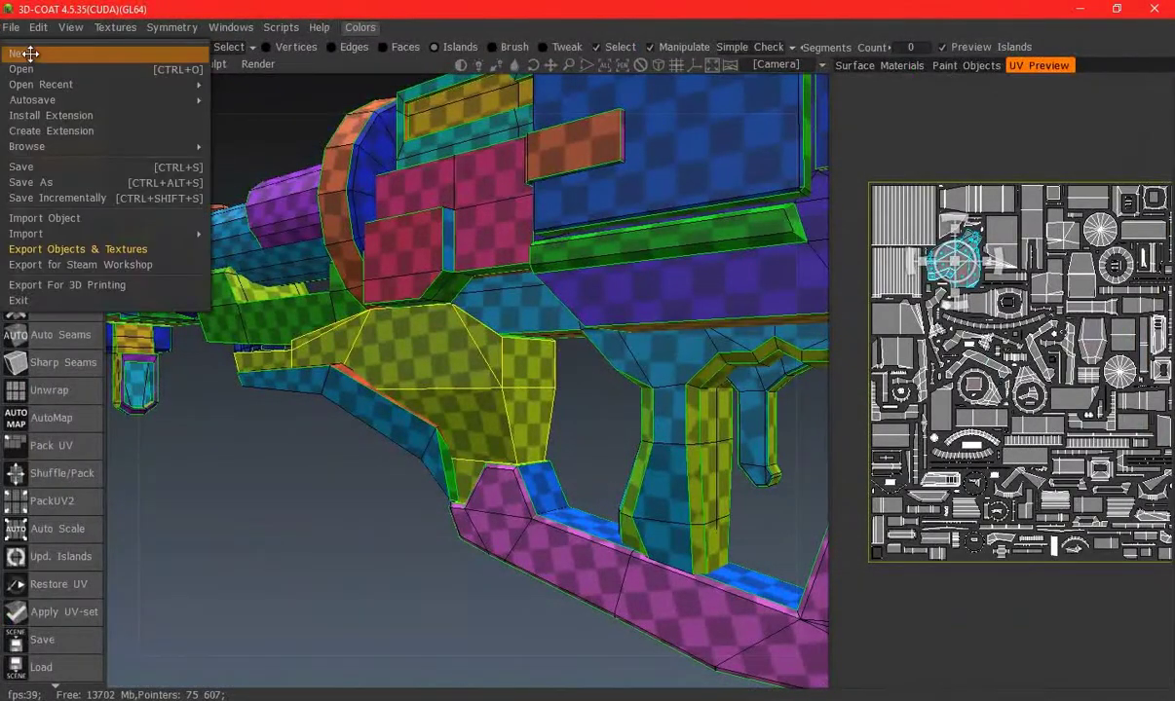
left_click(30, 54)
left_click(540, 546)
left_click(378, 221)
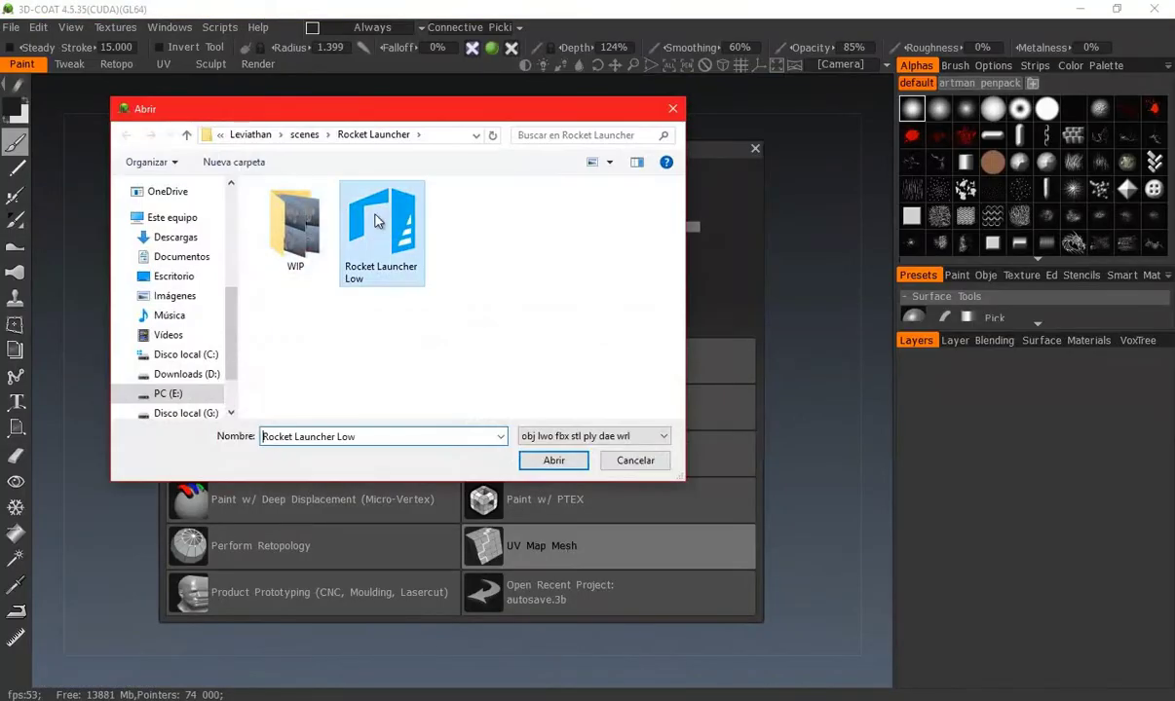
double_click(375, 221)
left_click(351, 546)
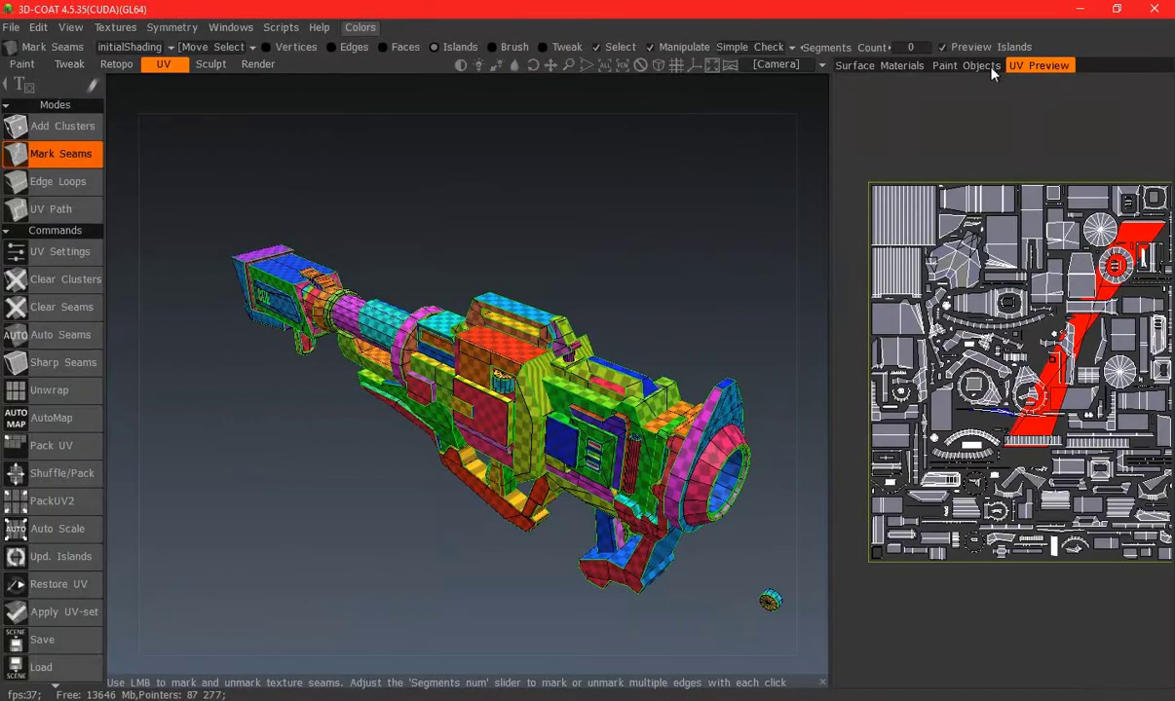
left_click(990, 69)
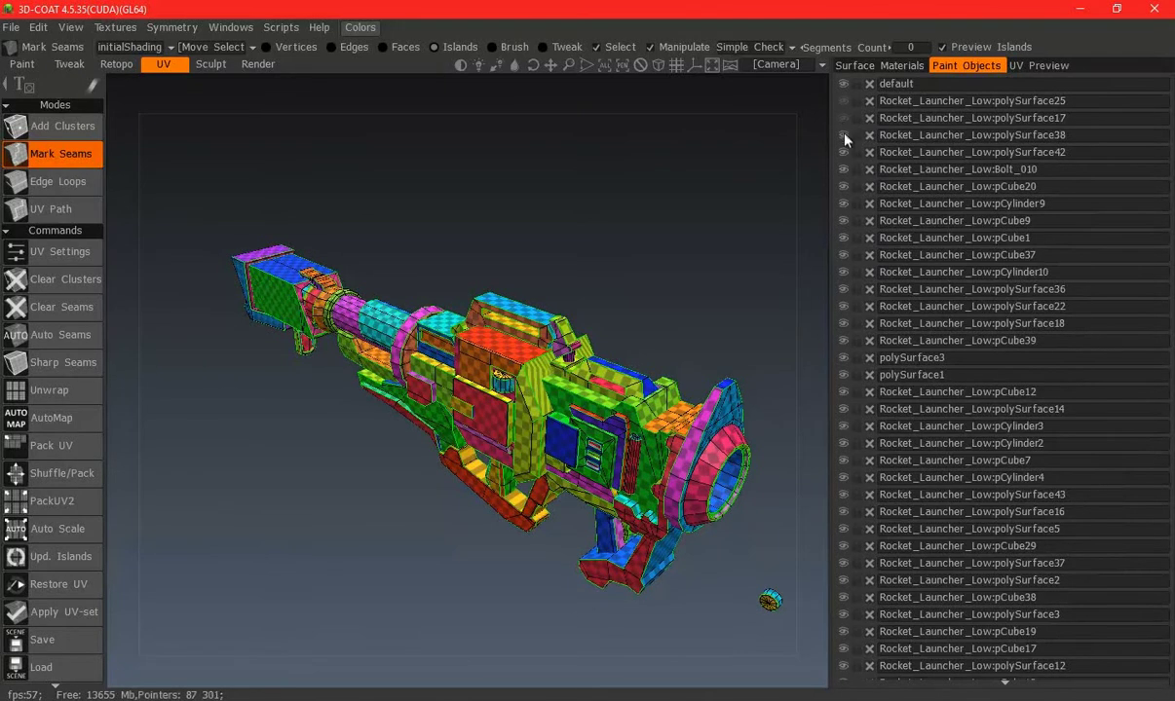
Hide the launcher parts one by one, from pCylinder9 to the barrel rings, then re-show the body
left_click(844, 203)
left_click(846, 239)
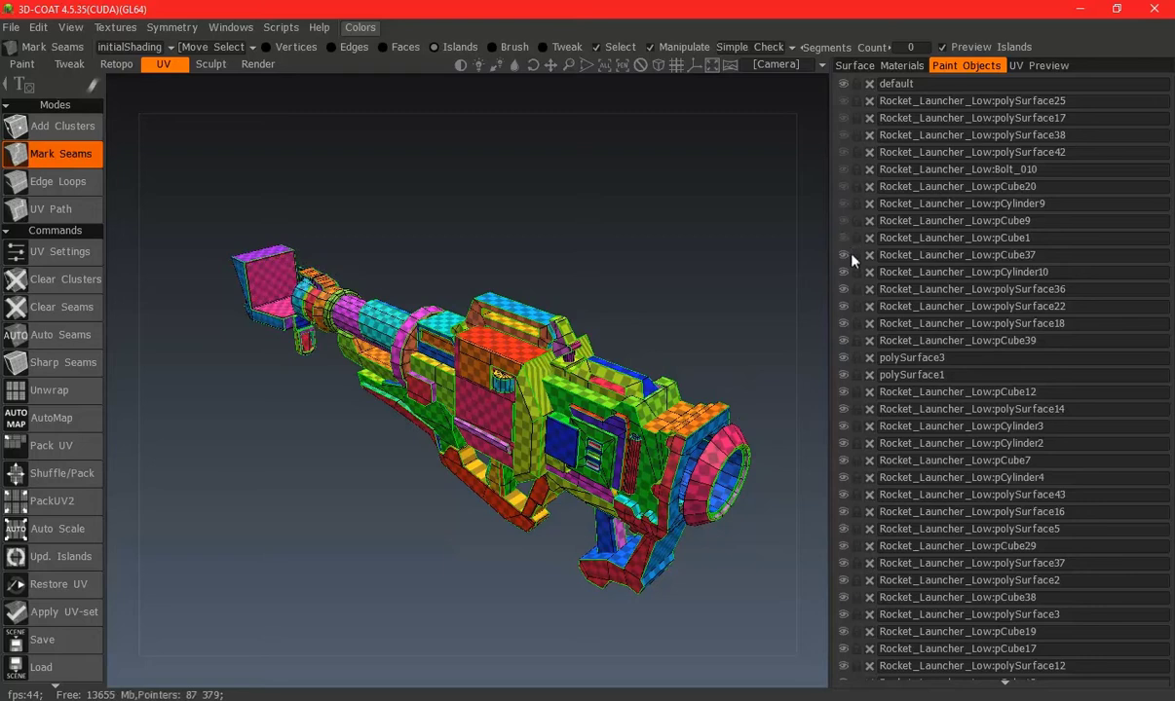
left_click(843, 307)
left_click(844, 323)
left_click(844, 340)
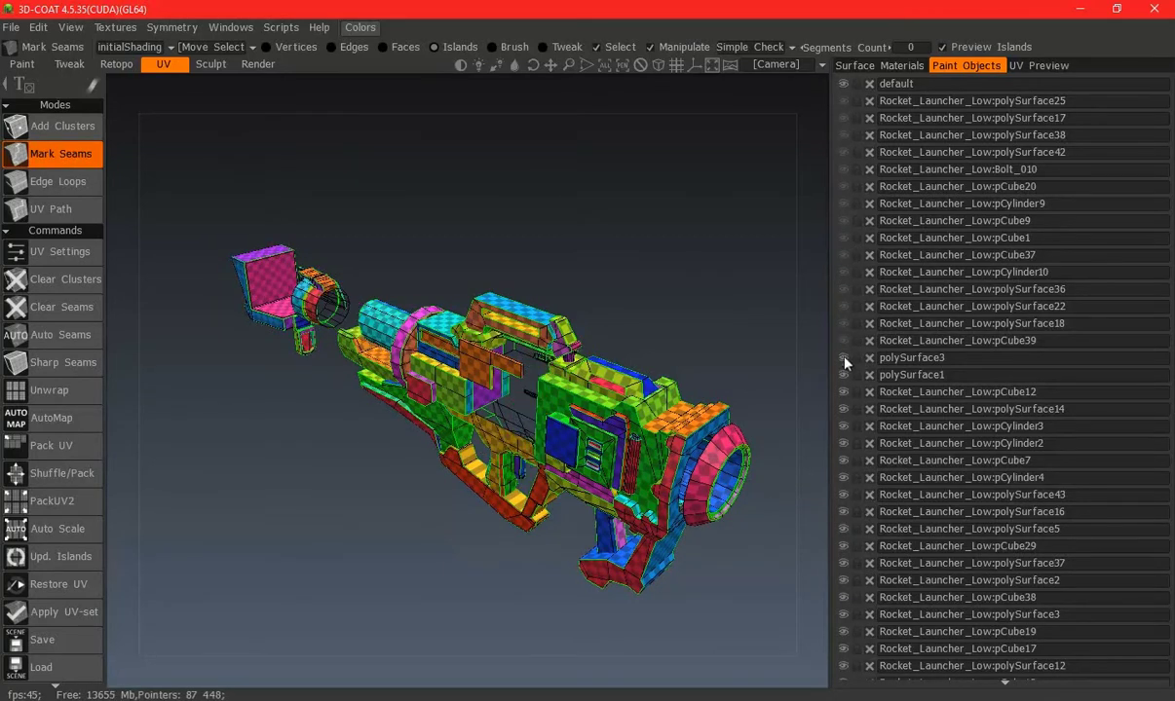
left_click(844, 358)
left_click(844, 391)
left_click(844, 409)
left_click(843, 426)
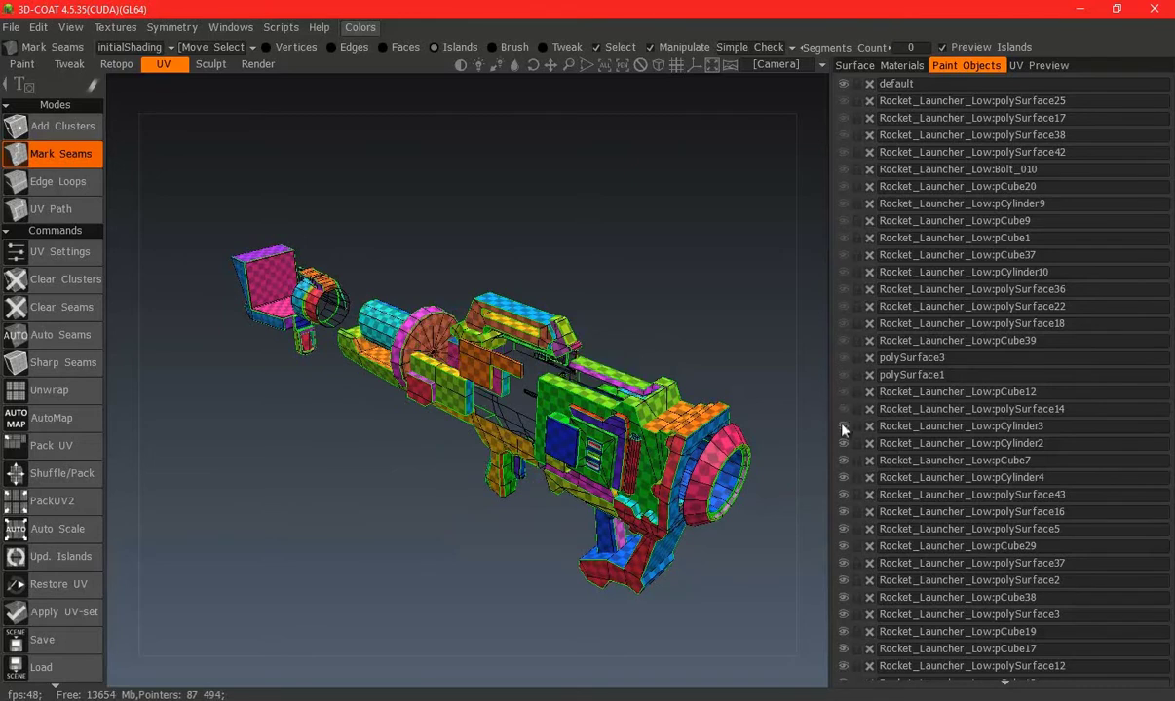
left_click(844, 443)
left_click(843, 478)
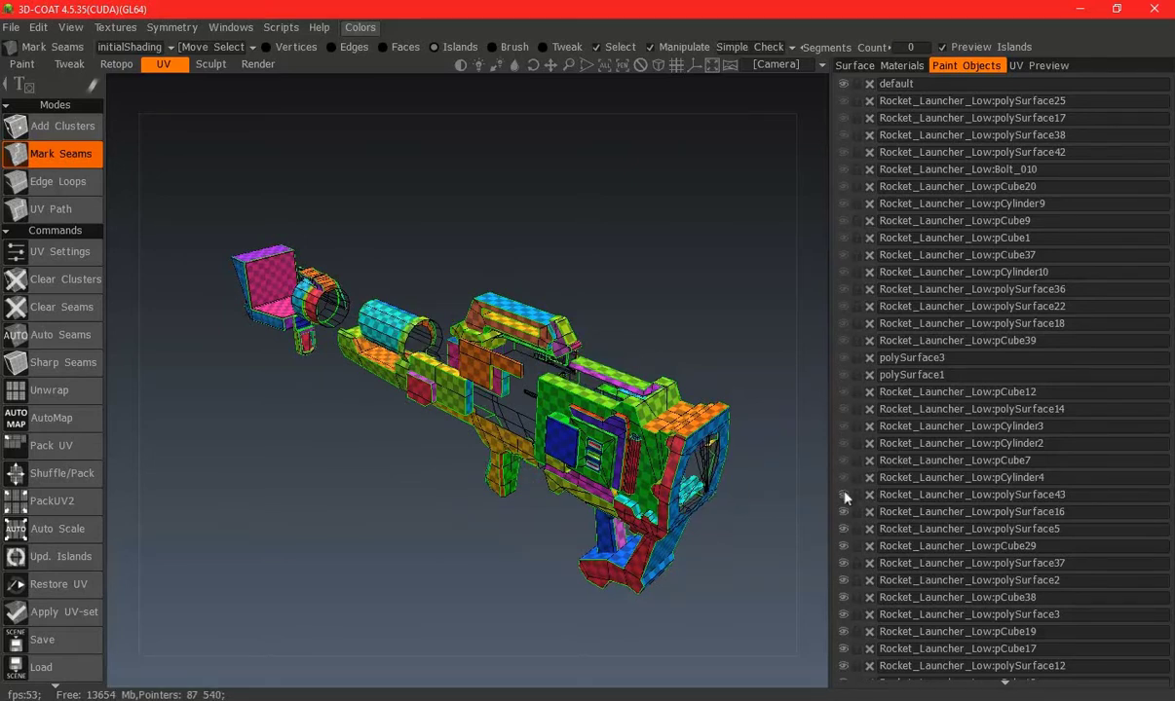
left_click(844, 495)
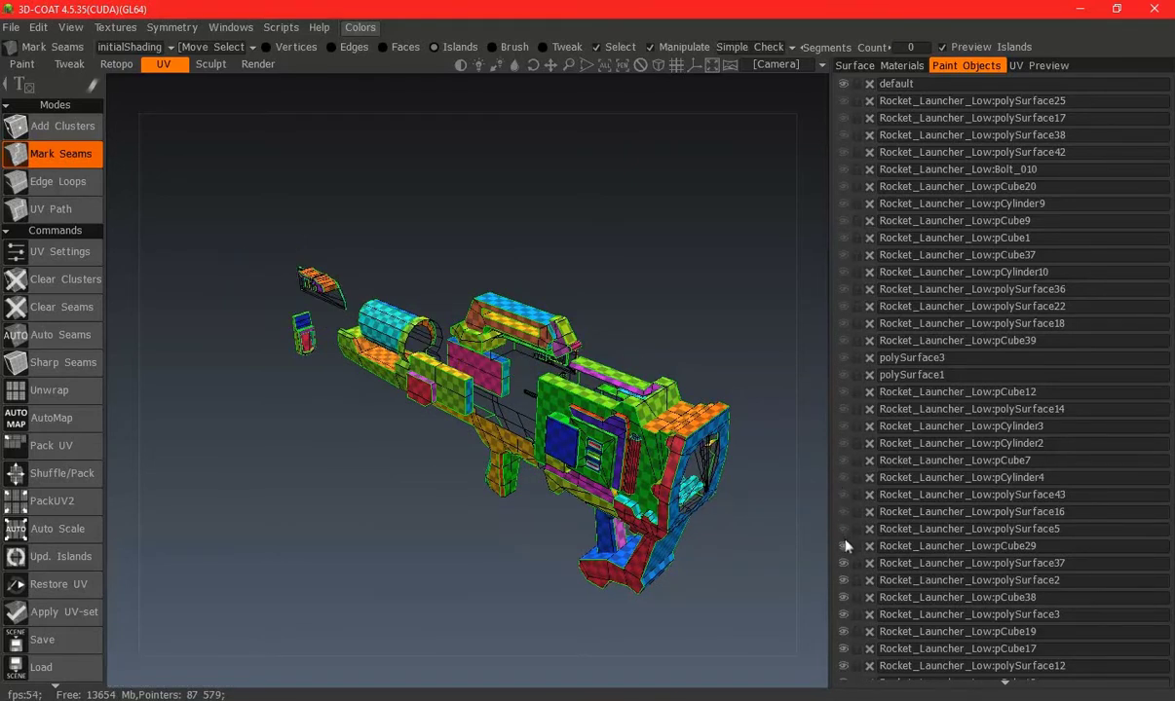
left_click(843, 597)
left_click(844, 615)
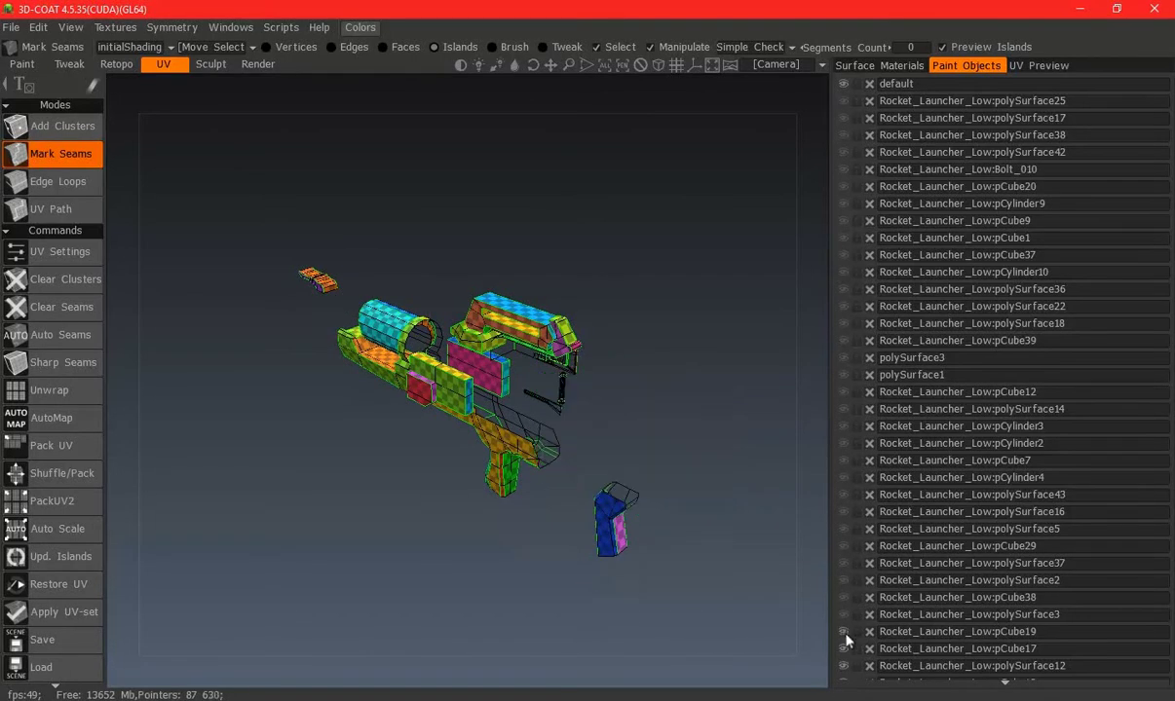
left_click(844, 631)
left_click(843, 649)
scroll(845, 633, "down", 2)
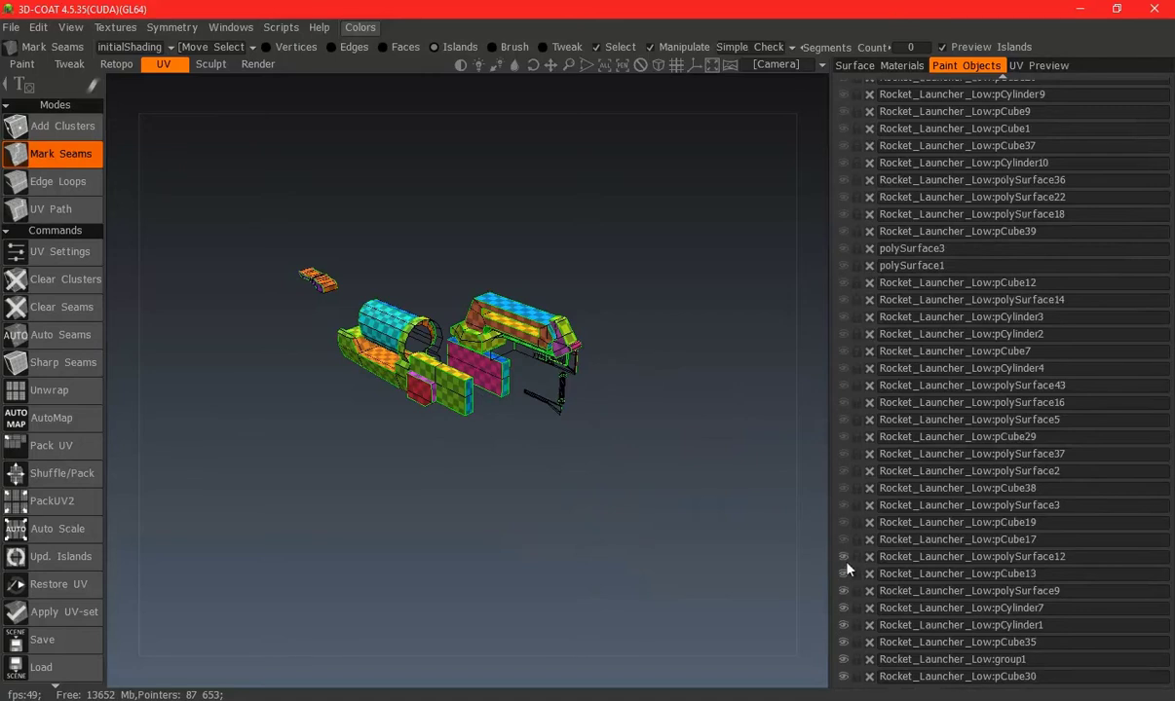
left_click(844, 557)
left_click(845, 574)
left_click(845, 590)
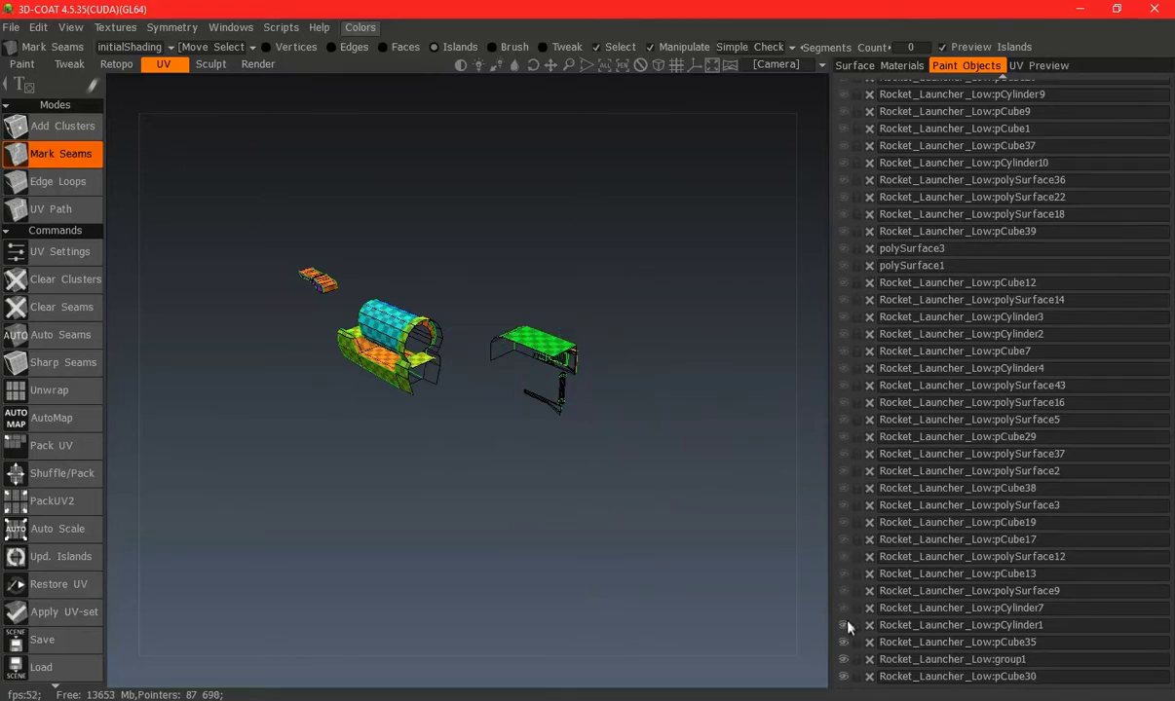
left_click(845, 625)
left_click(844, 641)
left_click(845, 658)
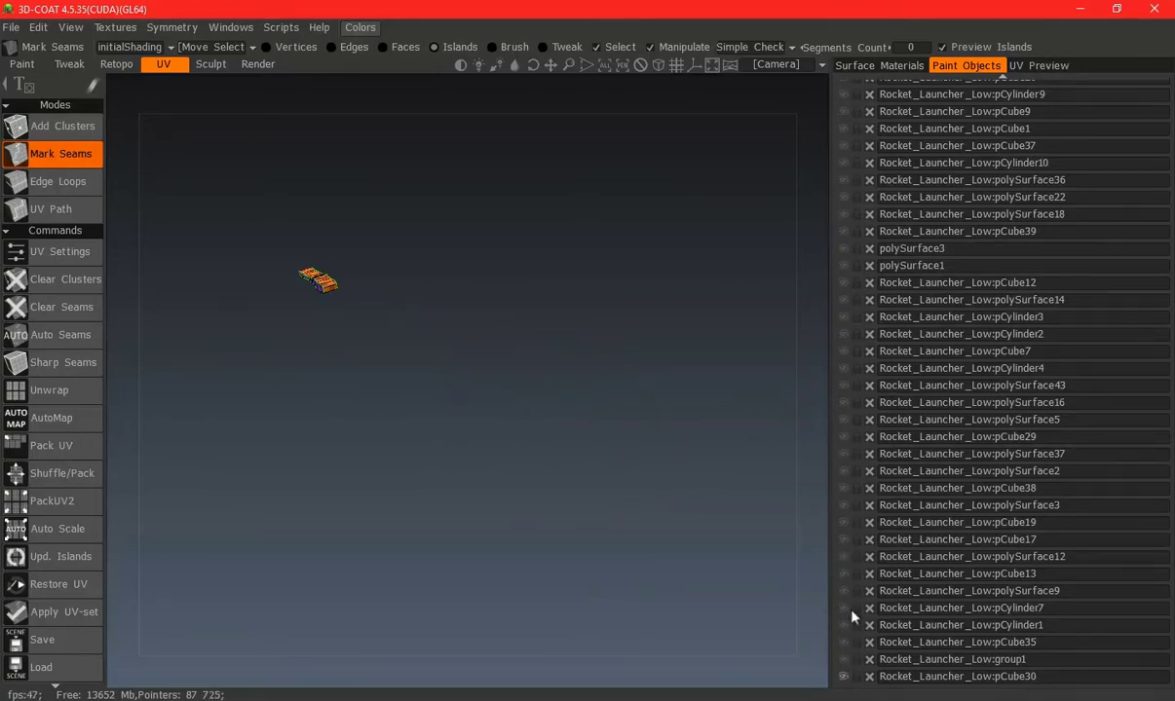
left_click(844, 661)
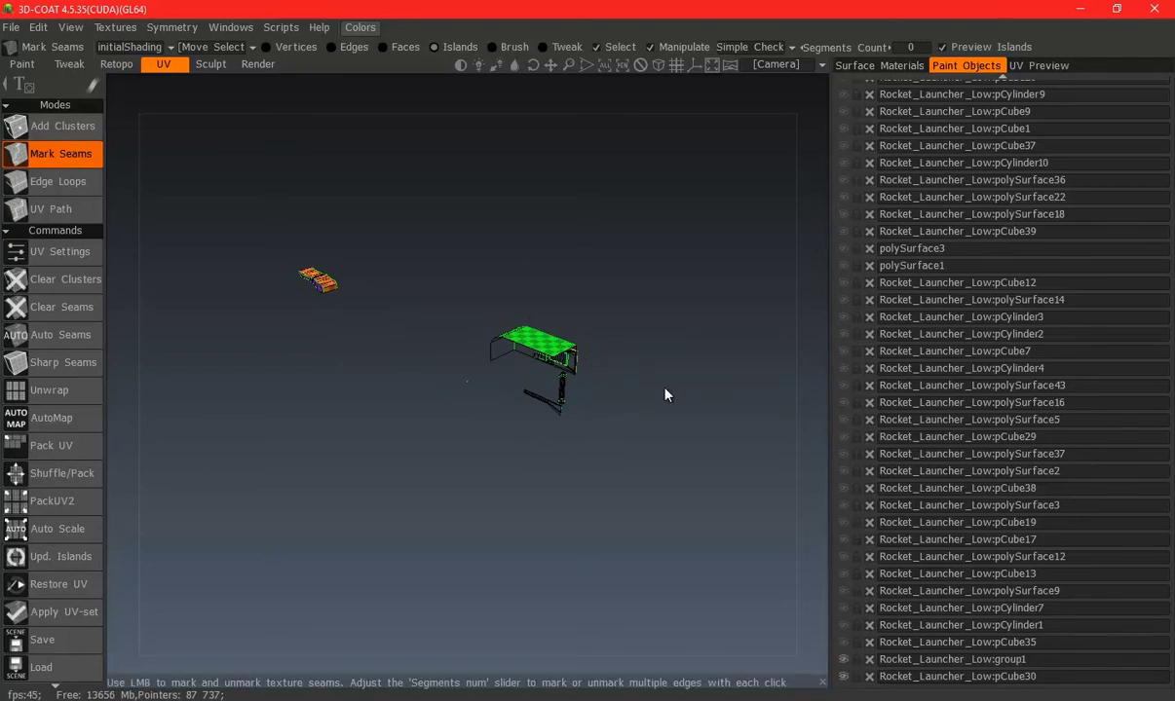
Make pCube35 and pCylinder1 visible again and check their UV preview
left_click_drag(666, 395, 414, 383)
scroll(519, 434, "up", 5)
scroll(490, 438, "down", 3)
scroll(490, 438, "down", 2)
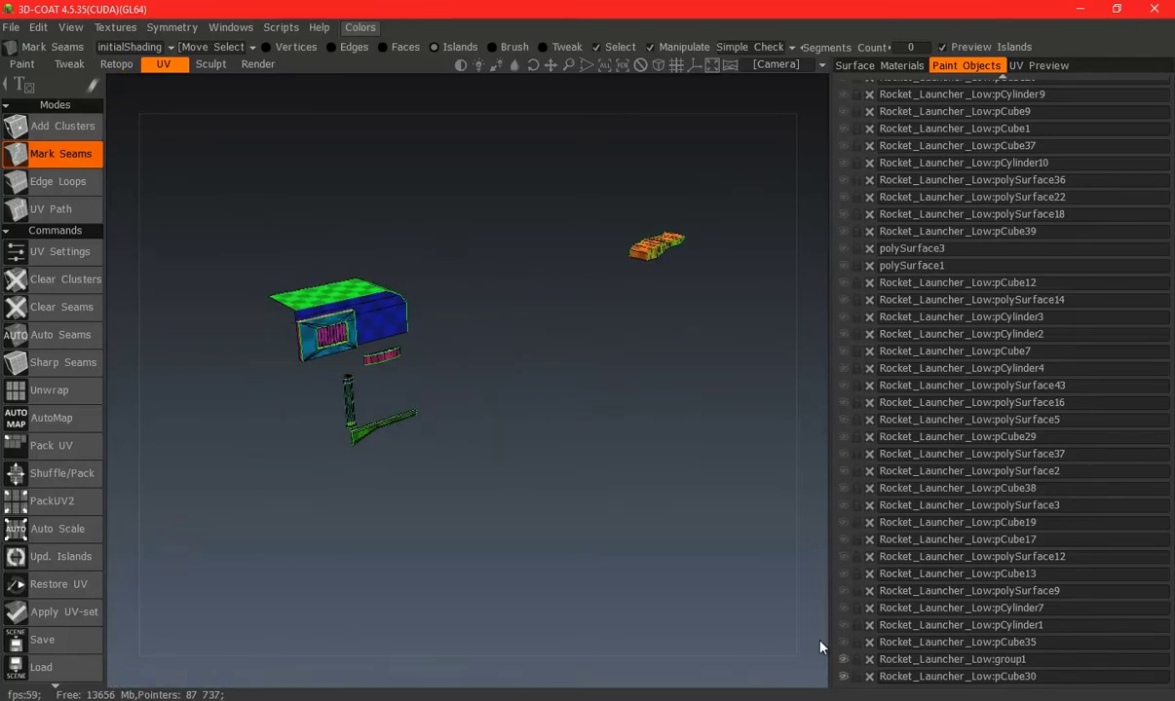
left_click(844, 643)
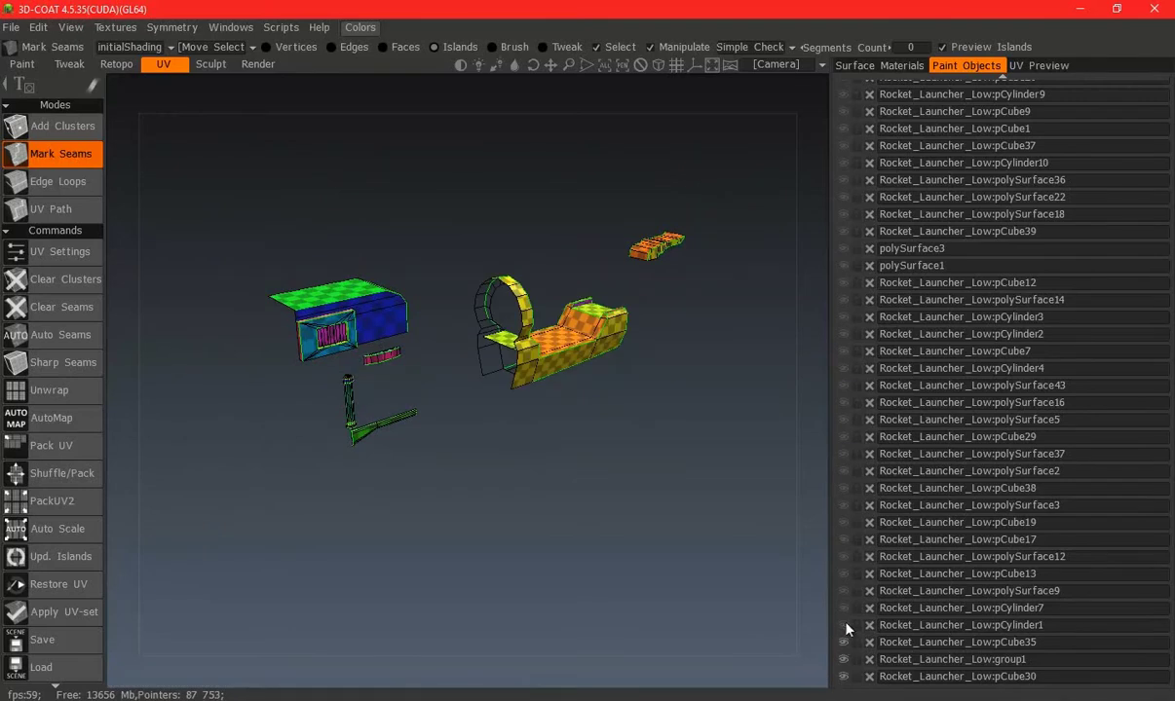
left_click(844, 626)
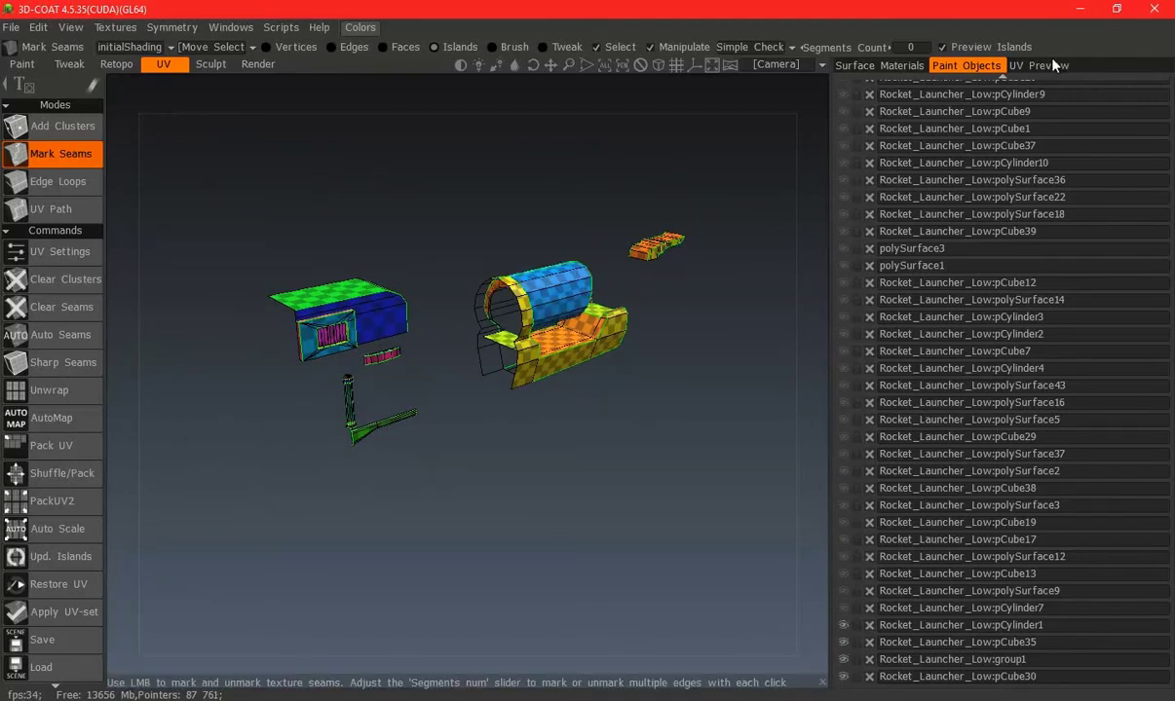
left_click(1038, 65)
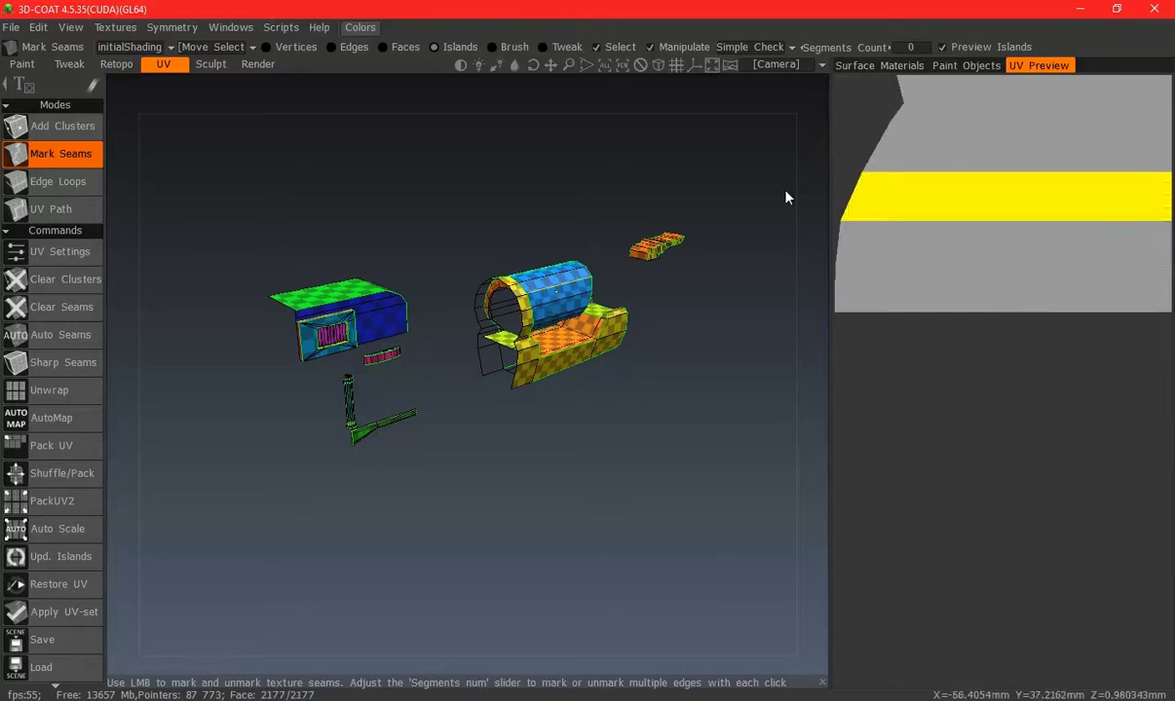
left_click(964, 65)
Re-show pCylinder7, polySurface9, polySurface12, pCube17, pCube19, polySurface3, pCube38, polySurface2 and polySurface37
left_click(844, 607)
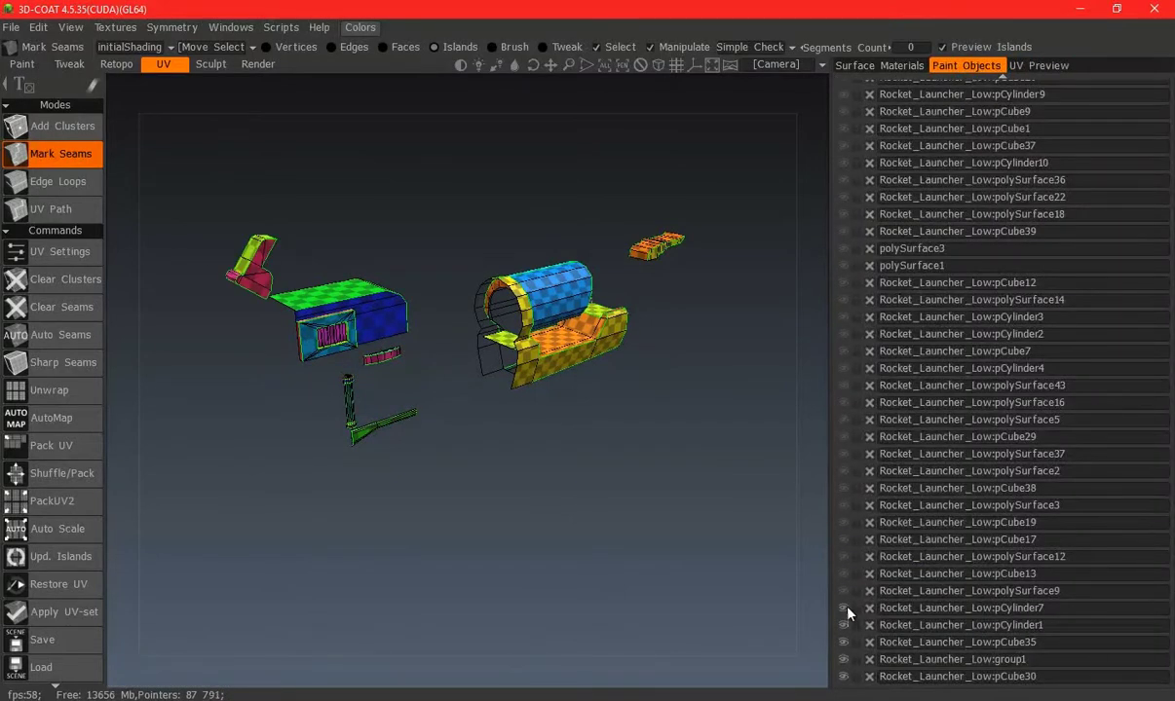
left_click(843, 590)
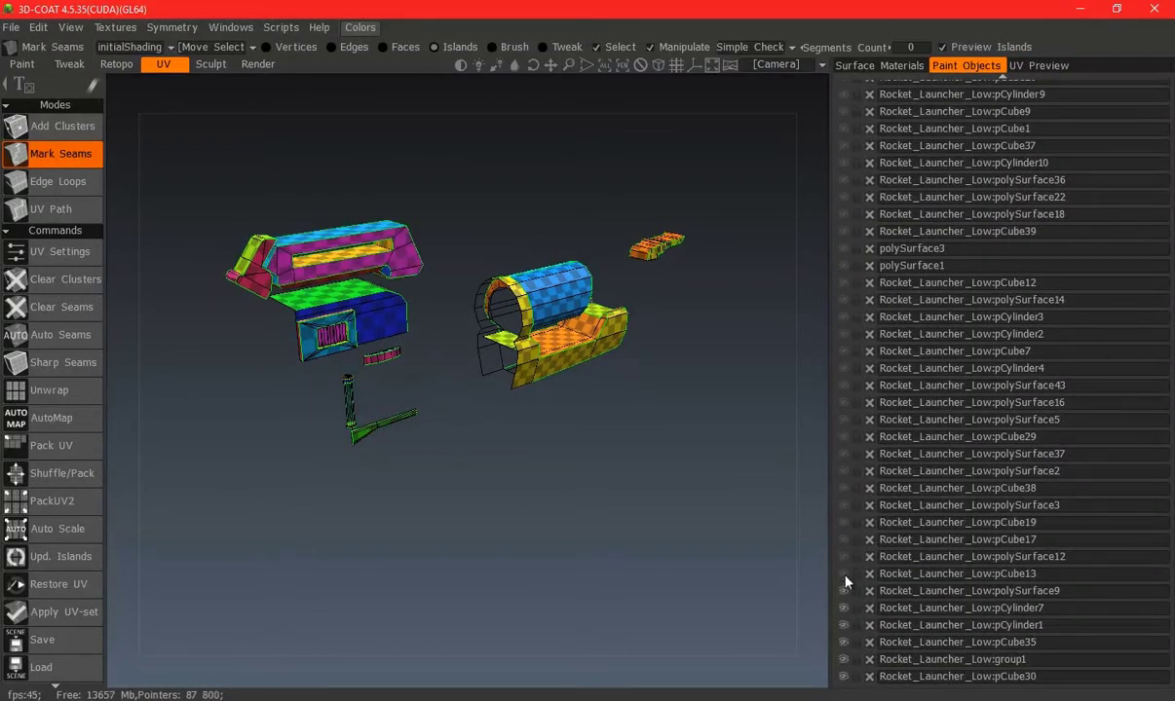
left_click(847, 556)
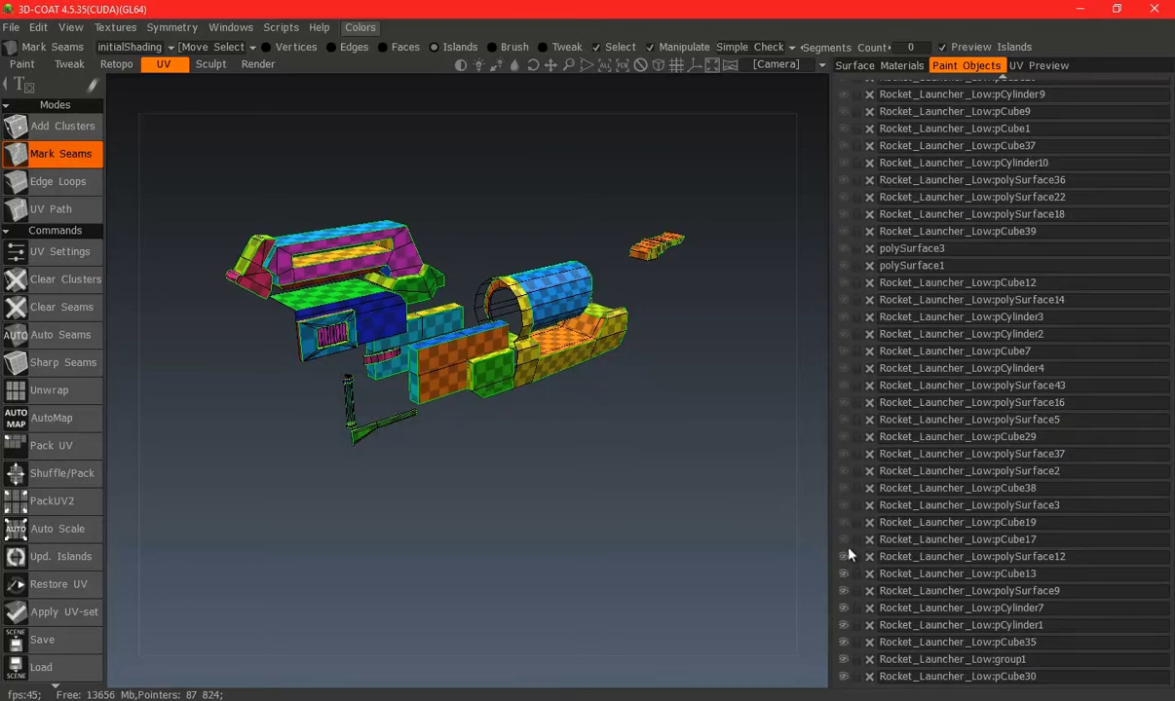
left_click(845, 542)
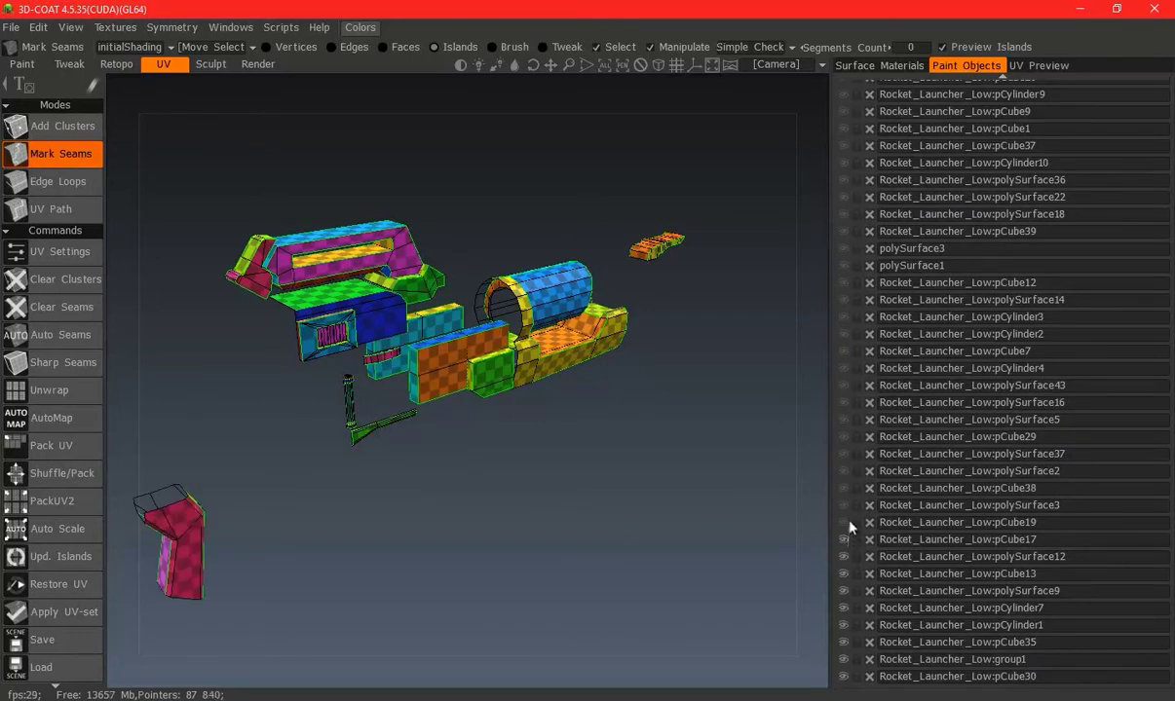
left_click(844, 524)
left_click(844, 506)
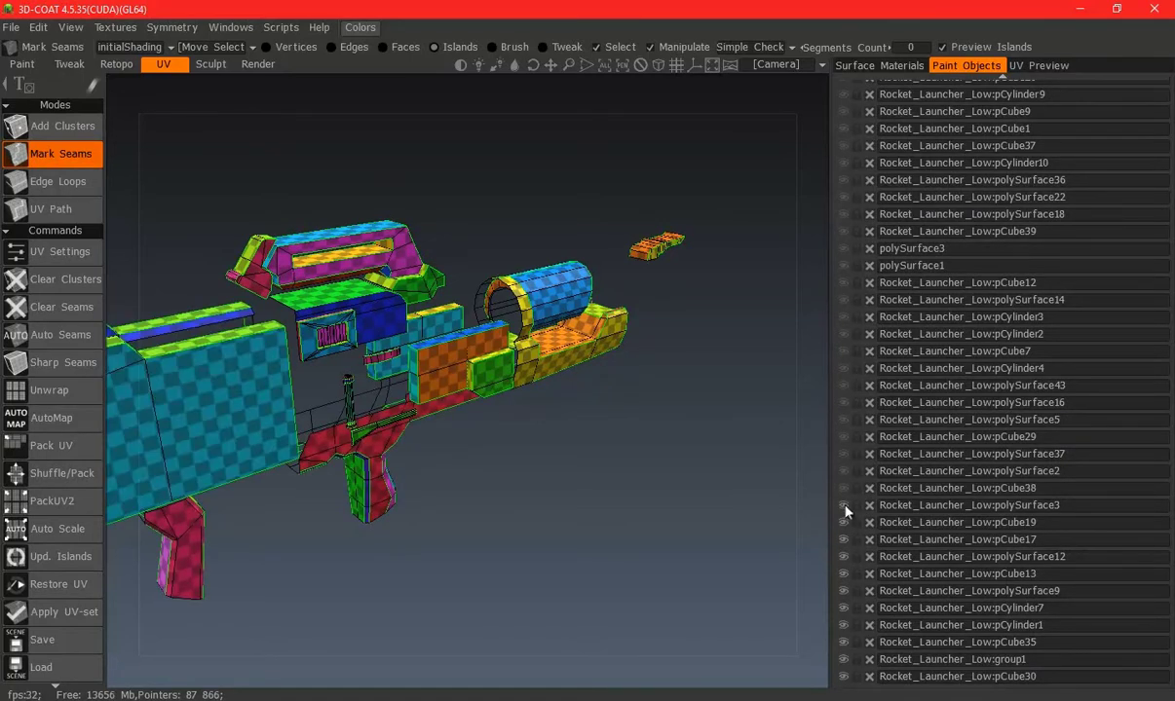
left_click(843, 488)
left_click(845, 472)
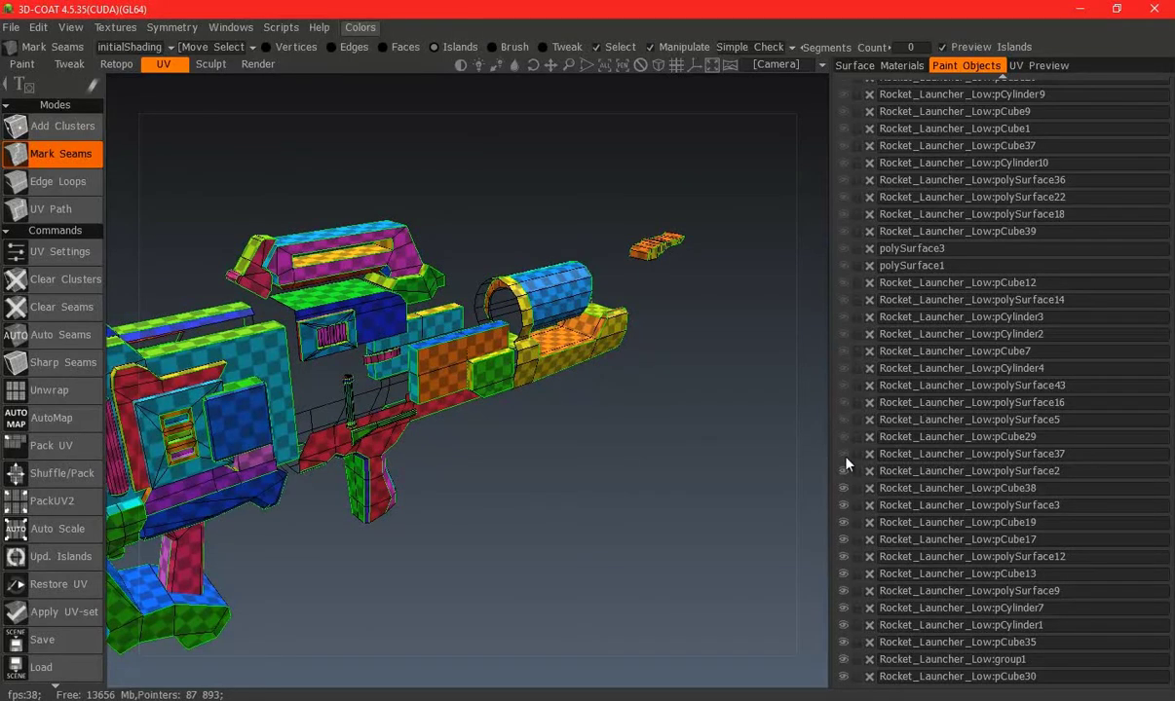
left_click(843, 455)
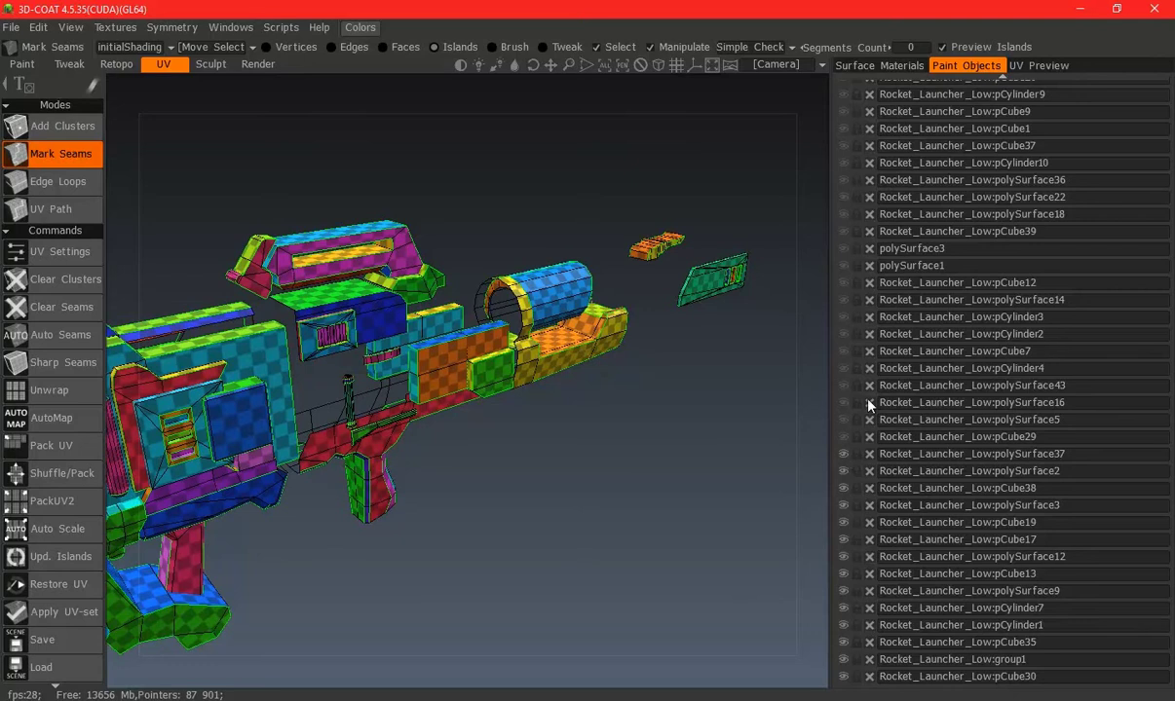
Try marking seams across the magenta grille, then undo them
left_click(1039, 65)
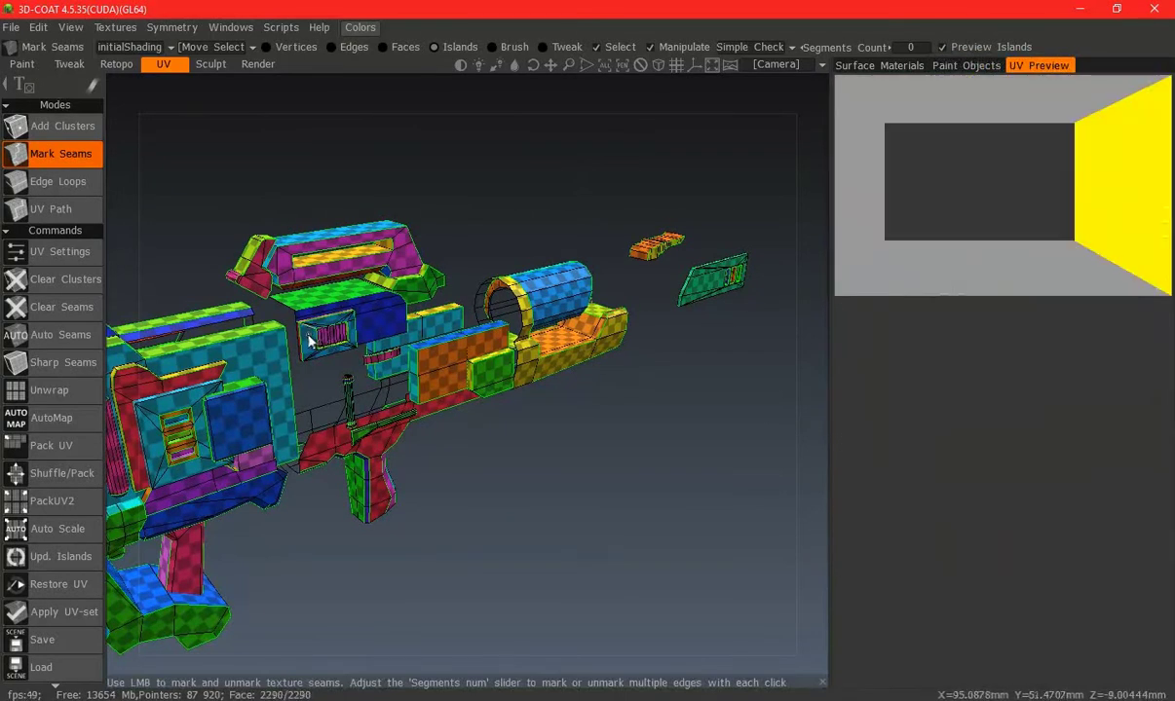
left_click_drag(310, 339, 527, 413, "alt")
scroll(527, 413, "up", 5)
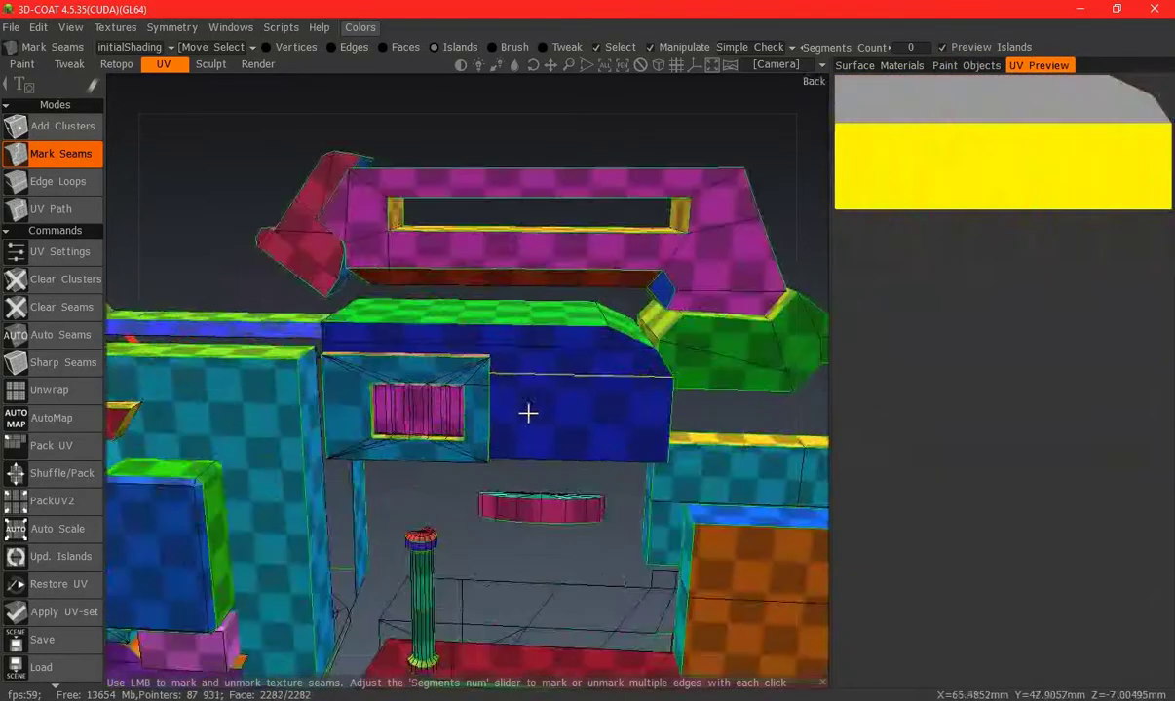
scroll(526, 413, "up", 3)
scroll(499, 430, "up", 2)
scroll(448, 402, "up", 2)
scroll(470, 404, "up", 2)
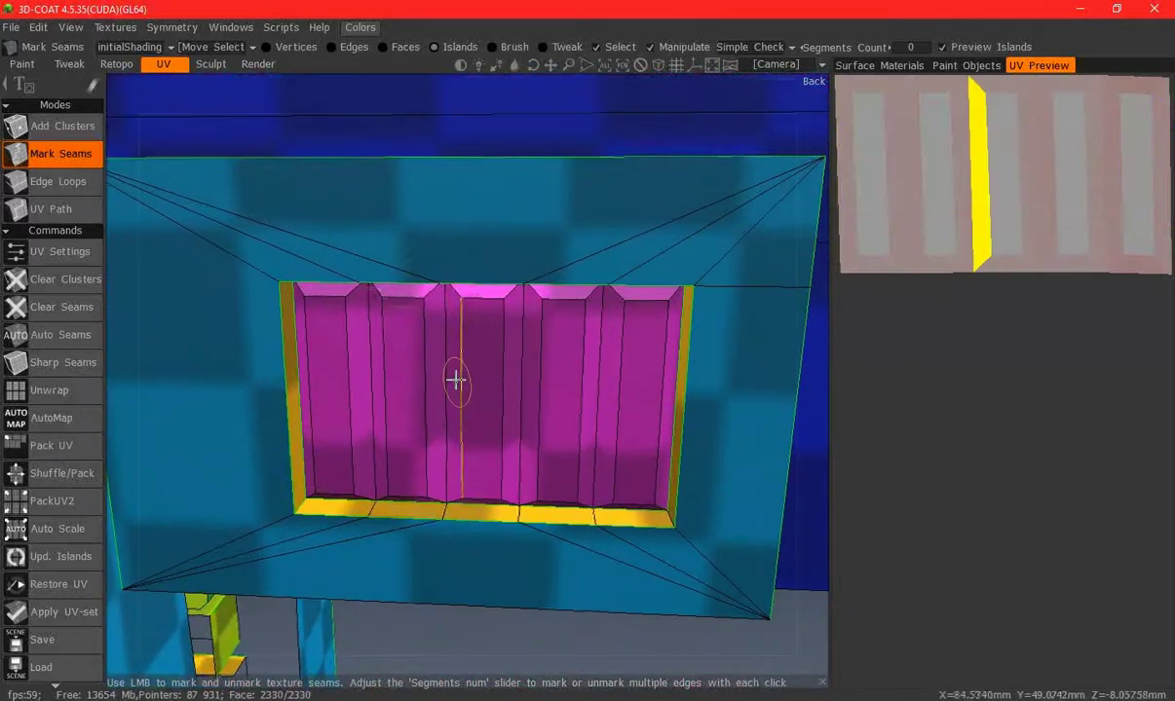
left_click(445, 367)
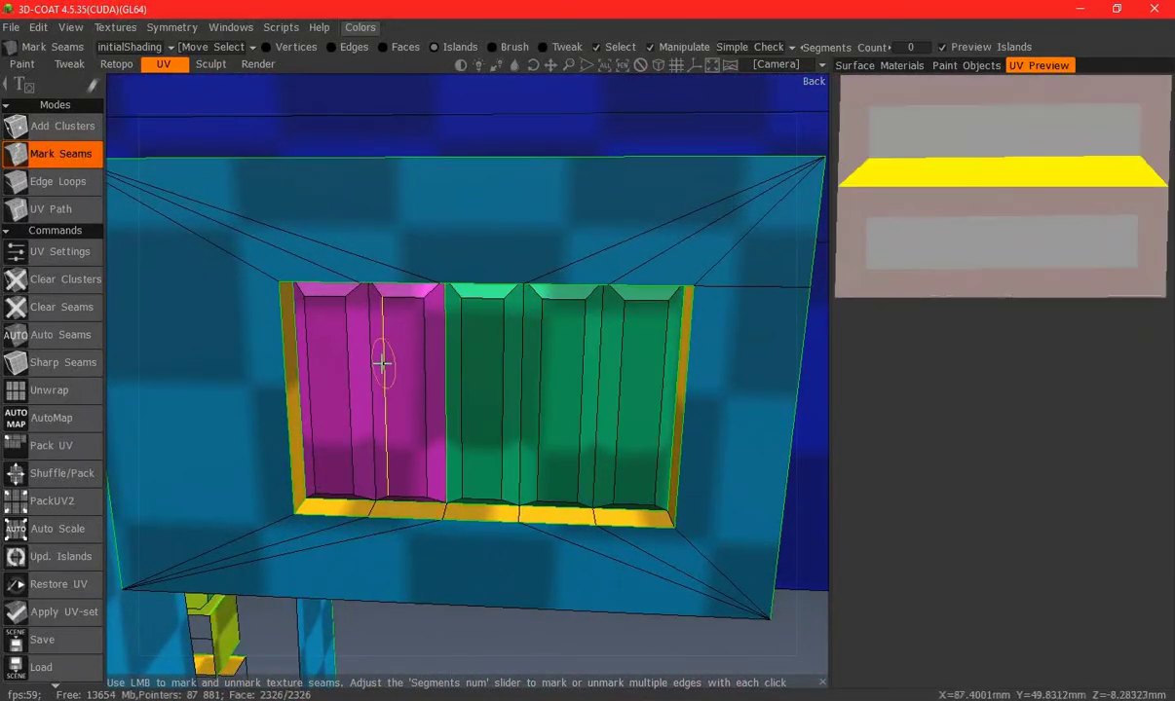
left_click(370, 362)
key("ctrl+z")
key("ctrl+z")
Make polySurface43, pCube7, pCube12 and polySurface1 visible again, leaving polySurface3 hidden
left_click(966, 65)
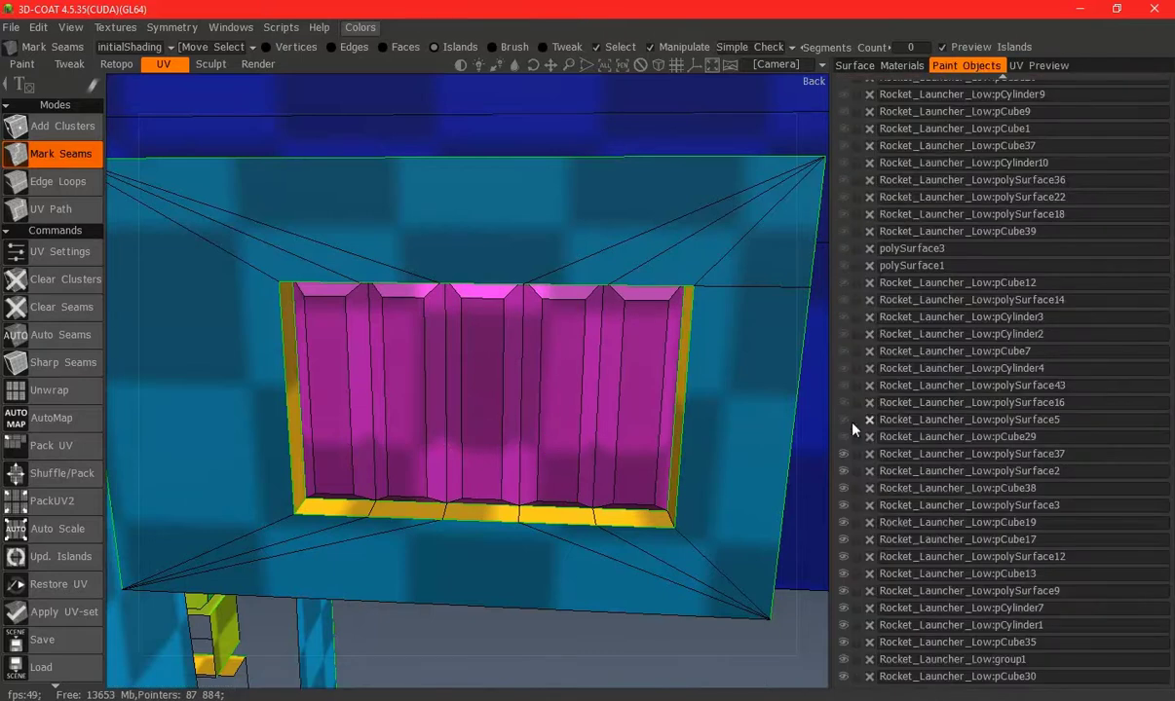
scroll(543, 466, "down", 10)
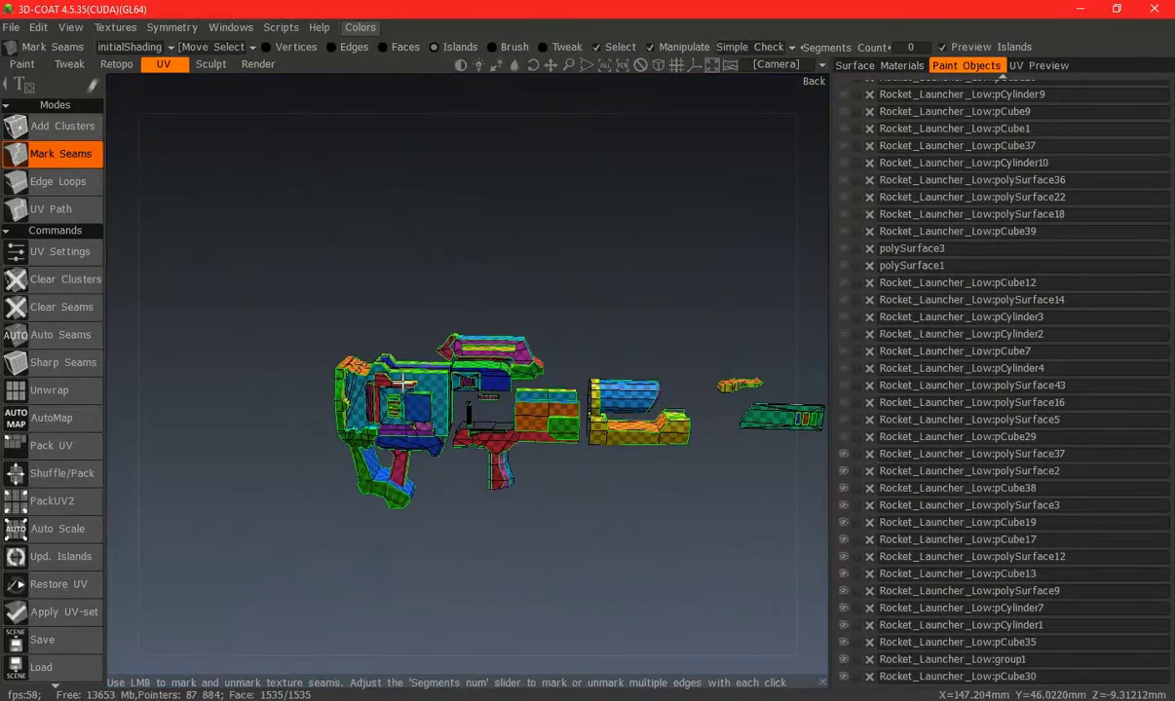
middle_click_drag(403, 383, 468, 380)
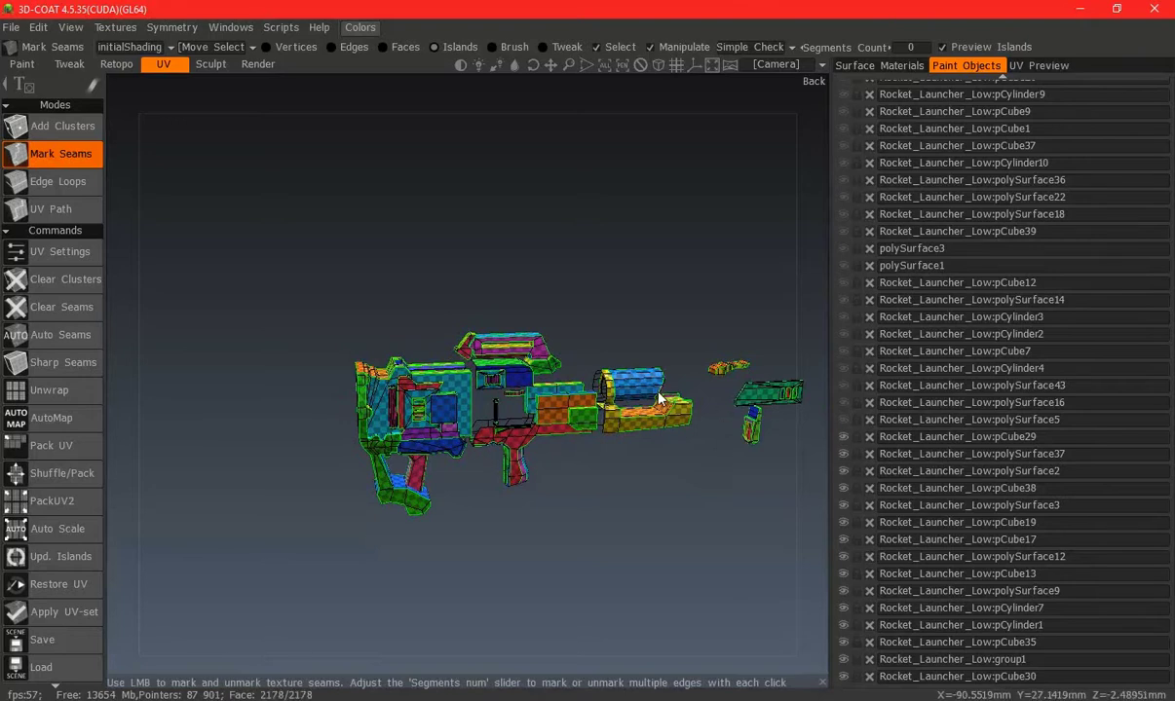
middle_click_drag(658, 398, 855, 428)
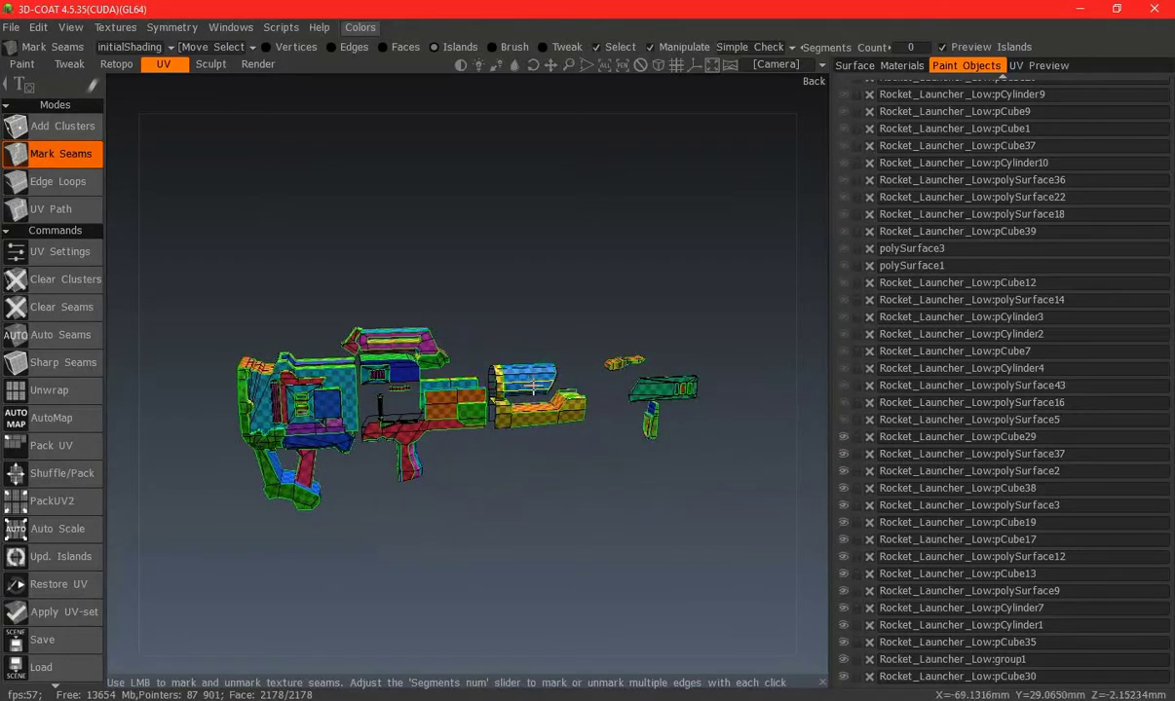
left_click(843, 387)
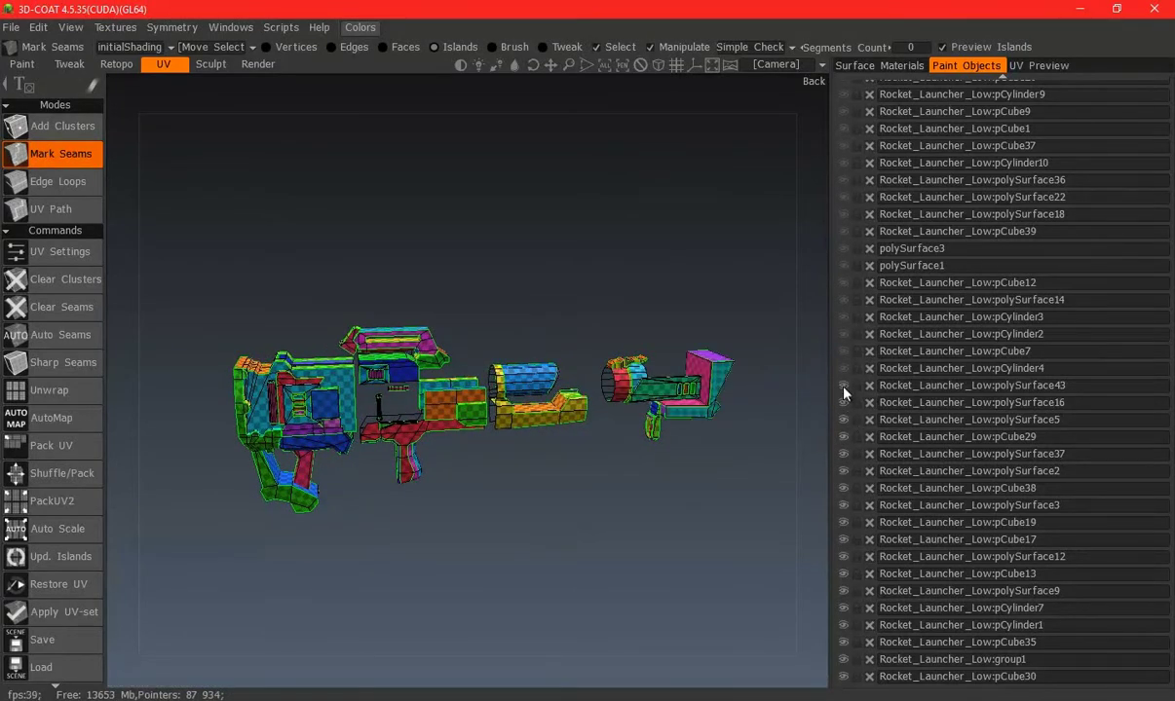
left_click(844, 352)
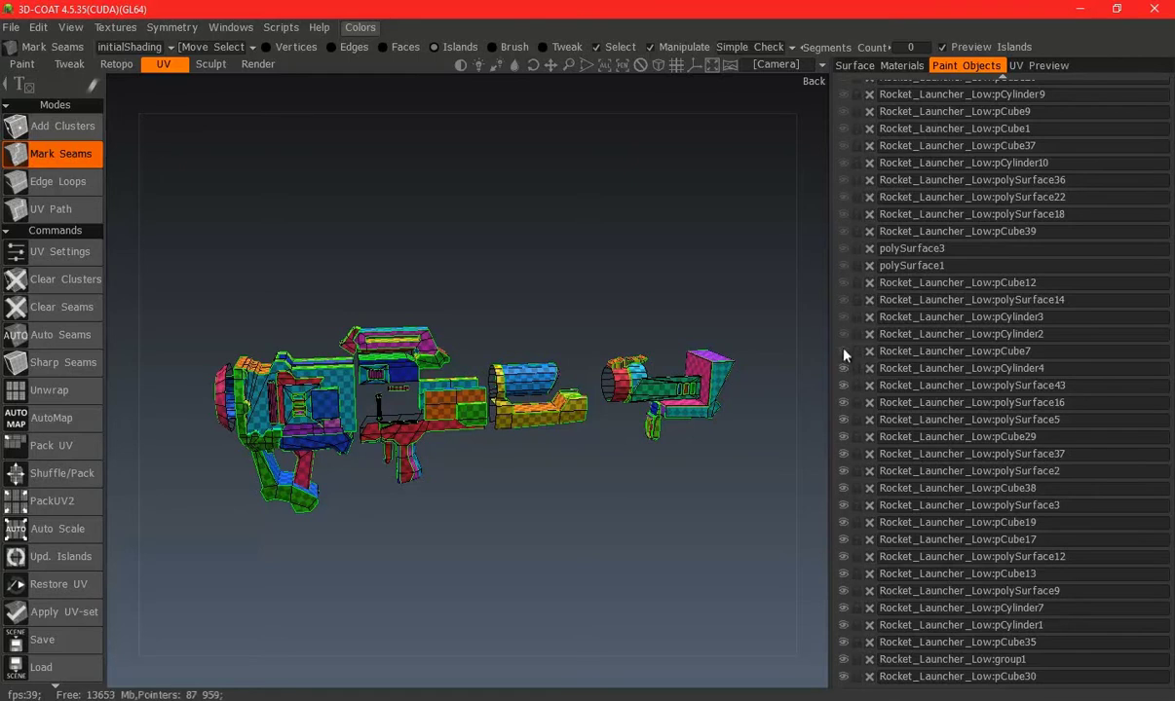
left_click(843, 282)
left_click(843, 266)
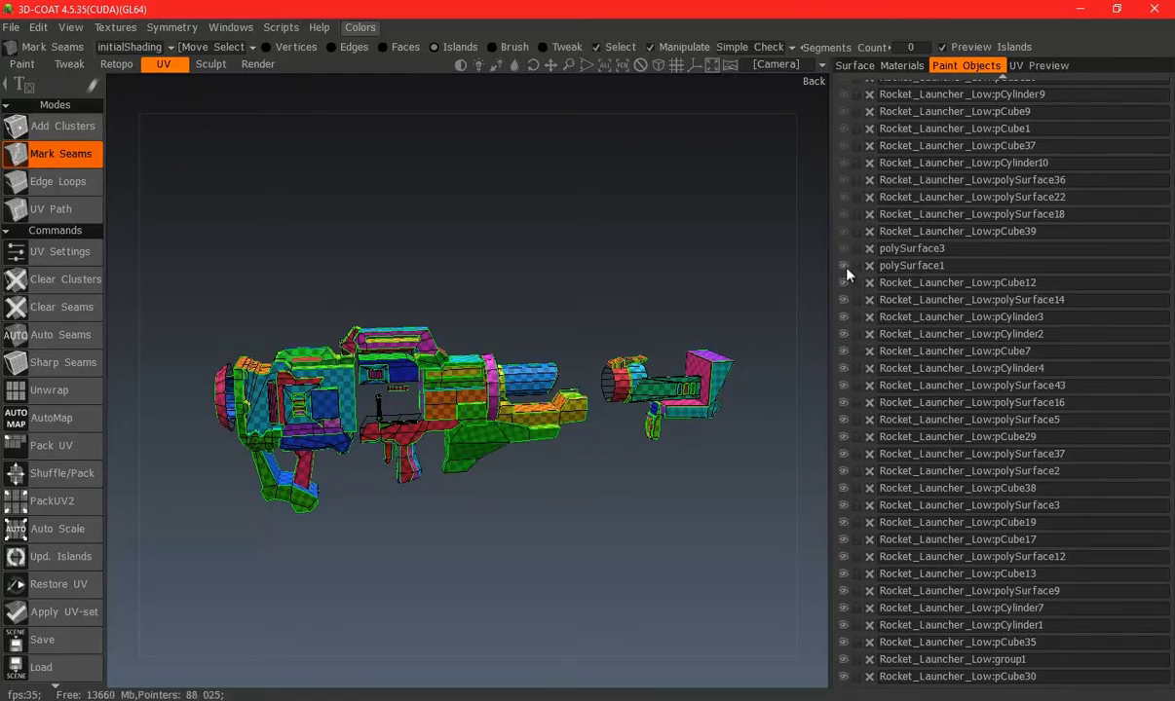
left_click(844, 249)
left_click(846, 251)
Display the whole launcher's UV layout in the UV Preview
middle_click_drag(603, 392, 741, 292)
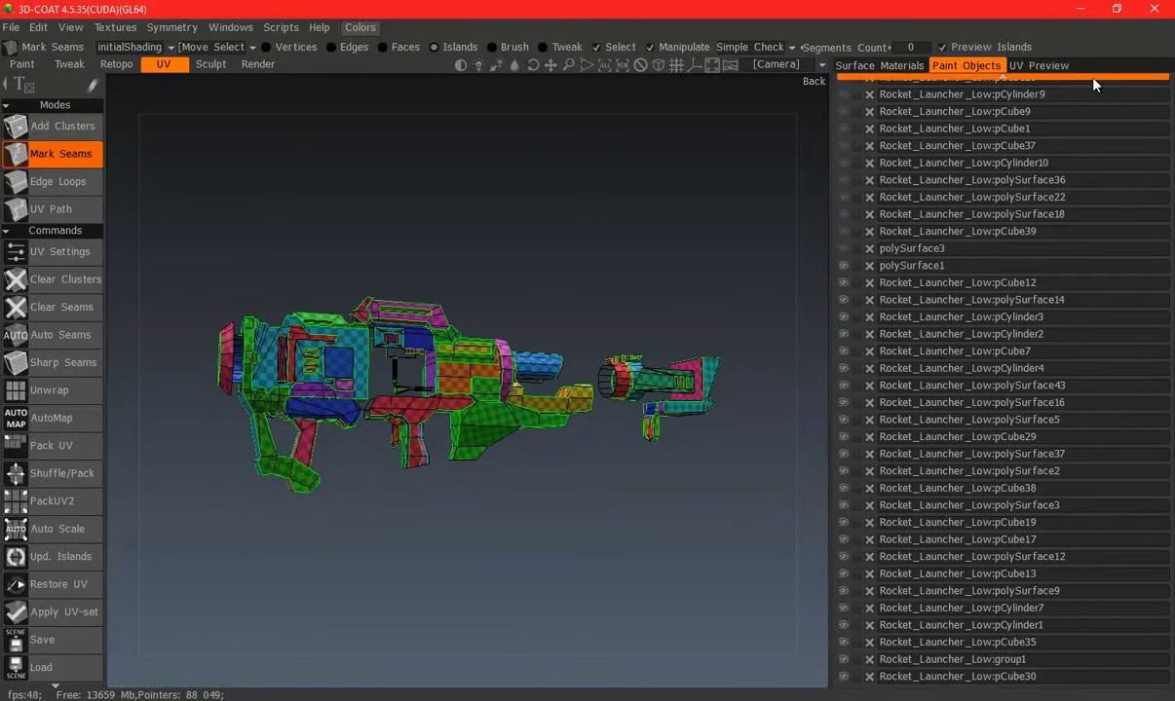
left_click(1038, 65)
mouse_move(516, 394)
middle_mouse_down()
mouse_move(515, 436)
mouse_move(540, 514)
middle_mouse_up()
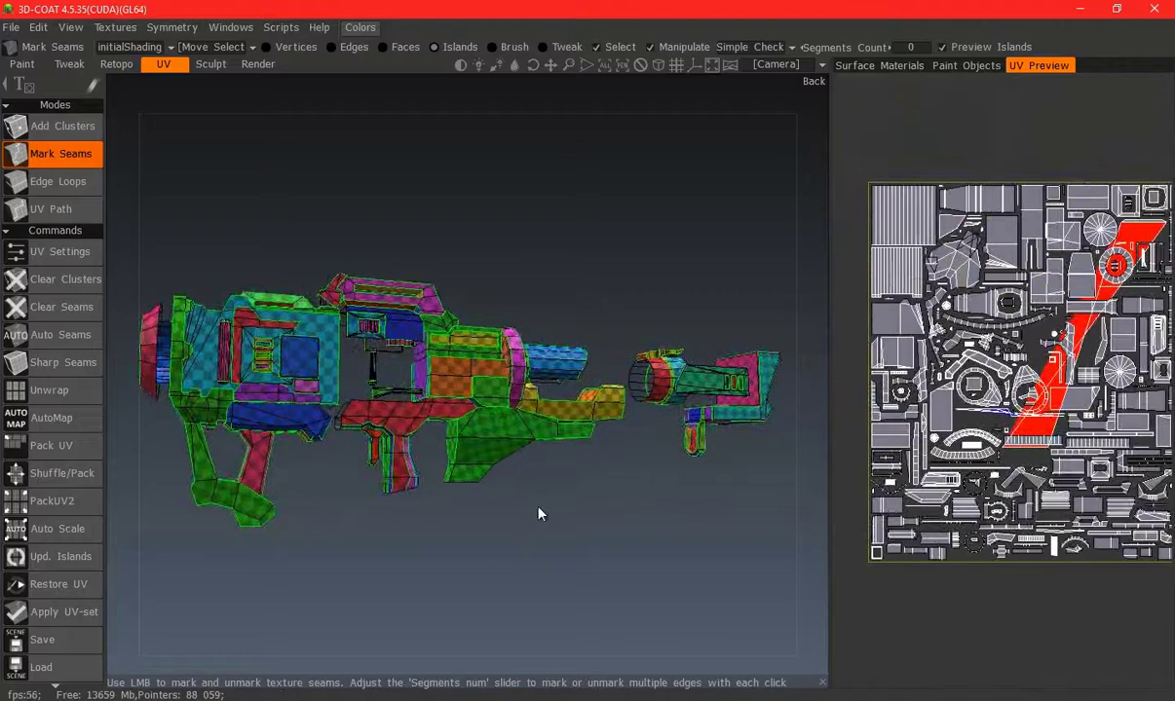
Orbit in close to the launcher's underside and mark a seam splitting the blue faces
scroll(545, 478, "up", 2)
scroll(556, 437, "up", 5)
scroll(561, 486, "up", 3)
scroll(623, 487, "up", 2)
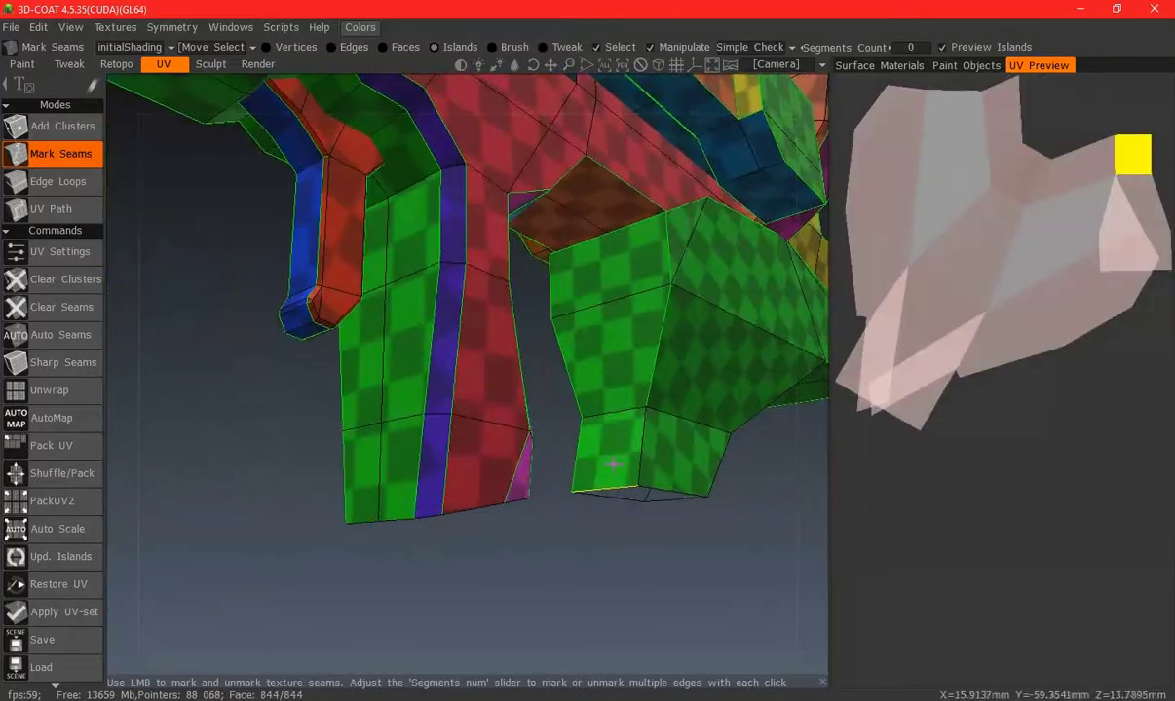
scroll(612, 465, "down", 2)
scroll(624, 446, "down", 5)
mouse_move(671, 401)
middle_mouse_down()
mouse_move(797, 400)
mouse_move(296, 472)
middle_mouse_up()
mouse_move(349, 537)
middle_mouse_down()
mouse_move(239, 406)
mouse_move(713, 508)
middle_mouse_up()
middle_click_drag(270, 477, 462, 306)
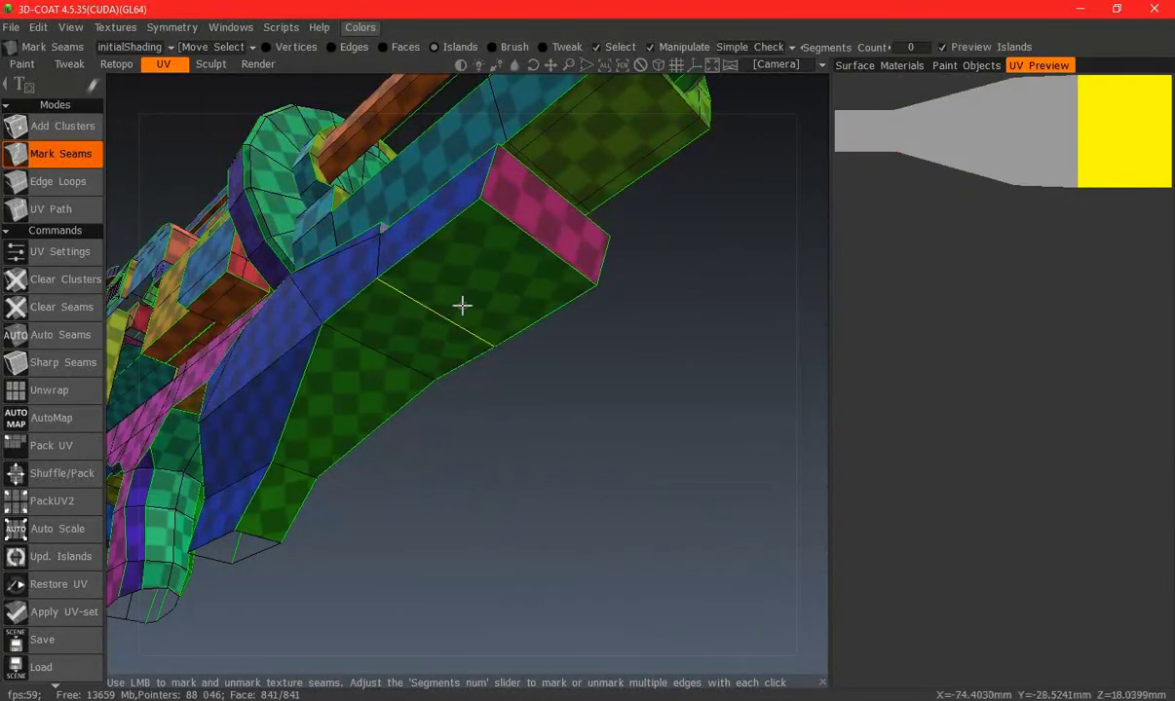
scroll(325, 299, "up", 2)
mouse_move(307, 322)
middle_mouse_down()
mouse_move(409, 375)
mouse_move(338, 329)
mouse_move(572, 373)
middle_mouse_up()
left_click(341, 368)
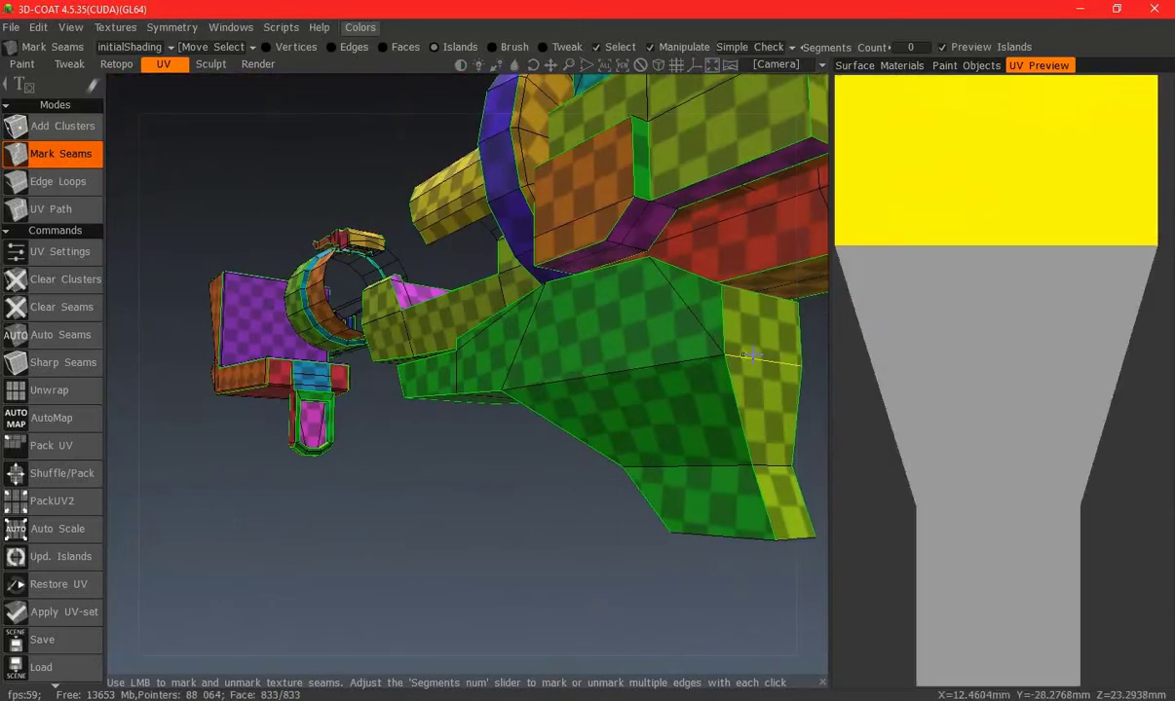
Check the scene object list, then view the UV island preview with more of the launcher visible
left_click(965, 66)
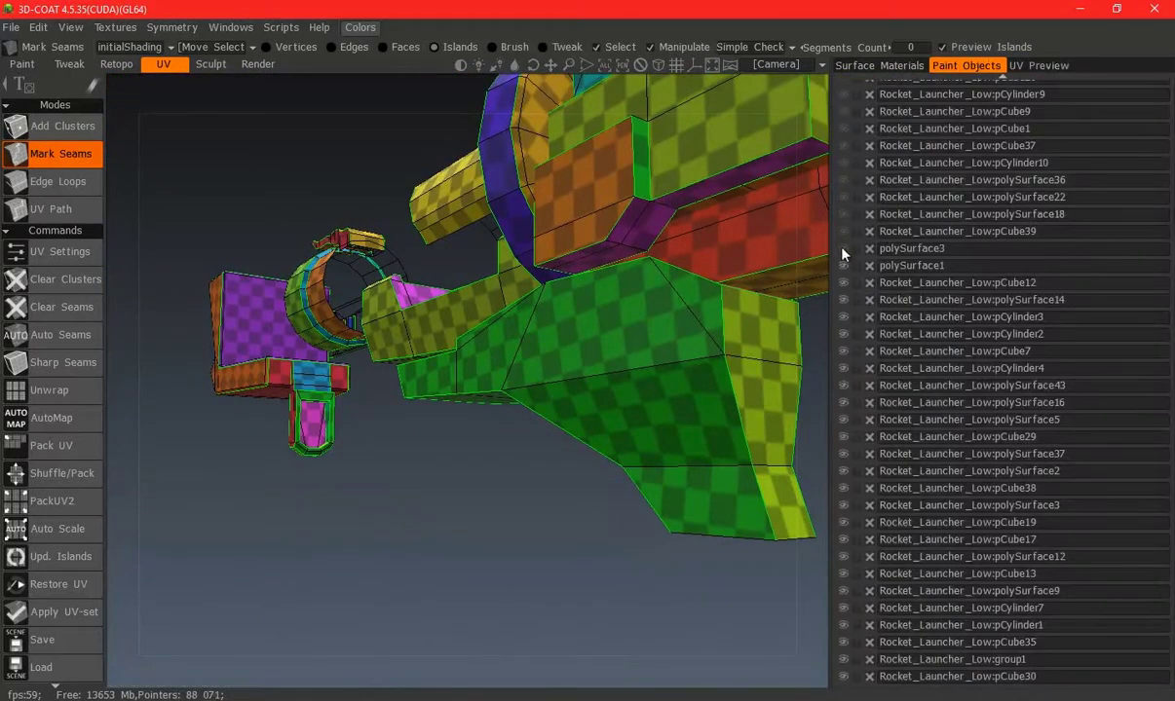
scroll(617, 320, "down", 3)
mouse_move(616, 320)
middle_mouse_down()
mouse_move(632, 412)
mouse_move(570, 391)
middle_mouse_up()
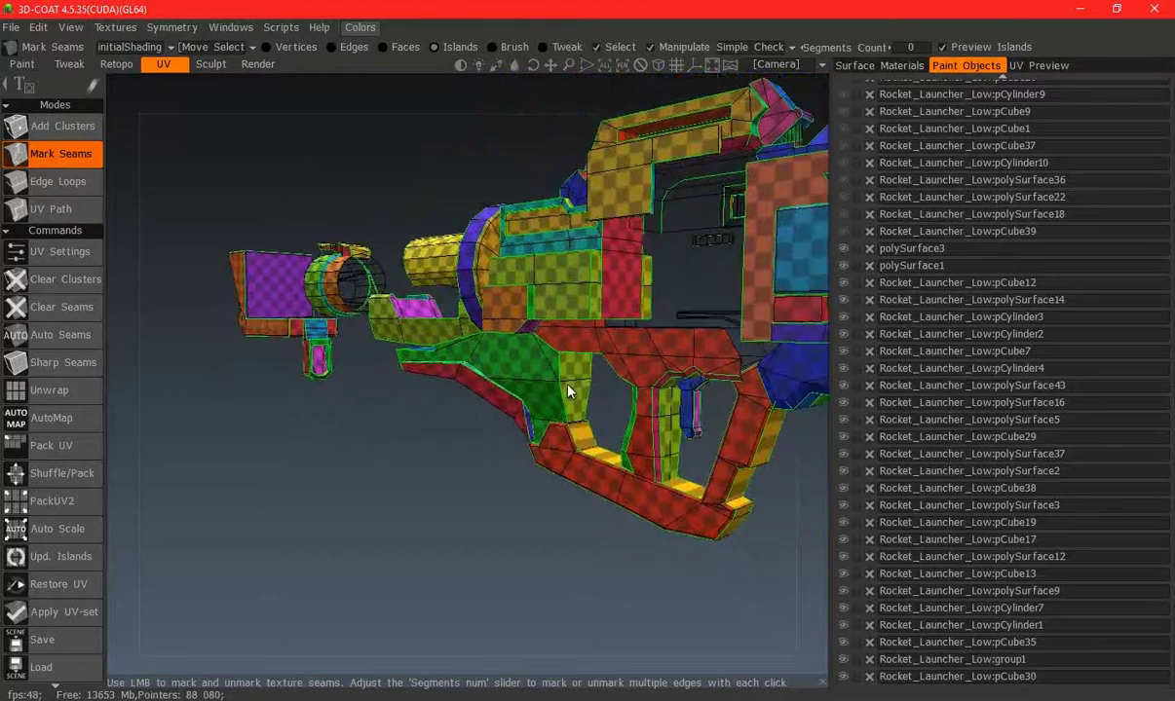
scroll(570, 391, "up", 3)
left_click(1039, 65)
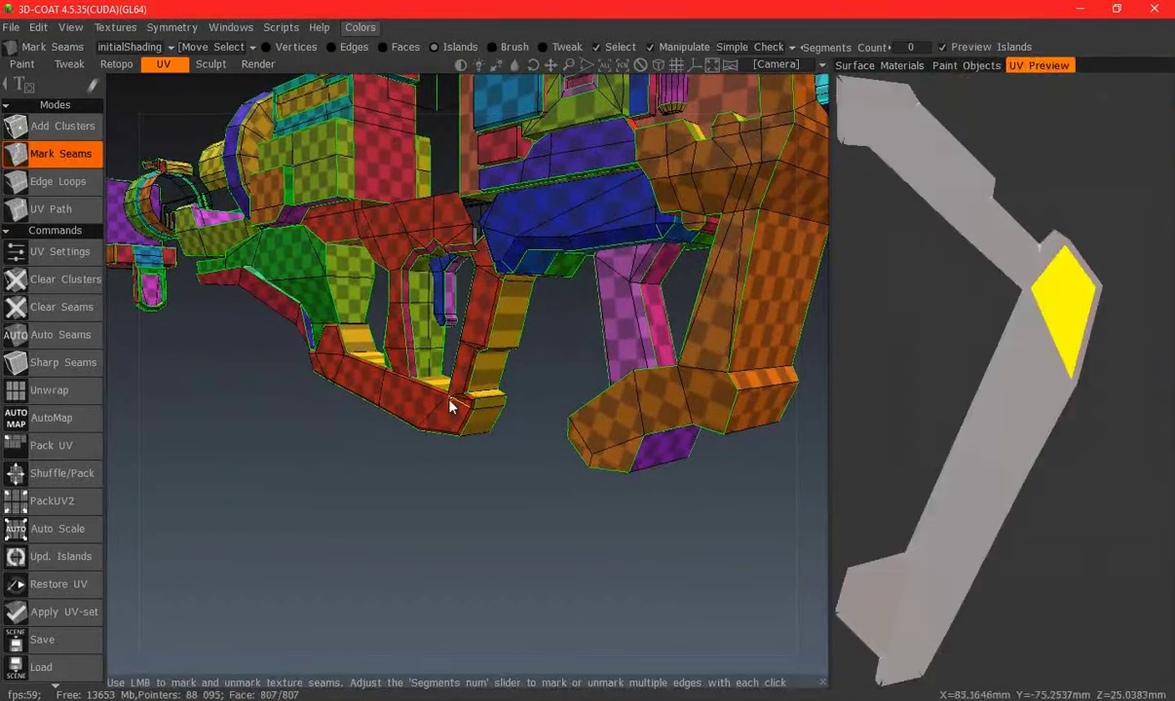
Orbit around the launcher, toggle a seam edge and back, then return to the object list
middle_click_drag(450, 407, 146, 385)
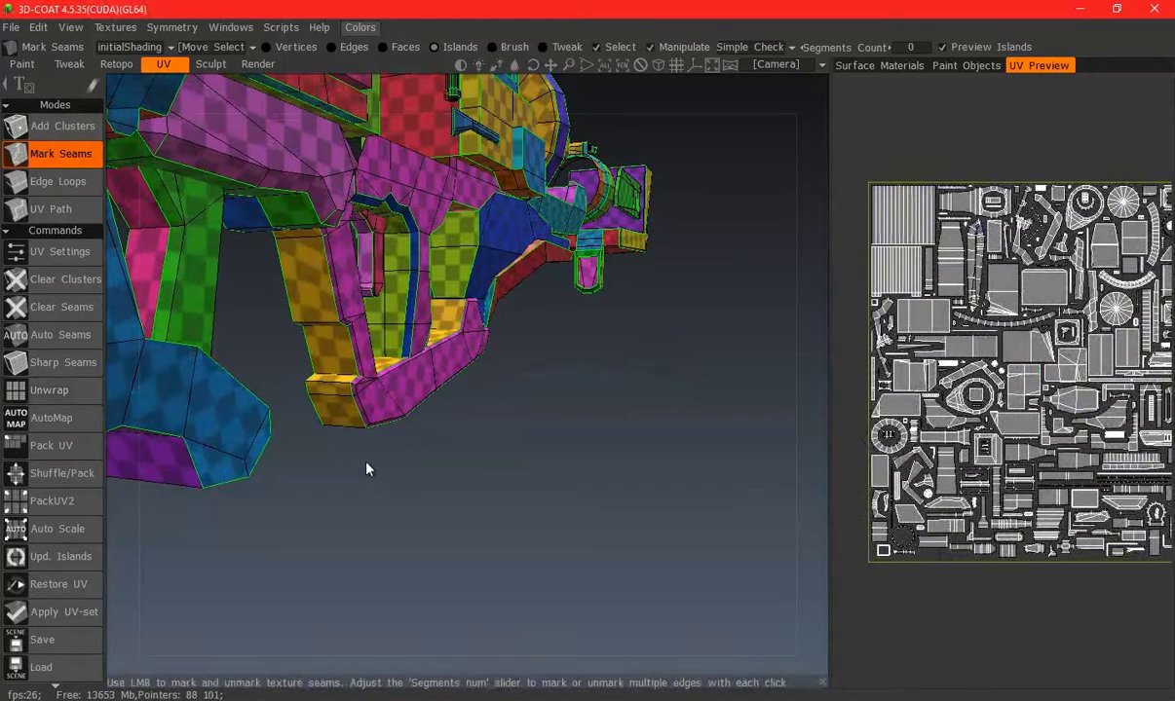
mouse_move(322, 409)
middle_mouse_down()
mouse_move(427, 347)
mouse_move(611, 317)
mouse_move(629, 419)
mouse_move(583, 419)
middle_mouse_up()
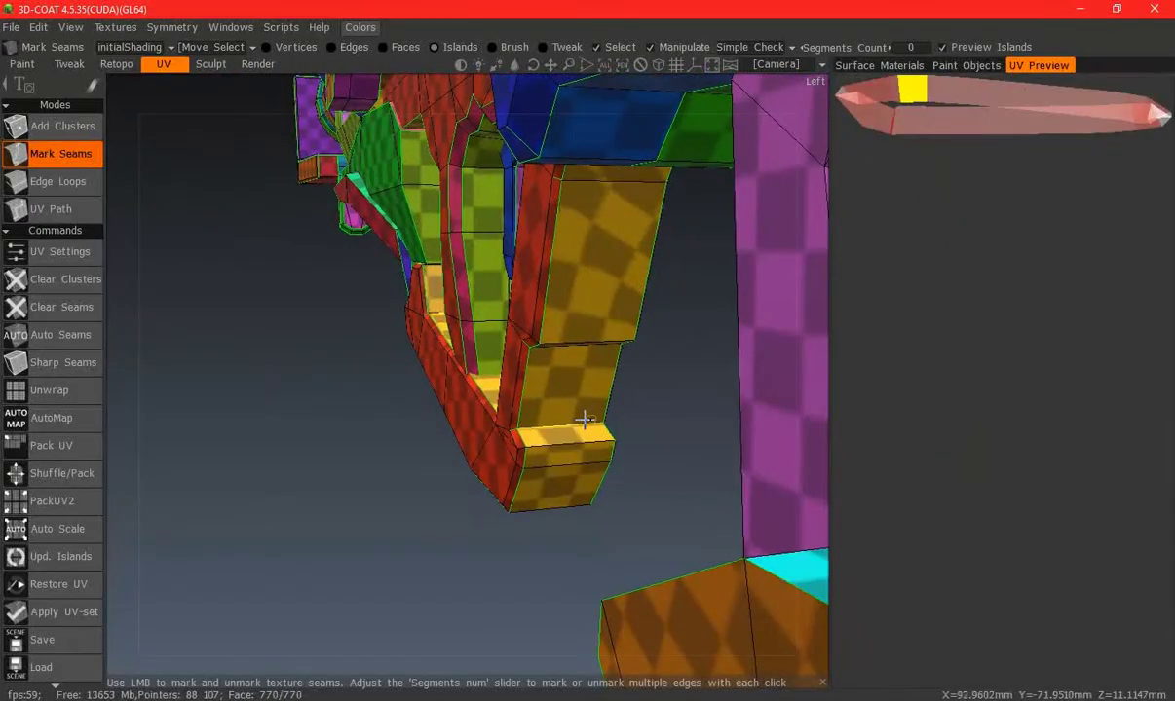
mouse_move(713, 460)
middle_mouse_down()
mouse_move(677, 304)
mouse_move(671, 388)
middle_mouse_up()
left_click(682, 375)
mouse_move(745, 370)
middle_mouse_down()
mouse_move(633, 390)
mouse_move(629, 420)
mouse_move(375, 289)
mouse_move(352, 302)
middle_mouse_up()
mouse_move(418, 346)
middle_mouse_down()
mouse_move(558, 414)
mouse_move(681, 327)
mouse_move(620, 370)
mouse_move(604, 336)
mouse_move(559, 317)
mouse_move(579, 250)
middle_mouse_up()
left_click(621, 370)
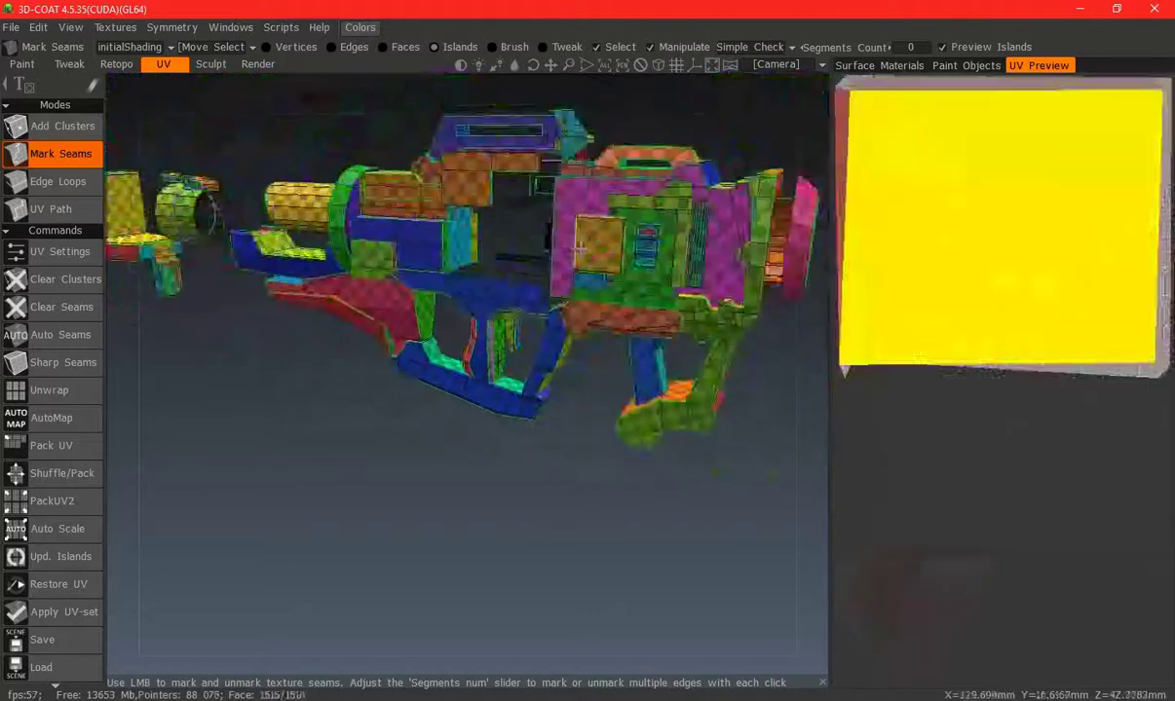
left_click(969, 65)
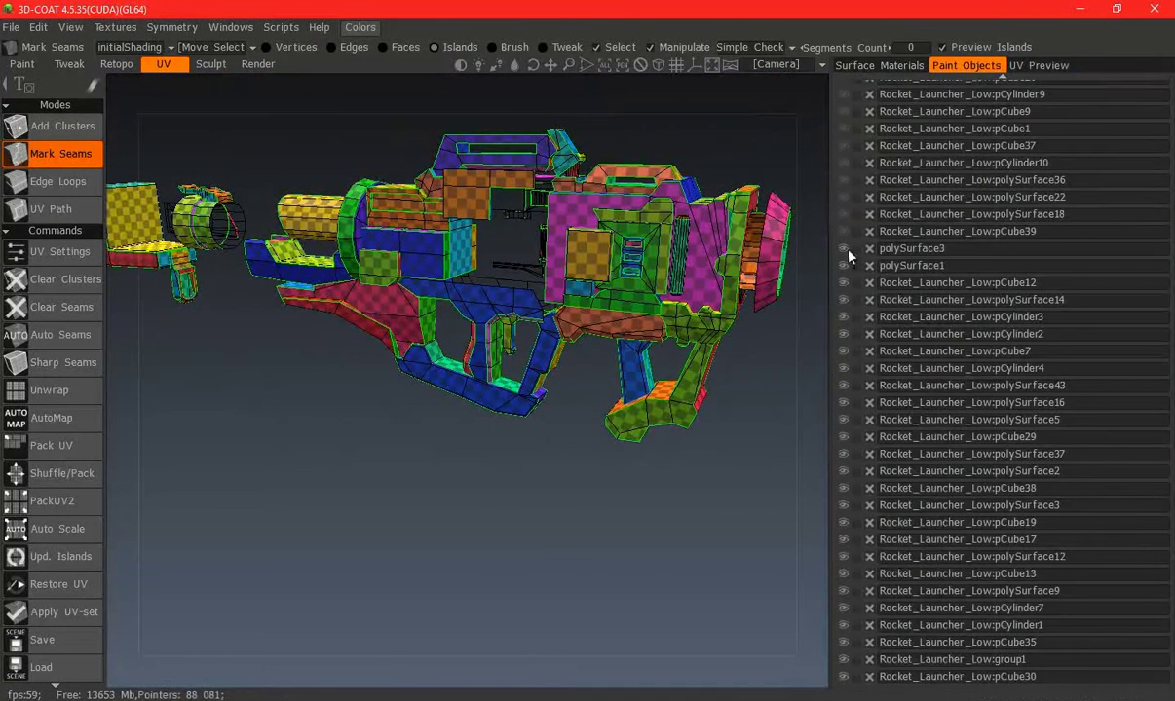
Preview the UV islands from a side view, then go back to the object list
mouse_move(818, 233)
middle_mouse_down()
mouse_move(798, 219)
mouse_move(740, 243)
middle_mouse_up()
left_click(1034, 65)
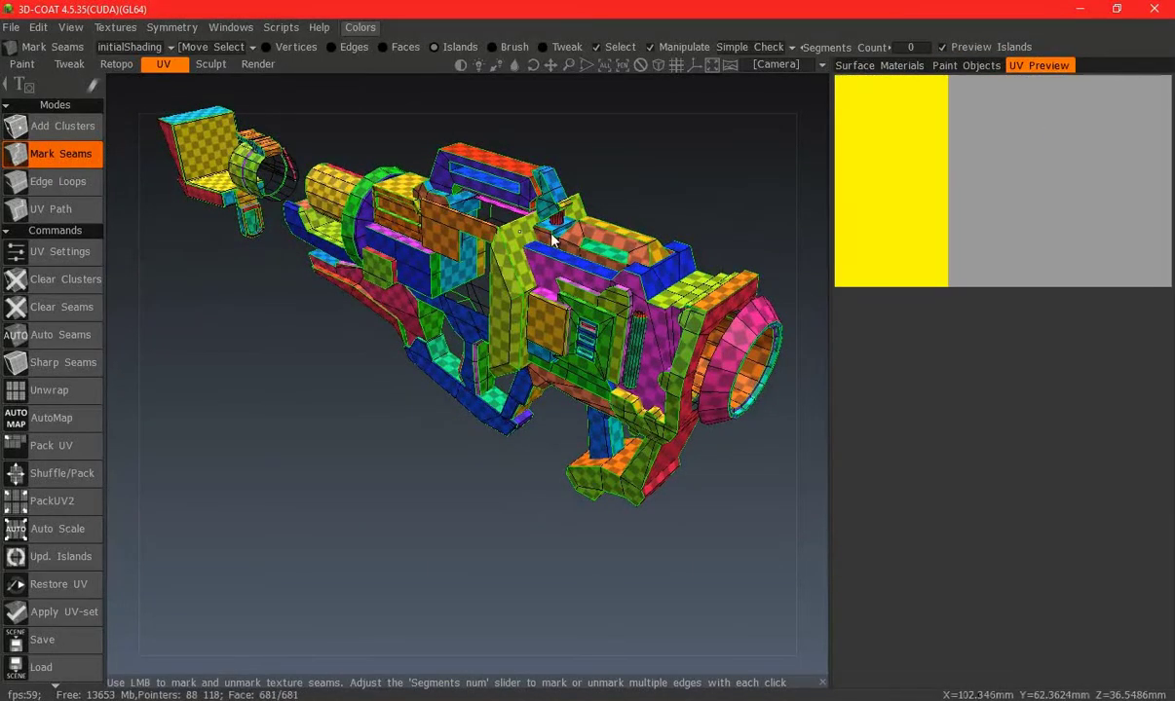
middle_click_drag(553, 239, 1132, 129)
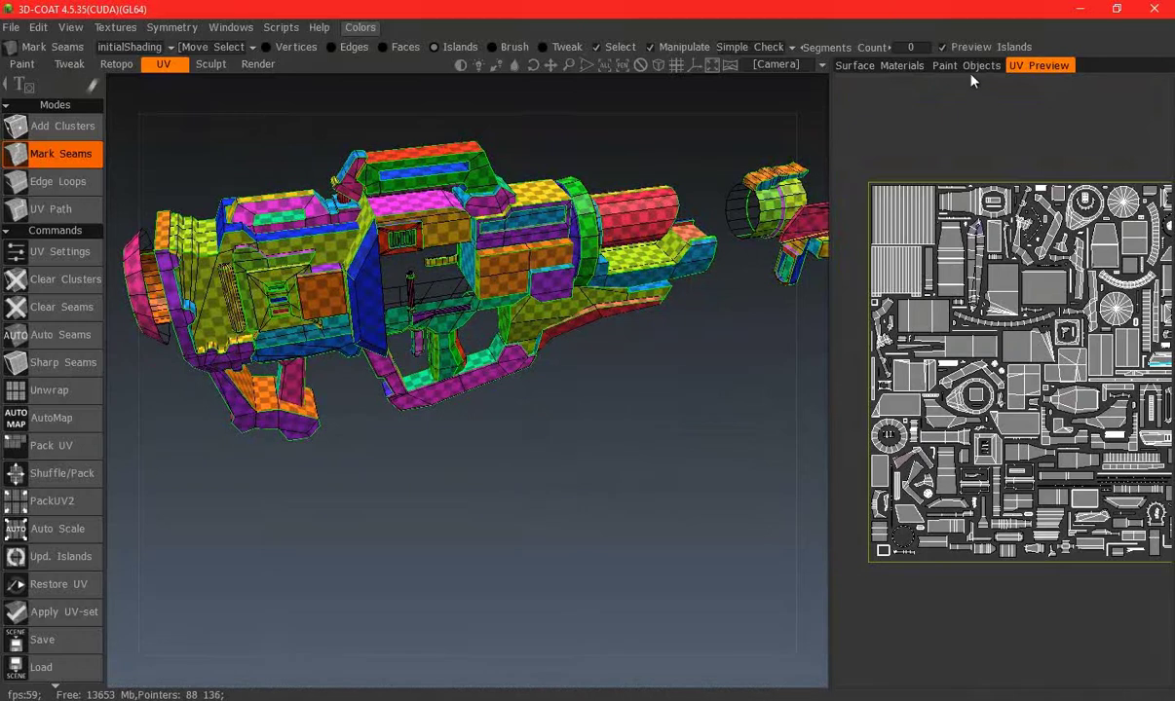
left_click(966, 66)
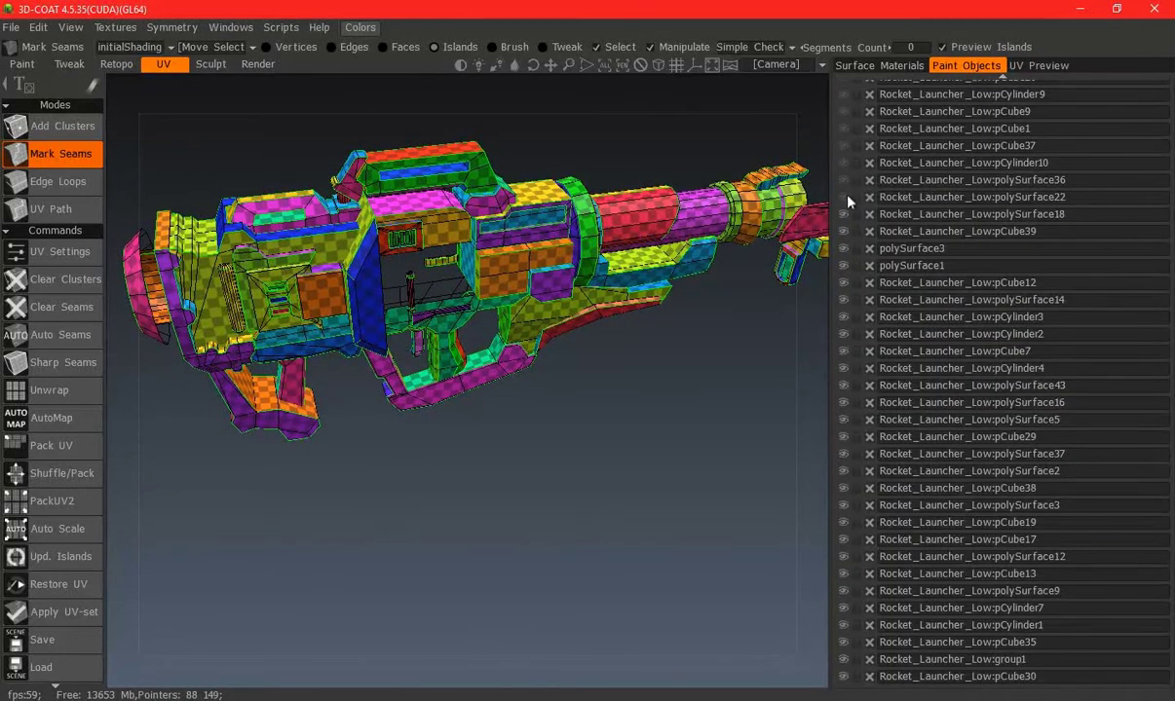
Unhide polySurface22, pCylinder10, pCube9, pCube1, pCylinder9 and the remaining hidden launcher parts
left_click(846, 198)
mouse_move(406, 307)
middle_mouse_down()
mouse_move(866, 252)
mouse_move(853, 210)
middle_mouse_up()
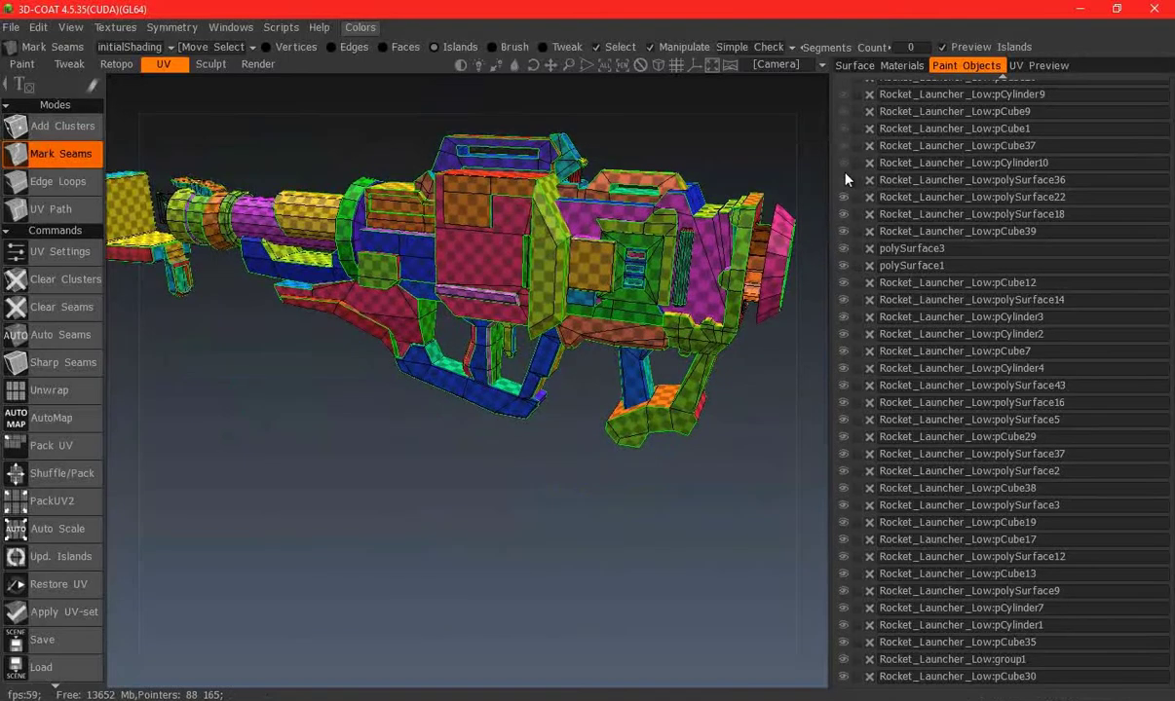
left_click(843, 164)
left_click(844, 129)
left_click(843, 111)
scroll(843, 136, "up", 2)
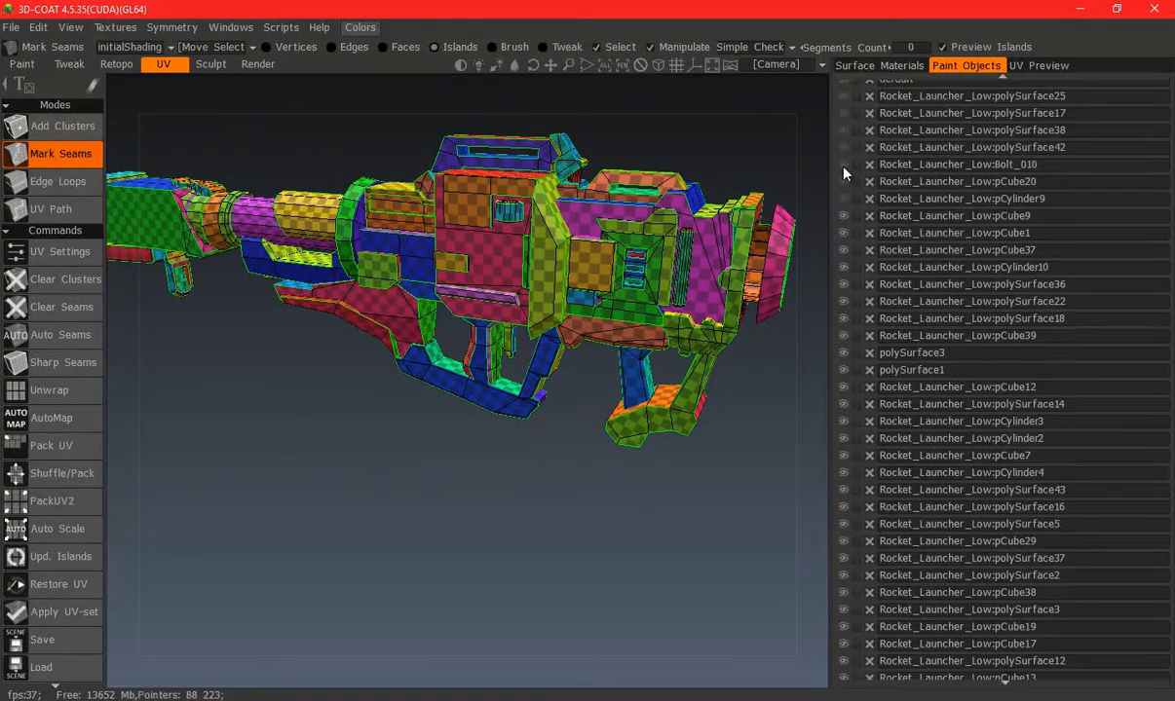
scroll(843, 146, "up", 2)
left_click(845, 203)
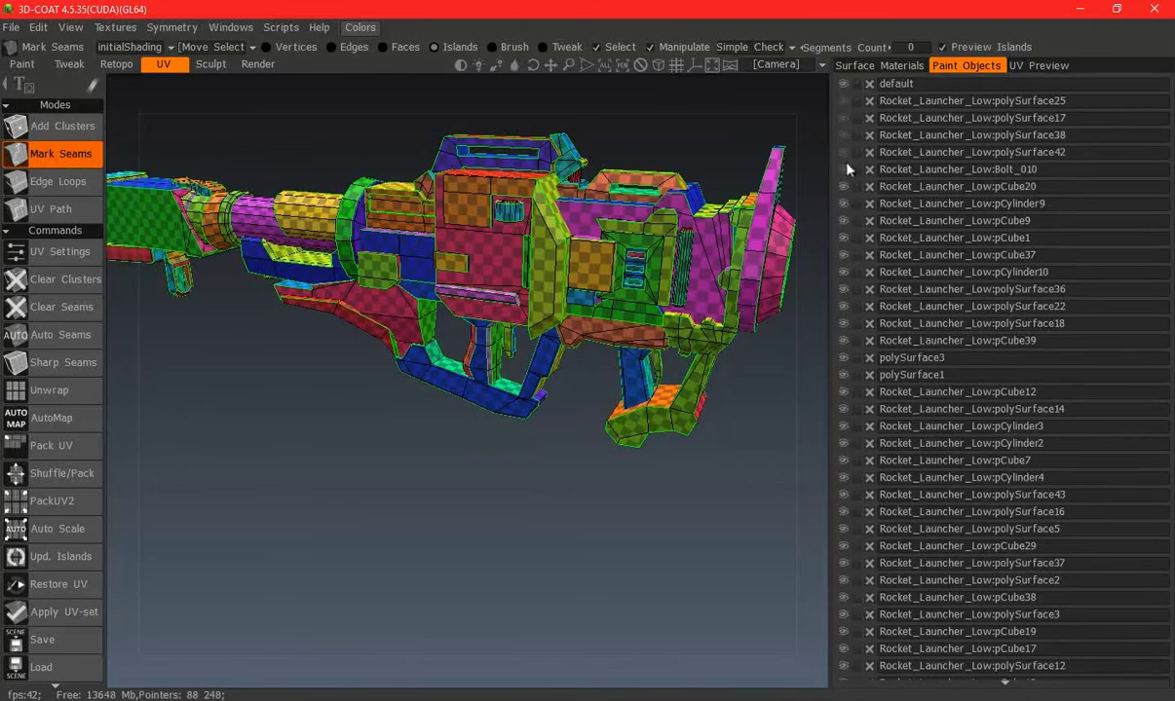
left_click(844, 134)
left_click(844, 118)
left_click_drag(623, 506, 419, 374)
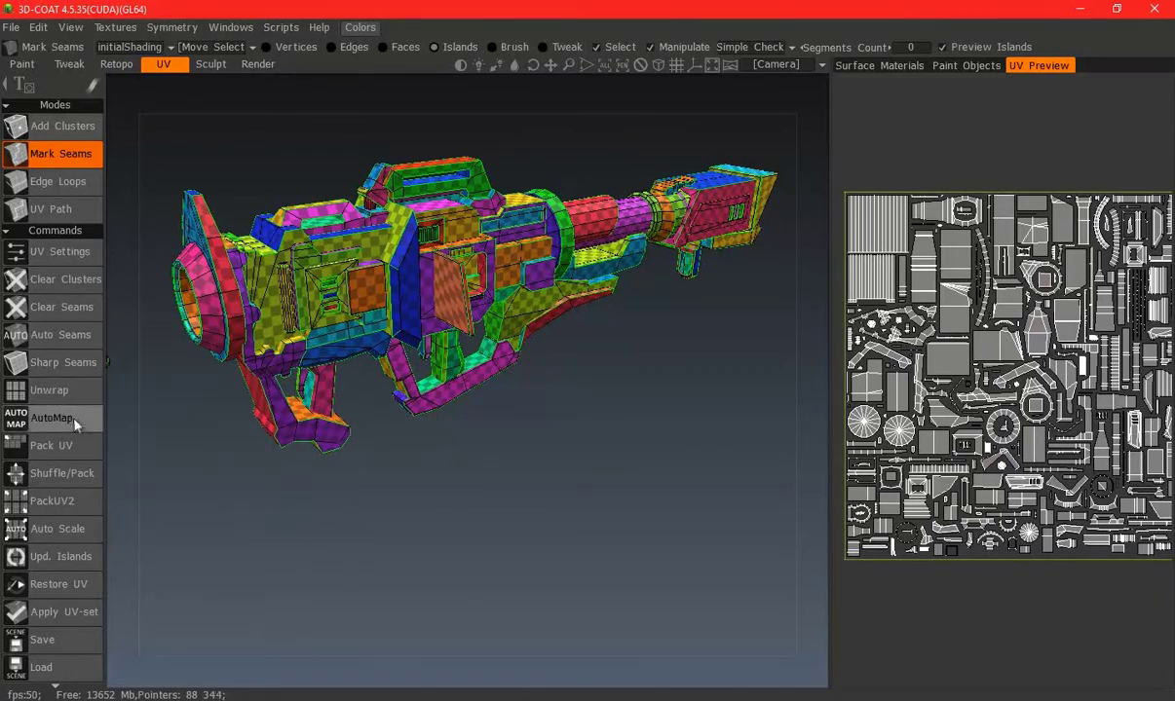
Pack the UV islands, check them on the model, and apply the UV-set, confirming the warning
left_click(81, 449)
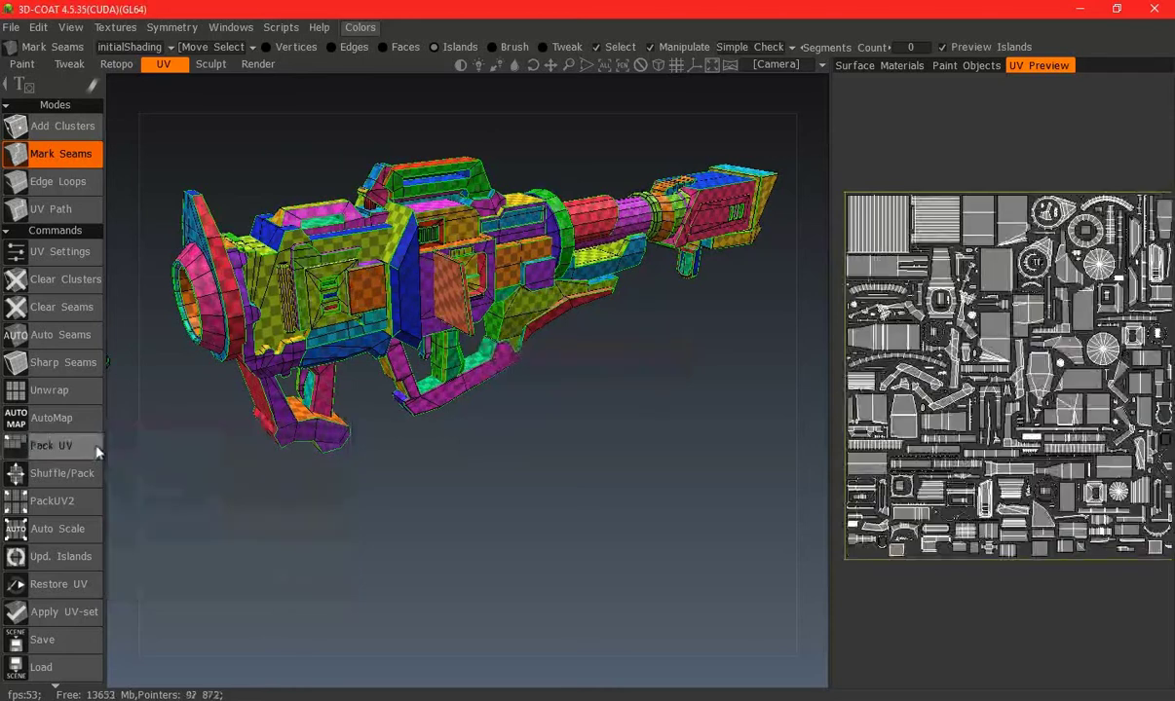
mouse_move(525, 420)
left_mouse_down()
mouse_move(485, 401)
mouse_move(634, 412)
mouse_move(398, 375)
mouse_move(609, 455)
left_mouse_up()
scroll(440, 388, "down", 3)
mouse_move(435, 376)
left_mouse_down()
mouse_move(352, 348)
mouse_move(522, 414)
mouse_move(545, 387)
mouse_move(533, 363)
mouse_move(514, 477)
mouse_move(480, 446)
left_mouse_up()
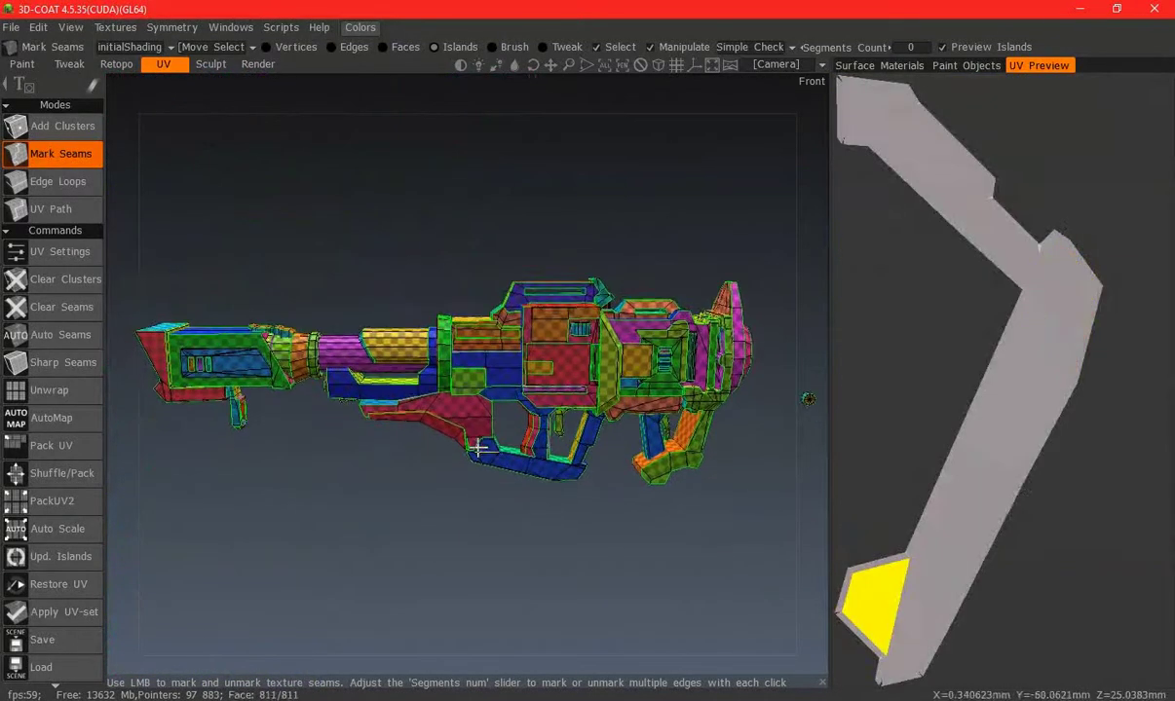
left_click(75, 609)
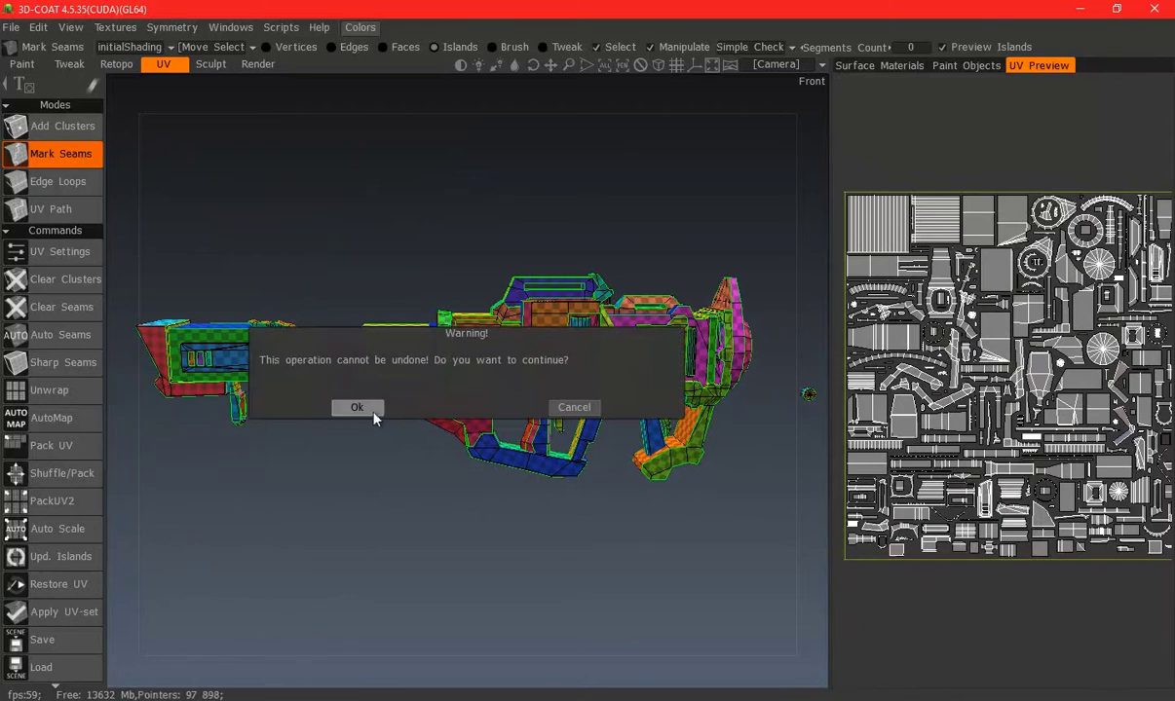
left_click(353, 396)
Export objects and textures over Rocket Launcher Low.obj, confirm the overwrite, and return to Maya
left_click(12, 26)
left_click(12, 28)
left_click(13, 27)
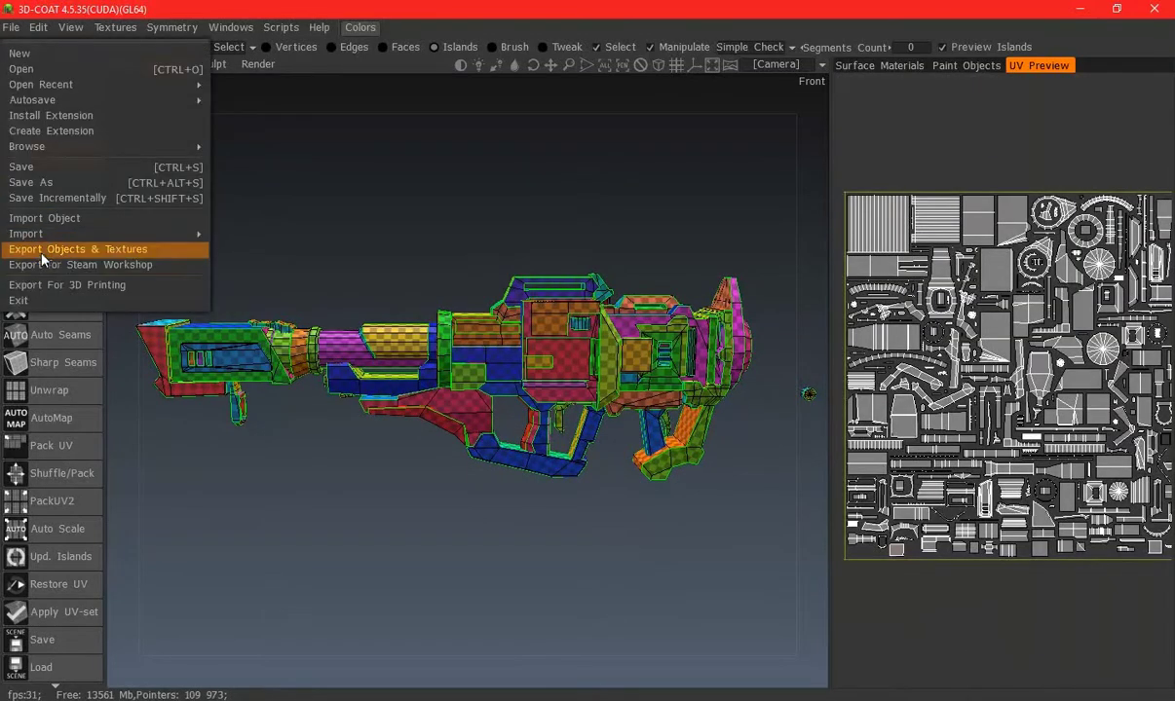
left_click(44, 250)
left_click(558, 468)
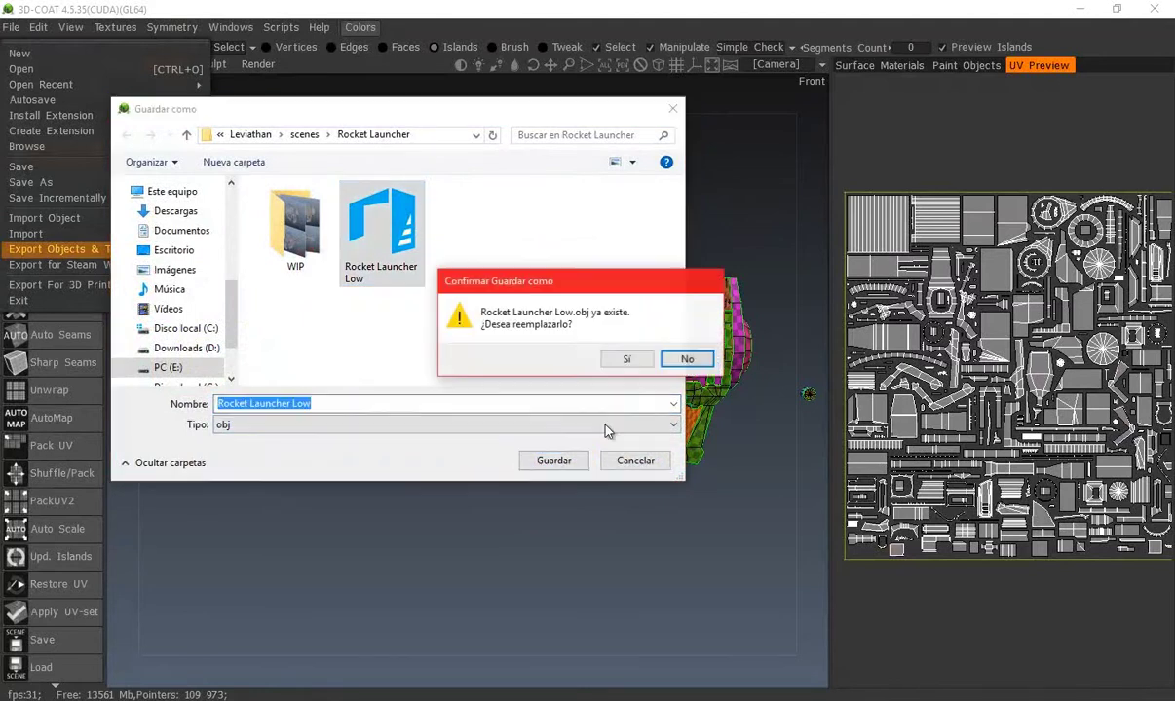
left_click(684, 357)
left_click(370, 626)
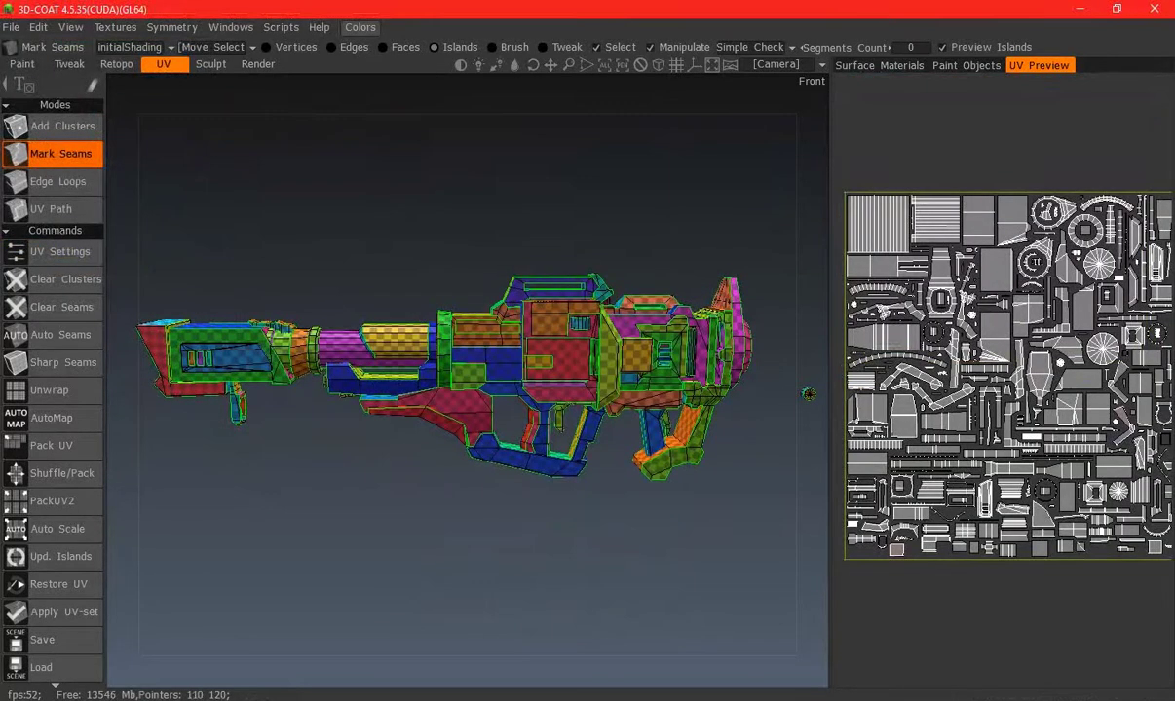
left_click(451, 609)
Start a new scene without saving and import Rocket Launcher Low.obj
left_click(23, 26)
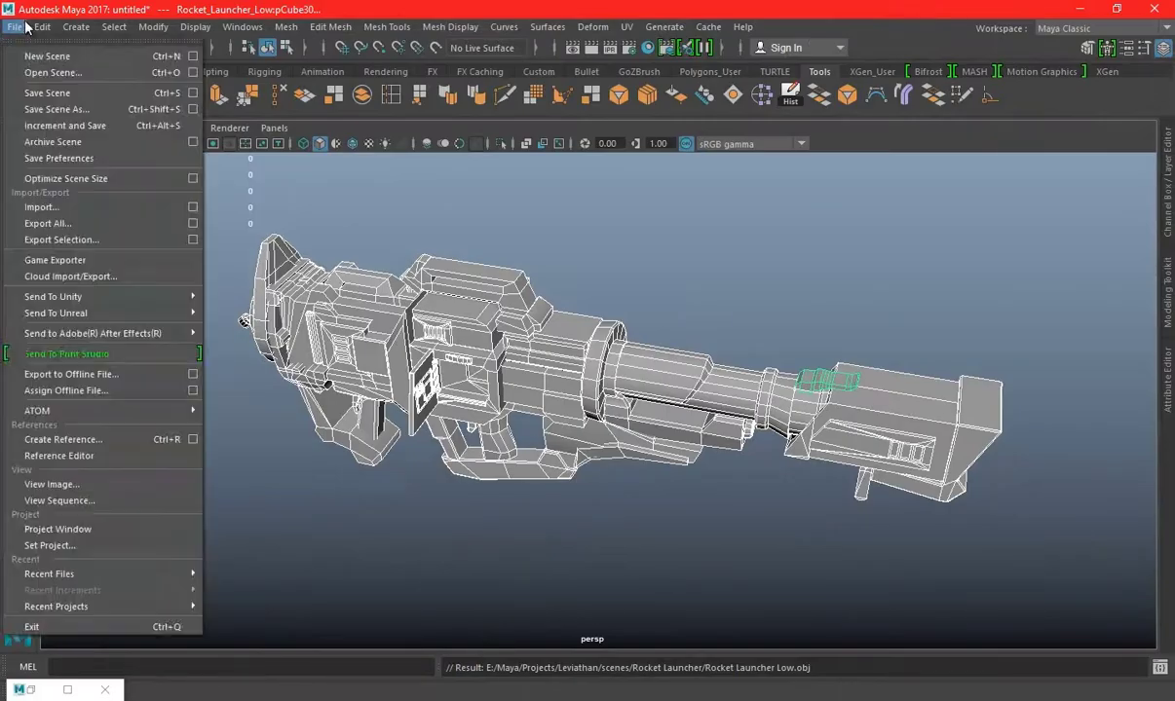
left_click(44, 58)
left_click(585, 363)
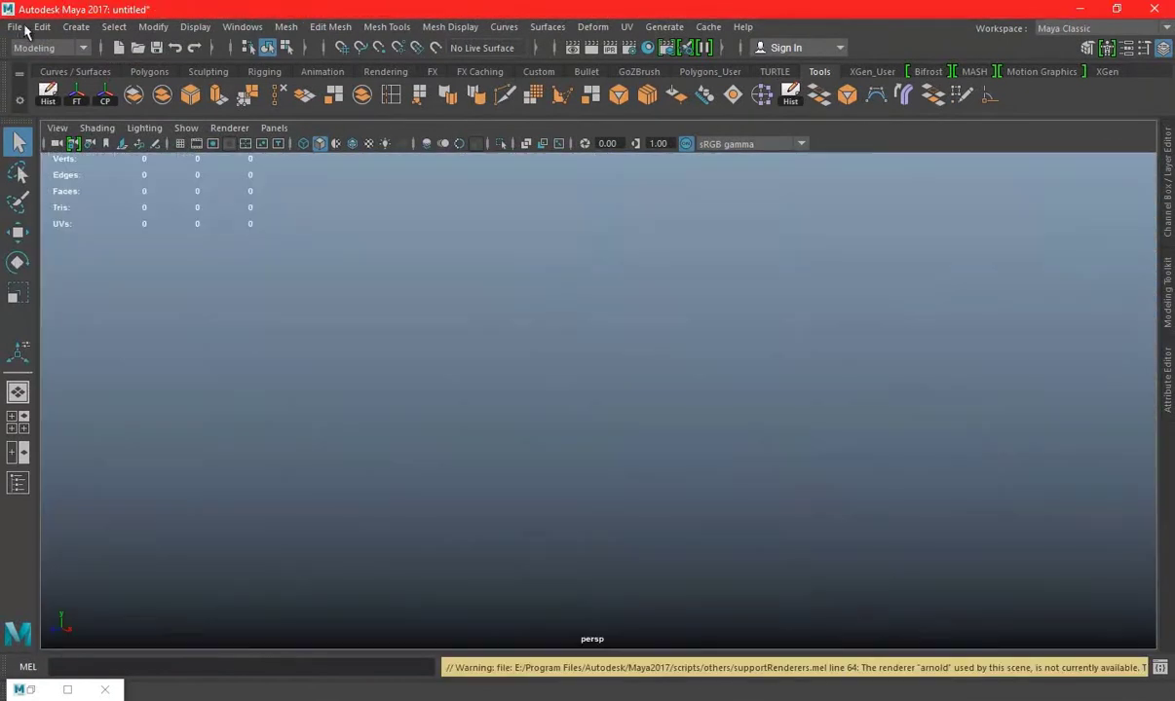
left_click(15, 26)
left_click(43, 208)
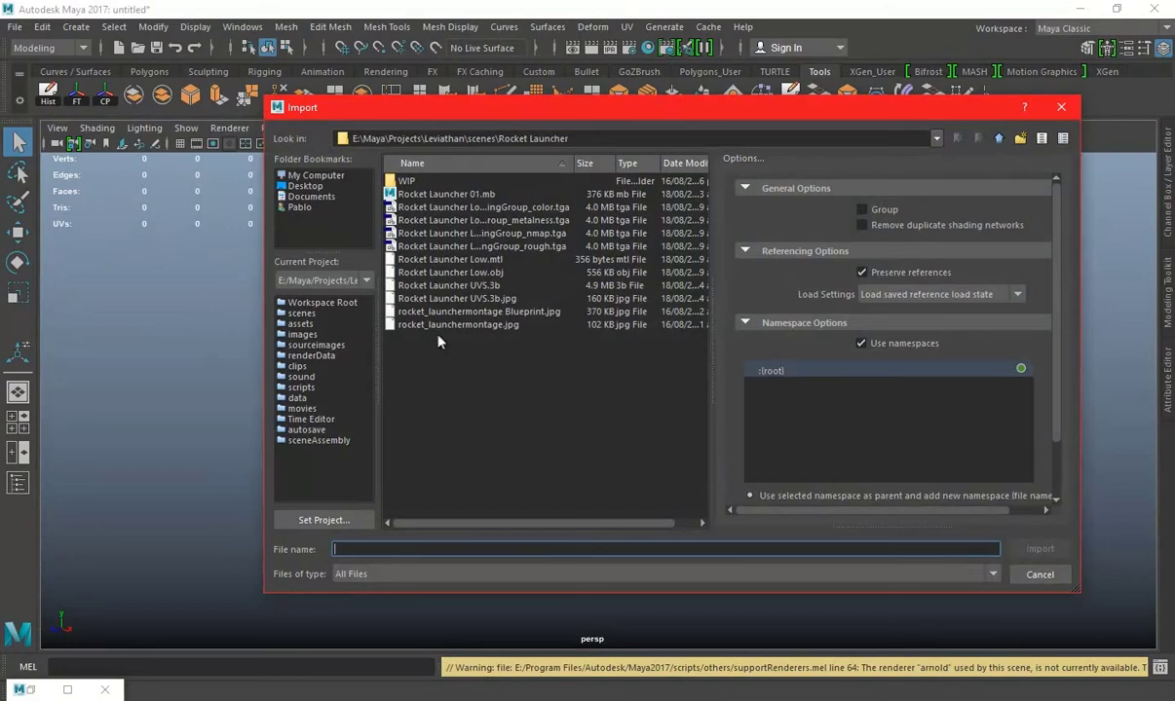
double_click(486, 275)
Select the imported launcher, verify its UVs sit inside the texture in the UV Editor, then open Save As
left_click_drag(318, 251, 961, 682)
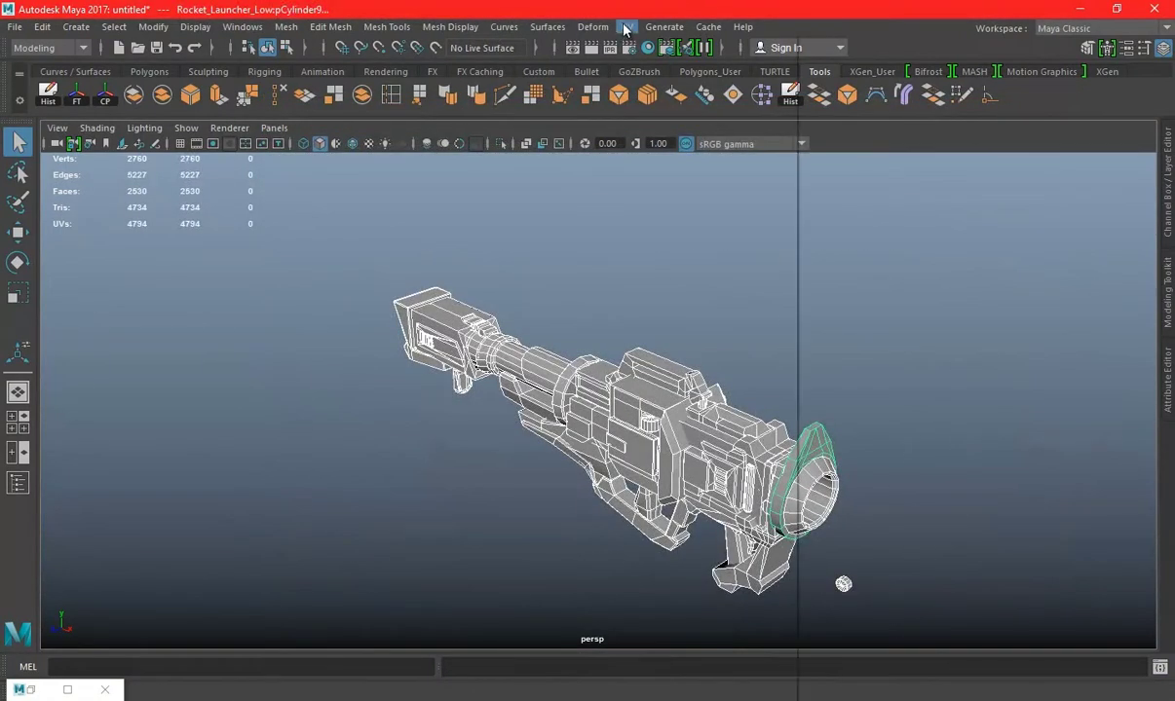
left_click(626, 26)
left_click(685, 63)
scroll(726, 472, "down", 2)
scroll(726, 472, "down", 2)
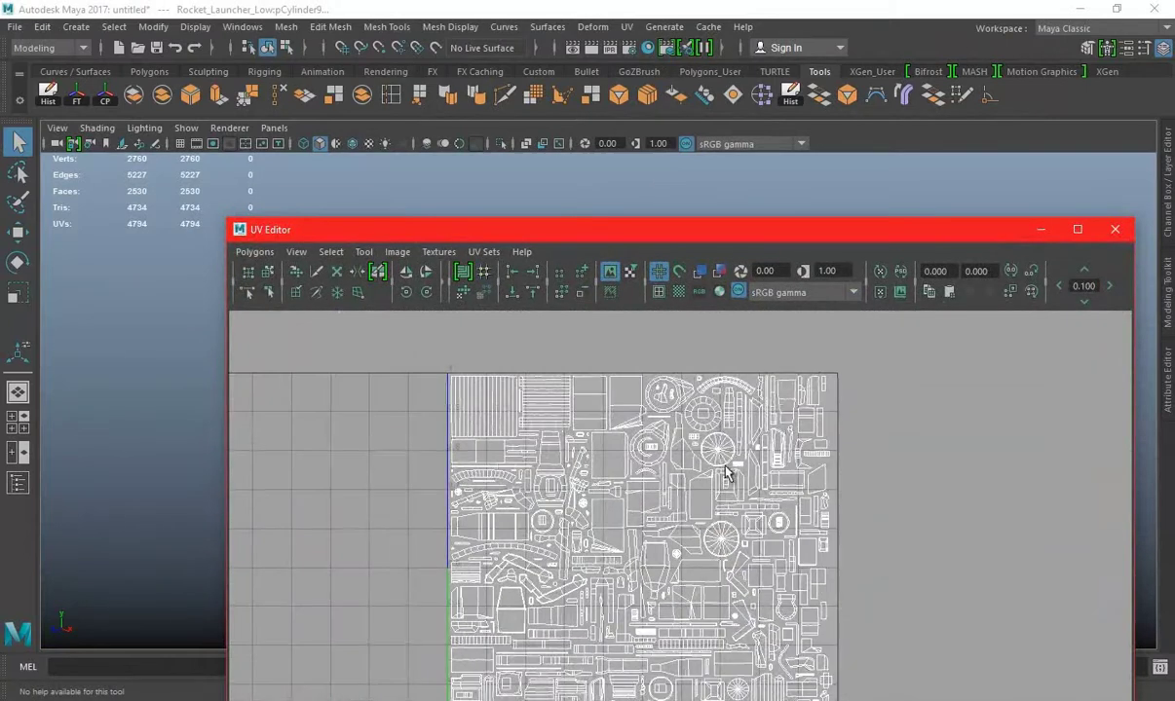
scroll(702, 503, "up", 2)
middle_click_drag(758, 520, 756, 462, "alt")
scroll(755, 461, "up", 1)
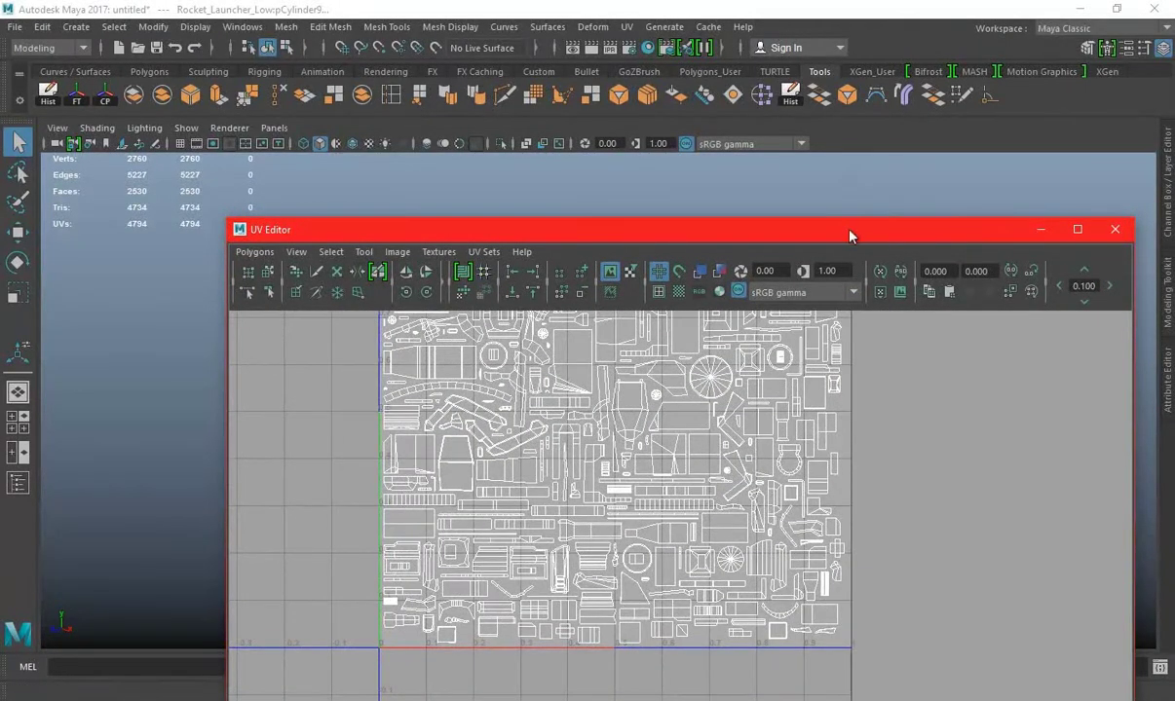
left_click_drag(849, 235, 635, 125)
left_click(904, 126)
mouse_move(902, 420)
left_mouse_down("alt")
mouse_move(878, 426)
mouse_move(876, 395)
left_mouse_up("alt")
key("ctrl+shift+s")
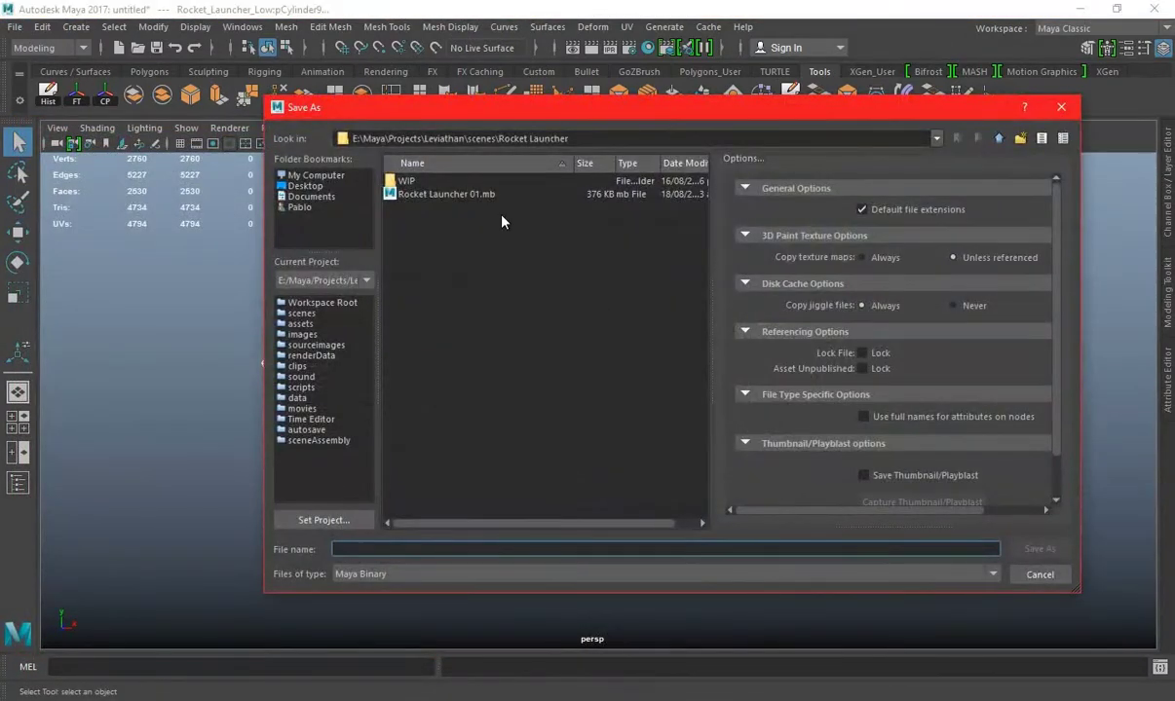
Save the scene as Rocket Launcher 02 UVS.mb and assign a new Lambert material to the launcher
left_click(468, 194)
left_click(442, 549)
key("BackSpace")
key("BackSpace")
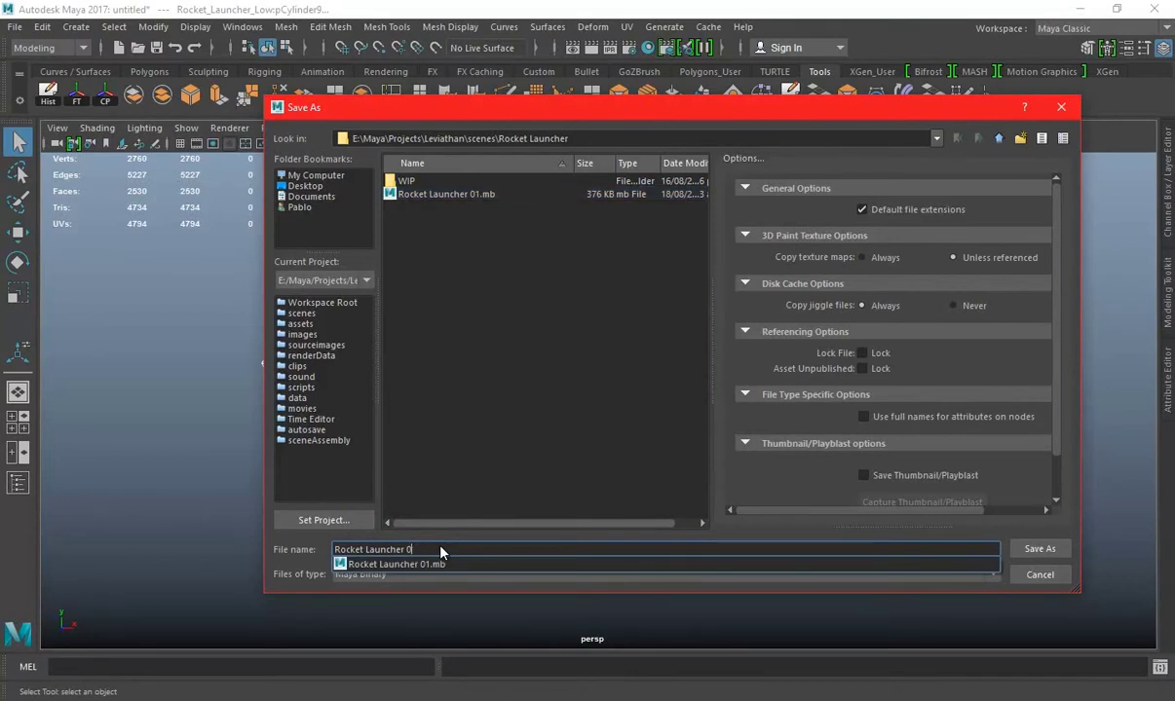
type("2 UVS")
key("Return")
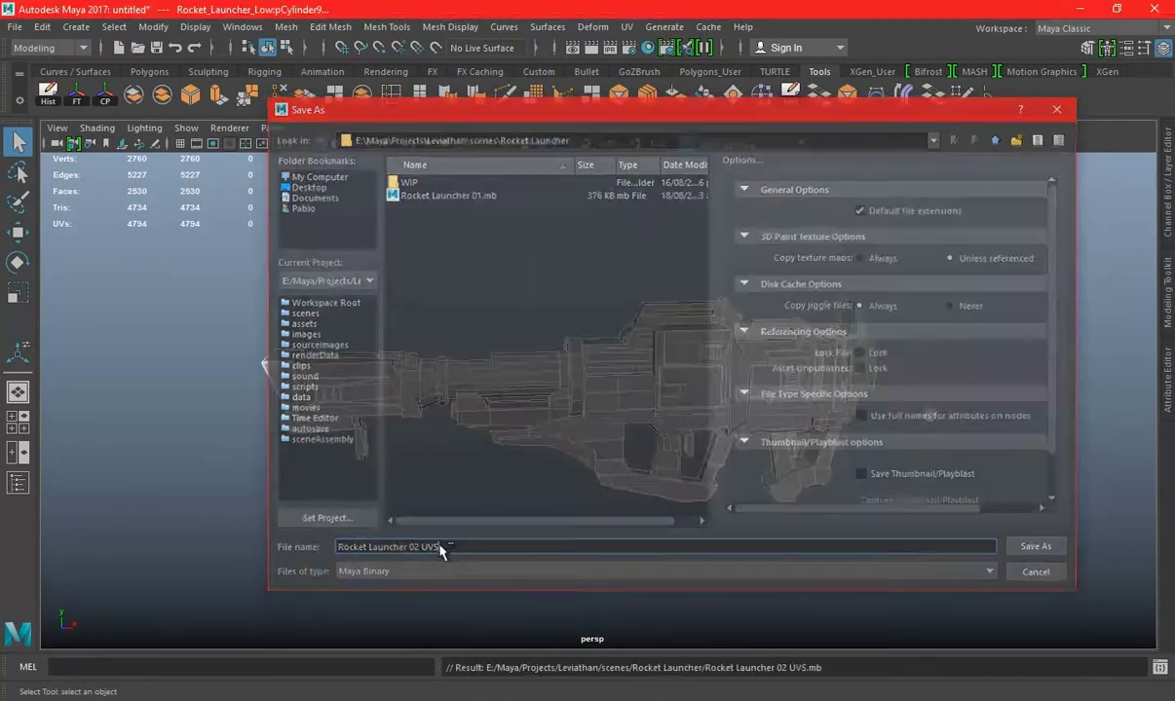
right_click(961, 247)
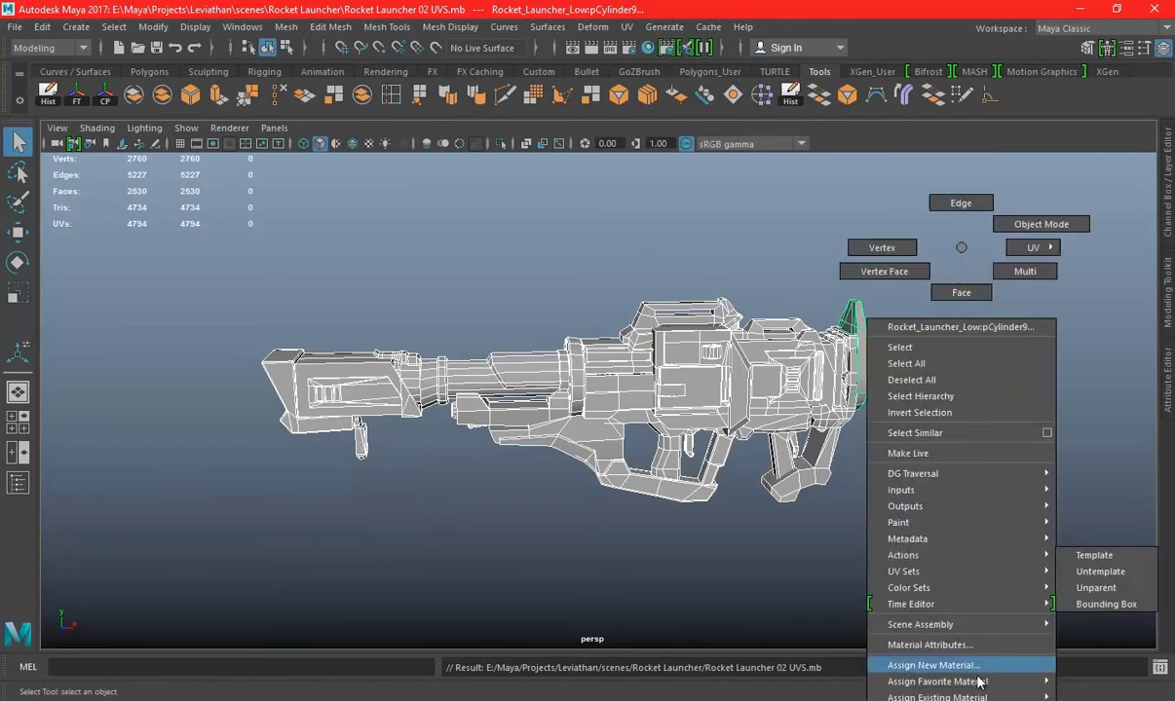
mouse_move(937, 682)
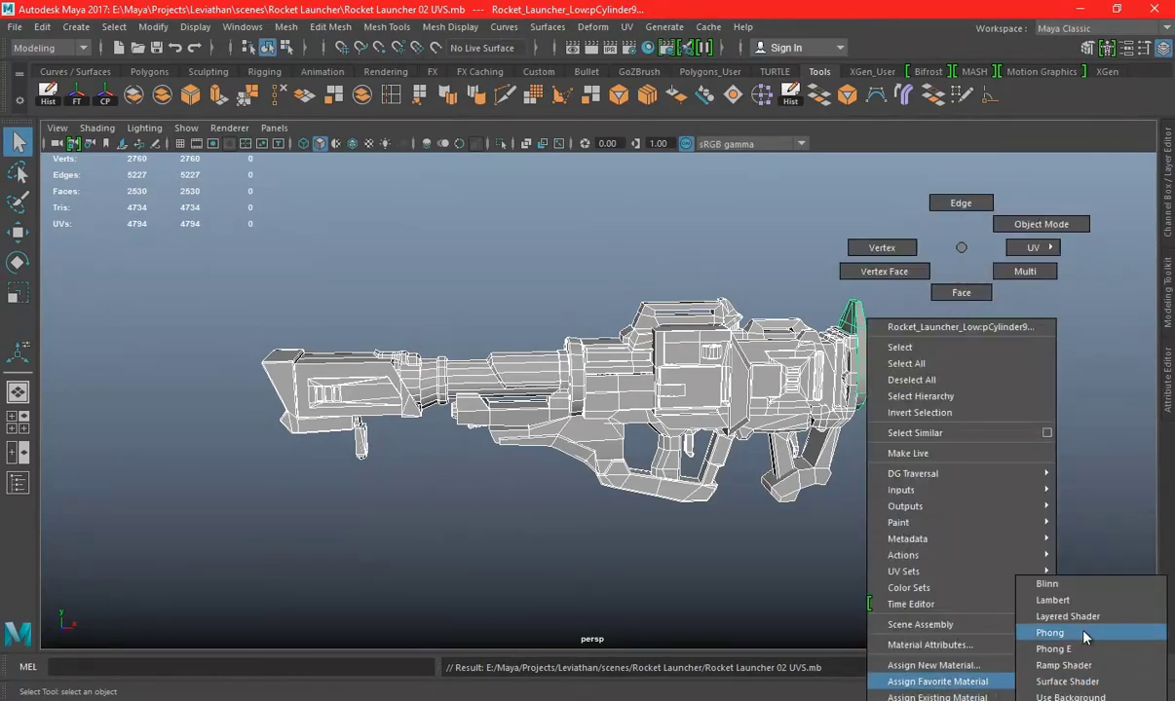
left_click(1084, 610)
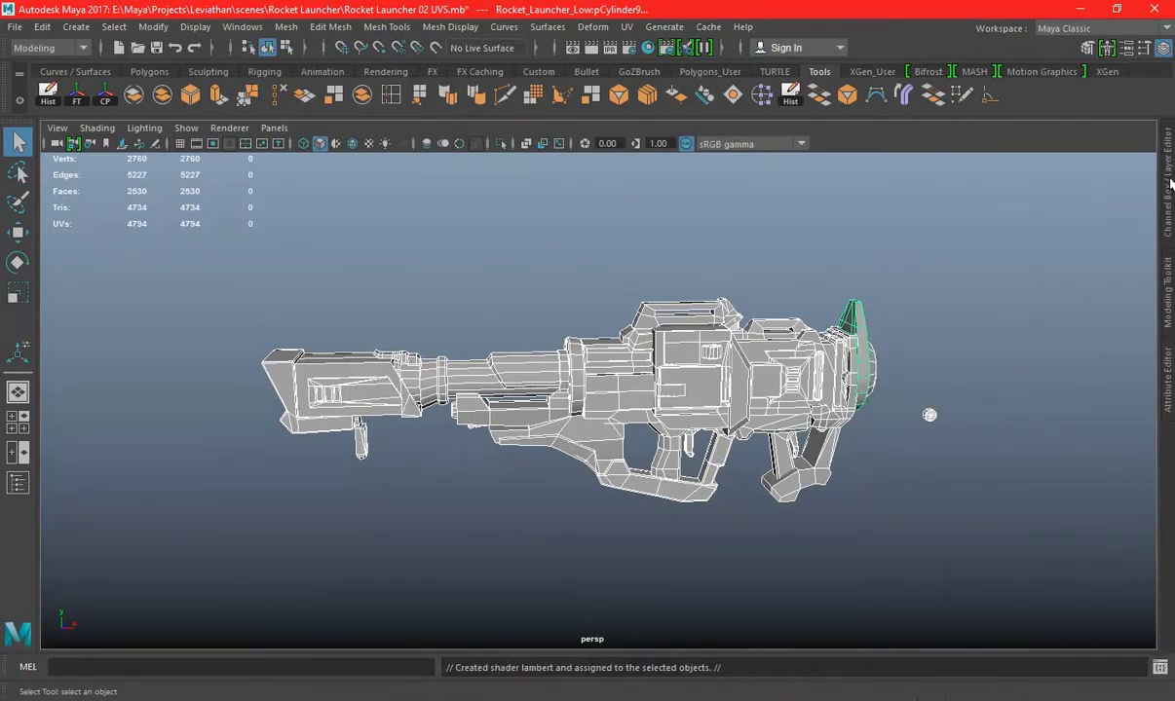
Open lambert2's attributes and map a File texture to its Color
left_click(1167, 183)
left_click(1168, 292)
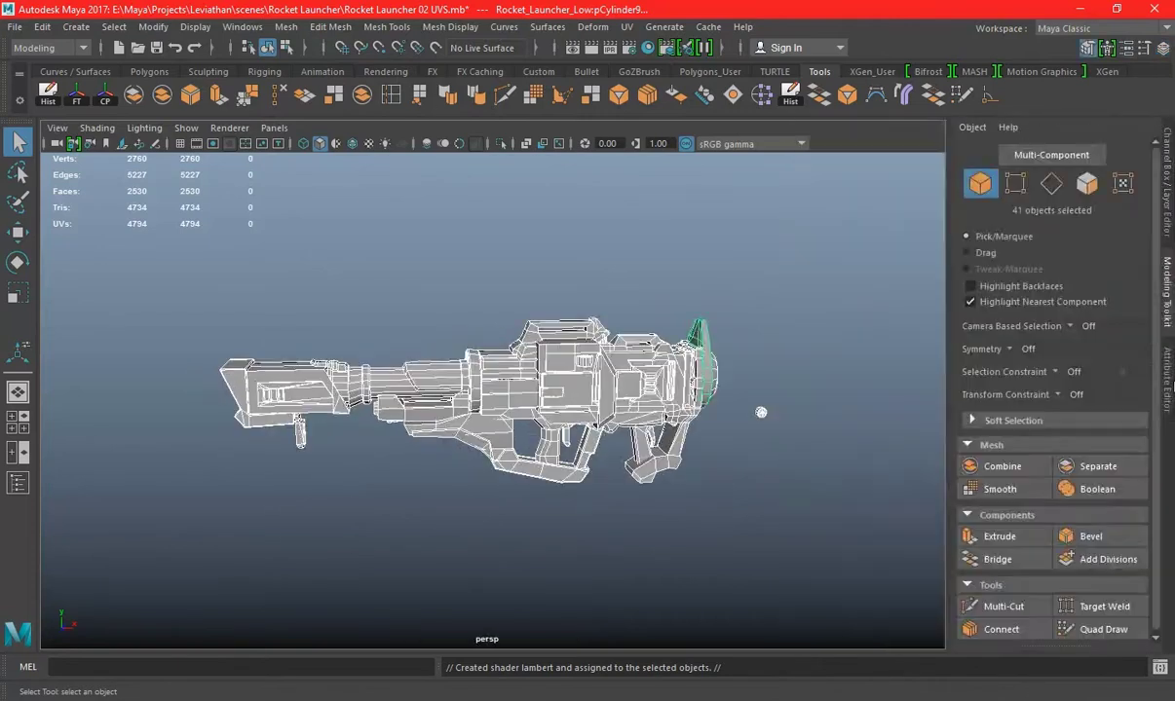
left_click(1169, 379)
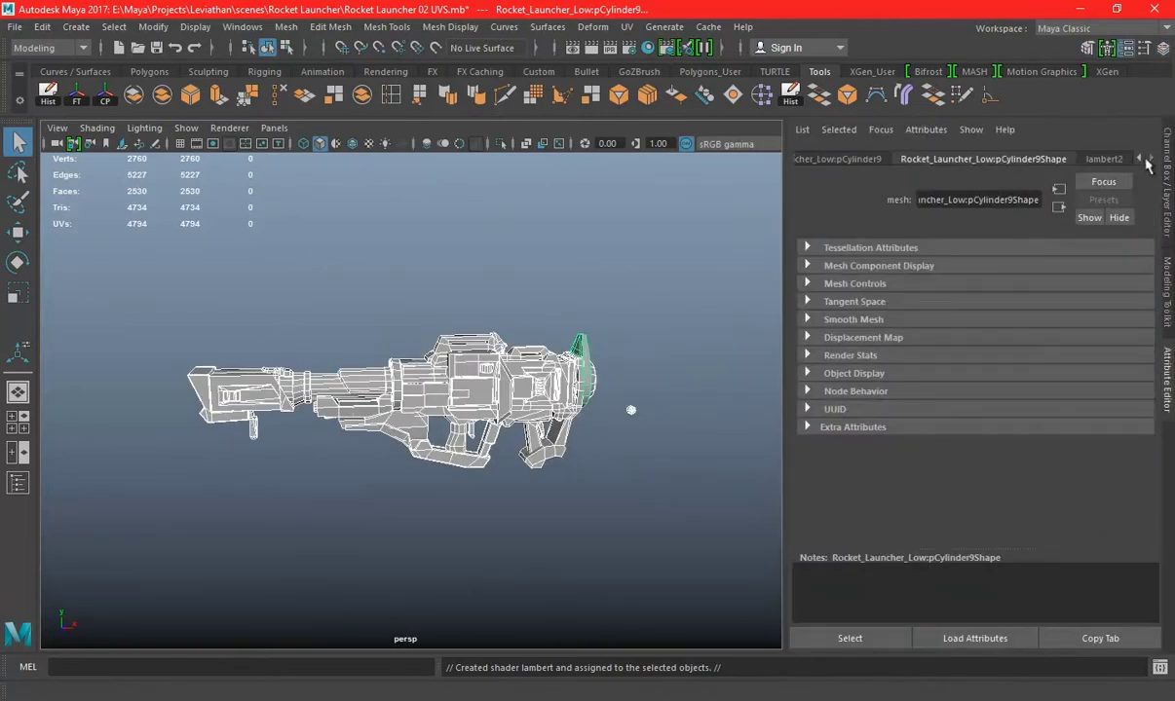
left_click(1107, 159)
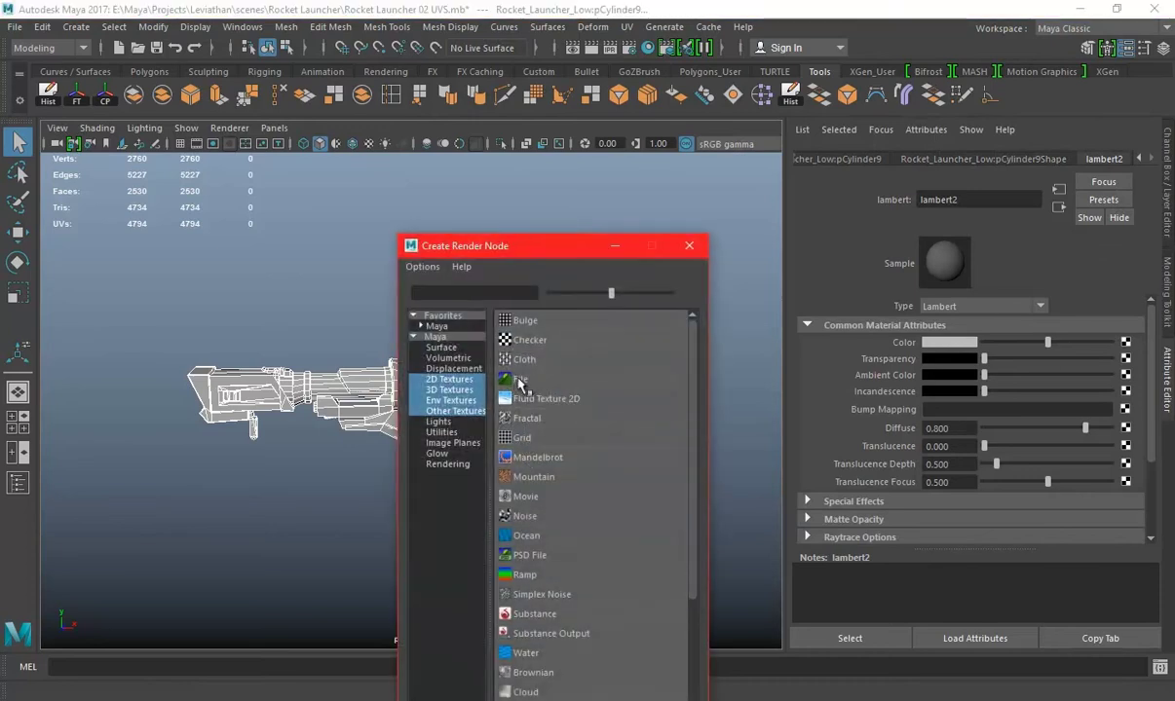
left_click(519, 383)
Load 2048x2048 UVS.jpg into the file texture and turn on textured viewport display
left_click(1130, 381)
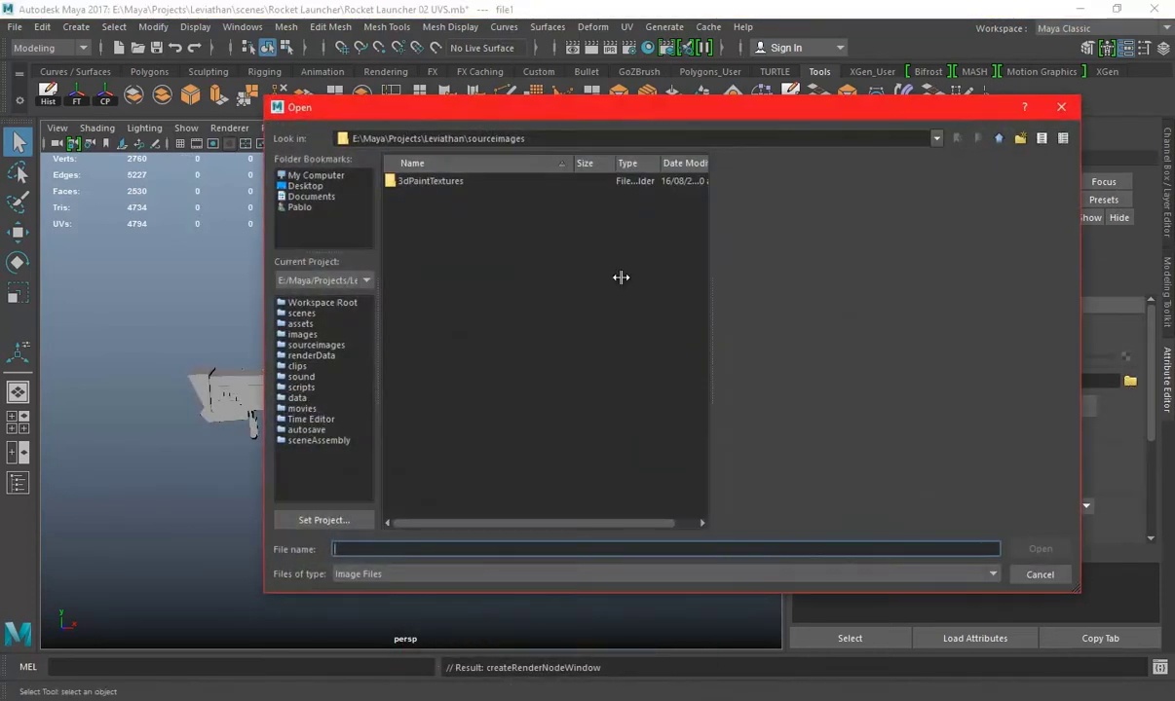
left_click(999, 139)
left_click(999, 139)
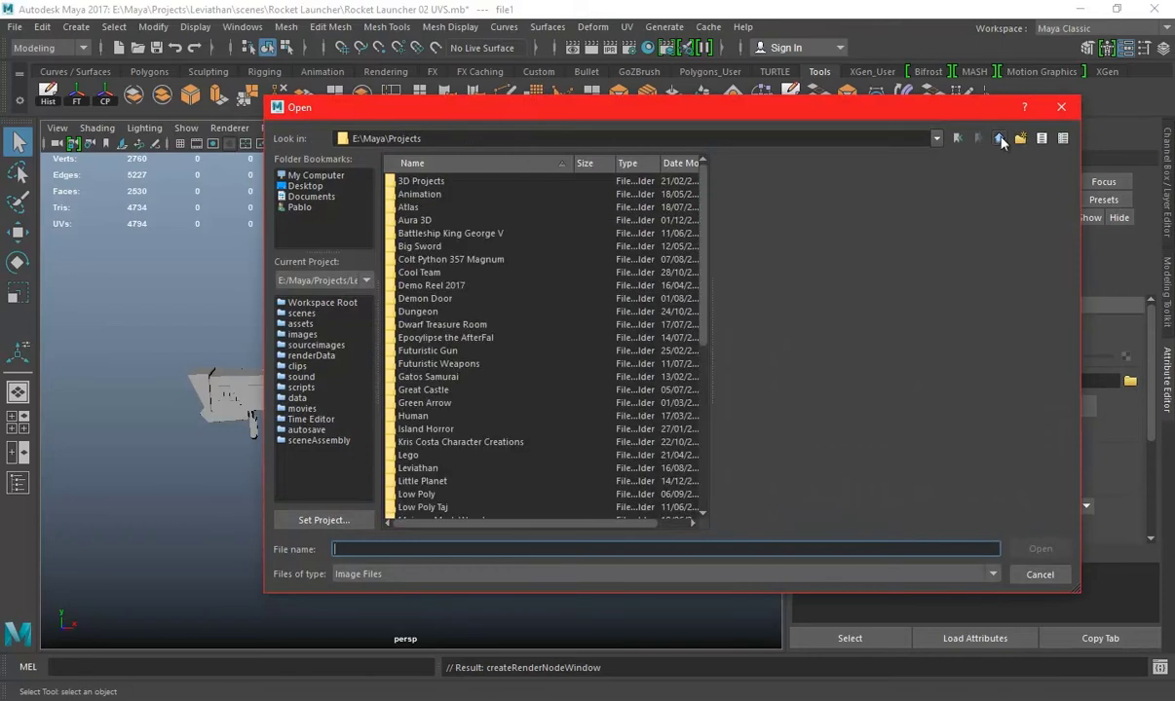
left_click(479, 261)
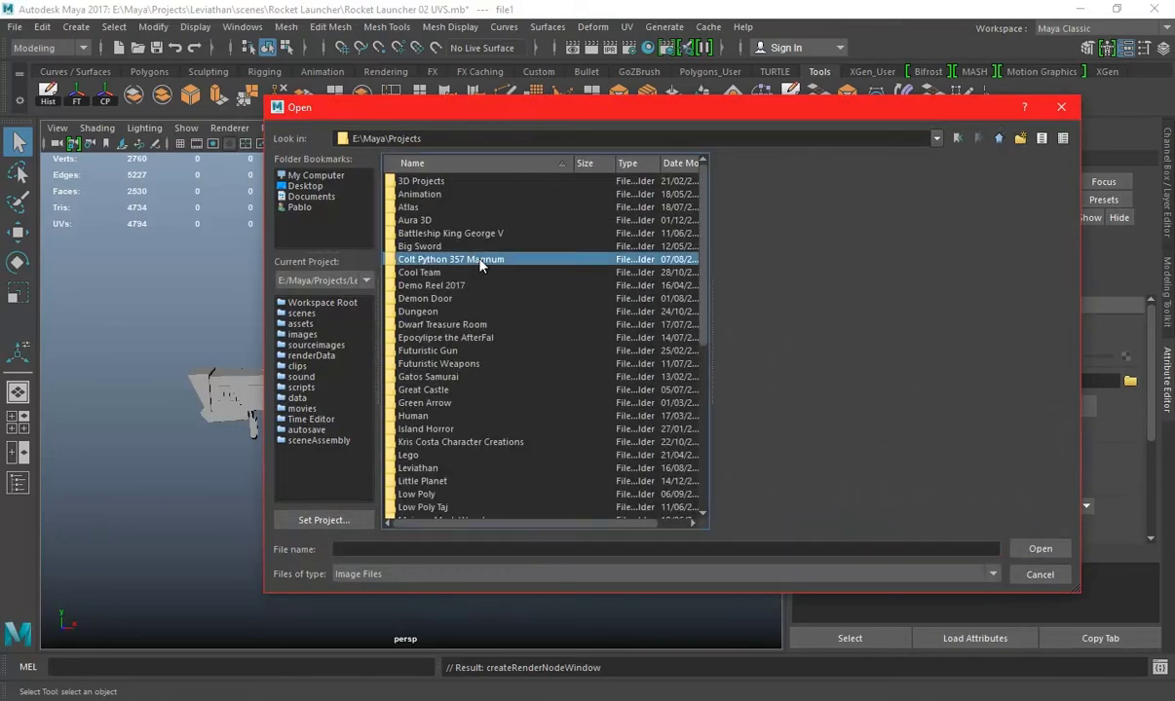
scroll(478, 292, "down", 8)
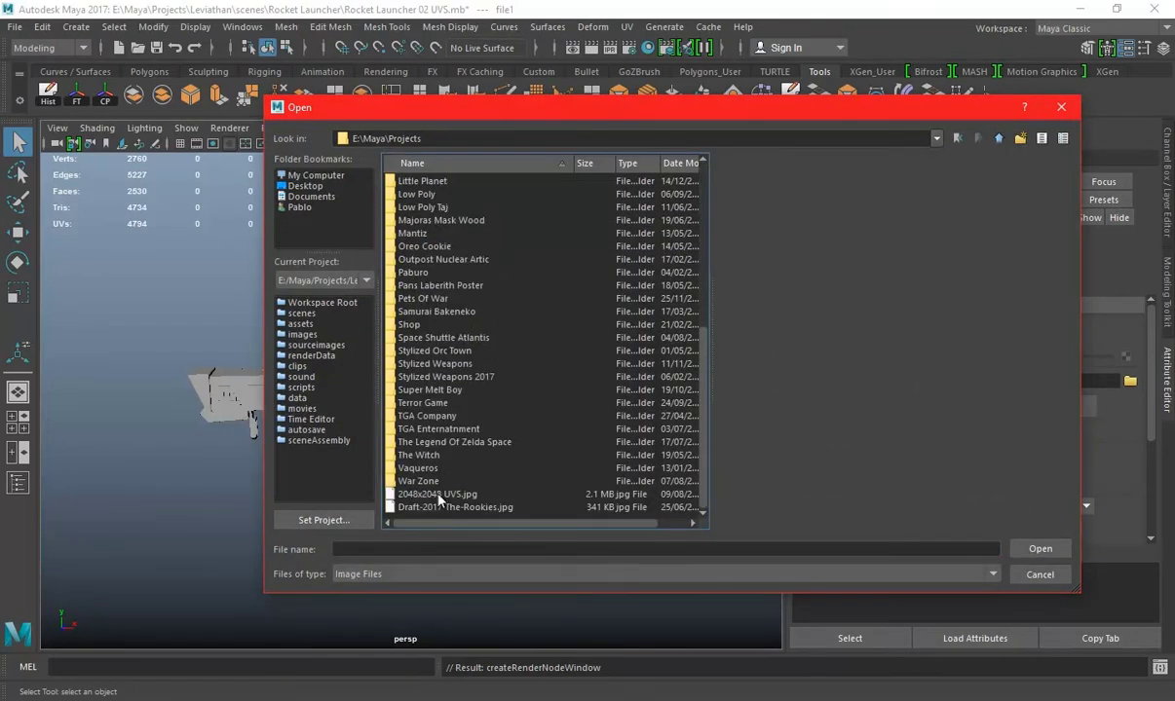
left_click(438, 493)
left_click(1039, 549)
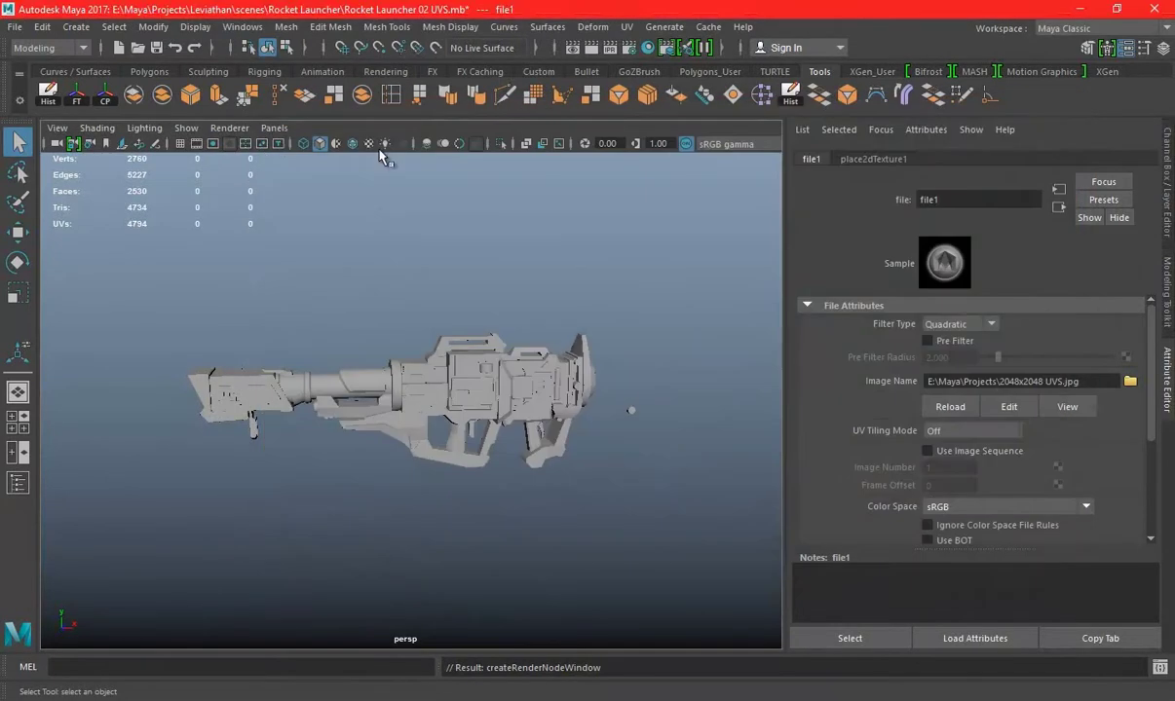
left_click(368, 144)
Close the Attribute Editor, dismiss the disk-space notice, and select the small window panel object
left_click(1169, 353)
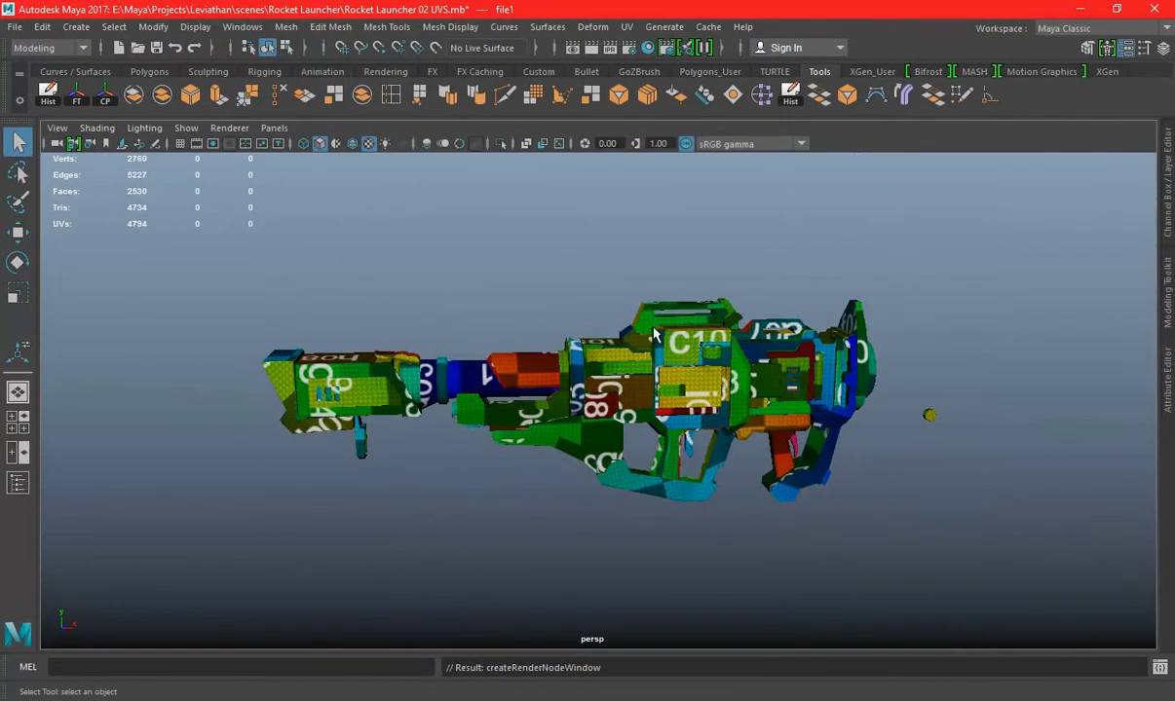
scroll(624, 322, "up", 5)
mouse_move(624, 292)
left_mouse_down("alt")
mouse_move(647, 278)
mouse_move(681, 348)
mouse_move(467, 352)
left_mouse_up("alt")
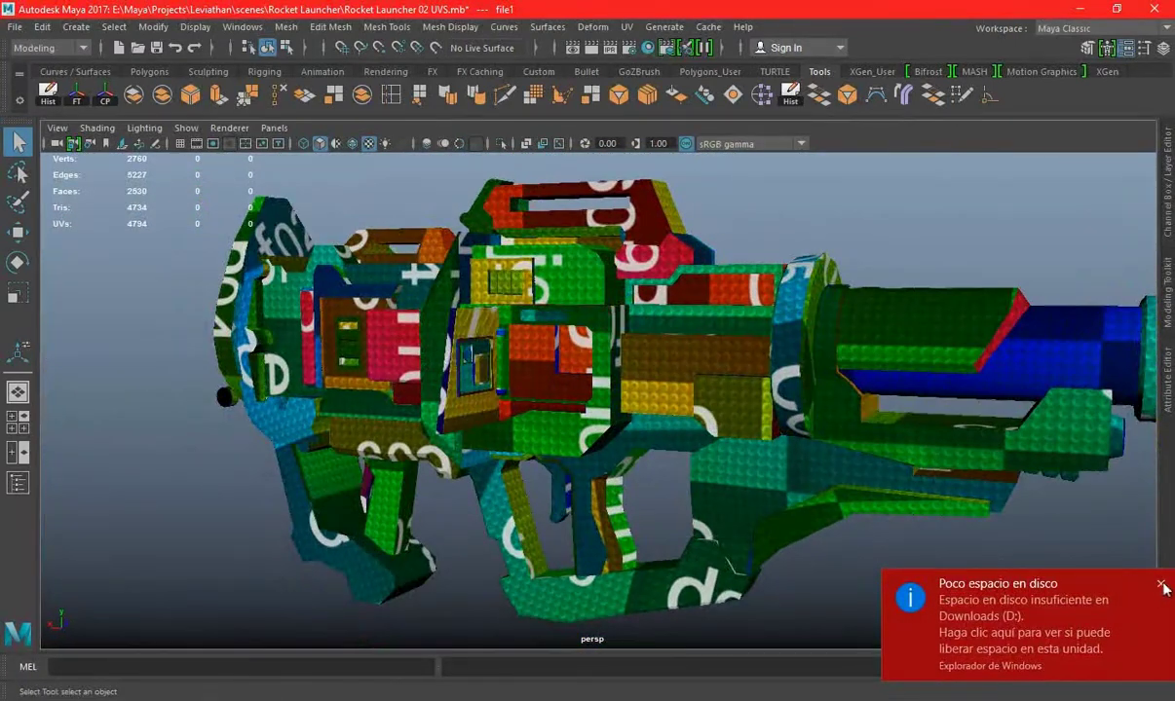
left_click(1162, 585)
left_click_drag(585, 390, 629, 360, "alt")
scroll(790, 427, "up", 5)
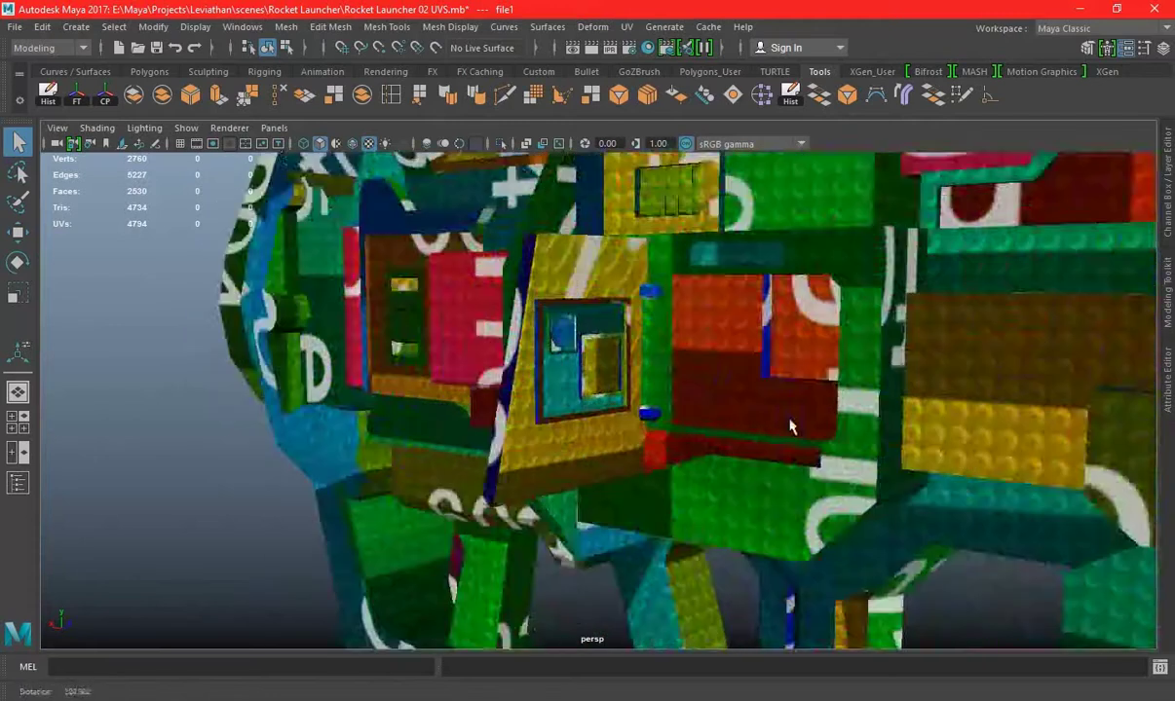
left_click_drag(790, 426, 554, 230, "alt")
left_click(553, 230)
Open the UV Editor, select the stray face, and frame its UVs
left_click(628, 28)
left_click(633, 60)
left_click_drag(699, 155, 667, 493)
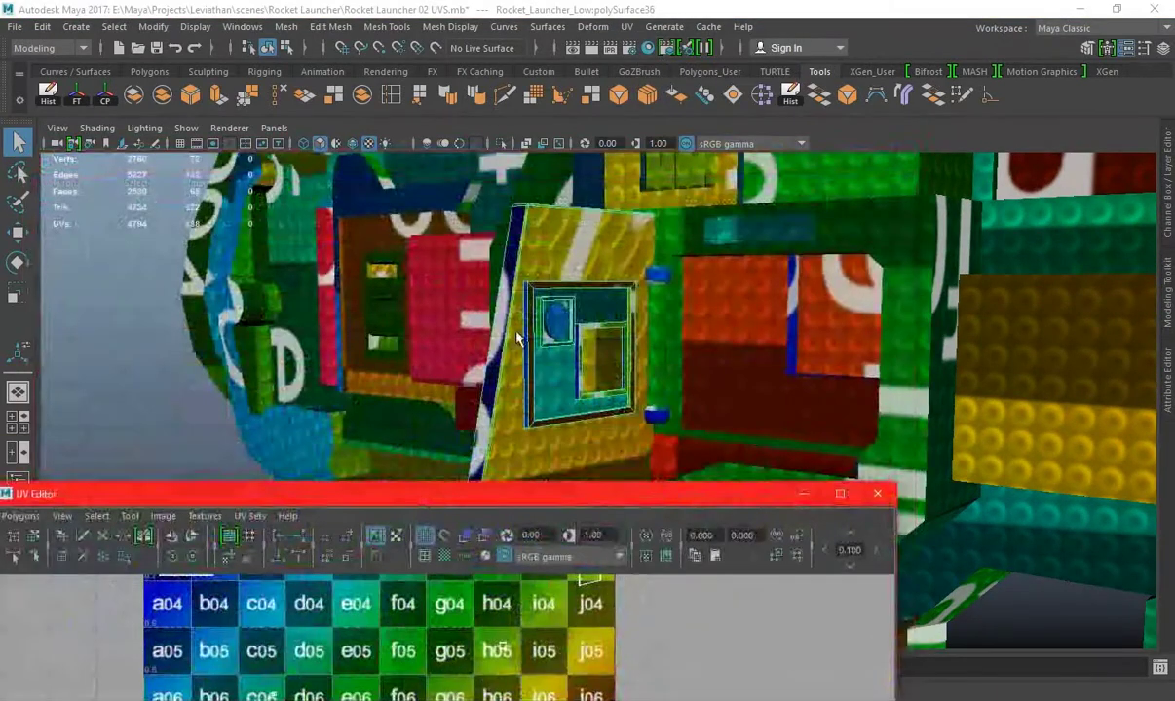
left_click(585, 214)
left_click_drag(593, 493, 627, 204)
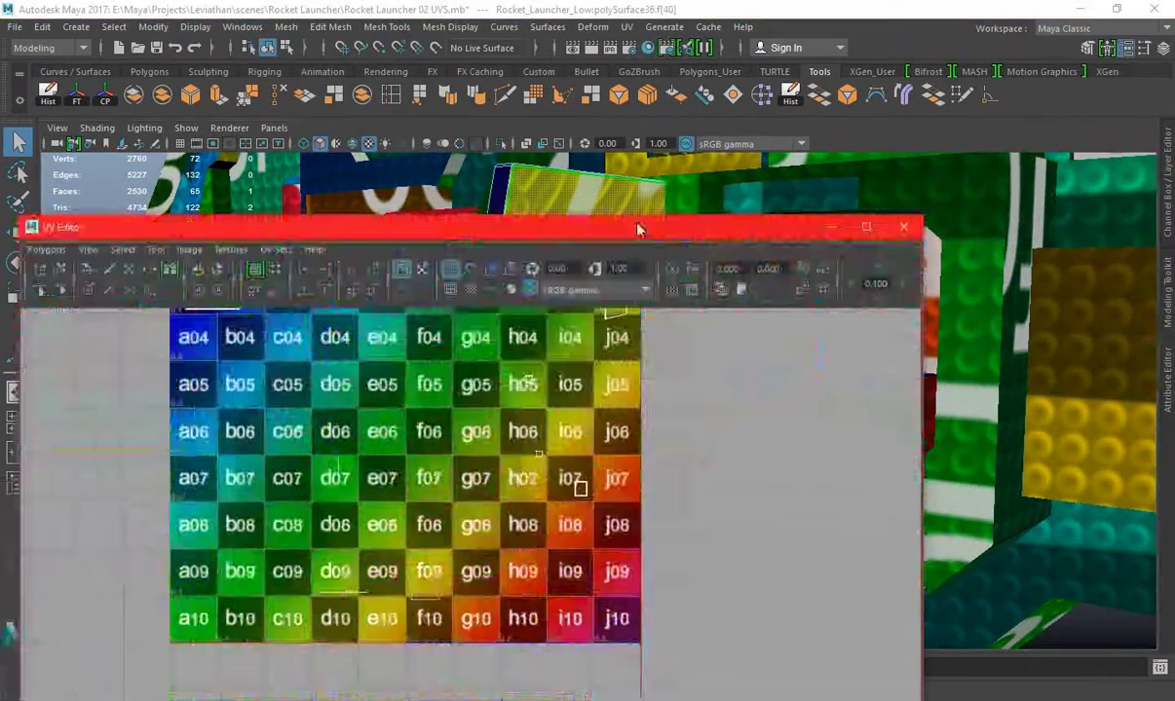
key("f")
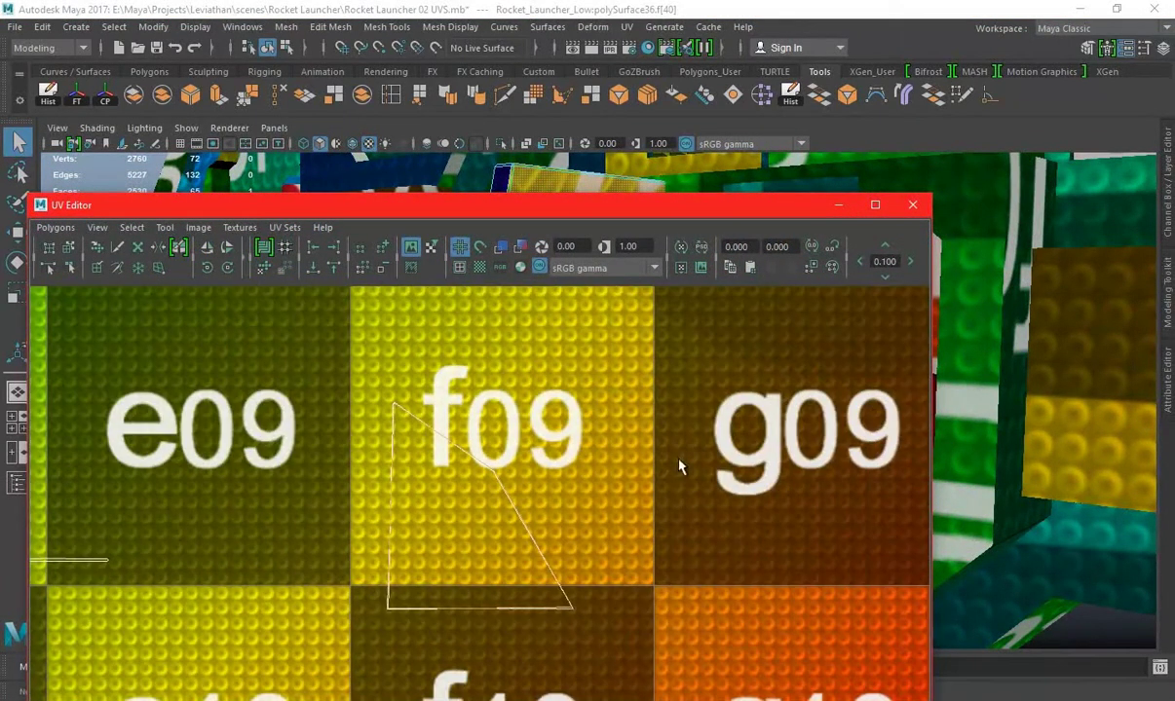
mouse_move(643, 220)
left_mouse_down()
mouse_move(503, 570)
mouse_move(401, 322)
left_mouse_up()
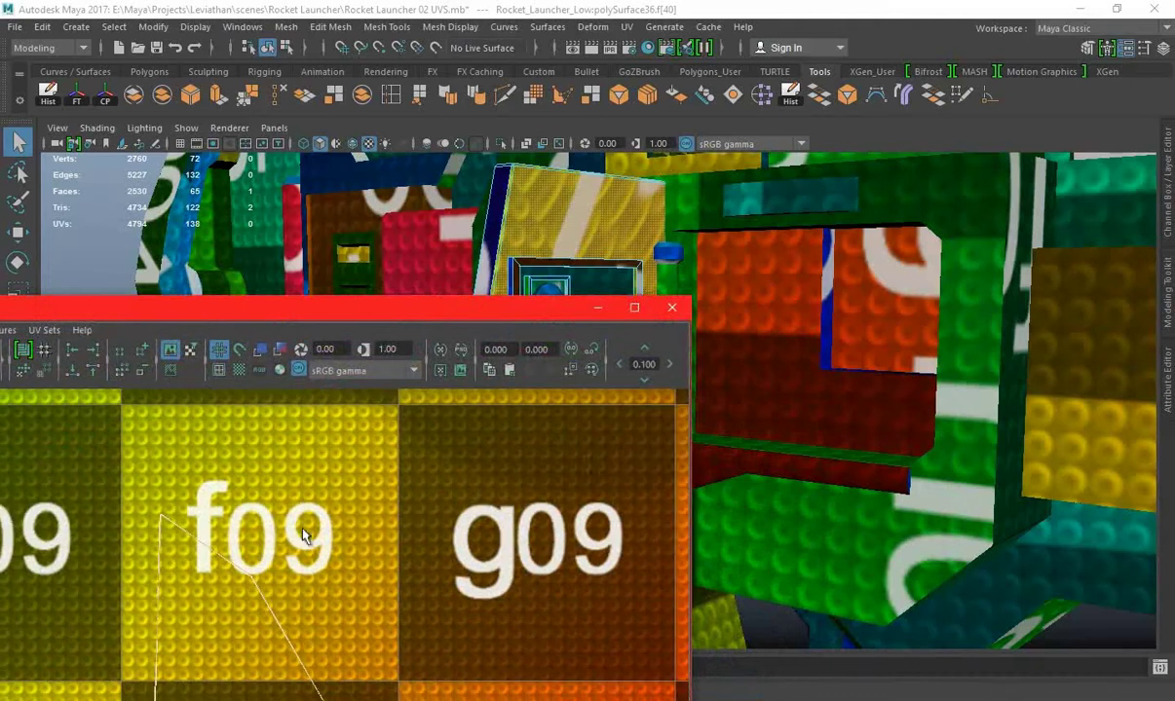
scroll(440, 621, "down", 1)
Switch to UV selection and move the triangle shell's UVs up onto the f09 tile
right_click_drag(205, 520, 244, 579)
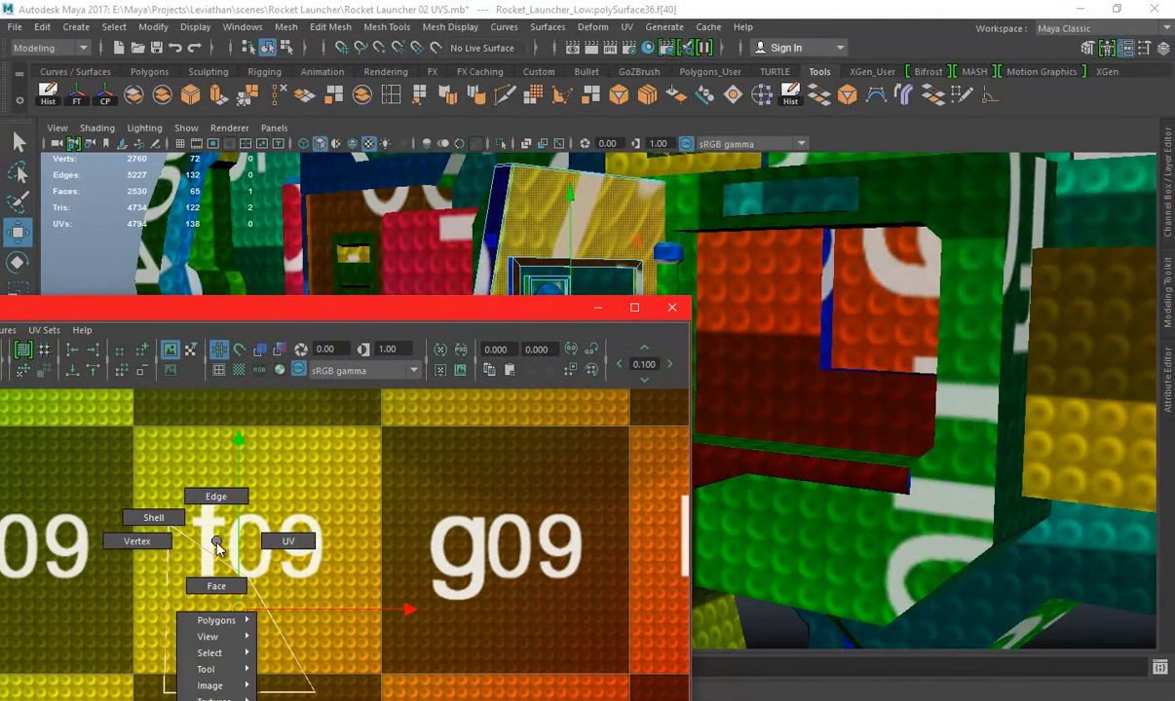
left_click(248, 581)
scroll(261, 598, "down", 1)
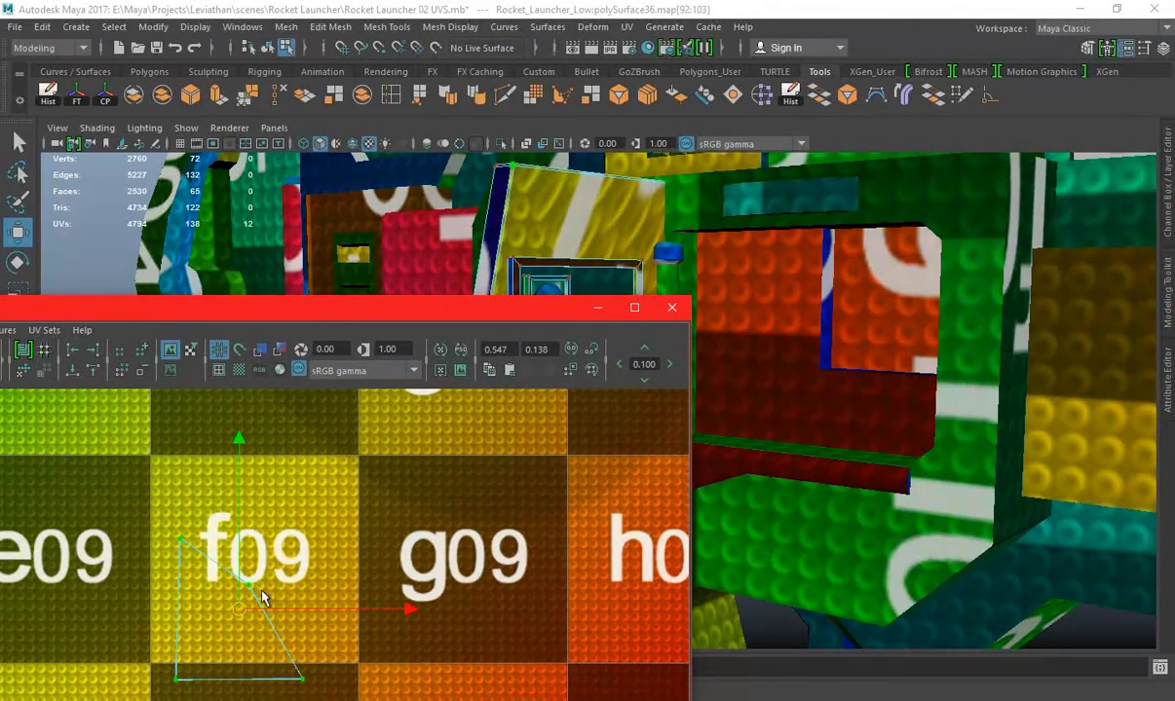
left_click_drag(239, 611, 251, 542)
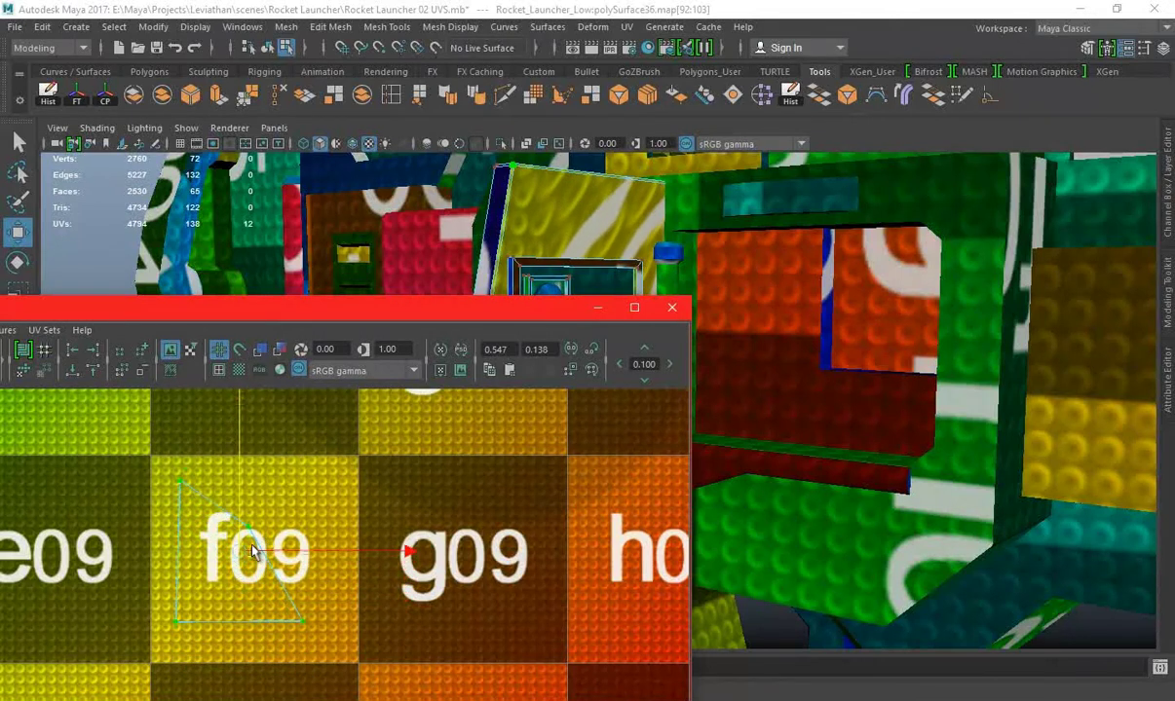
Return to face selection, frame the face in the viewport, and minimize the UV Editor
mouse_move(520, 312)
left_mouse_down()
mouse_move(517, 551)
mouse_move(541, 638)
mouse_move(686, 281)
mouse_move(666, 546)
mouse_move(688, 276)
left_mouse_up()
right_click_drag(424, 490, 421, 536)
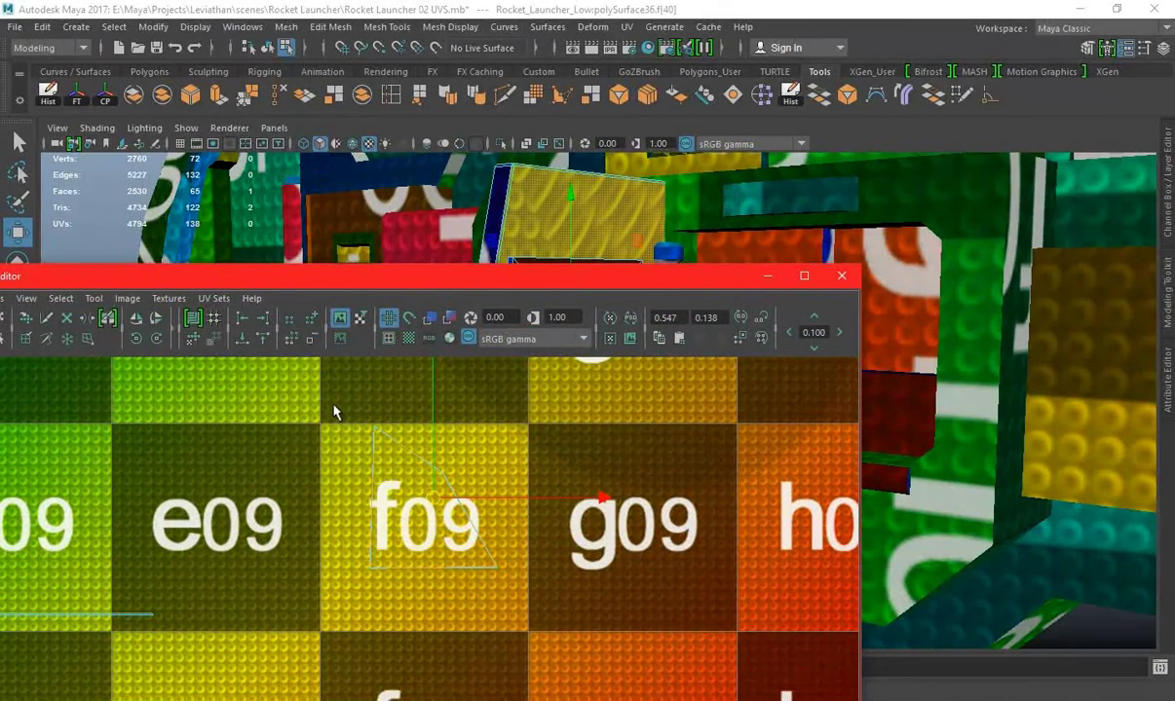
scroll(588, 592, "down", 3)
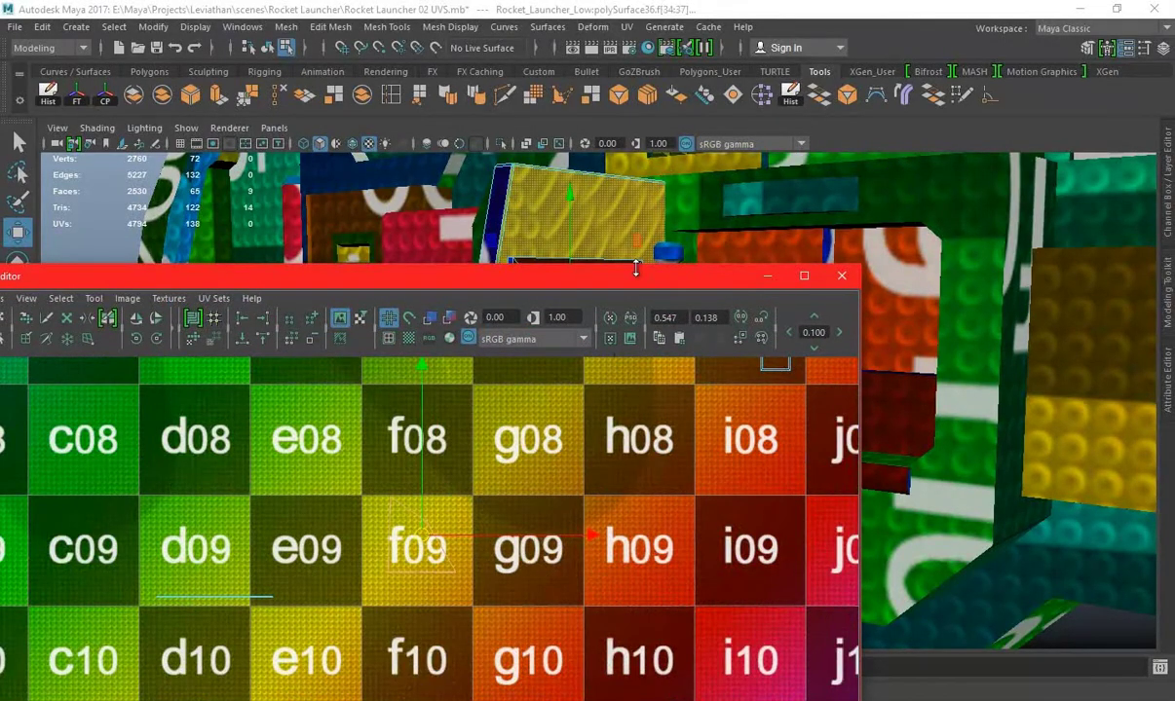
left_click_drag(635, 268, 654, 590)
key("f")
left_click_drag(740, 438, 870, 524, "alt")
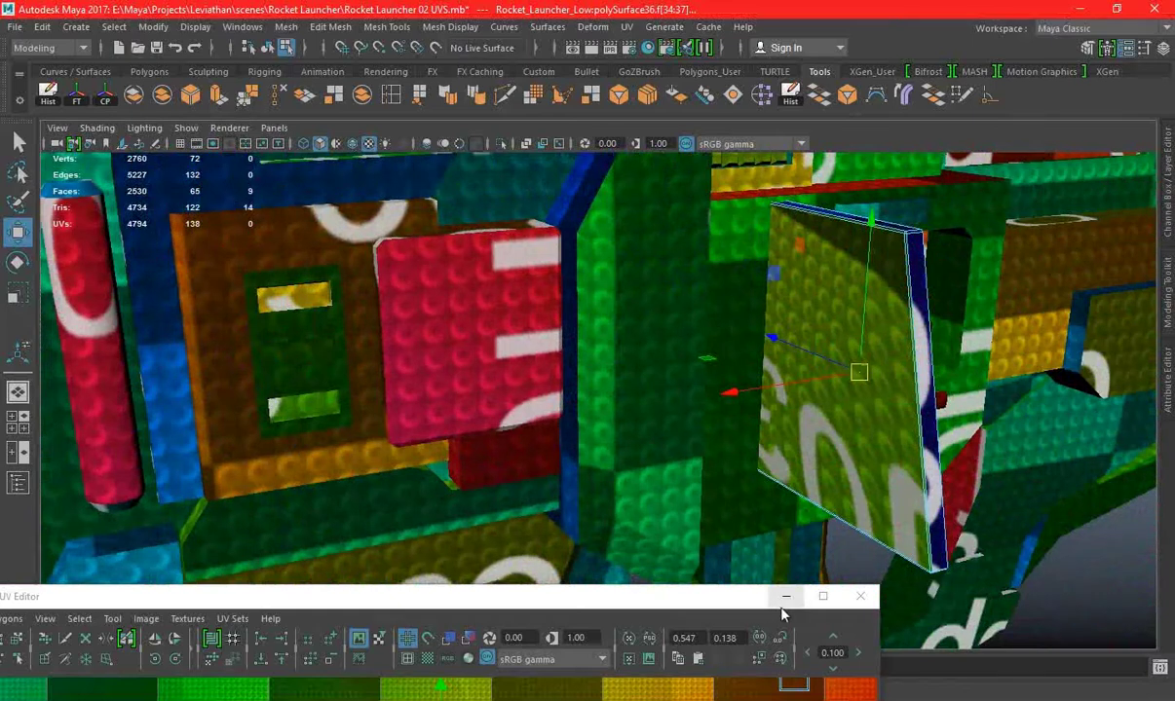
left_click(785, 596)
mouse_move(741, 513)
left_mouse_down("alt")
mouse_move(815, 490)
mouse_move(724, 434)
mouse_move(737, 451)
mouse_move(643, 458)
left_mouse_up("alt")
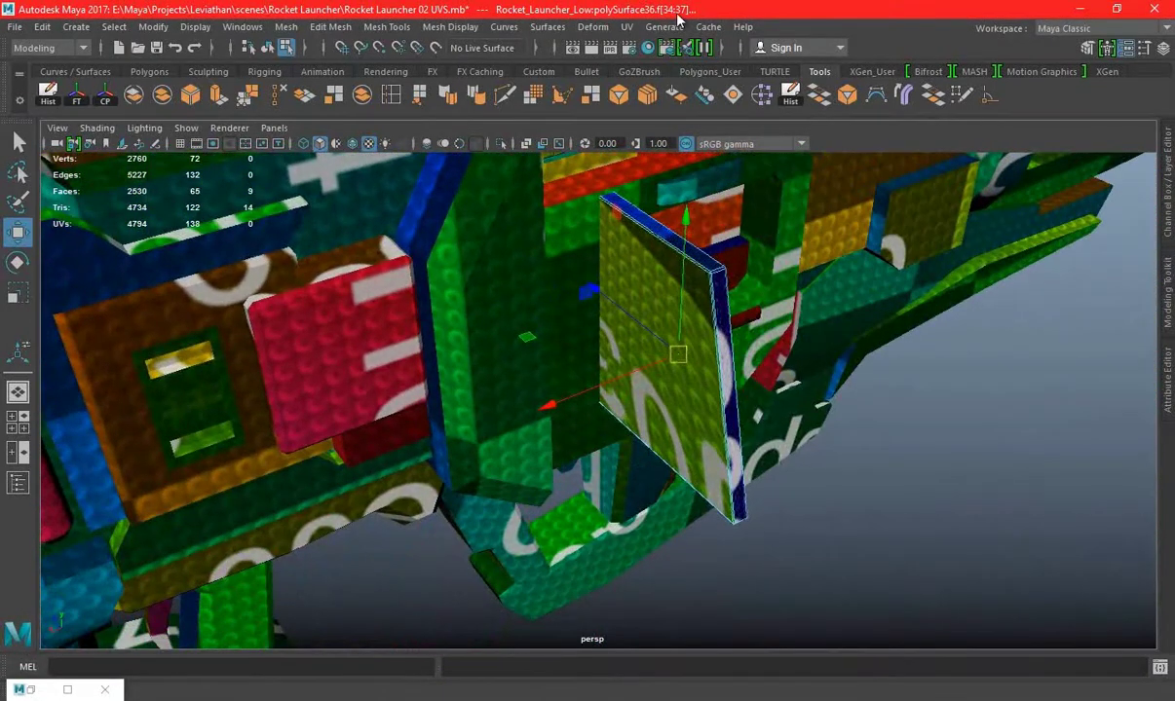
Apply a planar UV projection to the stray face and bring the UV Editor to the screen centre
left_click(625, 28)
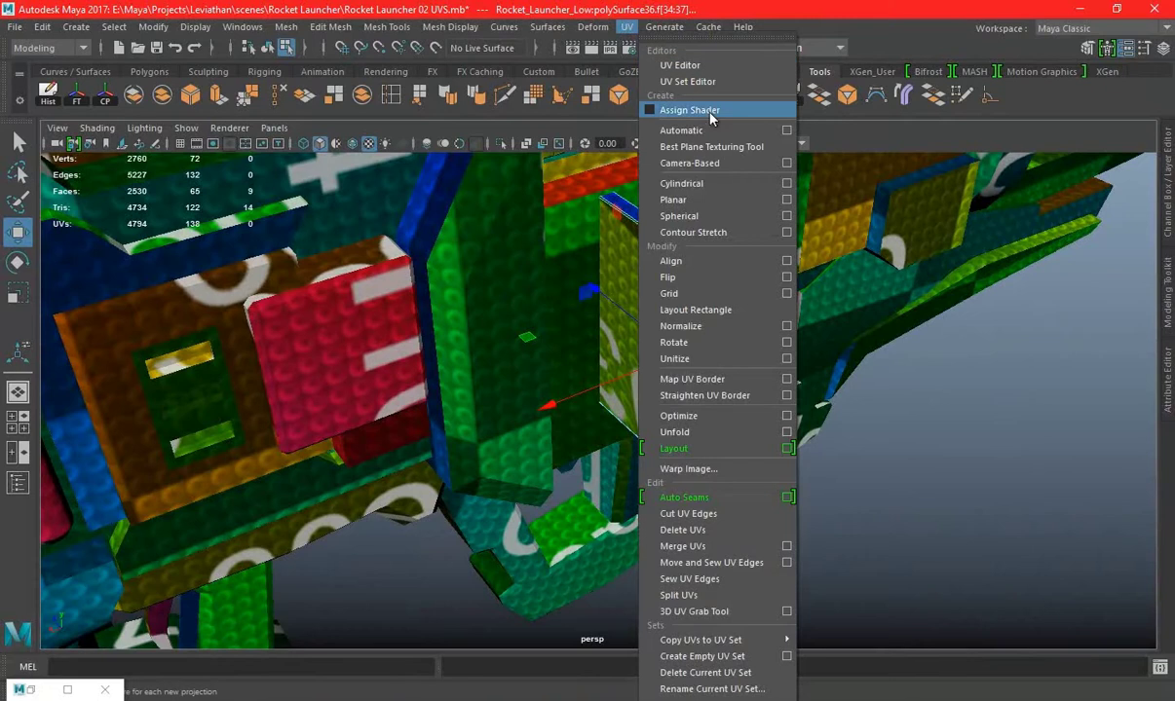
left_click(785, 201)
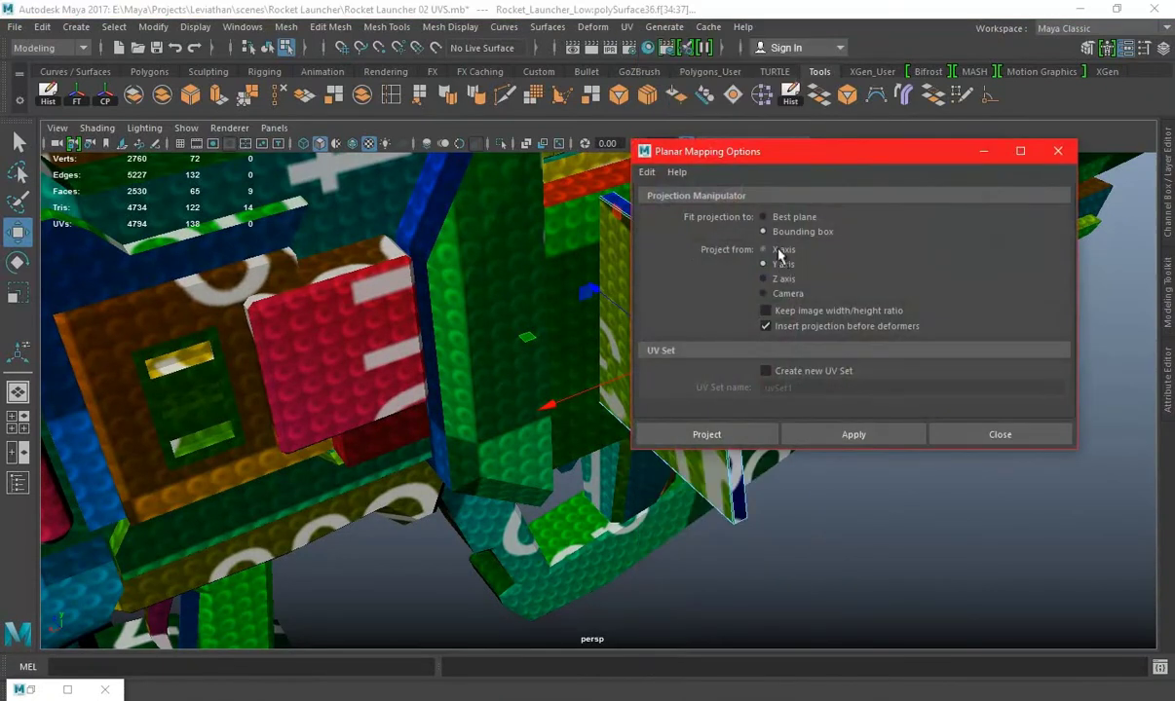
left_click(711, 438)
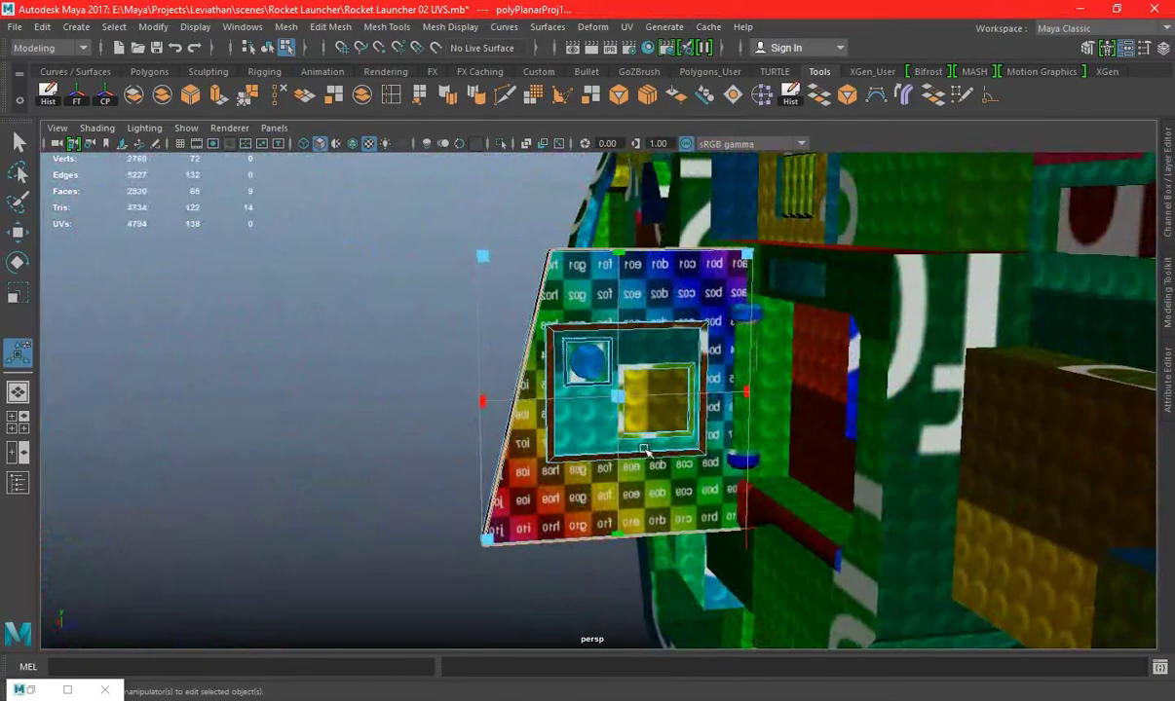
left_click(51, 692)
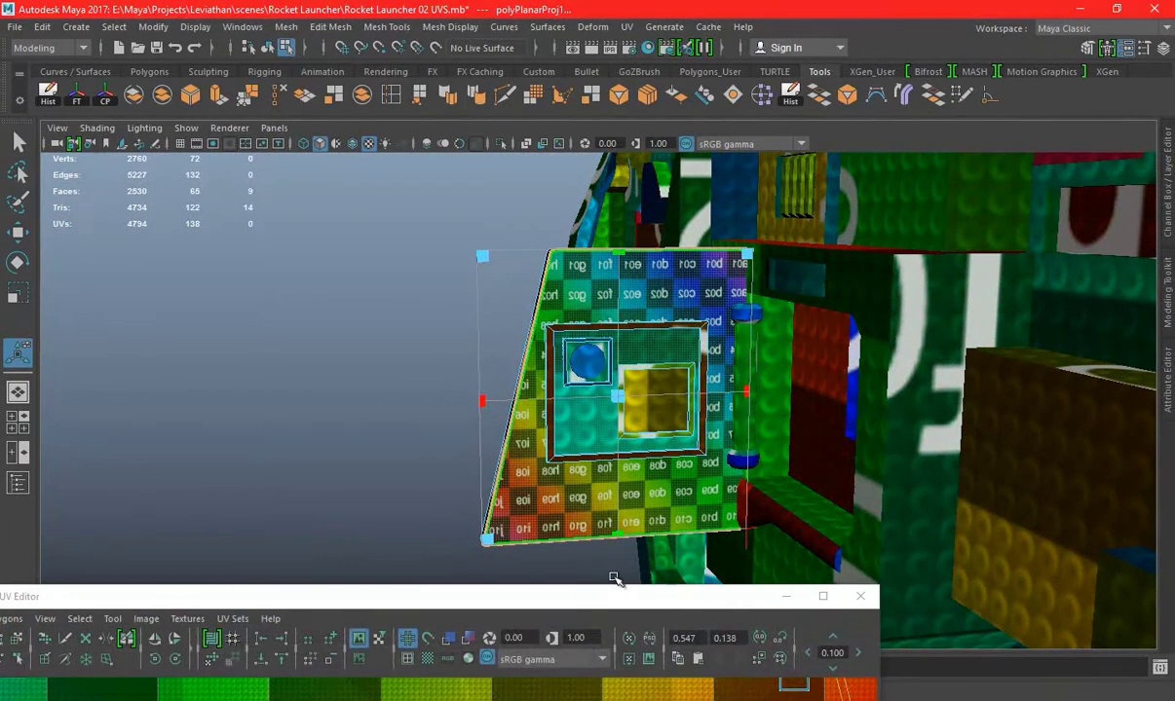
left_click_drag(645, 608, 752, 156)
scroll(780, 467, "down", 5)
scroll(779, 467, "down", 5)
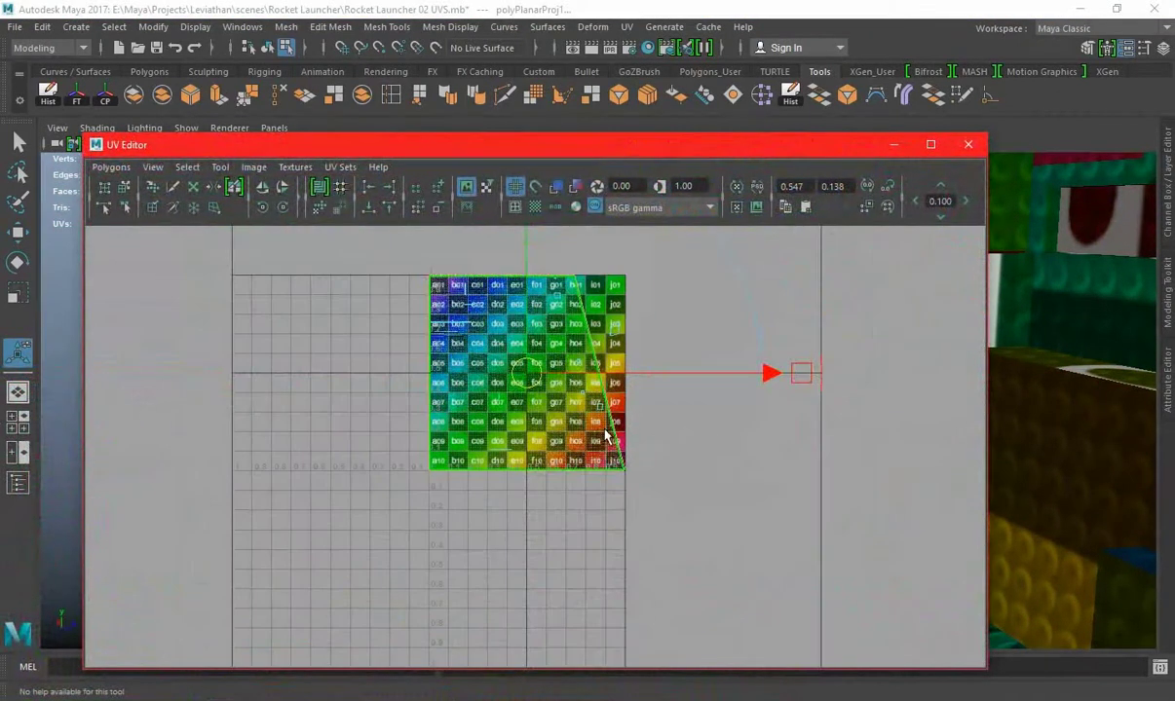
Move the face's UV shell onto the j07 checker square
key("e")
key("w")
mouse_move(535, 378)
left_mouse_down()
mouse_move(752, 545)
mouse_move(629, 558)
left_mouse_up()
key("r")
key("w")
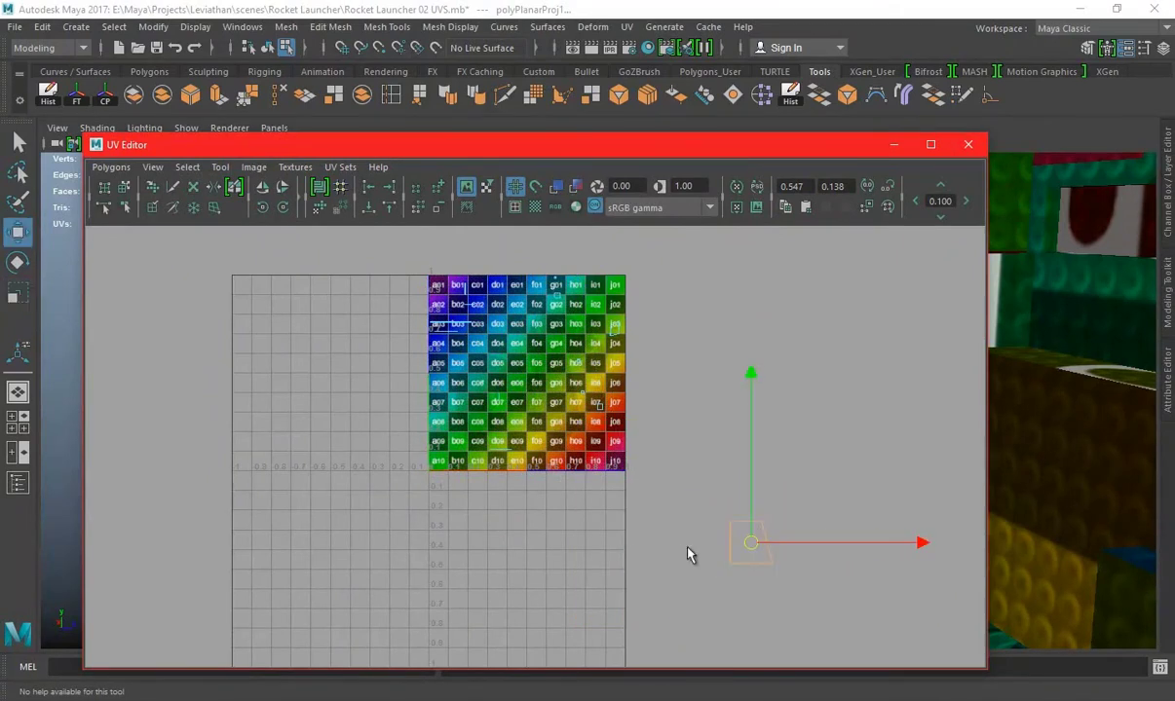
scroll(664, 443, "up", 2)
scroll(653, 418, "up", 4)
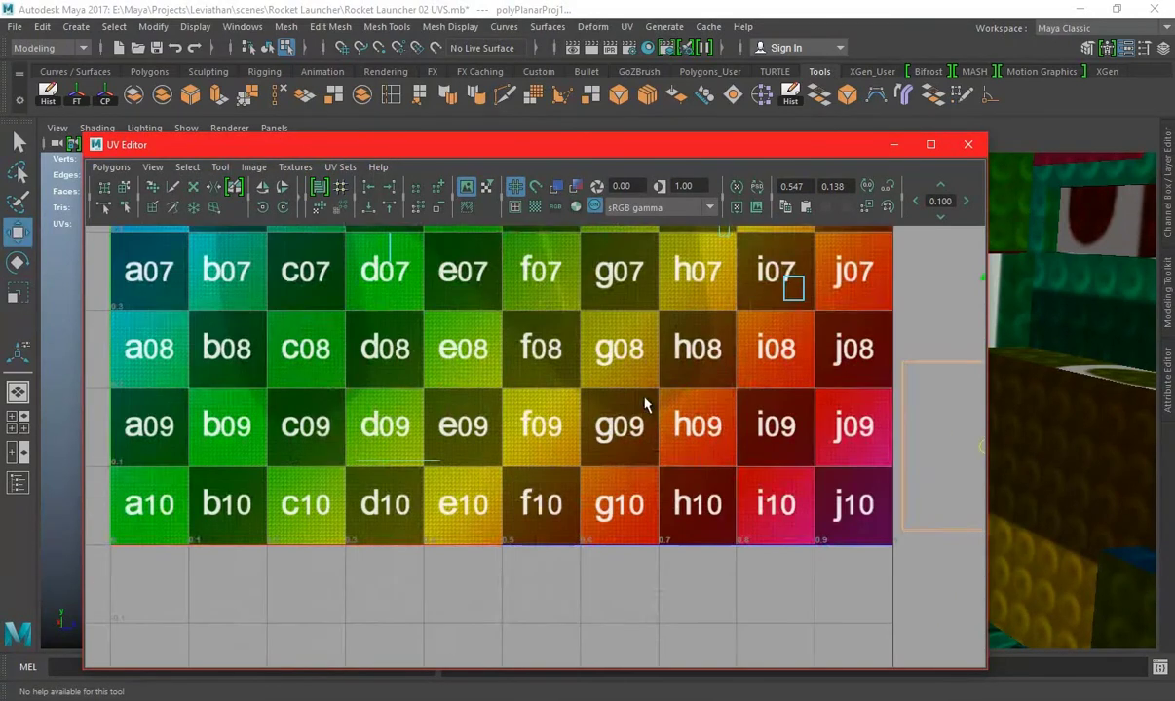
scroll(857, 457, "up", 1)
left_click_drag(930, 477, 766, 282)
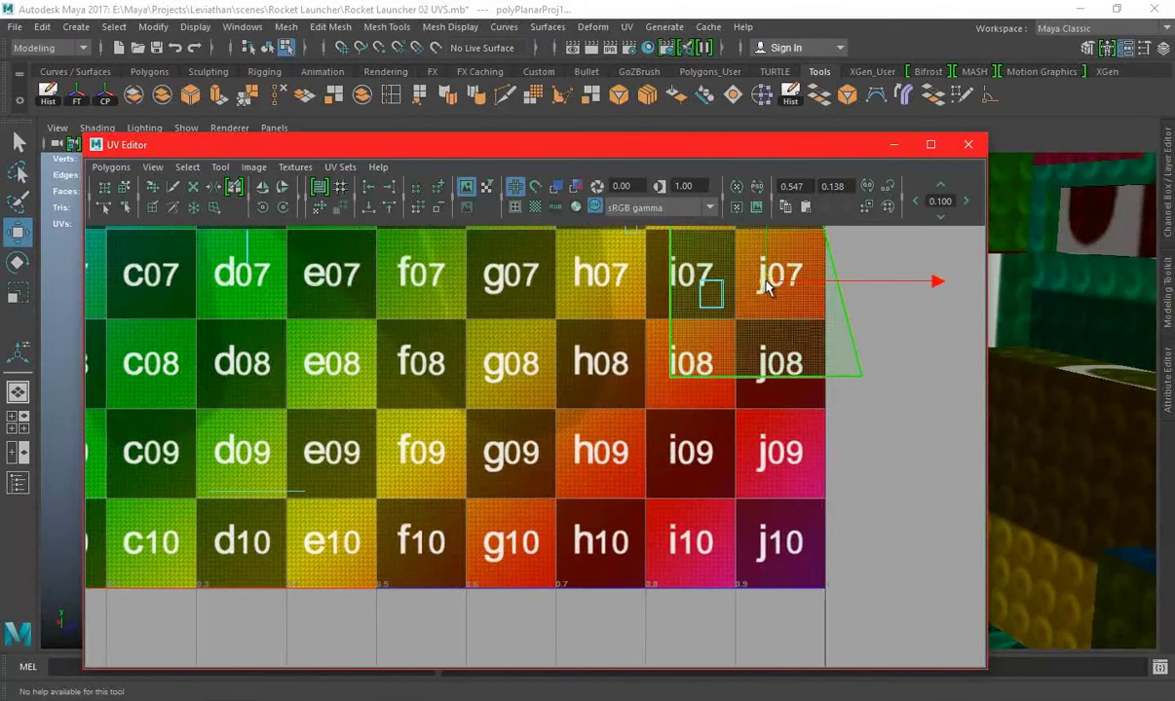
Shrink the UV shell on j07 to about half its size
scroll(779, 390, "up", 1)
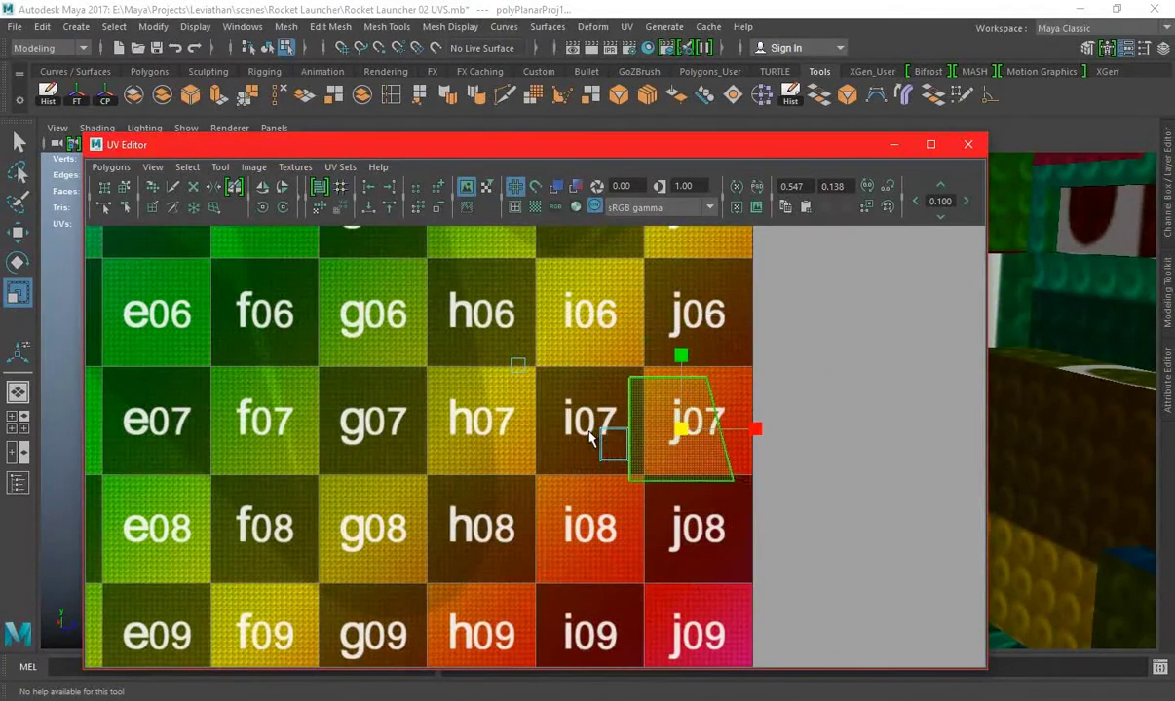
left_click_drag(640, 440, 595, 446)
key("w")
scroll(865, 498, "up", 2)
scroll(858, 509, "up", 1)
key("e")
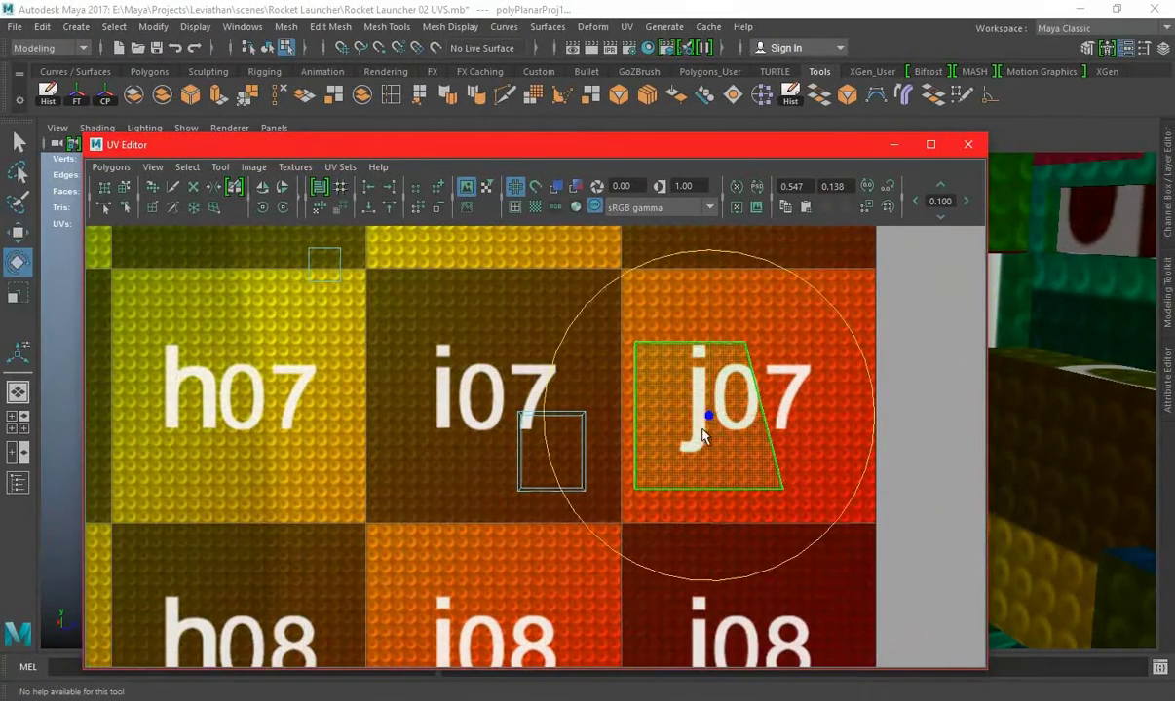
key("r")
left_click_drag(702, 419, 616, 388)
Position the shell just past the j07 square, minimize the UV Editor and orbit the launcher
key("w")
left_click_drag(688, 421, 631, 458)
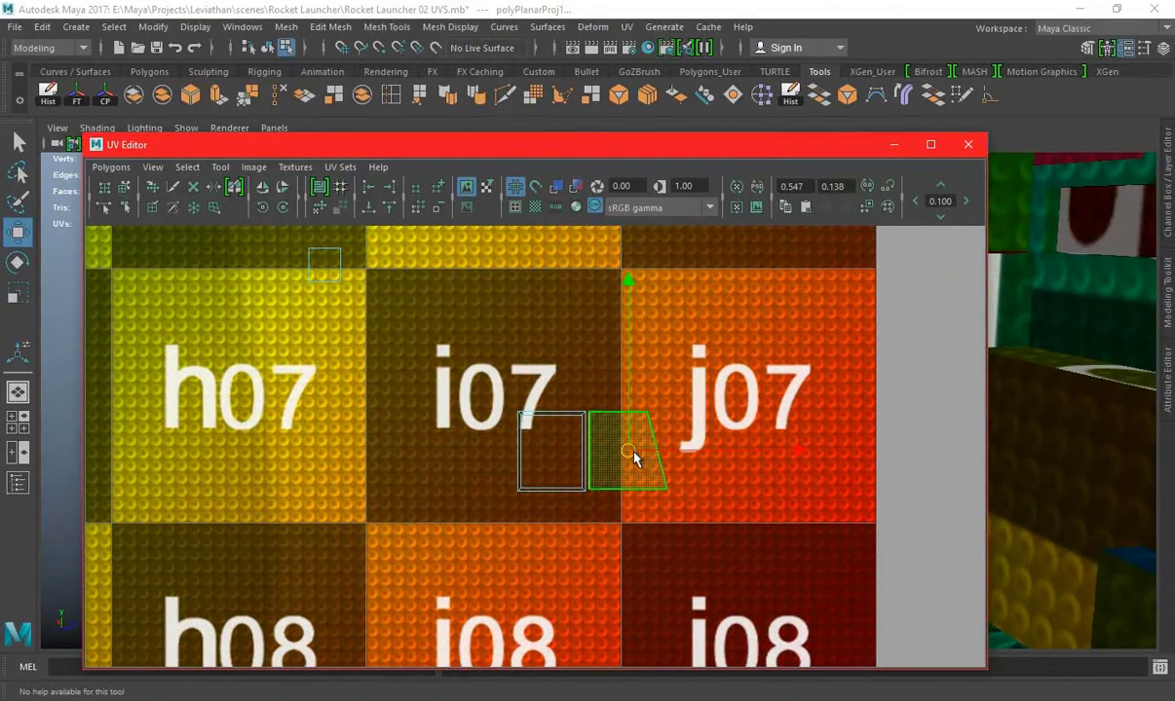
left_click_drag(633, 459, 925, 452)
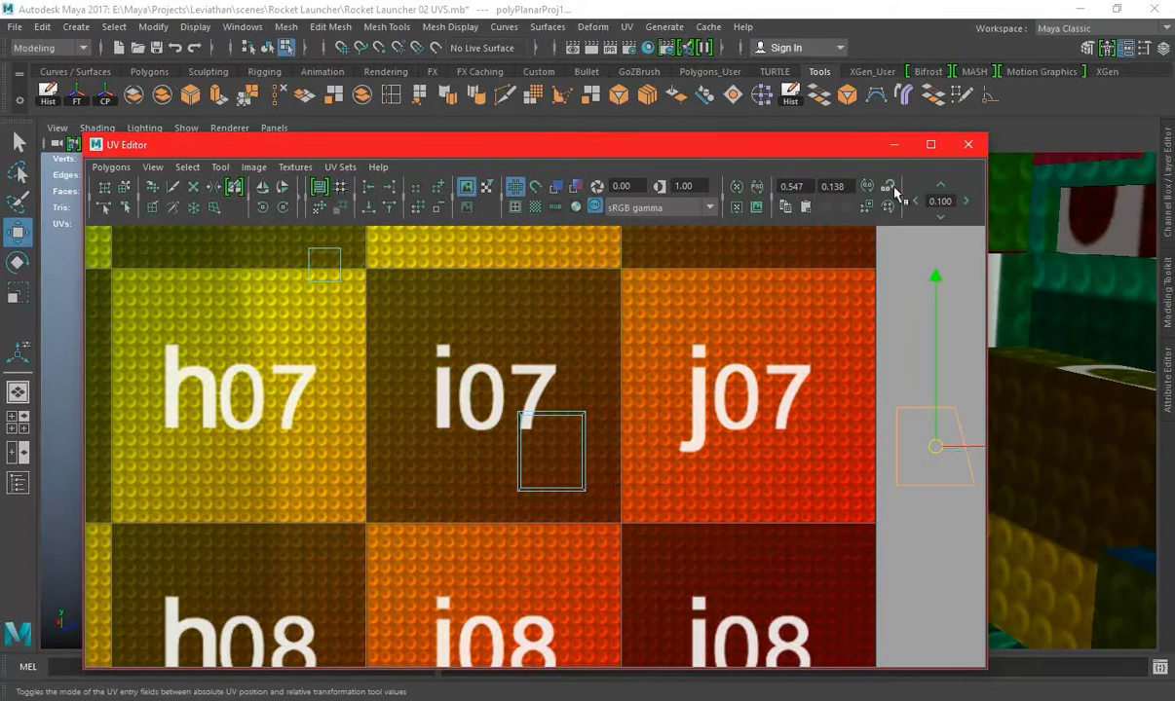
left_click(967, 144)
right_click_drag(672, 333, 790, 170)
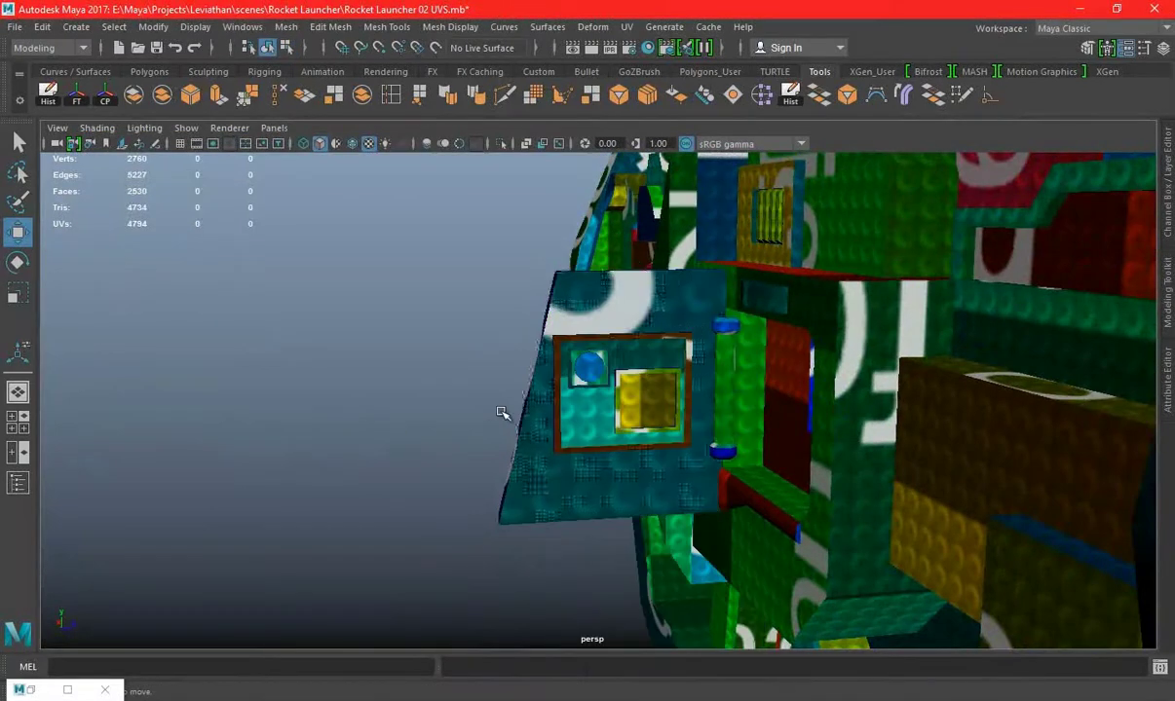
Select the large flat face and its UV shell near j03 in the UV Editor
left_click_drag(506, 411, 622, 339, "alt")
right_click_drag(622, 339, 623, 292)
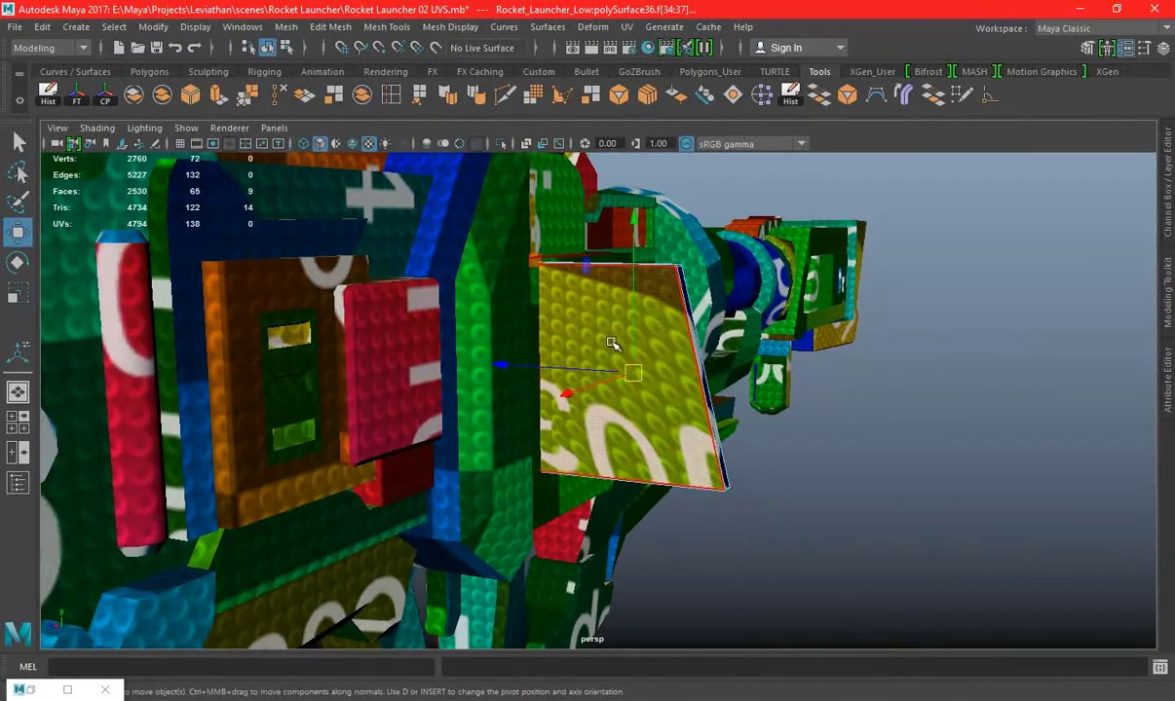
left_click(620, 340)
left_click(29, 689)
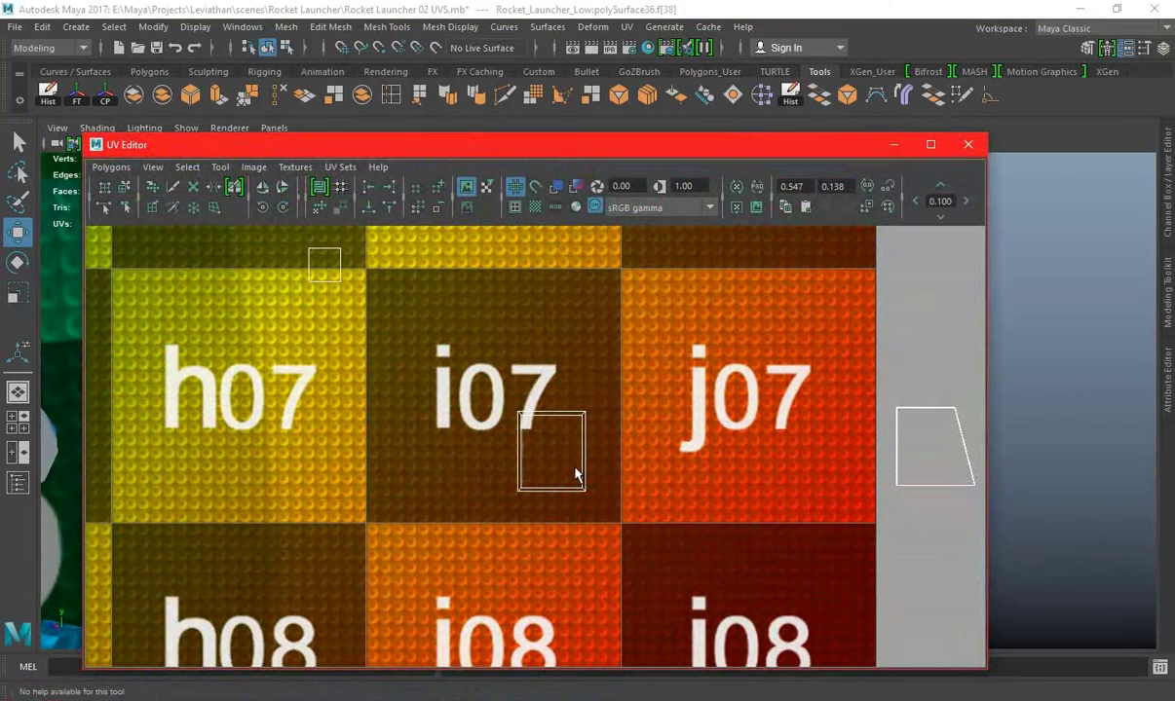
key("a")
key("f")
right_click_drag(690, 391, 804, 333)
left_click(550, 451)
right_click_drag(575, 438, 634, 417, "ctrl")
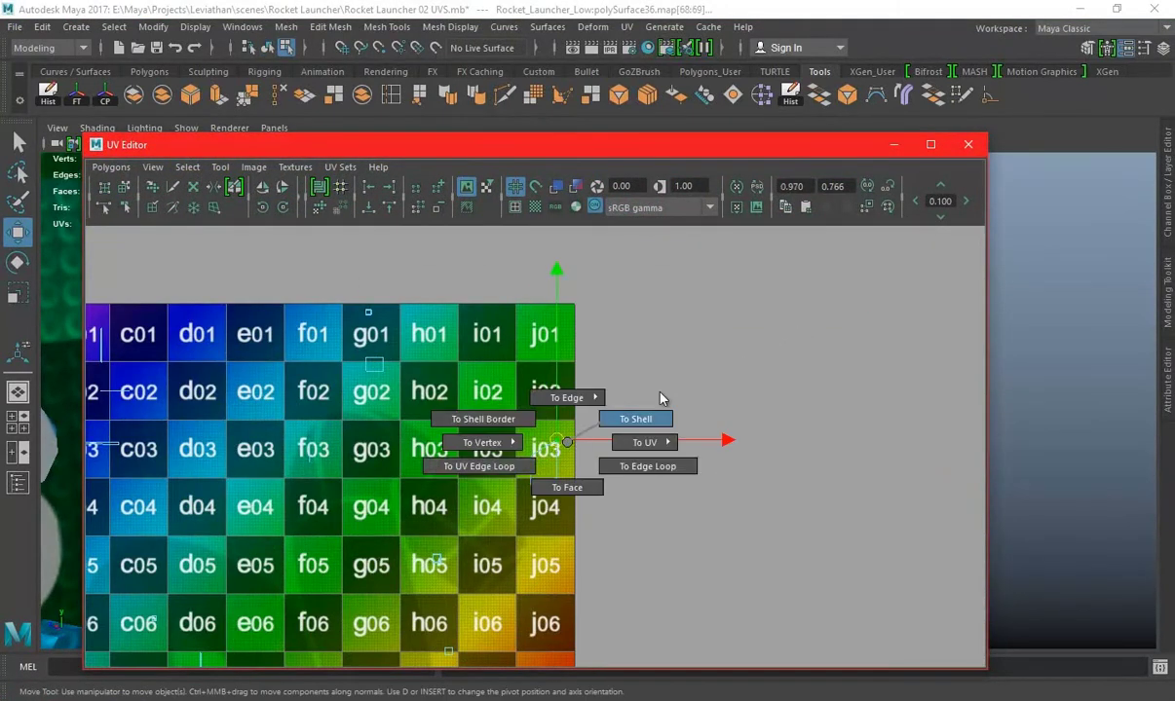
scroll(546, 449, "down", 2)
Convert the selection to faces and give them a fresh planar UV projection
left_click(626, 27)
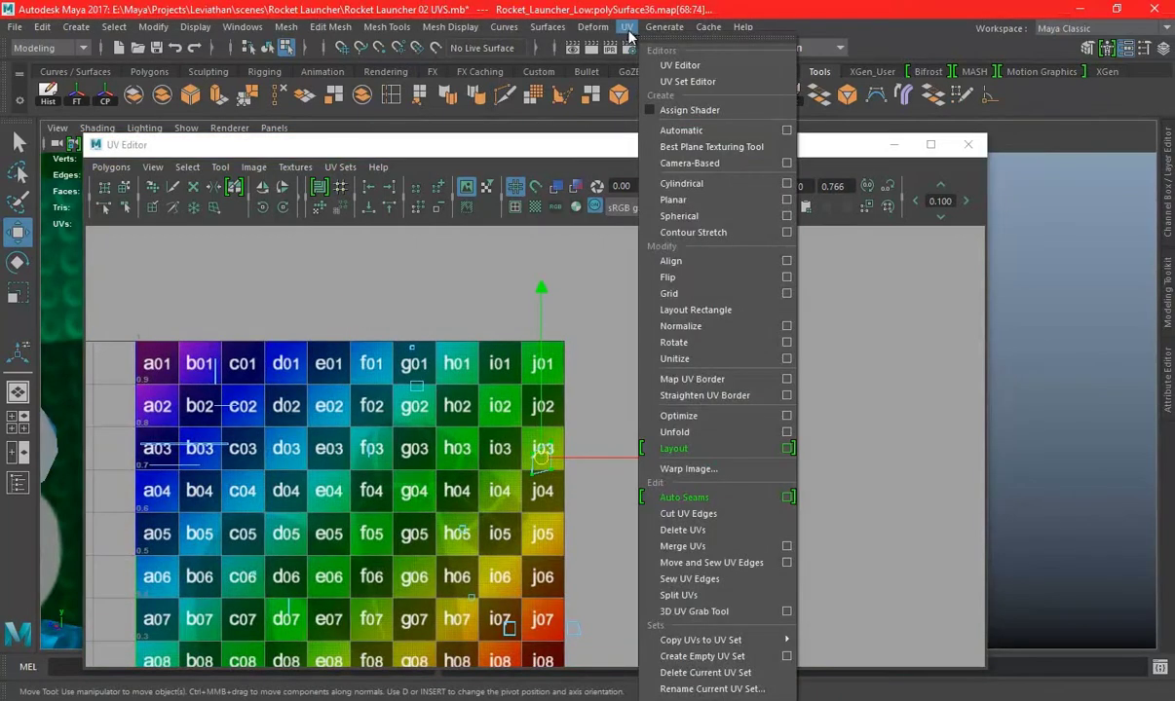
left_click(747, 201)
scroll(524, 401, "down", 2)
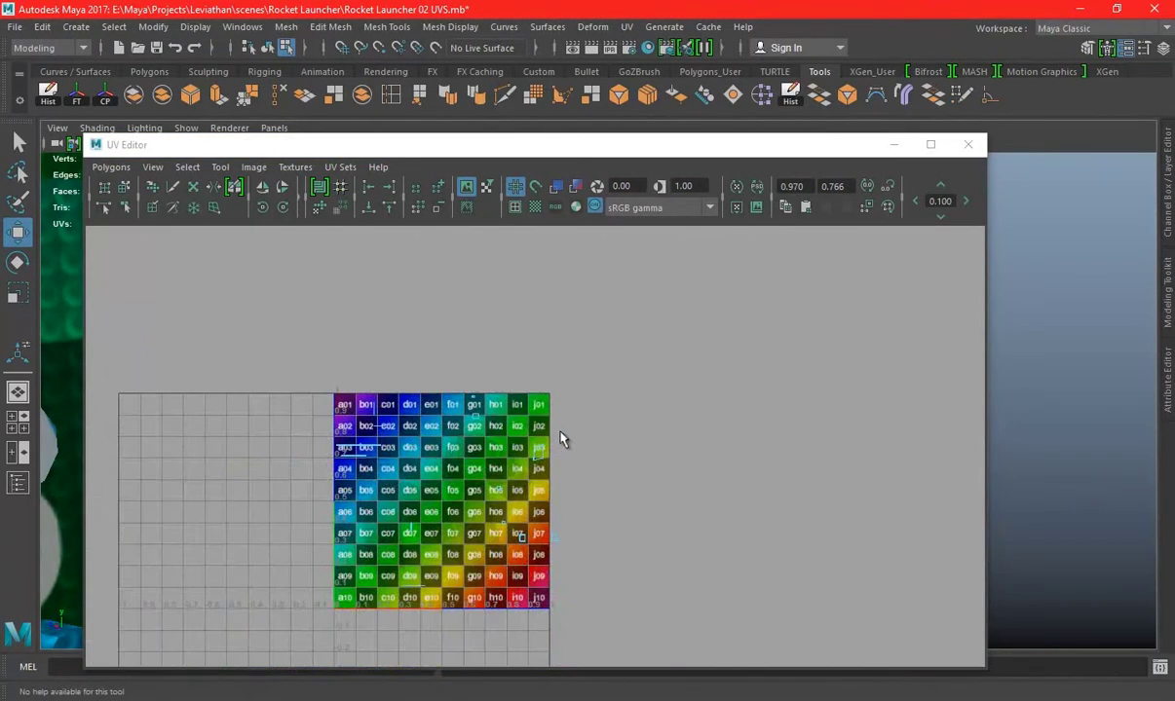
scroll(562, 437, "up", 4)
left_click_drag(550, 467, 729, 383)
right_click(838, 300)
left_click(837, 339)
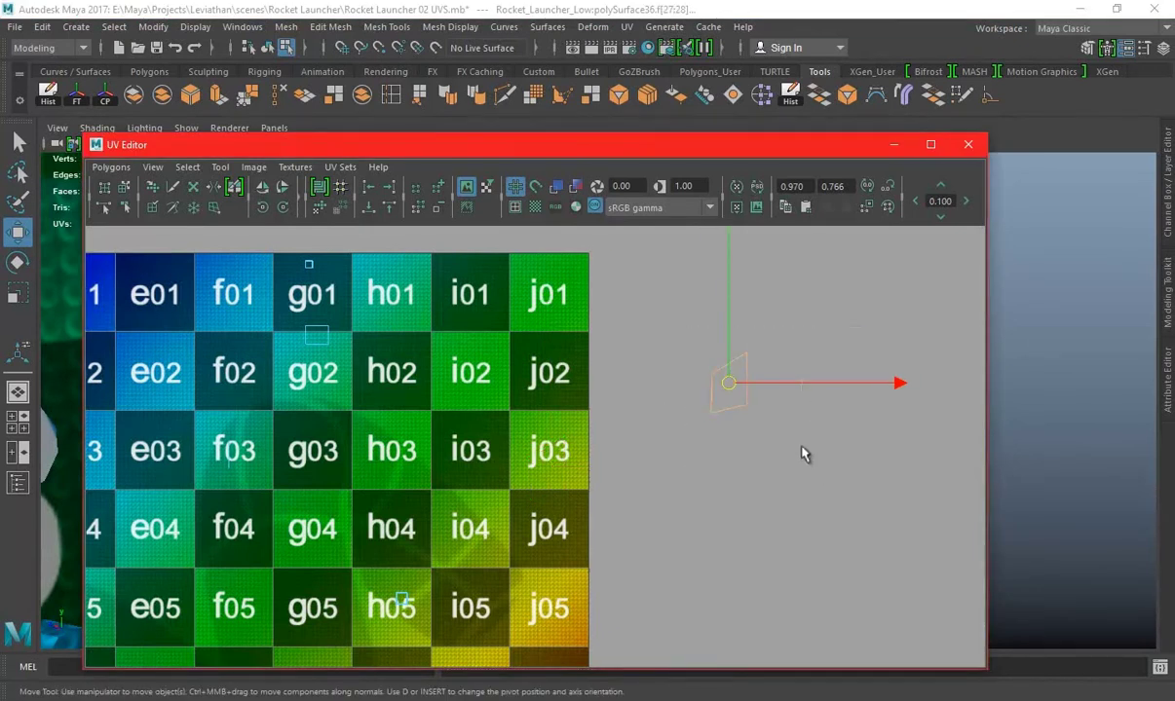
left_click(627, 26)
left_click(687, 202)
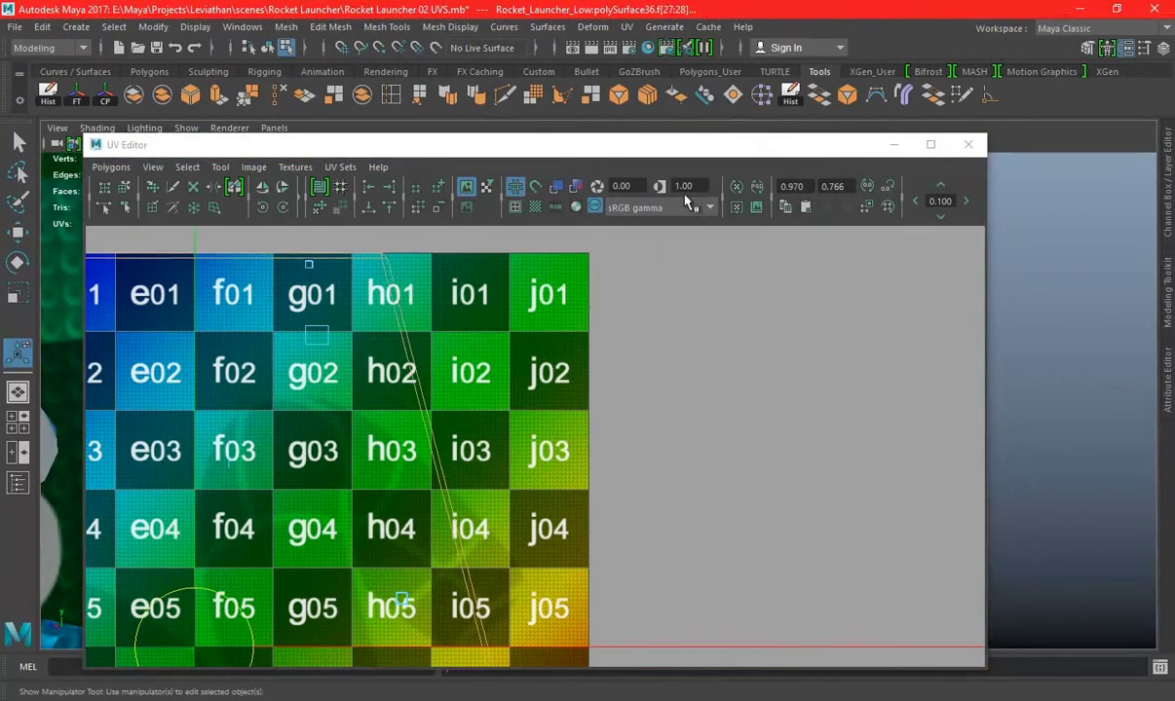
scroll(633, 438, "down", 5)
Rotate the shell about 30° counter-clockwise and move it down beside the texture
left_click(703, 465)
key("e")
mouse_move(704, 464)
middle_mouse_down()
mouse_move(674, 473)
mouse_move(721, 481)
mouse_move(577, 484)
middle_mouse_up()
key("r")
key("w")
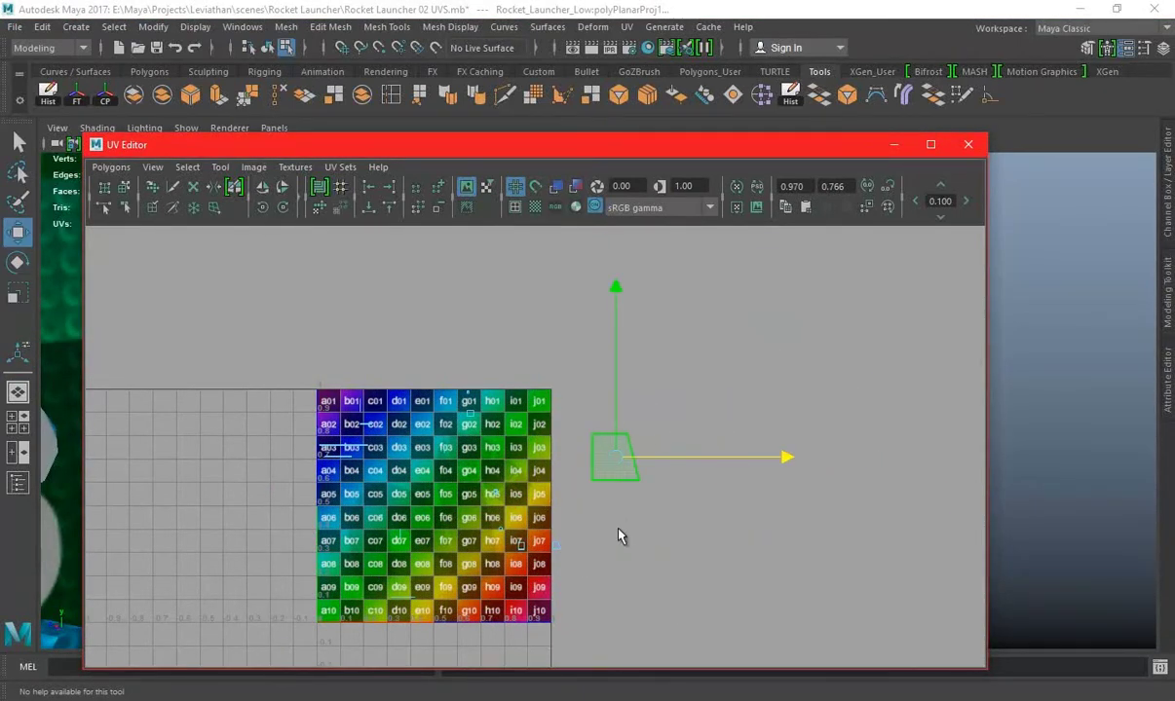
scroll(503, 493, "up", 3)
middle_click_drag(672, 483, 597, 362, "alt")
left_click_drag(597, 362, 614, 524)
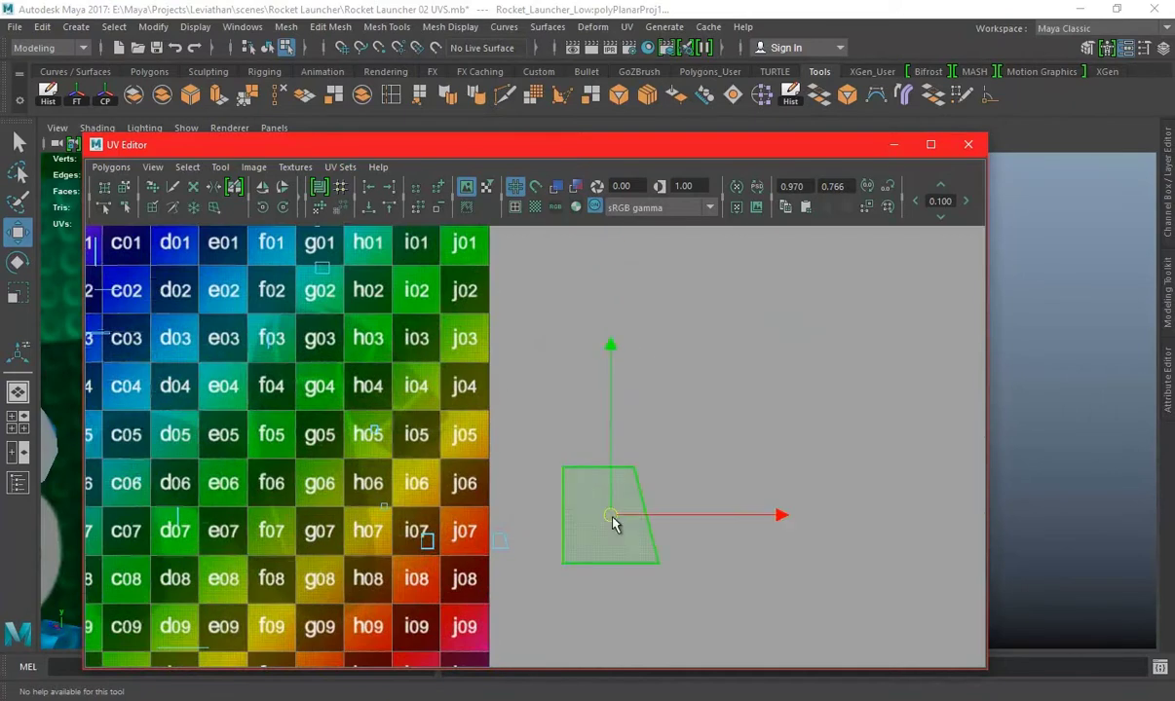
scroll(524, 536, "up", 2)
scroll(687, 399, "up", 2)
Shrink the shell around its centre to match the neighbouring shell
key("e")
key("r")
middle_click_drag(710, 301, 670, 305)
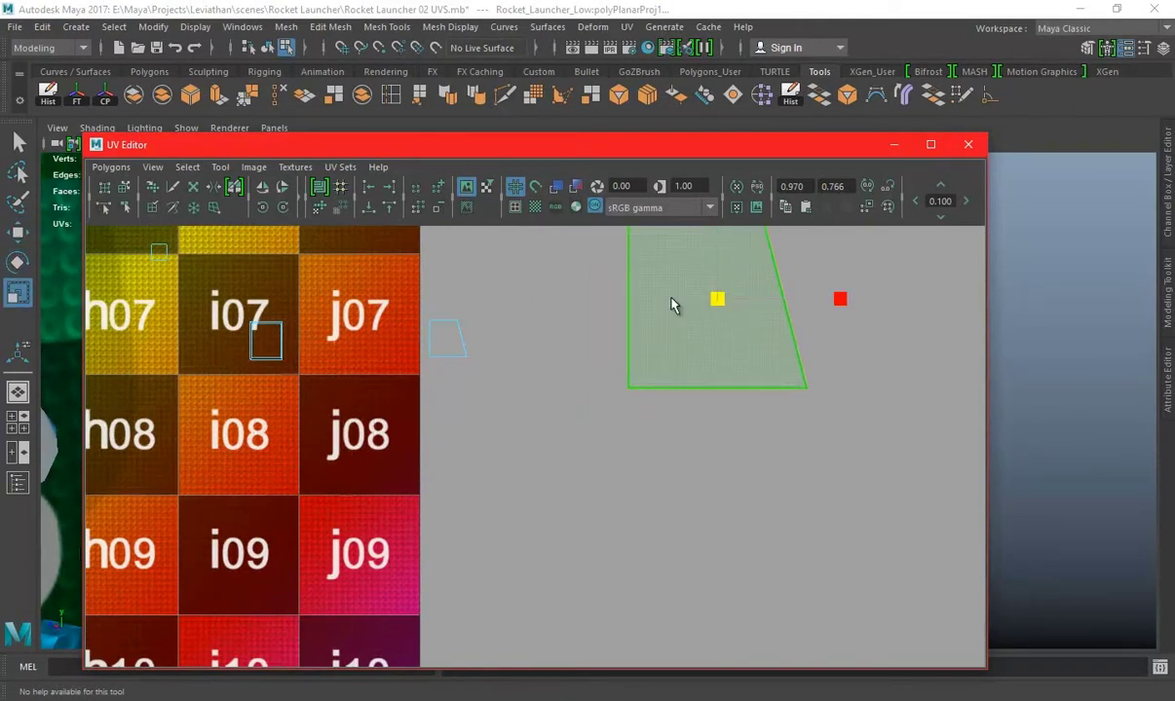
scroll(600, 320, "up", 1)
scroll(721, 389, "up", 1)
Slide the shell right beside the j07 square and minimize the UV Editor
key("w")
mouse_move(843, 359)
left_mouse_down()
mouse_move(516, 426)
mouse_move(479, 402)
left_mouse_up()
scroll(476, 401, "up", 1)
scroll(441, 399, "up", 1)
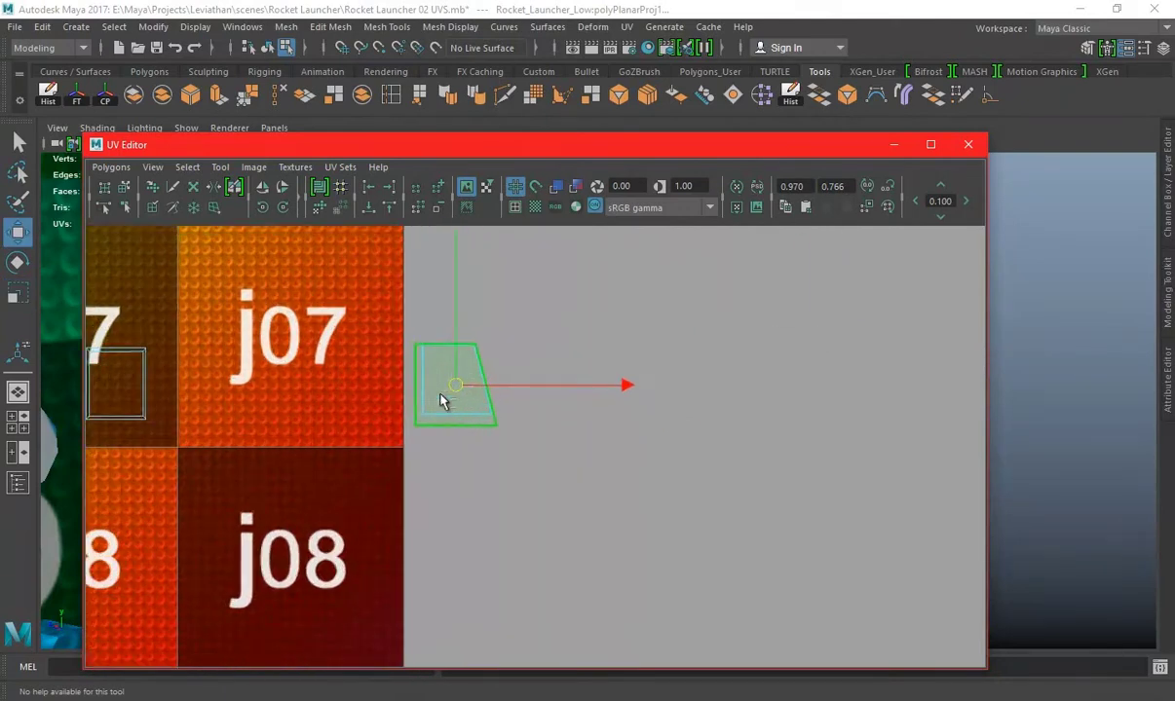
scroll(381, 312, "up", 2)
key("e")
key("r")
scroll(390, 322, "down", 1)
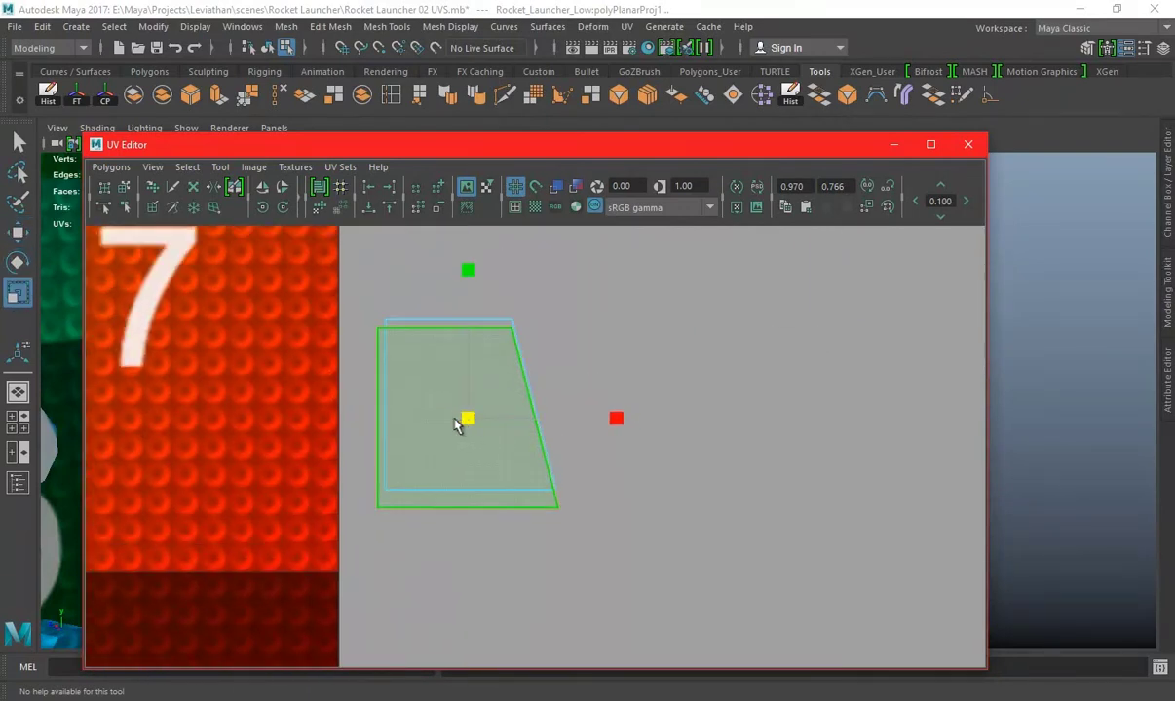
key("w")
left_click_drag(543, 407, 731, 408)
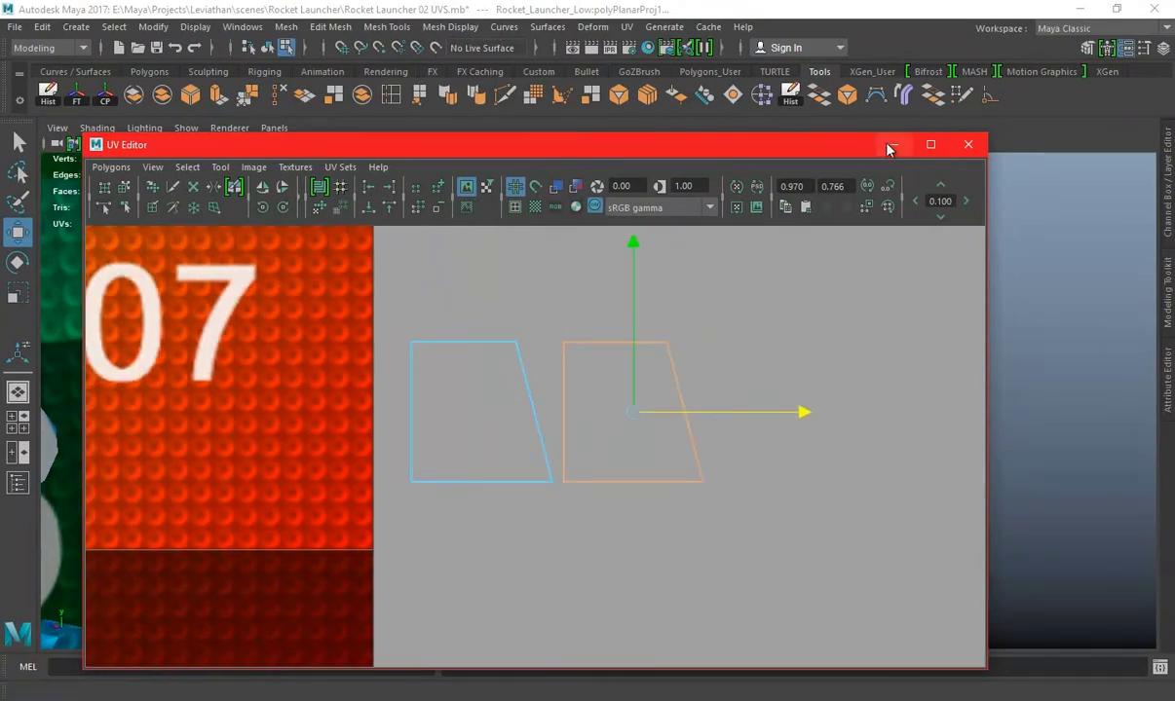
left_click(891, 146)
Orbit and zoom to a rear three-quarter view of the checker-textured launcher and disc
right_click(629, 263)
mouse_move(949, 419)
left_mouse_down("alt")
mouse_move(762, 398)
mouse_move(655, 327)
mouse_move(440, 373)
mouse_move(436, 310)
mouse_move(548, 348)
left_mouse_up("alt")
scroll(762, 398, "down", 5)
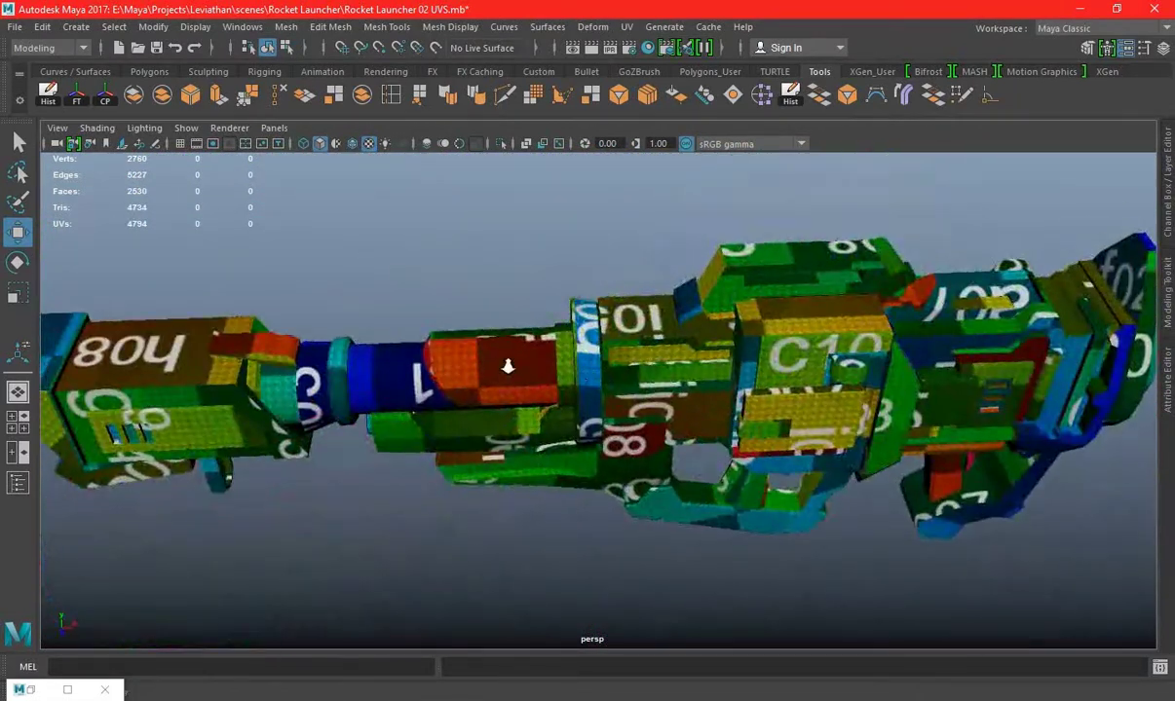
scroll(440, 373, "up", 3)
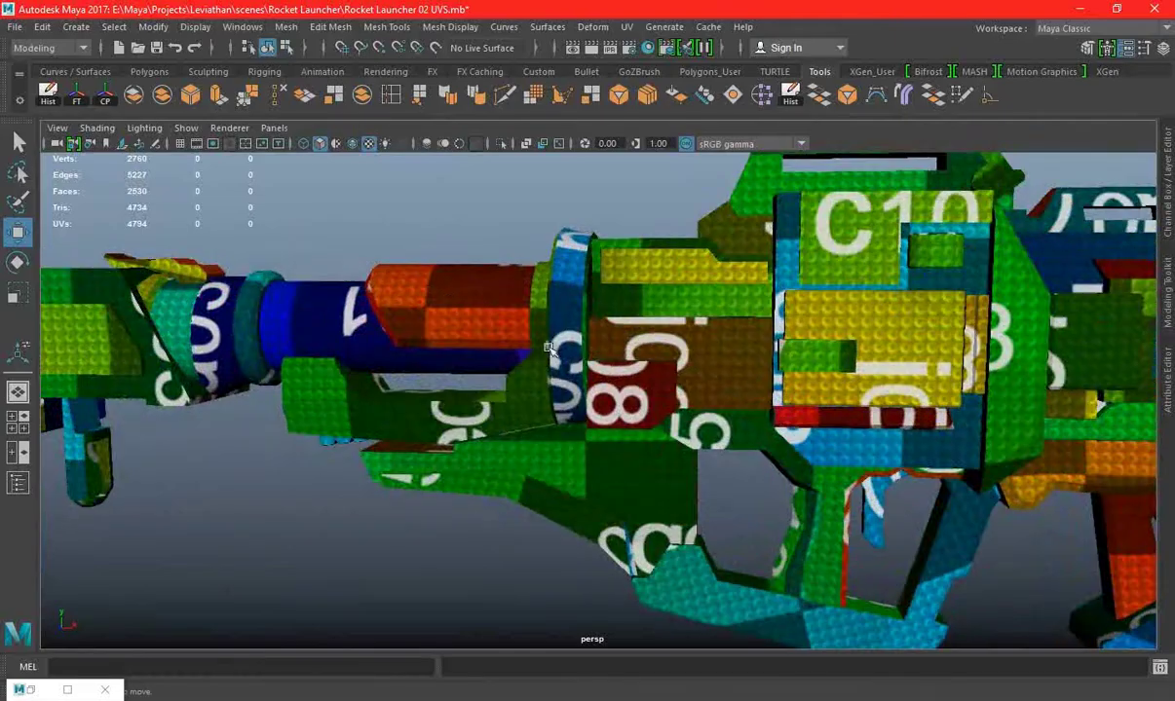
scroll(549, 349, "down", 5)
mouse_move(713, 369)
left_mouse_down("alt")
mouse_move(479, 359)
mouse_move(411, 384)
mouse_move(565, 388)
mouse_move(616, 367)
mouse_move(596, 336)
mouse_move(537, 340)
mouse_move(467, 370)
mouse_move(649, 406)
mouse_move(656, 433)
mouse_move(709, 407)
mouse_move(943, 402)
mouse_move(831, 388)
mouse_move(857, 400)
mouse_move(843, 388)
mouse_move(874, 376)
mouse_move(1055, 383)
left_mouse_up("alt")
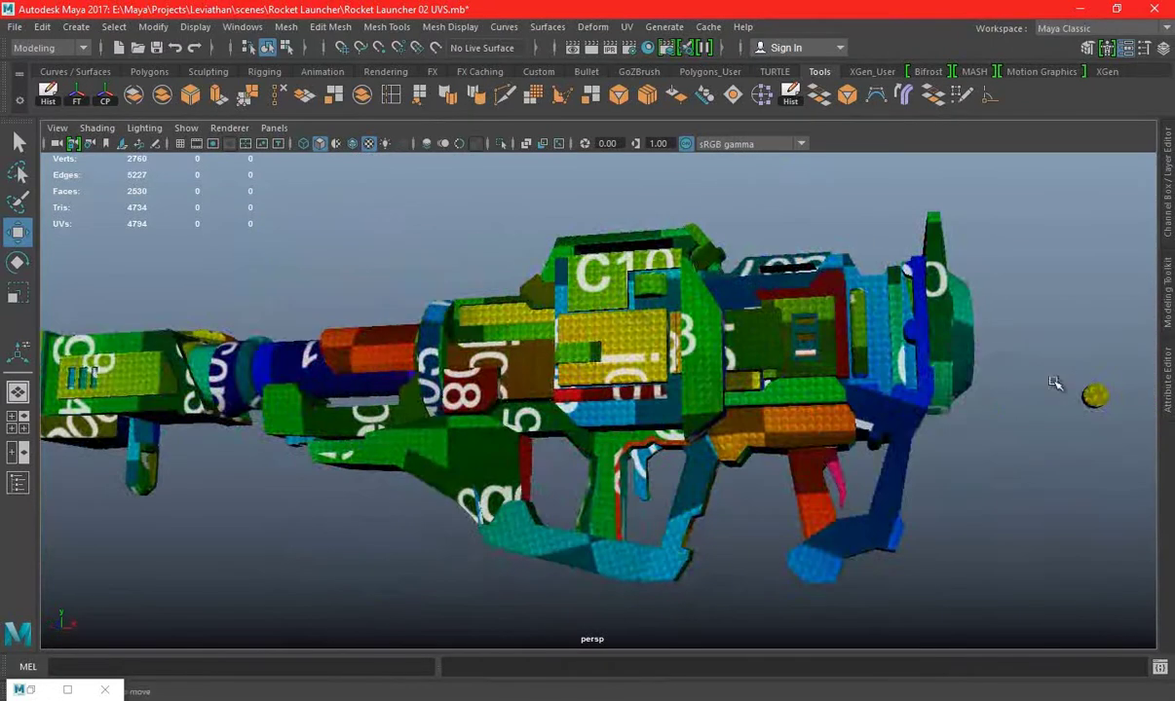
scroll(721, 380, "up", 5)
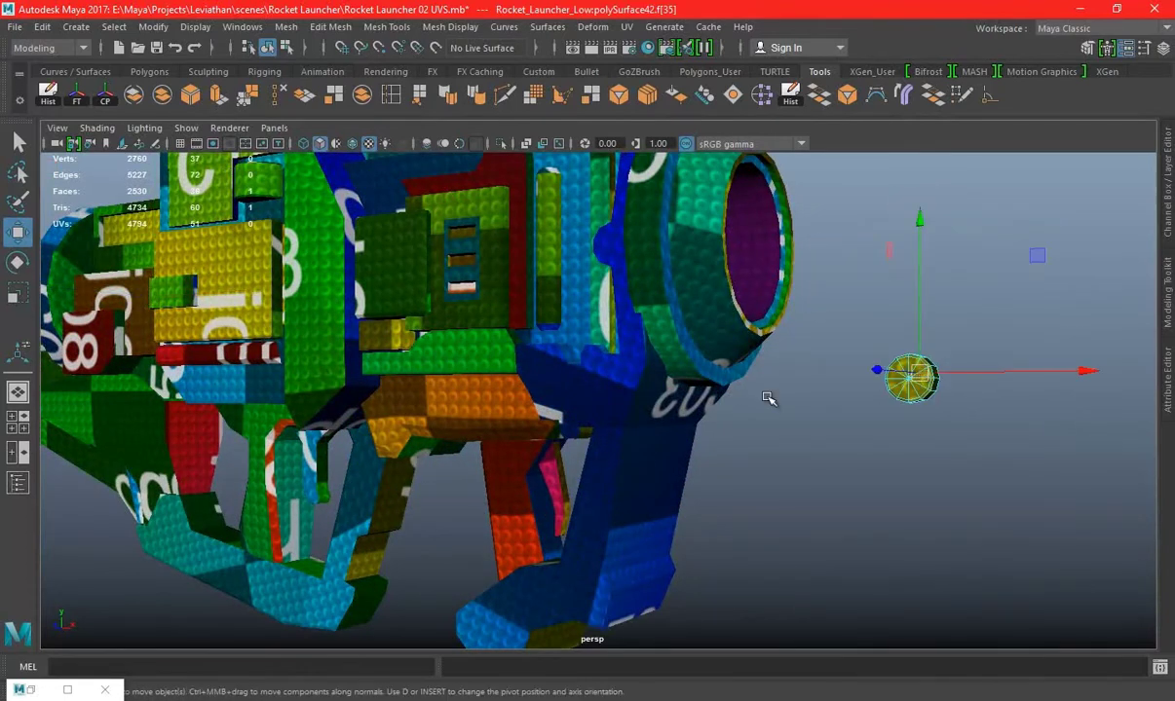
Frame the selected disc face's UVs in the UV Editor, then hide the editor
left_click(68, 692)
key("f")
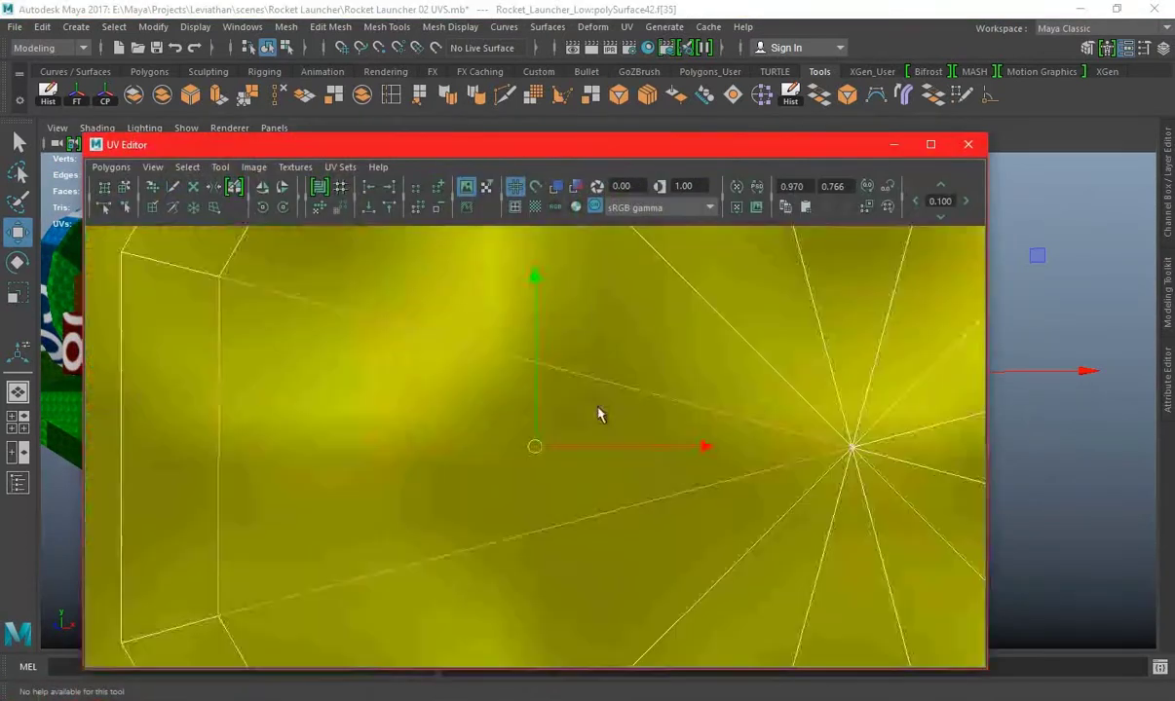
scroll(300, 386, "down", 5)
mouse_move(610, 436)
right_mouse_down("ctrl")
mouse_move(633, 438)
mouse_move(695, 394)
right_mouse_up("ctrl")
scroll(178, 336, "down", 3)
scroll(178, 336, "down", 3)
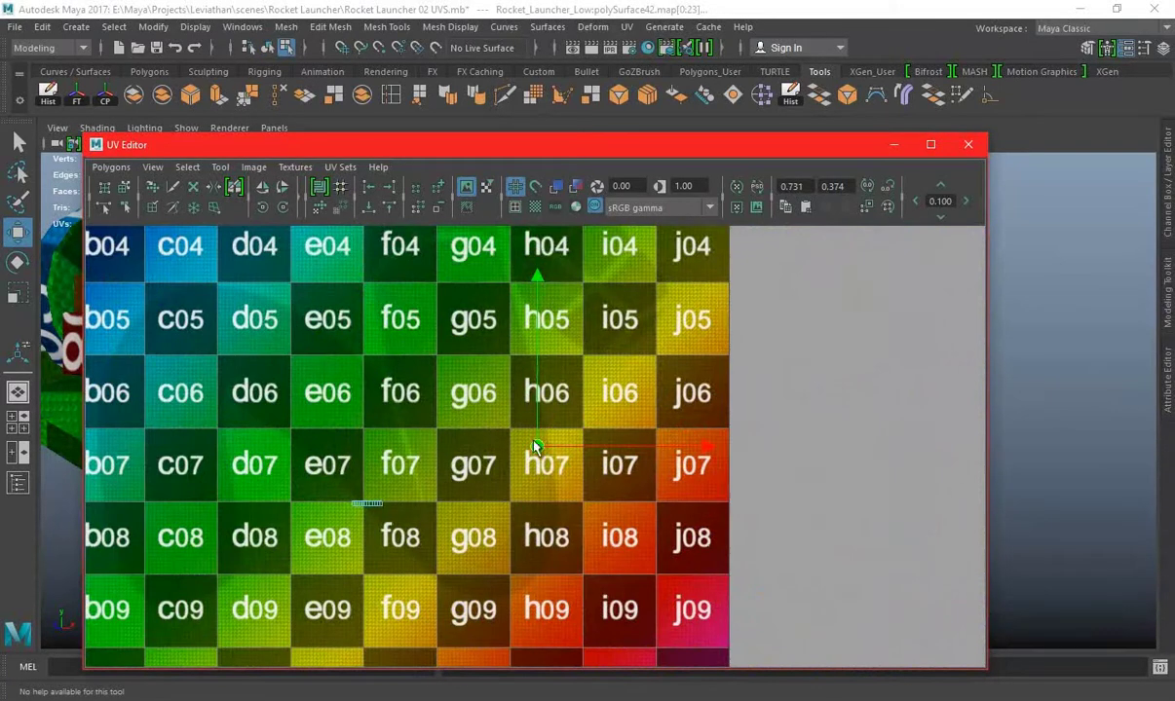
left_click(894, 147)
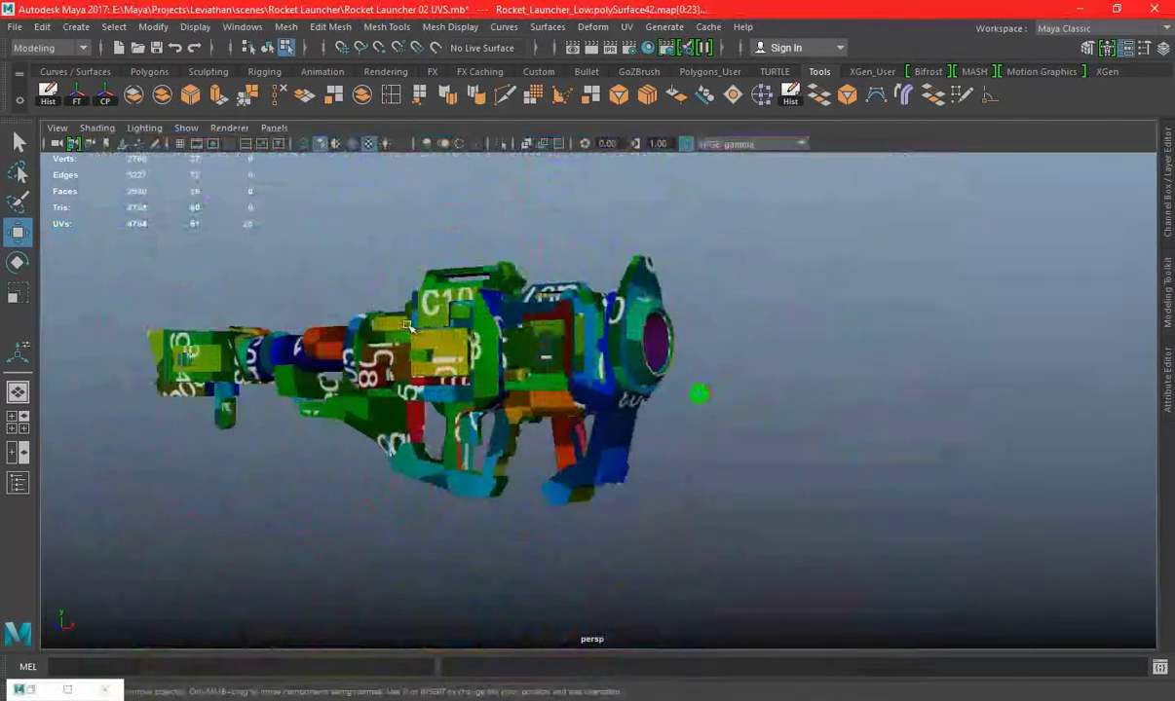
Select the whole rocket launcher mesh and reopen the UV Editor
right_click_drag(714, 397, 682, 375)
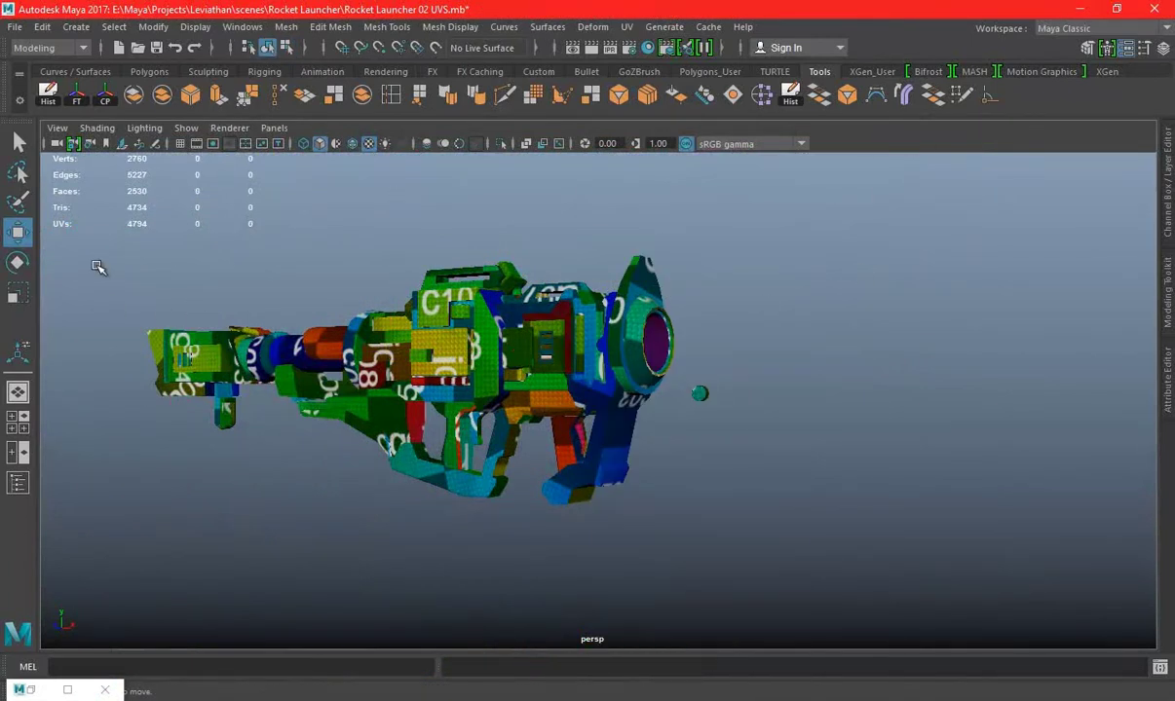
left_click_drag(97, 267, 696, 581)
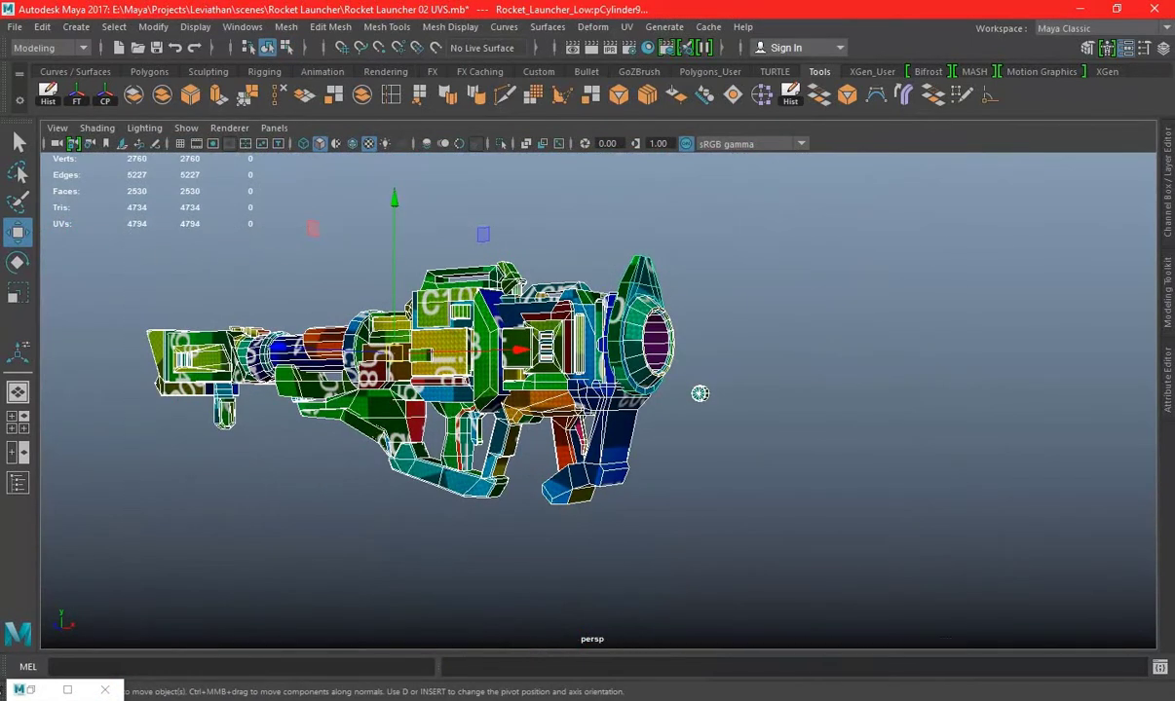
left_click(39, 685)
scroll(832, 451, "down", 1)
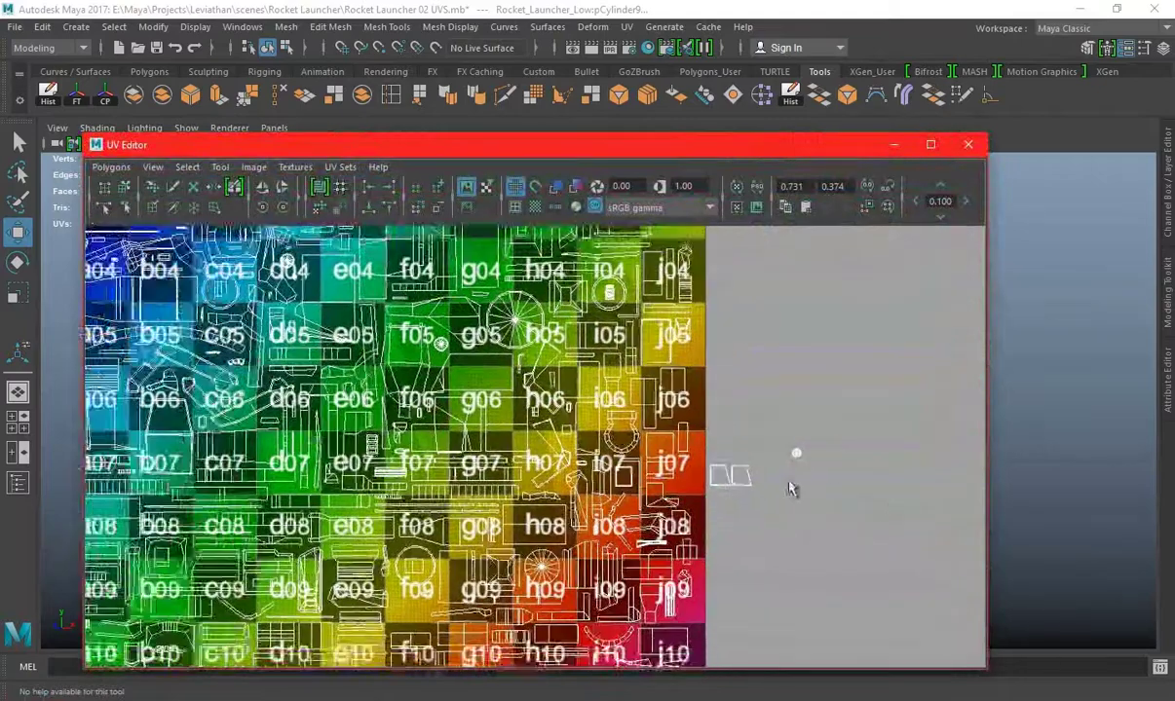
scroll(791, 484, "down", 1)
scroll(533, 445, "up", 2)
Move the stray UV shell beside the texture into tile f09
left_click_drag(532, 480, 645, 570)
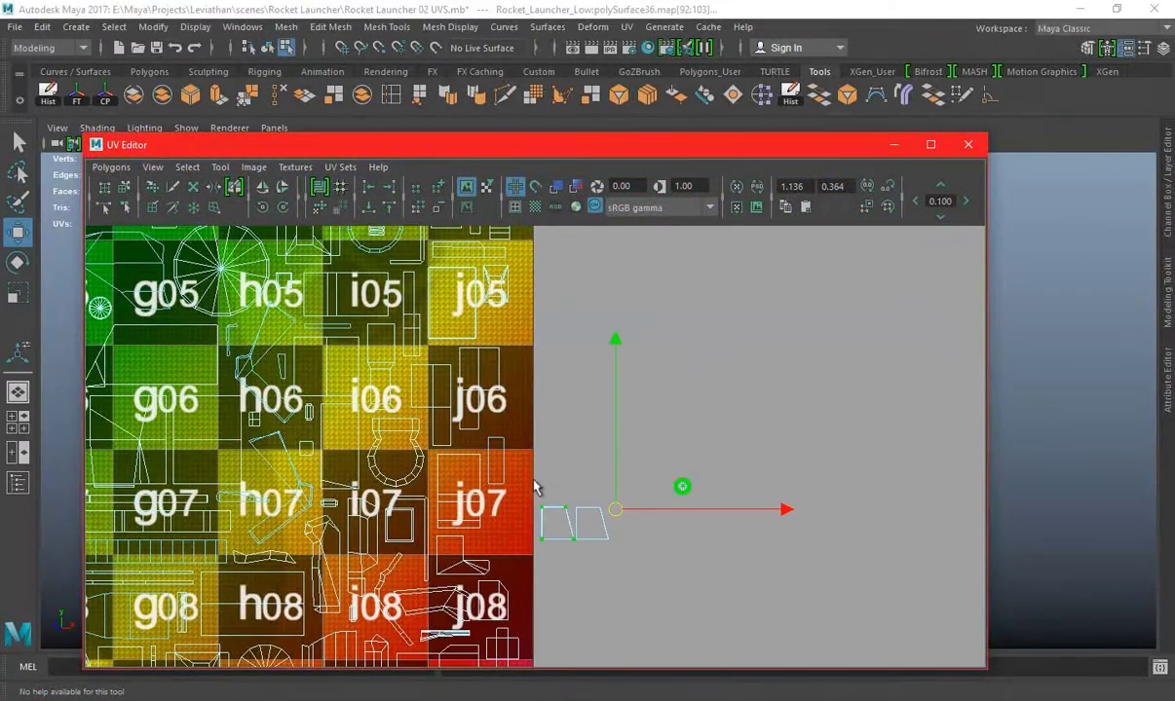
middle_click_drag(591, 537, 773, 450, "alt")
left_click_drag(785, 412, 790, 481)
middle_click_drag(772, 553, 924, 484, "alt")
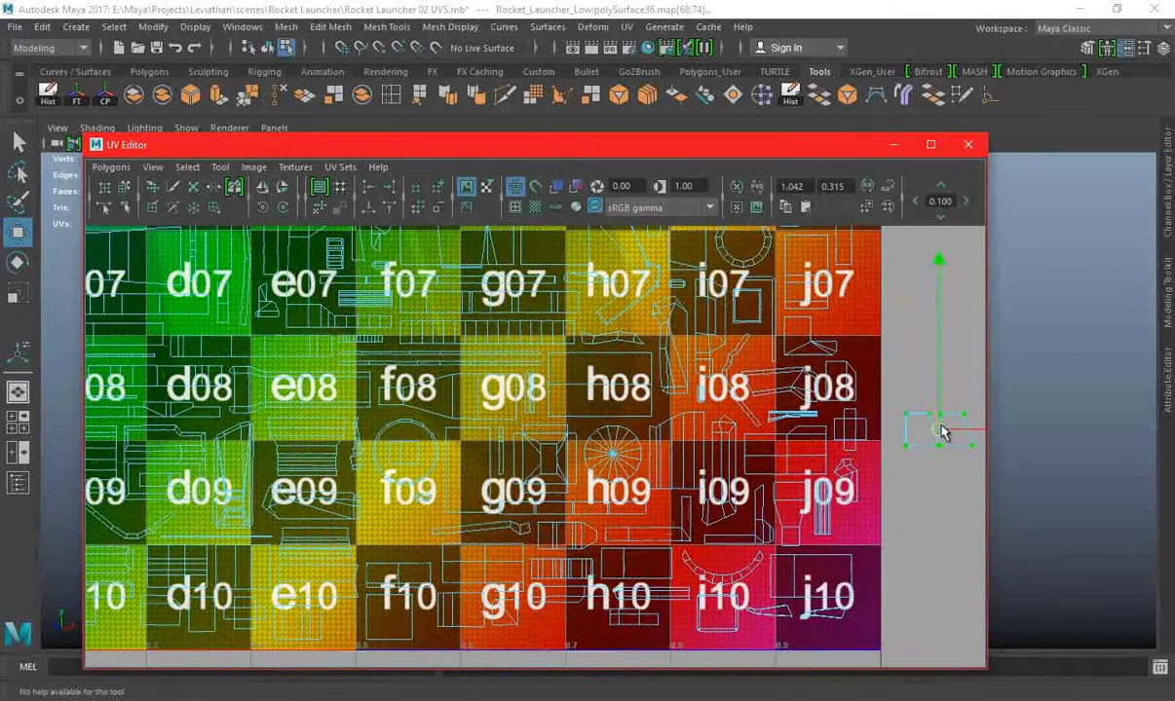
scroll(421, 563, "up", 2)
middle_click_drag(421, 546, 686, 372, "alt")
scroll(502, 411, "up", 3)
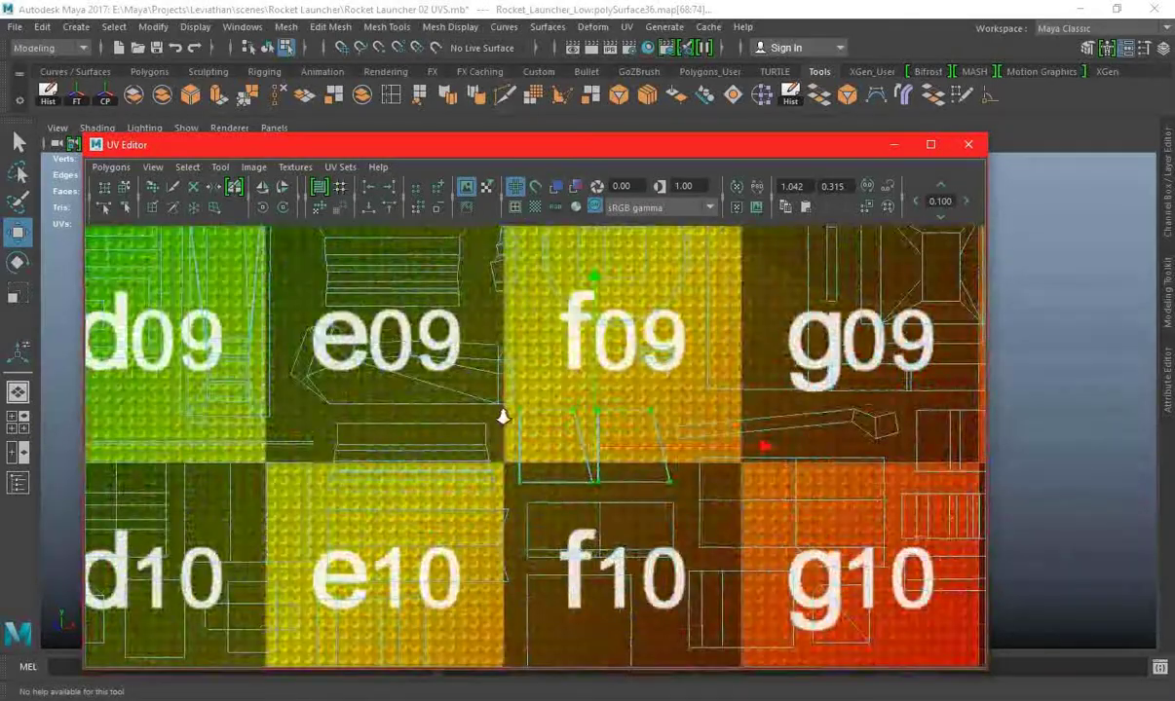
scroll(608, 451, "up", 1)
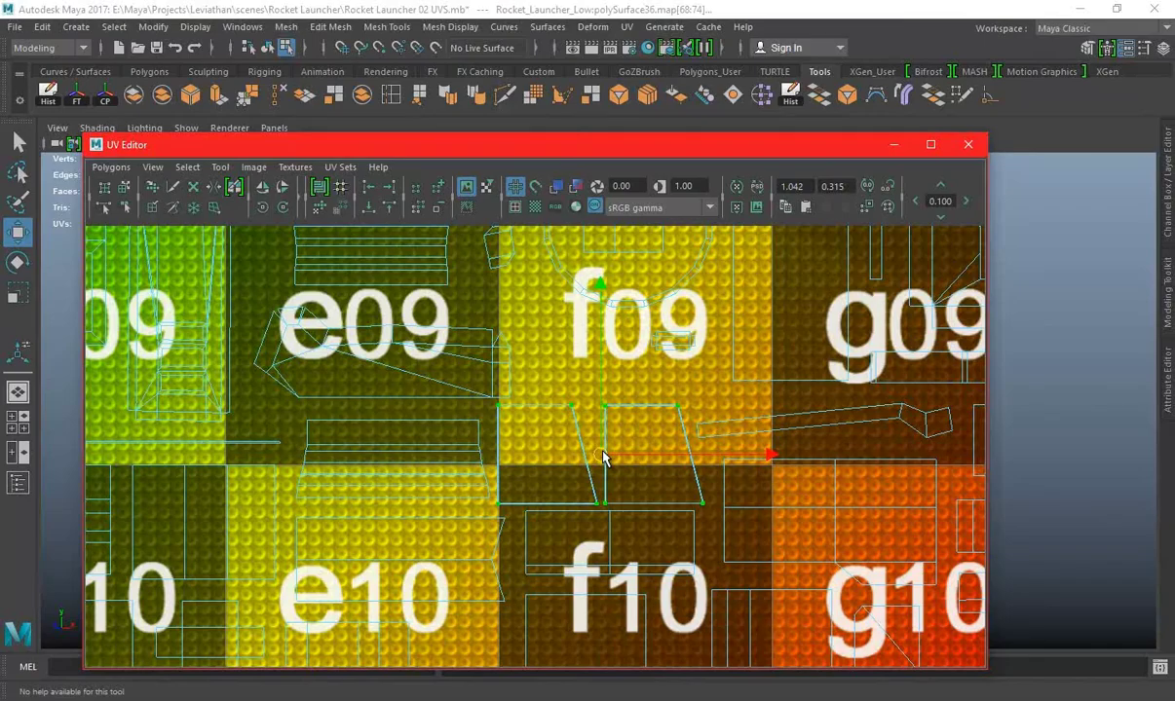
Place the round disc UV shell inside tile j07 and hide the UV Editor
scroll(603, 458, "down", 1)
scroll(603, 458, "down", 2)
middle_click_drag(964, 244, 774, 341, "alt")
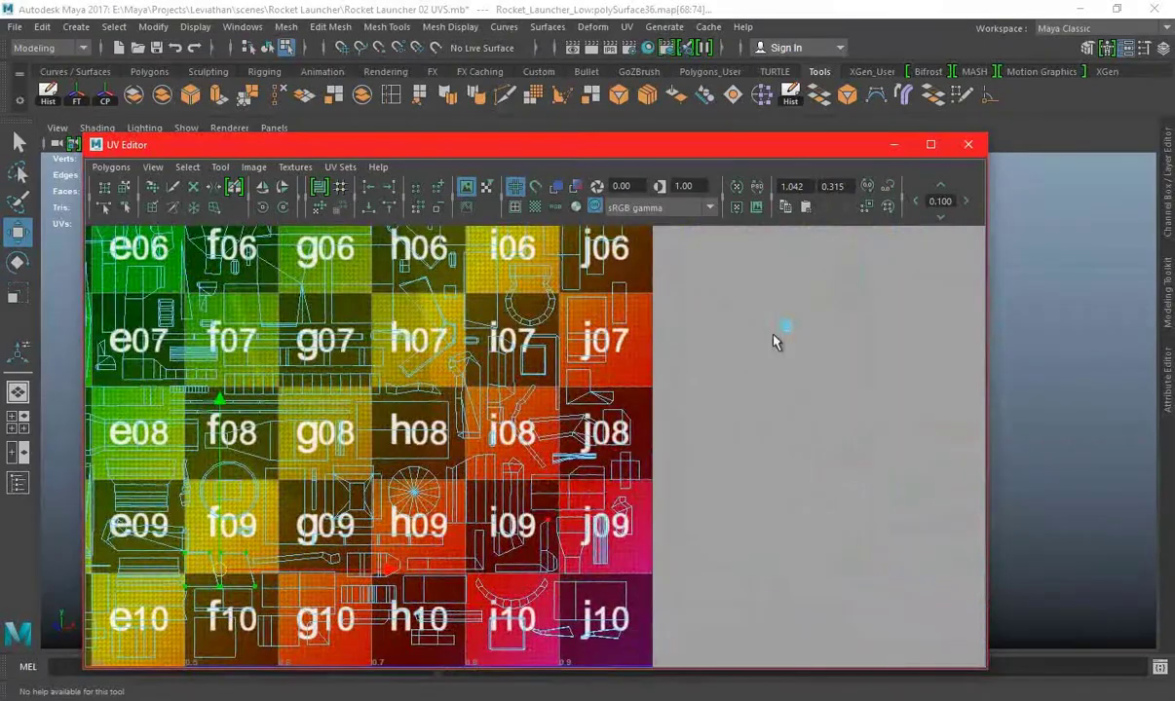
middle_click_drag(836, 406, 724, 493, "alt")
scroll(794, 426, "up", 2)
mouse_move(794, 438)
middle_mouse_down("alt")
mouse_move(682, 507)
mouse_move(672, 468)
middle_mouse_up("alt")
scroll(682, 506, "up", 1)
scroll(659, 455, "up", 2)
key("e")
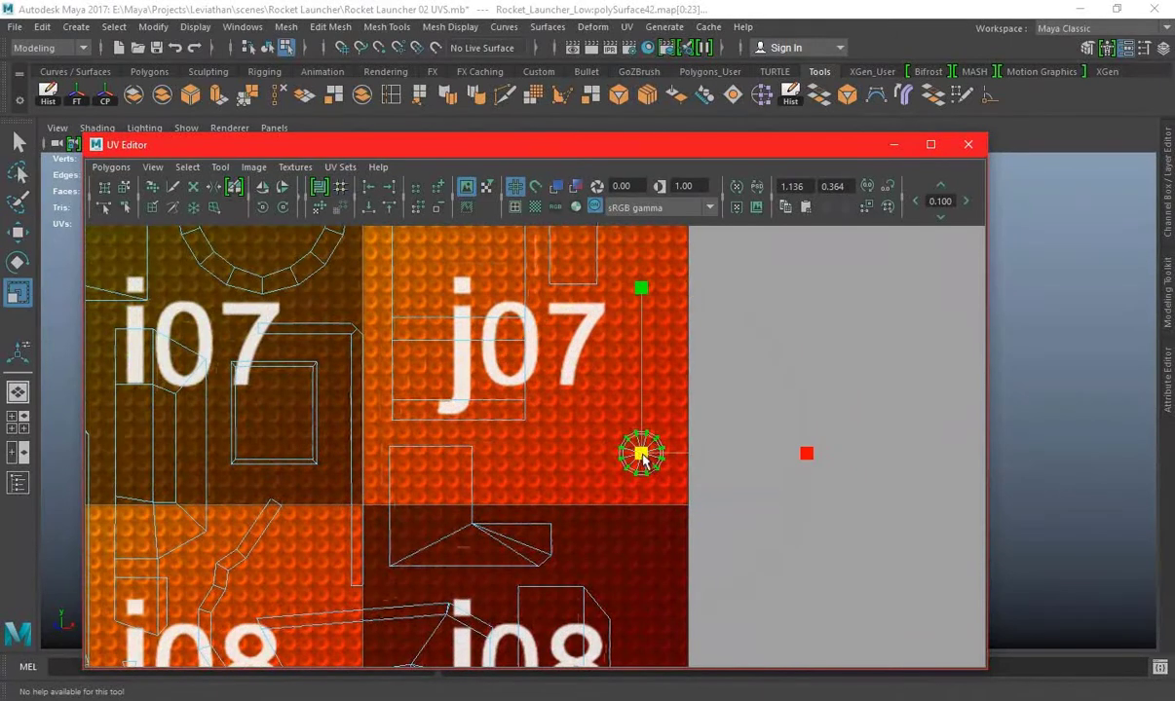
left_click_drag(640, 454, 630, 451)
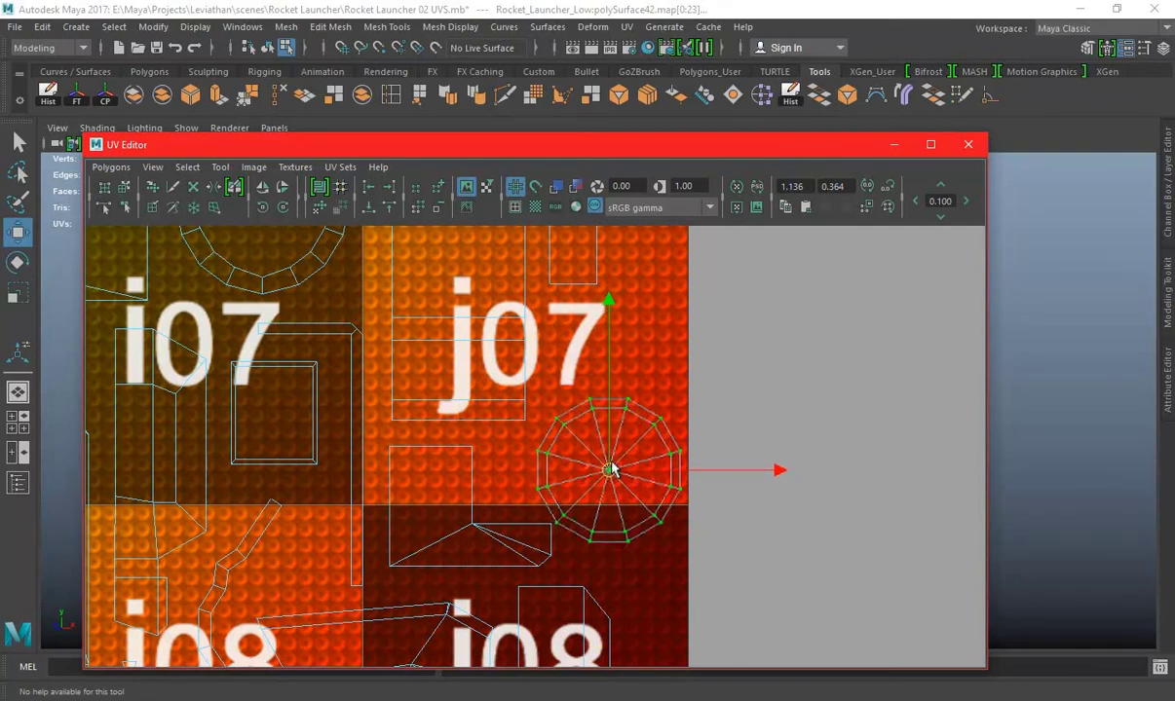
left_click(894, 145)
Clear the selection and orbit, pan and zoom to inspect the checker texture on both sides
scroll(865, 479, "up", 1)
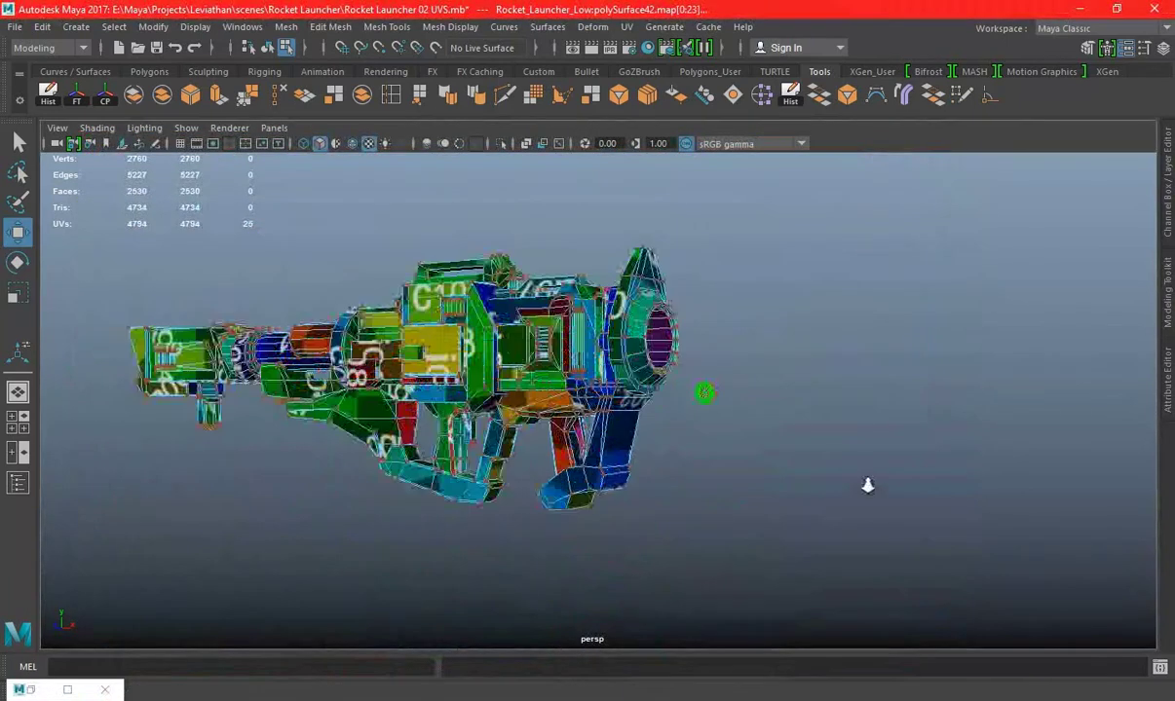
scroll(852, 386, "up", 3)
scroll(960, 385, "up", 2)
right_click_drag(959, 386, 1088, 261)
mouse_move(1013, 356)
left_mouse_down("alt")
mouse_move(706, 387)
mouse_move(904, 367)
mouse_move(803, 473)
mouse_move(648, 425)
mouse_move(939, 462)
mouse_move(529, 441)
mouse_move(651, 449)
mouse_move(553, 449)
mouse_move(507, 435)
mouse_move(577, 414)
mouse_move(845, 420)
mouse_move(951, 450)
mouse_move(855, 414)
mouse_move(506, 417)
left_mouse_up("alt")
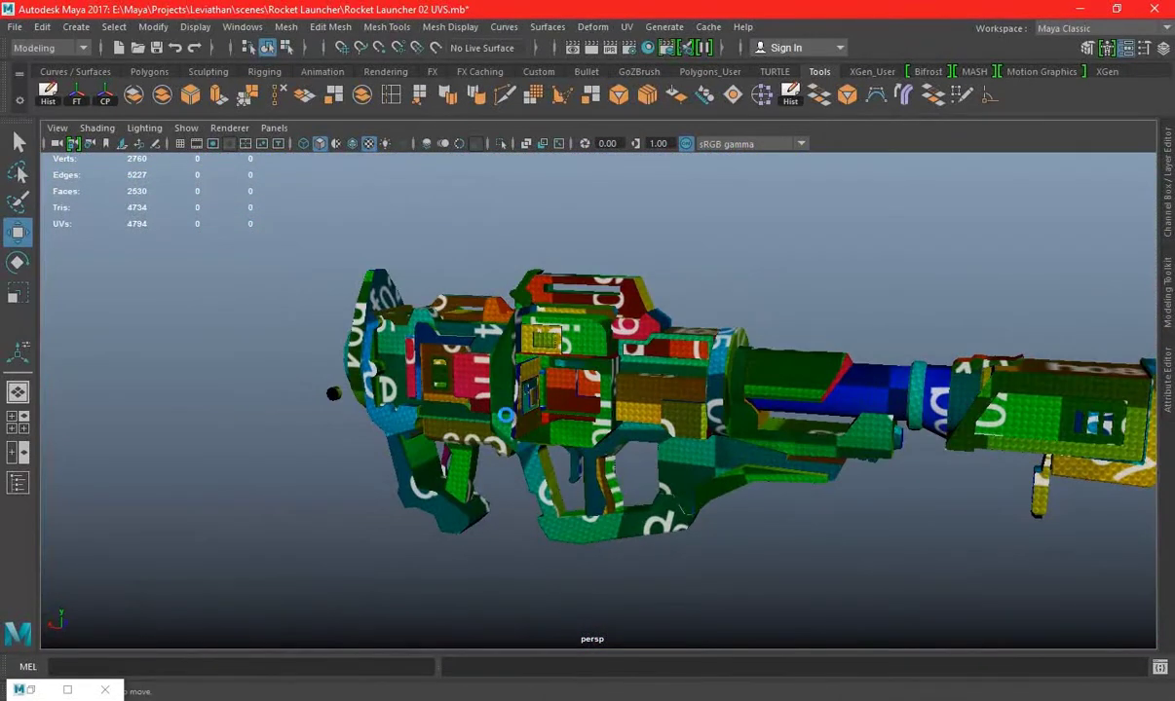
mouse_move(492, 360)
left_mouse_down("alt")
mouse_move(682, 370)
mouse_move(864, 325)
mouse_move(331, 365)
left_mouse_up("alt")
mouse_move(331, 365)
middle_mouse_down("alt")
mouse_move(702, 368)
mouse_move(593, 375)
middle_mouse_up("alt")
scroll(701, 368, "up", 3)
scroll(724, 370, "up", 2)
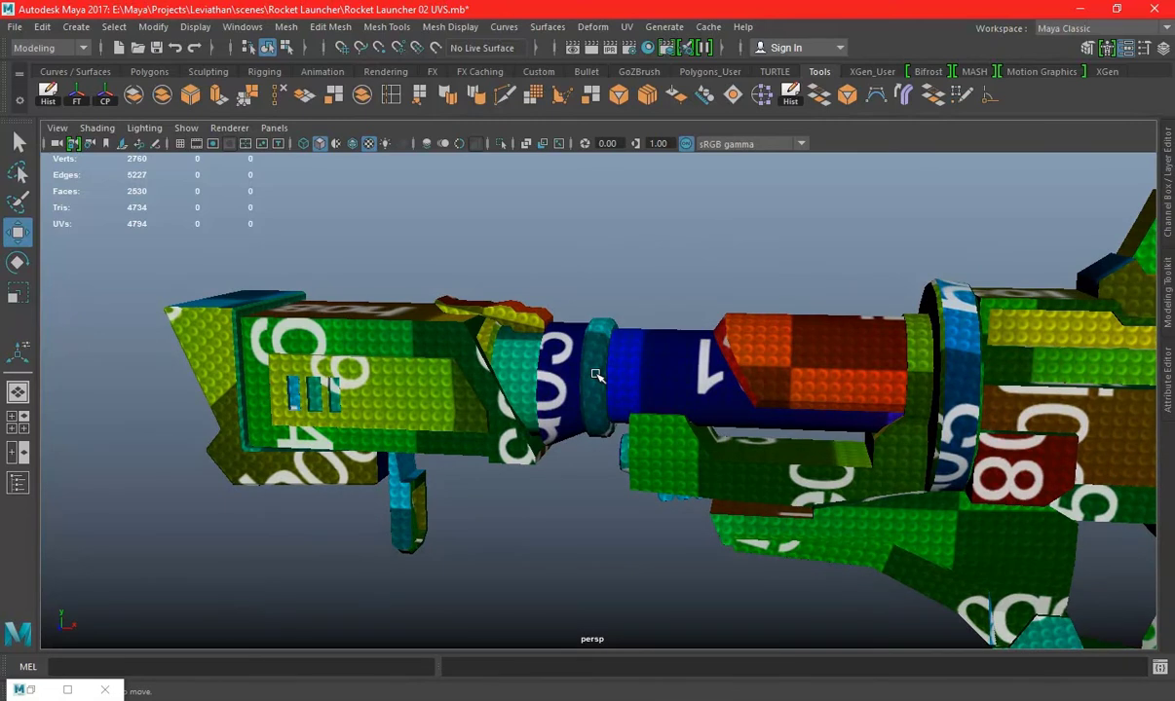
mouse_move(578, 346)
left_mouse_down("alt")
mouse_move(556, 446)
mouse_move(621, 428)
mouse_move(583, 440)
mouse_move(484, 392)
mouse_move(472, 398)
mouse_move(606, 440)
mouse_move(502, 404)
mouse_move(649, 477)
mouse_move(933, 472)
mouse_move(703, 451)
mouse_move(765, 453)
left_mouse_up("alt")
Save the scene as Rocket Launcher 02 UVS.mb
key("ctrl+s")
scroll(770, 448, "up", 3)
scroll(775, 443, "up", 3)
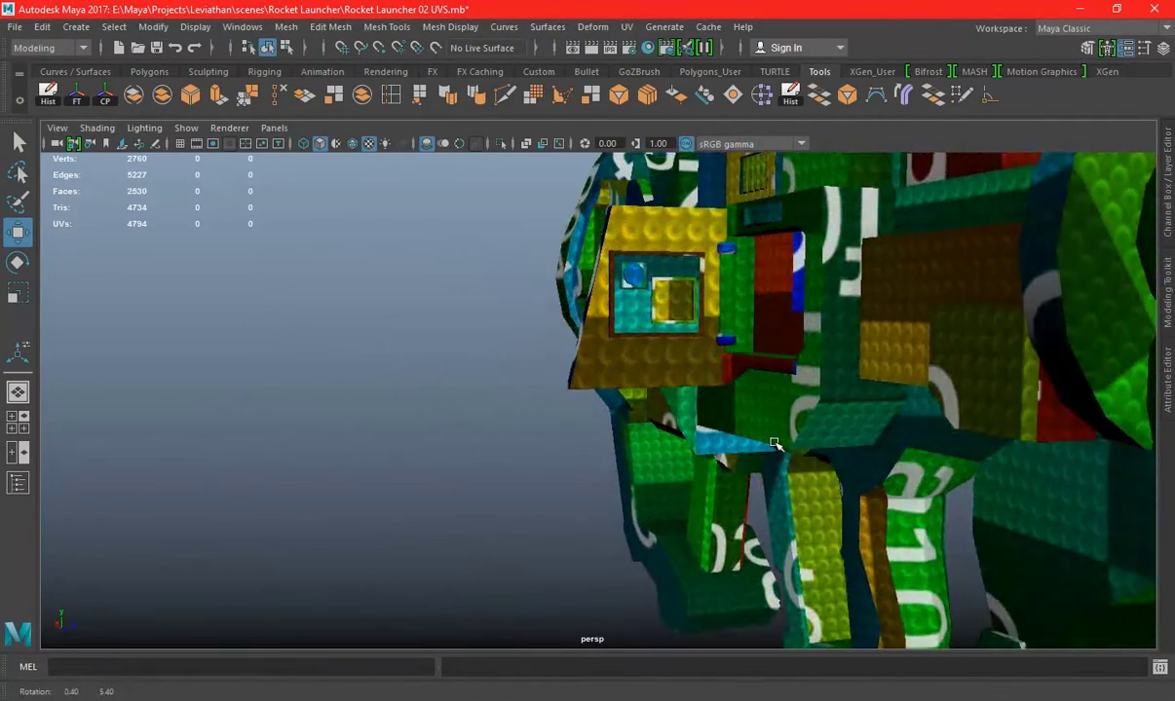
scroll(814, 424, "up", 2)
scroll(780, 458, "up", 2)
scroll(838, 525, "up", 2)
scroll(953, 490, "up", 2)
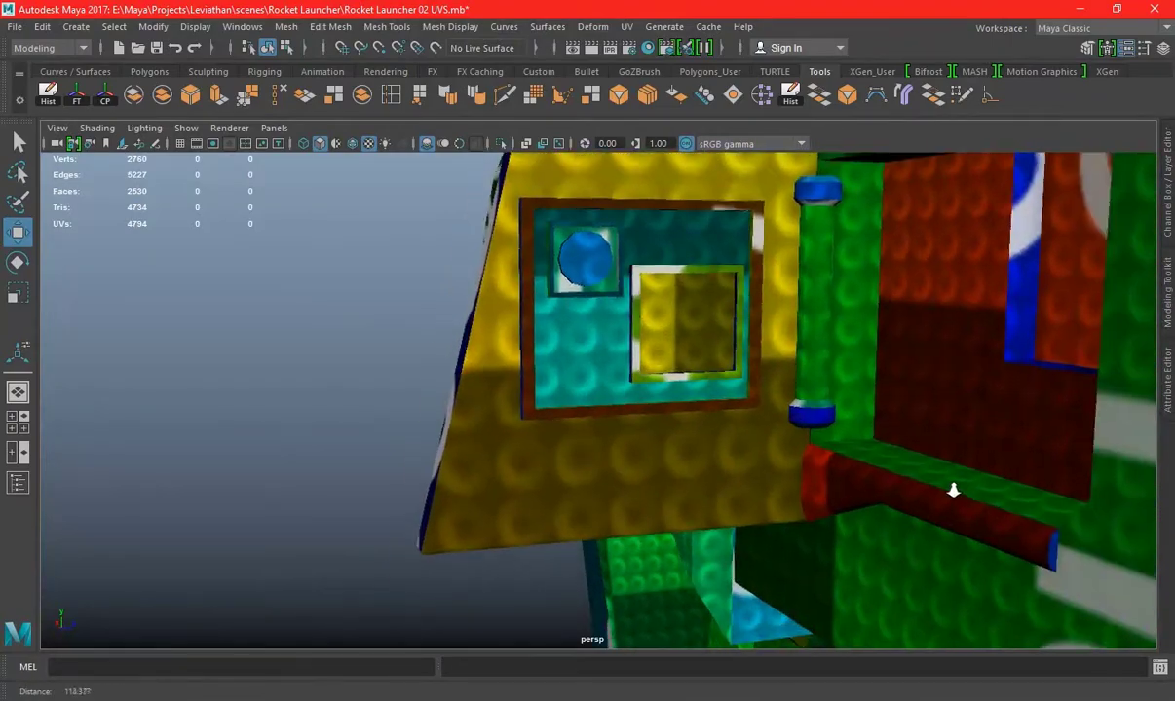
scroll(952, 490, "down", 3)
Orbit to an angled side view of the launcher and switch to face selection
mouse_move(661, 437)
left_mouse_down("alt")
mouse_move(828, 451)
mouse_move(838, 437)
mouse_move(966, 439)
mouse_move(780, 433)
mouse_move(921, 430)
mouse_move(594, 404)
left_mouse_up("alt")
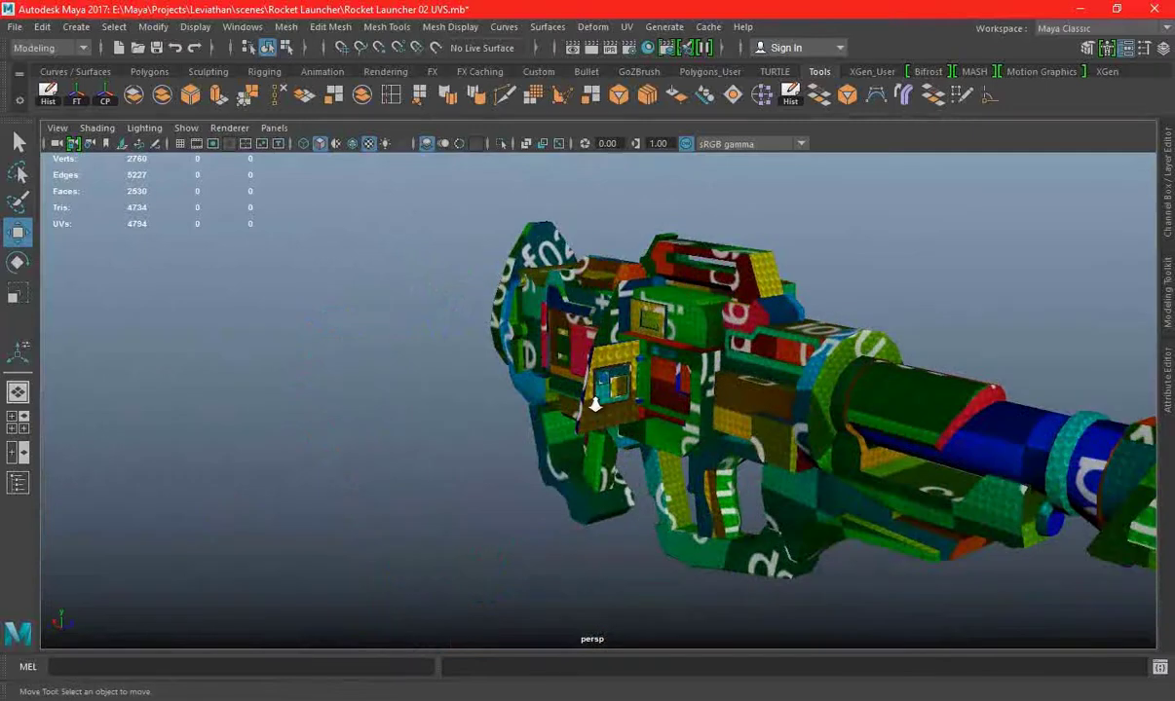
scroll(595, 404, "up", 3)
scroll(611, 402, "up", 2)
right_click_drag(682, 282, 700, 310)
Select only the inner yellow square face and open it in the UV Editor
left_click(695, 307)
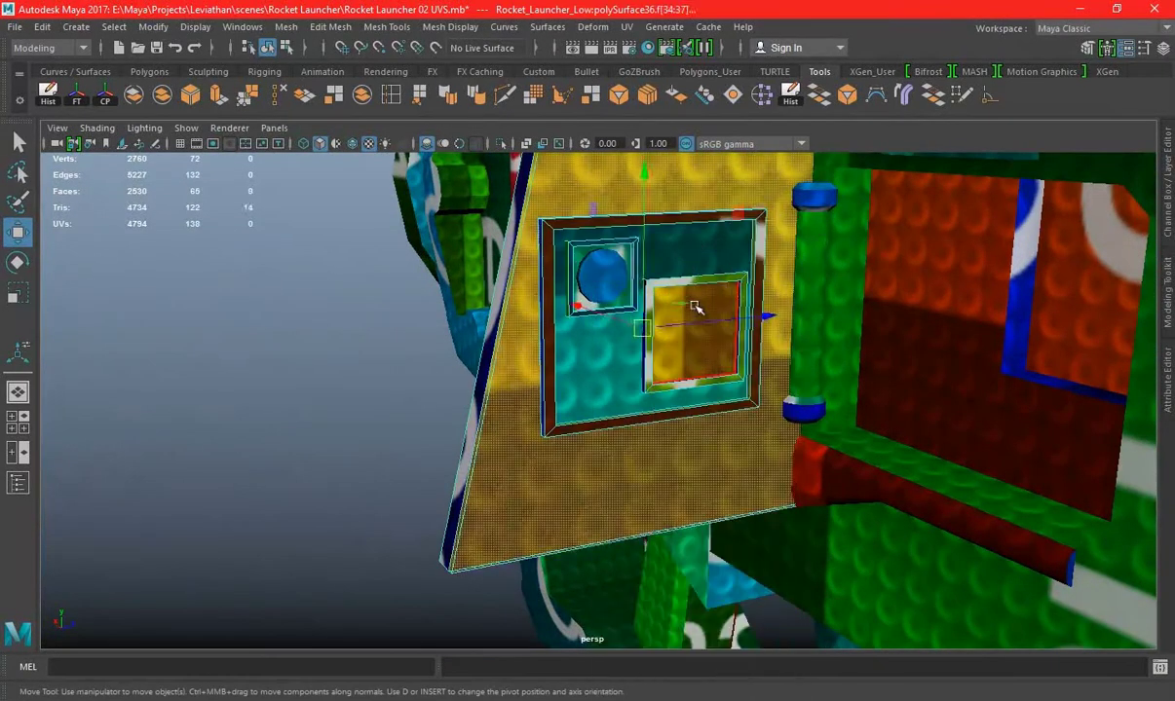
left_click(703, 331)
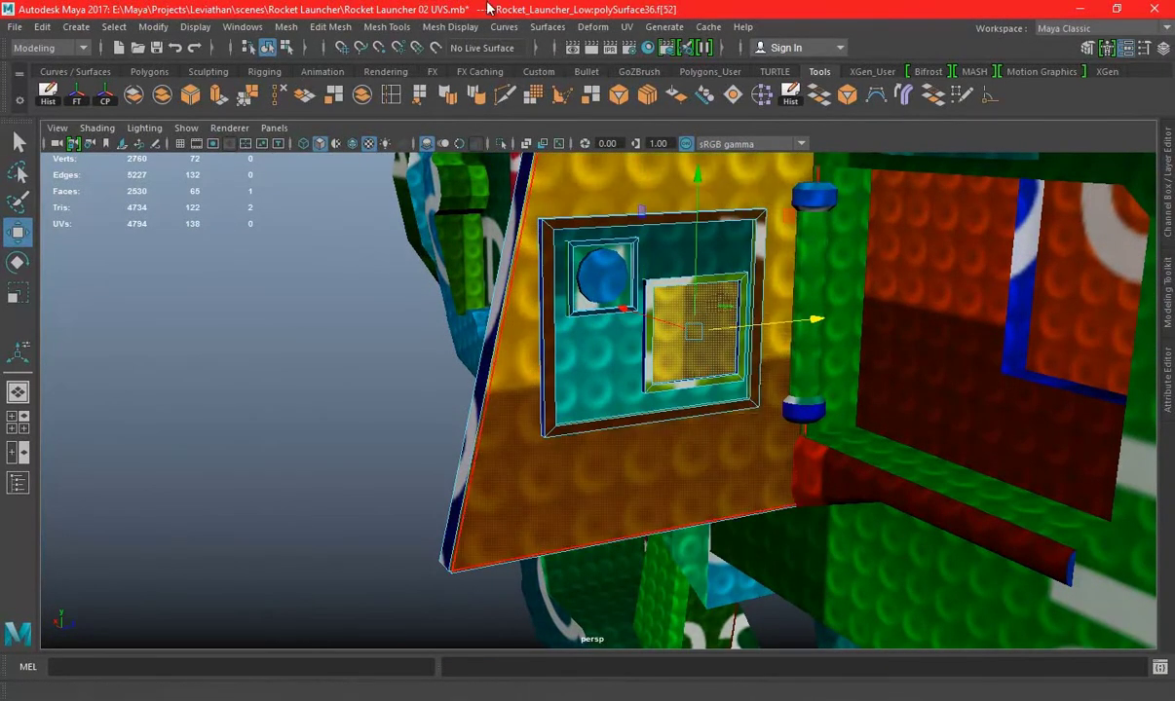
left_click(628, 28)
left_click(628, 59)
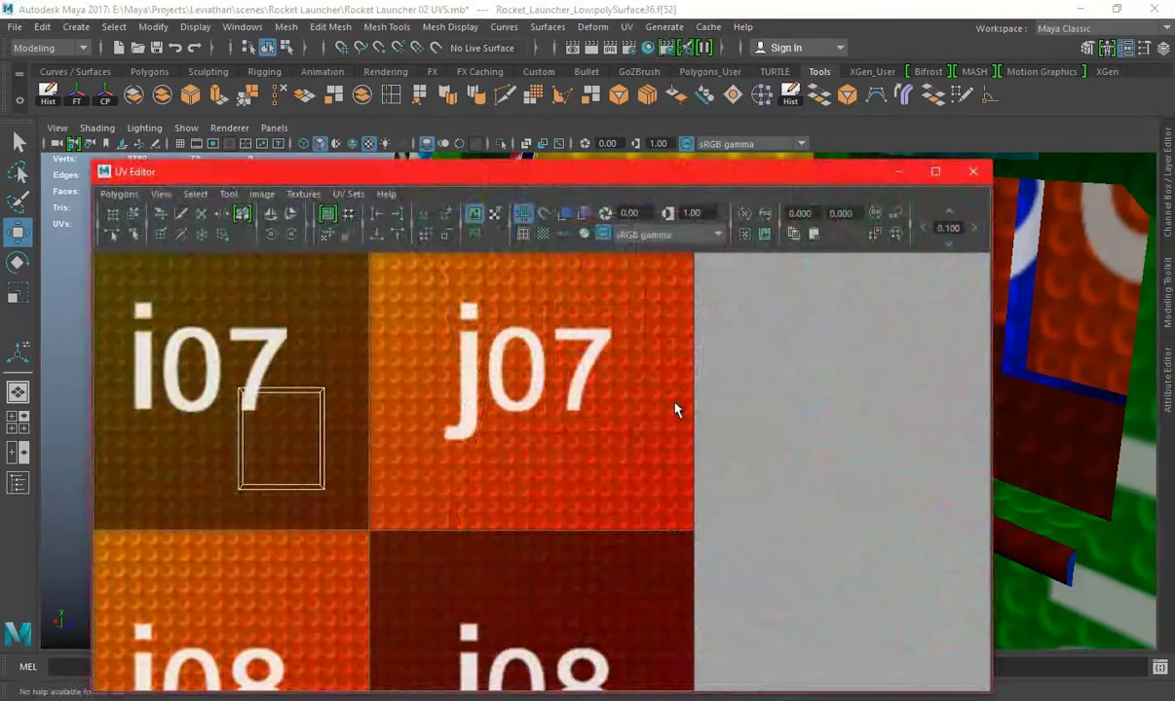
scroll(623, 409, "down", 2)
scroll(622, 409, "up", 5)
Pan the UV view onto the checker tiles and shift the editor window to reveal the model
middle_click_drag(584, 418, 378, 450, "alt")
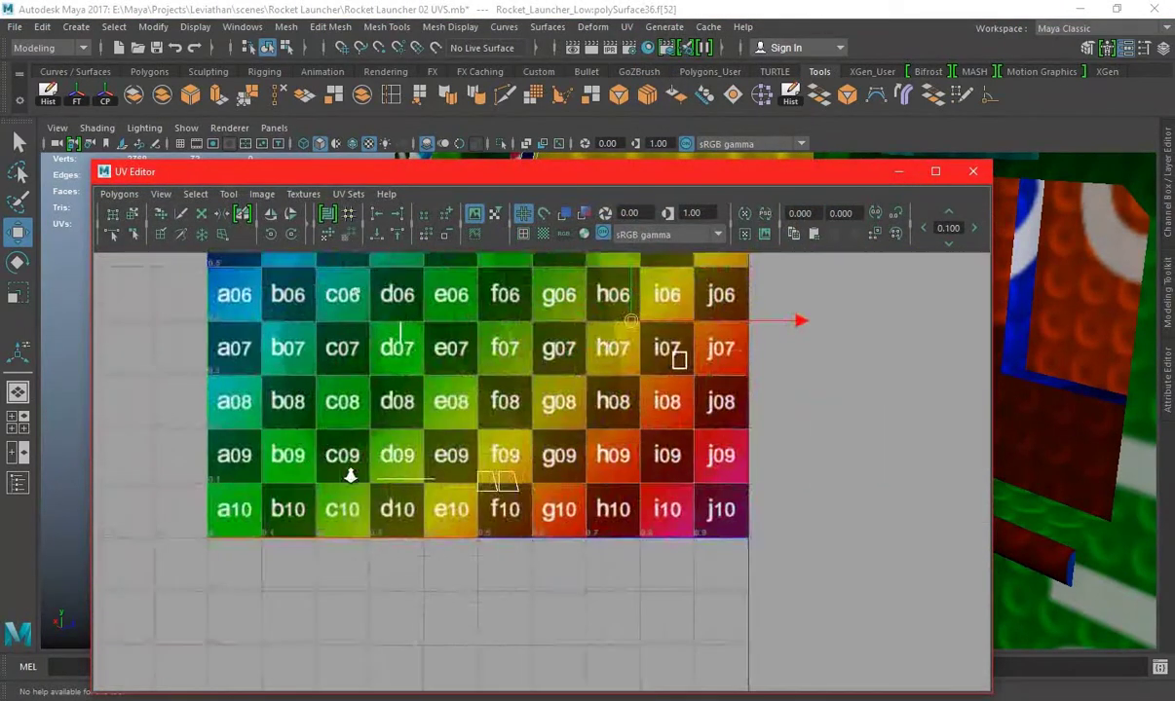
scroll(377, 450, "down", 1)
scroll(613, 421, "up", 3)
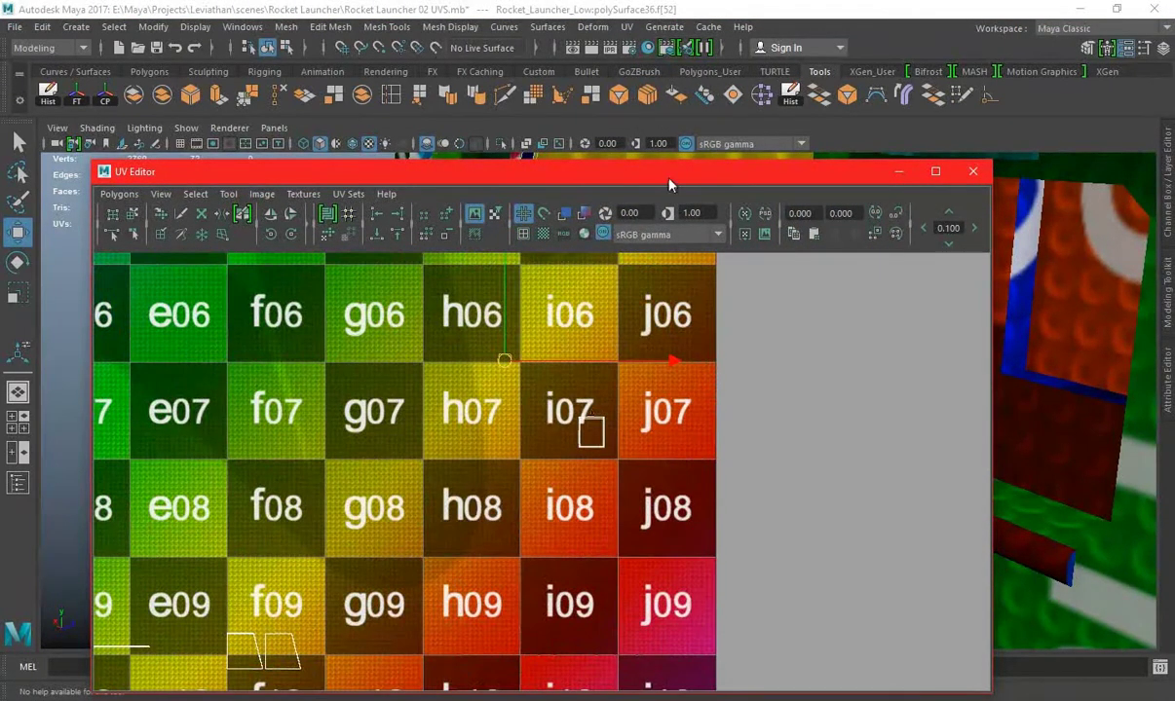
left_click_drag(669, 184, 617, 422)
scroll(484, 575, "up", 1)
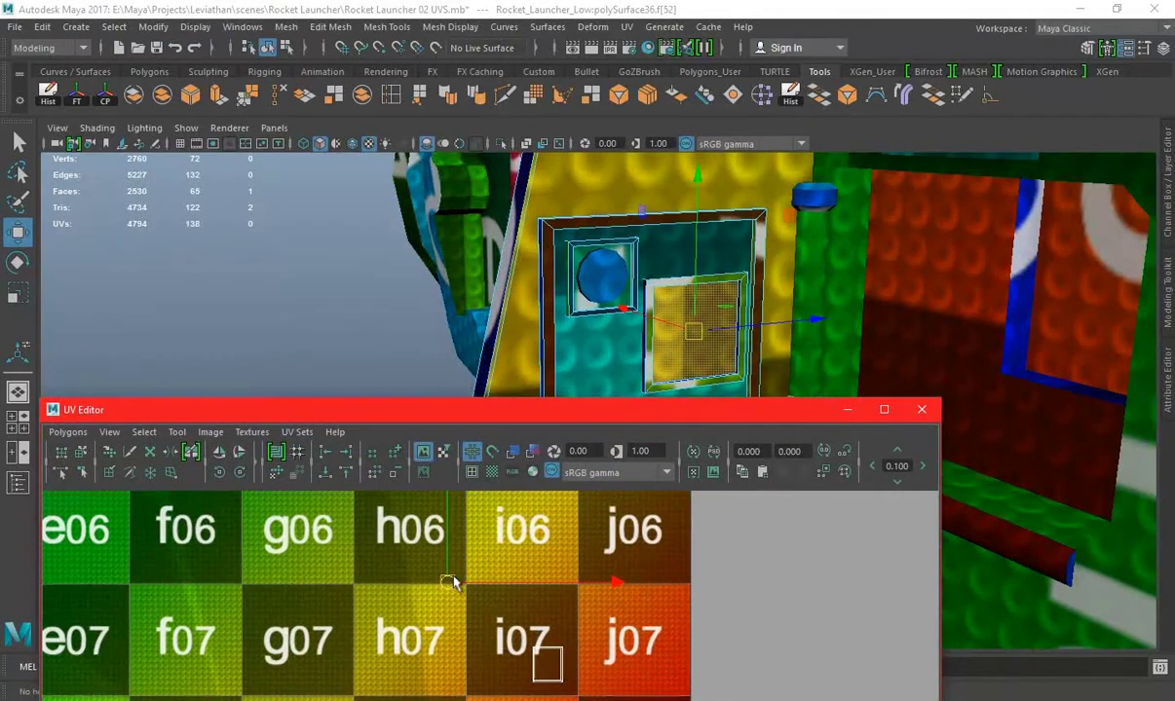
scroll(731, 312, "down", 3)
scroll(731, 312, "down", 3)
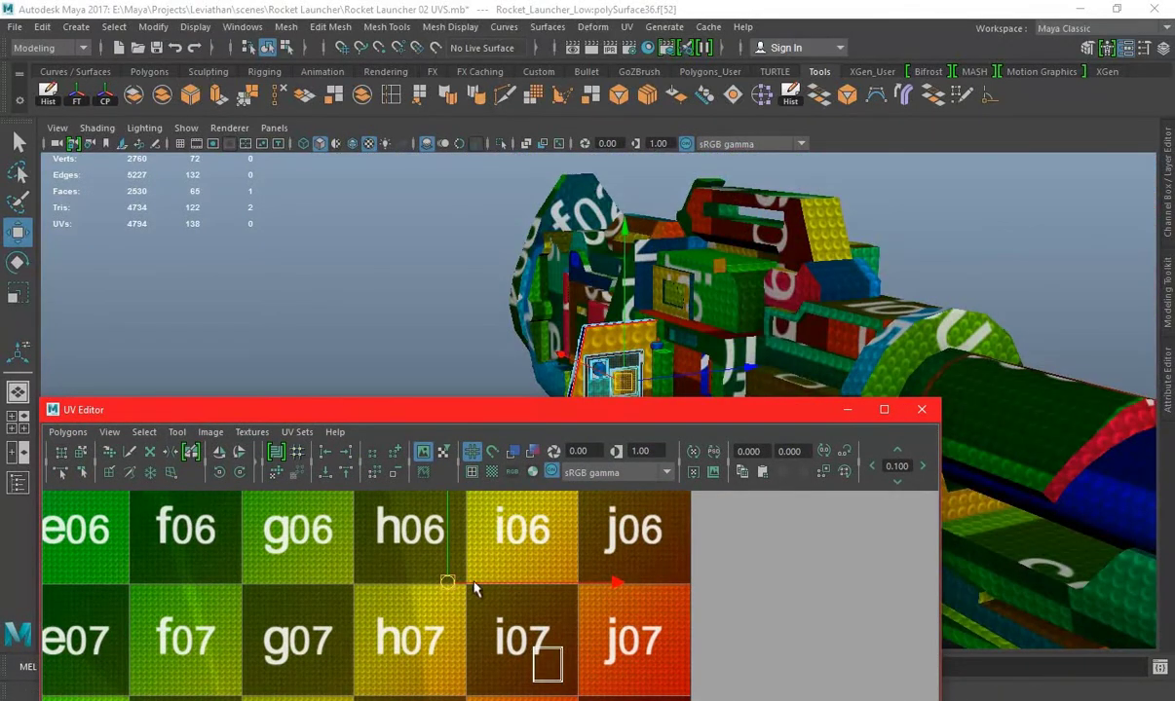
scroll(828, 352, "down", 5)
left_click_drag(729, 296, 689, 244, "alt")
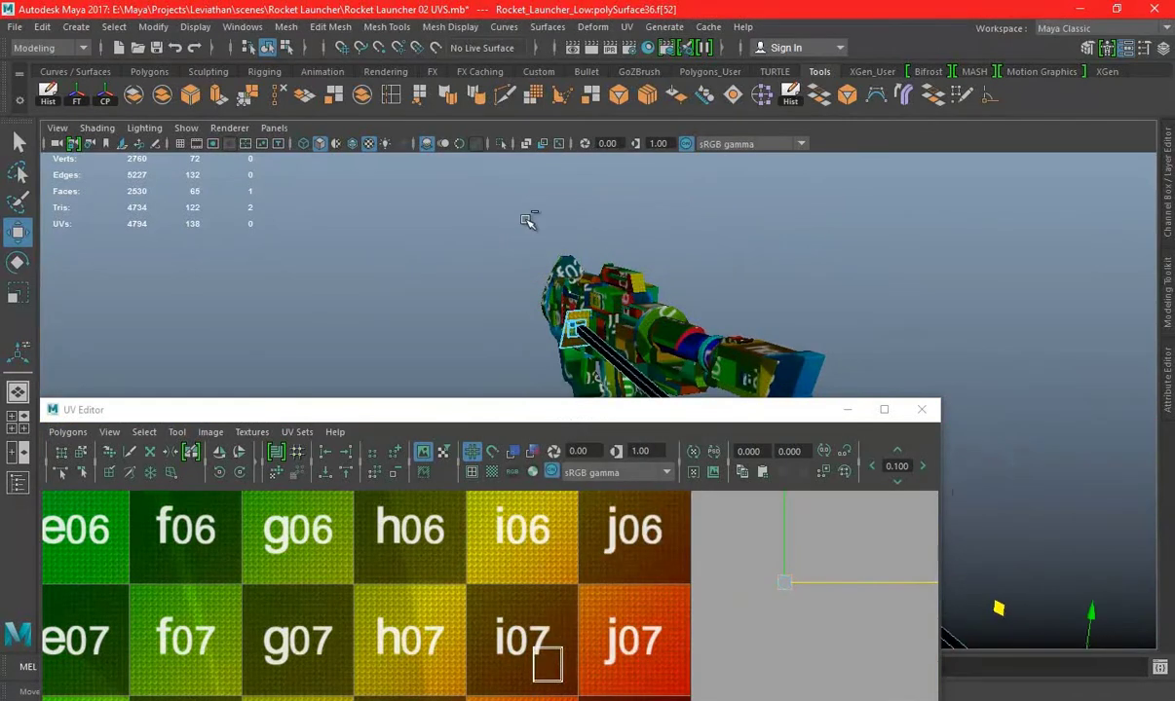
Select the whole launcher so all its UVs show in the editor
key("F8")
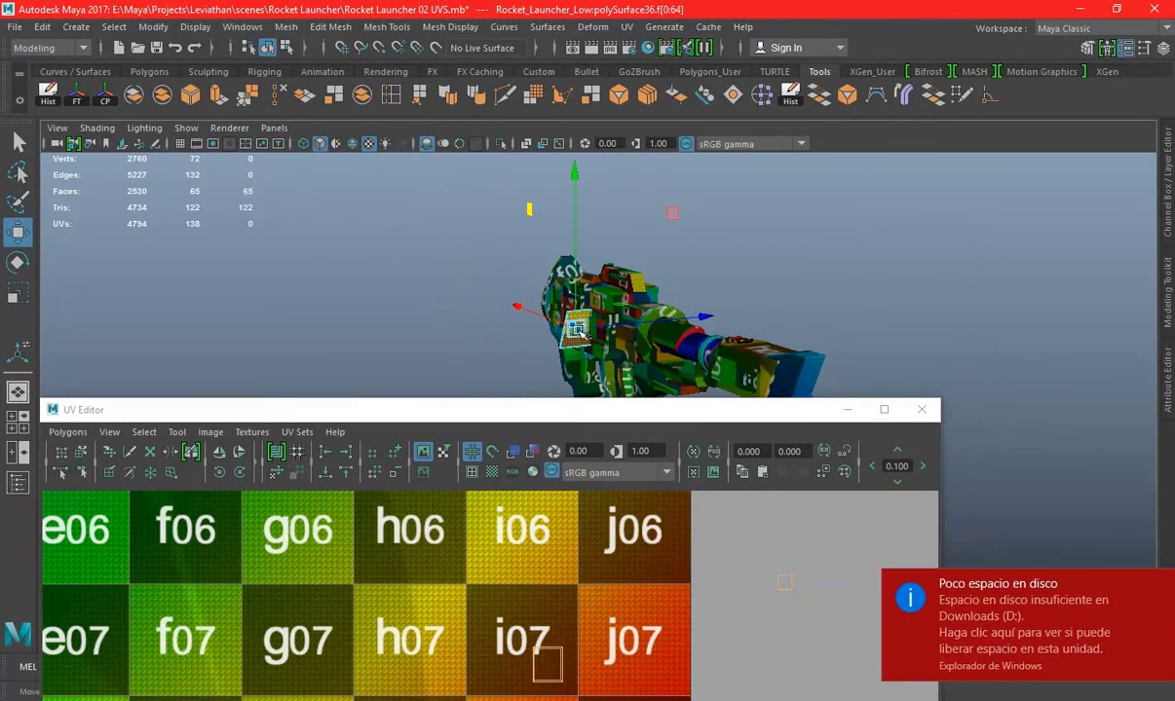
right_click_drag(576, 330, 645, 222)
left_click_drag(739, 280, 588, 259, "alt")
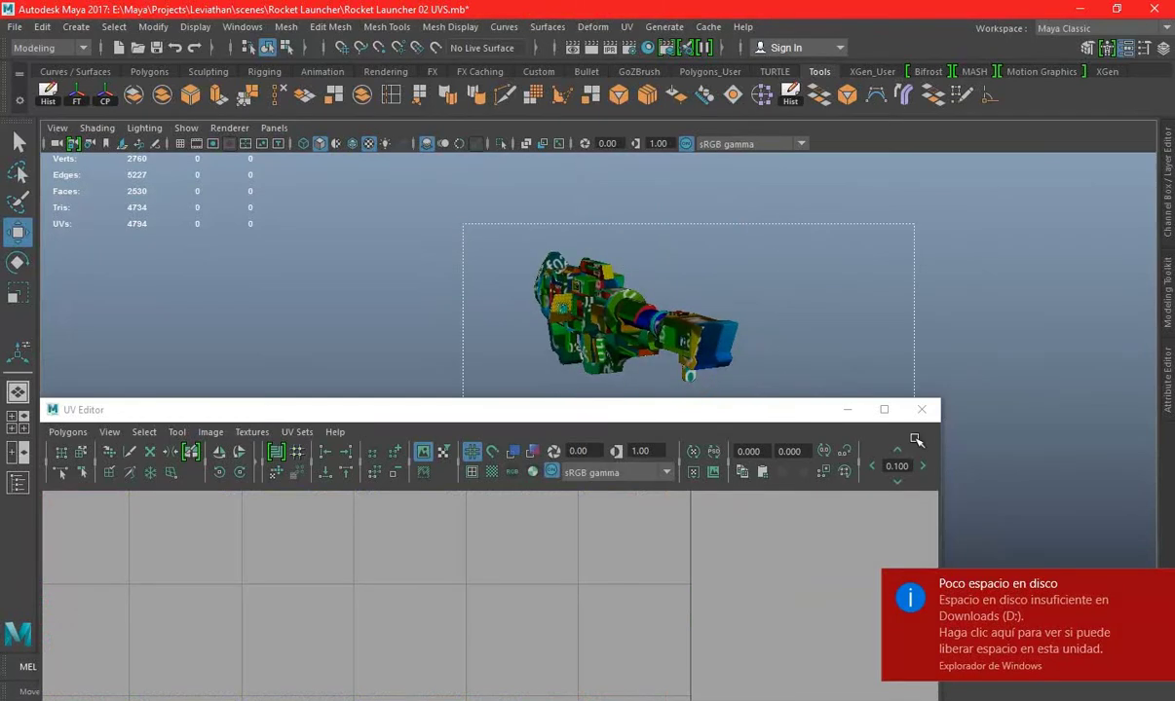
left_click_drag(463, 224, 915, 440)
left_click_drag(673, 411, 667, 323)
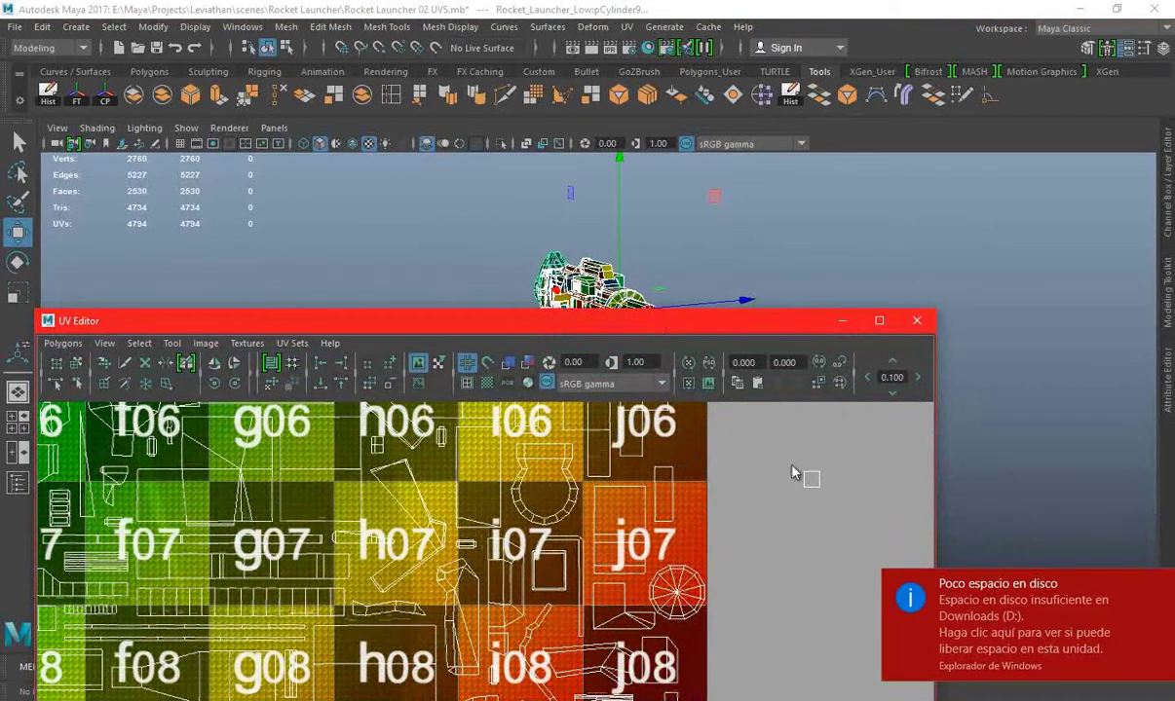
Move the small stray UV shell into checker tile j05, then close the UV Editor
left_click_drag(787, 461, 871, 535)
scroll(871, 534, "down", 2)
double_click(721, 320)
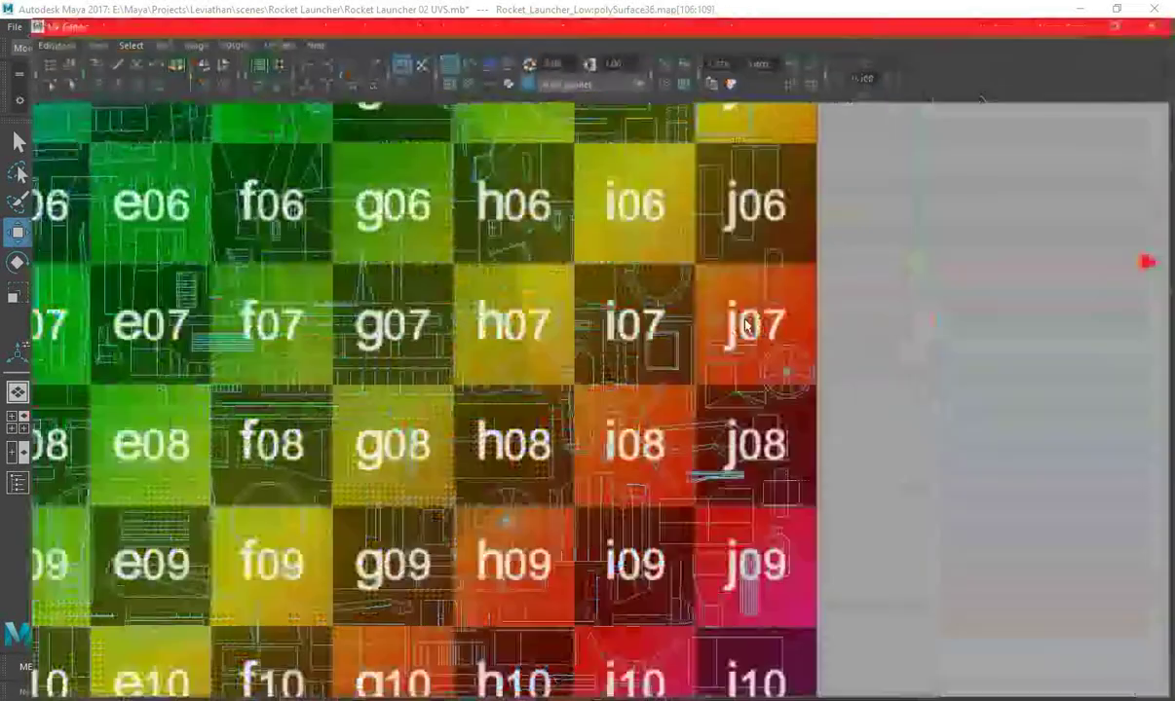
right_click_drag(745, 324, 879, 482, "alt")
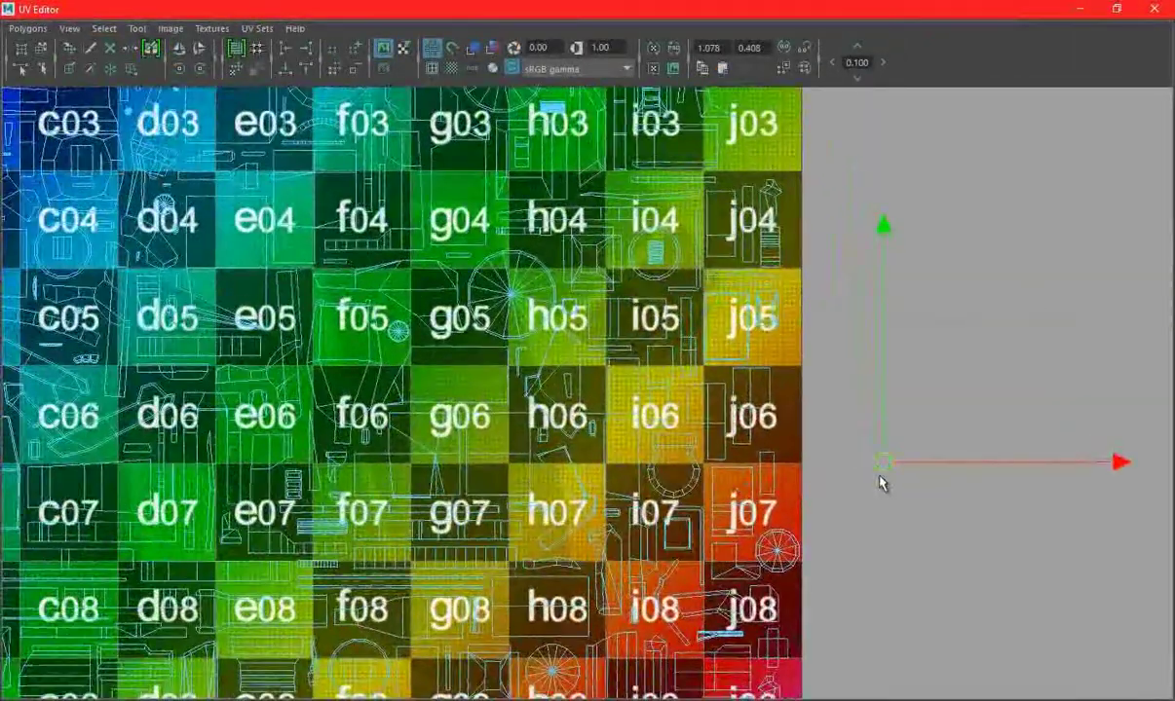
right_click_drag(807, 337, 993, 465, "alt")
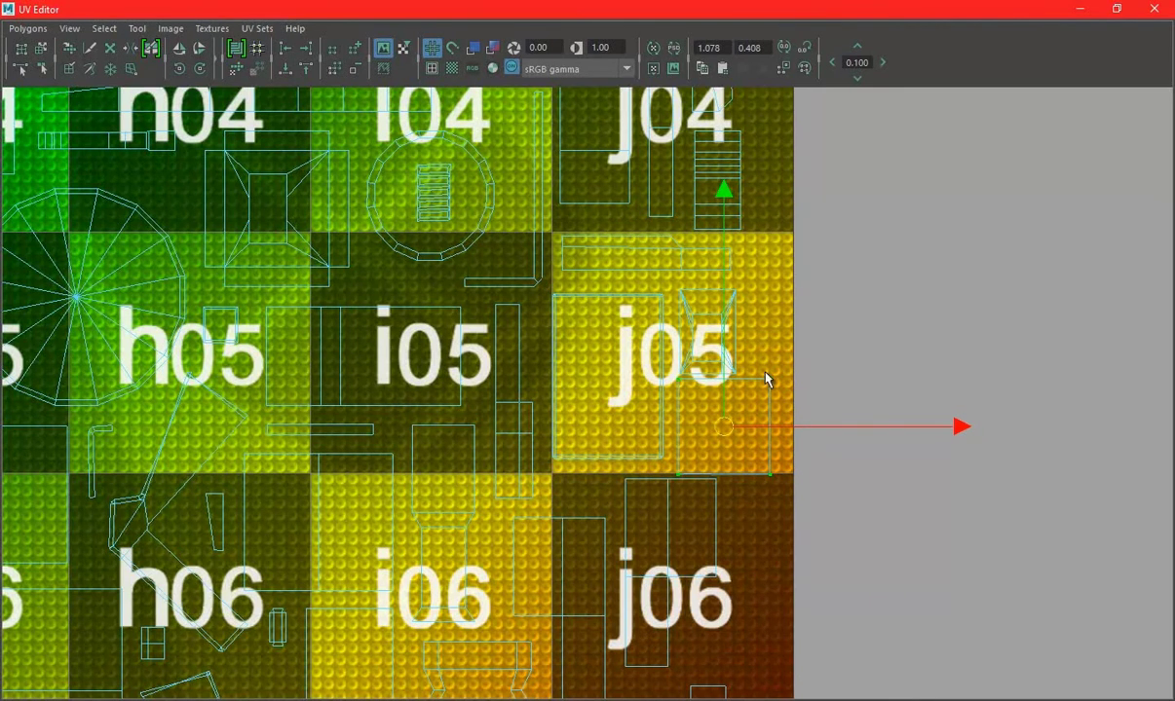
left_click(1110, 12)
left_click(917, 320)
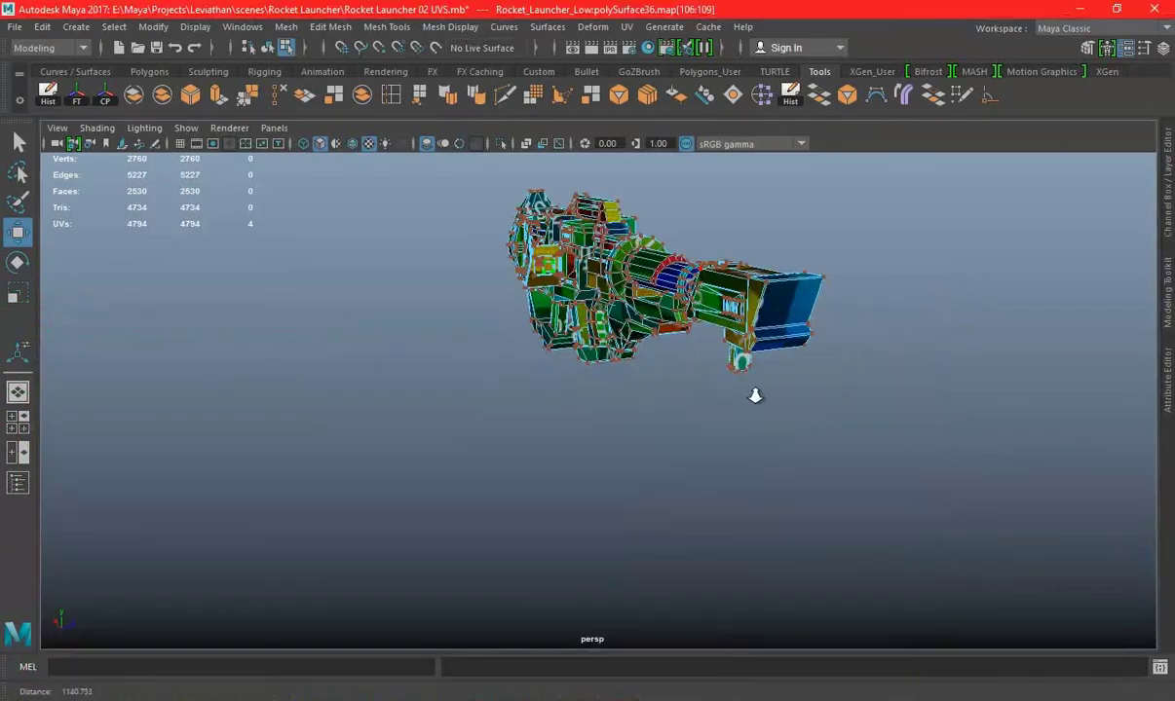